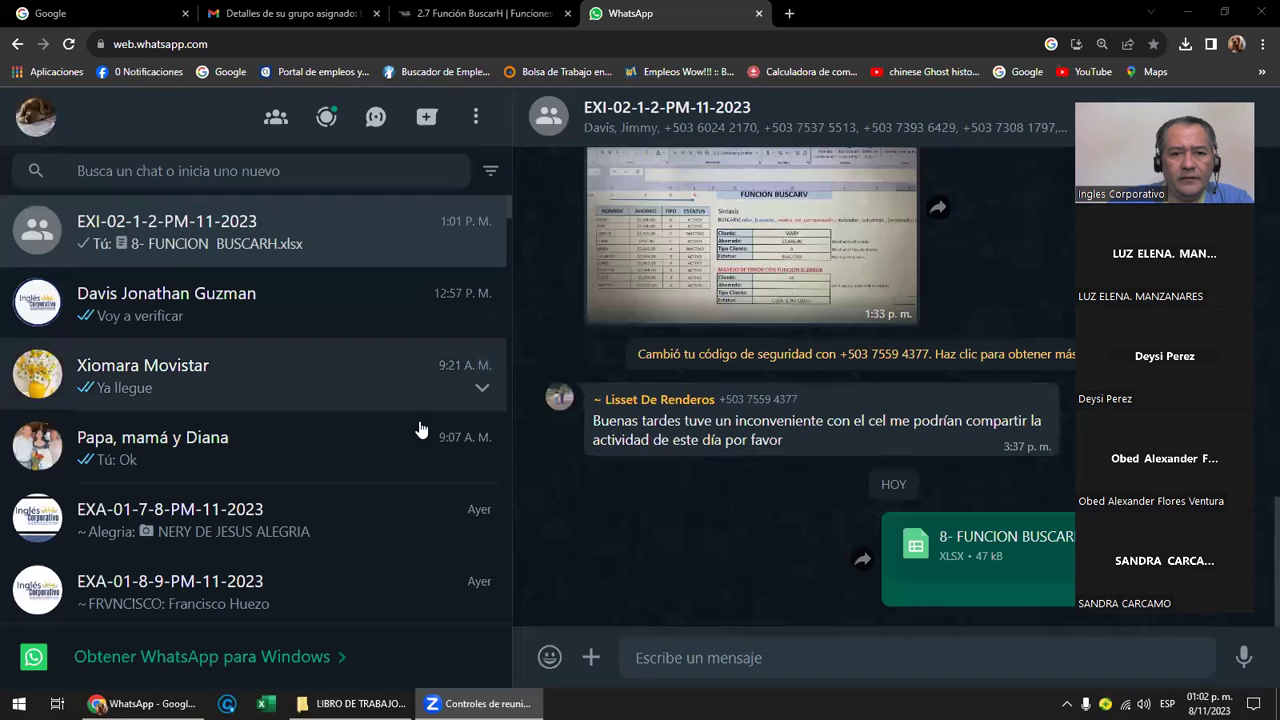
Bring the LIBRO DE TRABAJO EXCEL INTERMEDIO folder window in front of WhatsApp Web.
{"action": "mouse_move", "coordinate": [148, 704]}
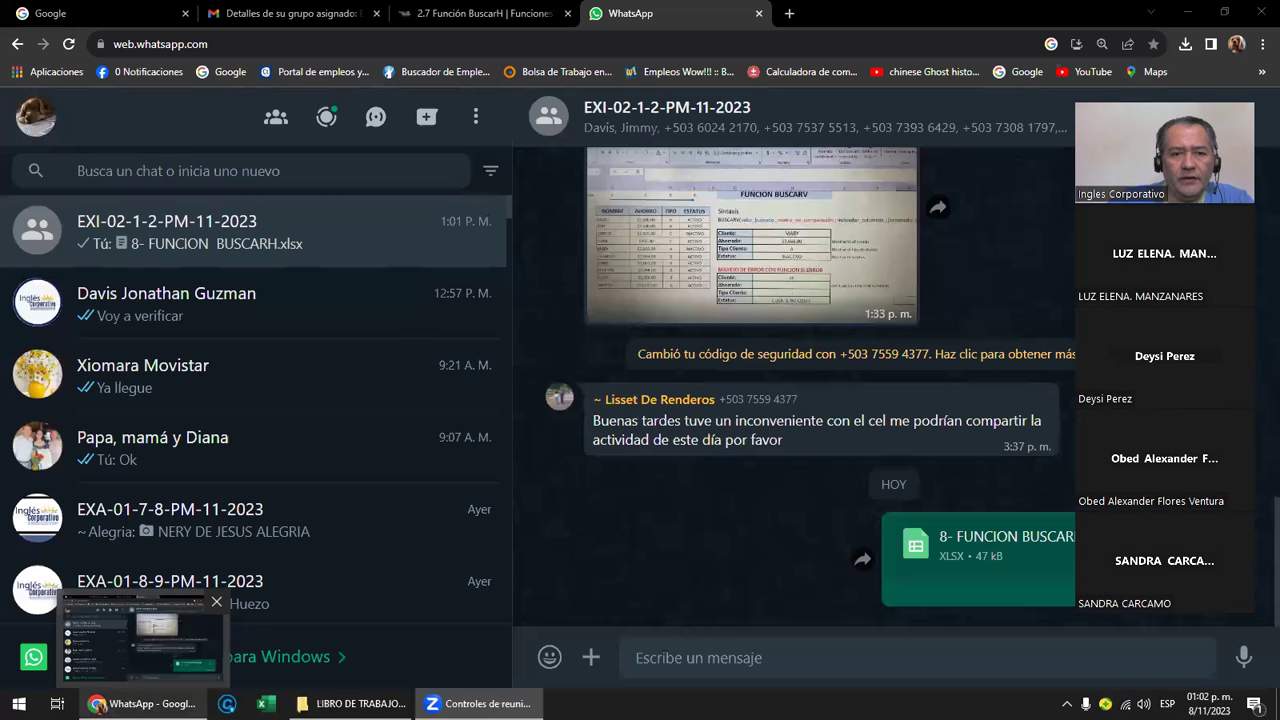
{"action": "key", "text": "alt+Tab"}
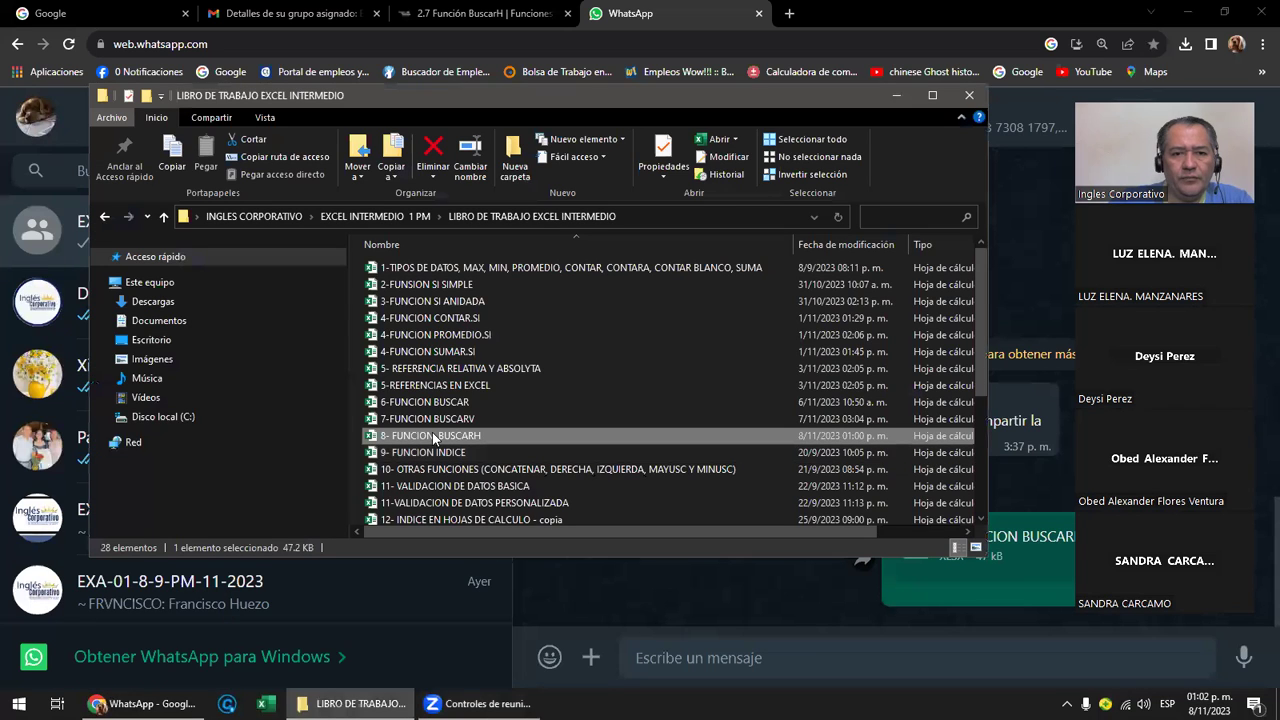
Open the 8- FUNCION BUSCARH workbook from the course folder in Excel.
{"action": "double_click", "coordinate": [432, 435]}
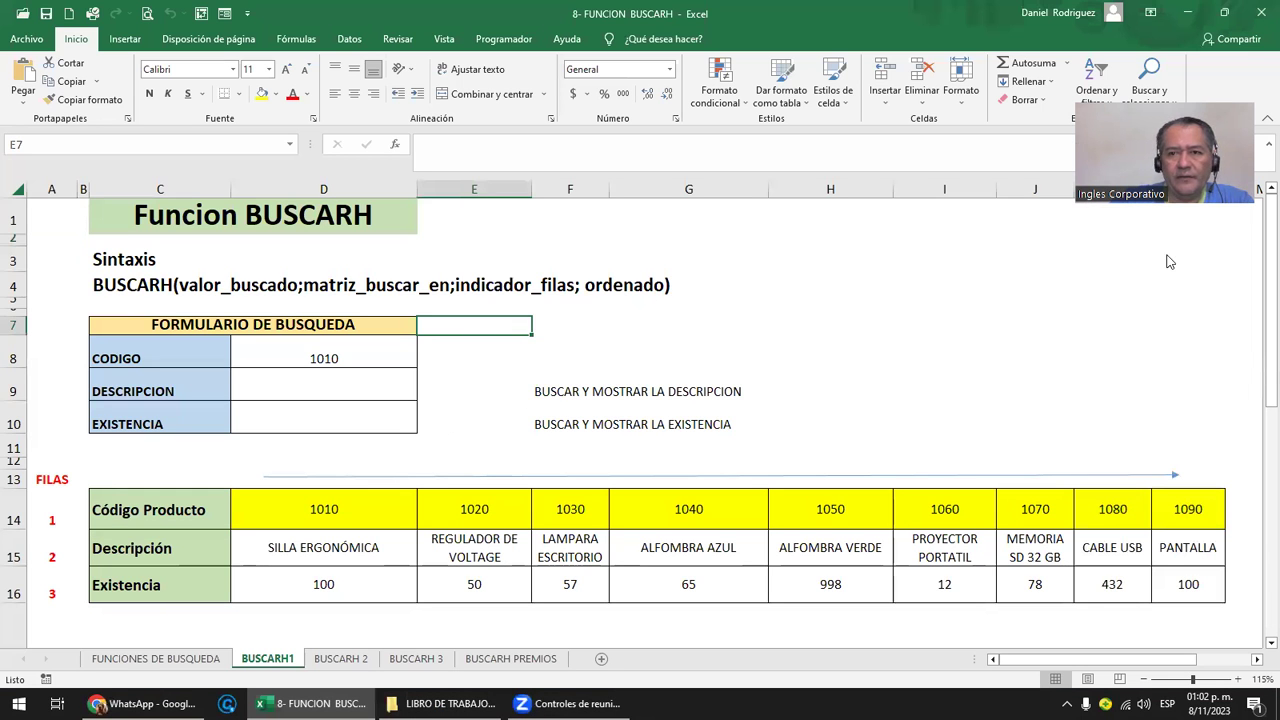
Show the FUNCIONES DE BUSQUEDA sheet with B1 selected, then go to the Gmail course-details email in Chrome.
{"action": "left_click_drag", "start_coordinate": [1170, 262], "coordinate": [1192, 60]}
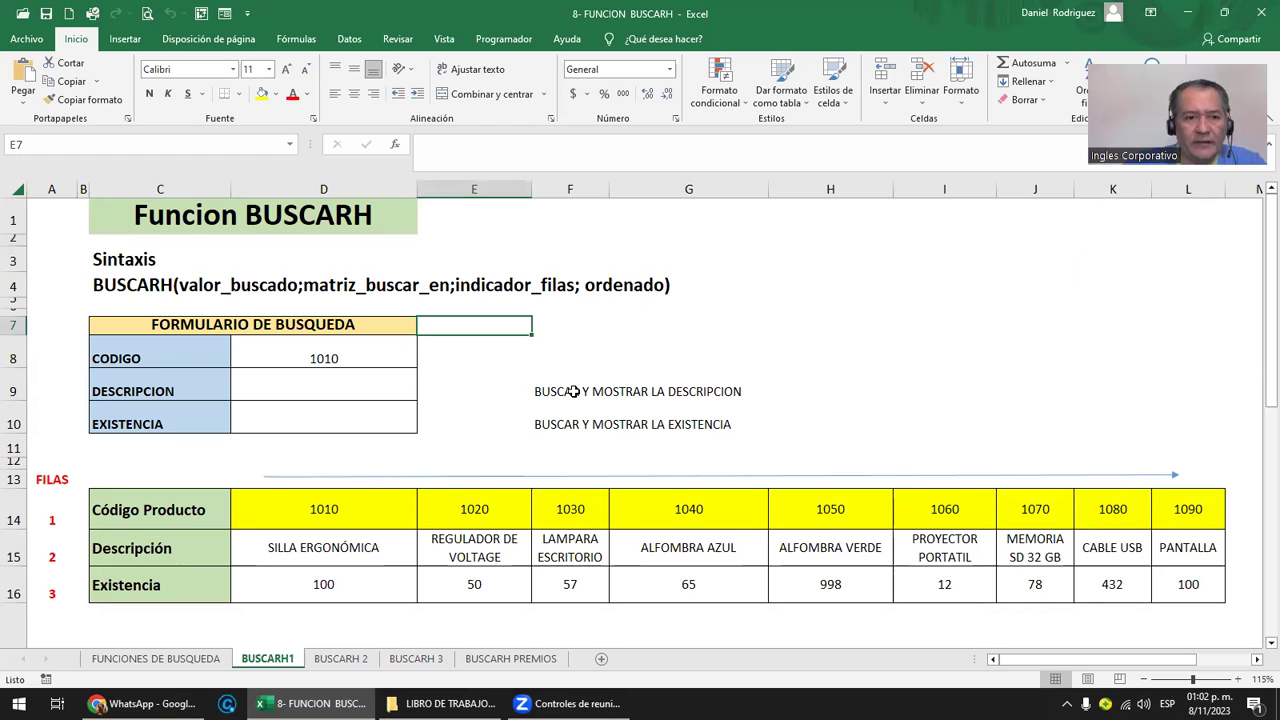
{"action": "left_click", "coordinate": [183, 659]}
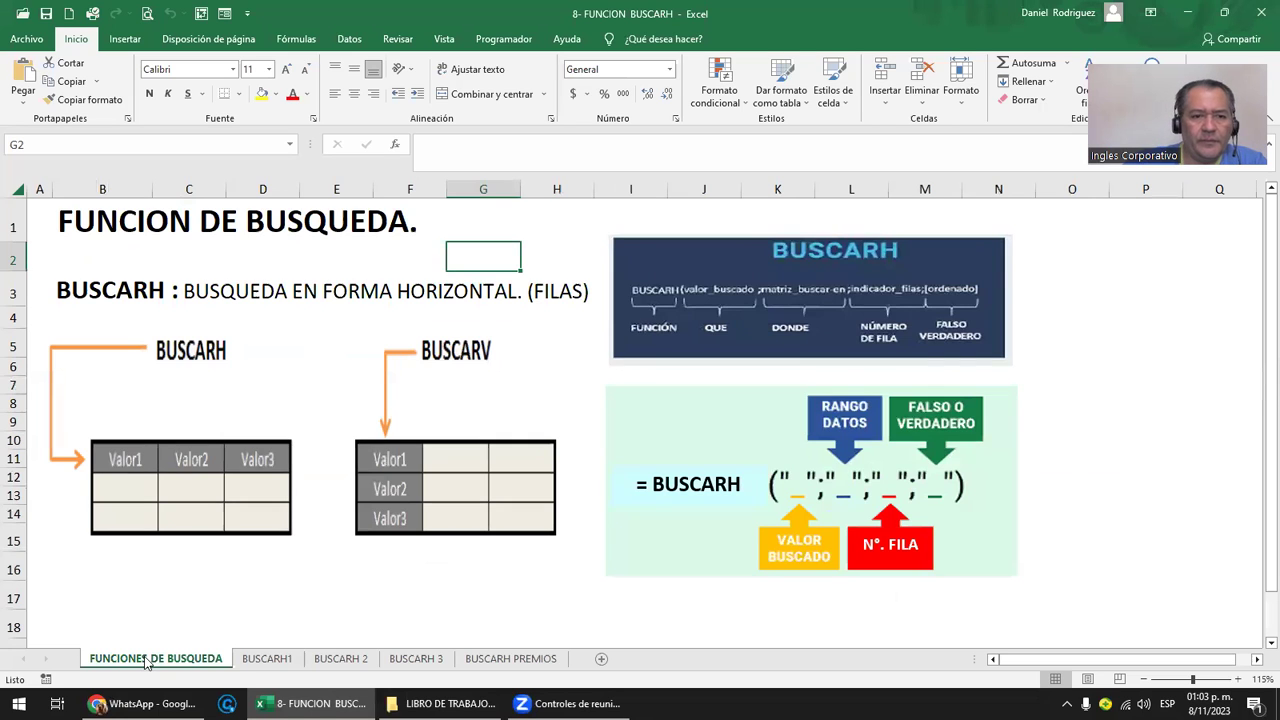
{"action": "left_click", "coordinate": [133, 221]}
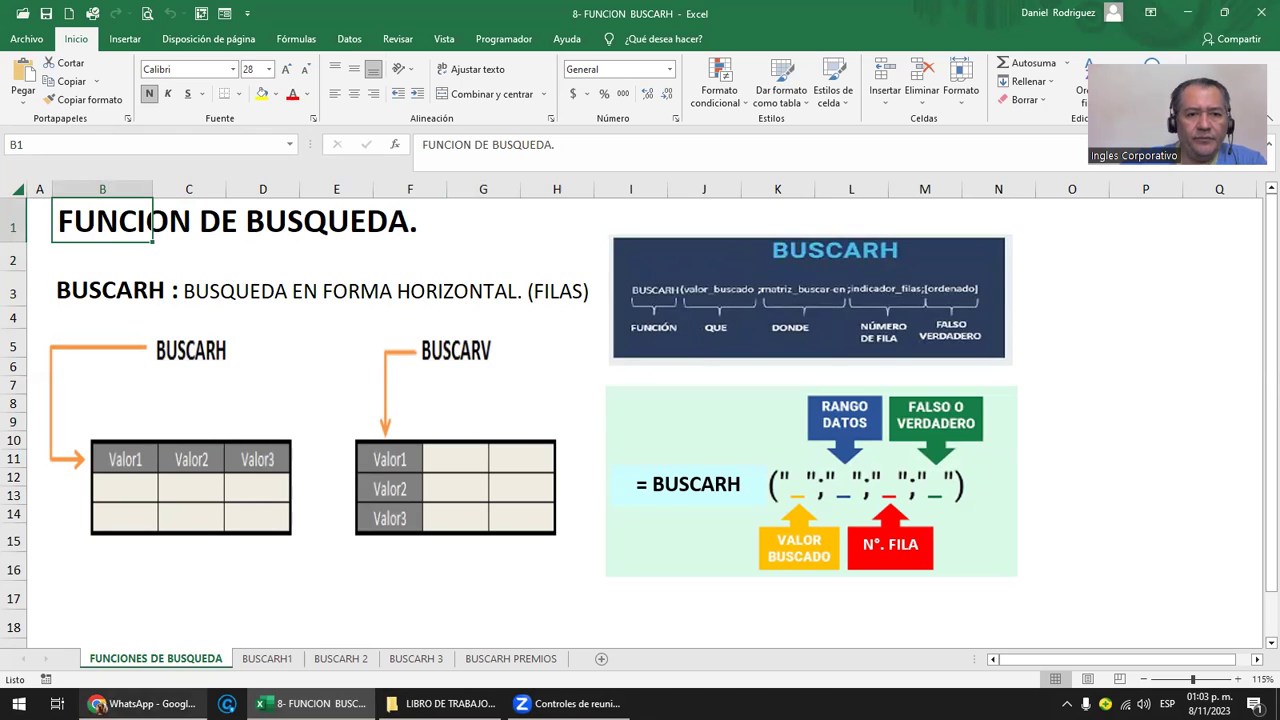
{"action": "left_click", "coordinate": [143, 703]}
{"action": "left_click", "coordinate": [290, 13]}
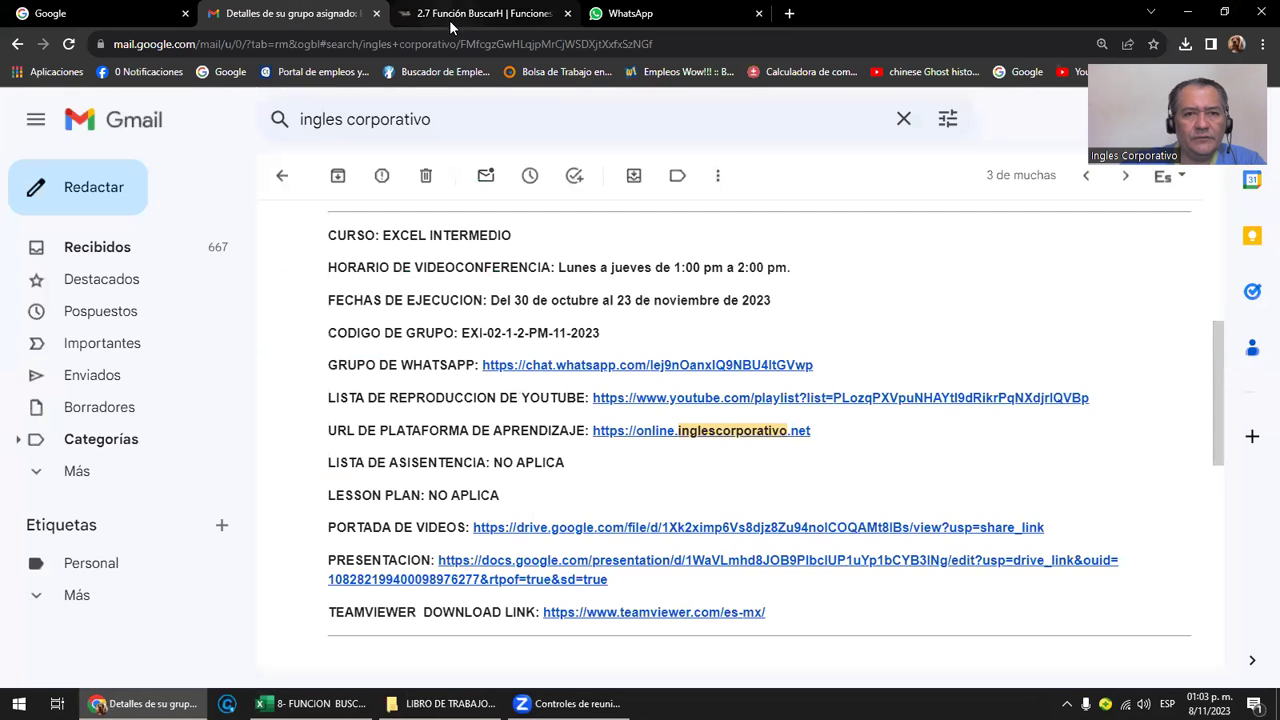
Go from the 2.7 Función BuscarH lesson back to lesson 2.6 Objetivo de la lección.
{"action": "left_click", "coordinate": [449, 19]}
{"action": "scroll", "coordinate": [265, 232], "scroll_direction": "up", "scroll_amount": 2}
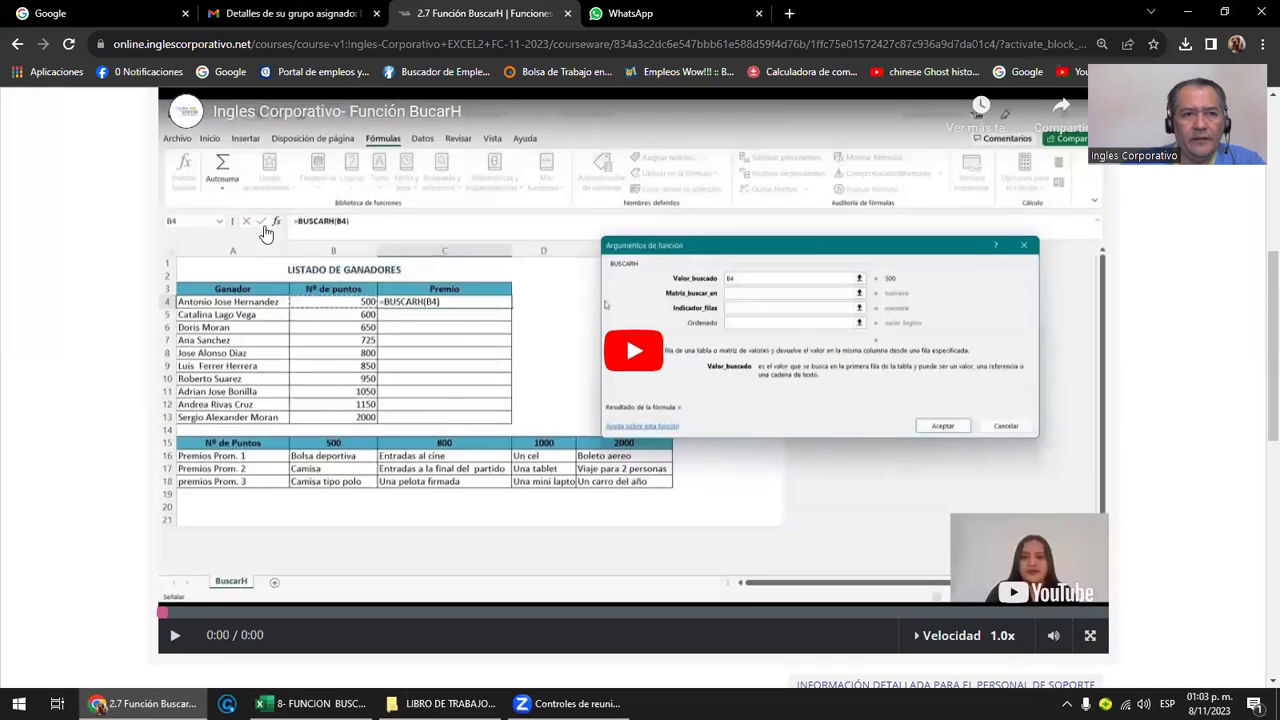
{"action": "scroll", "coordinate": [808, 418], "scroll_direction": "up", "scroll_amount": 2}
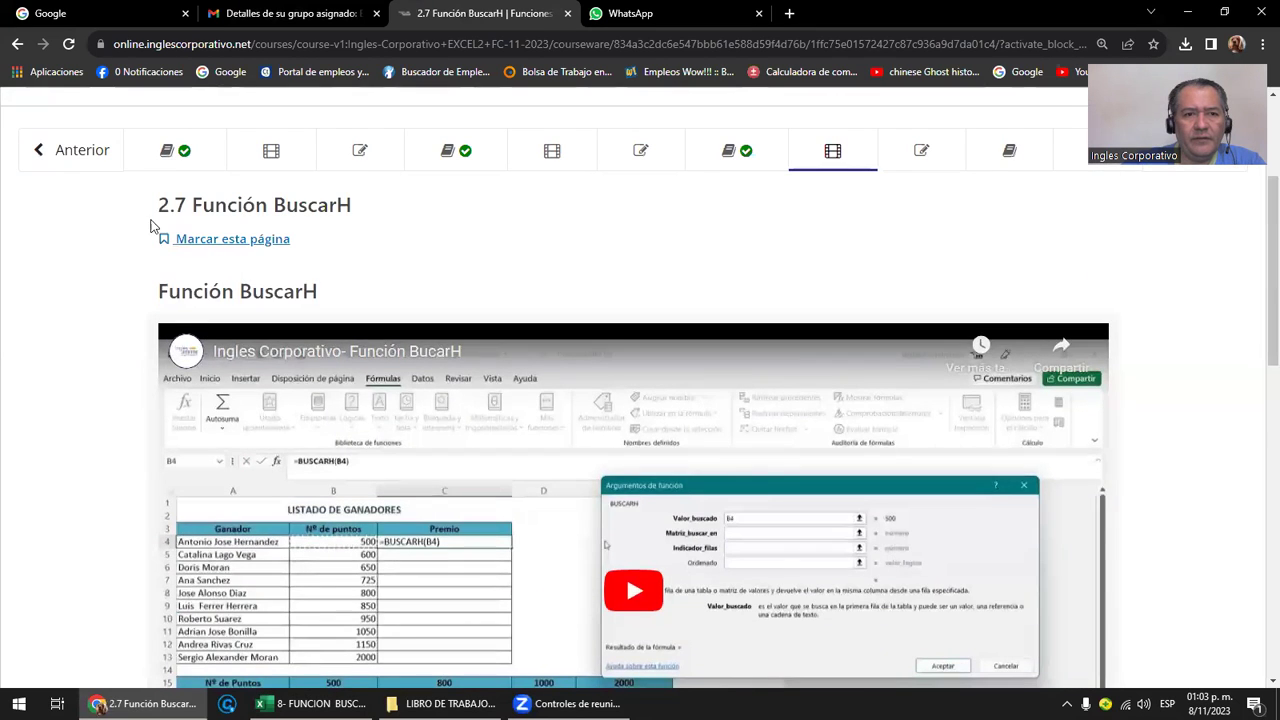
{"action": "left_click", "coordinate": [66, 162]}
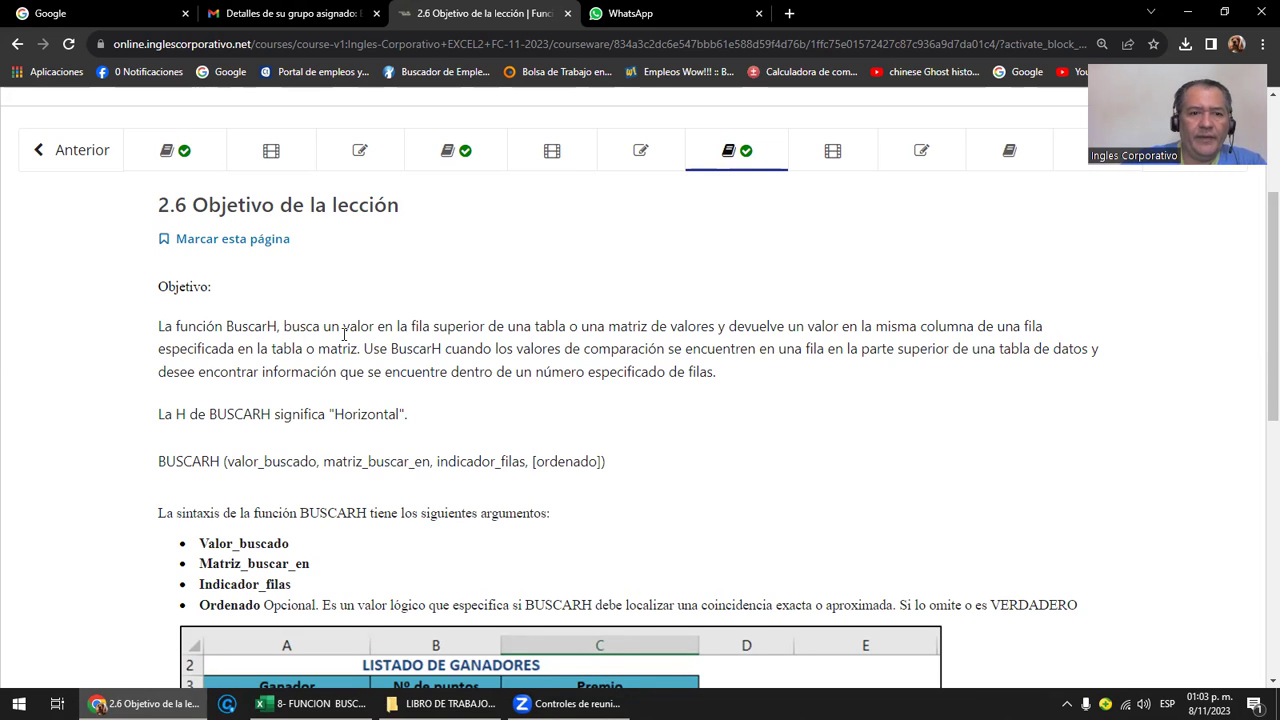
{"action": "scroll", "coordinate": [344, 333], "scroll_direction": "down", "scroll_amount": 4}
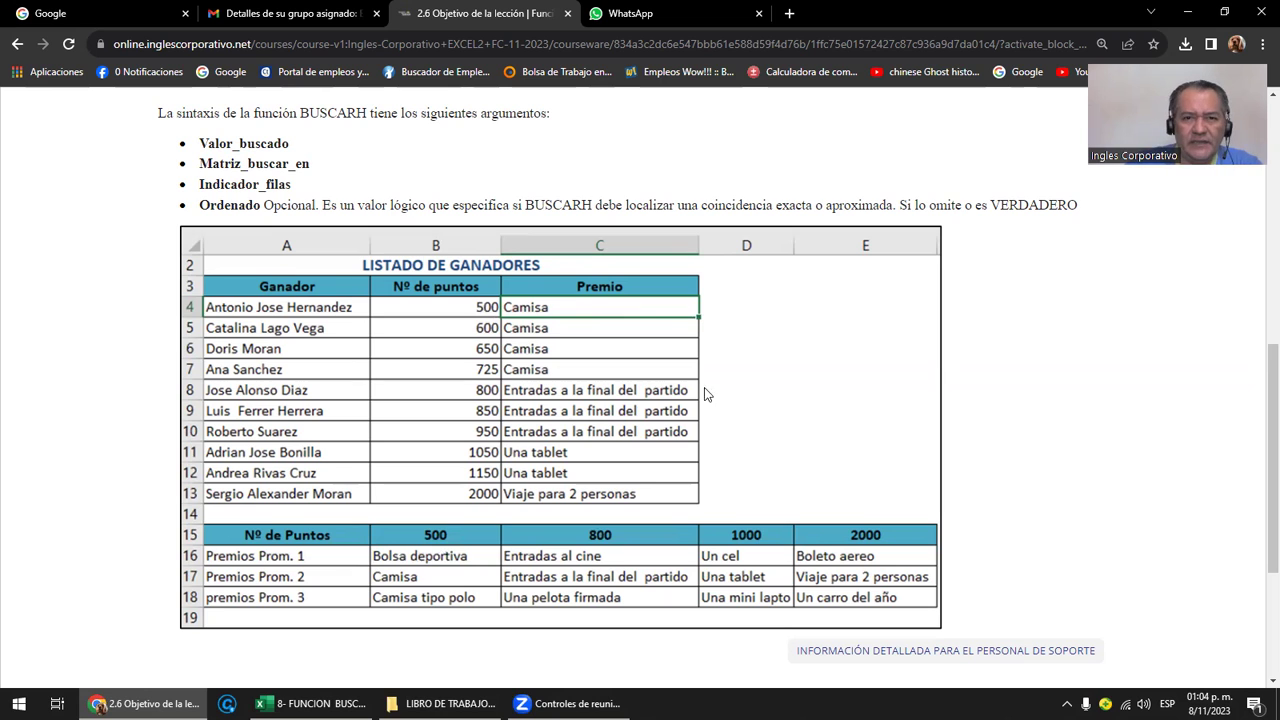
Look through lesson 2.6's example table, then return to the BUSCARH workbook in Excel.
{"action": "scroll", "coordinate": [565, 342], "scroll_direction": "down", "scroll_amount": 3}
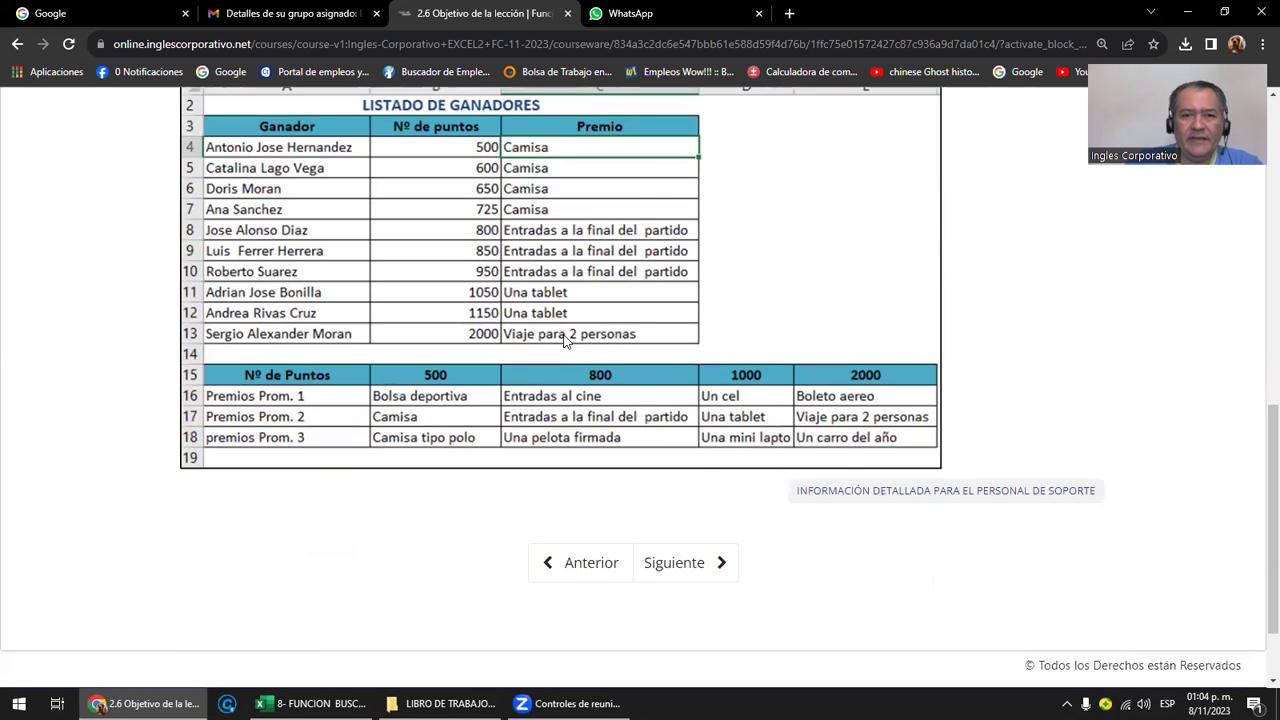
{"action": "scroll", "coordinate": [565, 342], "scroll_direction": "down", "scroll_amount": 2}
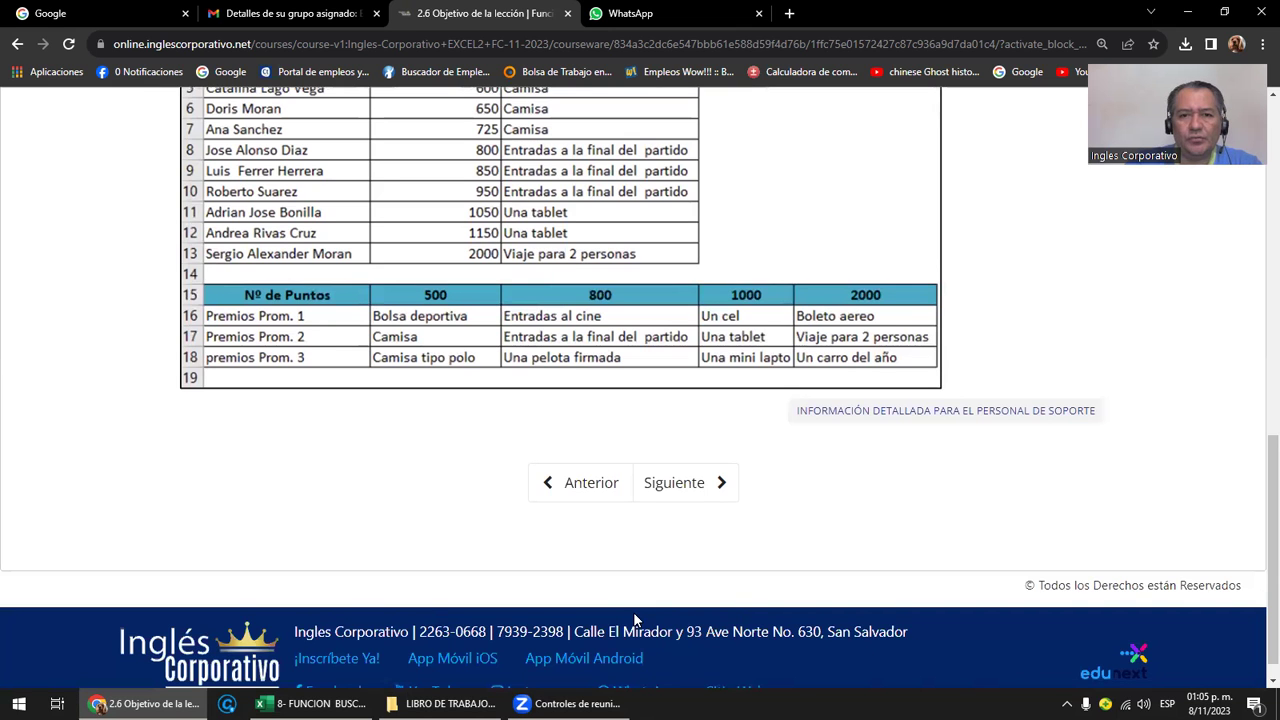
{"action": "scroll", "coordinate": [746, 340], "scroll_direction": "up", "scroll_amount": 5}
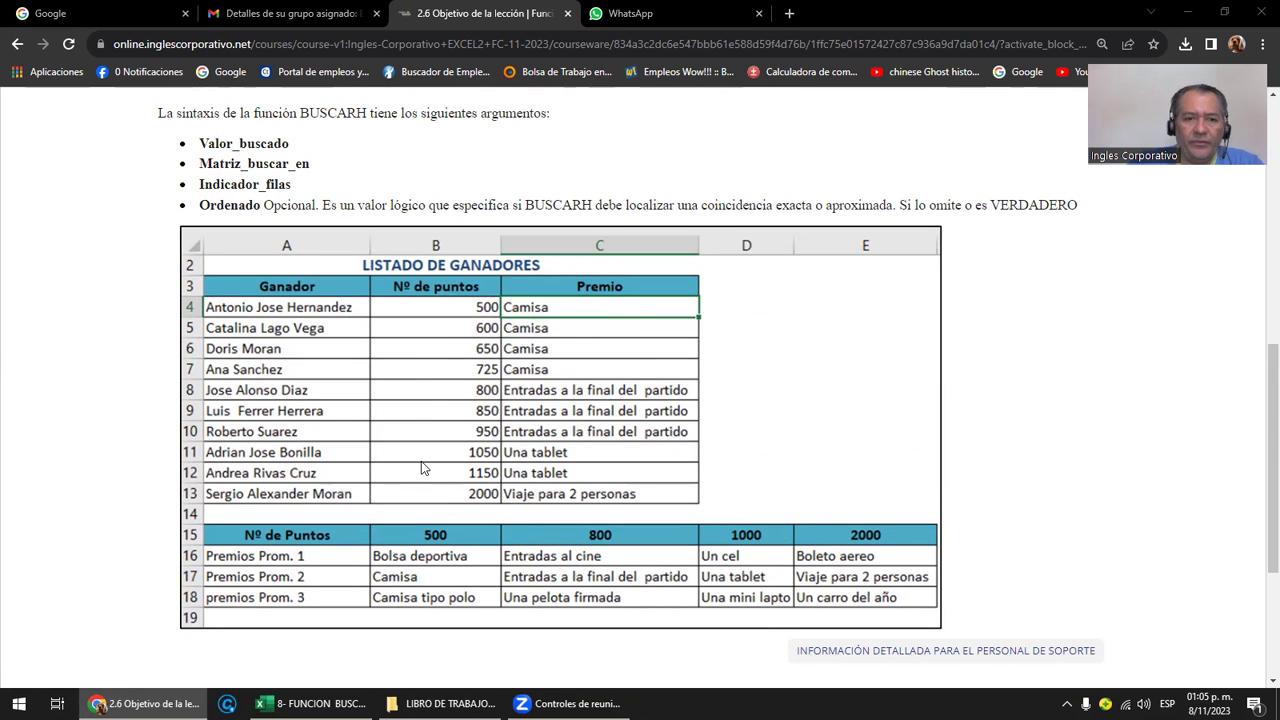
{"action": "left_click", "coordinate": [310, 703]}
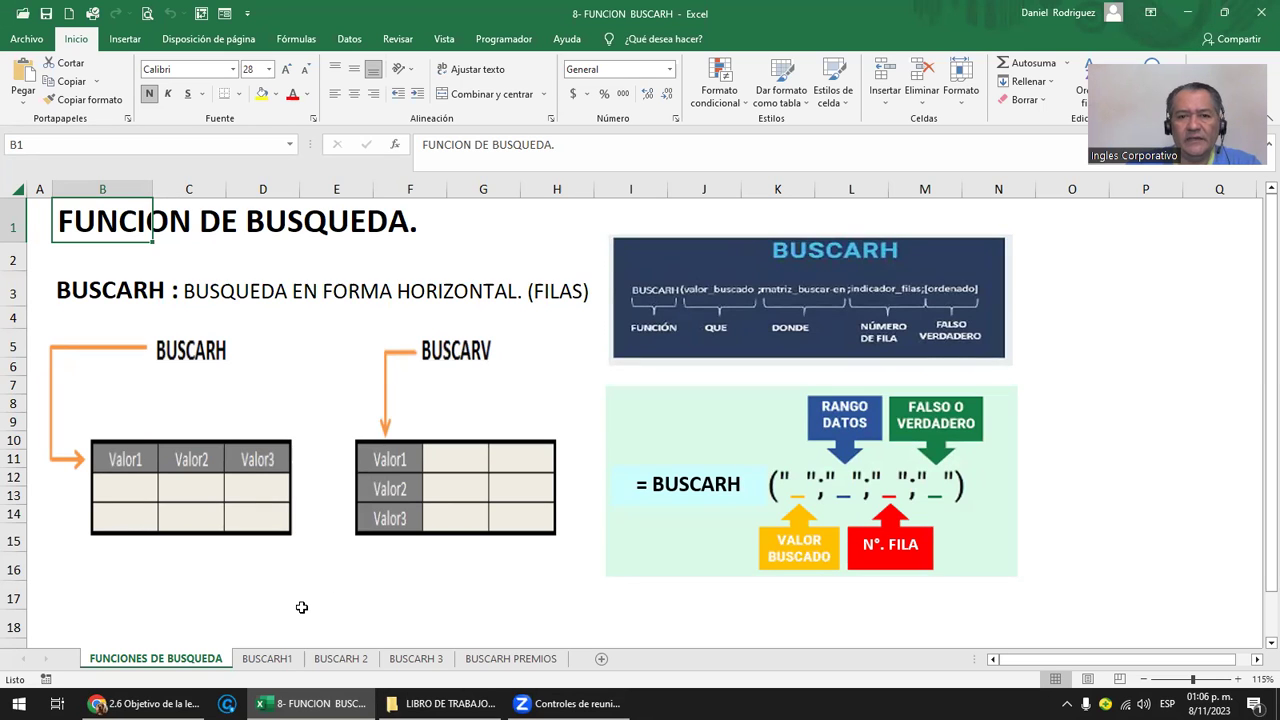
Browse the BUSCARH 2, BUSCARH 3 and BUSCARH PREMIOS sheets, ending back on BUSCARH1.
{"action": "left_click", "coordinate": [267, 659]}
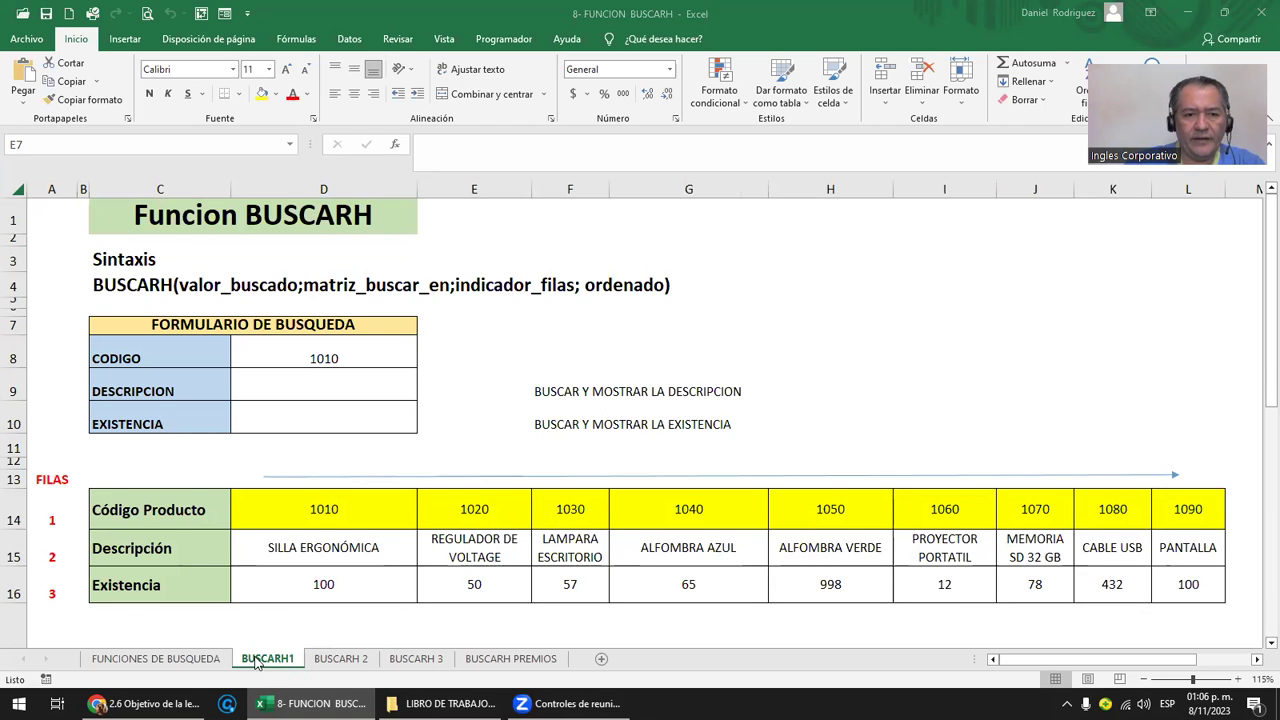
{"action": "left_click", "coordinate": [341, 659]}
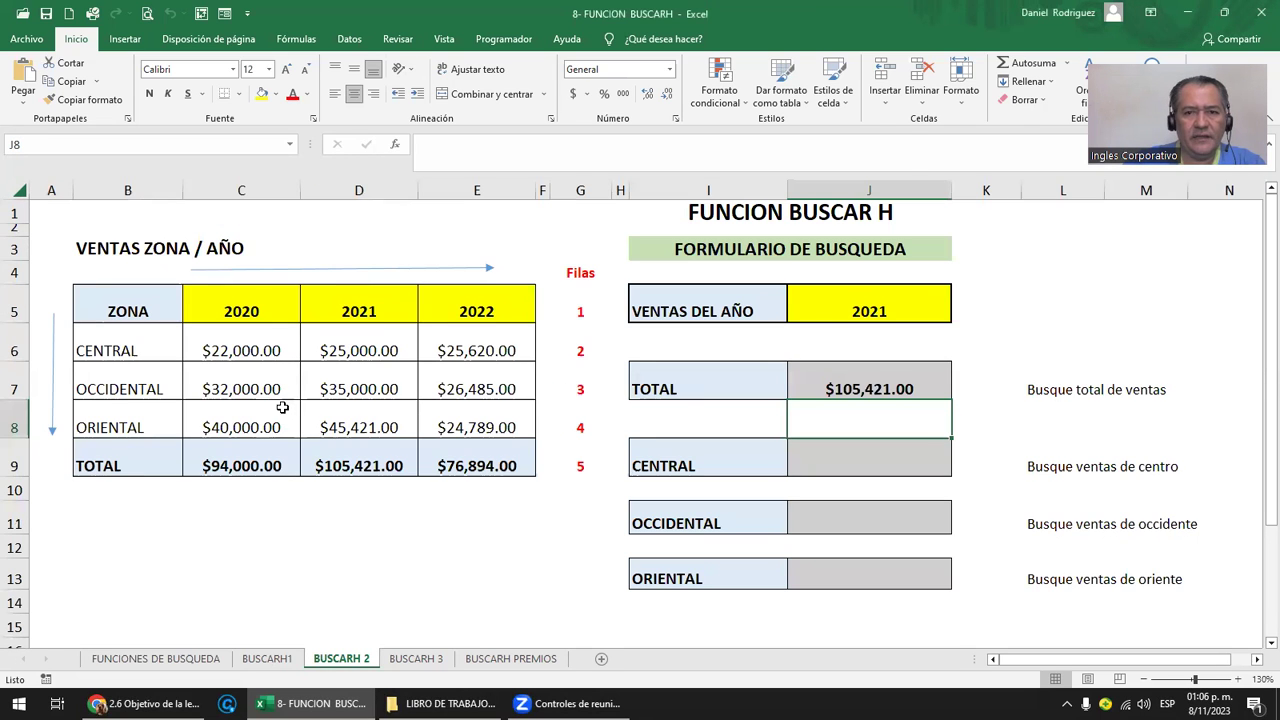
{"action": "left_click", "coordinate": [436, 661]}
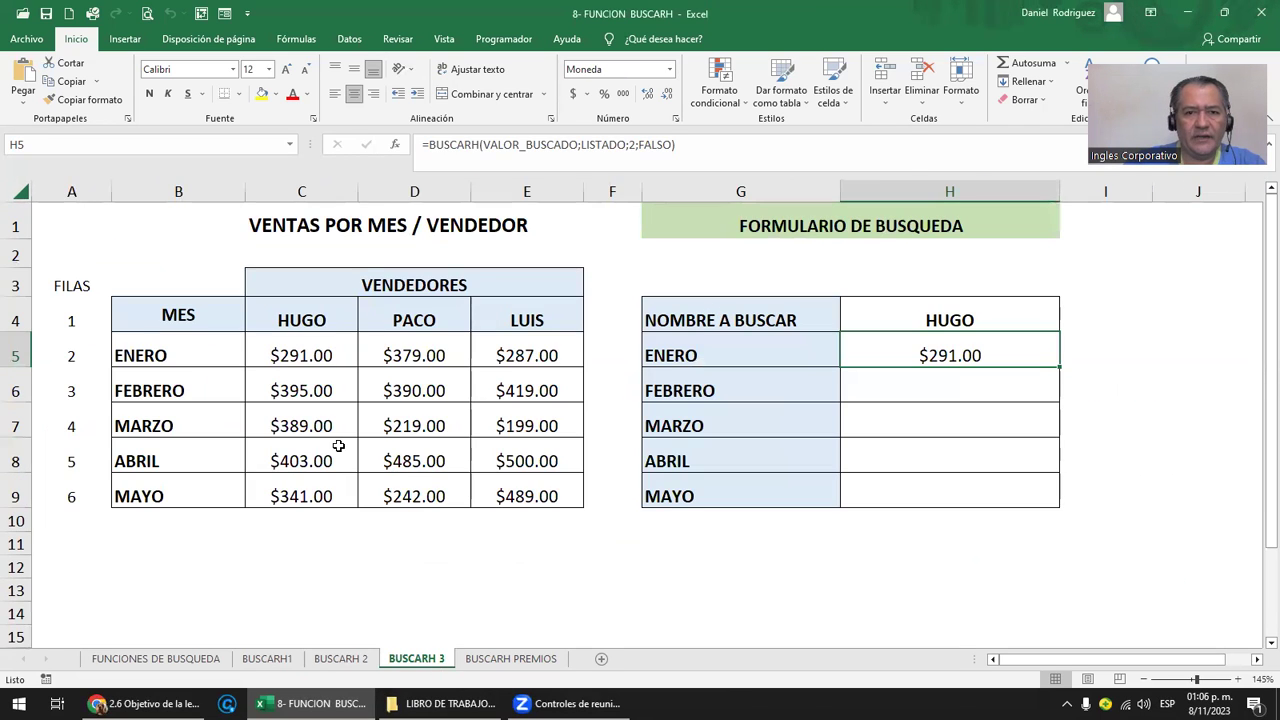
{"action": "left_click", "coordinate": [502, 661]}
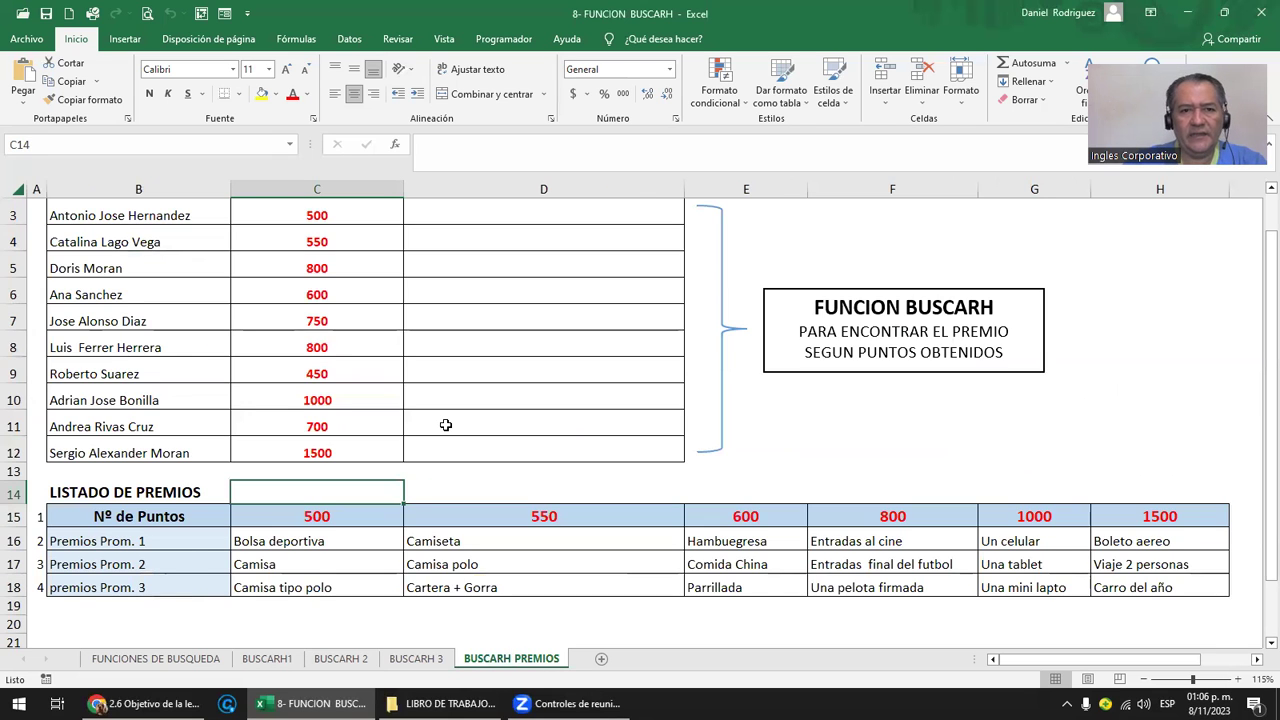
{"action": "scroll", "coordinate": [446, 425], "scroll_direction": "up", "scroll_amount": 1}
{"action": "scroll", "coordinate": [449, 426], "scroll_direction": "down", "scroll_amount": 1, "text": "ctrl"}
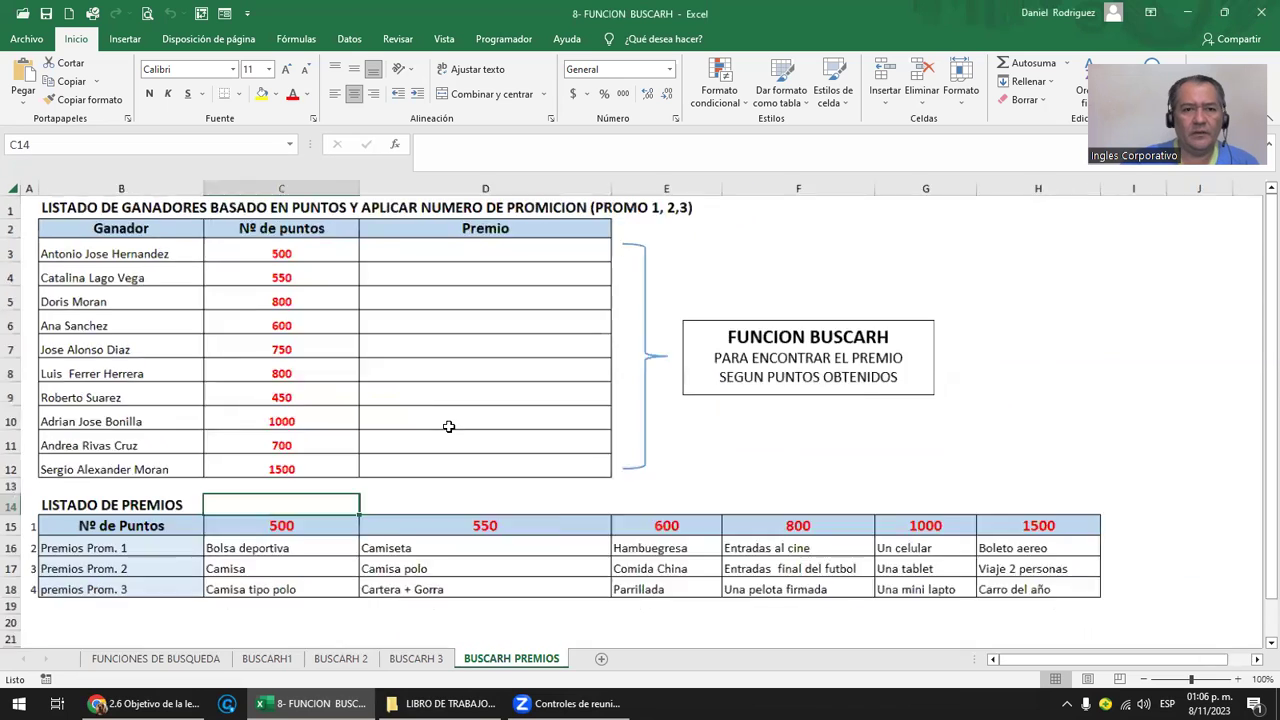
{"action": "scroll", "coordinate": [449, 426], "scroll_direction": "down", "scroll_amount": 1, "text": "ctrl"}
{"action": "left_click", "coordinate": [267, 662]}
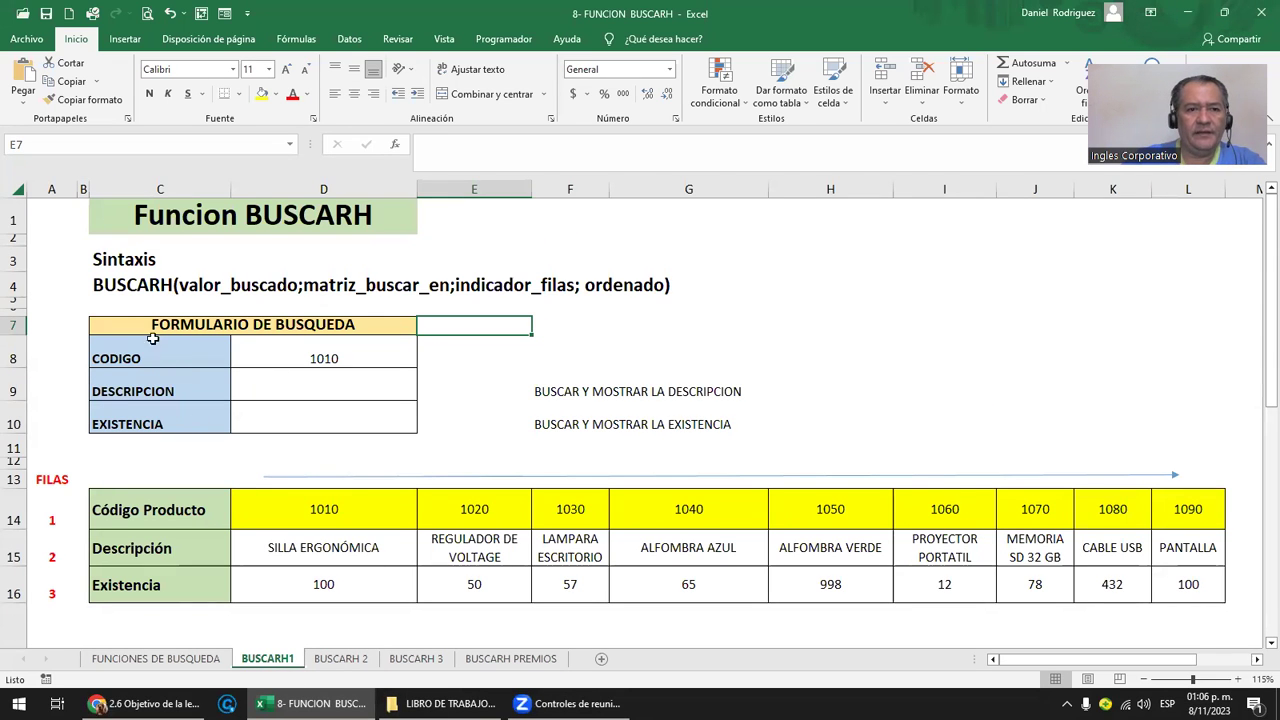
{"action": "mouse_move", "coordinate": [150, 330]}
{"action": "left_mouse_down"}
{"action": "mouse_move", "coordinate": [220, 364]}
{"action": "mouse_move", "coordinate": [252, 415]}
{"action": "left_mouse_up"}
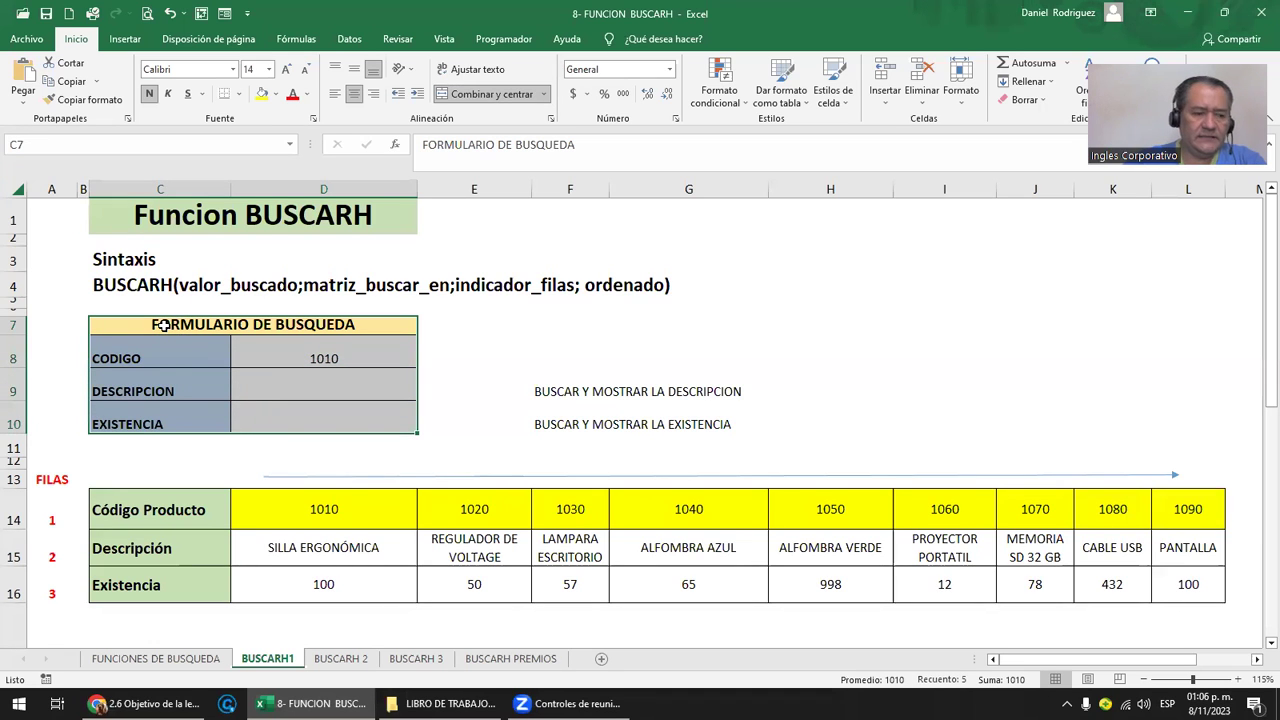
{"action": "left_click_drag", "start_coordinate": [163, 325], "coordinate": [280, 405]}
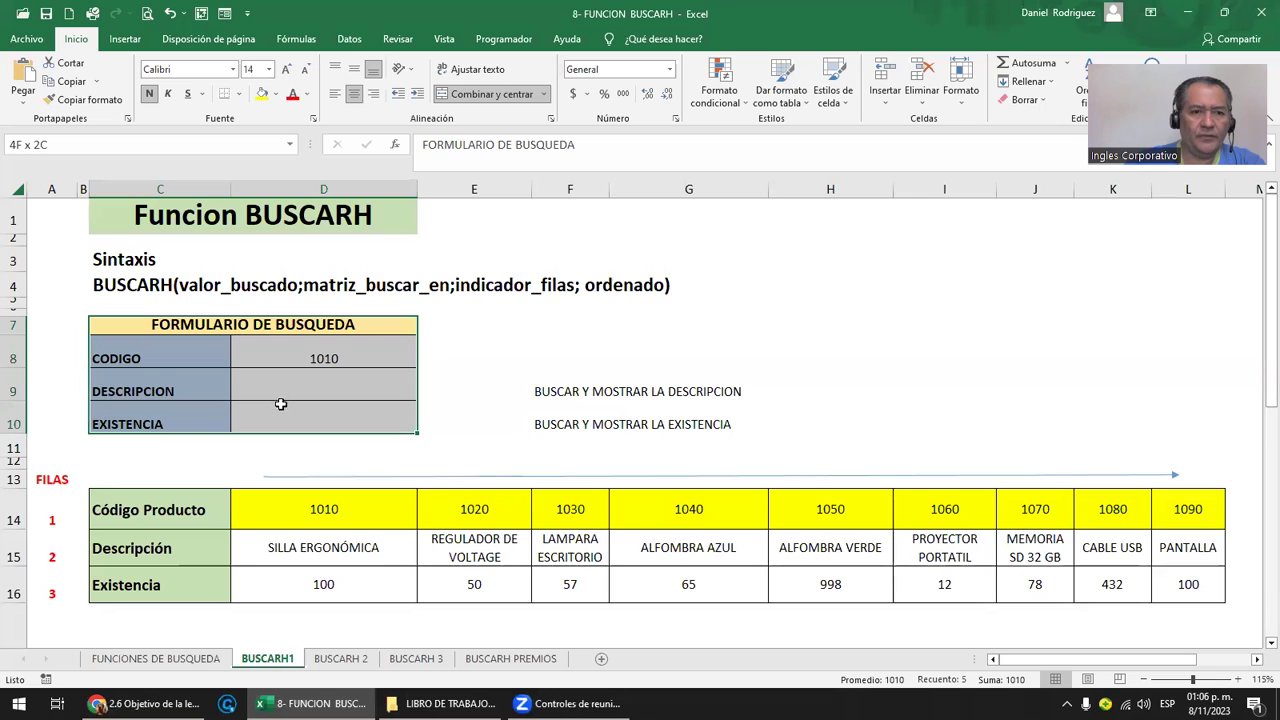
{"action": "left_click", "coordinate": [294, 358]}
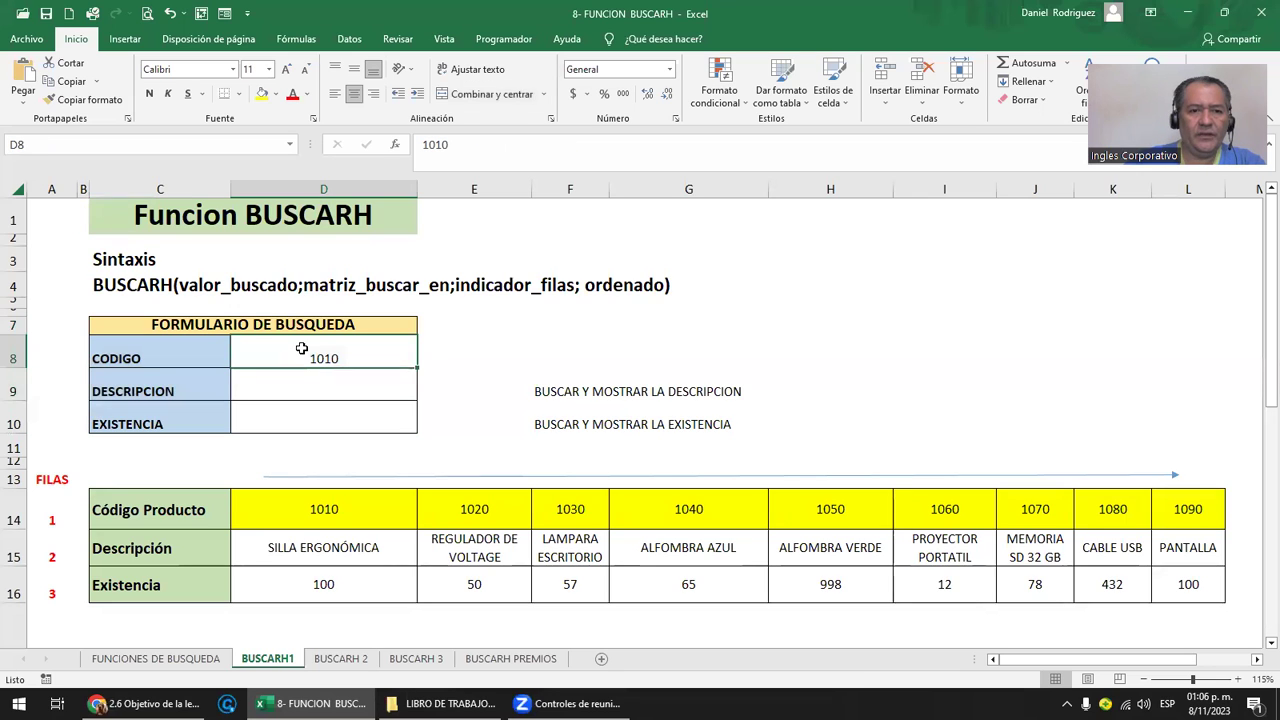
{"action": "left_click_drag", "start_coordinate": [300, 383], "coordinate": [310, 414]}
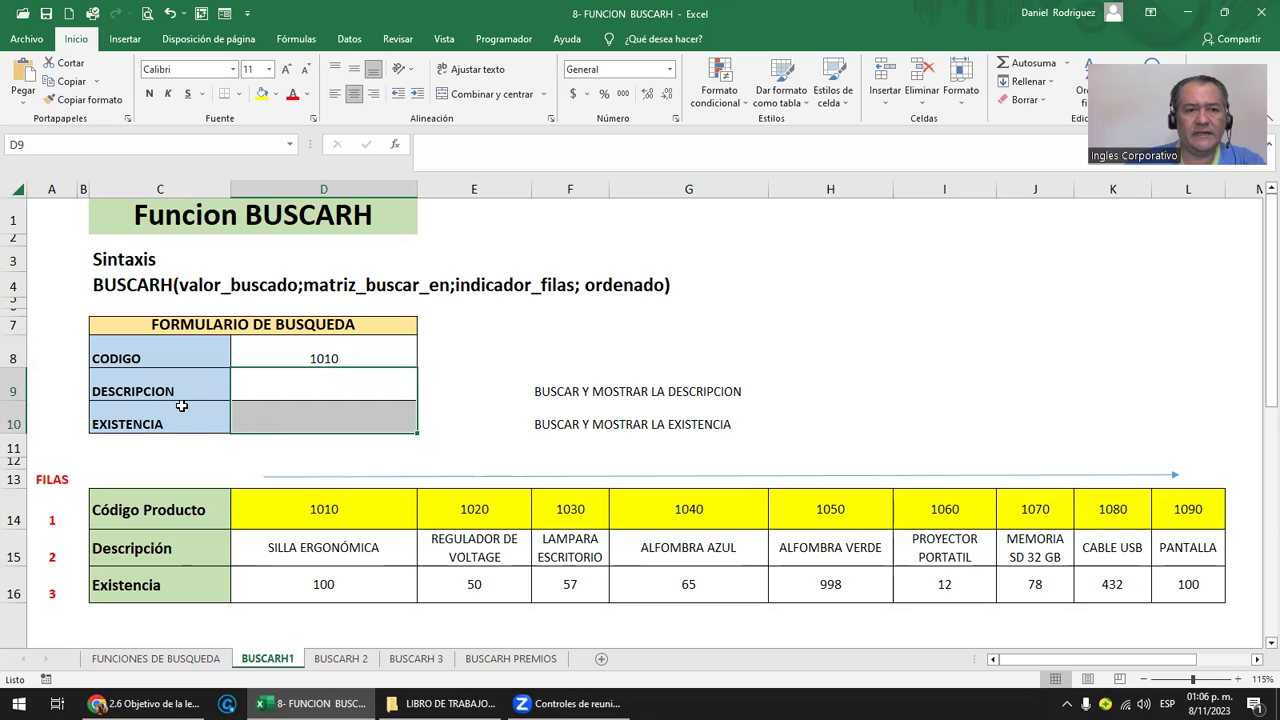
{"action": "left_click", "coordinate": [195, 500]}
{"action": "left_click", "coordinate": [308, 477]}
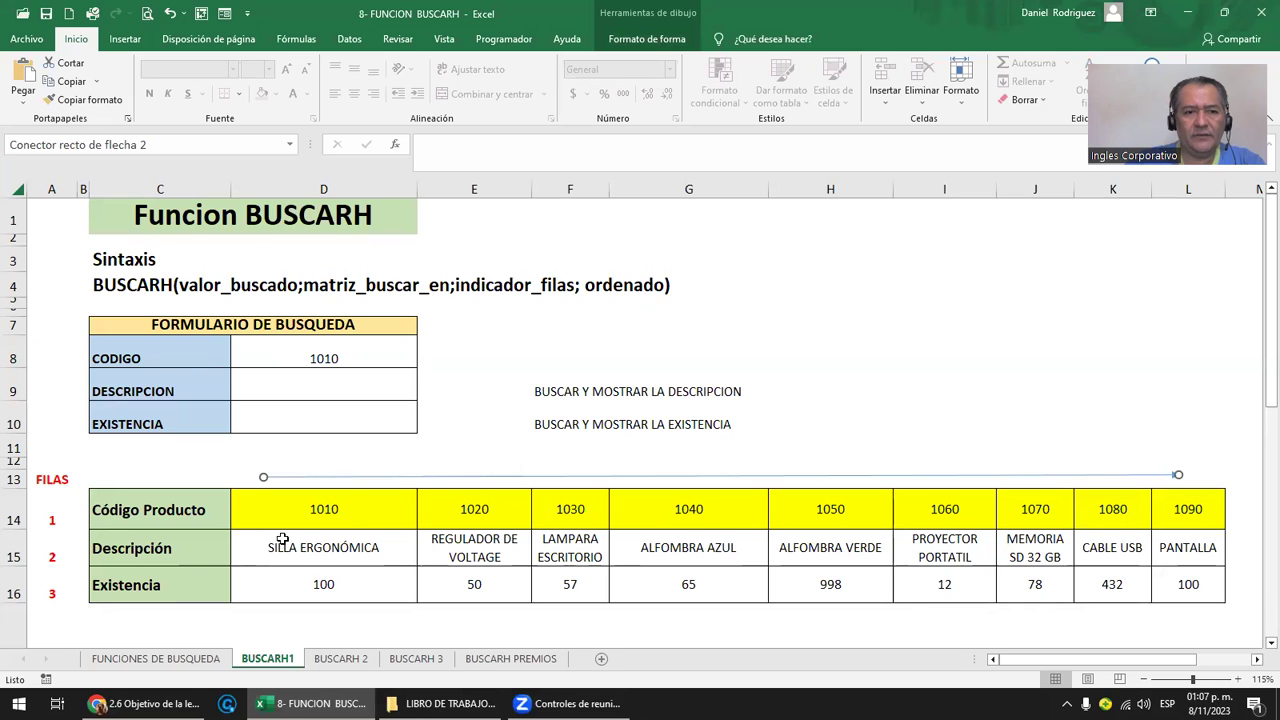
Select and copy the product table C14:L16.
{"action": "left_click", "coordinate": [177, 511]}
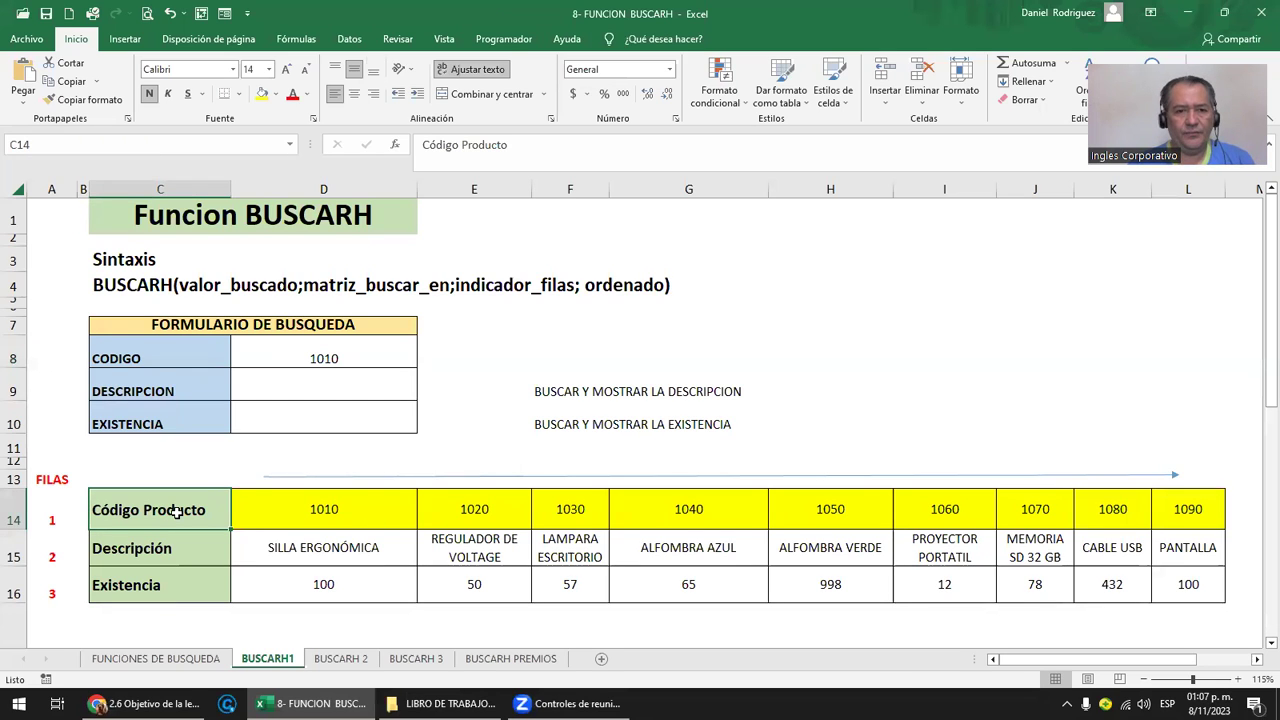
{"action": "key", "text": "shift+Right"}
{"action": "key", "text": "shift+Right"}
{"action": "key", "text": "shift+Right"}
{"action": "key", "text": "shift+Right"}
{"action": "key", "text": "shift+Right"}
{"action": "key", "text": "shift+Right"}
{"action": "key", "text": "shift+Right"}
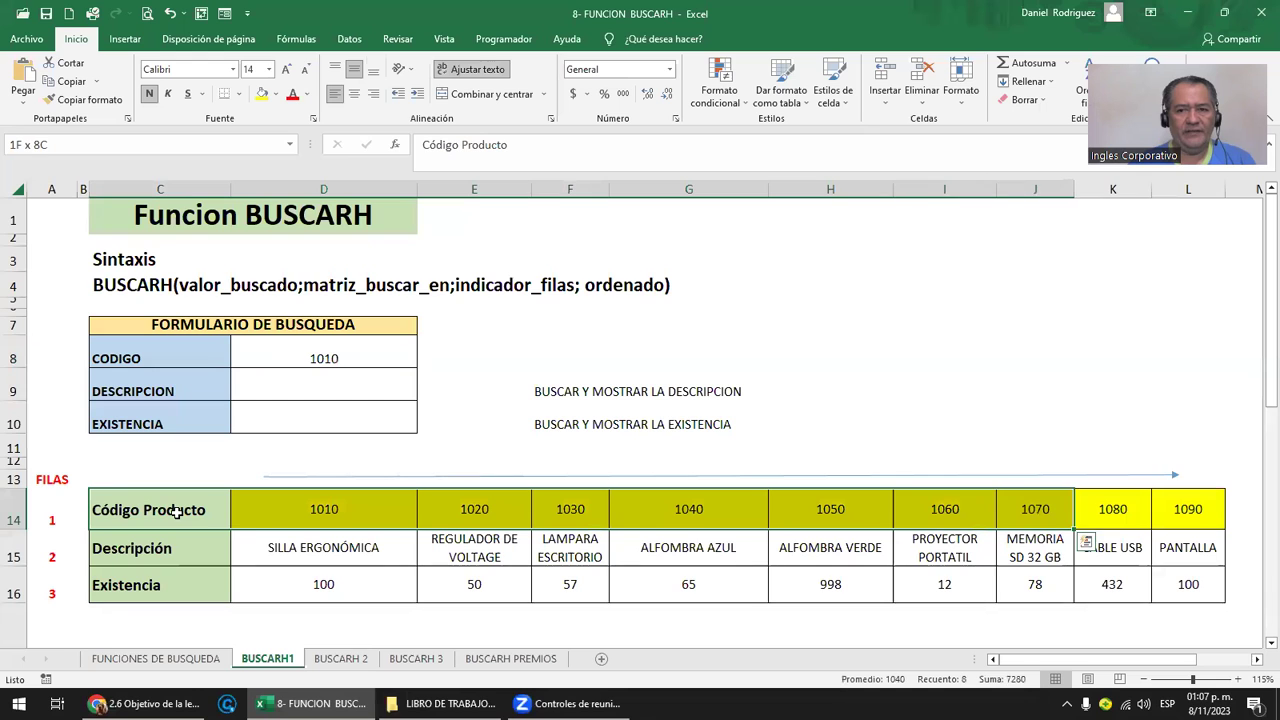
{"action": "key", "text": "shift+Right"}
{"action": "key", "text": "shift+Right"}
{"action": "key", "text": "shift+Down"}
{"action": "key", "text": "shift+Down"}
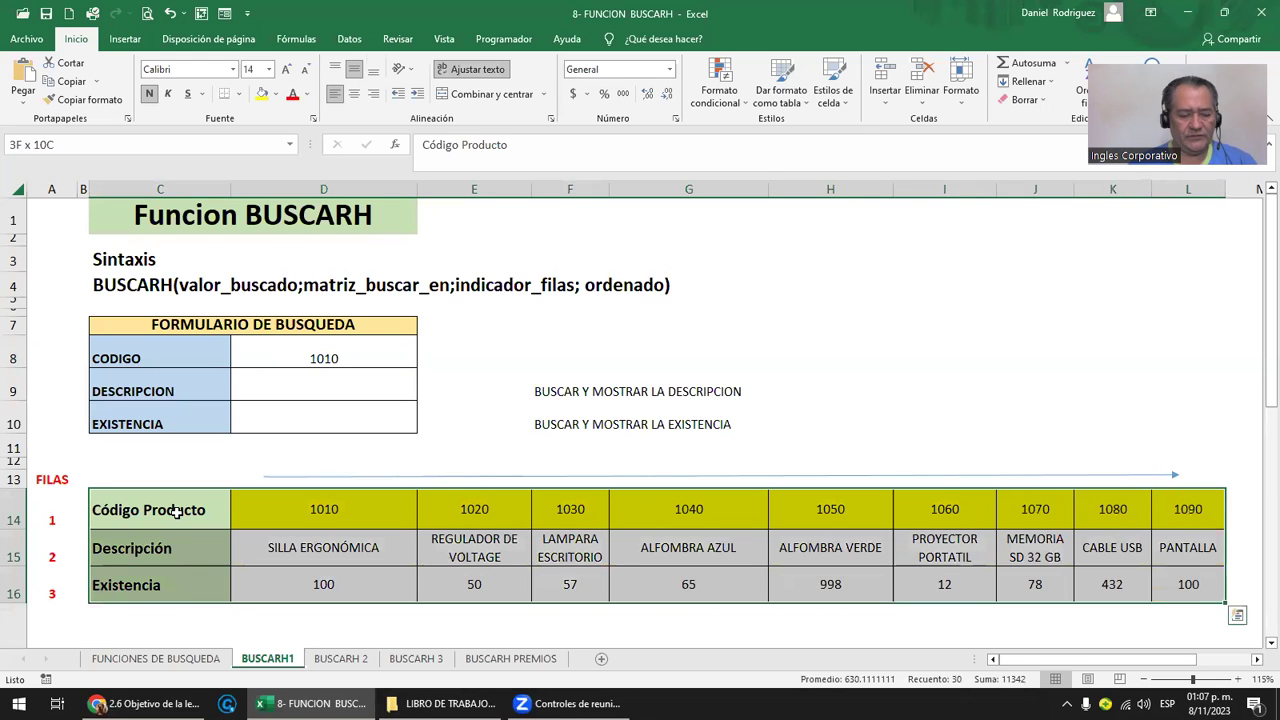
{"action": "key", "text": "ctrl+c"}
Paste the copied table transposed at Q14 and select columns Q to S.
{"action": "key", "text": "Right"}
{"action": "key", "text": "Right"}
{"action": "key", "text": "Right"}
{"action": "key", "text": "Right"}
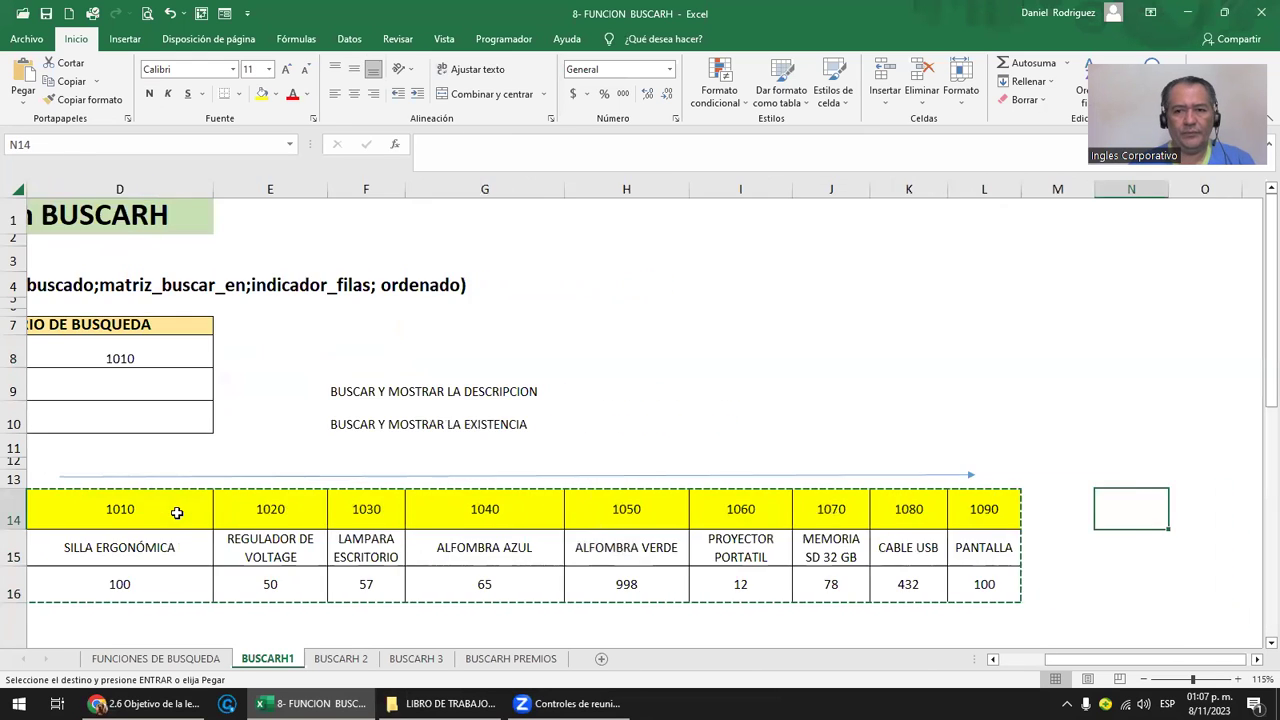
{"action": "key", "text": "Right"}
{"action": "key", "text": "Right"}
{"action": "key", "text": "Right"}
{"action": "scroll", "coordinate": [176, 512], "scroll_direction": "right", "scroll_amount": 3}
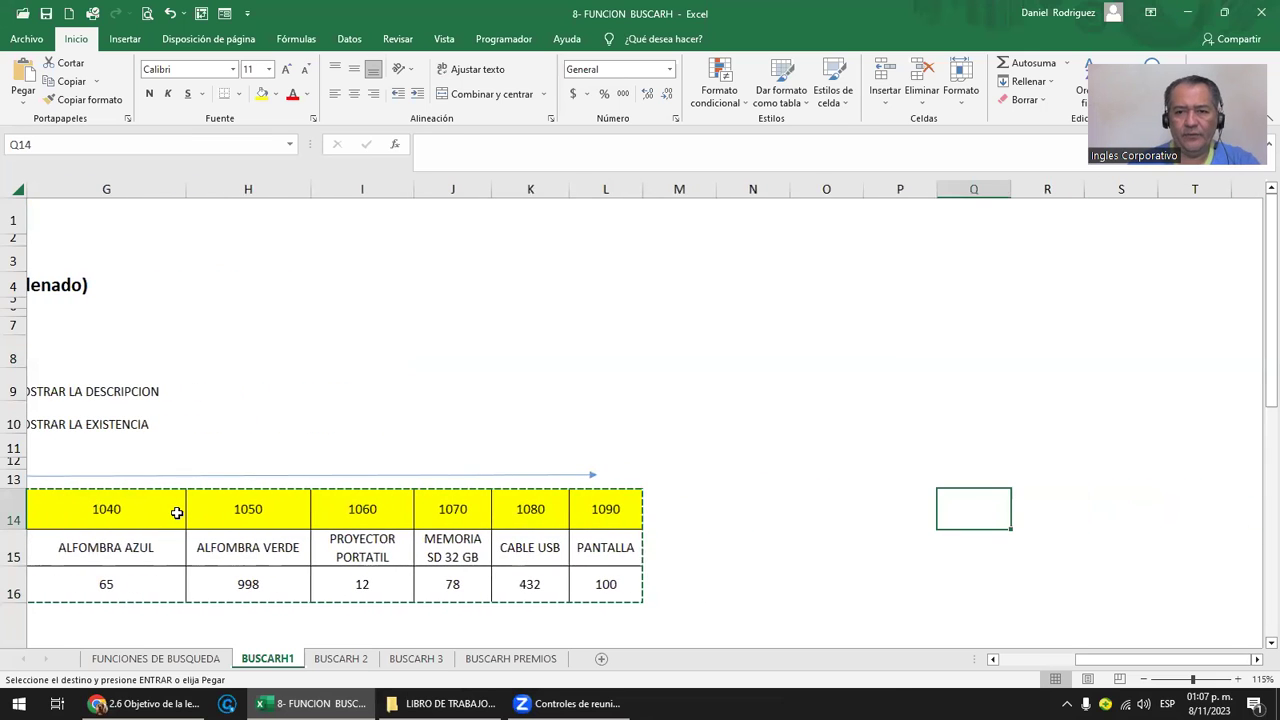
{"action": "right_click", "coordinate": [967, 509]}
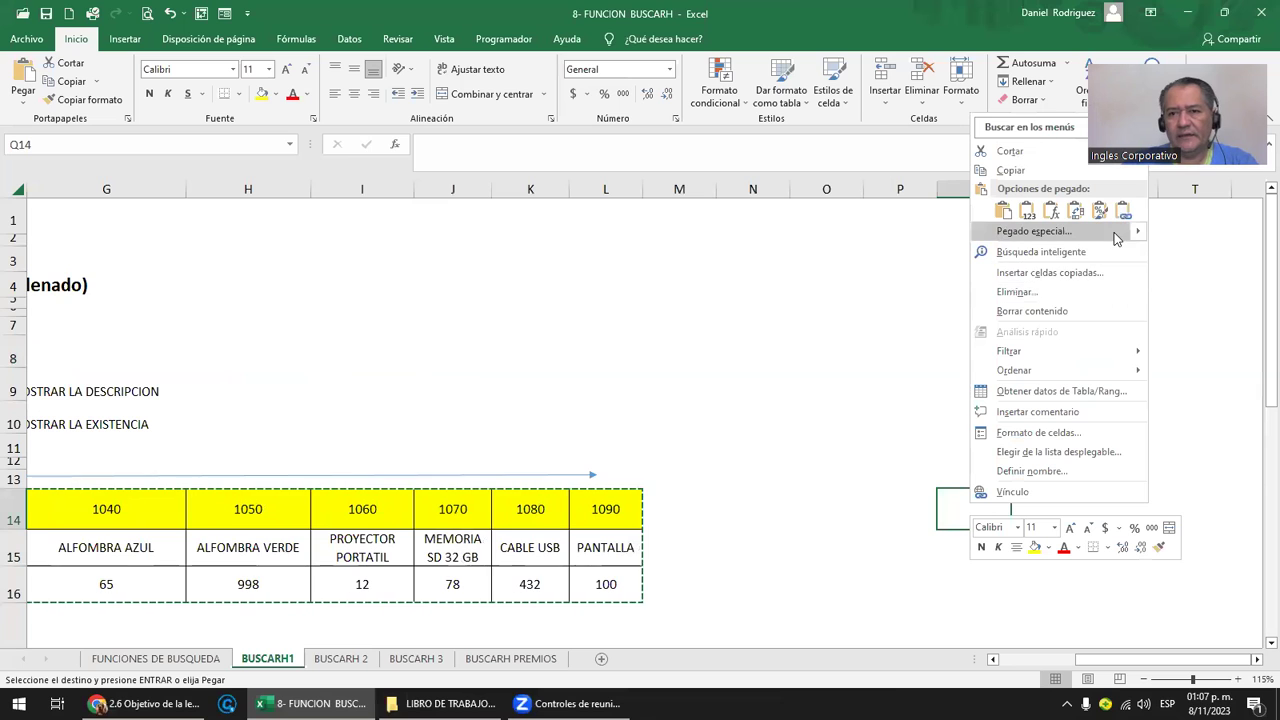
{"action": "mouse_move", "coordinate": [1134, 233]}
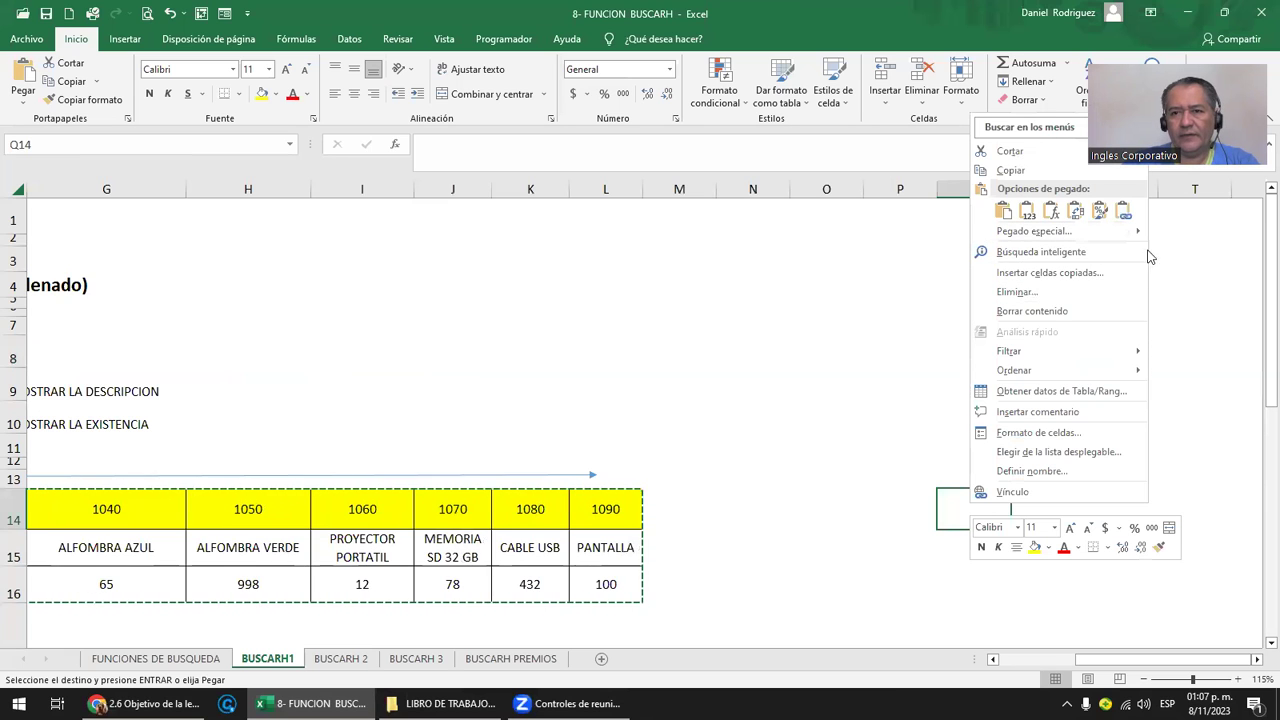
{"action": "left_click", "coordinate": [1180, 391]}
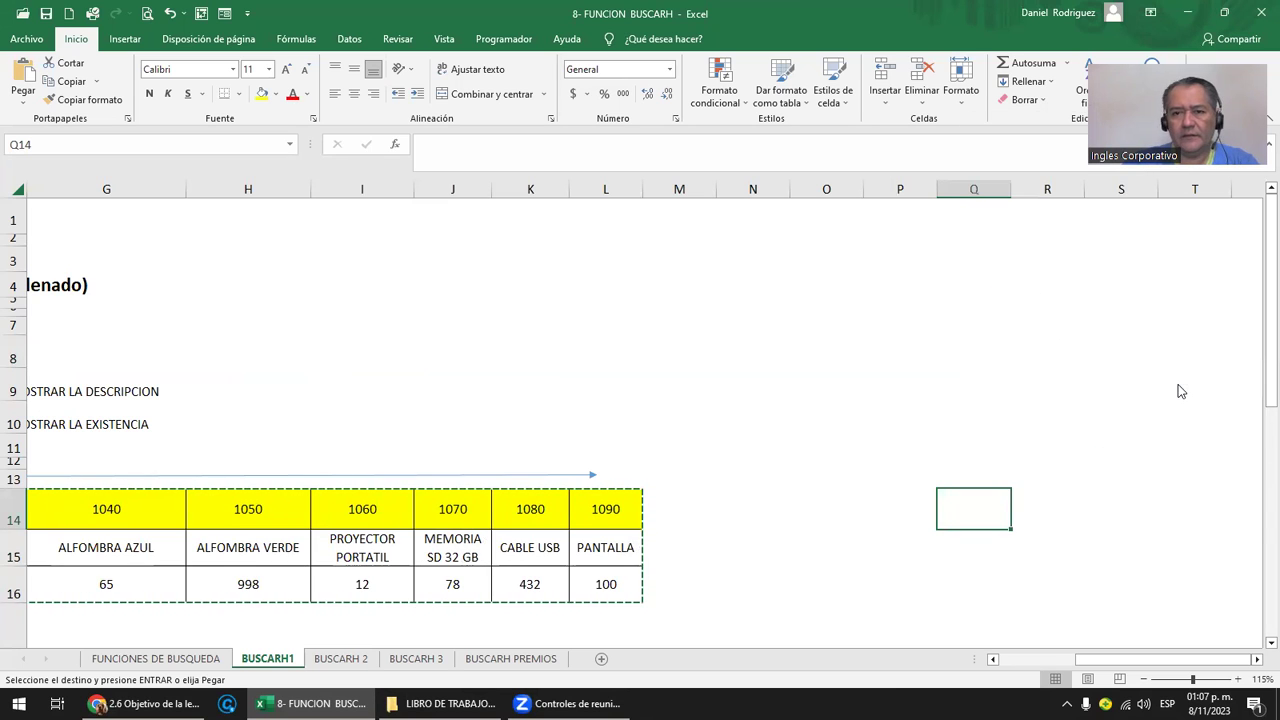
{"action": "left_click", "coordinate": [1113, 492]}
{"action": "left_click", "coordinate": [1163, 512]}
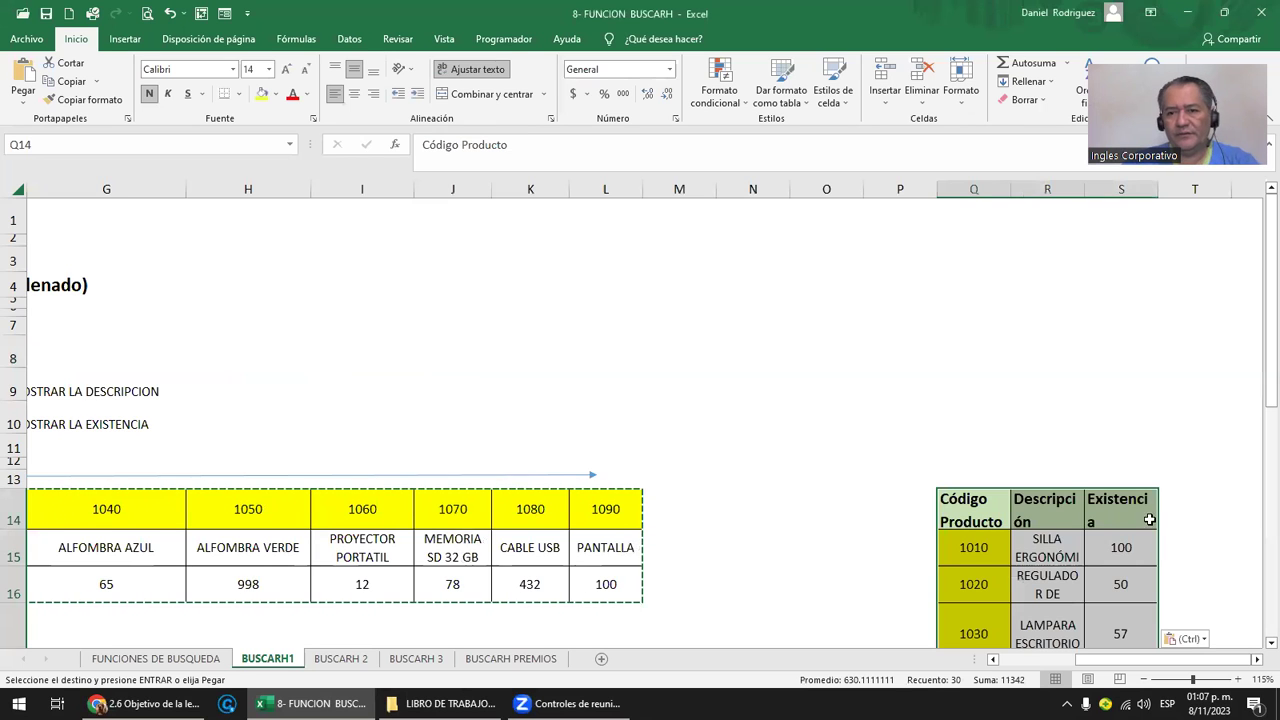
{"action": "left_click_drag", "start_coordinate": [973, 189], "coordinate": [1199, 190]}
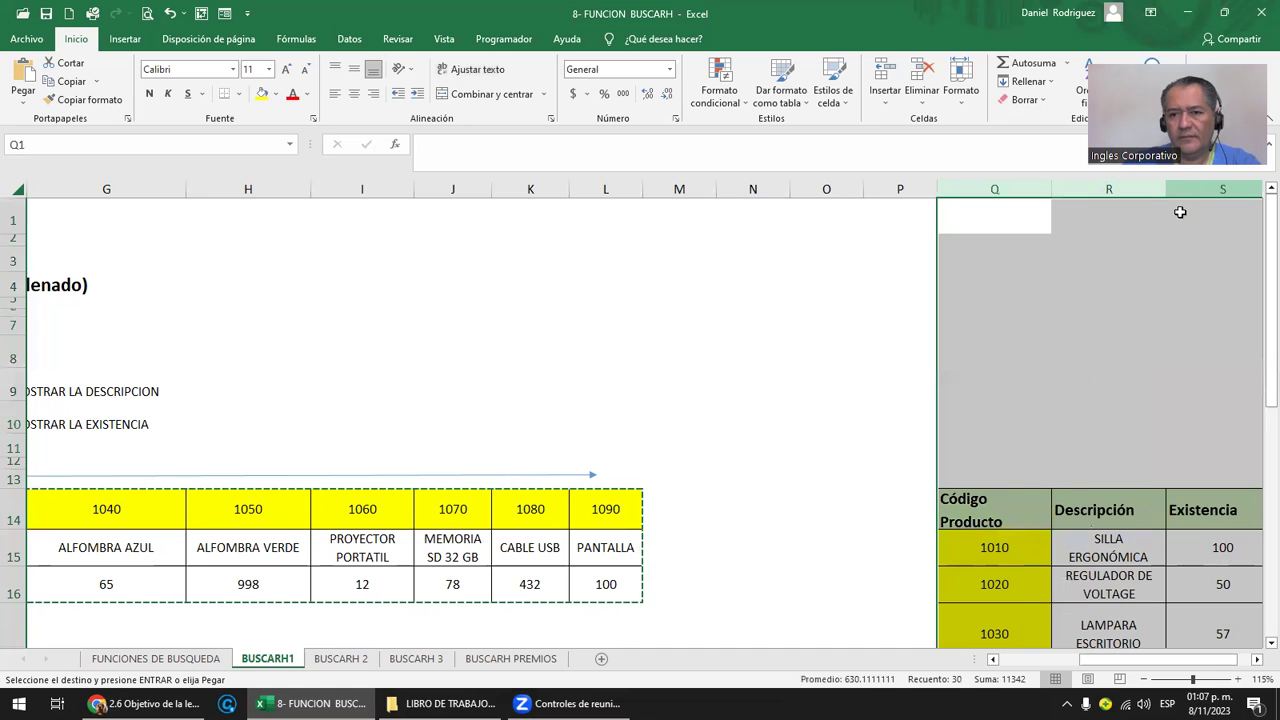
Widen column Q so the Código Producto header fits.
{"action": "left_click", "coordinate": [1045, 510]}
{"action": "key", "text": "Right"}
{"action": "key", "text": "Right"}
{"action": "key", "text": "Right"}
{"action": "key", "text": "Right"}
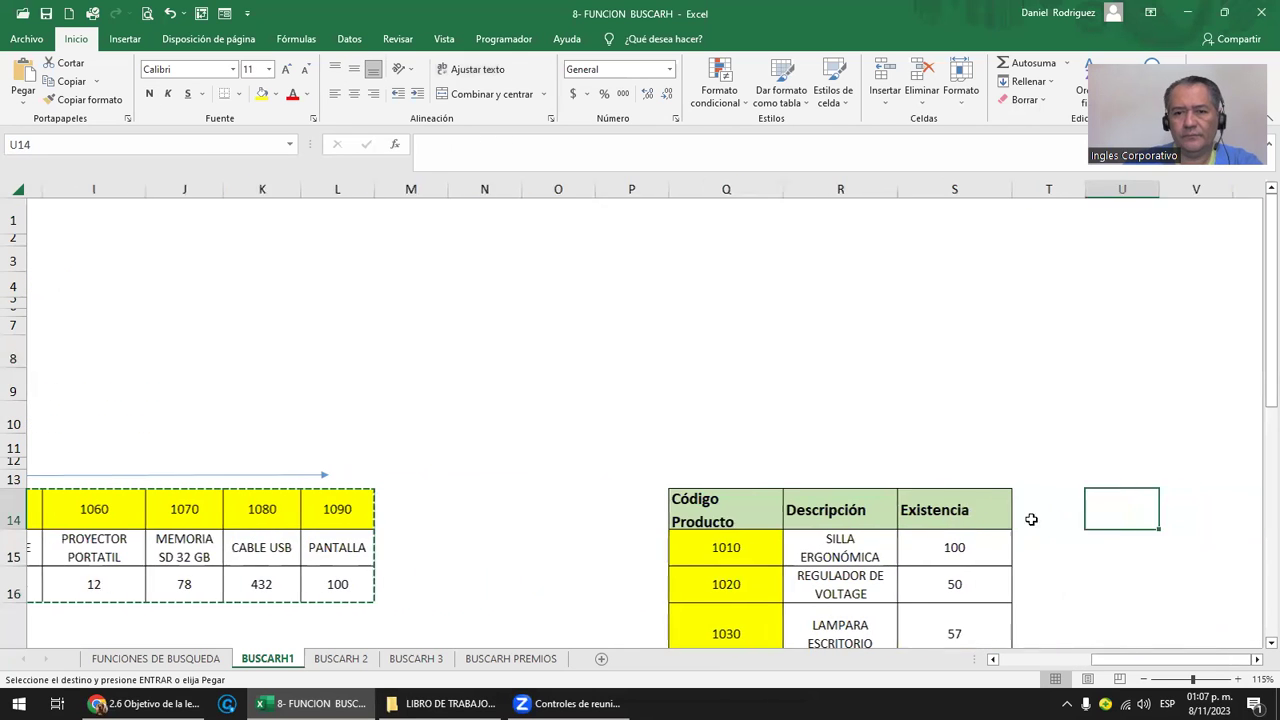
{"action": "scroll", "coordinate": [1031, 519], "scroll_direction": "right", "scroll_amount": 1}
{"action": "left_click", "coordinate": [694, 500]}
{"action": "left_click_drag", "start_coordinate": [768, 189], "coordinate": [829, 262]}
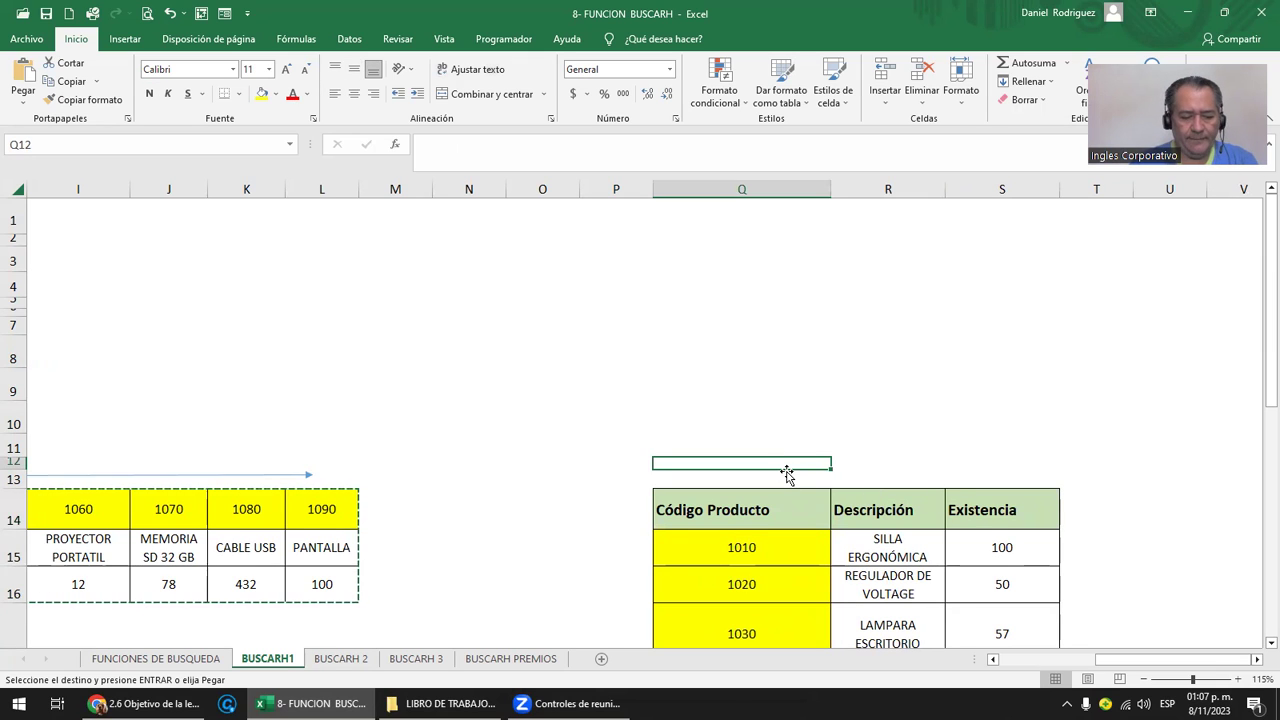
Label the transposed table with 'forma tabular / tipo tabla' in Q12.
{"action": "type", "text": "forma "}
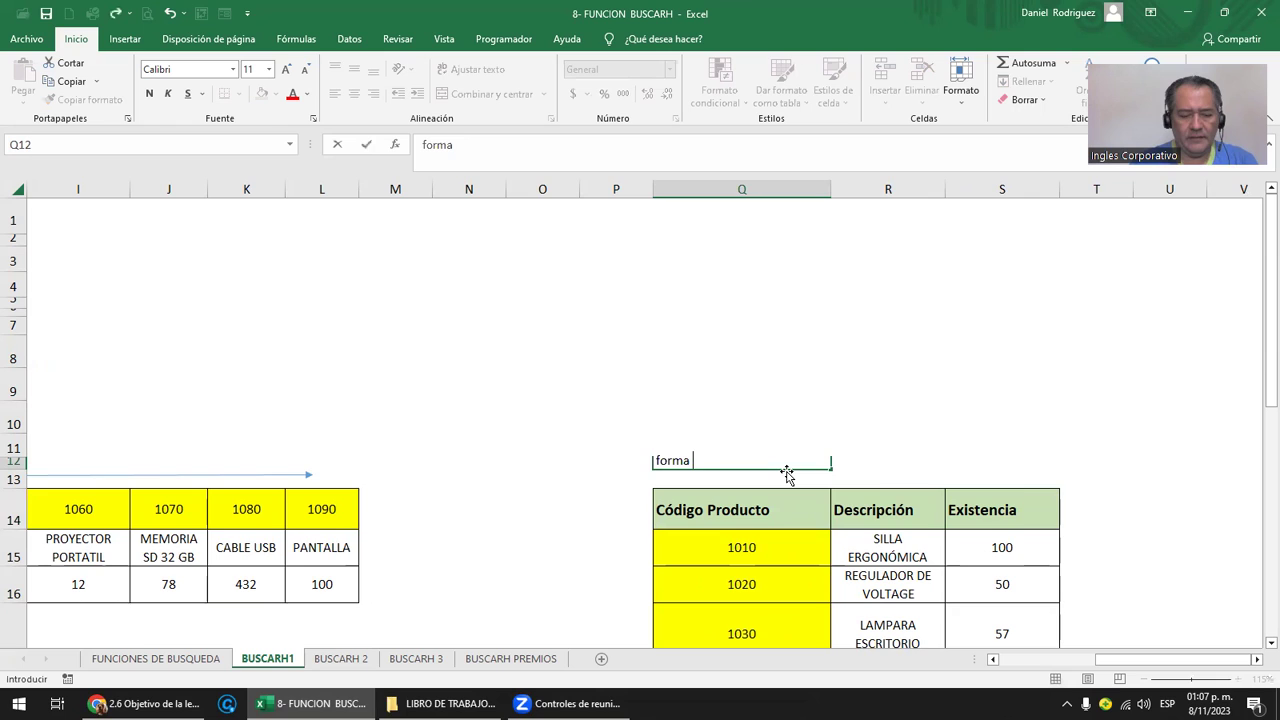
{"action": "type", "text": "tabular, "}
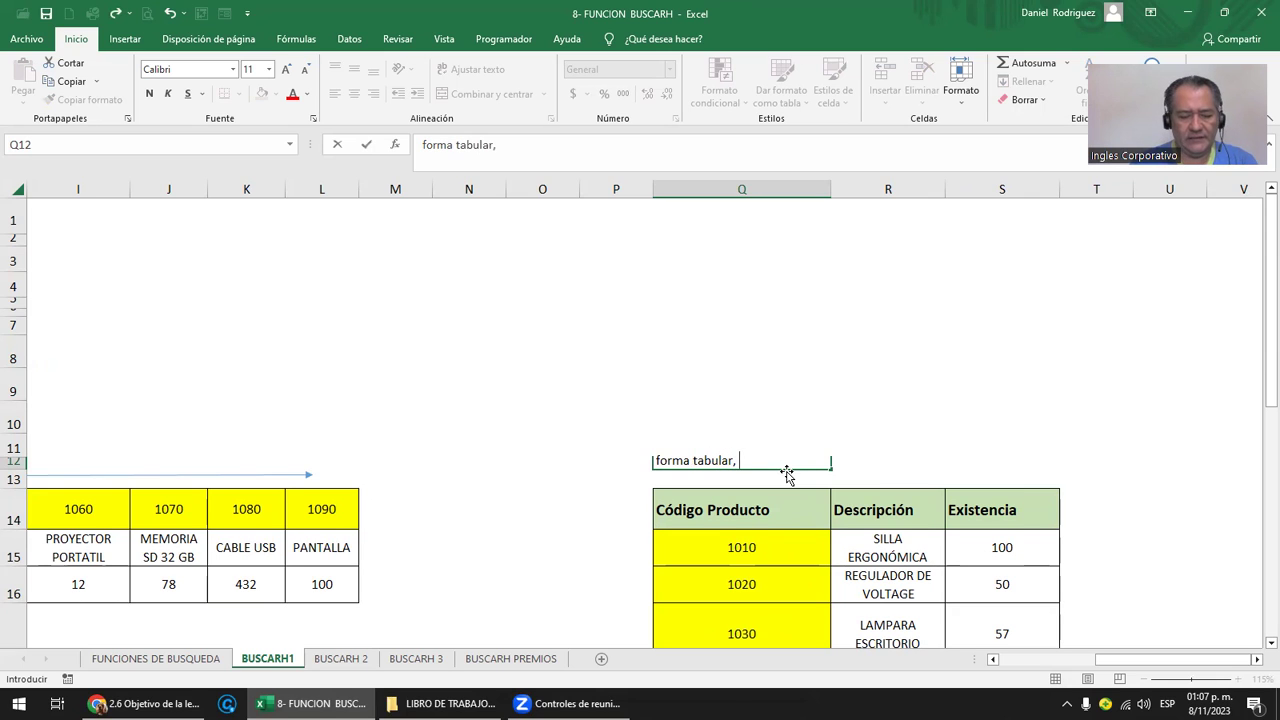
{"action": "type", "text": "tipo tabl"}
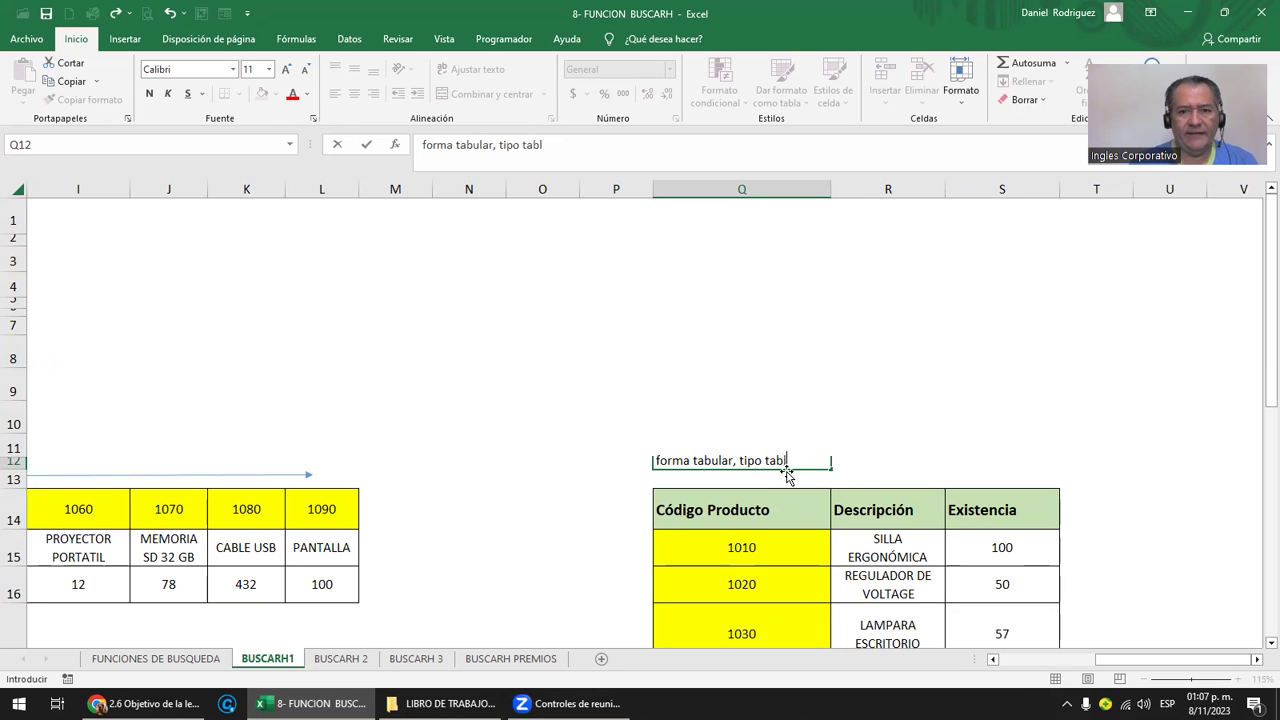
{"action": "key", "text": "Return"}
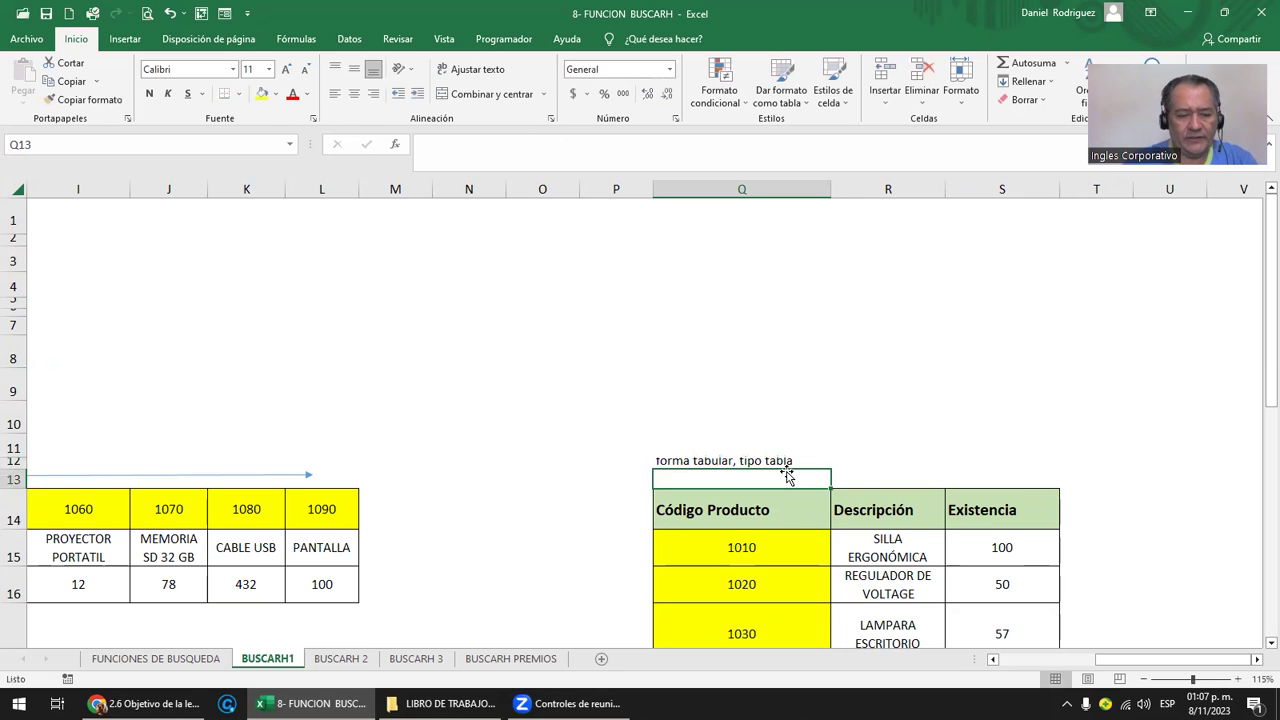
{"action": "double_click", "coordinate": [787, 466]}
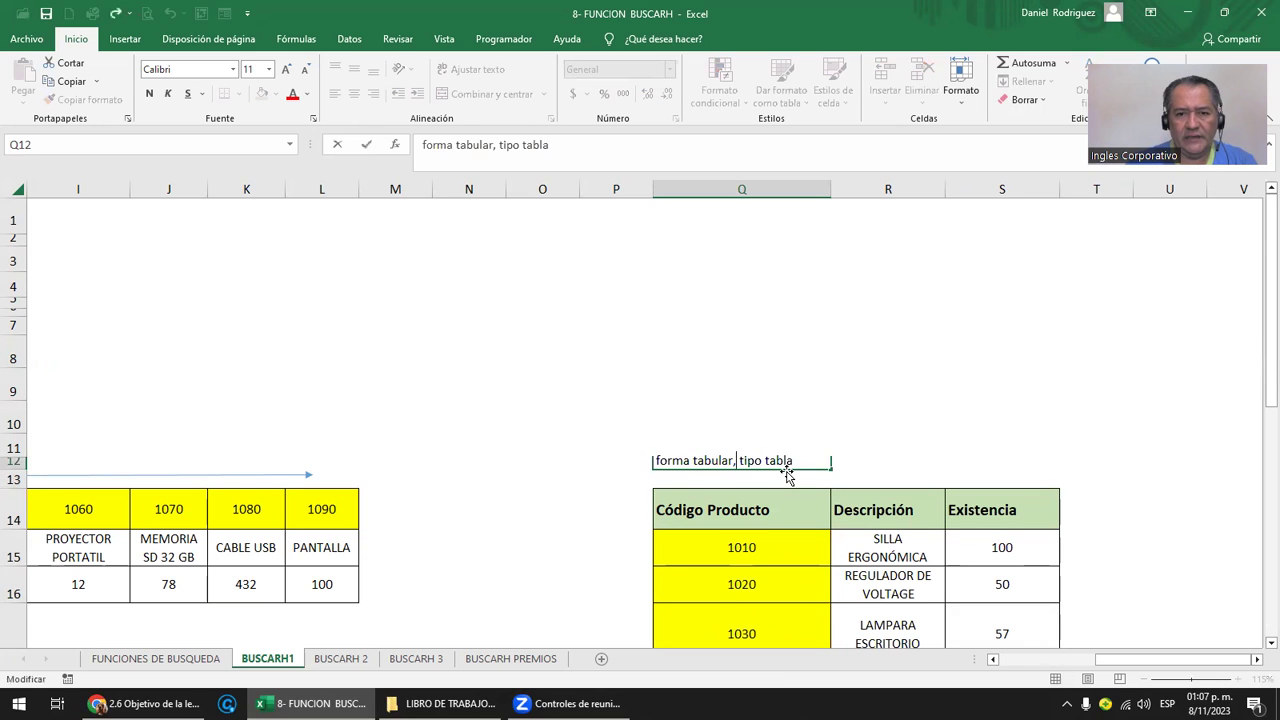
{"action": "type", "text": "/"}
{"action": "key", "text": "Delete"}
{"action": "key", "text": "Left"}
{"action": "key", "text": "Return"}
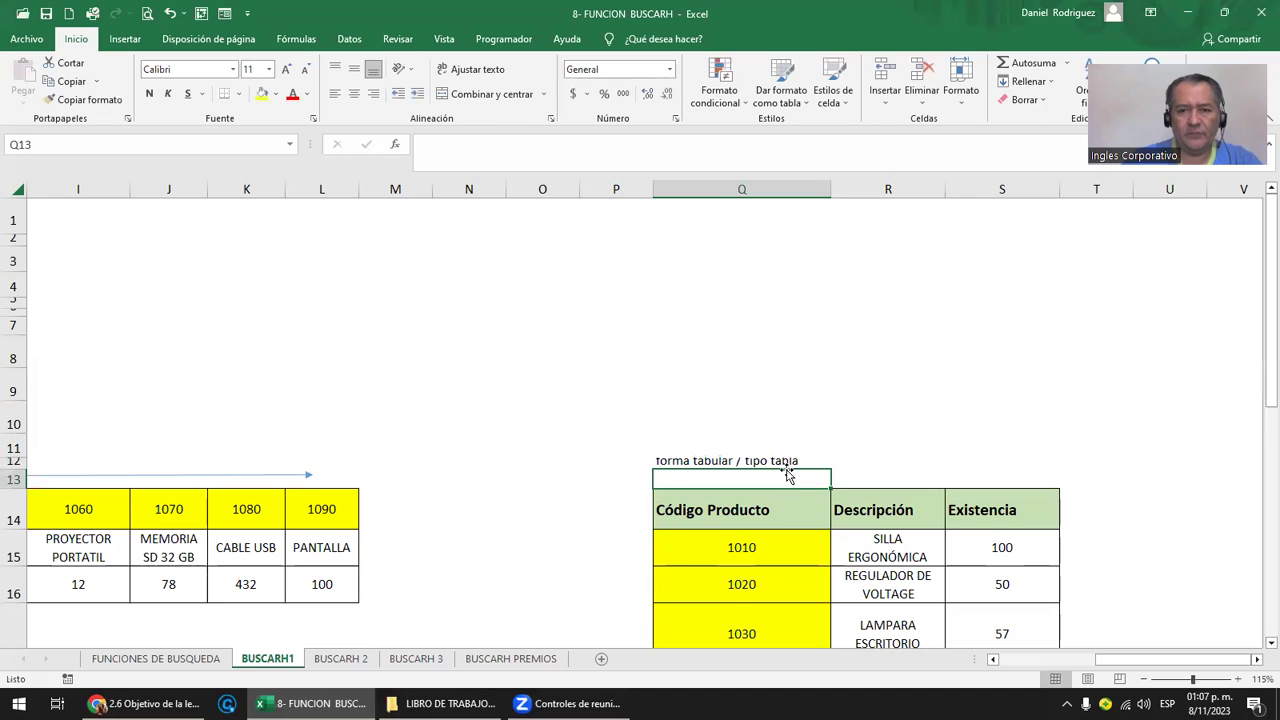
{"action": "left_click", "coordinate": [791, 500]}
{"action": "key", "text": "Left"}
{"action": "key", "text": "Left"}
{"action": "key", "text": "Left"}
{"action": "key", "text": "Left"}
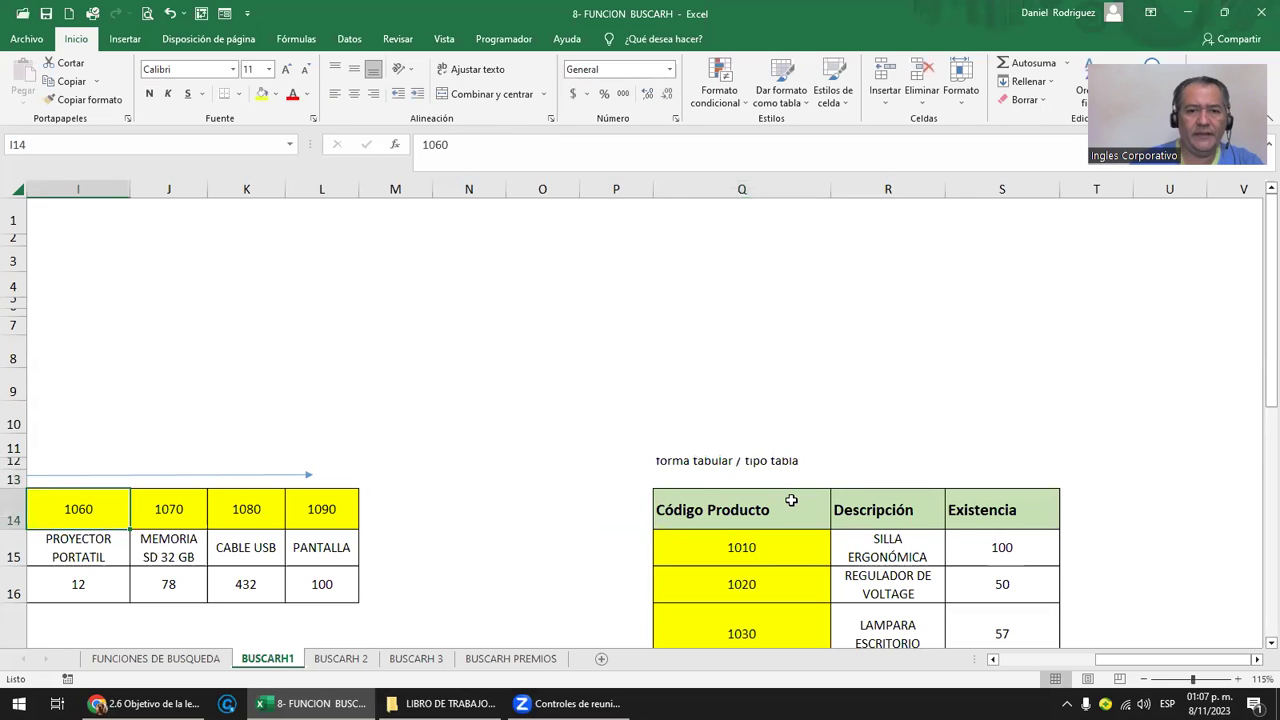
{"action": "key", "text": "Left"}
{"action": "key", "text": "Left"}
{"action": "key", "text": "Left"}
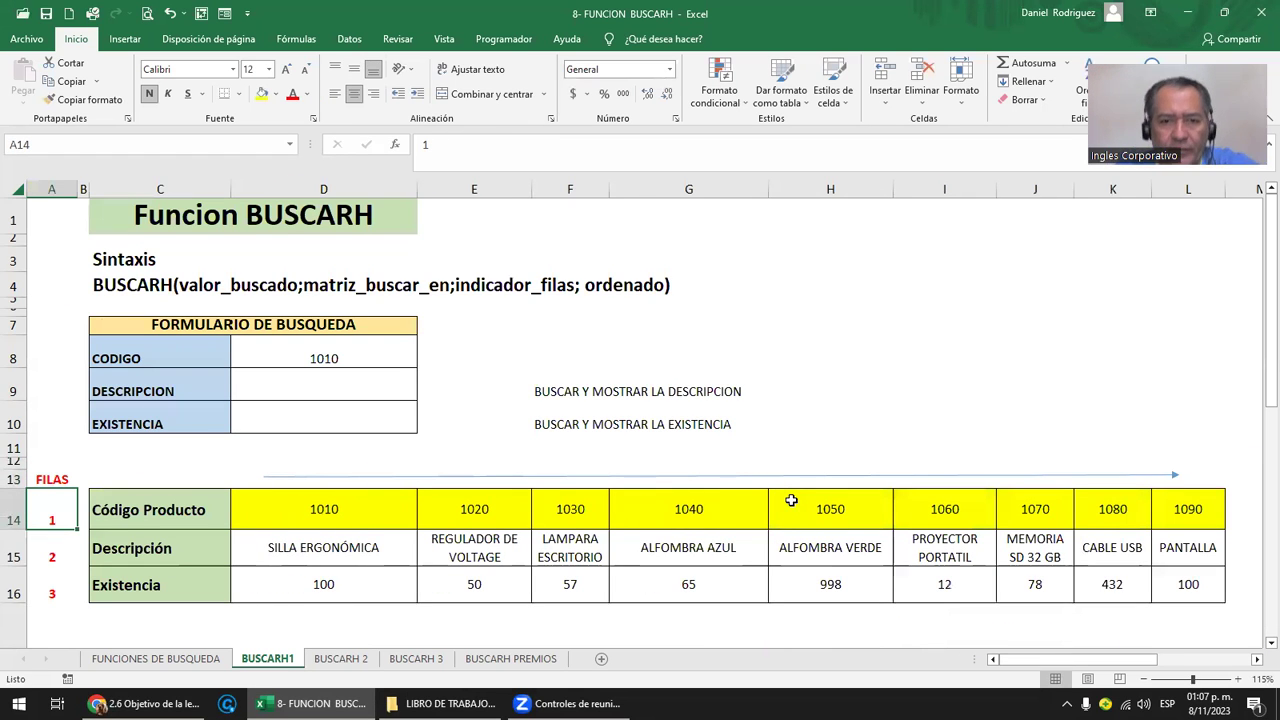
{"action": "left_click", "coordinate": [162, 515]}
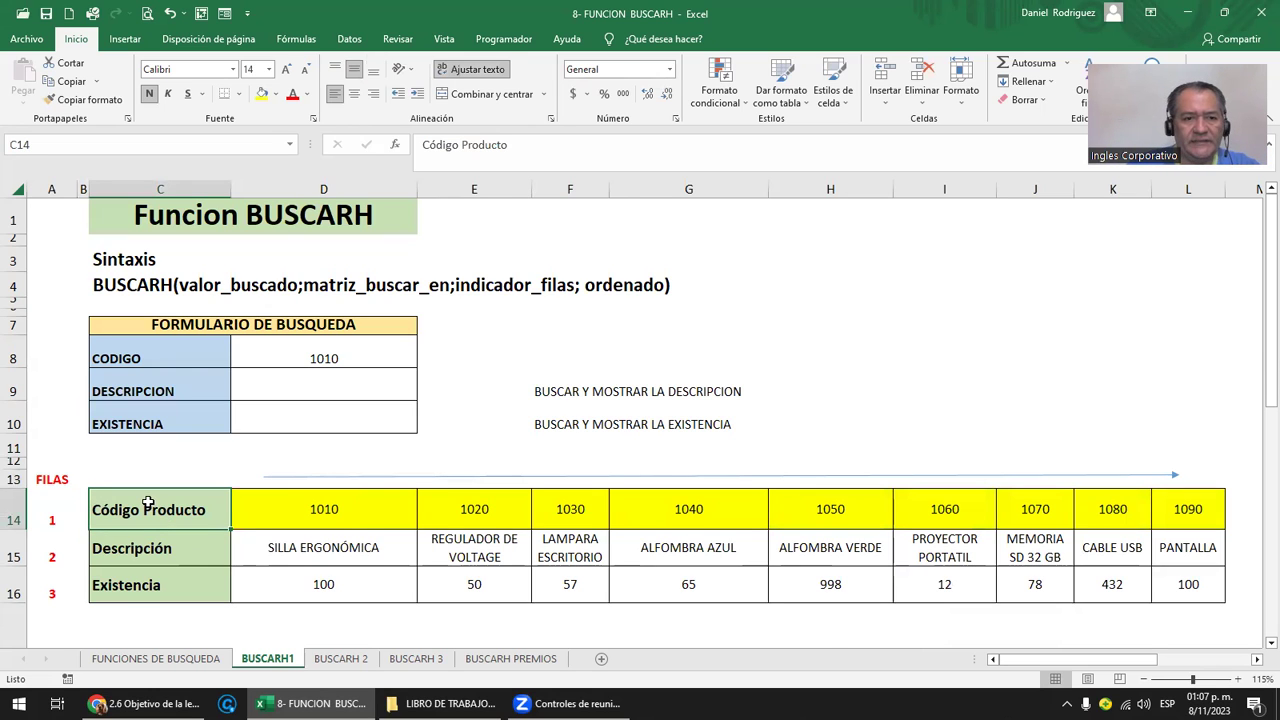
{"action": "left_click", "coordinate": [15, 506]}
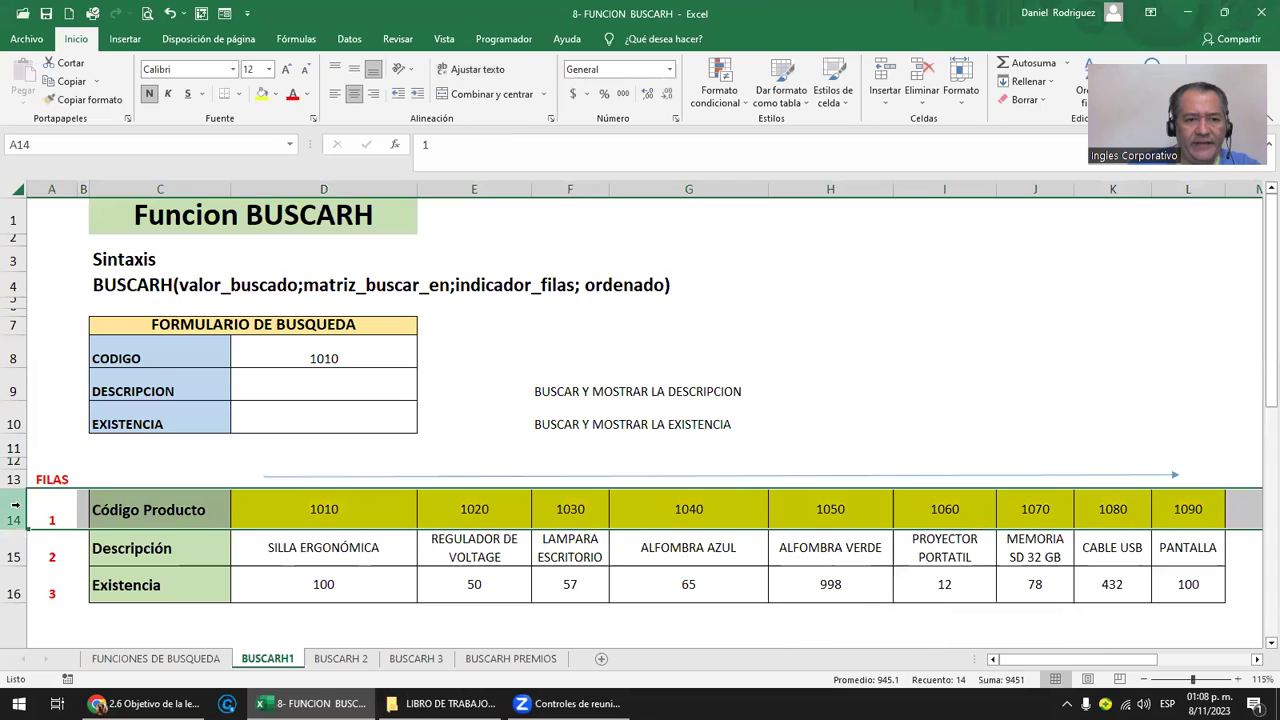
{"action": "left_click", "coordinate": [145, 503]}
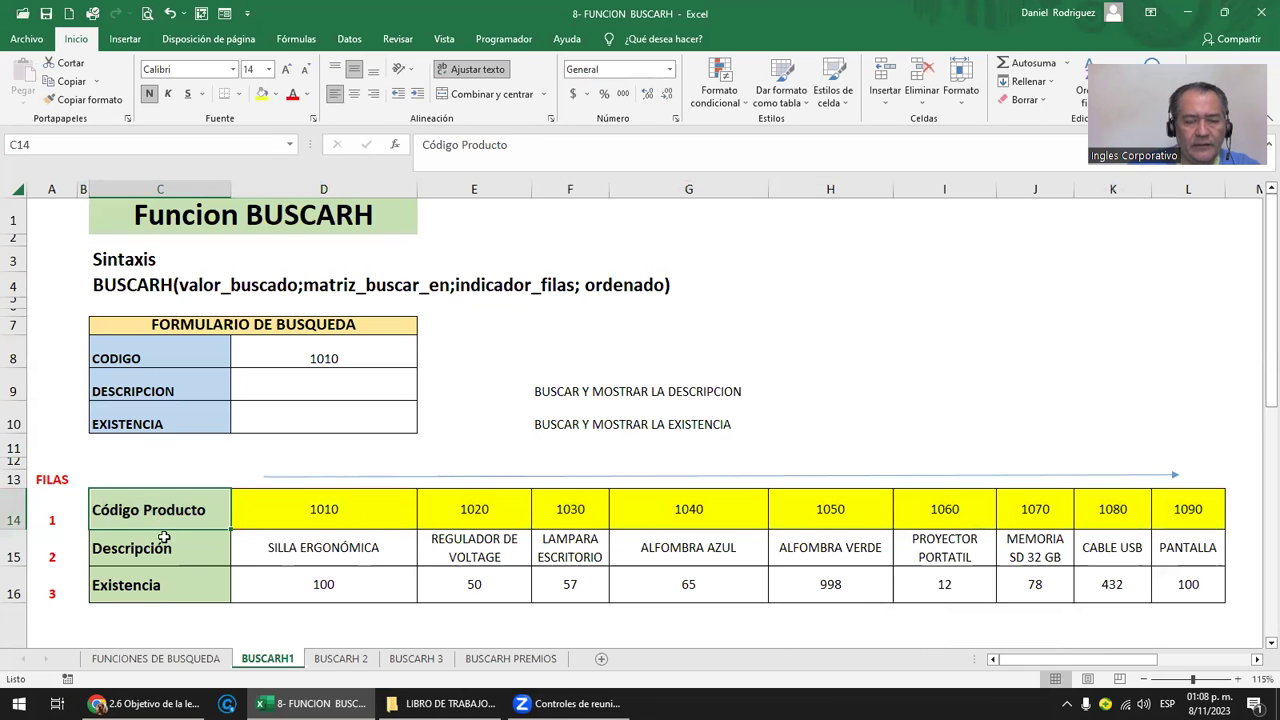
{"action": "left_click_drag", "start_coordinate": [170, 510], "coordinate": [168, 560]}
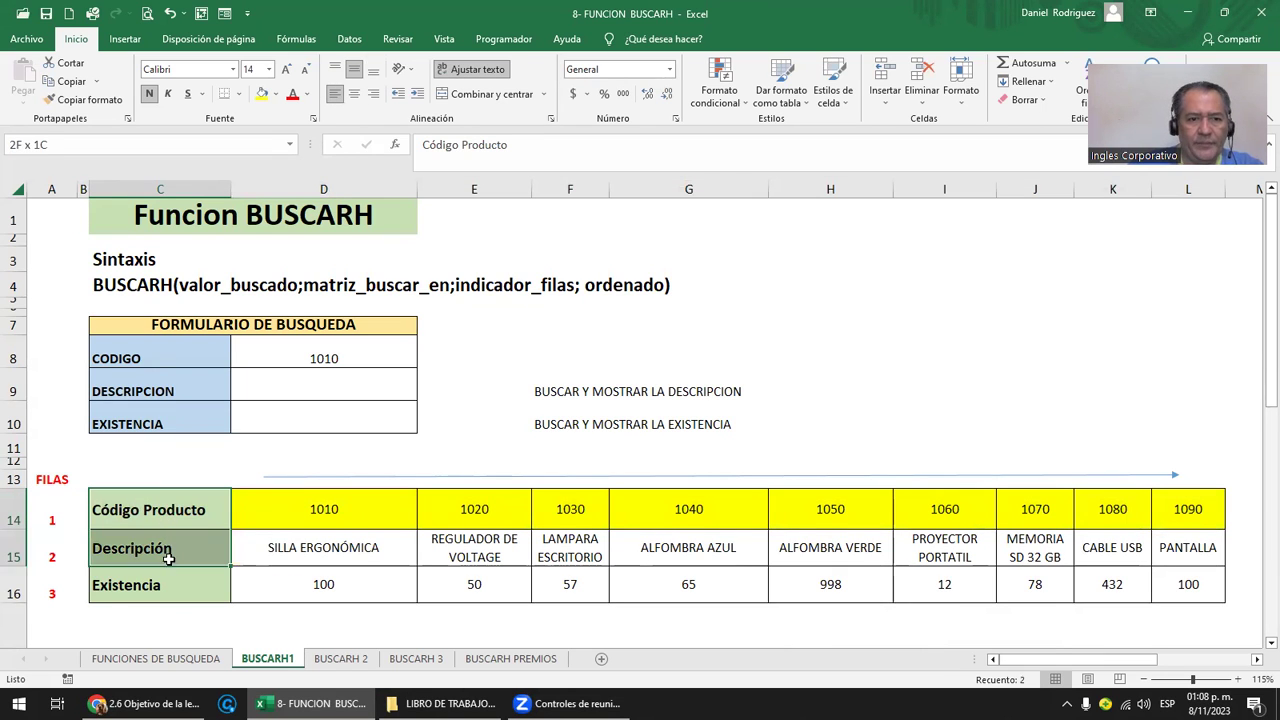
{"action": "left_click", "coordinate": [193, 508]}
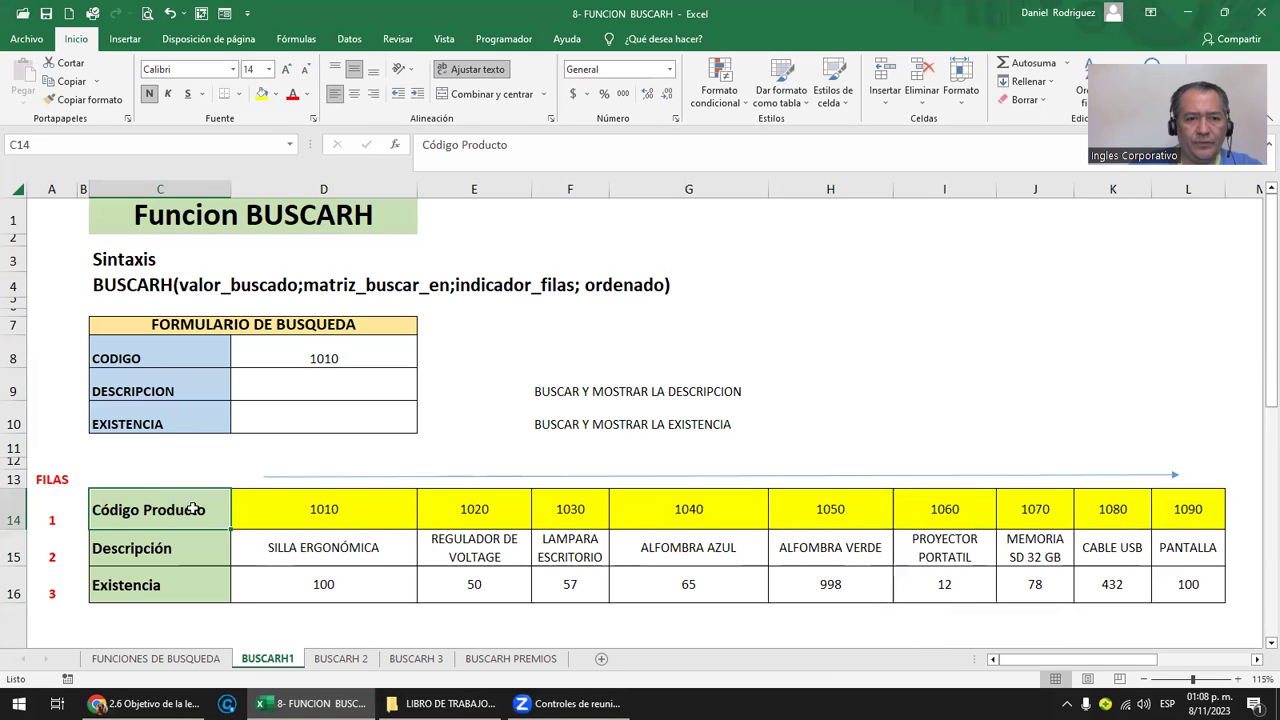
{"action": "left_click", "coordinate": [295, 514]}
{"action": "key", "text": "shift+Right"}
{"action": "key", "text": "shift+Right"}
{"action": "key", "text": "shift+Right"}
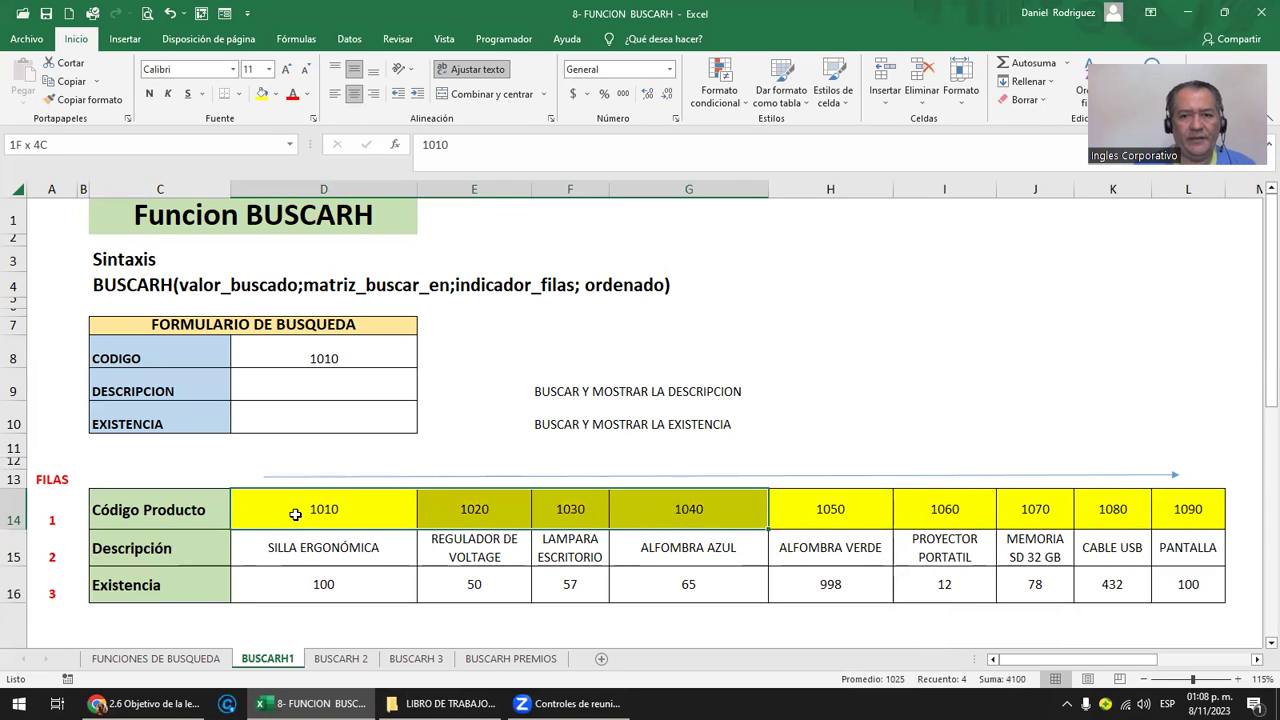
{"action": "key", "text": "shift+Right"}
{"action": "key", "text": "shift+Right"}
{"action": "key", "text": "shift+Right"}
{"action": "key", "text": "shift+Right"}
{"action": "key", "text": "shift+Right"}
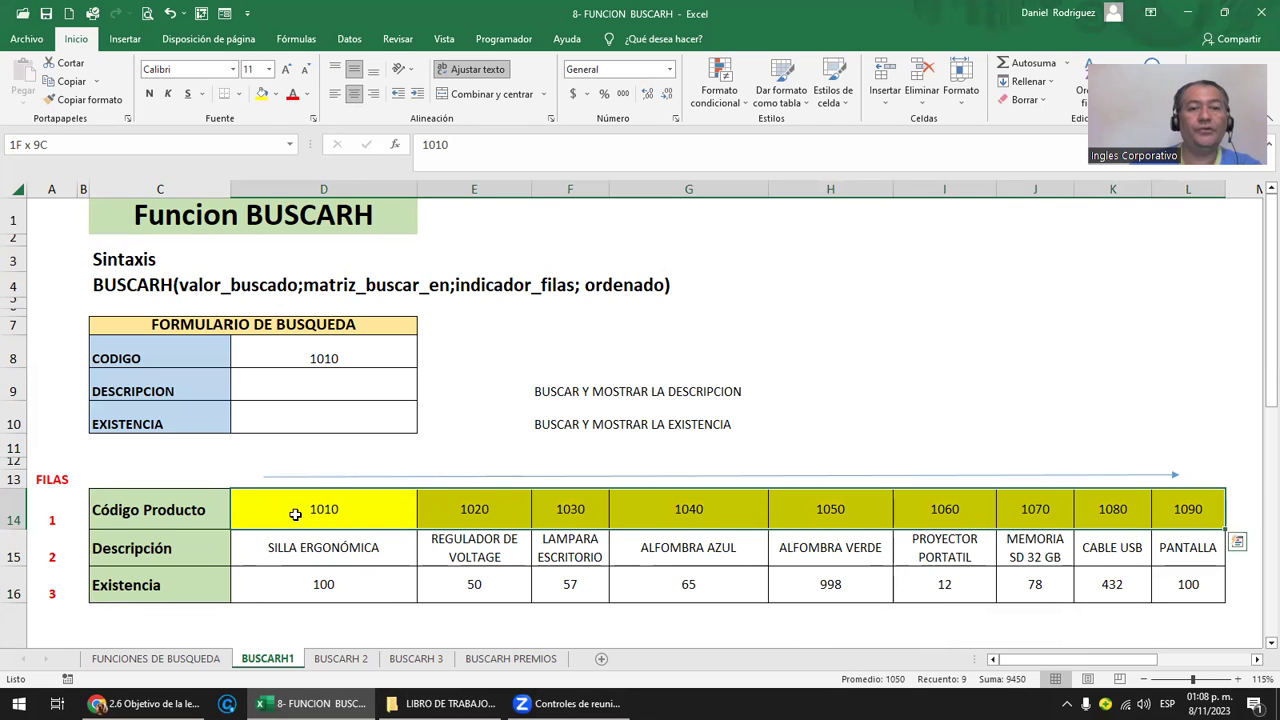
{"action": "left_click", "coordinate": [324, 188]}
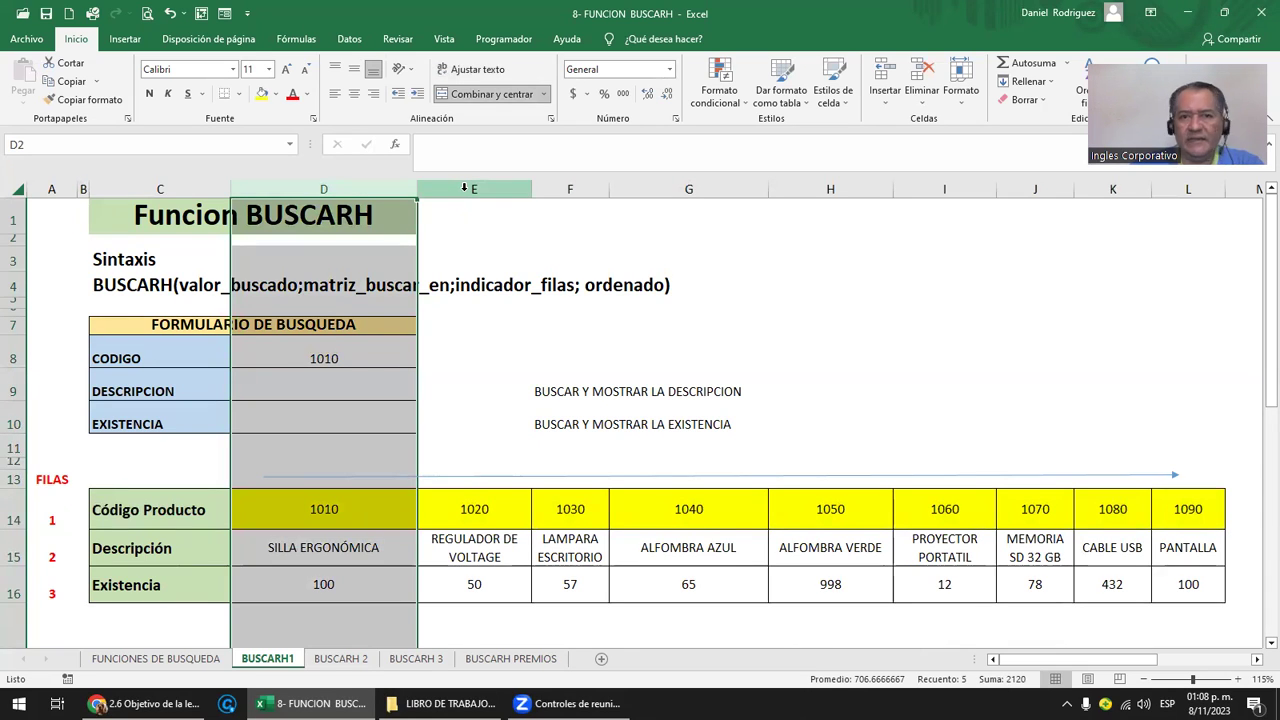
{"action": "left_click", "coordinate": [464, 187]}
{"action": "left_click", "coordinate": [297, 515]}
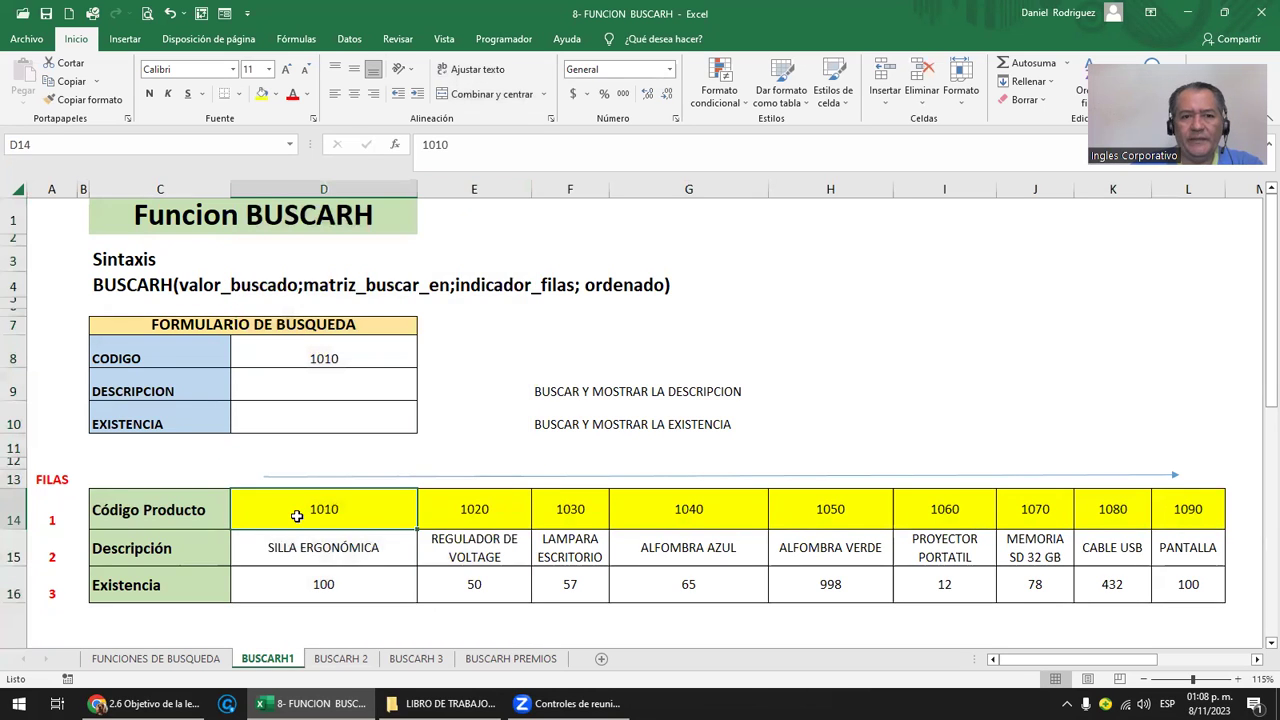
{"action": "left_click_drag", "start_coordinate": [297, 515], "coordinate": [1170, 523]}
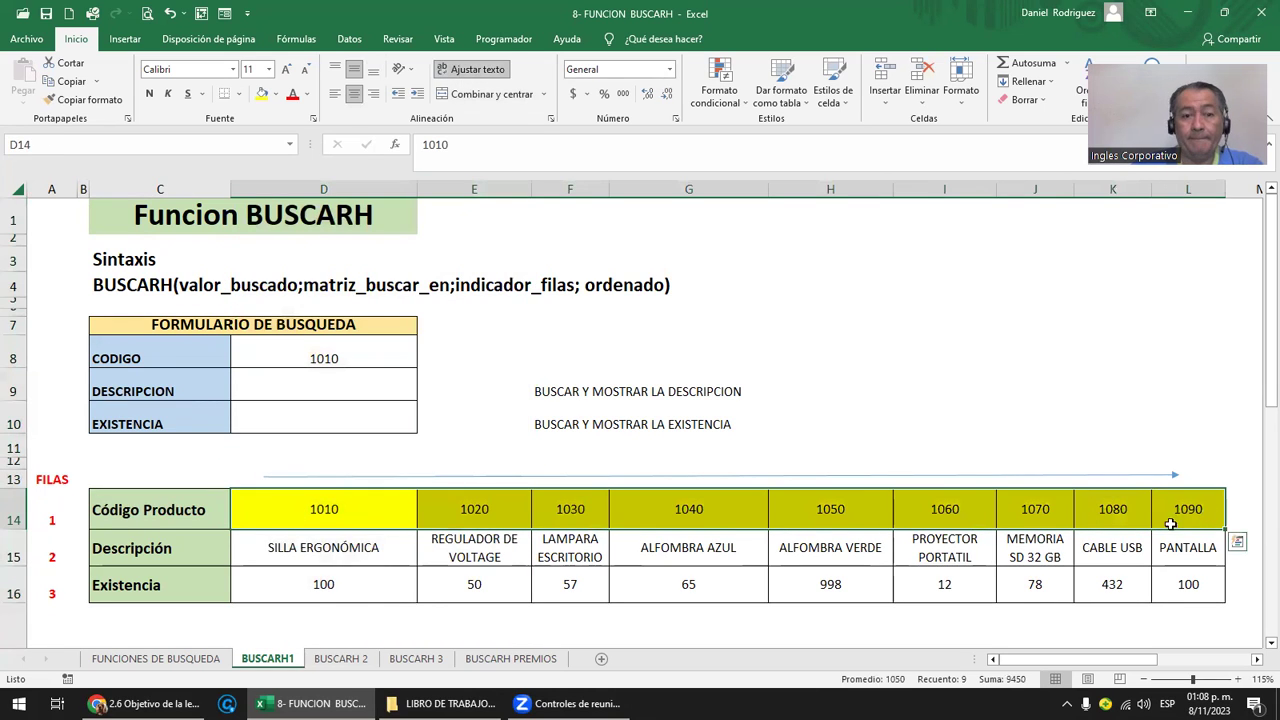
{"action": "left_click", "coordinate": [150, 546]}
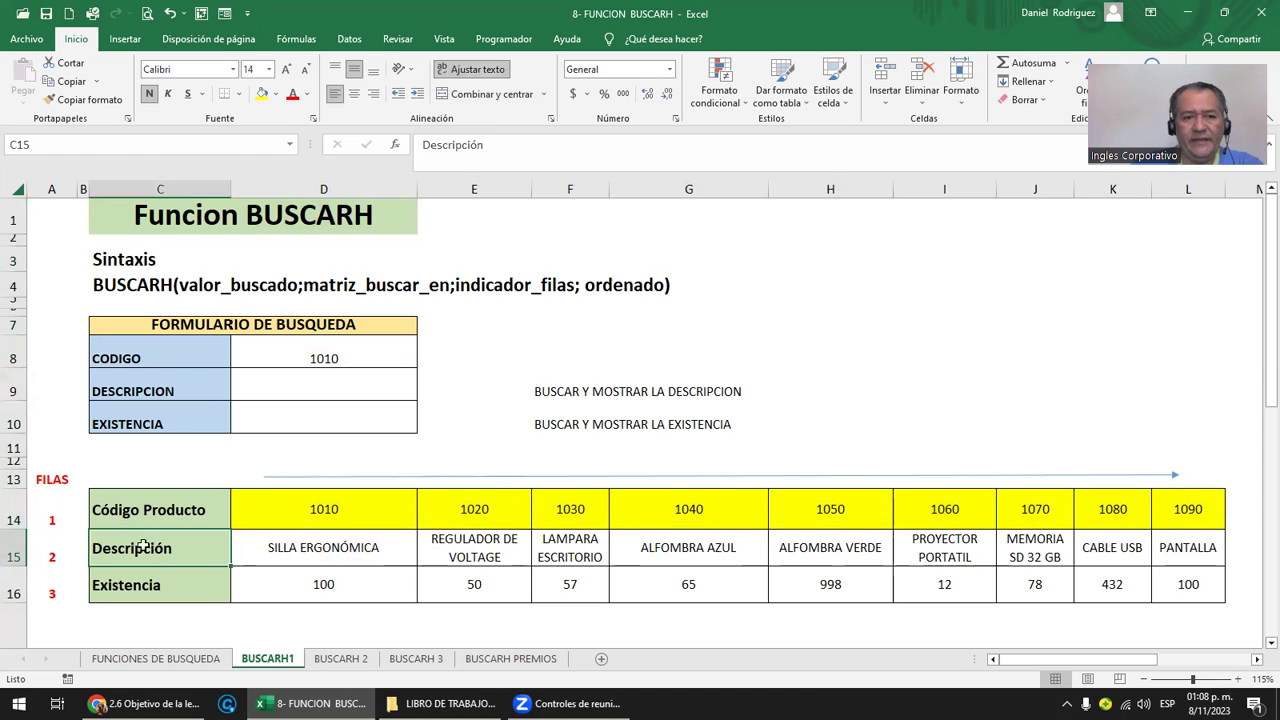
{"action": "left_click", "coordinate": [375, 552]}
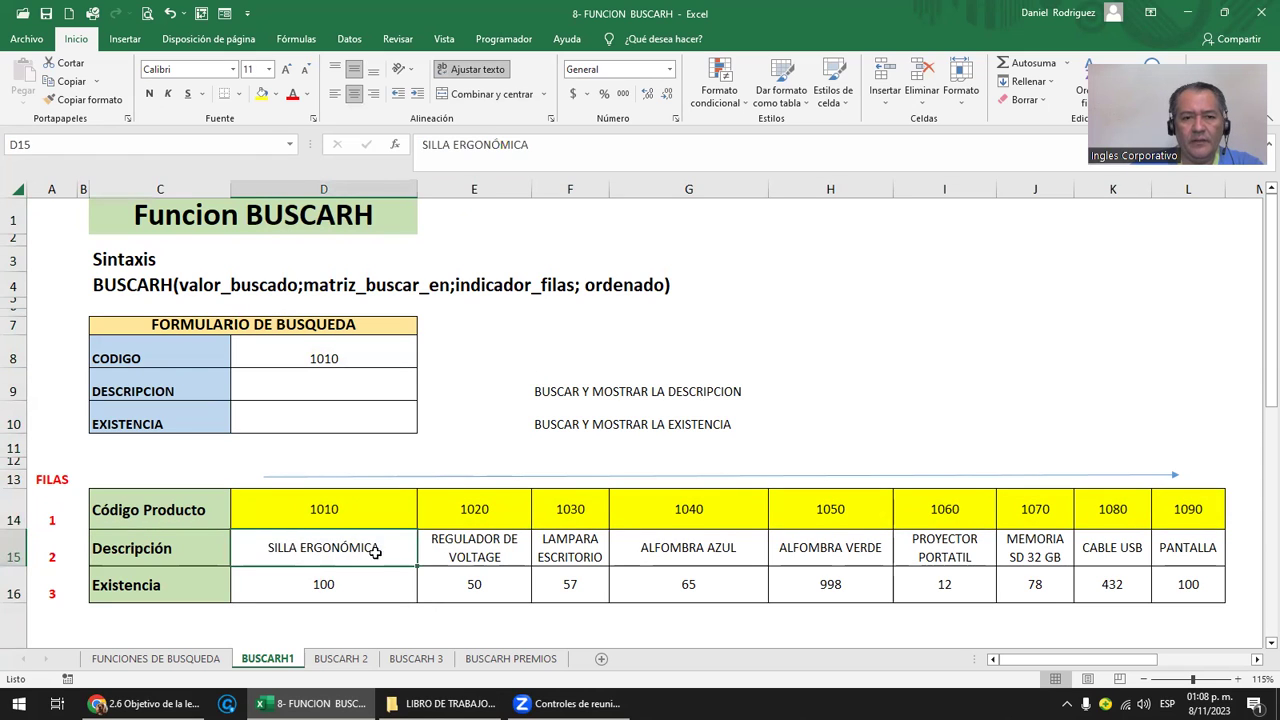
{"action": "left_click", "coordinate": [490, 555]}
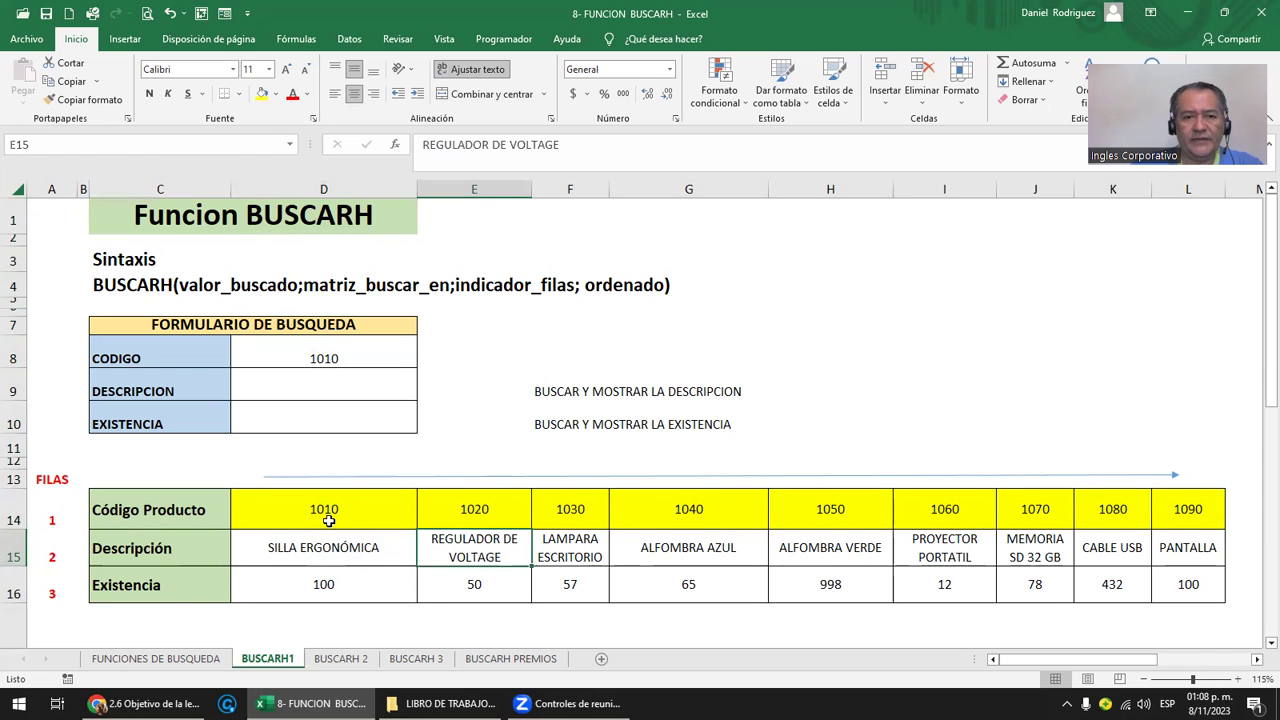
{"action": "left_click", "coordinate": [176, 590]}
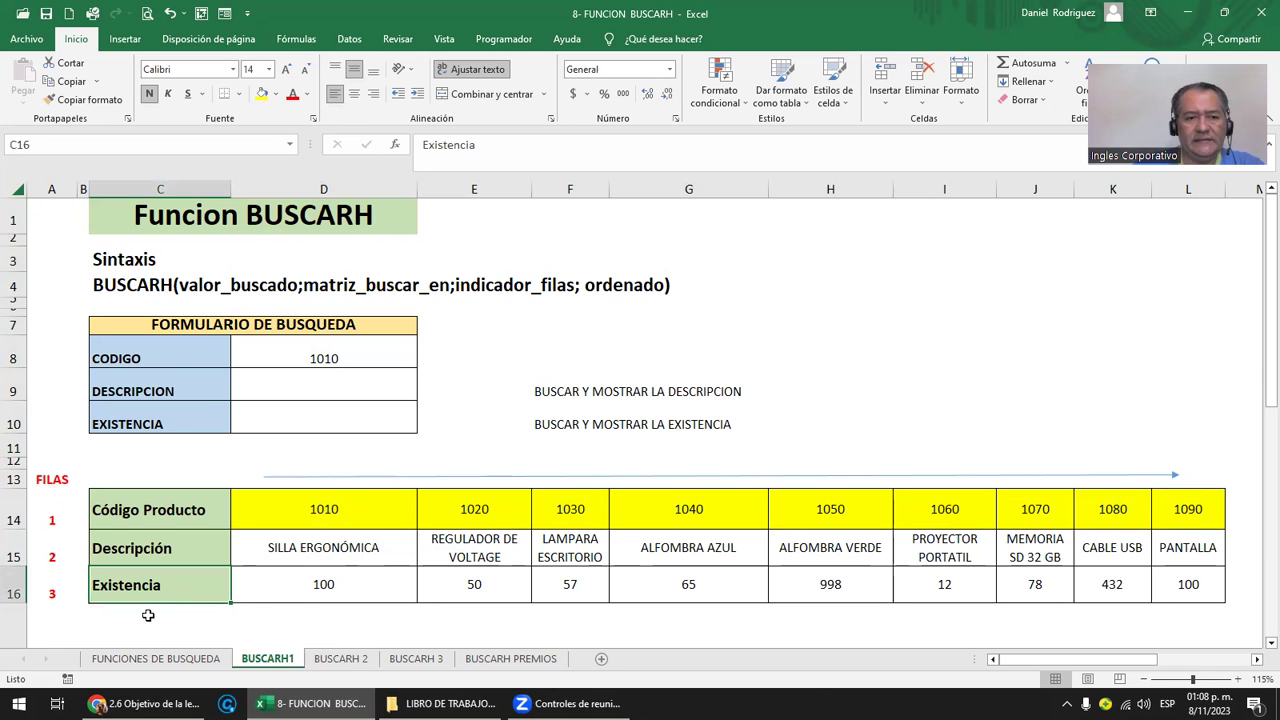
{"action": "left_click", "coordinate": [148, 615]}
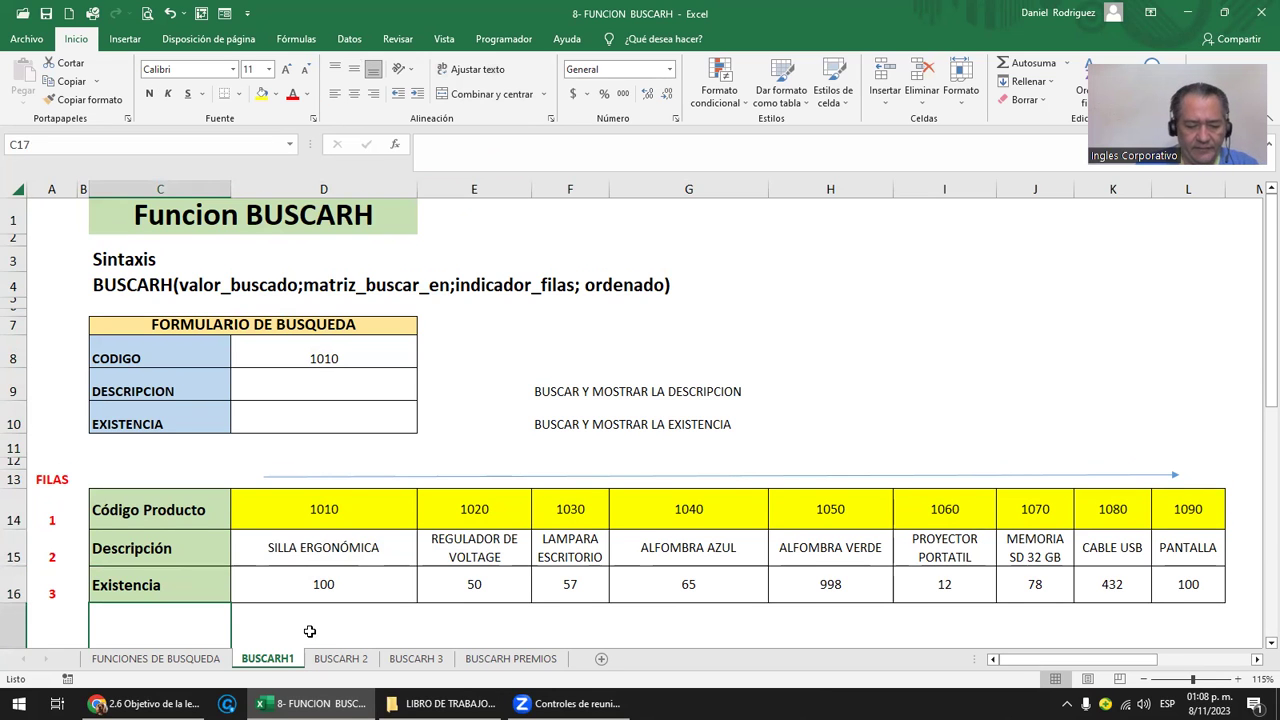
{"action": "type", "text": "bod"}
{"action": "key", "text": "BackSpace"}
{"action": "key", "text": "BackSpace"}
{"action": "key", "text": "BackSpace"}
{"action": "key", "text": "BackSpace"}
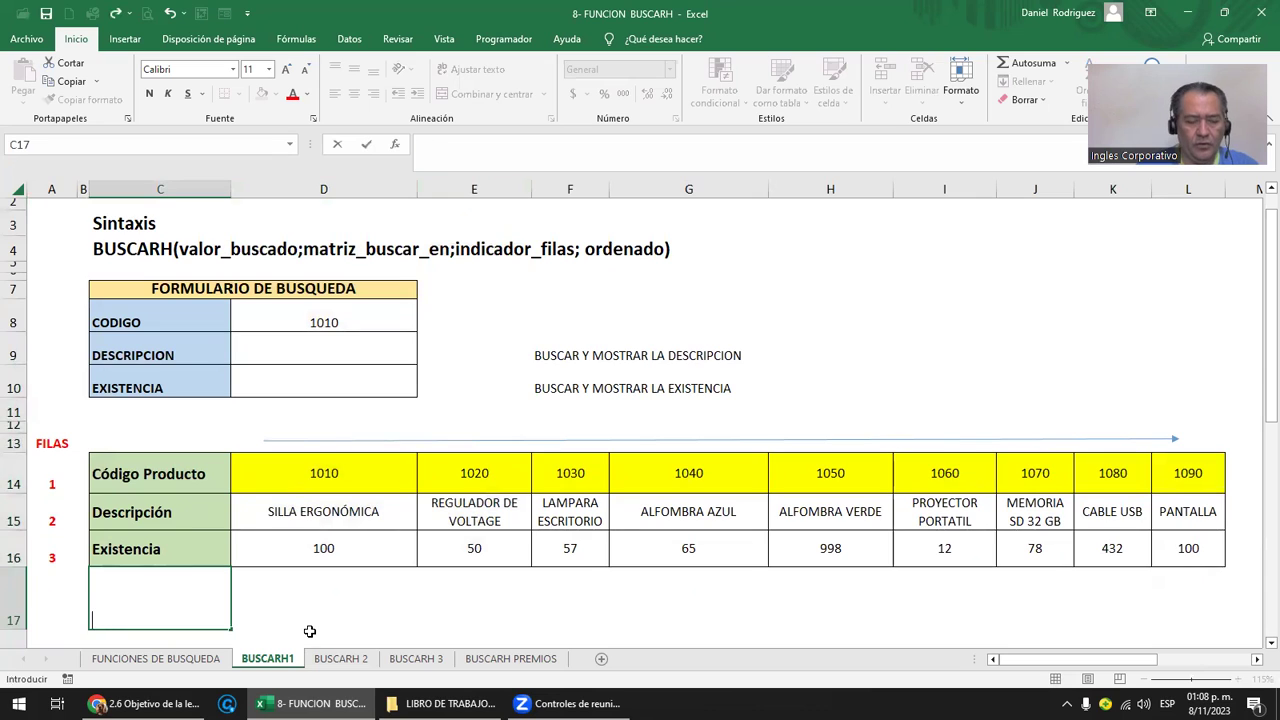
{"action": "type", "text": "PRO"}
{"action": "key", "text": "BackSpace"}
{"action": "key", "text": "BackSpace"}
{"action": "key", "text": "BackSpace"}
{"action": "key", "text": "BackSpace"}
{"action": "key", "text": "BackSpace"}
{"action": "type", "text": "RECIO"}
{"action": "key", "text": "Return"}
{"action": "key", "text": "Up"}
{"action": "key", "text": "Right"}
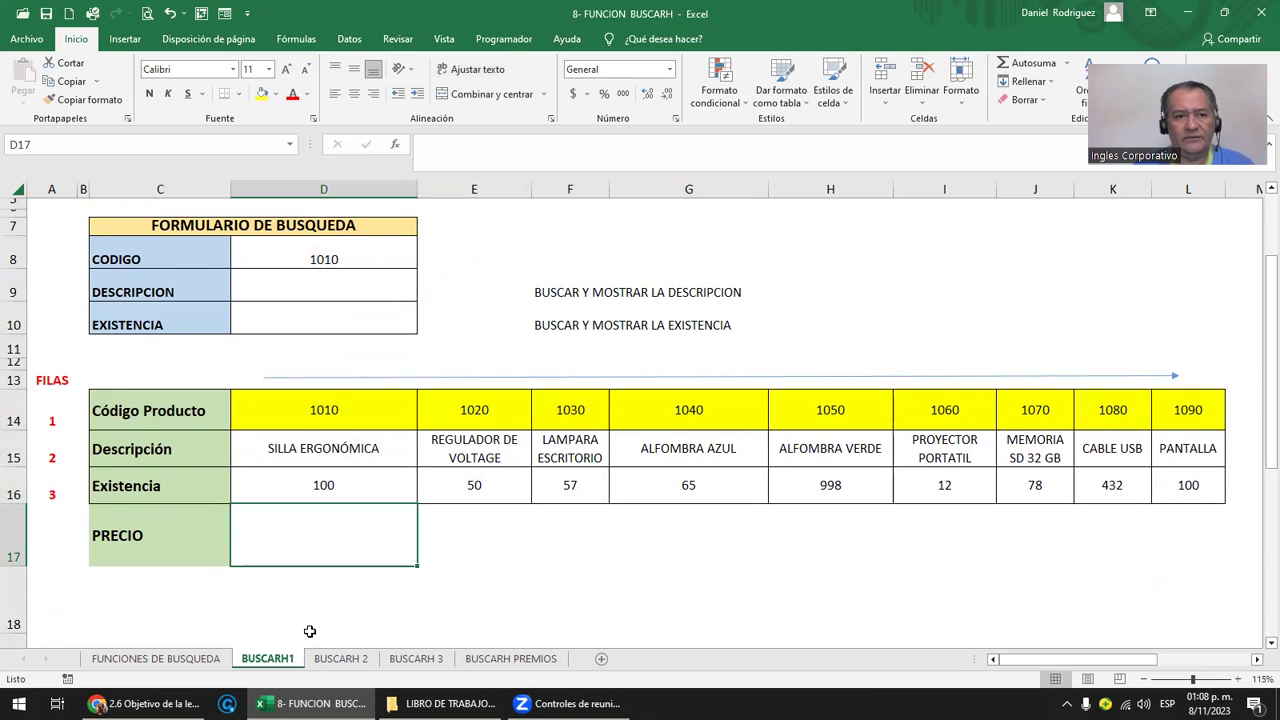
{"action": "key", "text": "ctrl+z"}
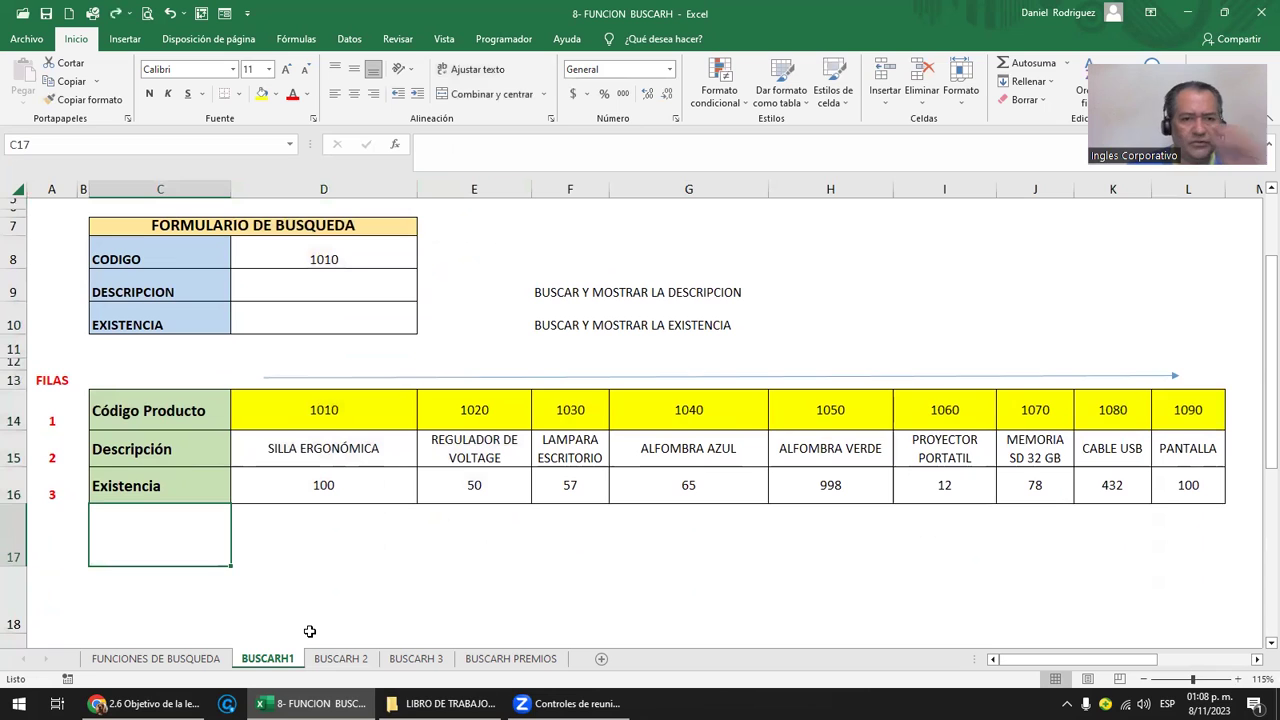
{"action": "scroll", "coordinate": [302, 470], "scroll_direction": "up", "scroll_amount": 1}
{"action": "scroll", "coordinate": [301, 466], "scroll_direction": "up", "scroll_amount": 1}
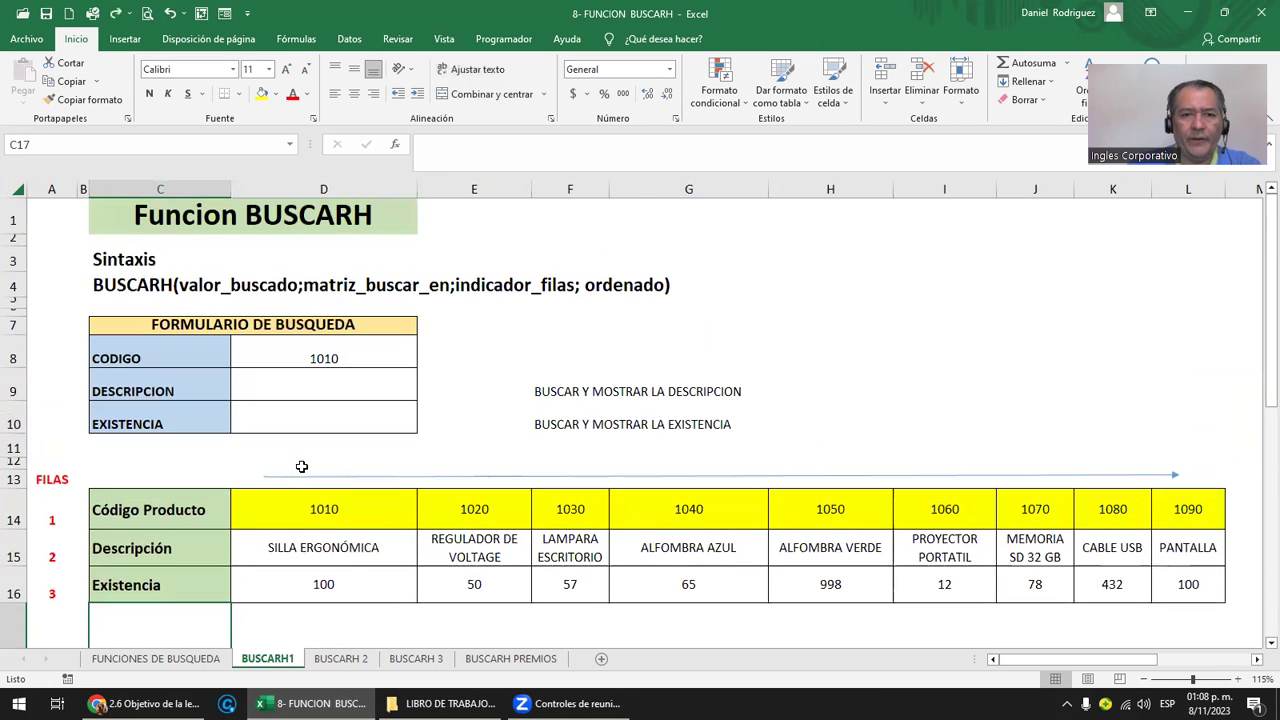
{"action": "left_click", "coordinate": [285, 353]}
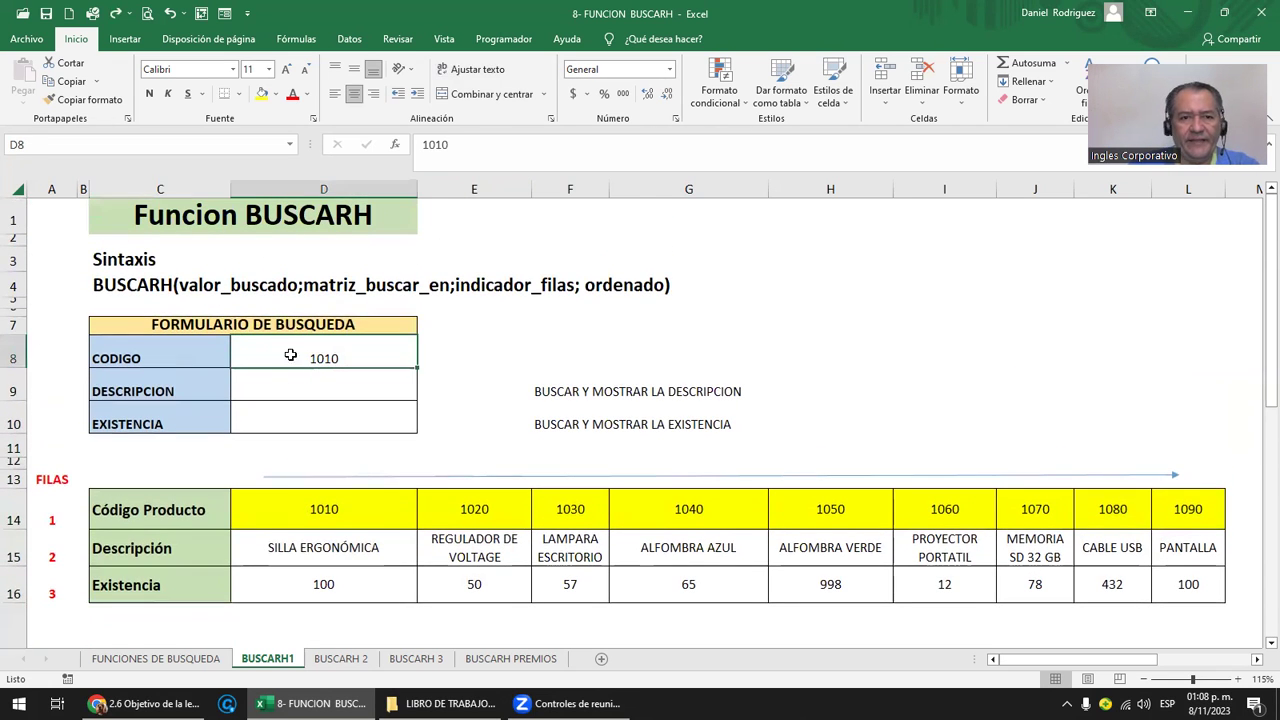
{"action": "left_click", "coordinate": [331, 387]}
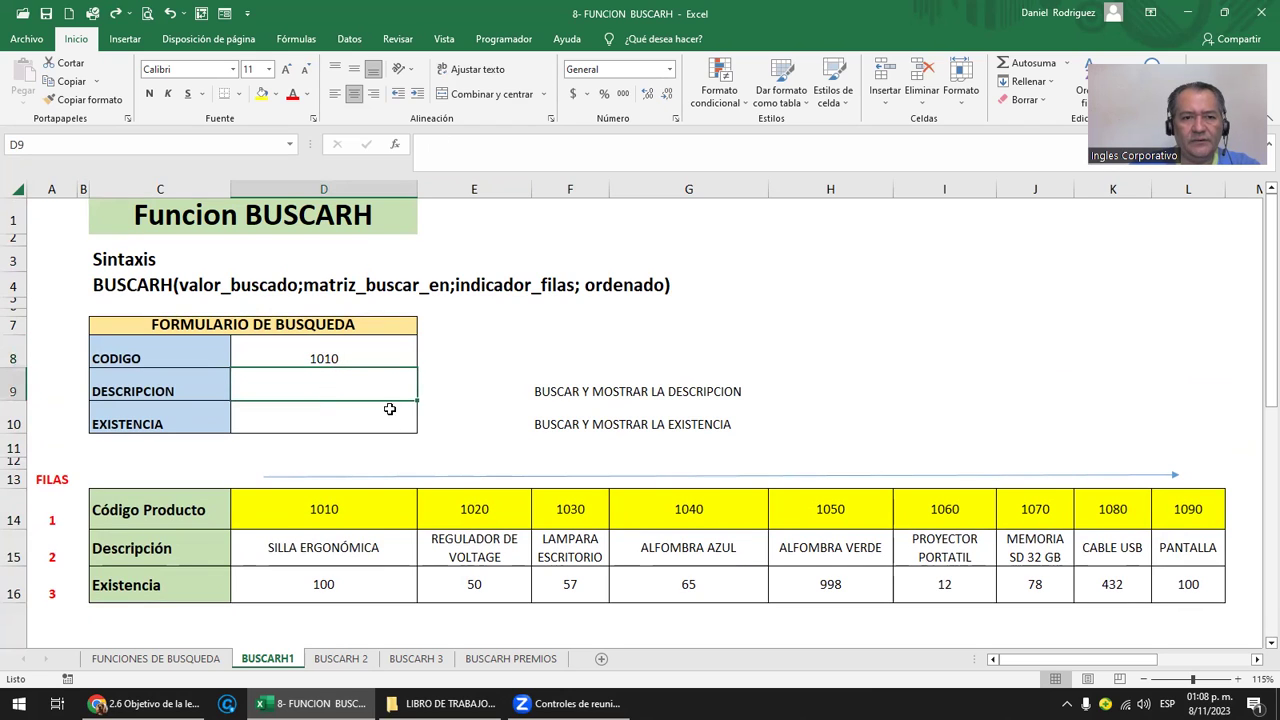
{"action": "left_click", "coordinate": [345, 423]}
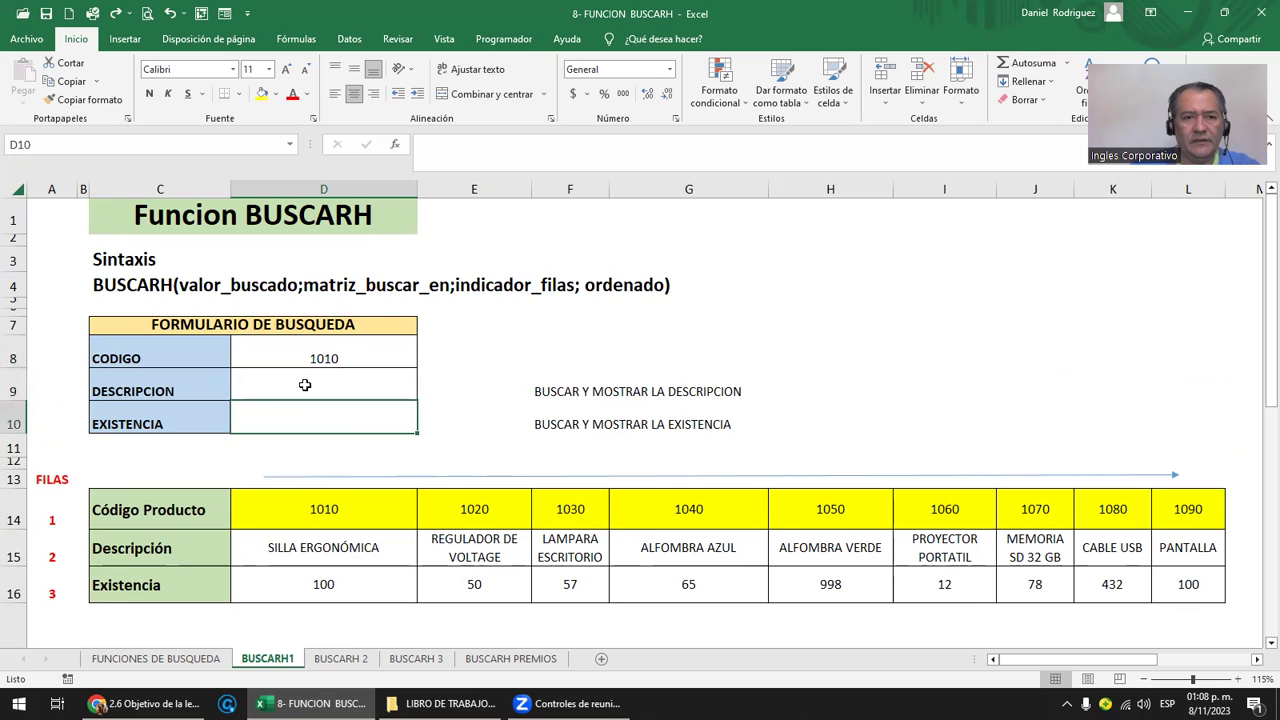
{"action": "left_click", "coordinate": [335, 382]}
{"action": "left_click", "coordinate": [340, 357]}
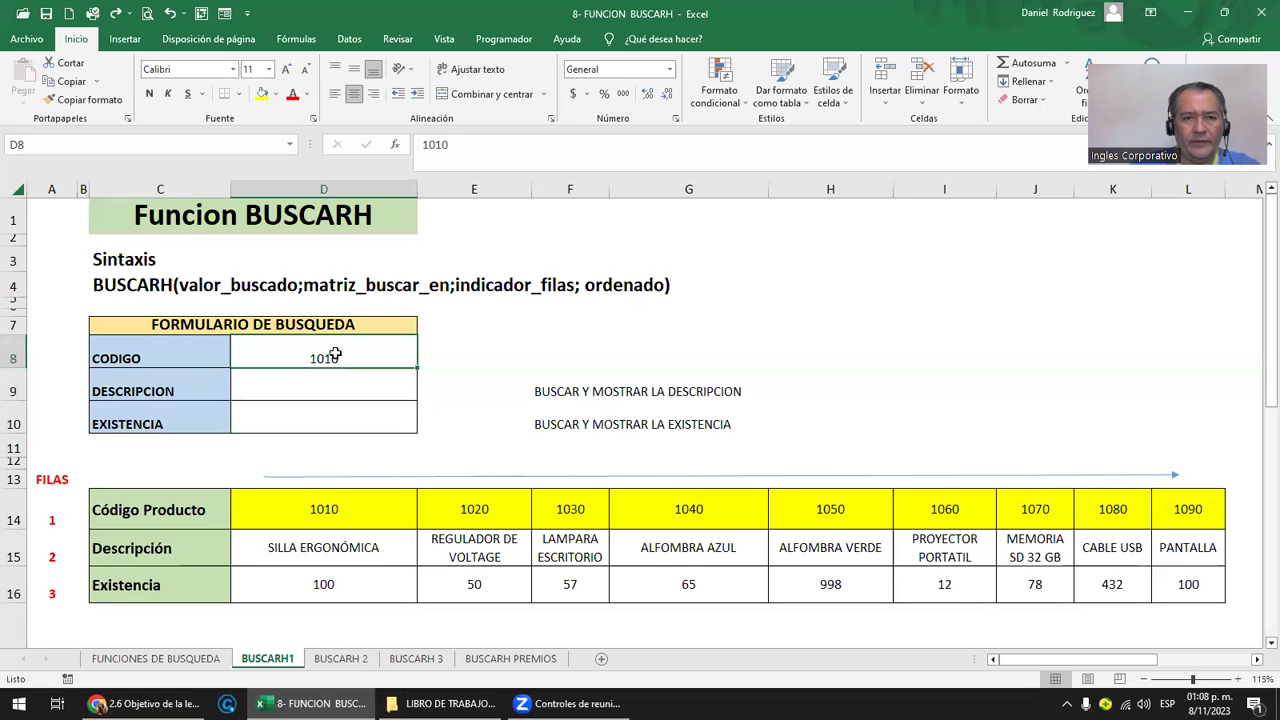
{"action": "left_click", "coordinate": [342, 512]}
{"action": "left_click", "coordinate": [348, 549]}
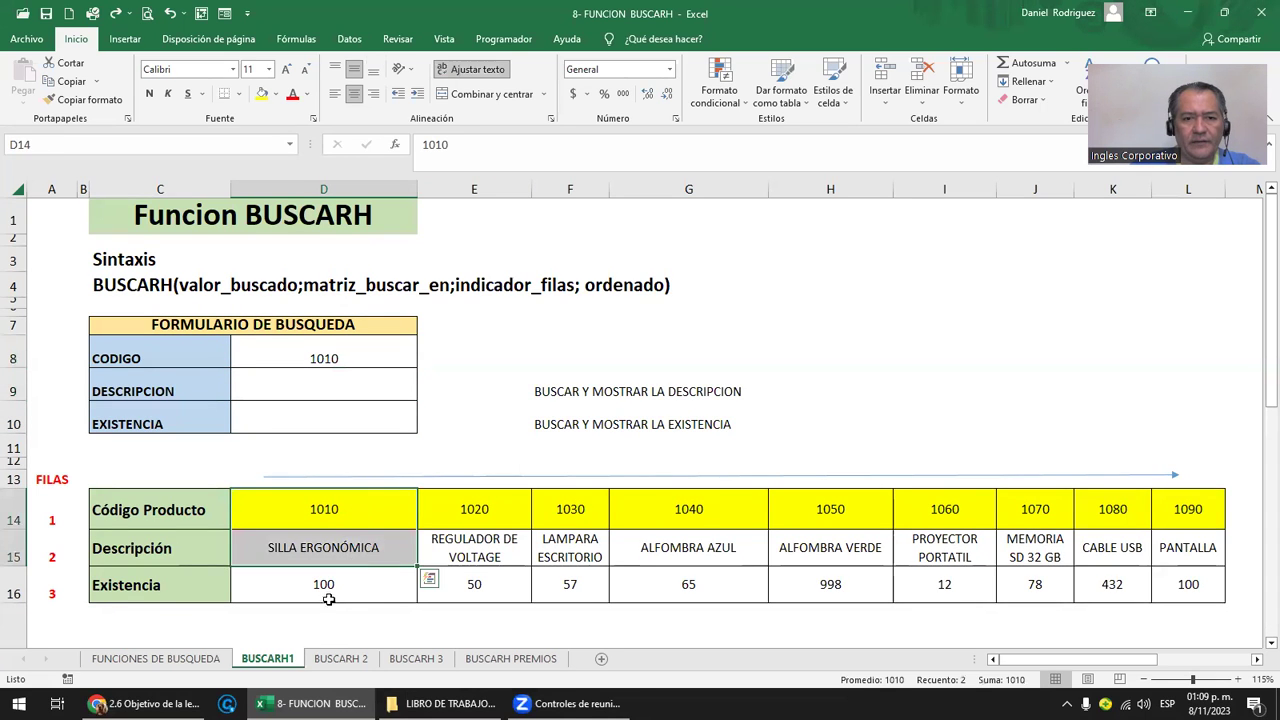
{"action": "left_click", "coordinate": [329, 597]}
{"action": "left_click", "coordinate": [355, 395]}
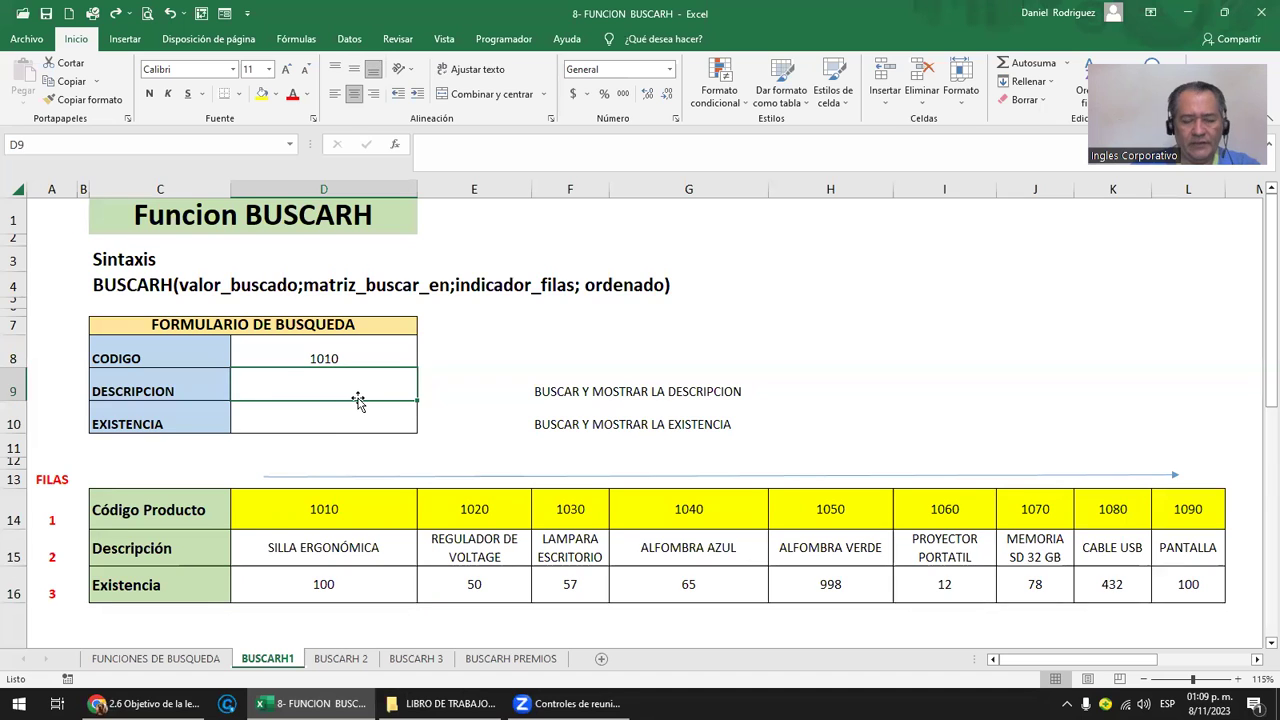
Enter =BUSCARH(D8;D14:L16;2;FALSO) in D9 to look up the description for code 1010.
{"action": "type", "text": "=B"}
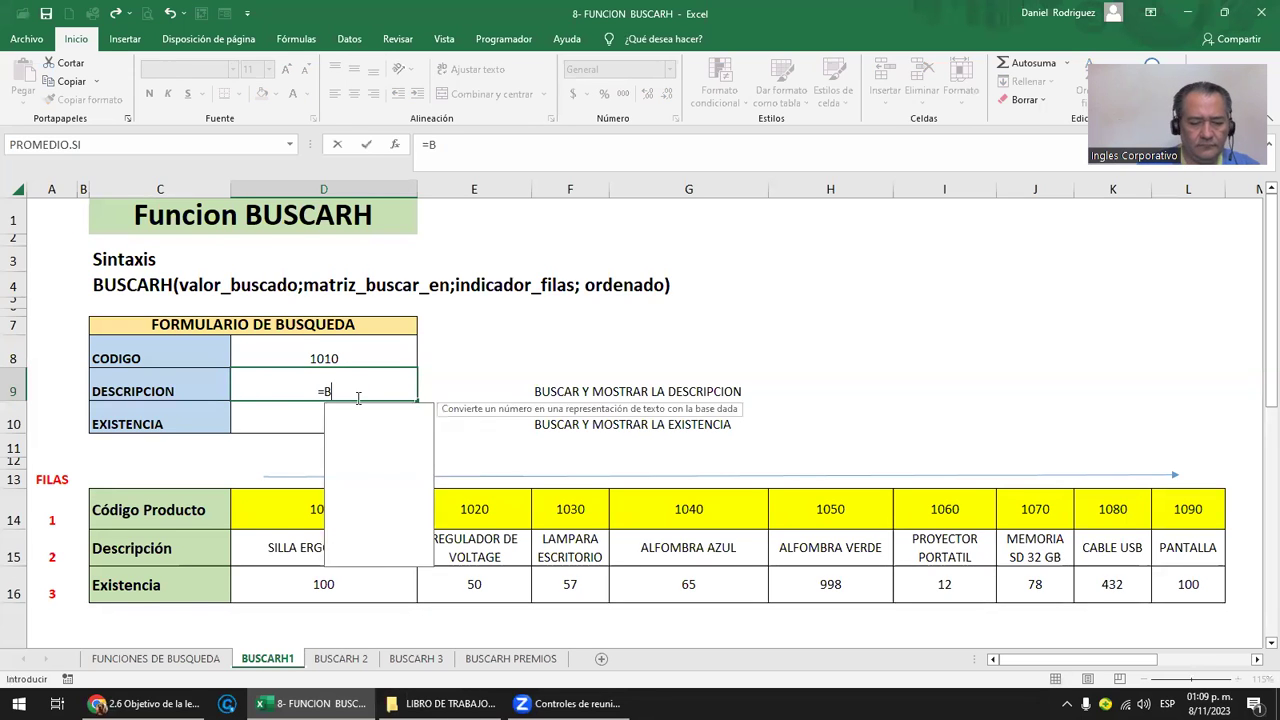
{"action": "type", "text": "US"}
{"action": "key", "text": "Down"}
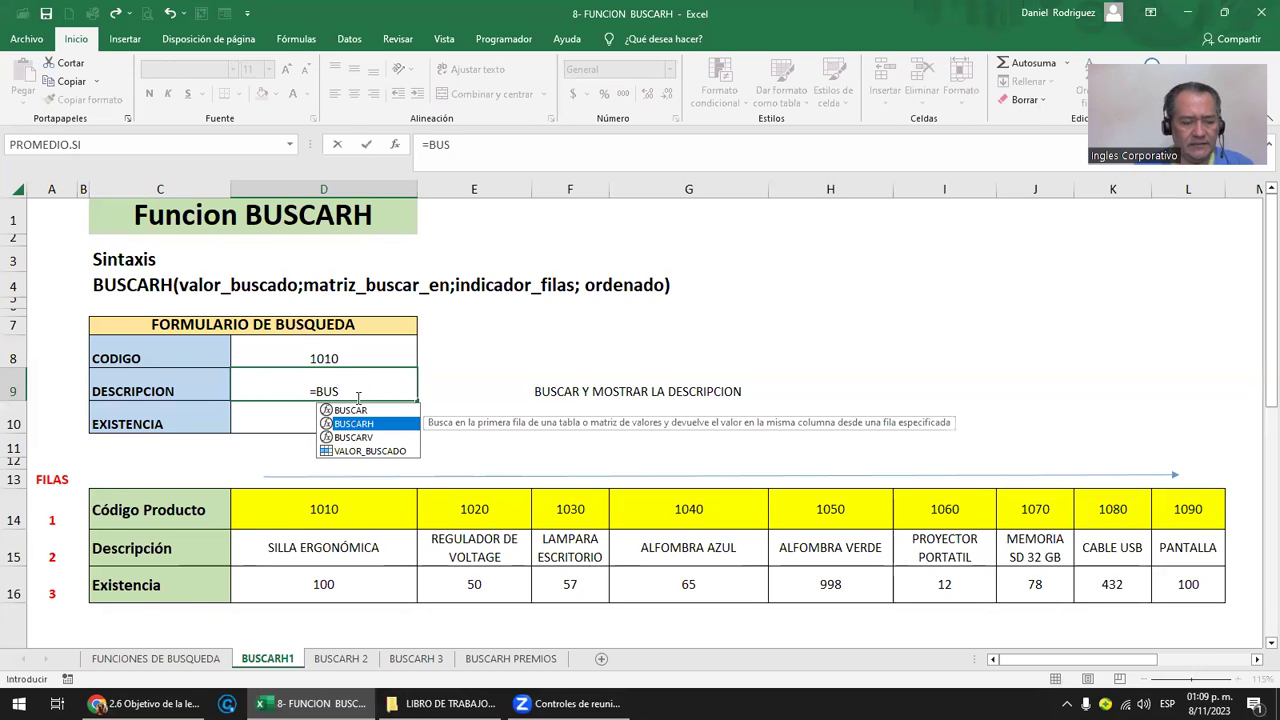
{"action": "key", "text": "Tab"}
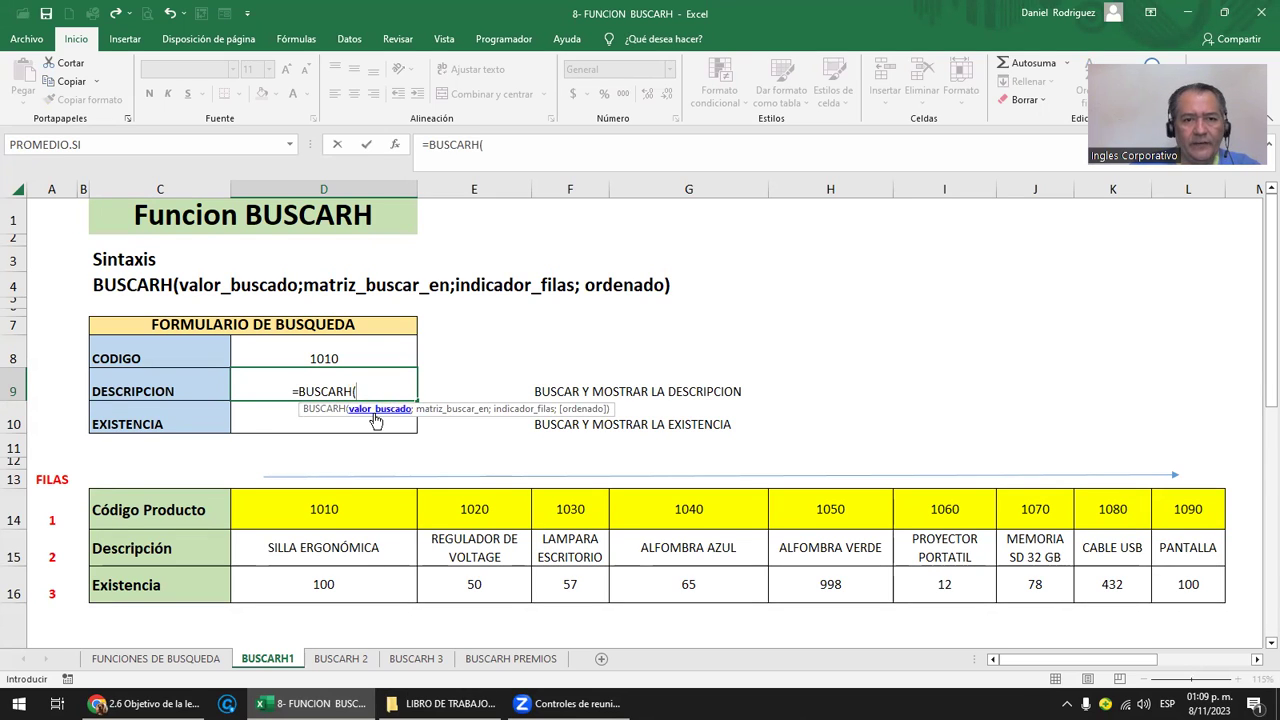
{"action": "left_click", "coordinate": [364, 347]}
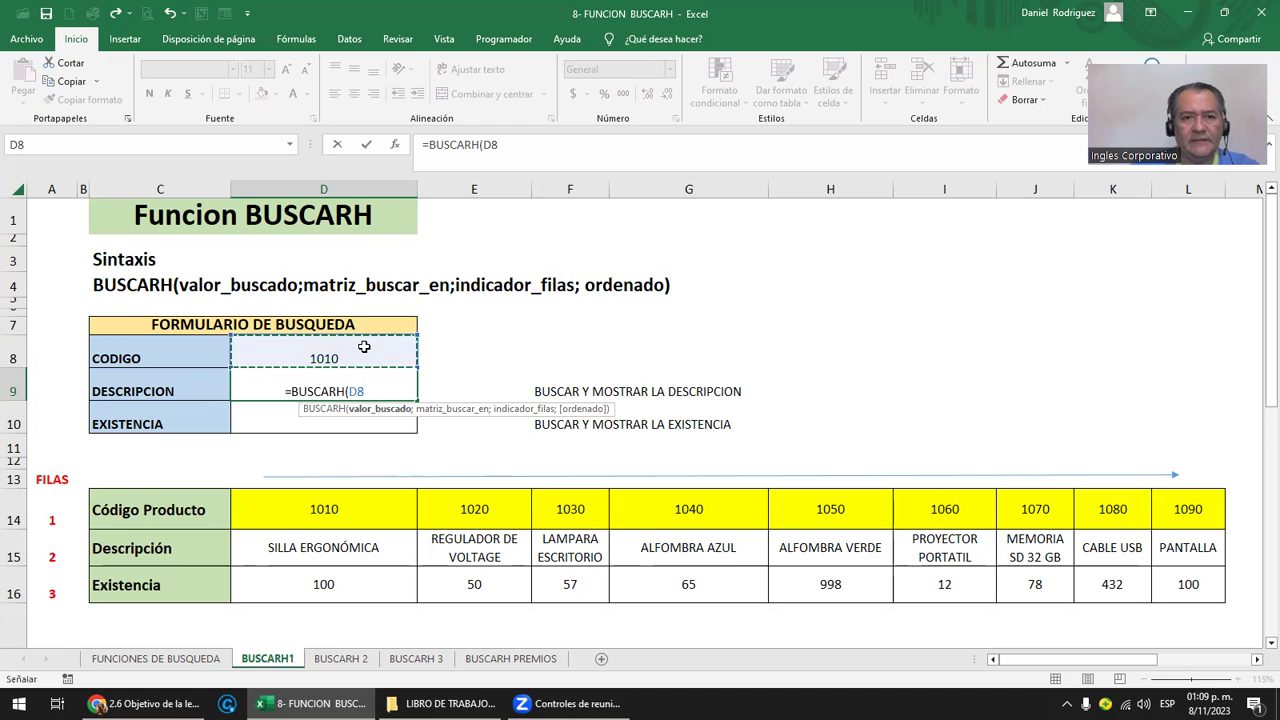
{"action": "type", "text": ";"}
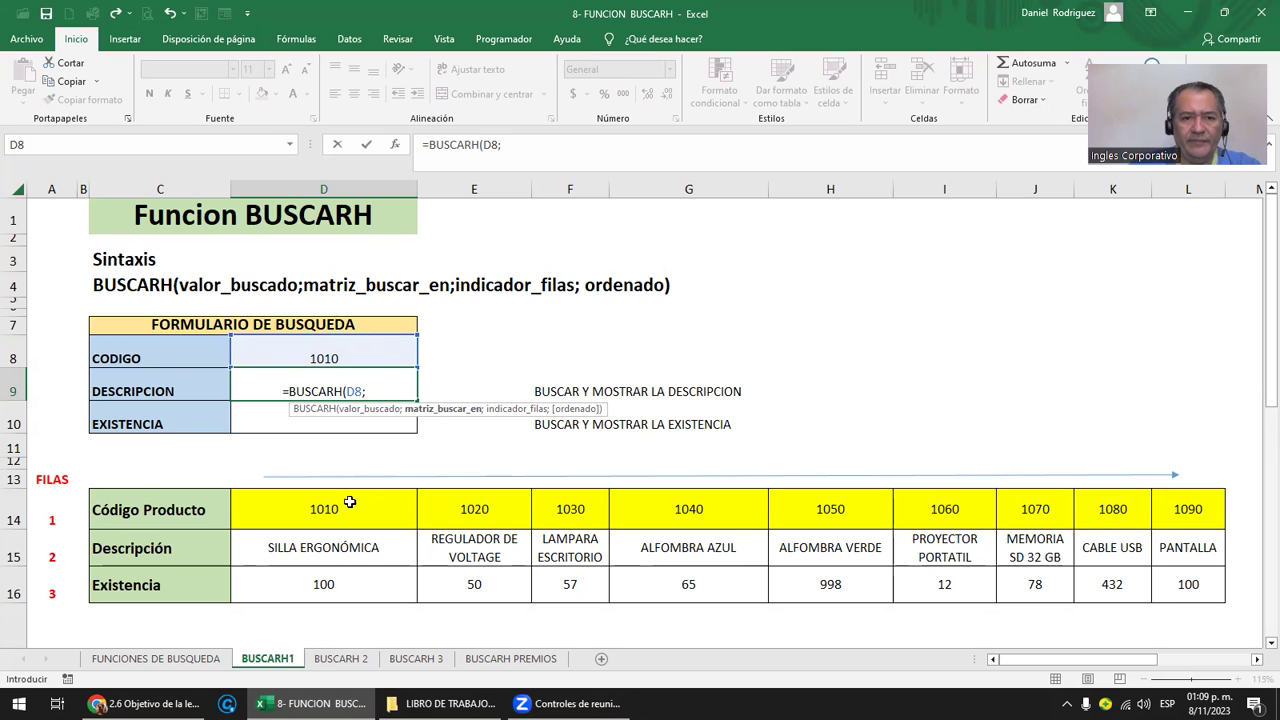
{"action": "left_click_drag", "start_coordinate": [308, 509], "coordinate": [1164, 535]}
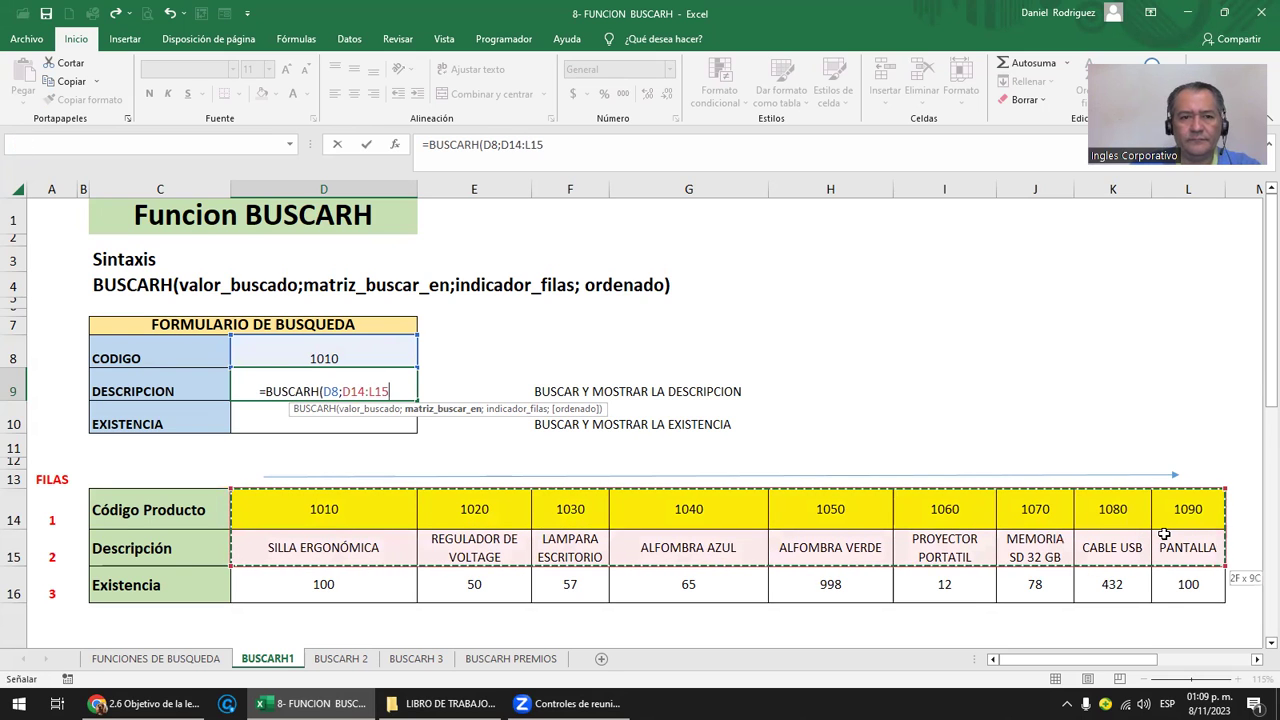
{"action": "left_click_drag", "start_coordinate": [1164, 535], "coordinate": [1164, 573]}
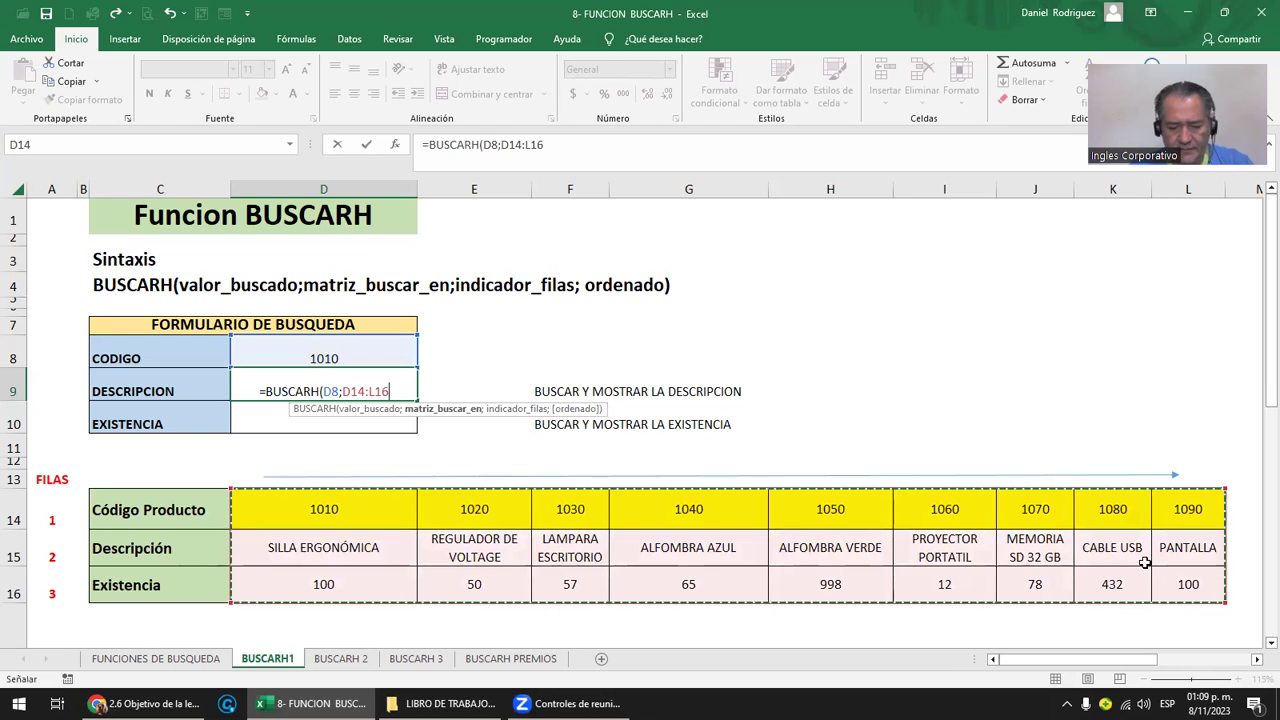
{"action": "type", "text": ";"}
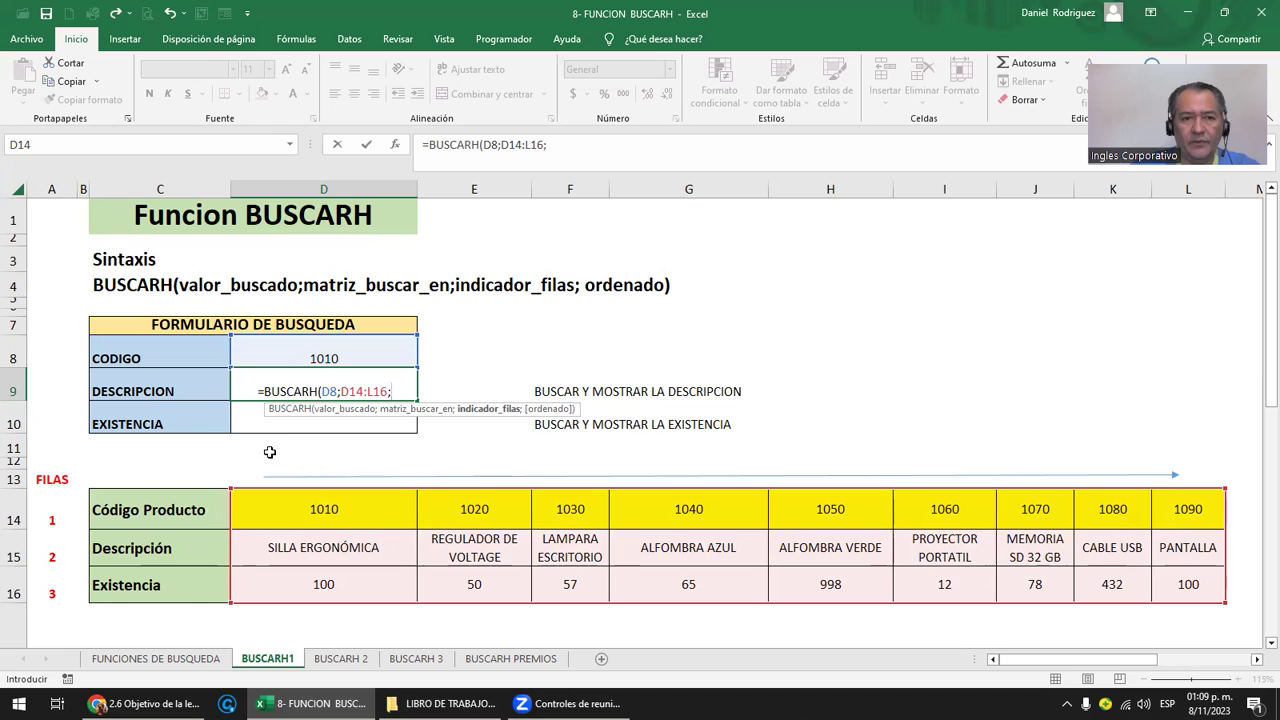
{"action": "type", "text": "2;"}
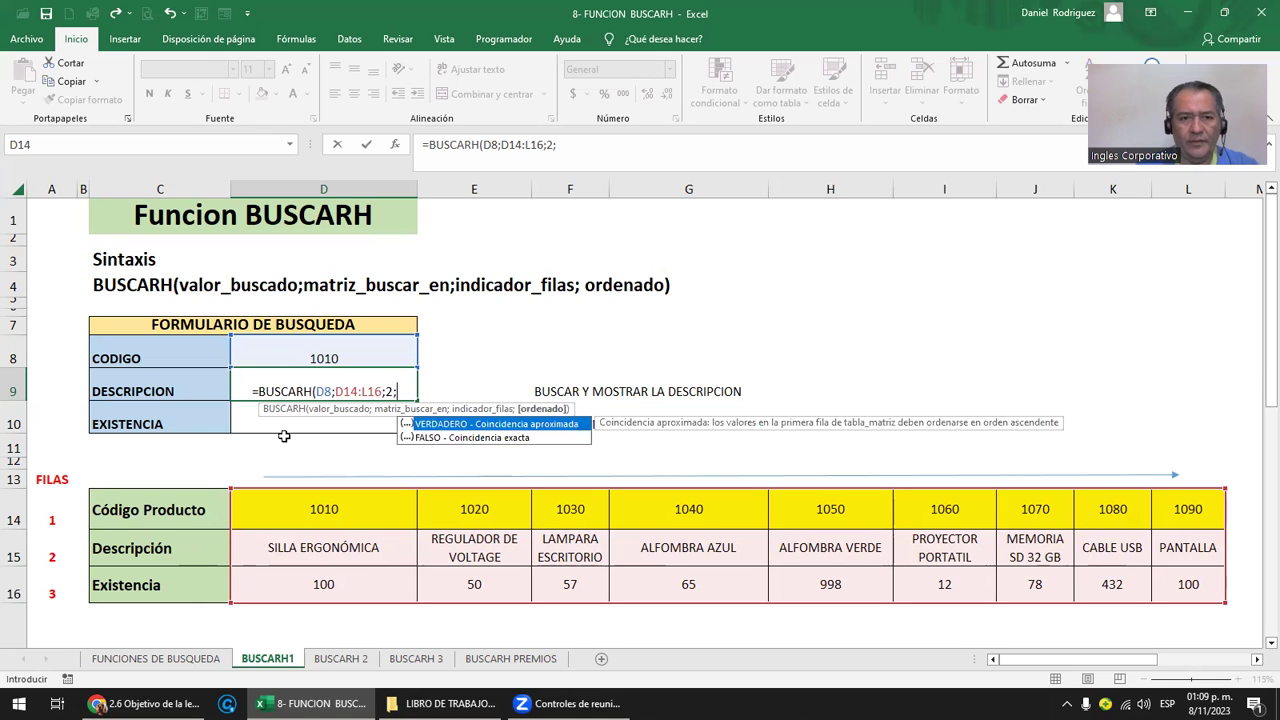
{"action": "key", "text": "Down"}
{"action": "key", "text": "Tab"}
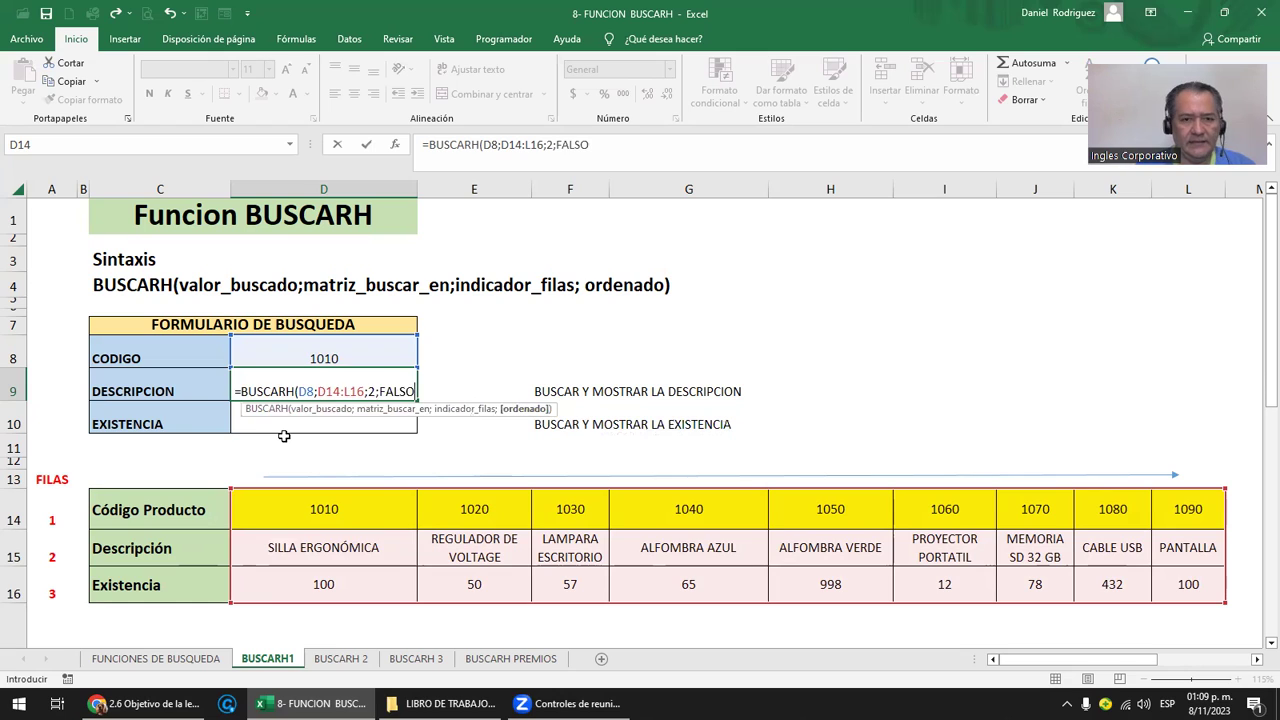
{"action": "type", "text": ")"}
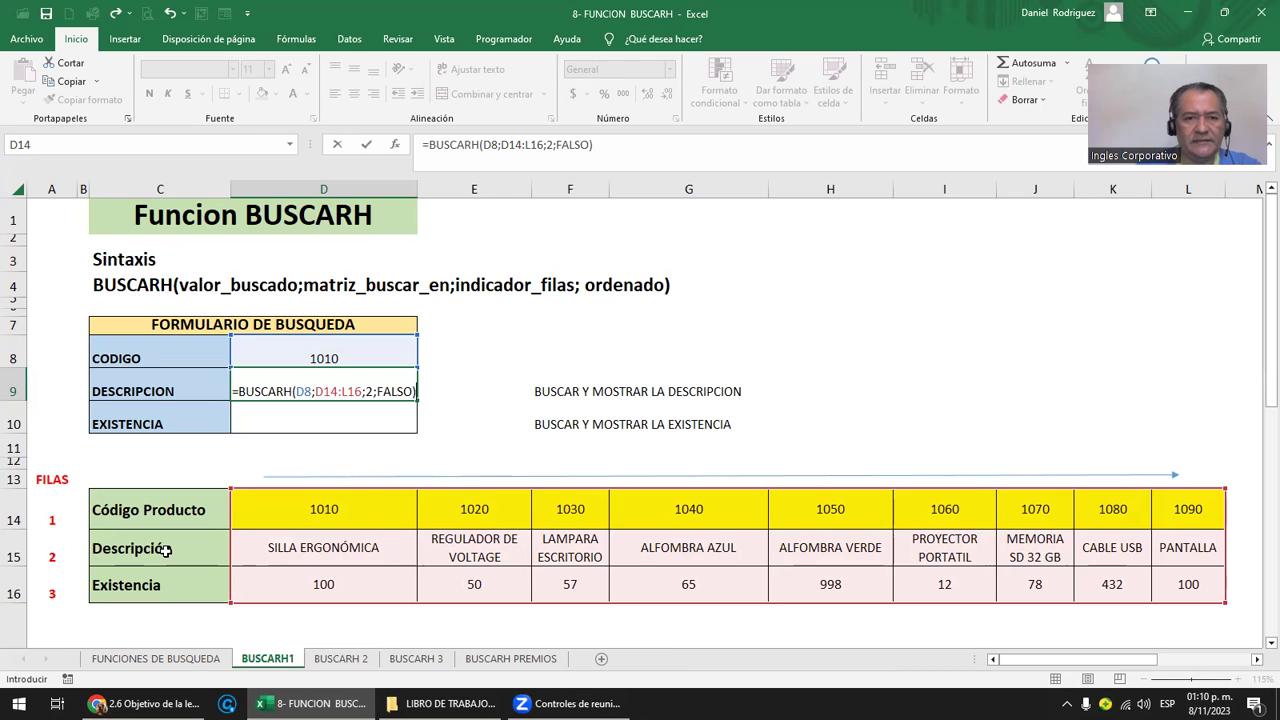
Confirm the DESCRIPCION lookup formula and review it without making changes.
{"action": "key", "text": "ctrl+Return"}
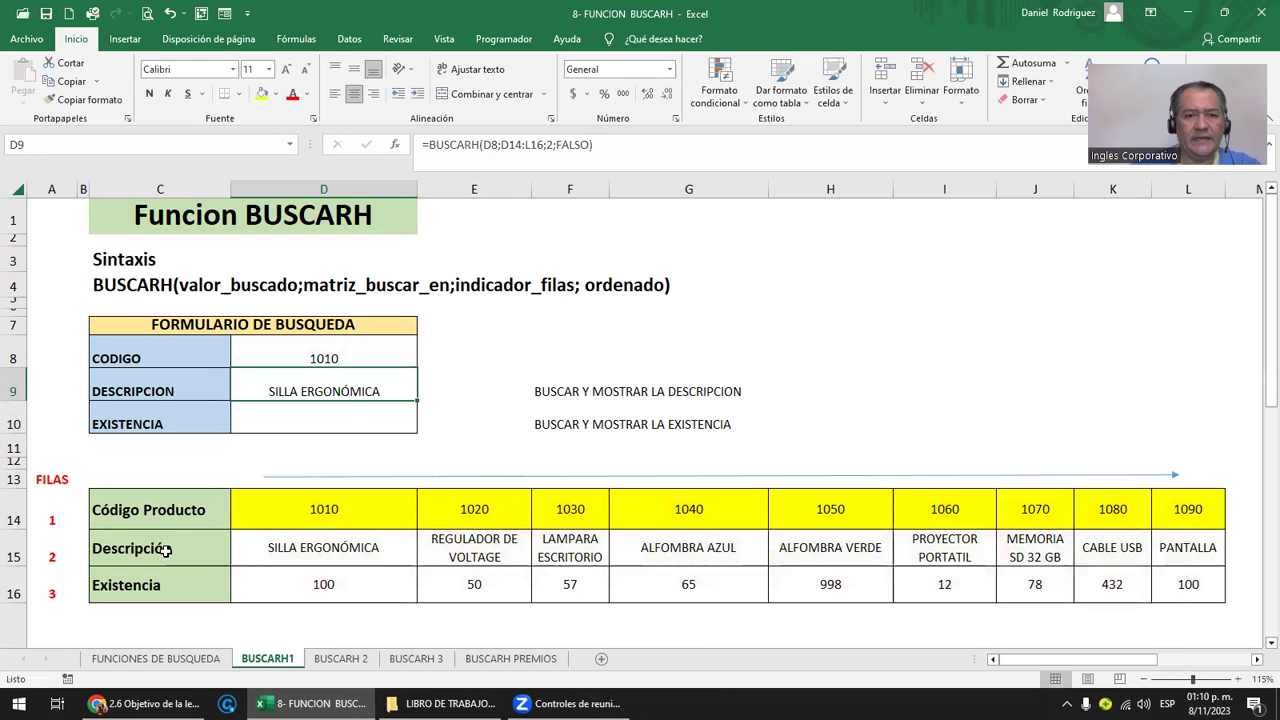
{"action": "double_click", "coordinate": [321, 385]}
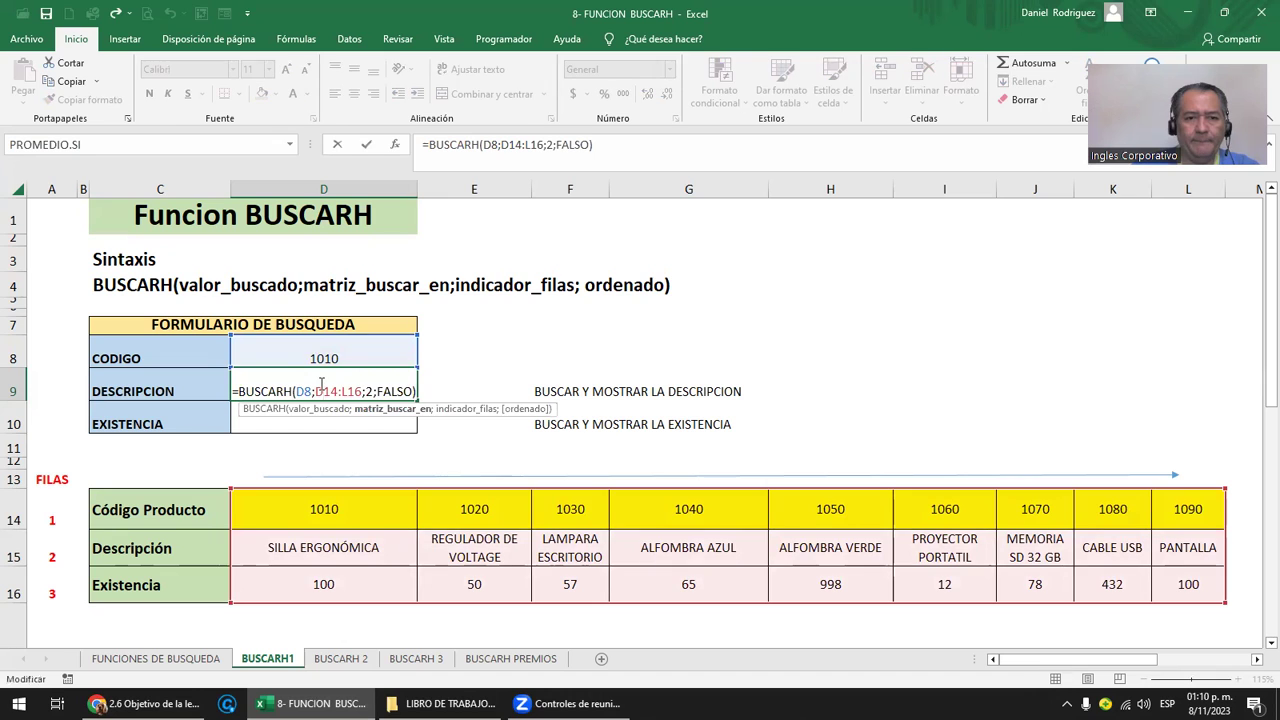
{"action": "key", "text": "Escape"}
Change the search code in D8 to 1040 and check that the description becomes ALFOMBRA AZUL.
{"action": "left_click", "coordinate": [344, 350]}
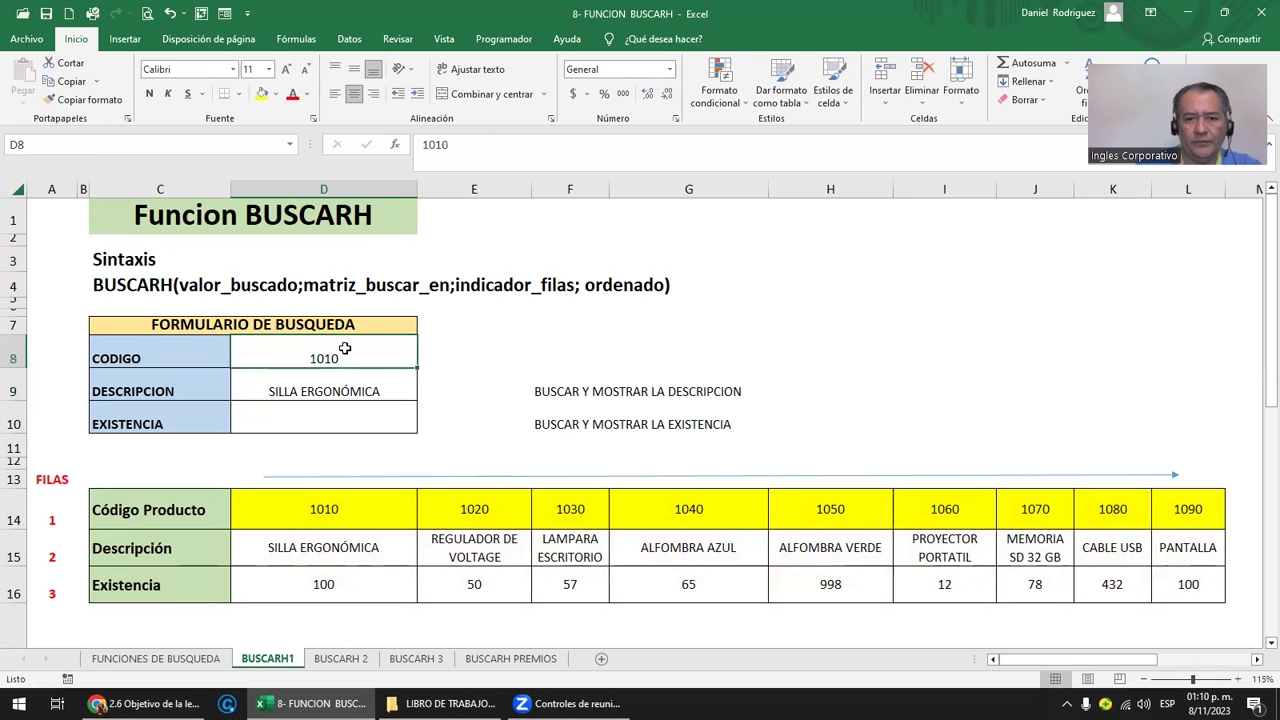
{"action": "type", "text": "1040"}
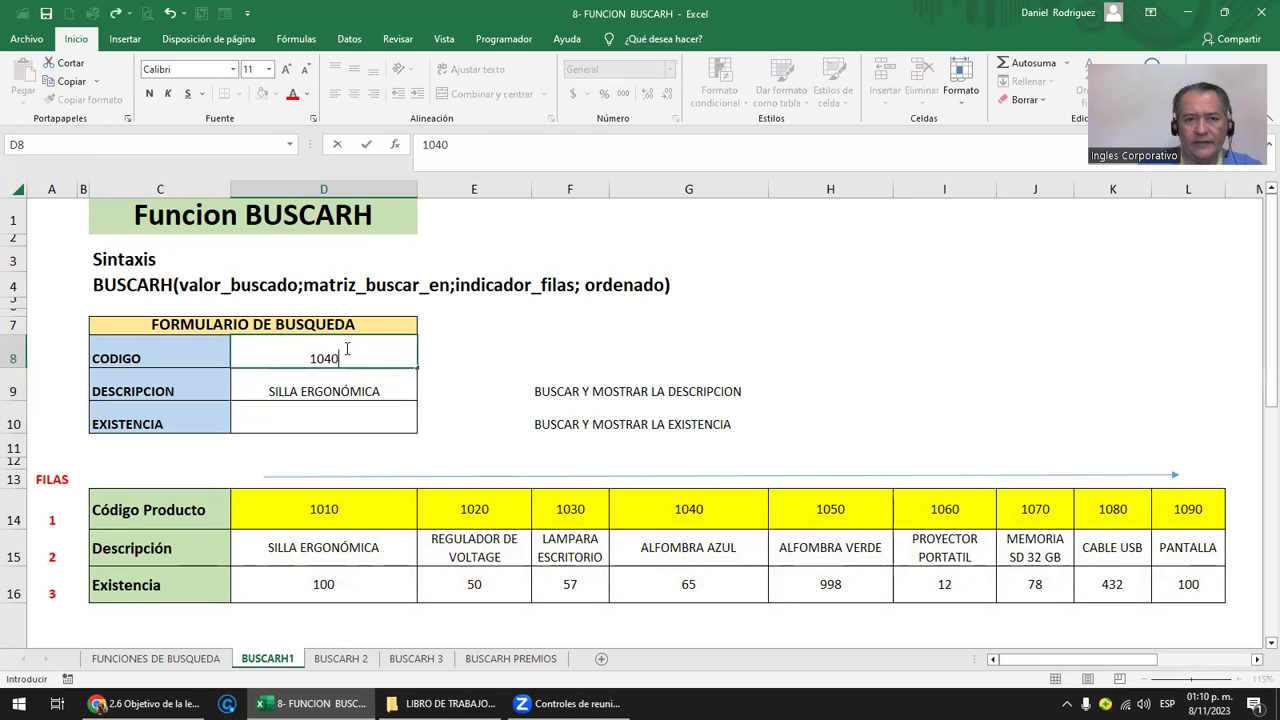
{"action": "key", "text": "Return"}
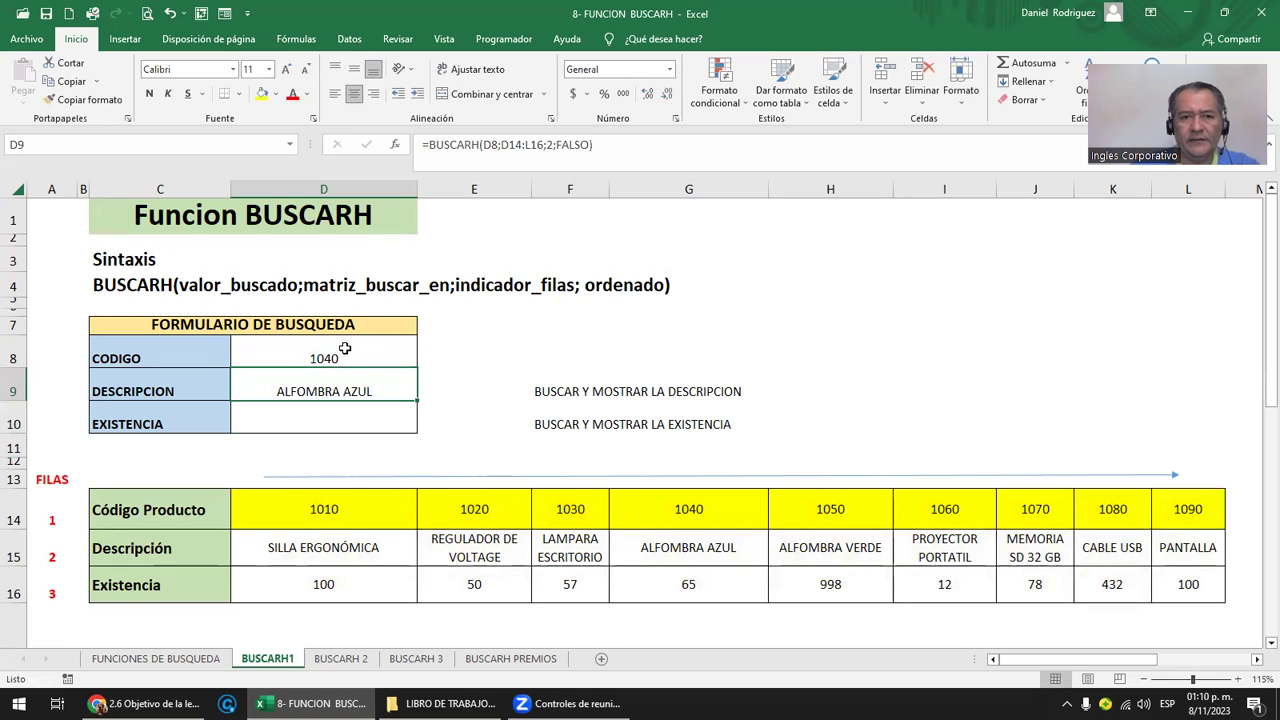
{"action": "left_click", "coordinate": [684, 518]}
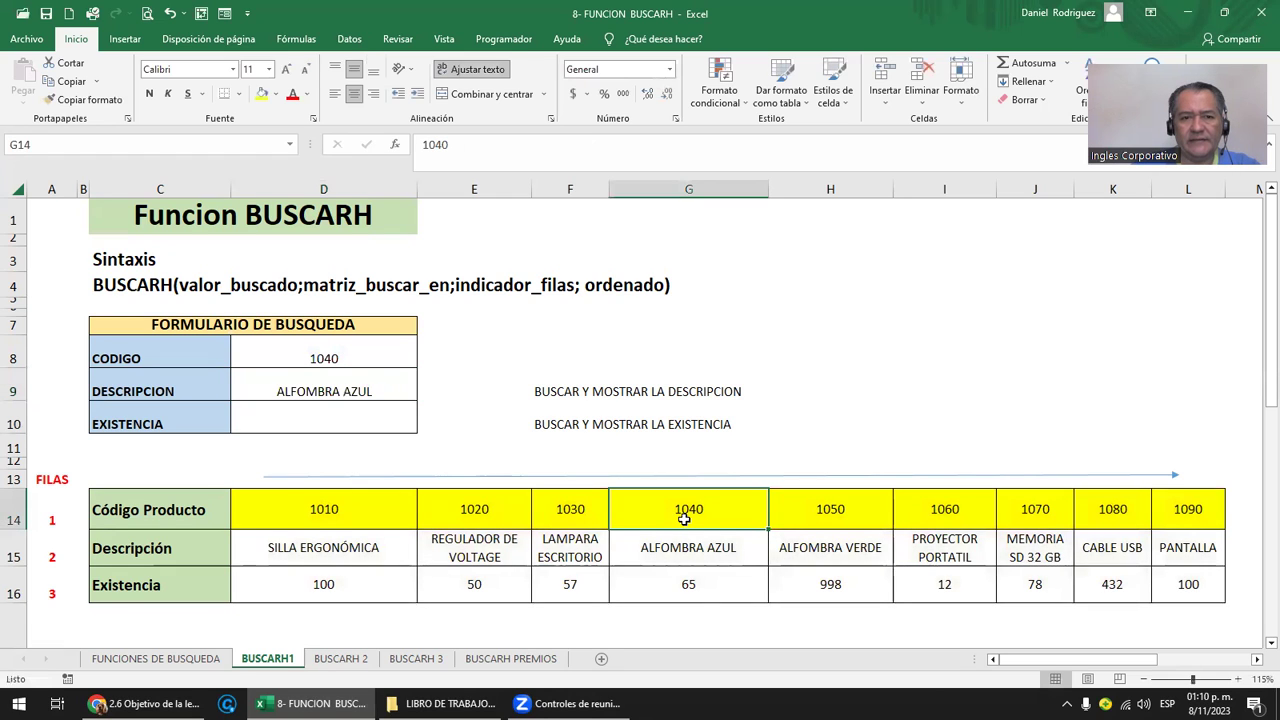
{"action": "left_click", "coordinate": [705, 558]}
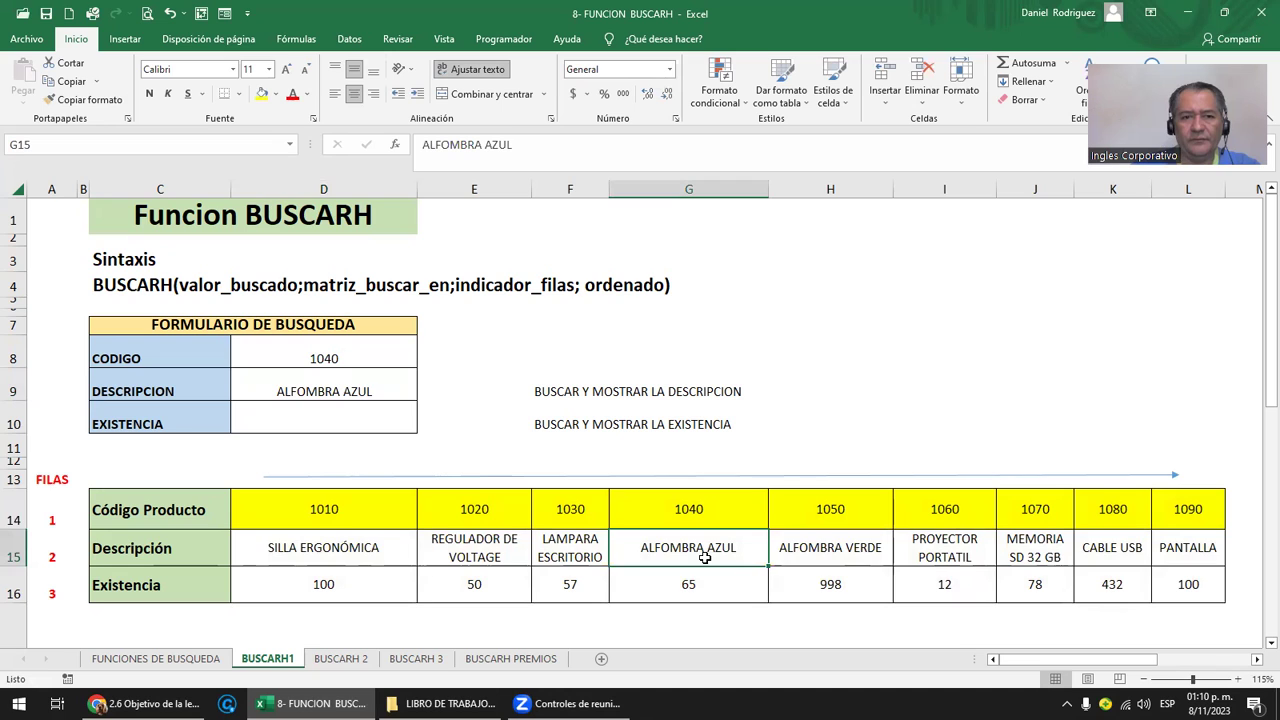
{"action": "left_click", "coordinate": [314, 396]}
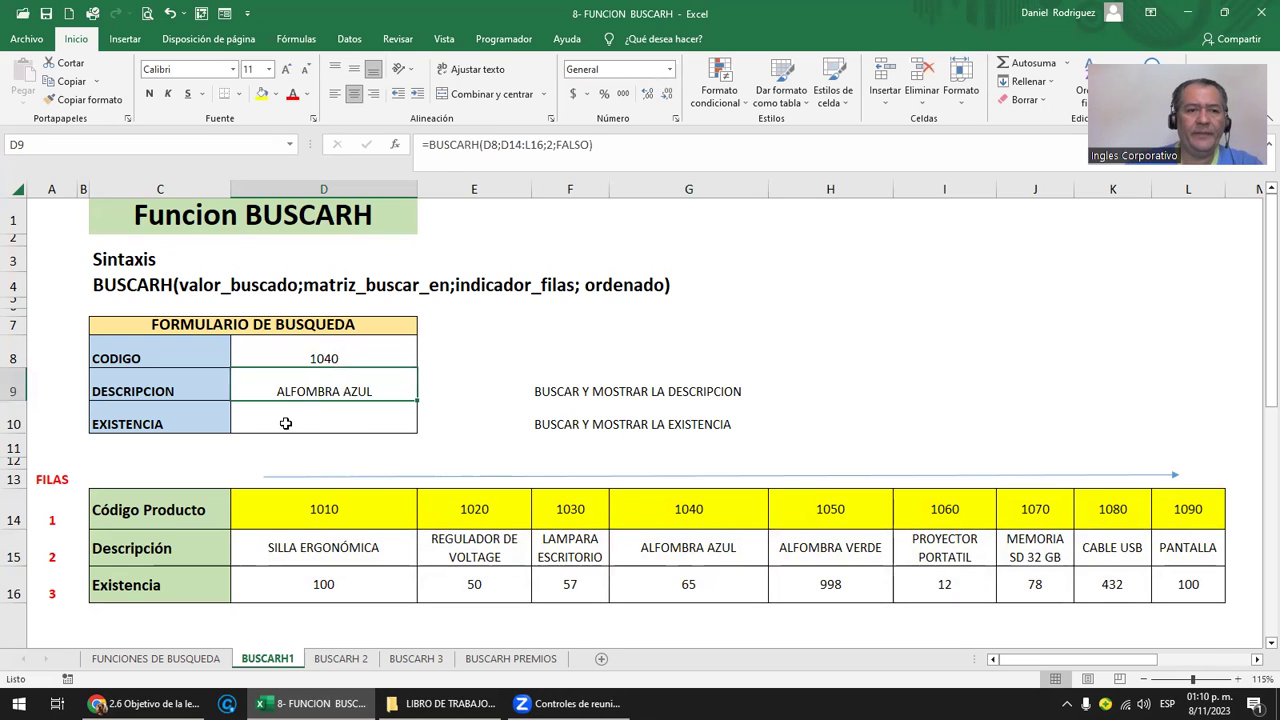
{"action": "left_click", "coordinate": [285, 422]}
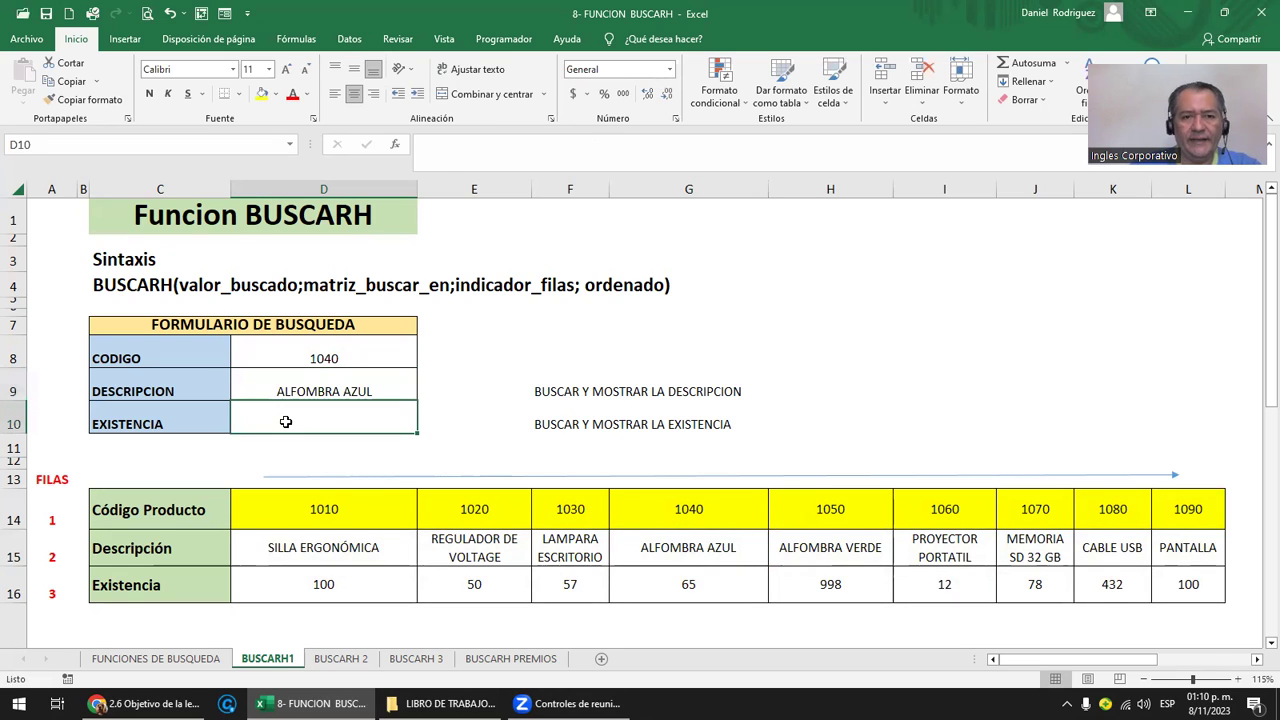
Enter =BUSCARH(D8;D14:L16;3;FALSO) in D10 so Existencia shows 65 for code 1040.
{"action": "type", "text": "="}
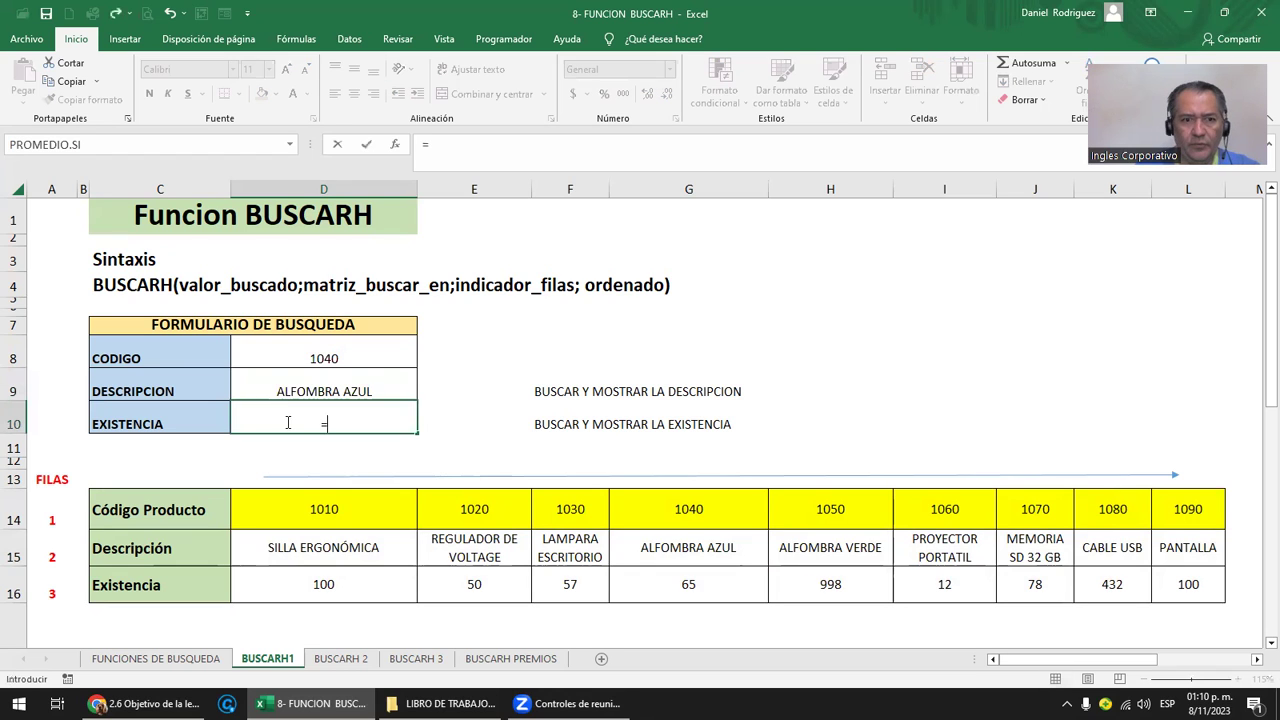
{"action": "type", "text": "BUS"}
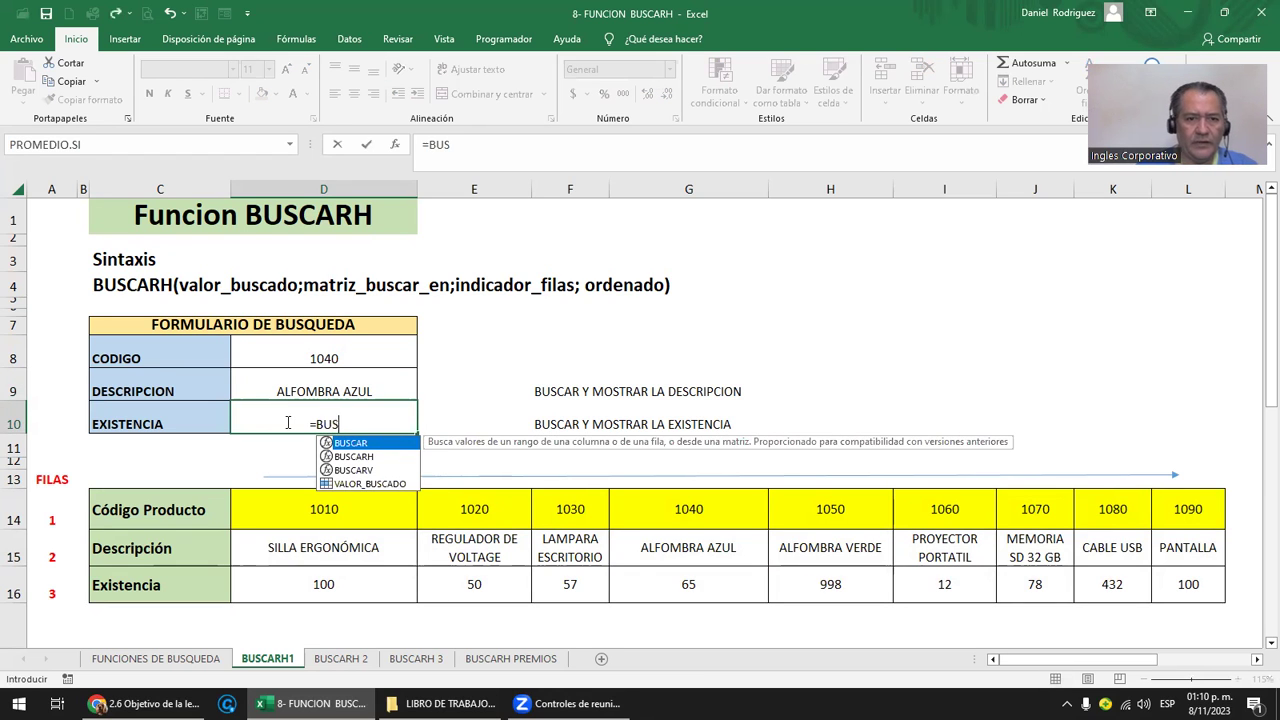
{"action": "key", "text": "Down"}
{"action": "key", "text": "Tab"}
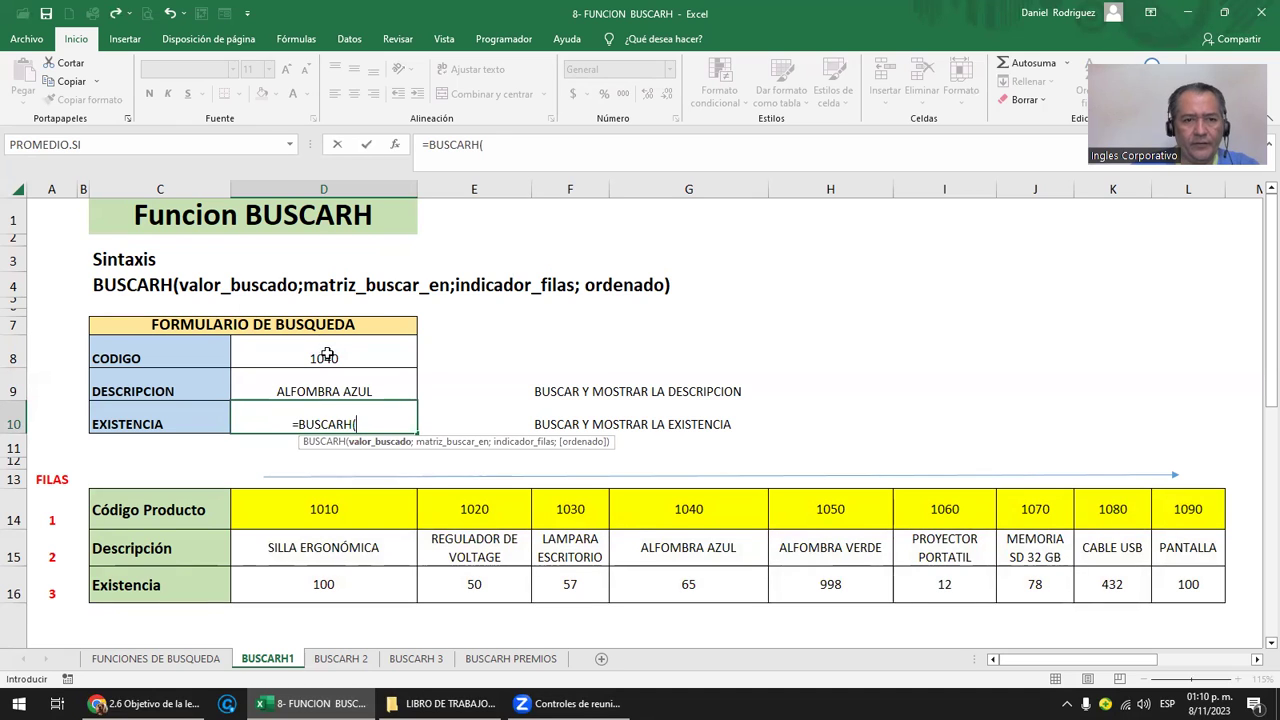
{"action": "left_click", "coordinate": [327, 353]}
{"action": "type", "text": ";"}
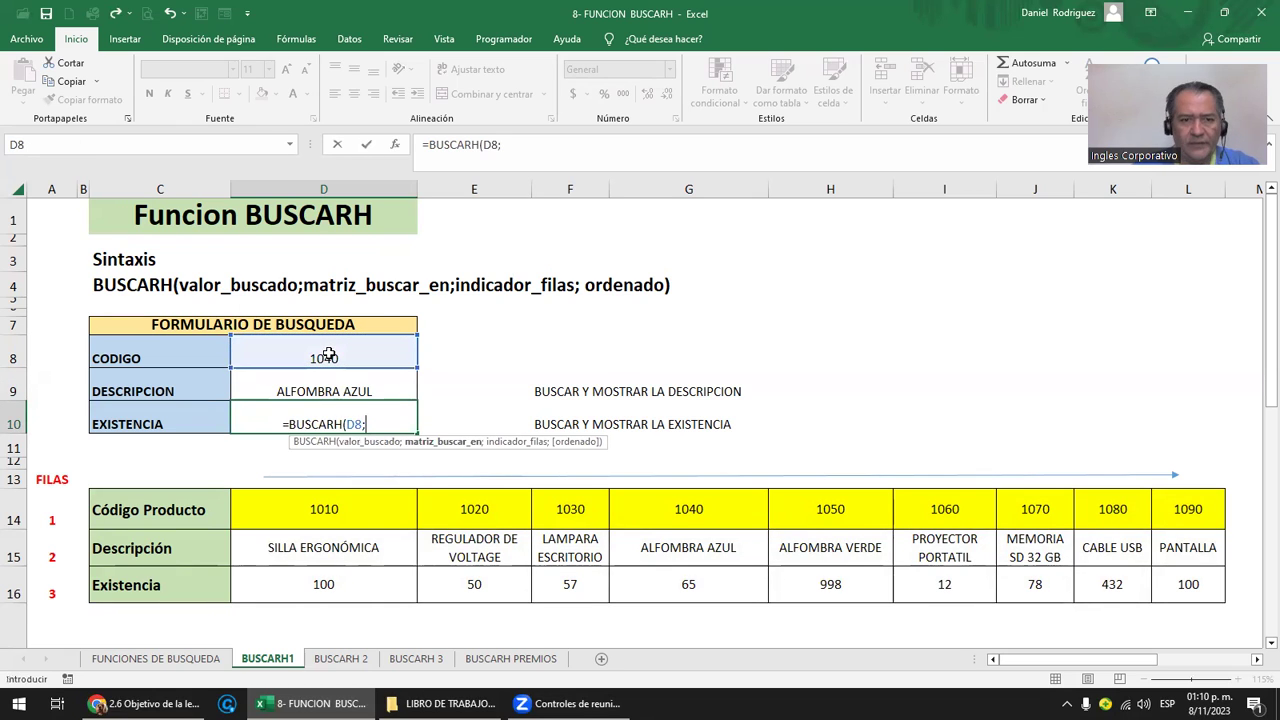
{"action": "left_click_drag", "start_coordinate": [331, 495], "coordinate": [1195, 587]}
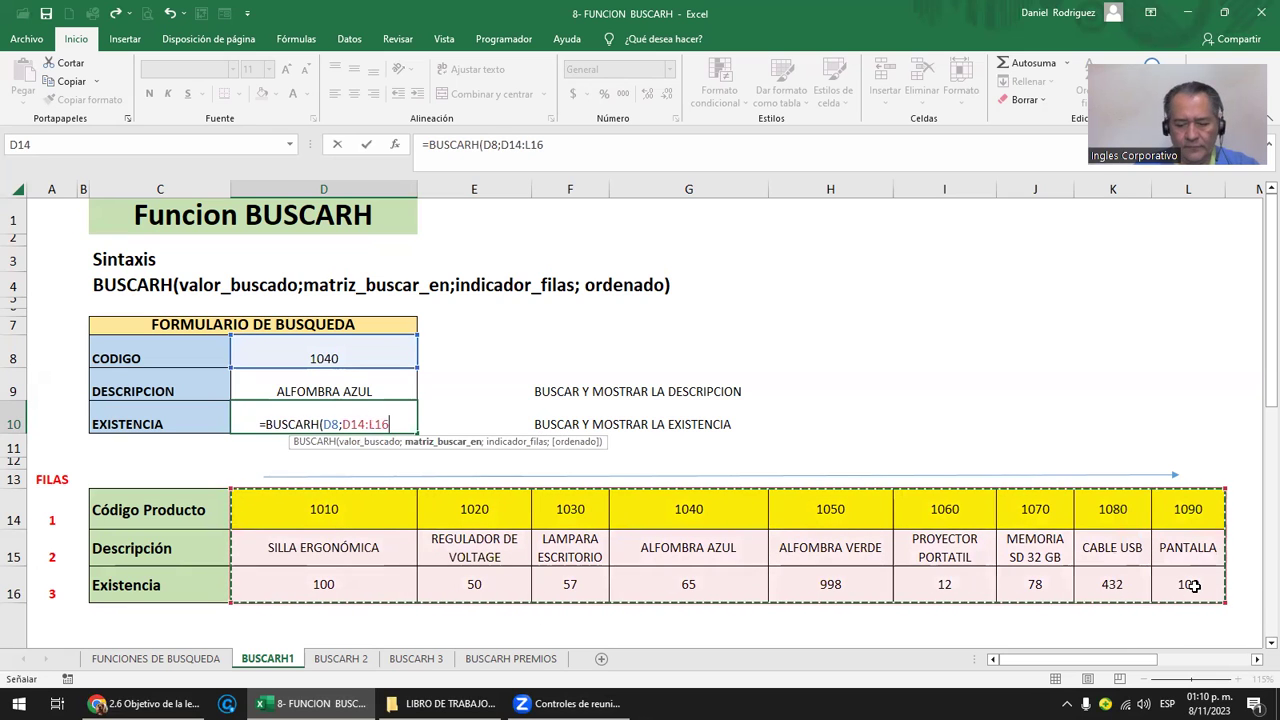
{"action": "type", "text": ";"}
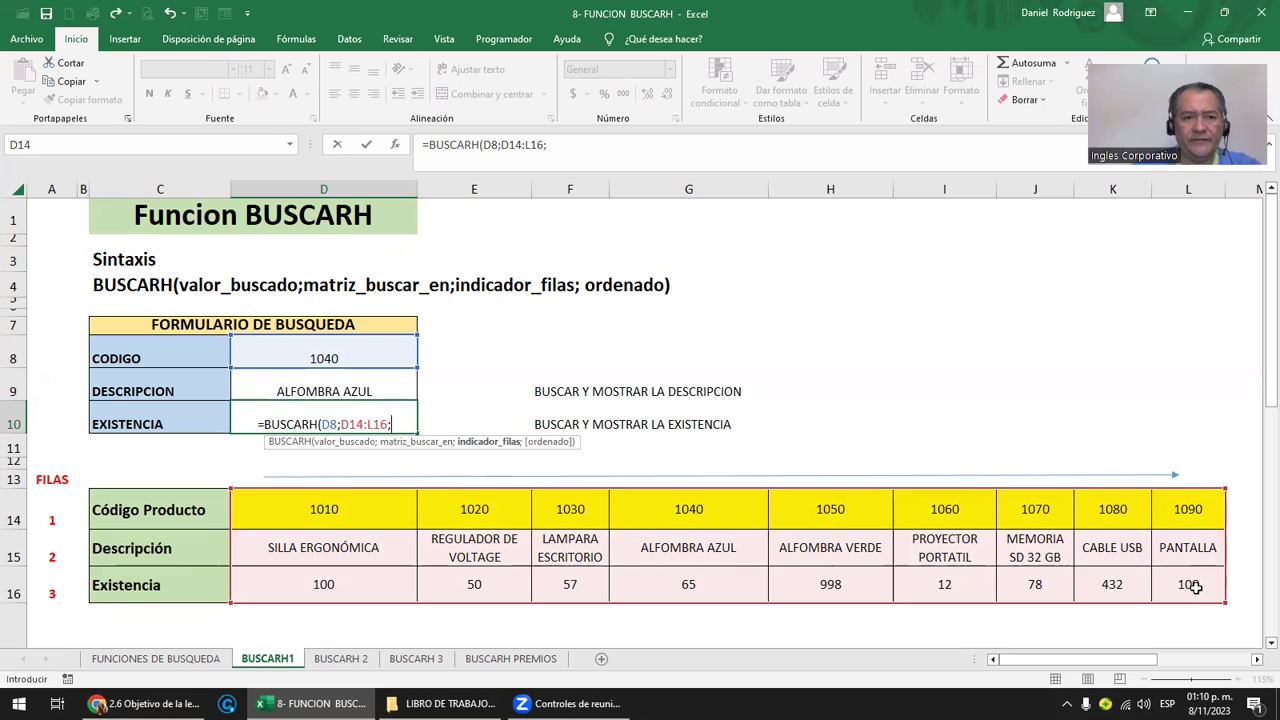
{"action": "type", "text": "3"}
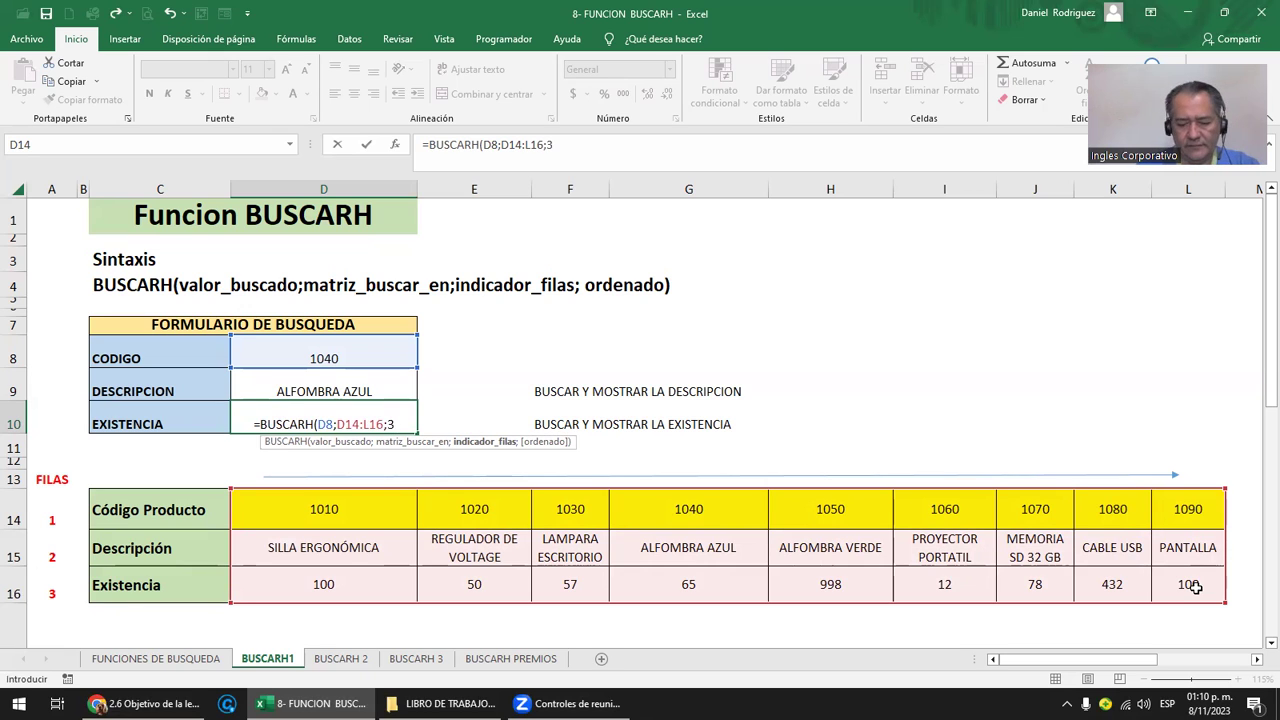
{"action": "type", "text": ";"}
{"action": "key", "text": "Down"}
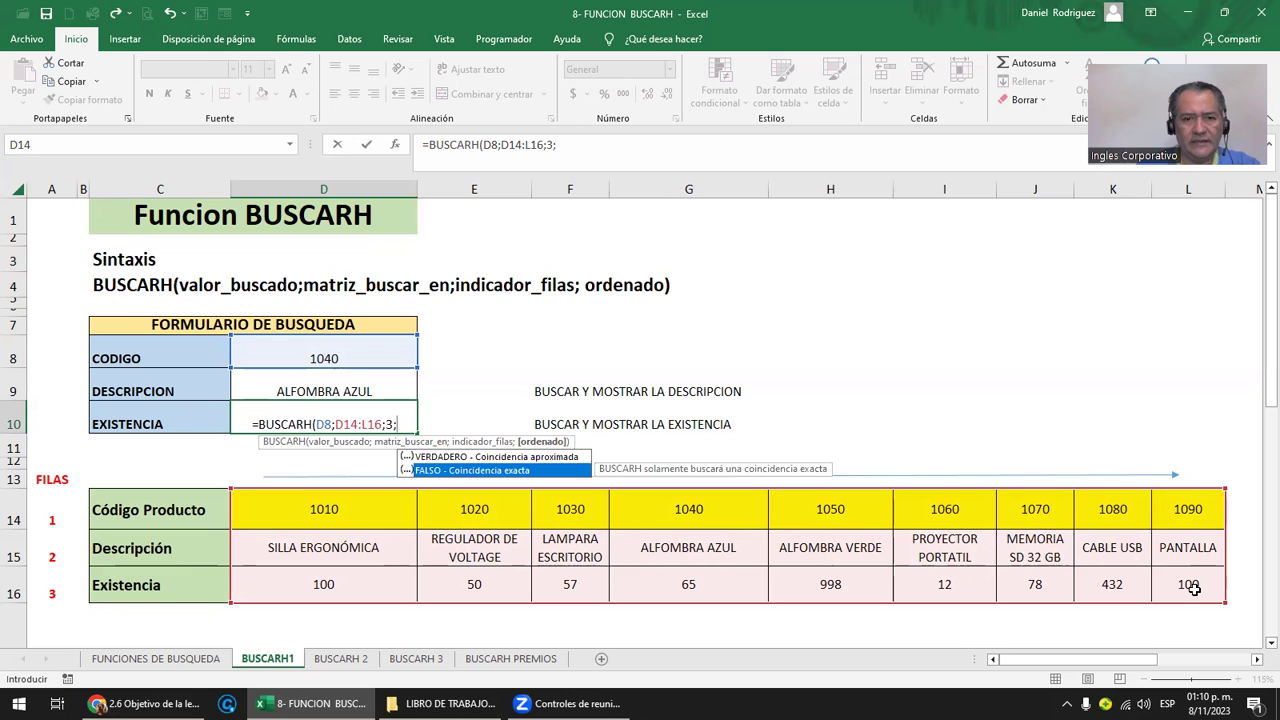
{"action": "key", "text": "Tab"}
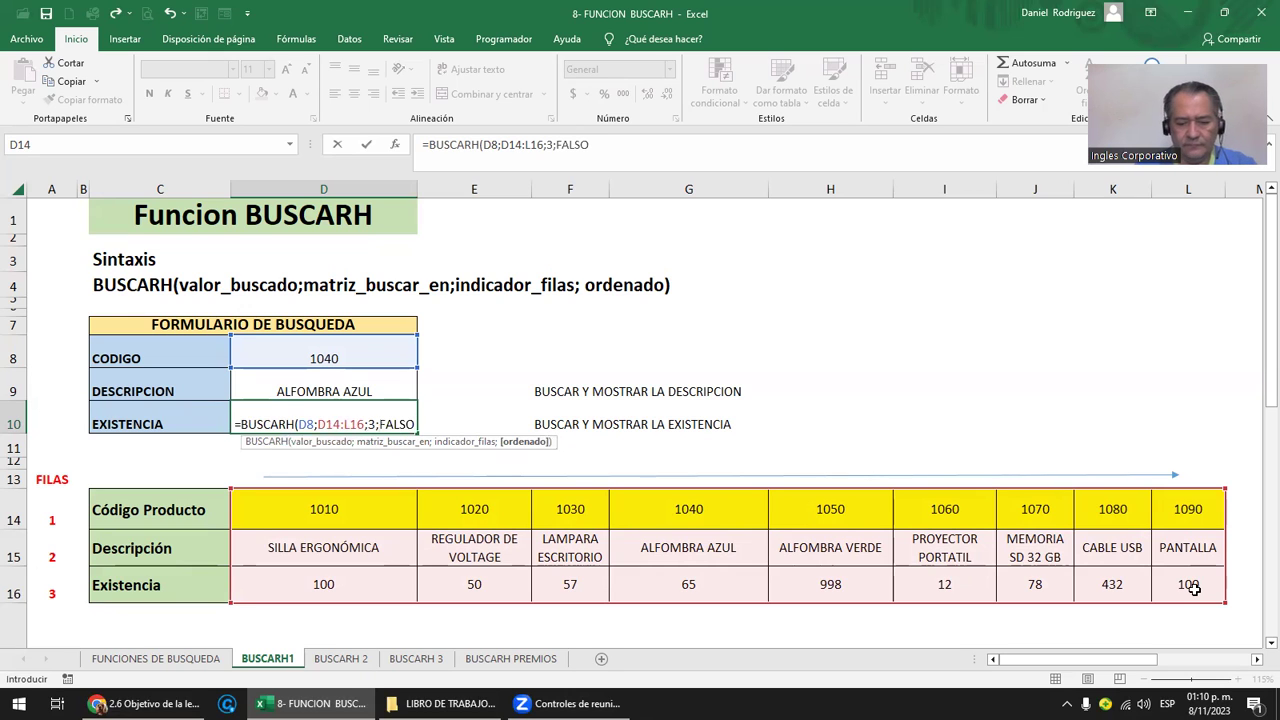
{"action": "type", "text": ")"}
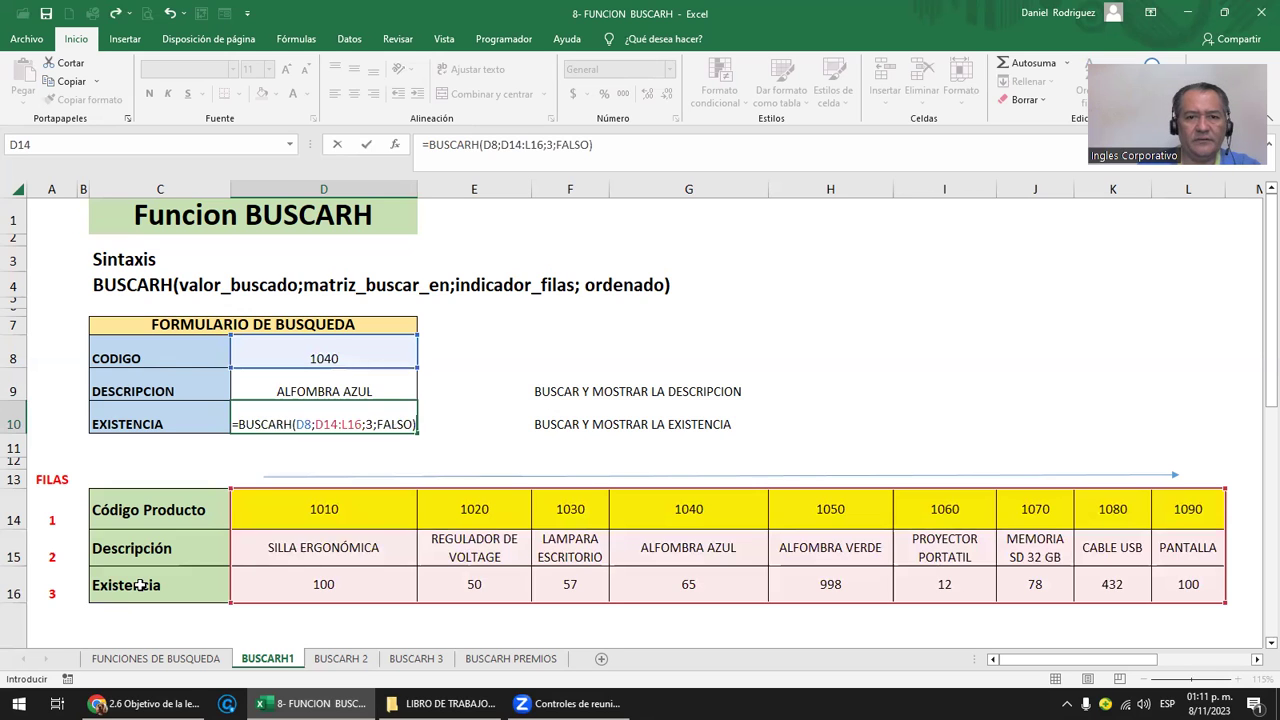
{"action": "key", "text": "Return"}
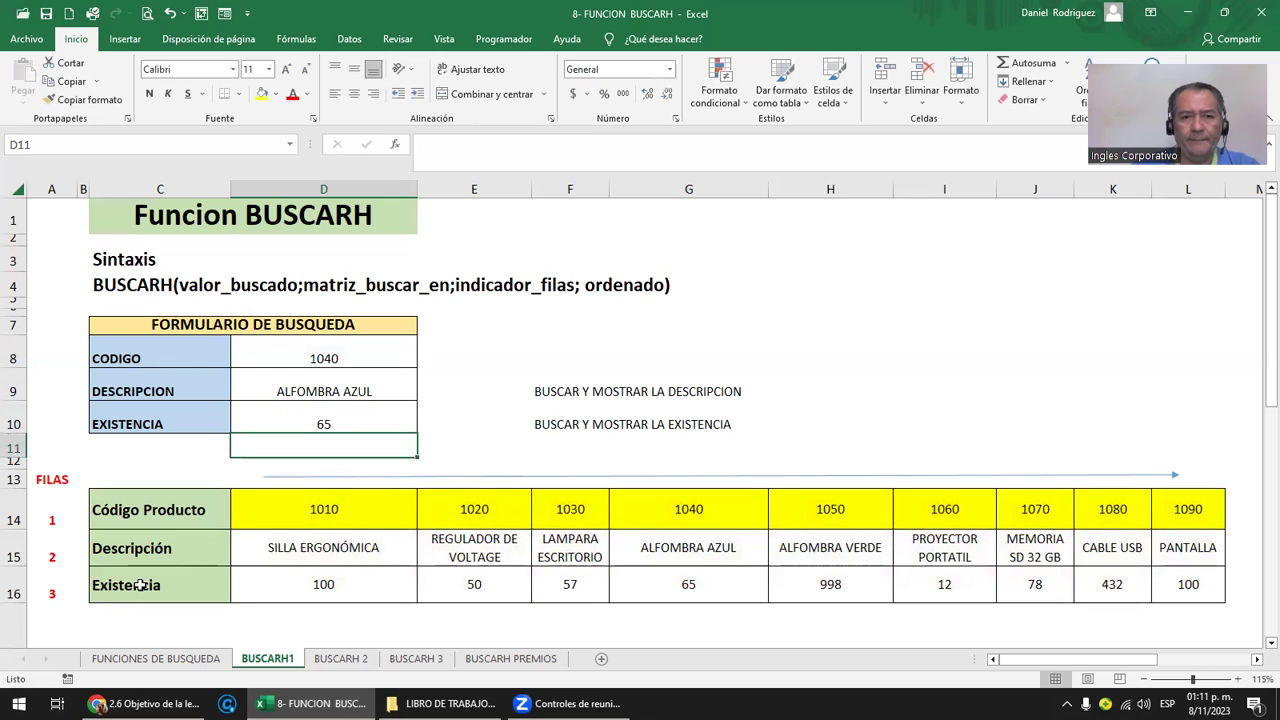
{"action": "left_click", "coordinate": [669, 587]}
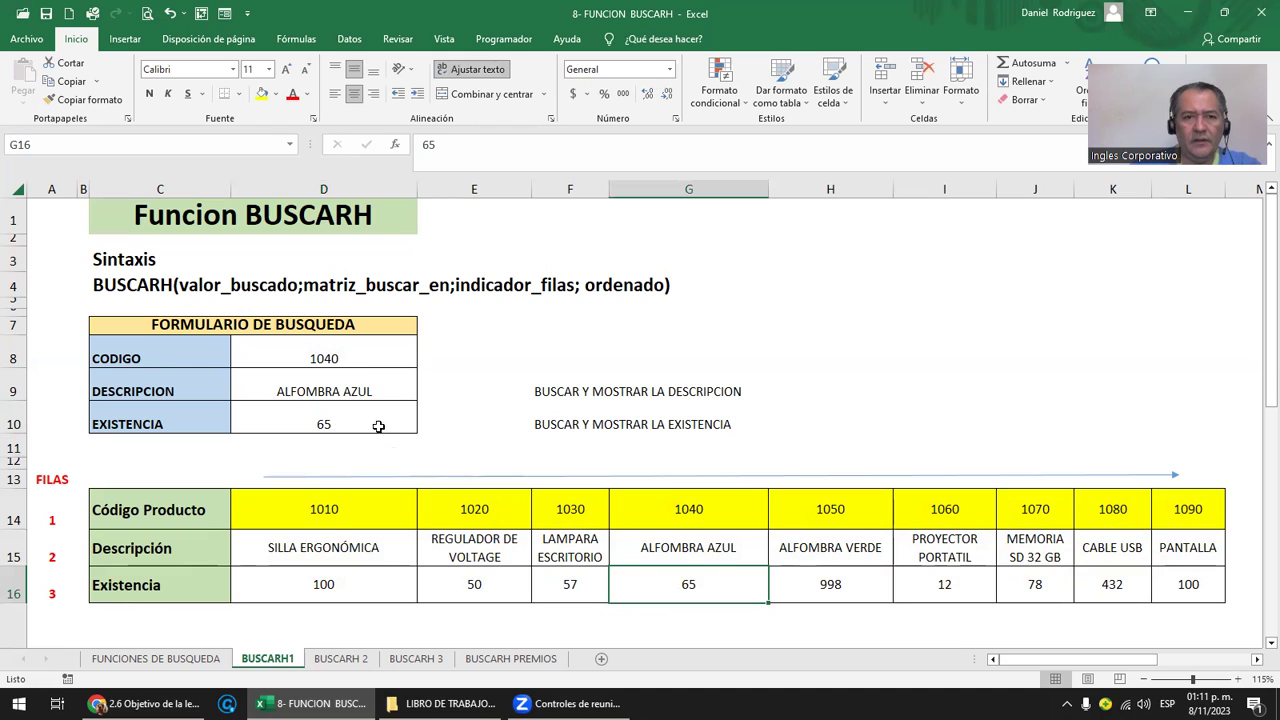
{"action": "left_click", "coordinate": [333, 358]}
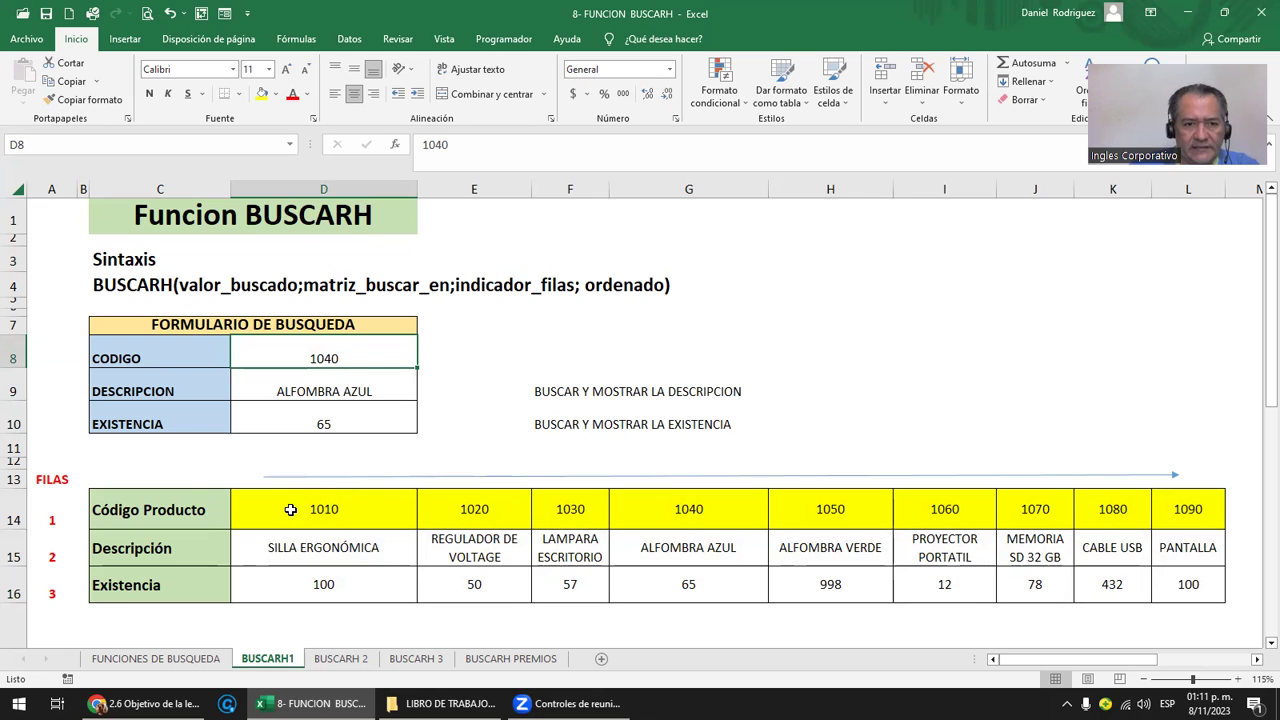
{"action": "left_click", "coordinate": [172, 497]}
{"action": "left_click_drag", "start_coordinate": [172, 497], "coordinate": [162, 585]}
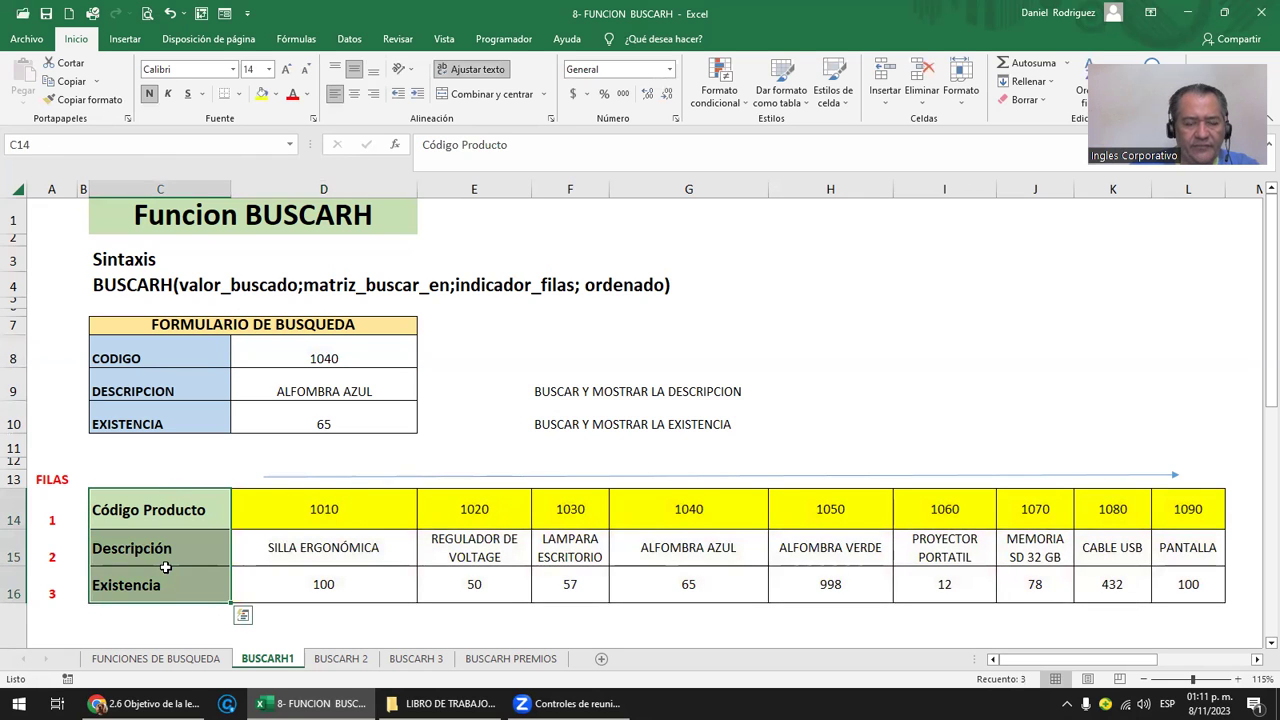
{"action": "left_click", "coordinate": [294, 516]}
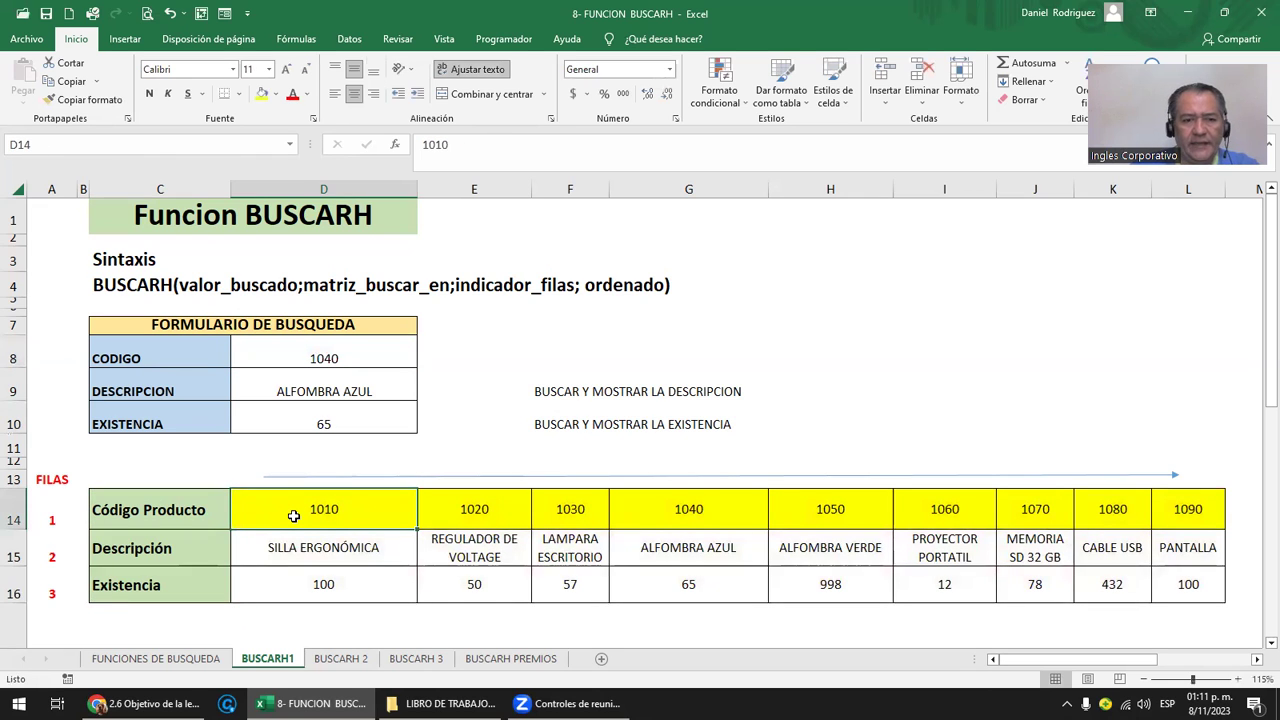
{"action": "left_click_drag", "start_coordinate": [294, 516], "coordinate": [1180, 585]}
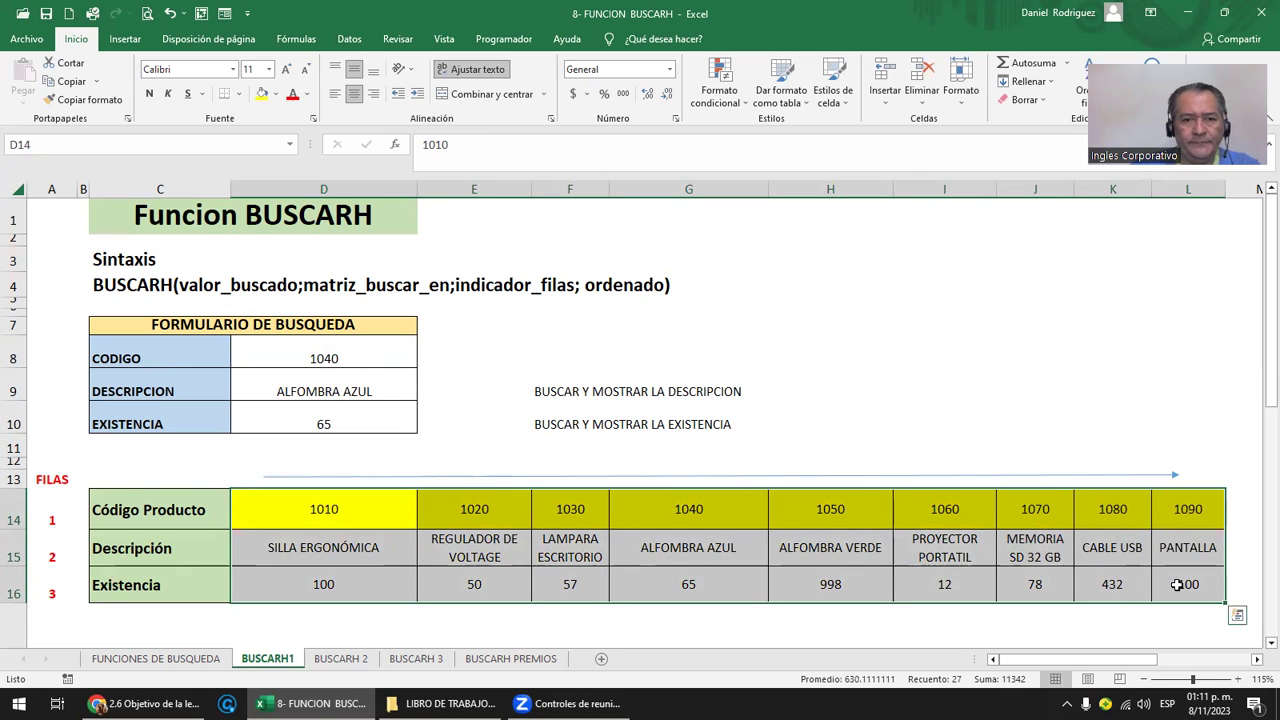
{"action": "left_click", "coordinate": [335, 357]}
{"action": "double_click", "coordinate": [324, 391]}
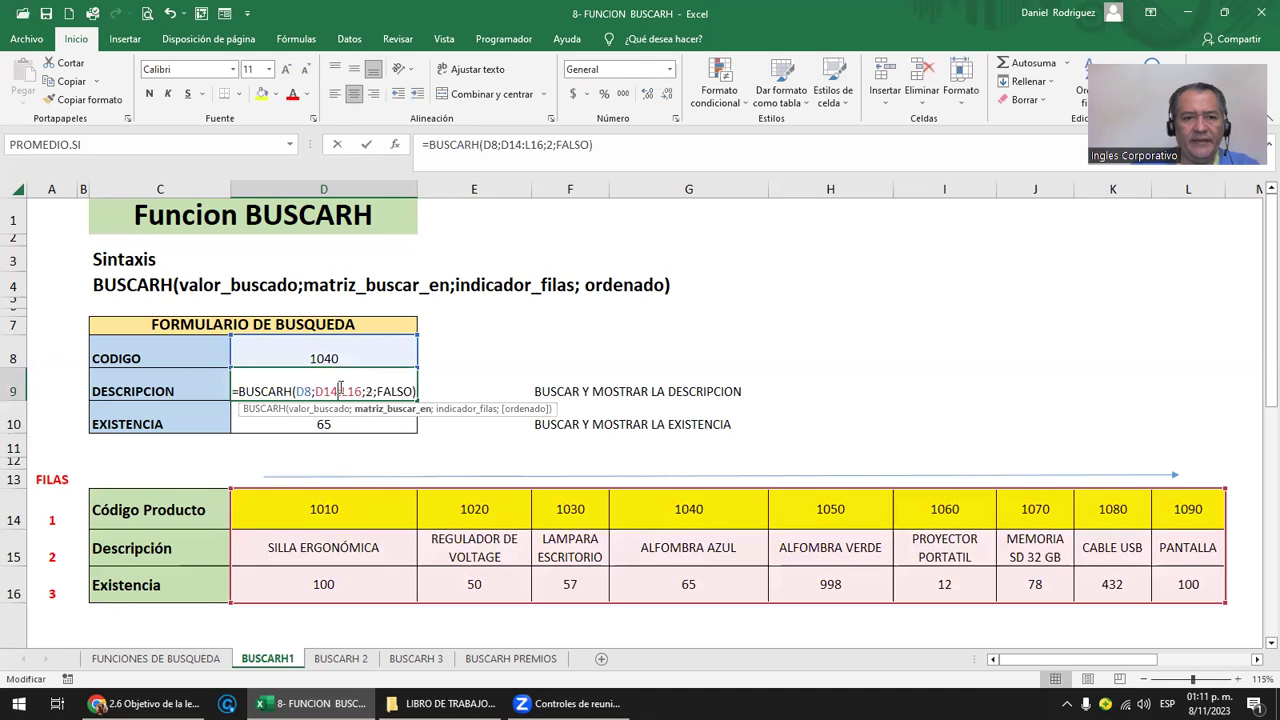
{"action": "left_click", "coordinate": [305, 391]}
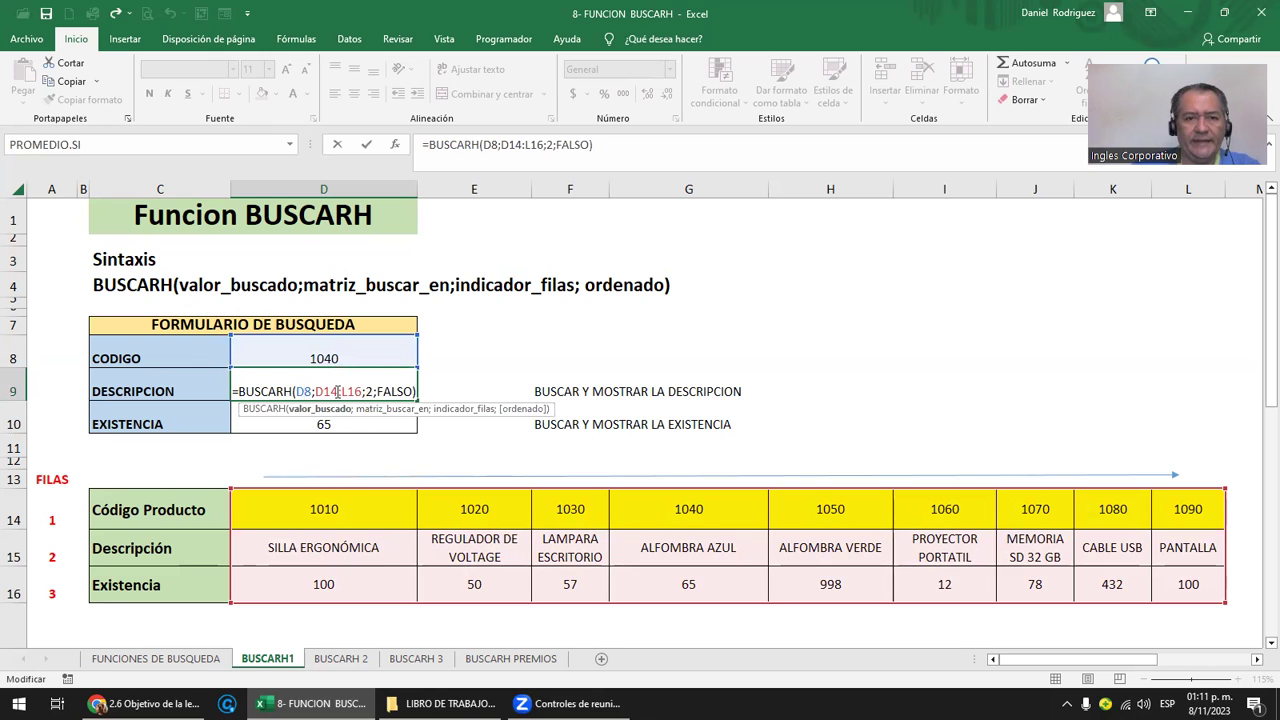
{"action": "left_click", "coordinate": [328, 393]}
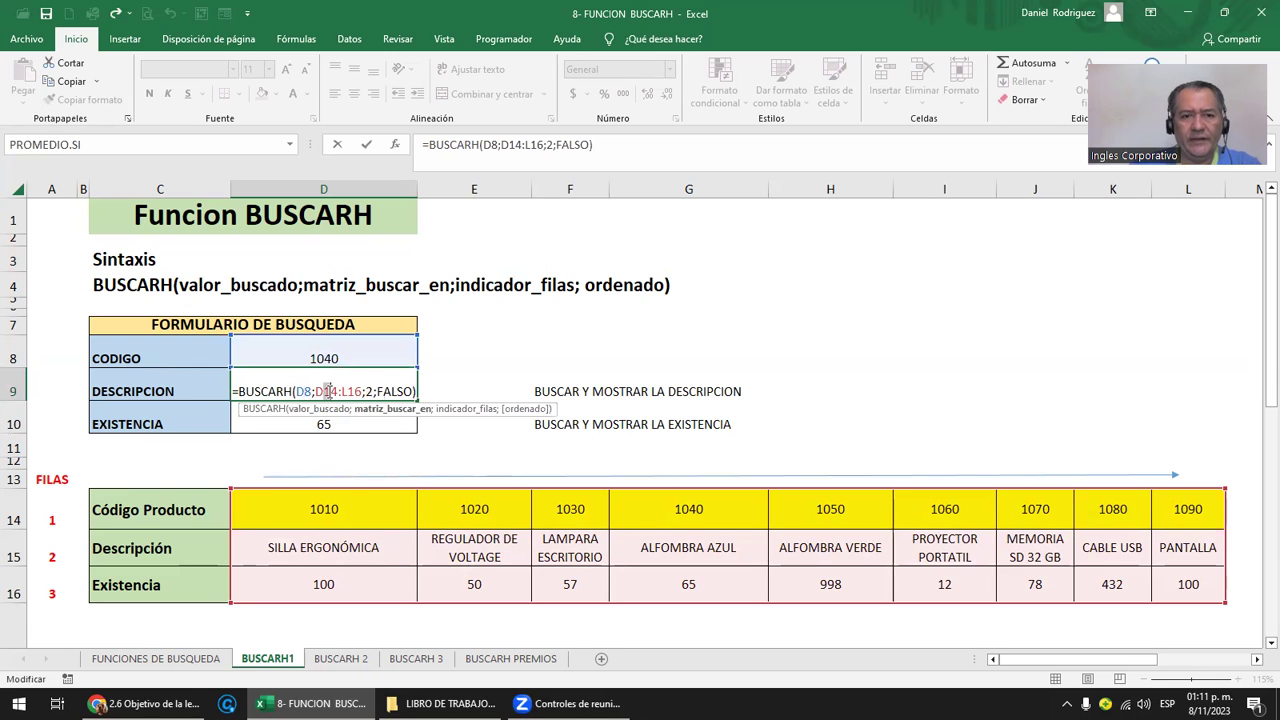
{"action": "left_click", "coordinate": [801, 463]}
{"action": "key", "text": "Right"}
{"action": "key", "text": "Right"}
{"action": "key", "text": "Right"}
{"action": "key", "text": "Right"}
{"action": "key", "text": "Right"}
Enter code 1095, description MESA and stock 50 in the empty column M14:M16.
{"action": "key", "text": "Down"}
{"action": "key", "text": "Down"}
{"action": "key", "text": "Left"}
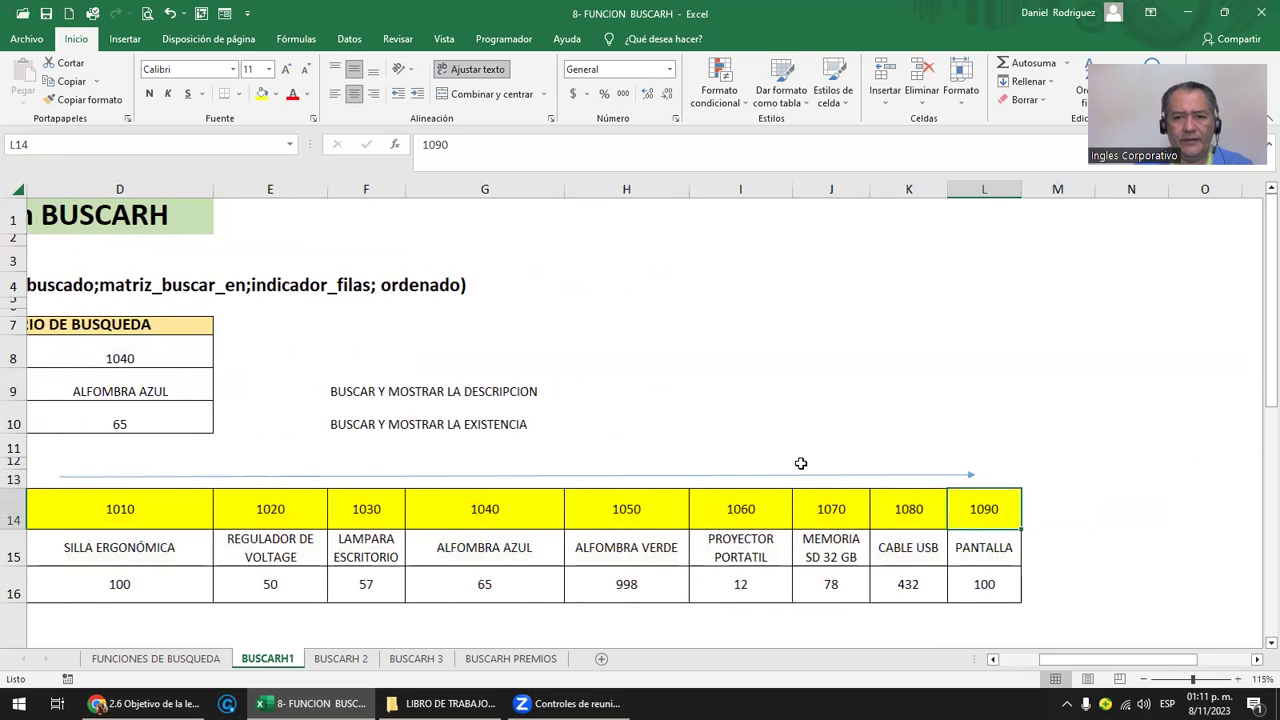
{"action": "key", "text": "Right"}
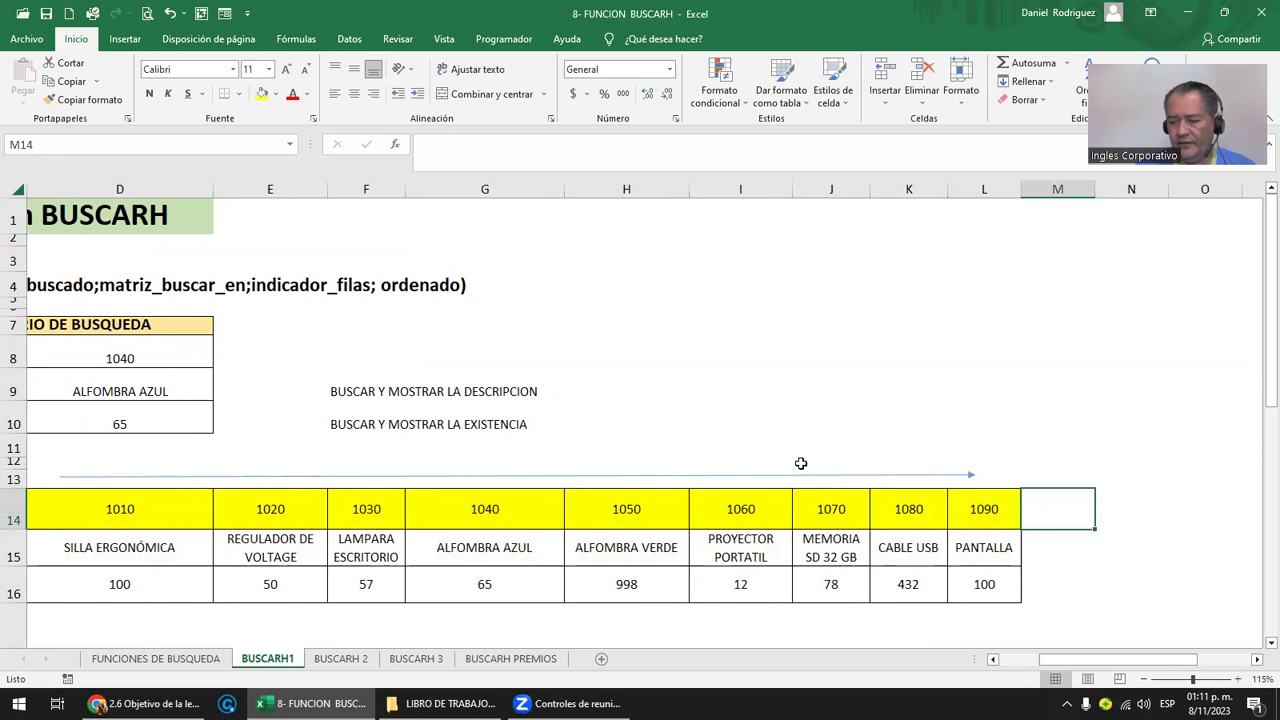
{"action": "type", "text": "1"}
{"action": "key", "text": "BackSpace"}
{"action": "type", "text": "1095"}
{"action": "key", "text": "Return"}
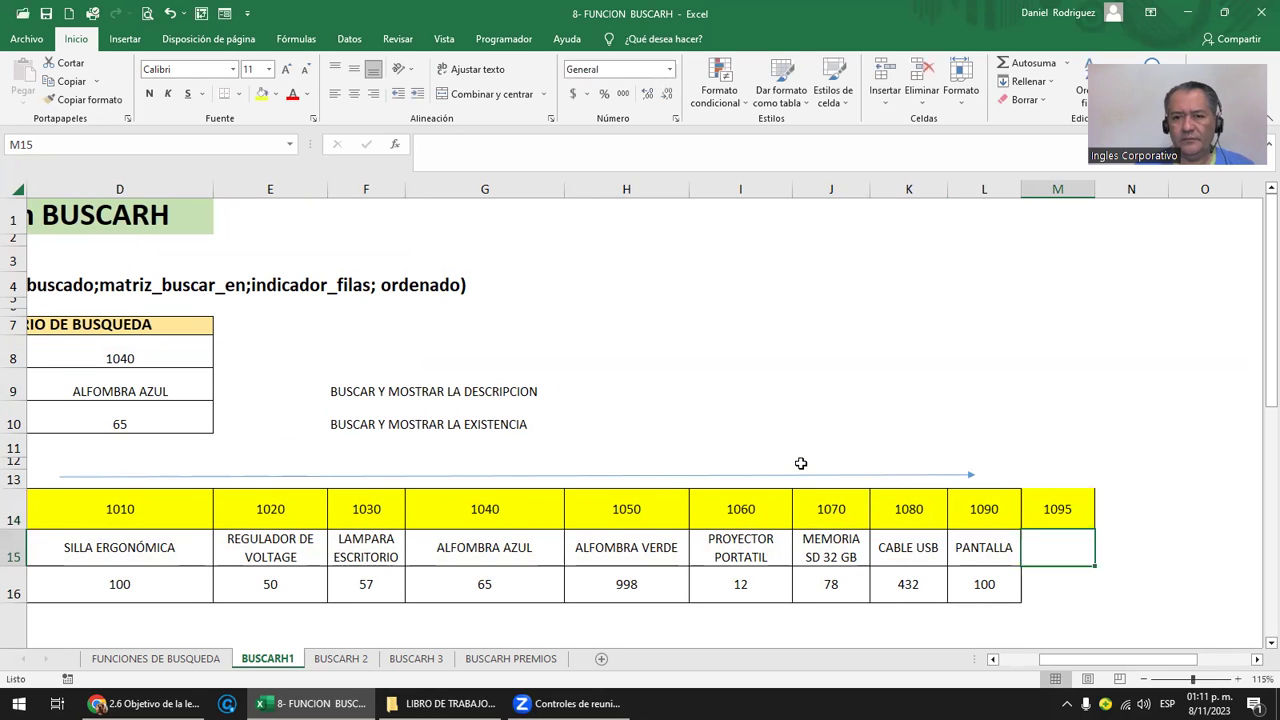
{"action": "type", "text": "MESA"}
{"action": "key", "text": "Return"}
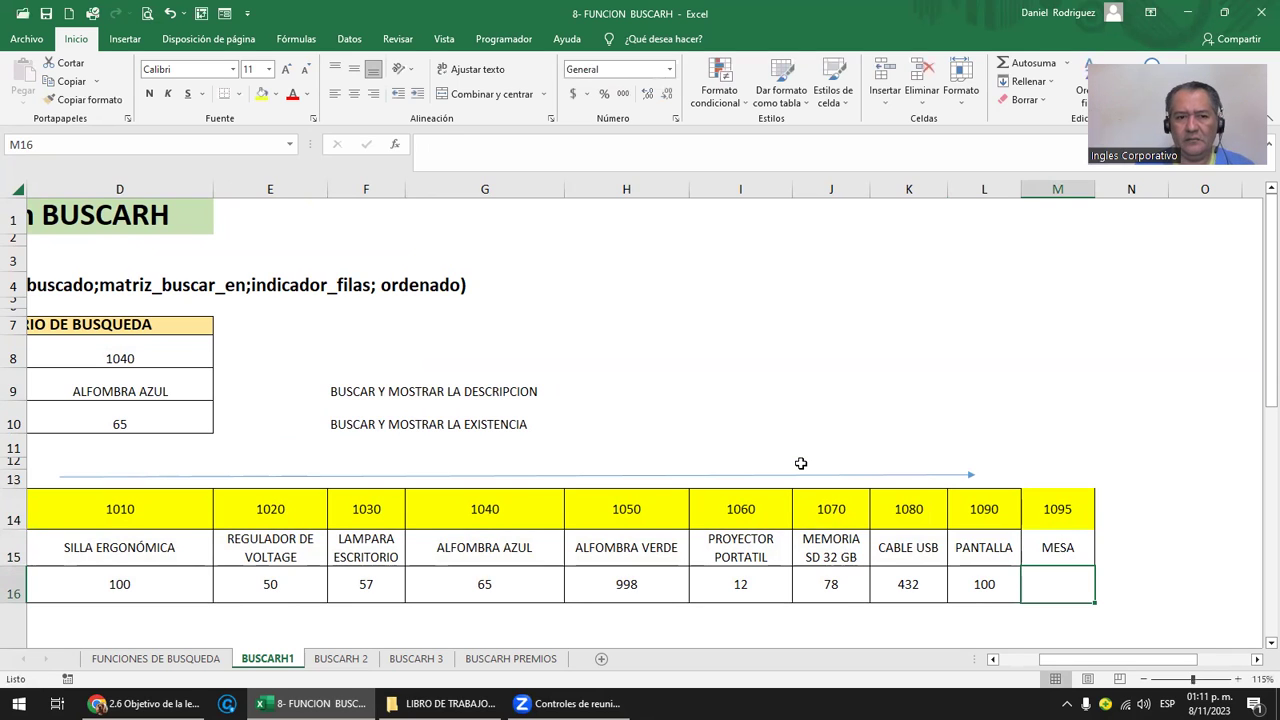
{"action": "type", "text": "50"}
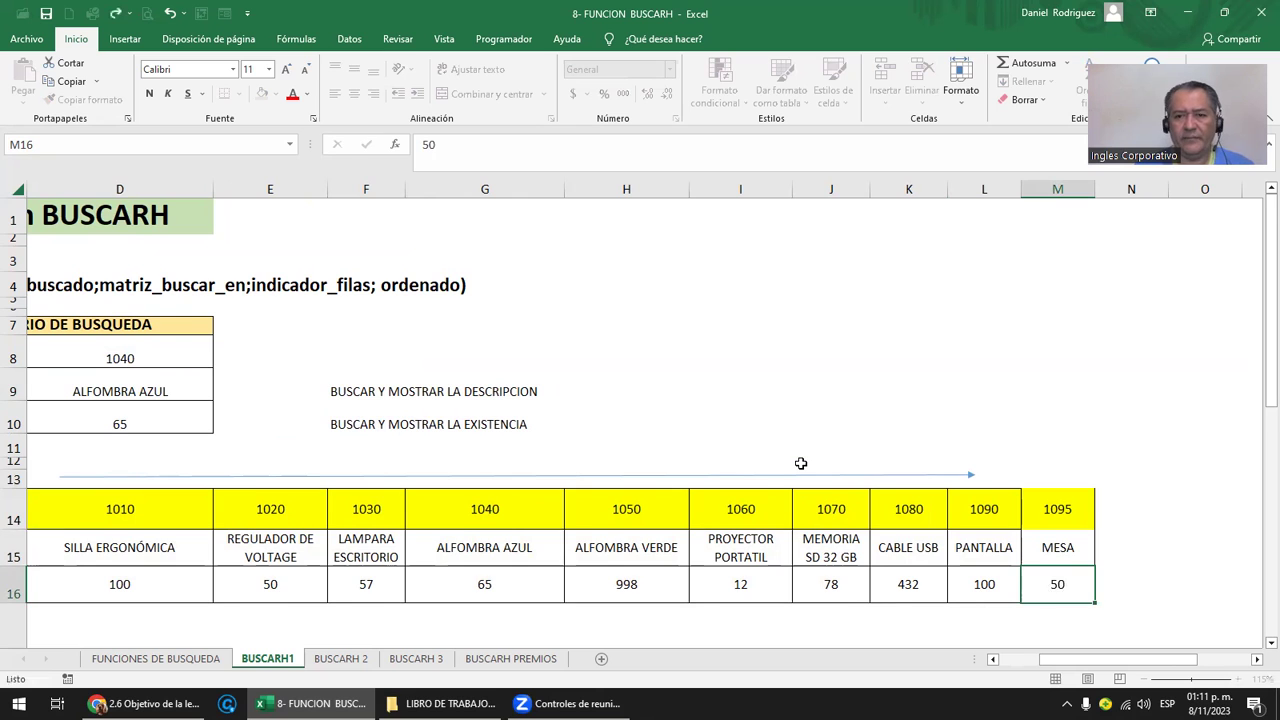
{"action": "key", "text": "Return"}
{"action": "key", "text": "Up"}
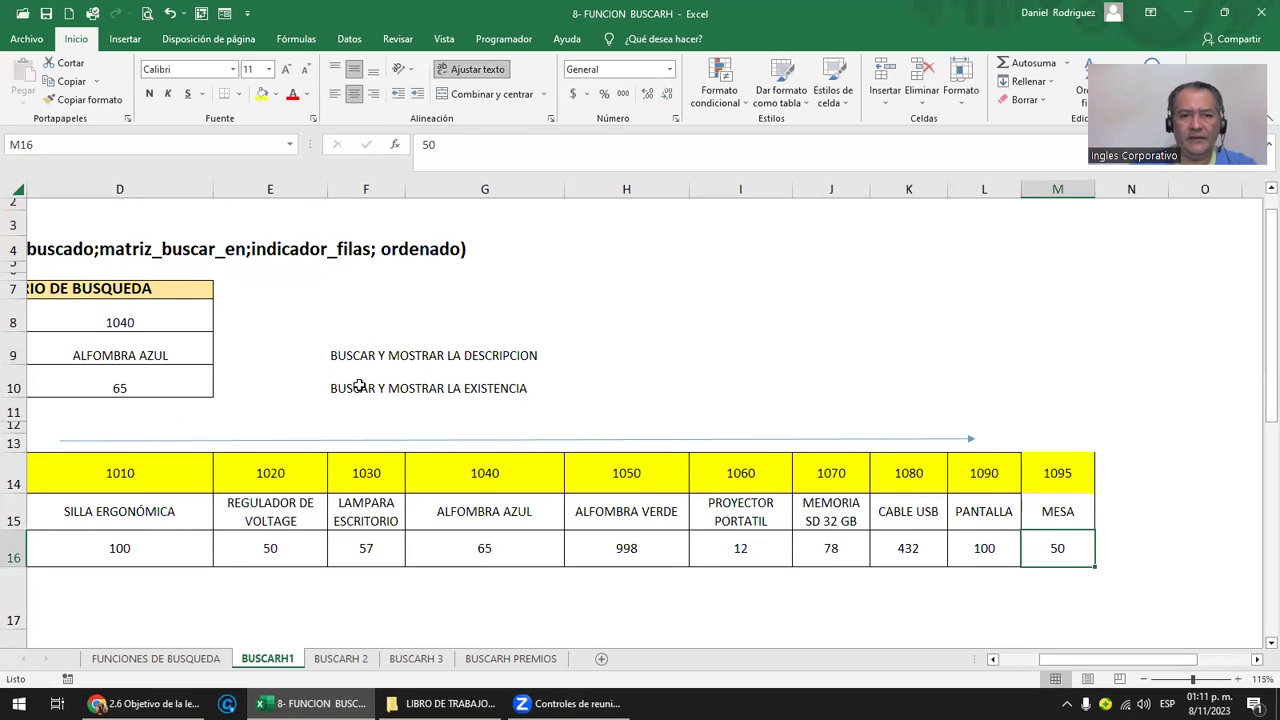
Copy the PANTALLA column's formatting onto the new MESA column with Copiar formato.
{"action": "left_click", "coordinate": [359, 385]}
{"action": "key", "text": "Left"}
{"action": "key", "text": "Left"}
{"action": "key", "text": "Left"}
{"action": "key", "text": "Left"}
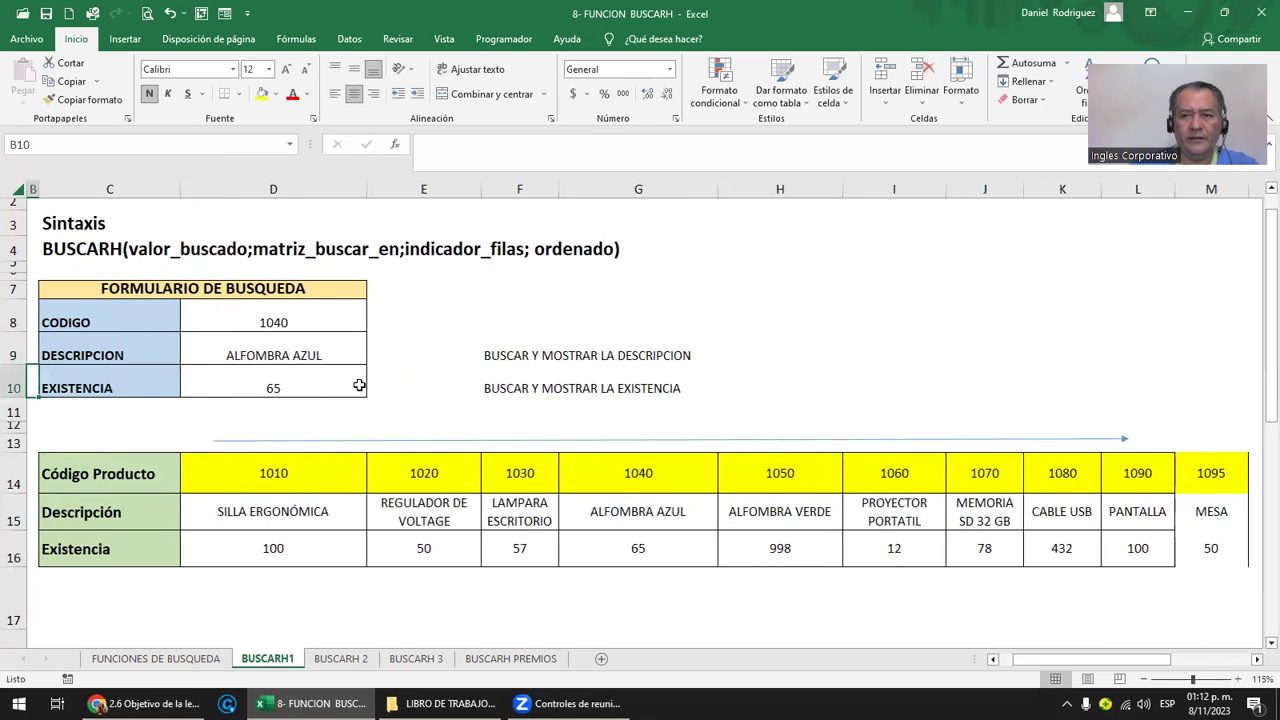
{"action": "left_click", "coordinate": [1195, 473]}
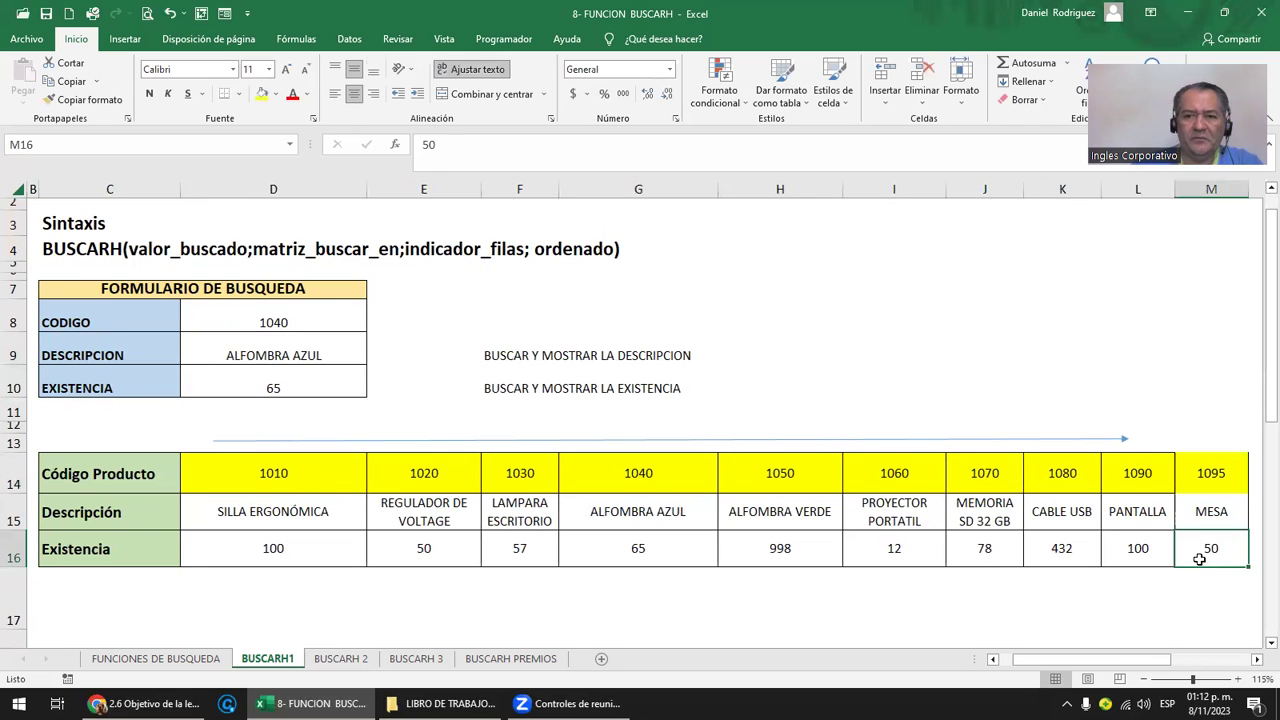
{"action": "left_click_drag", "start_coordinate": [1132, 478], "coordinate": [1137, 548]}
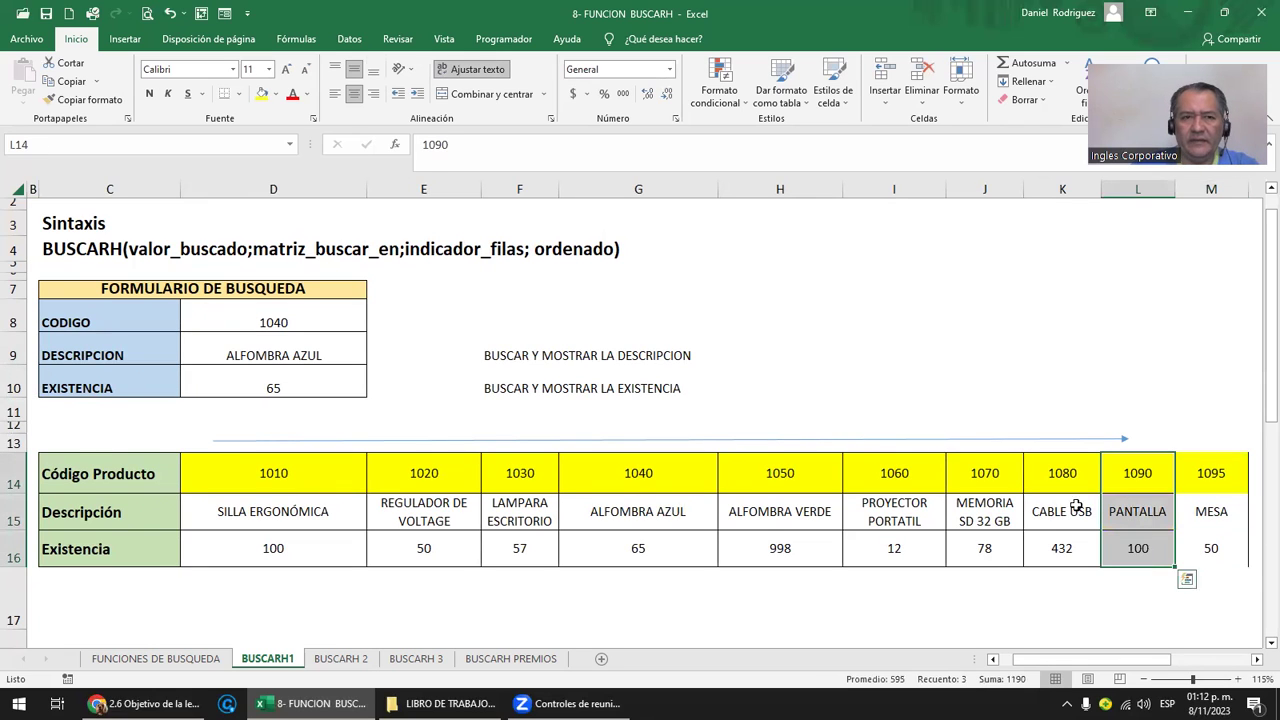
{"action": "left_click", "coordinate": [89, 99]}
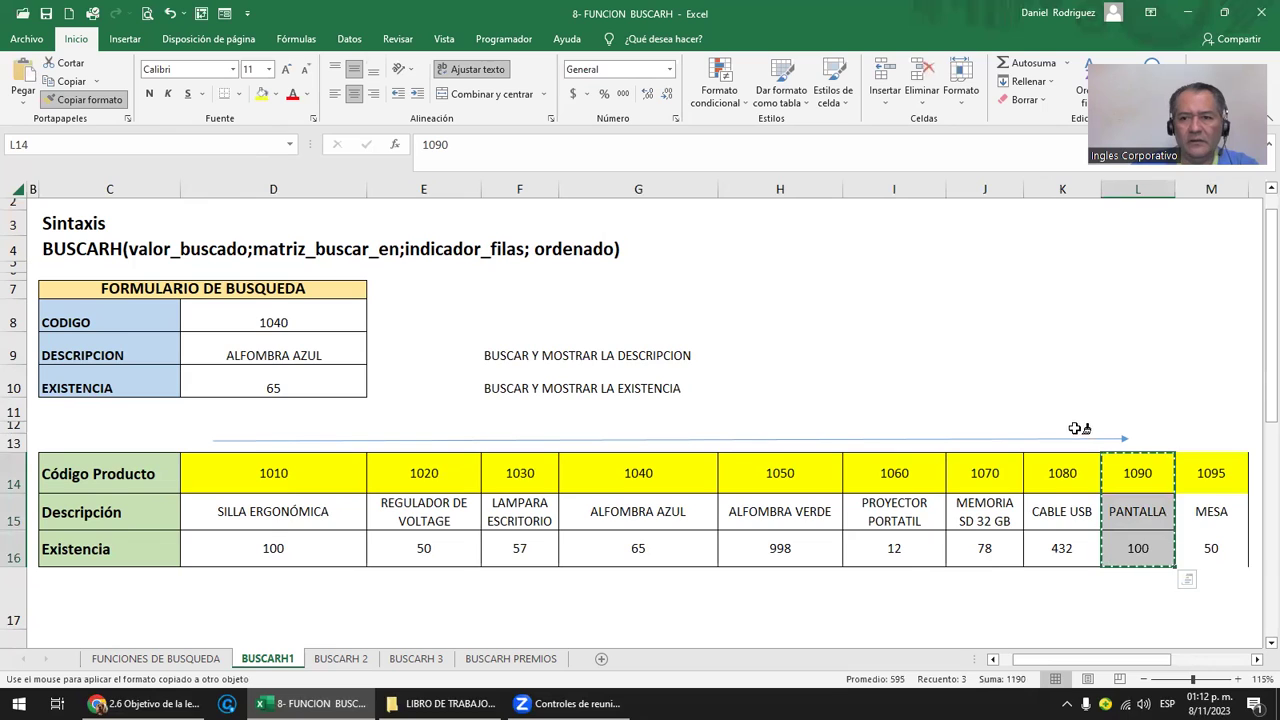
{"action": "left_click", "coordinate": [1203, 476]}
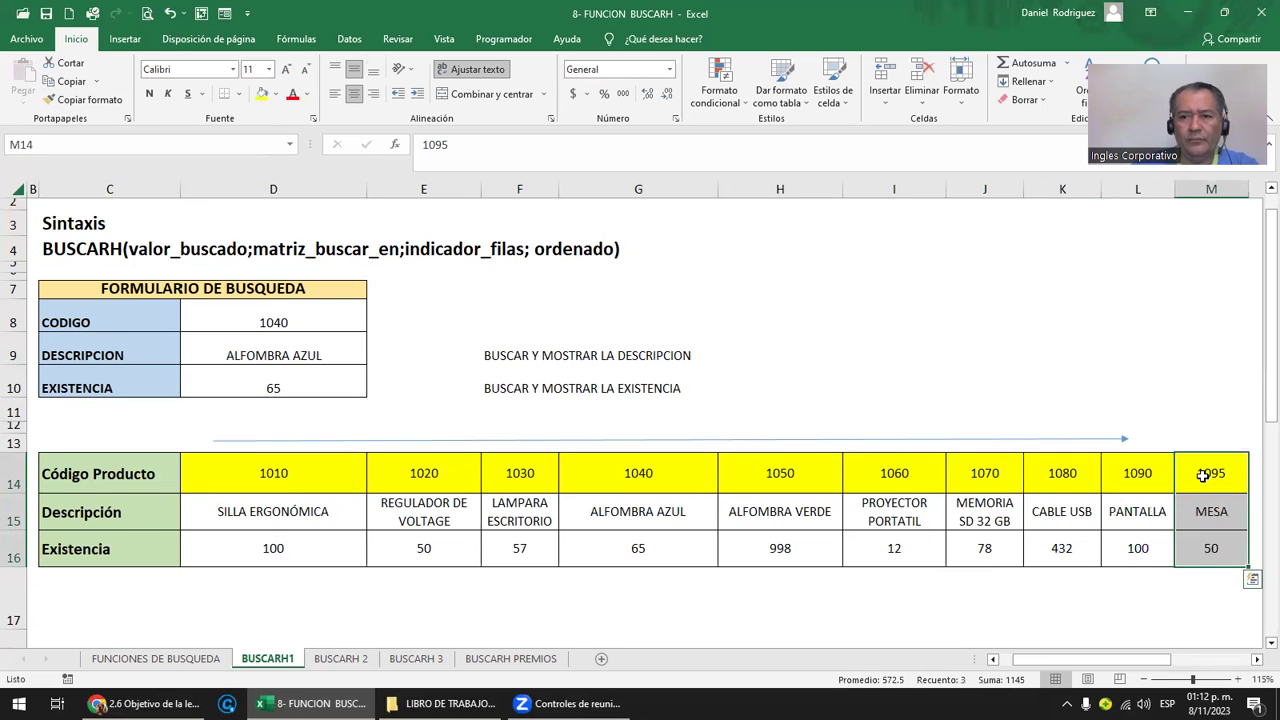
{"action": "left_click", "coordinate": [247, 313]}
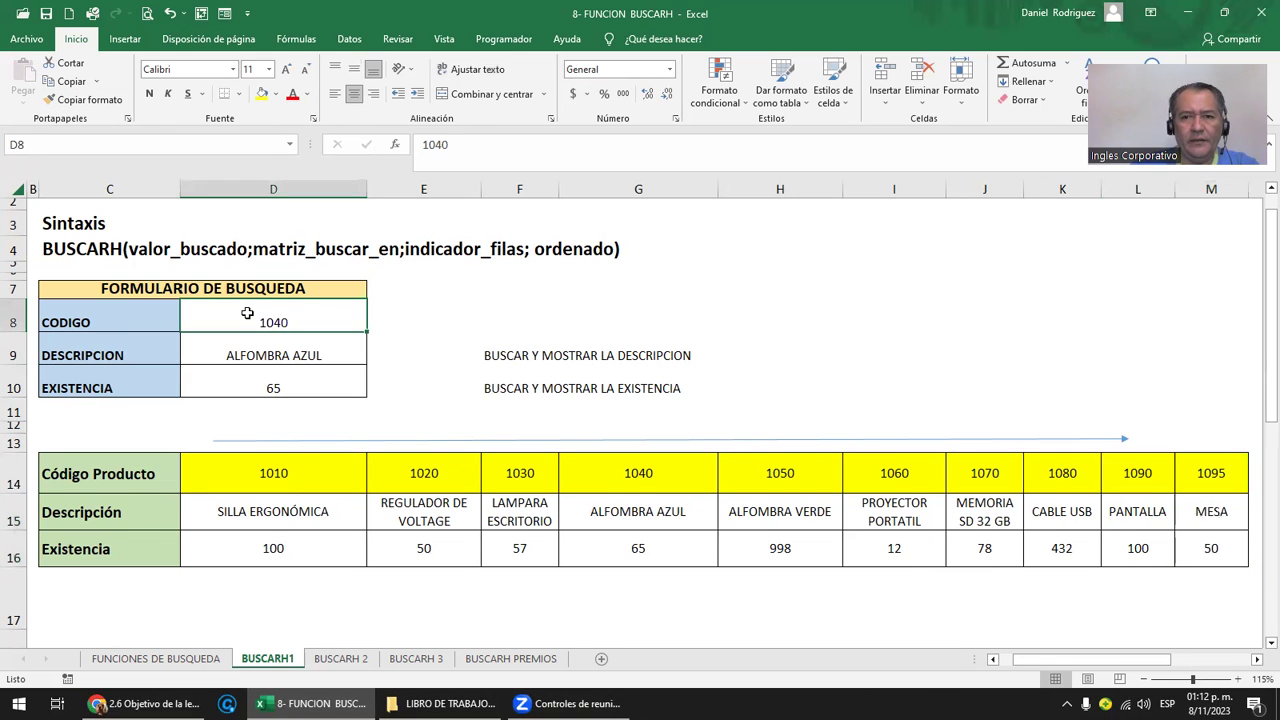
Search code 1095 and widen D9's description lookup range to D14:M16.
{"action": "type", "text": "1095"}
{"action": "key", "text": "Return"}
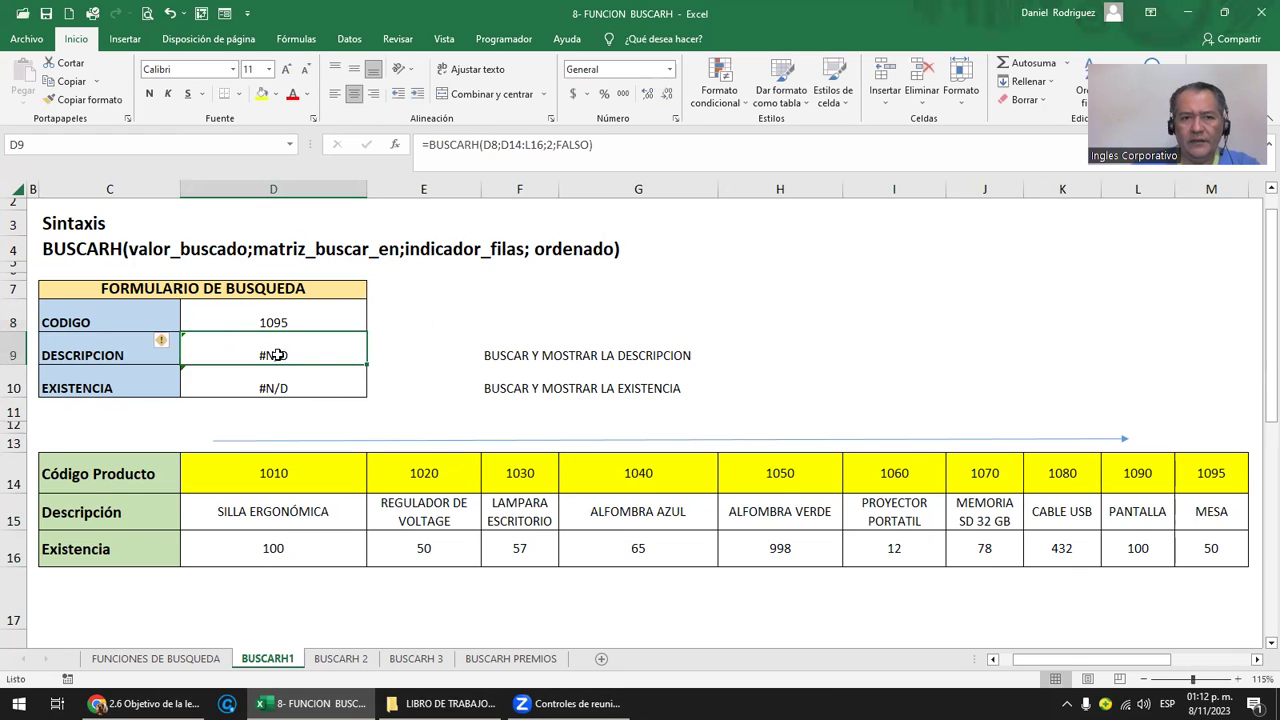
{"action": "double_click", "coordinate": [266, 355]}
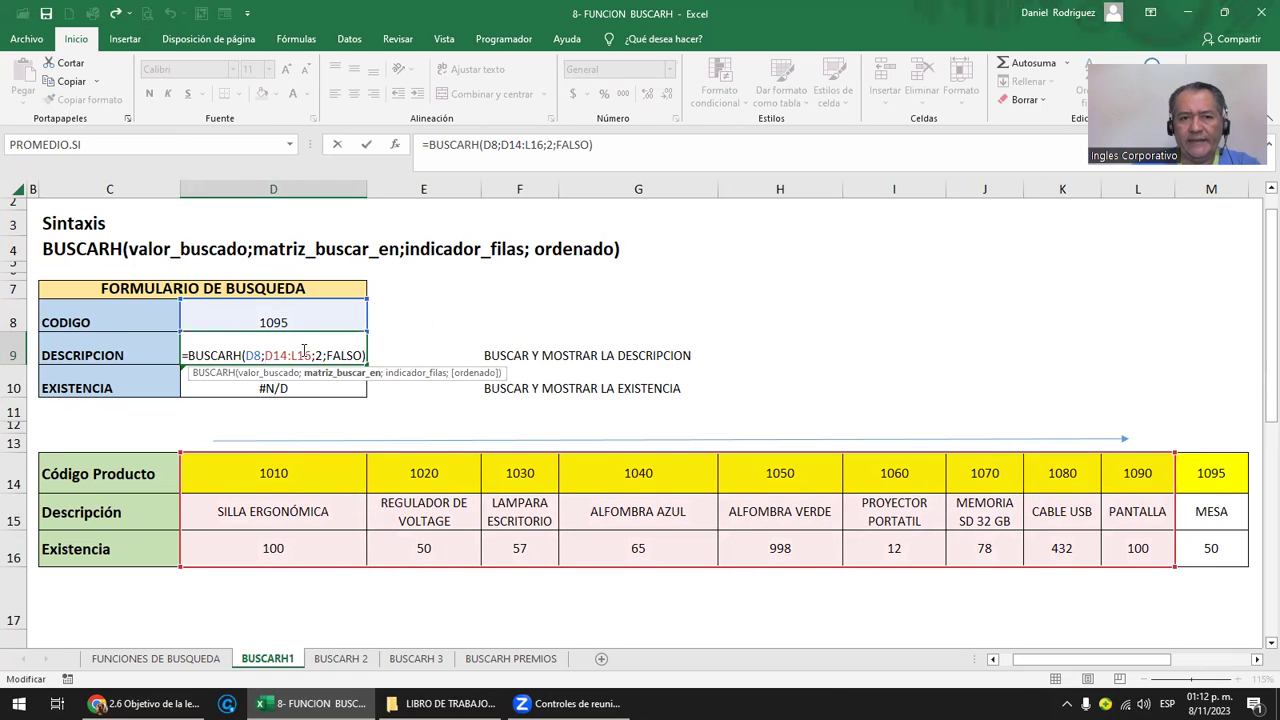
{"action": "left_click", "coordinate": [1131, 188]}
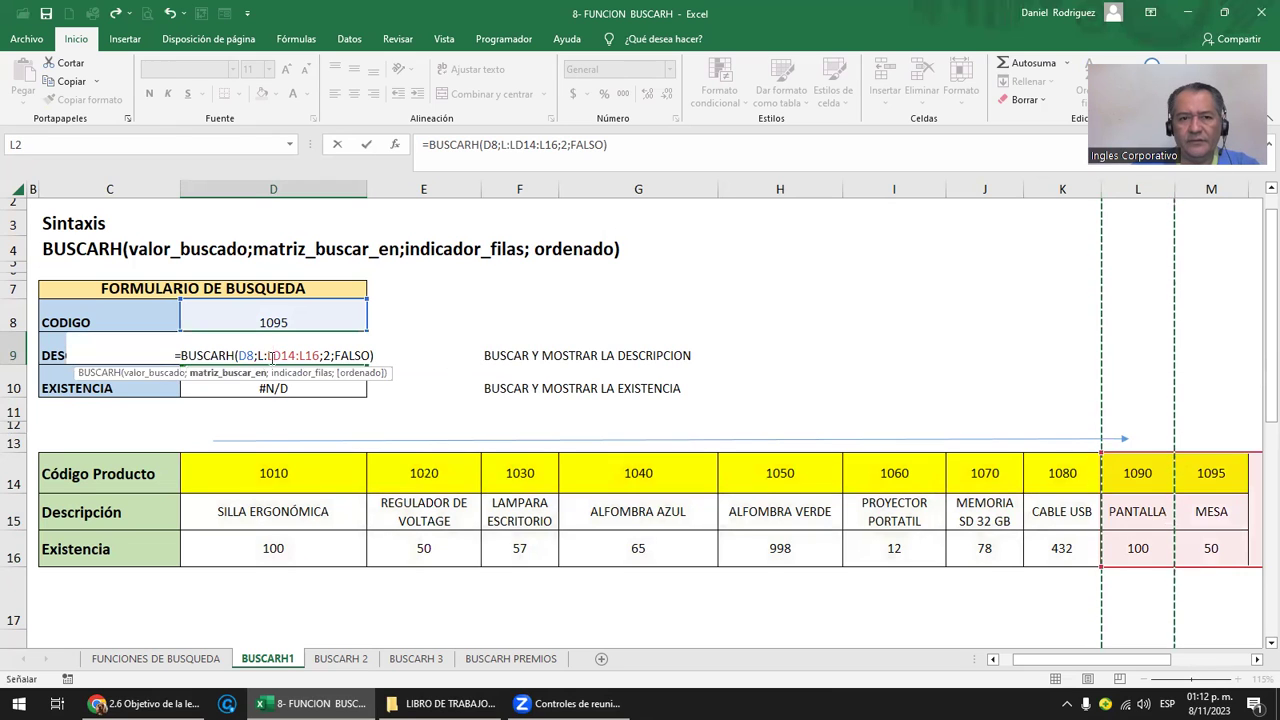
{"action": "key", "text": "Escape"}
{"action": "double_click", "coordinate": [305, 356]}
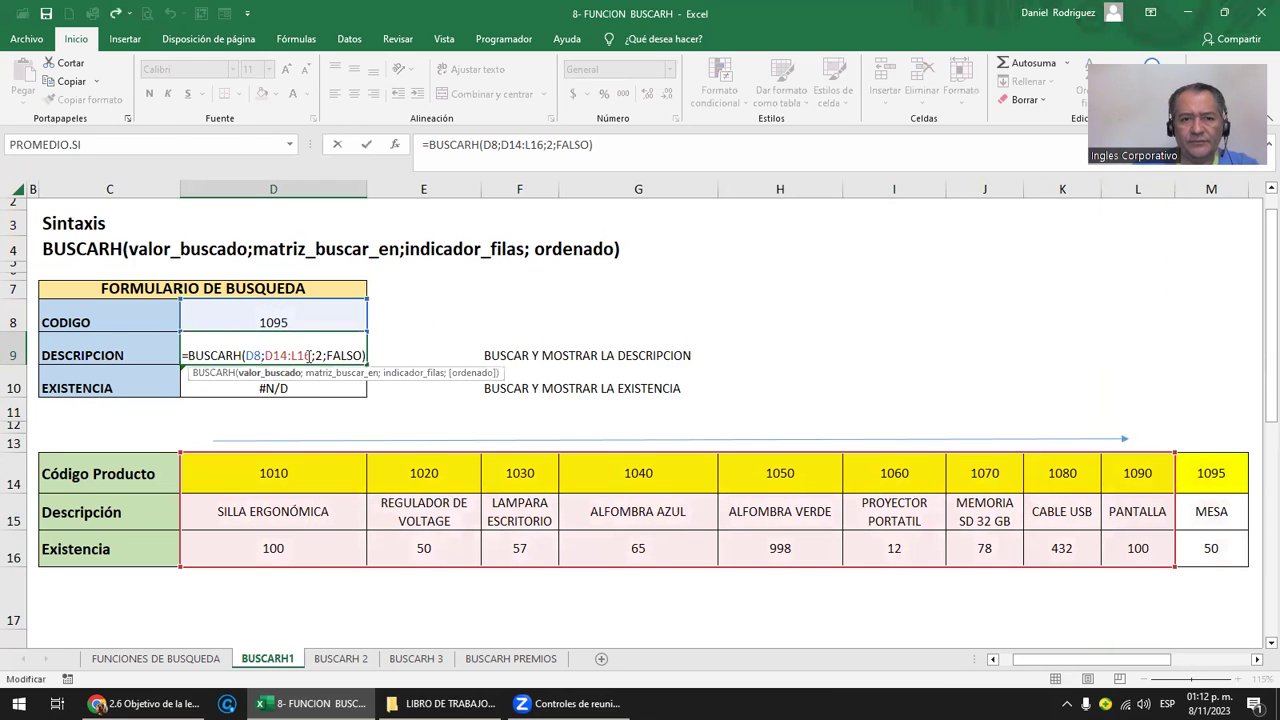
{"action": "left_click", "coordinate": [306, 356]}
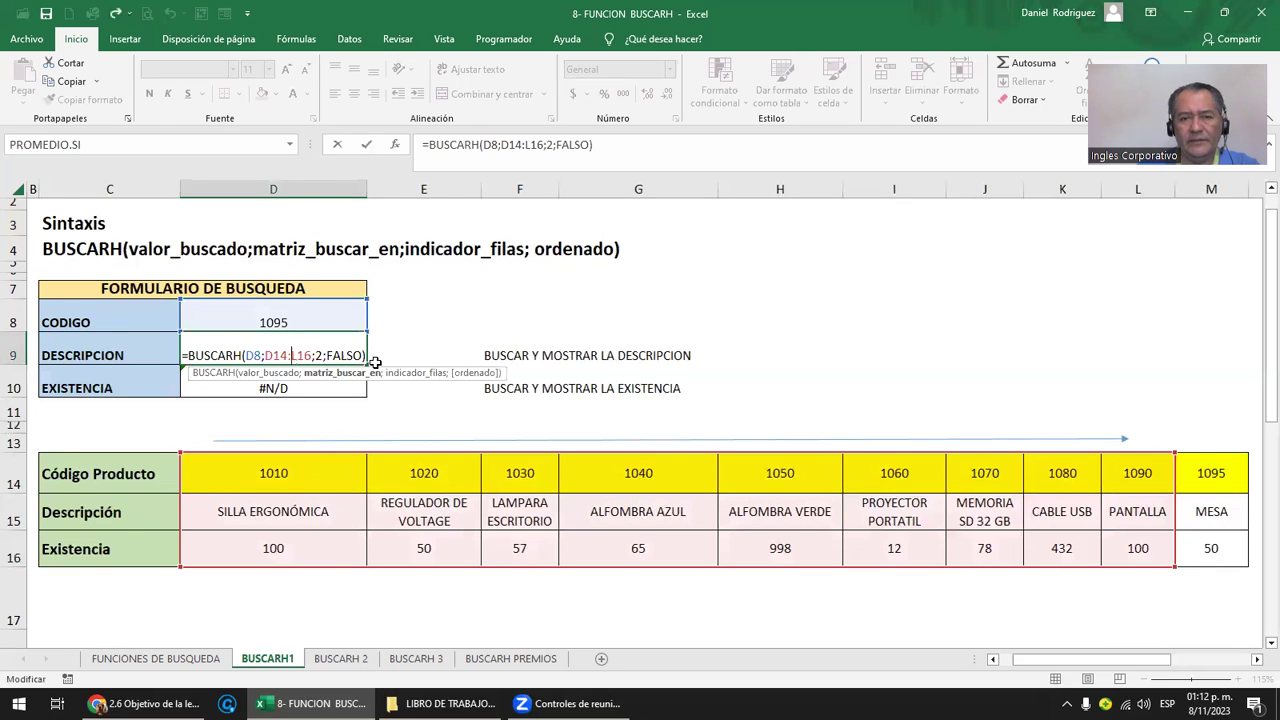
{"action": "type", "text": "M"}
{"action": "key", "text": "Delete"}
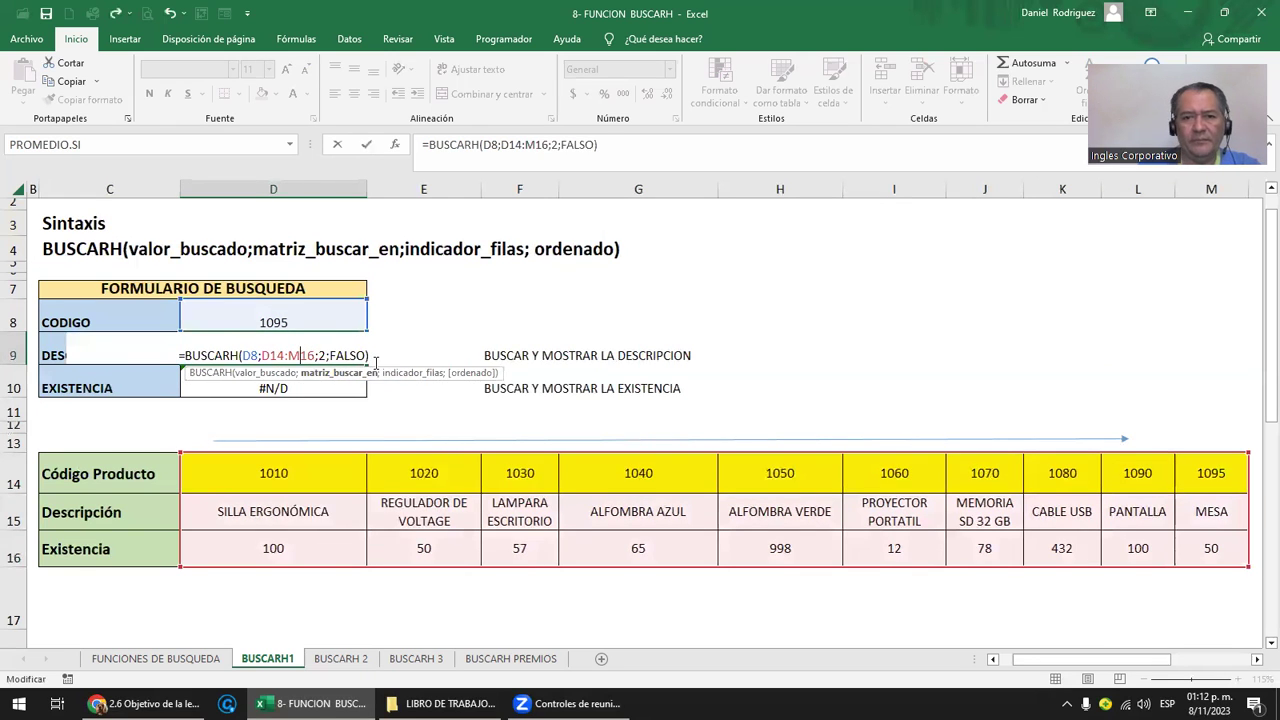
{"action": "key", "text": "Return"}
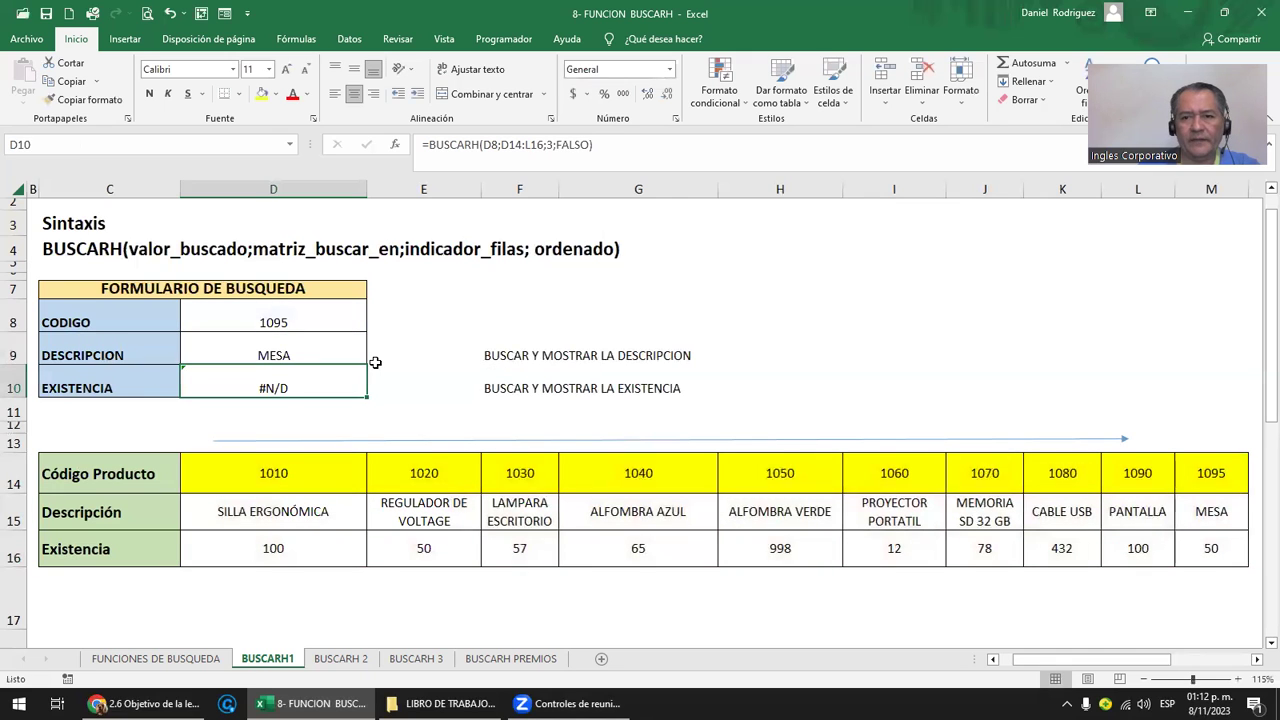
Widen D10's stock lookup range to D14:M16 so it returns 50.
{"action": "key", "text": "Up"}
{"action": "key", "text": "Down"}
{"action": "key", "text": "F2"}
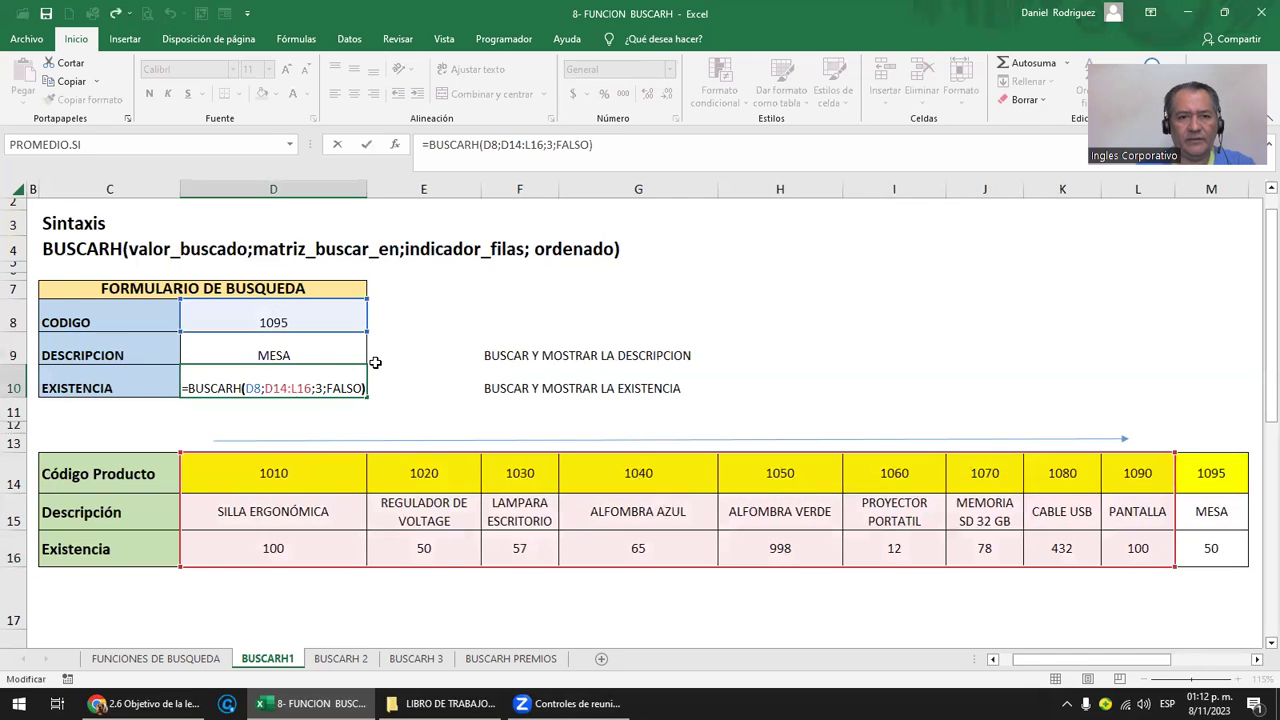
{"action": "key", "text": "Left"}
{"action": "key", "text": "Left"}
{"action": "key", "text": "Left"}
{"action": "key", "text": "Left"}
{"action": "key", "text": "Left"}
{"action": "key", "text": "Left"}
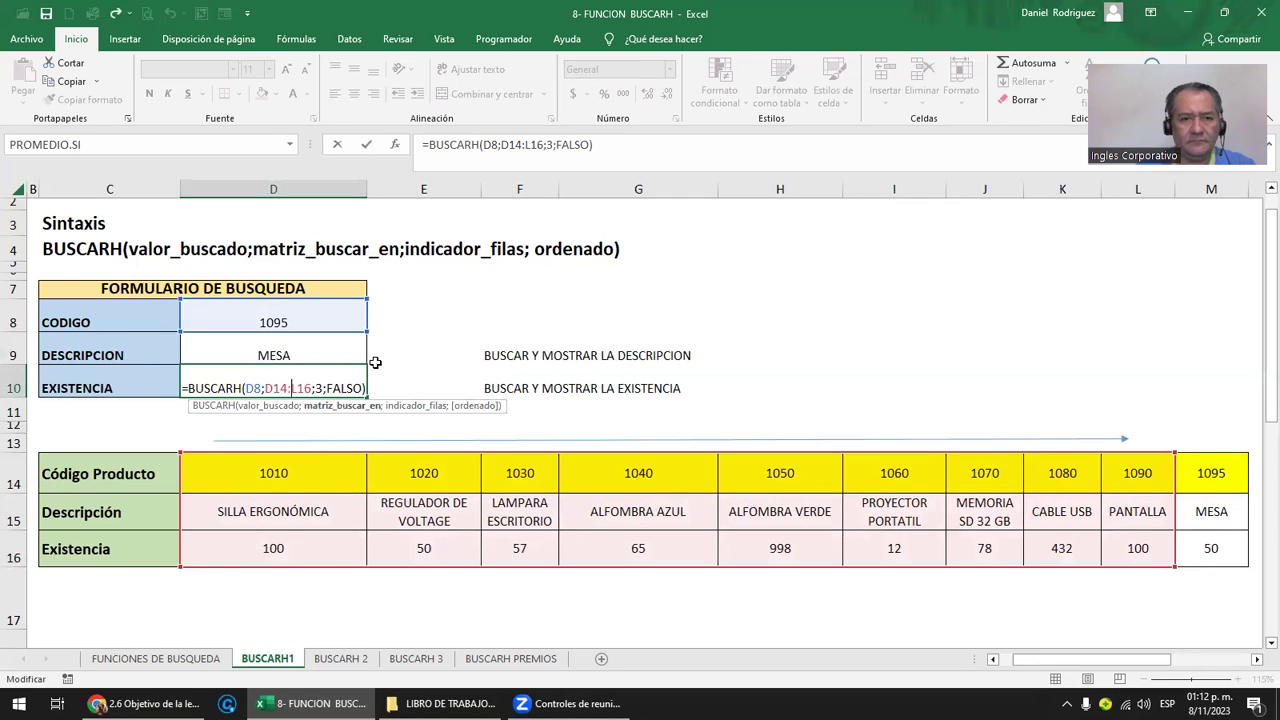
{"action": "key", "text": "BackSpace"}
{"action": "key", "text": "BackSpace"}
{"action": "key", "text": "BackSpace"}
{"action": "type", "text": "M16"}
{"action": "key", "text": "Return"}
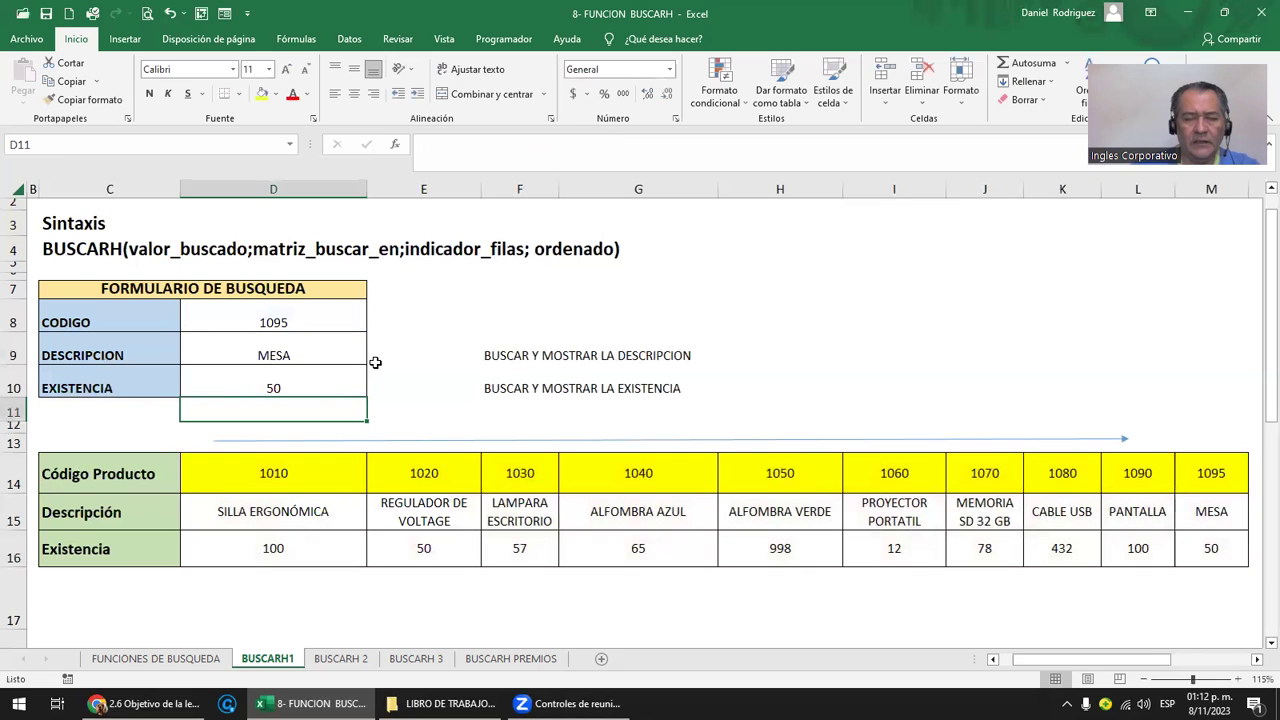
Select the product table D14:M16 and name it DATAH in the Name Box.
{"action": "left_click", "coordinate": [90, 578]}
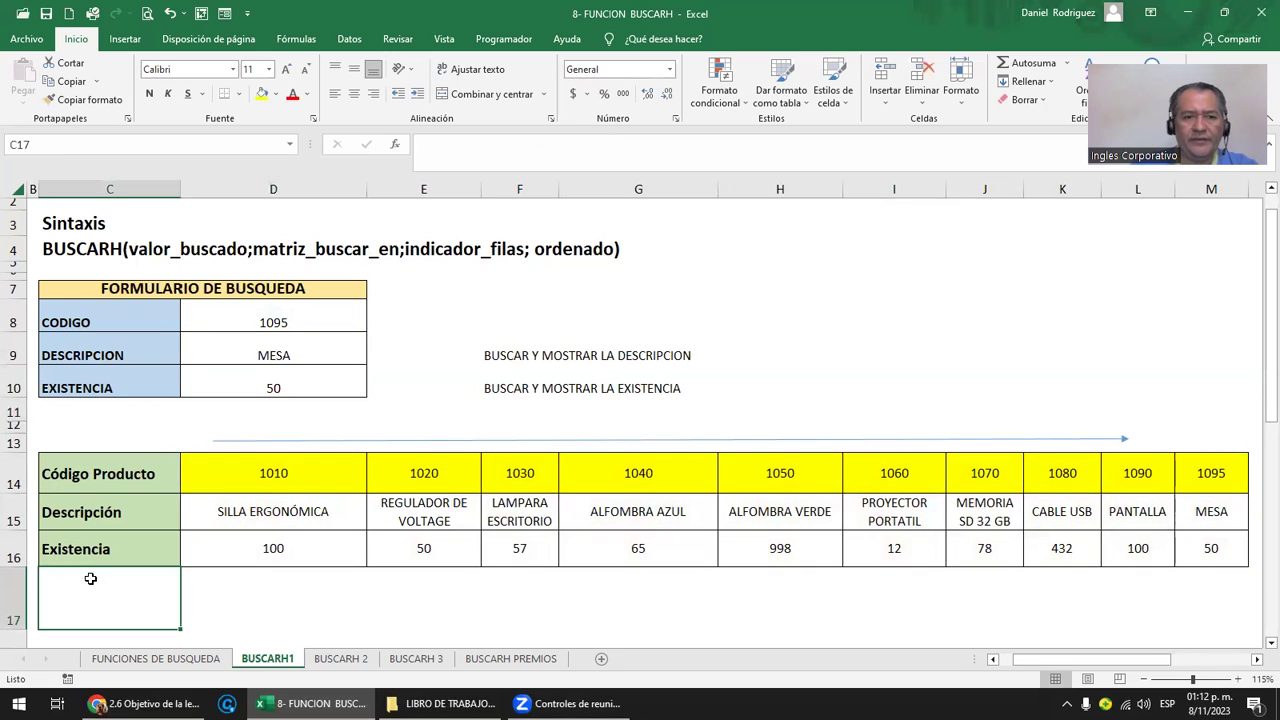
{"action": "left_click", "coordinate": [101, 414]}
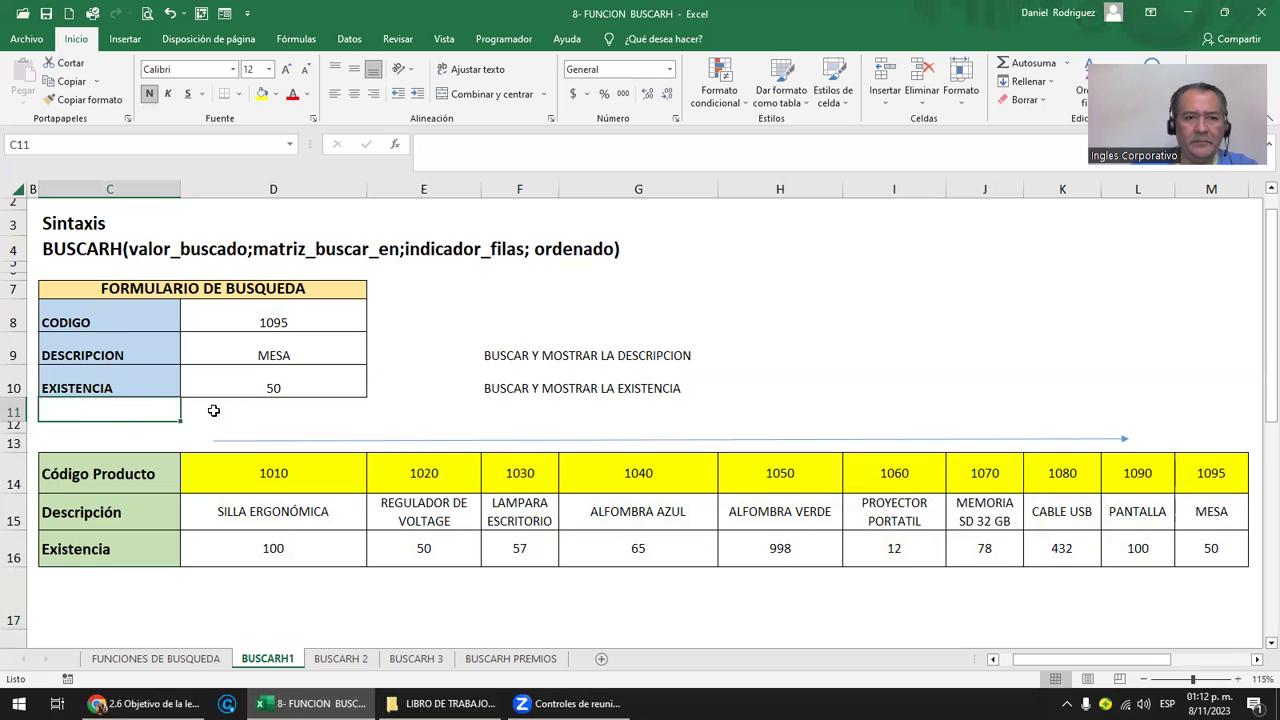
{"action": "left_click", "coordinate": [310, 409]}
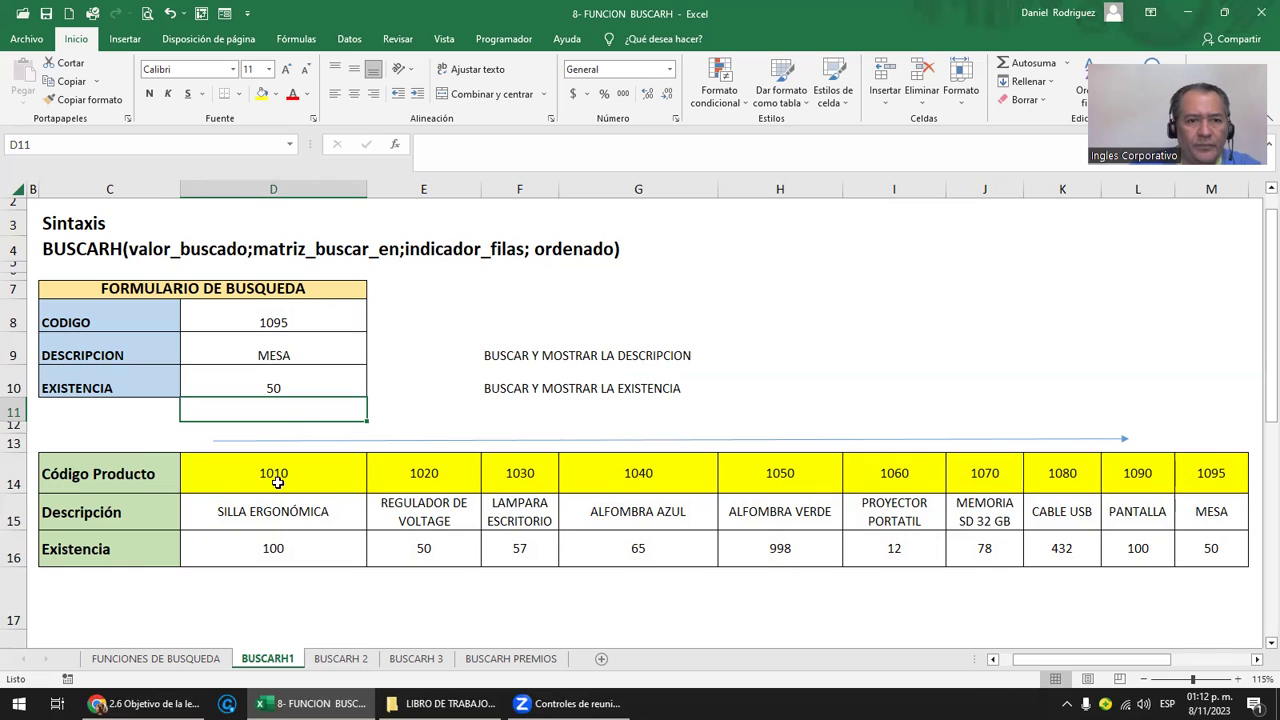
{"action": "left_click_drag", "start_coordinate": [249, 485], "coordinate": [1195, 550]}
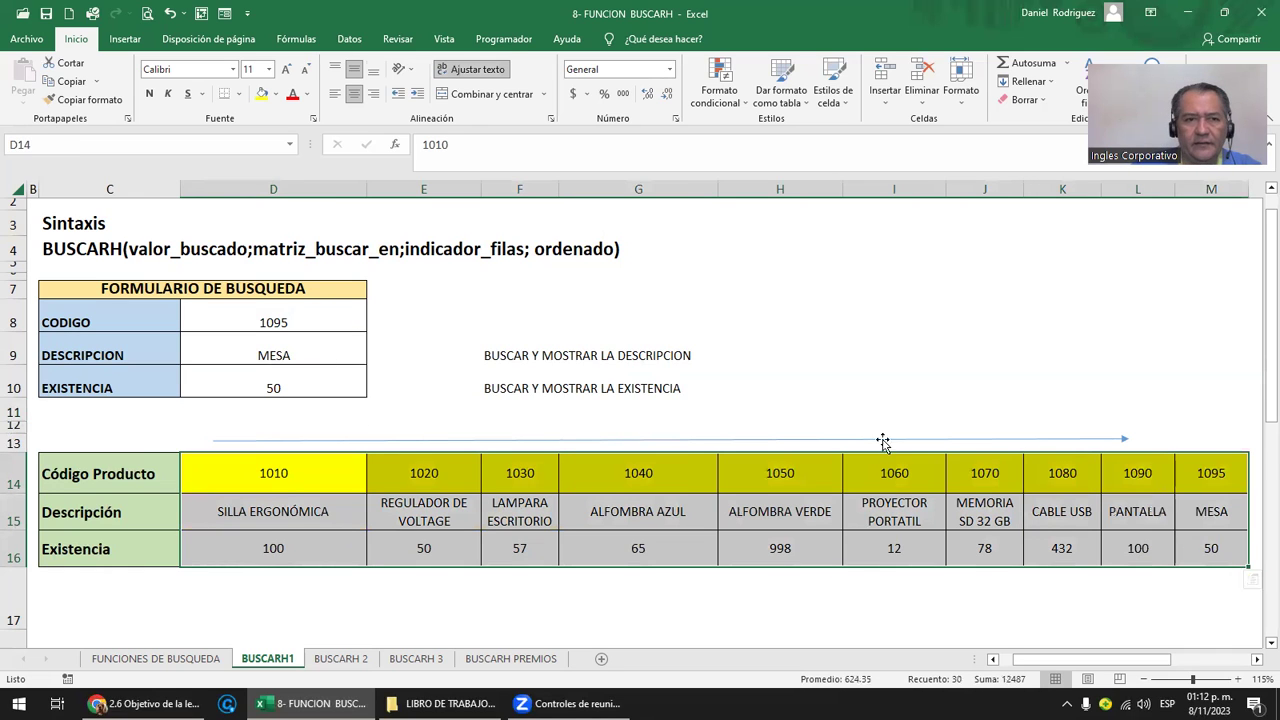
{"action": "left_click", "coordinate": [61, 147]}
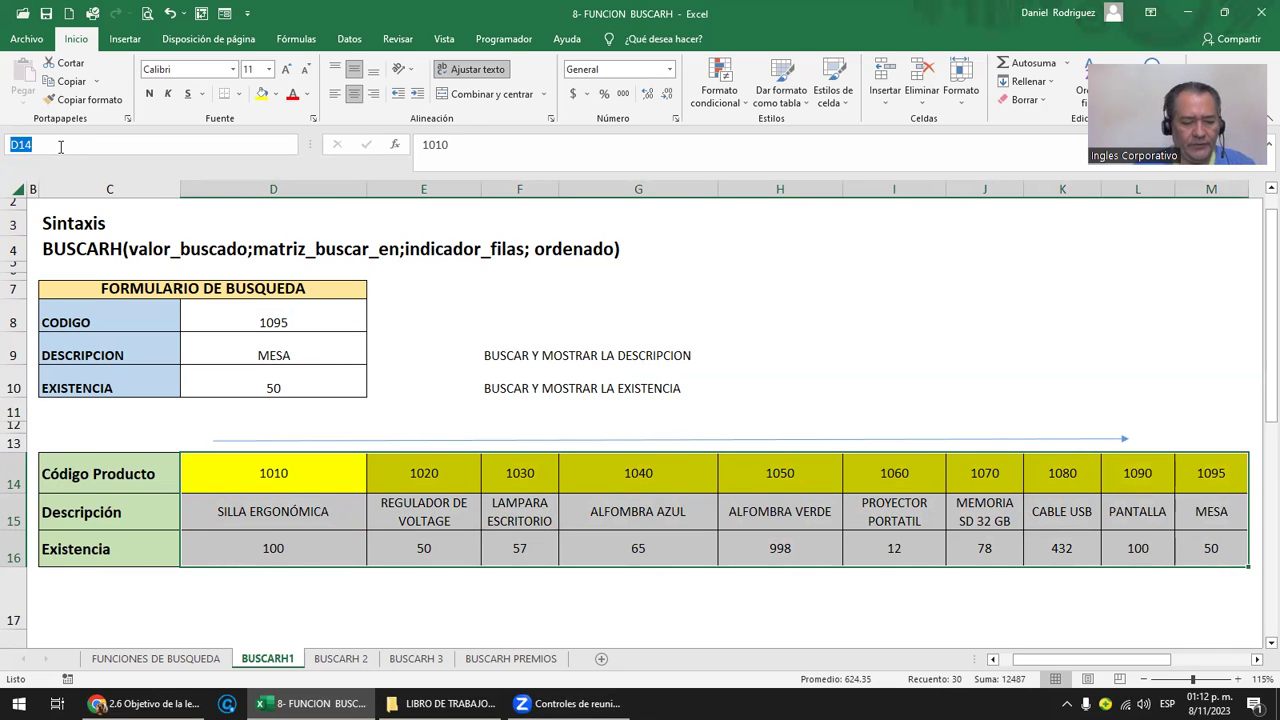
{"action": "type", "text": "DATAH"}
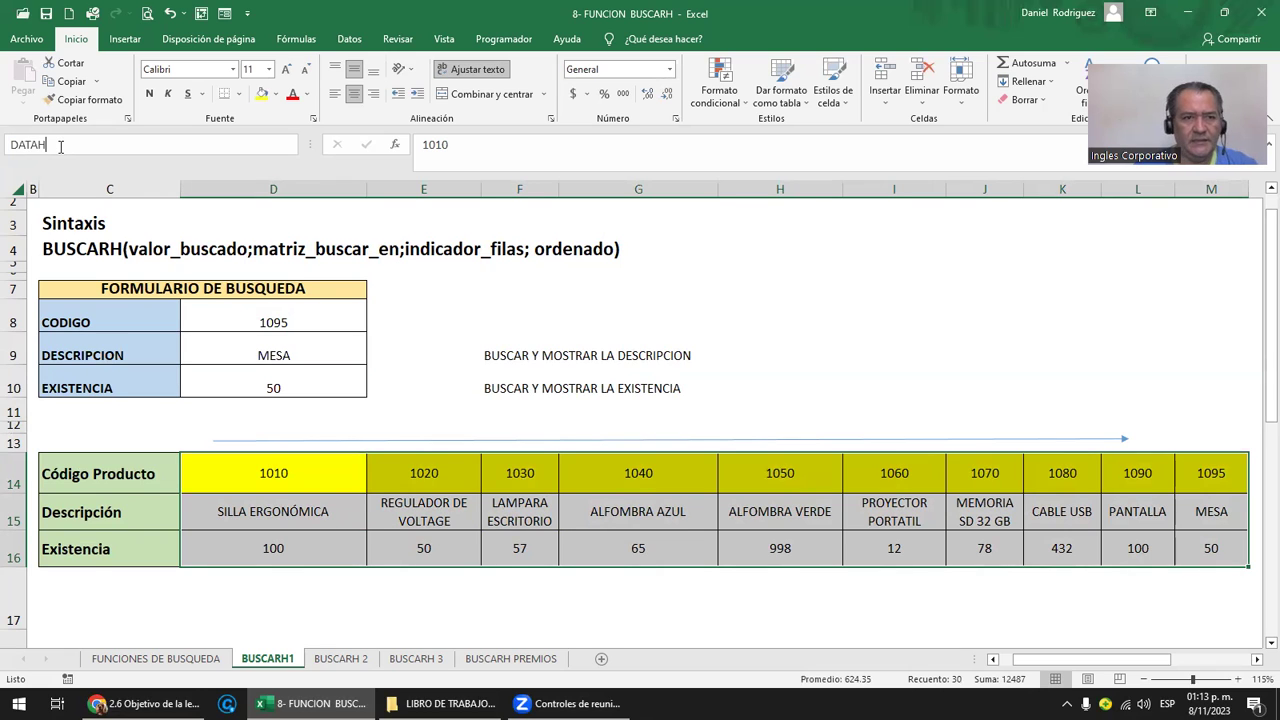
{"action": "key", "text": "Return"}
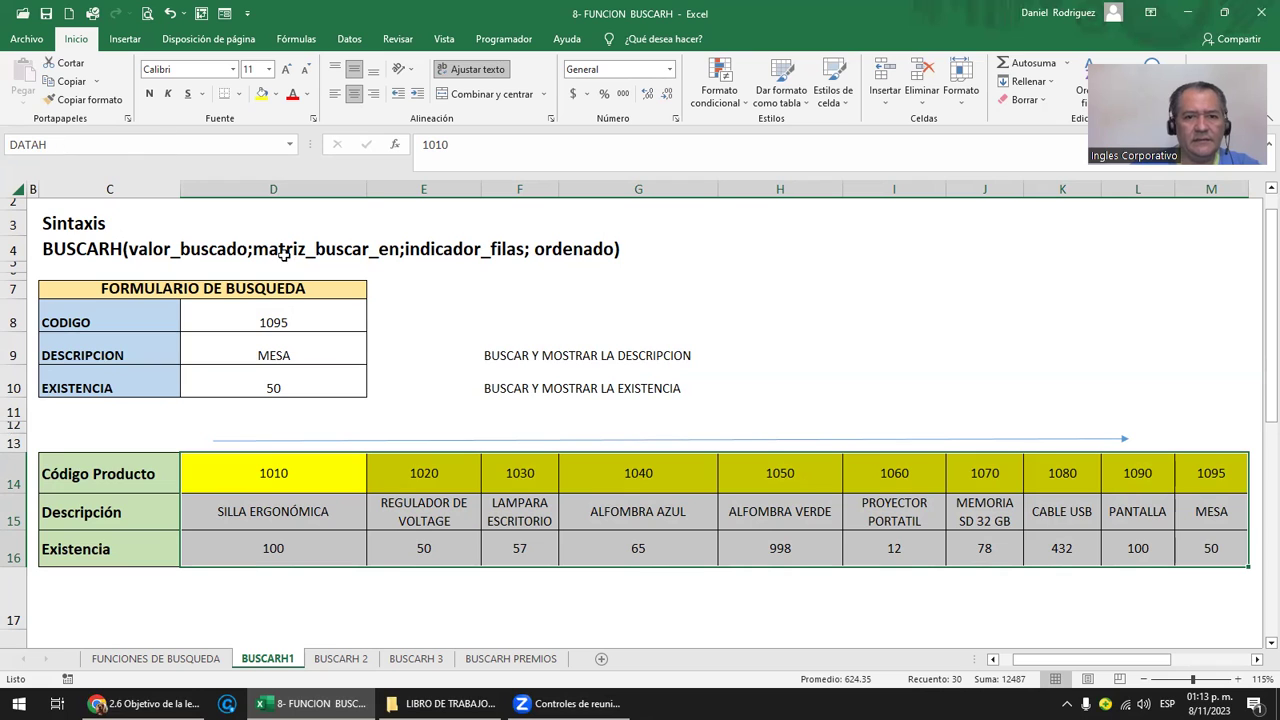
{"action": "key", "text": "Return"}
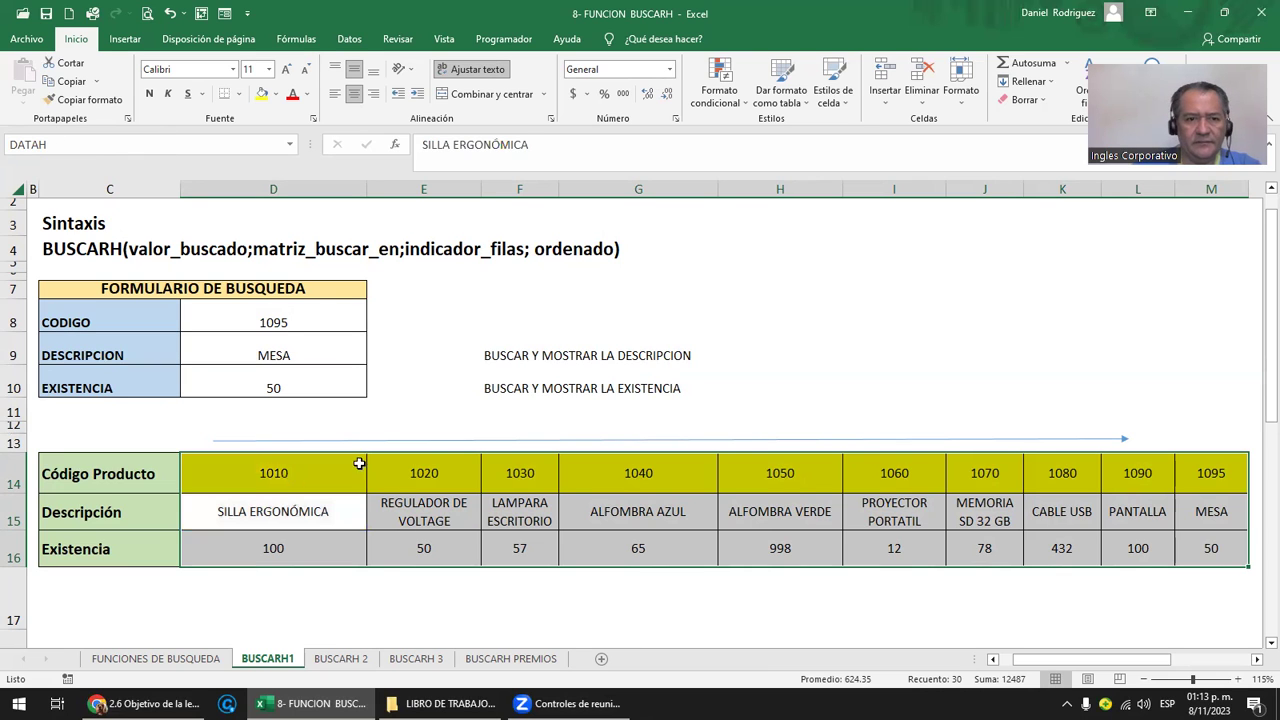
Pick DATAH from the Name Box list to confirm it selects the whole table.
{"action": "left_click_drag", "start_coordinate": [433, 408], "coordinate": [439, 396]}
{"action": "left_click", "coordinate": [288, 145]}
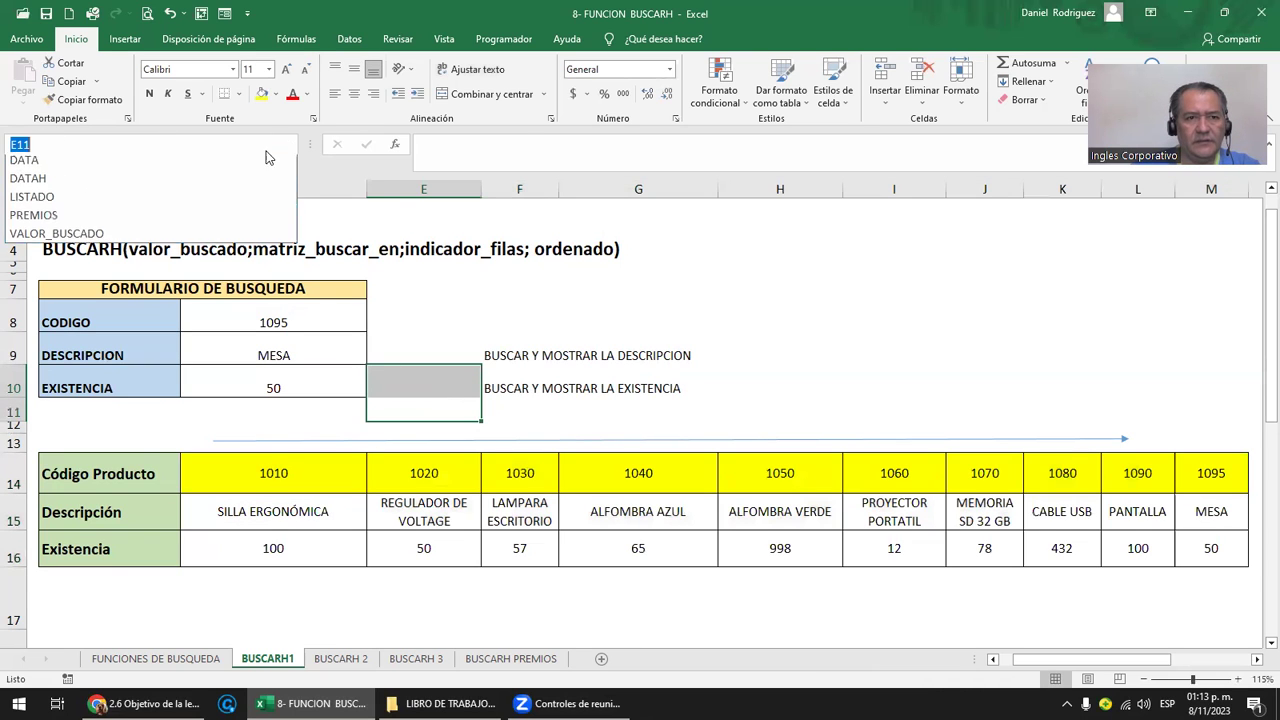
{"action": "left_click", "coordinate": [163, 186]}
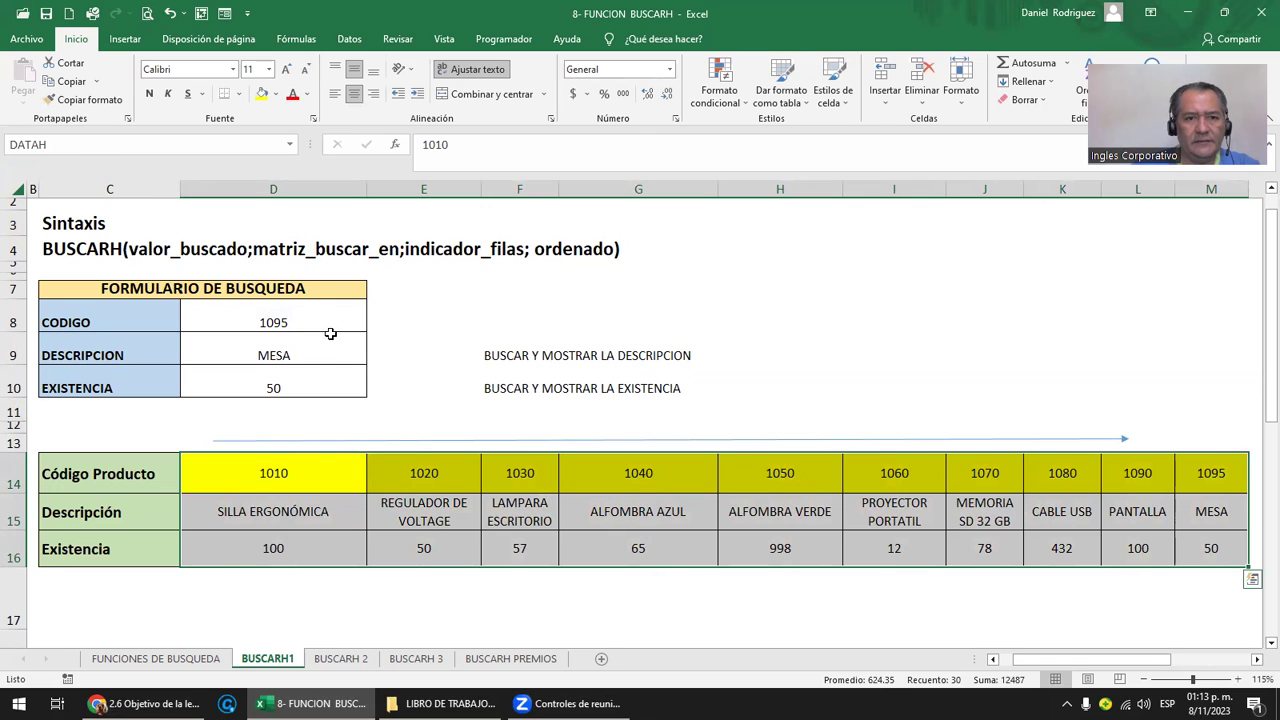
{"action": "left_click", "coordinate": [328, 328]}
{"action": "left_click", "coordinate": [290, 357]}
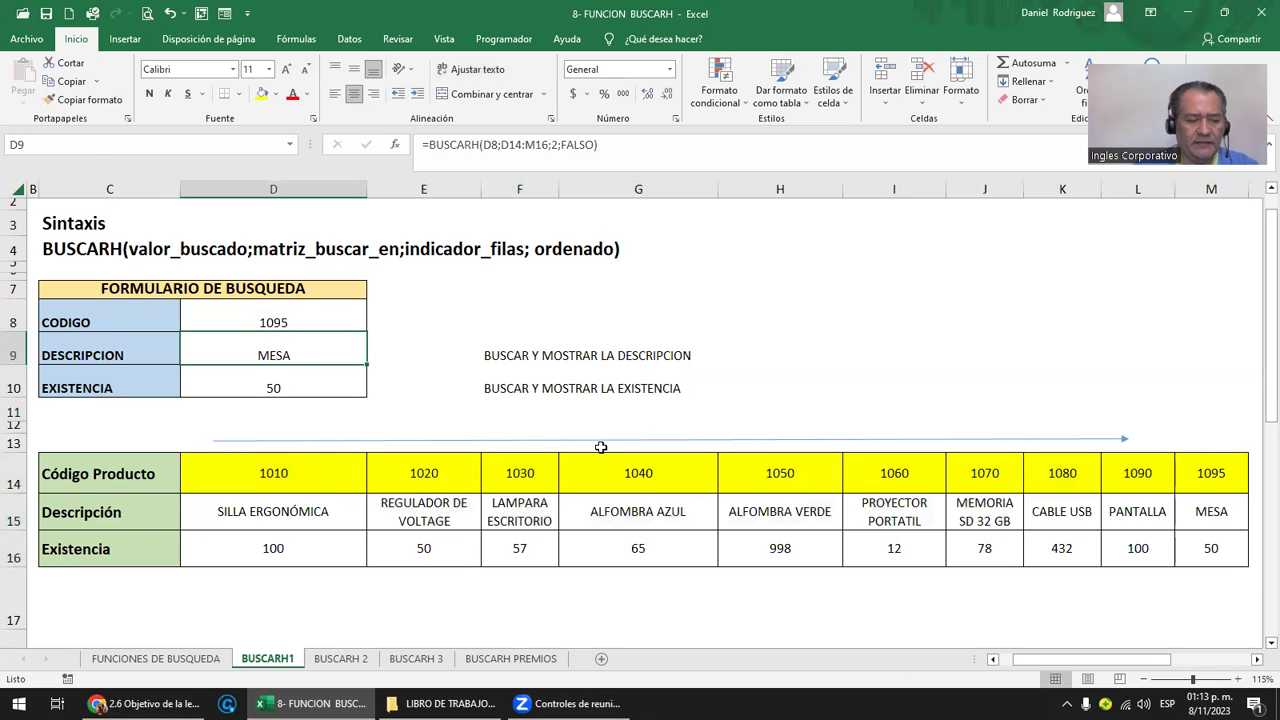
Rewrite D9's description lookup as =BUSCARH(D8;DATAH;2;FALSO).
{"action": "type", "text": "="}
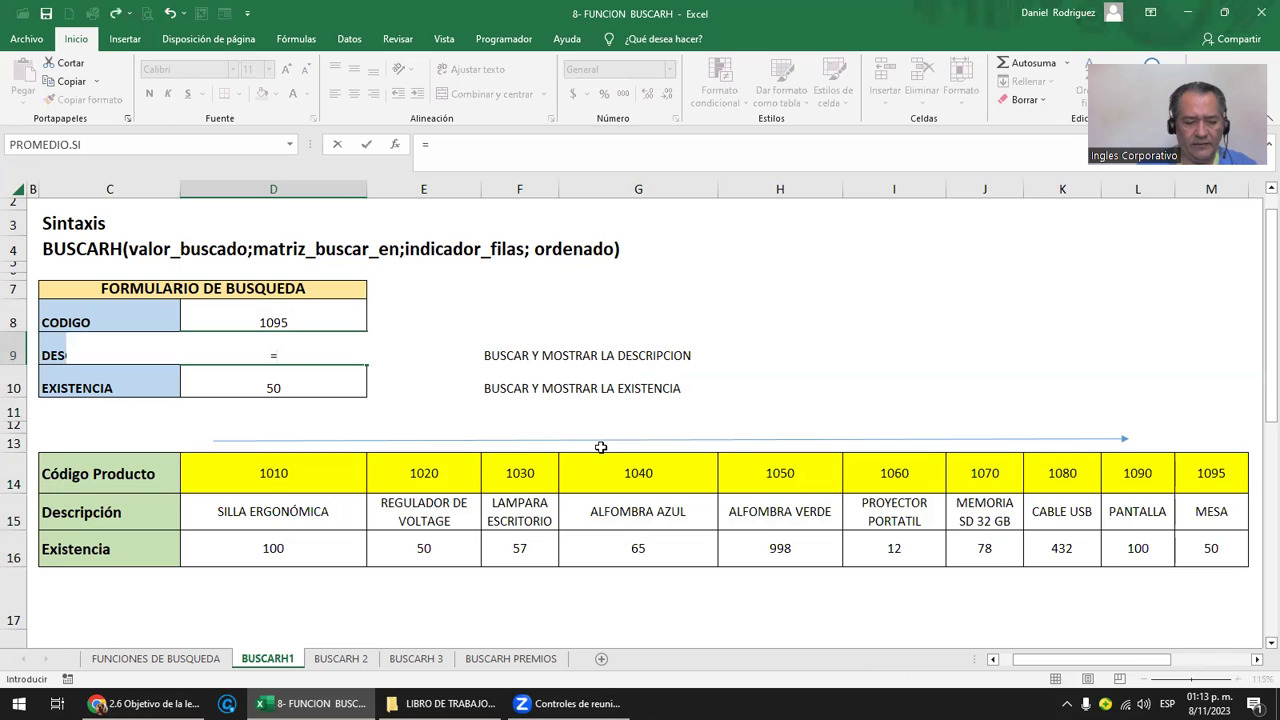
{"action": "type", "text": "BUS"}
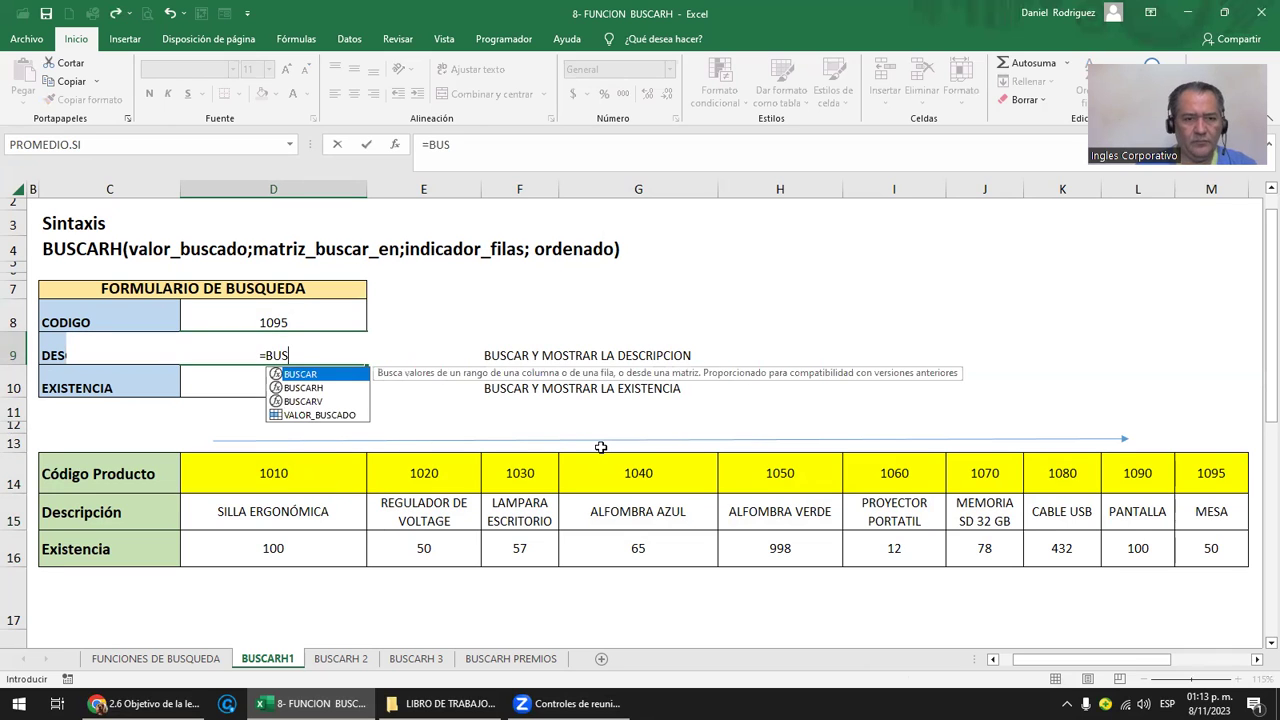
{"action": "key", "text": "Down"}
{"action": "key", "text": "Tab"}
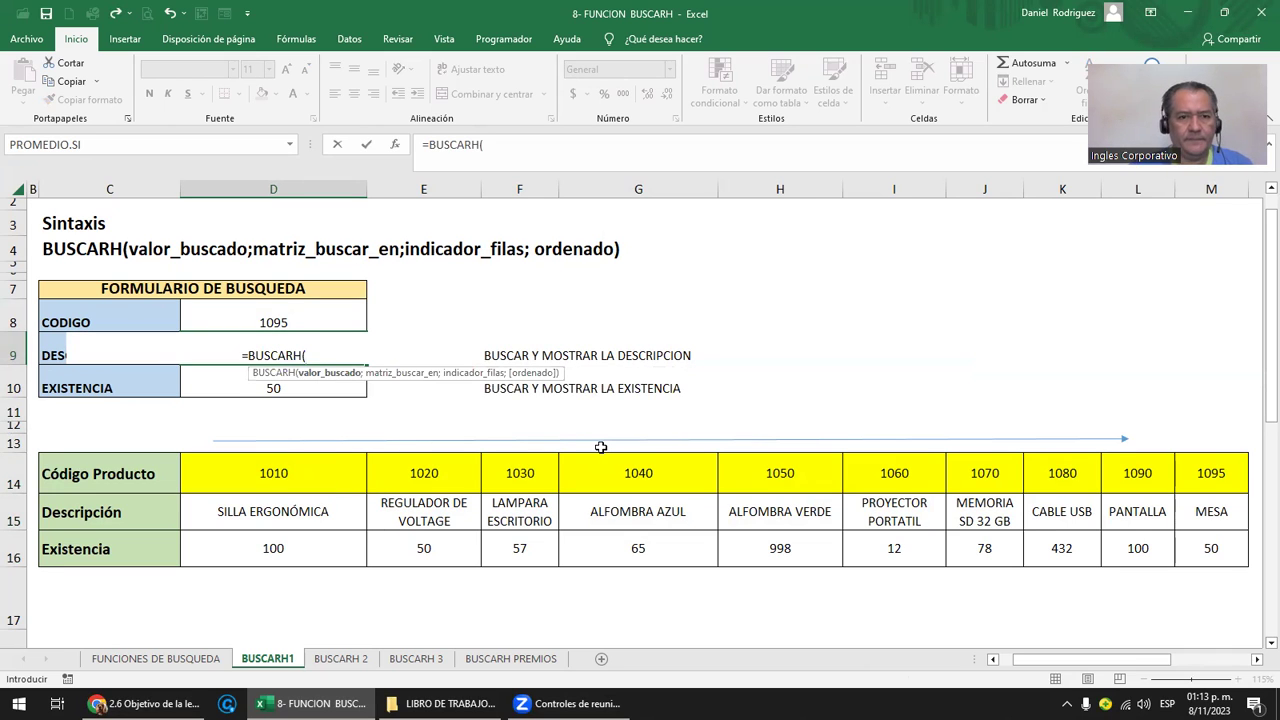
{"action": "left_click", "coordinate": [300, 312]}
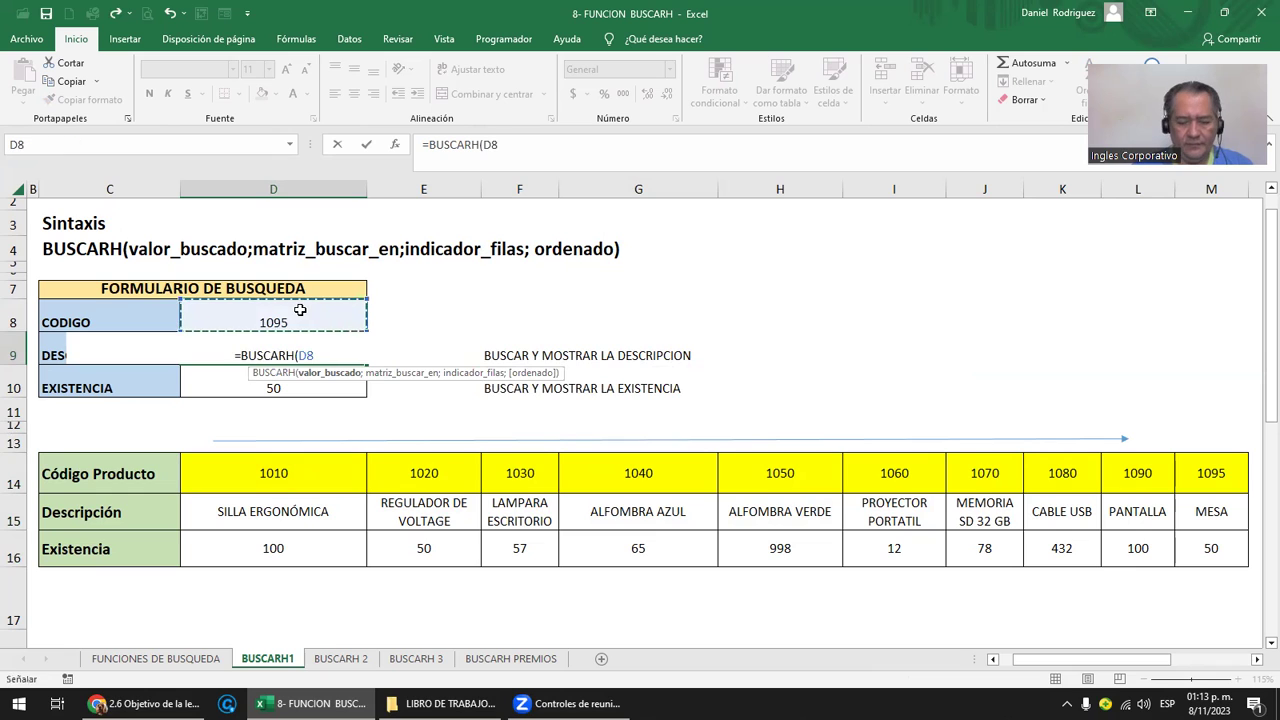
{"action": "type", "text": ";"}
{"action": "type", "text": "D"}
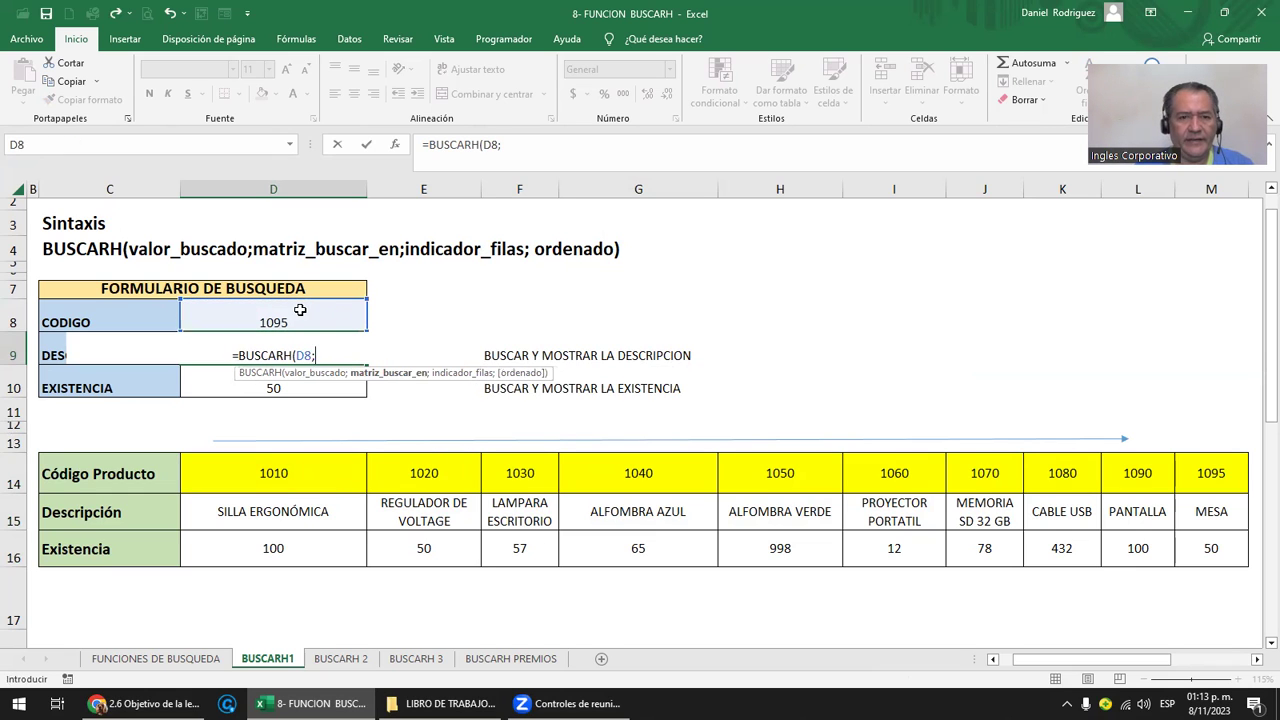
{"action": "type", "text": "AT"}
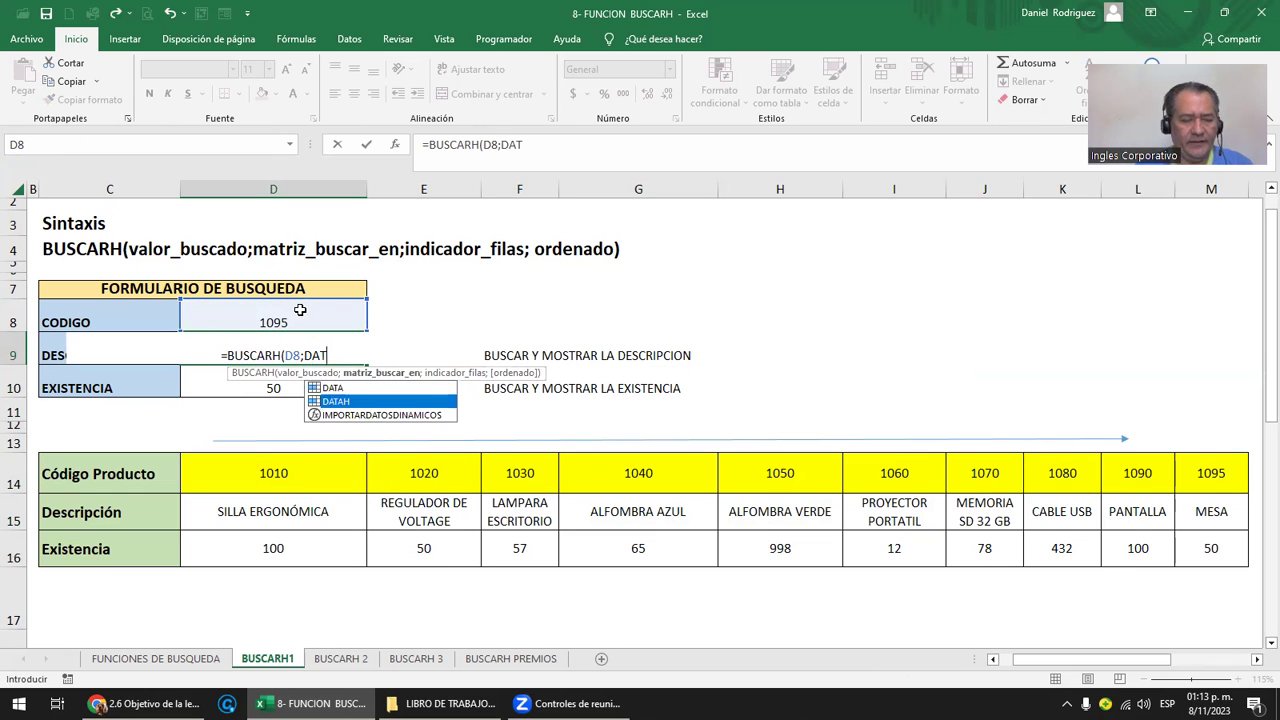
{"action": "key", "text": "Tab"}
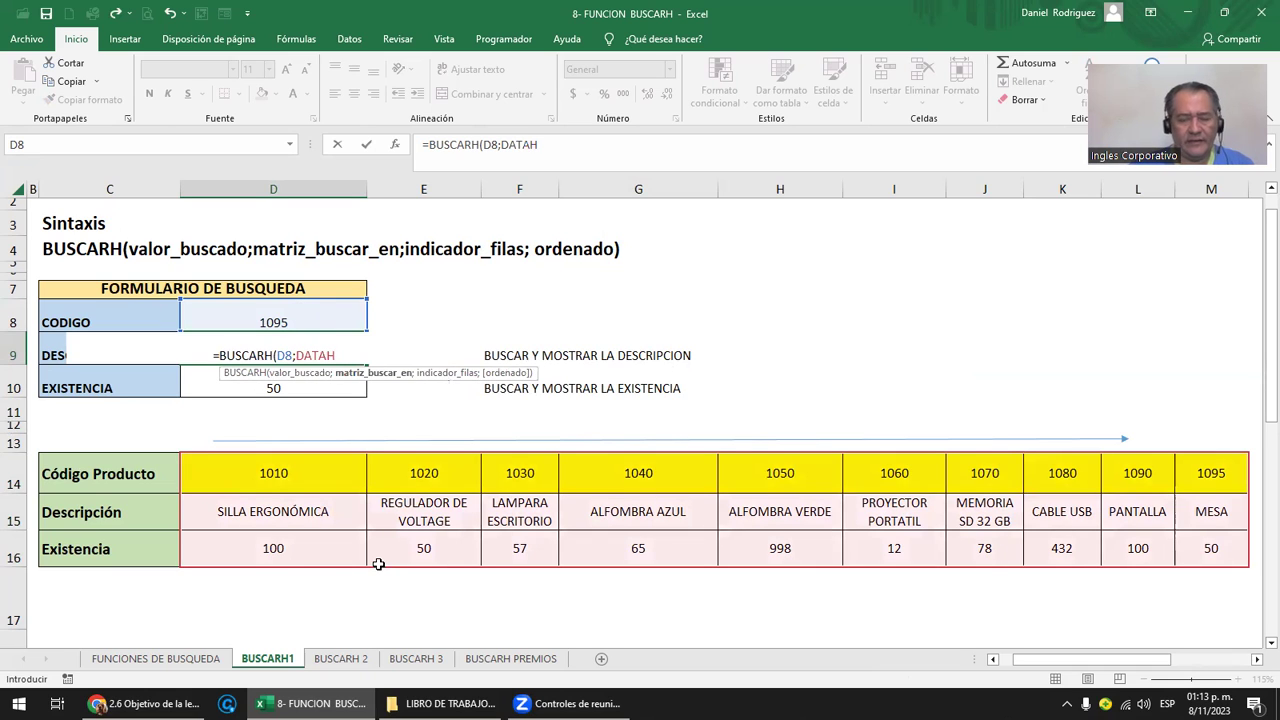
{"action": "type", "text": ";"}
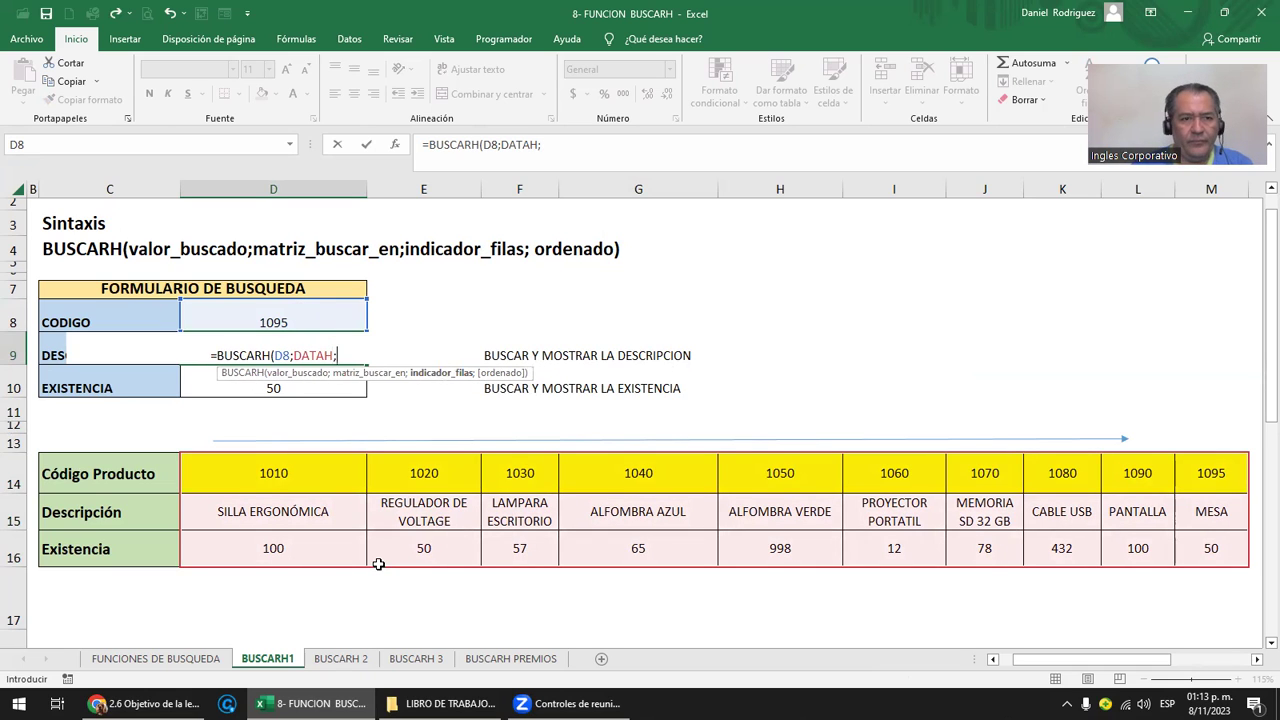
{"action": "type", "text": "2"}
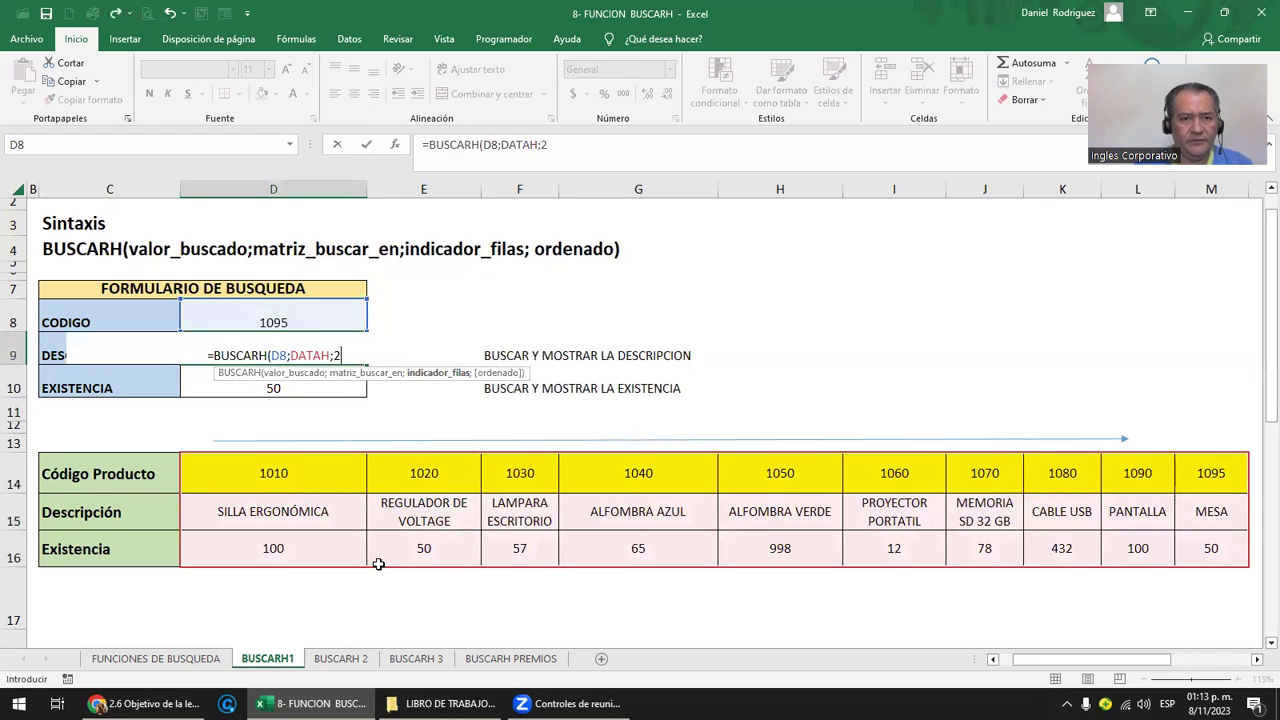
{"action": "type", "text": ";"}
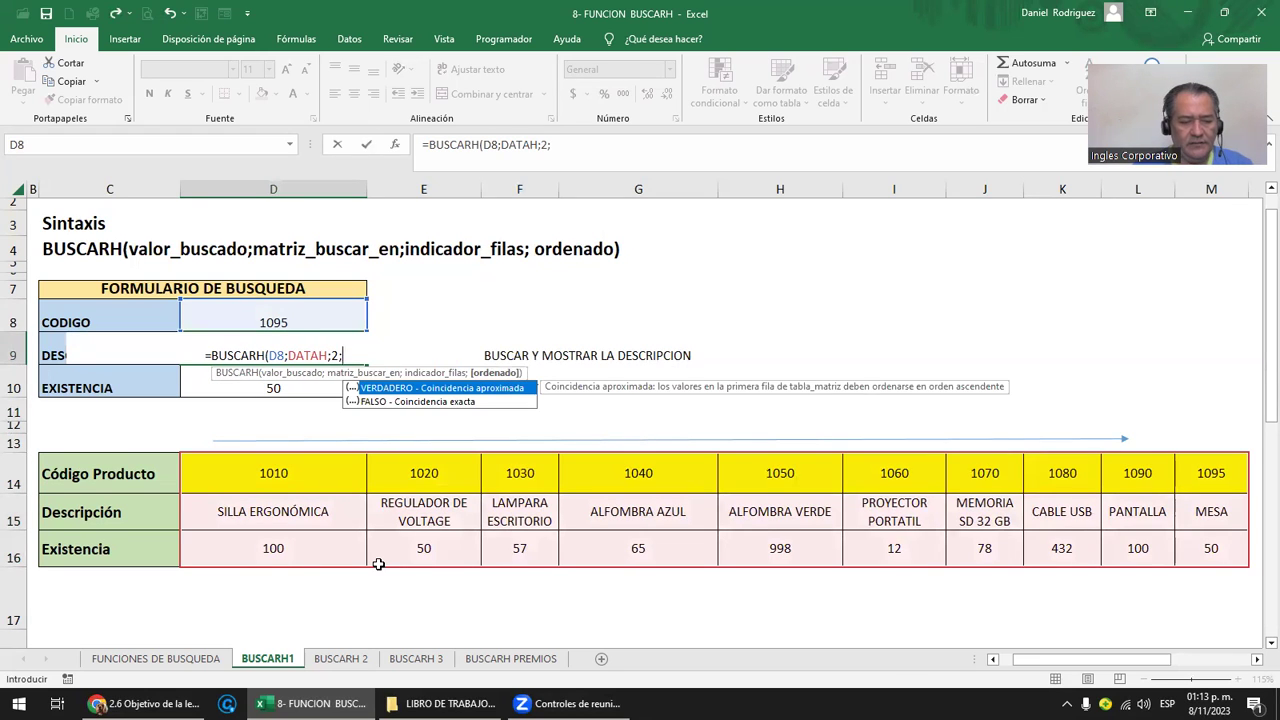
{"action": "type", "text": "F"}
{"action": "key", "text": "Down"}
{"action": "key", "text": "Tab"}
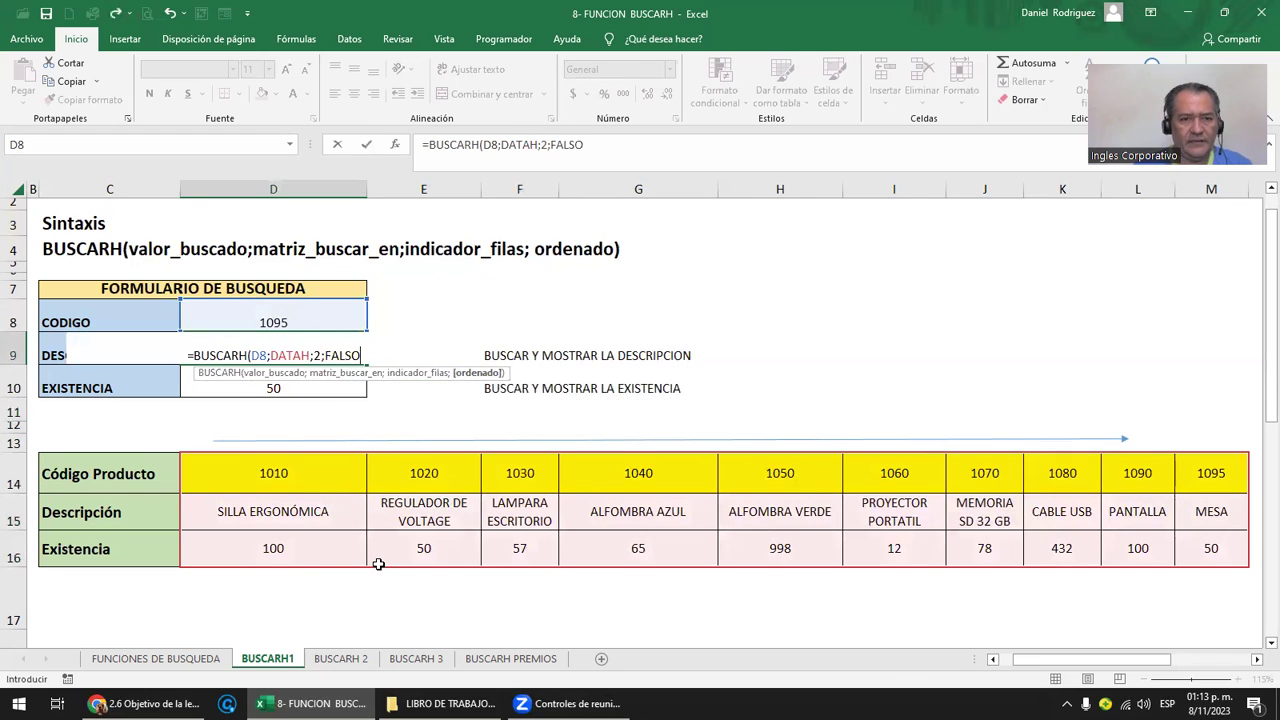
{"action": "type", "text": ")"}
{"action": "key", "text": "ctrl+Return"}
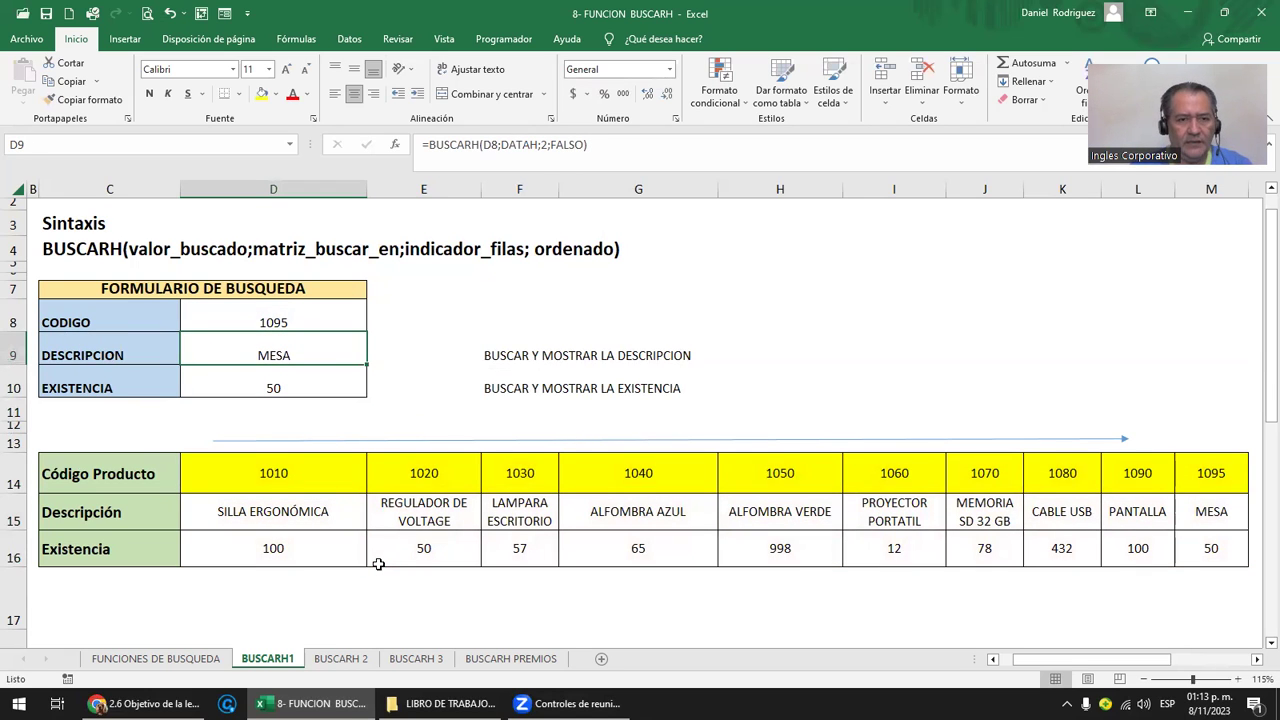
Copy the lookup into D10 and correct its lookup value back to D8.
{"action": "key", "text": "ctrl+c"}
{"action": "key", "text": "Down"}
{"action": "key", "text": "ctrl+v"}
{"action": "key", "text": "F2"}
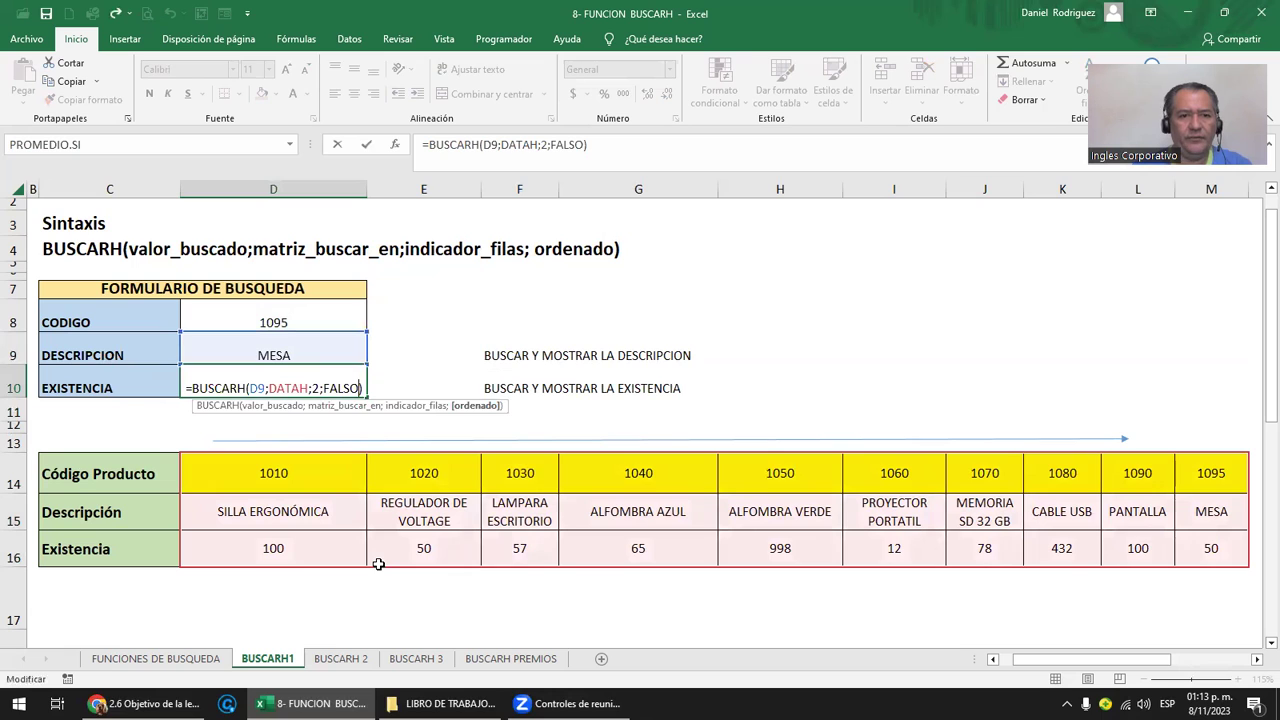
{"action": "key", "text": "Left"}
{"action": "key", "text": "Left"}
{"action": "key", "text": "Left"}
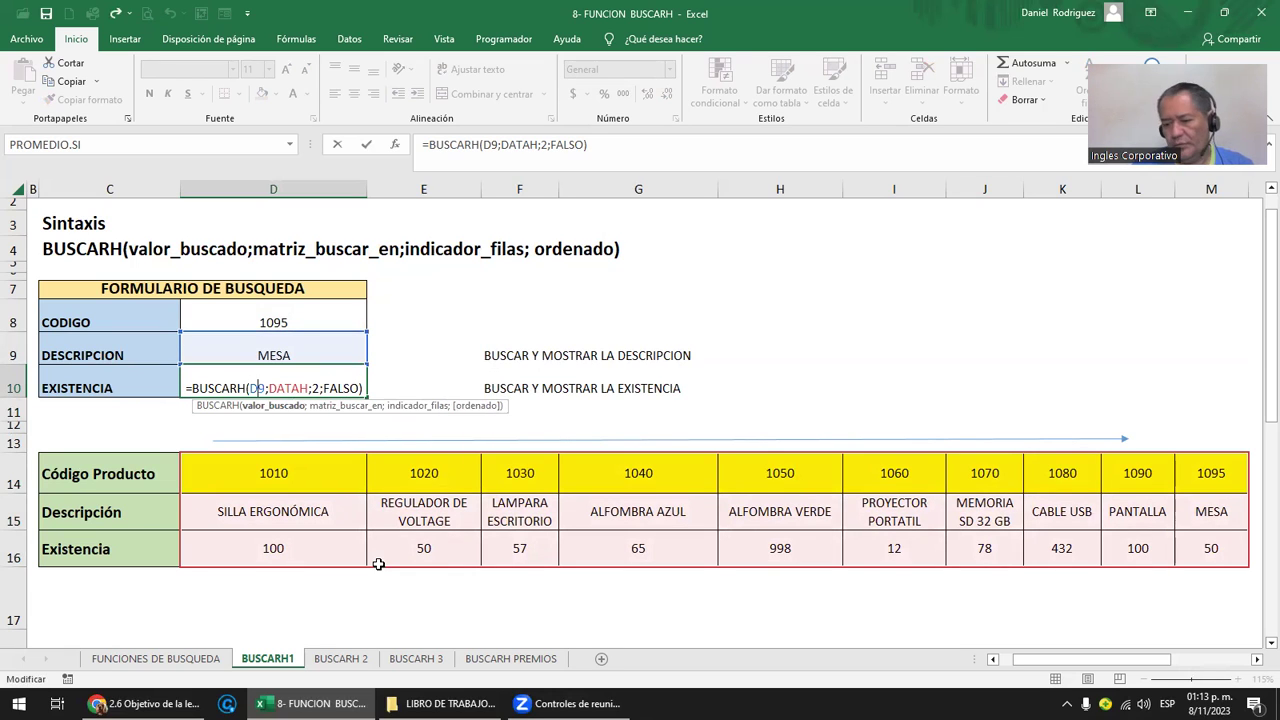
{"action": "type", "text": "8"}
{"action": "key", "text": "Delete"}
{"action": "key", "text": "Right"}
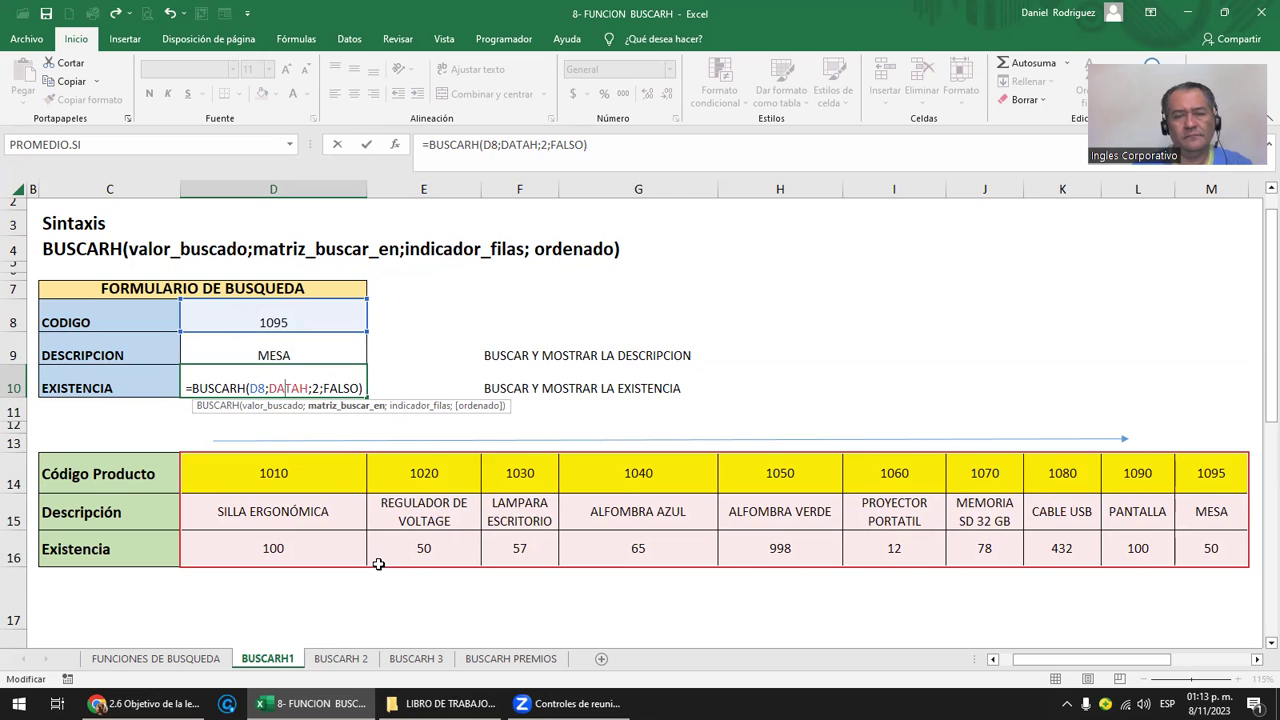
{"action": "key", "text": "Return"}
Change D10's row index from 2 to 3 so Existencia shows 50.
{"action": "key", "text": "Up"}
{"action": "key", "text": "F2"}
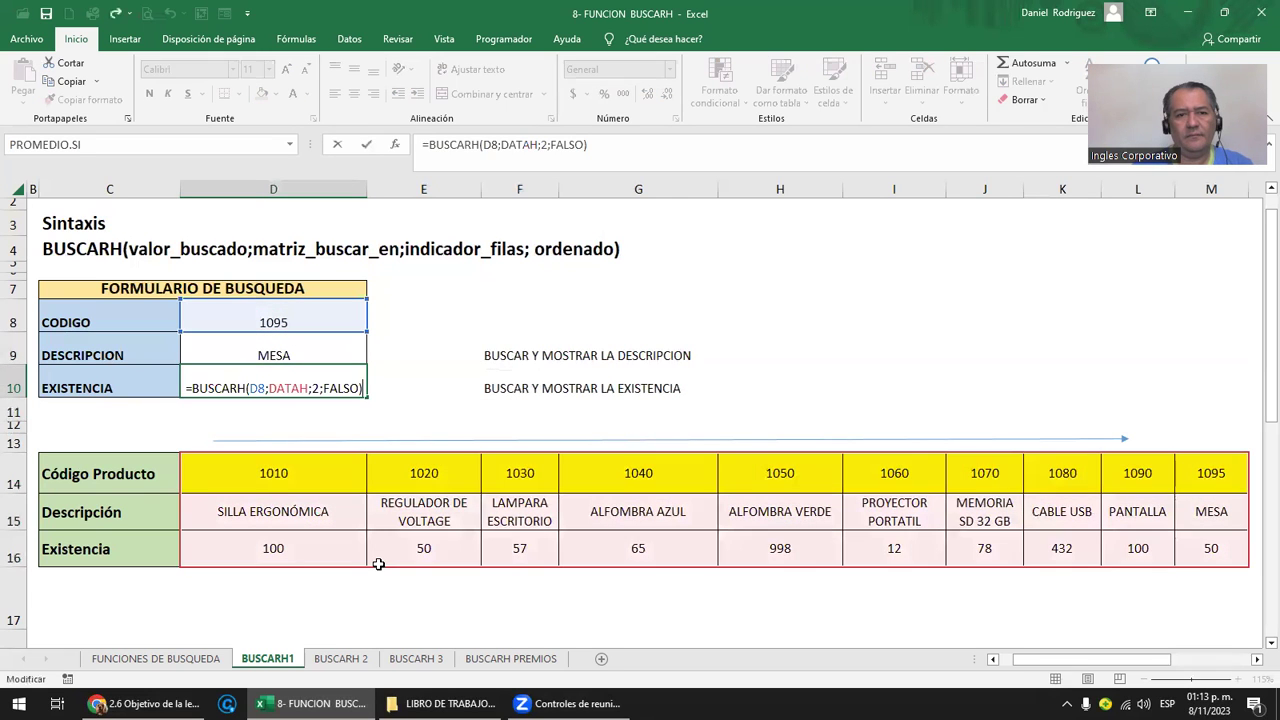
{"action": "key", "text": "Left"}
{"action": "key", "text": "Left"}
{"action": "key", "text": "Left"}
{"action": "key", "text": "Left"}
{"action": "key", "text": "BackSpace"}
{"action": "type", "text": "3"}
{"action": "key", "text": "Return"}
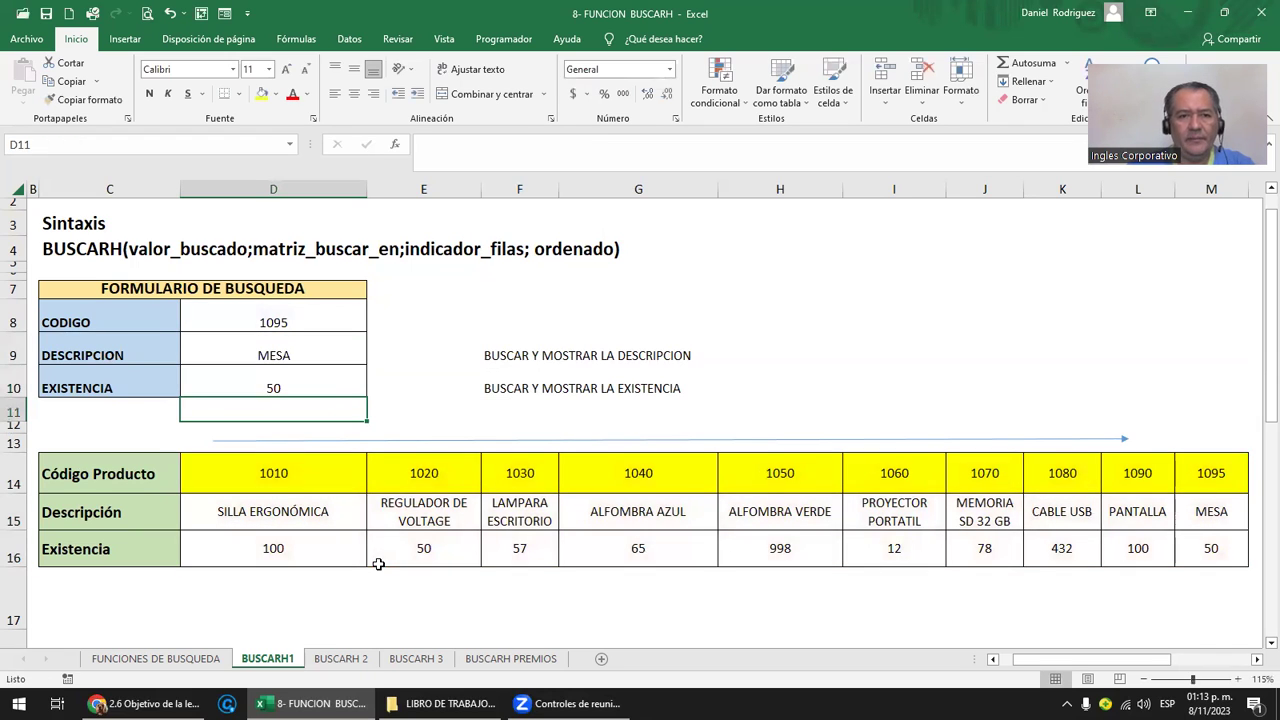
{"action": "left_click", "coordinate": [278, 313]}
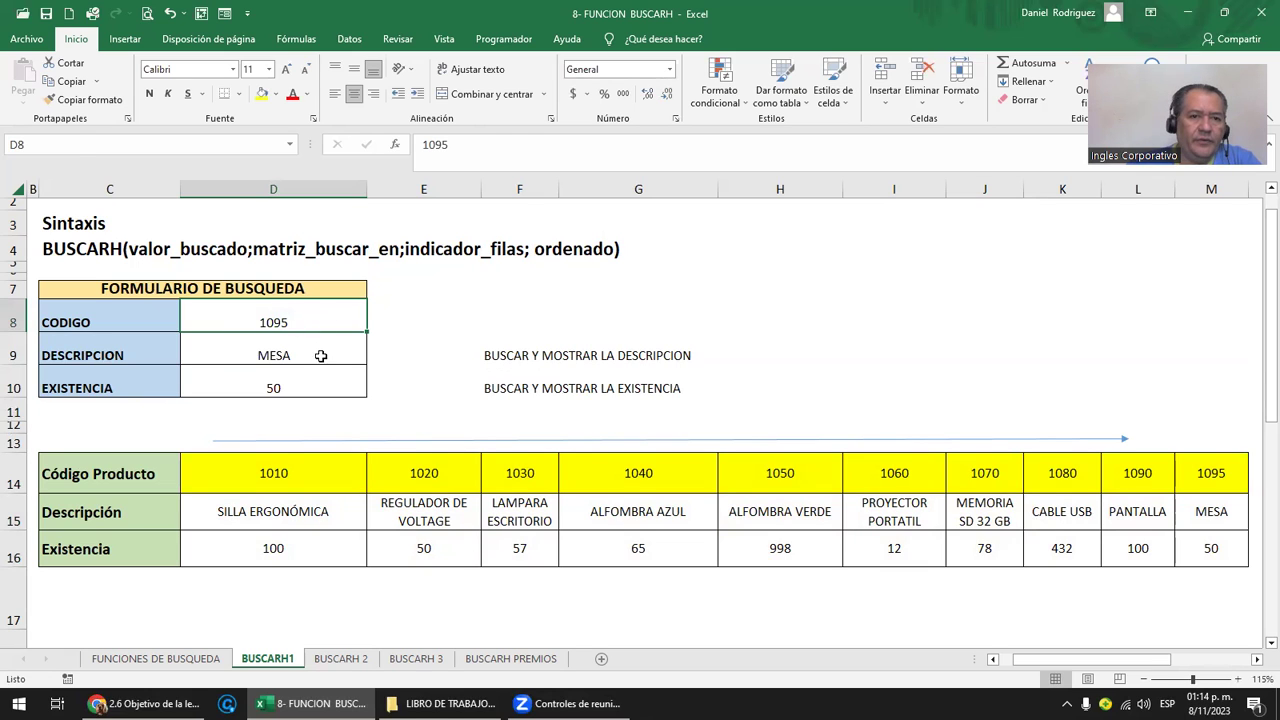
{"action": "double_click", "coordinate": [320, 355]}
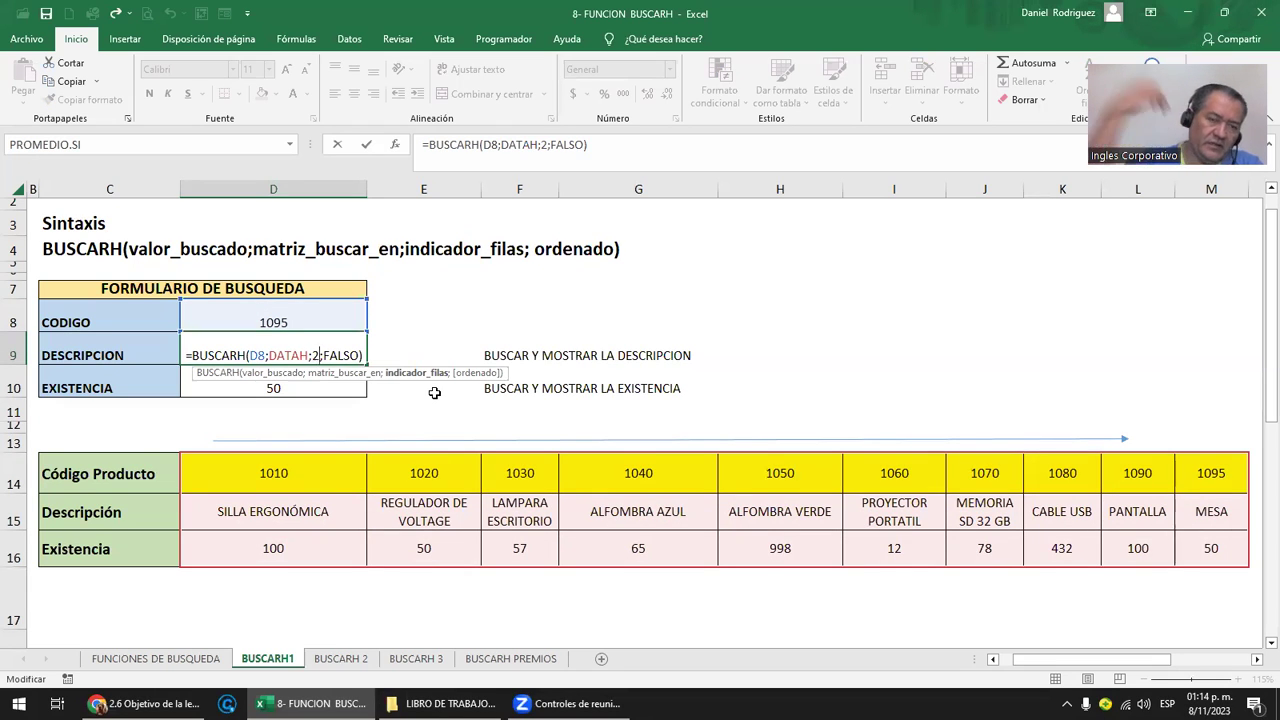
{"action": "left_click", "coordinate": [471, 305]}
{"action": "left_click", "coordinate": [381, 385]}
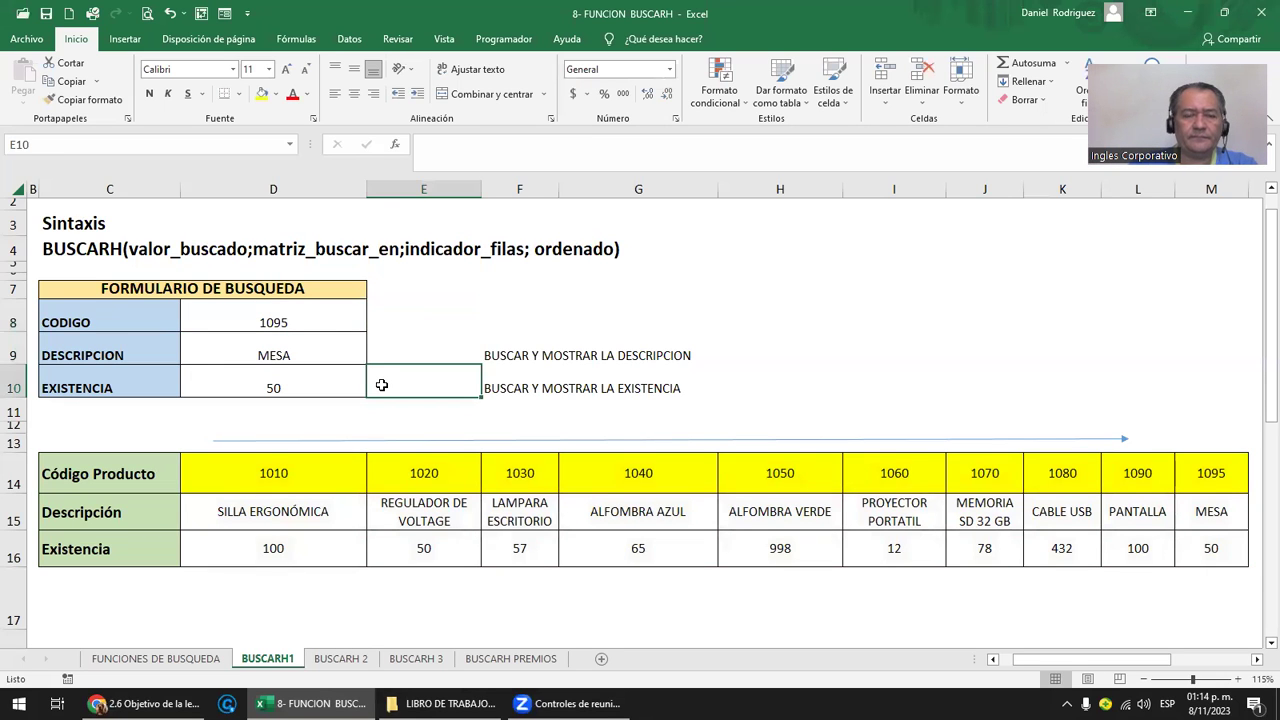
{"action": "key", "text": "Down"}
{"action": "key", "text": "Down"}
{"action": "key", "text": "Down"}
{"action": "key", "text": "Down"}
{"action": "key", "text": "Down"}
{"action": "key", "text": "Down"}
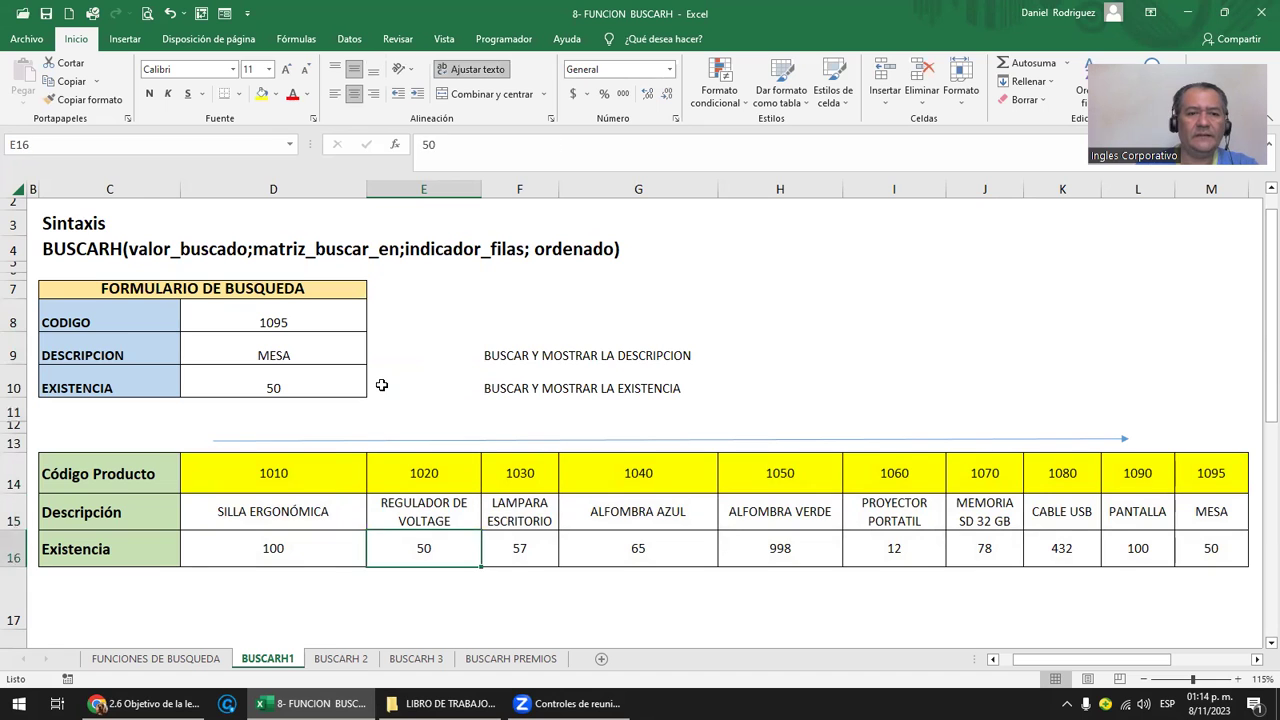
{"action": "key", "text": "Down"}
{"action": "scroll", "coordinate": [381, 385], "scroll_direction": "down", "scroll_amount": 1}
{"action": "key", "text": "Right"}
{"action": "key", "text": "Right"}
{"action": "key", "text": "Right"}
{"action": "key", "text": "Right"}
{"action": "key", "text": "Right"}
{"action": "key", "text": "Right"}
{"action": "key", "text": "Right"}
{"action": "key", "text": "Right"}
{"action": "key", "text": "Right"}
{"action": "key", "text": "Right"}
{"action": "key", "text": "Up"}
{"action": "key", "text": "Up"}
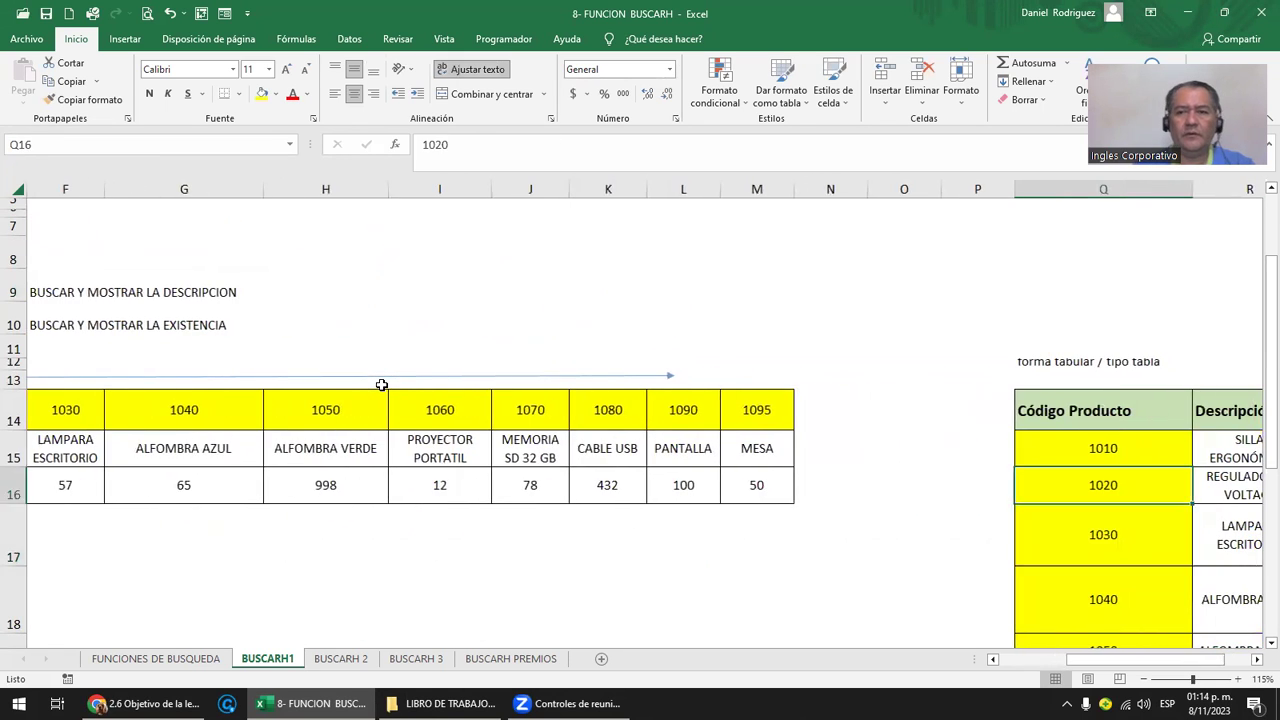
{"action": "key", "text": "Right"}
{"action": "key", "text": "Right"}
{"action": "key", "text": "Up"}
{"action": "key", "text": "Up"}
{"action": "key", "text": "Down"}
{"action": "key", "text": "Left"}
{"action": "key", "text": "shift+Down"}
{"action": "key", "text": "Left"}
{"action": "key", "text": "shift+Right"}
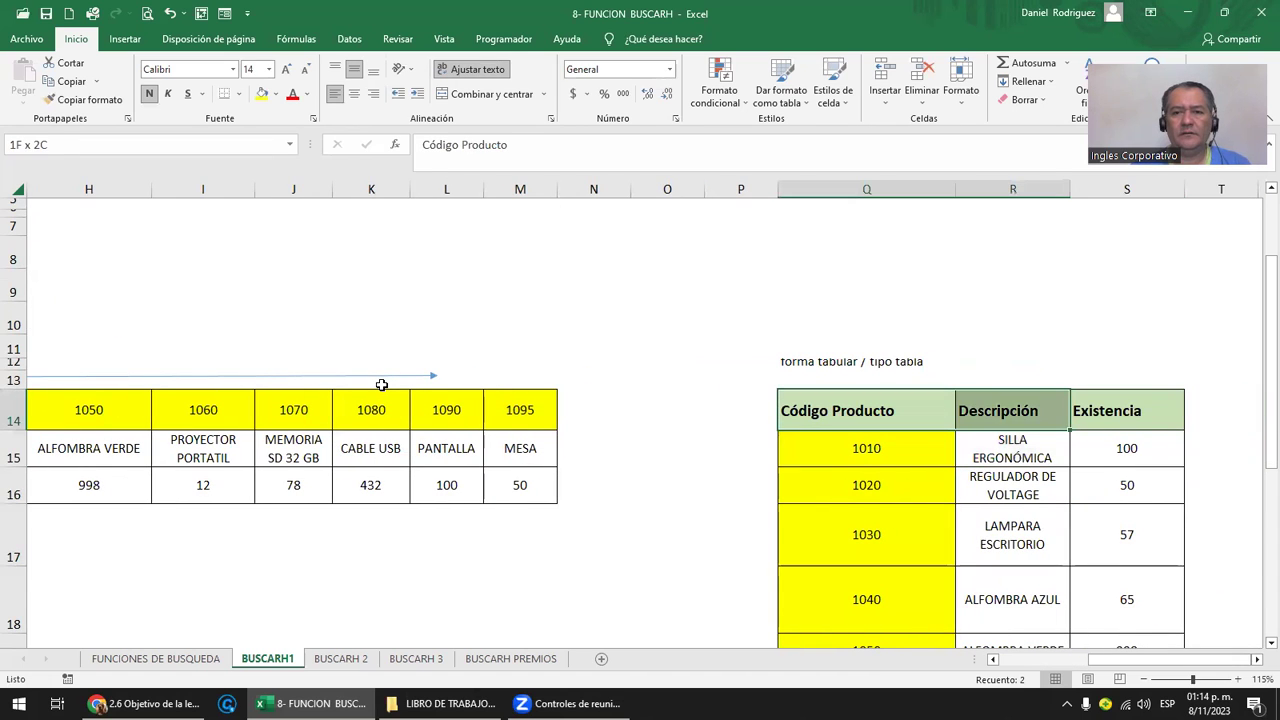
{"action": "key", "text": "shift+Down"}
{"action": "key", "text": "shift+Down"}
{"action": "key", "text": "shift+Down"}
{"action": "key", "text": "shift+Right"}
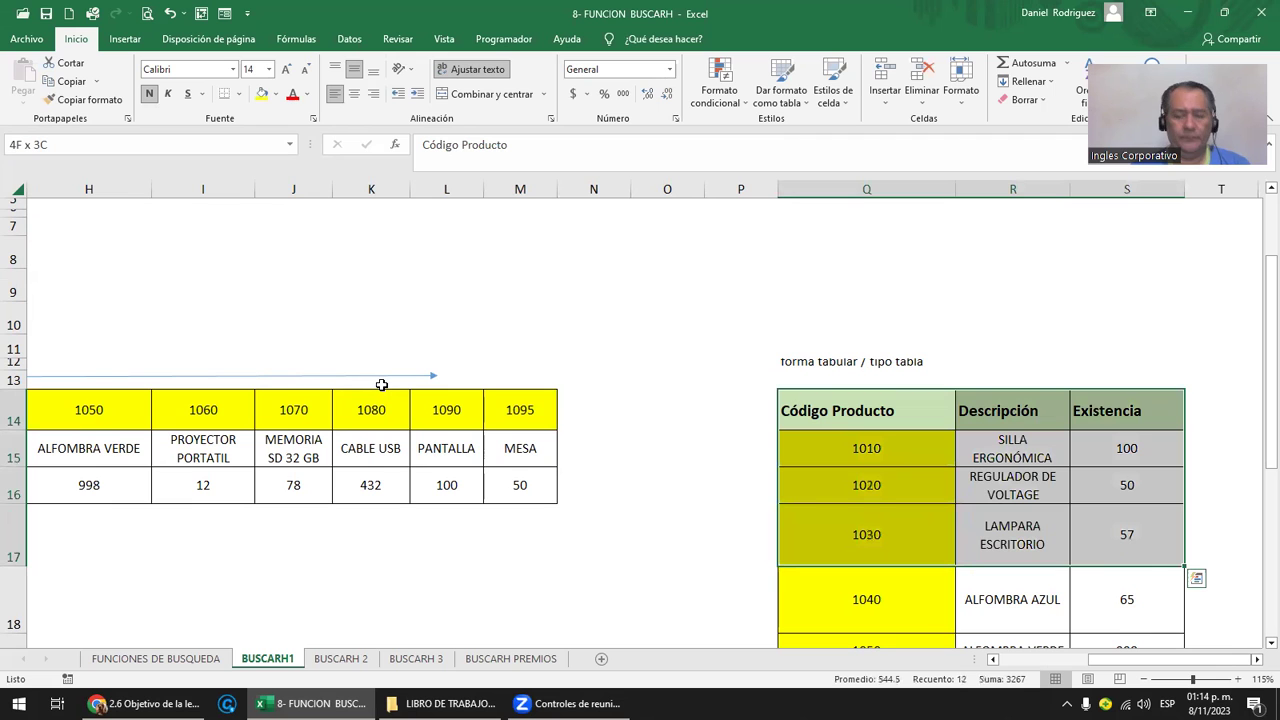
{"action": "key", "text": "ctrl+c"}
{"action": "key", "text": "Home"}
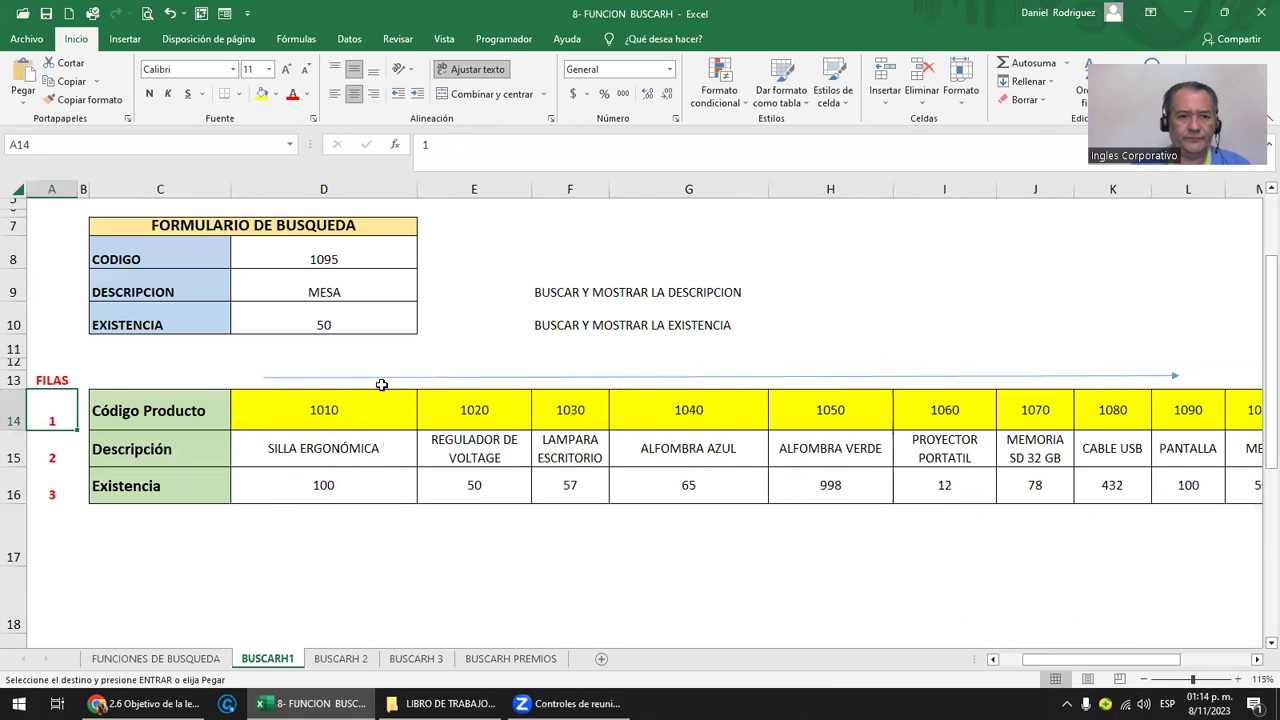
{"action": "key", "text": "Down"}
{"action": "key", "text": "Down"}
{"action": "key", "text": "Down"}
{"action": "key", "text": "Down"}
{"action": "key", "text": "Down"}
{"action": "key", "text": "Down"}
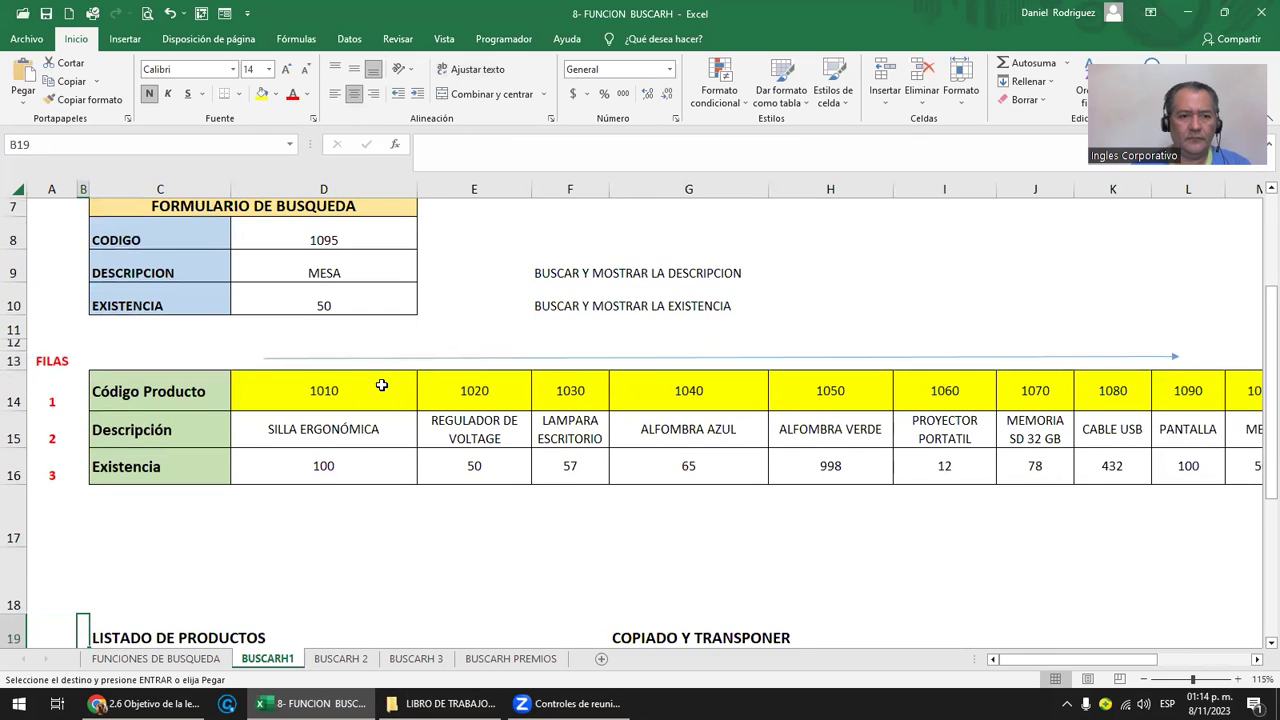
{"action": "key", "text": "Down"}
{"action": "key", "text": "Down"}
{"action": "key", "text": "Right"}
{"action": "key", "text": "Down"}
{"action": "key", "text": "Down"}
{"action": "key", "text": "Down"}
{"action": "key", "text": "Down"}
{"action": "key", "text": "Escape"}
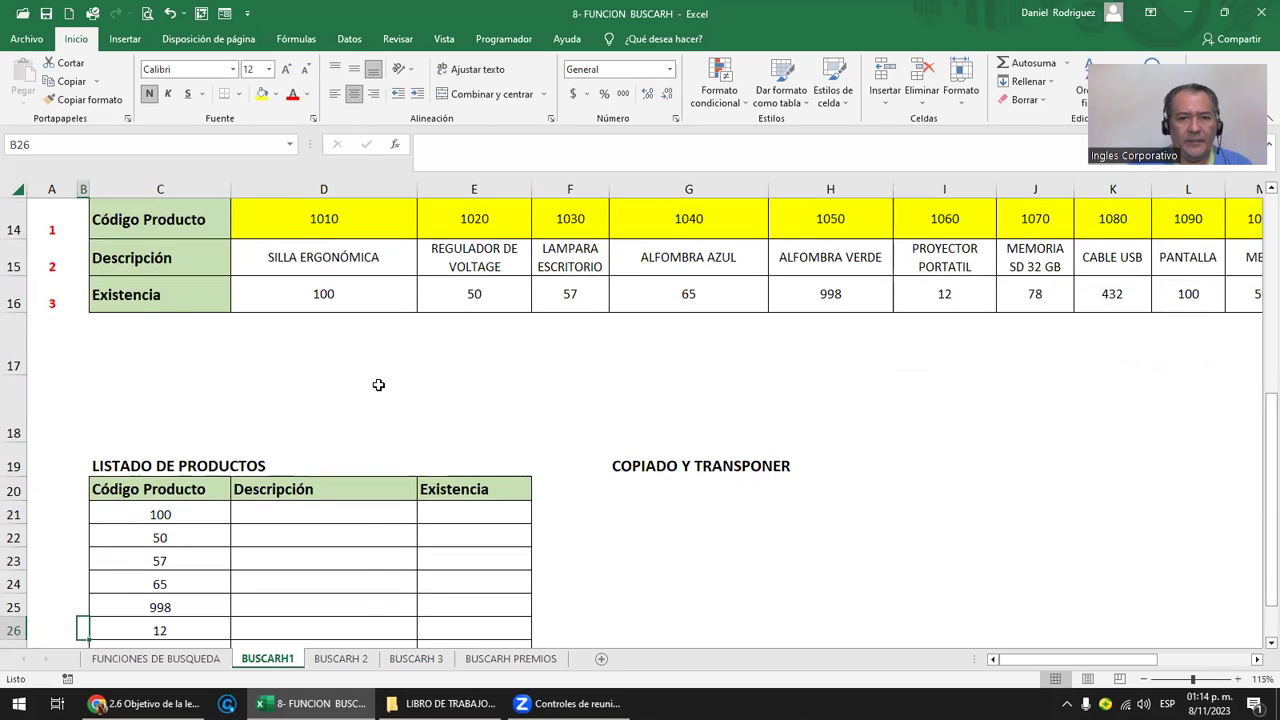
{"action": "scroll", "coordinate": [378, 384], "scroll_direction": "down", "scroll_amount": 2, "text": "ctrl"}
Enter codes 1010, 1020 and 1030 in the listing's C21:C23.
{"action": "left_click_drag", "start_coordinate": [140, 470], "coordinate": [180, 470]}
{"action": "left_click", "coordinate": [148, 425]}
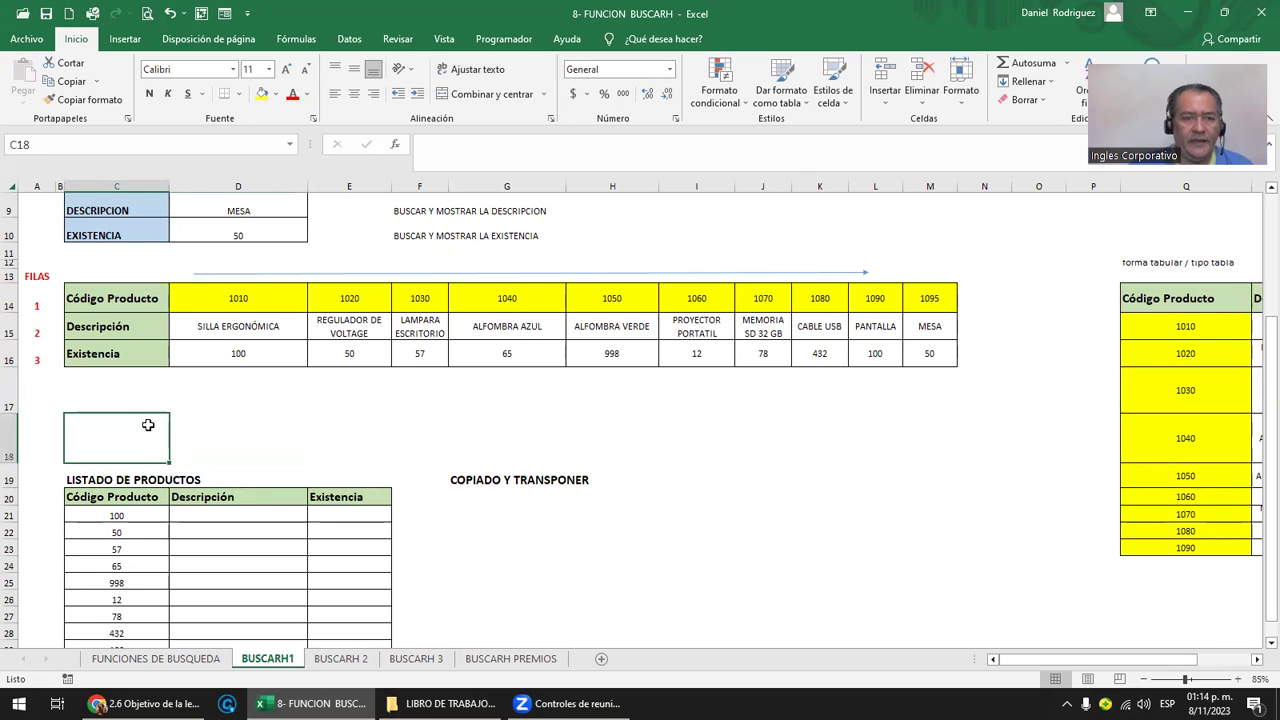
{"action": "left_click", "coordinate": [214, 304]}
{"action": "left_click_drag", "start_coordinate": [204, 306], "coordinate": [932, 352]}
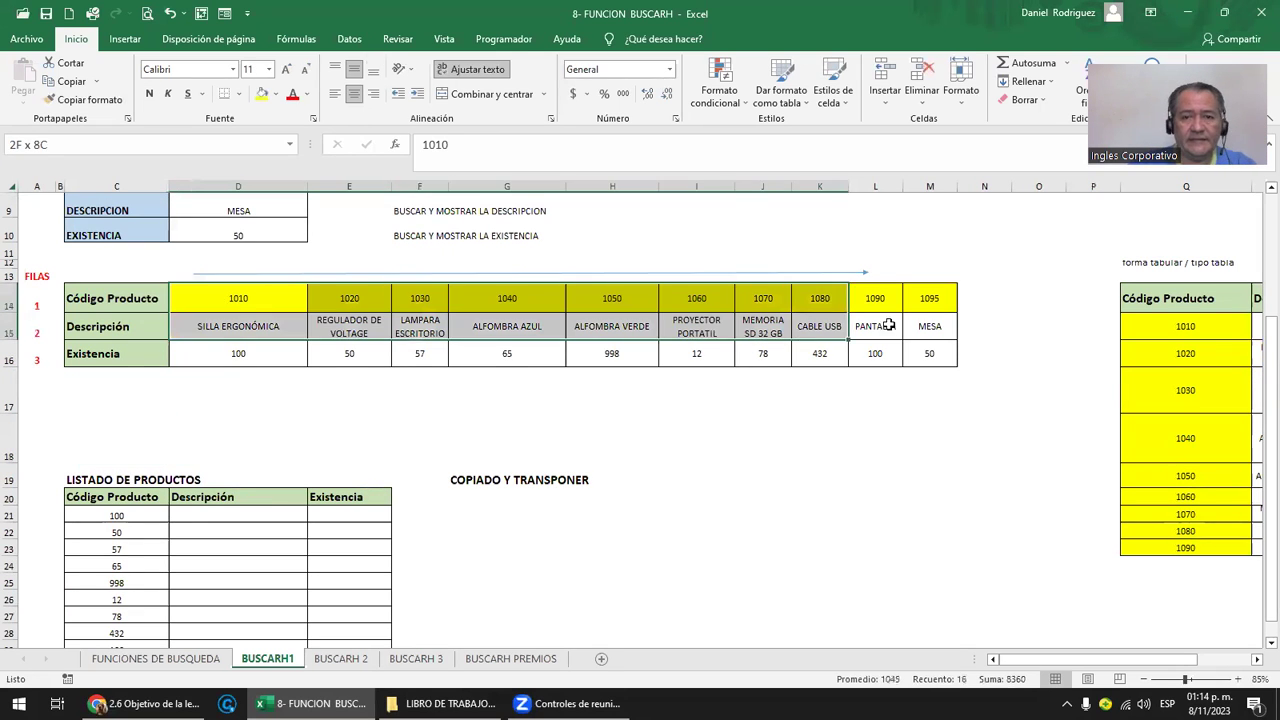
{"action": "left_click", "coordinate": [111, 513]}
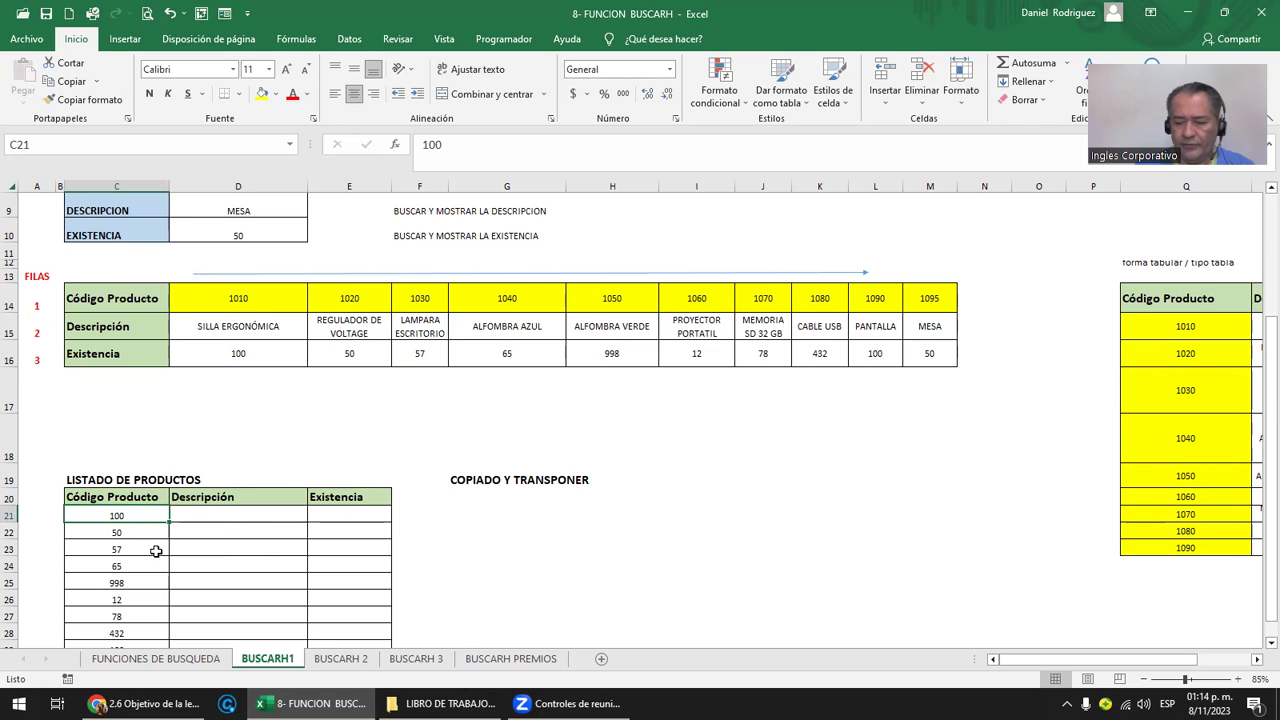
{"action": "type", "text": "10"}
{"action": "key", "text": "Return"}
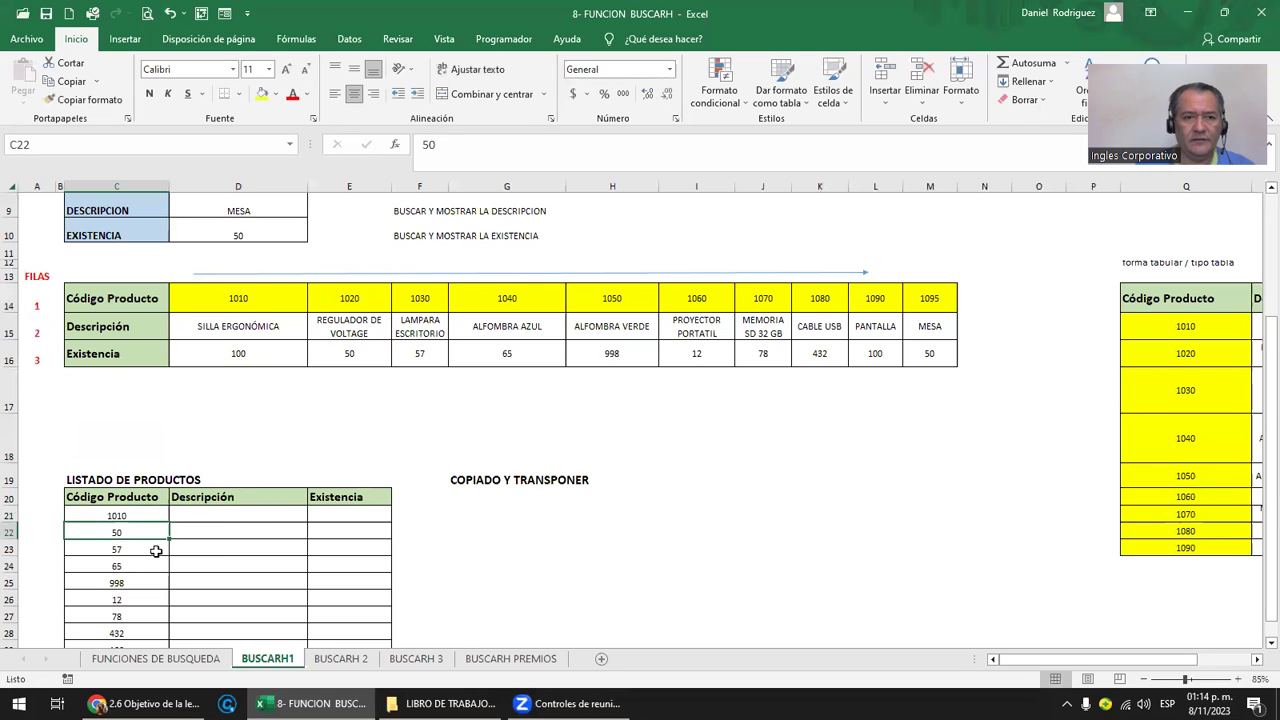
{"action": "type", "text": "1020"}
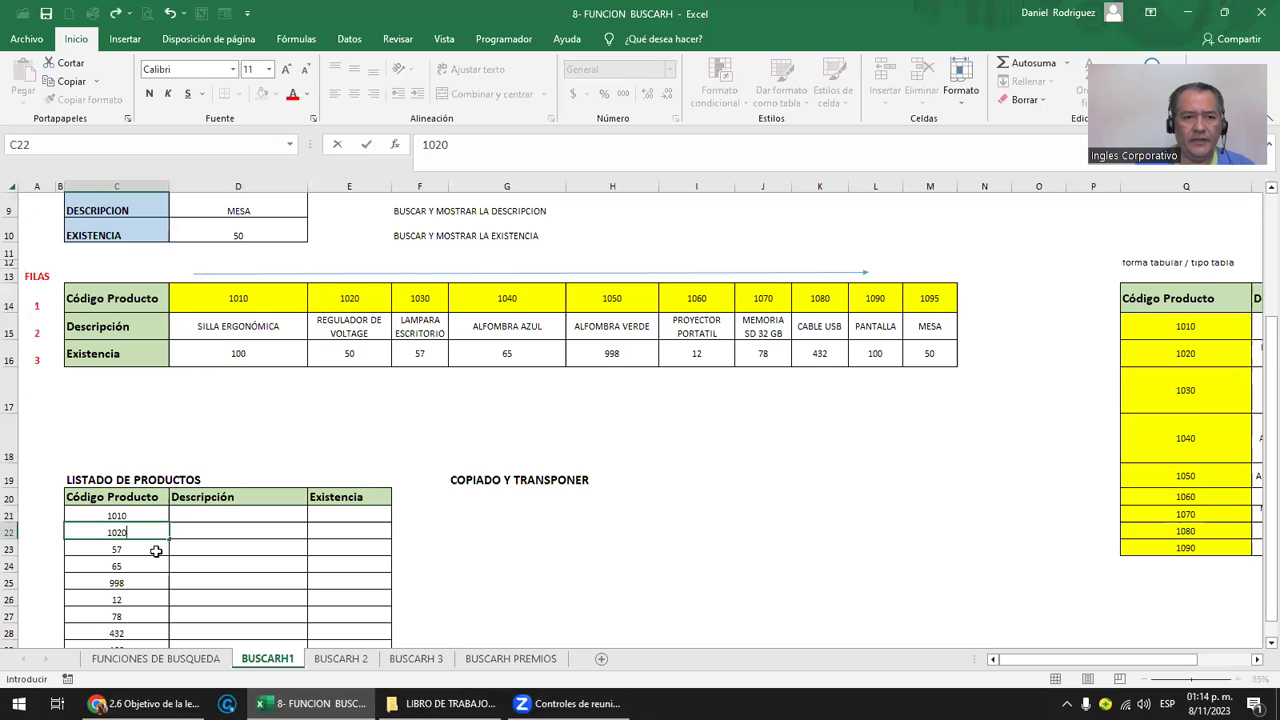
{"action": "key", "text": "Return"}
{"action": "type", "text": "1030"}
{"action": "key", "text": "Return"}
Clear all values and formatting from the leftover listing rows below the codes with Borrar todo.
{"action": "left_click_drag", "start_coordinate": [157, 557], "coordinate": [156, 551]}
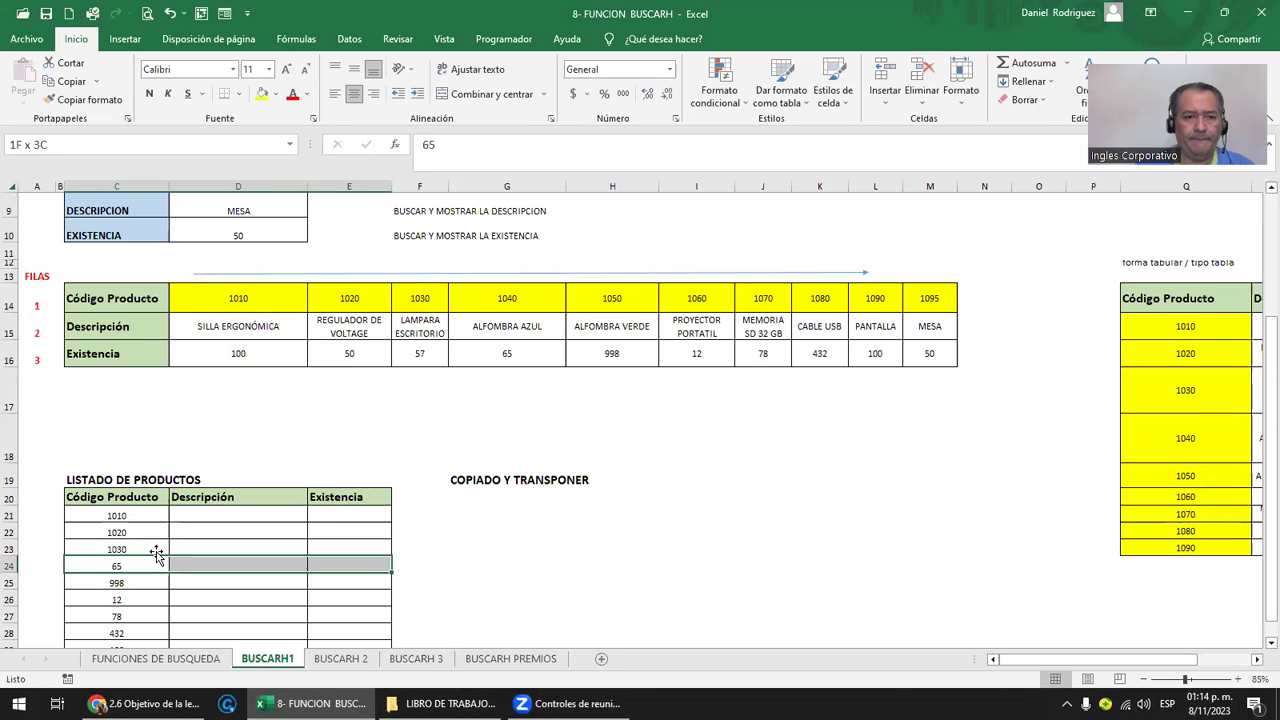
{"action": "key", "text": "Delete"}
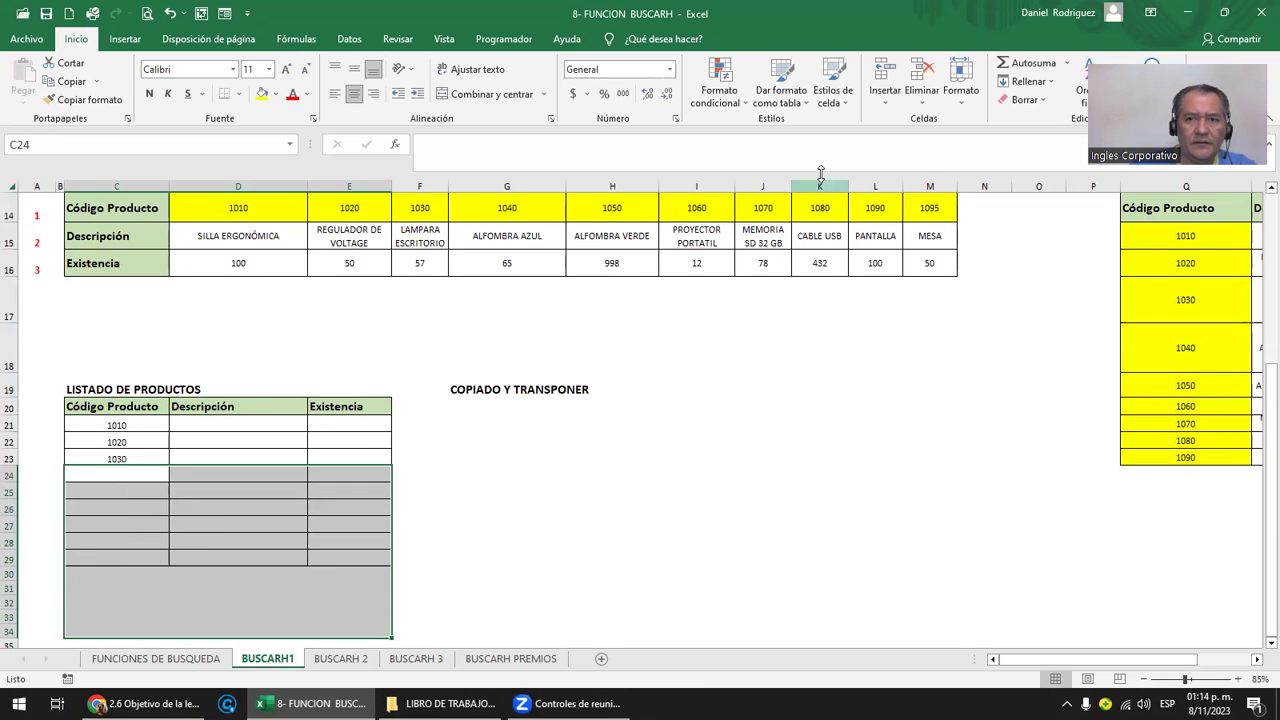
{"action": "left_click", "coordinate": [1027, 100]}
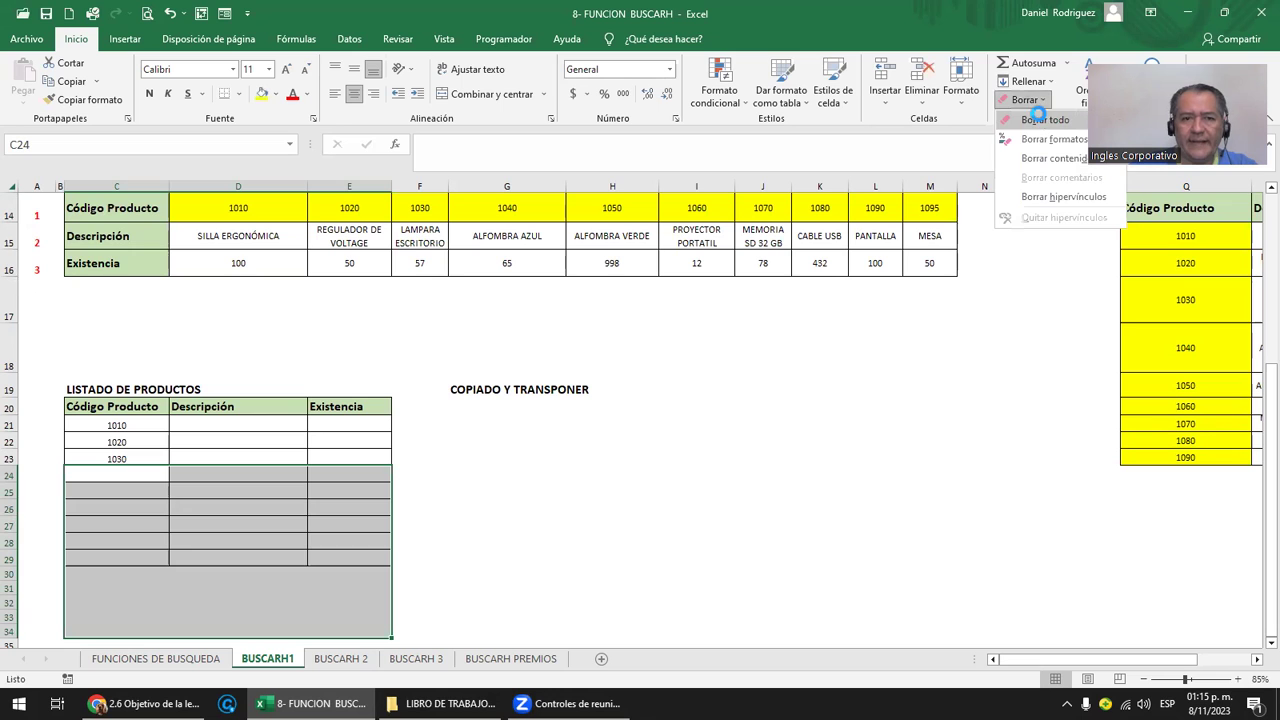
{"action": "left_click", "coordinate": [1036, 118]}
{"action": "scroll", "coordinate": [130, 459], "scroll_direction": "up", "scroll_amount": 1, "text": "ctrl"}
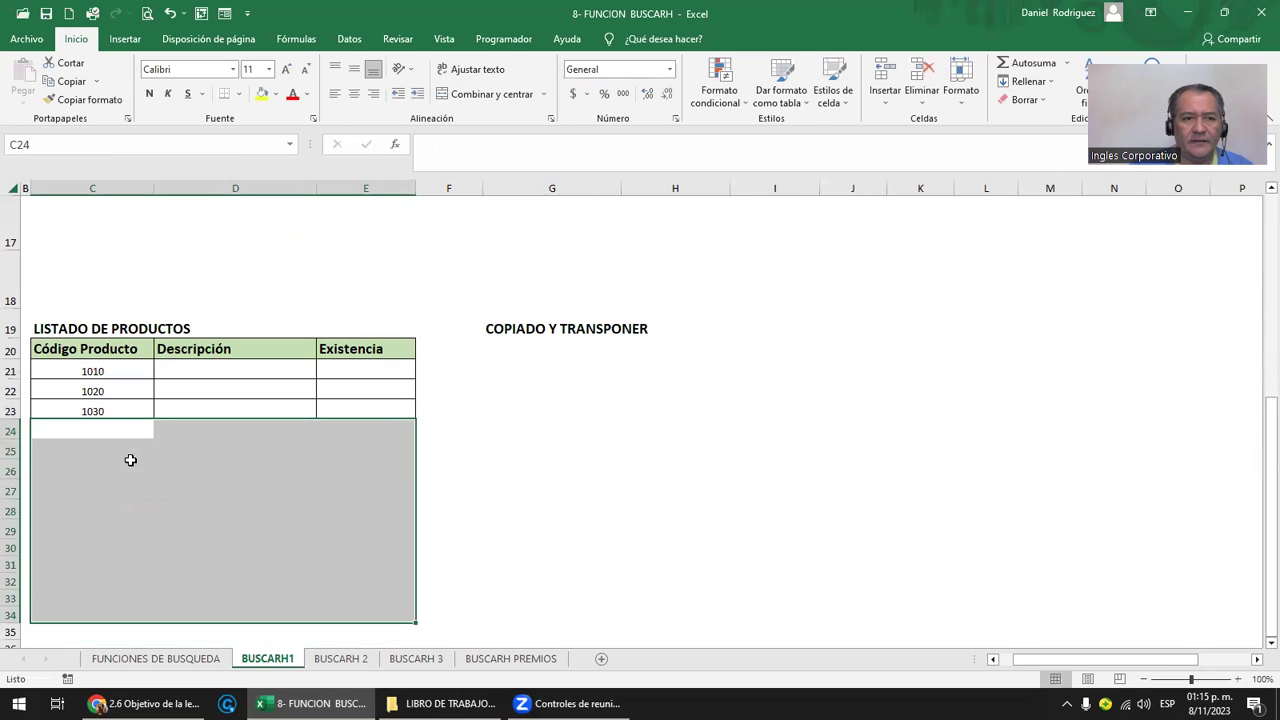
Shrink row 17 and make listing rows 21 to 23 taller.
{"action": "left_click", "coordinate": [143, 371]}
{"action": "scroll", "coordinate": [143, 371], "scroll_direction": "up", "scroll_amount": 3}
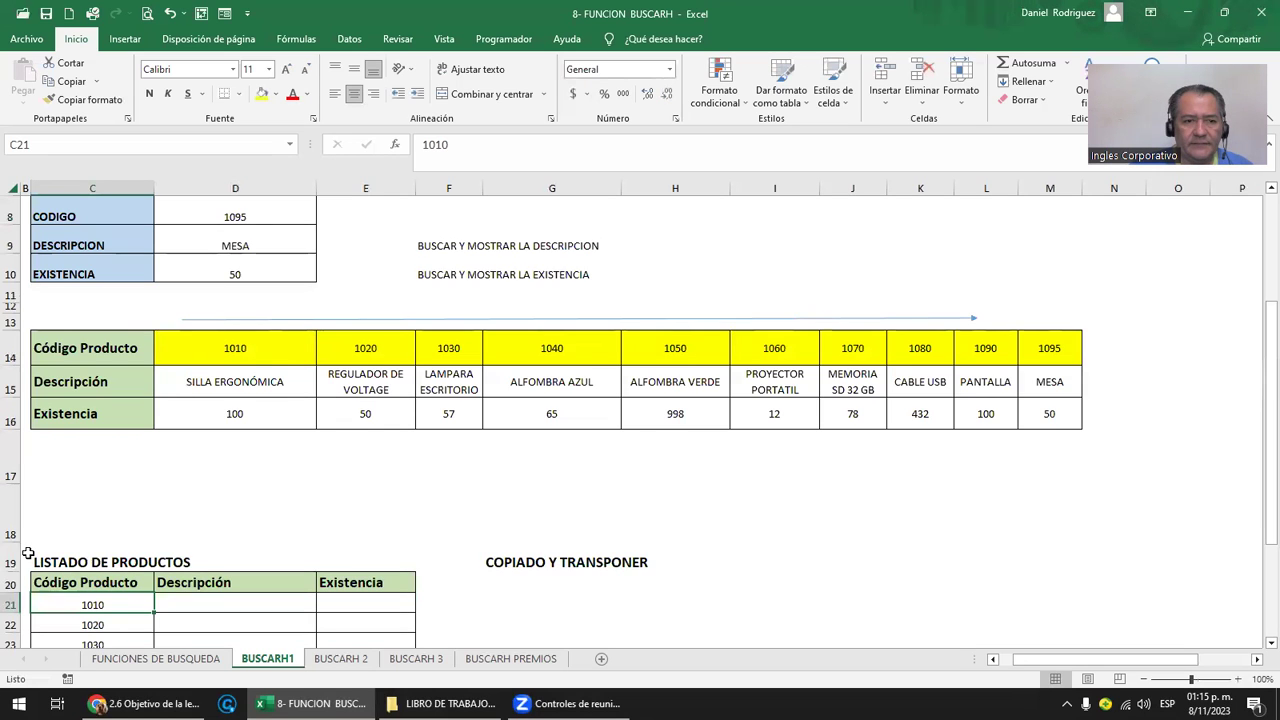
{"action": "left_click_drag", "start_coordinate": [17, 521], "coordinate": [22, 456]}
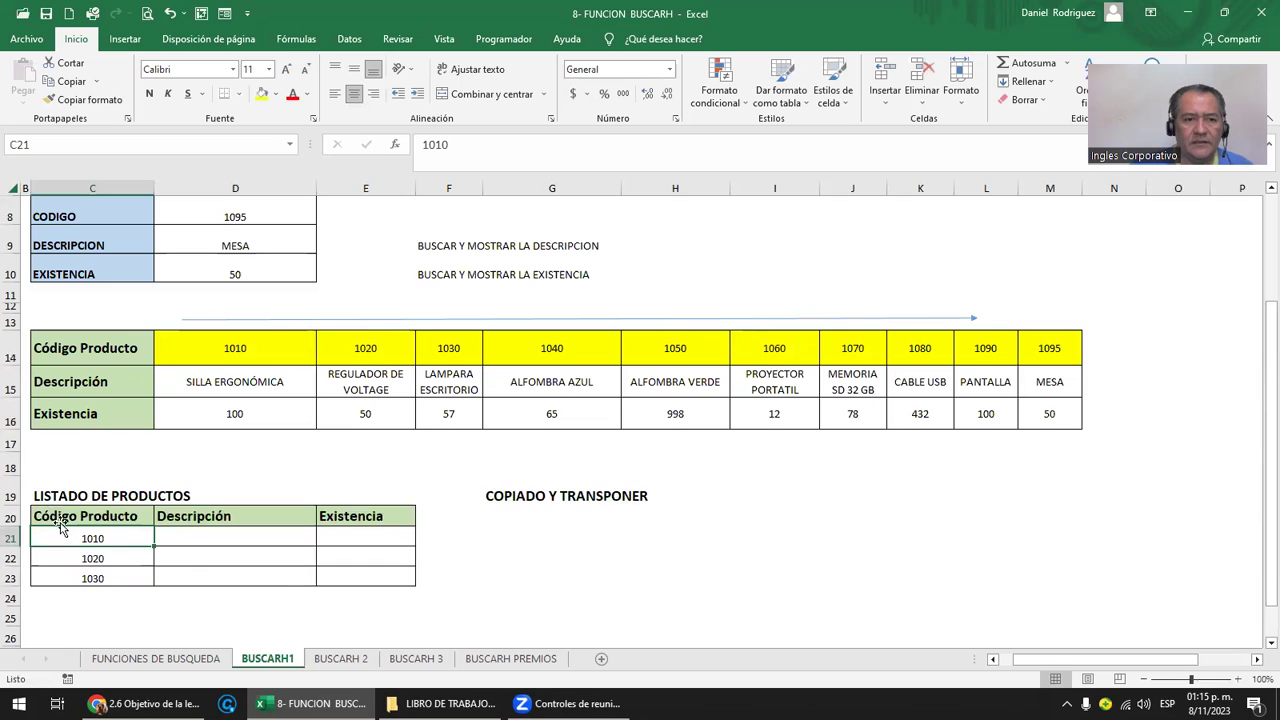
{"action": "left_click_drag", "start_coordinate": [10, 538], "coordinate": [10, 596]}
{"action": "left_click", "coordinate": [236, 536]}
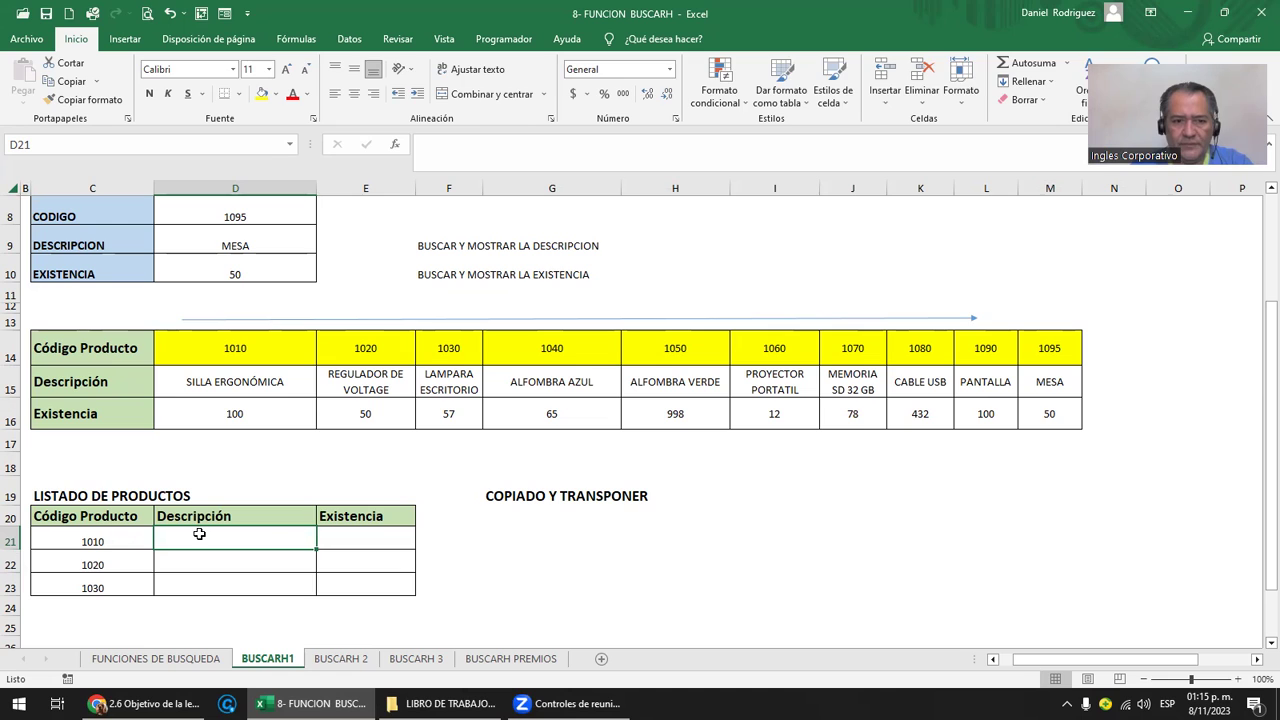
Enter =BUSCARH(C21;DATAH;2;) in D21 to show SILLA ERGONÓMICA for code 1010.
{"action": "type", "text": "=BU"}
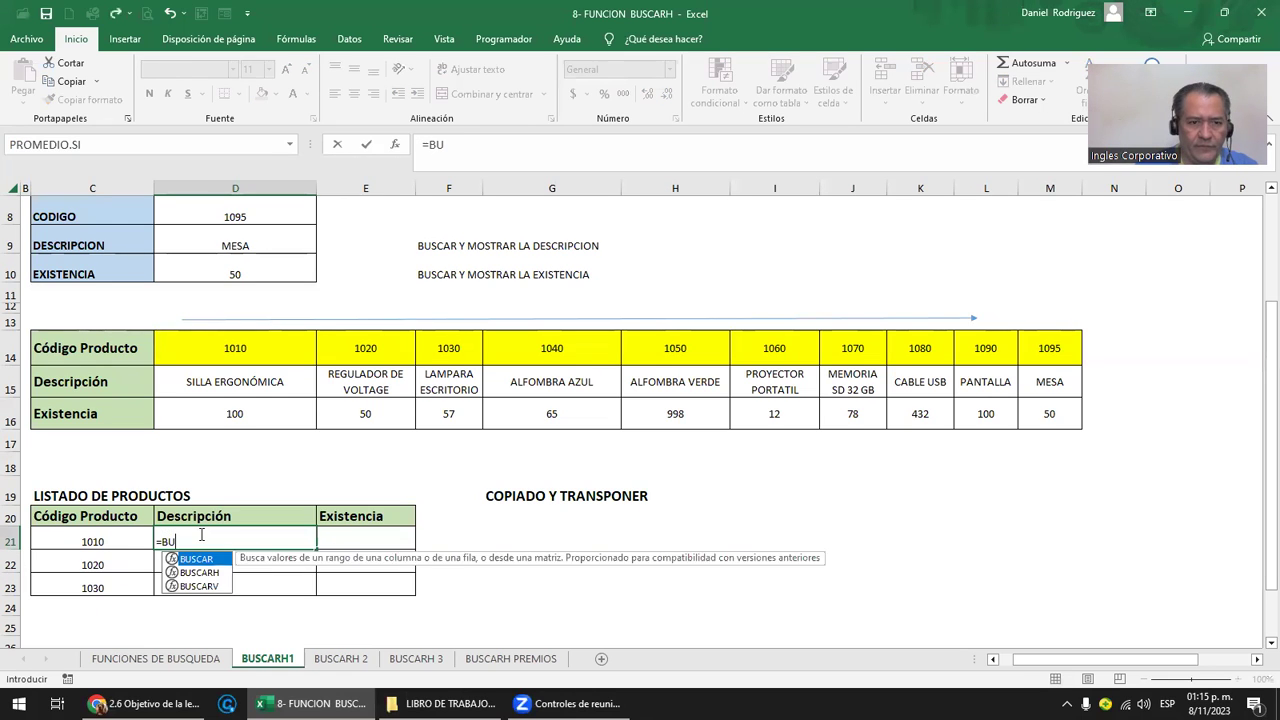
{"action": "type", "text": "S"}
{"action": "key", "text": "Down"}
{"action": "key", "text": "Tab"}
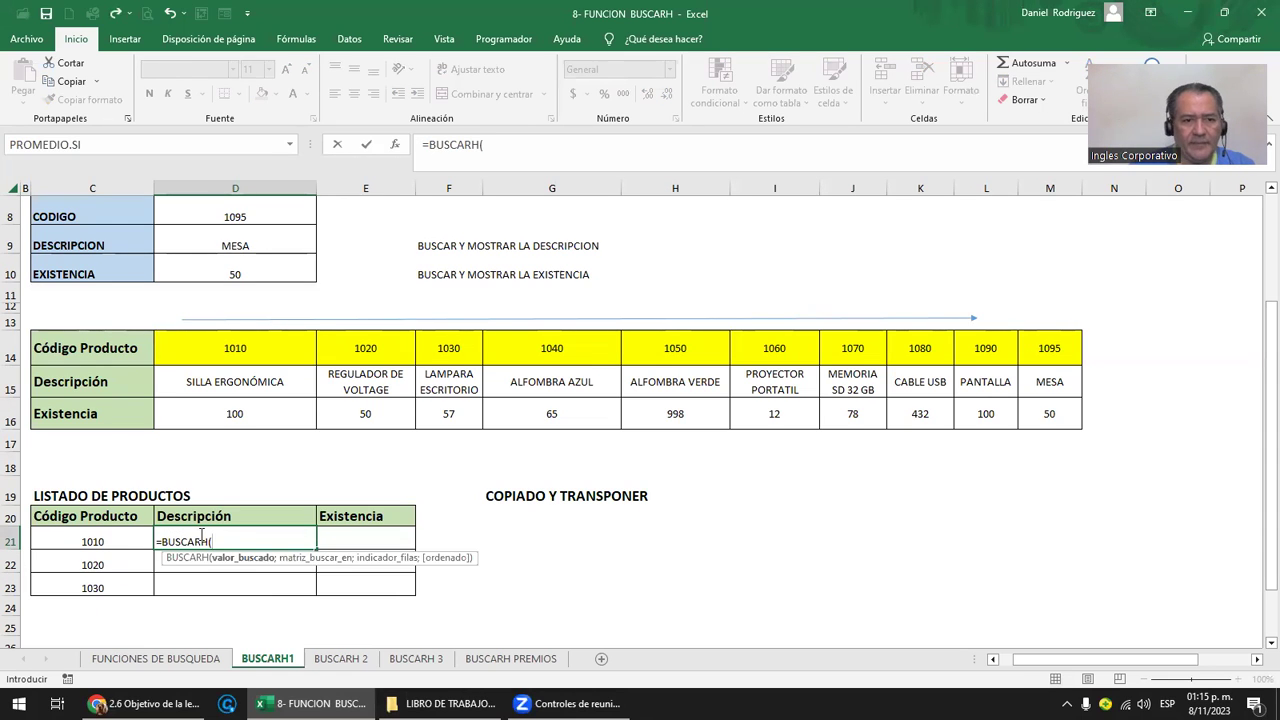
{"action": "left_click", "coordinate": [117, 541]}
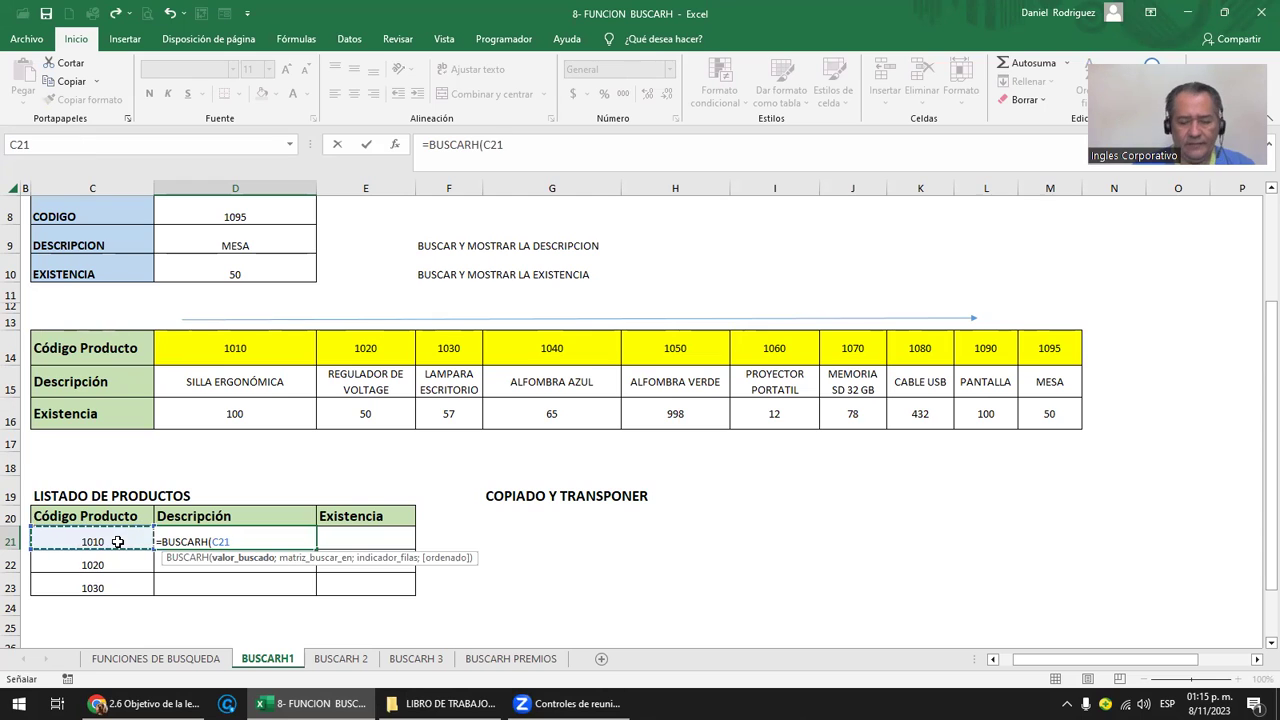
{"action": "type", "text": ";"}
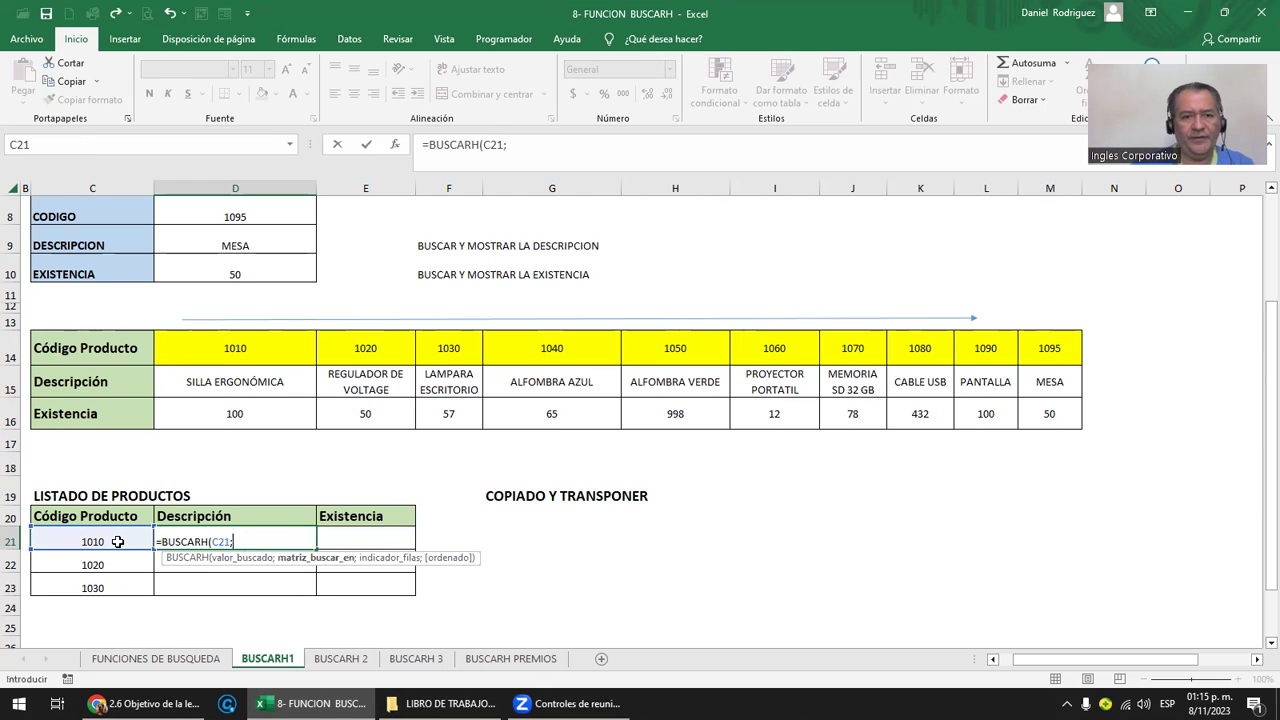
{"action": "type", "text": "DA"}
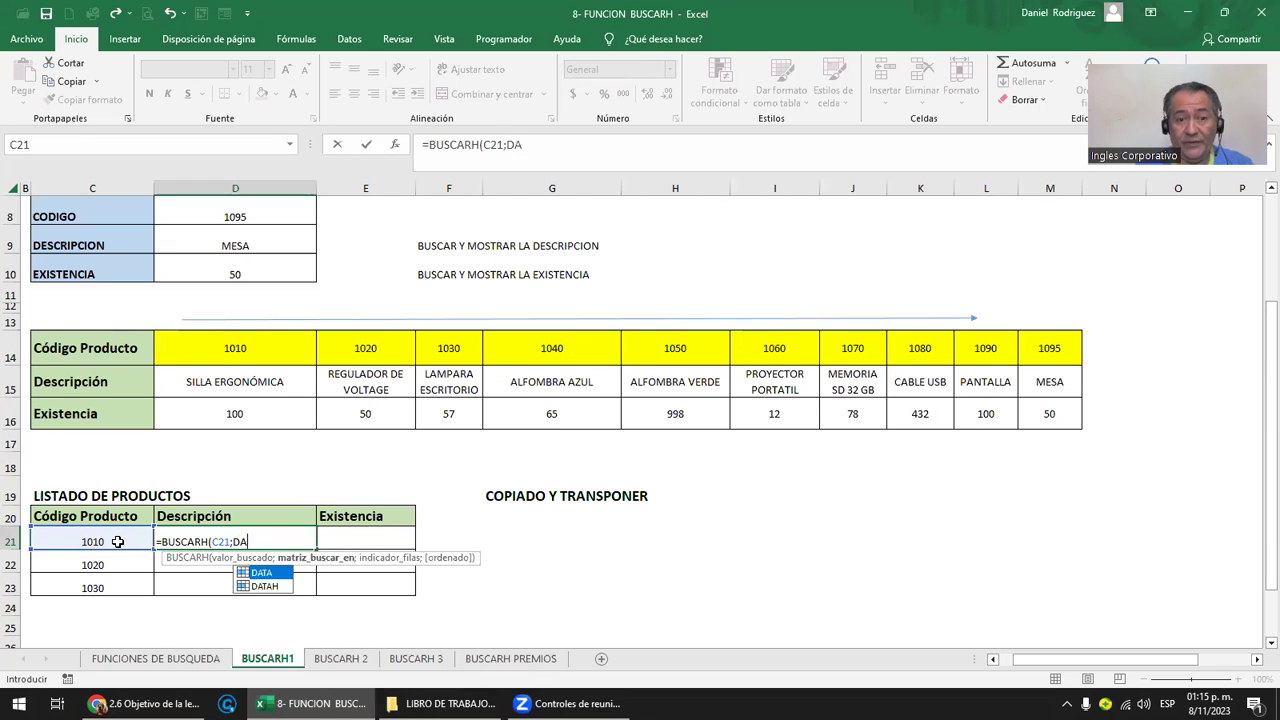
{"action": "key", "text": "Down"}
{"action": "key", "text": "Tab"}
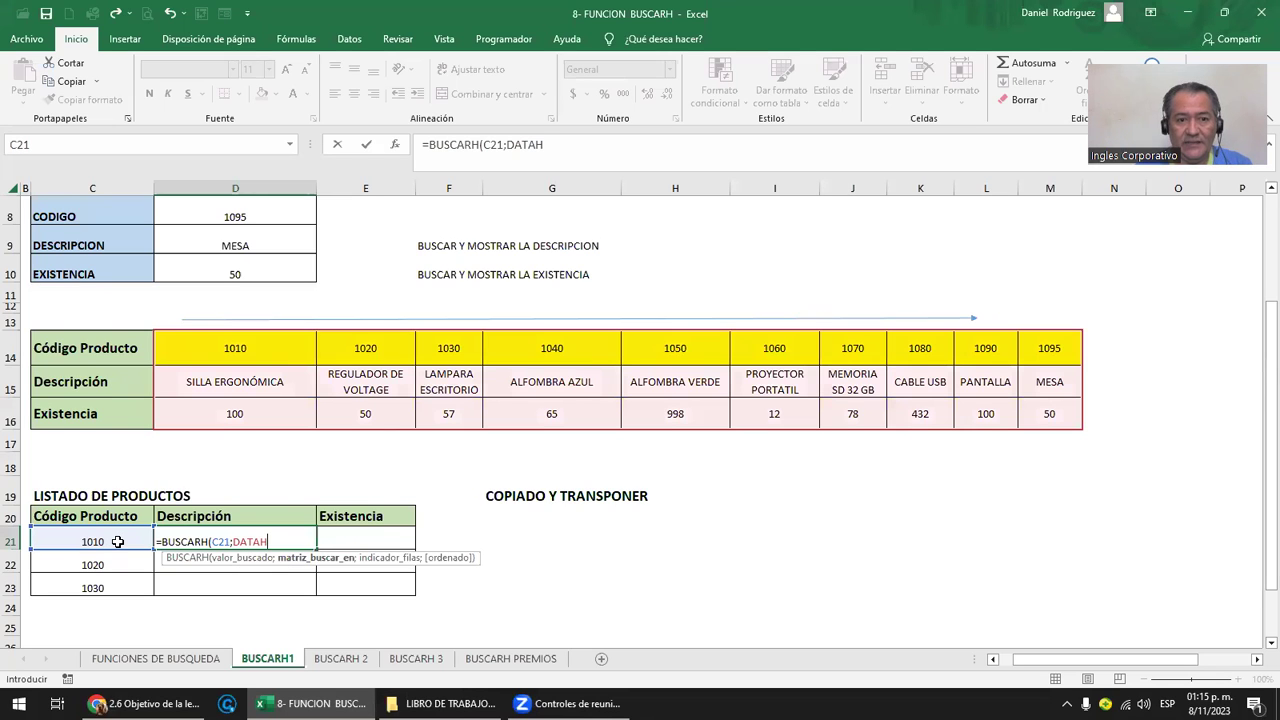
{"action": "type", "text": ";2"}
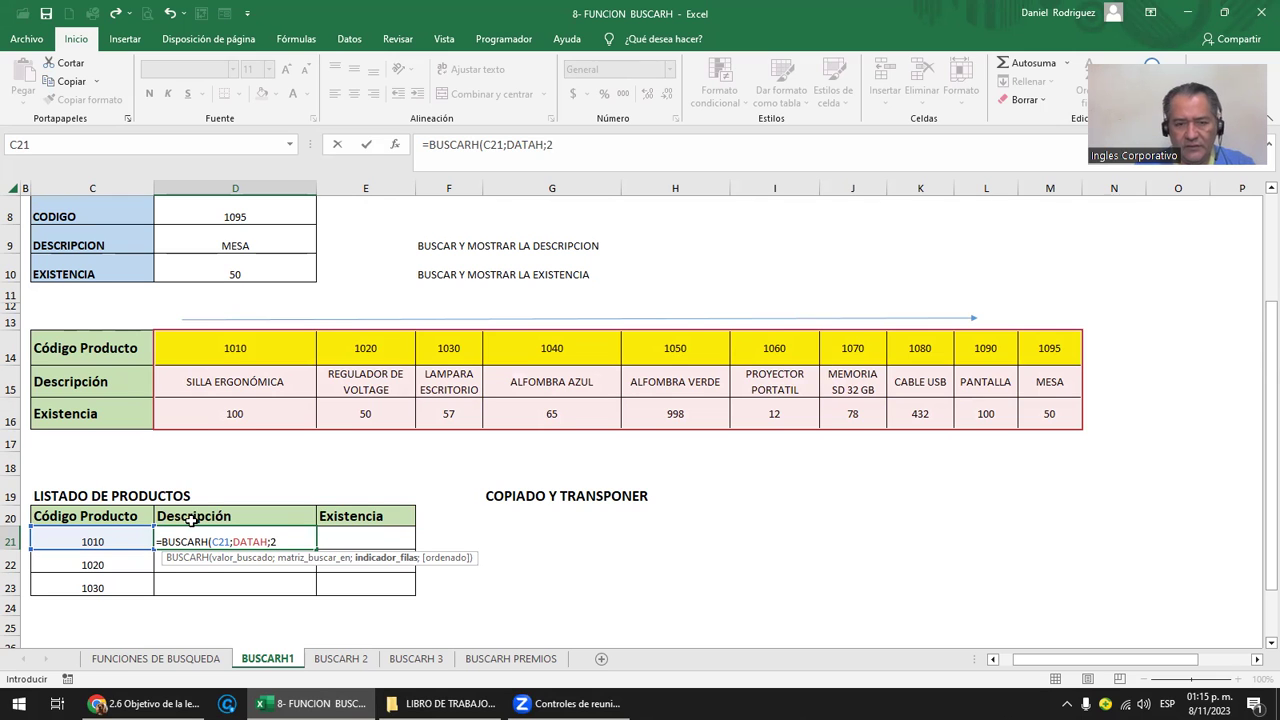
{"action": "type", "text": ";"}
{"action": "key", "text": "Down"}
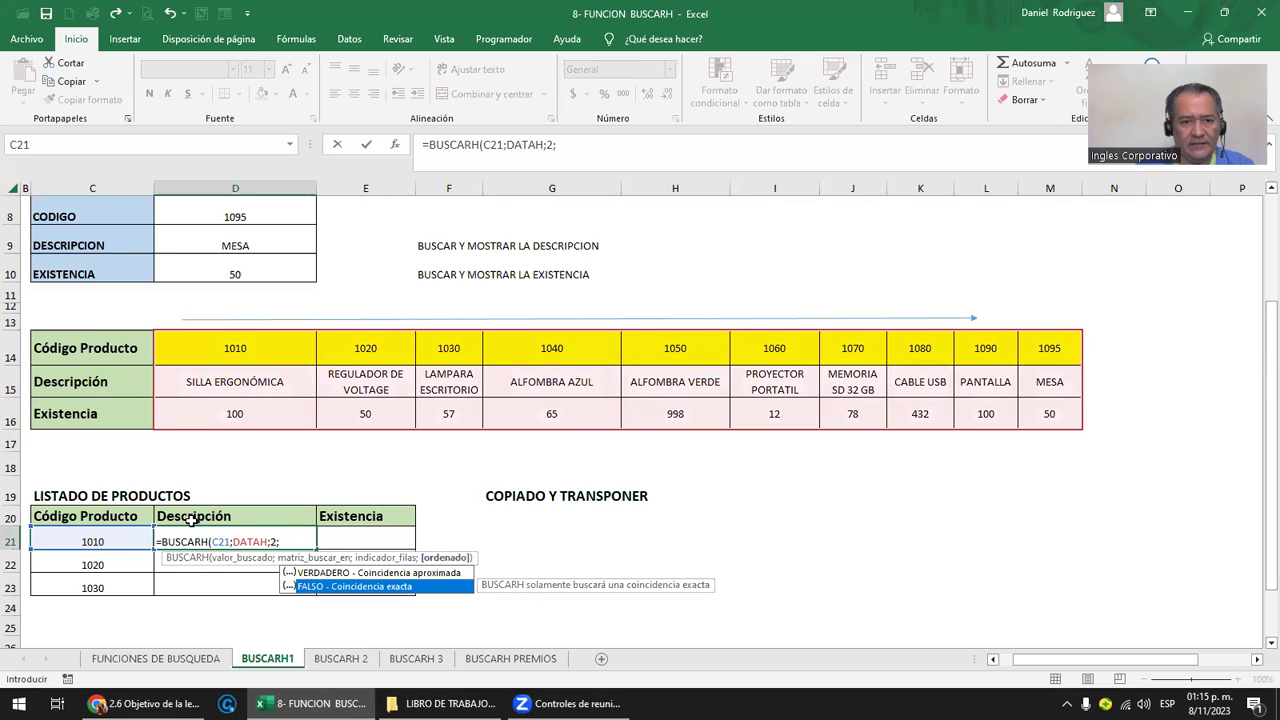
{"action": "key", "text": "Return"}
{"action": "key", "text": "Up"}
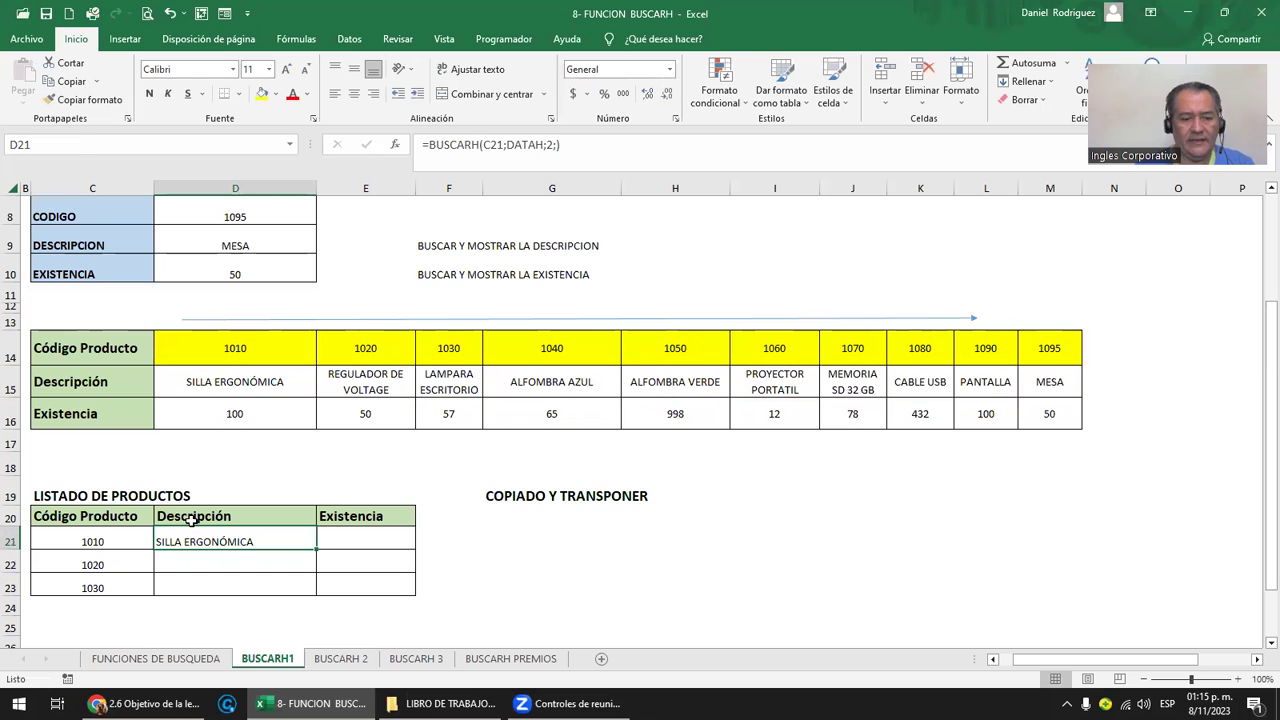
{"action": "key", "text": "F2"}
Paste D21's lookup into E21, giving =BUSCARH(D21;DATAH;2;) and the #N/D result.
{"action": "key", "text": "Escape"}
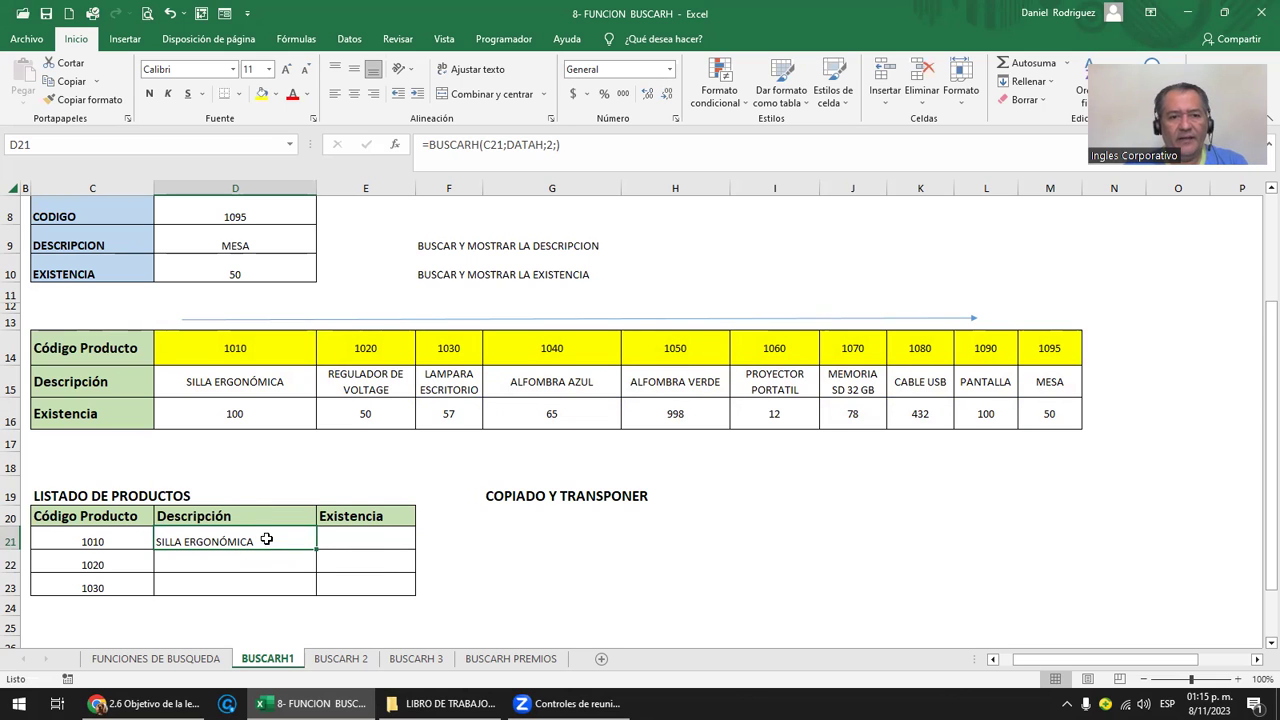
{"action": "key", "text": "ctrl+c"}
{"action": "key", "text": "Right"}
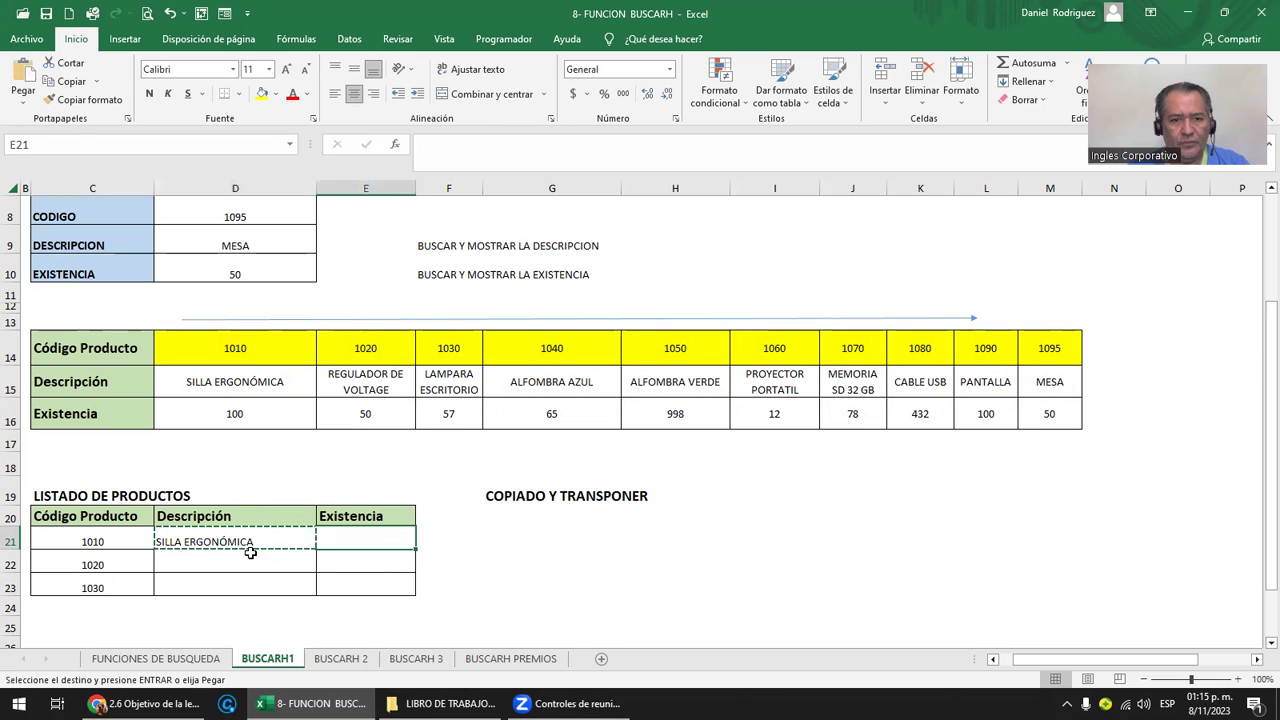
{"action": "key", "text": "ctrl+v"}
{"action": "key", "text": "F2"}
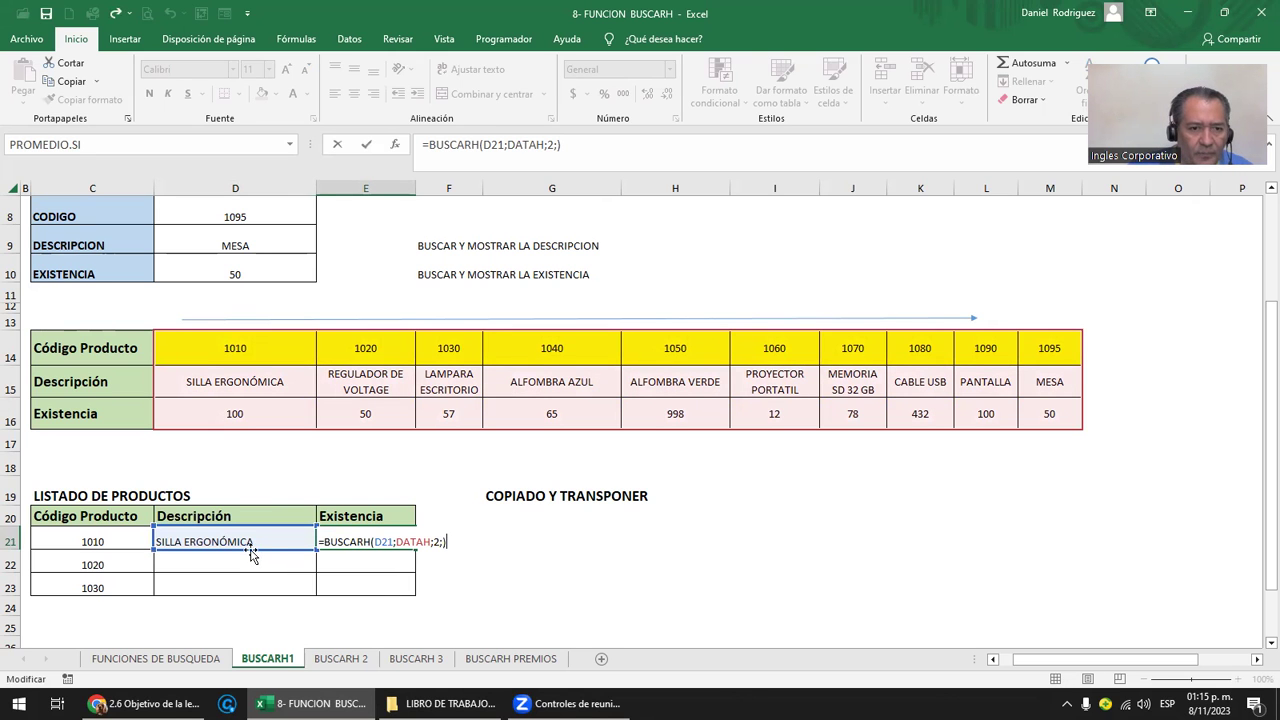
{"action": "left_click", "coordinate": [277, 580]}
{"action": "scroll", "coordinate": [276, 578], "scroll_direction": "up", "scroll_amount": 1, "text": "ctrl"}
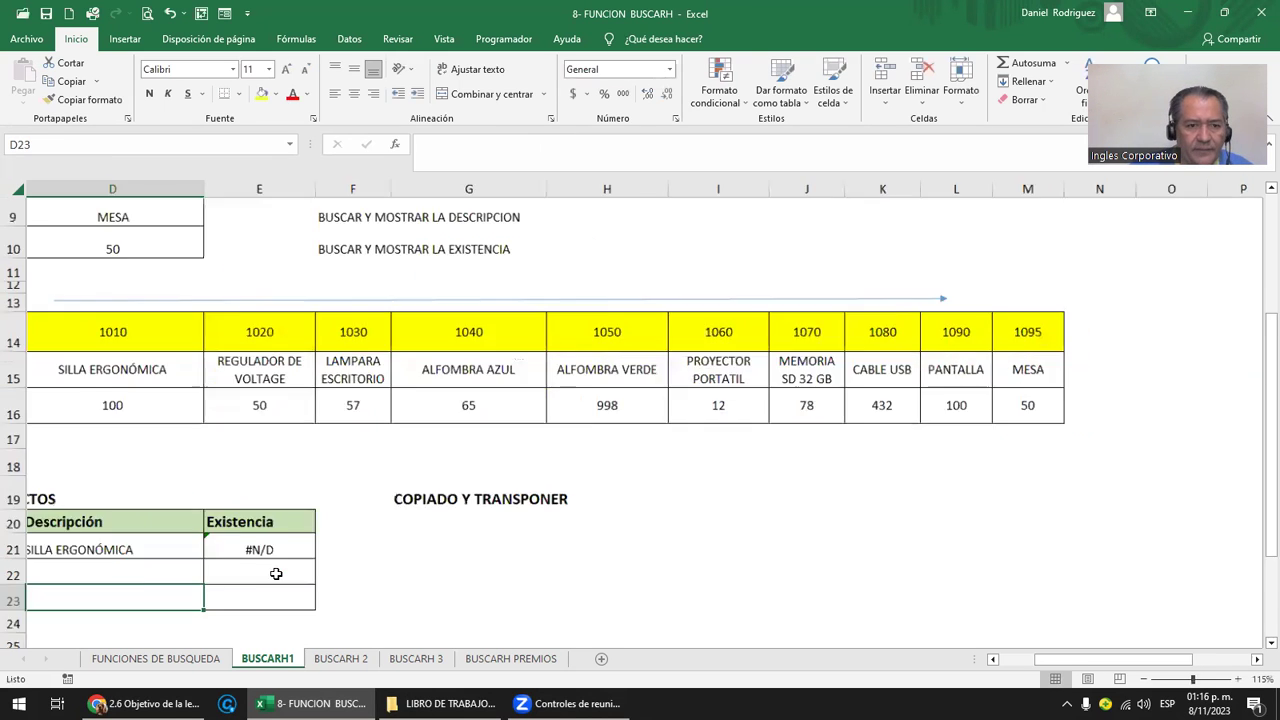
{"action": "scroll", "coordinate": [276, 574], "scroll_direction": "up", "scroll_amount": 2, "text": "ctrl"}
{"action": "scroll", "coordinate": [276, 573], "scroll_direction": "left", "scroll_amount": 3}
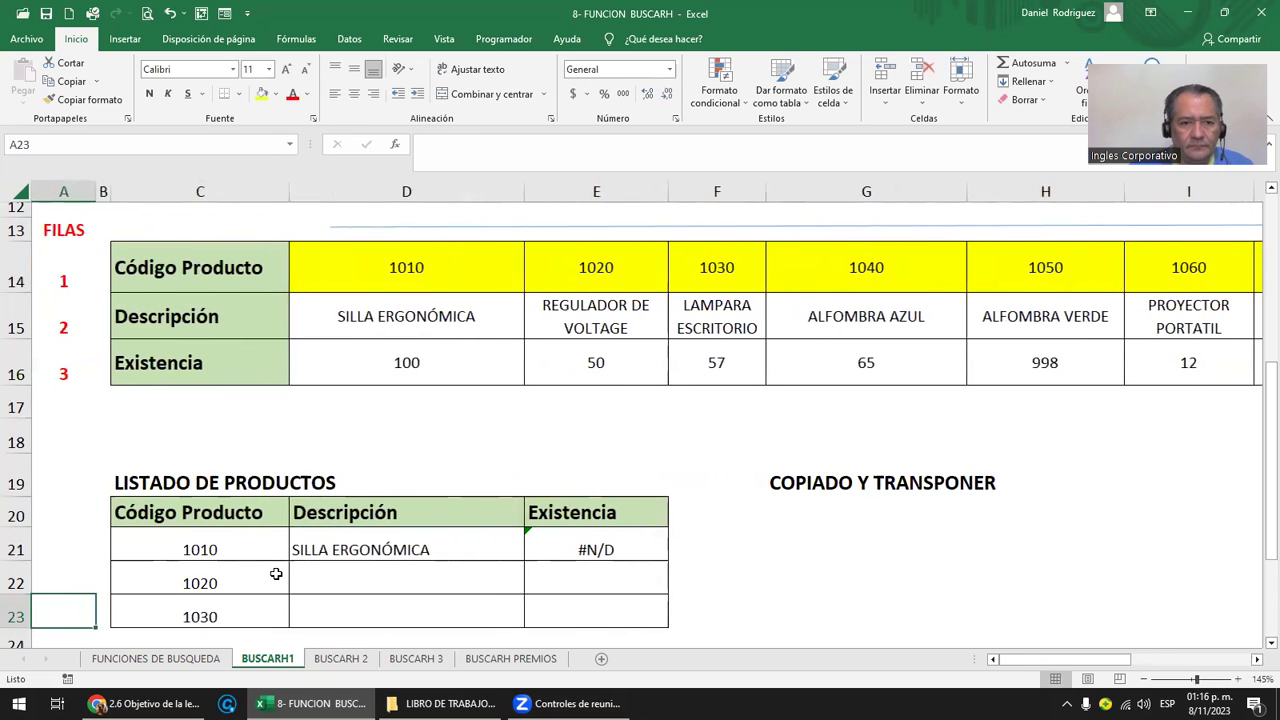
{"action": "left_click", "coordinate": [363, 550]}
{"action": "left_click", "coordinate": [211, 534]}
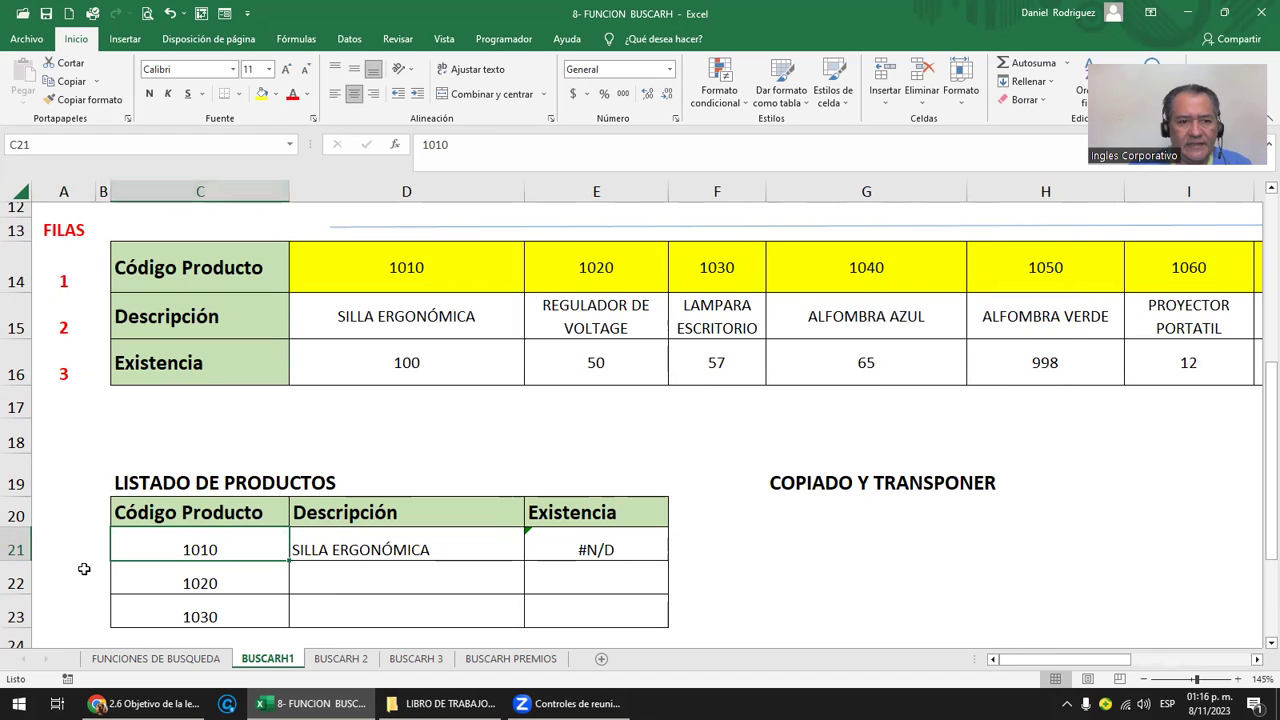
Lock the column of the C21 reference in D21's BUSCARH formula to $C21.
{"action": "double_click", "coordinate": [371, 545]}
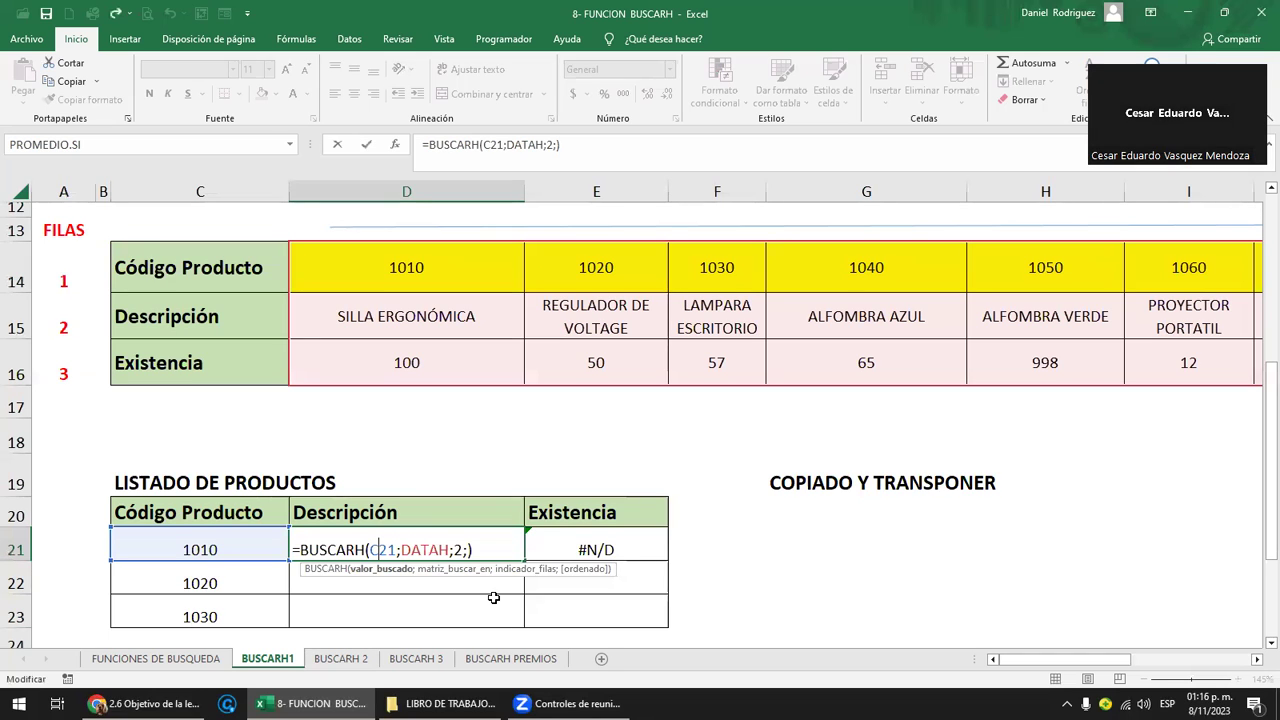
{"action": "type", "text": "$"}
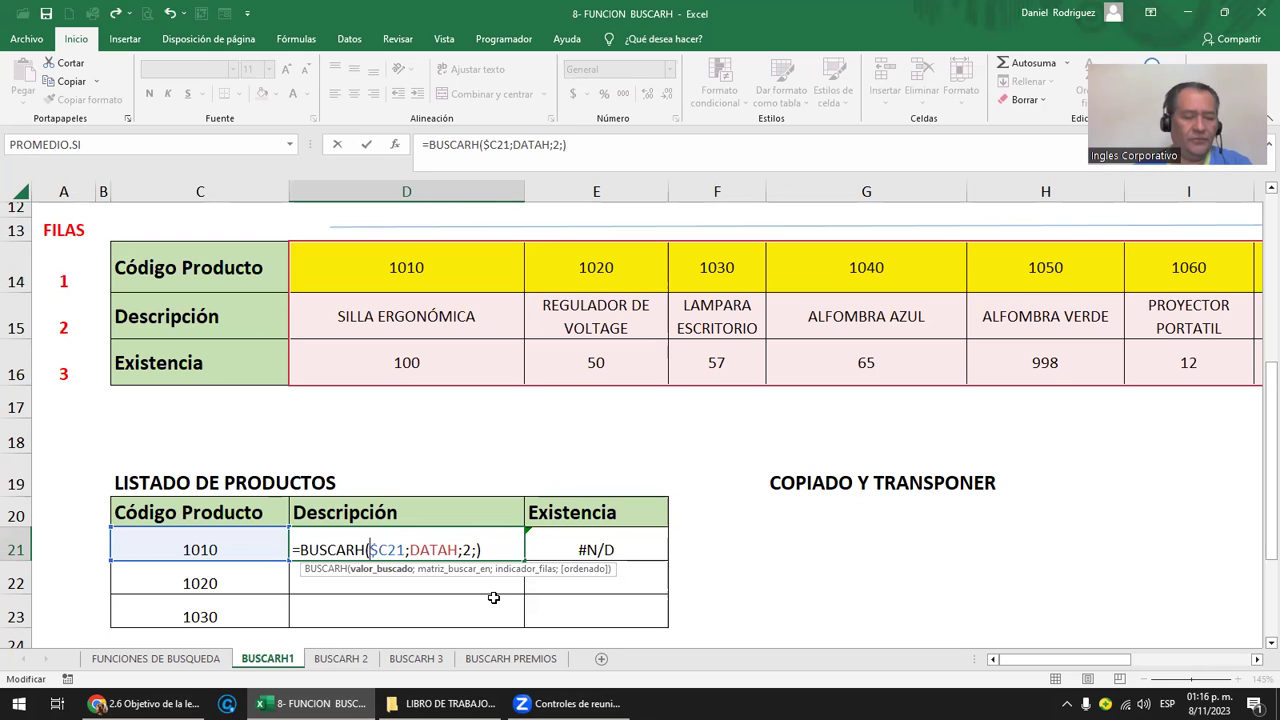
{"action": "key", "text": "shift+Right"}
{"action": "key", "text": "shift+Right"}
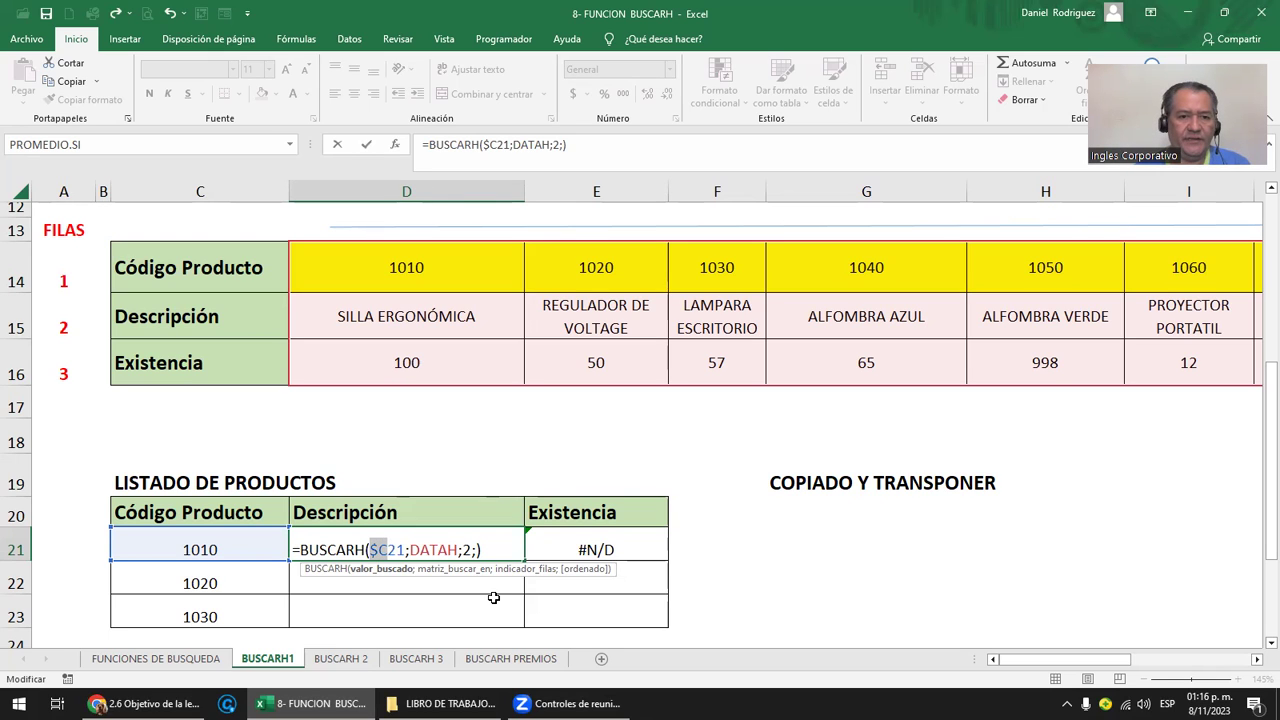
{"action": "key", "text": "Right"}
{"action": "key", "text": "shift+Right"}
{"action": "key", "text": "shift+Right"}
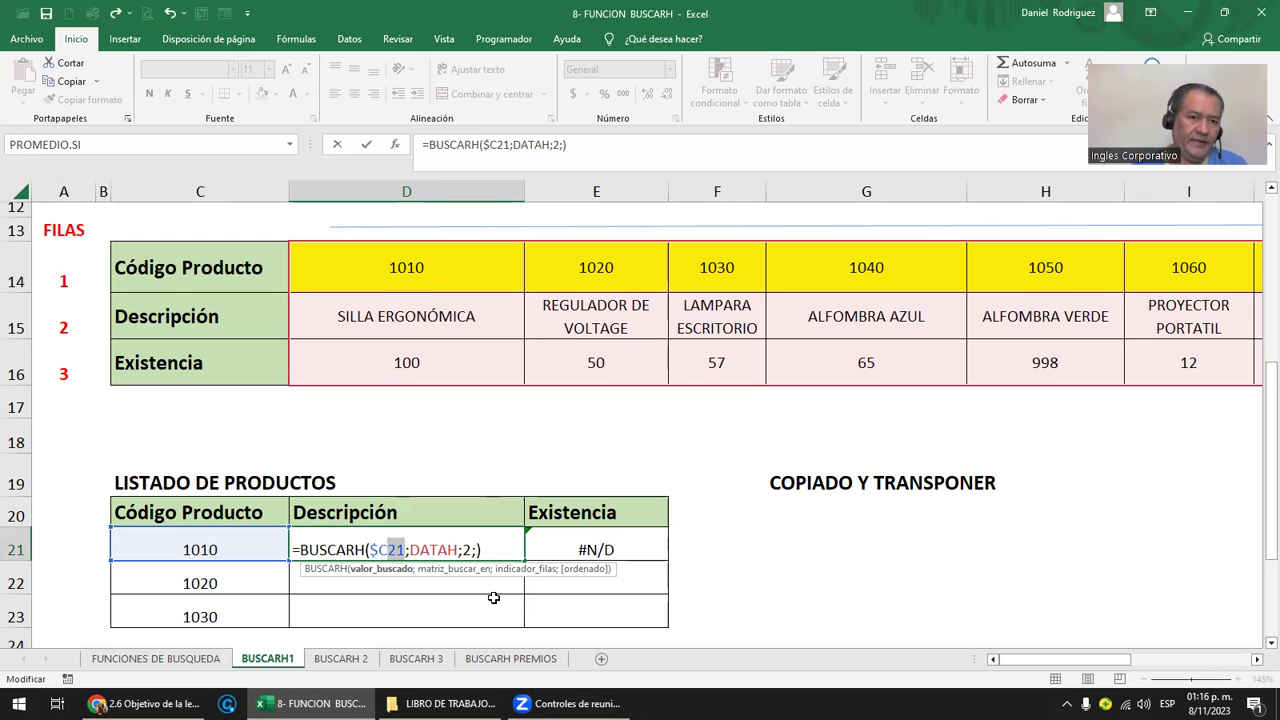
{"action": "key", "text": "Return"}
Copy the description lookup into D22 and D23, giving REGULADOR DE VOLTAGE and LAMPARA ESCRITORIO.
{"action": "key", "text": "Up"}
{"action": "key", "text": "ctrl+c"}
{"action": "key", "text": "Down"}
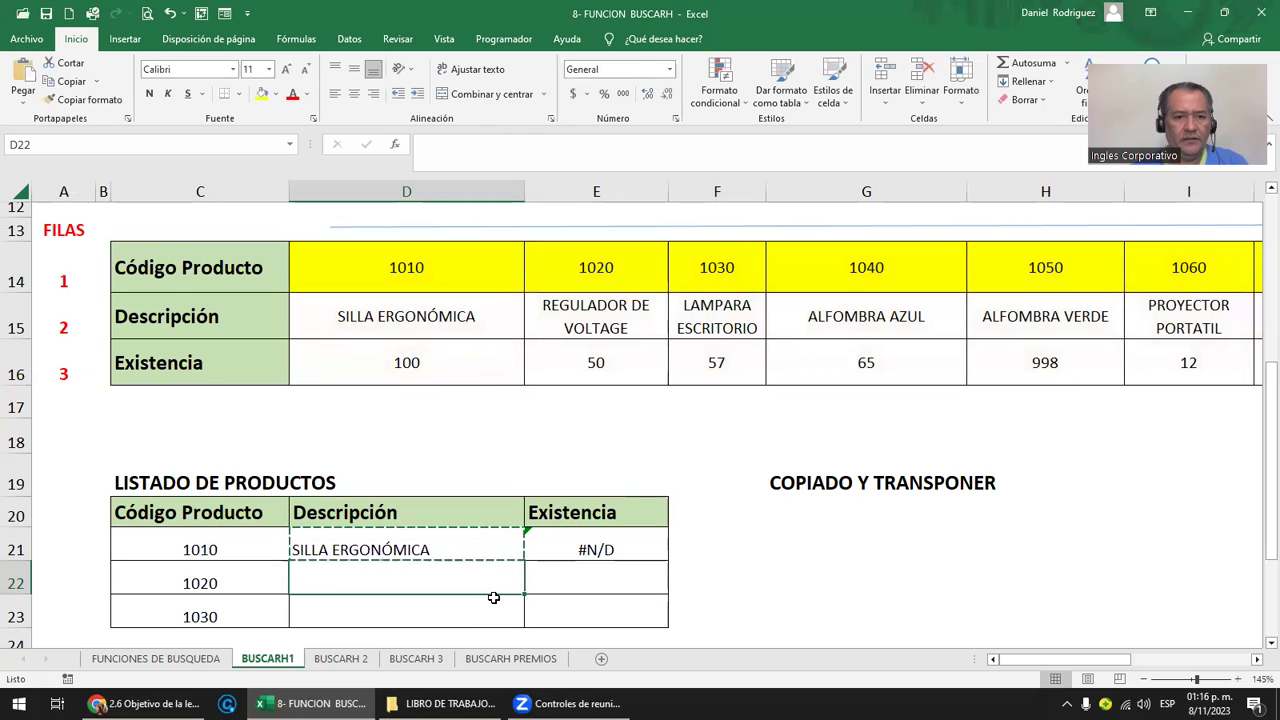
{"action": "key", "text": "ctrl+v"}
{"action": "key", "text": "F2"}
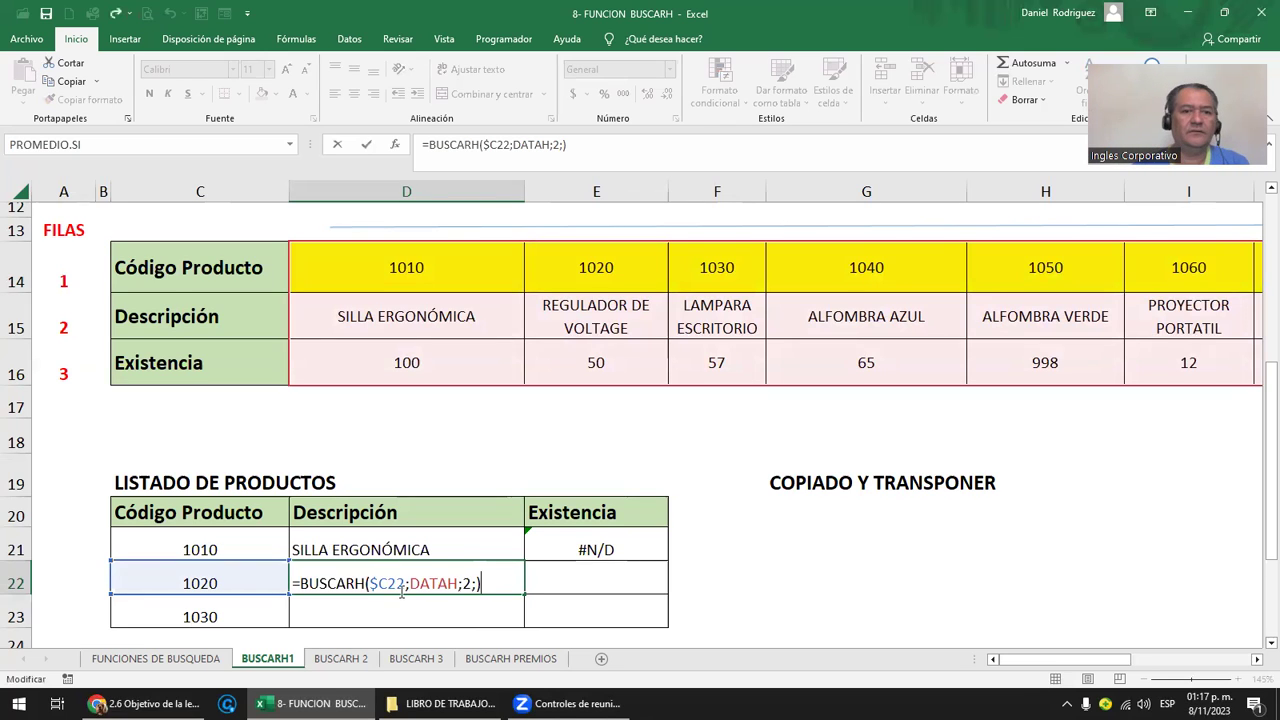
{"action": "key", "text": "Return"}
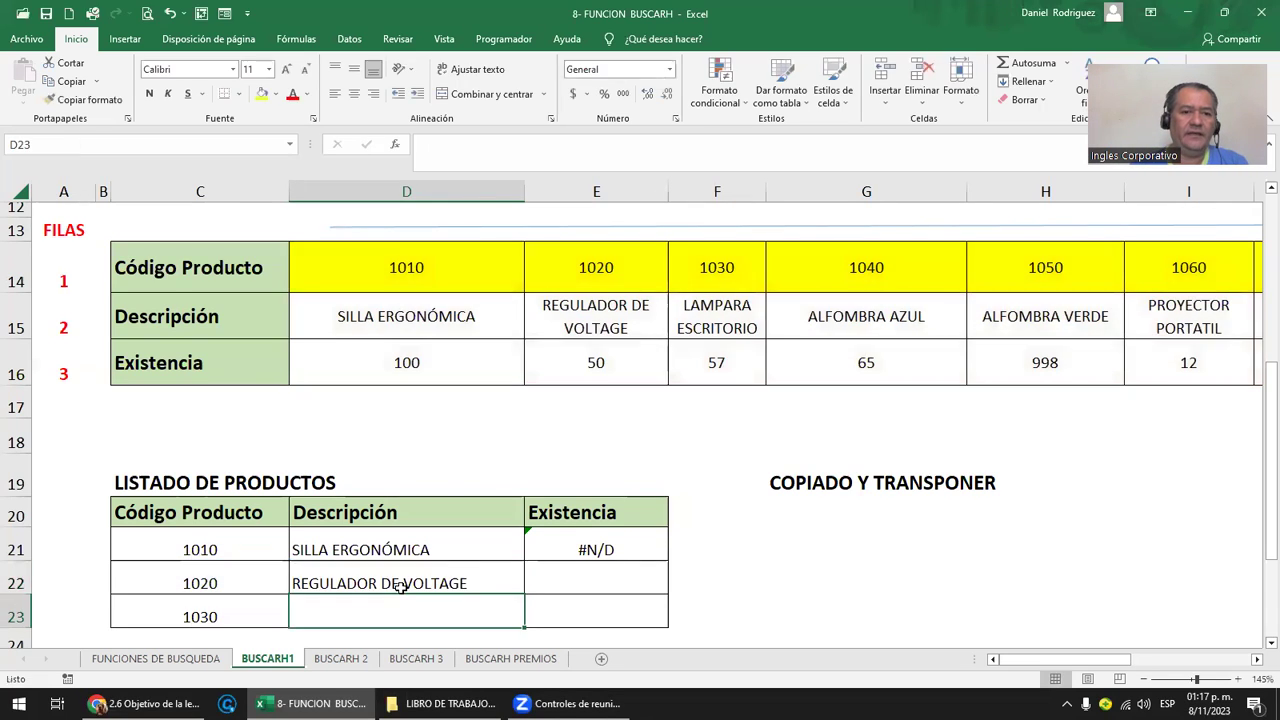
{"action": "left_click", "coordinate": [400, 587]}
{"action": "key", "text": "ctrl+c"}
{"action": "key", "text": "Down"}
{"action": "key", "text": "ctrl+v"}
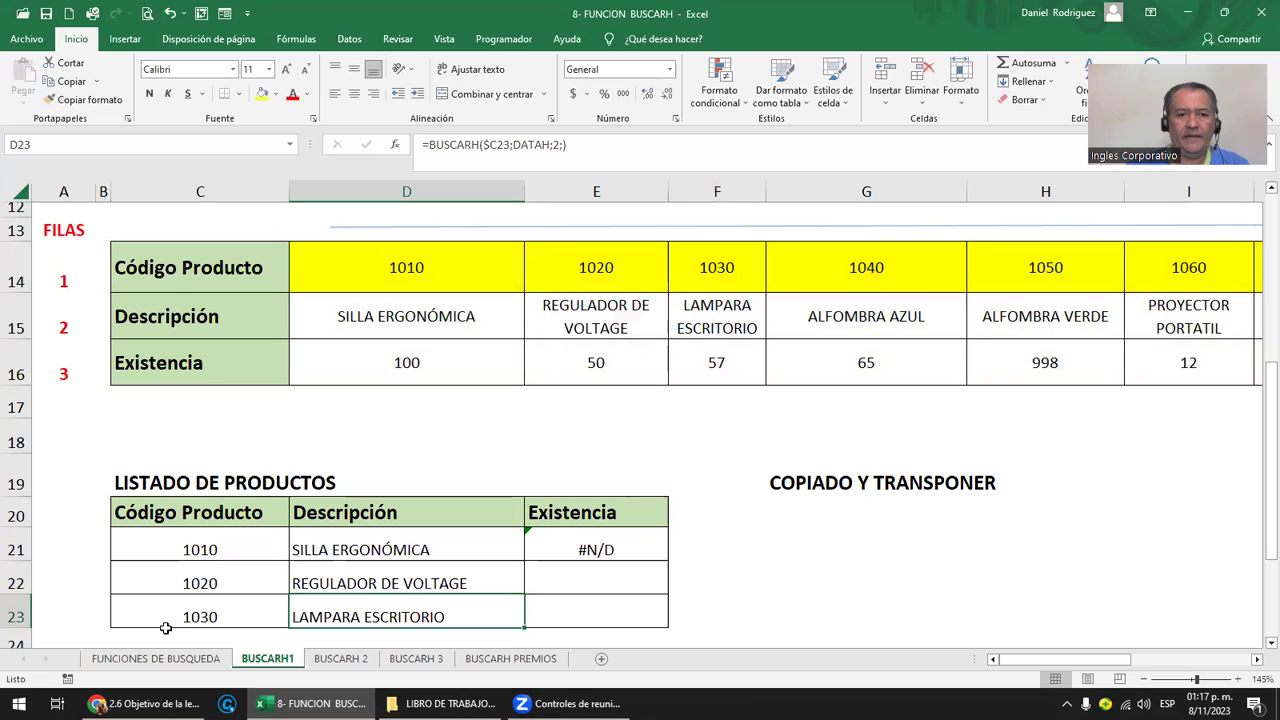
{"action": "left_click", "coordinate": [242, 583]}
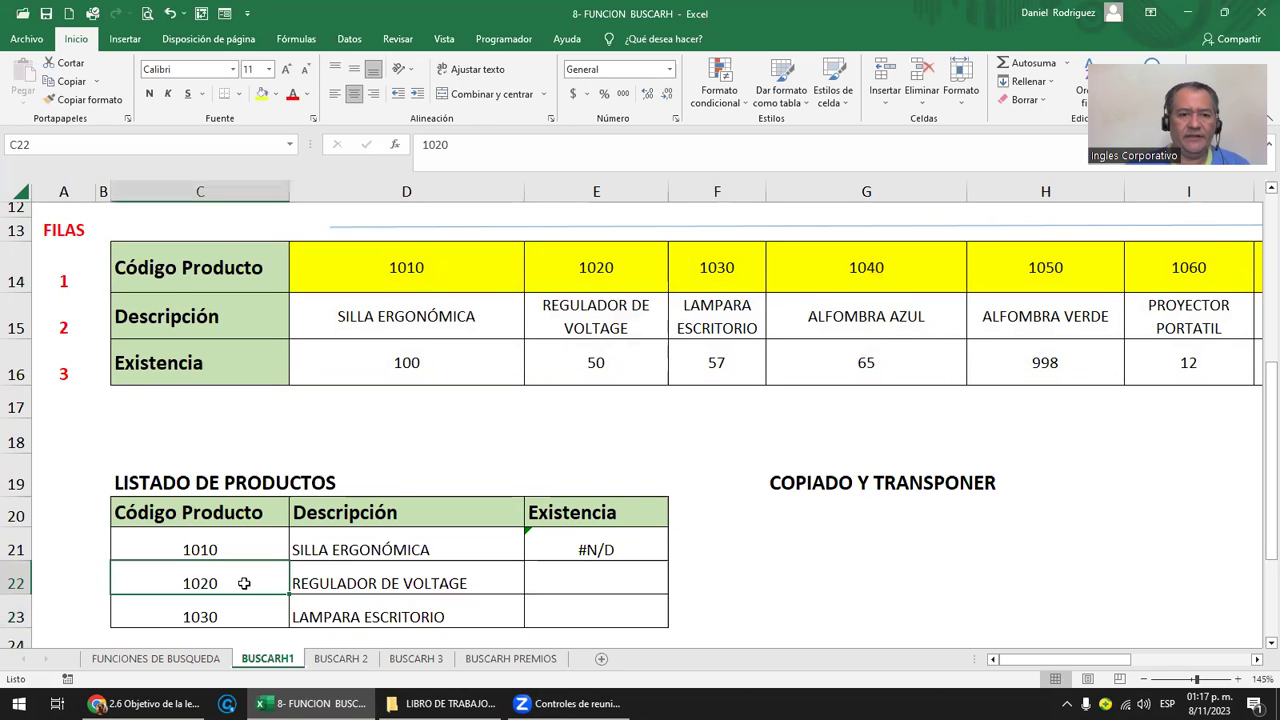
Build the stock lookup =BUSCARH($C21;DATAH;3;FALSO) in E21 from the copied description formula.
{"action": "scroll", "coordinate": [230, 598], "scroll_direction": "down", "scroll_amount": 1, "text": "ctrl"}
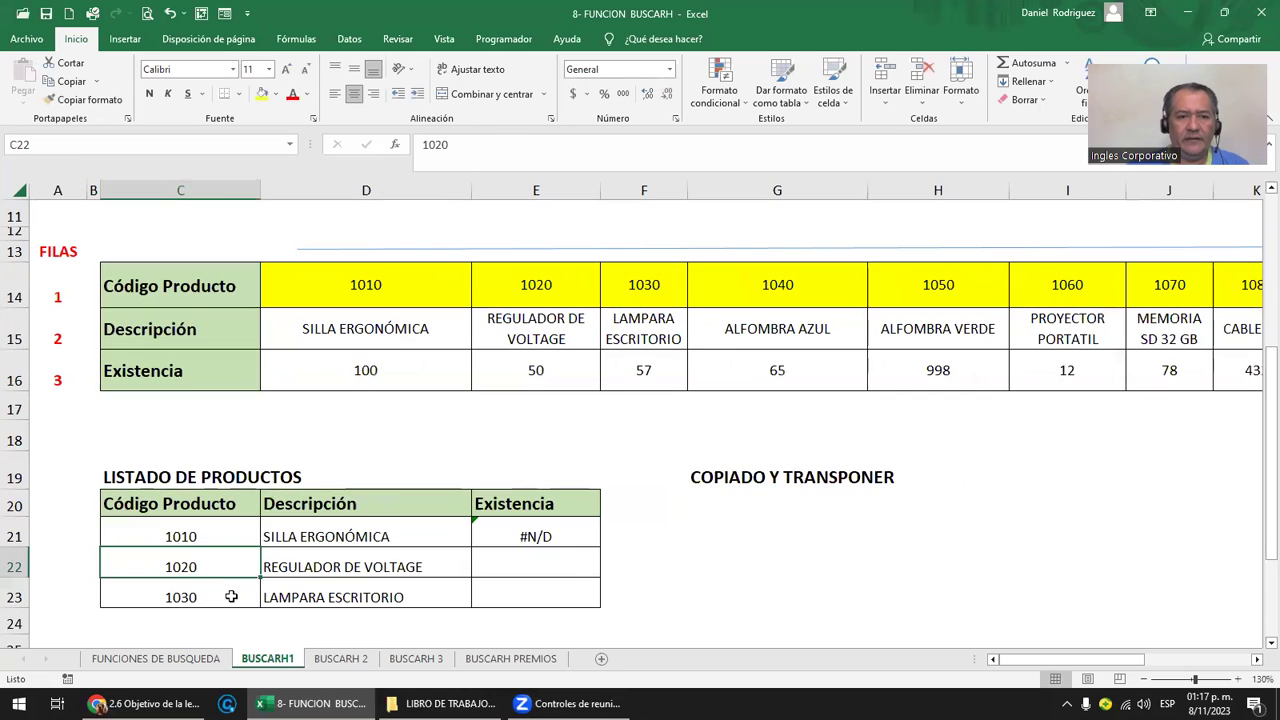
{"action": "left_click", "coordinate": [227, 597]}
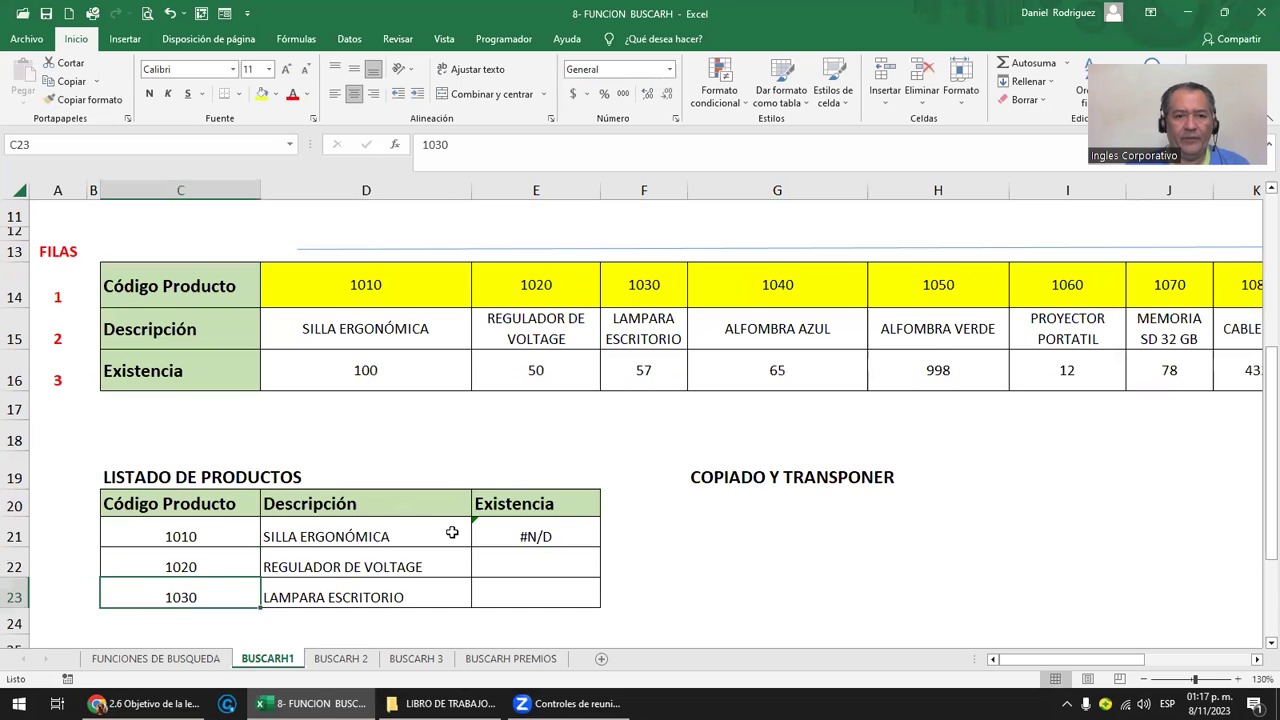
{"action": "left_click", "coordinate": [405, 537]}
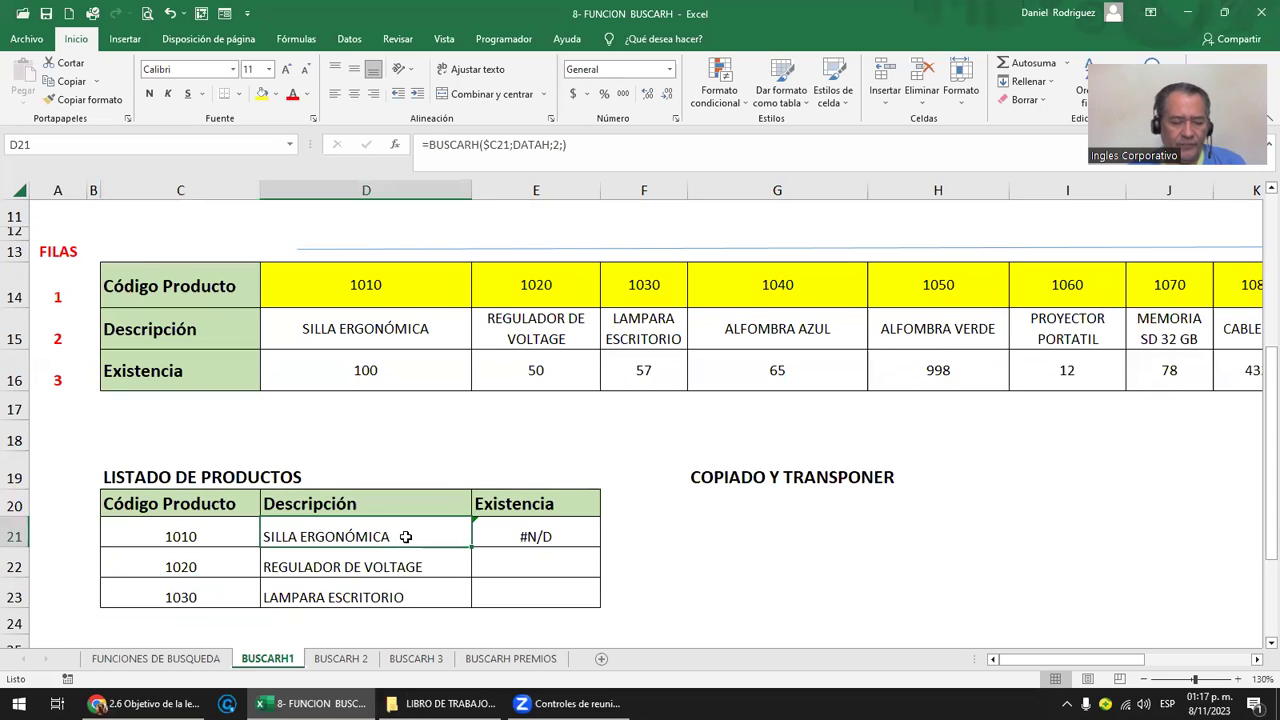
{"action": "key", "text": "ctrl+c"}
{"action": "key", "text": "Right"}
{"action": "key", "text": "ctrl+v"}
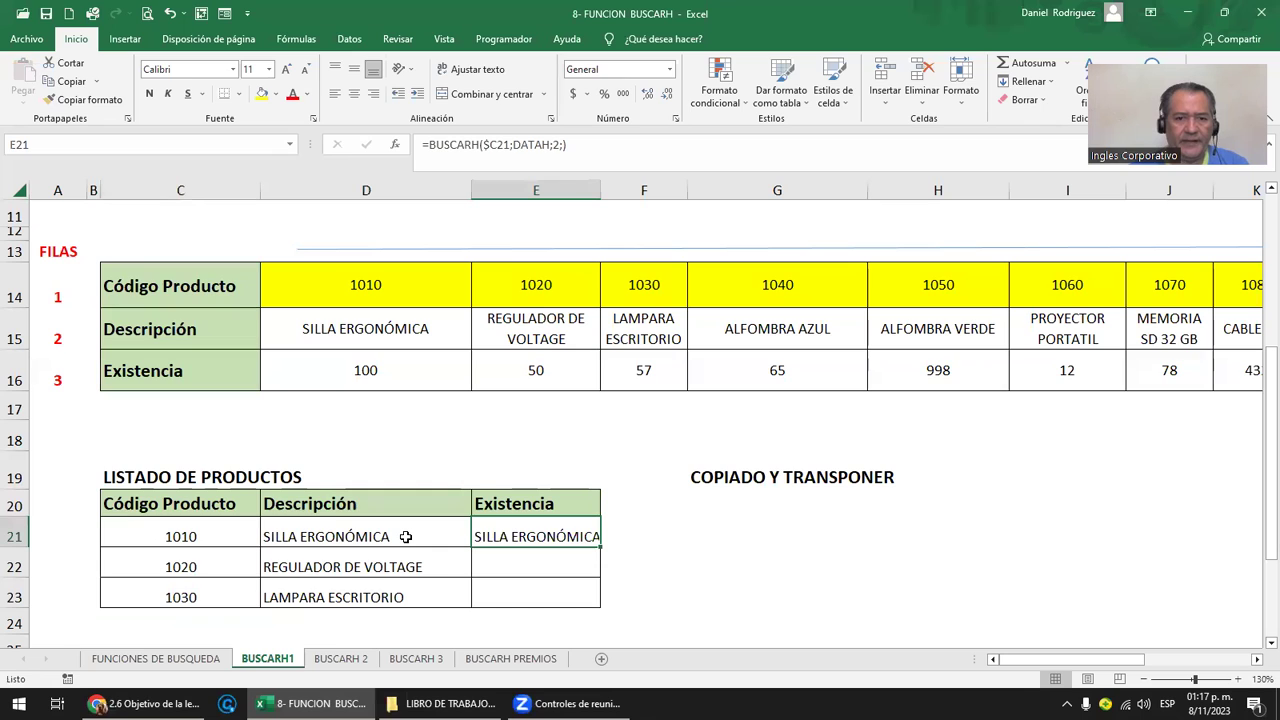
{"action": "key", "text": "F2"}
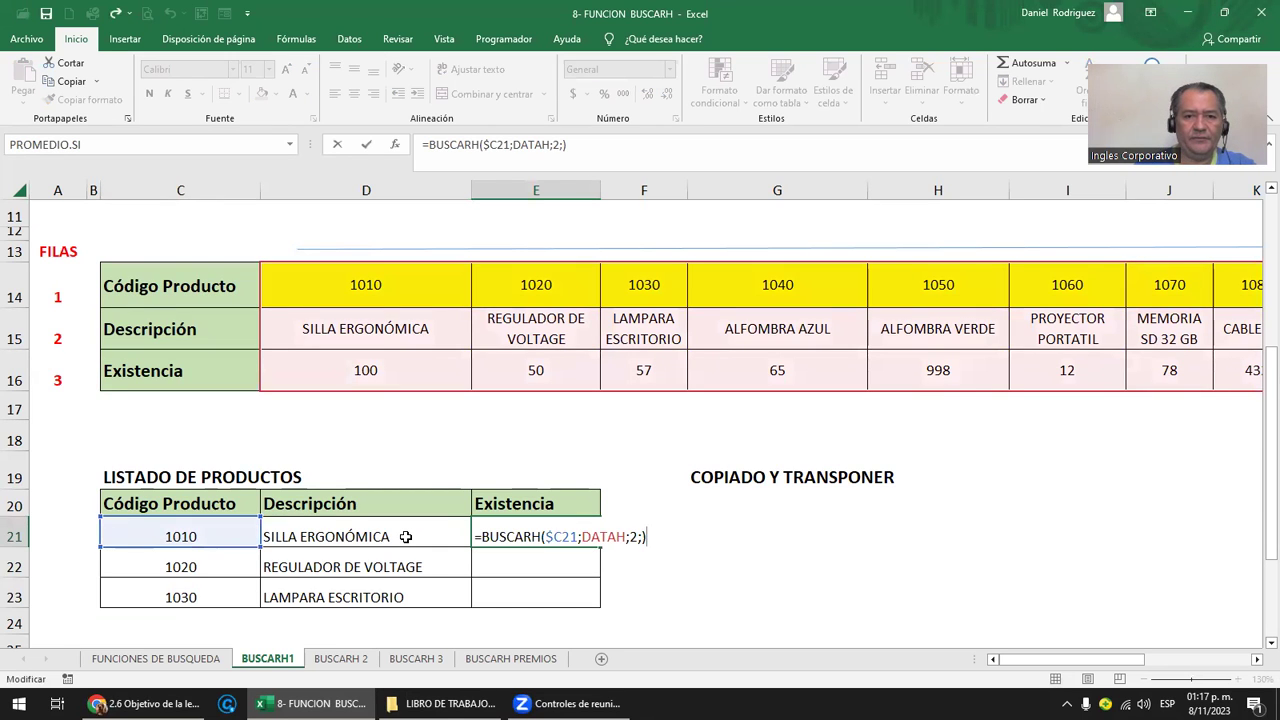
{"action": "key", "text": "Left"}
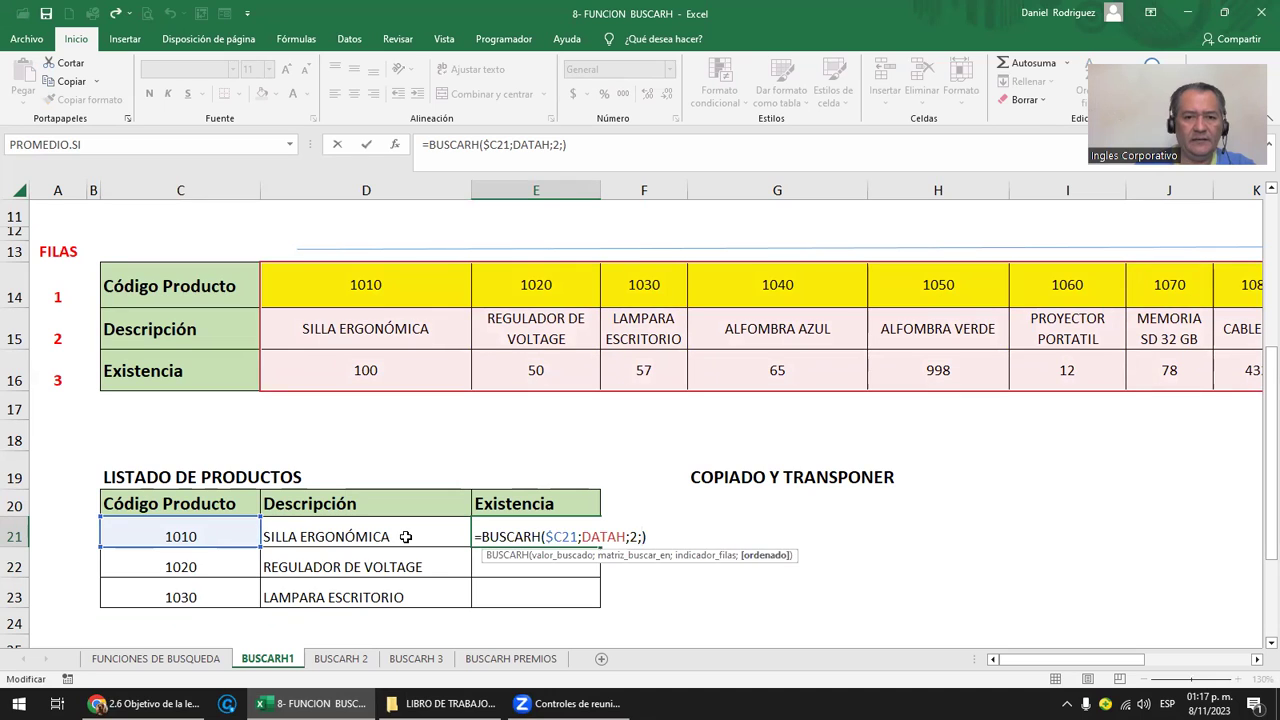
{"action": "type", "text": "F"}
{"action": "key", "text": "Down"}
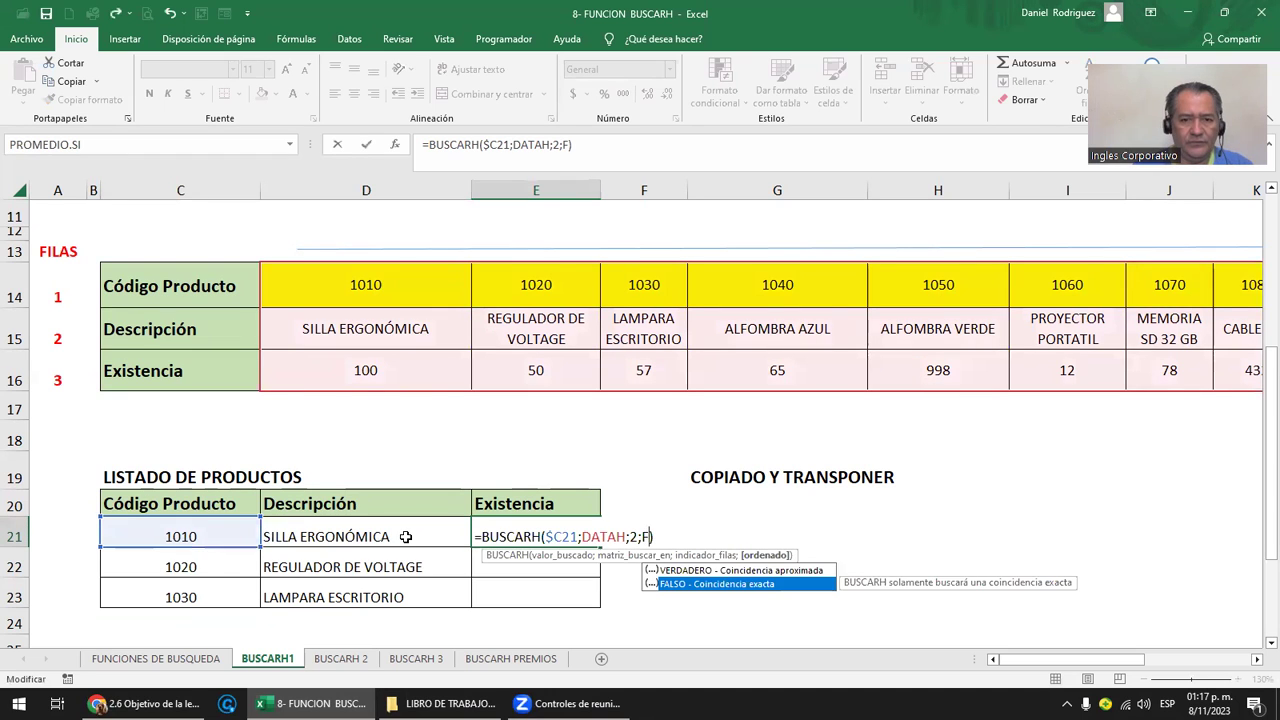
{"action": "key", "text": "Tab"}
{"action": "key", "text": "Left"}
{"action": "key", "text": "Left"}
{"action": "key", "text": "Left"}
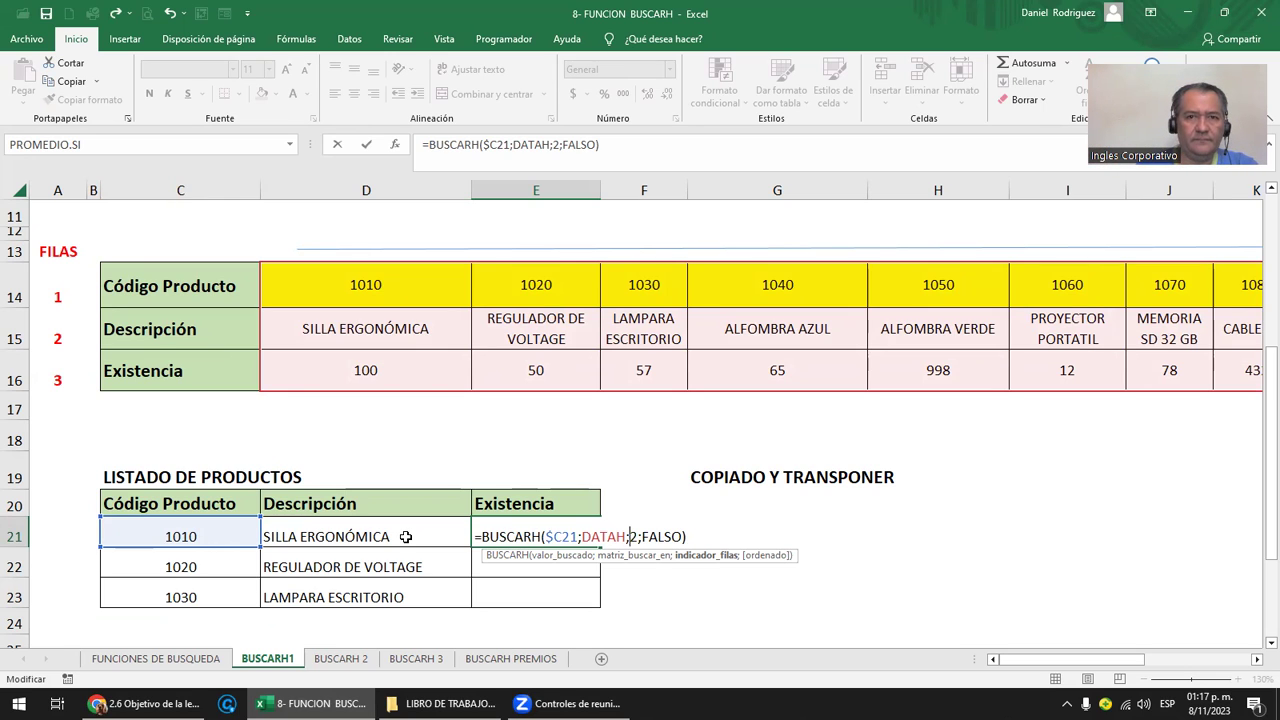
{"action": "key", "text": "BackSpace"}
{"action": "type", "text": "3"}
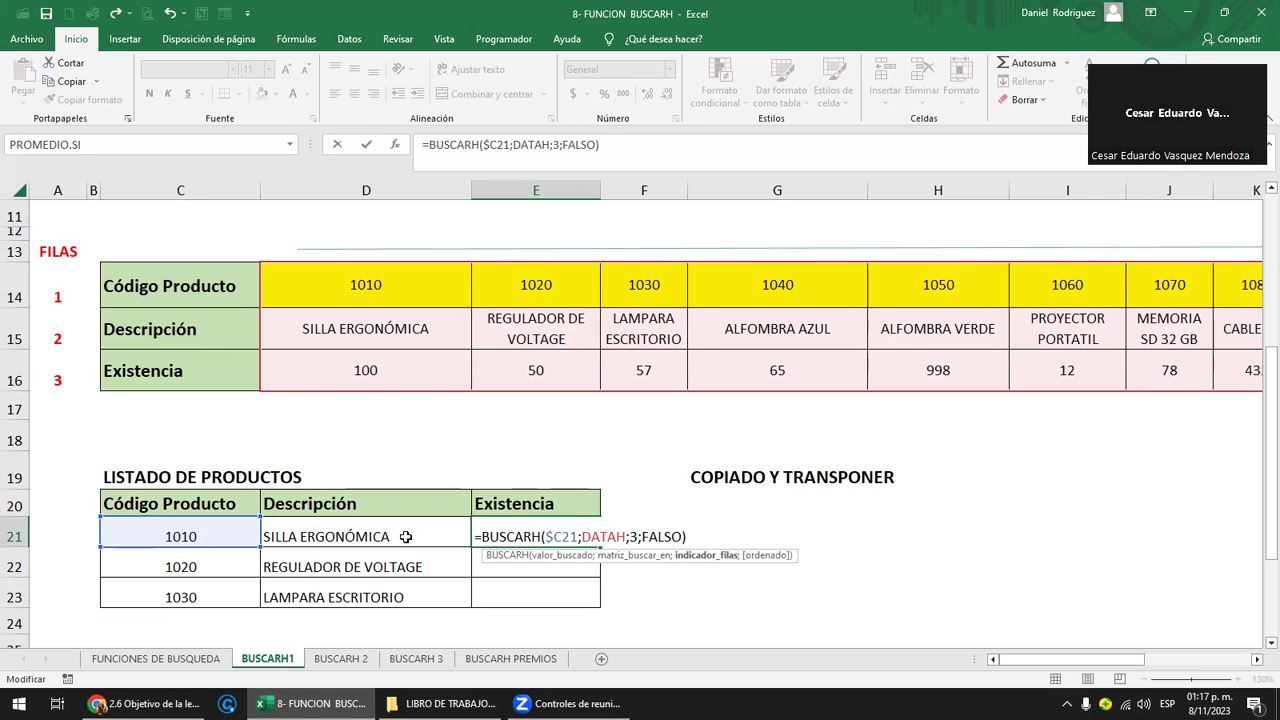
{"action": "key", "text": "ctrl+Return"}
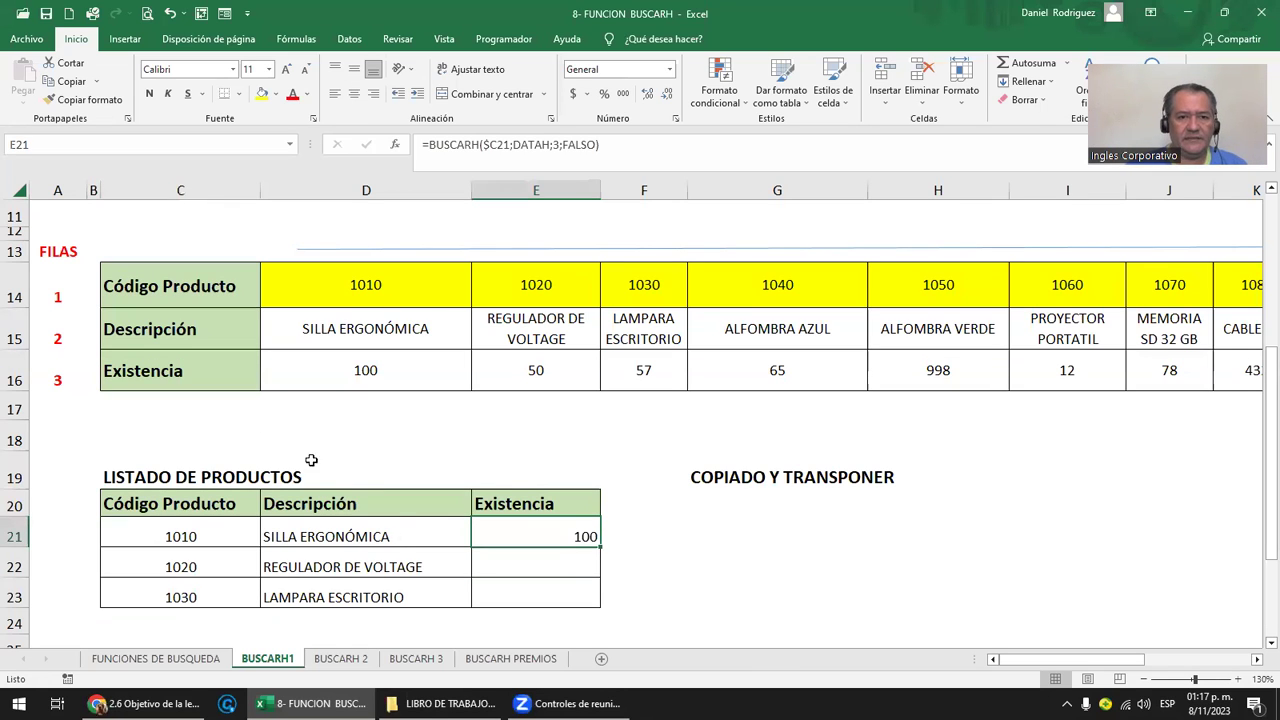
Fill the stock lookup down to E22 and E23, showing 50 and 57.
{"action": "left_click", "coordinate": [360, 370]}
{"action": "left_click", "coordinate": [524, 527]}
{"action": "key", "text": "ctrl+c"}
{"action": "key", "text": "Down"}
{"action": "key", "text": "Return"}
{"action": "key", "text": "ctrl+c"}
{"action": "key", "text": "Down"}
{"action": "key", "text": "Return"}
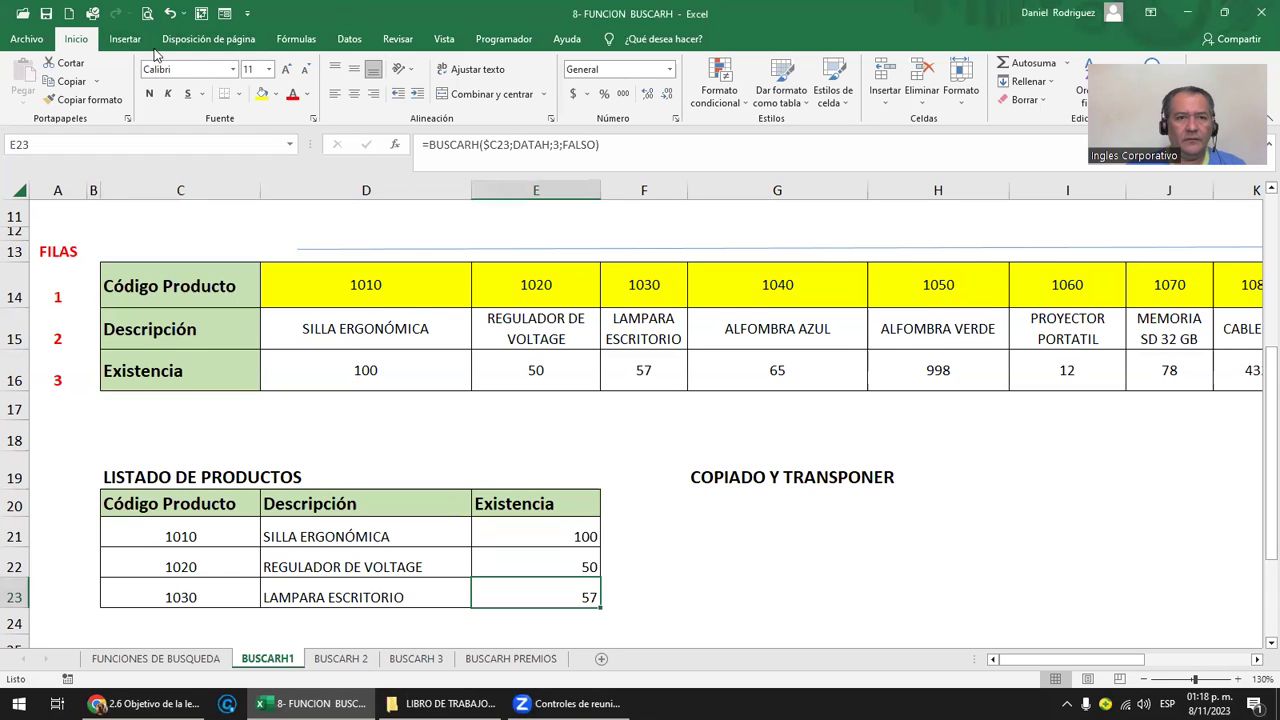
Draw an arrow from code 1010 in C21 up to the matching code in D14.
{"action": "left_click", "coordinate": [125, 39]}
{"action": "left_click", "coordinate": [283, 66]}
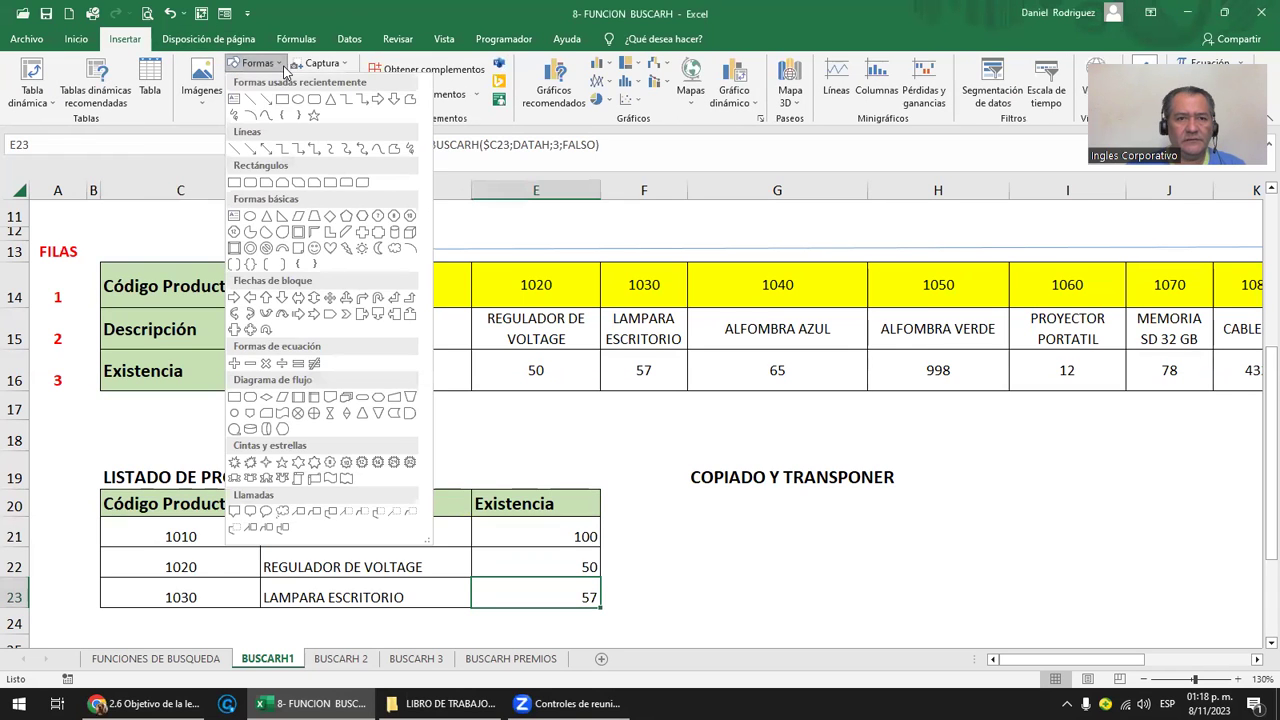
{"action": "left_click", "coordinate": [281, 99]}
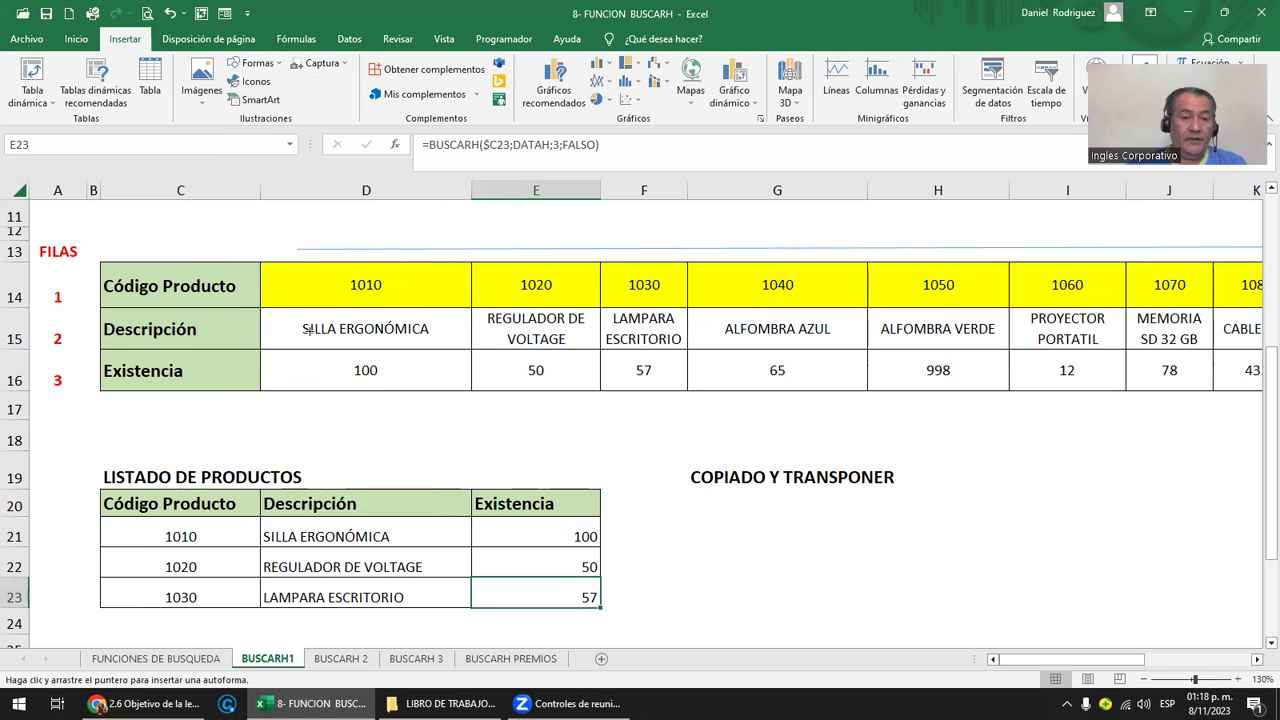
{"action": "left_click_drag", "start_coordinate": [205, 530], "coordinate": [310, 297]}
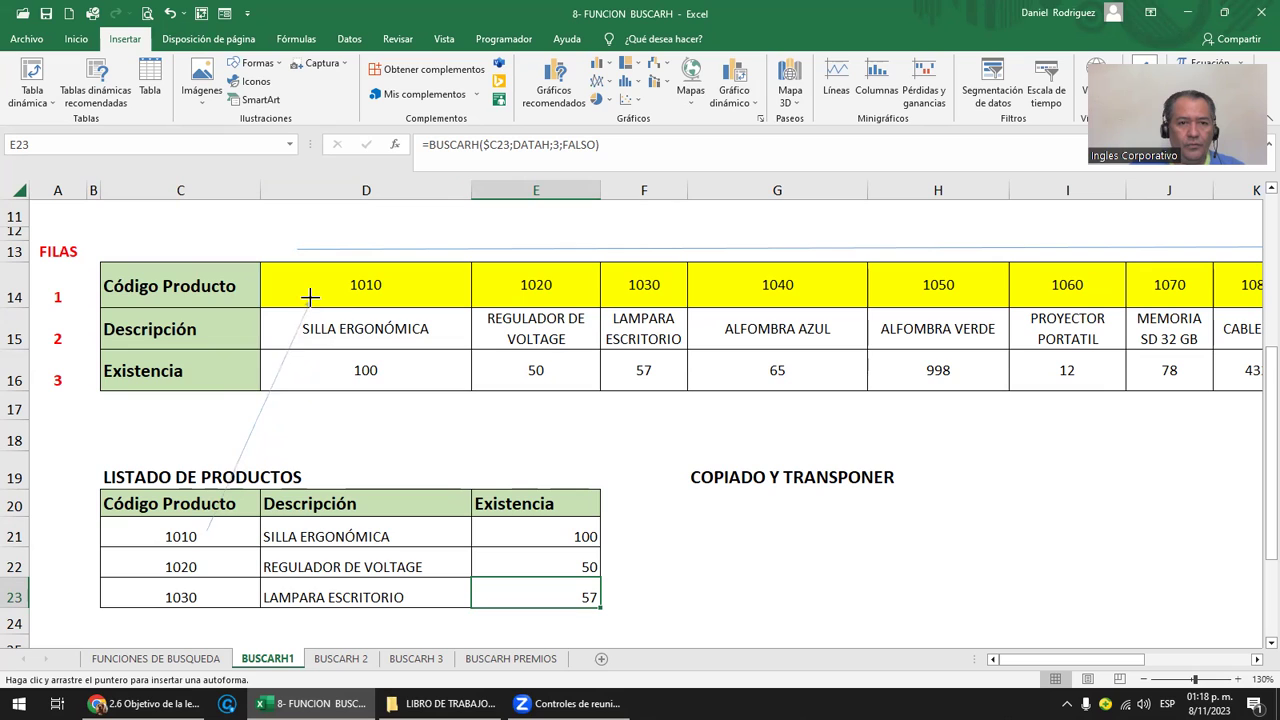
{"action": "left_click_drag", "start_coordinate": [310, 297], "coordinate": [297, 289]}
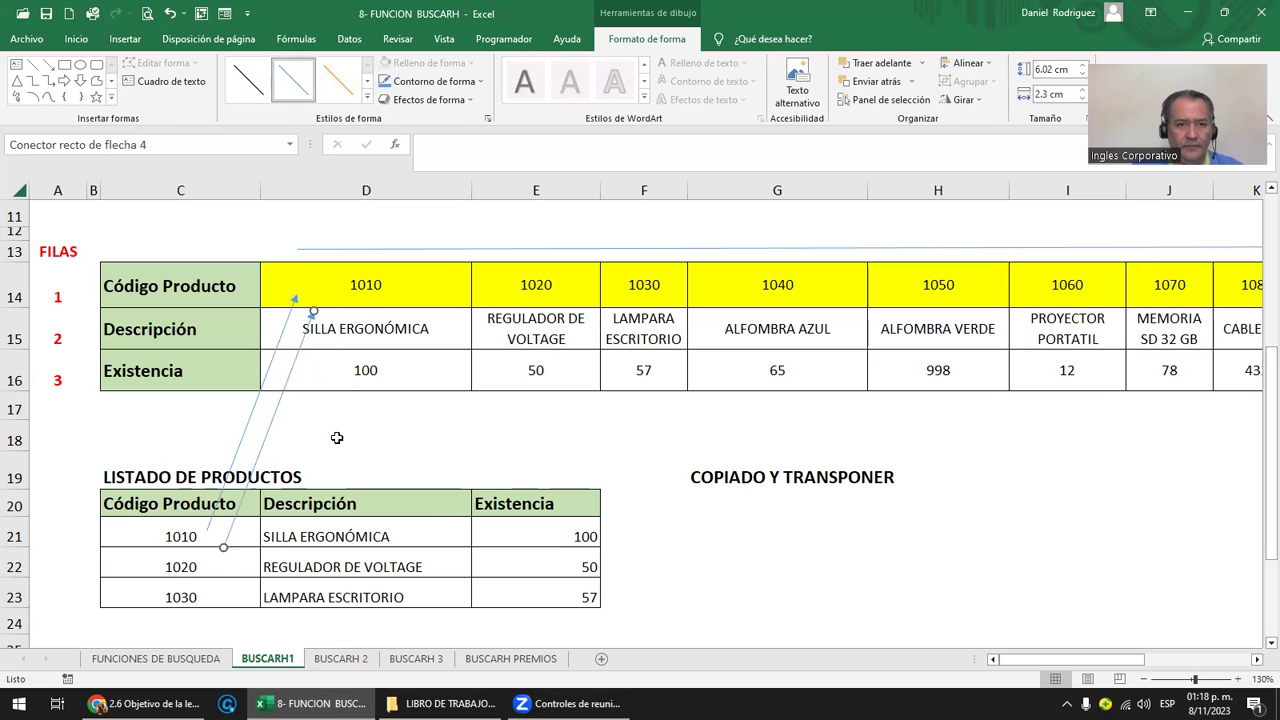
{"action": "left_click_drag", "start_coordinate": [266, 375], "coordinate": [484, 384]}
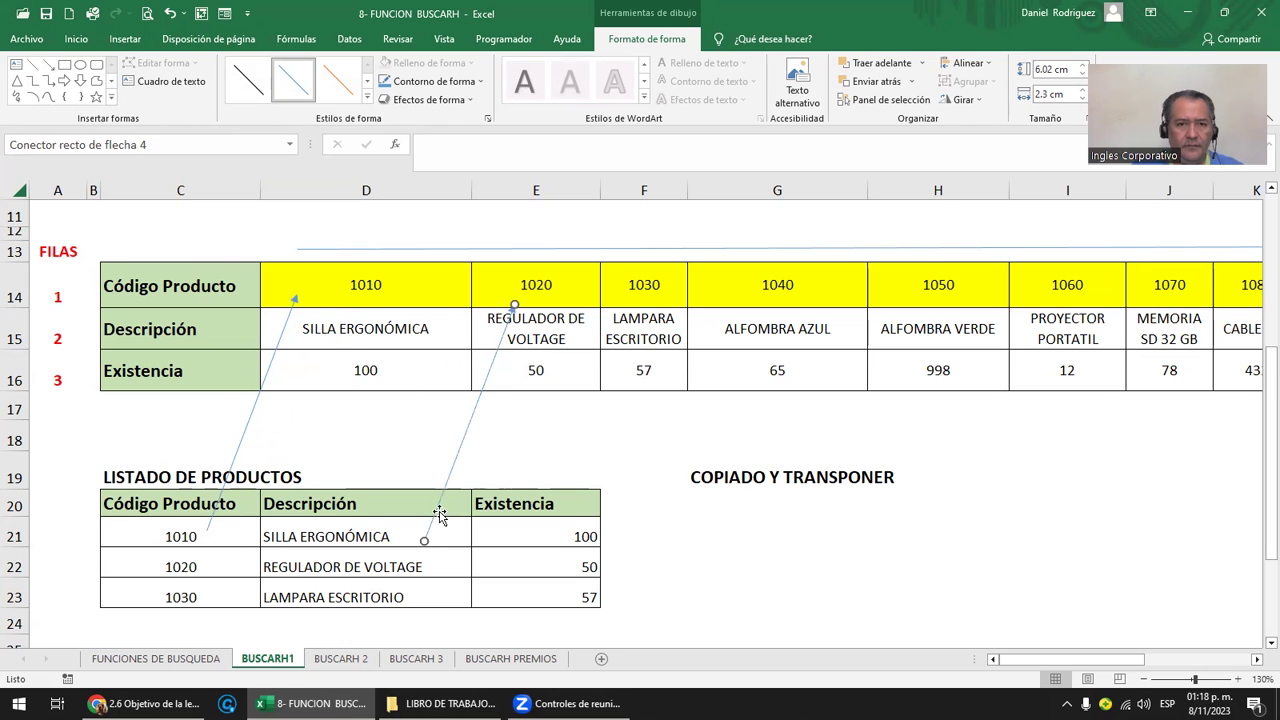
{"action": "key", "text": "Delete"}
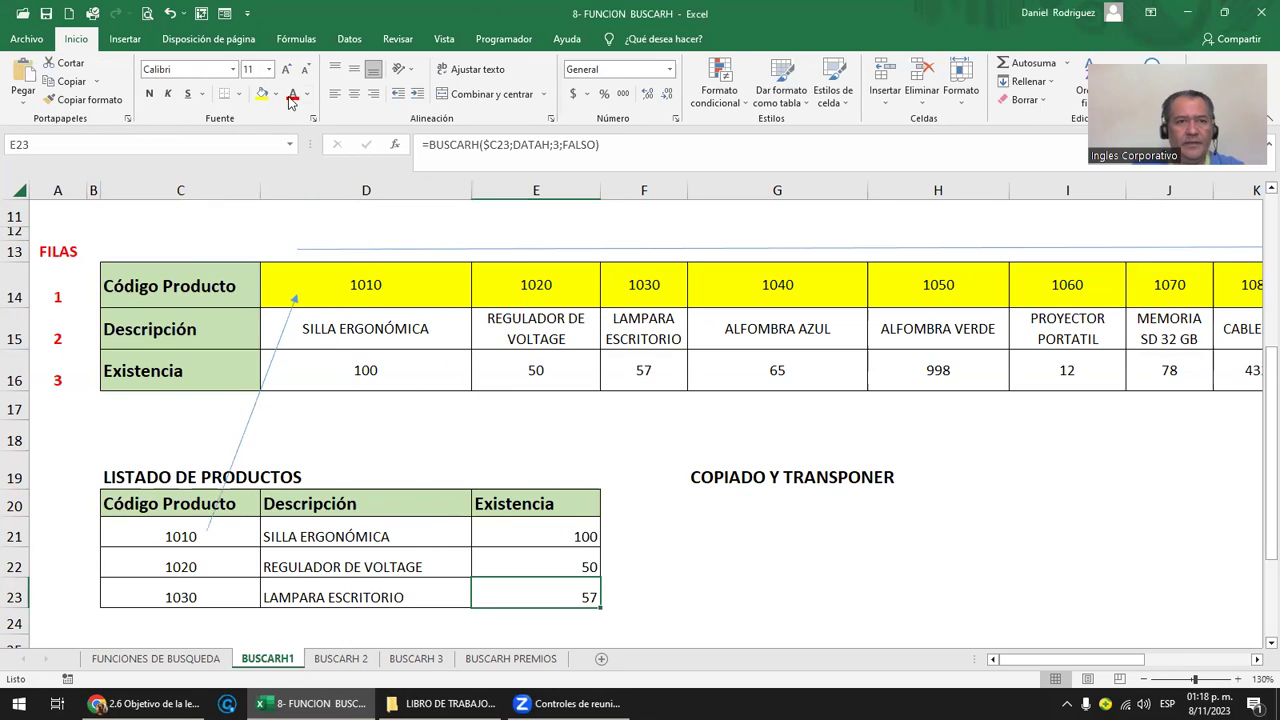
Draw arrows from the description in D15 to D21 and the stock in D16 to E21.
{"action": "left_click", "coordinate": [118, 46]}
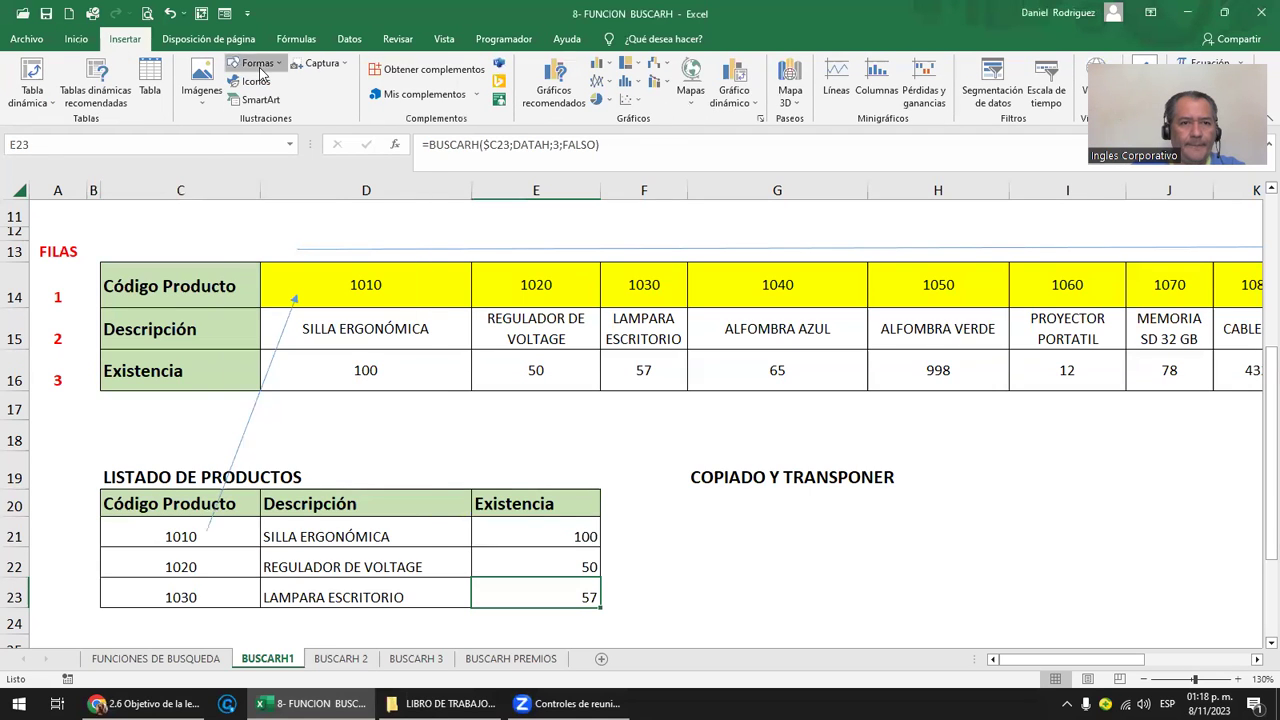
{"action": "left_click", "coordinate": [253, 63]}
{"action": "left_click", "coordinate": [278, 100]}
{"action": "left_click_drag", "start_coordinate": [386, 330], "coordinate": [401, 530]}
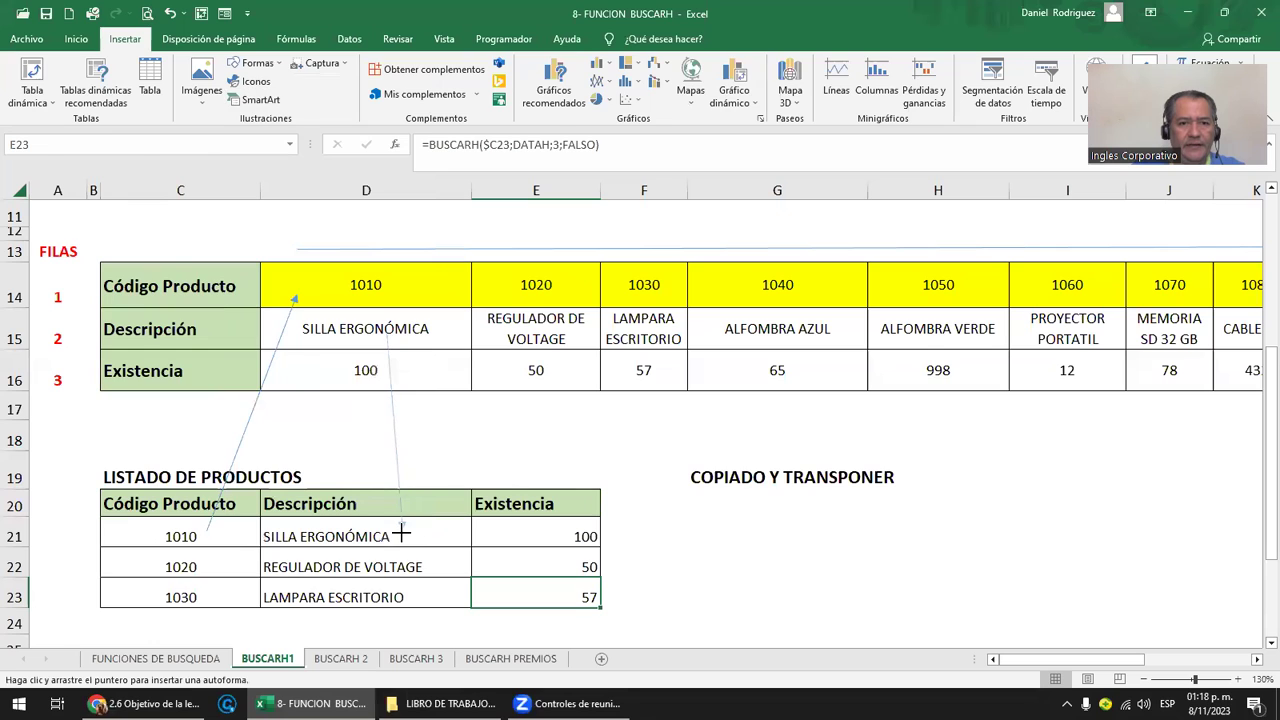
{"action": "left_click_drag", "start_coordinate": [390, 397], "coordinate": [426, 431], "text": "ctrl"}
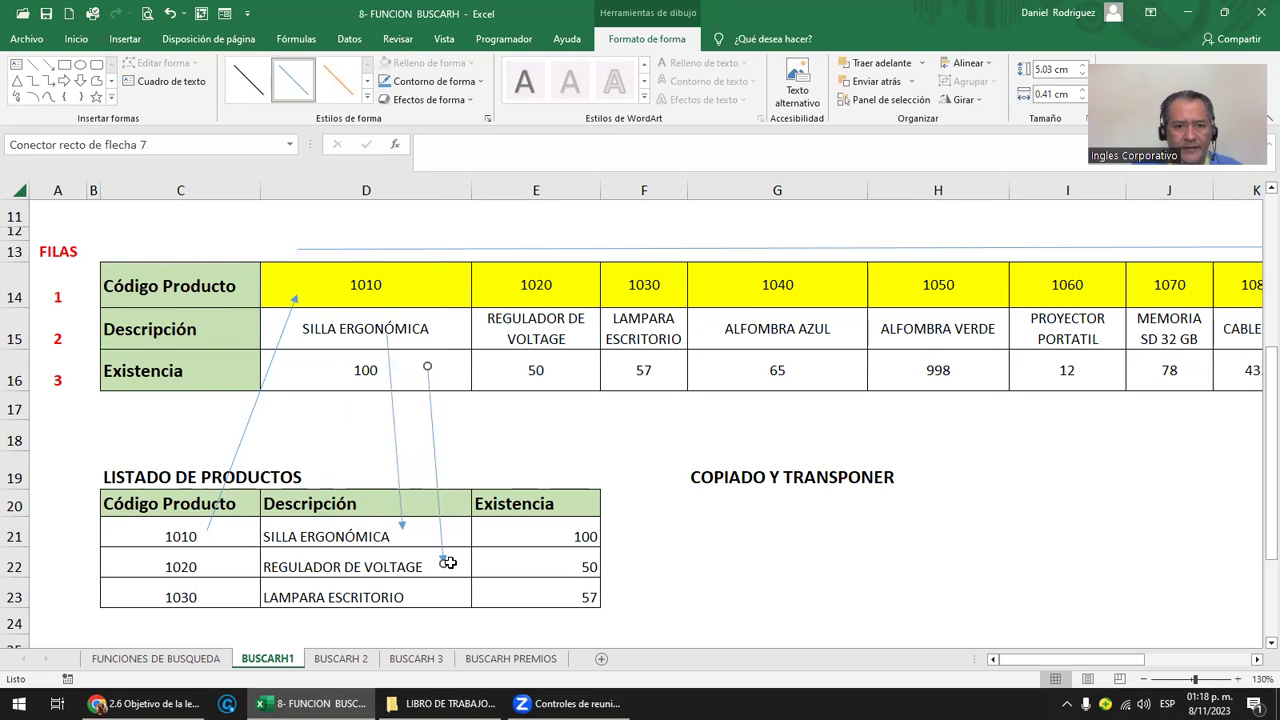
{"action": "left_click_drag", "start_coordinate": [445, 563], "coordinate": [527, 532]}
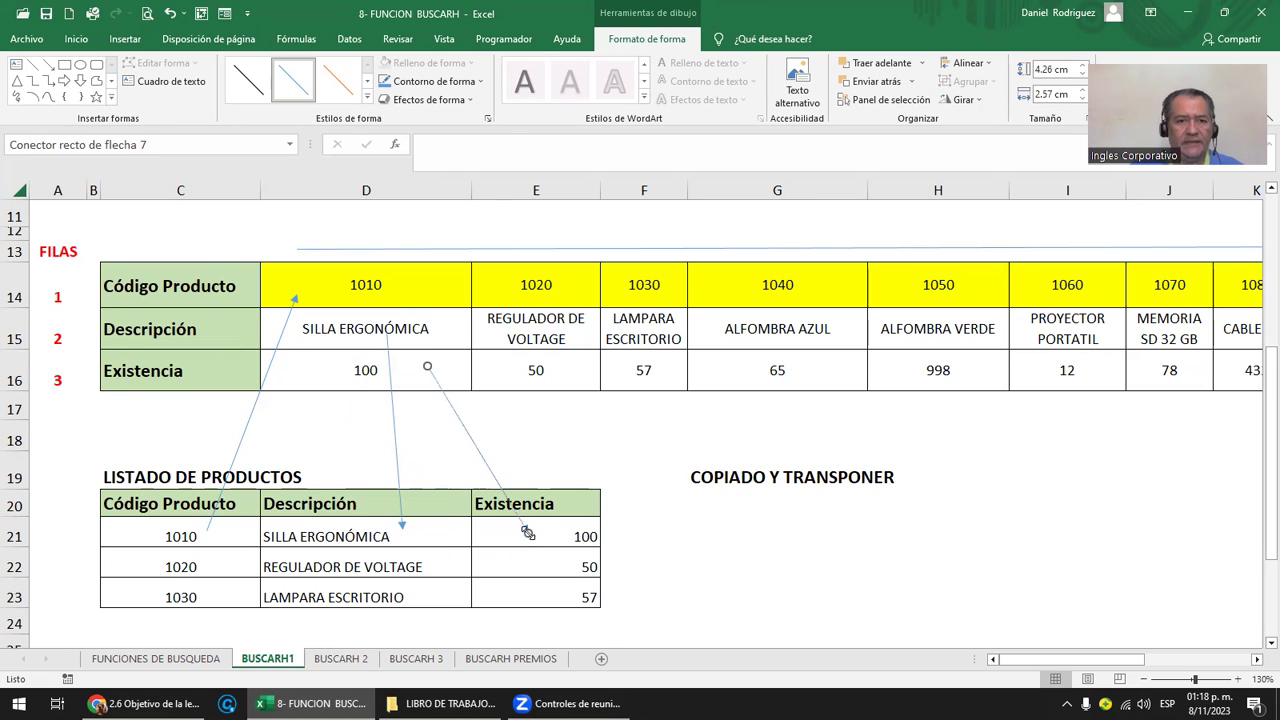
Display the references of D21's description lookup formula.
{"action": "left_click", "coordinate": [215, 526]}
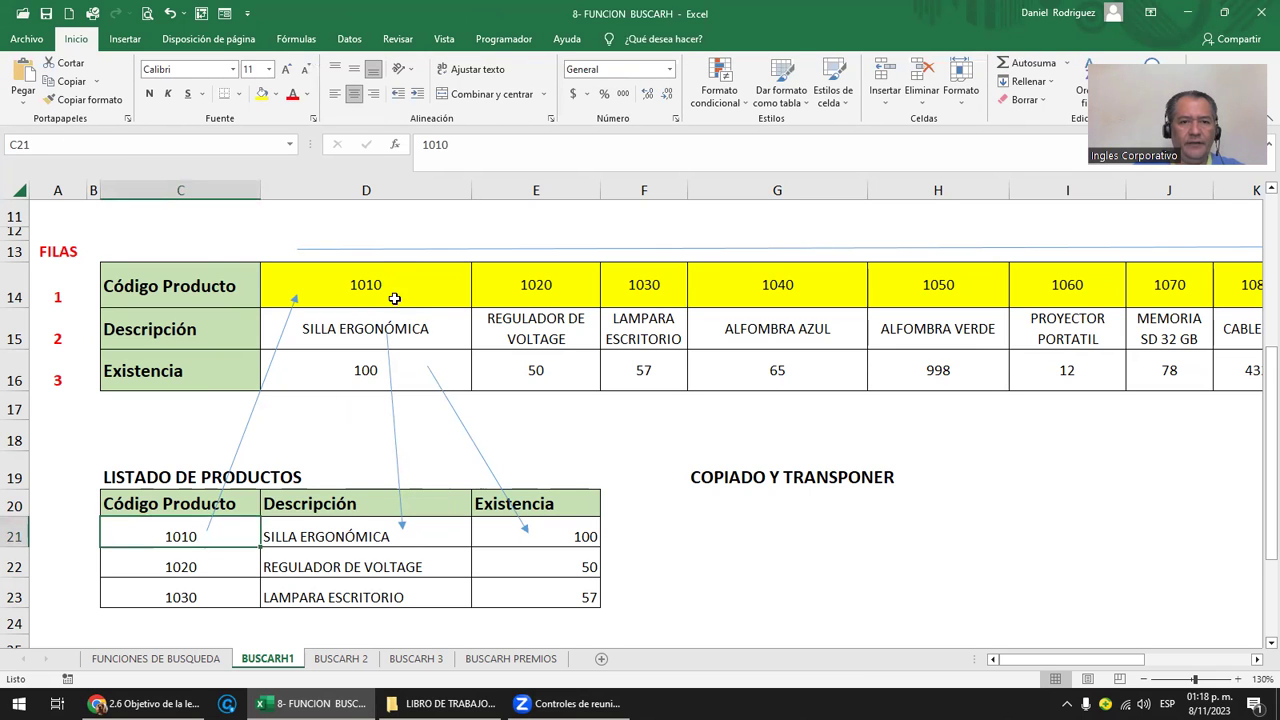
{"action": "left_click", "coordinate": [333, 540]}
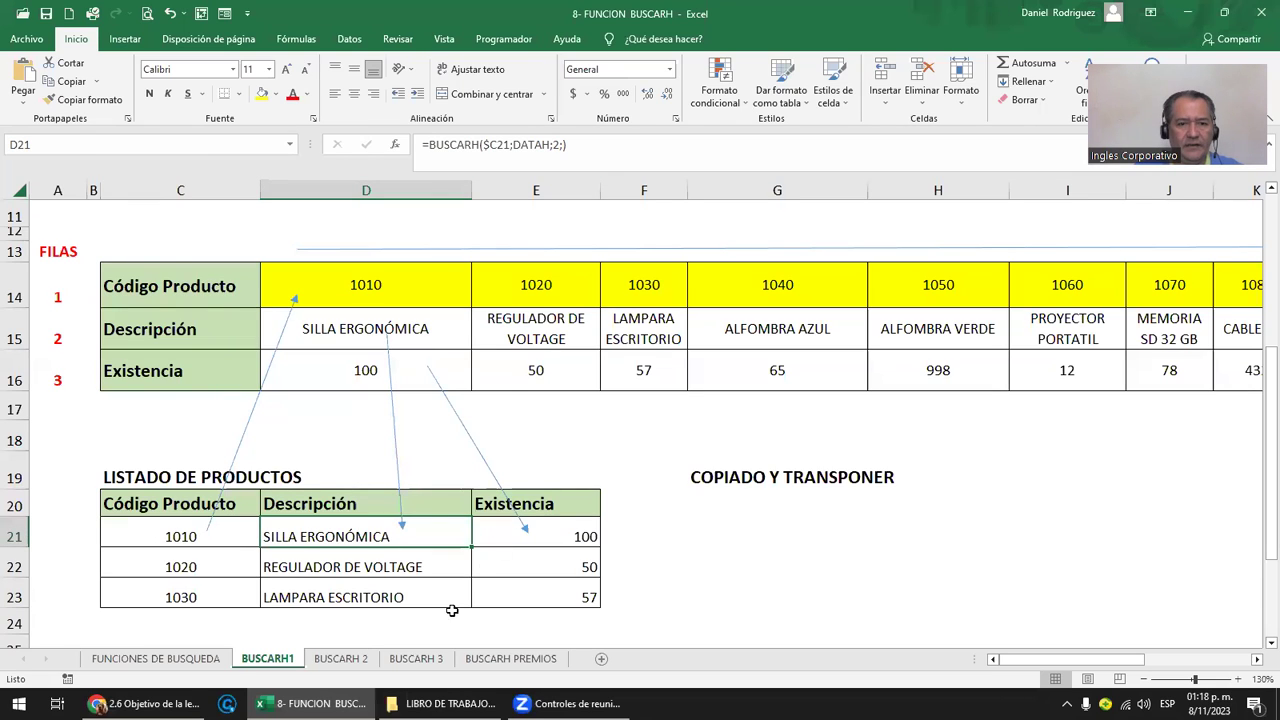
{"action": "key", "text": "F2"}
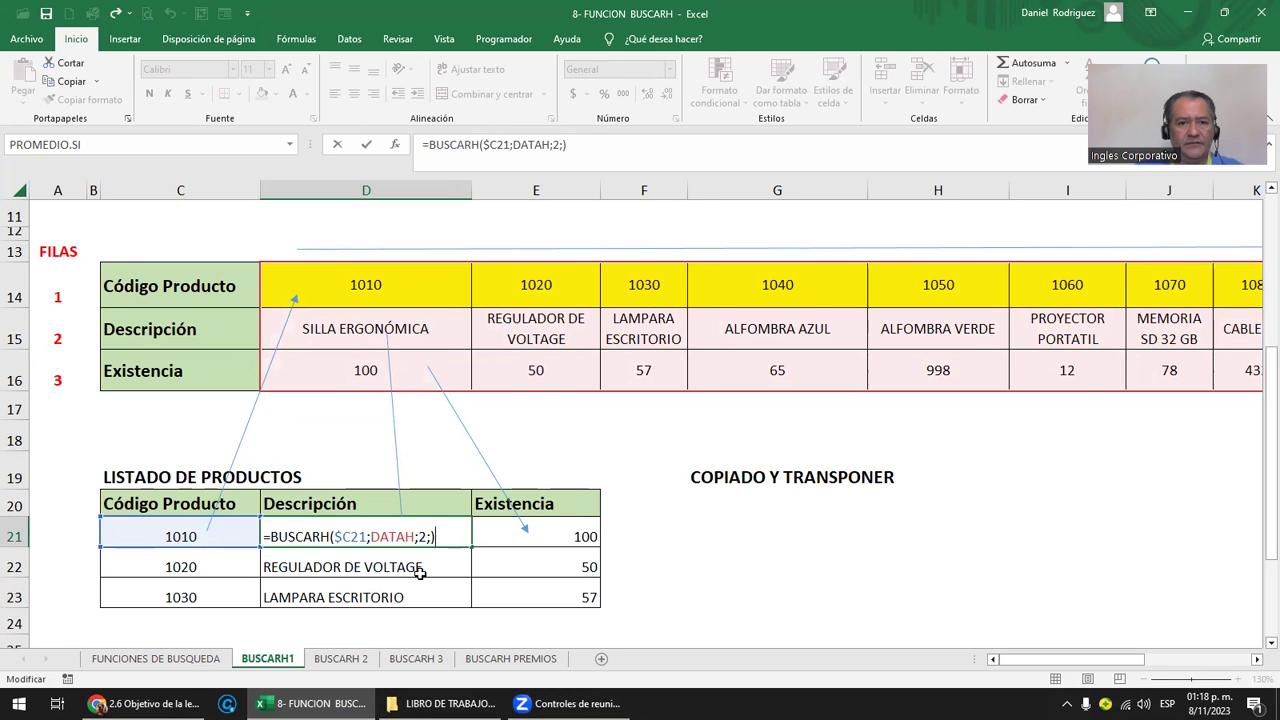
Display the references of E21's stock lookup formula, then highlight the top table's first products.
{"action": "key", "text": "Escape"}
{"action": "left_click", "coordinate": [523, 537]}
{"action": "key", "text": "F2"}
{"action": "key", "text": "Escape"}
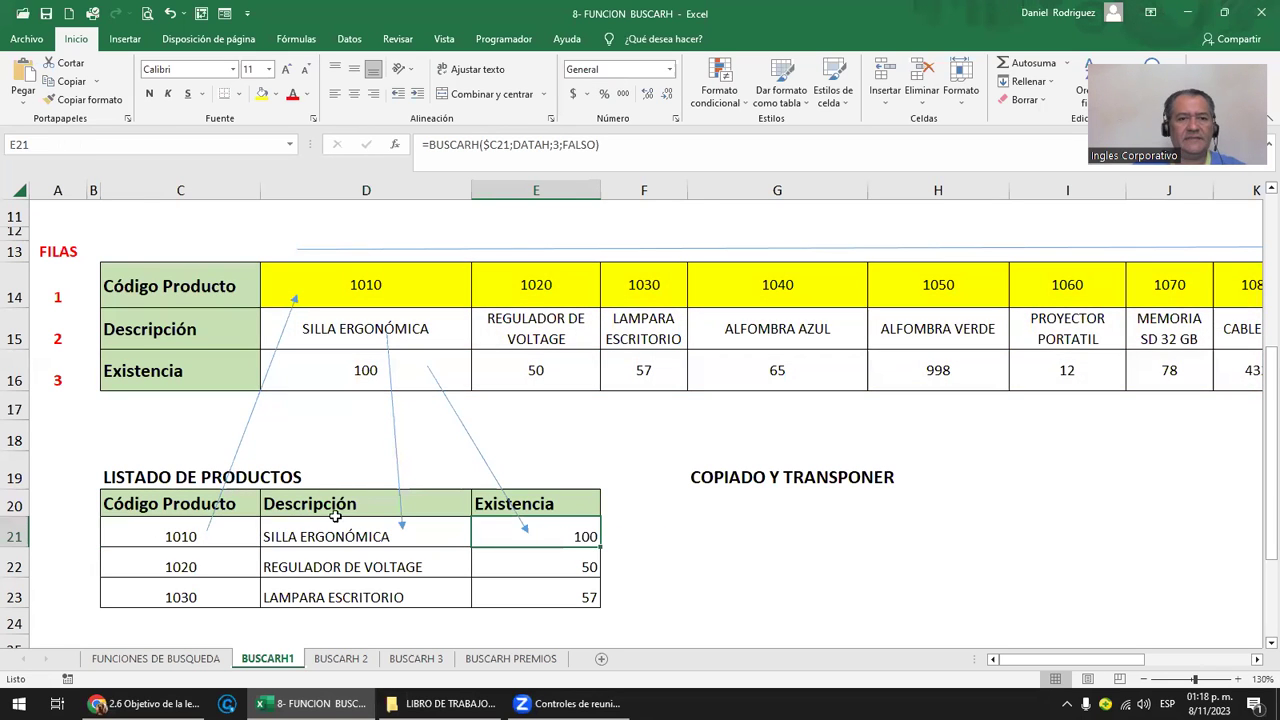
{"action": "left_click_drag", "start_coordinate": [190, 291], "coordinate": [650, 372]}
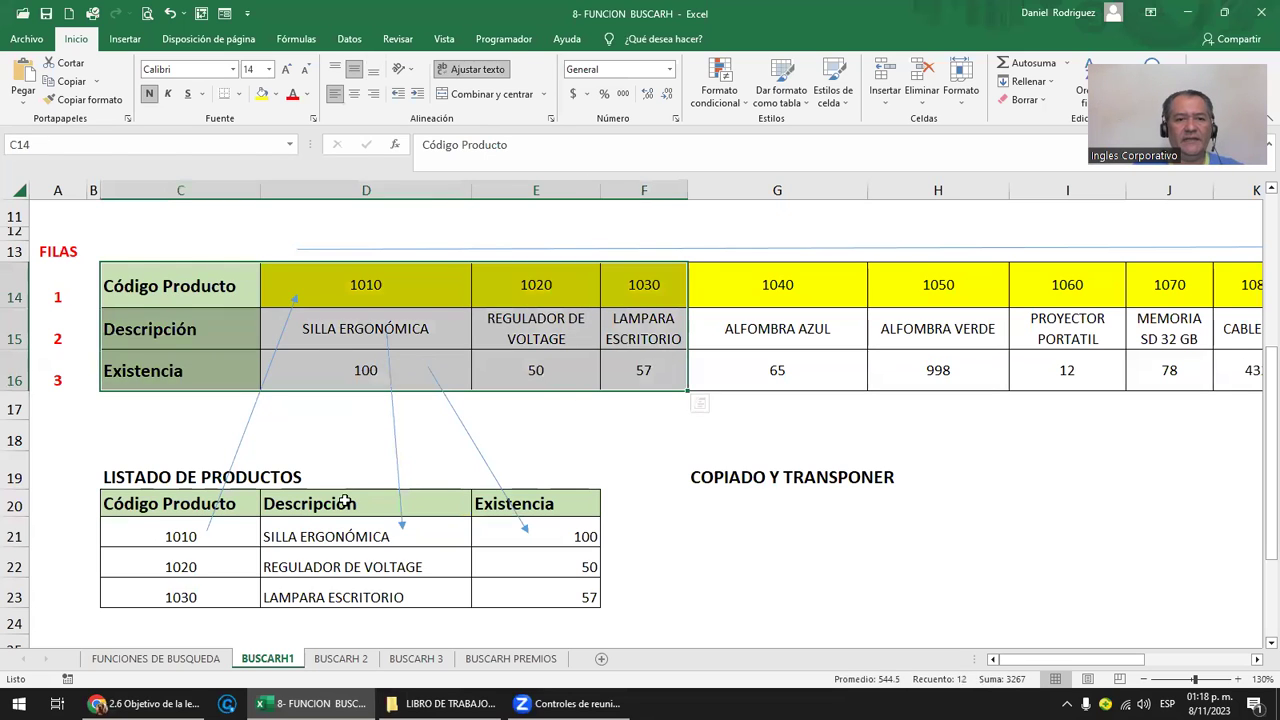
Copy the product listing C20:E23 and move to G20 as the paste destination.
{"action": "left_click", "coordinate": [203, 510]}
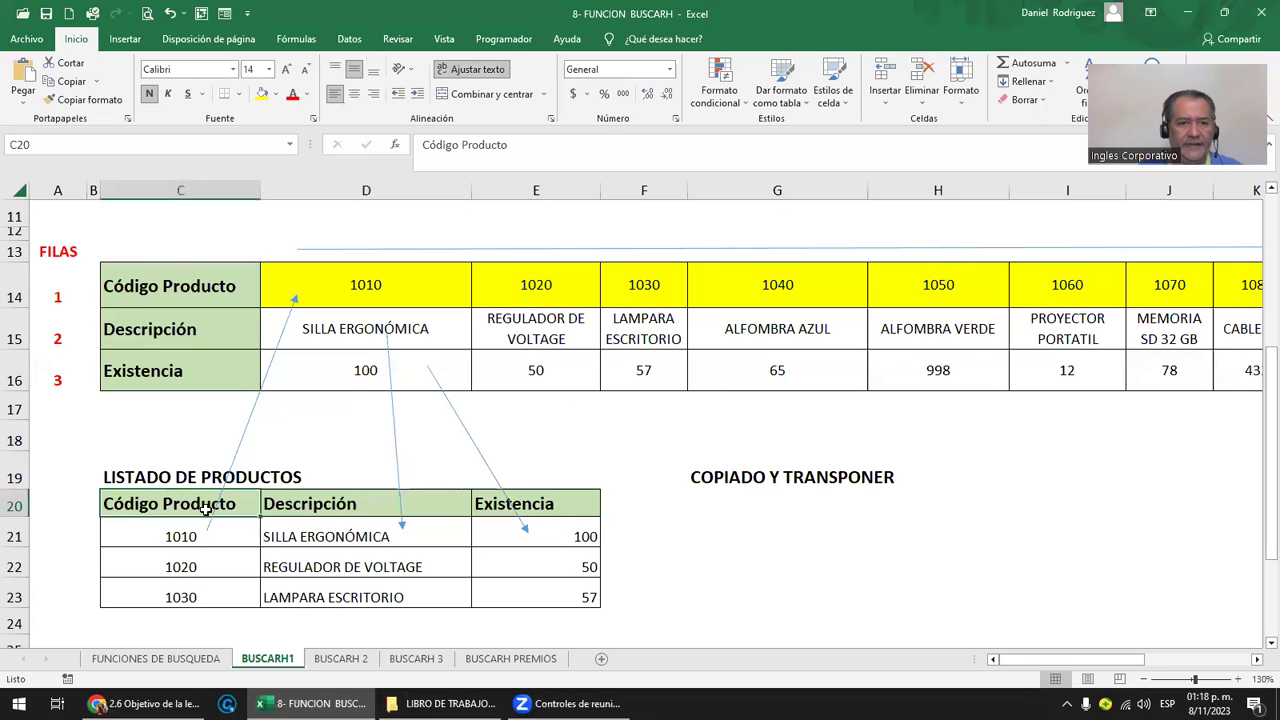
{"action": "key", "text": "shift+Down"}
{"action": "key", "text": "shift+Down"}
{"action": "key", "text": "shift+Down"}
{"action": "key", "text": "shift+Right"}
{"action": "key", "text": "shift+Right"}
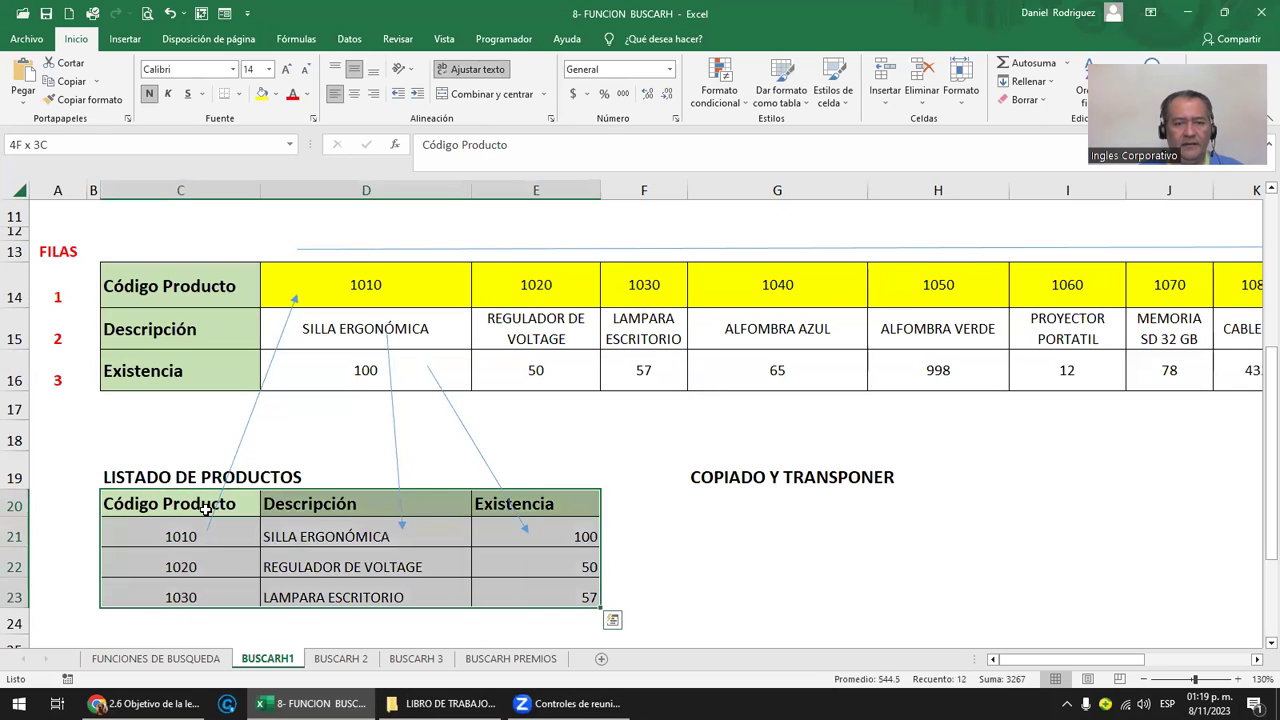
{"action": "key", "text": "ctrl+c"}
{"action": "key", "text": "Right"}
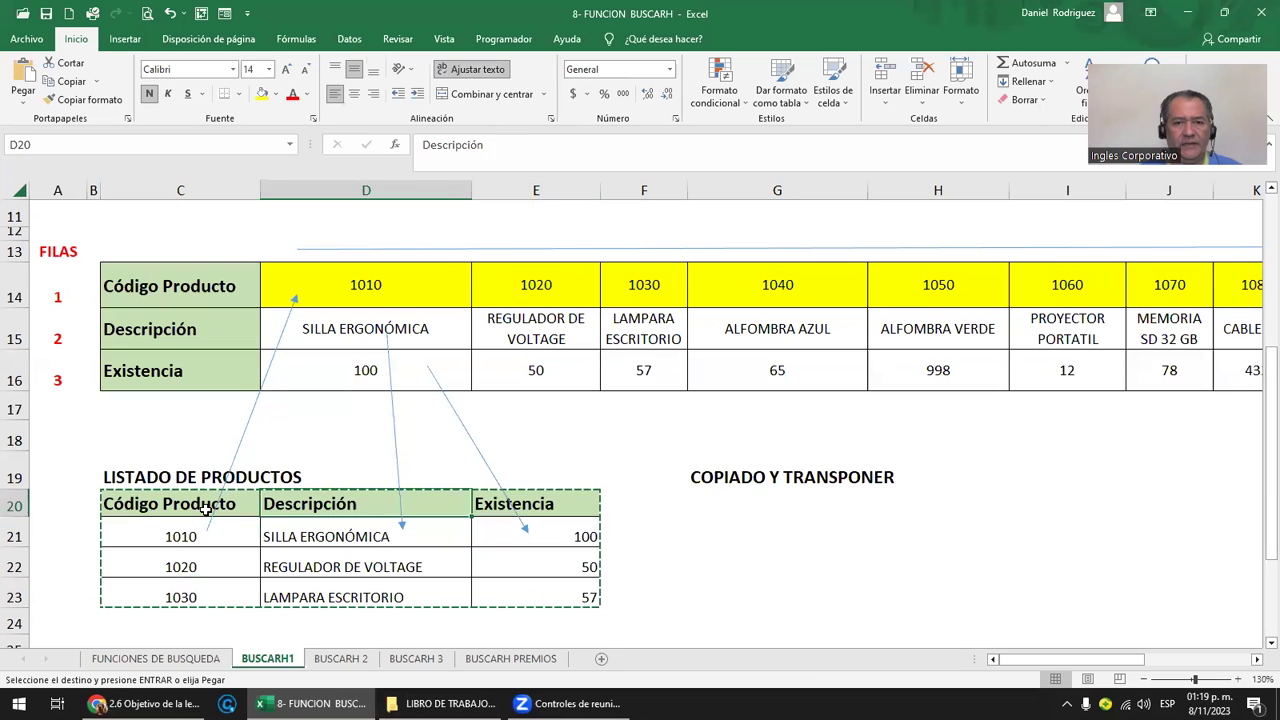
{"action": "key", "text": "Right"}
{"action": "key", "text": "Right"}
{"action": "key", "text": "Right"}
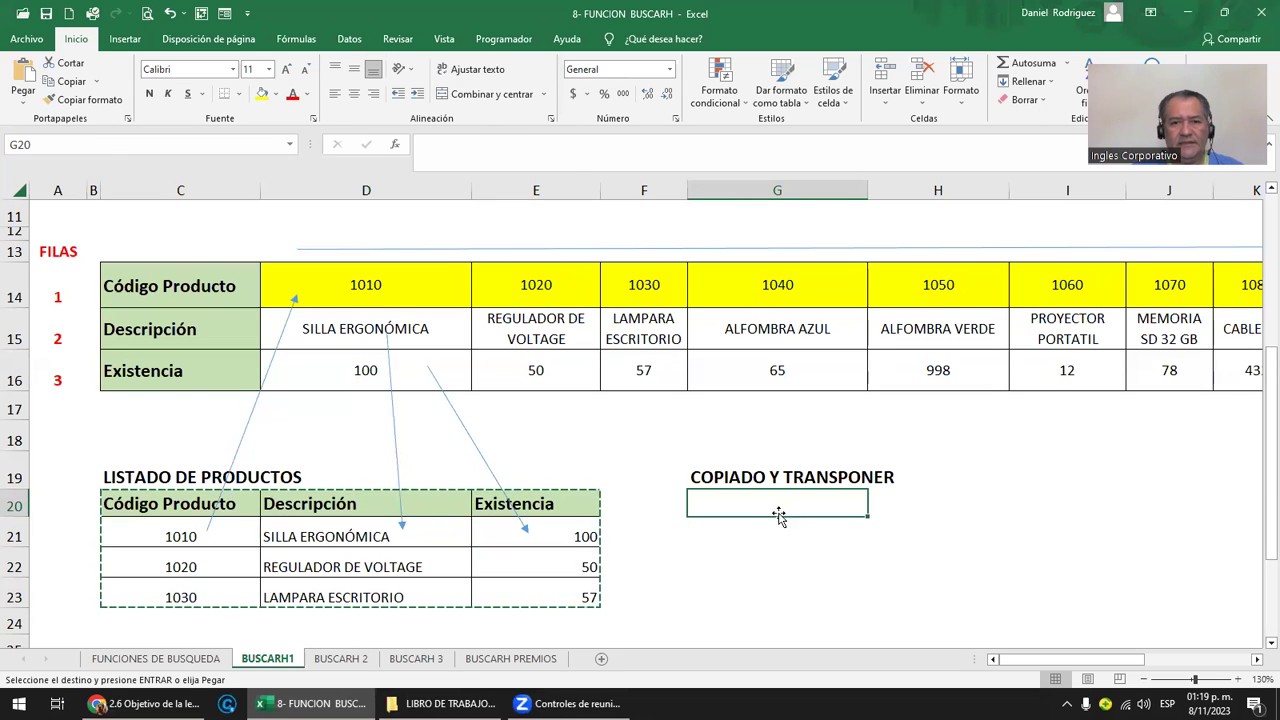
{"action": "right_click", "coordinate": [746, 505]}
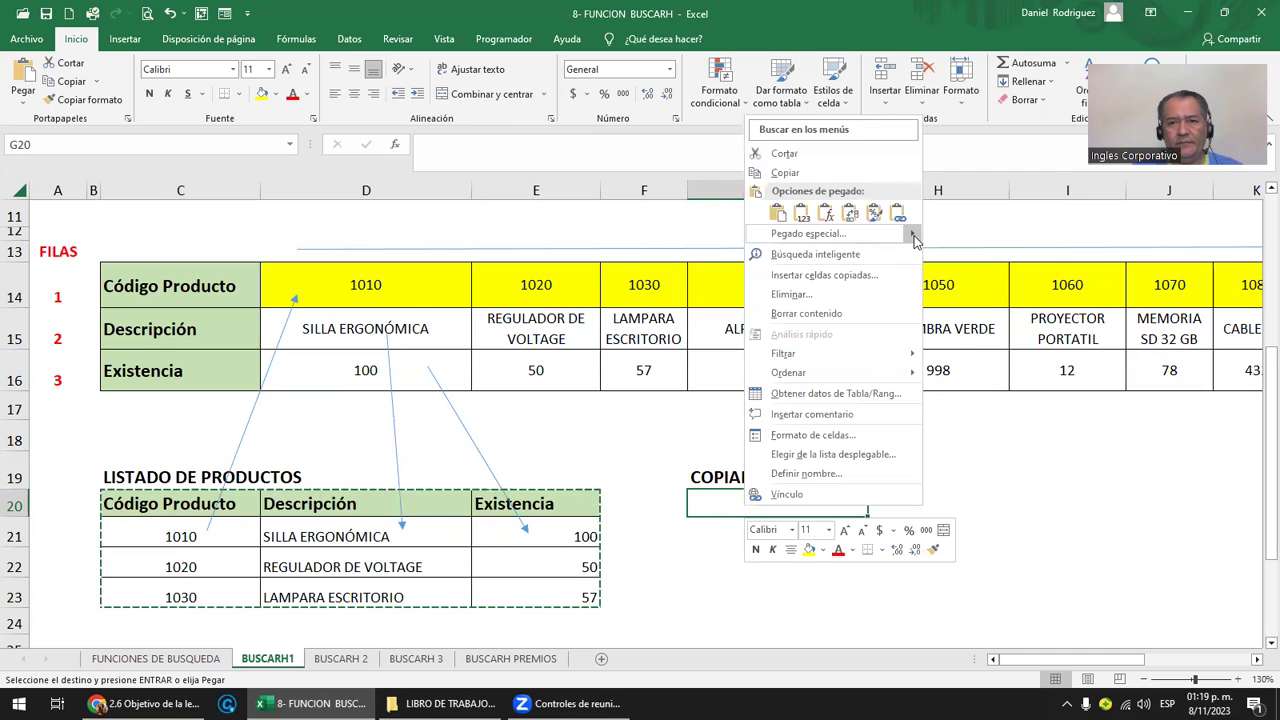
{"action": "mouse_move", "coordinate": [914, 238]}
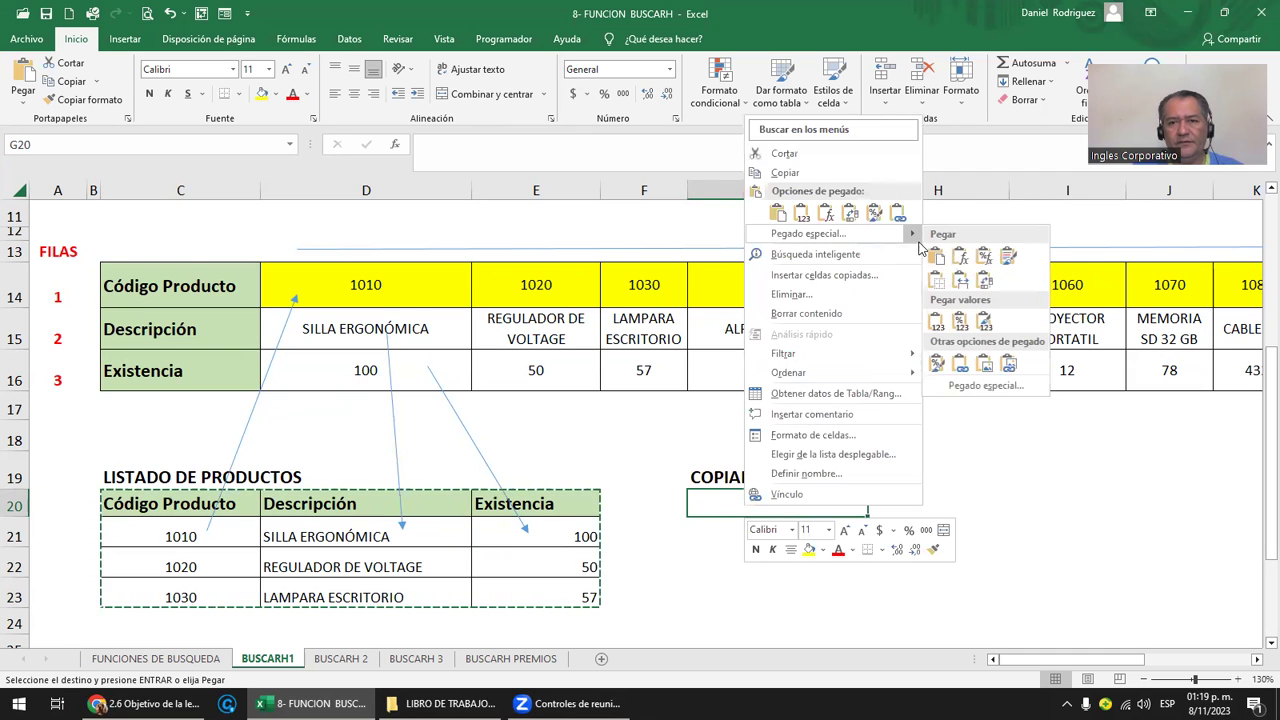
{"action": "left_click", "coordinate": [1006, 386]}
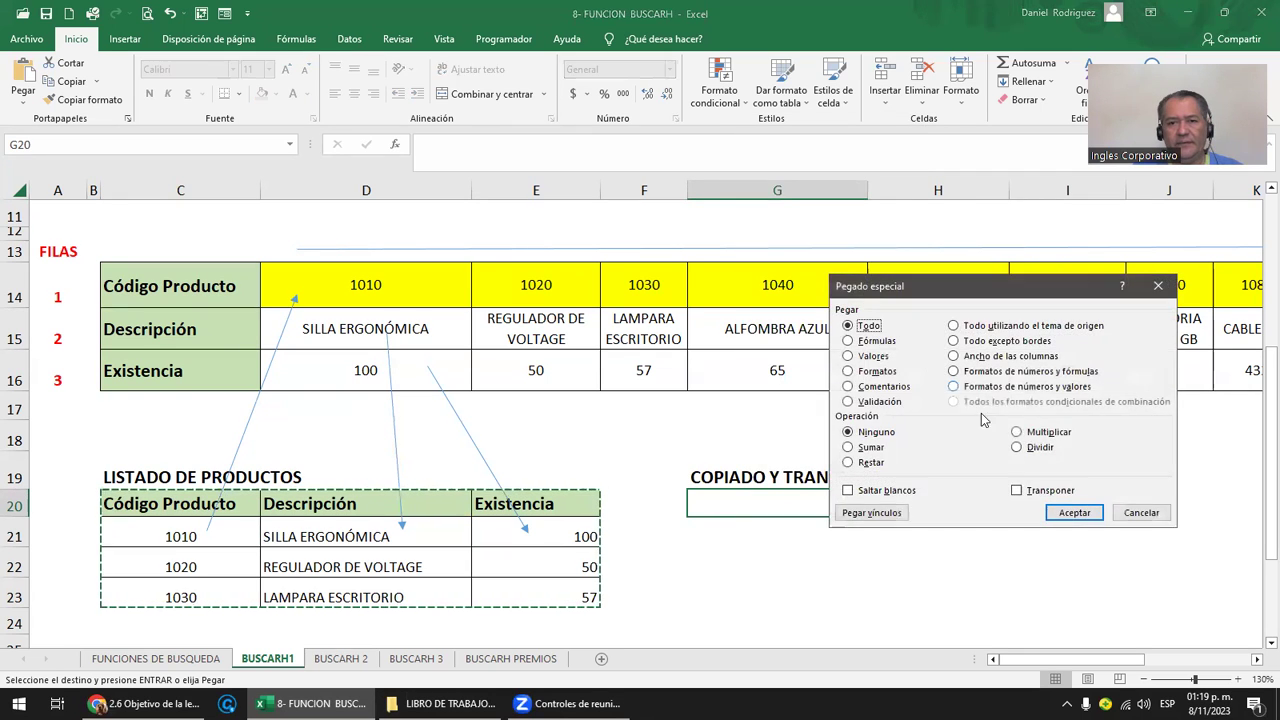
{"action": "left_click", "coordinate": [1049, 492]}
{"action": "left_click", "coordinate": [1074, 512]}
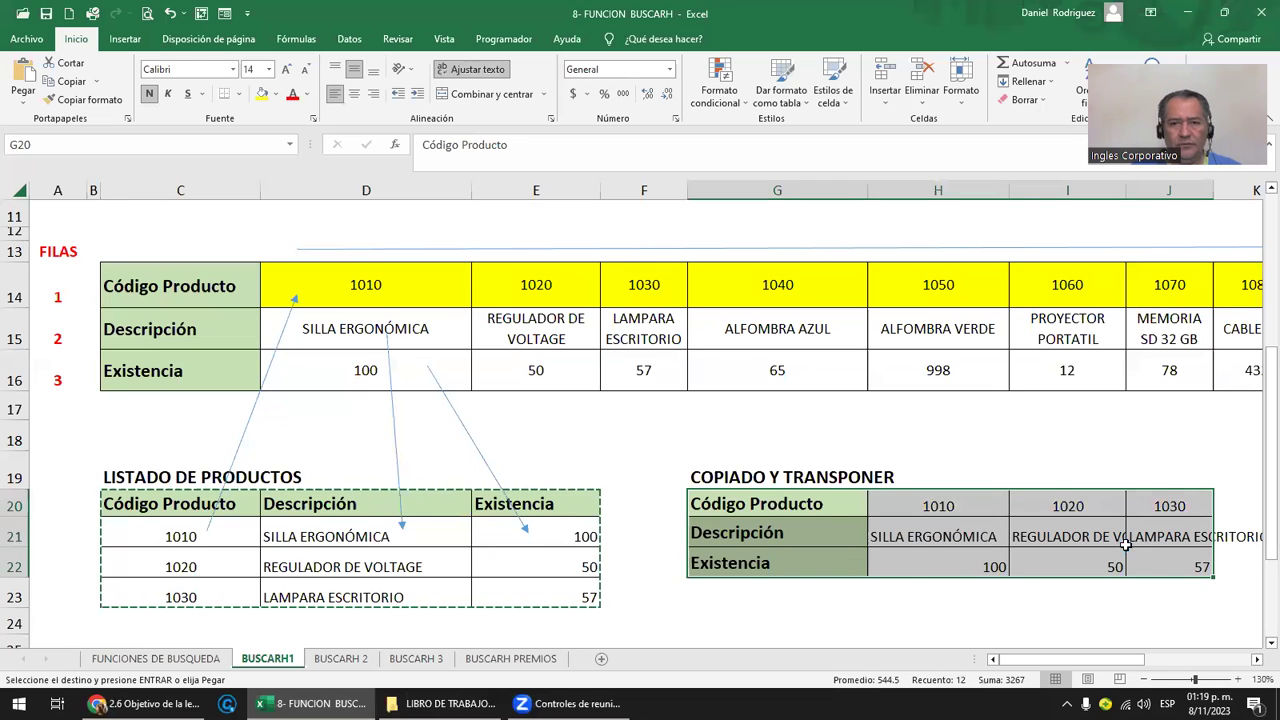
{"action": "key", "text": "ctrl+z"}
{"action": "key", "text": "Escape"}
{"action": "left_click", "coordinate": [708, 515]}
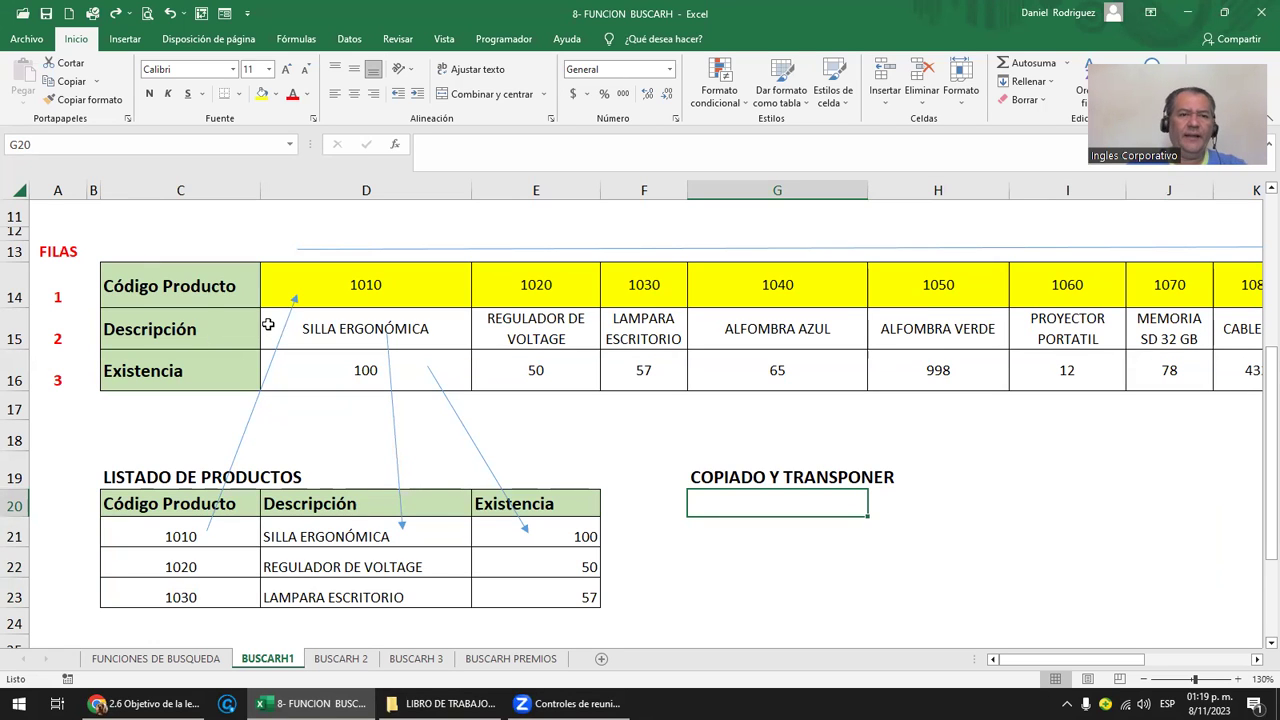
{"action": "left_click_drag", "start_coordinate": [176, 288], "coordinate": [280, 290]}
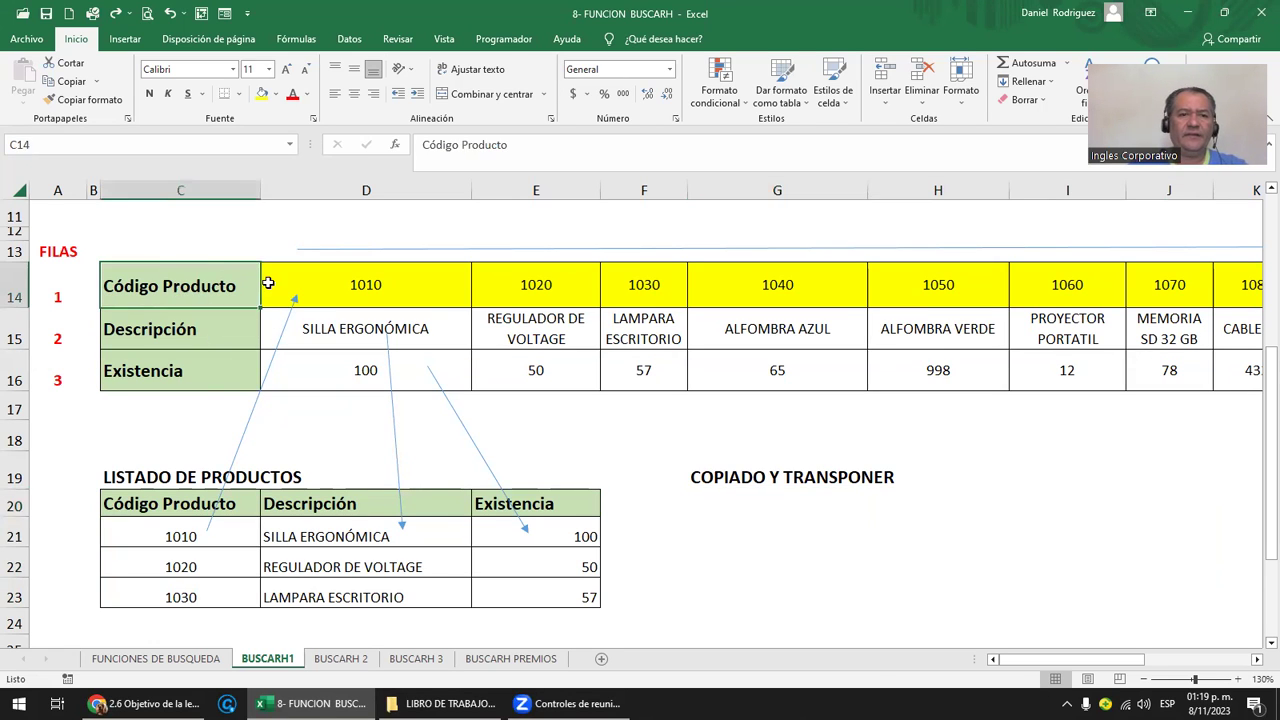
{"action": "left_click", "coordinate": [198, 536]}
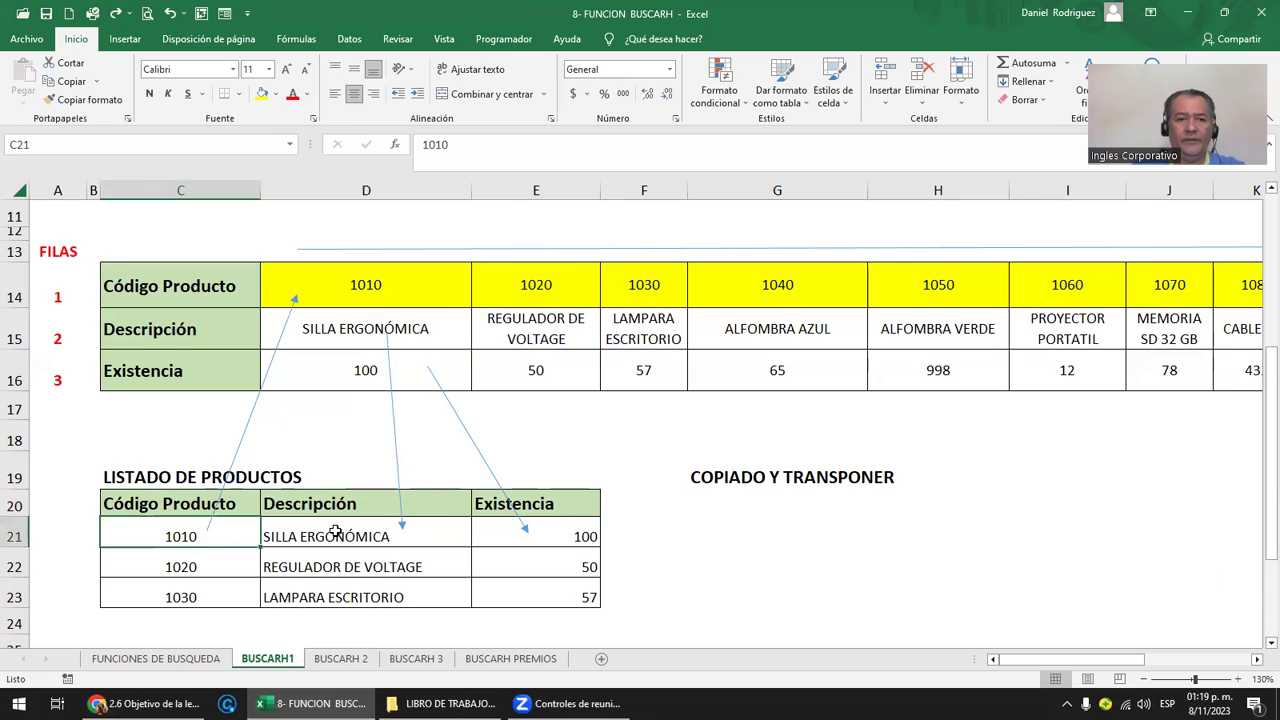
{"action": "left_click", "coordinate": [247, 486]}
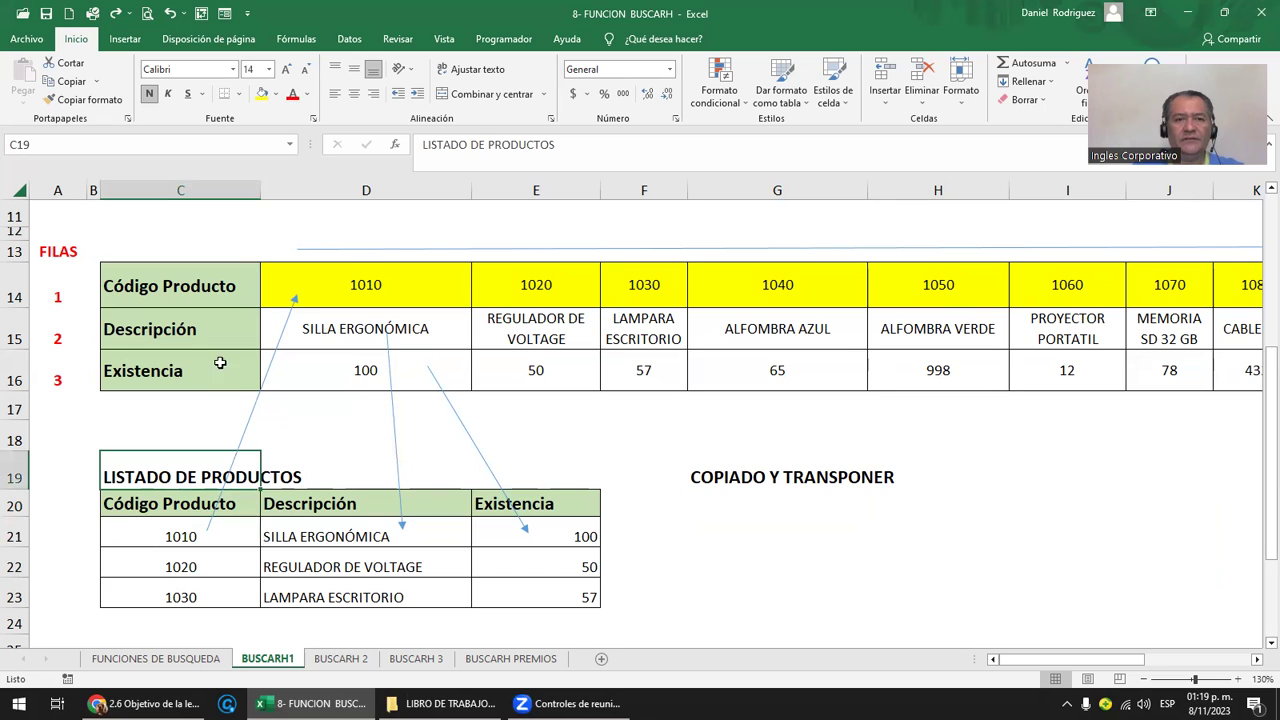
{"action": "mouse_move", "coordinate": [153, 289]}
{"action": "left_mouse_down"}
{"action": "mouse_move", "coordinate": [373, 287]}
{"action": "mouse_move", "coordinate": [434, 357]}
{"action": "left_mouse_up"}
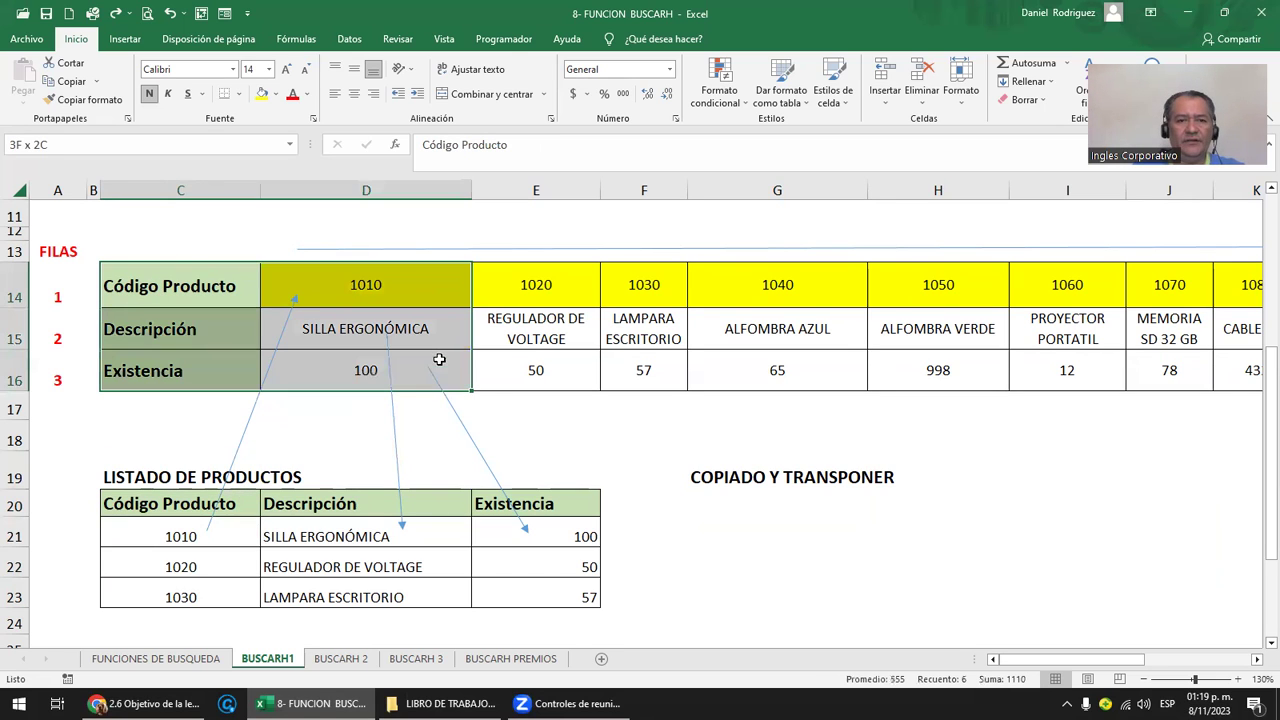
{"action": "left_click", "coordinate": [321, 531]}
{"action": "double_click", "coordinate": [323, 533]}
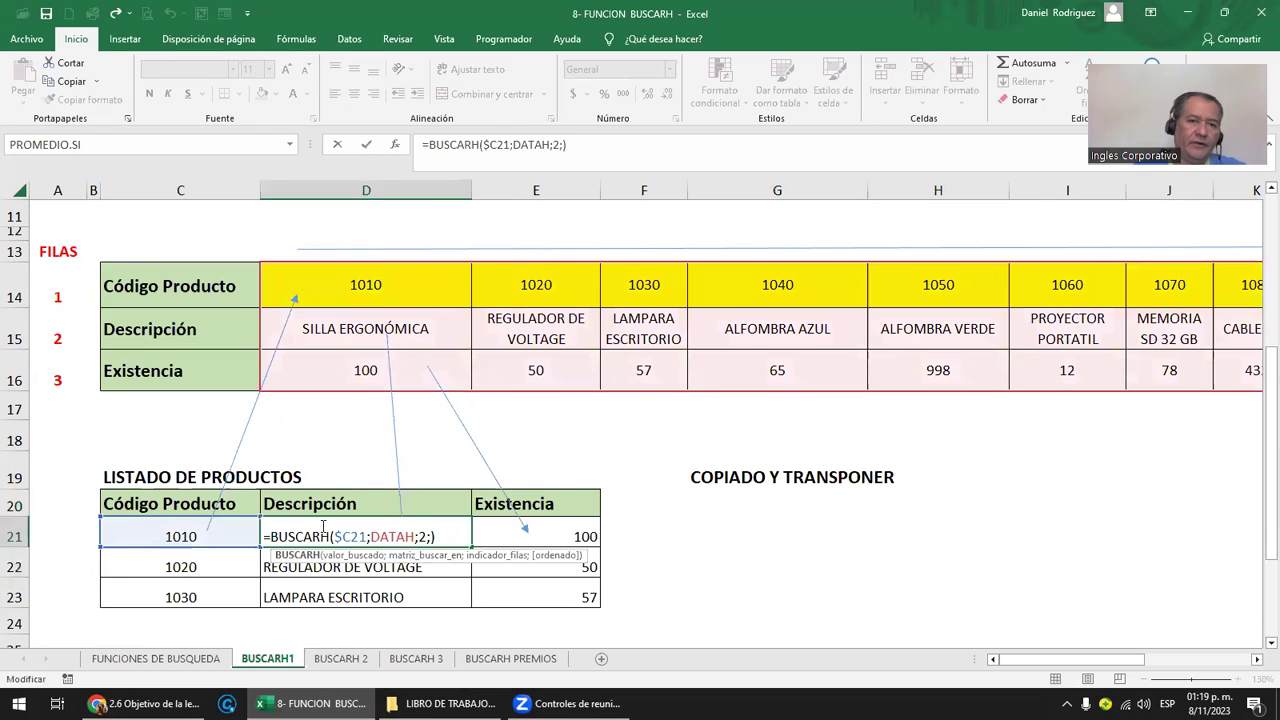
{"action": "left_click", "coordinate": [674, 532]}
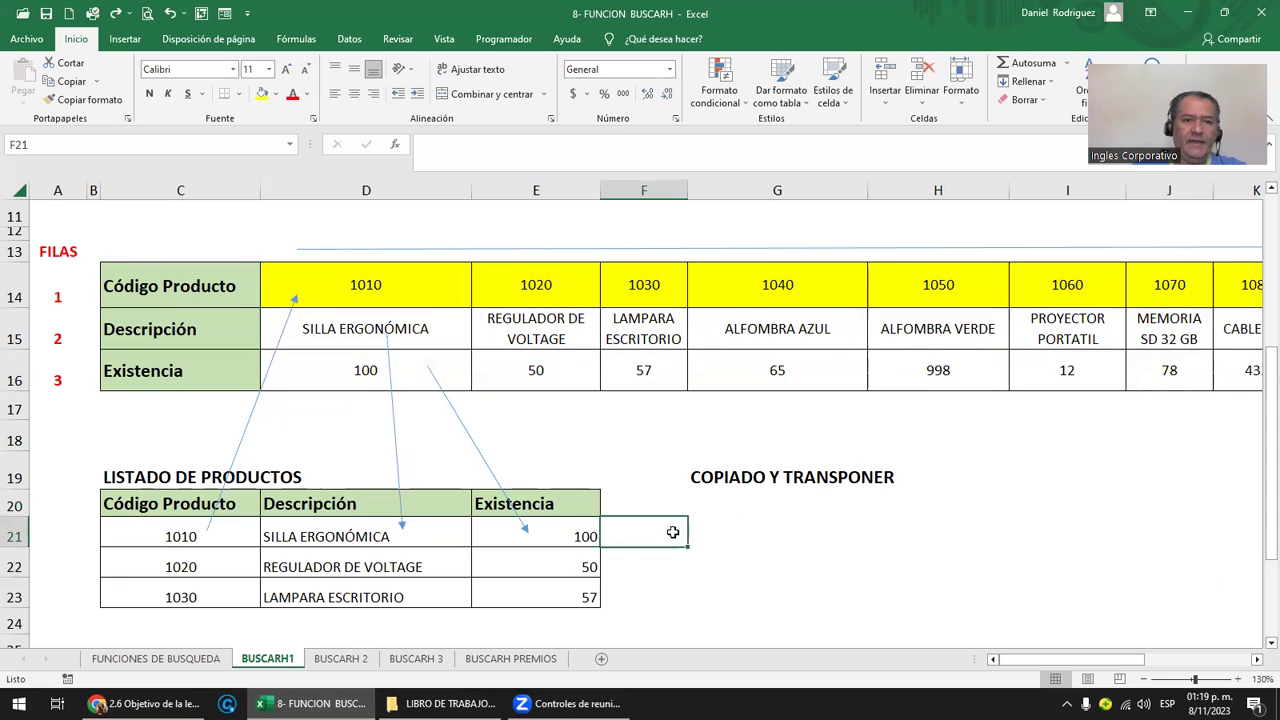
{"action": "mouse_move", "coordinate": [178, 304]}
{"action": "left_mouse_down"}
{"action": "mouse_move", "coordinate": [536, 328]}
{"action": "mouse_move", "coordinate": [640, 378]}
{"action": "left_mouse_up"}
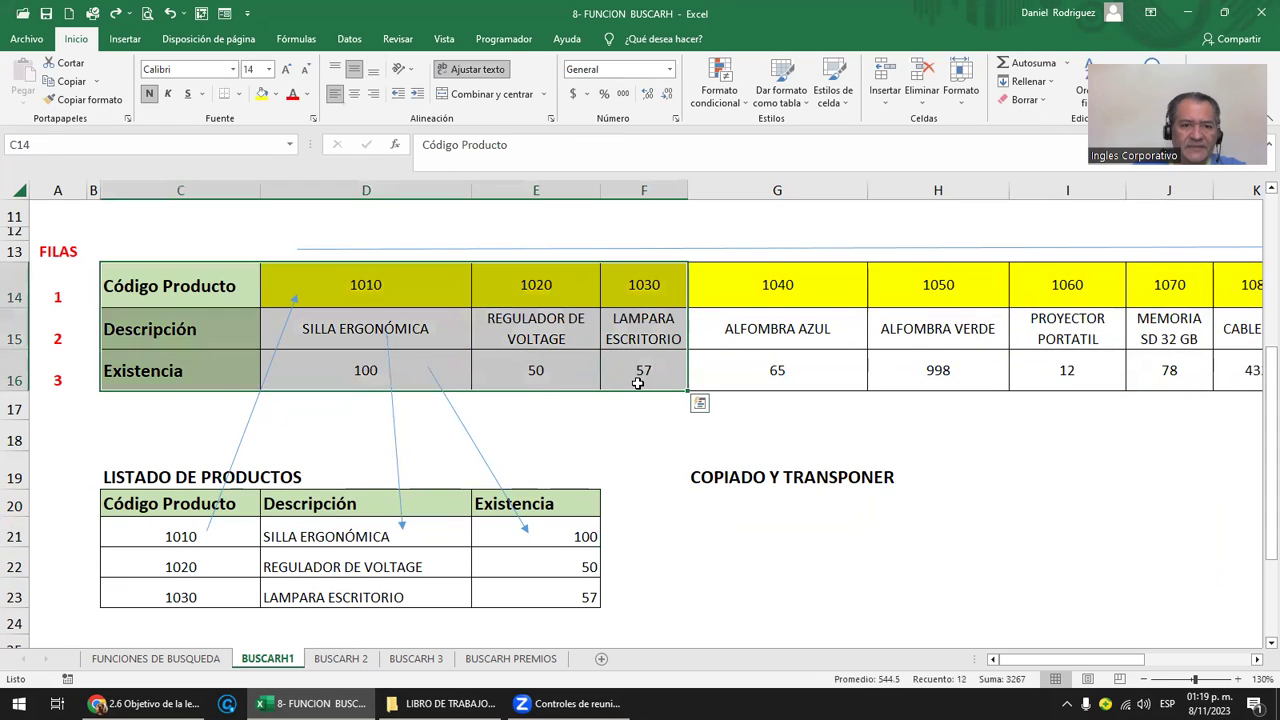
{"action": "double_click", "coordinate": [358, 533]}
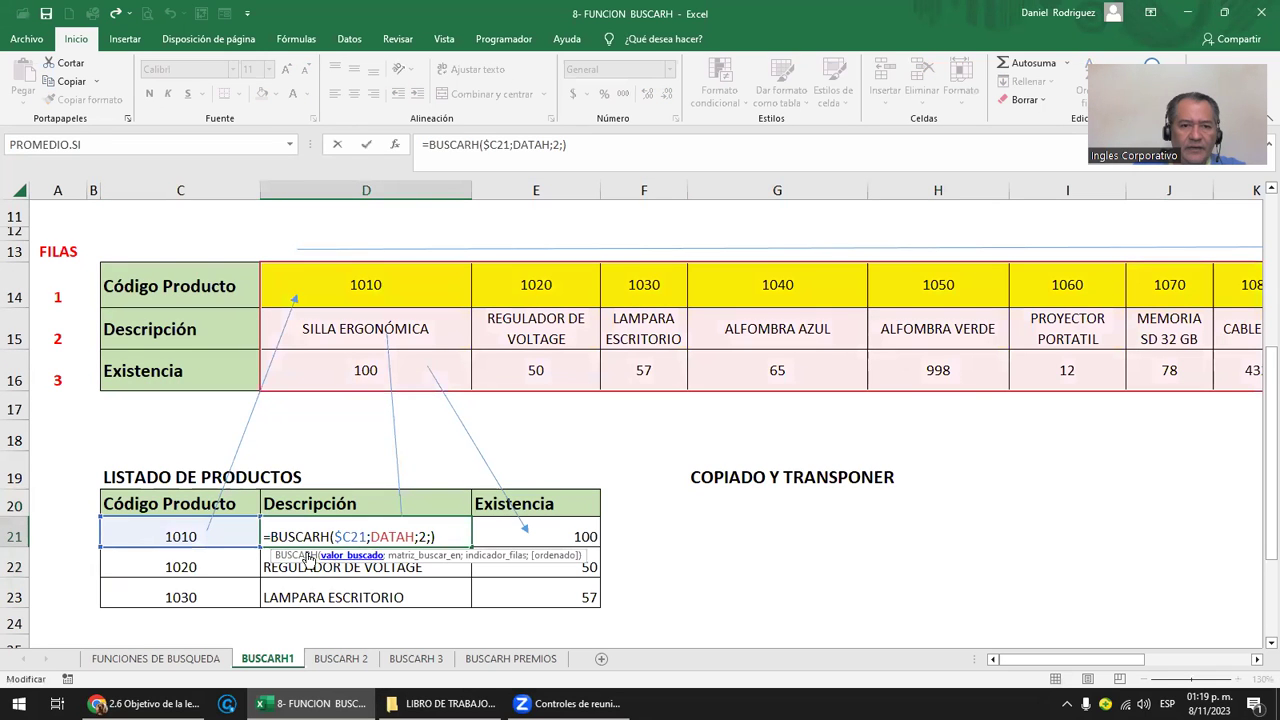
{"action": "key", "text": "Escape"}
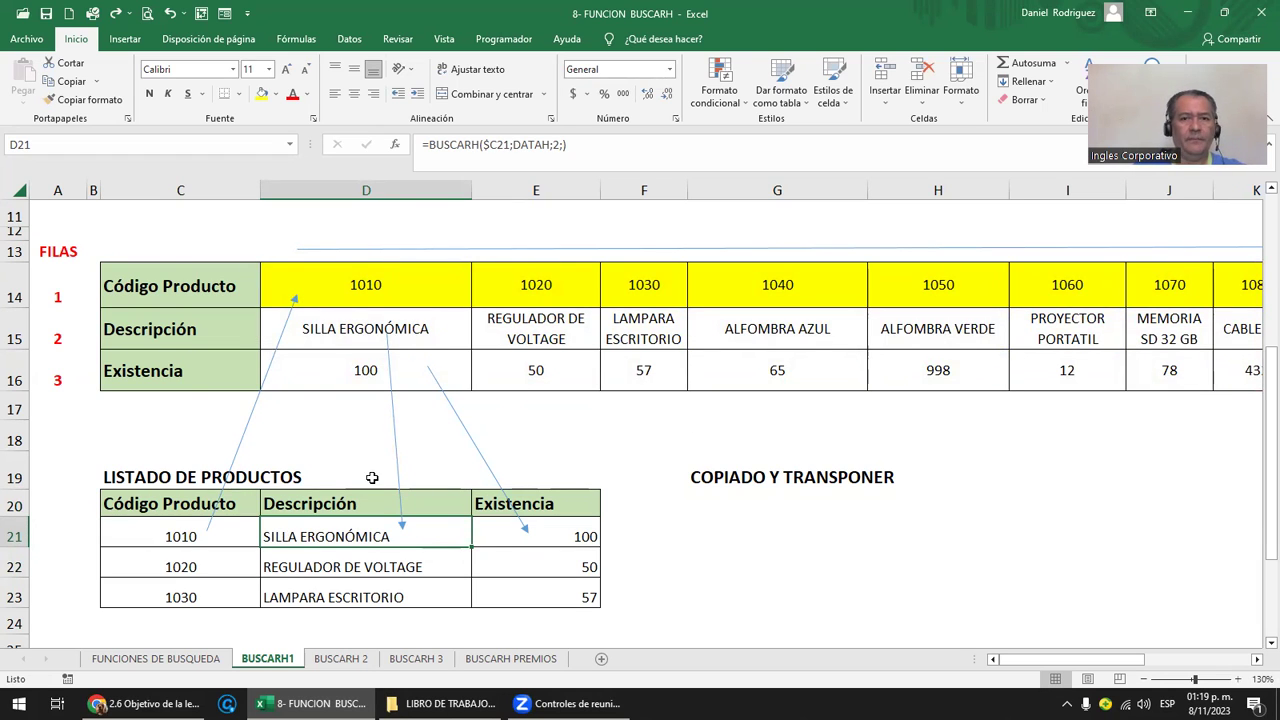
{"action": "scroll", "coordinate": [482, 444], "scroll_direction": "down", "scroll_amount": 3, "text": "ctrl"}
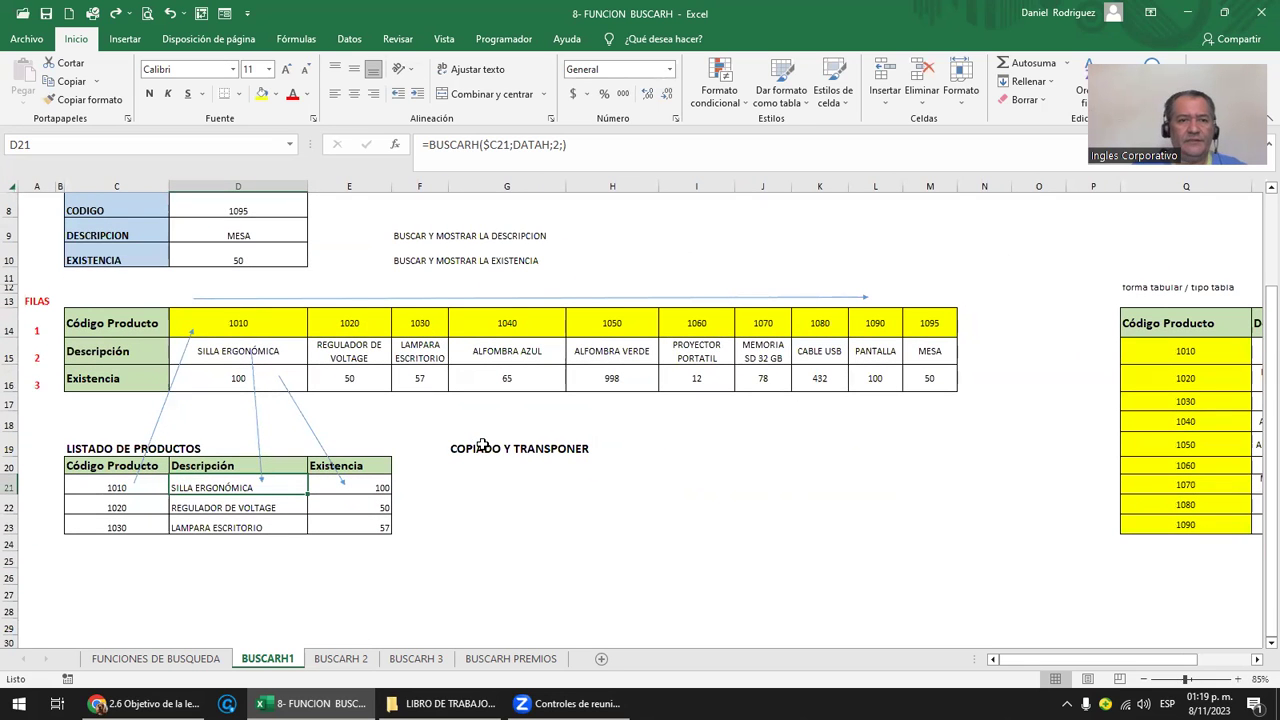
{"action": "left_click", "coordinate": [270, 238]}
{"action": "scroll", "coordinate": [268, 300], "scroll_direction": "up", "scroll_amount": 1}
{"action": "left_click_drag", "start_coordinate": [261, 352], "coordinate": [935, 404]}
{"action": "left_click", "coordinate": [243, 266]}
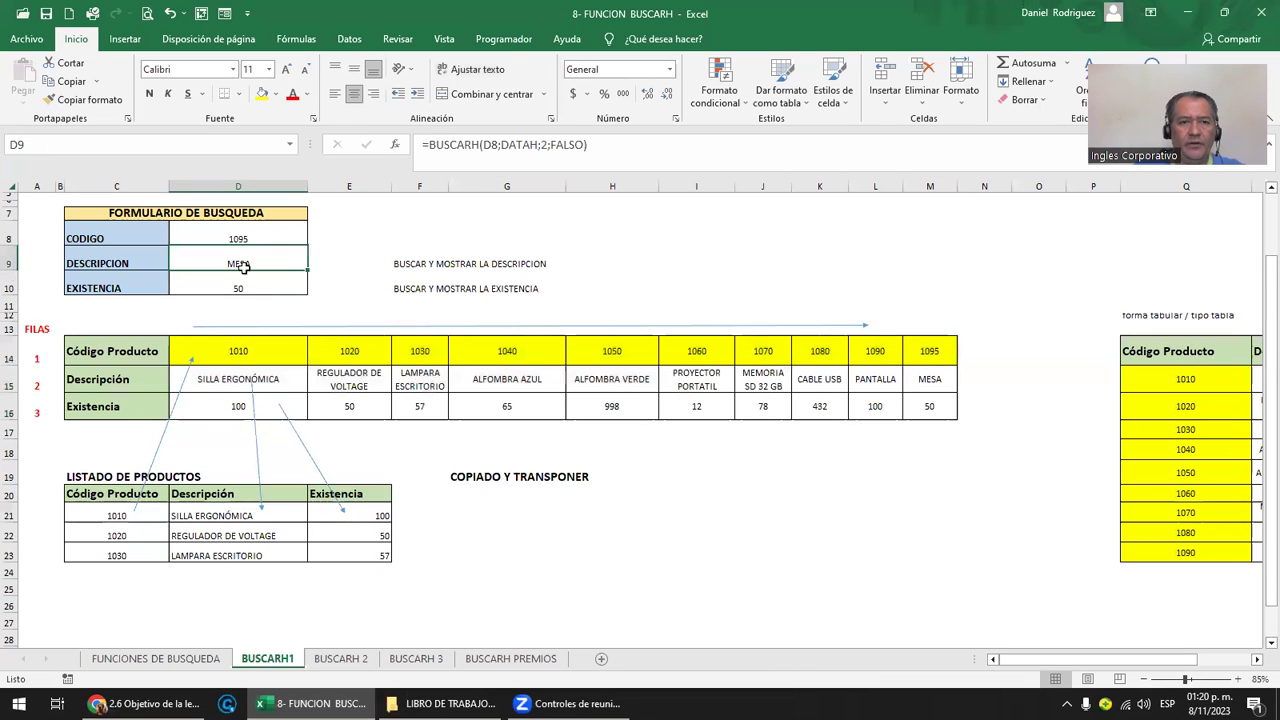
{"action": "left_click", "coordinate": [247, 288]}
{"action": "left_click", "coordinate": [234, 265]}
{"action": "left_click", "coordinate": [245, 287]}
{"action": "left_click", "coordinate": [148, 515]}
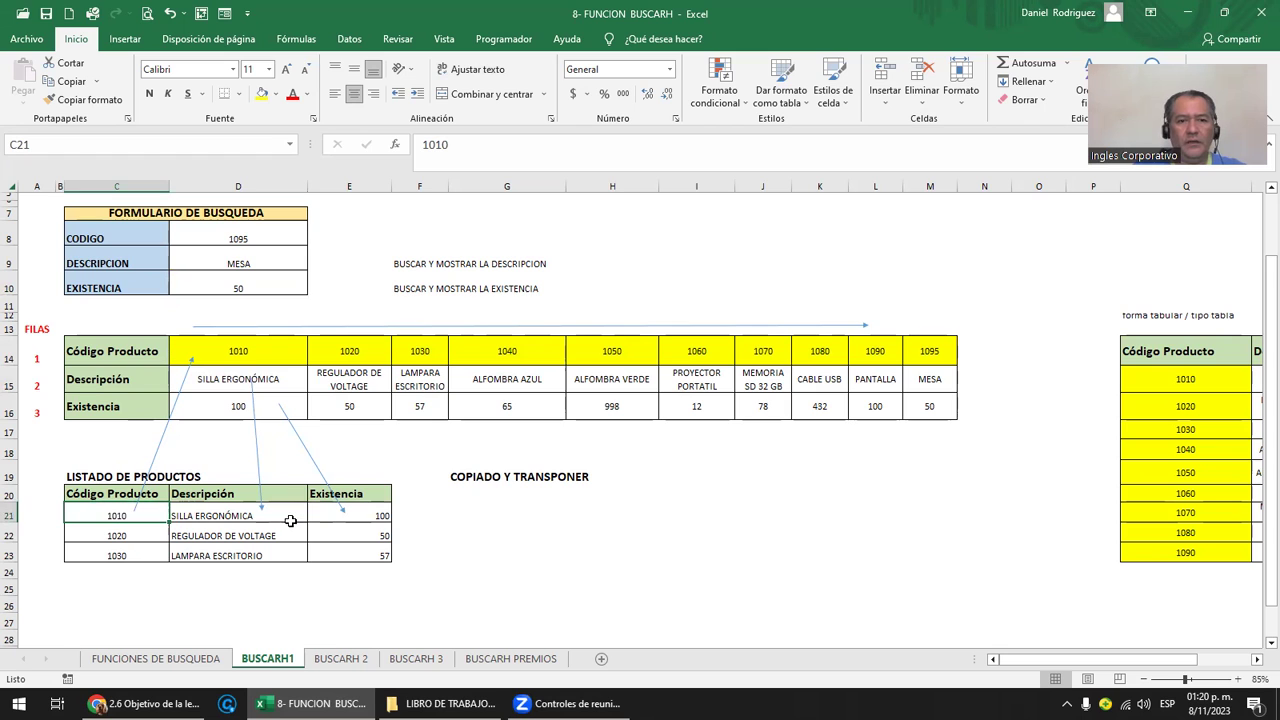
{"action": "left_click", "coordinate": [290, 519]}
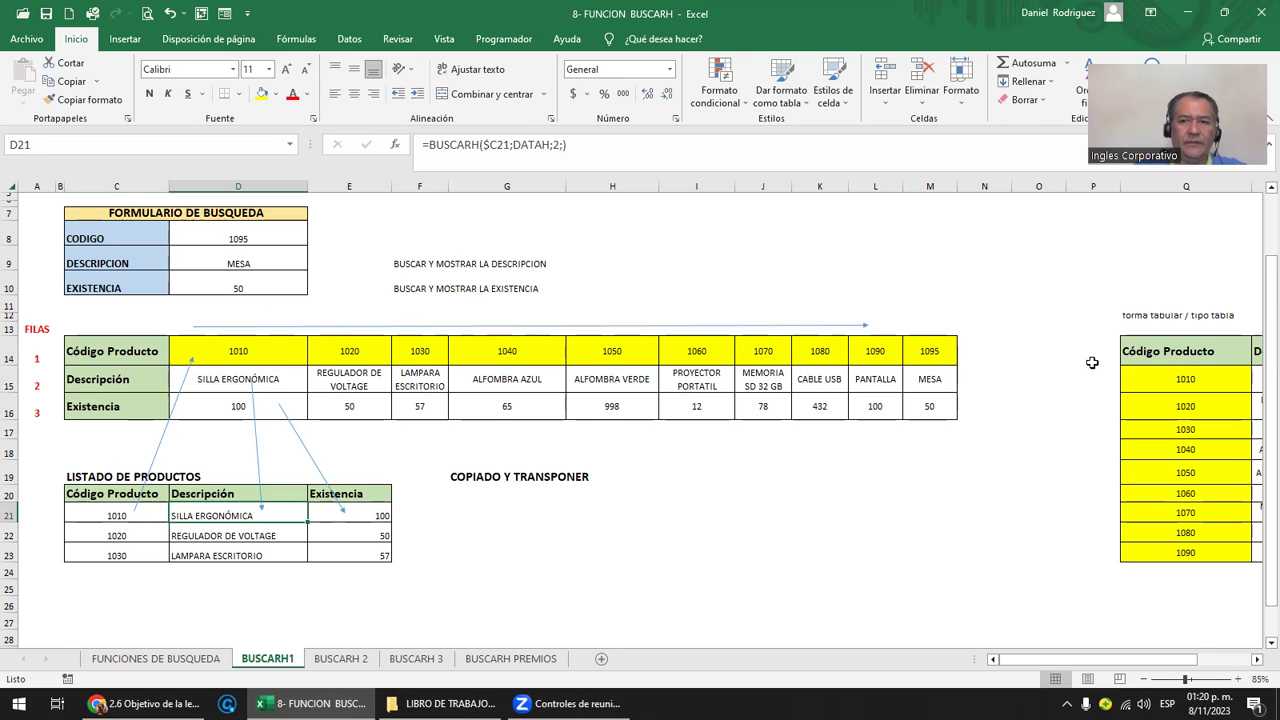
{"action": "left_click", "coordinate": [1164, 352]}
Delete the two empty columns starting at column O before the vertical table.
{"action": "left_click", "coordinate": [1040, 187]}
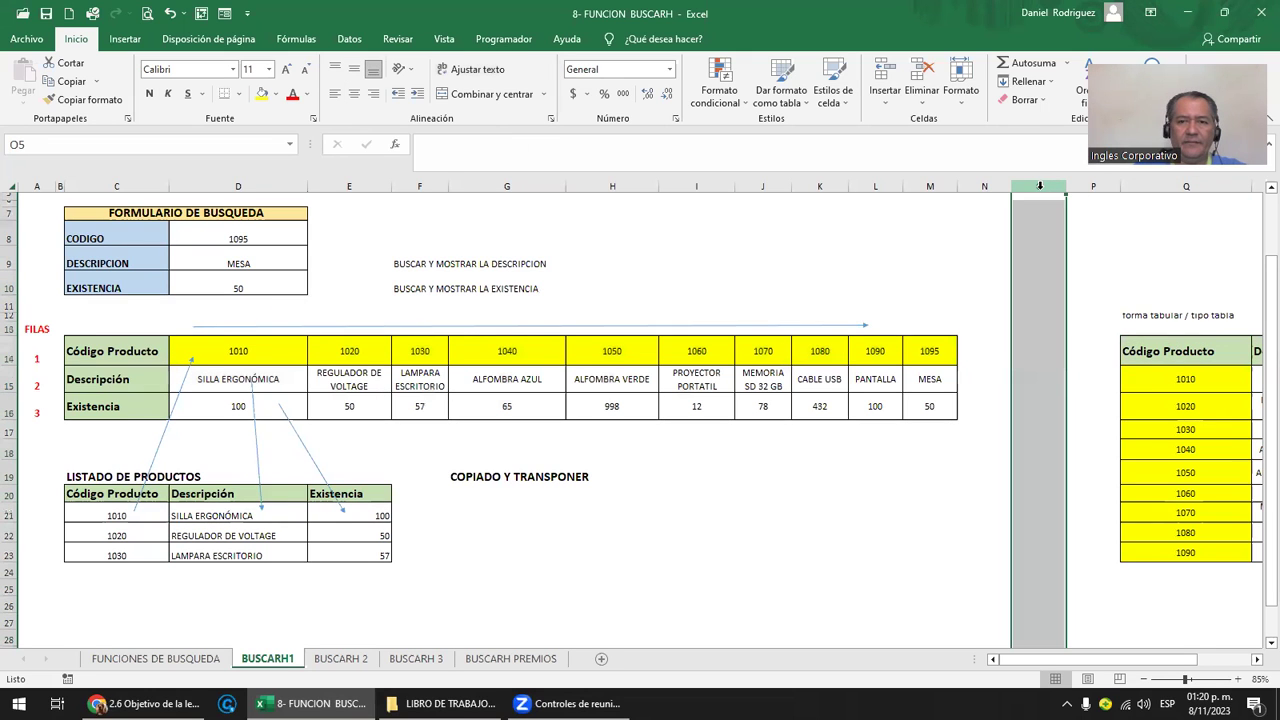
{"action": "right_click", "coordinate": [1040, 194]}
{"action": "left_click", "coordinate": [1093, 349]}
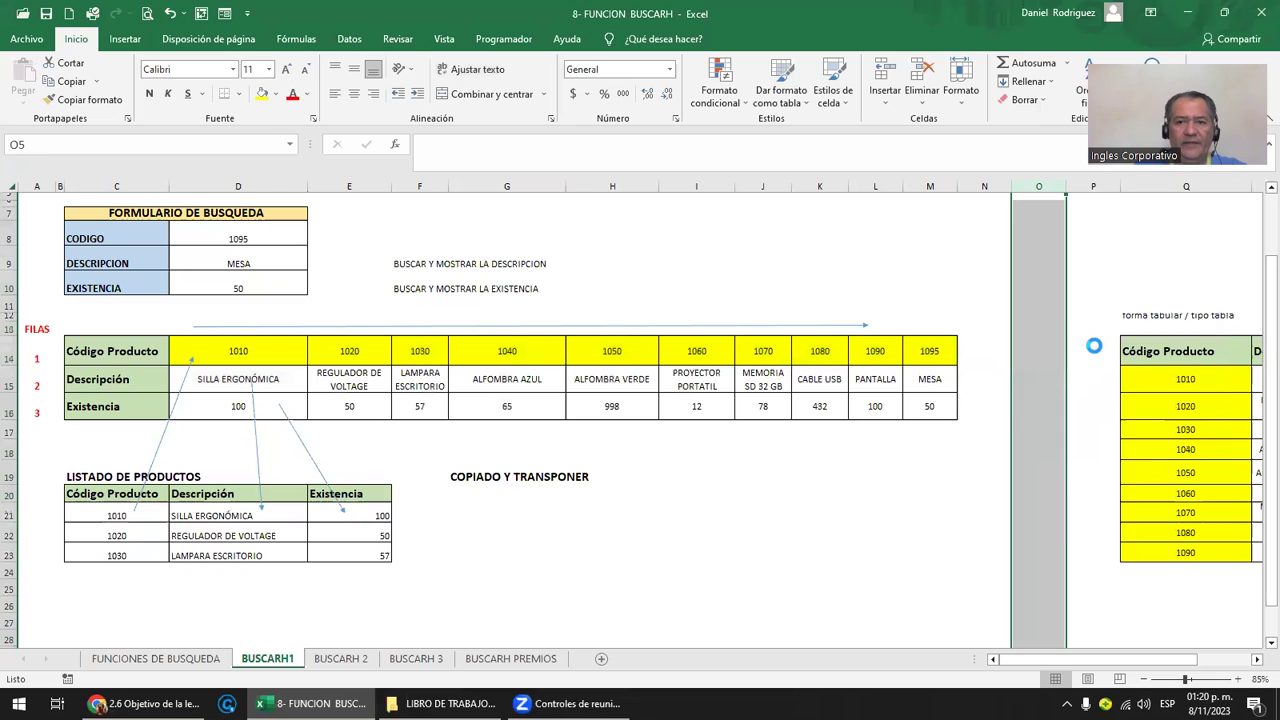
{"action": "right_click", "coordinate": [1035, 197]}
{"action": "left_click", "coordinate": [1059, 352]}
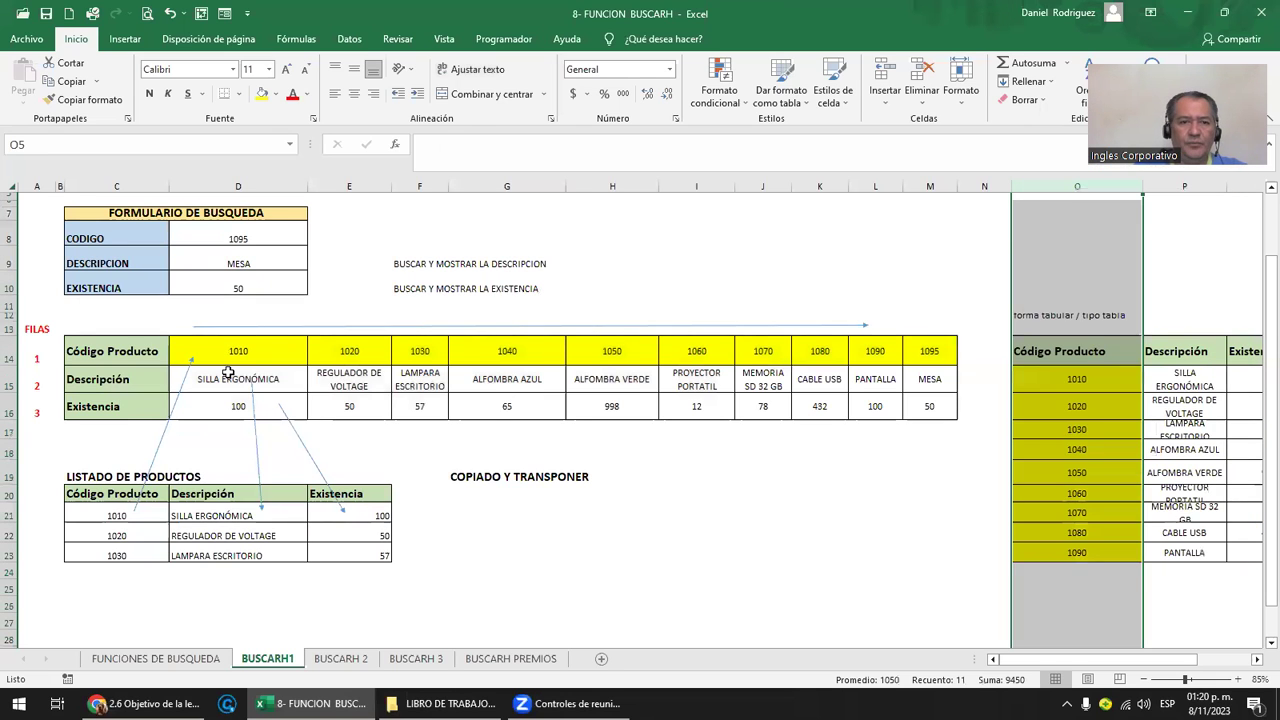
Highlight D14:M16, the listing C21:E23 and the vertical product table to compare them.
{"action": "left_click_drag", "start_coordinate": [231, 347], "coordinate": [938, 413]}
{"action": "left_click_drag", "start_coordinate": [106, 516], "coordinate": [372, 561]}
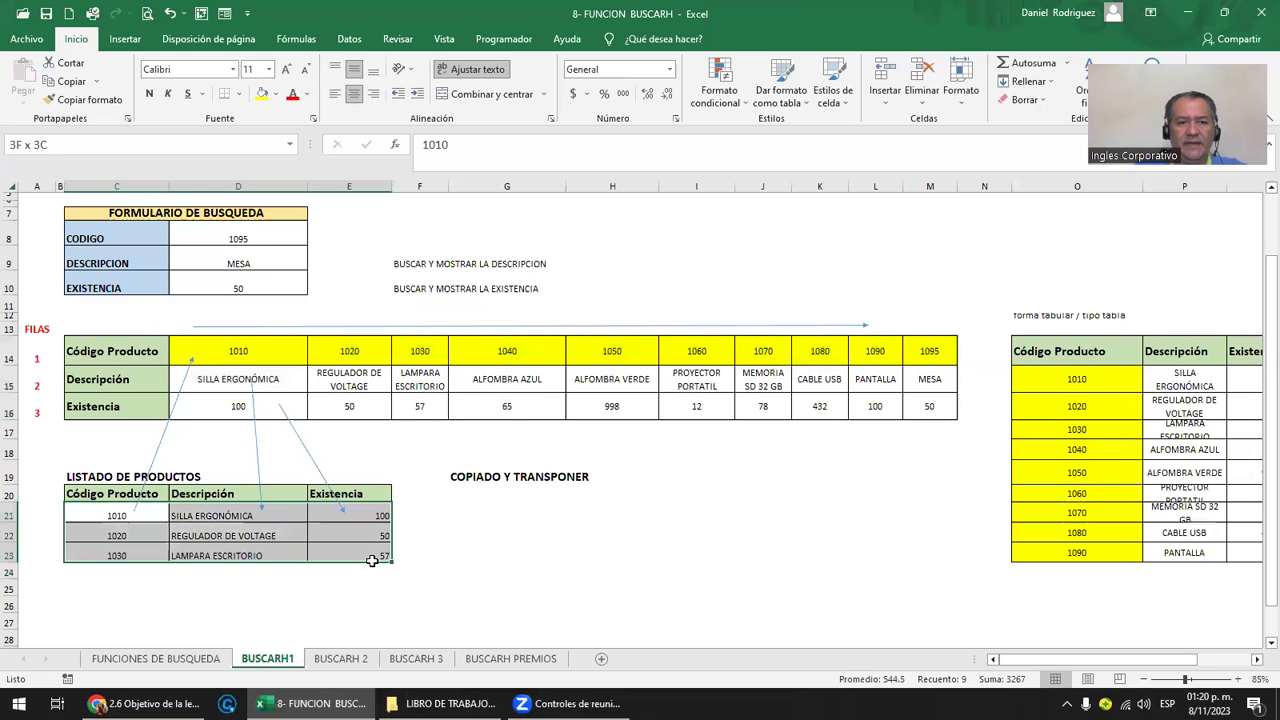
{"action": "left_click", "coordinate": [110, 522]}
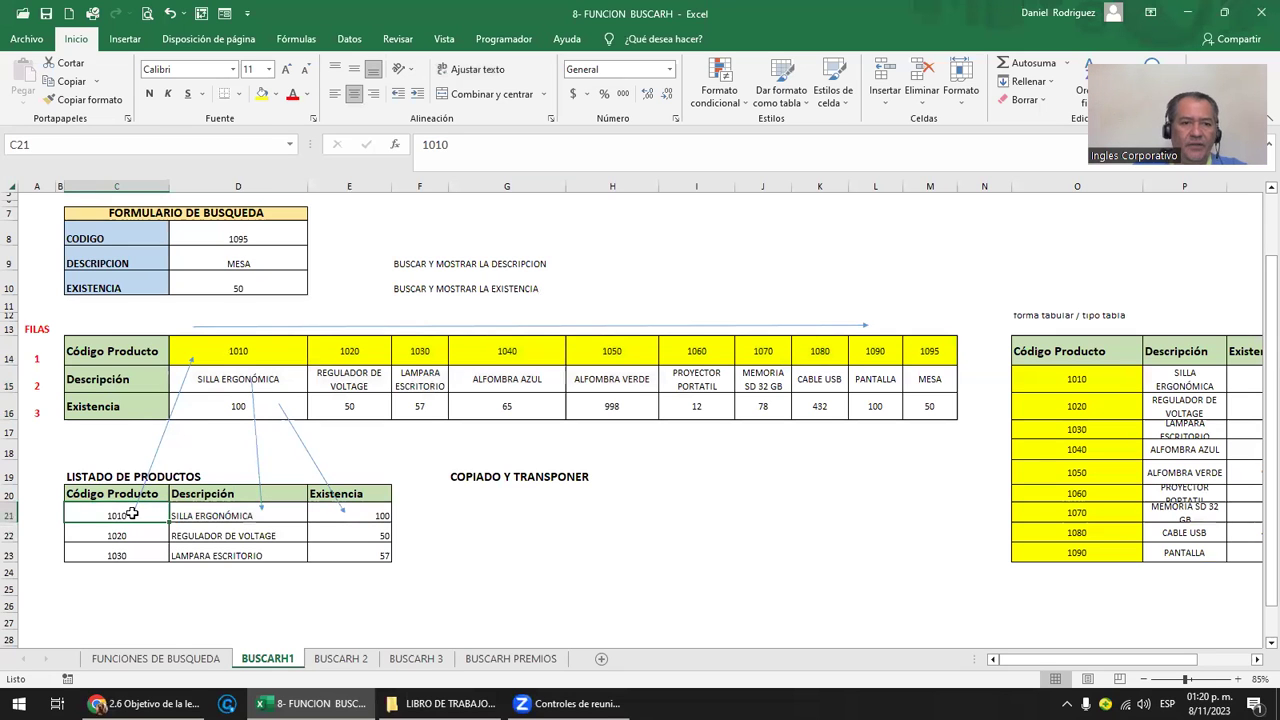
{"action": "mouse_move", "coordinate": [1076, 351]}
{"action": "left_mouse_down"}
{"action": "mouse_move", "coordinate": [1229, 519]}
{"action": "mouse_move", "coordinate": [1240, 553]}
{"action": "left_mouse_up"}
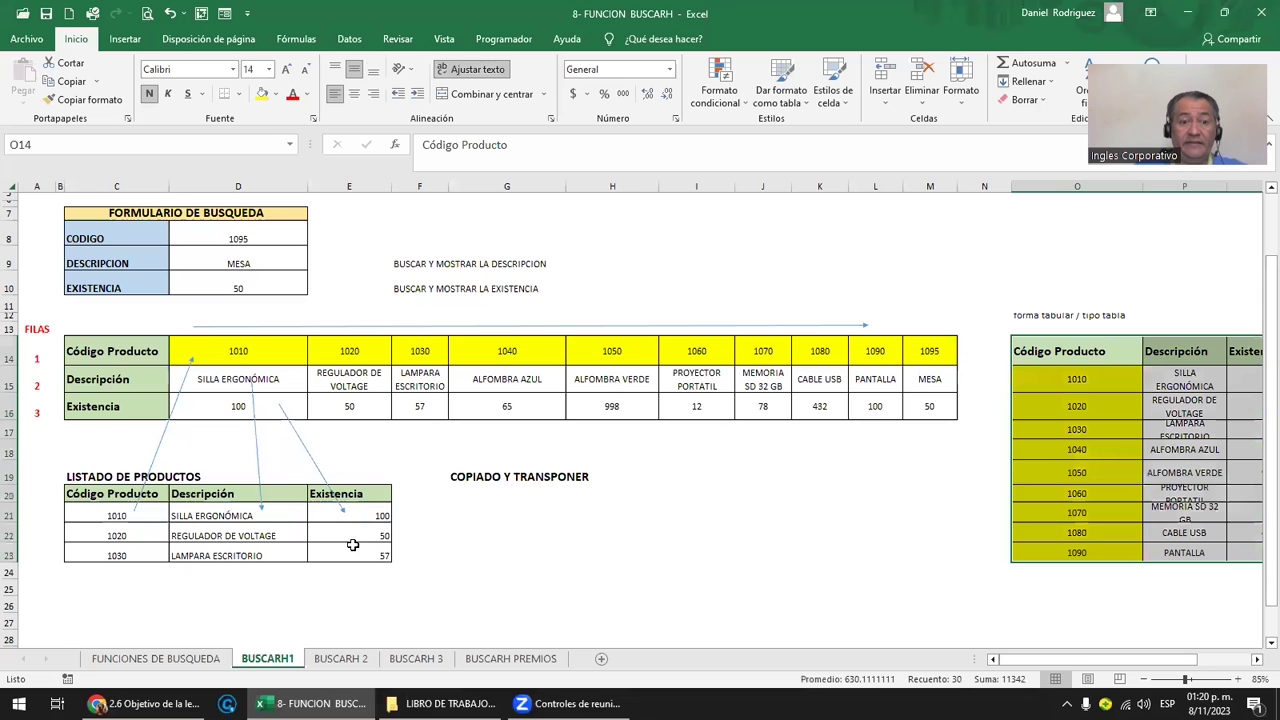
{"action": "left_click", "coordinate": [131, 516]}
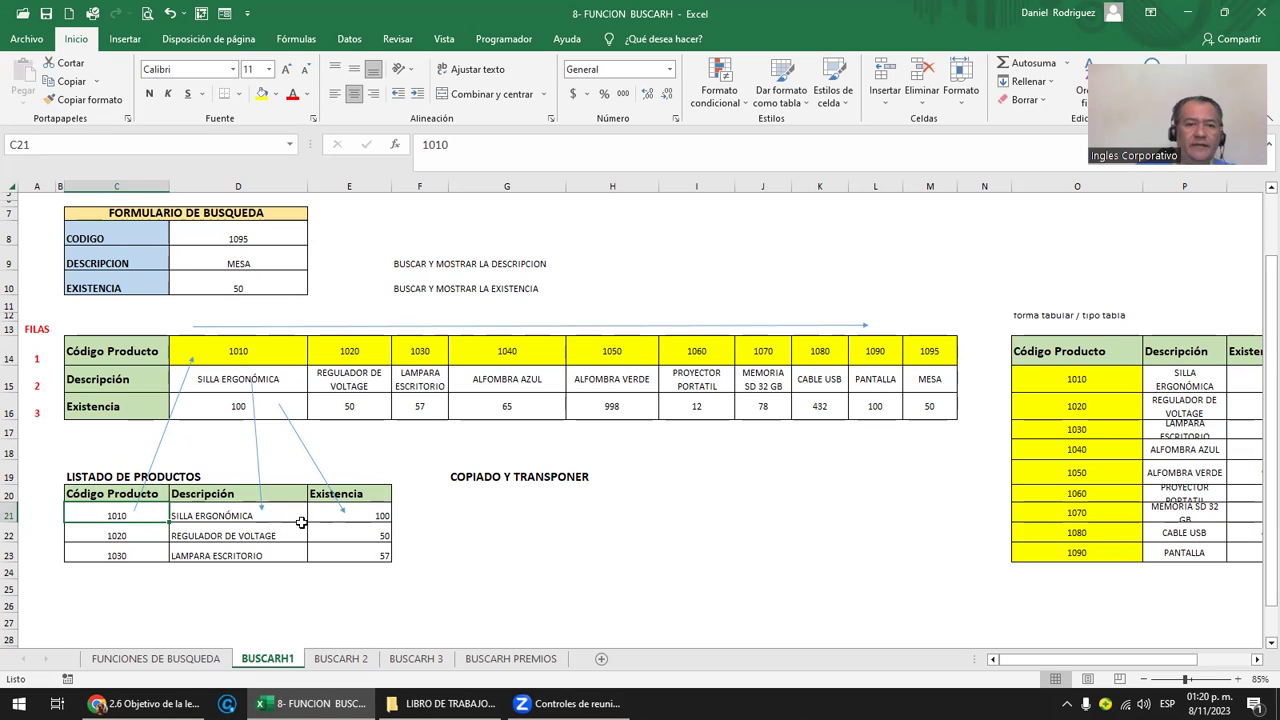
{"action": "left_click", "coordinate": [420, 533]}
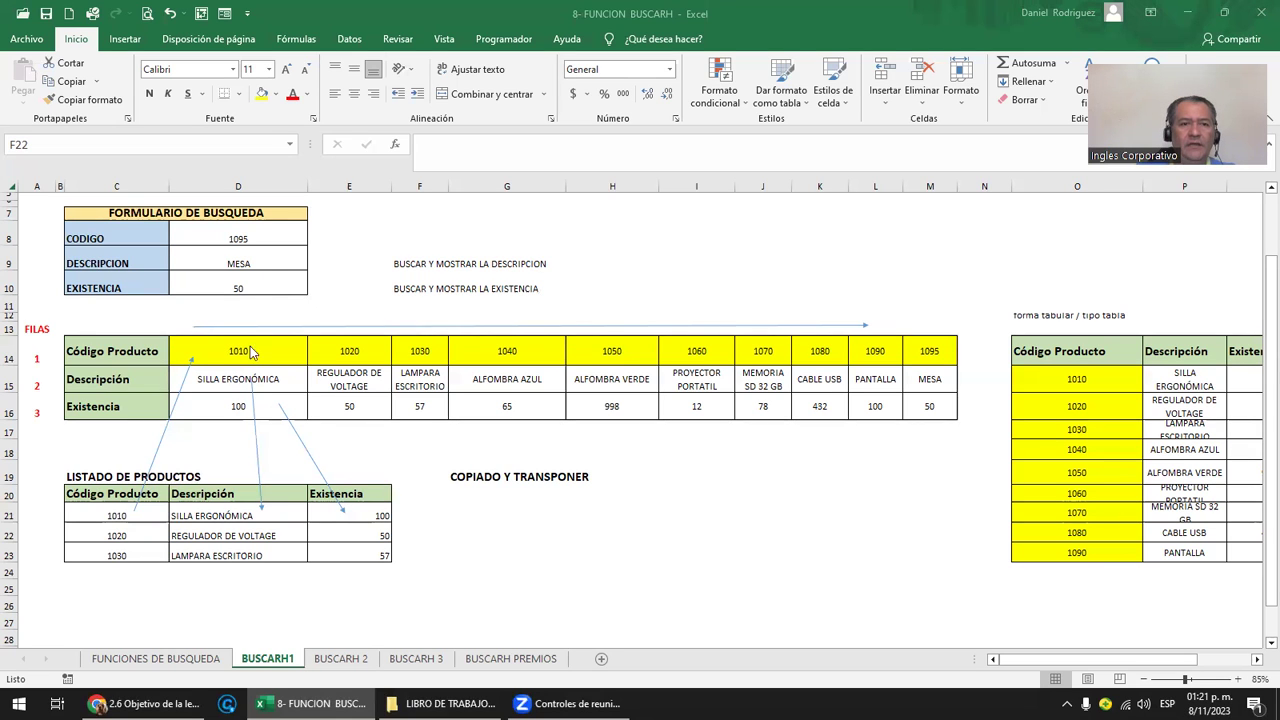
{"action": "left_click", "coordinate": [245, 238]}
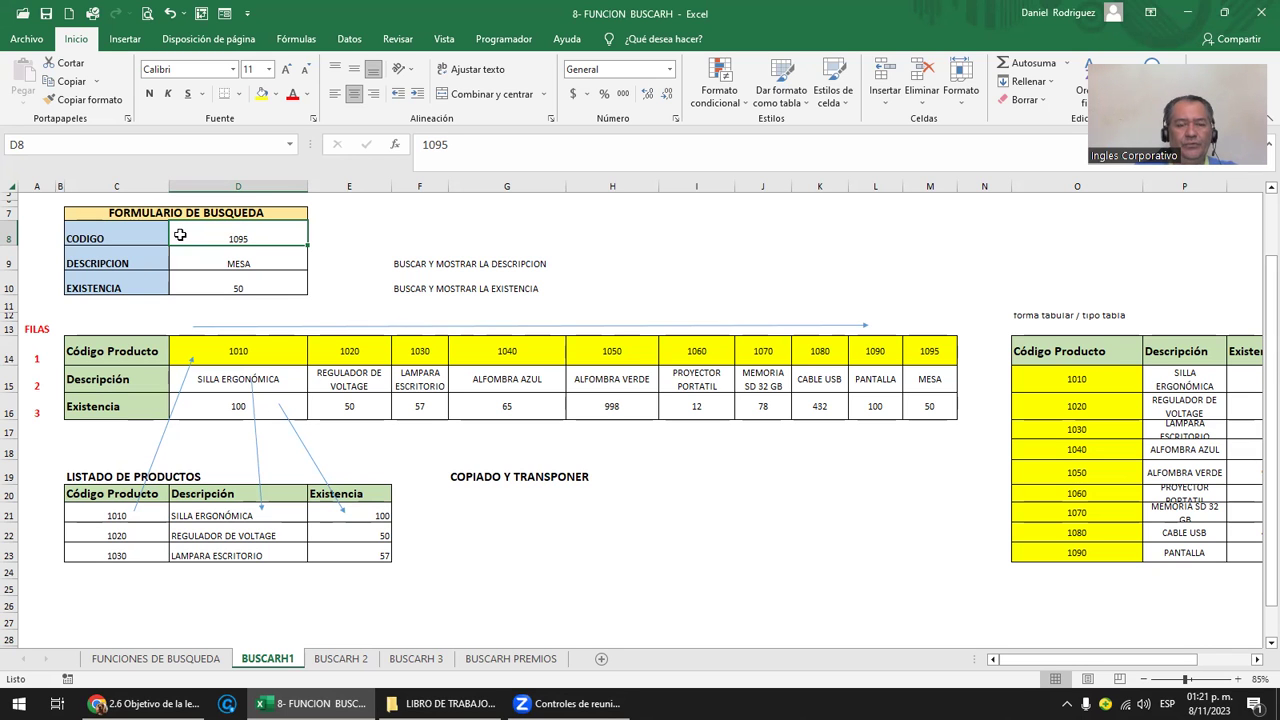
{"action": "scroll", "coordinate": [557, 409], "scroll_direction": "up", "scroll_amount": 3, "text": "ctrl"}
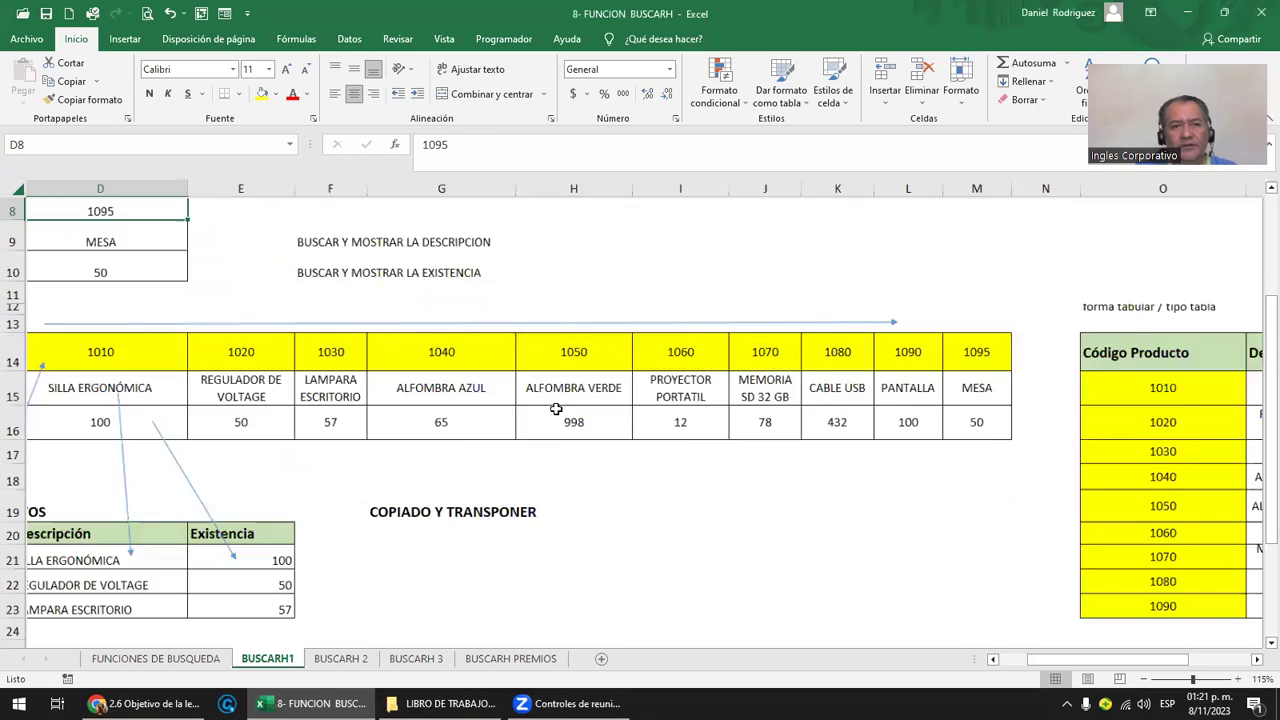
{"action": "left_click", "coordinate": [132, 379]}
{"action": "left_click", "coordinate": [248, 373]}
{"action": "left_click", "coordinate": [143, 375]}
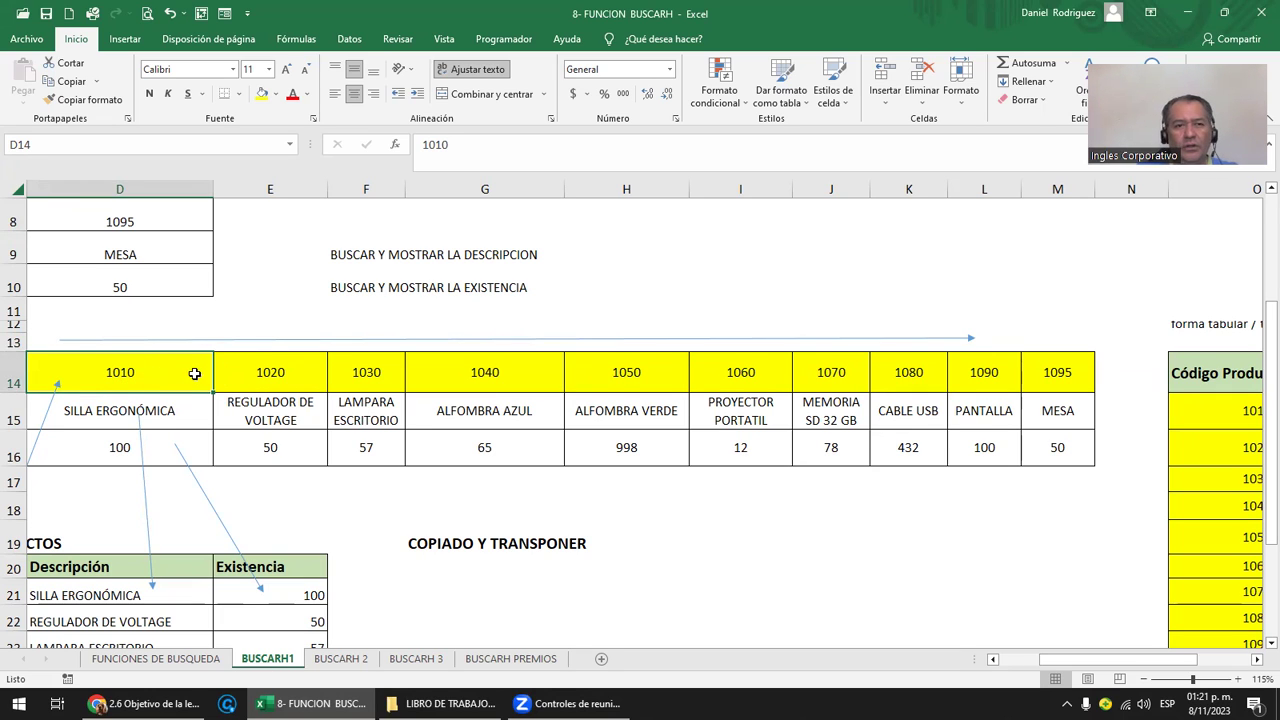
{"action": "left_click", "coordinate": [157, 415]}
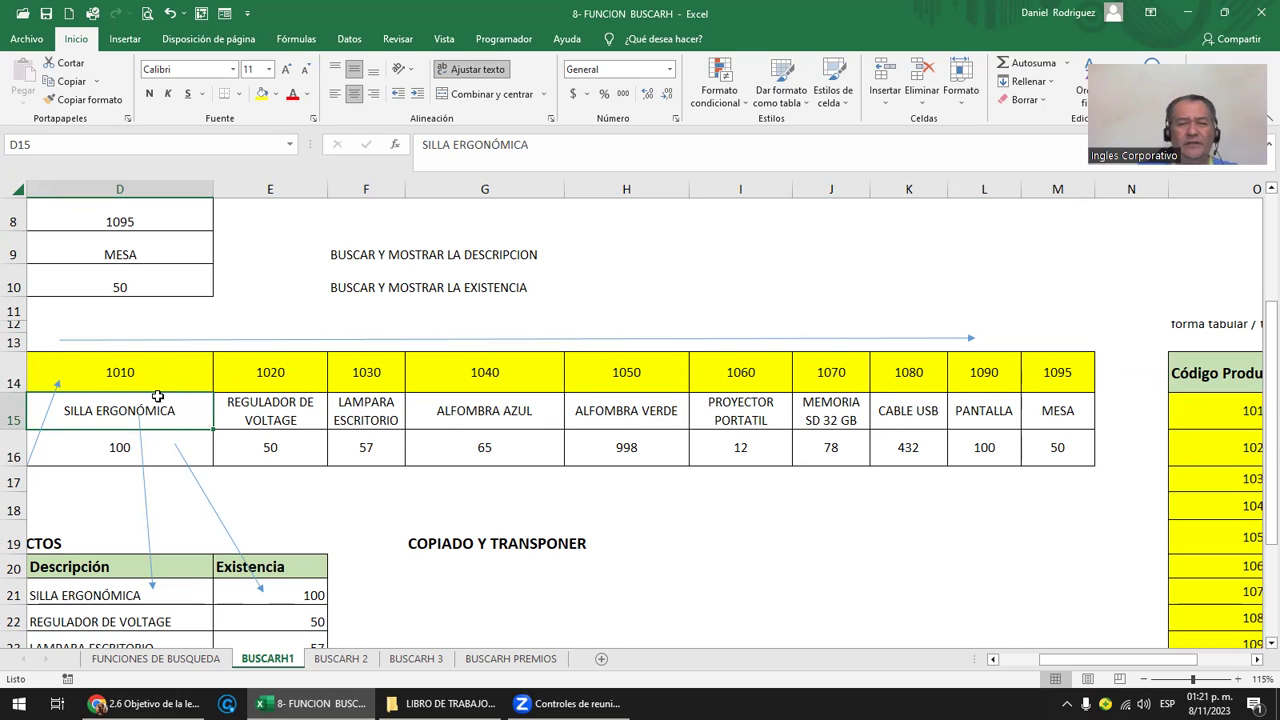
{"action": "left_click", "coordinate": [169, 219]}
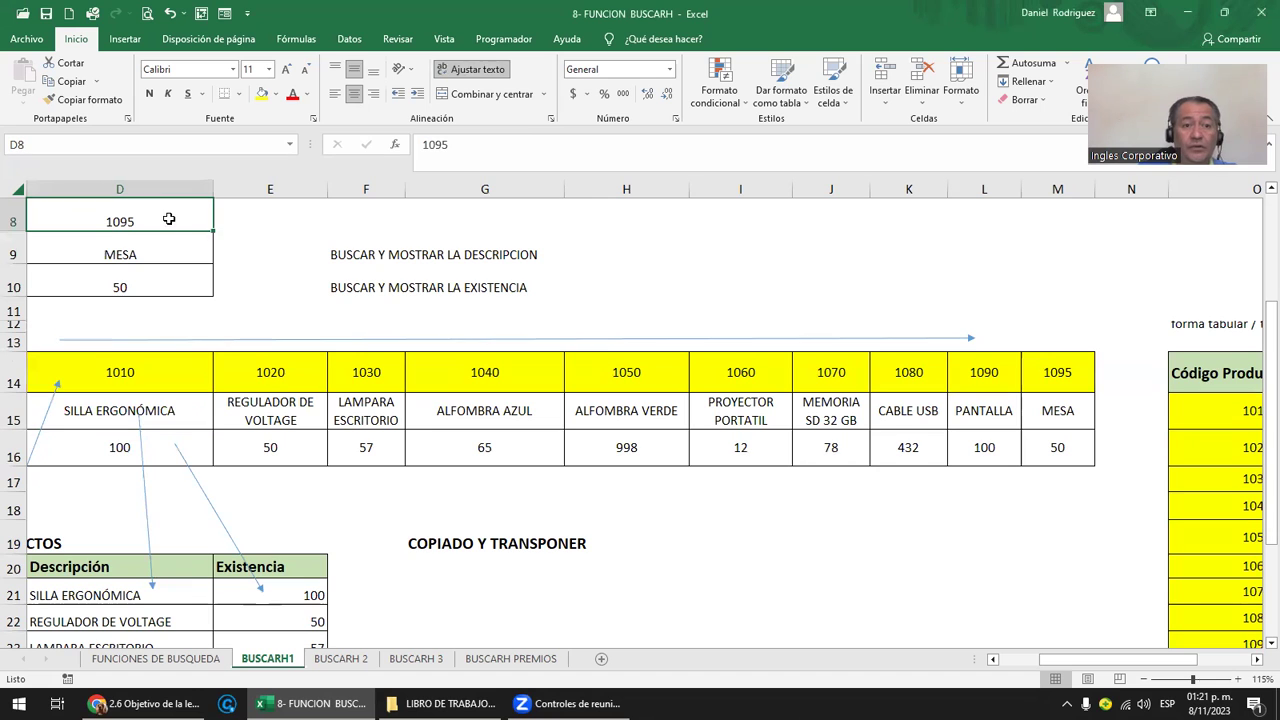
{"action": "key", "text": "ctrl+Home"}
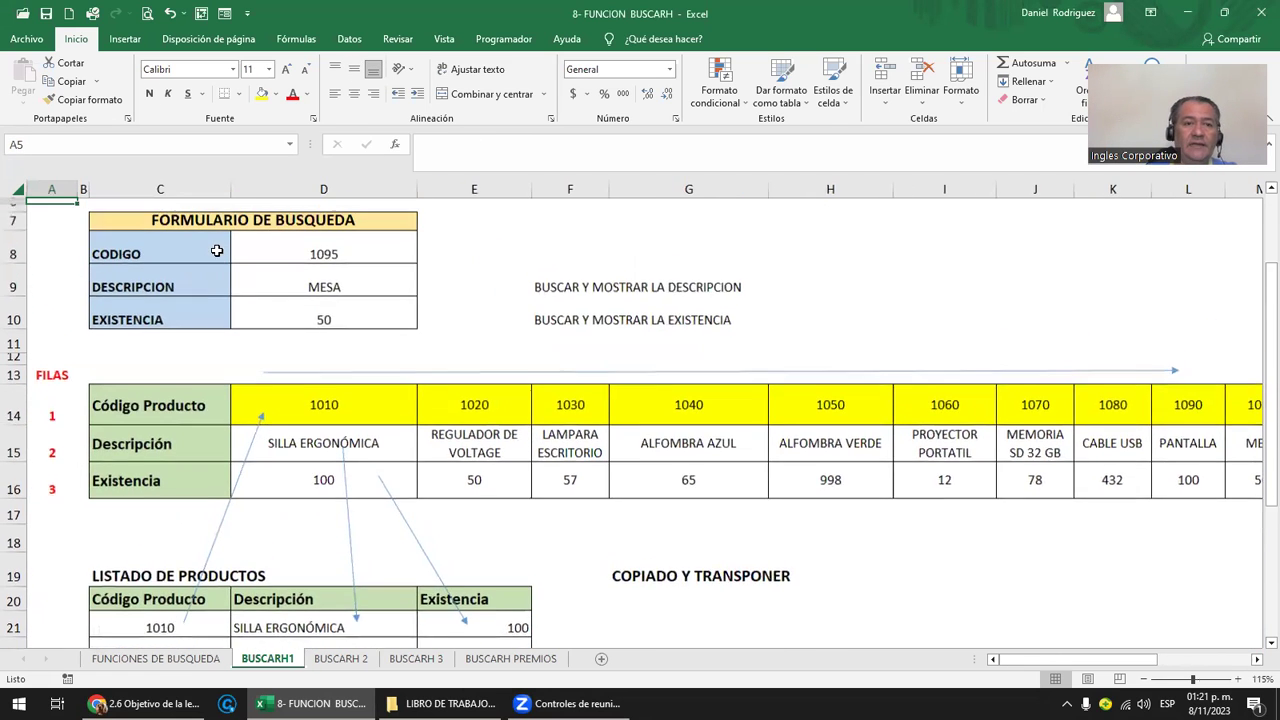
{"action": "scroll", "coordinate": [216, 251], "scroll_direction": "up", "scroll_amount": 1}
{"action": "key", "text": "Down"}
{"action": "key", "text": "Right"}
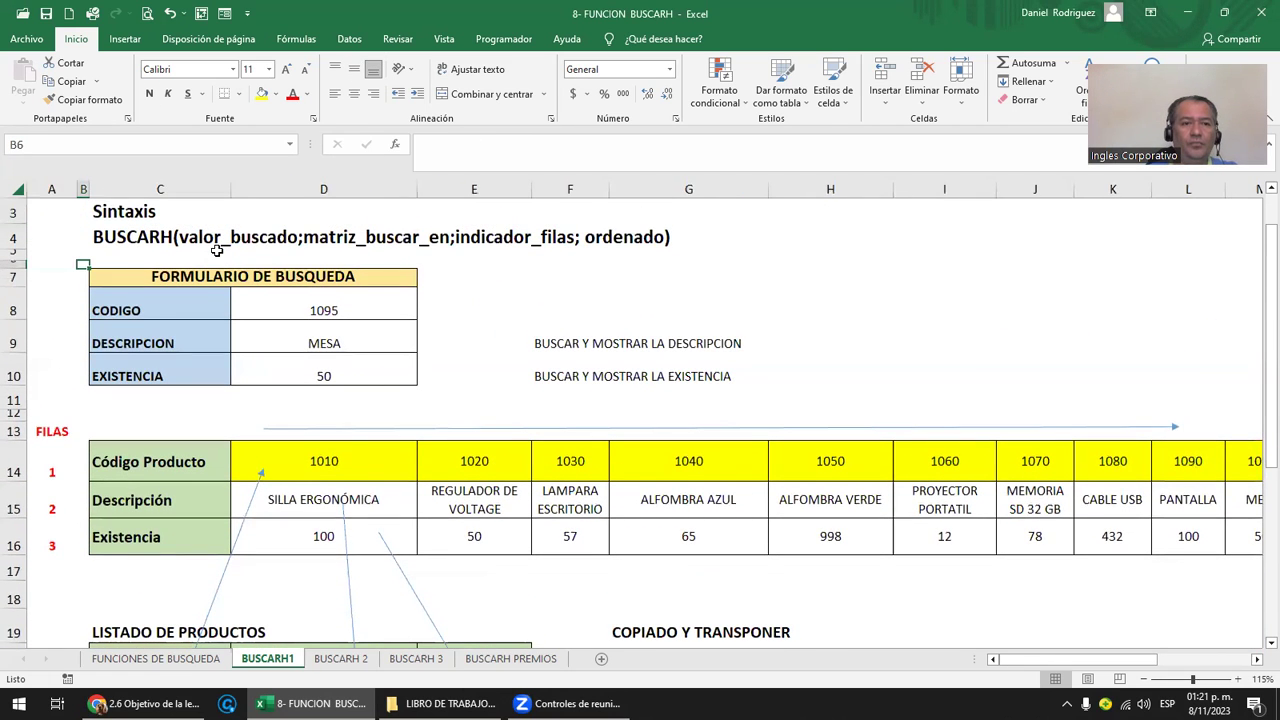
{"action": "key", "text": "Down"}
{"action": "key", "text": "Down"}
{"action": "key", "text": "Right"}
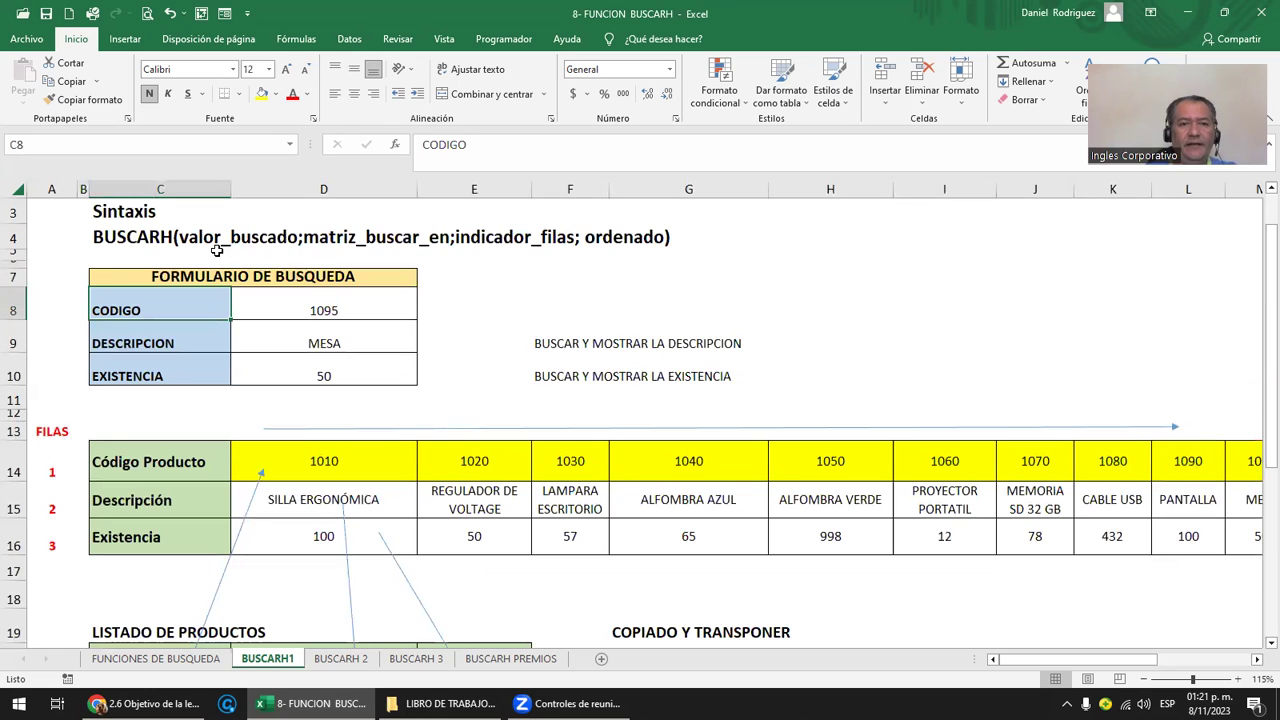
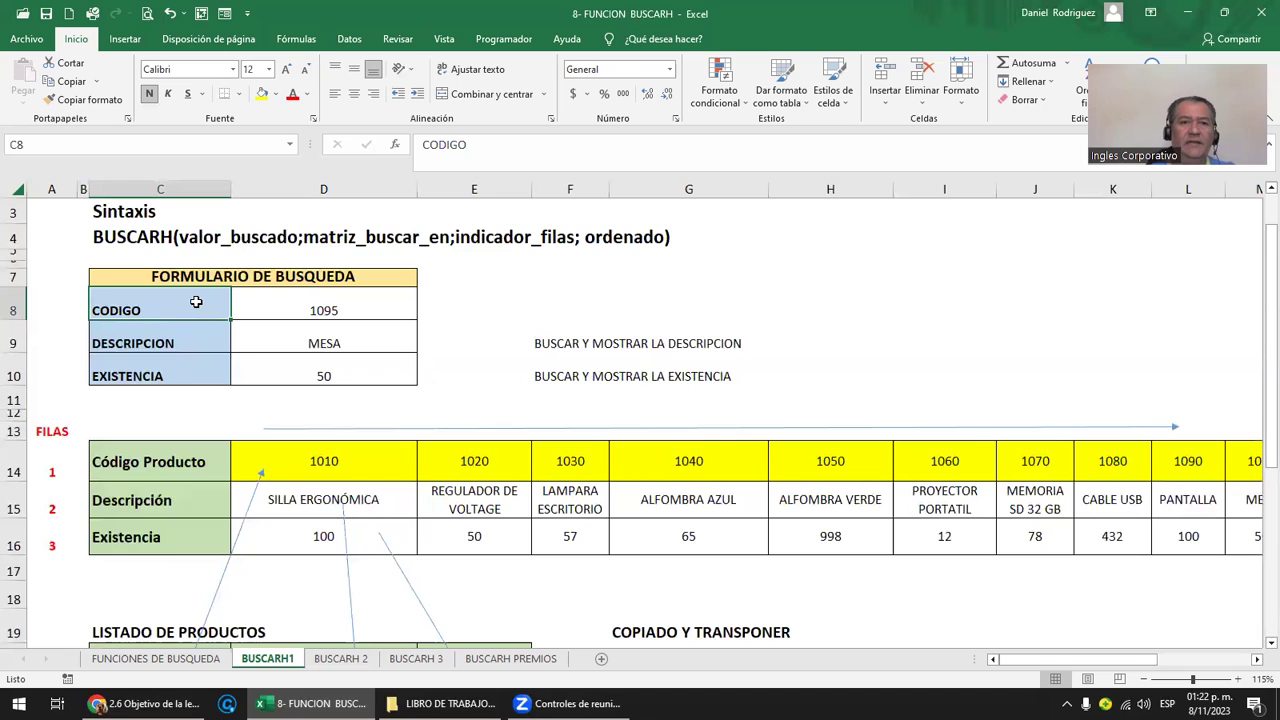
Start editing the search code in D8, then cancel so it stays 1095.
{"action": "left_click", "coordinate": [310, 308]}
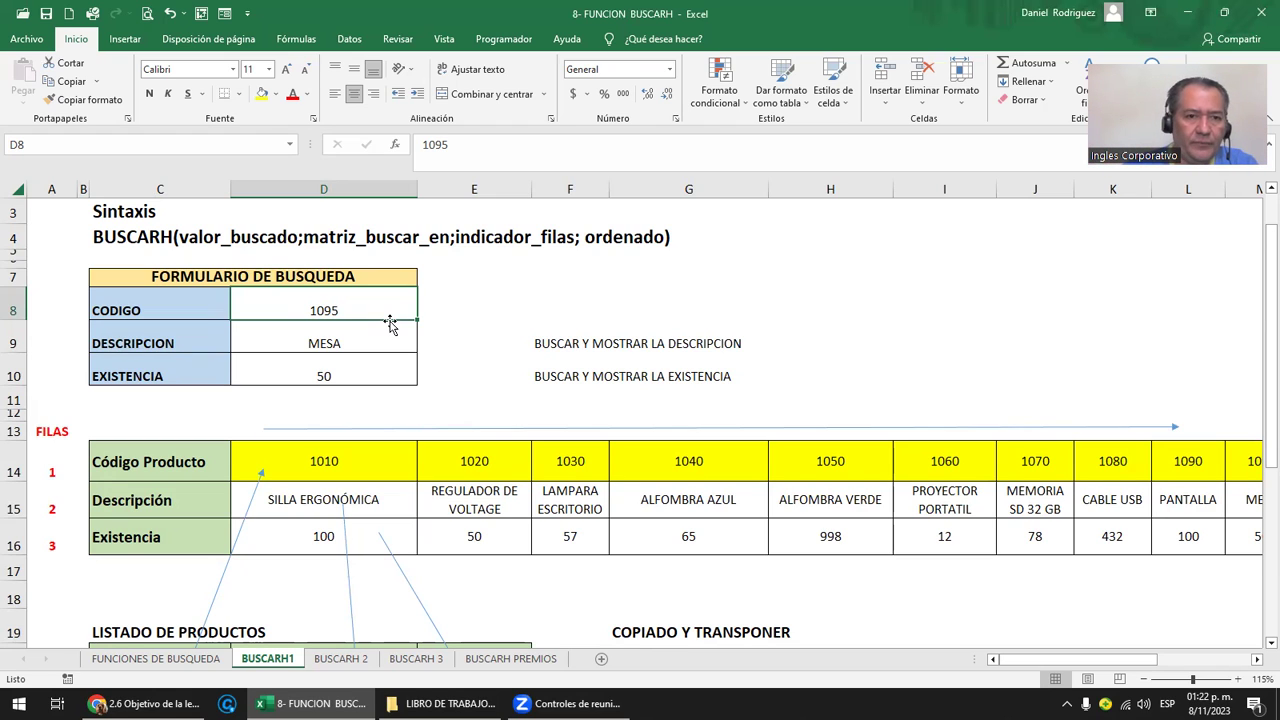
{"action": "double_click", "coordinate": [390, 325]}
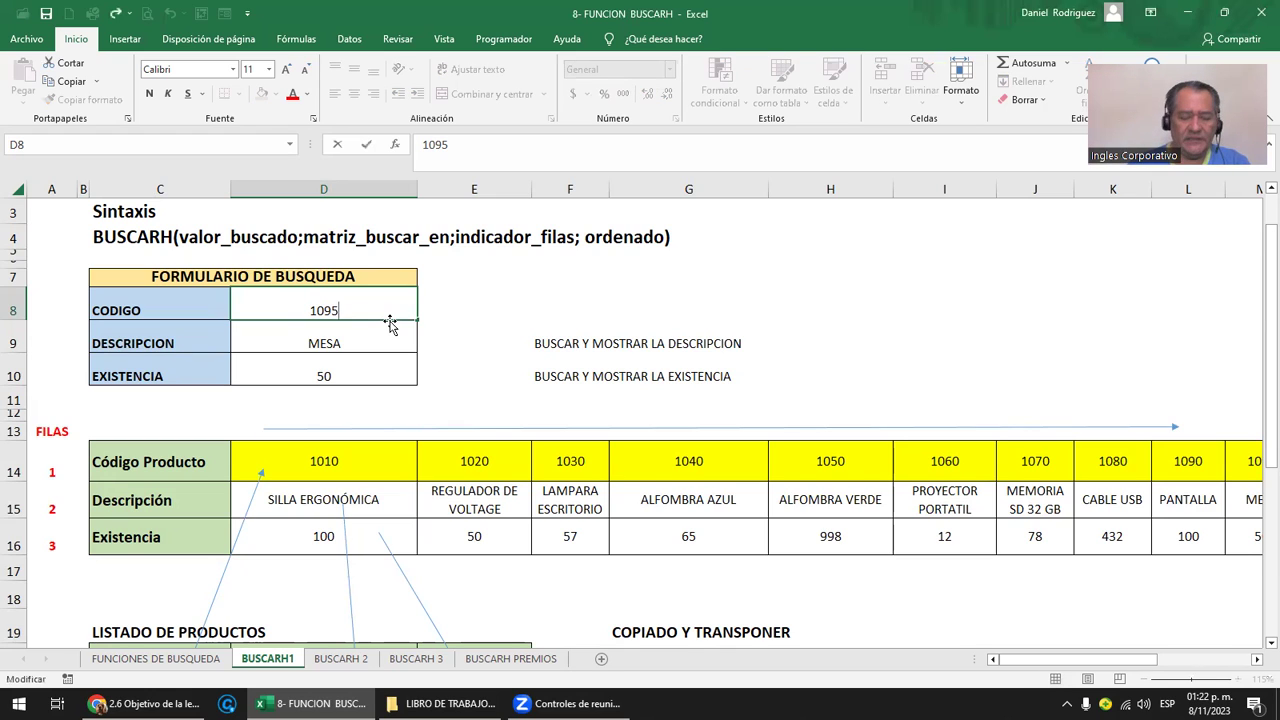
{"action": "type", "text": "-"}
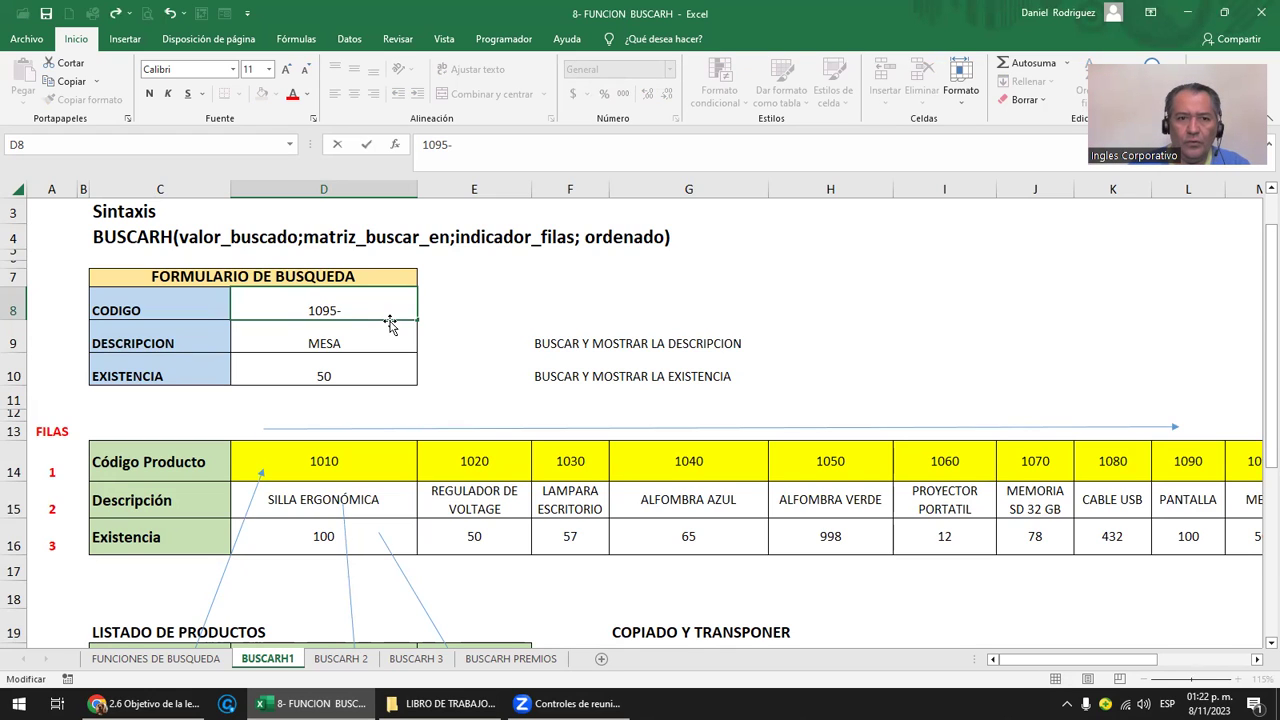
{"action": "type", "text": "1"}
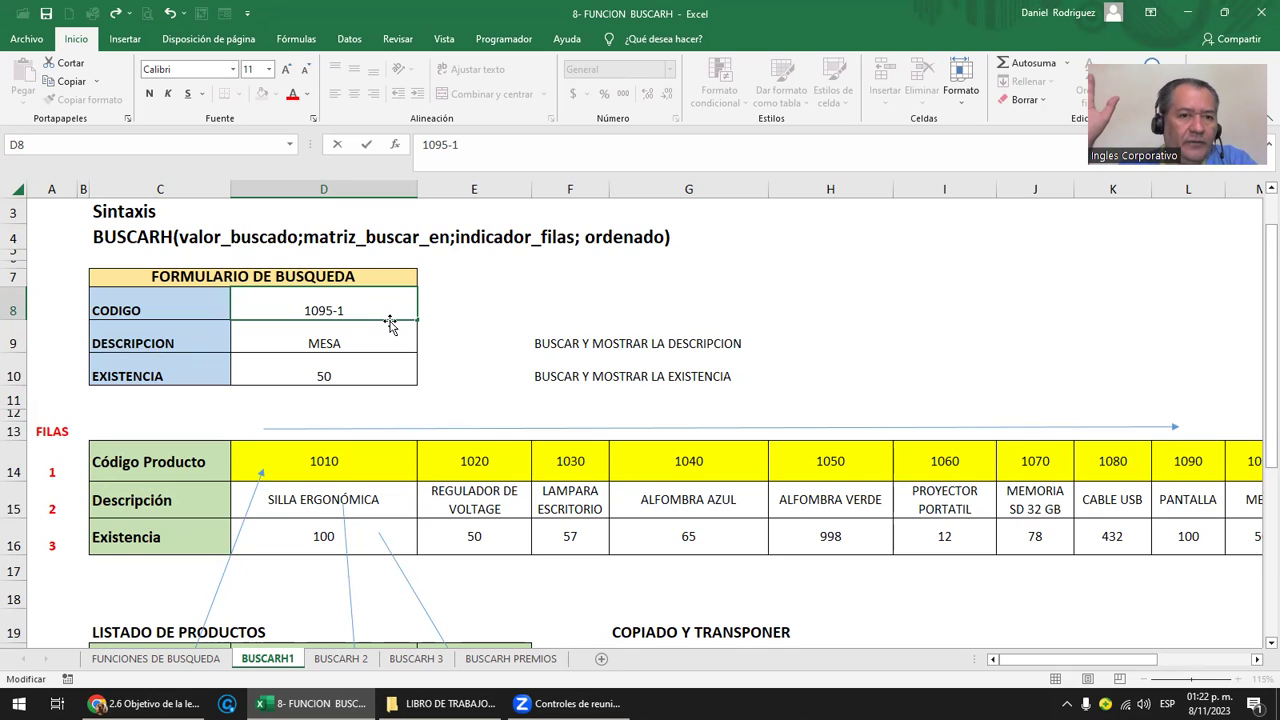
{"action": "key", "text": "BackSpace"}
{"action": "key", "text": "BackSpace"}
{"action": "key", "text": "ctrl+Return"}
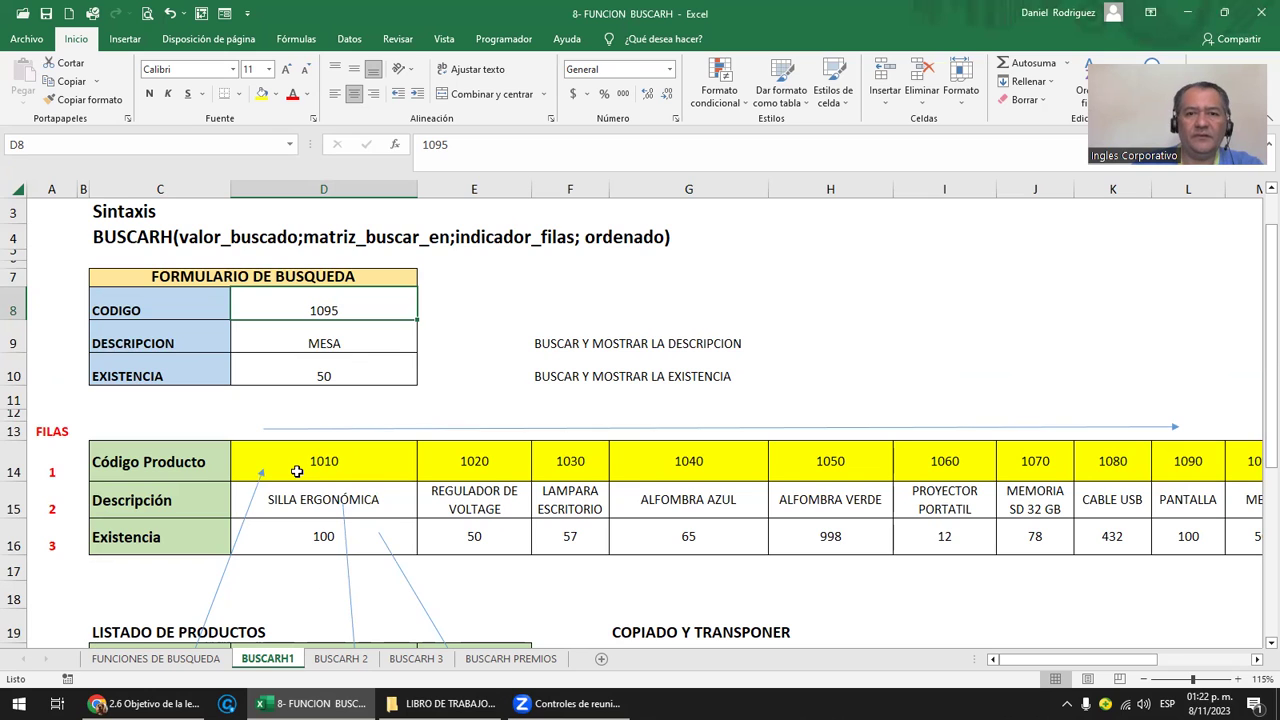
Switch to the BUSCARH 2 sheet and glance at the workbook's named ranges list.
{"action": "left_click", "coordinate": [341, 658]}
{"action": "left_click", "coordinate": [405, 546]}
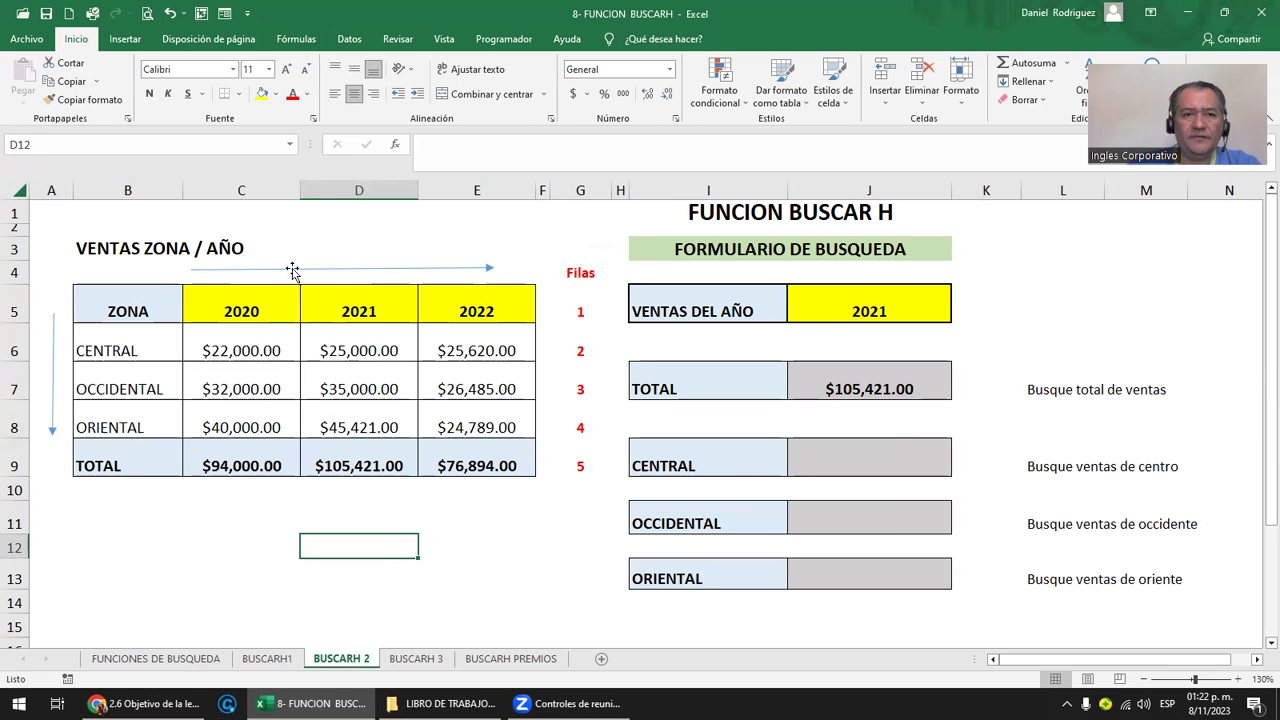
{"action": "left_click", "coordinate": [291, 149]}
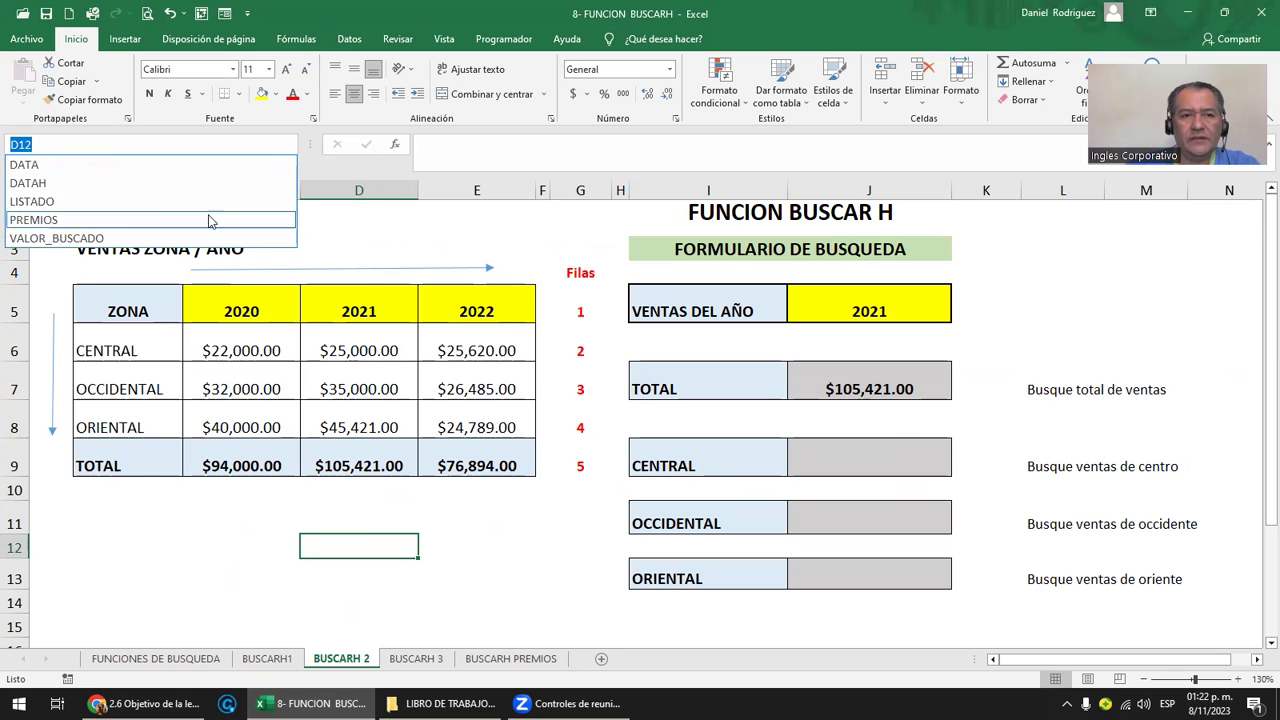
{"action": "left_click", "coordinate": [357, 244]}
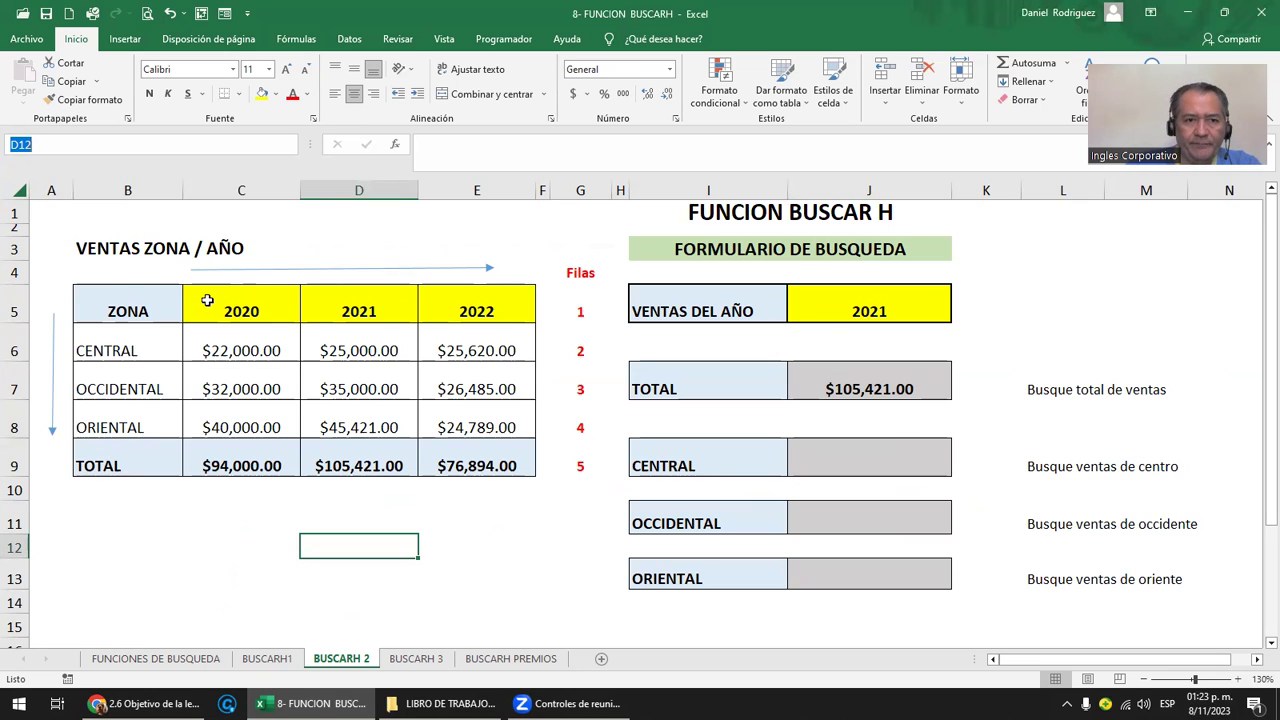
Highlight the year headers 2020–2022, zone names CENTRAL–ORIENTAL and sales figures C6:E8.
{"action": "left_click", "coordinate": [284, 300]}
{"action": "left_click_drag", "start_coordinate": [284, 300], "coordinate": [485, 304]}
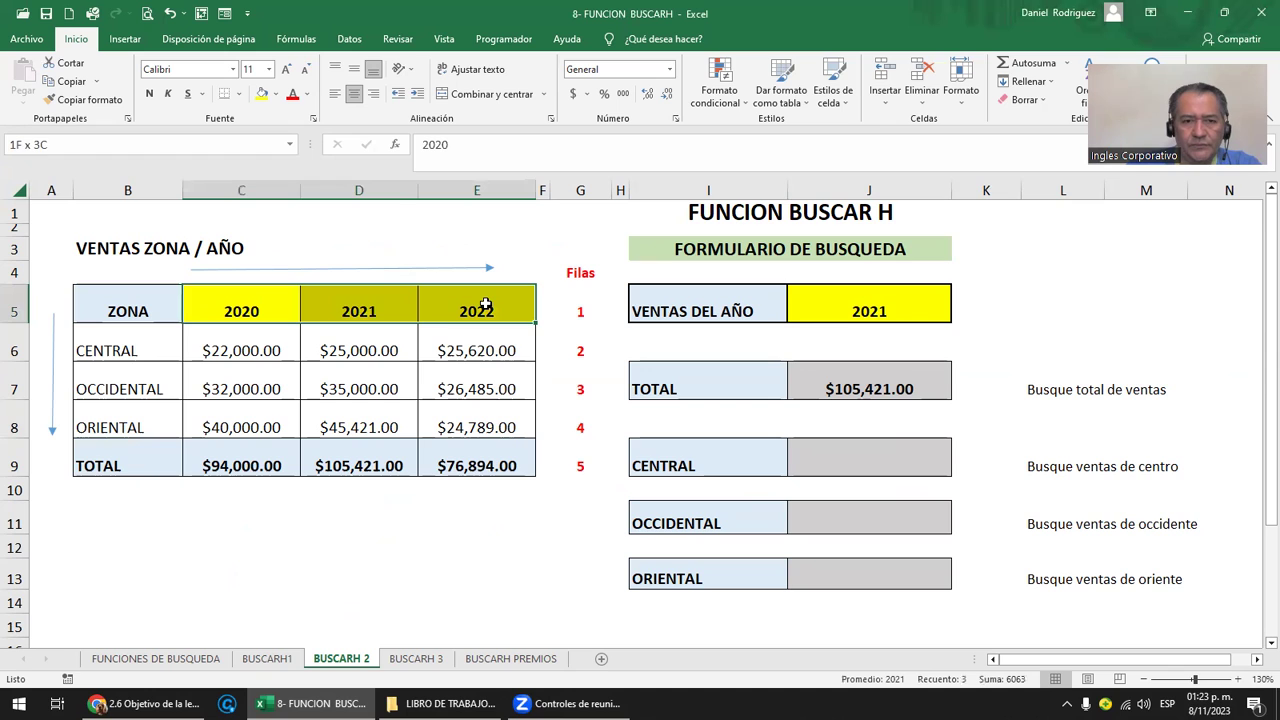
{"action": "left_click_drag", "start_coordinate": [105, 345], "coordinate": [110, 420]}
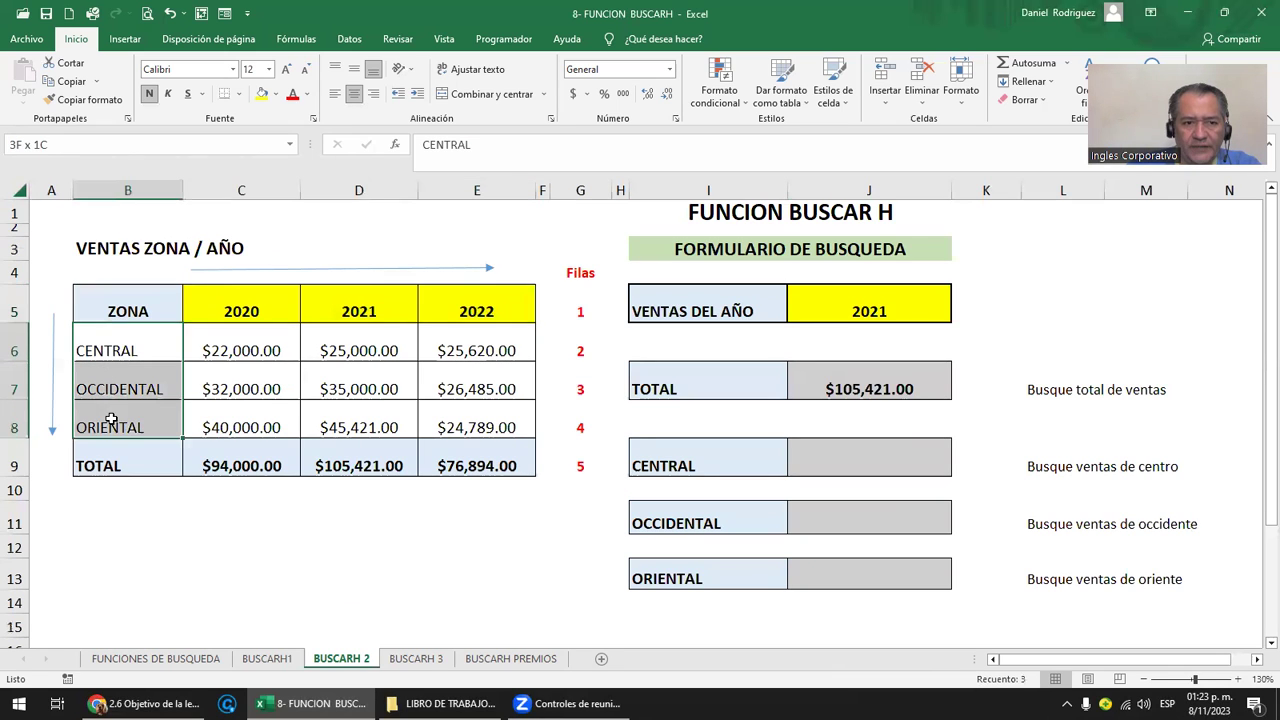
{"action": "left_click_drag", "start_coordinate": [228, 351], "coordinate": [484, 438]}
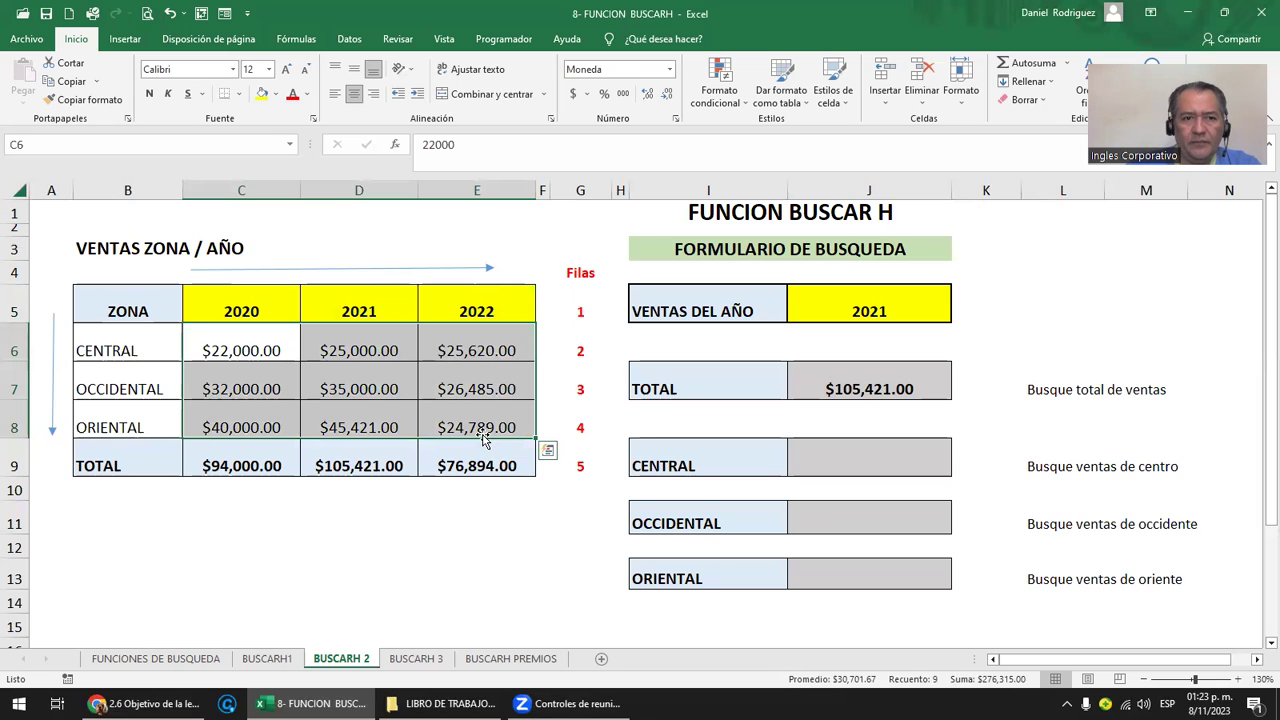
{"action": "left_click", "coordinate": [143, 349]}
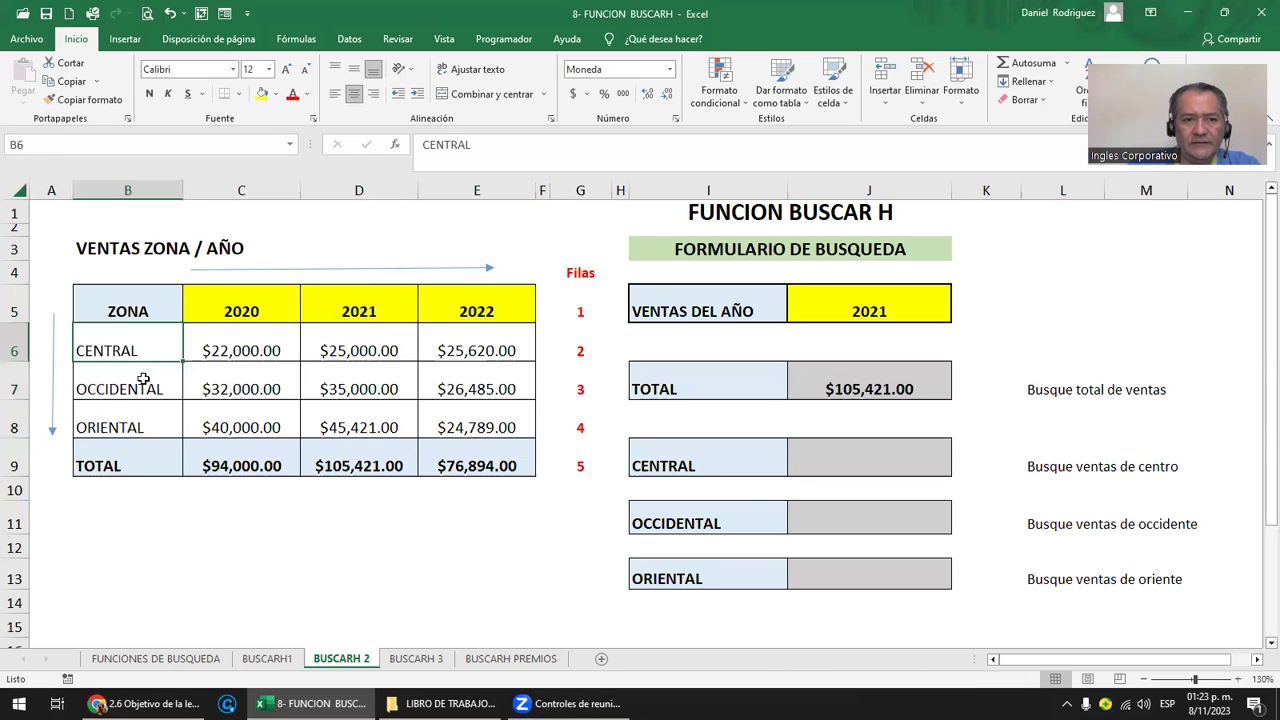
{"action": "left_click_drag", "start_coordinate": [143, 379], "coordinate": [141, 428]}
{"action": "left_click", "coordinate": [136, 309]}
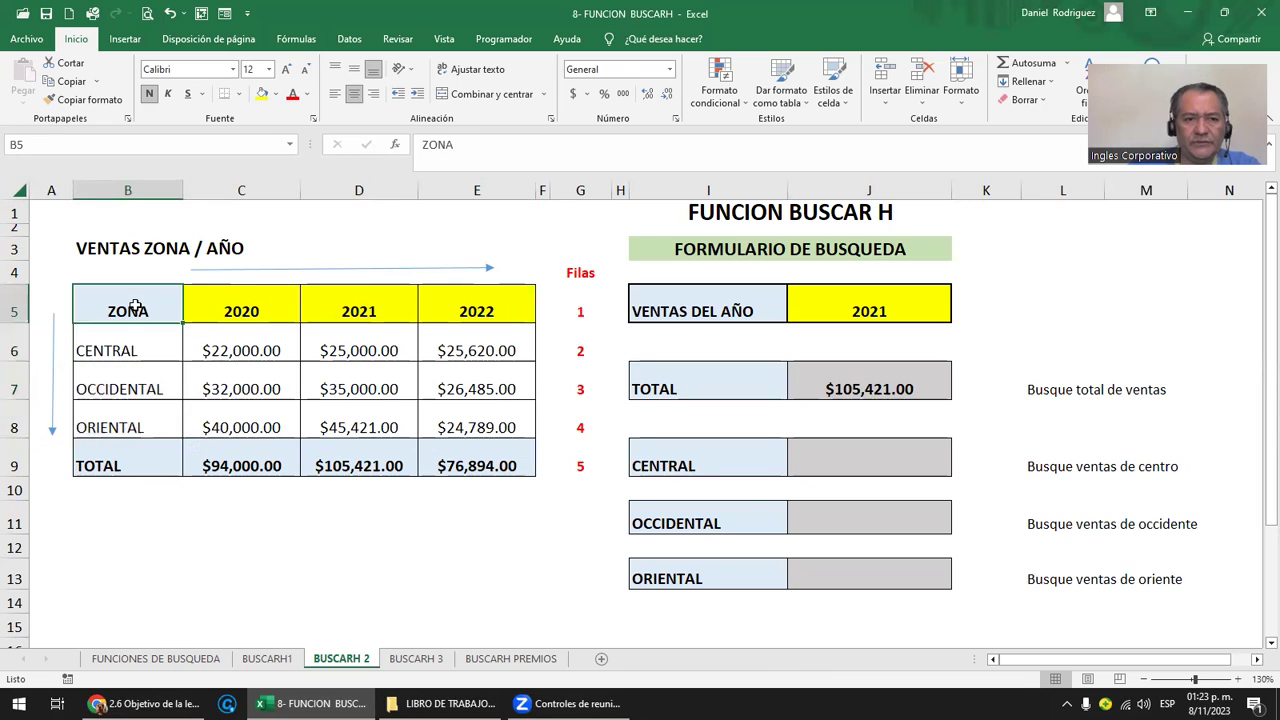
{"action": "left_click_drag", "start_coordinate": [137, 343], "coordinate": [143, 428]}
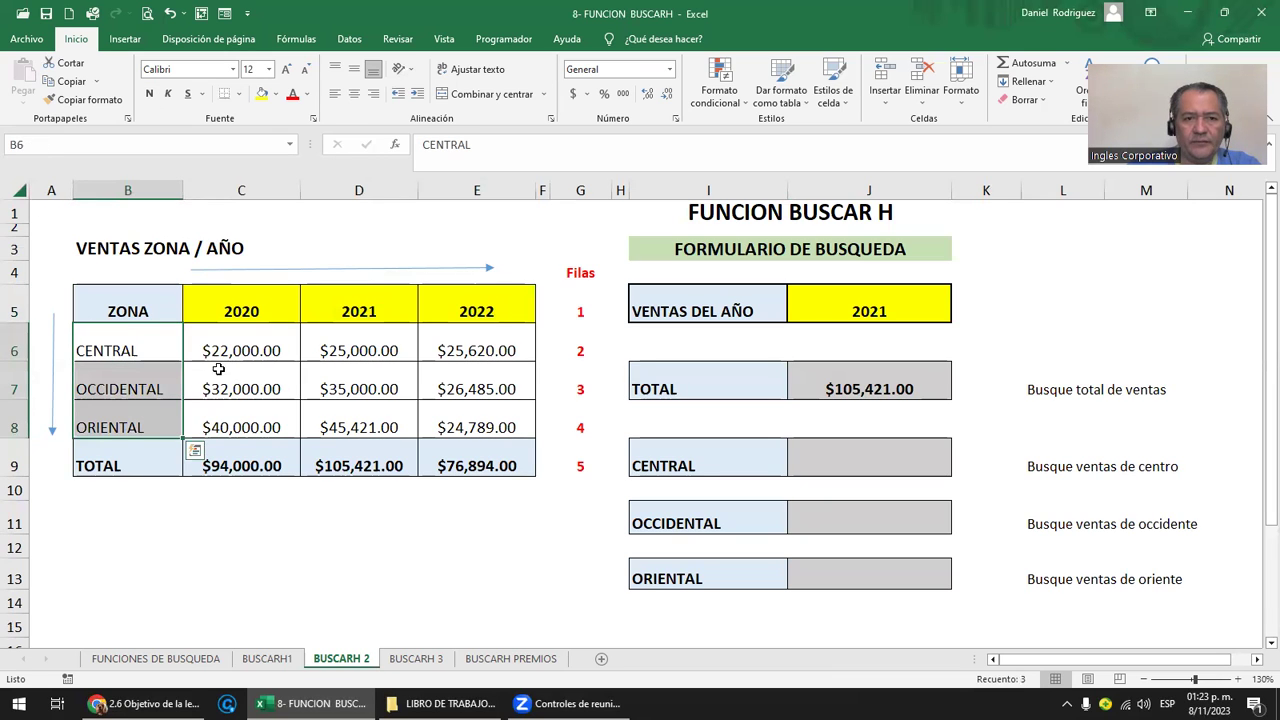
{"action": "left_click_drag", "start_coordinate": [235, 310], "coordinate": [471, 292]}
{"action": "left_click_drag", "start_coordinate": [145, 355], "coordinate": [132, 425]}
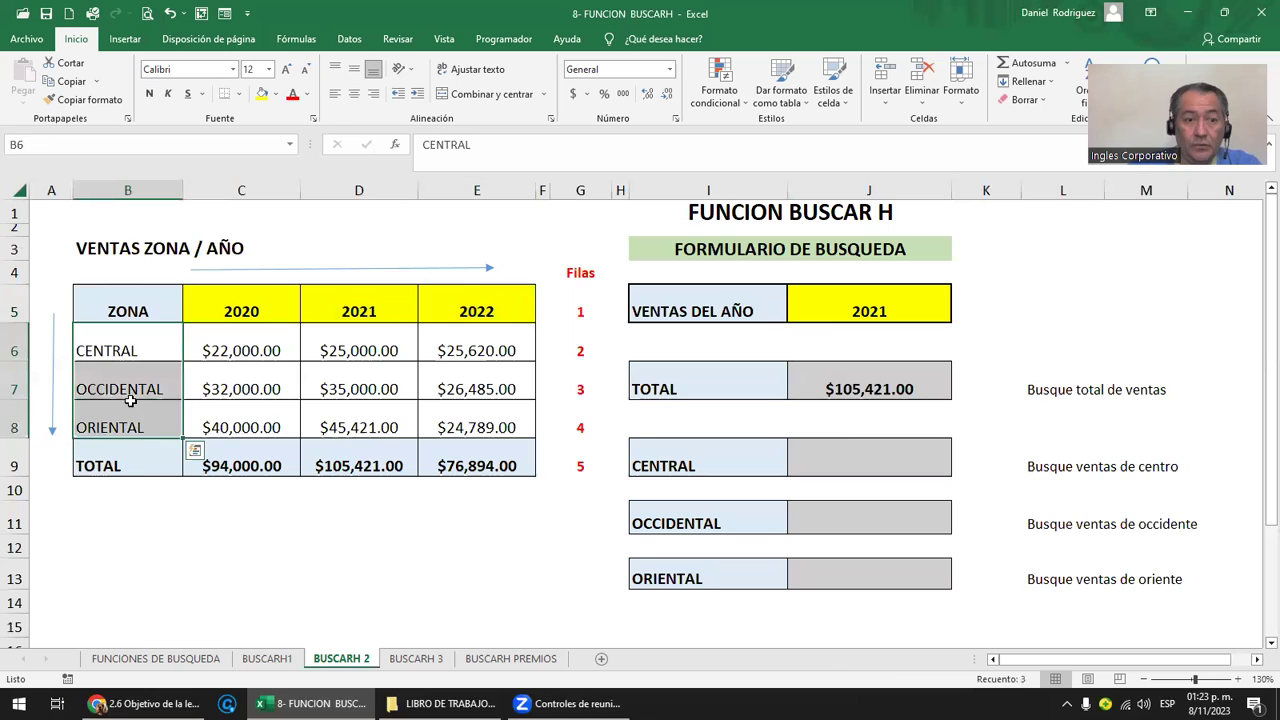
{"action": "left_click_drag", "start_coordinate": [131, 350], "coordinate": [140, 425]}
{"action": "left_click_drag", "start_coordinate": [219, 312], "coordinate": [495, 304]}
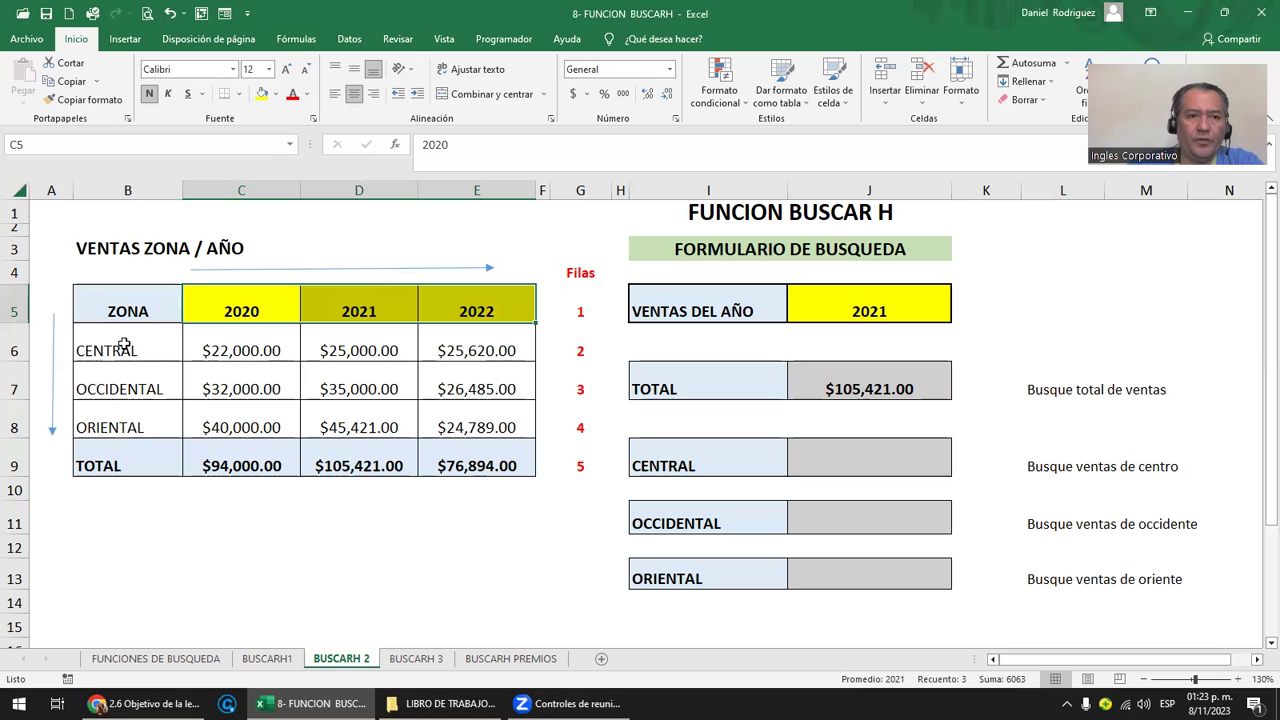
Select columns C, D and E, then point out the direction arrows beside the table.
{"action": "left_click", "coordinate": [257, 186]}
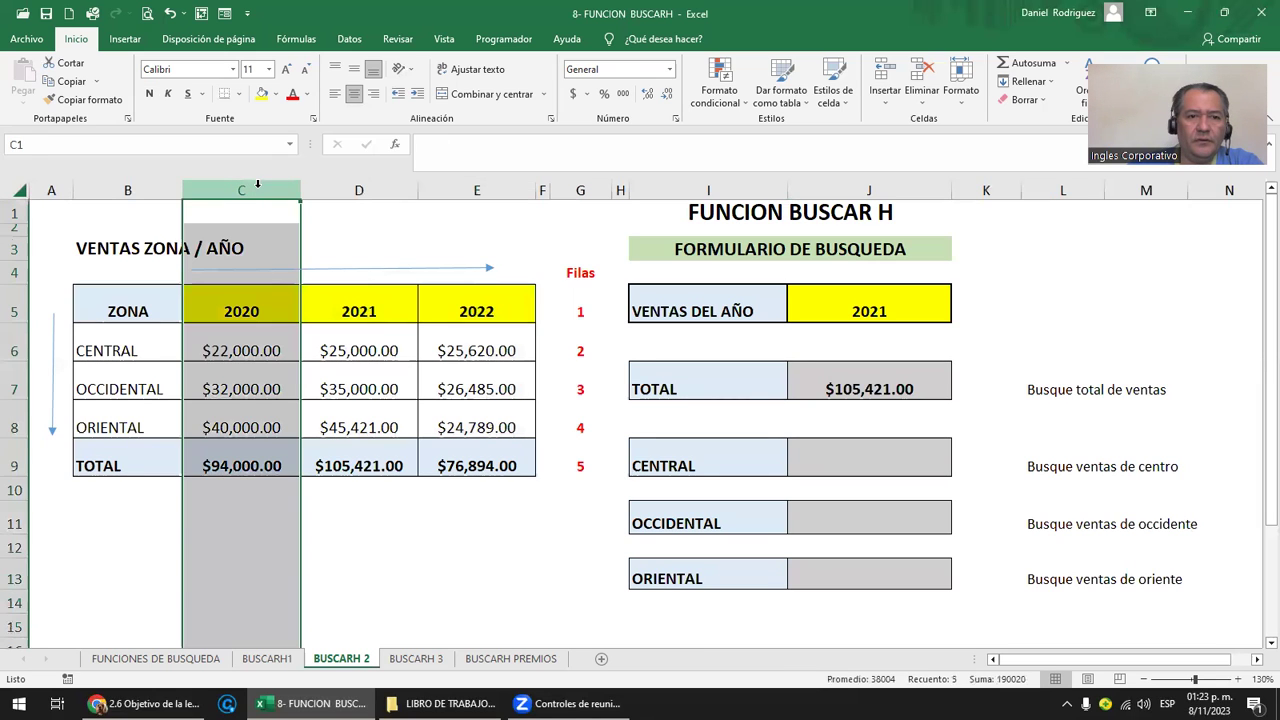
{"action": "left_click", "coordinate": [337, 189]}
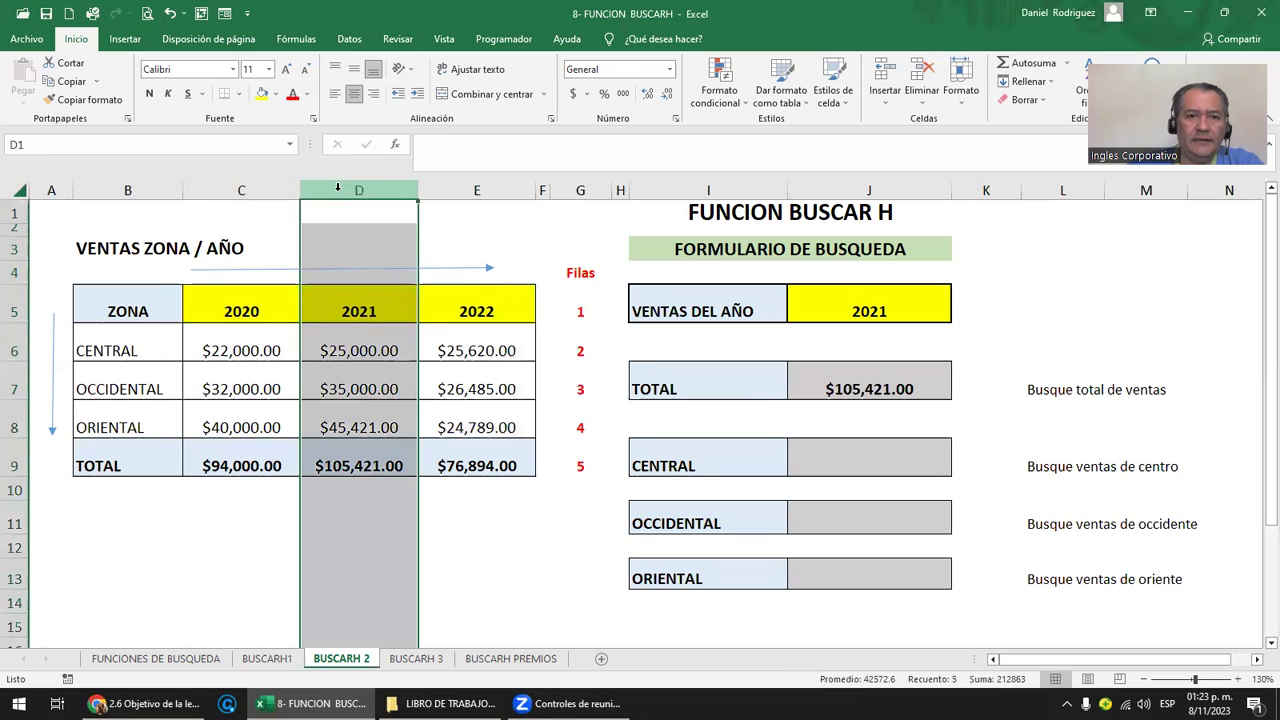
{"action": "left_click", "coordinate": [457, 187]}
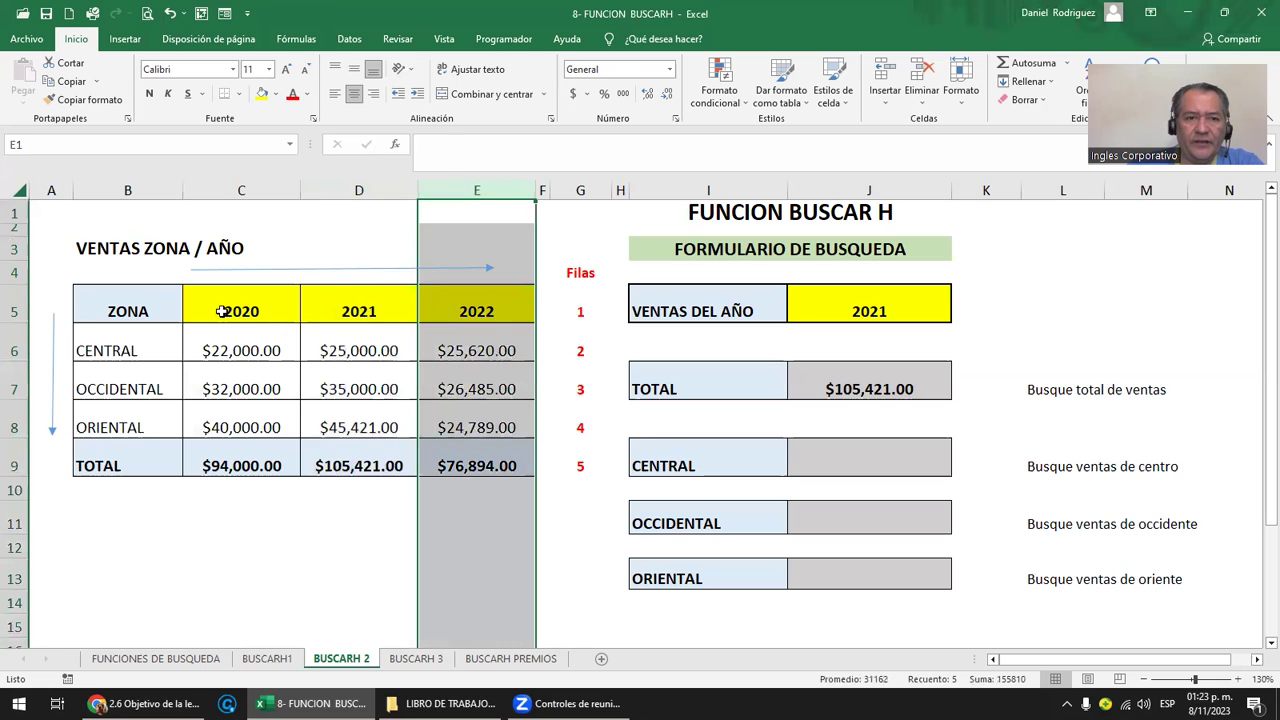
{"action": "left_click_drag", "start_coordinate": [222, 311], "coordinate": [493, 310]}
{"action": "left_click", "coordinate": [460, 270]}
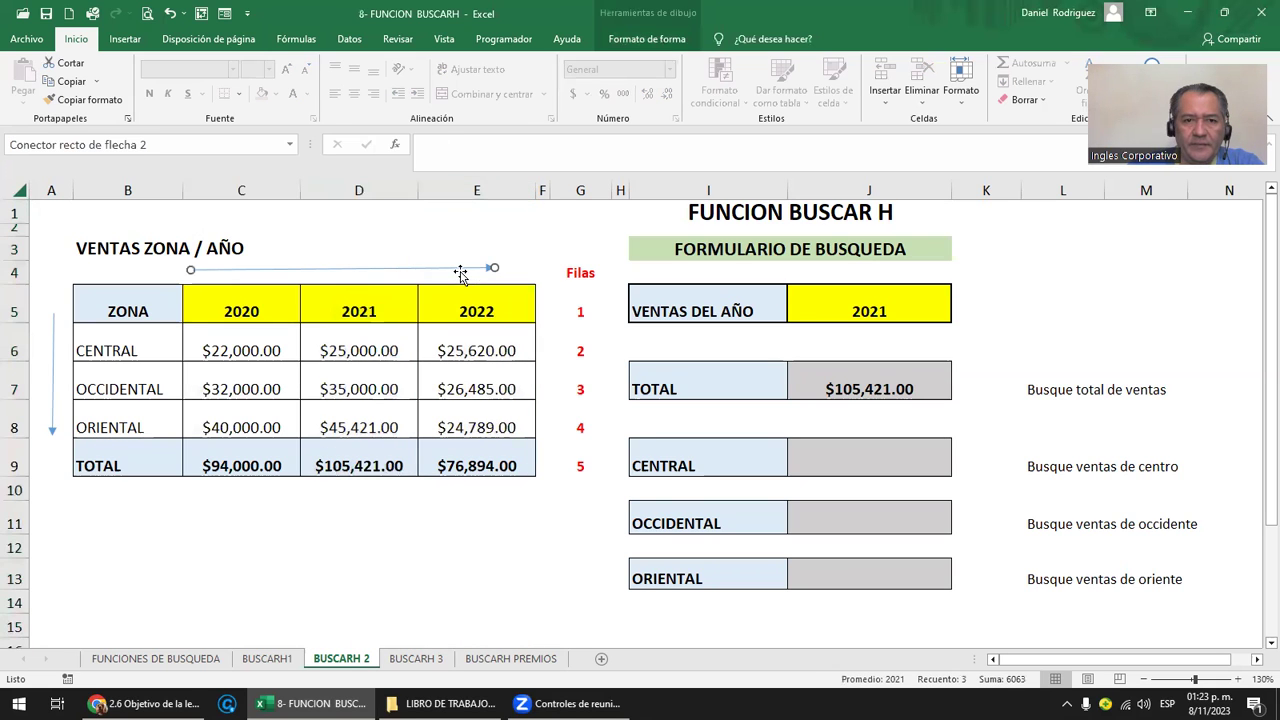
{"action": "left_click", "coordinate": [50, 350]}
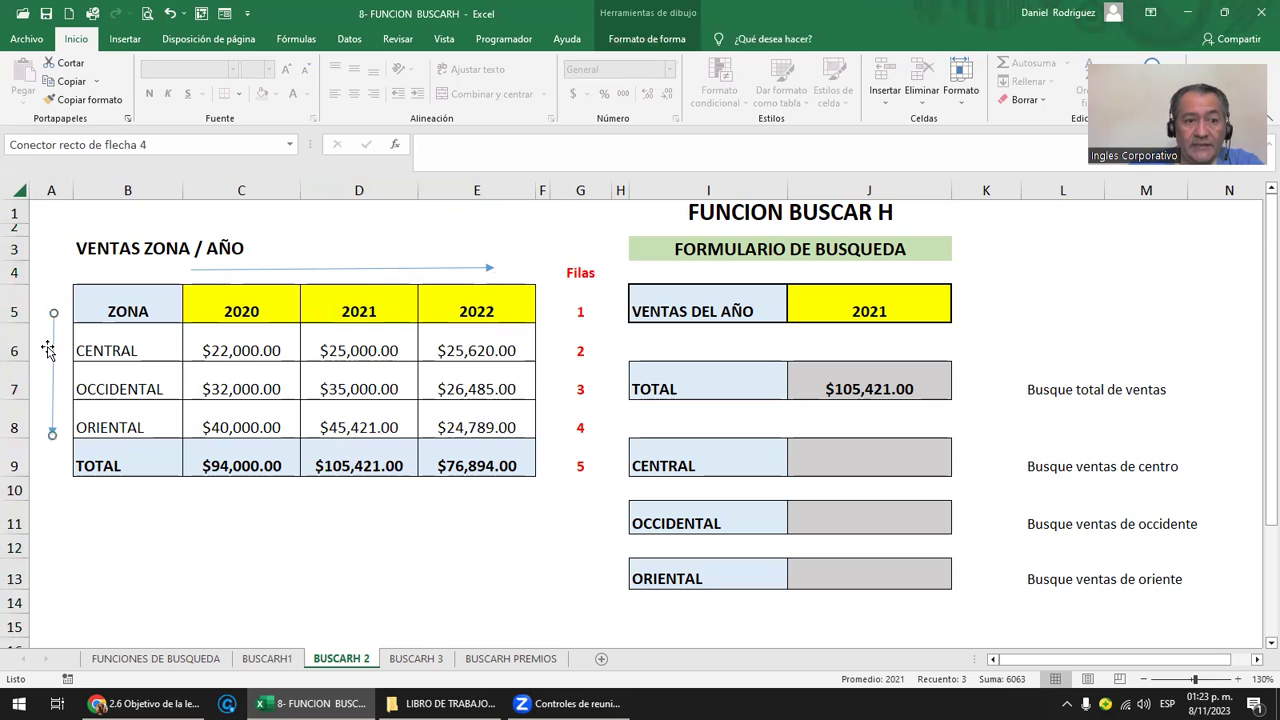
{"action": "mouse_move", "coordinate": [98, 338]}
{"action": "left_mouse_down"}
{"action": "mouse_move", "coordinate": [95, 398]}
{"action": "mouse_move", "coordinate": [114, 425]}
{"action": "left_mouse_up"}
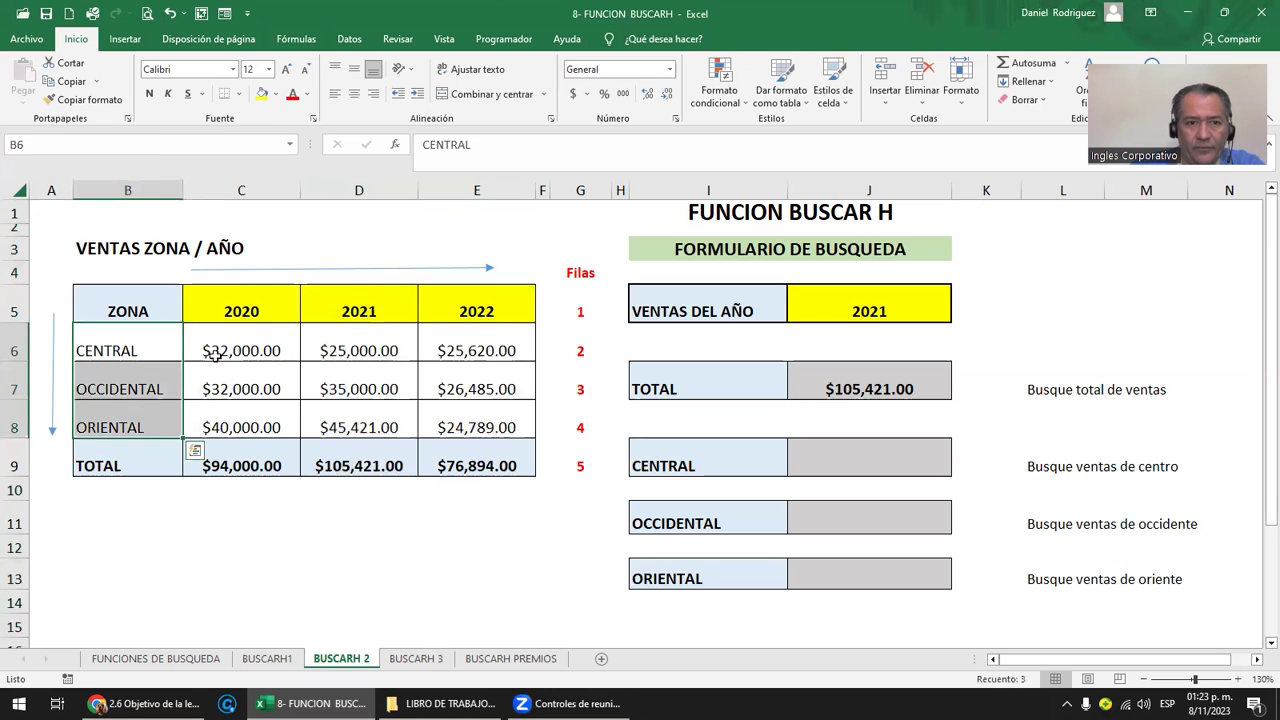
{"action": "left_click_drag", "start_coordinate": [240, 305], "coordinate": [480, 311]}
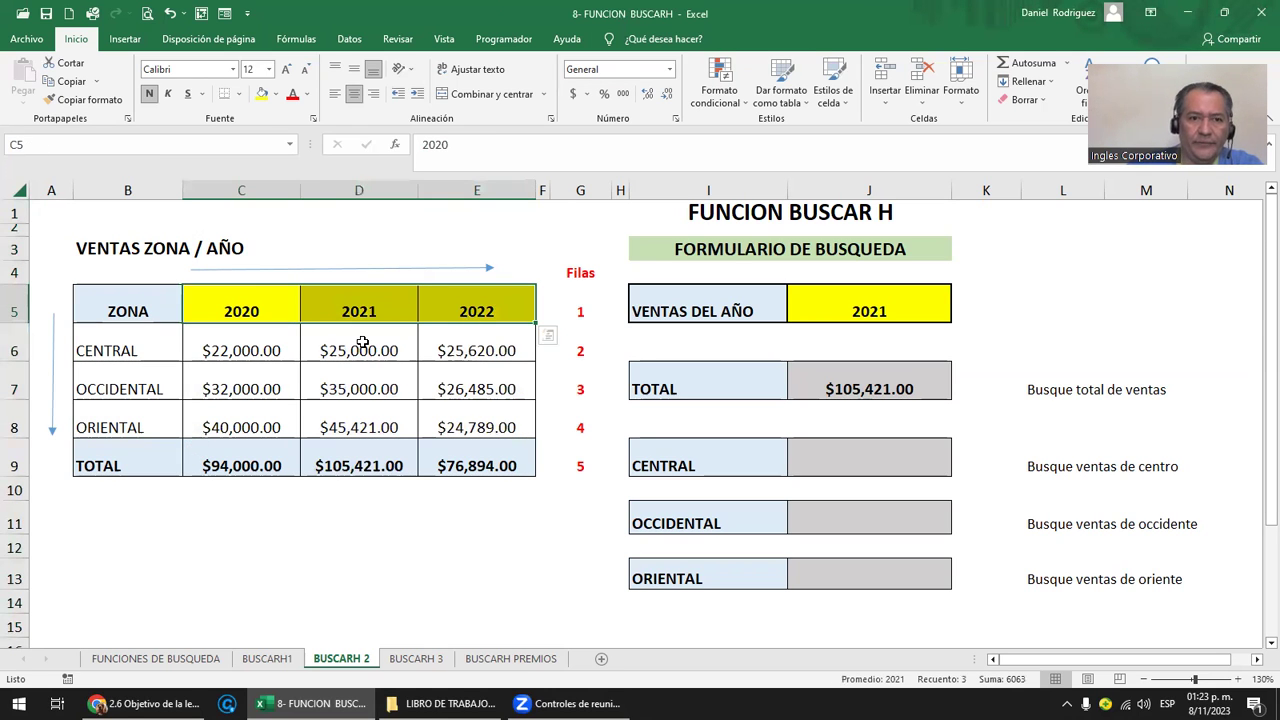
Point out header C5 and zone cell B6 again, then select year cell J5.
{"action": "left_click", "coordinate": [258, 314]}
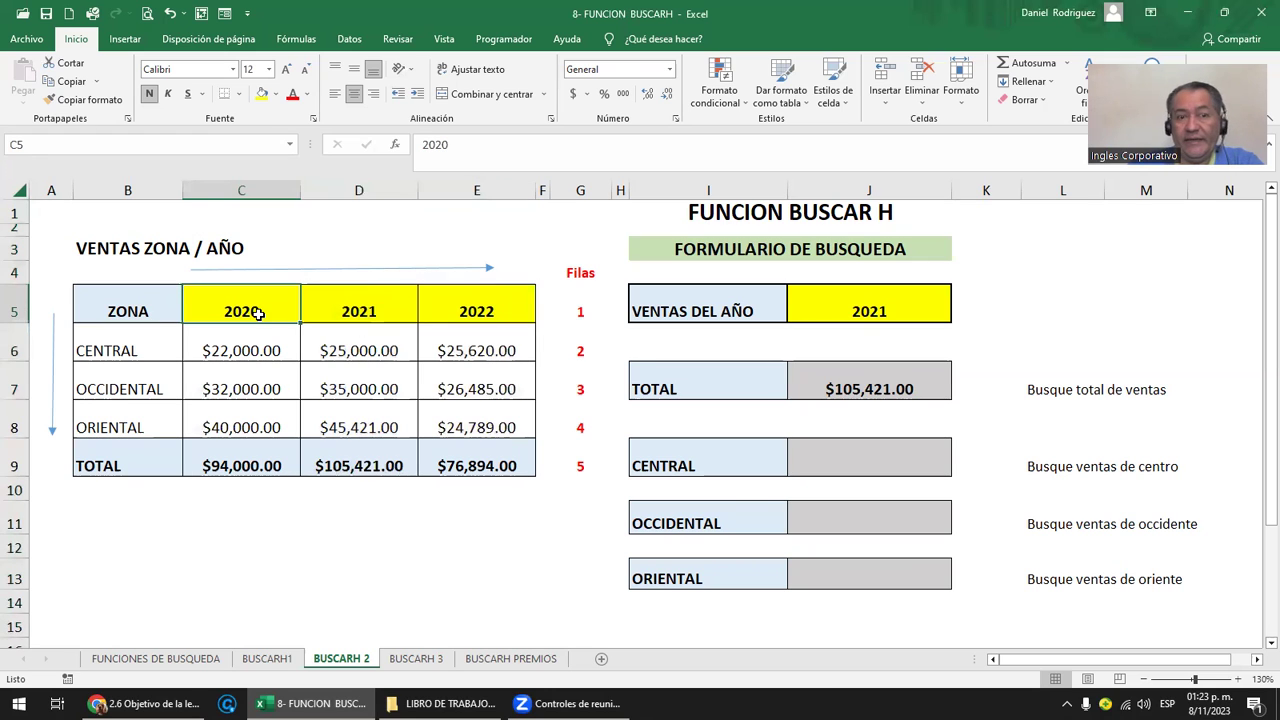
{"action": "left_click", "coordinate": [132, 340]}
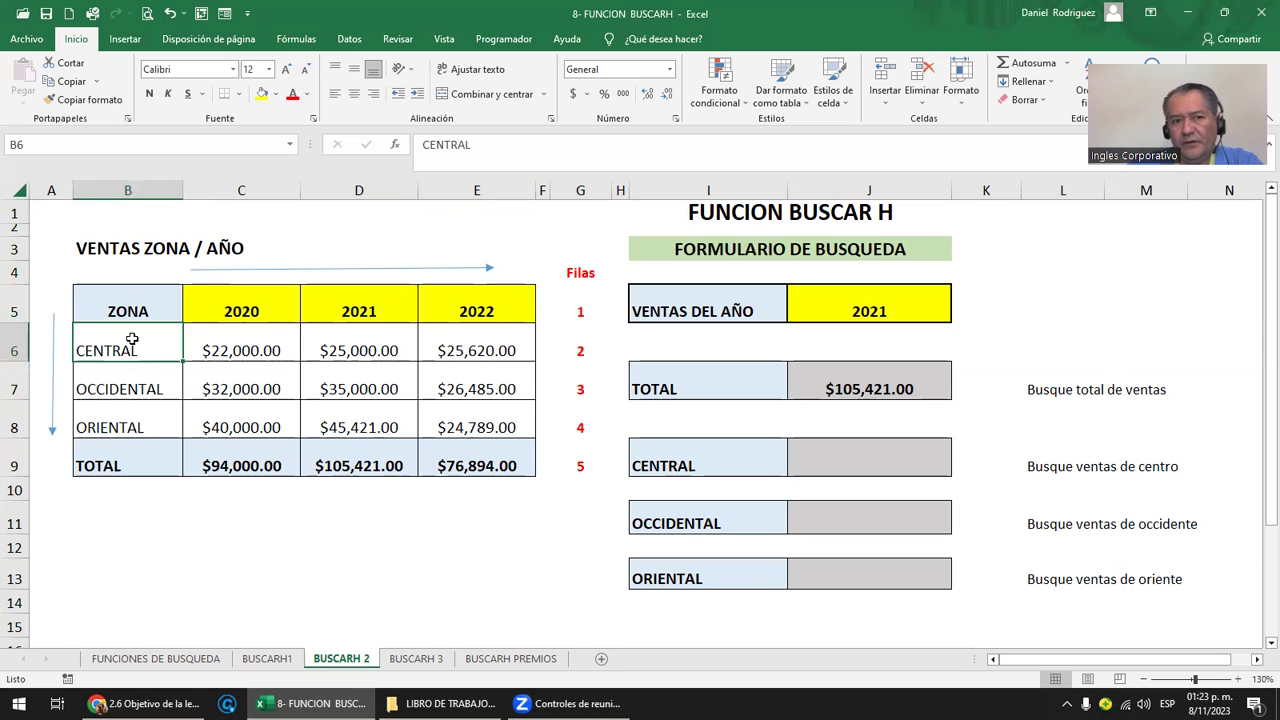
{"action": "left_click", "coordinate": [242, 301]}
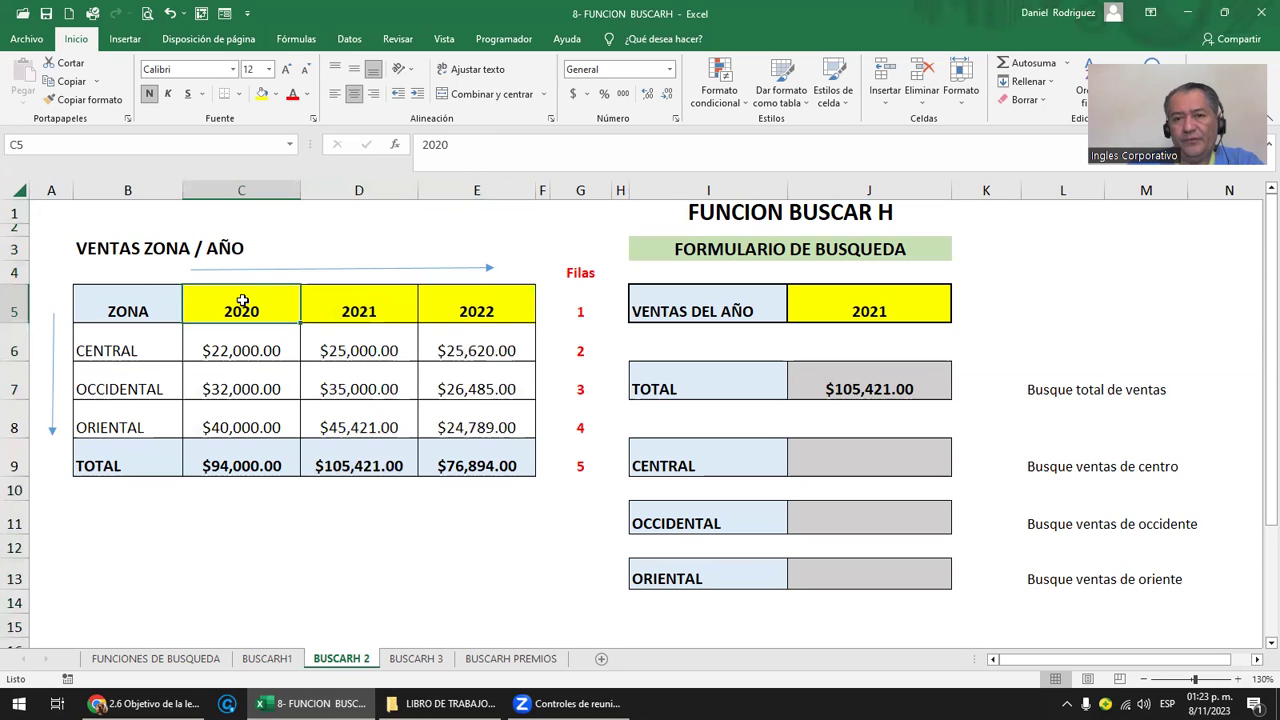
{"action": "left_click", "coordinate": [303, 268]}
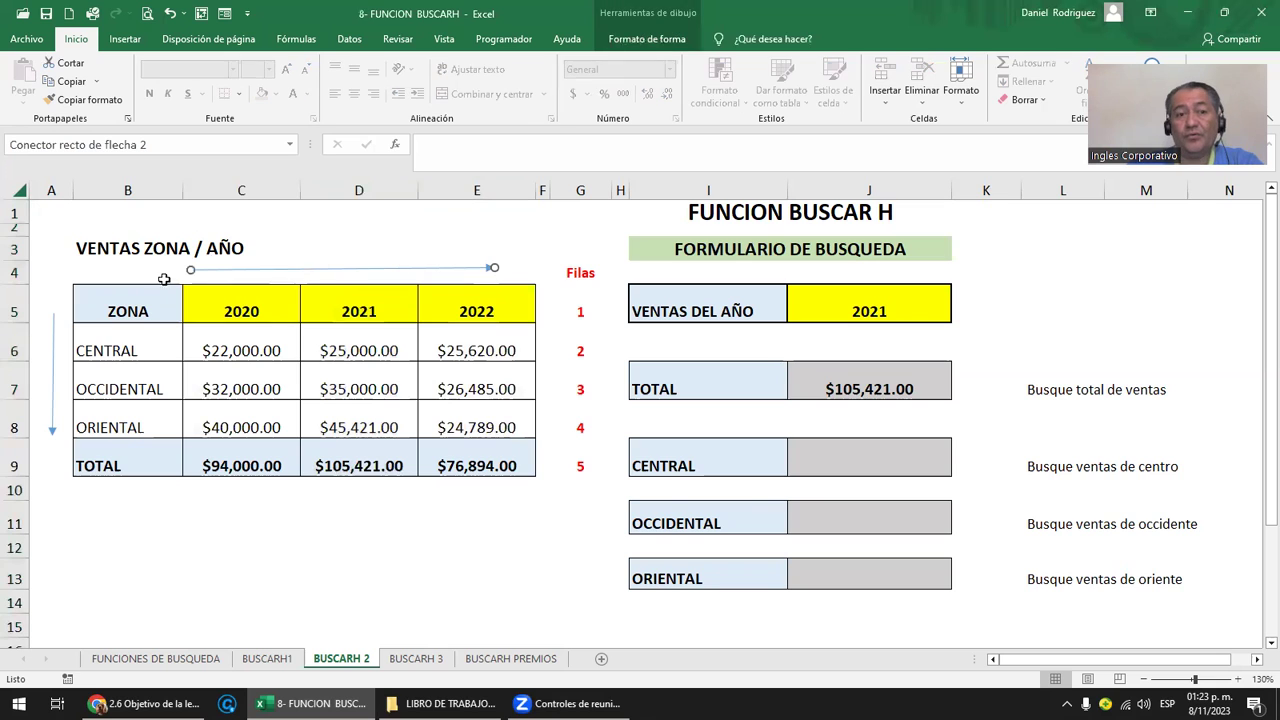
{"action": "left_click", "coordinate": [133, 354]}
{"action": "left_click", "coordinate": [867, 310]}
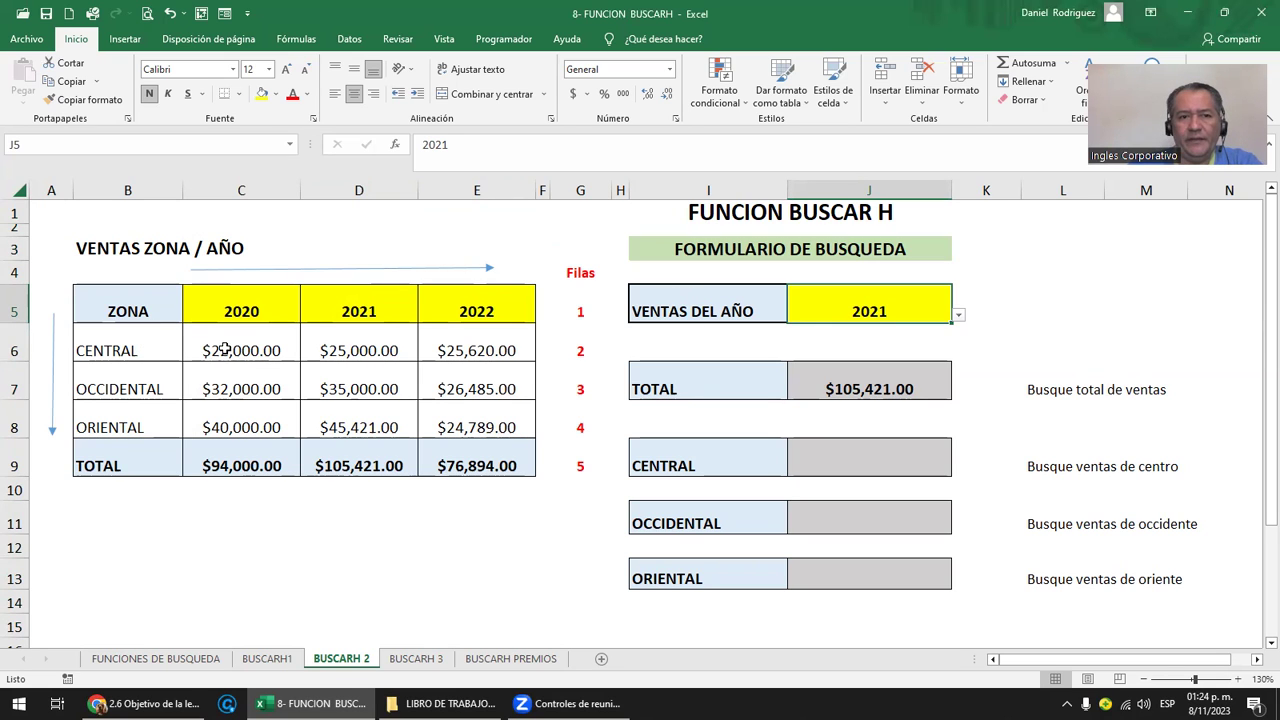
Highlight the row numbers 1 to 5 in column G beside the sales table.
{"action": "left_click_drag", "start_coordinate": [580, 311], "coordinate": [582, 469]}
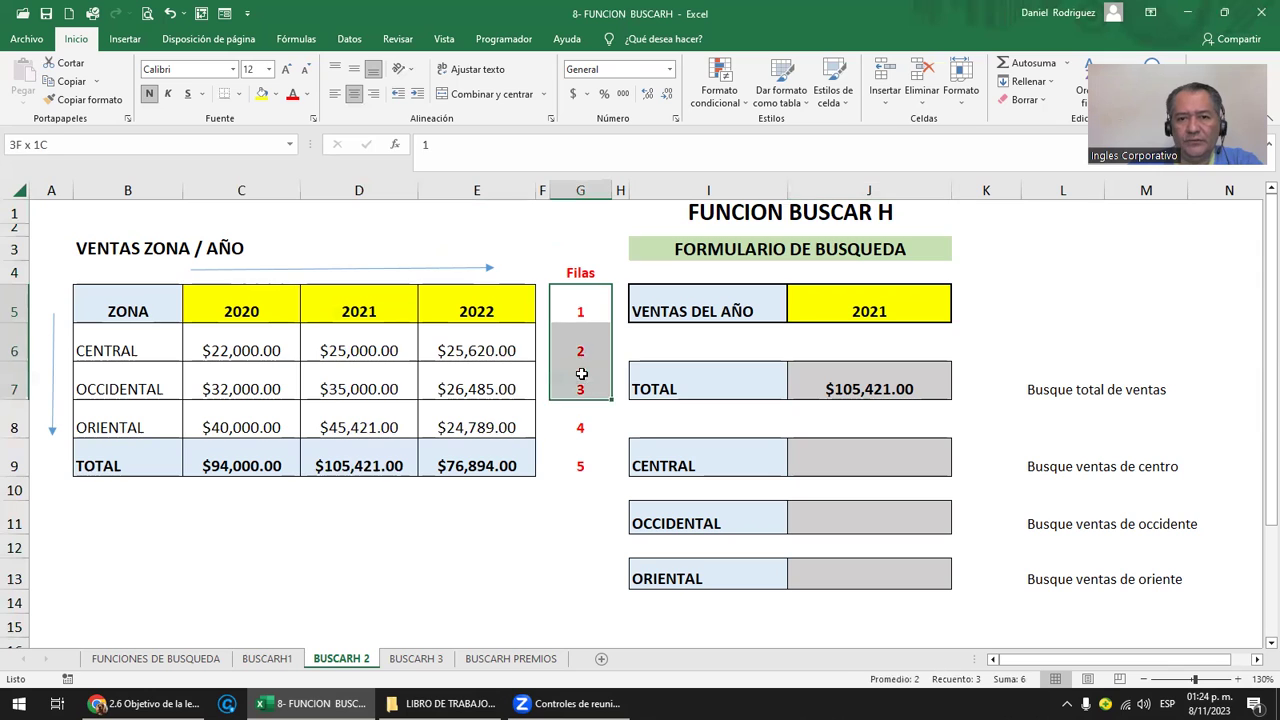
{"action": "left_click", "coordinate": [497, 310]}
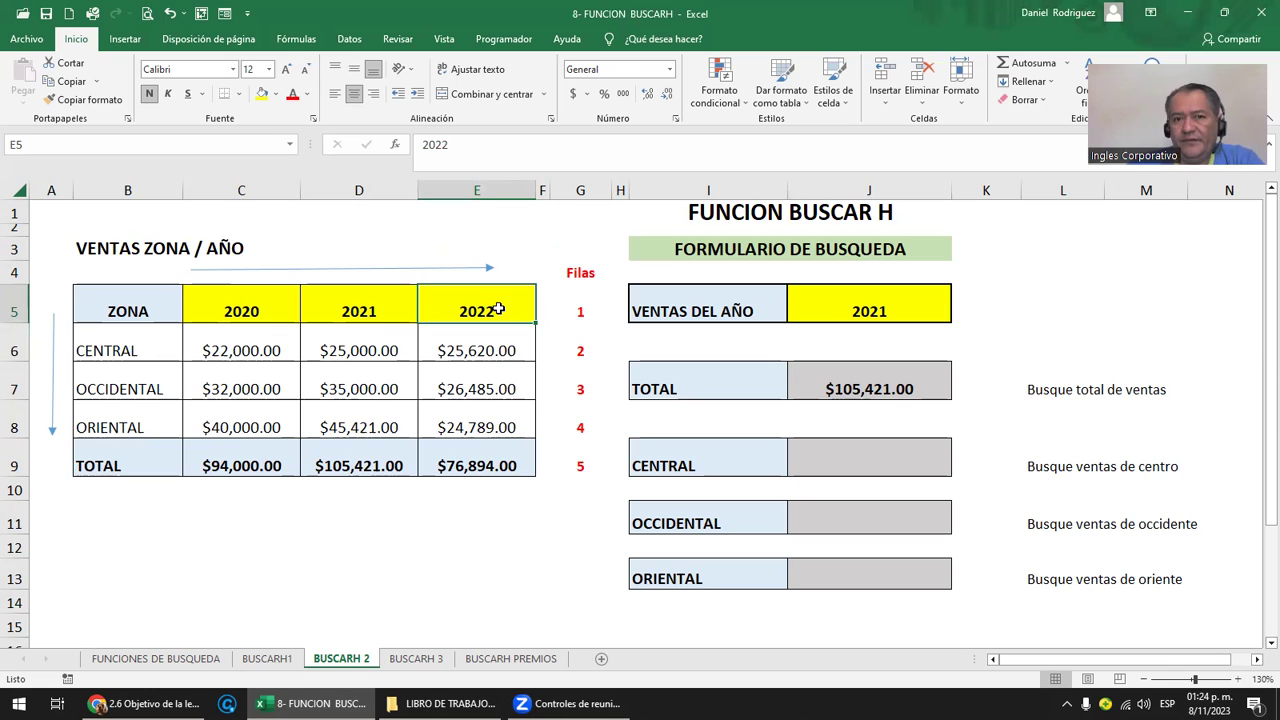
{"action": "left_click", "coordinate": [577, 311]}
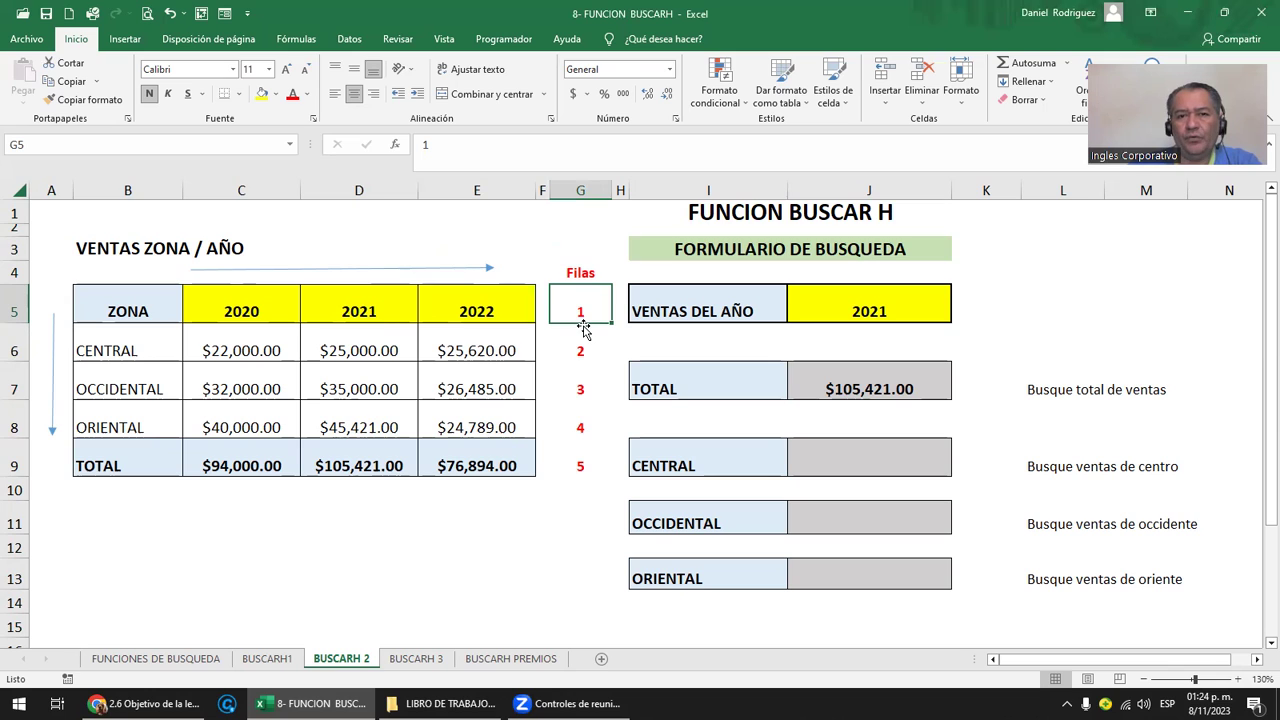
{"action": "left_click", "coordinate": [586, 347]}
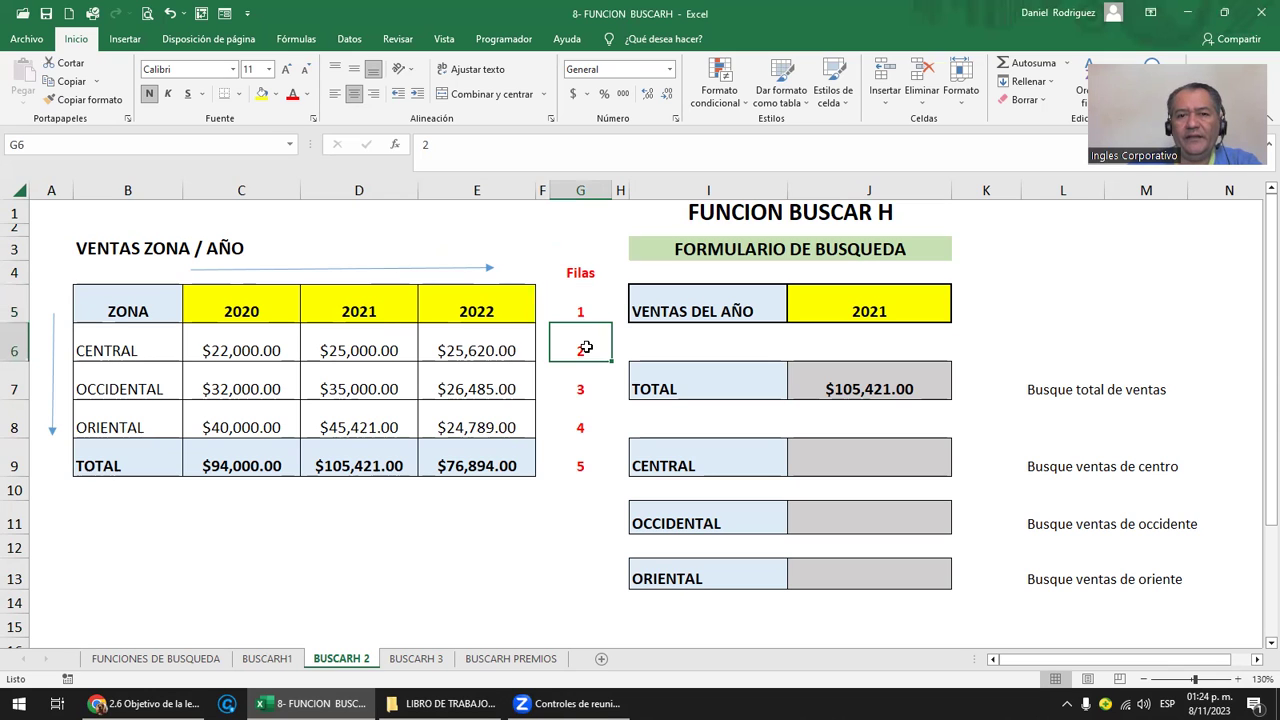
{"action": "left_click_drag", "start_coordinate": [584, 352], "coordinate": [584, 457]}
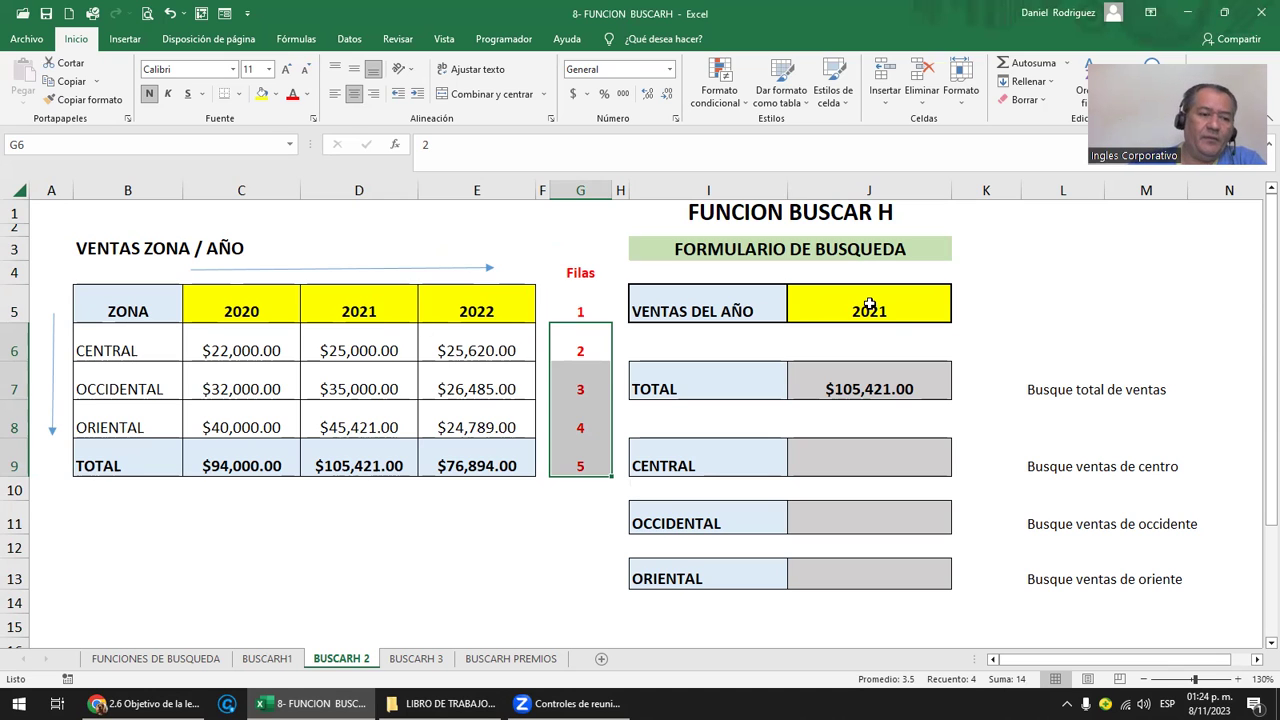
{"action": "left_click", "coordinate": [594, 341]}
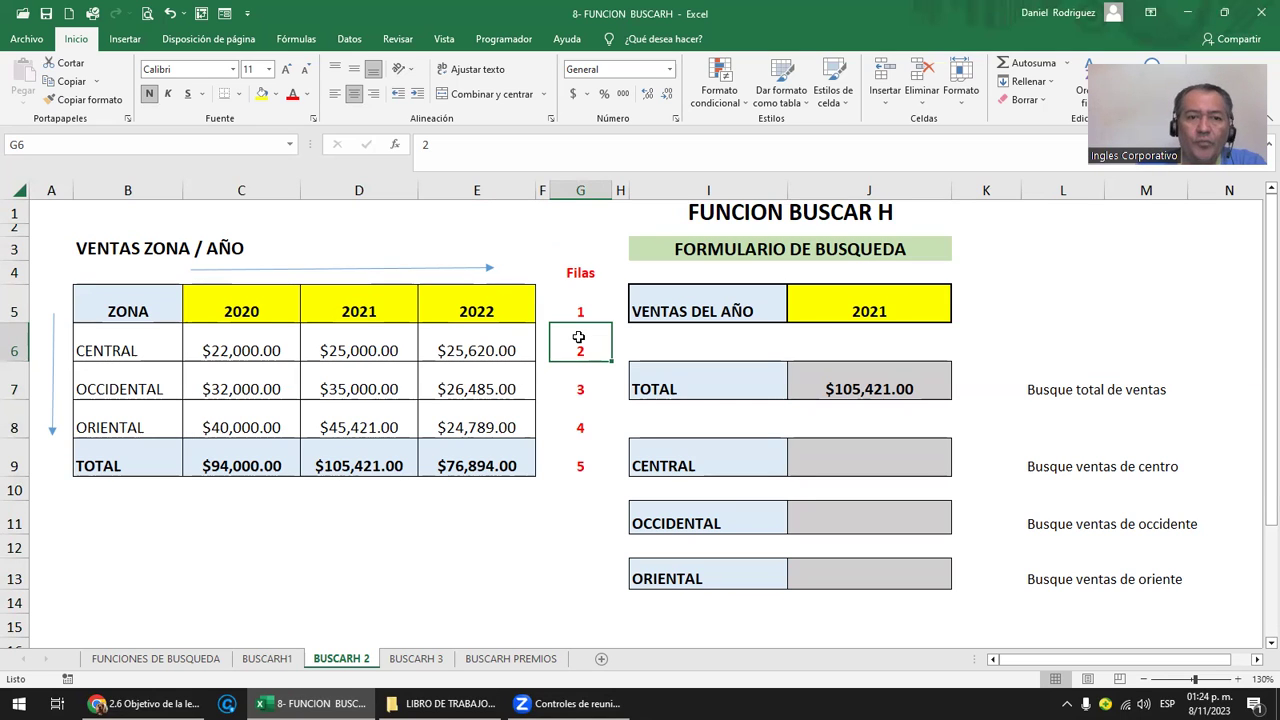
Revisit the year headers C5:E5 and zone names, select J5, and show the Datos tab.
{"action": "left_click_drag", "start_coordinate": [232, 310], "coordinate": [500, 311]}
{"action": "left_click_drag", "start_coordinate": [130, 343], "coordinate": [118, 428]}
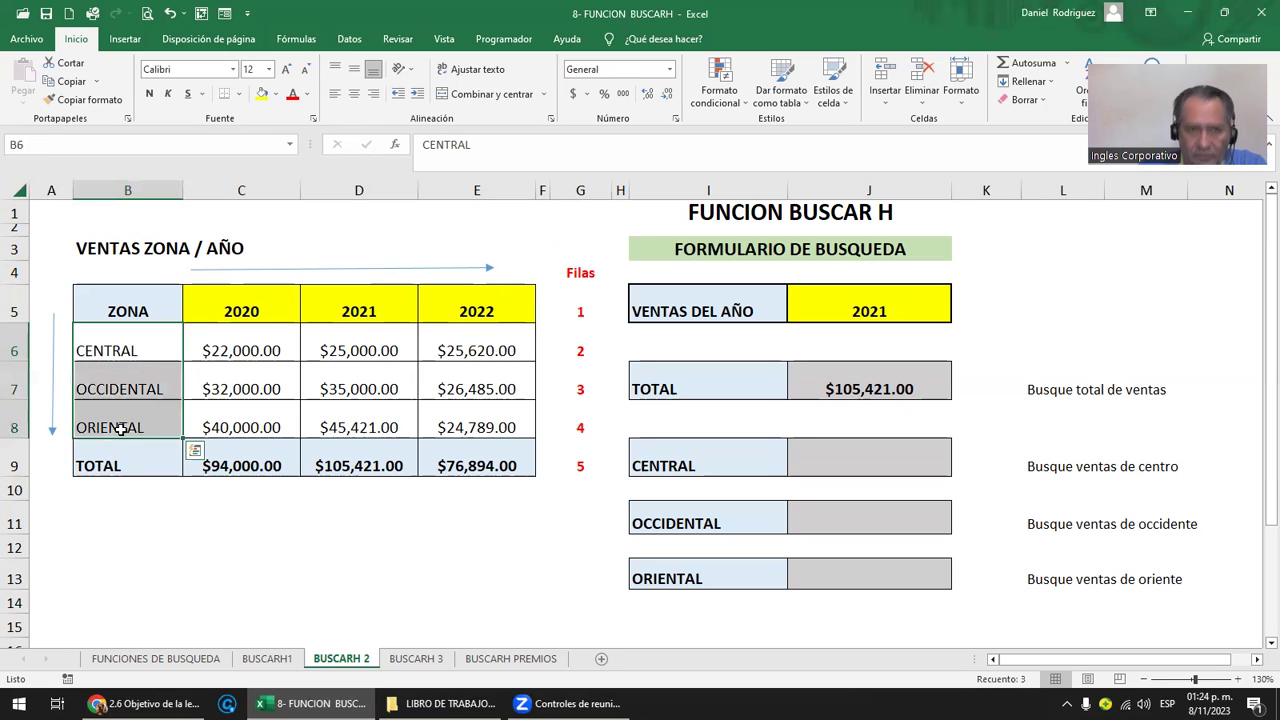
{"action": "left_click", "coordinate": [297, 305]}
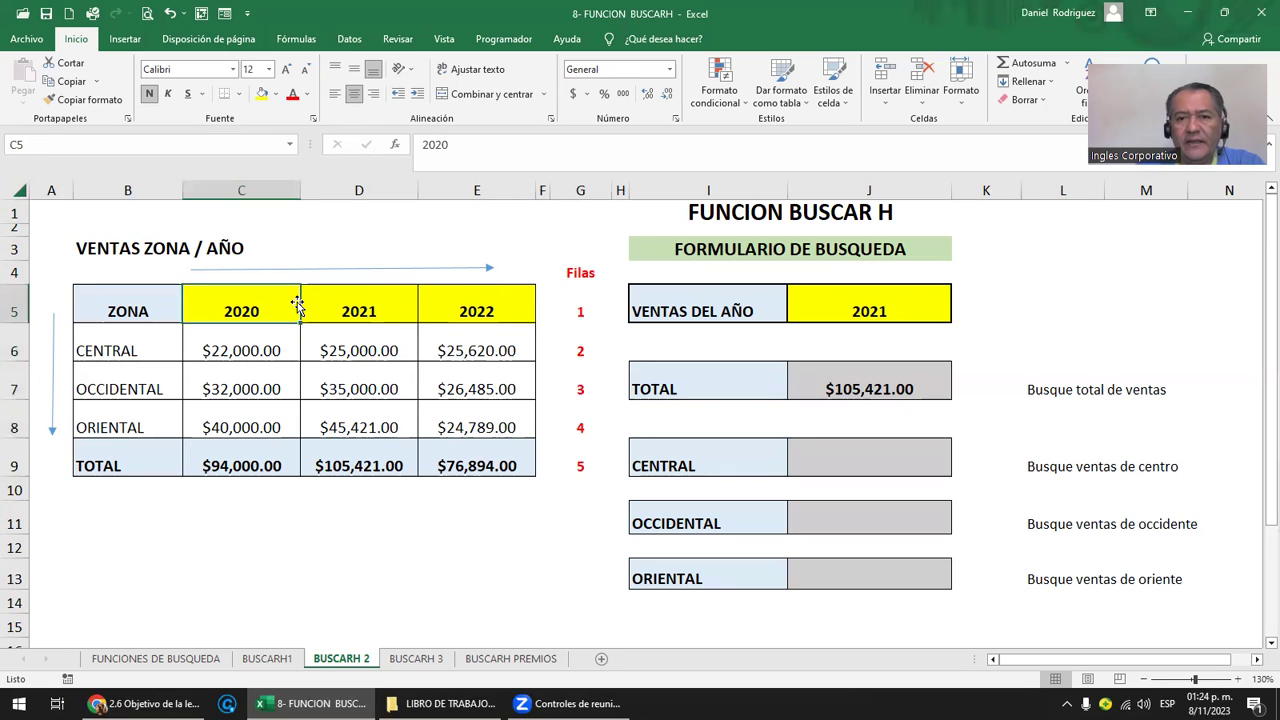
{"action": "left_click", "coordinate": [866, 306]}
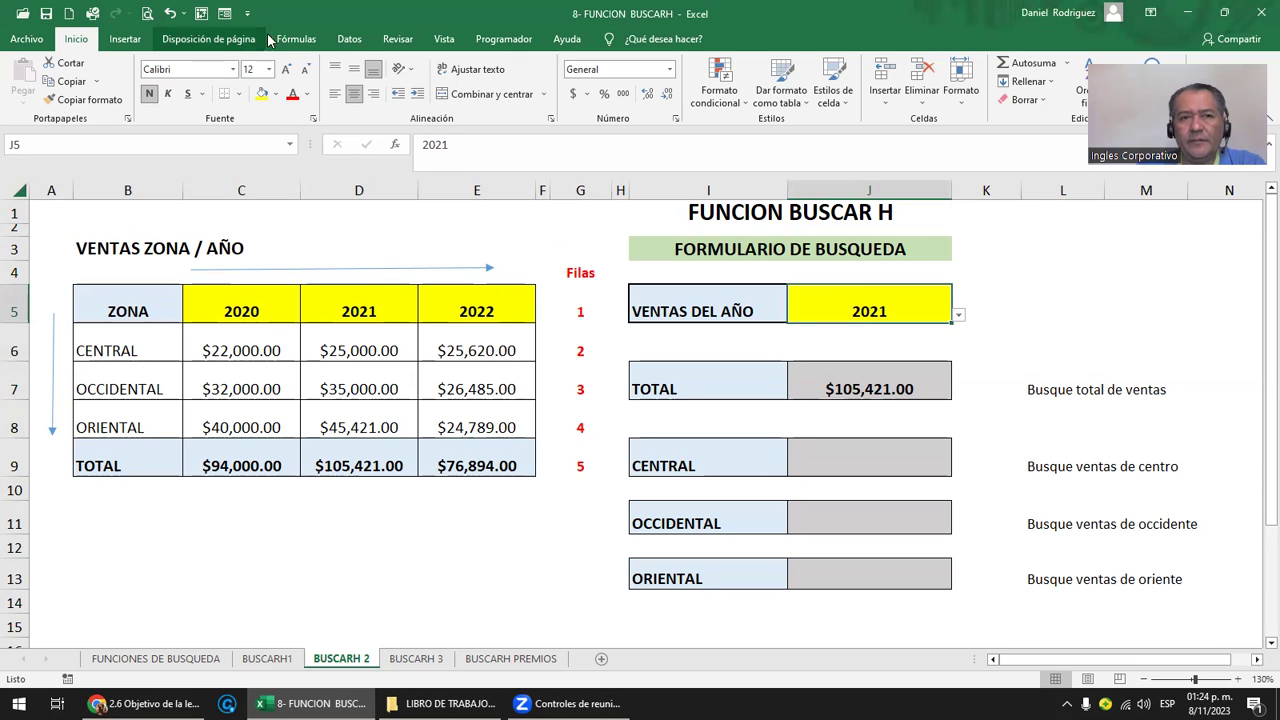
{"action": "left_click", "coordinate": [349, 38]}
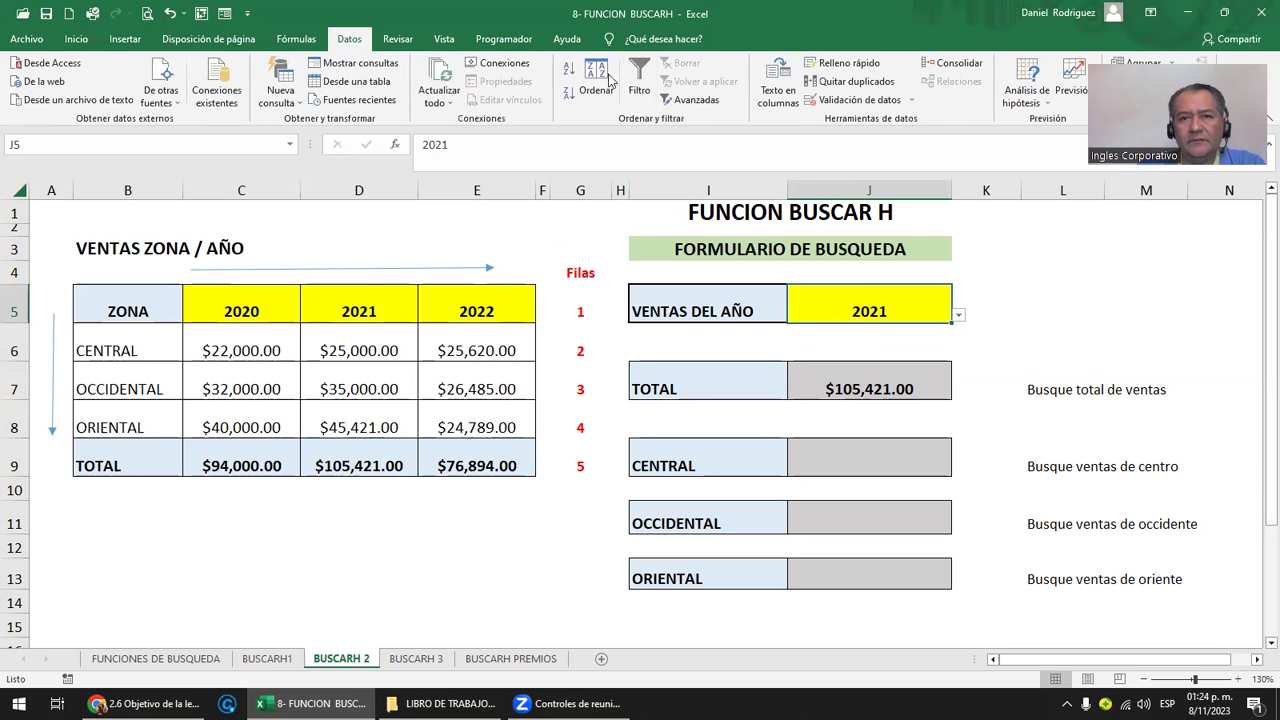
{"action": "left_click", "coordinate": [850, 99]}
{"action": "left_click", "coordinate": [616, 333]}
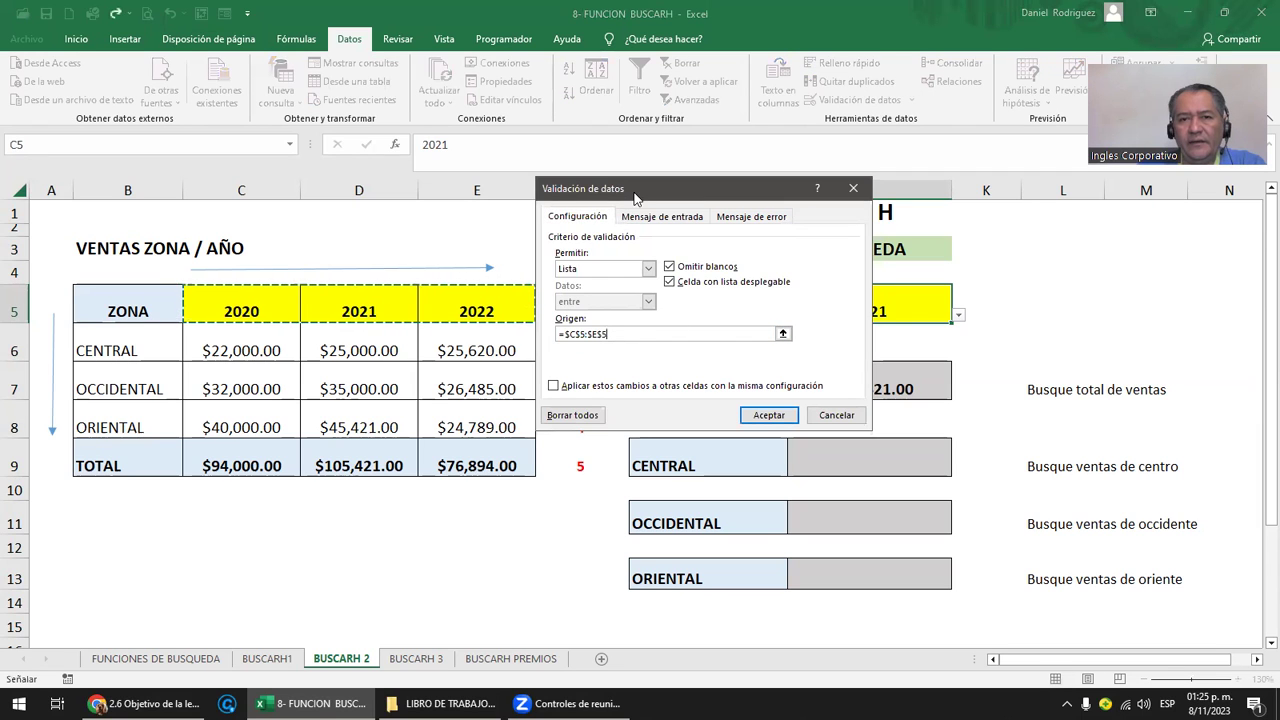
{"action": "left_click_drag", "start_coordinate": [638, 198], "coordinate": [702, 359]}
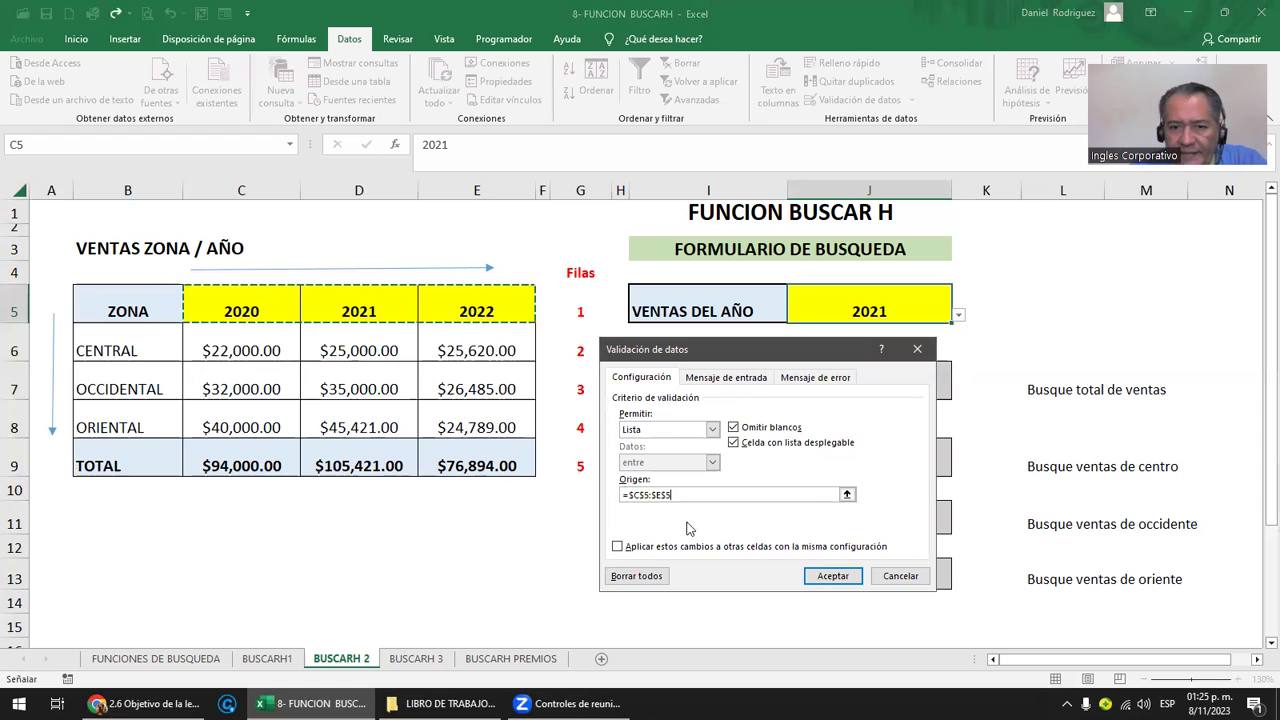
{"action": "left_click", "coordinate": [900, 576]}
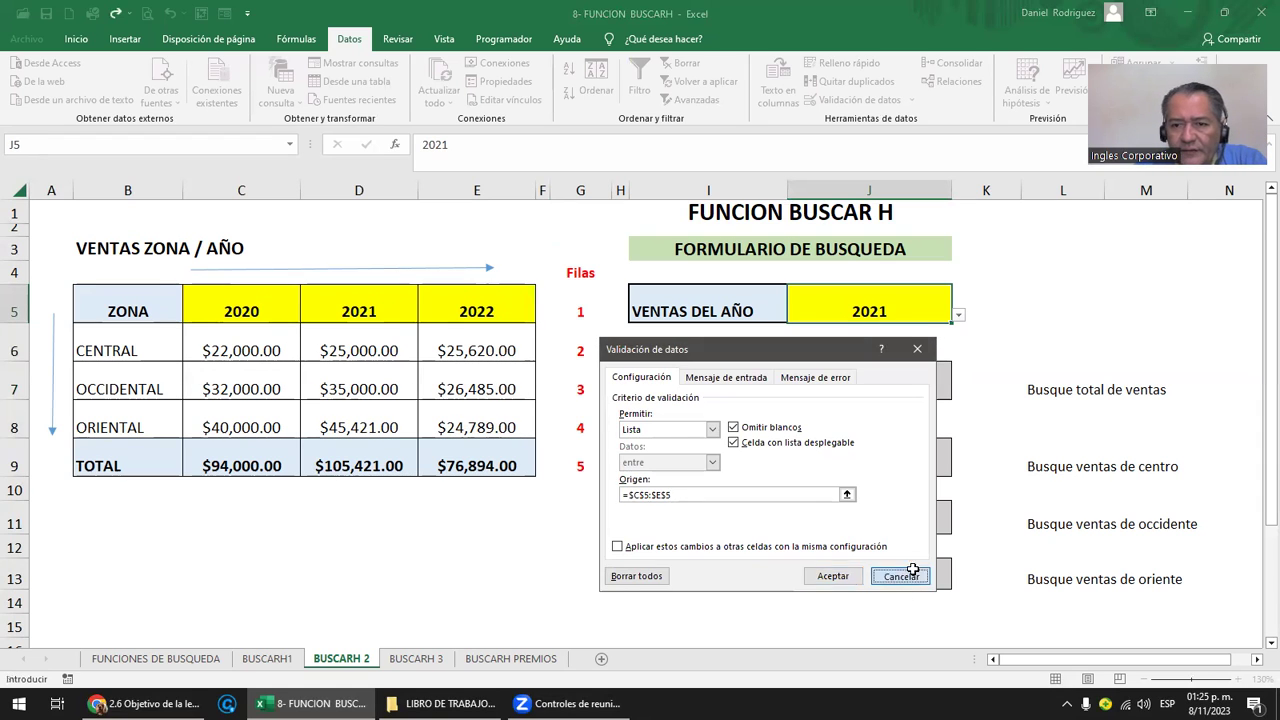
{"action": "left_click", "coordinate": [960, 315]}
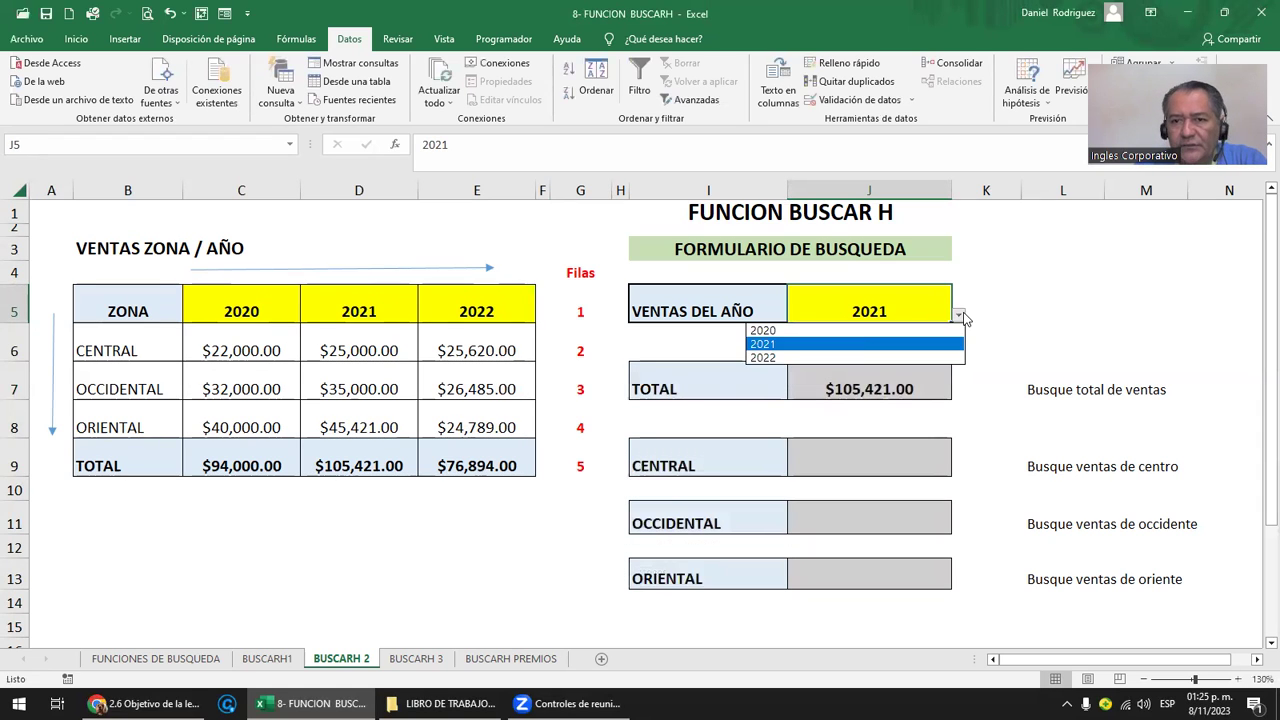
{"action": "left_click", "coordinate": [786, 331]}
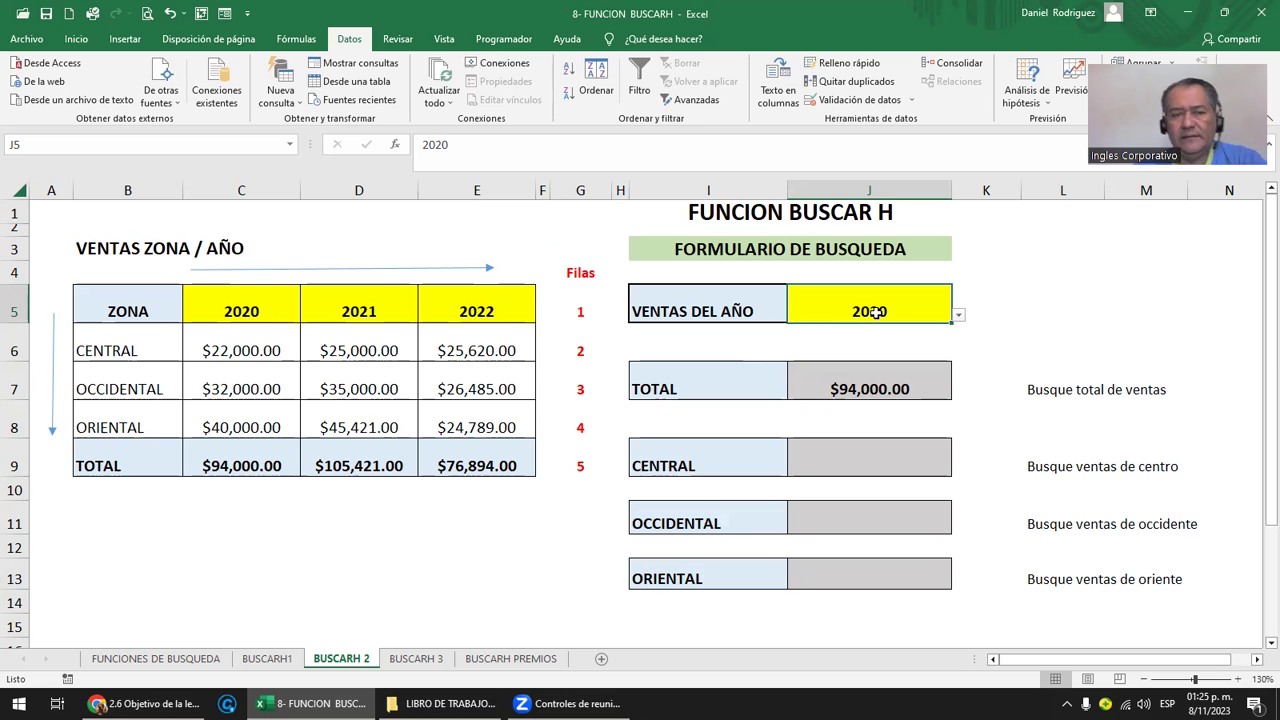
{"action": "left_click", "coordinate": [958, 314]}
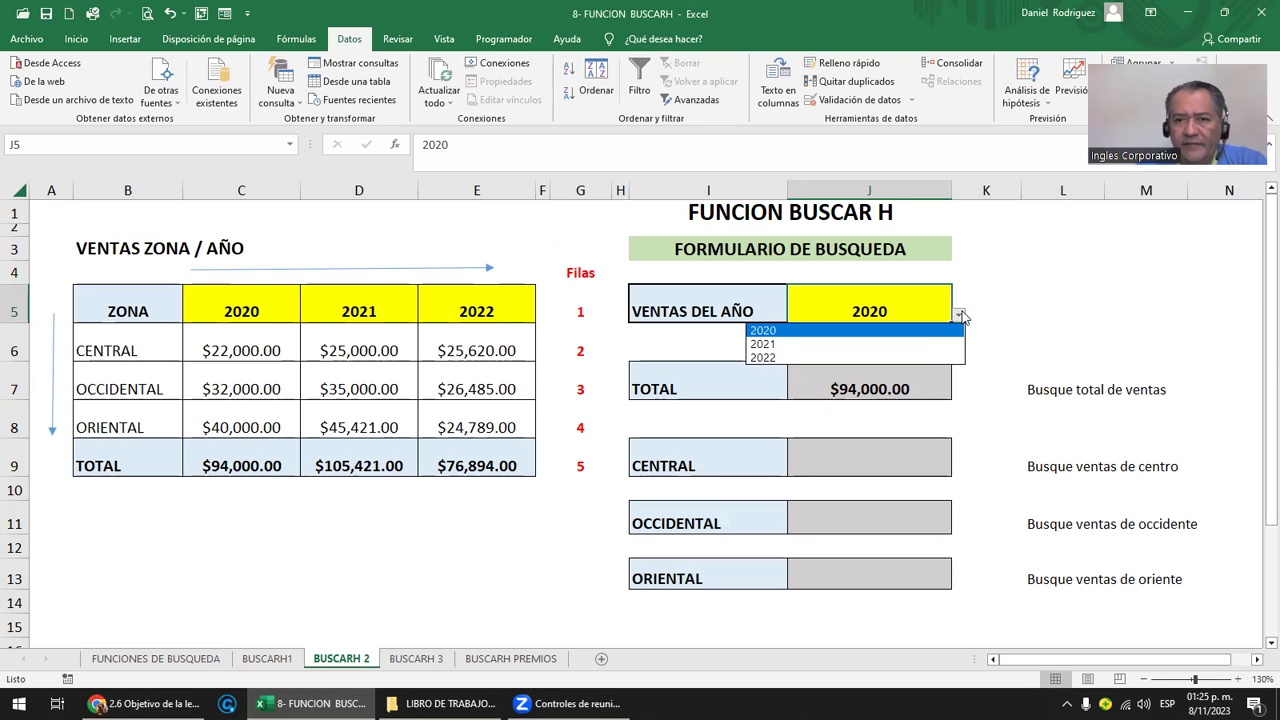
{"action": "left_click", "coordinate": [901, 345]}
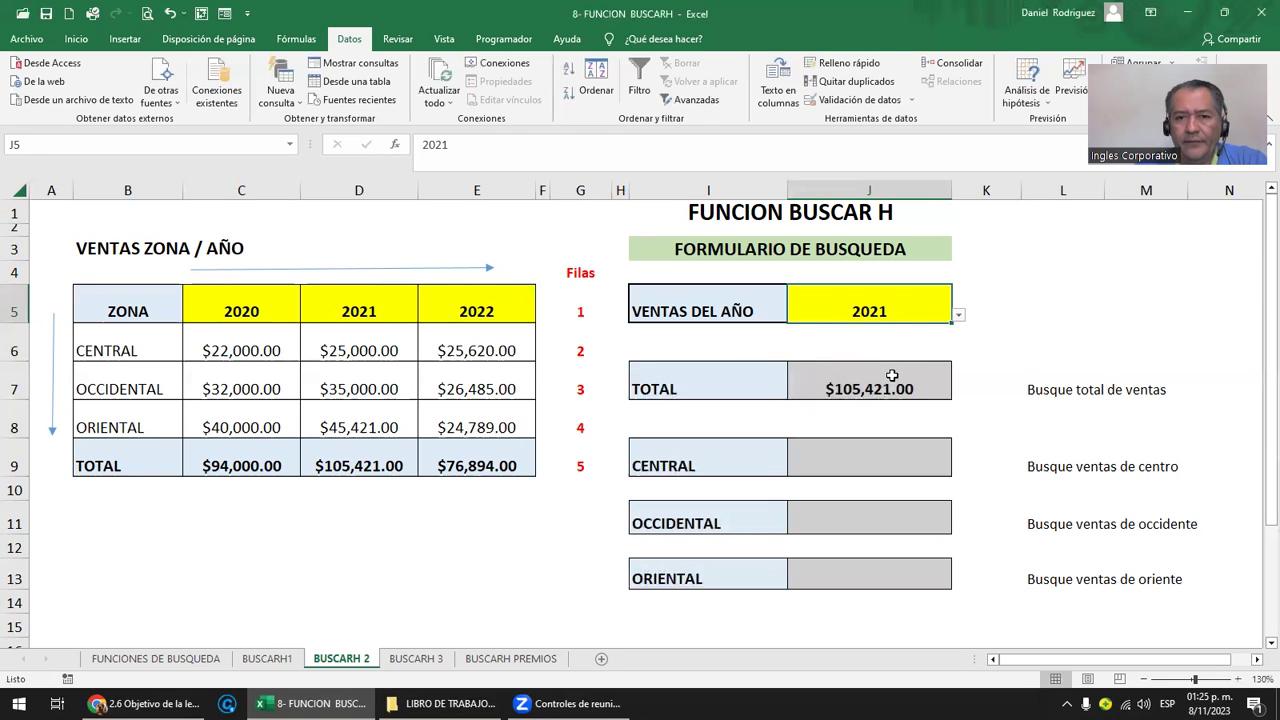
Show J7's BUSCARH formula with F2, then undo it so J7 is empty.
{"action": "left_click", "coordinate": [891, 375]}
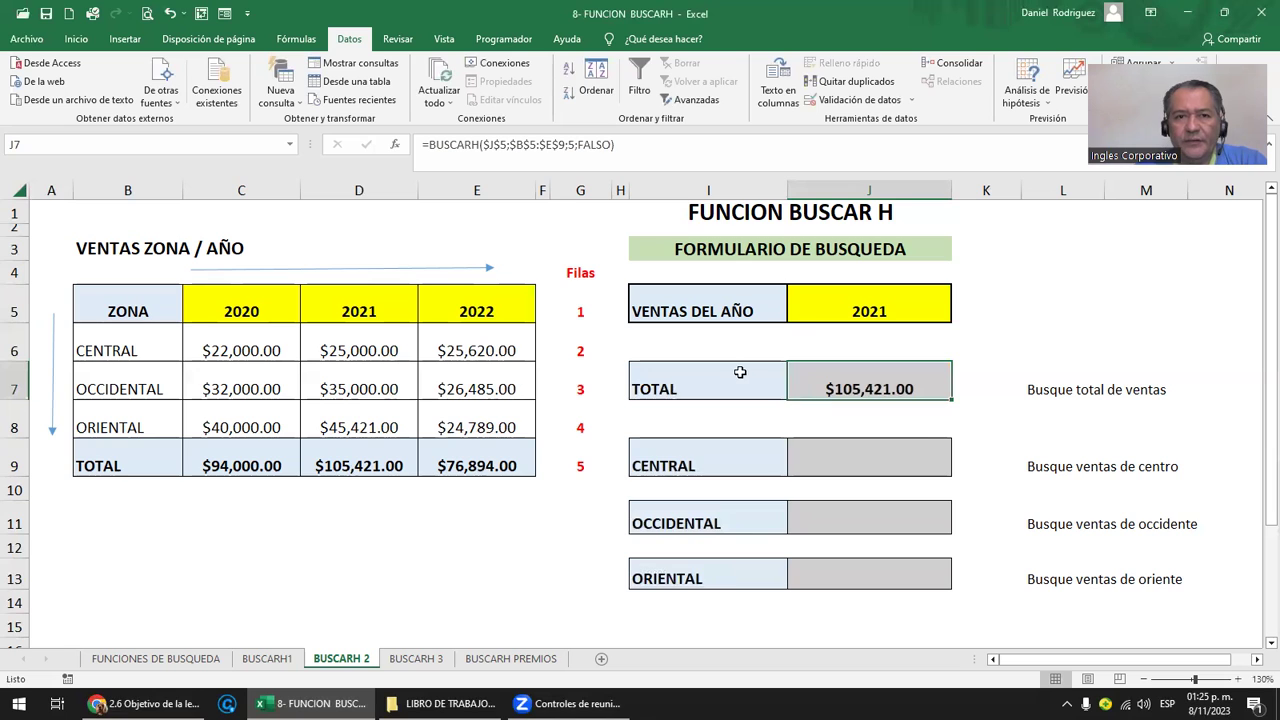
{"action": "key", "text": "F2"}
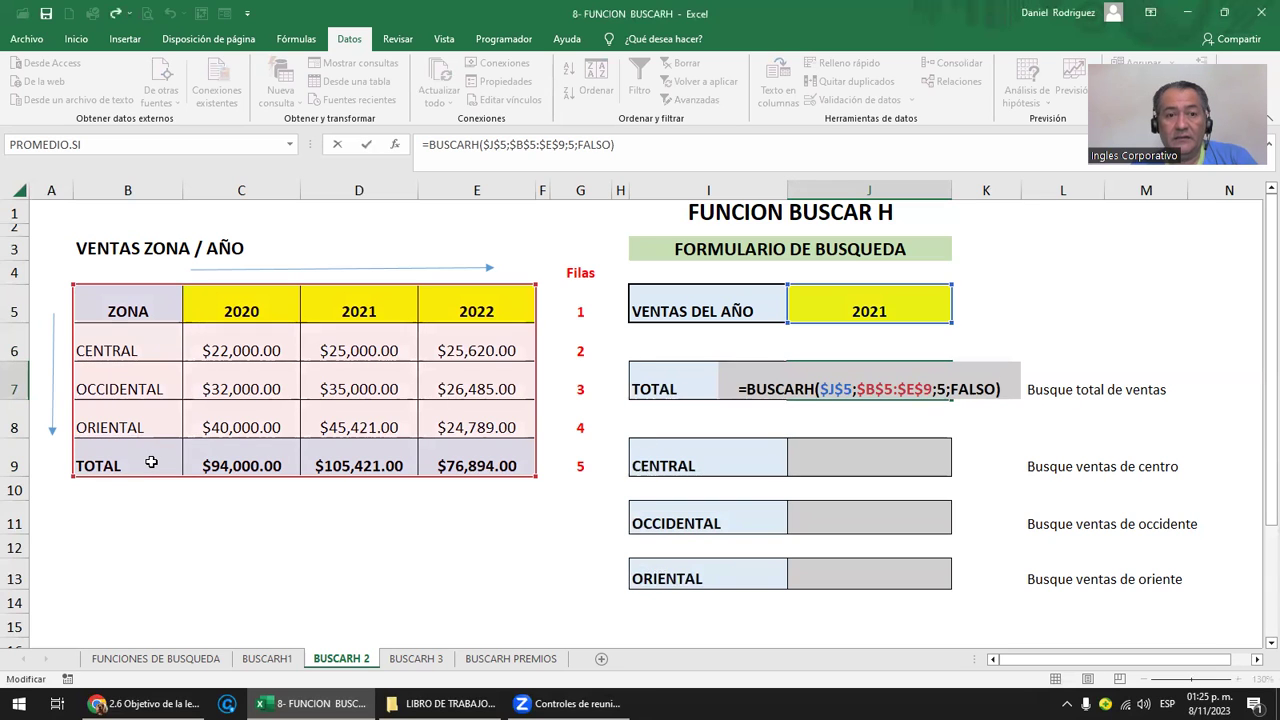
{"action": "key", "text": "Return"}
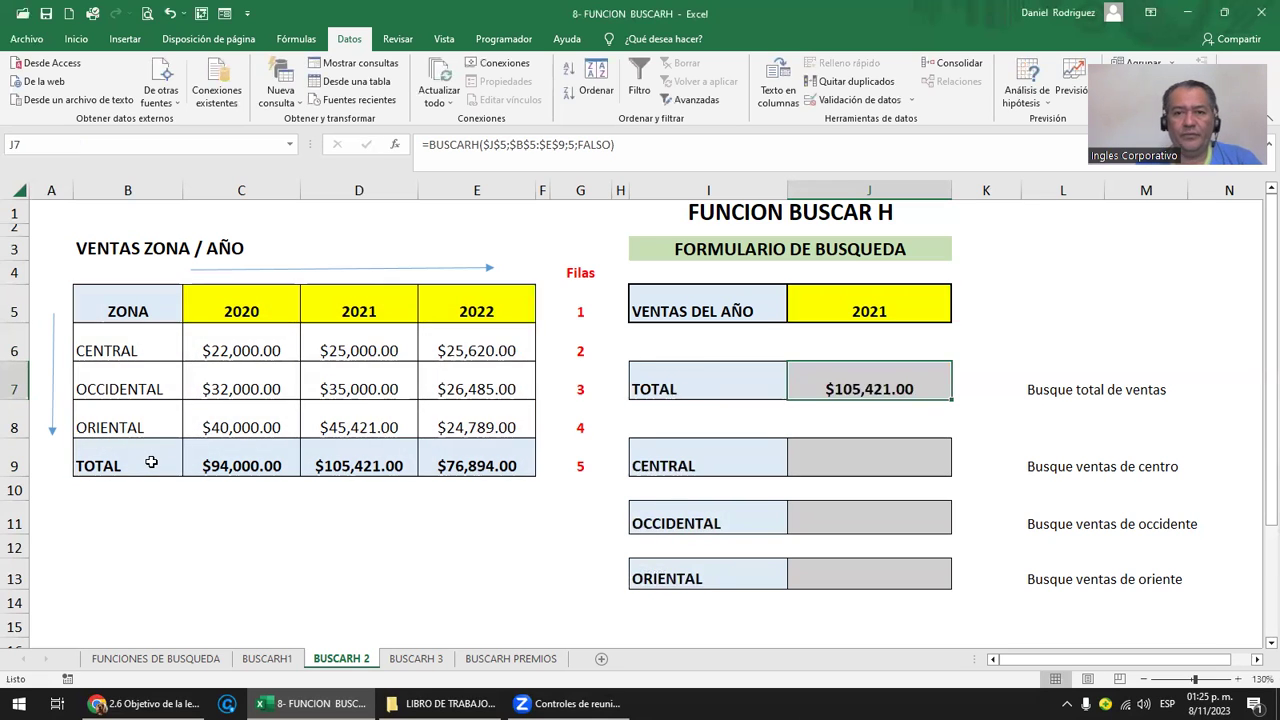
{"action": "key", "text": "ctrl+z"}
{"action": "key", "text": "Down"}
{"action": "key", "text": "Up"}
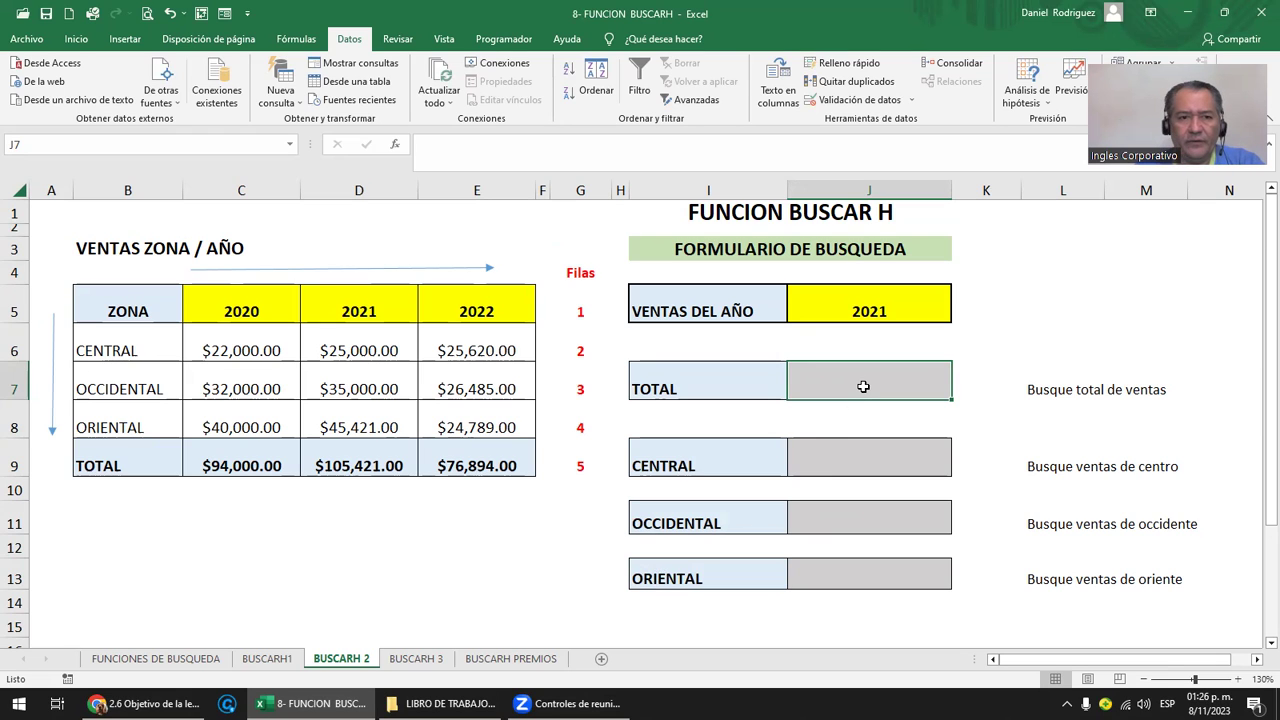
Cancel a started entry, review the search form I5:J12, and select J7.
{"action": "type", "text": "="}
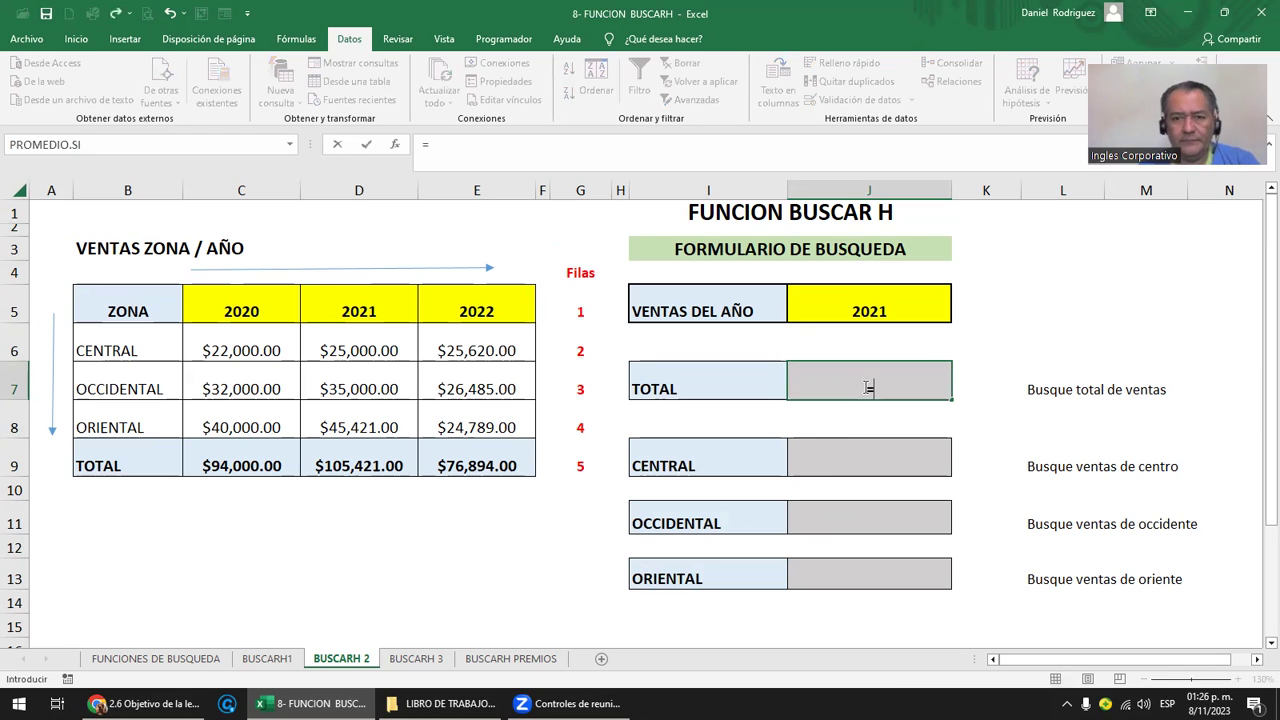
{"action": "key", "text": "Escape"}
{"action": "left_click_drag", "start_coordinate": [722, 302], "coordinate": [886, 575]}
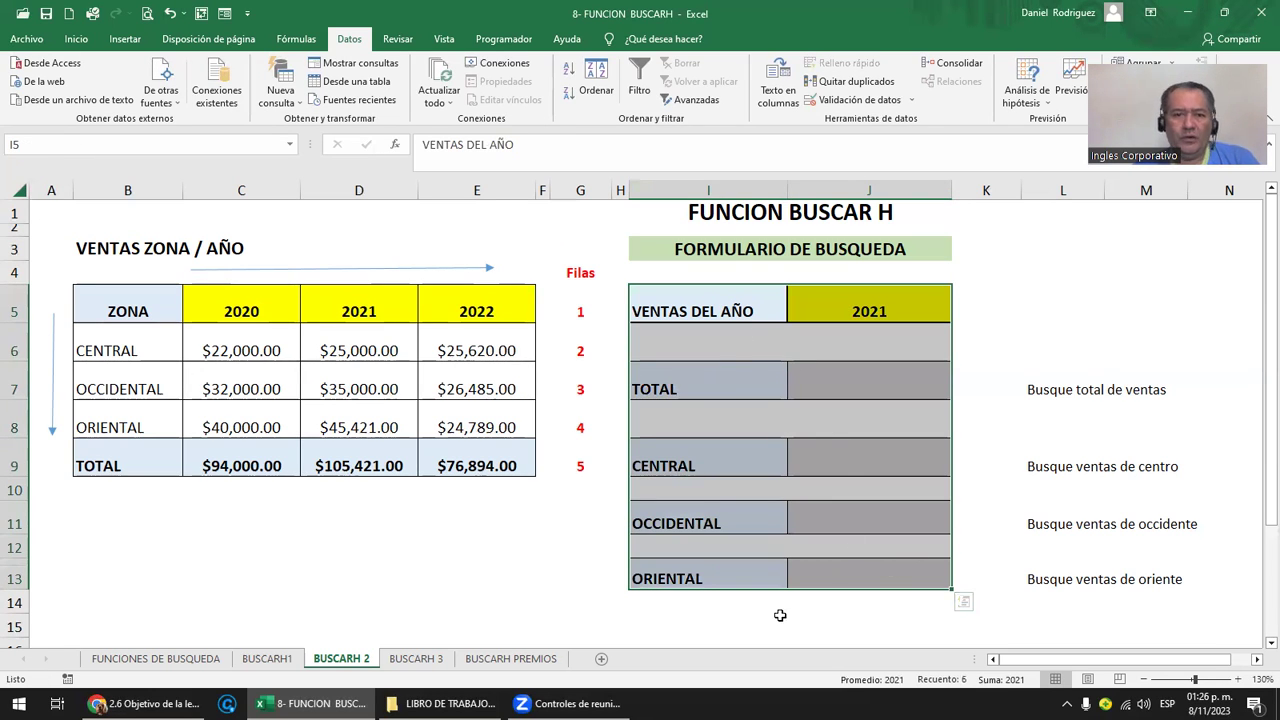
{"action": "left_click", "coordinate": [845, 392]}
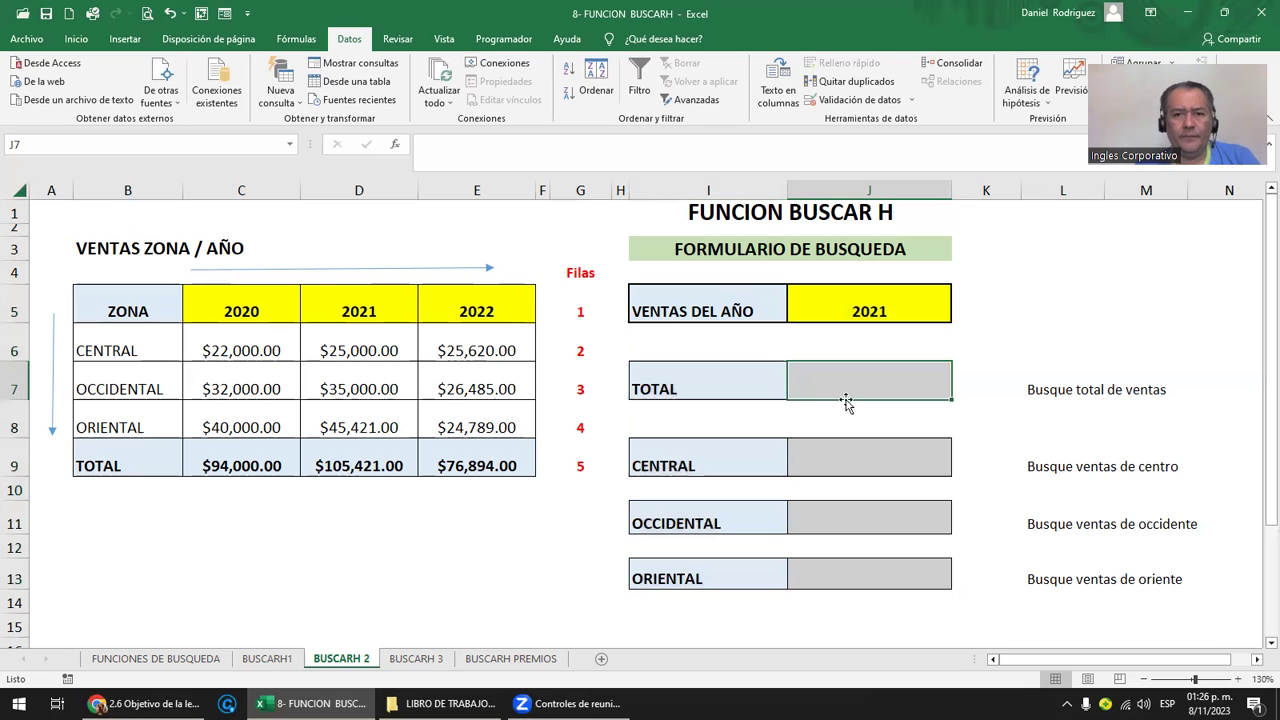
Enter =BUSCARH(J5;B5:E9;5;FALSO) in J7 to return the 2021 total.
{"action": "type", "text": "="}
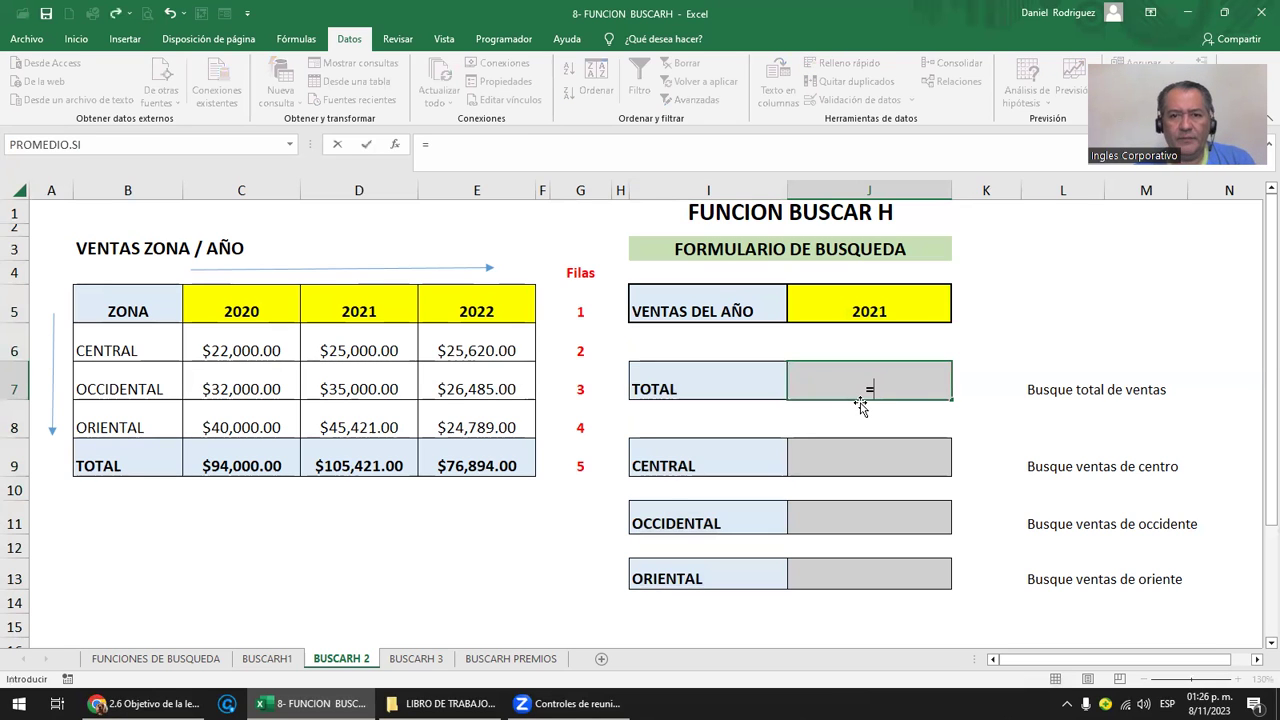
{"action": "type", "text": "BU"}
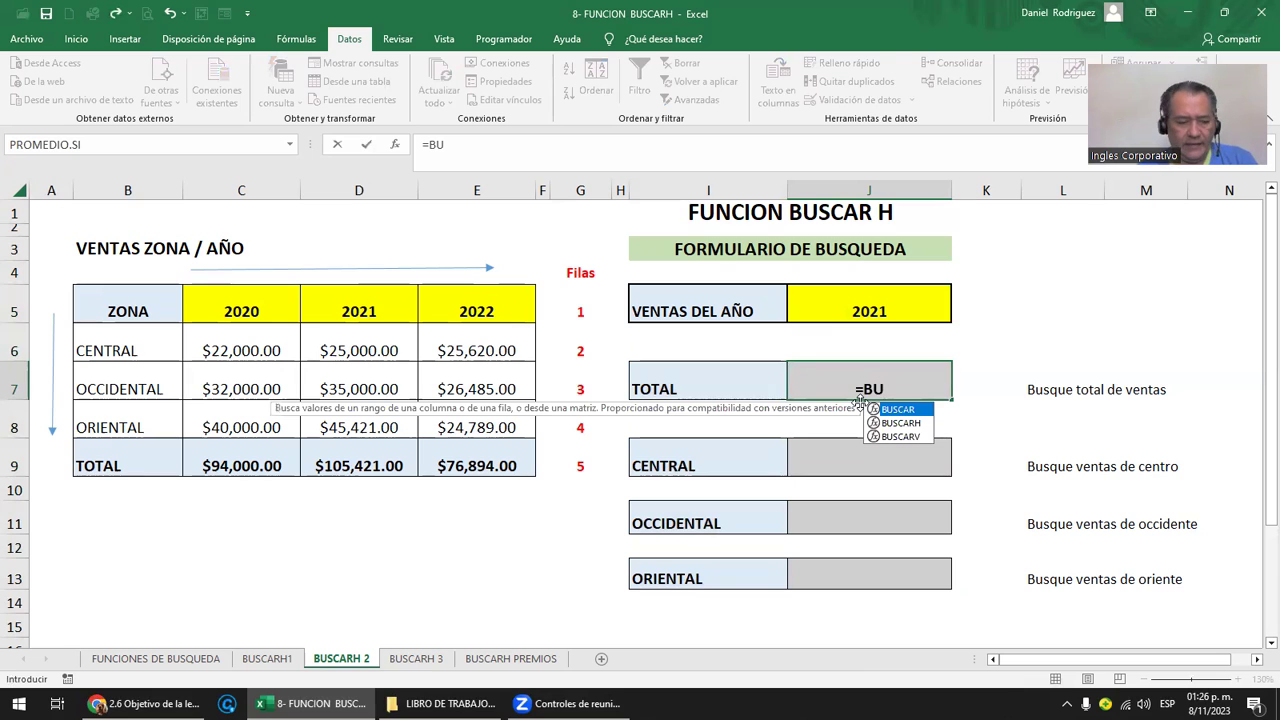
{"action": "key", "text": "Down"}
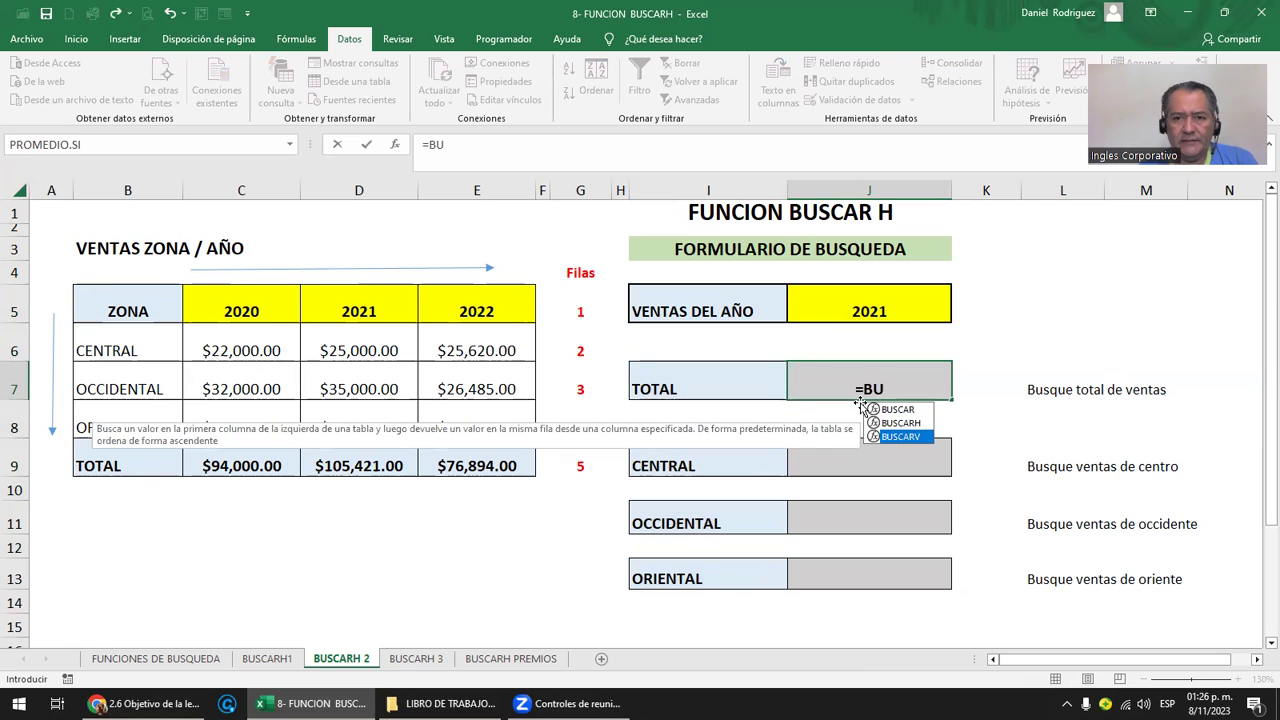
{"action": "key", "text": "Tab"}
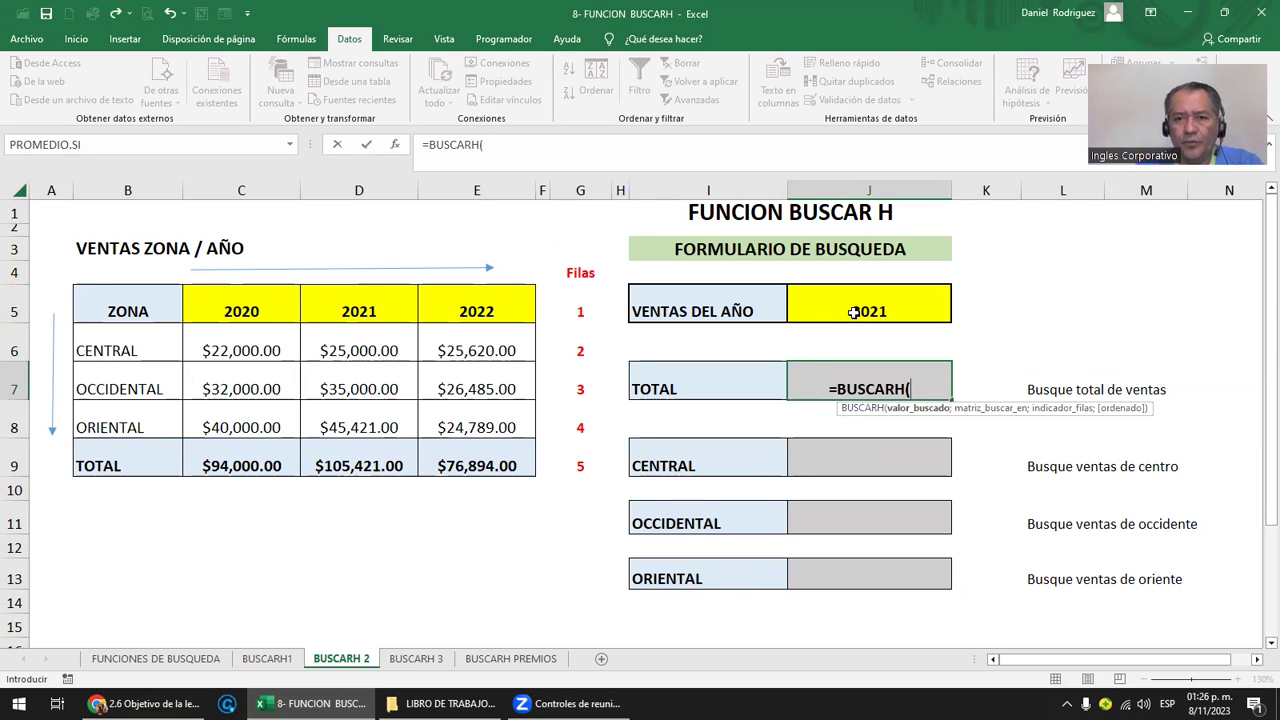
{"action": "left_click", "coordinate": [857, 312]}
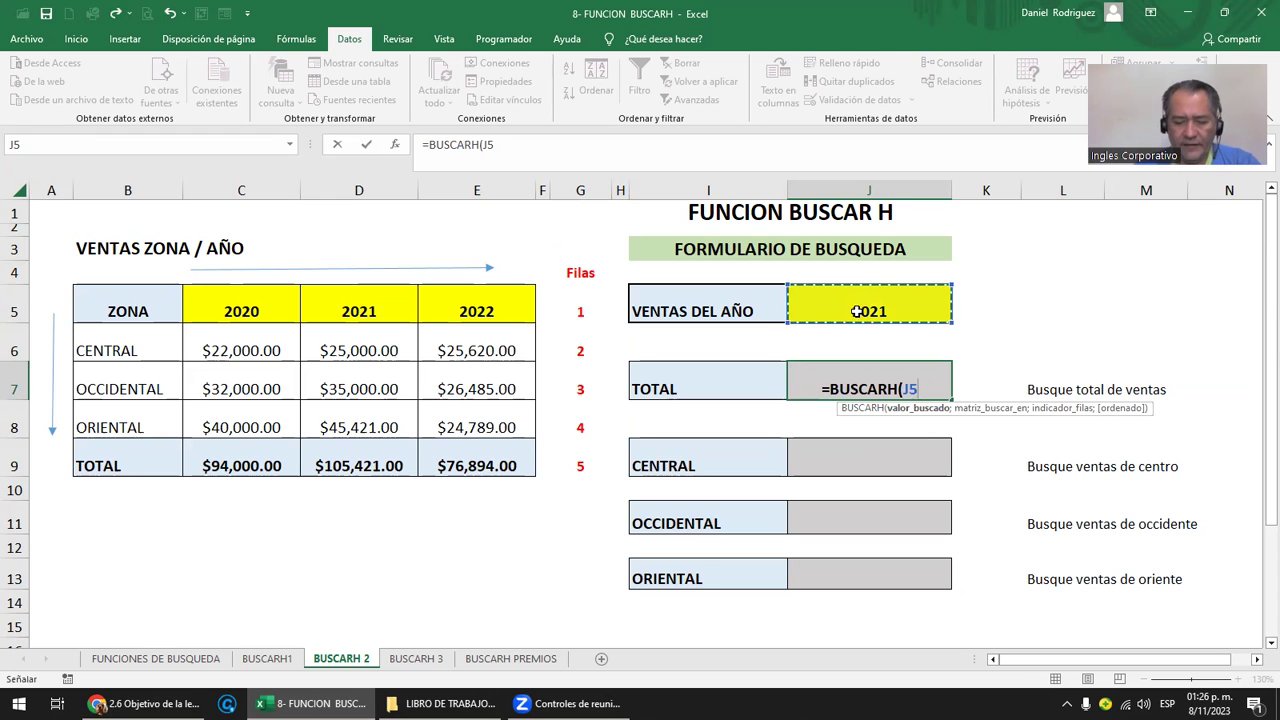
{"action": "type", "text": ";"}
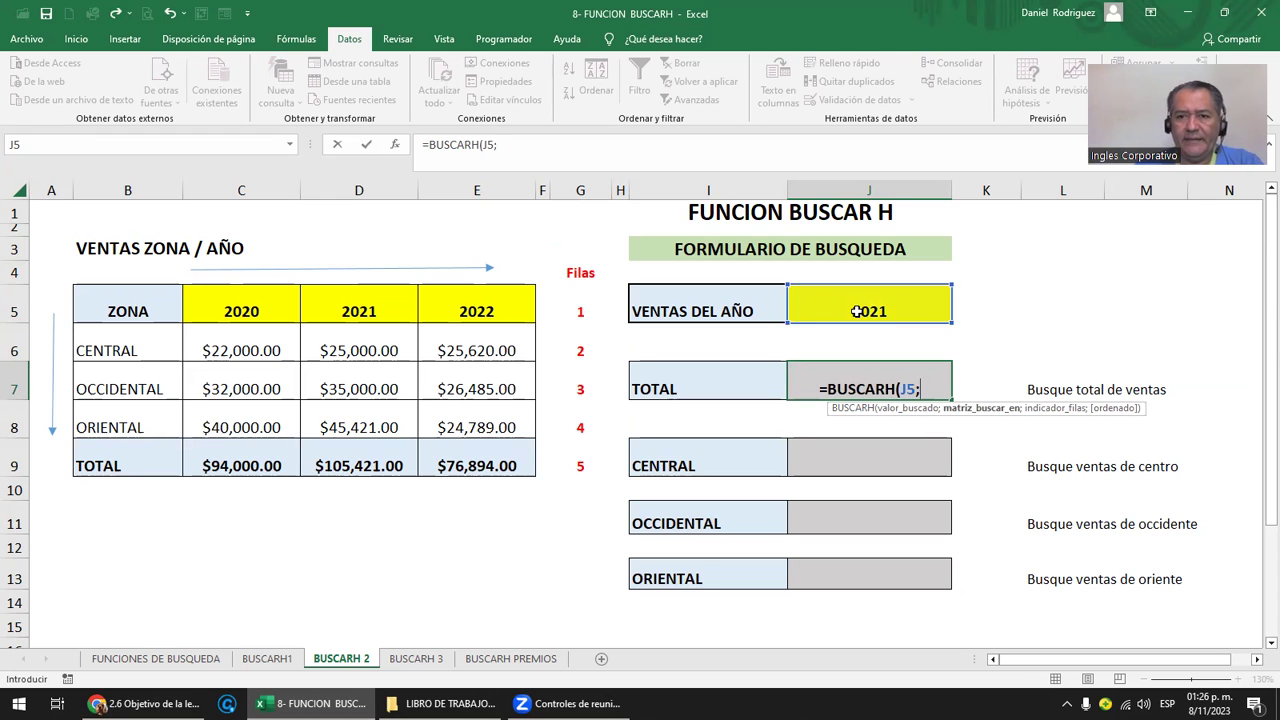
{"action": "left_click", "coordinate": [122, 313]}
{"action": "left_click_drag", "start_coordinate": [122, 312], "coordinate": [458, 451]}
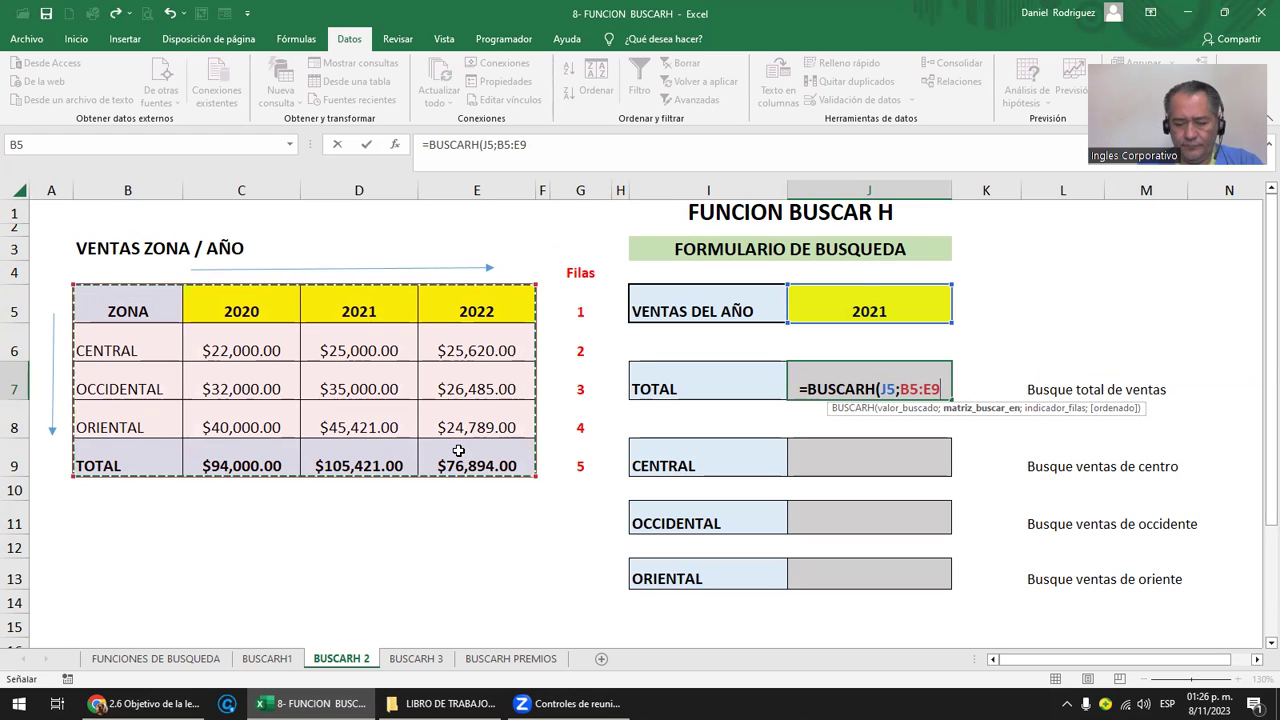
{"action": "type", "text": ";"}
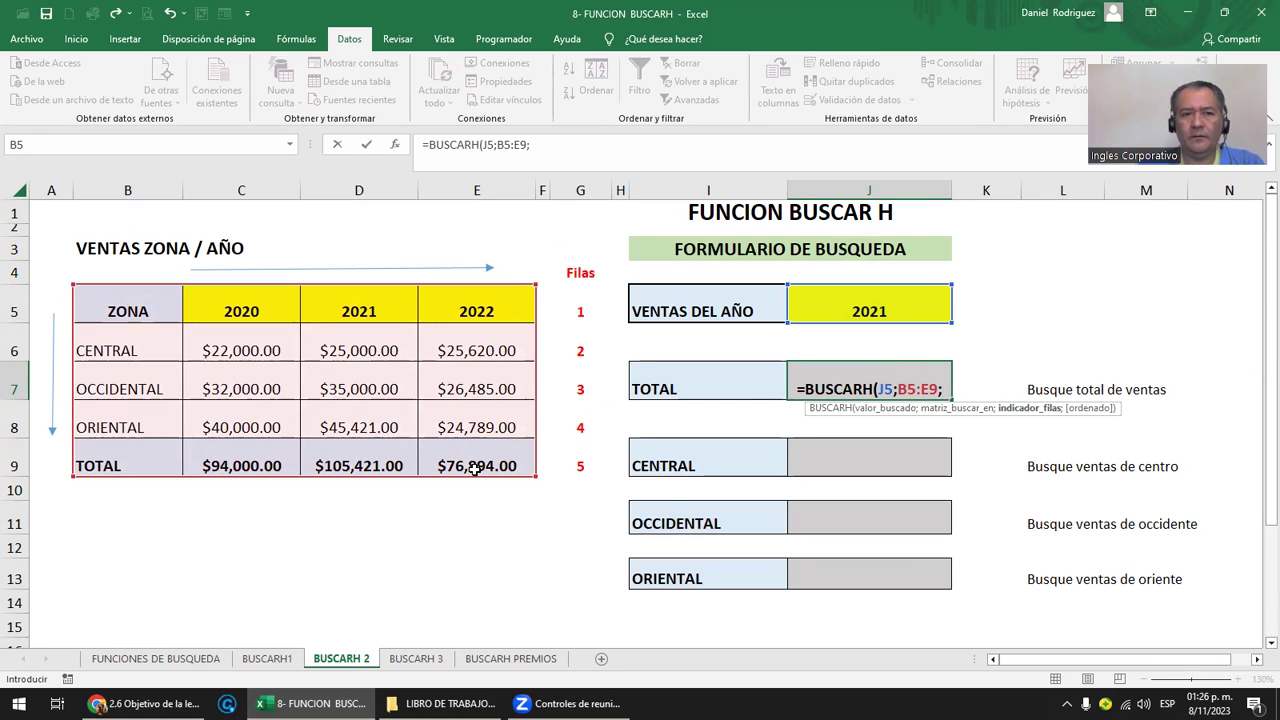
{"action": "type", "text": "5"}
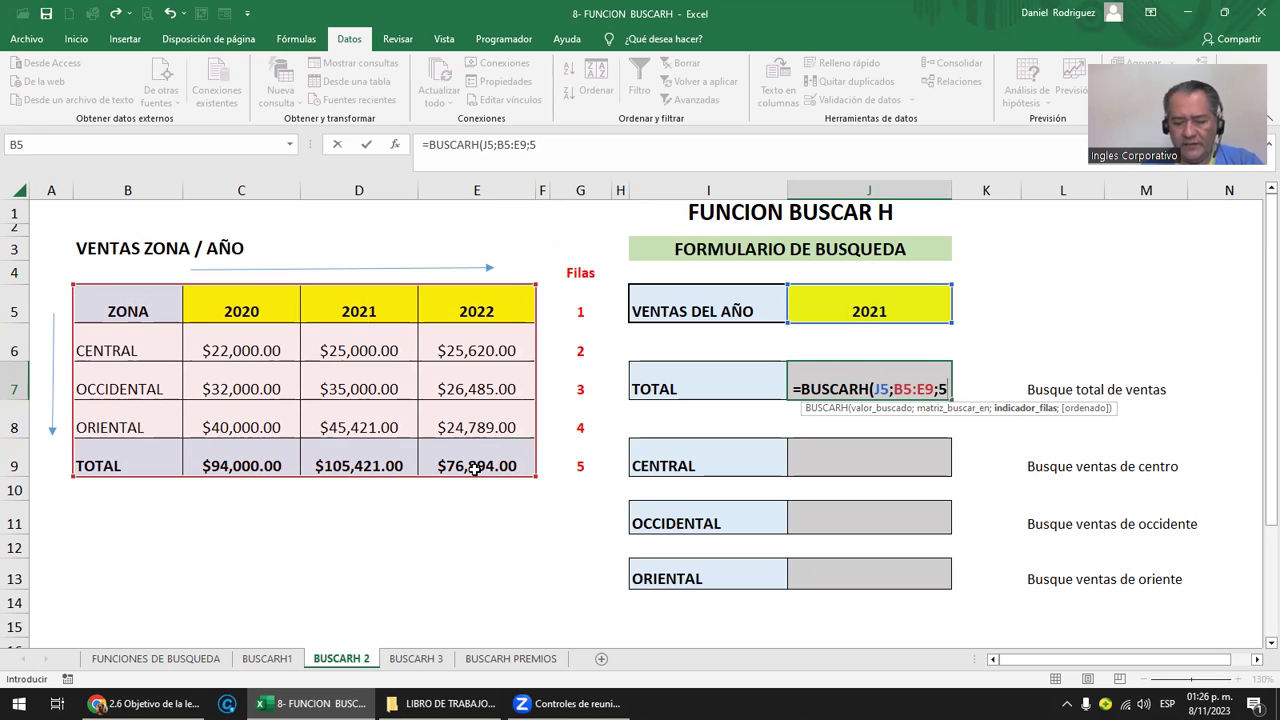
{"action": "type", "text": ";"}
{"action": "key", "text": "Down"}
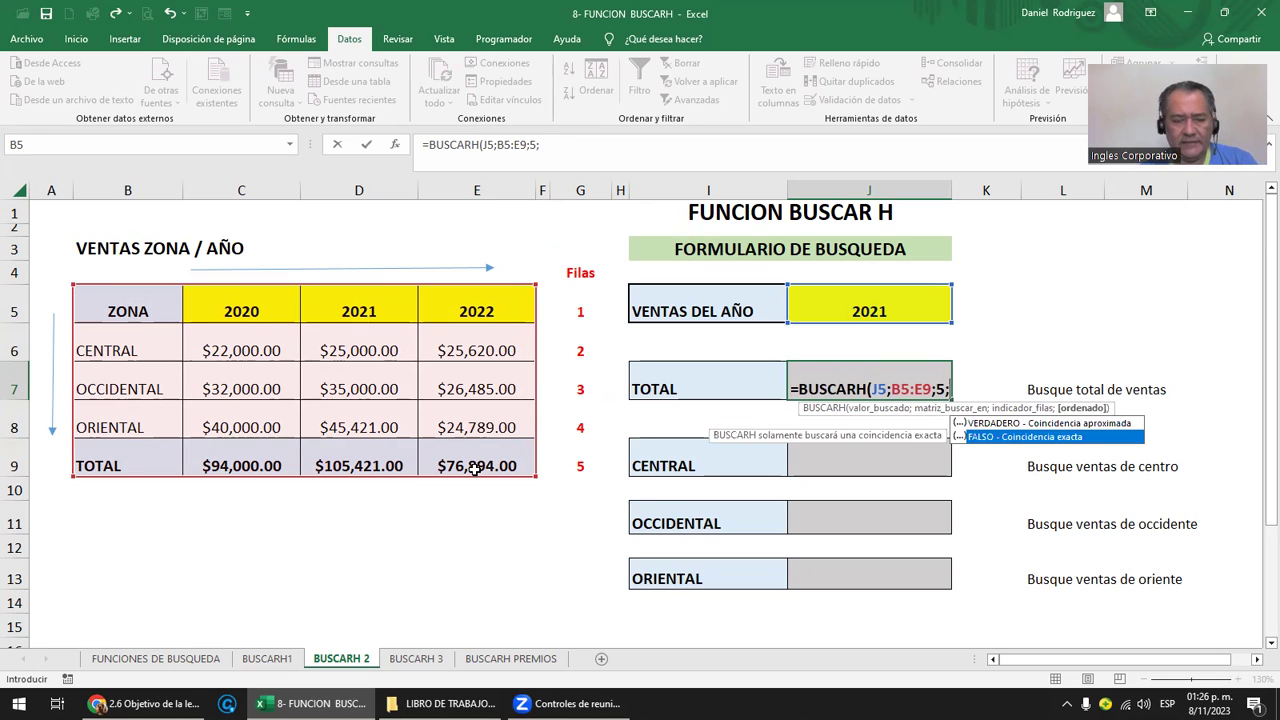
{"action": "key", "text": "Tab"}
{"action": "type", "text": ")"}
{"action": "key", "text": "ctrl+Return"}
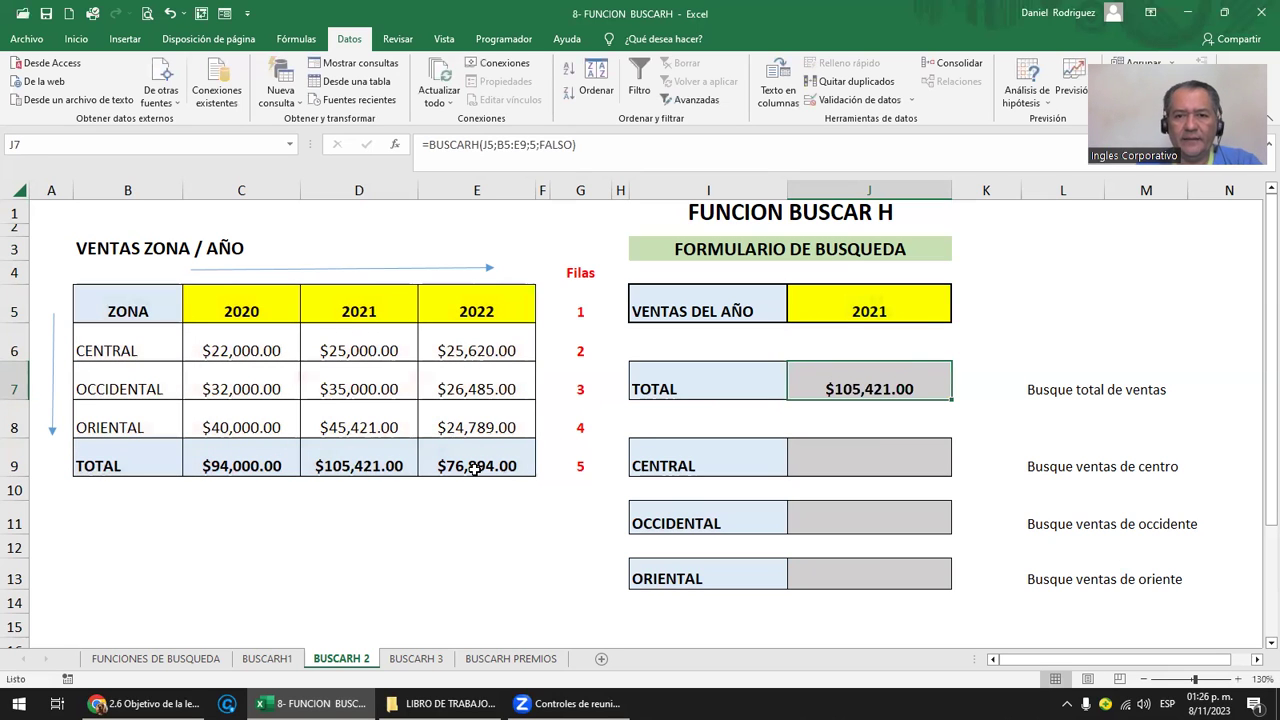
Name the range B5:E9 DATAVENTAS through the Name Box, then go to J9.
{"action": "left_click_drag", "start_coordinate": [870, 393], "coordinate": [895, 566]}
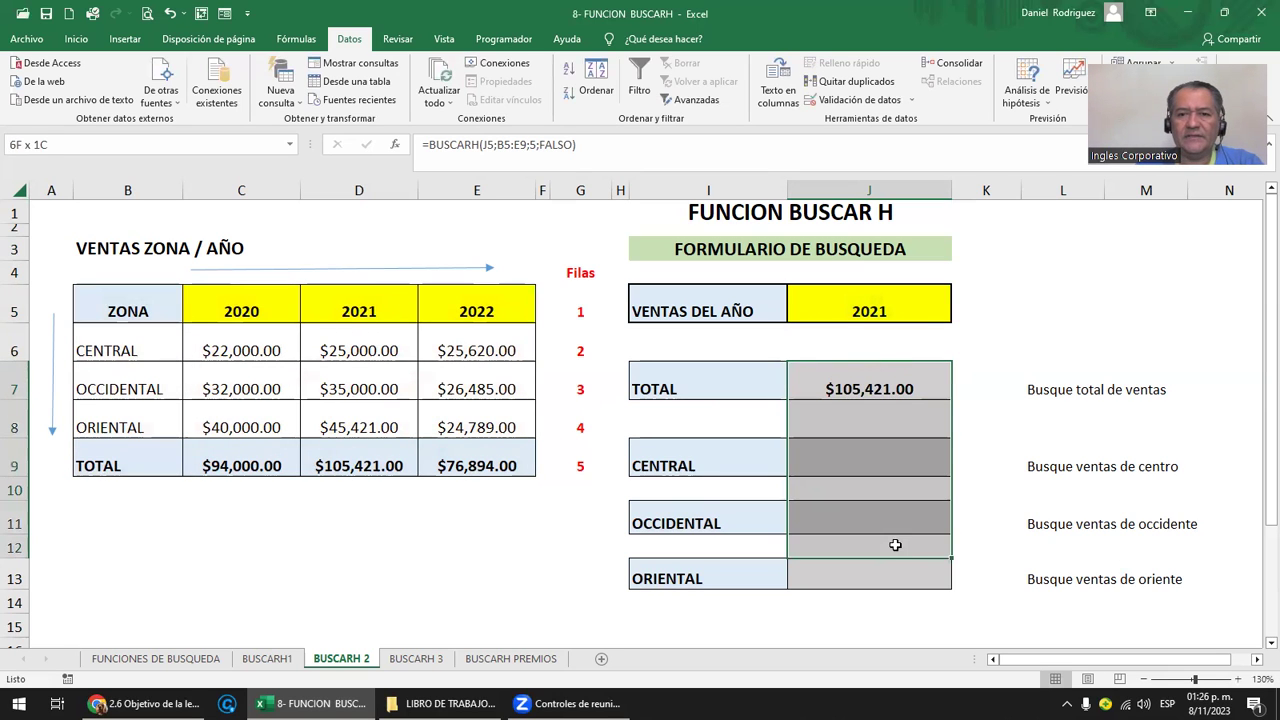
{"action": "left_click", "coordinate": [840, 380]}
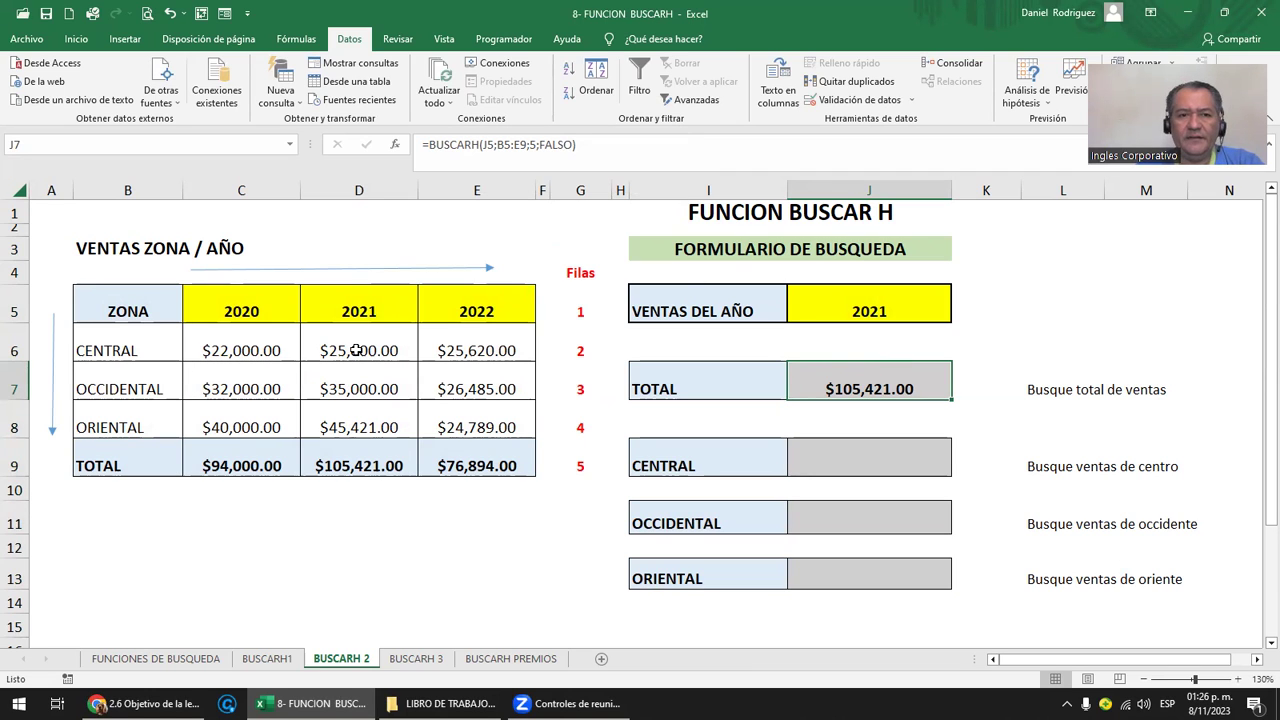
{"action": "left_click_drag", "start_coordinate": [122, 304], "coordinate": [471, 451]}
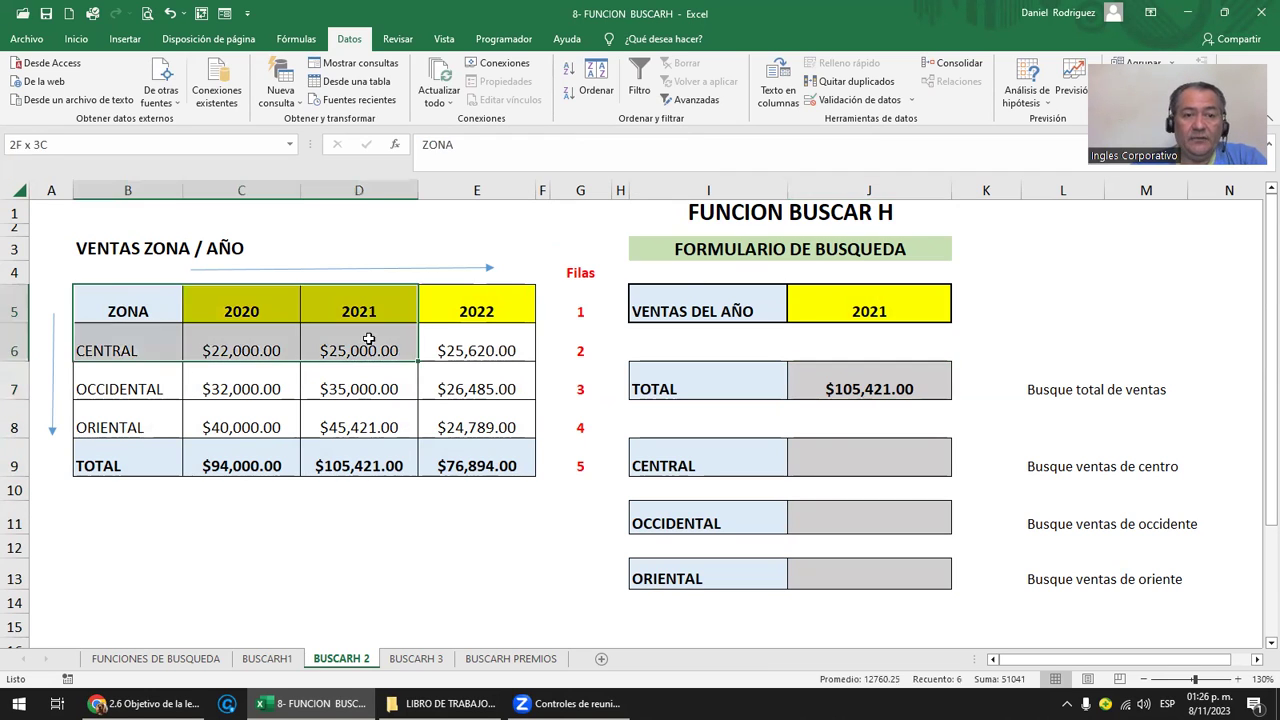
{"action": "left_click", "coordinate": [108, 147]}
{"action": "type", "text": "DATA"}
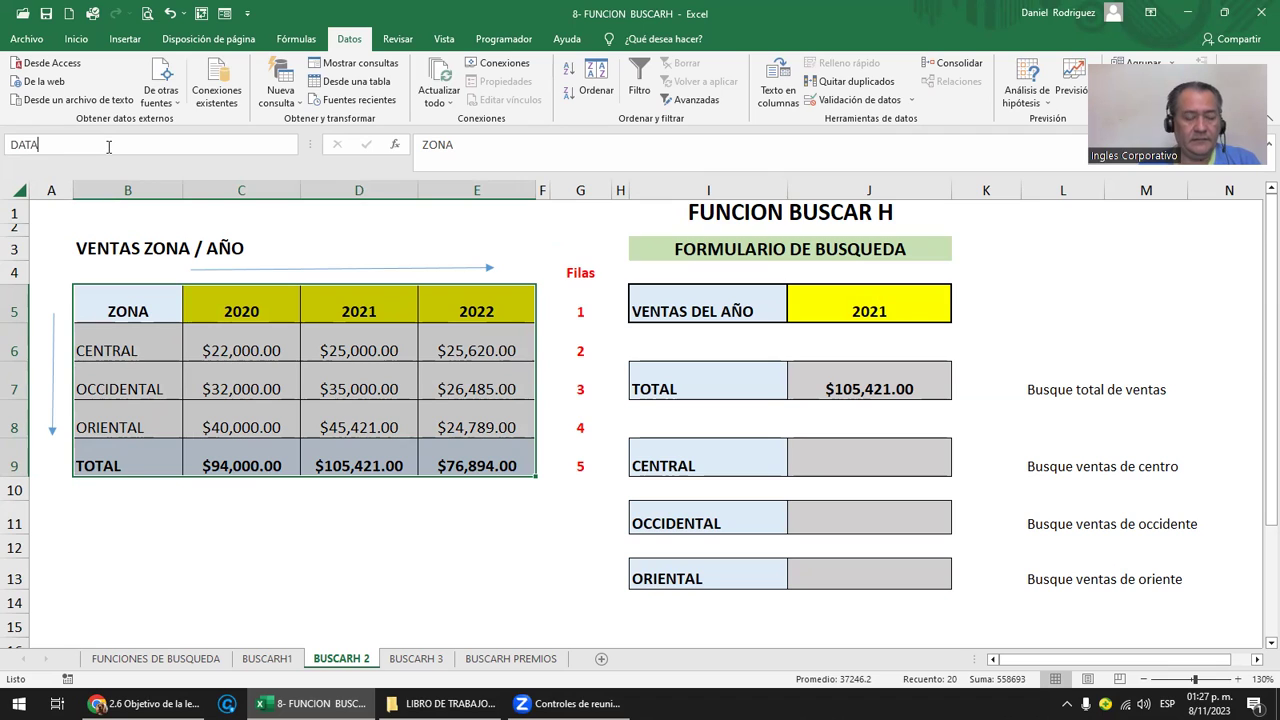
{"action": "type", "text": "VENTAS"}
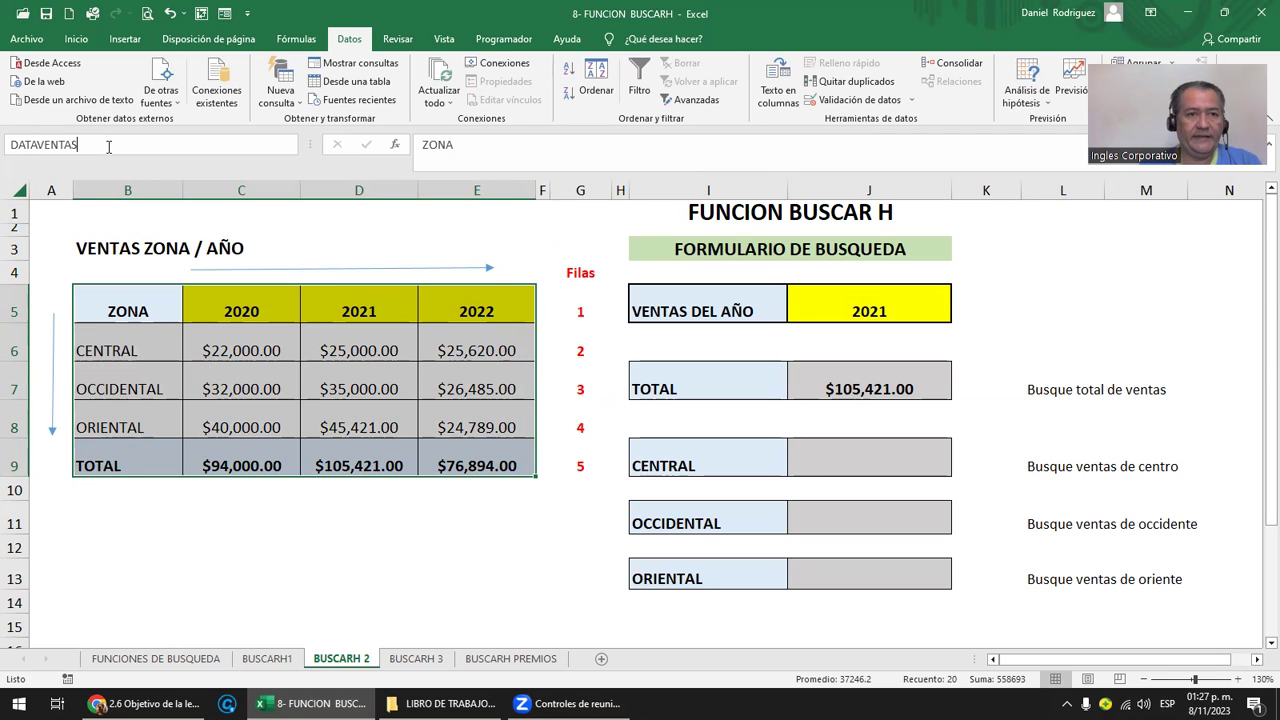
{"action": "key", "text": "Return"}
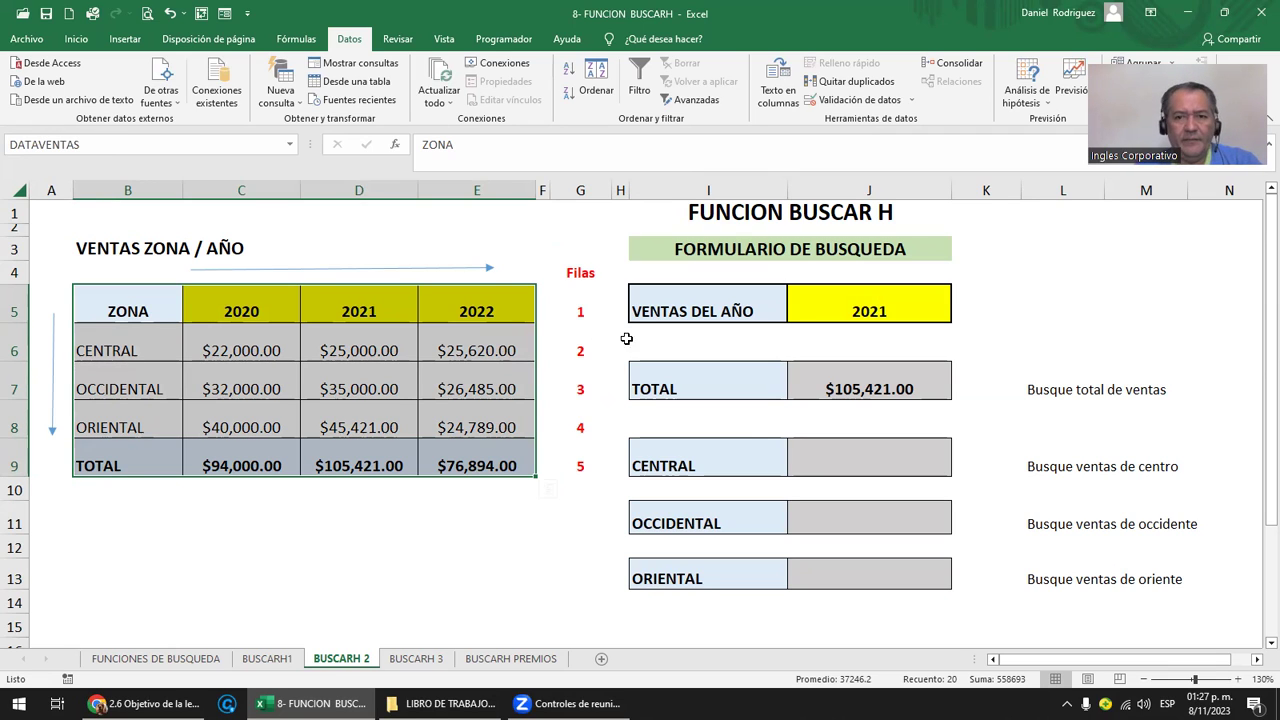
{"action": "left_click", "coordinate": [865, 462]}
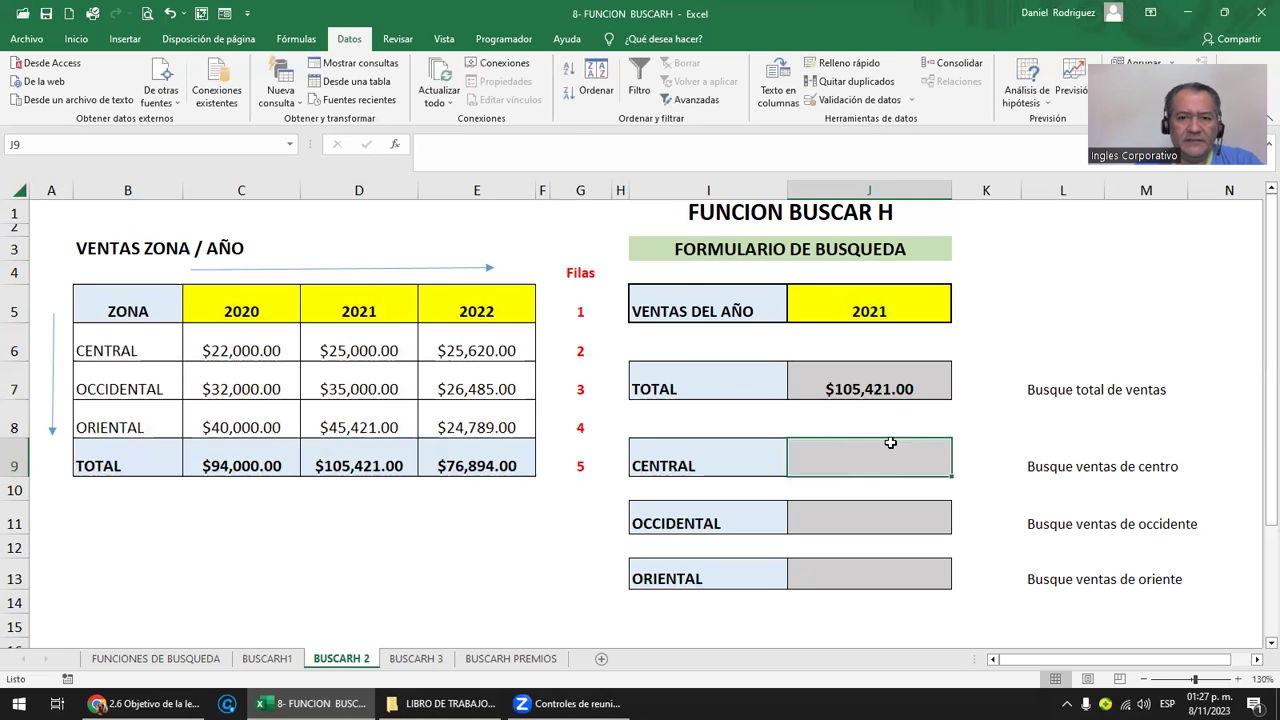
Review the TOTAL formula in J7, then move to J9.
{"action": "left_click", "coordinate": [869, 385]}
{"action": "double_click", "coordinate": [850, 392]}
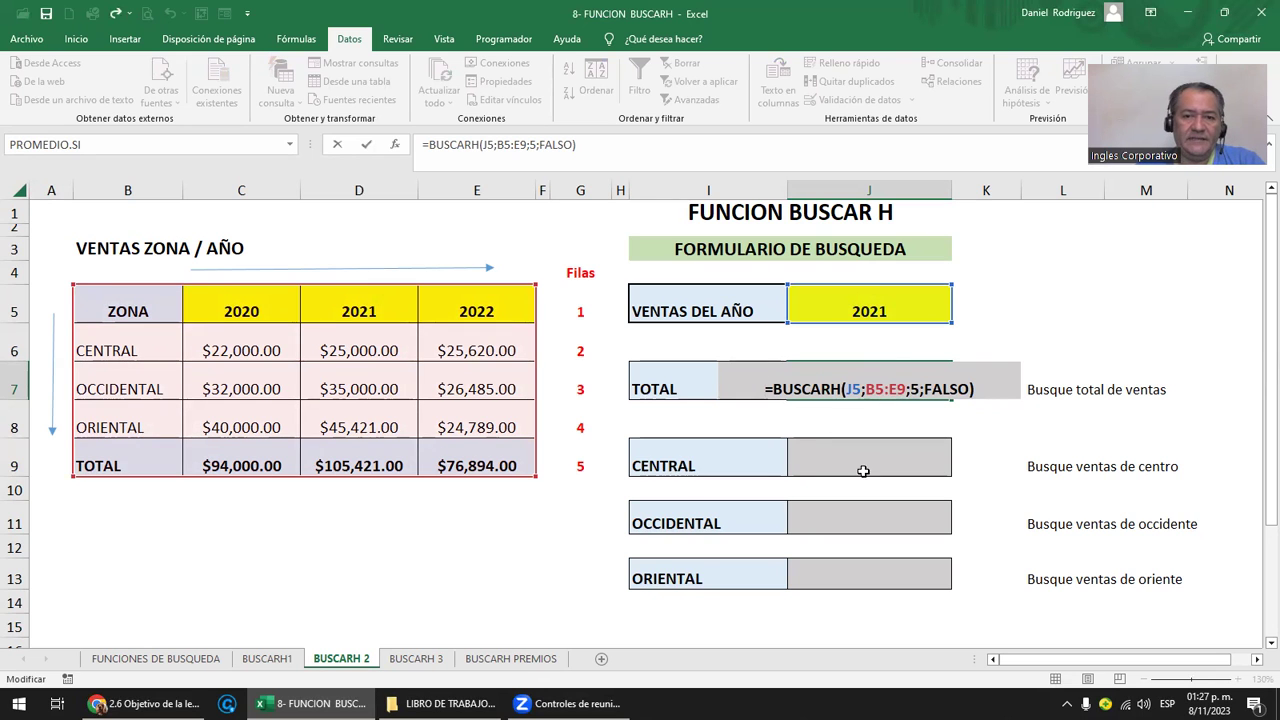
{"action": "left_click", "coordinate": [834, 460]}
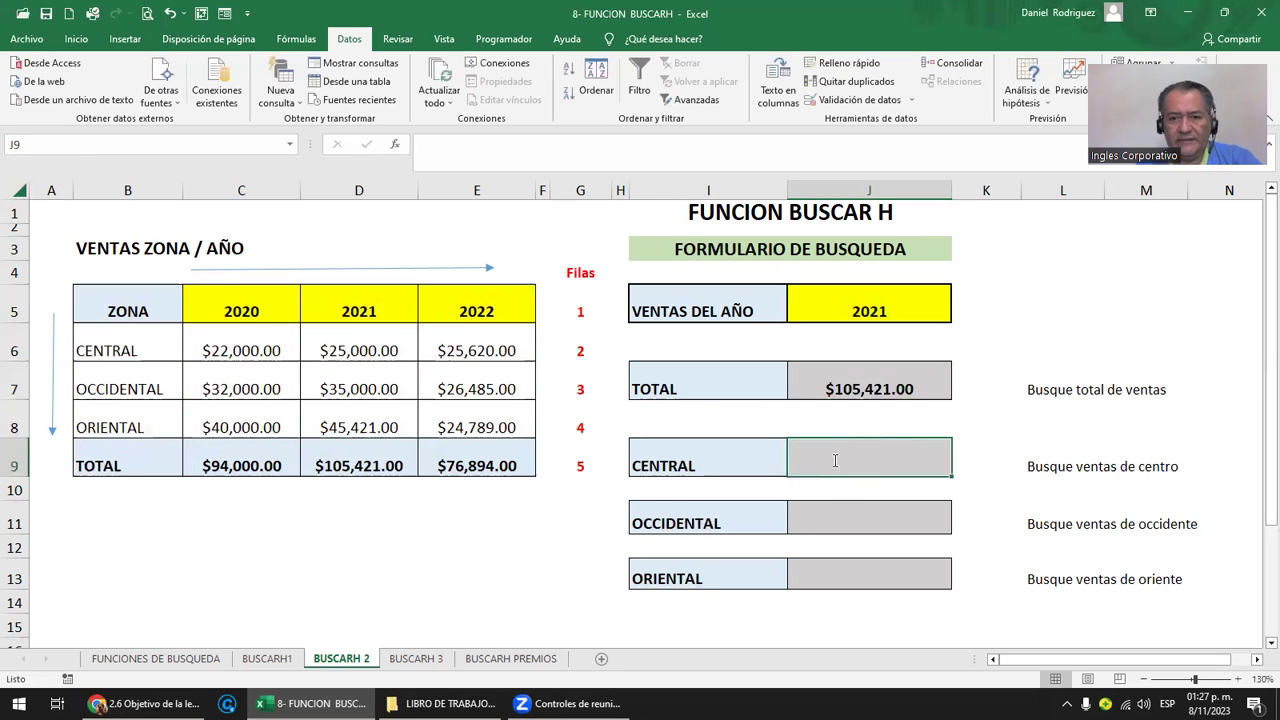
Enter =BUSCARH(J5;DATAVENTAS;2;FALSO) in J9 for the CENTRAL lookup.
{"action": "type", "text": "="}
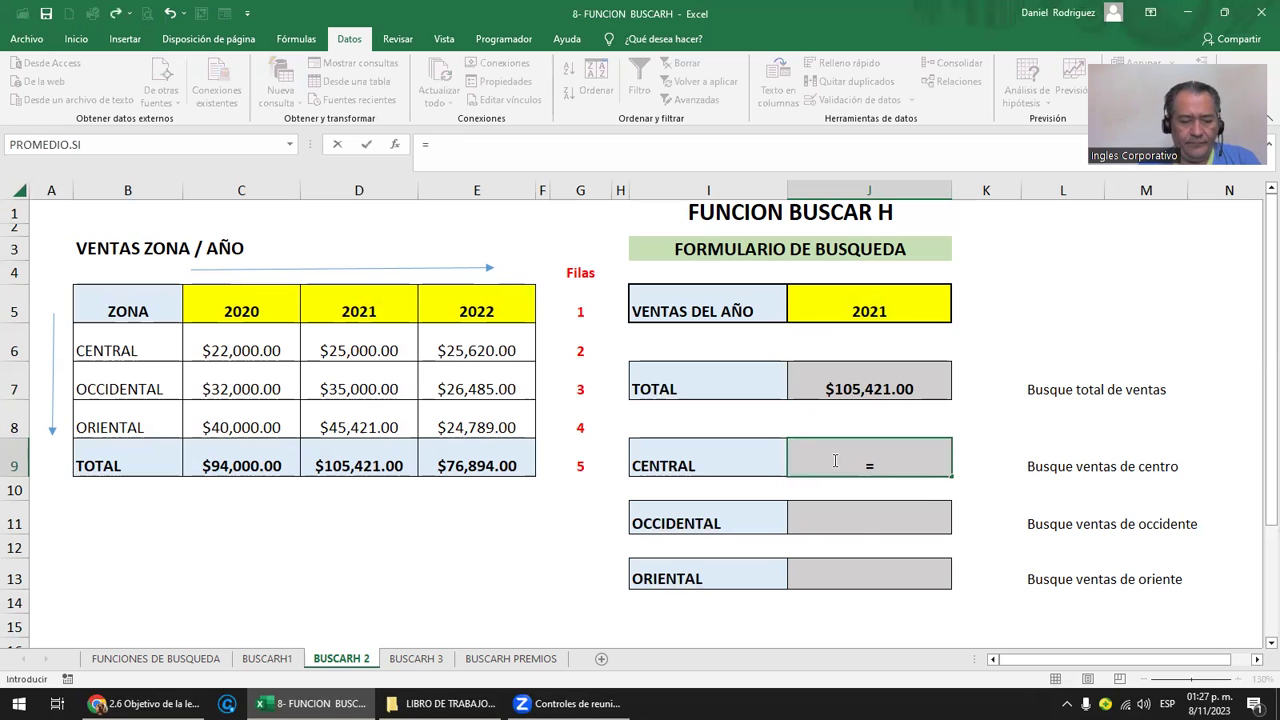
{"action": "type", "text": "BUS"}
{"action": "key", "text": "Down"}
{"action": "key", "text": "Tab"}
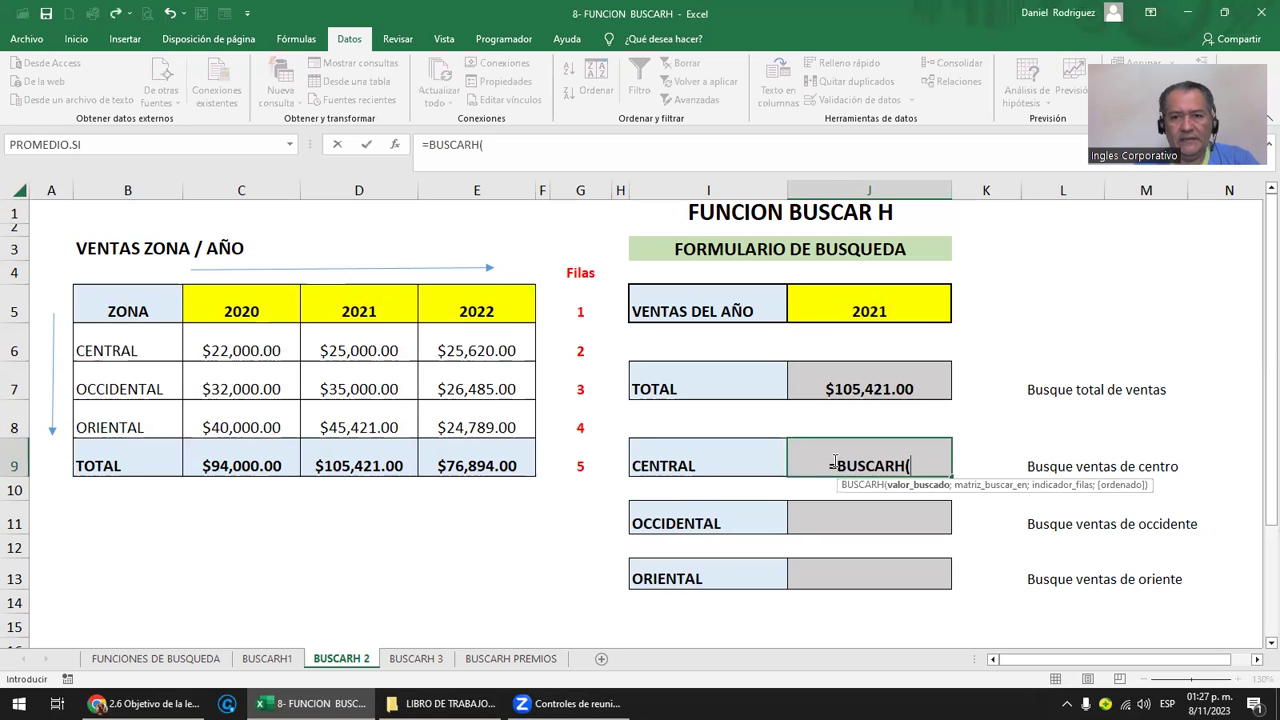
{"action": "left_click", "coordinate": [919, 302]}
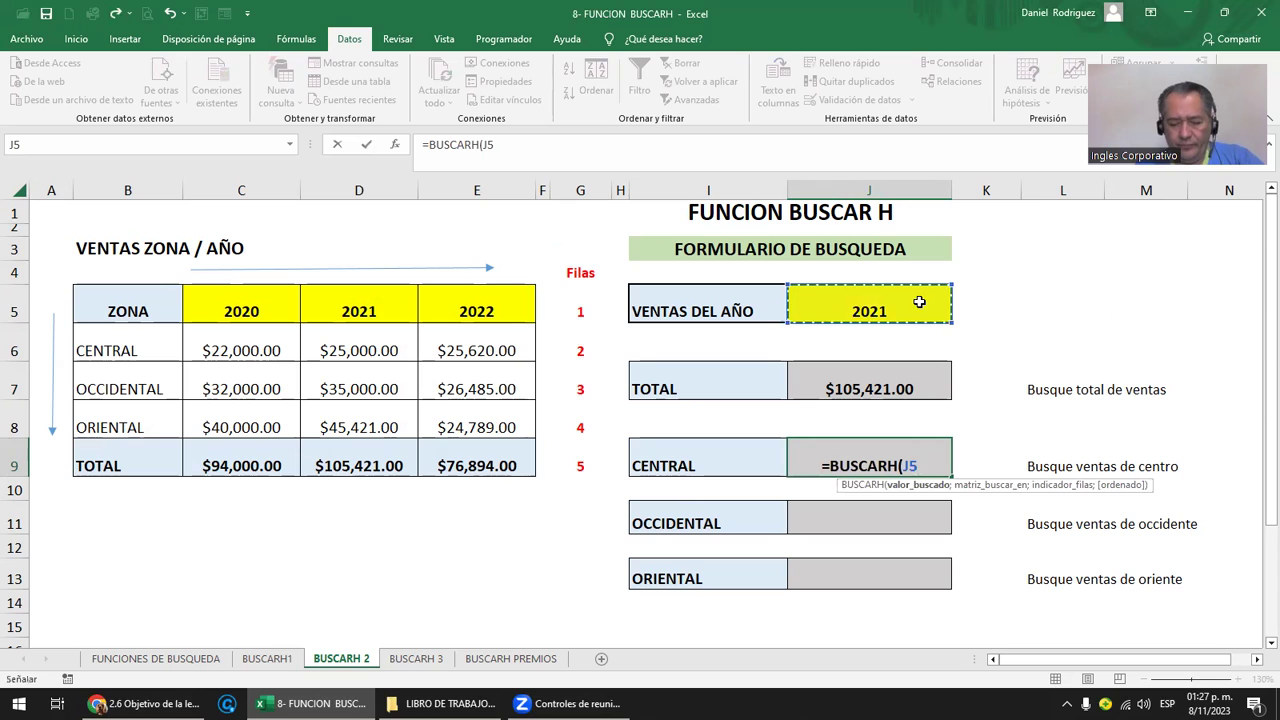
{"action": "type", "text": ";"}
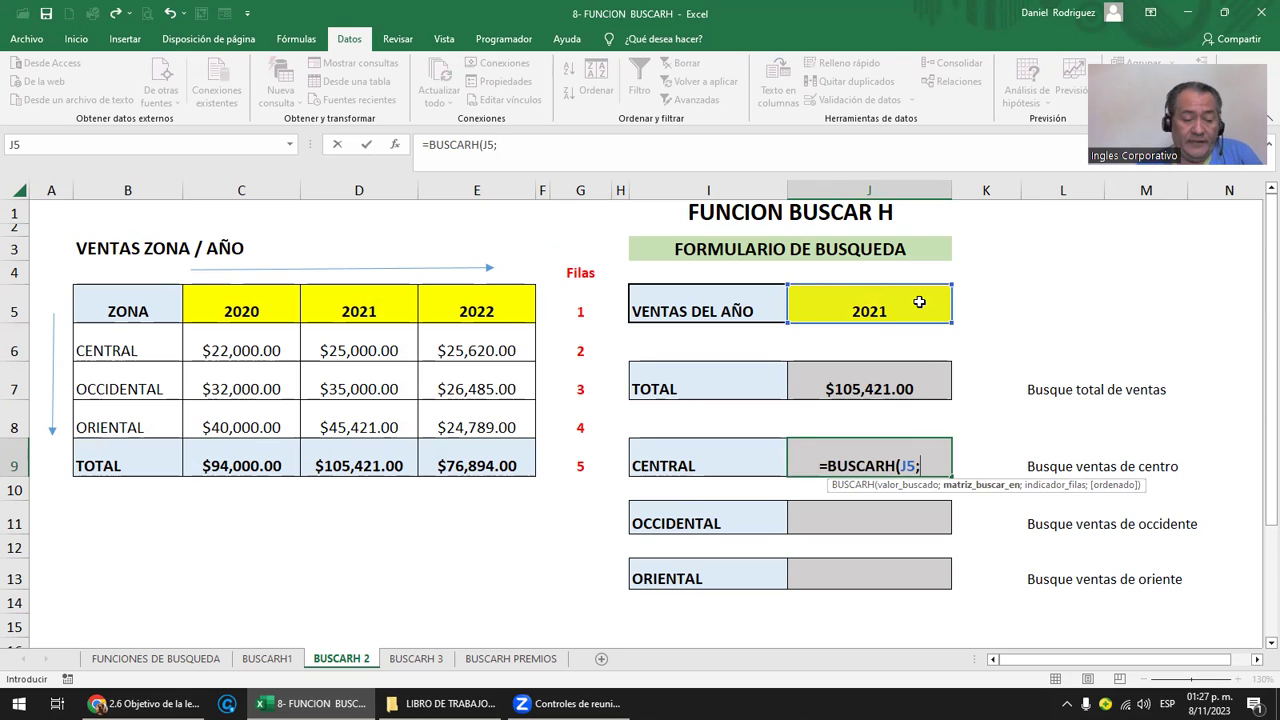
{"action": "type", "text": "DA"}
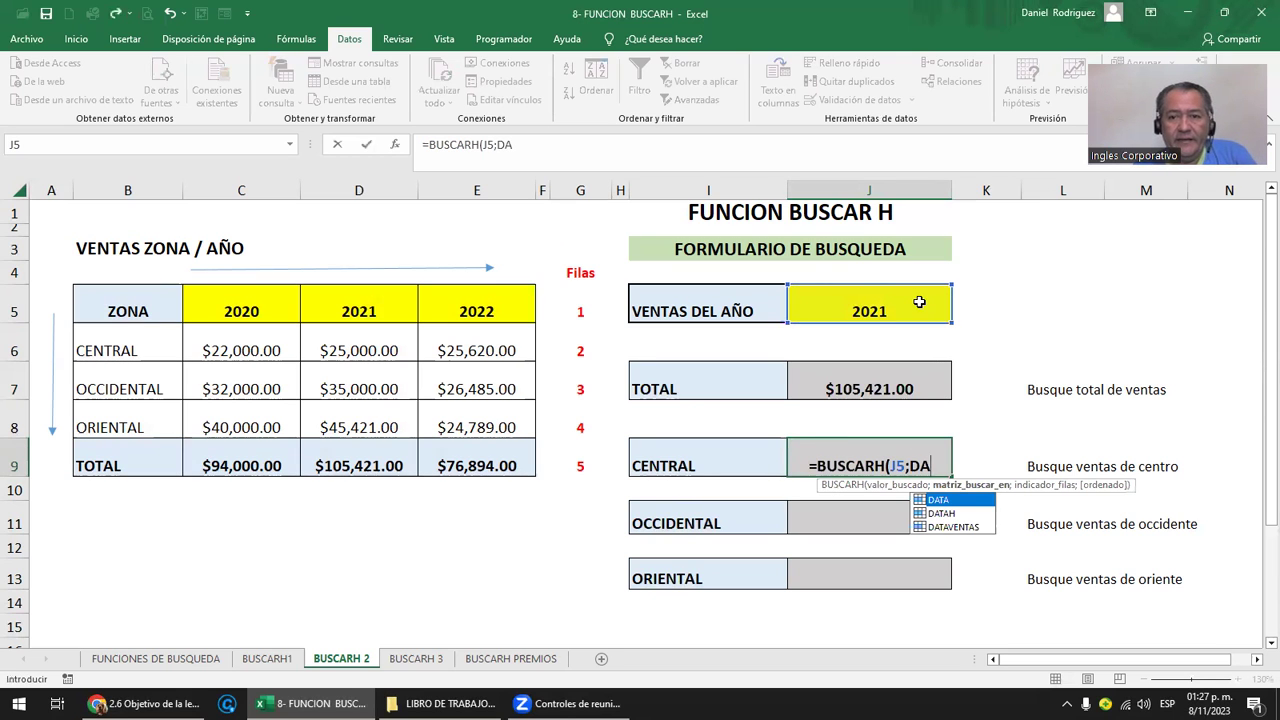
{"action": "key", "text": "Down"}
{"action": "key", "text": "Down"}
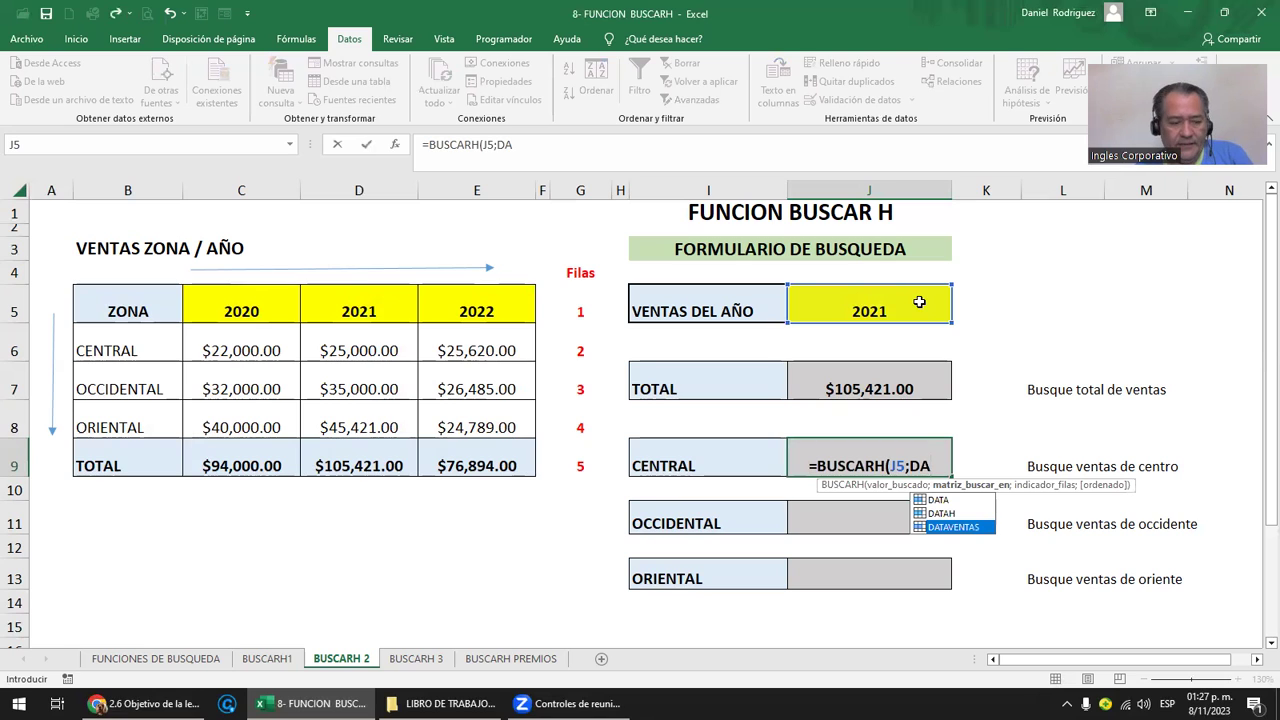
{"action": "key", "text": "Tab"}
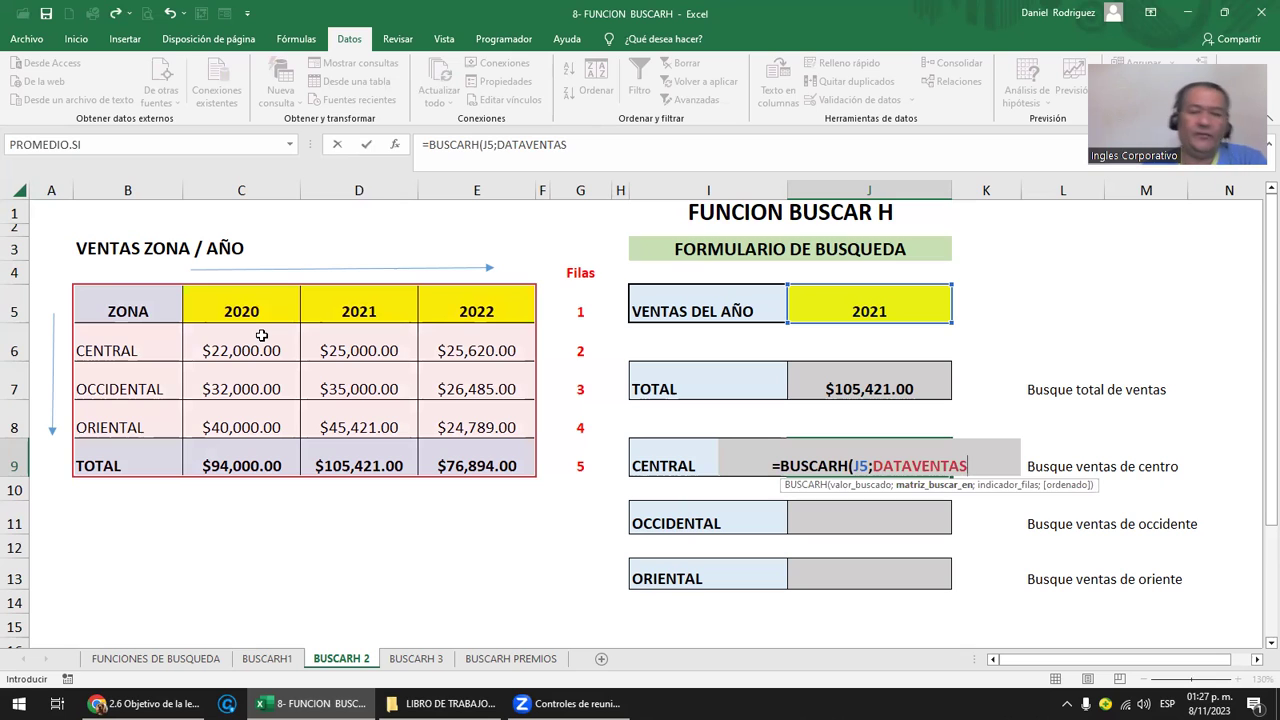
{"action": "type", "text": ";"}
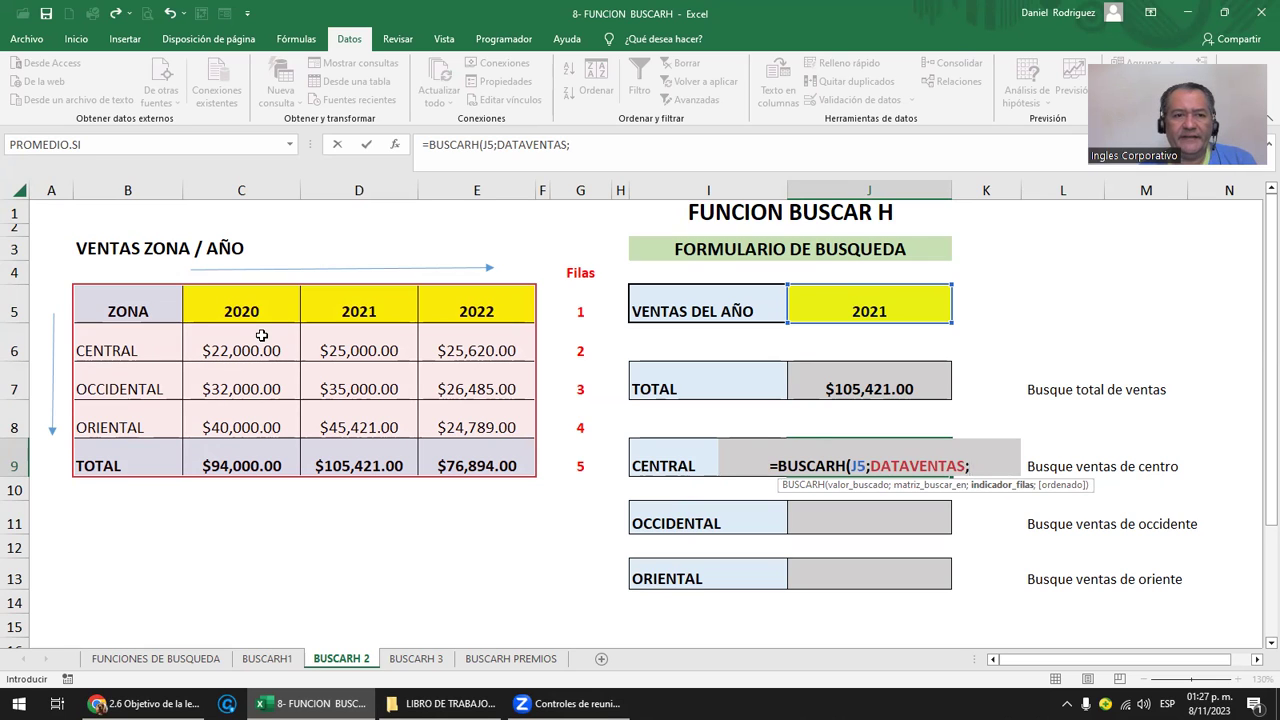
{"action": "type", "text": "2"}
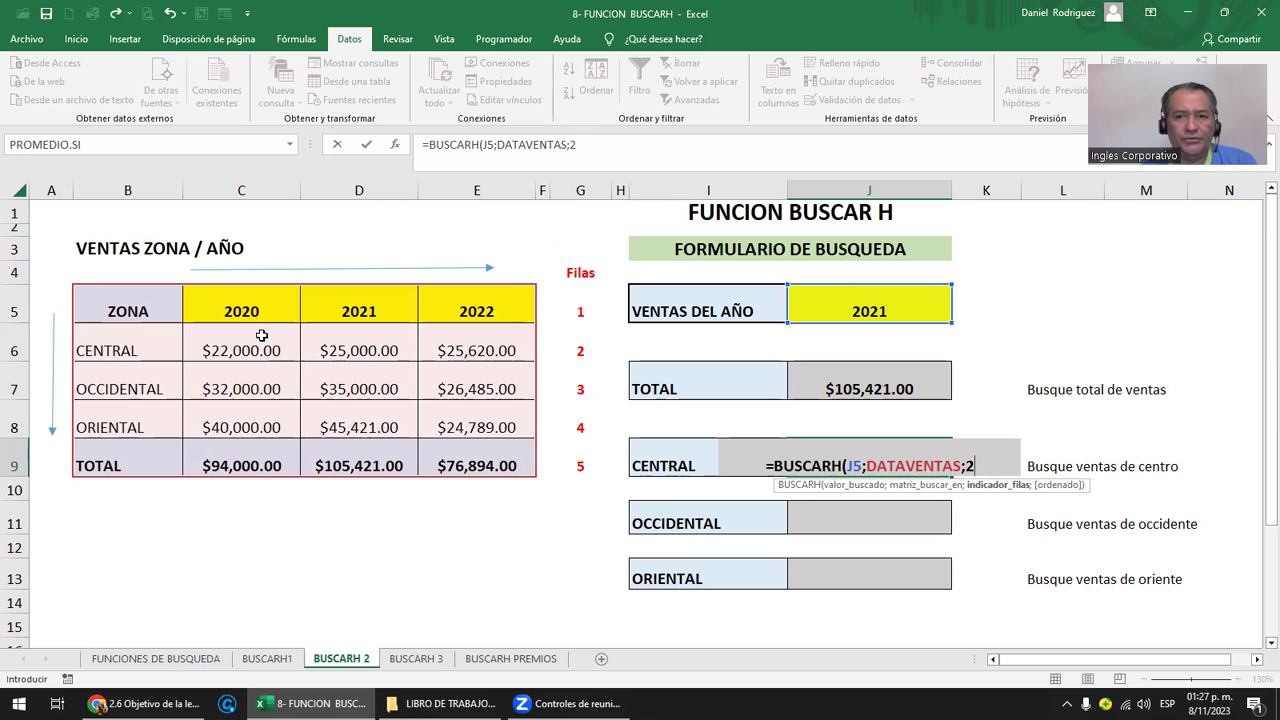
{"action": "type", "text": ";"}
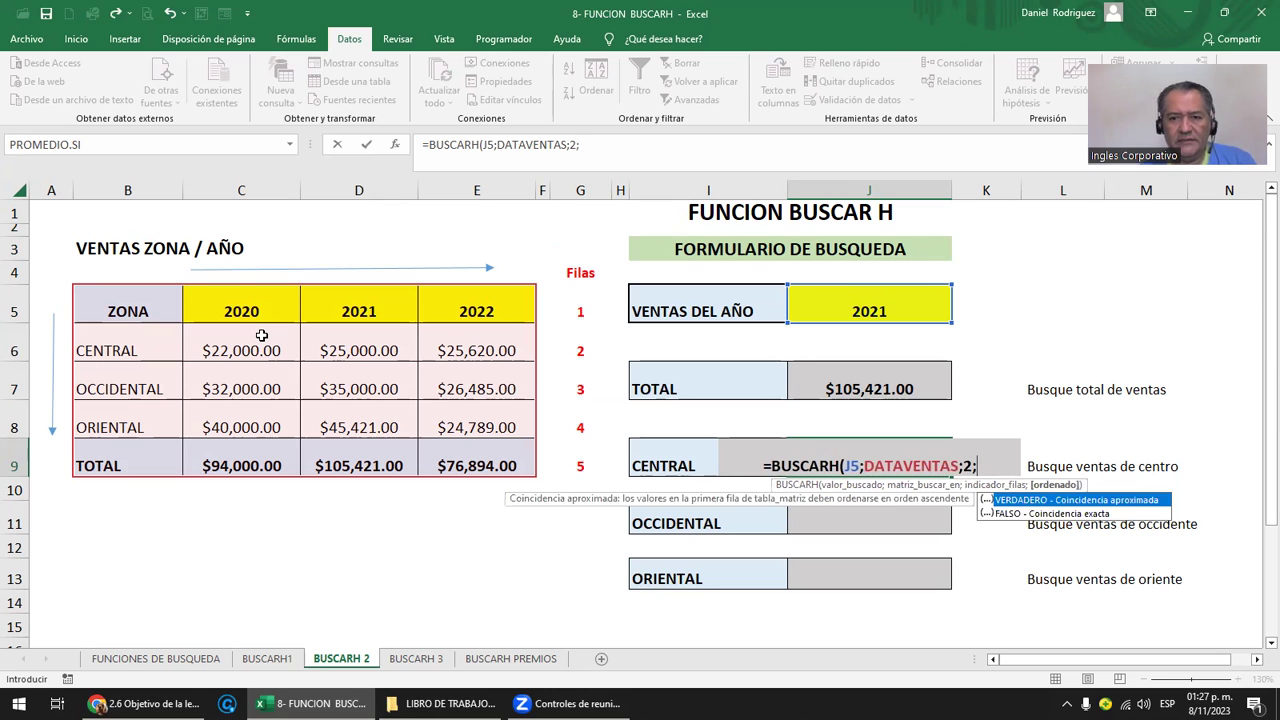
{"action": "key", "text": "Down"}
{"action": "key", "text": "Tab"}
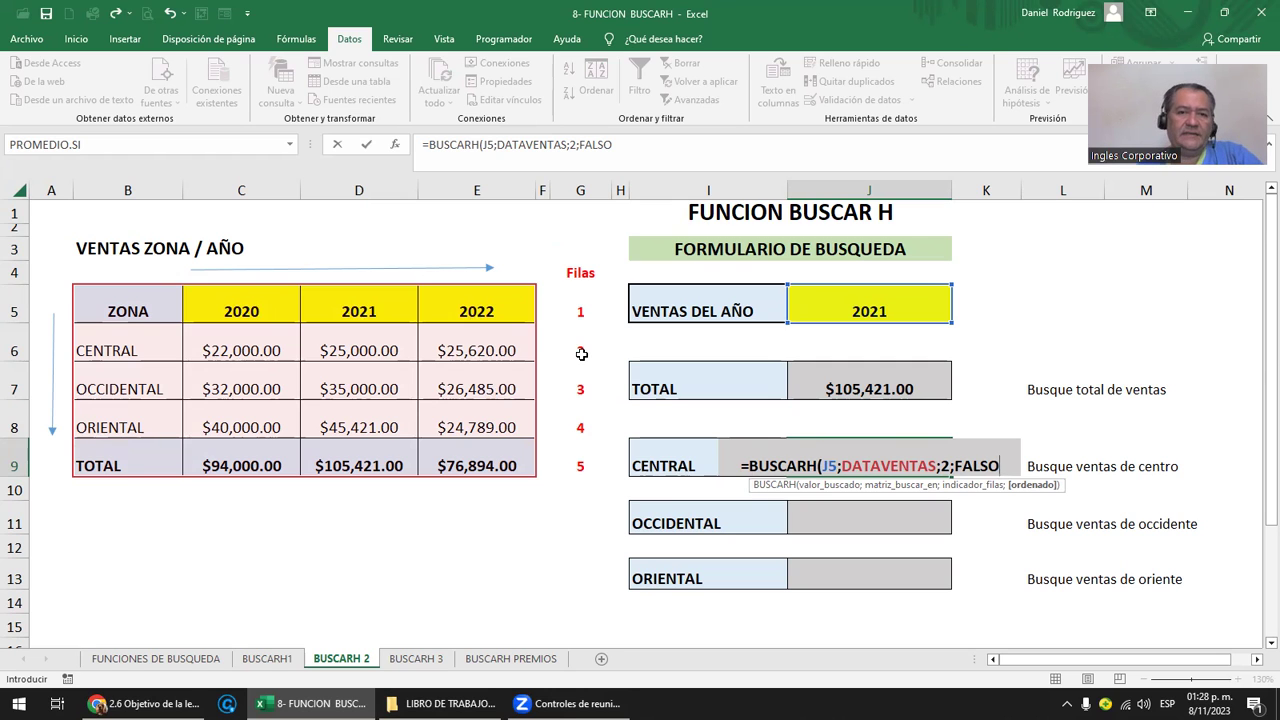
{"action": "key", "text": "Return"}
{"action": "key", "text": "Up"}
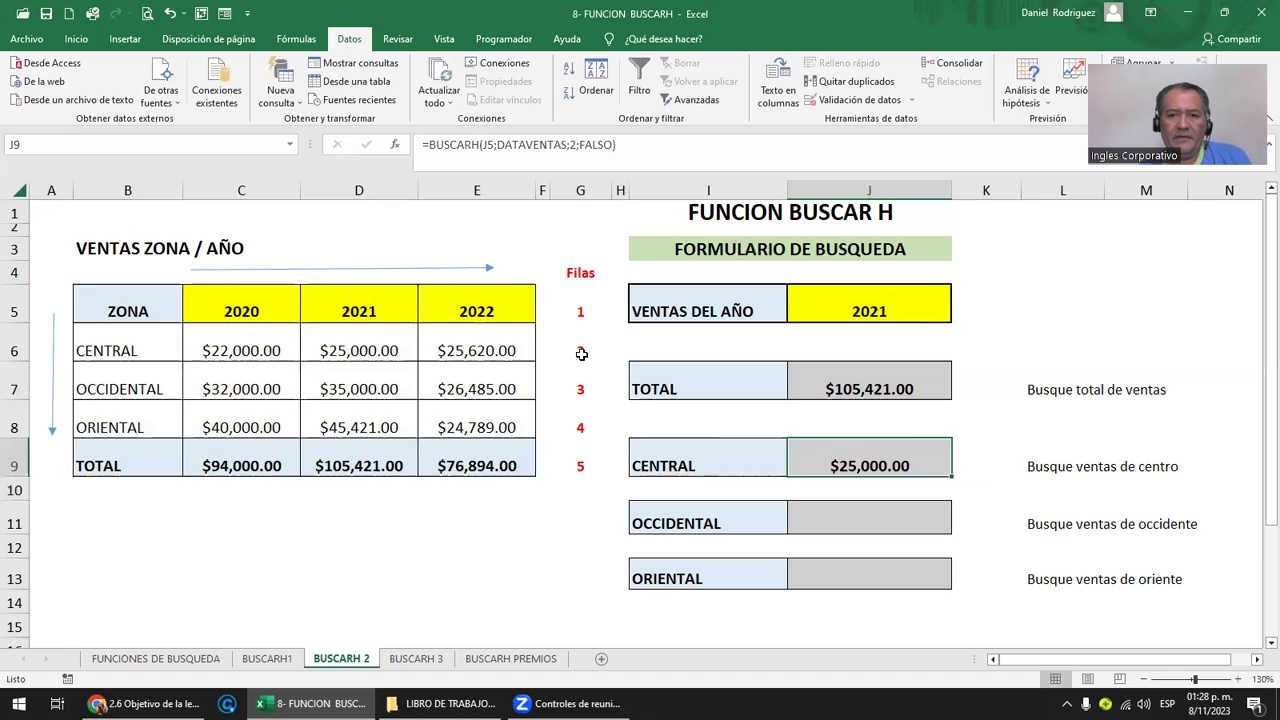
Lock the lookup value as $J$5 in J9's formula and copy J9.
{"action": "key", "text": "F2"}
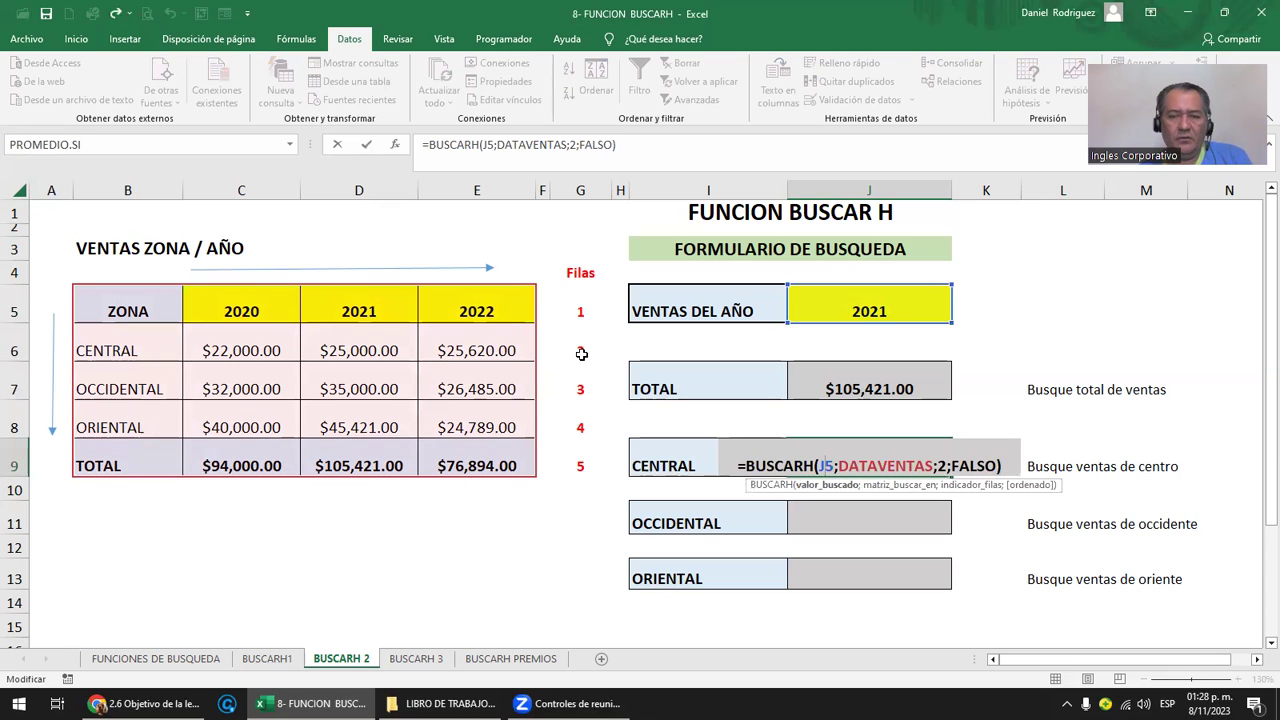
{"action": "key", "text": "Left"}
{"action": "key", "text": "Left"}
{"action": "key", "text": "Left"}
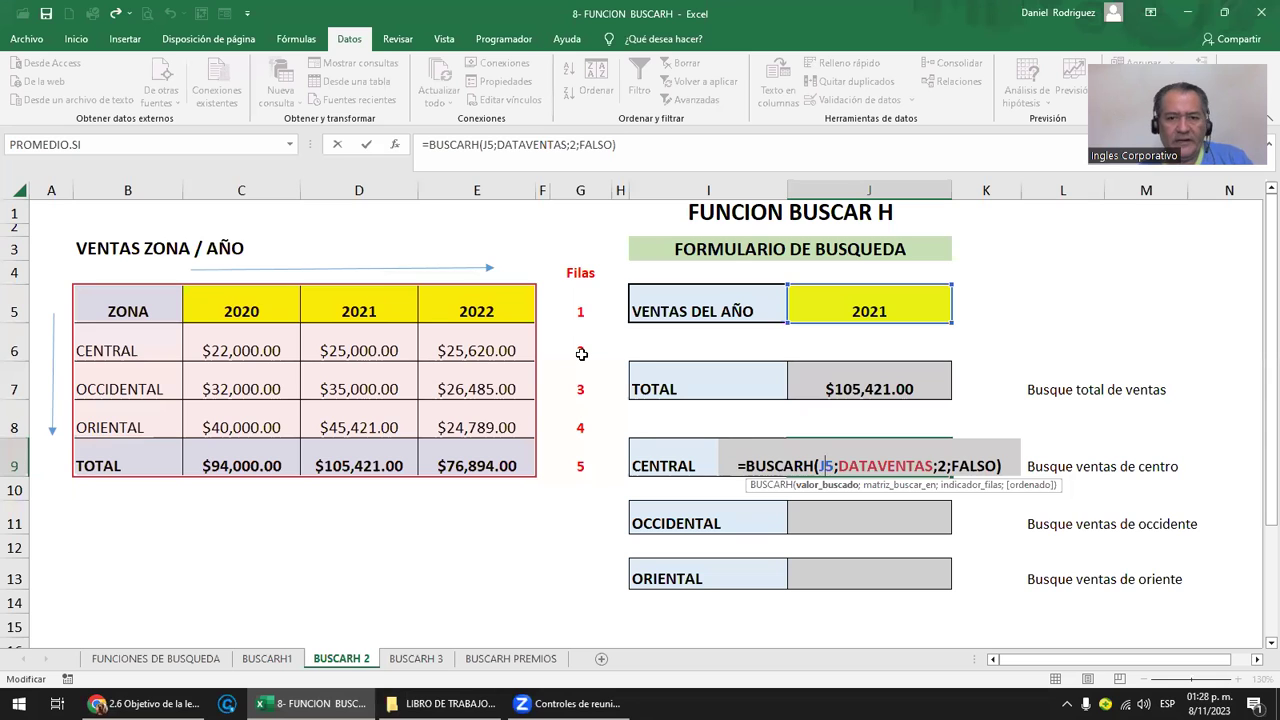
{"action": "key", "text": "F4"}
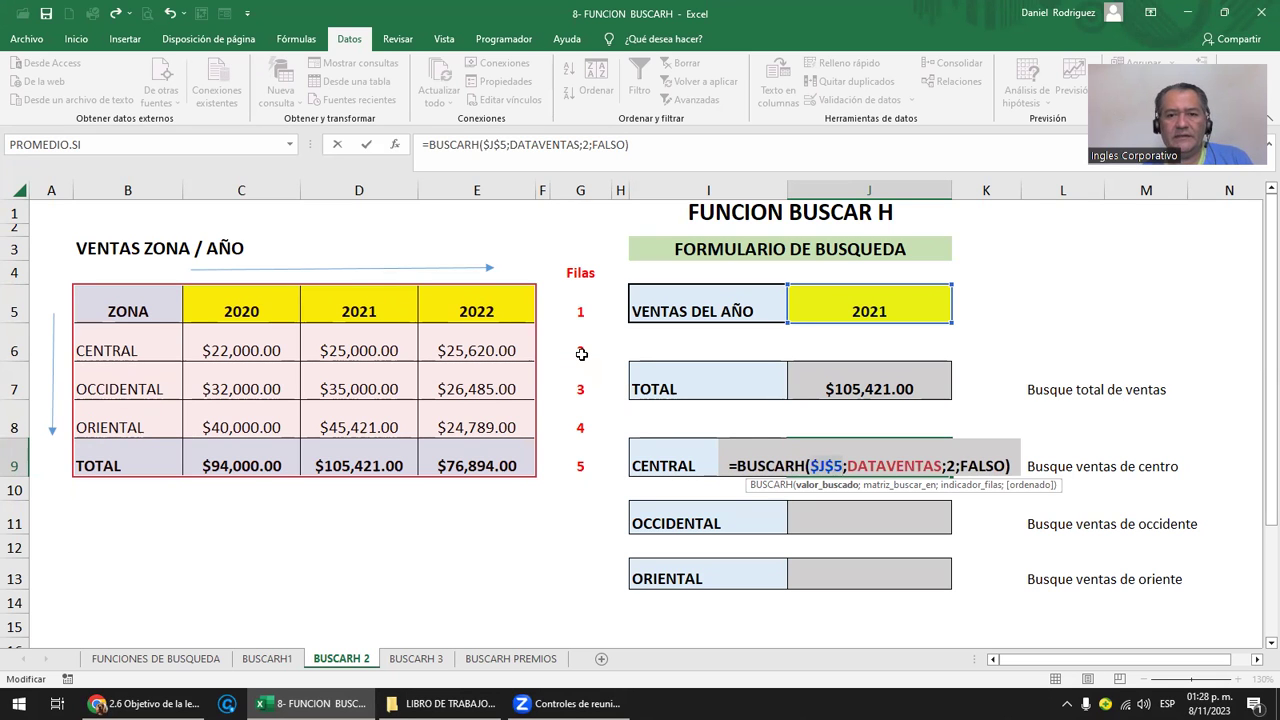
{"action": "key", "text": "Return"}
{"action": "key", "text": "Up"}
{"action": "key", "text": "ctrl+c"}
{"action": "key", "text": "Down"}
{"action": "key", "text": "Down"}
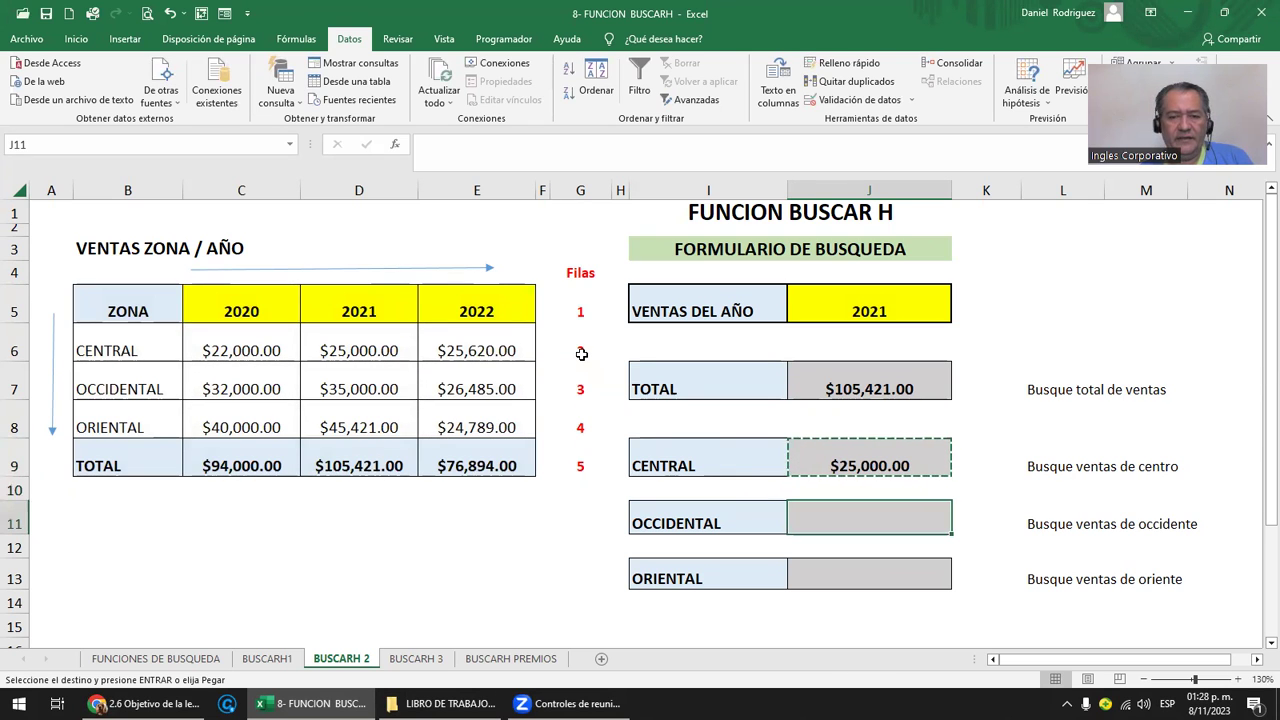
Paste the lookup into J11 with row index 3 for OCCIDENTAL, then copy it.
{"action": "key", "text": "Return"}
{"action": "key", "text": "F2"}
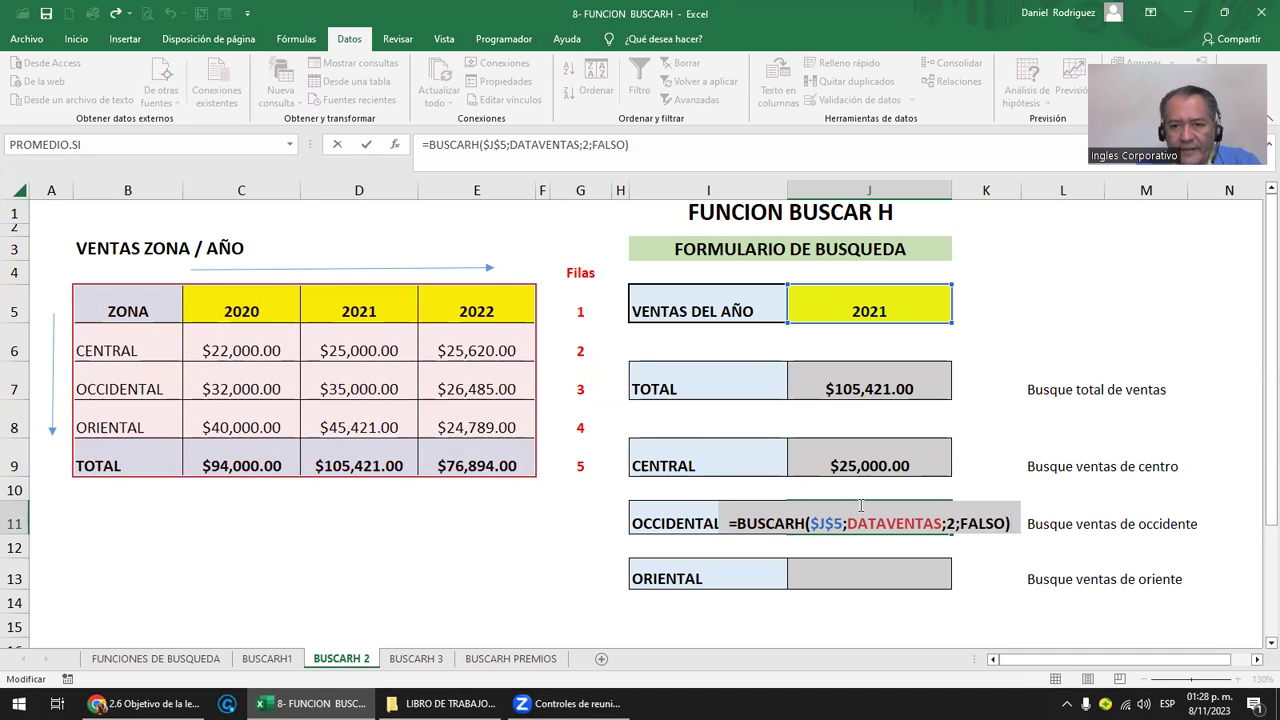
{"action": "left_click", "coordinate": [949, 522]}
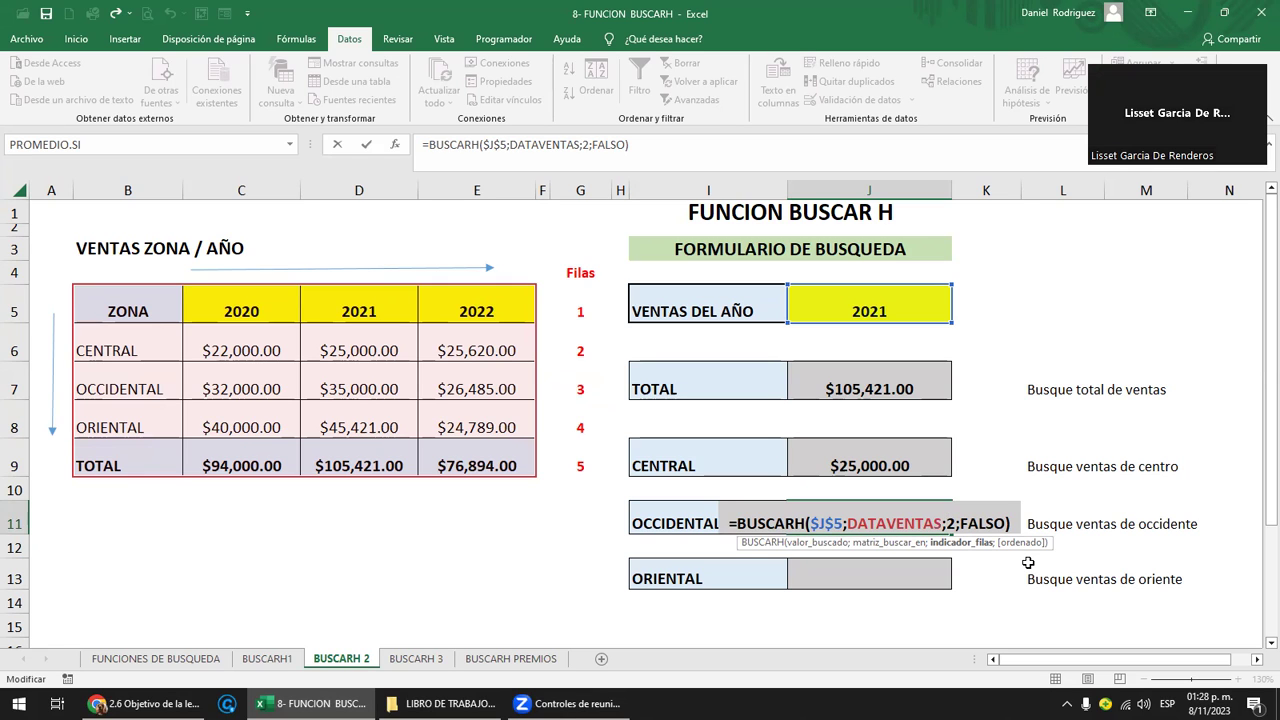
{"action": "type", "text": "3"}
{"action": "key", "text": "Delete"}
{"action": "key", "text": "Return"}
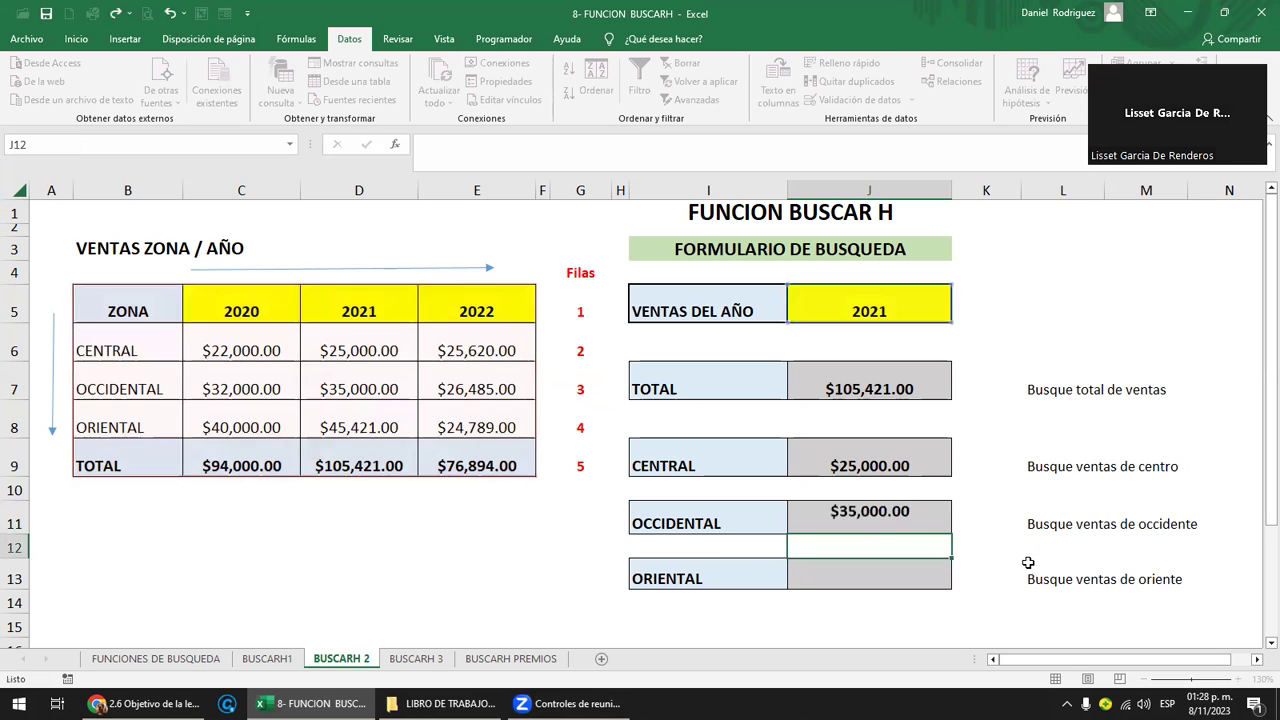
{"action": "key", "text": "Up"}
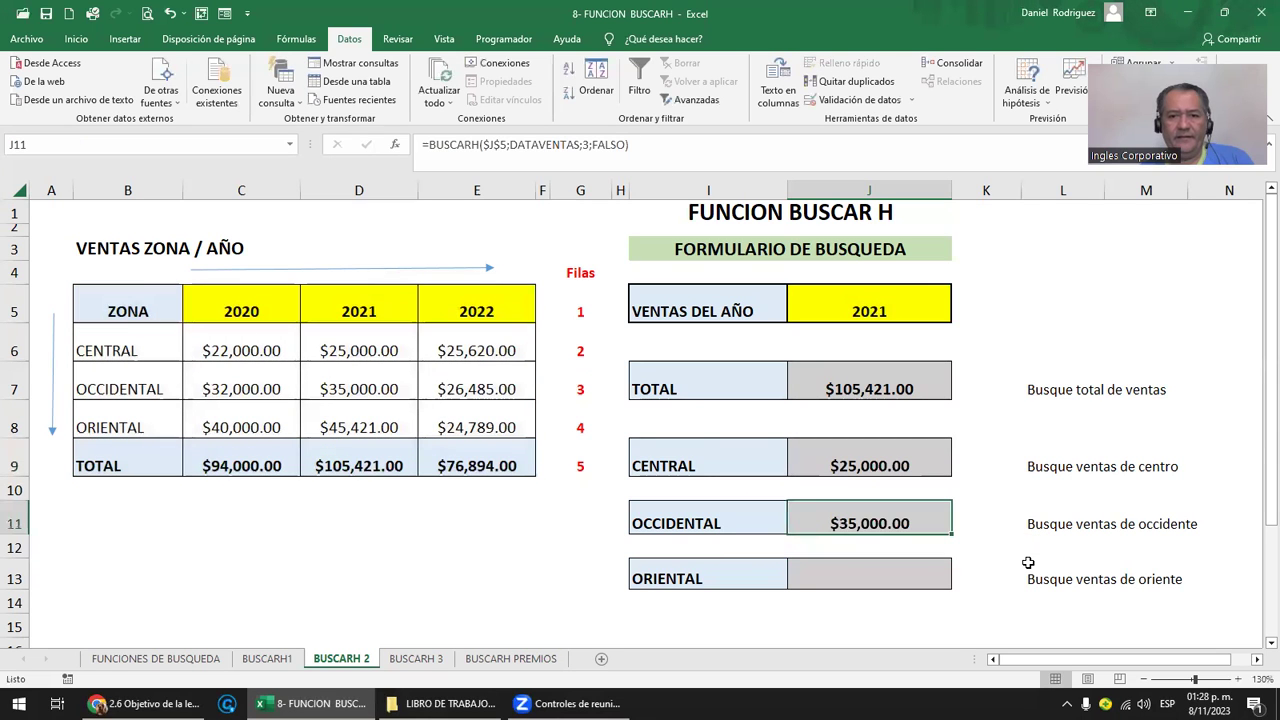
{"action": "key", "text": "ctrl+c"}
Paste the lookup into J13 and change its row index to 4 for ORIENTAL.
{"action": "key", "text": "Down"}
{"action": "key", "text": "Down"}
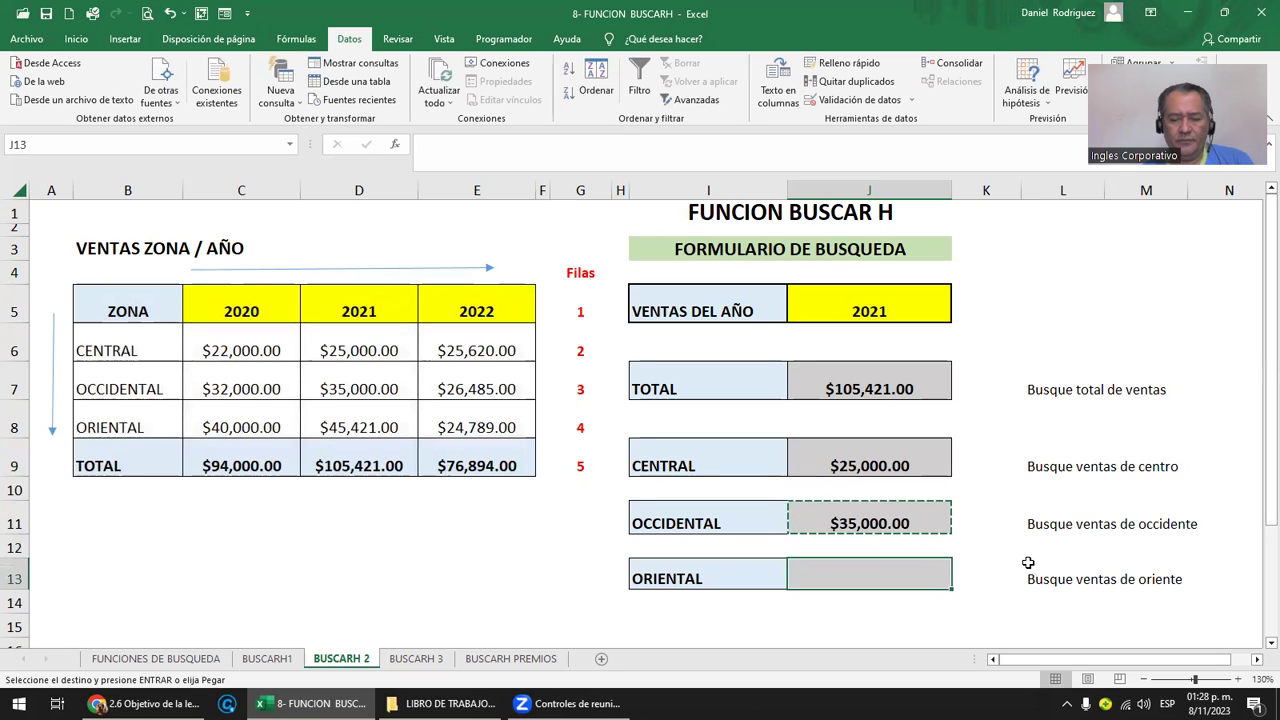
{"action": "key", "text": "ctrl+v"}
{"action": "key", "text": "F2"}
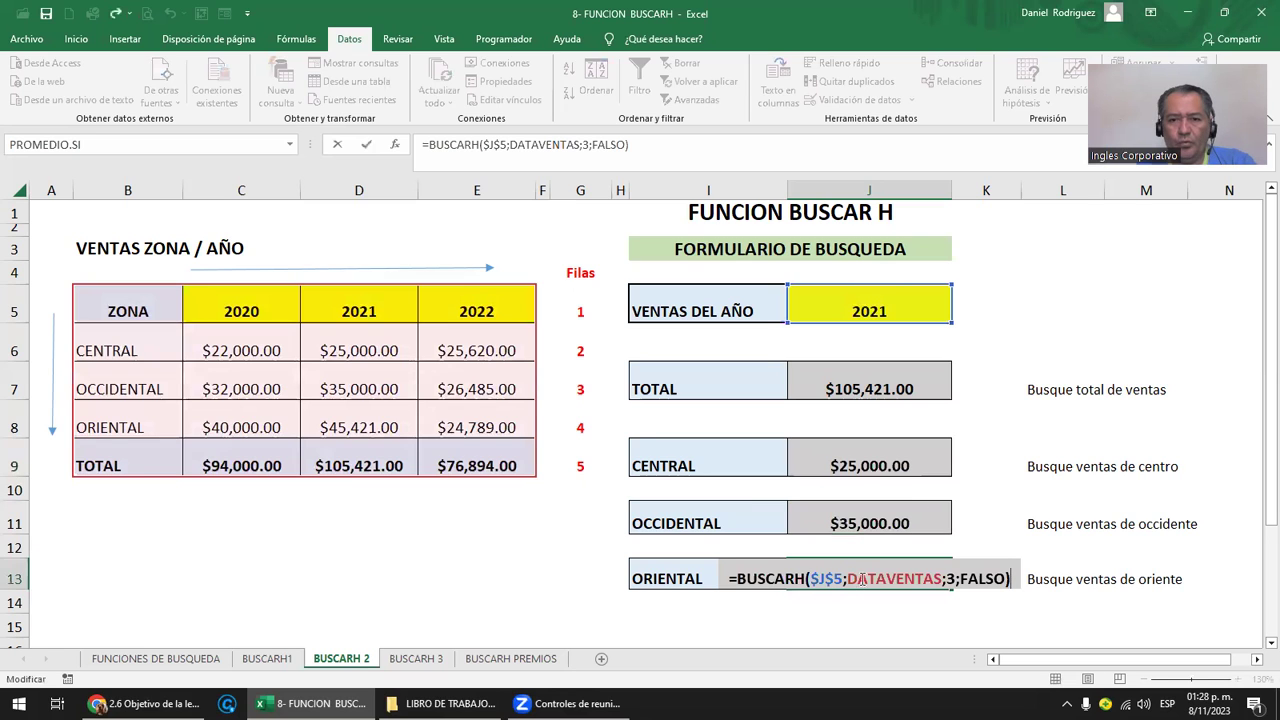
{"action": "left_click", "coordinate": [948, 578]}
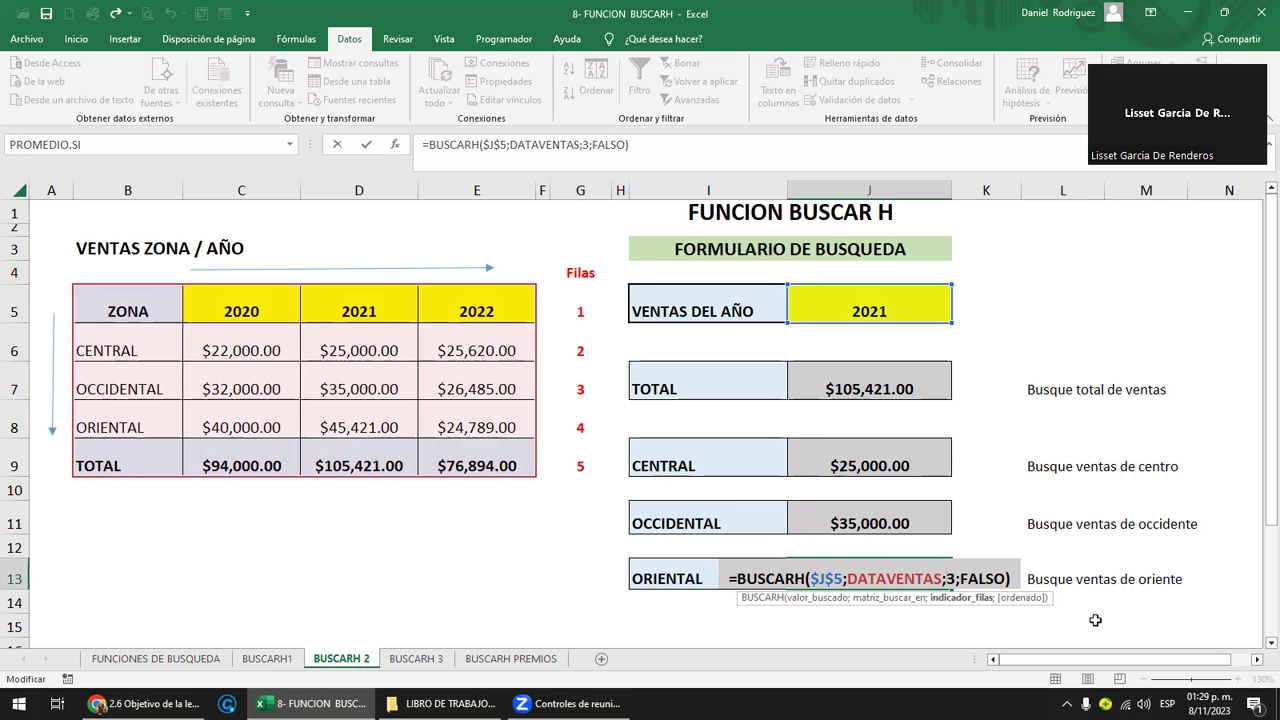
{"action": "key", "text": "Delete"}
{"action": "type", "text": "4"}
{"action": "key", "text": "Return"}
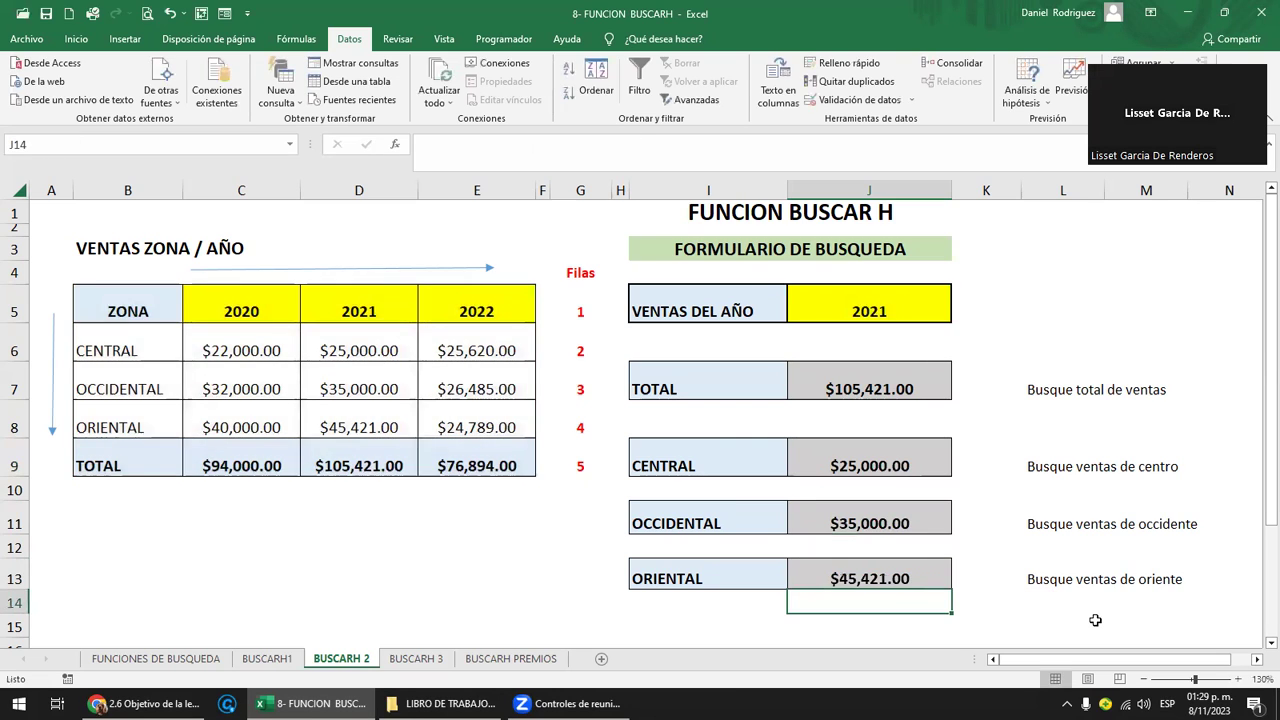
{"action": "left_click", "coordinate": [856, 577]}
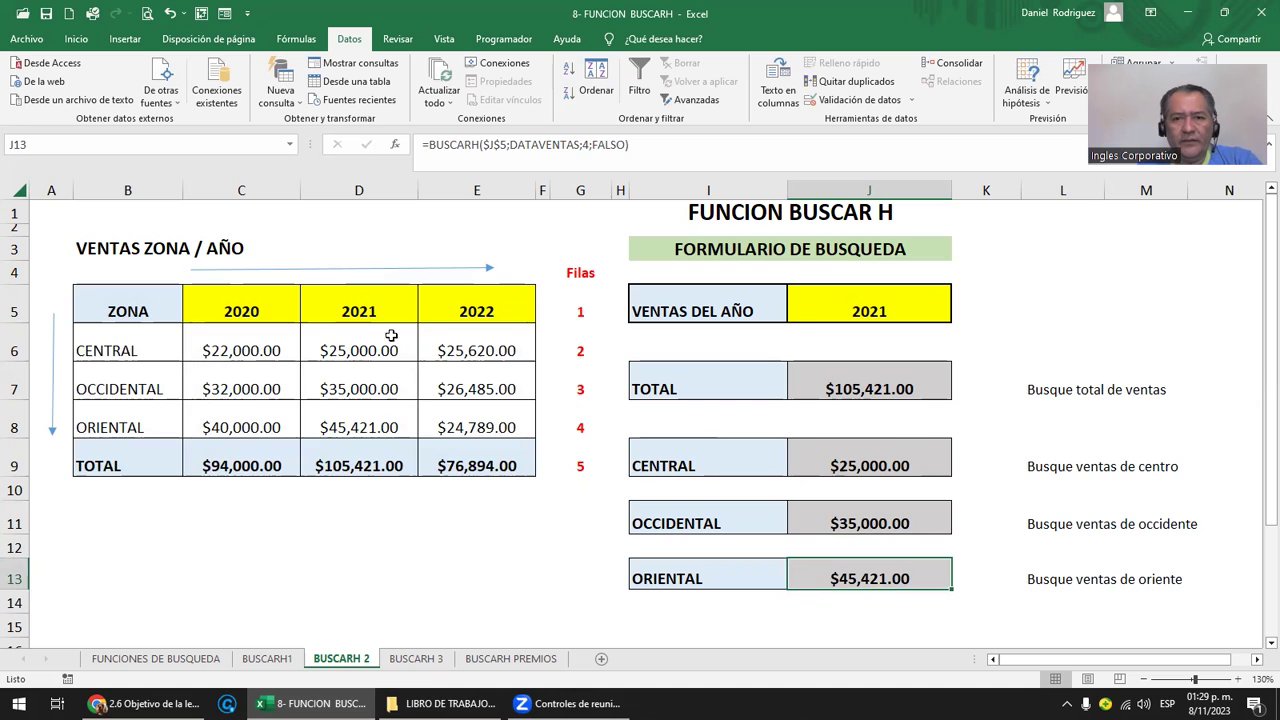
Choose 2022 from the year drop-down in J5.
{"action": "left_click", "coordinate": [906, 304]}
{"action": "left_click", "coordinate": [958, 315]}
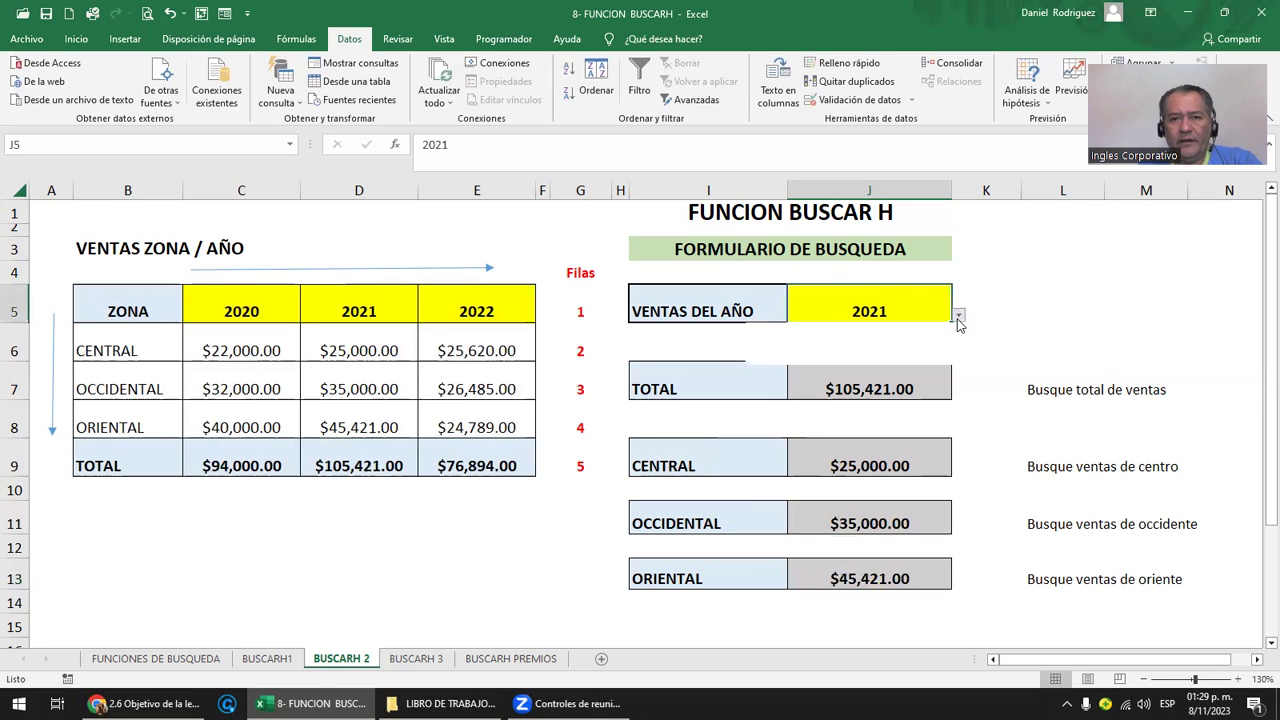
{"action": "left_click", "coordinate": [803, 360]}
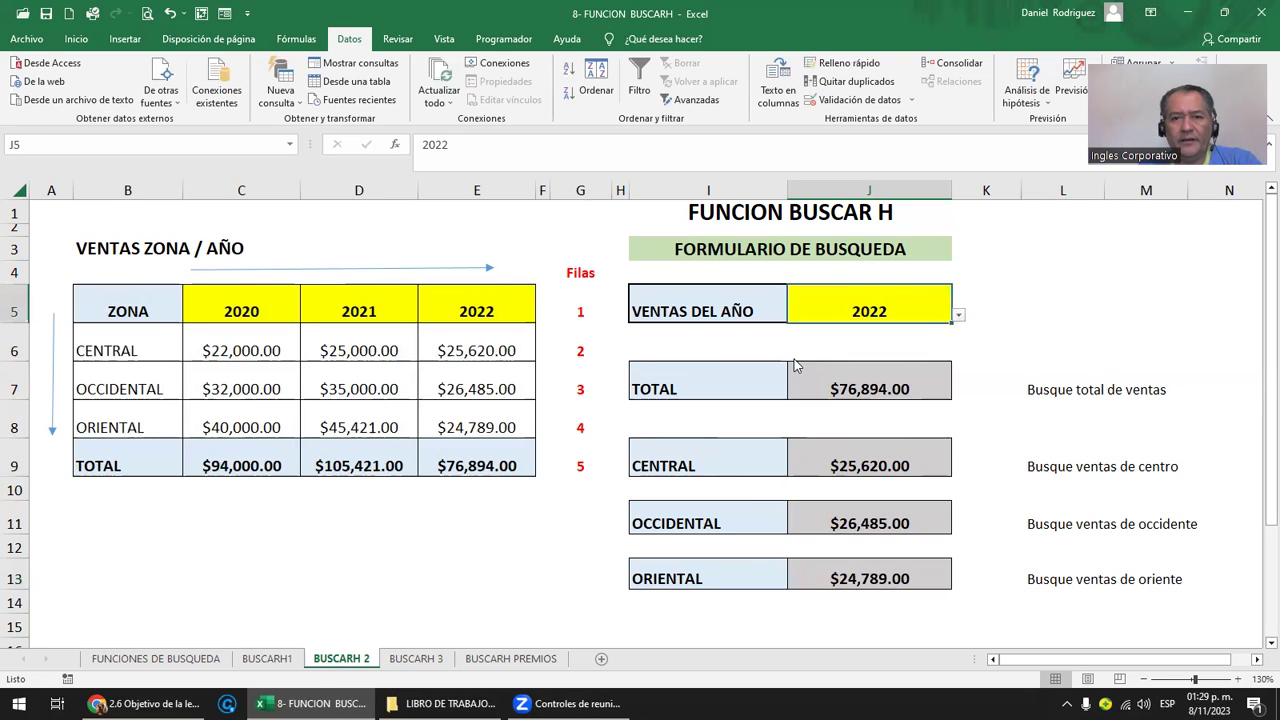
Compare the form's 2022 results in J9–J13 with the column E values E6–E9.
{"action": "left_click", "coordinate": [519, 465]}
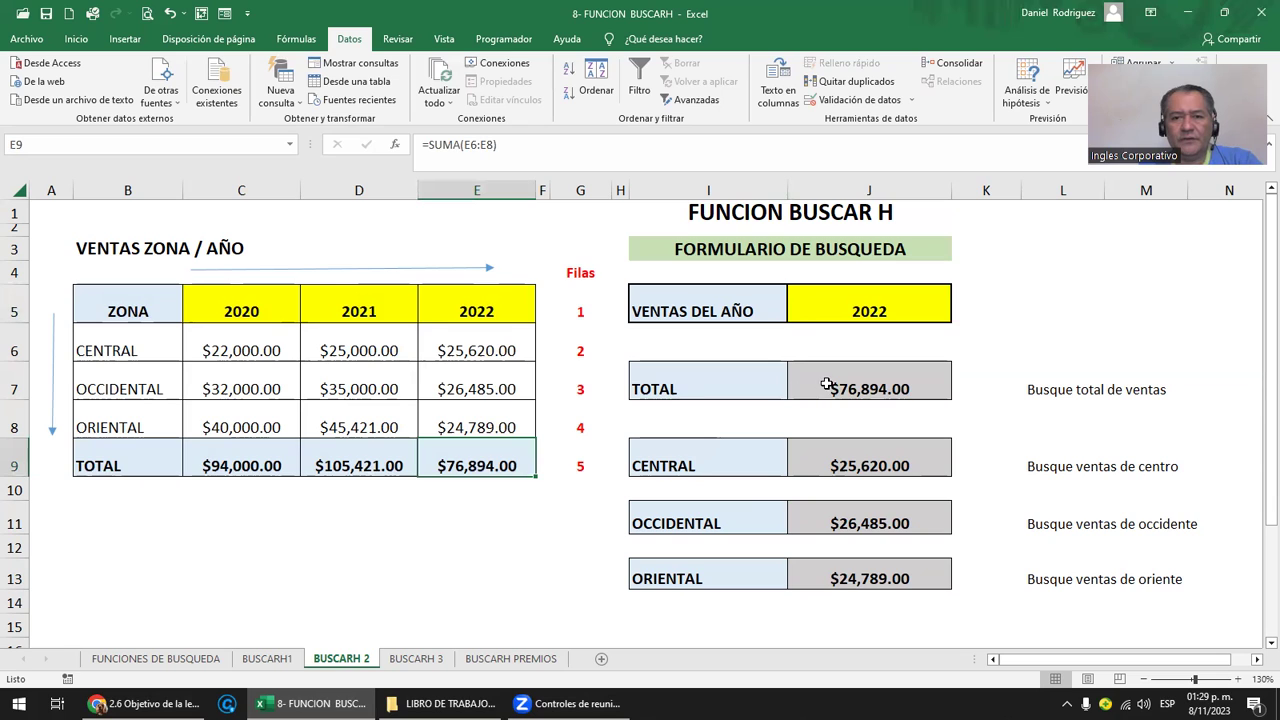
{"action": "left_click", "coordinate": [840, 457]}
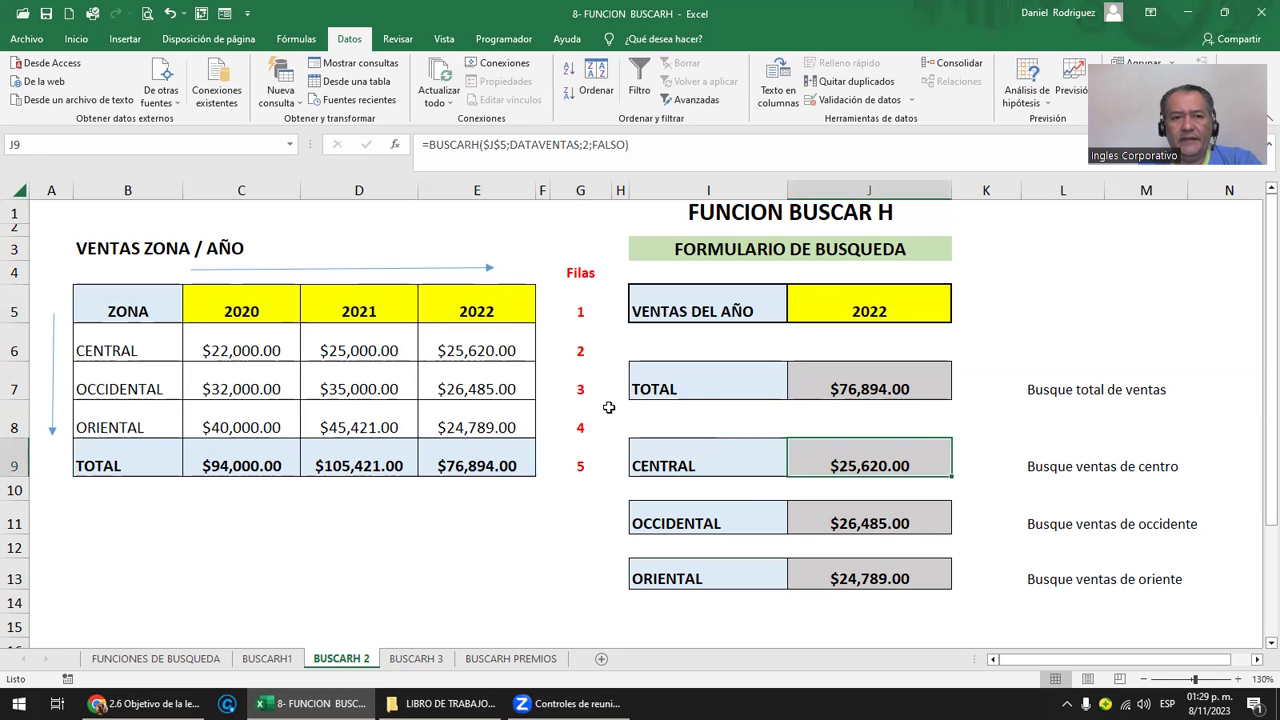
{"action": "left_click", "coordinate": [483, 355]}
{"action": "left_click", "coordinate": [870, 522]}
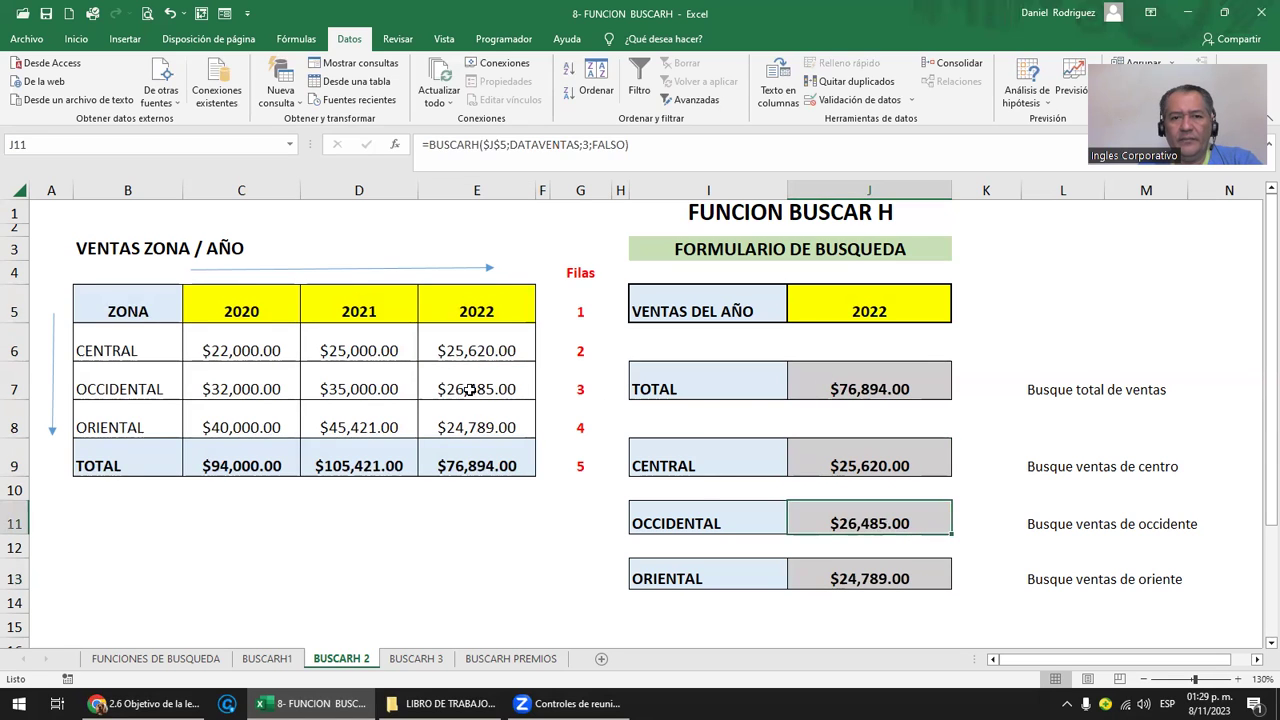
{"action": "left_click", "coordinate": [472, 390]}
{"action": "left_click", "coordinate": [860, 575]}
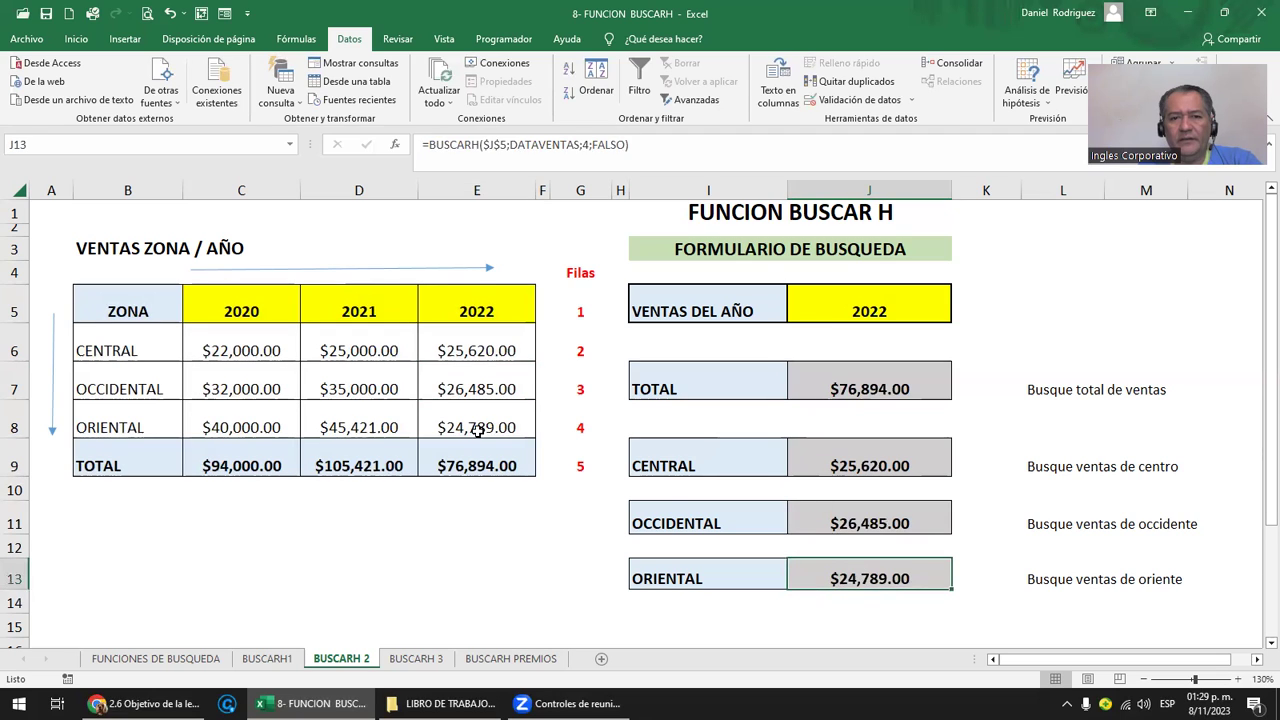
{"action": "left_click", "coordinate": [474, 427]}
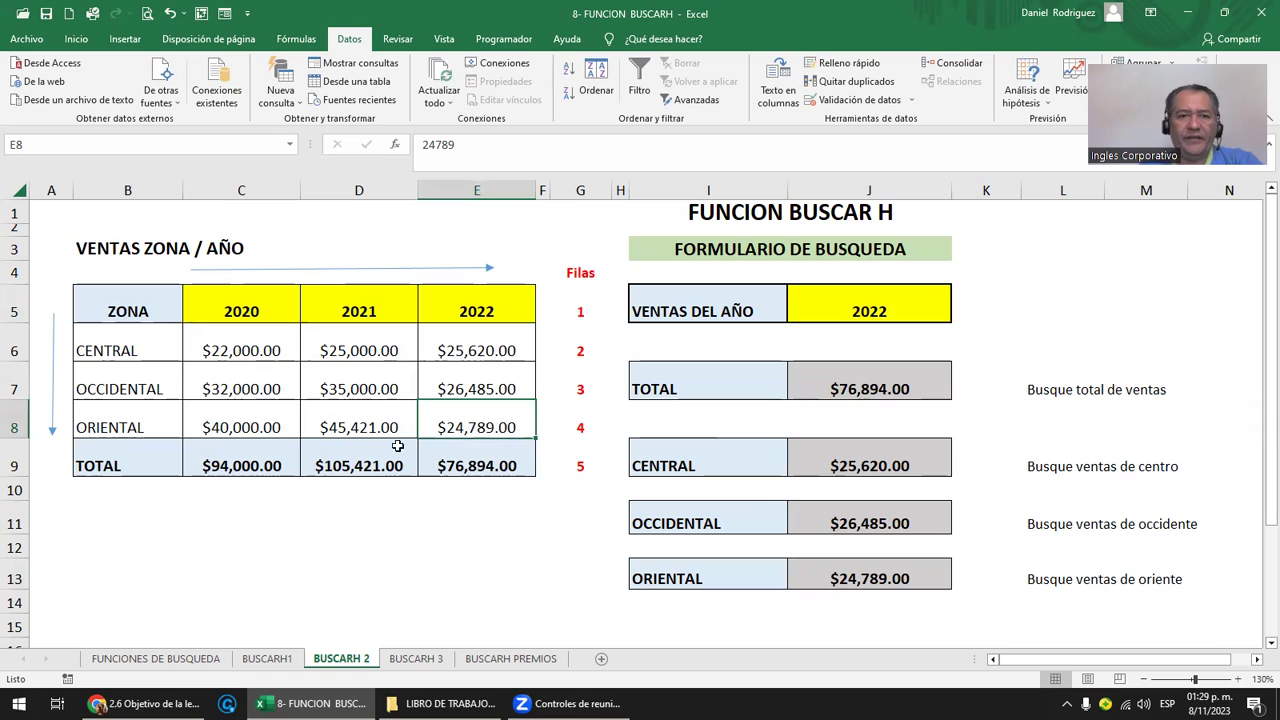
{"action": "left_click_drag", "start_coordinate": [229, 310], "coordinate": [512, 313]}
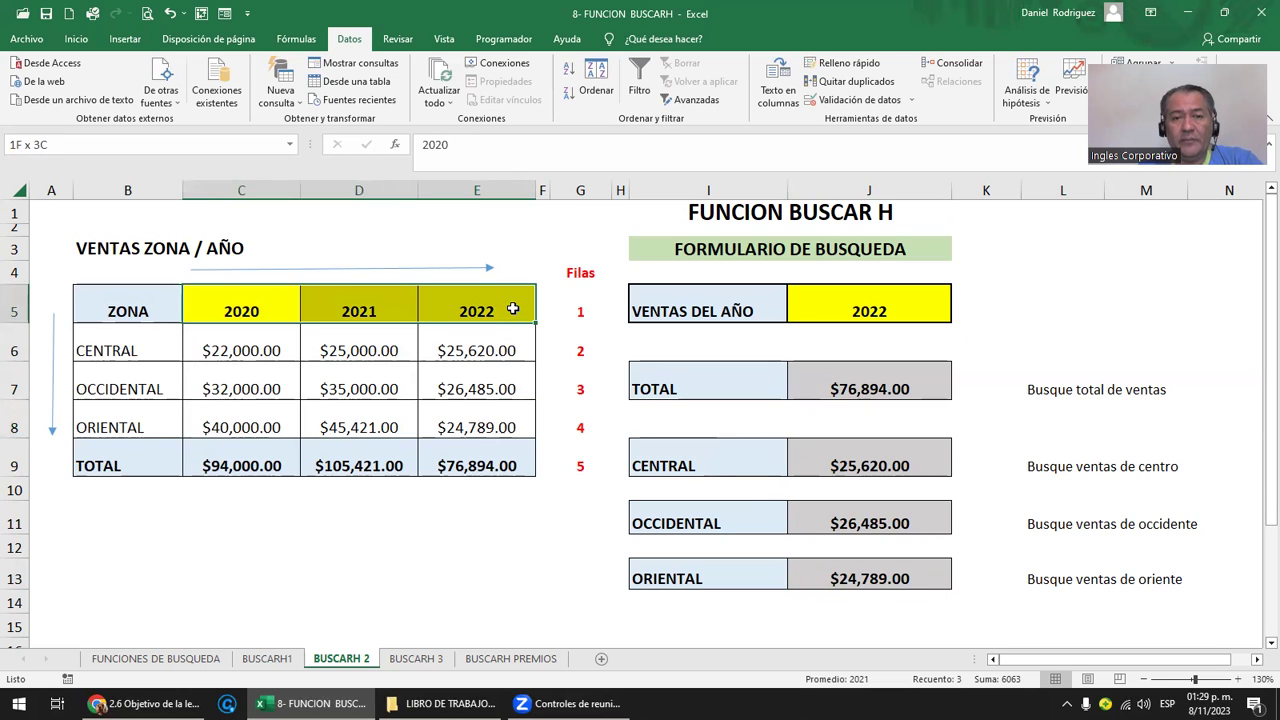
{"action": "mouse_move", "coordinate": [170, 360]}
{"action": "left_mouse_down"}
{"action": "mouse_move", "coordinate": [139, 441]}
{"action": "mouse_move", "coordinate": [145, 425]}
{"action": "left_mouse_up"}
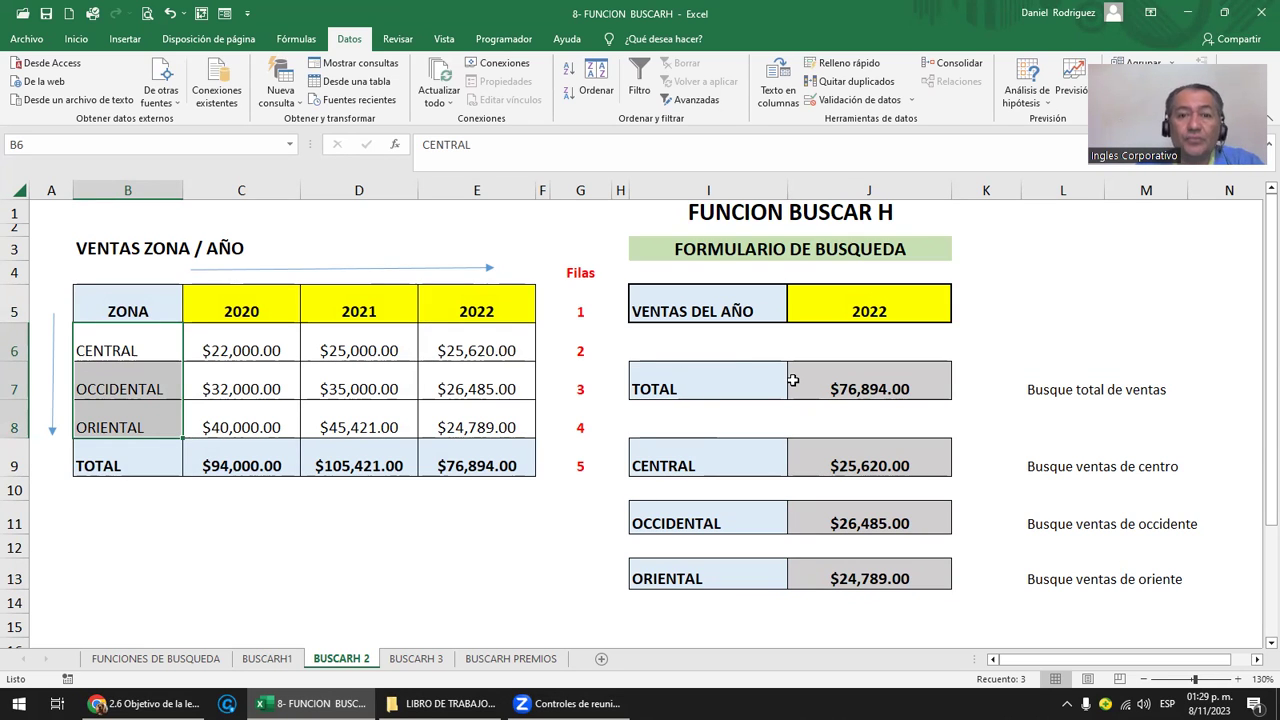
{"action": "left_click_drag", "start_coordinate": [120, 349], "coordinate": [128, 421]}
{"action": "left_click_drag", "start_coordinate": [200, 311], "coordinate": [500, 311]}
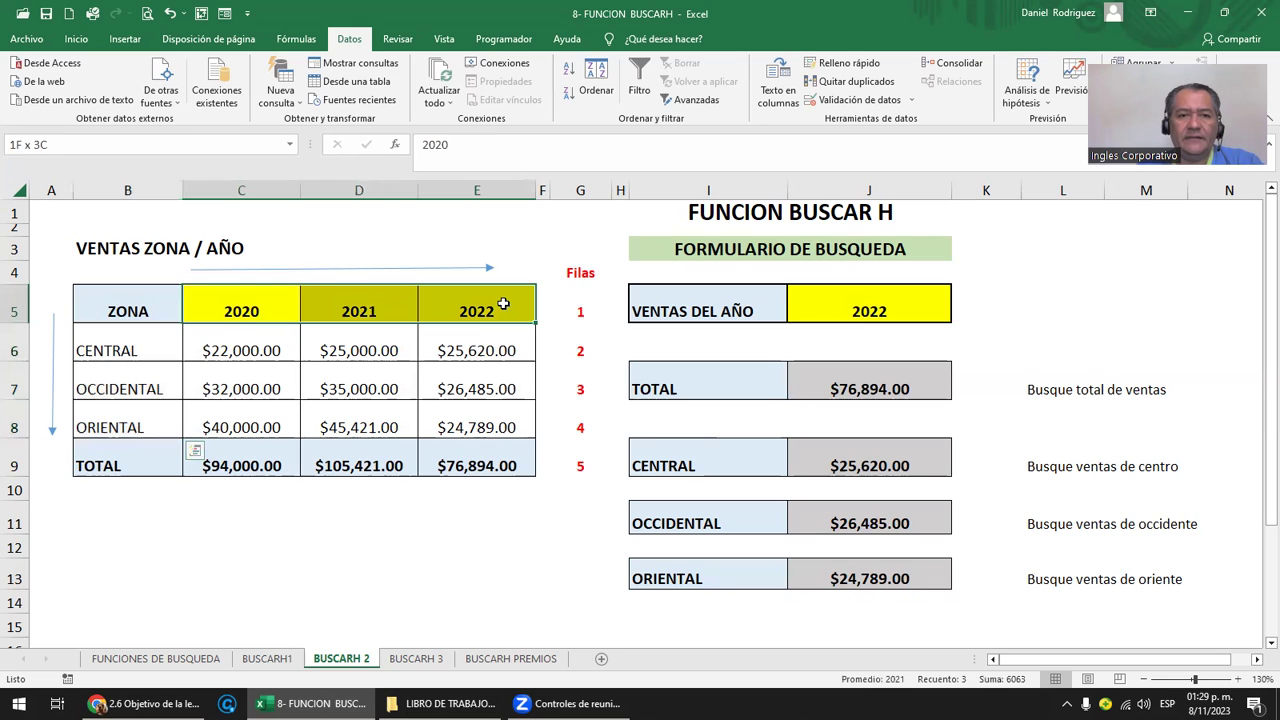
{"action": "left_click", "coordinate": [257, 298]}
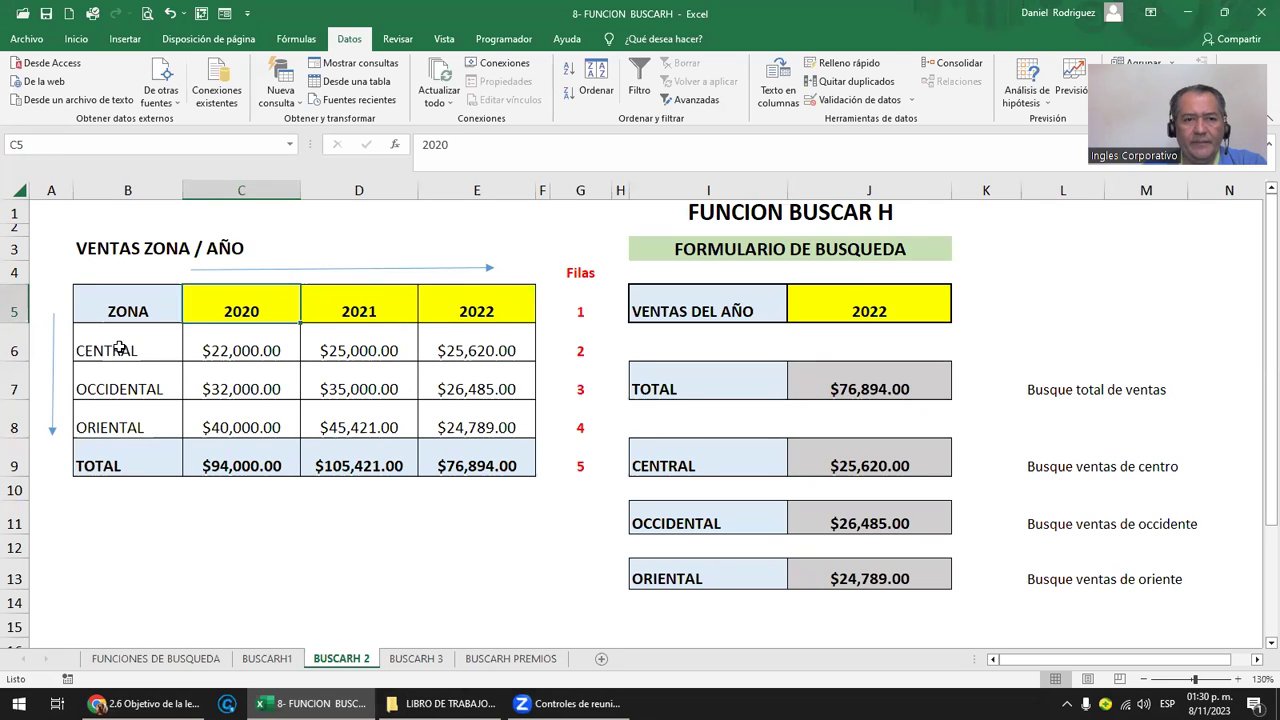
{"action": "left_click_drag", "start_coordinate": [120, 350], "coordinate": [118, 411]}
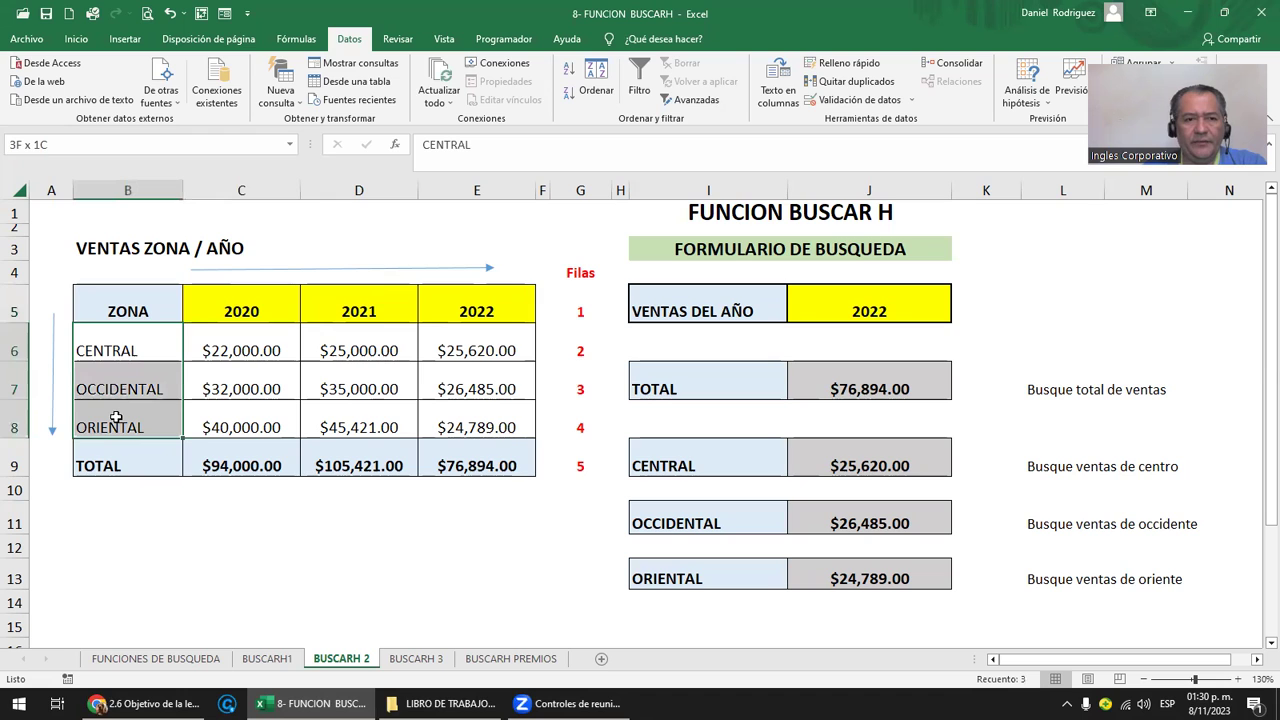
{"action": "left_click_drag", "start_coordinate": [234, 297], "coordinate": [512, 297]}
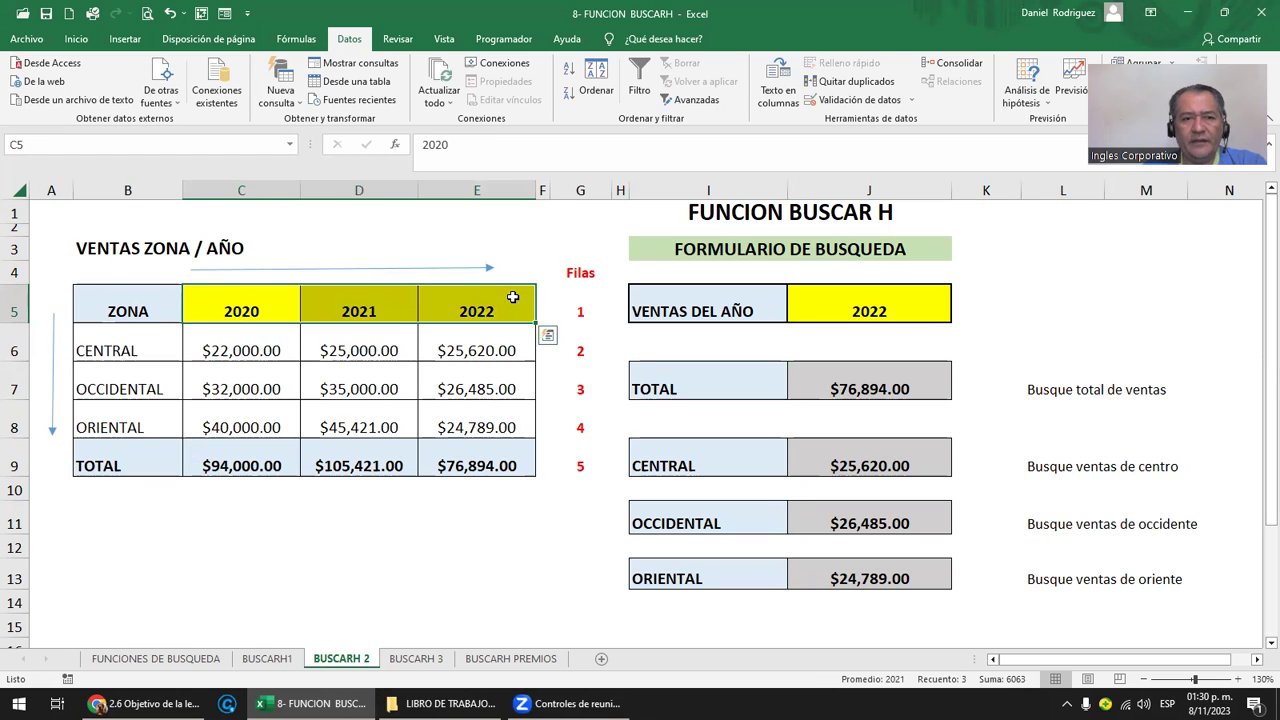
{"action": "left_click", "coordinate": [228, 348]}
{"action": "left_click", "coordinate": [341, 348]}
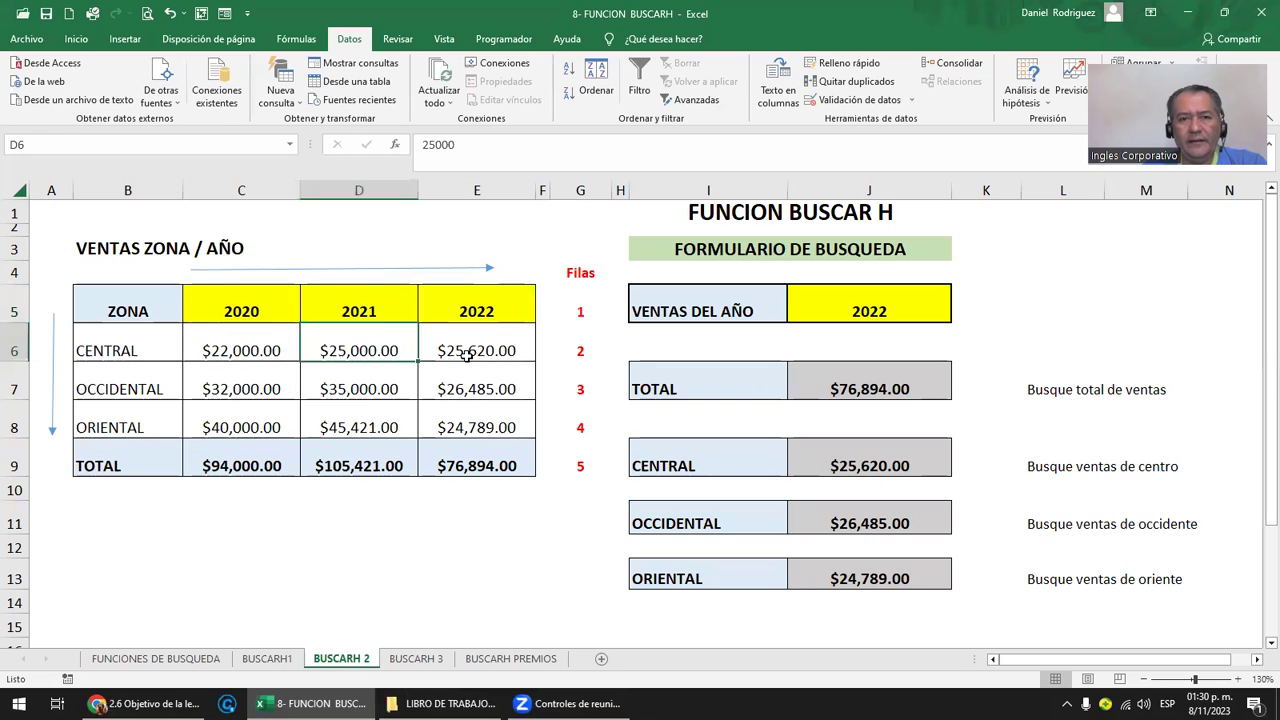
{"action": "left_click", "coordinate": [467, 354]}
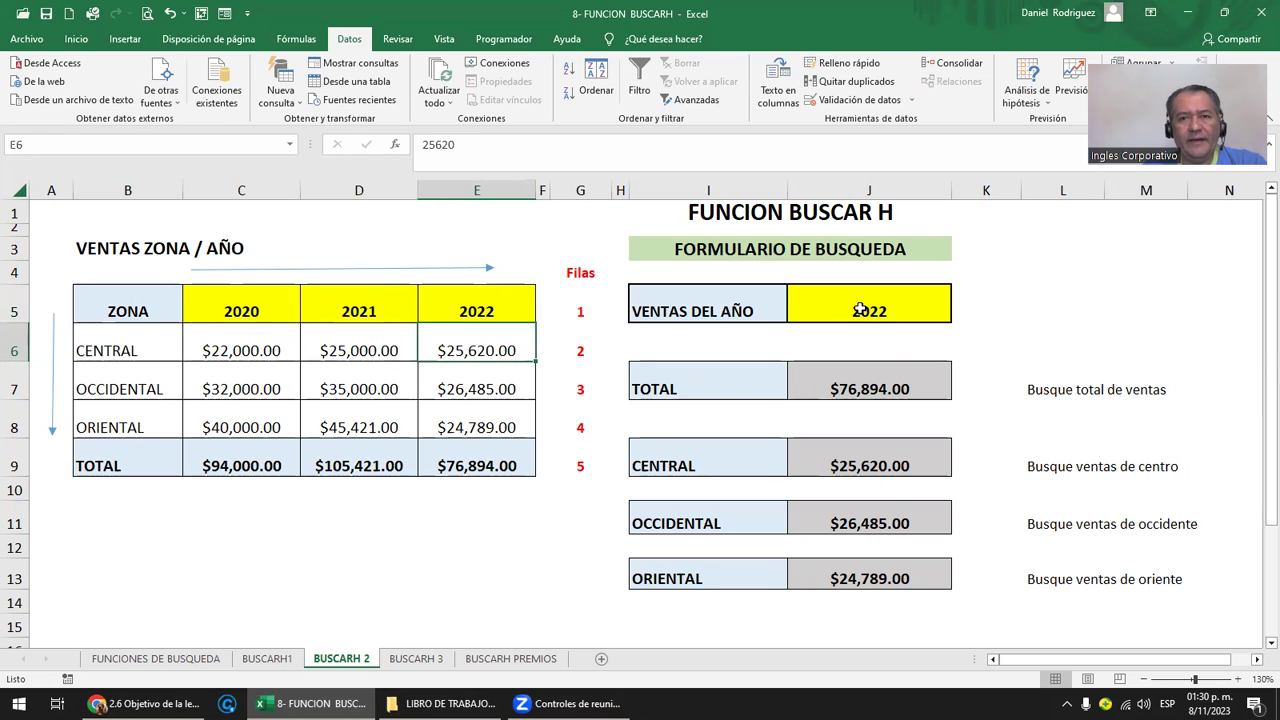
{"action": "left_click", "coordinate": [860, 310]}
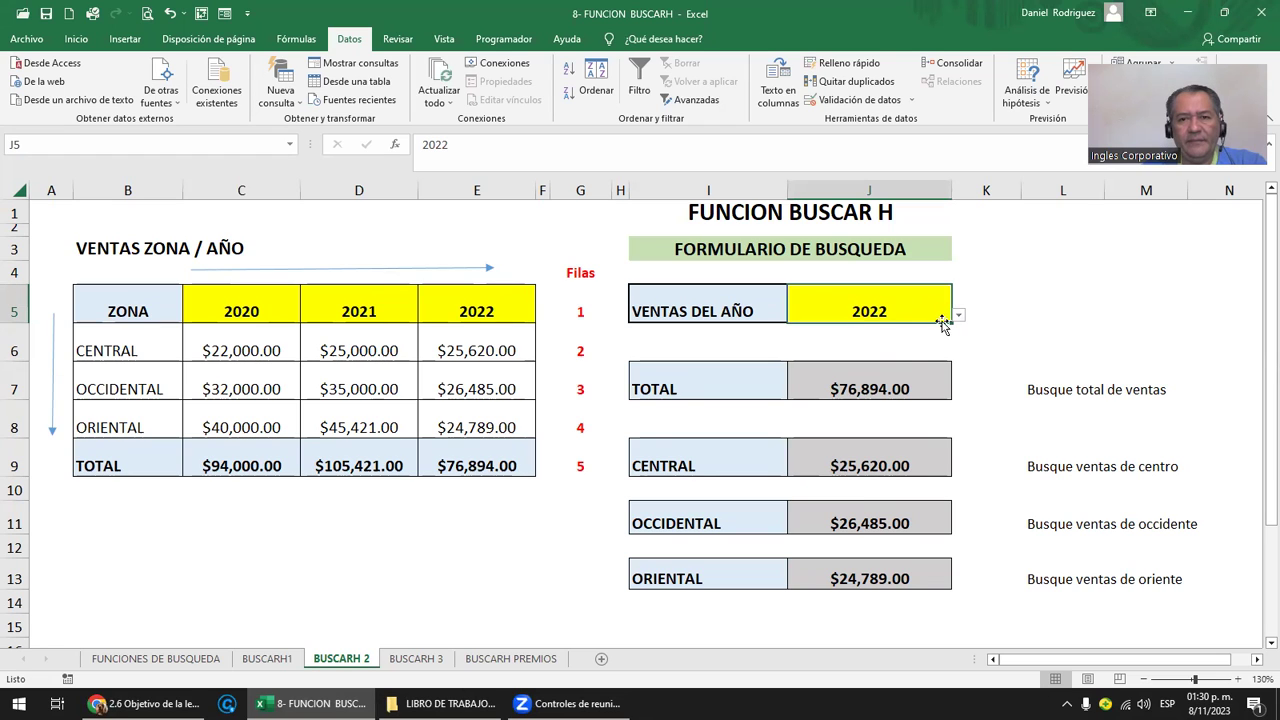
{"action": "left_click", "coordinate": [839, 451]}
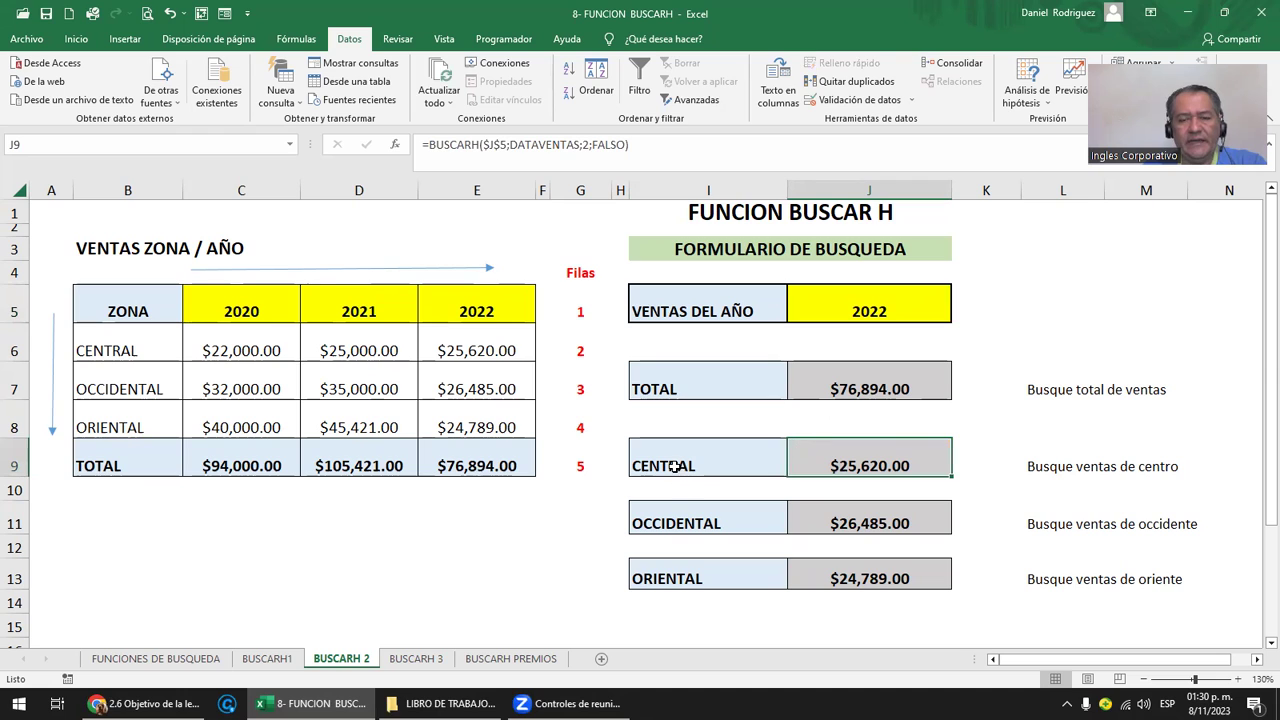
{"action": "left_click", "coordinate": [881, 514]}
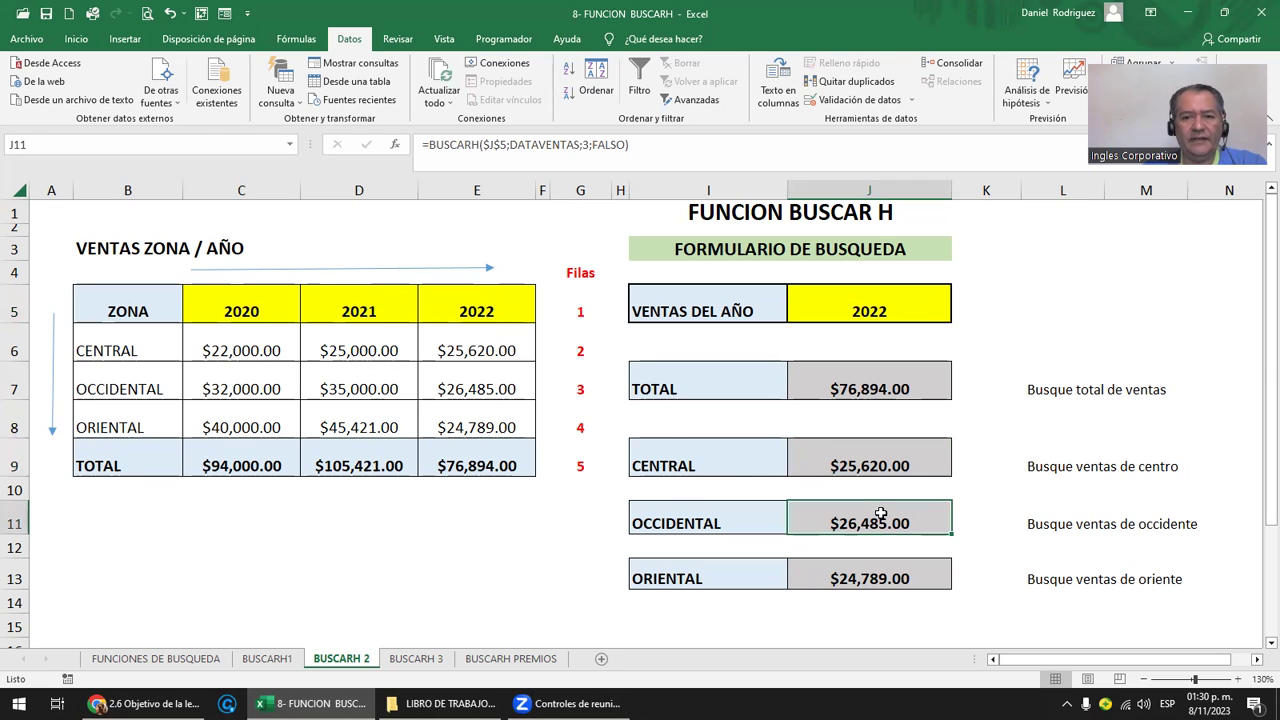
{"action": "left_click", "coordinate": [869, 580]}
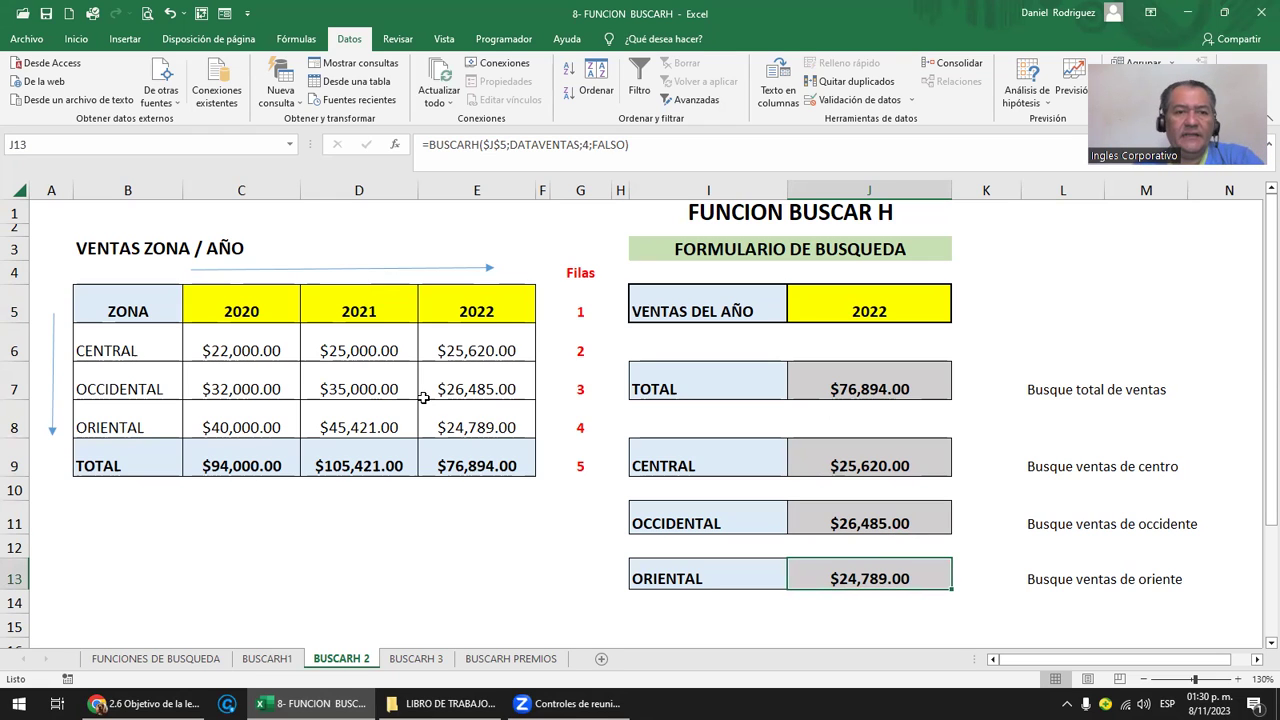
{"action": "left_click", "coordinate": [262, 312]}
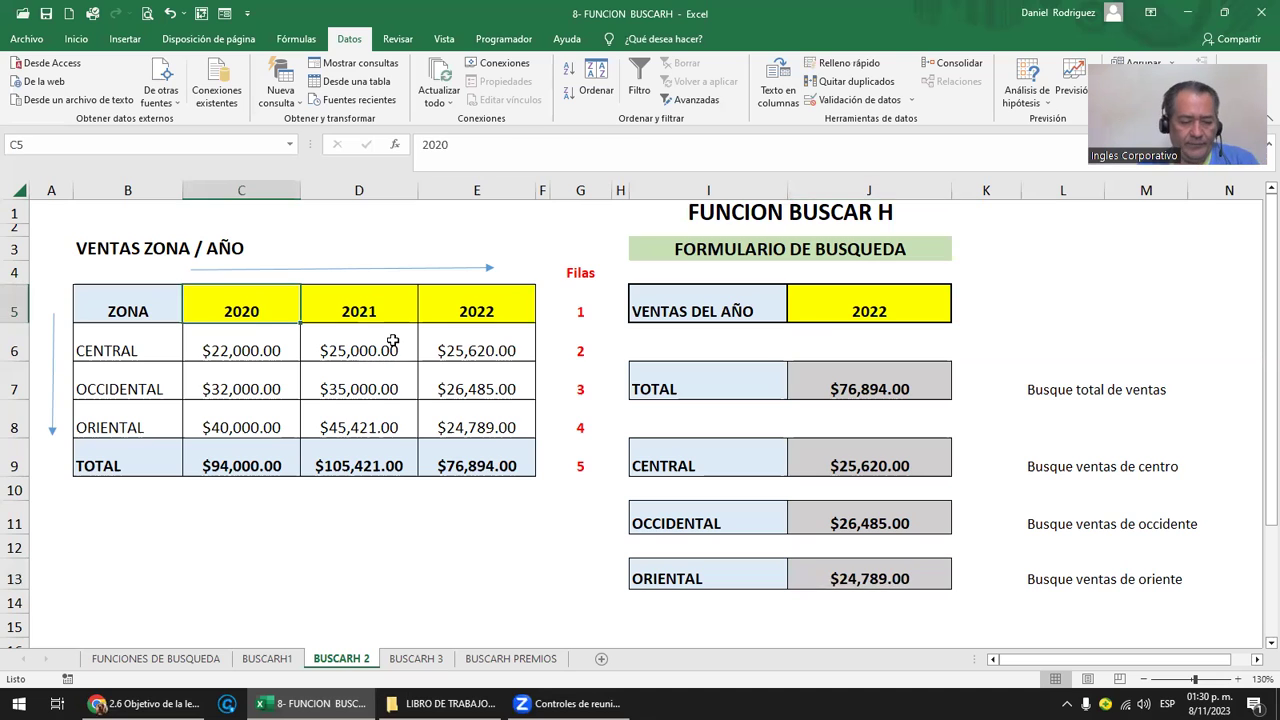
Try 2020 as the D5 header, clear it, and enter ENERO 23 as the C5 header.
{"action": "key", "text": "Right"}
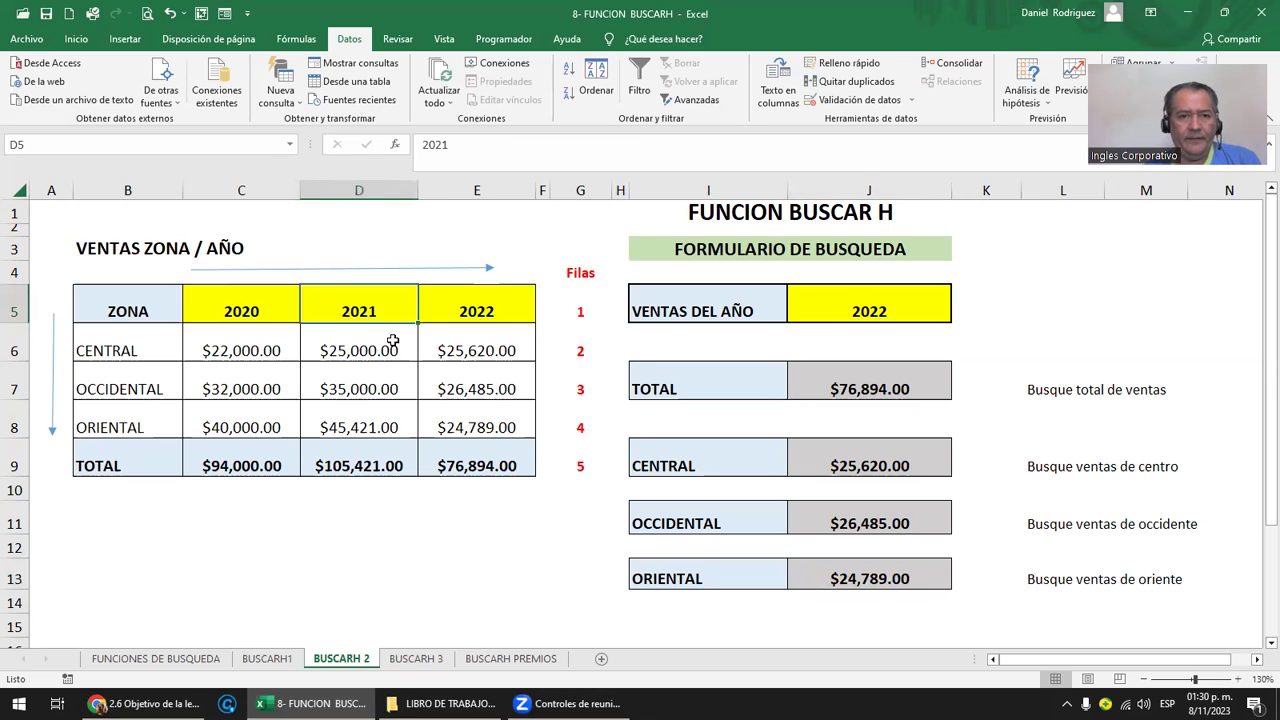
{"action": "type", "text": "2020"}
{"action": "key", "text": "Return"}
{"action": "key", "text": "Up"}
{"action": "key", "text": "Delete"}
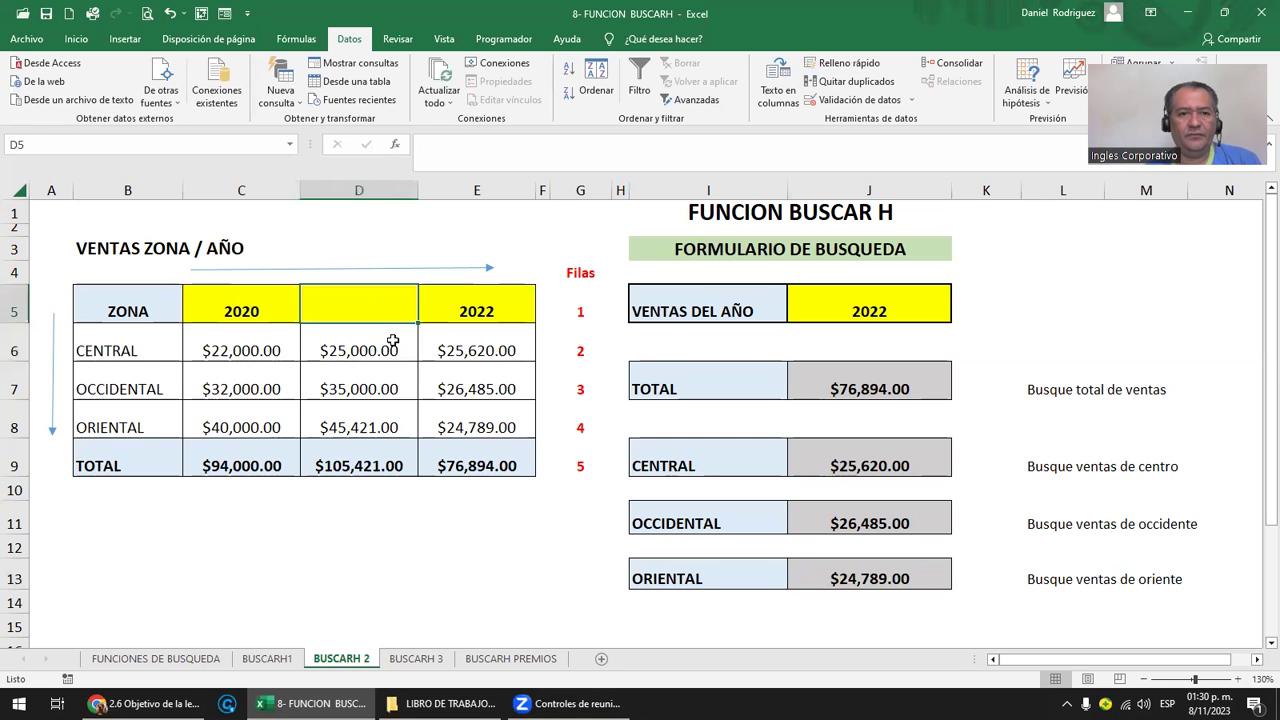
{"action": "key", "text": "Left"}
{"action": "type", "text": "ENERO"}
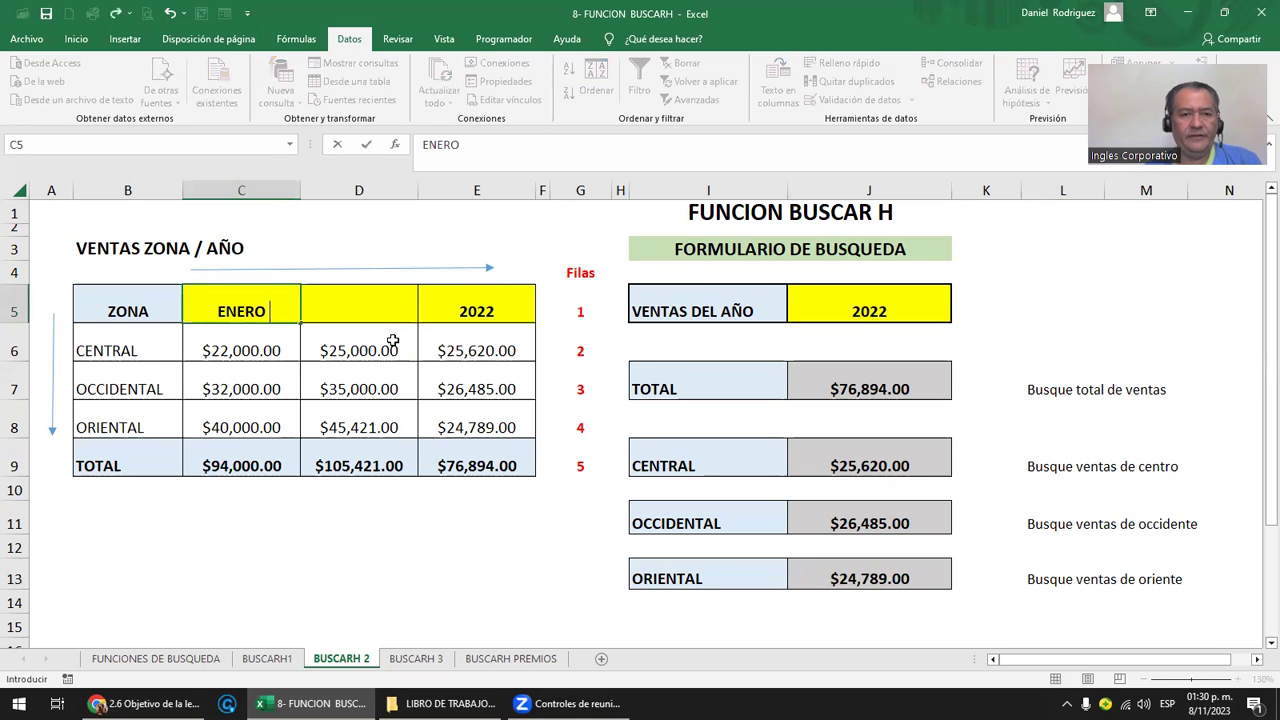
{"action": "type", "text": " 23"}
{"action": "key", "text": "Return"}
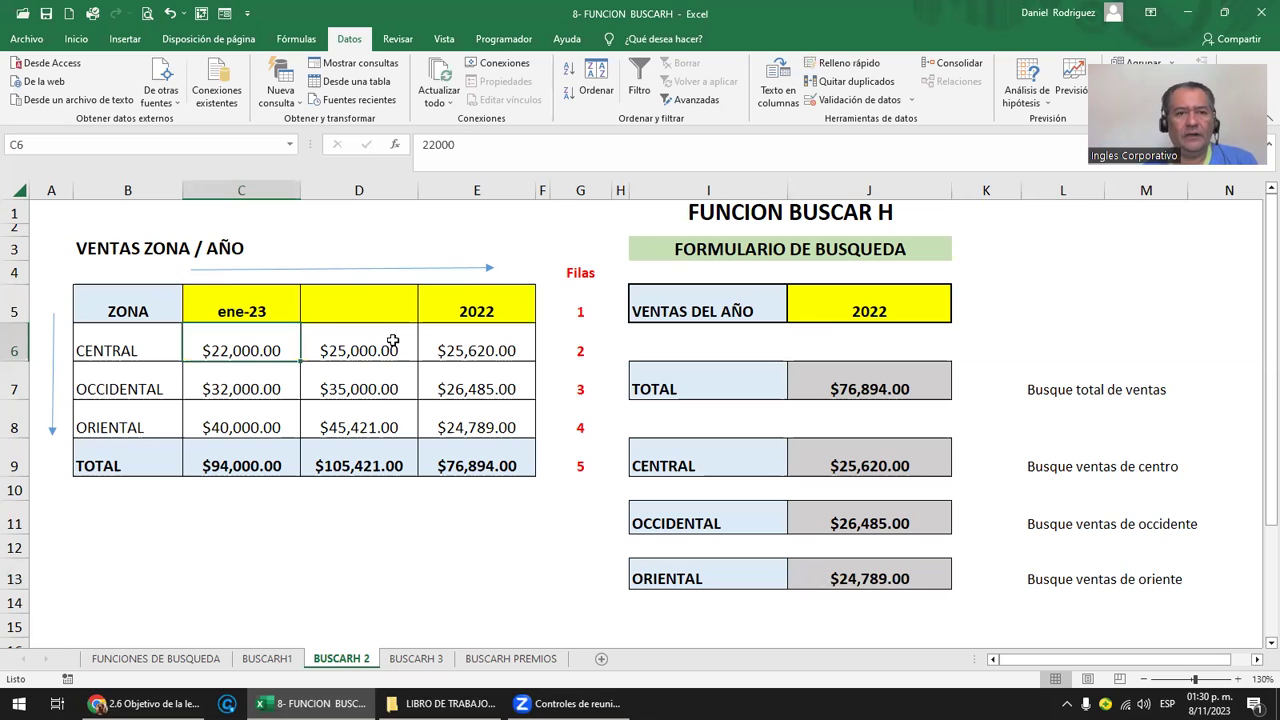
{"action": "key", "text": "Up"}
Enter ENERO 24 in D5, check D6 and C5, then undo the month-date header changes.
{"action": "key", "text": "F2"}
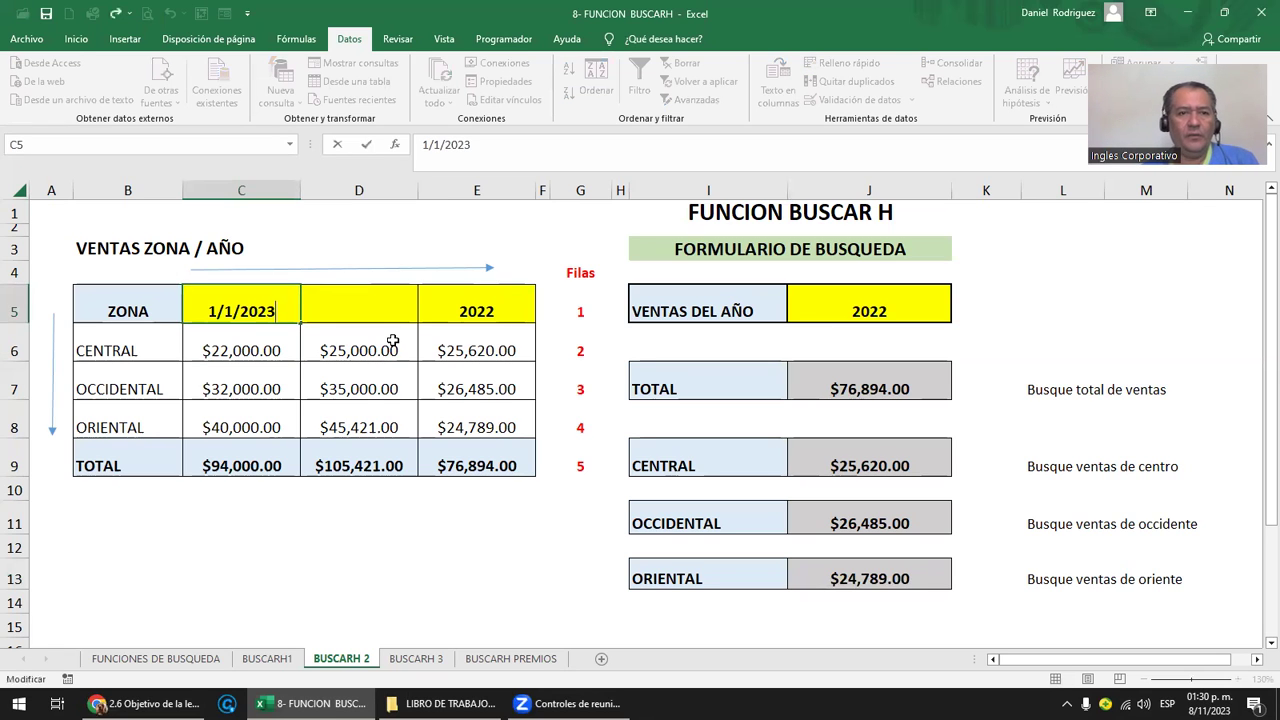
{"action": "key", "text": "Tab"}
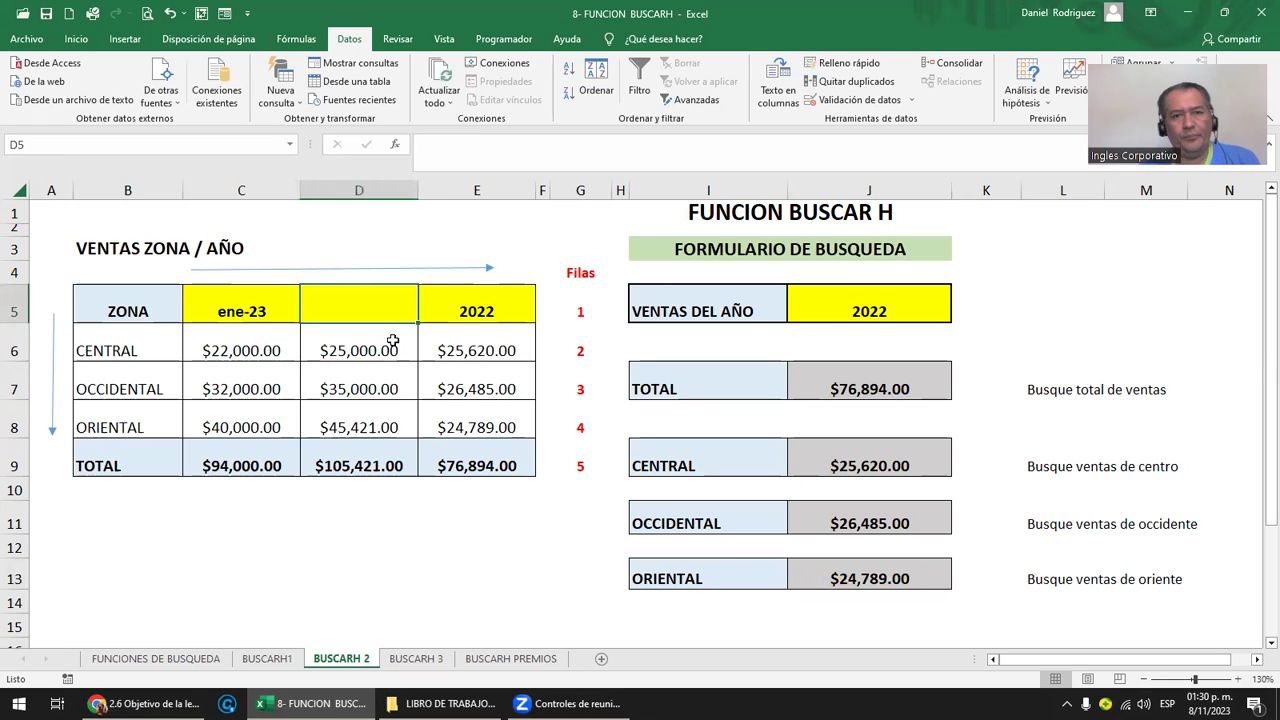
{"action": "type", "text": "ENER"}
{"action": "type", "text": "O 24"}
{"action": "key", "text": "ctrl+Return"}
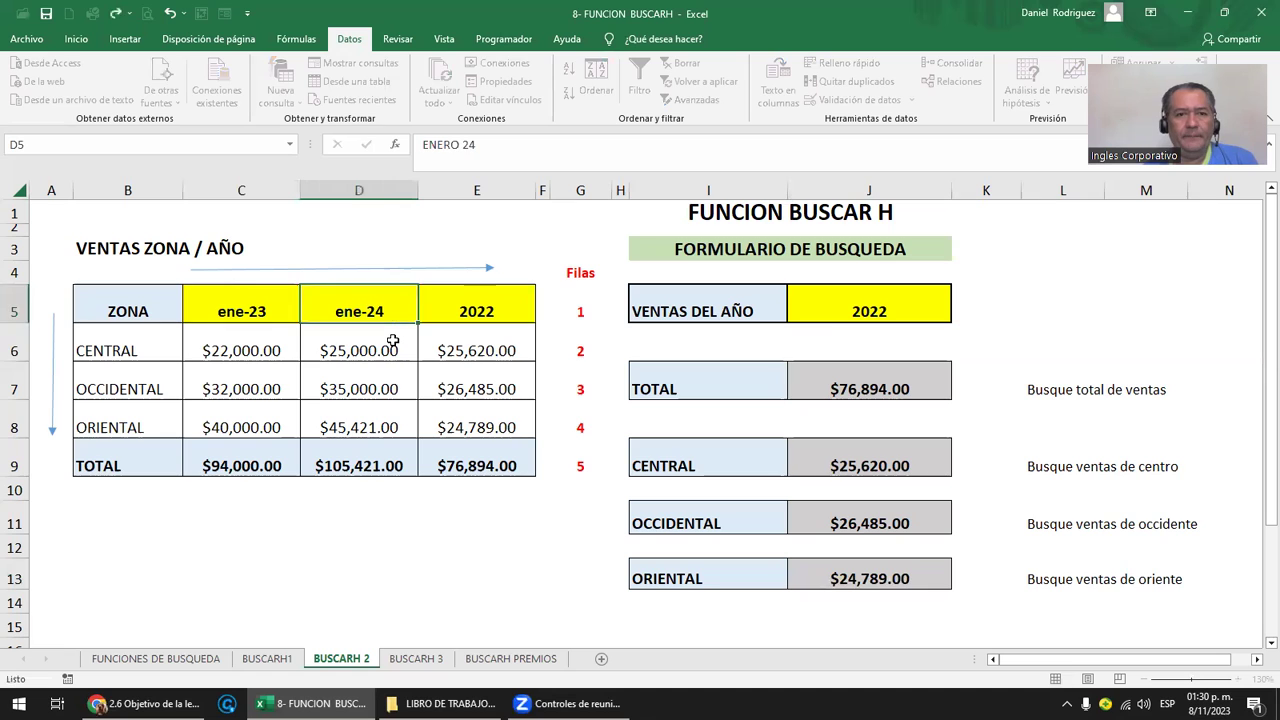
{"action": "left_click", "coordinate": [393, 341]}
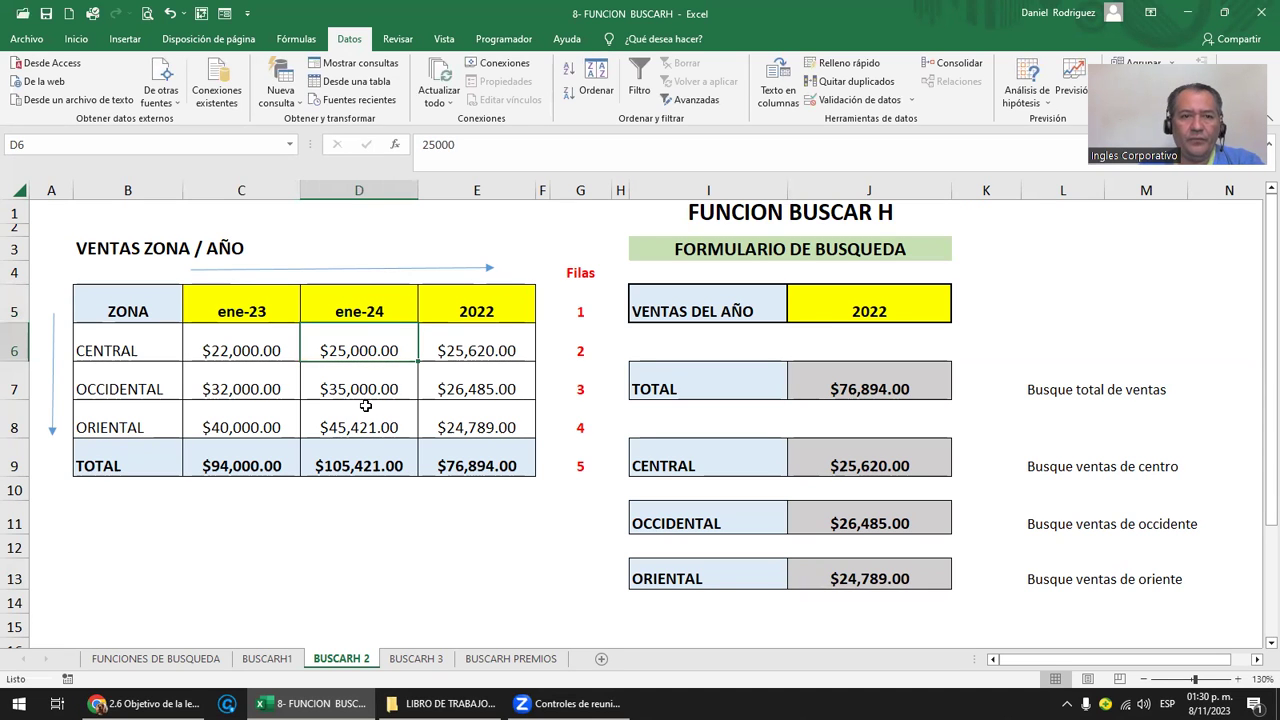
{"action": "left_click", "coordinate": [239, 318]}
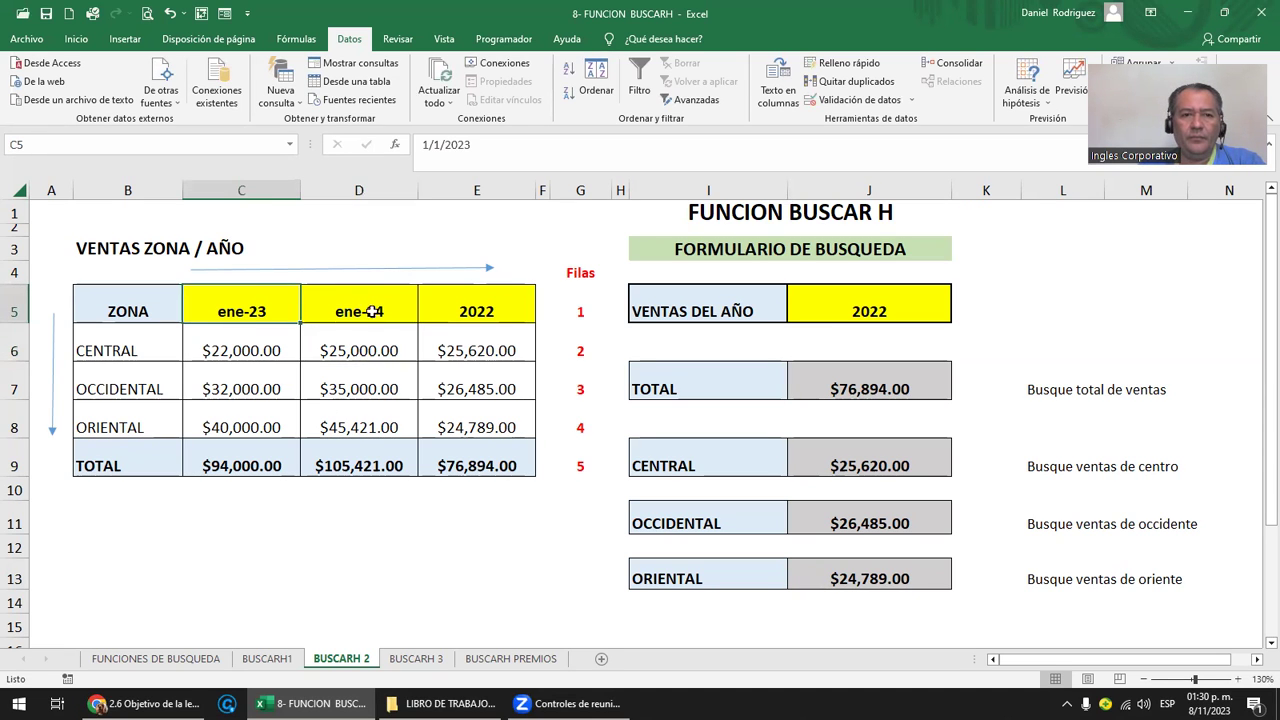
{"action": "key", "text": "ctrl+z"}
{"action": "key", "text": "ctrl+z"}
{"action": "key", "text": "ctrl+z"}
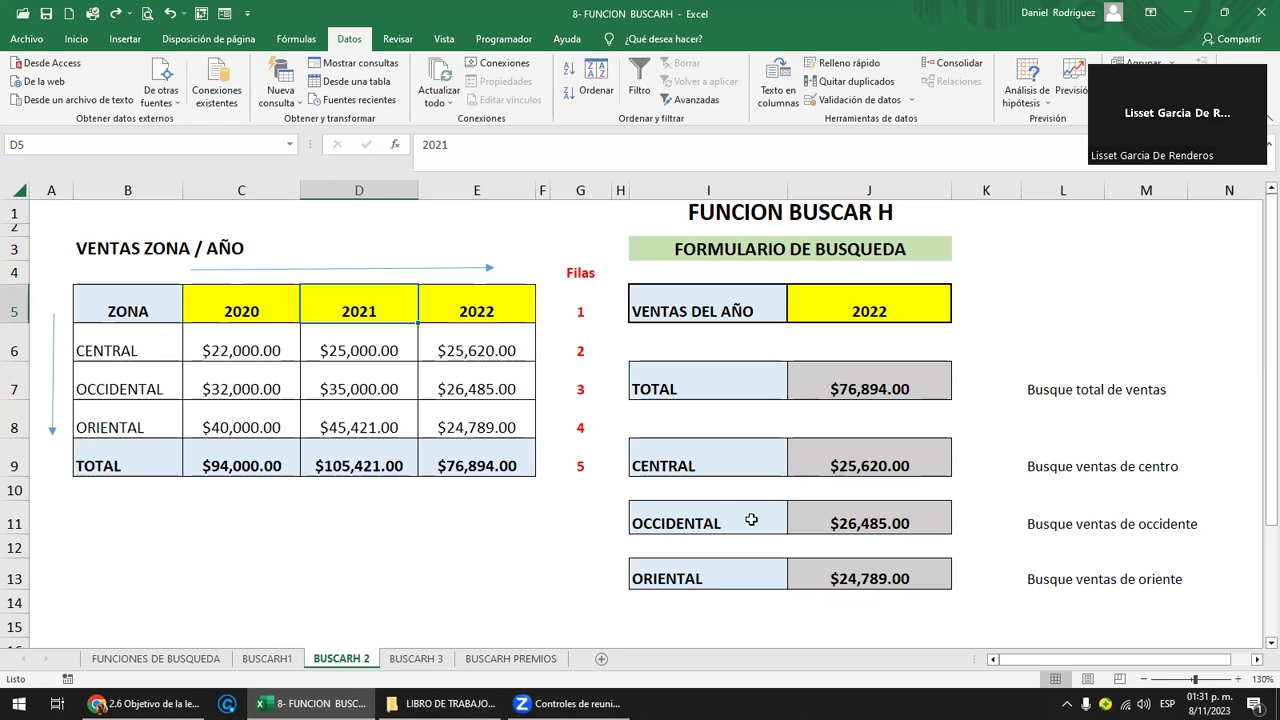
Inspect the TOTAL BUSCARH formula's FALSO argument and leave it unchanged.
{"action": "double_click", "coordinate": [883, 382]}
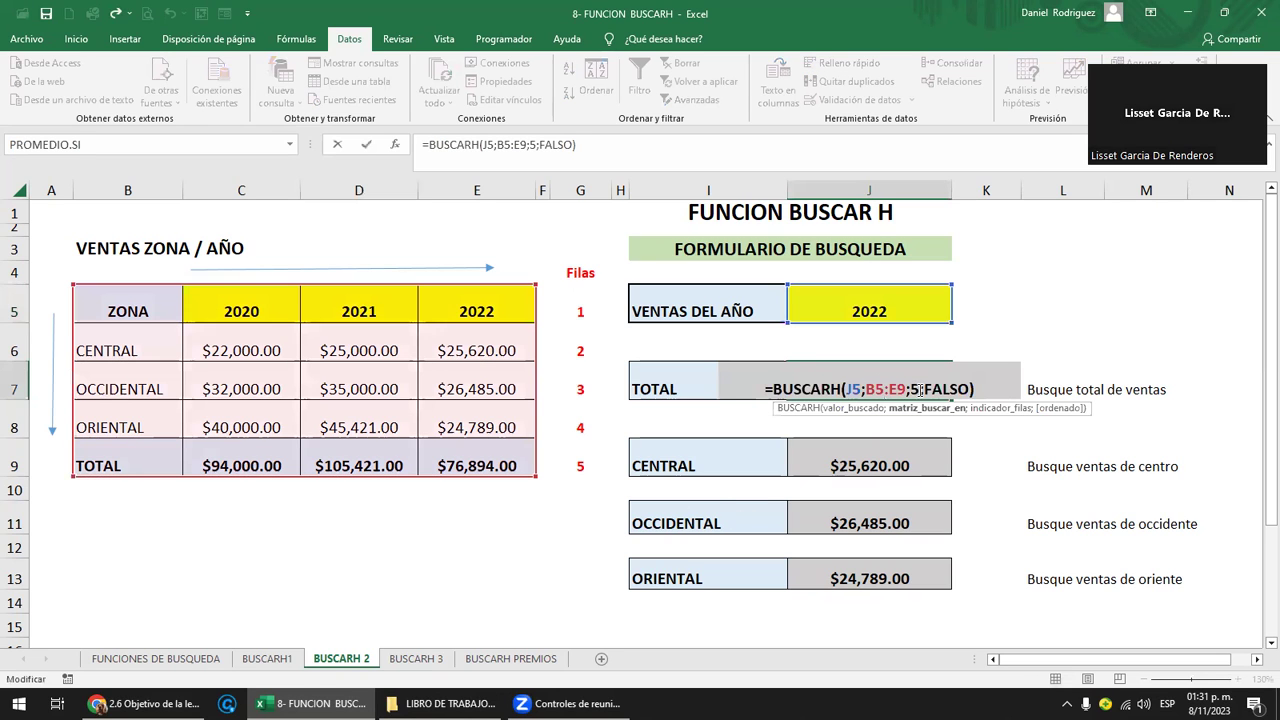
{"action": "left_click", "coordinate": [926, 390]}
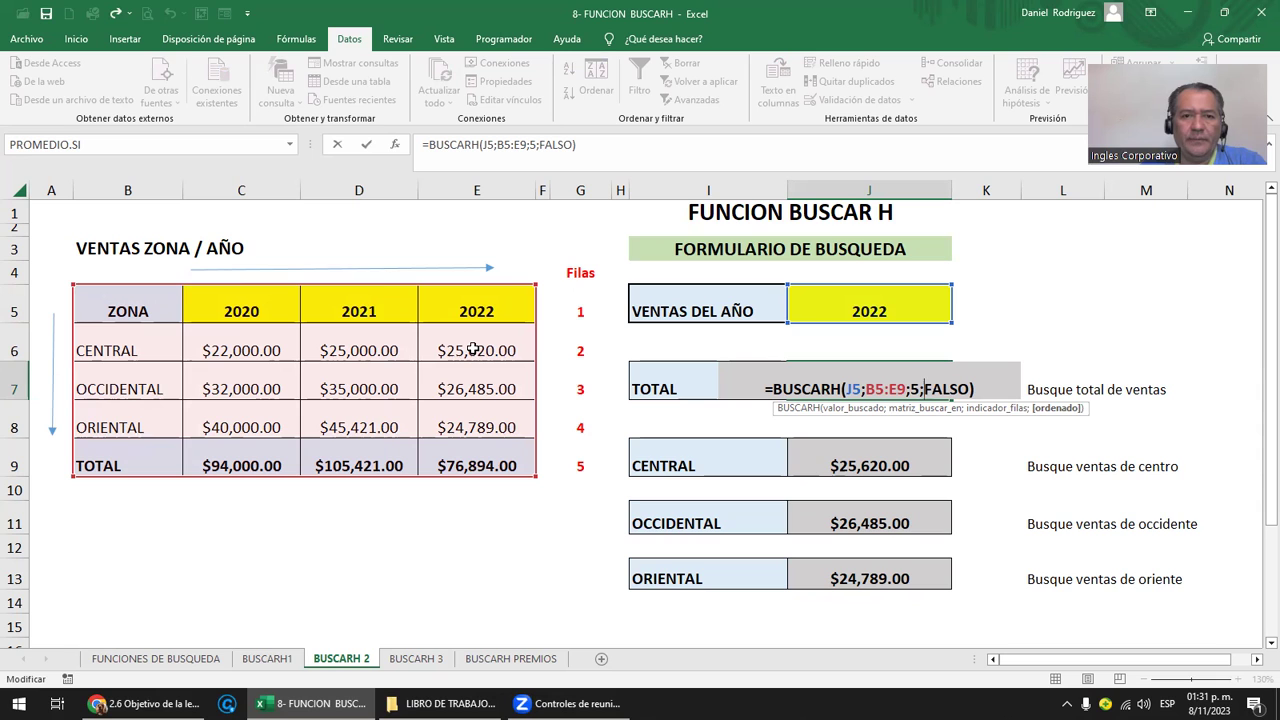
{"action": "key", "text": "ctrl+Return"}
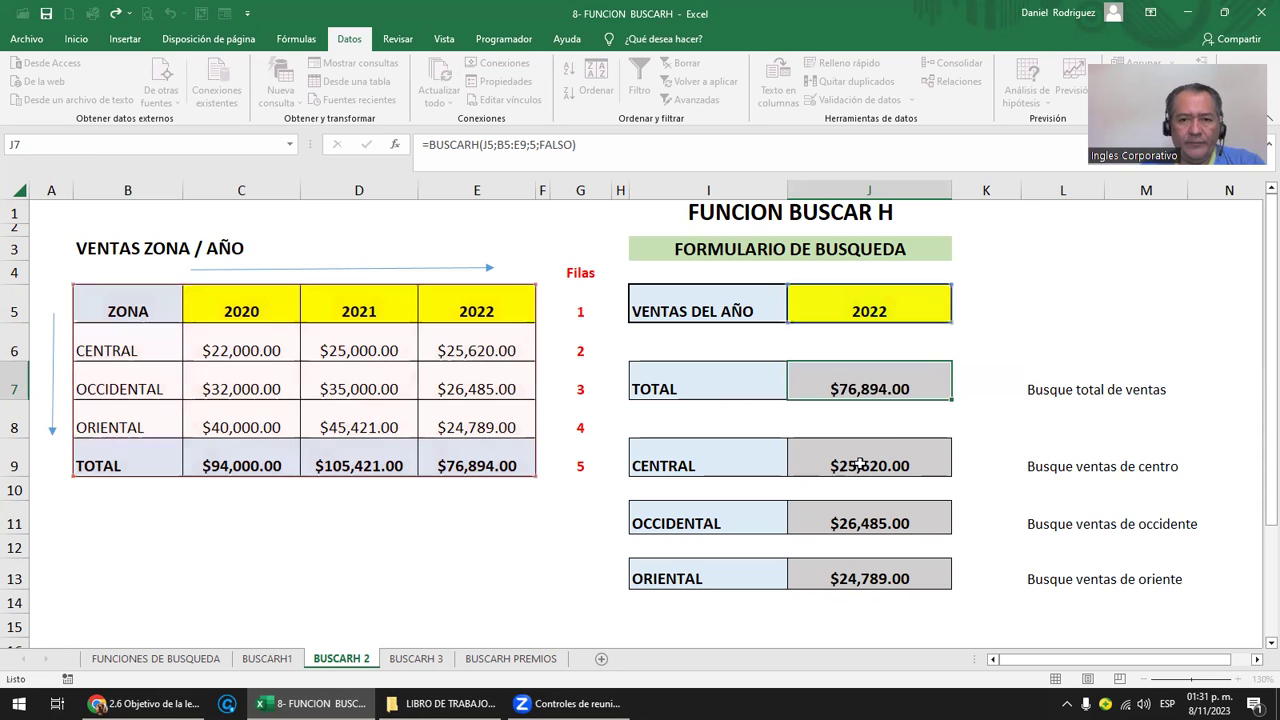
Delete the FALSO match-type argument from the CENTRAL lookup formula in J9 and reconfirm it.
{"action": "double_click", "coordinate": [858, 465]}
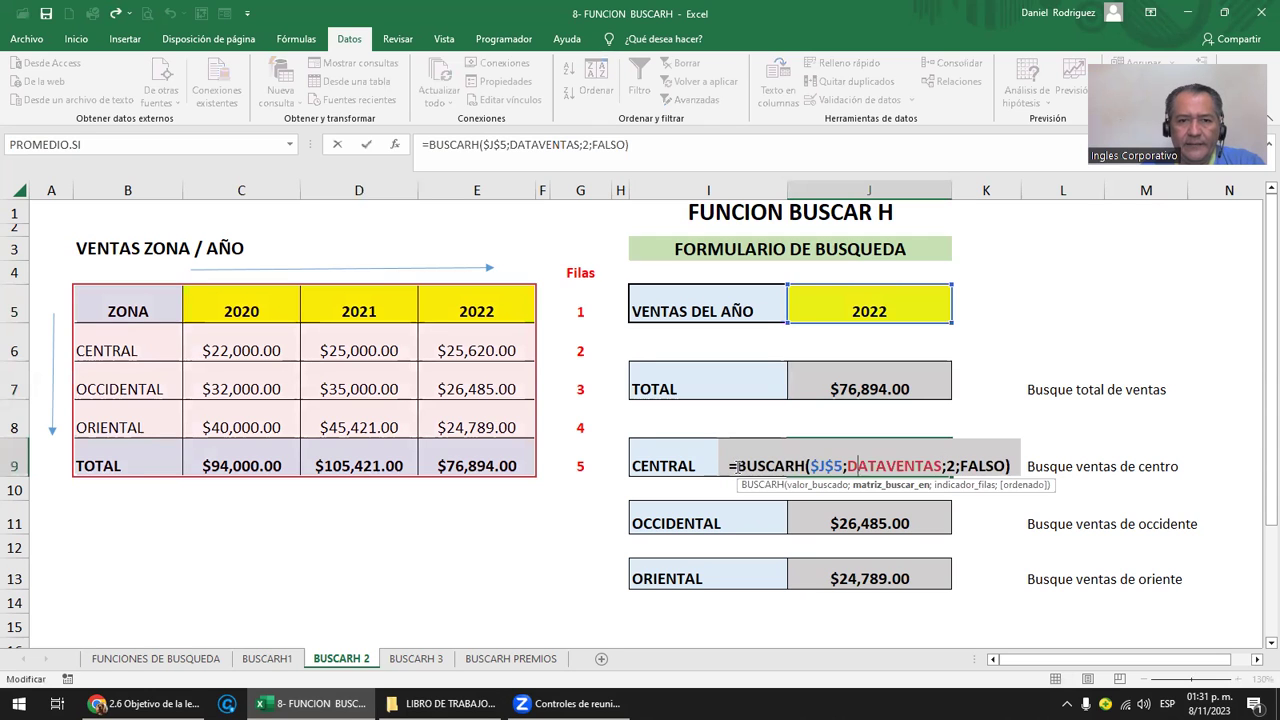
{"action": "left_click", "coordinate": [963, 467]}
{"action": "key", "text": "Delete"}
{"action": "key", "text": "Delete"}
{"action": "key", "text": "Delete"}
{"action": "key", "text": "Delete"}
{"action": "key", "text": "Delete"}
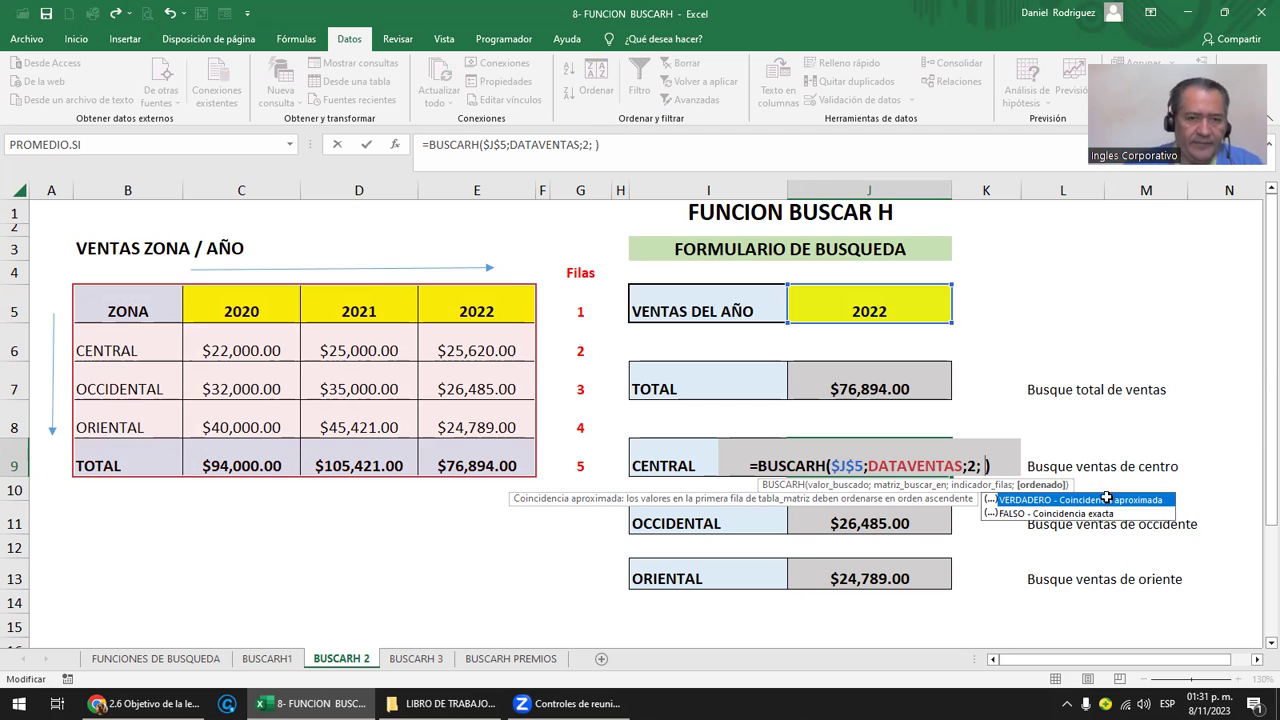
{"action": "key", "text": "Return"}
{"action": "left_click", "coordinate": [432, 540]}
Enter temporary placeholders A, B and C in D12:D14.
{"action": "key", "text": "Left"}
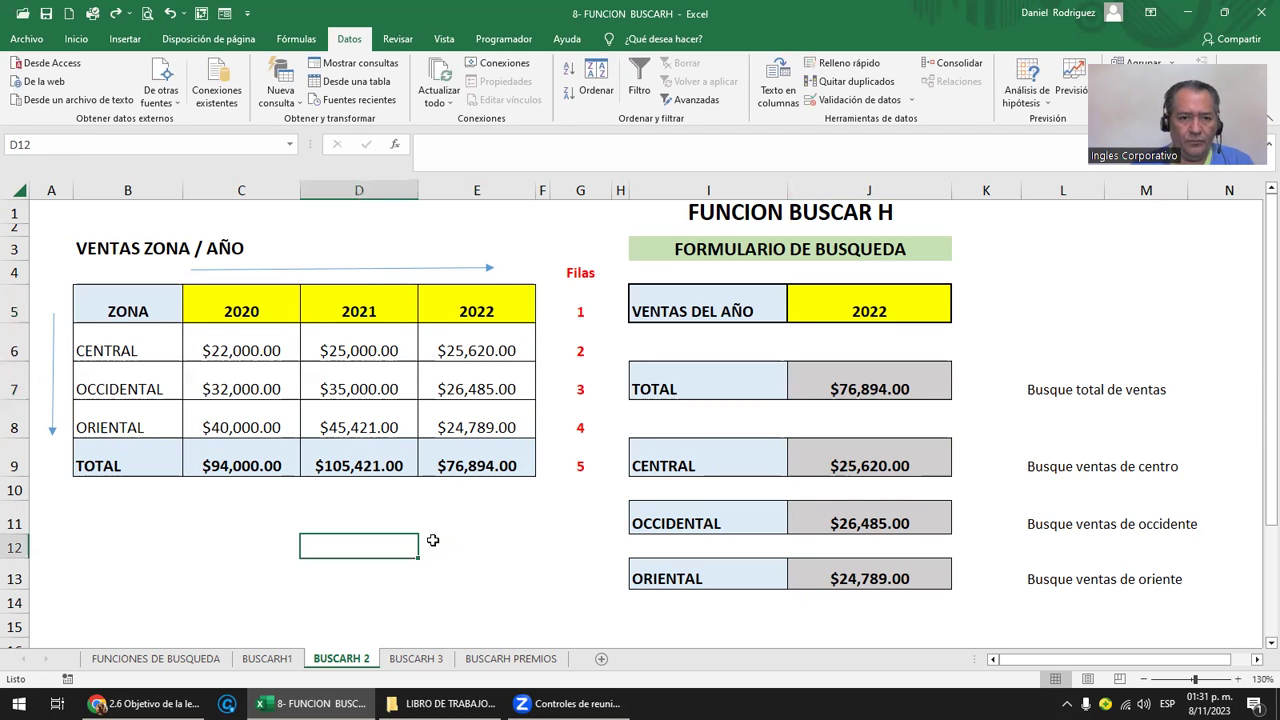
{"action": "type", "text": "A"}
{"action": "key", "text": "Return"}
{"action": "type", "text": "B"}
{"action": "key", "text": "Return"}
{"action": "type", "text": "C"}
{"action": "key", "text": "Up"}
{"action": "key", "text": "Up"}
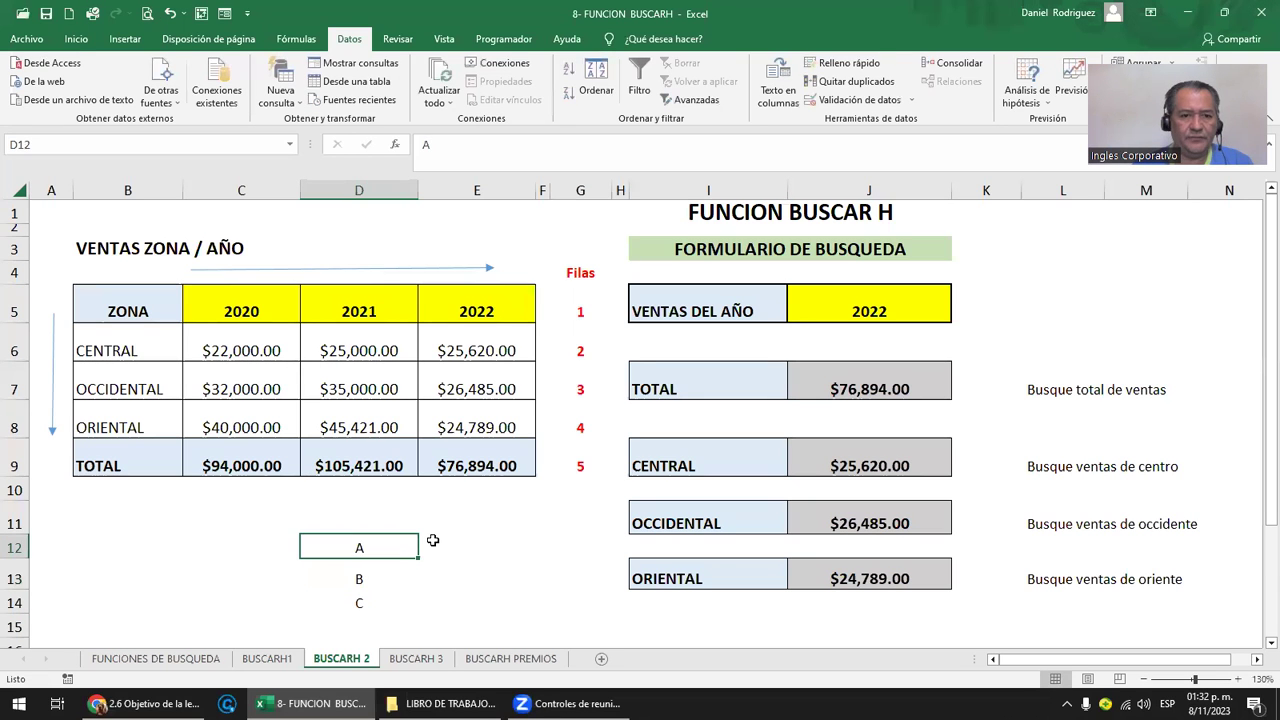
{"action": "key", "text": "Left"}
{"action": "key", "text": "Left"}
{"action": "key", "text": "Right"}
{"action": "key", "text": "Right"}
{"action": "key", "text": "Right"}
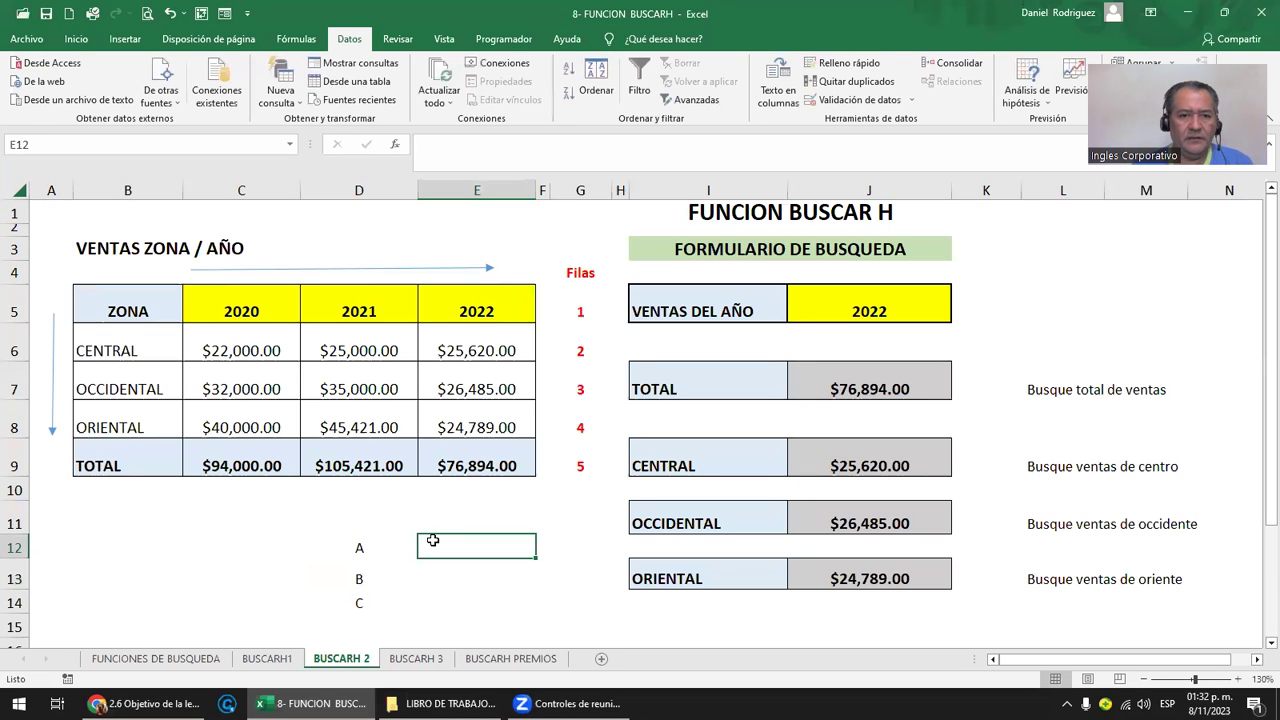
{"action": "key", "text": "Down"}
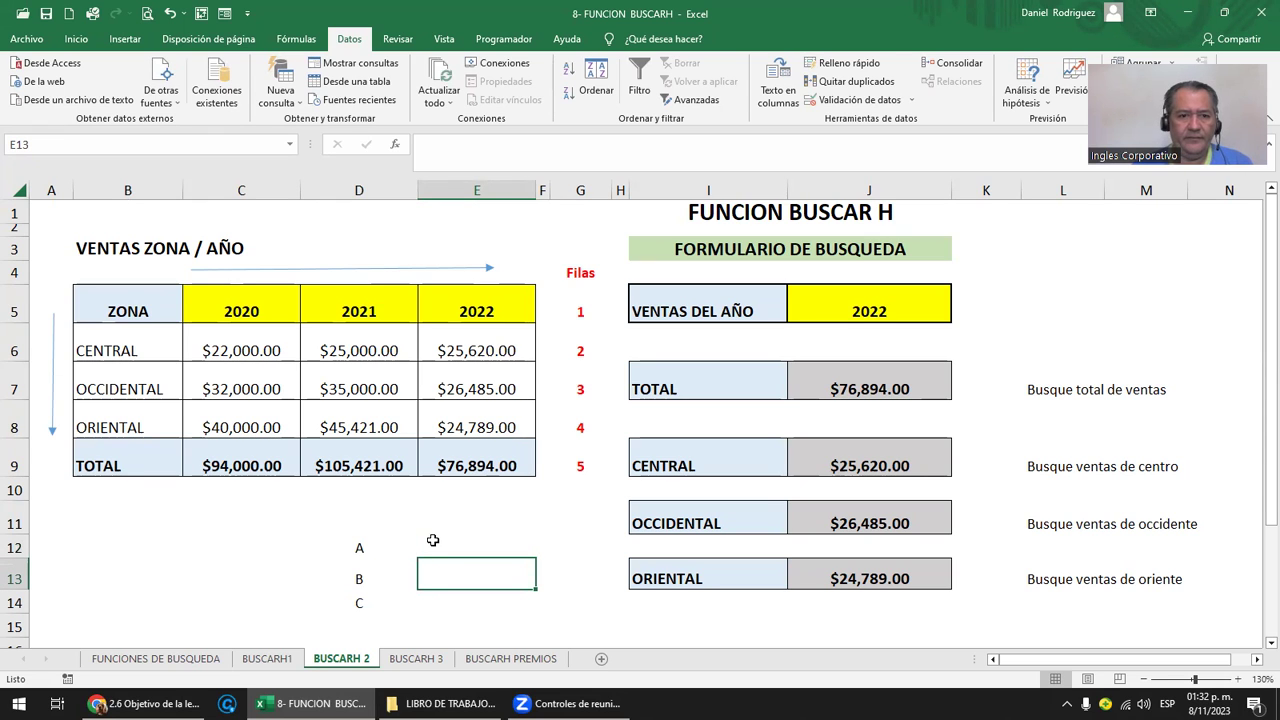
Copy the zone names from B6:B8 and paste them over the placeholders in D12:D14.
{"action": "left_click_drag", "start_coordinate": [107, 352], "coordinate": [113, 408]}
{"action": "key", "text": "ctrl+c"}
{"action": "key", "text": "Down"}
{"action": "key", "text": "Down"}
{"action": "key", "text": "Down"}
{"action": "key", "text": "Down"}
{"action": "key", "text": "Down"}
{"action": "key", "text": "Right"}
{"action": "key", "text": "Right"}
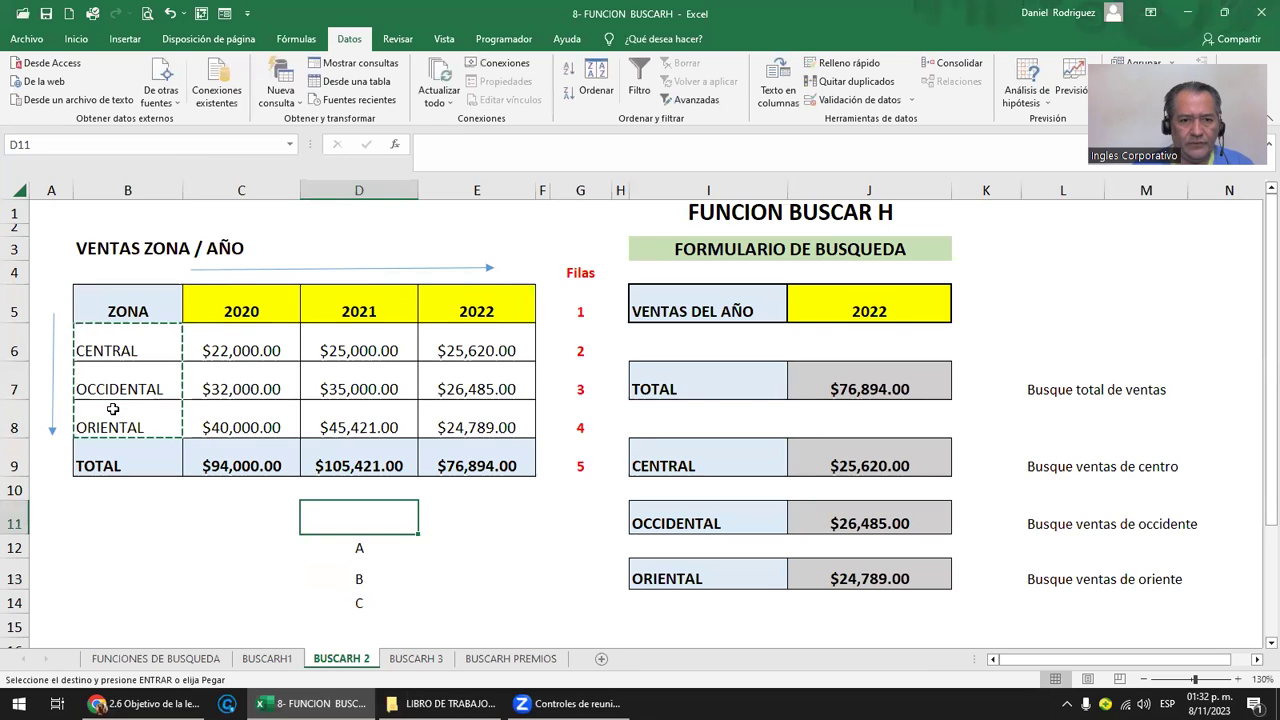
{"action": "key", "text": "Down"}
{"action": "key", "text": "Return"}
{"action": "key", "text": "Down"}
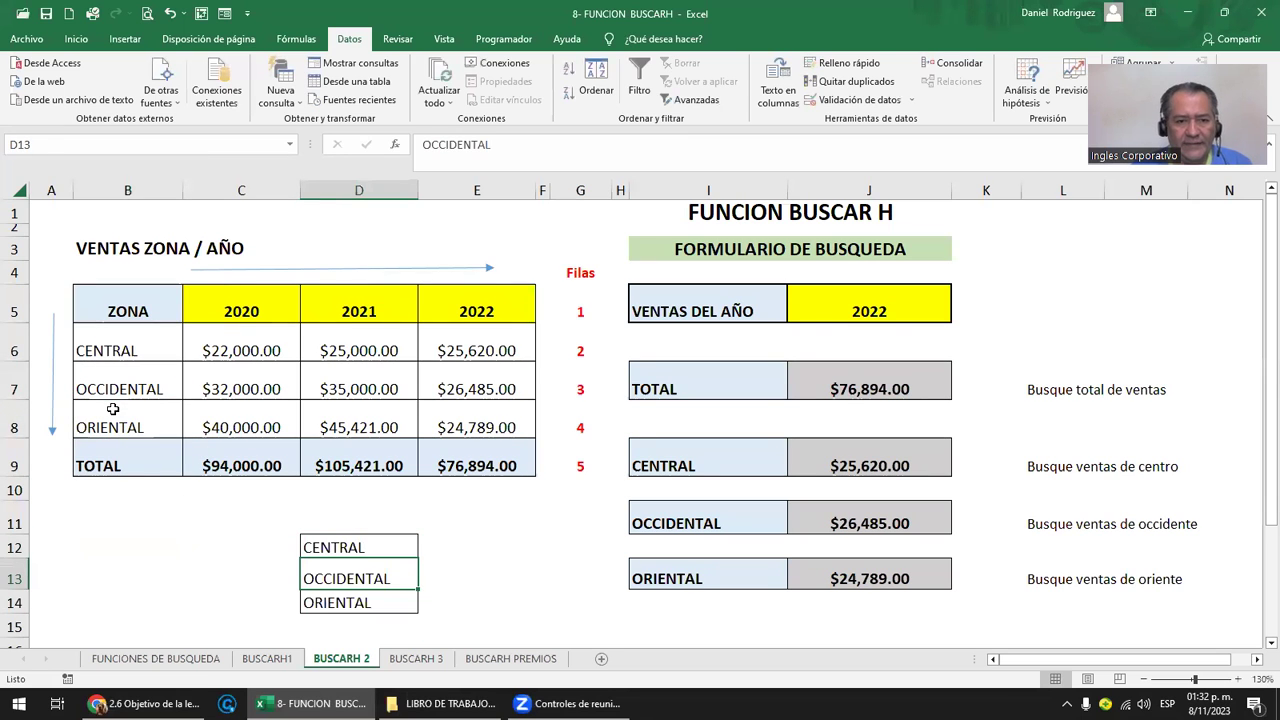
{"action": "key", "text": "shift+Right"}
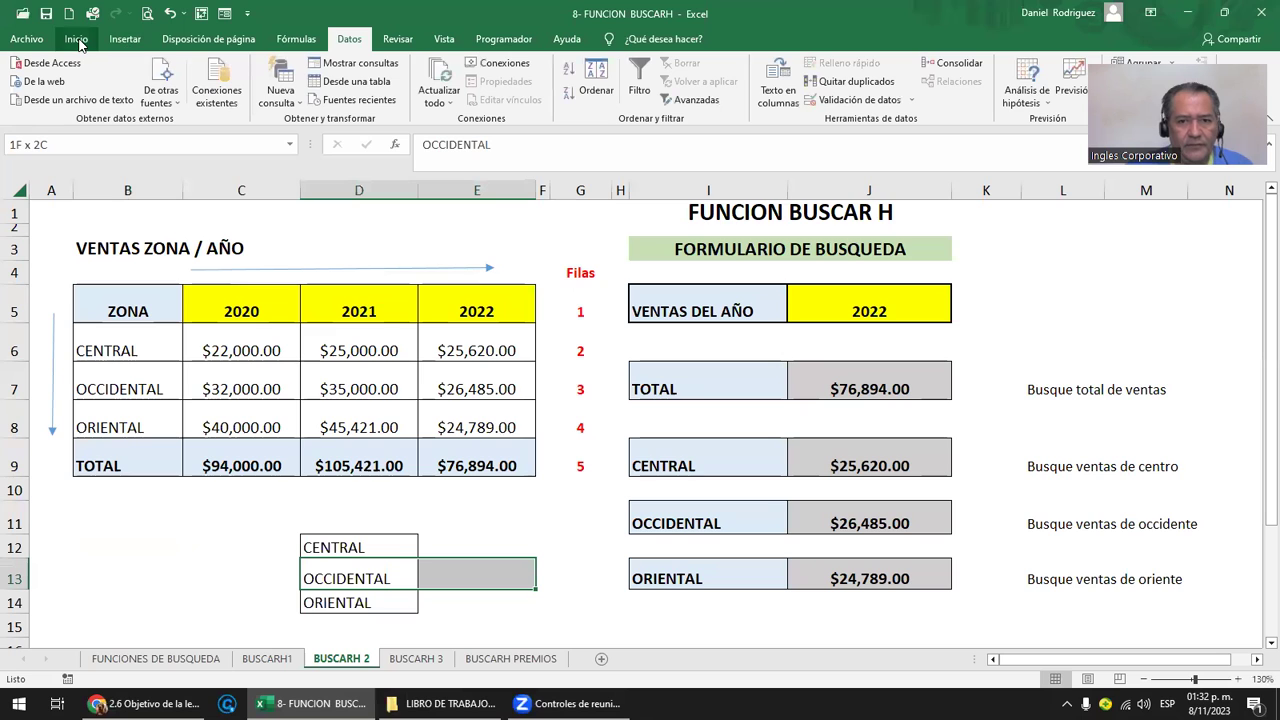
Fill the OCCIDENTAL row D13:E13 with yellow.
{"action": "left_click", "coordinate": [76, 38]}
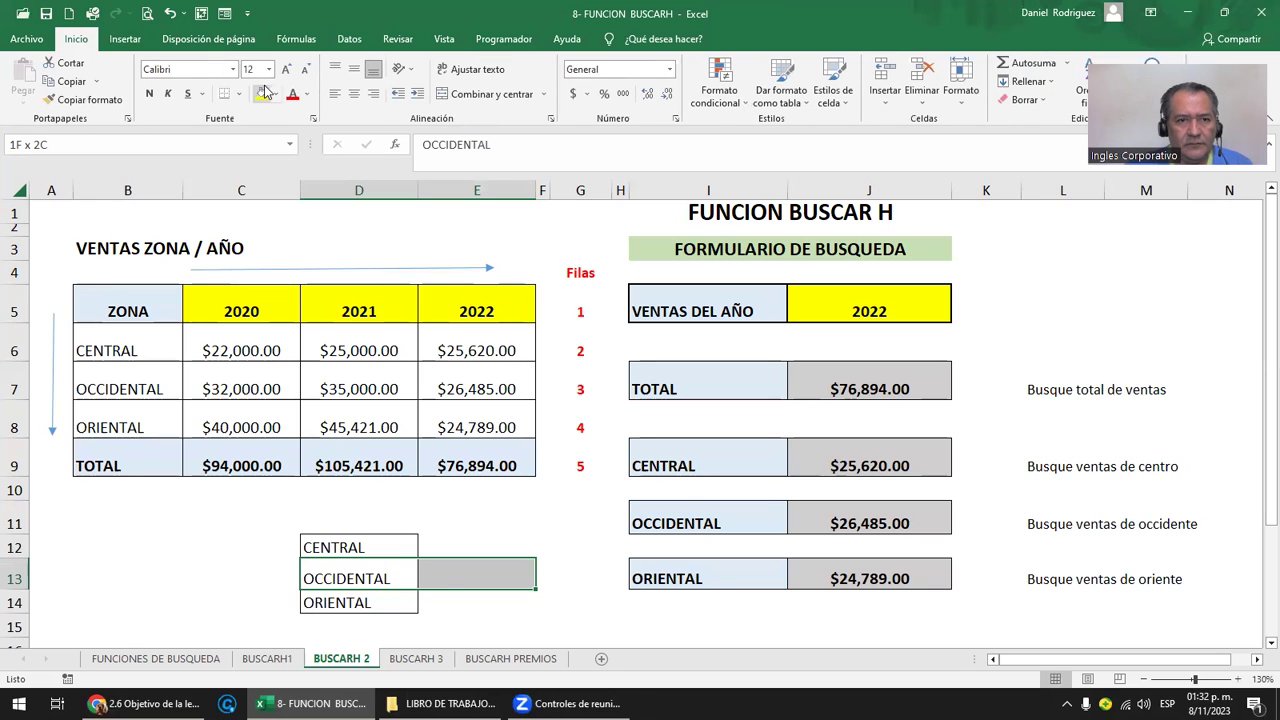
{"action": "left_click", "coordinate": [262, 93]}
{"action": "left_click", "coordinate": [489, 567]}
Enter 15.6, 15 and 14.99 in E12:E14, re-entering OCCIDENTAL's value as 15.00.
{"action": "left_click", "coordinate": [474, 540]}
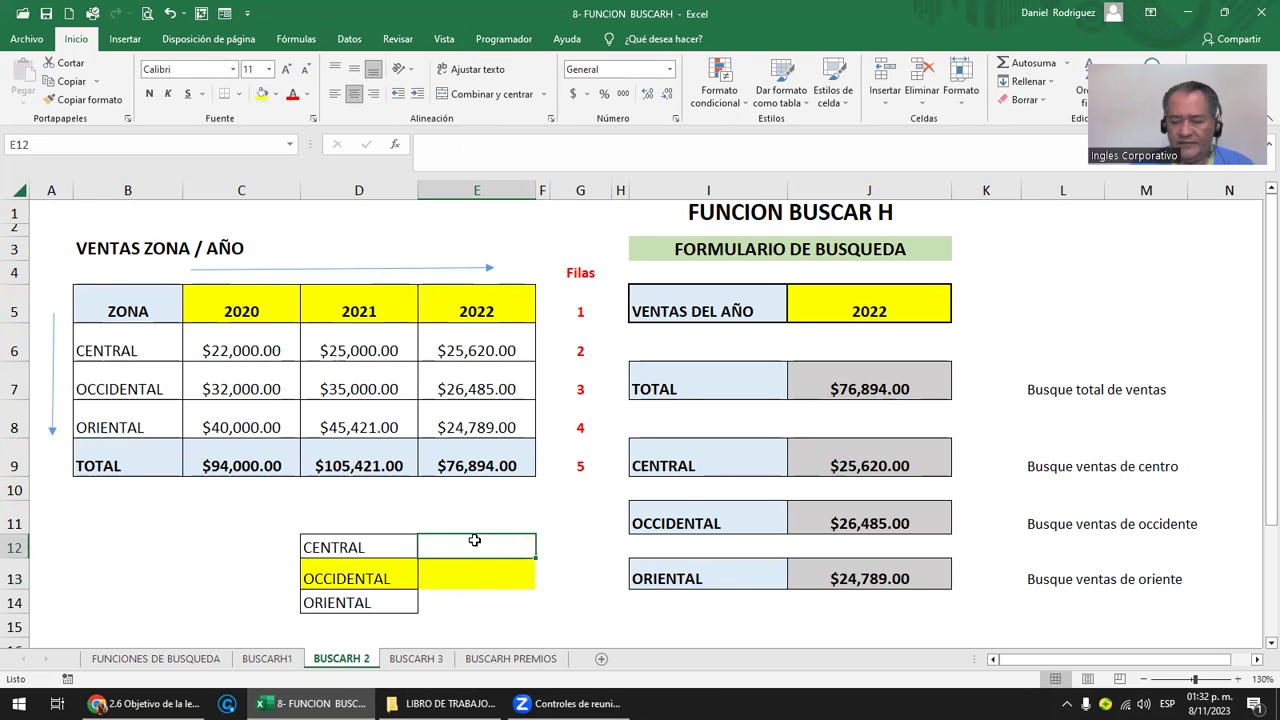
{"action": "type", "text": "15."}
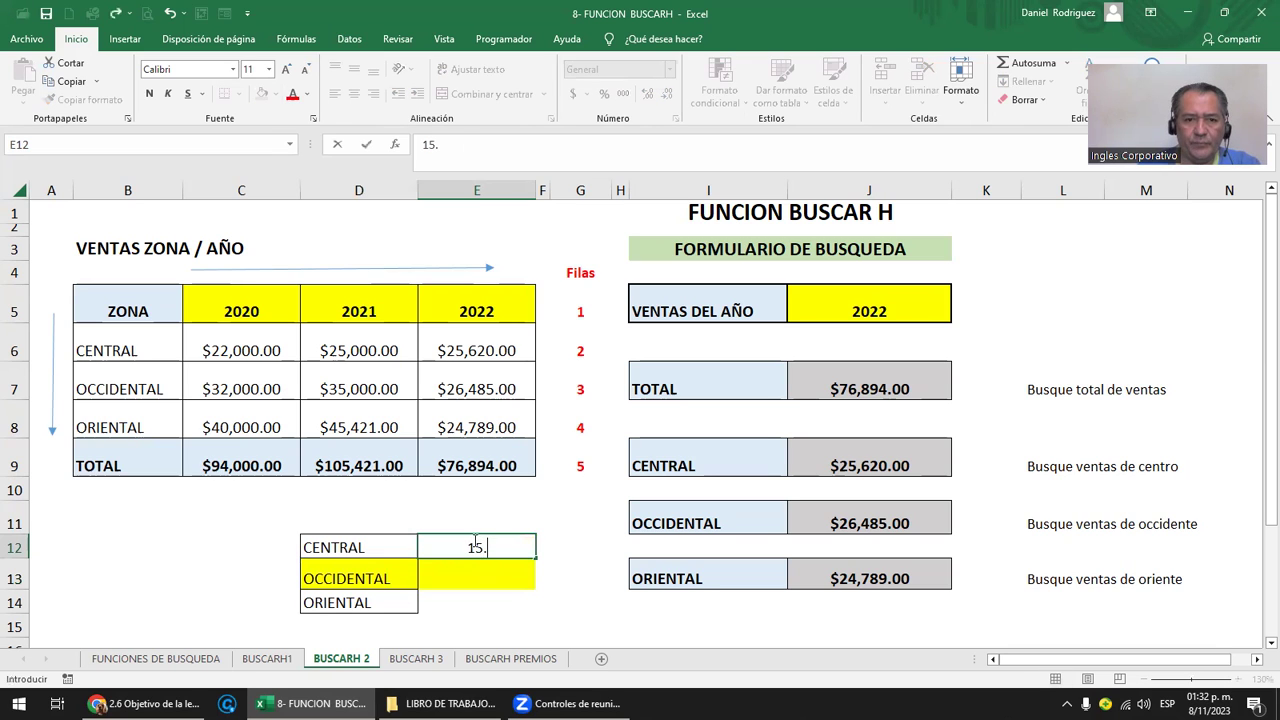
{"action": "type", "text": "6"}
{"action": "key", "text": "Return"}
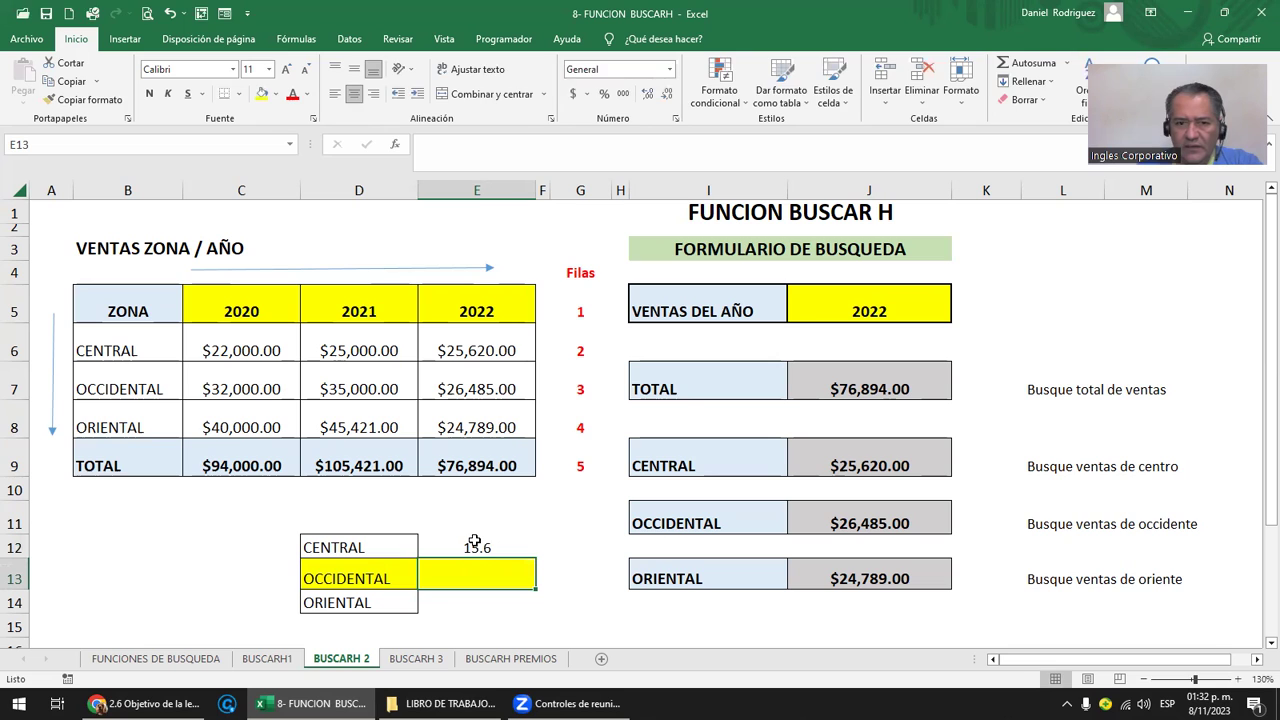
{"action": "type", "text": "15"}
{"action": "key", "text": "Return"}
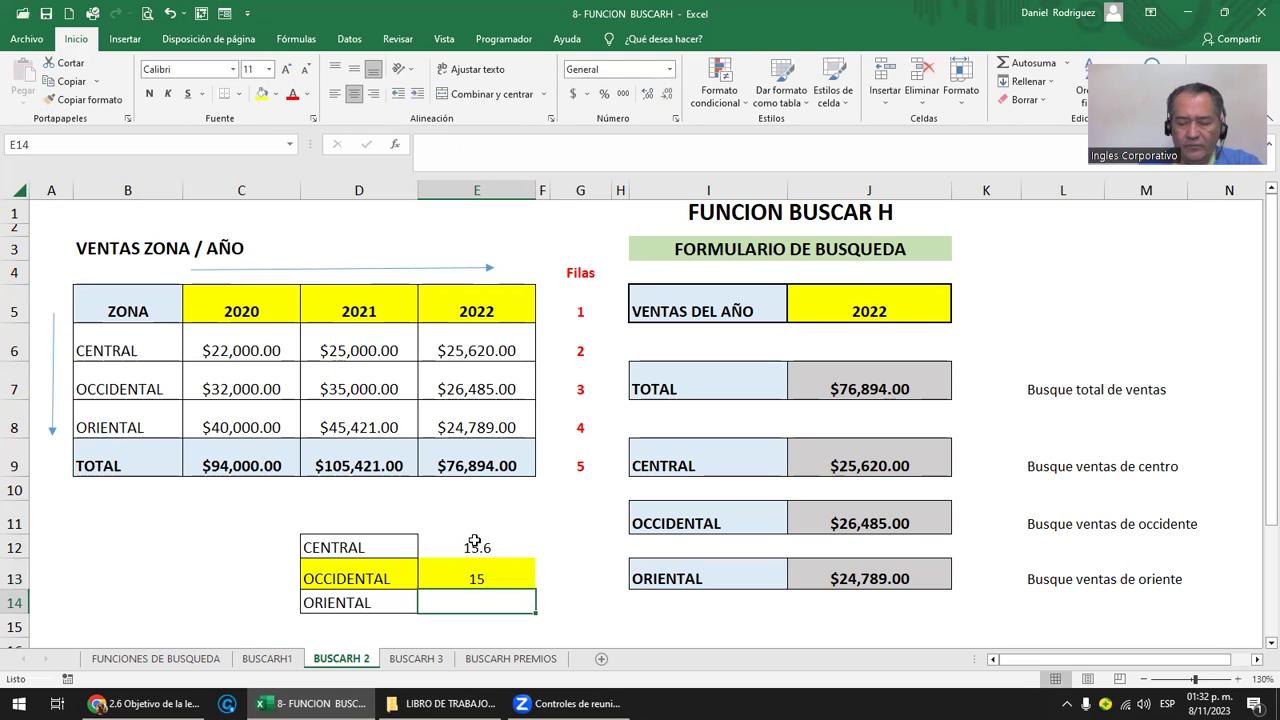
{"action": "type", "text": "1"}
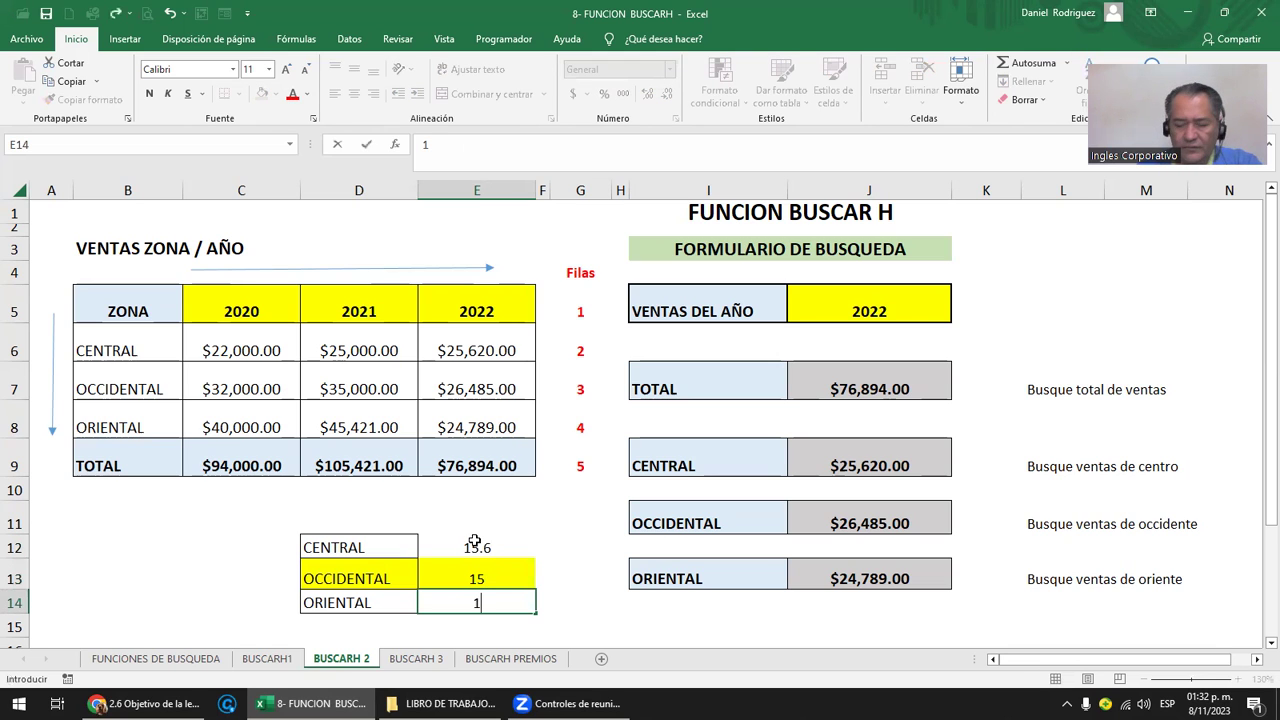
{"action": "type", "text": "4.99"}
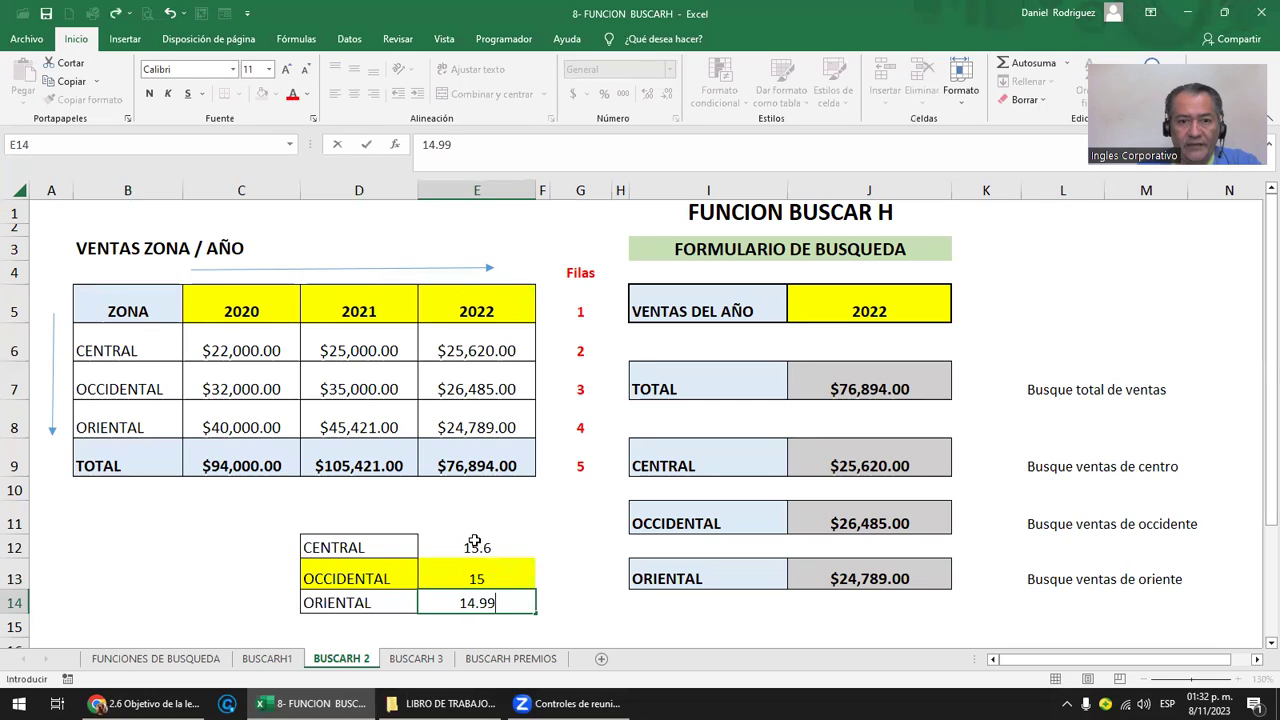
{"action": "key", "text": "Return"}
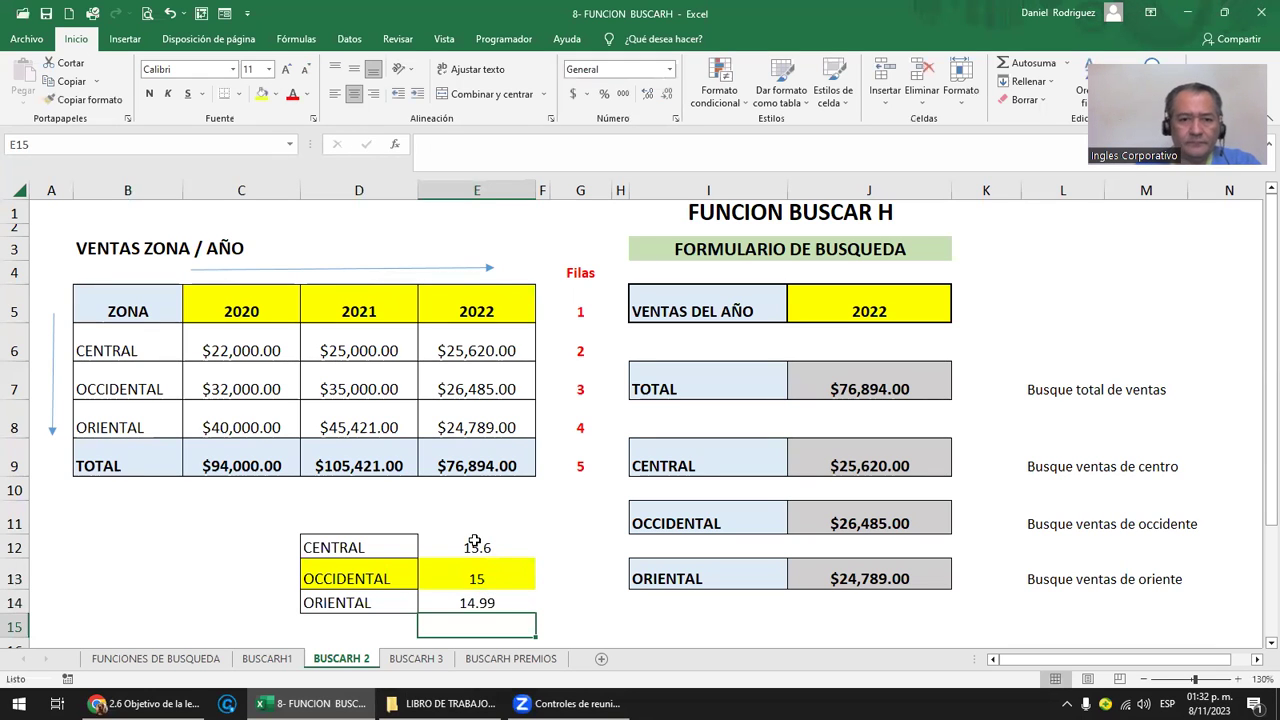
{"action": "key", "text": "Up"}
{"action": "key", "text": "Up"}
{"action": "type", "text": "1"}
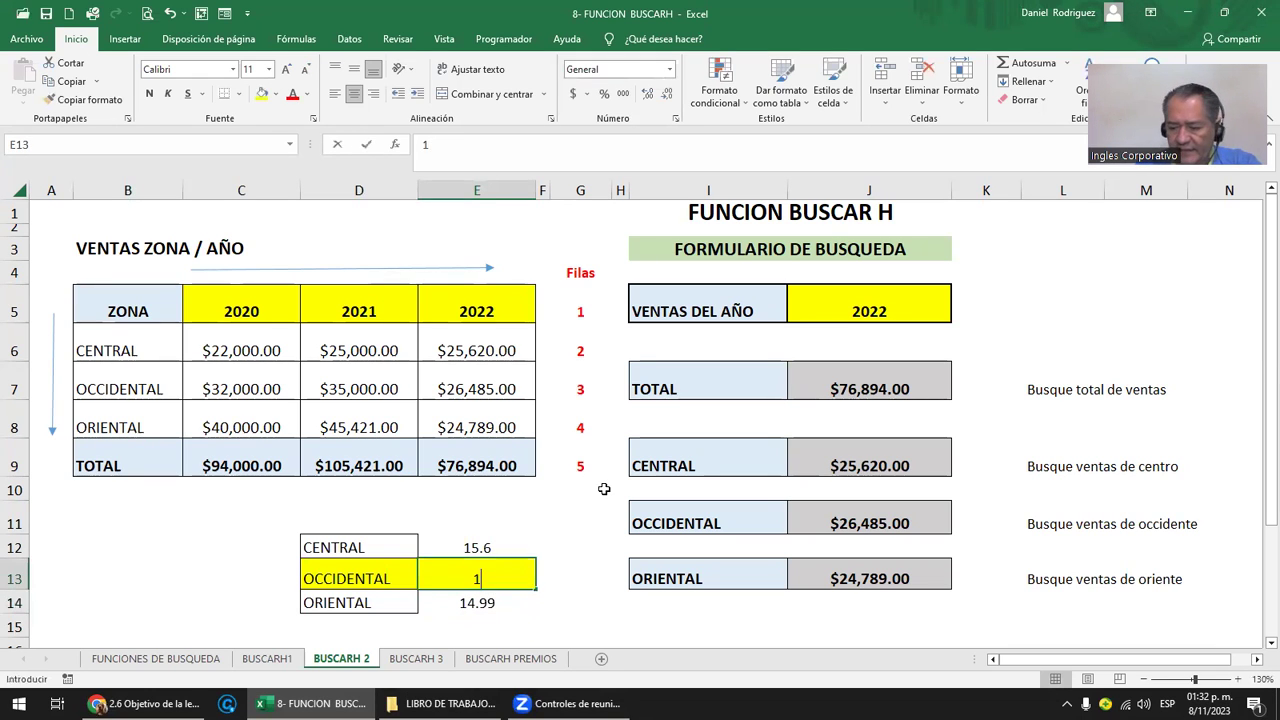
{"action": "type", "text": "5.00"}
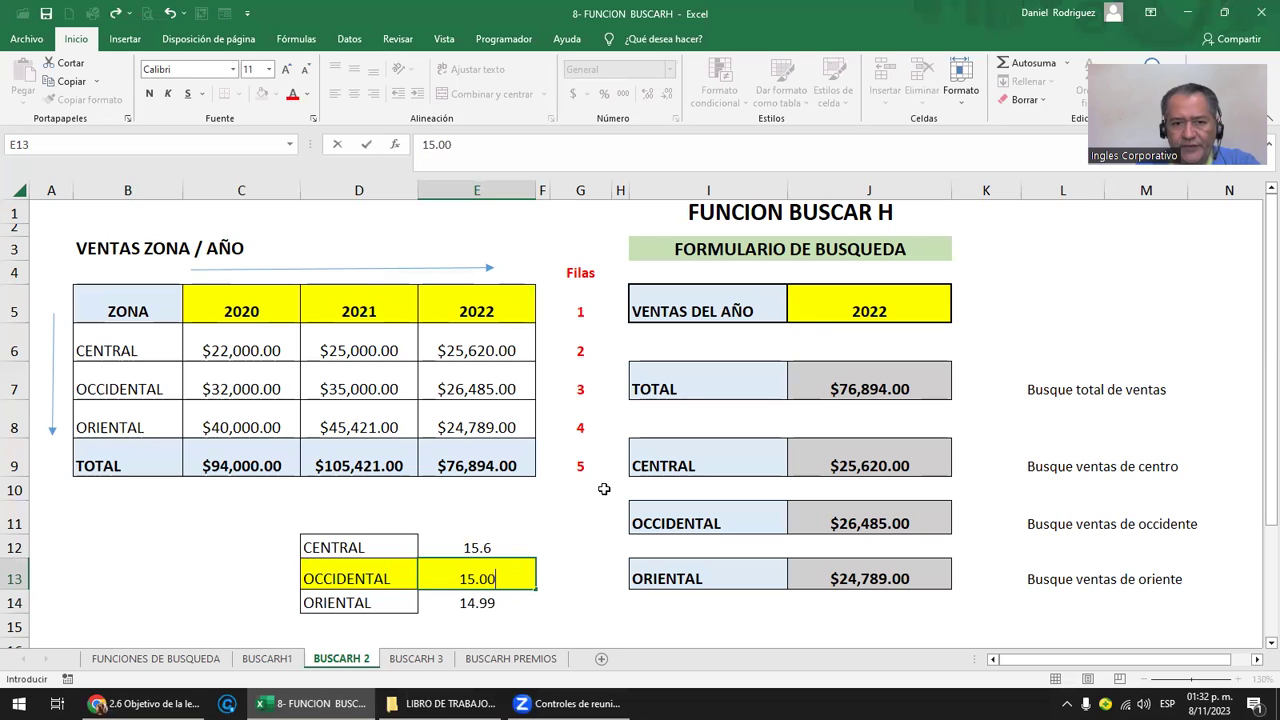
{"action": "key", "text": "Return"}
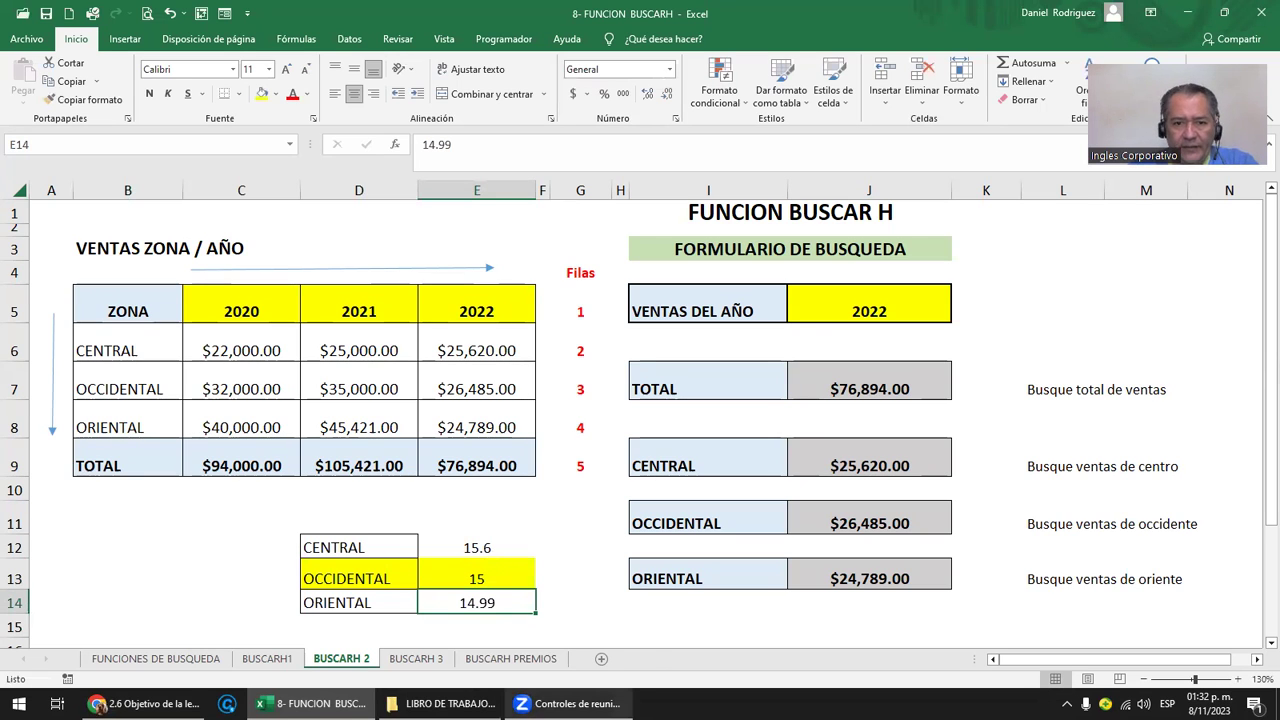
{"action": "left_click_drag", "start_coordinate": [476, 547], "coordinate": [478, 600]}
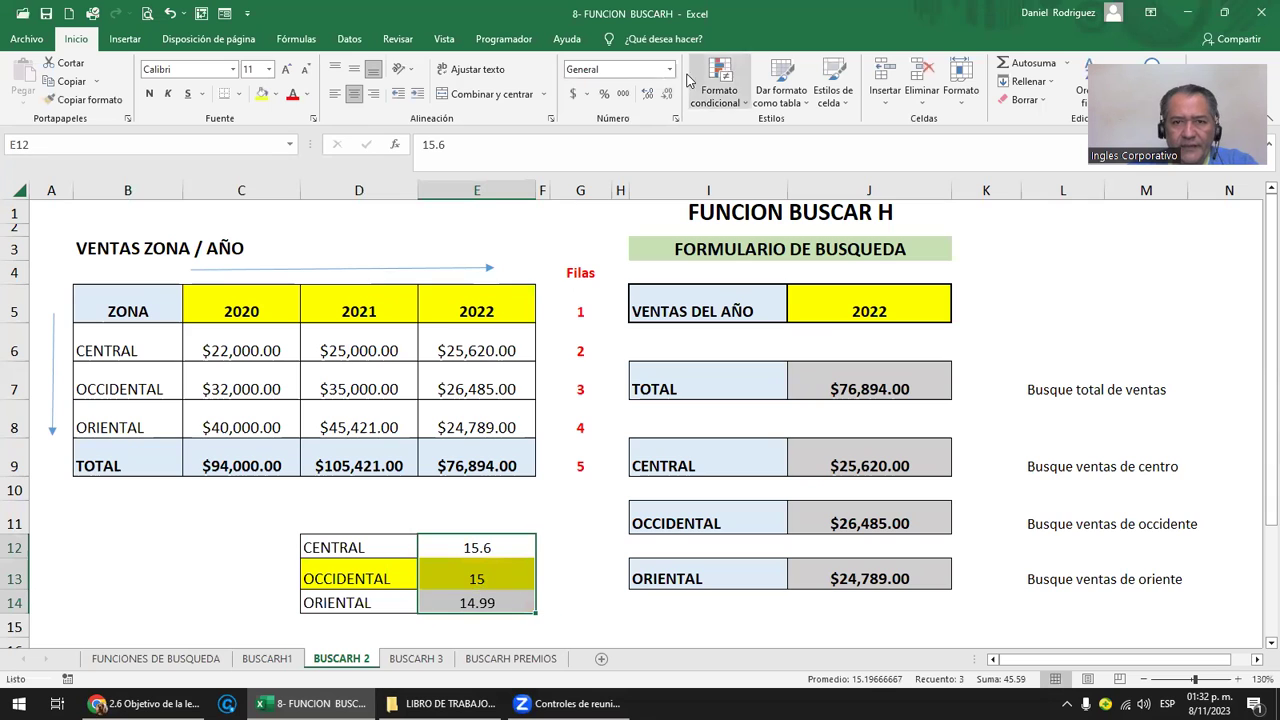
{"action": "left_click", "coordinate": [646, 94]}
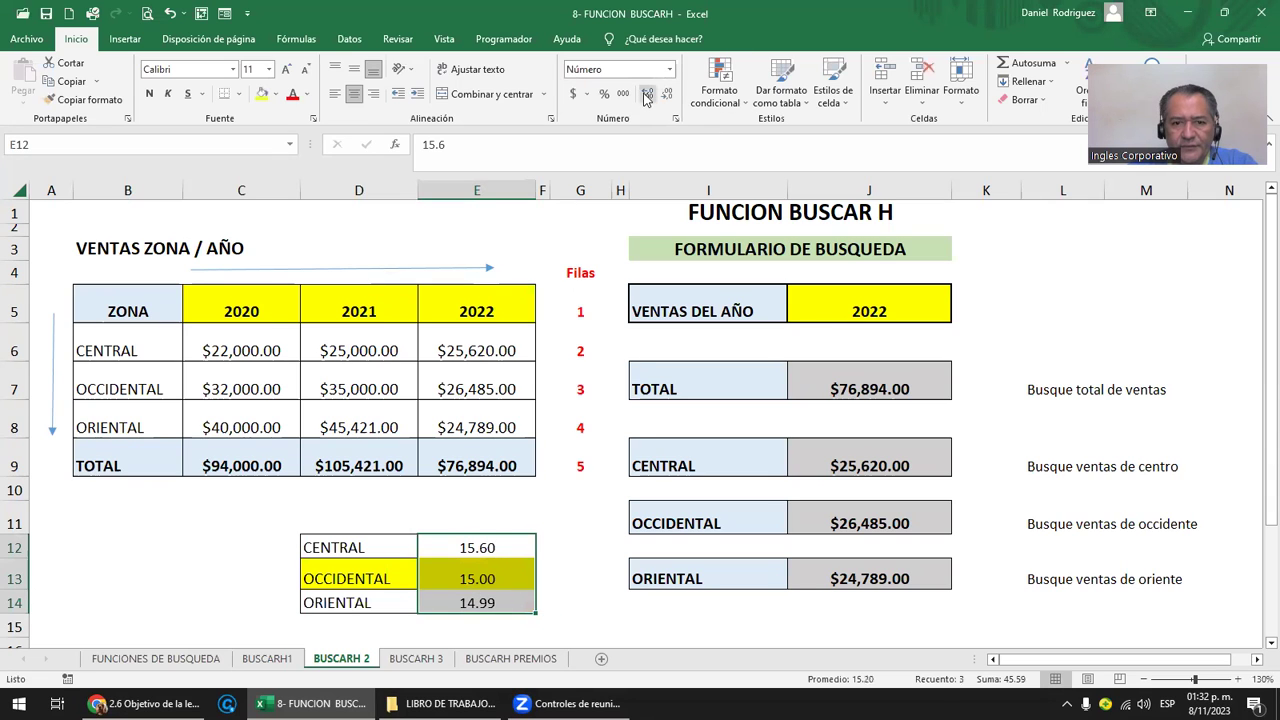
{"action": "left_click", "coordinate": [466, 551]}
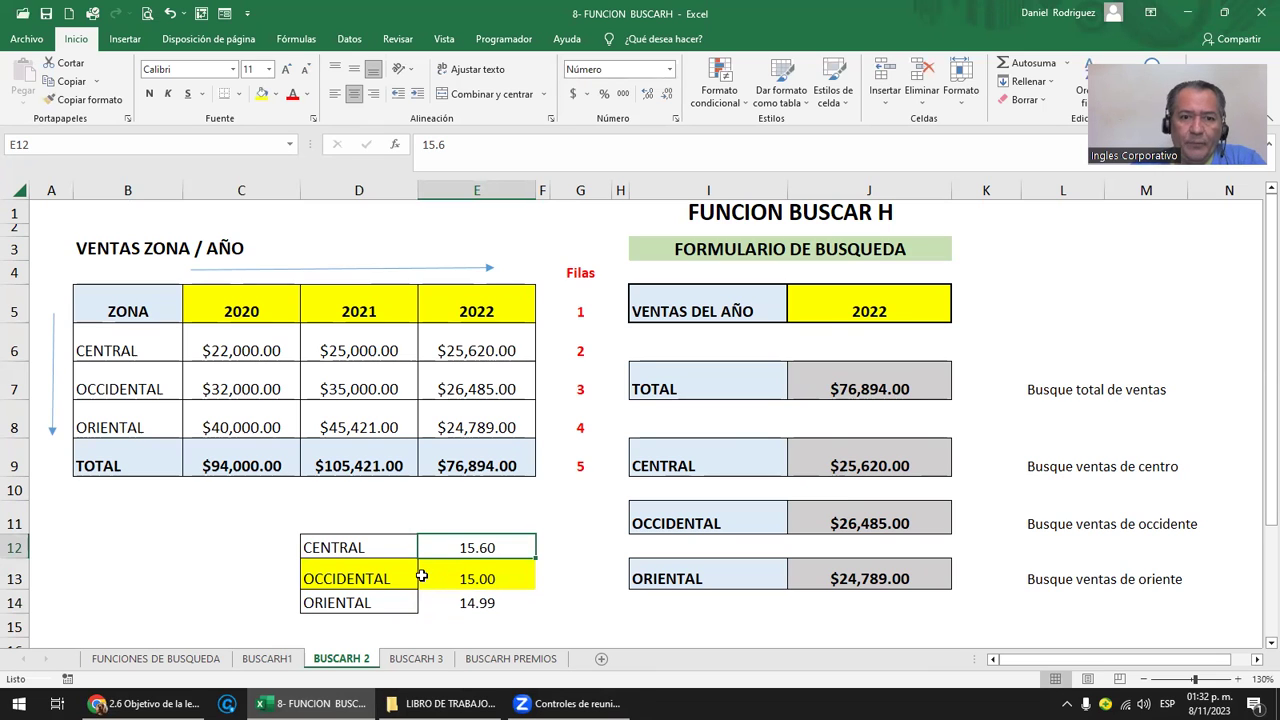
{"action": "left_click", "coordinate": [353, 578]}
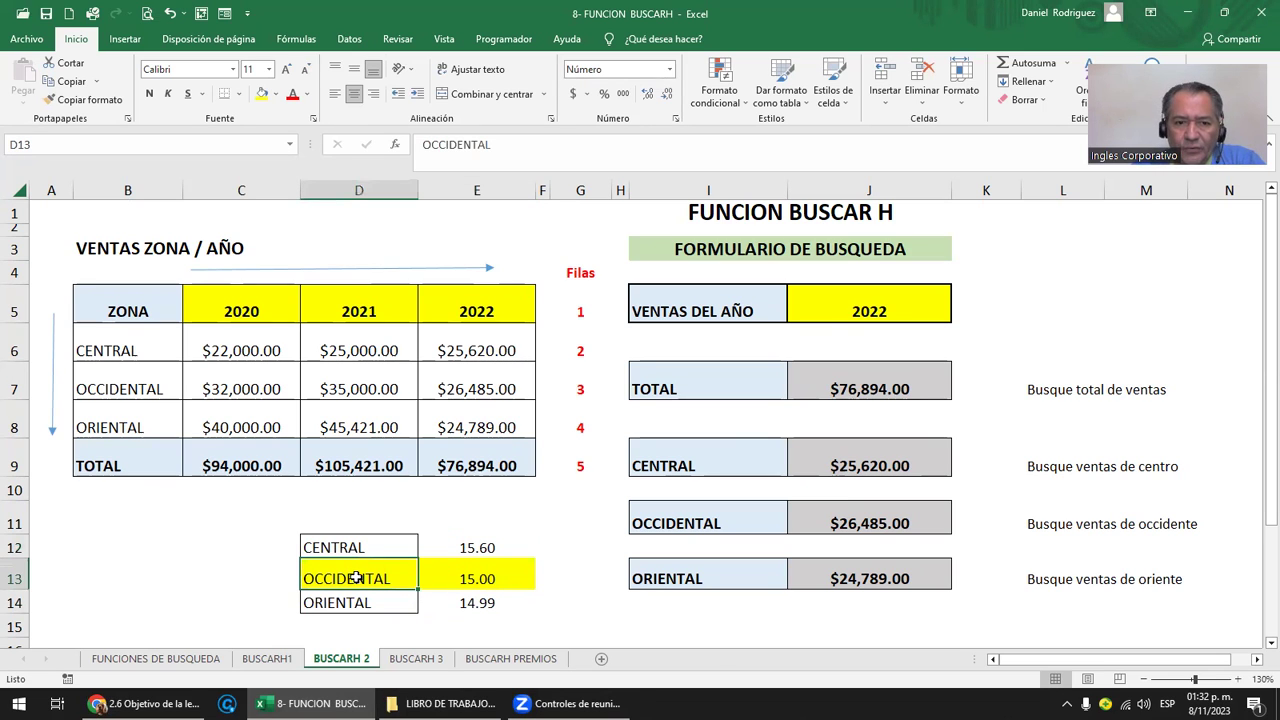
{"action": "left_click", "coordinate": [484, 579]}
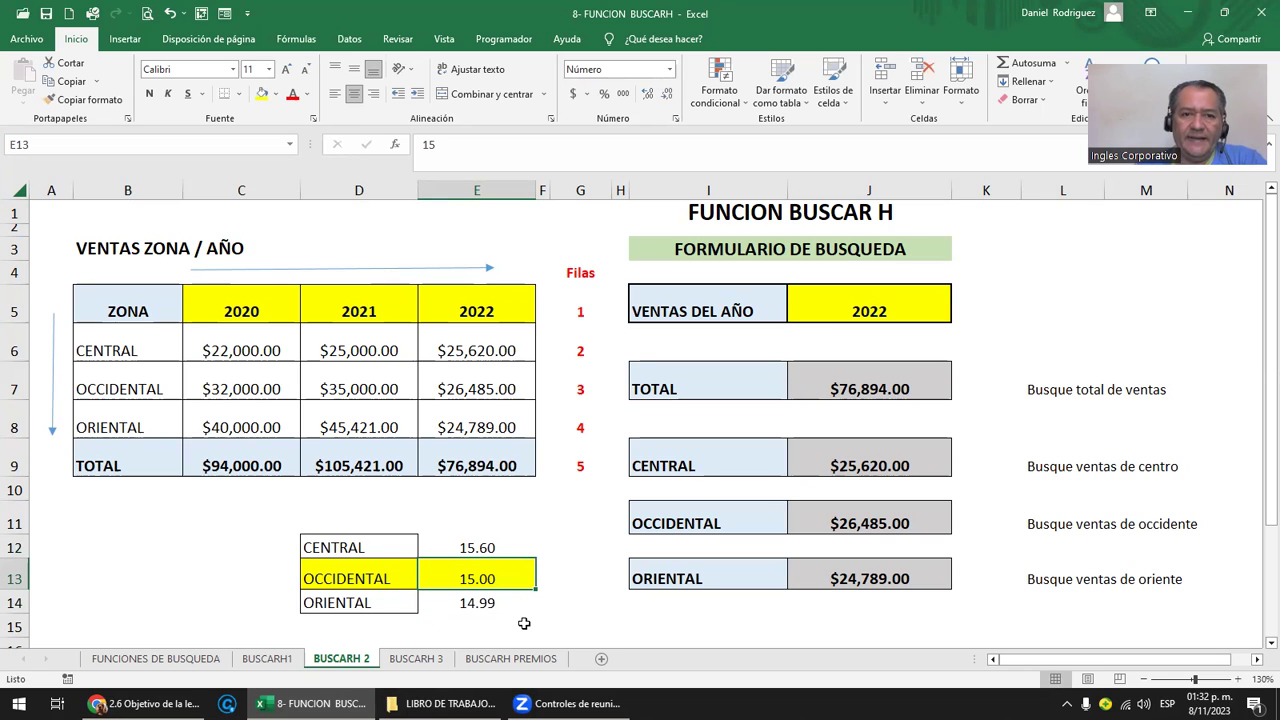
{"action": "left_click_drag", "start_coordinate": [356, 573], "coordinate": [447, 570]}
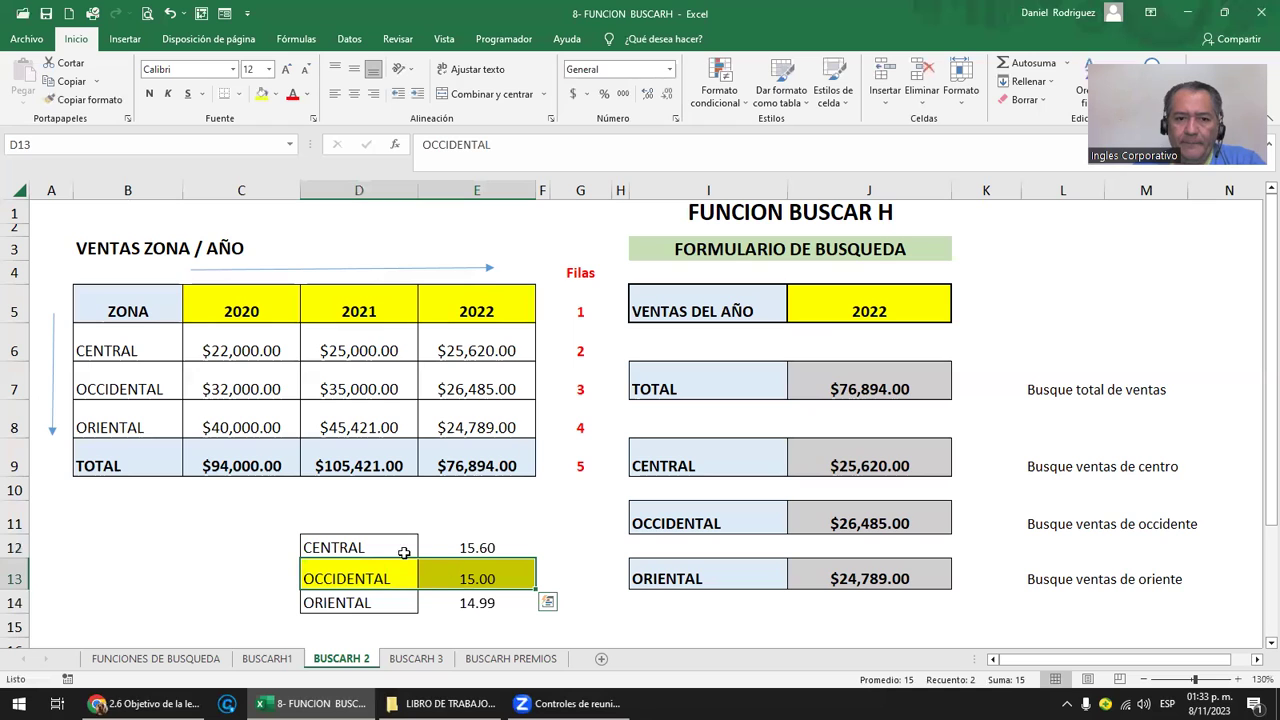
{"action": "left_click", "coordinate": [458, 572]}
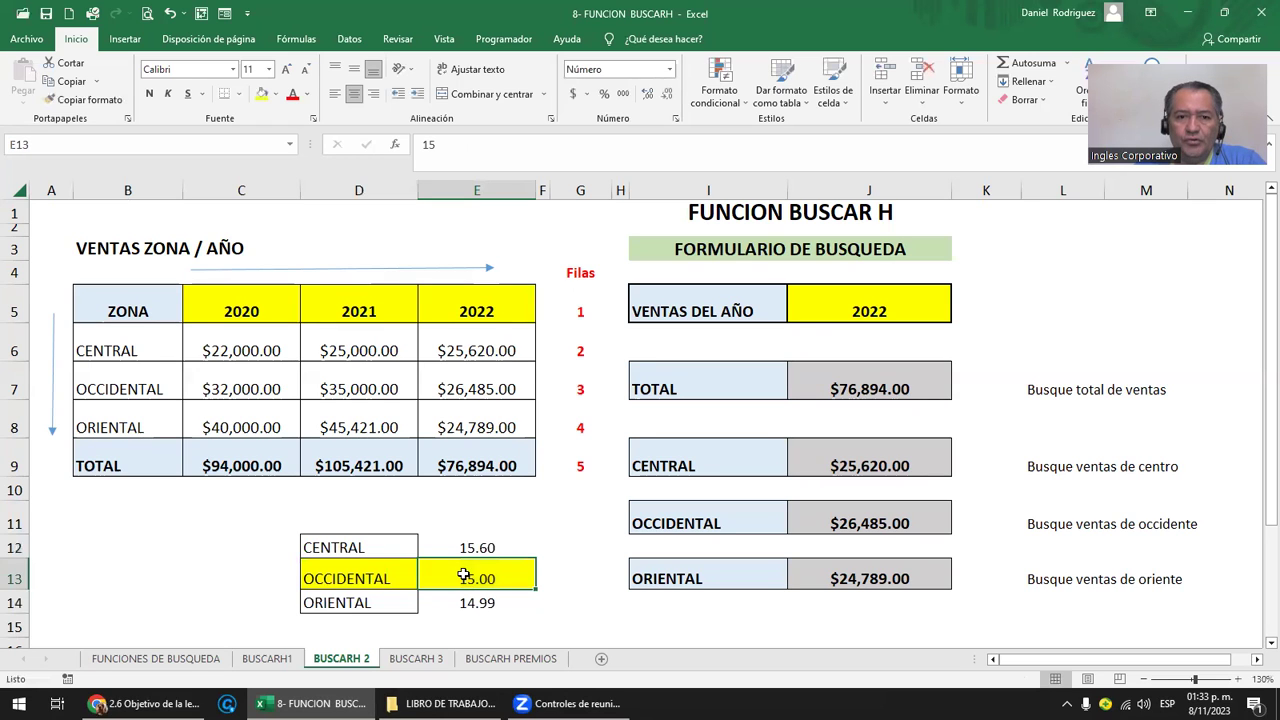
{"action": "left_click_drag", "start_coordinate": [371, 547], "coordinate": [358, 602]}
{"action": "left_click_drag", "start_coordinate": [477, 548], "coordinate": [487, 602]}
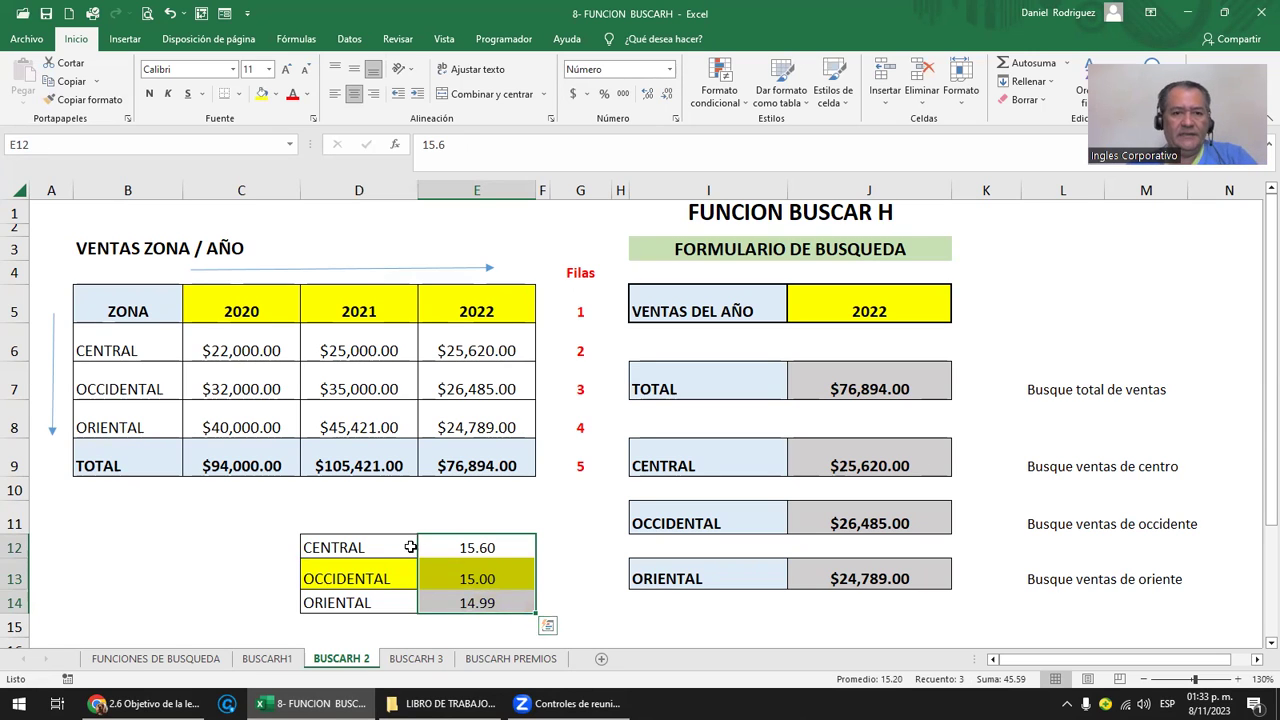
{"action": "left_click_drag", "start_coordinate": [391, 545], "coordinate": [385, 602]}
Replace the zone names in D12:D14 with three sellers' first names.
{"action": "type", "text": "JUAN"}
{"action": "key", "text": "Return"}
{"action": "type", "text": "JOSE"}
{"action": "key", "text": "Return"}
{"action": "type", "text": "MAR"}
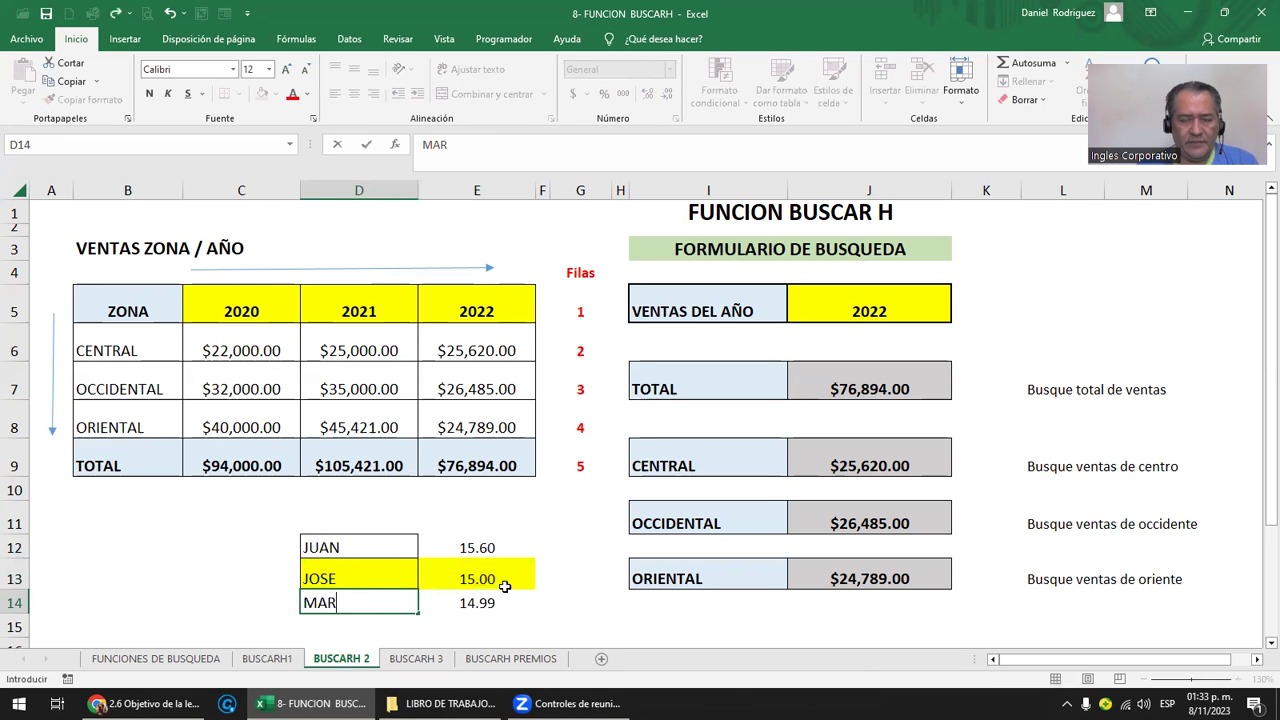
{"action": "type", "text": "I"}
{"action": "left_click", "coordinate": [507, 592]}
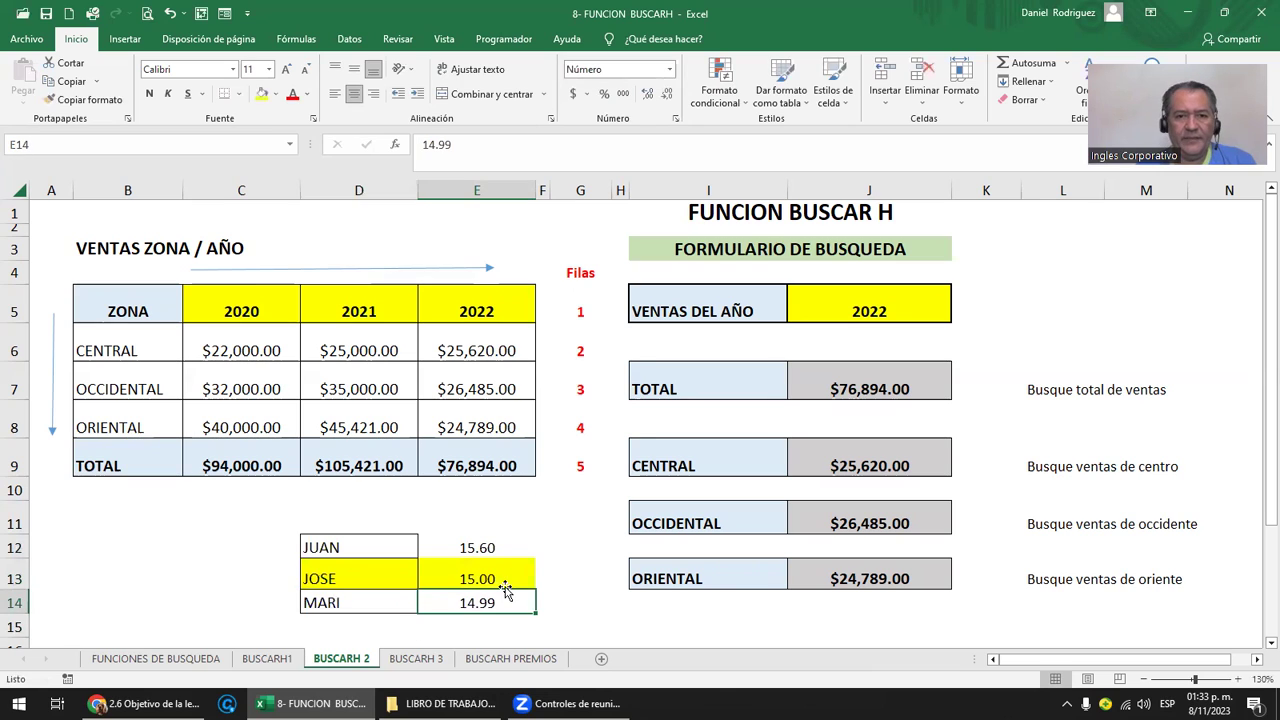
Set the sales values to 15.02 in E12, 15.01 in E13 and 15.03 in E14.
{"action": "left_click", "coordinate": [481, 576]}
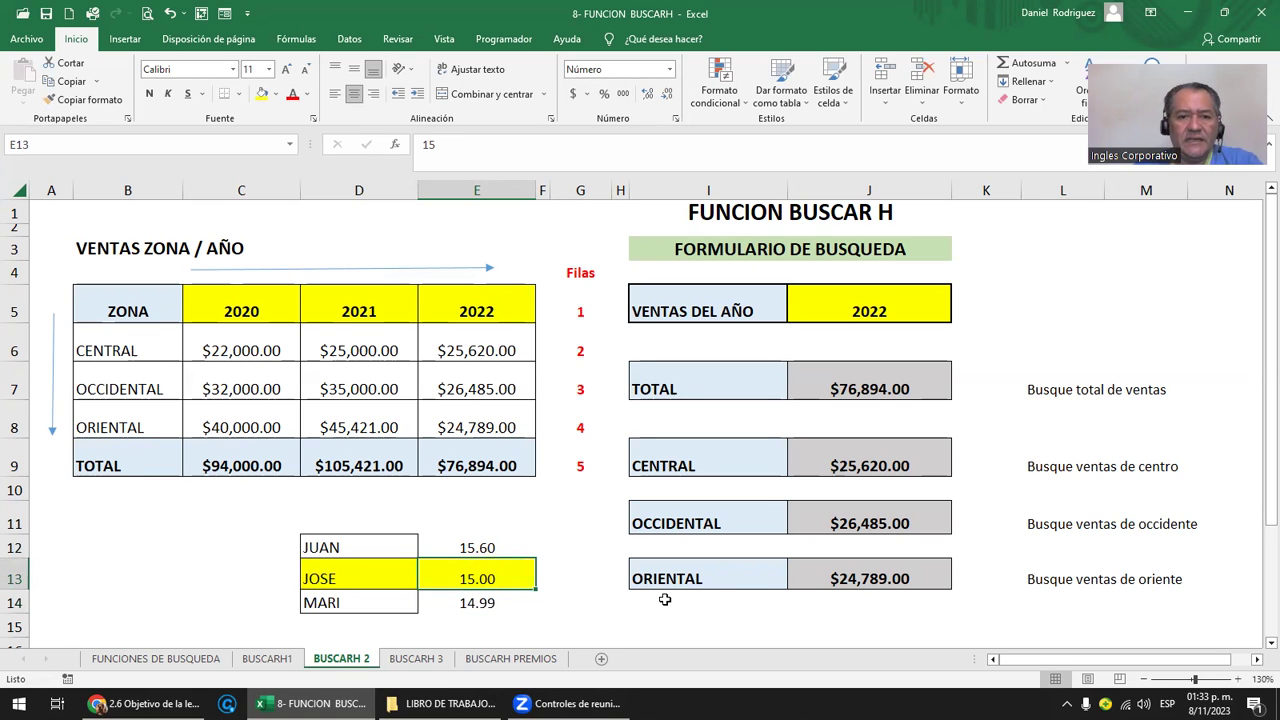
{"action": "type", "text": "15.01"}
{"action": "key", "text": "Return"}
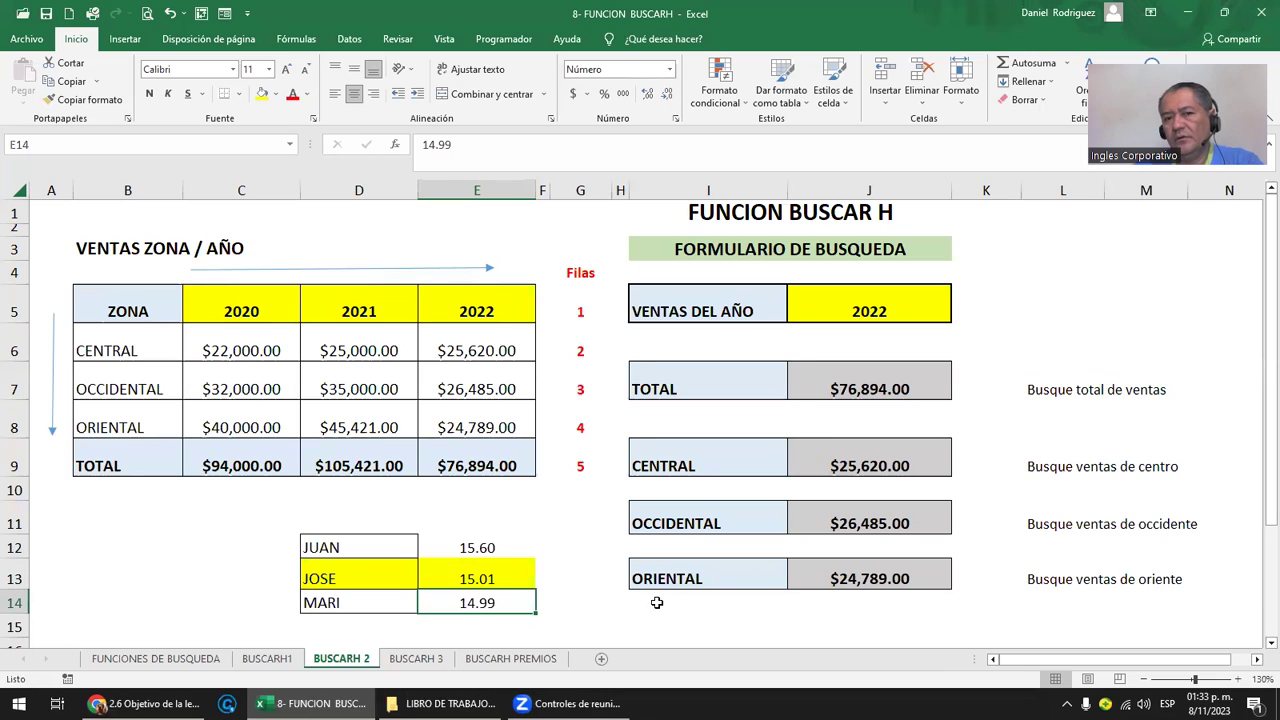
{"action": "left_click", "coordinate": [476, 548]}
{"action": "type", "text": "15.02"}
{"action": "key", "text": "Return"}
{"action": "key", "text": "Return"}
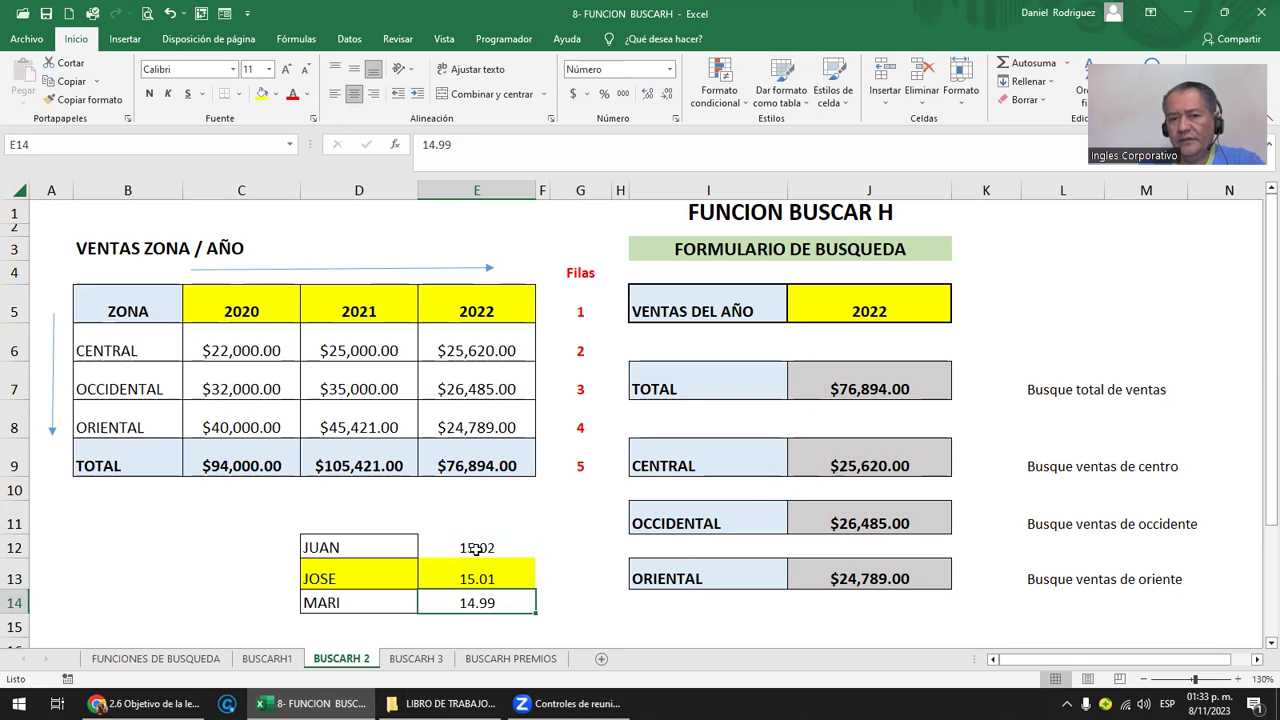
{"action": "type", "text": "15.03"}
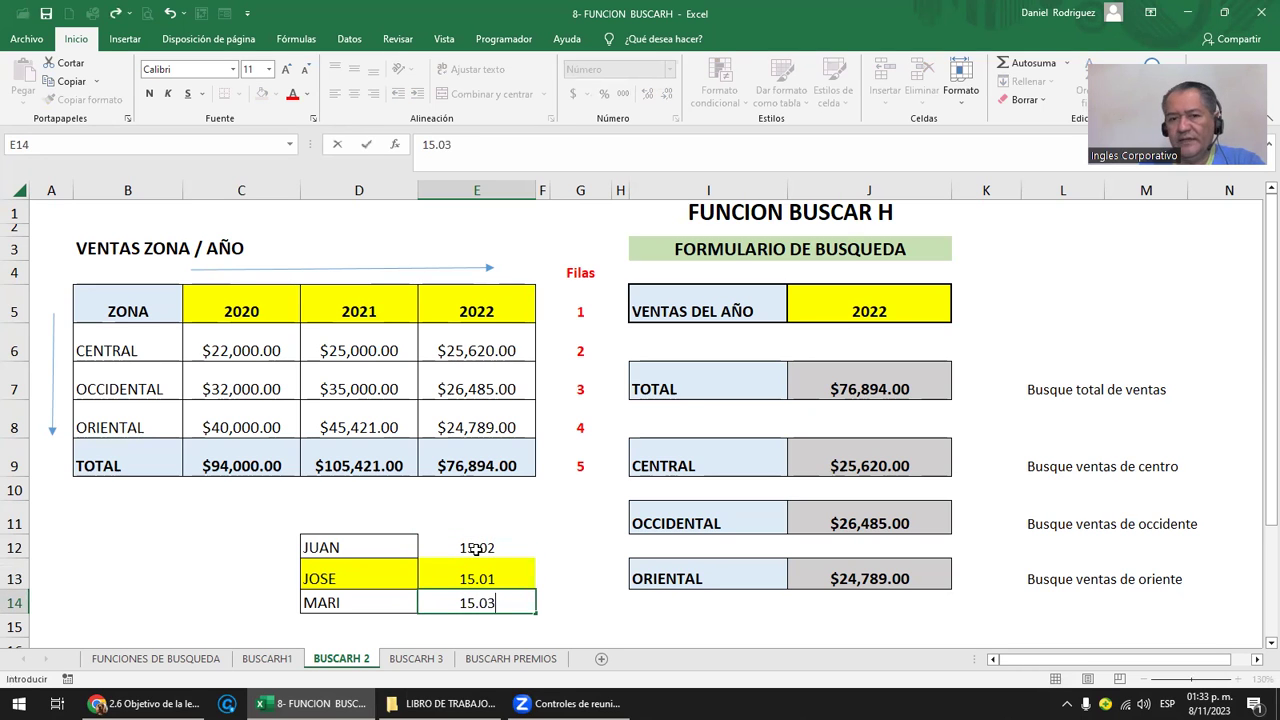
{"action": "key", "text": "Return"}
{"action": "left_click", "coordinate": [488, 571]}
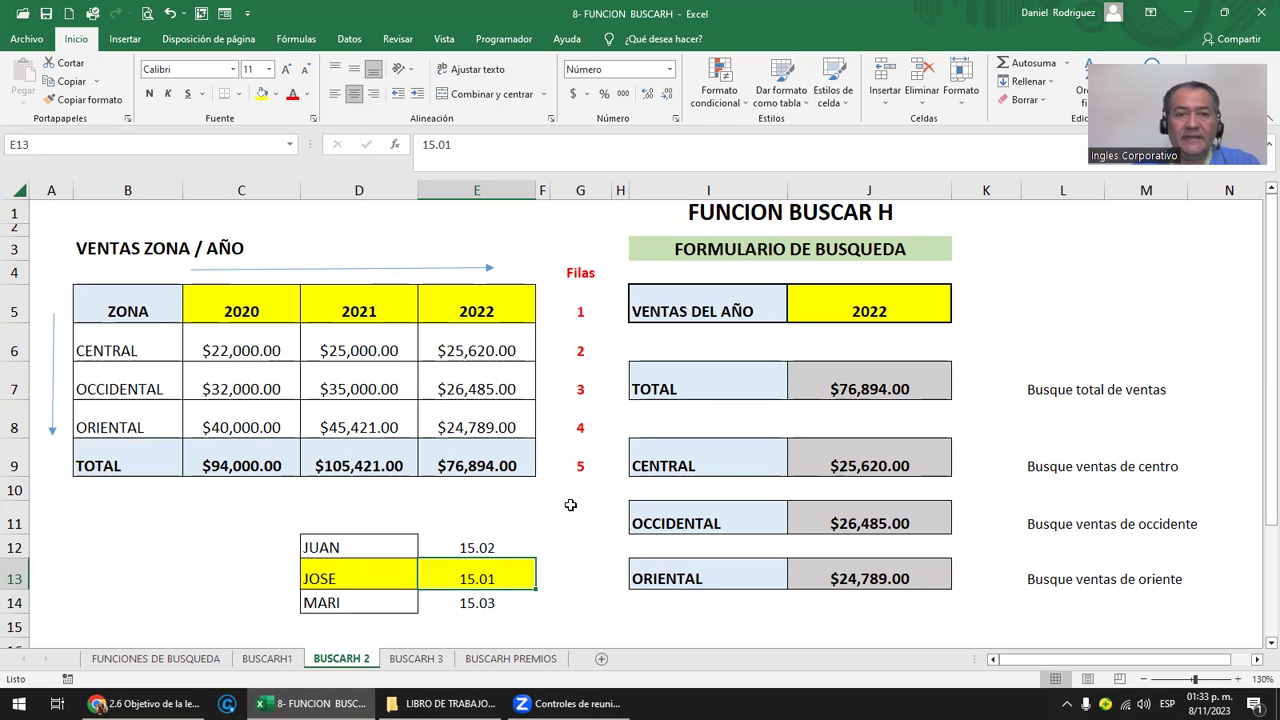
{"action": "left_click_drag", "start_coordinate": [332, 545], "coordinate": [322, 582]}
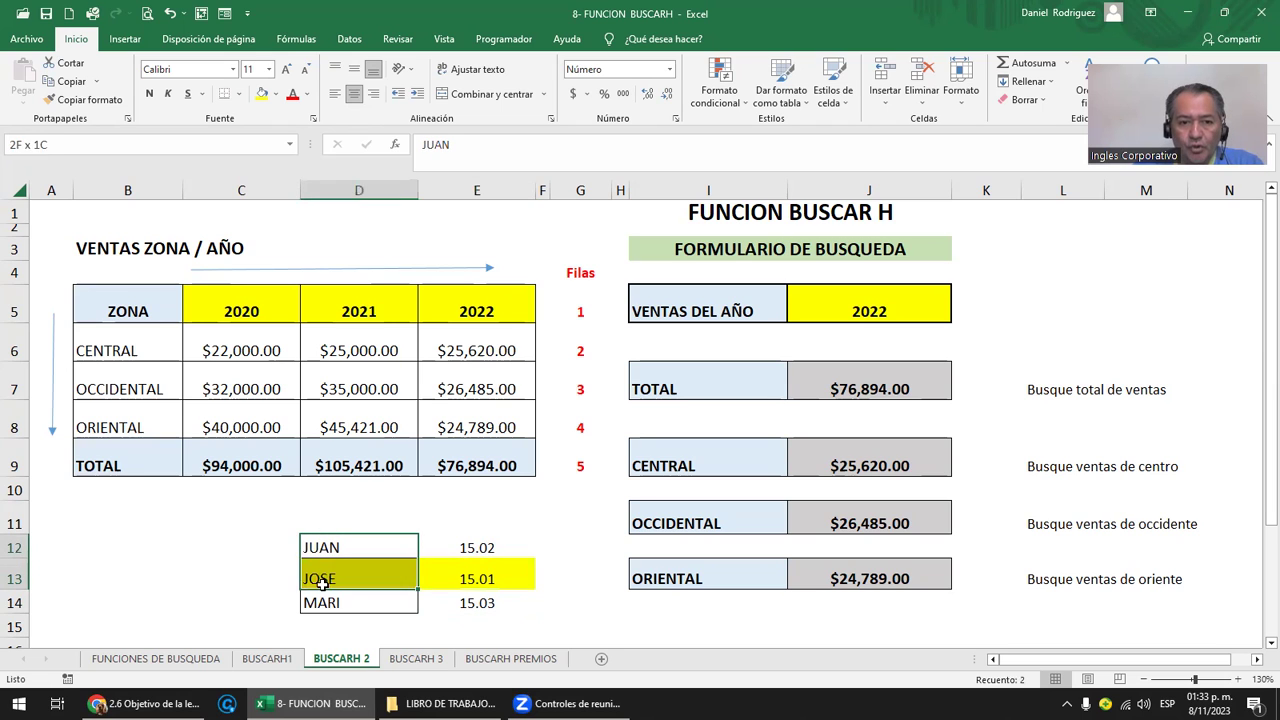
{"action": "left_click_drag", "start_coordinate": [483, 546], "coordinate": [480, 600]}
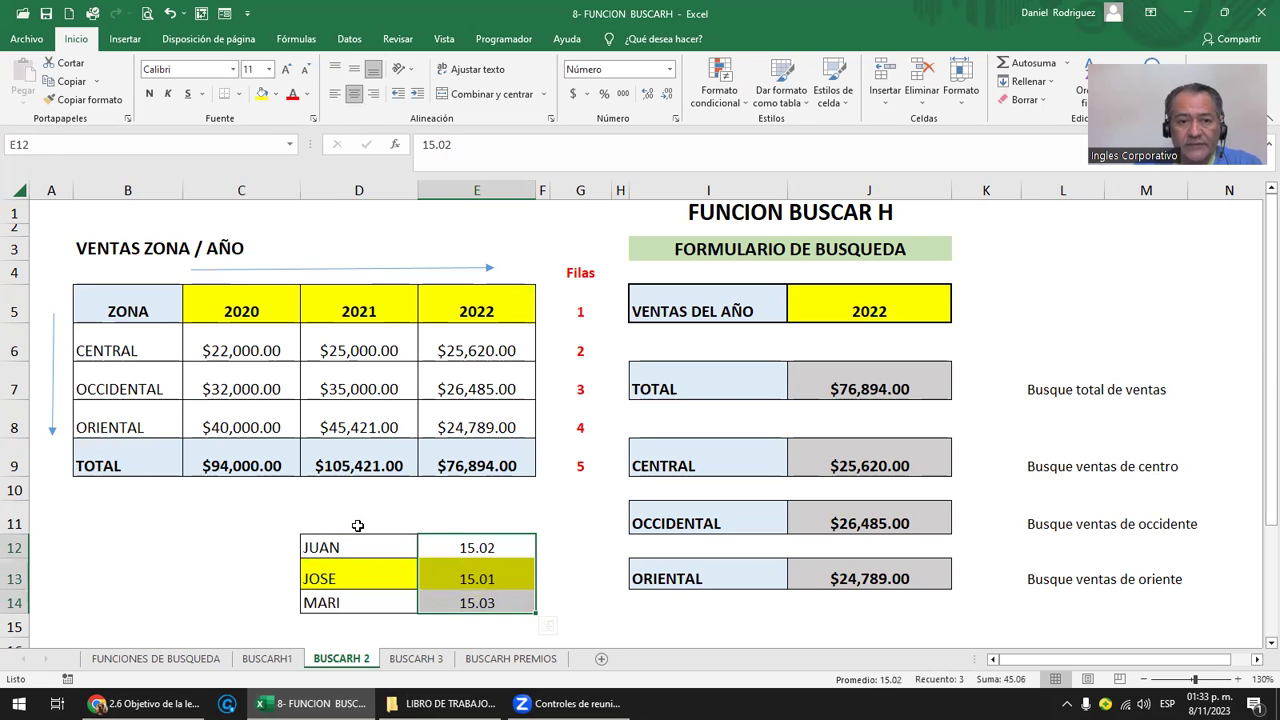
{"action": "left_click", "coordinate": [361, 522]}
Add headers VENDEDOR in D11 and VENTA in E11, and colour E12:E14 red.
{"action": "type", "text": "VENDEDOR"}
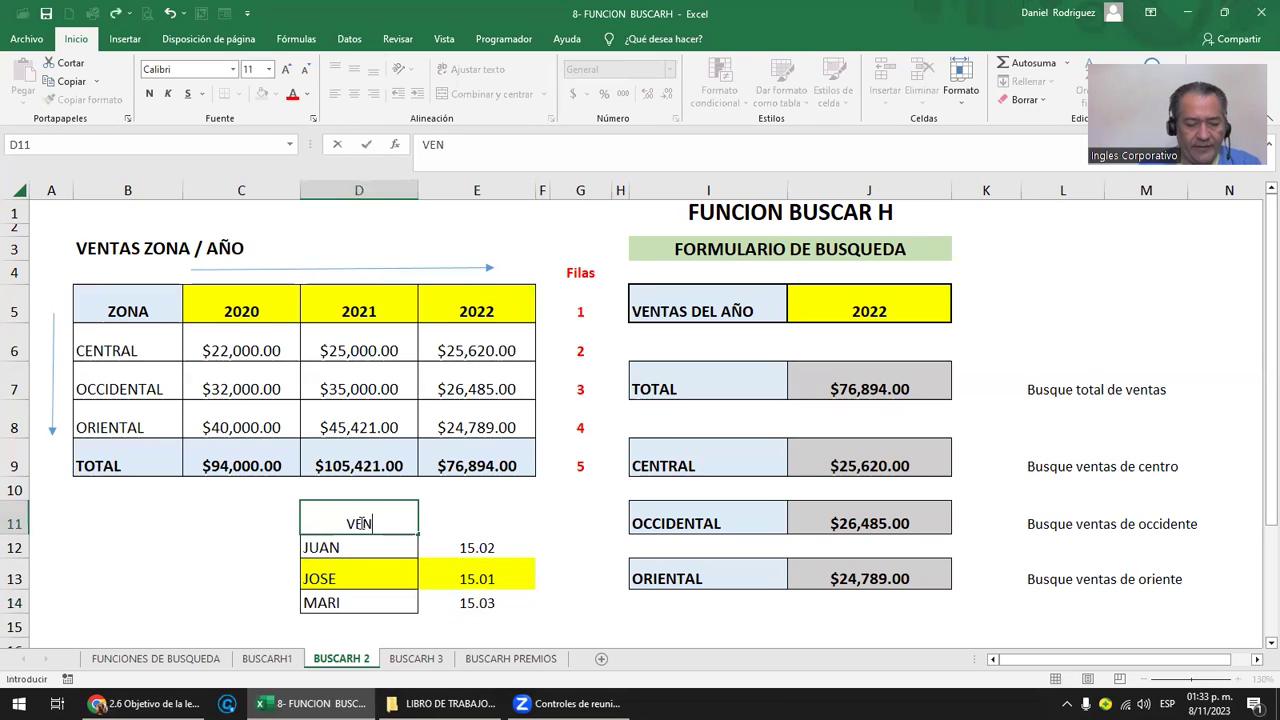
{"action": "key", "text": "Tab"}
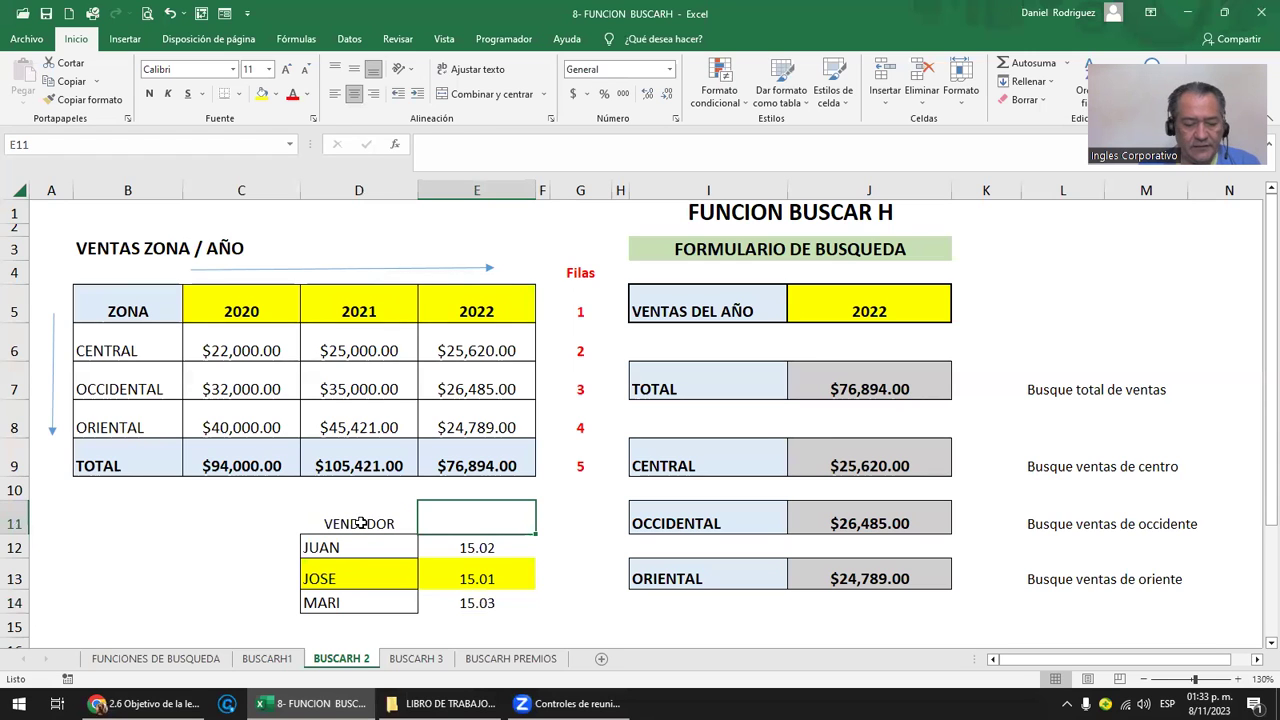
{"action": "type", "text": "VENTA"}
{"action": "key", "text": "Return"}
{"action": "key", "text": "shift+Down"}
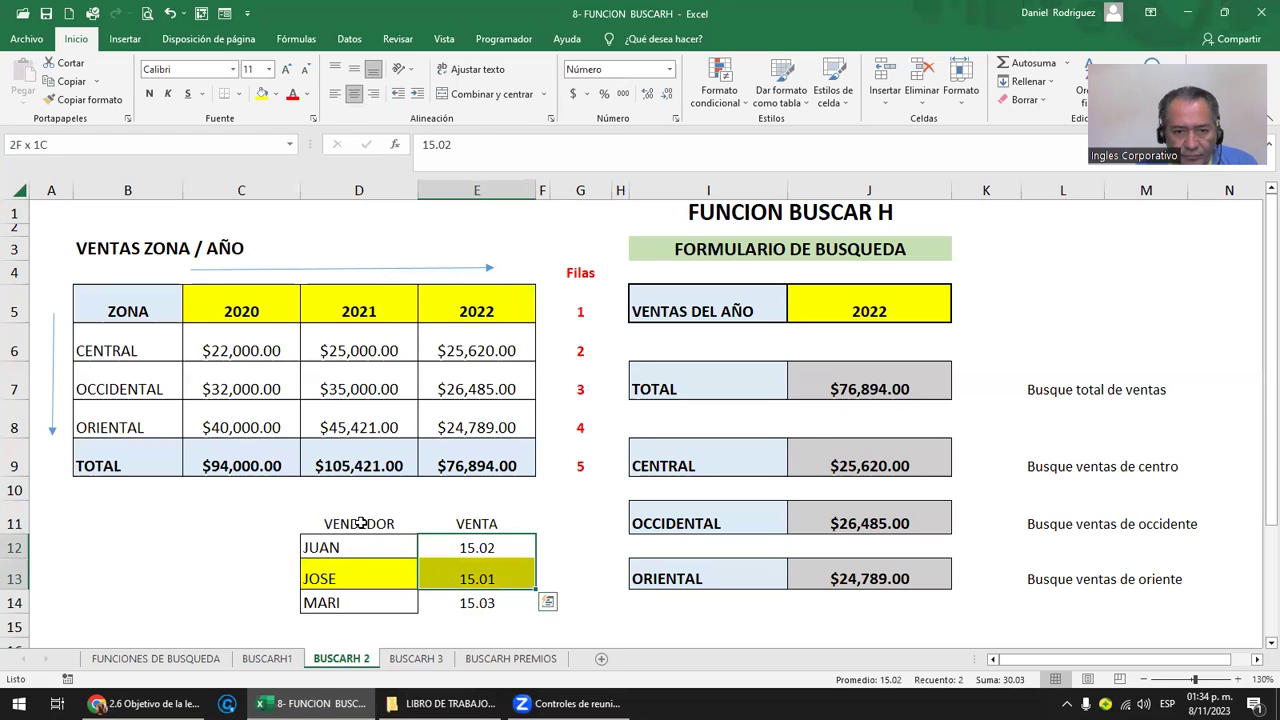
{"action": "key", "text": "shift+Down"}
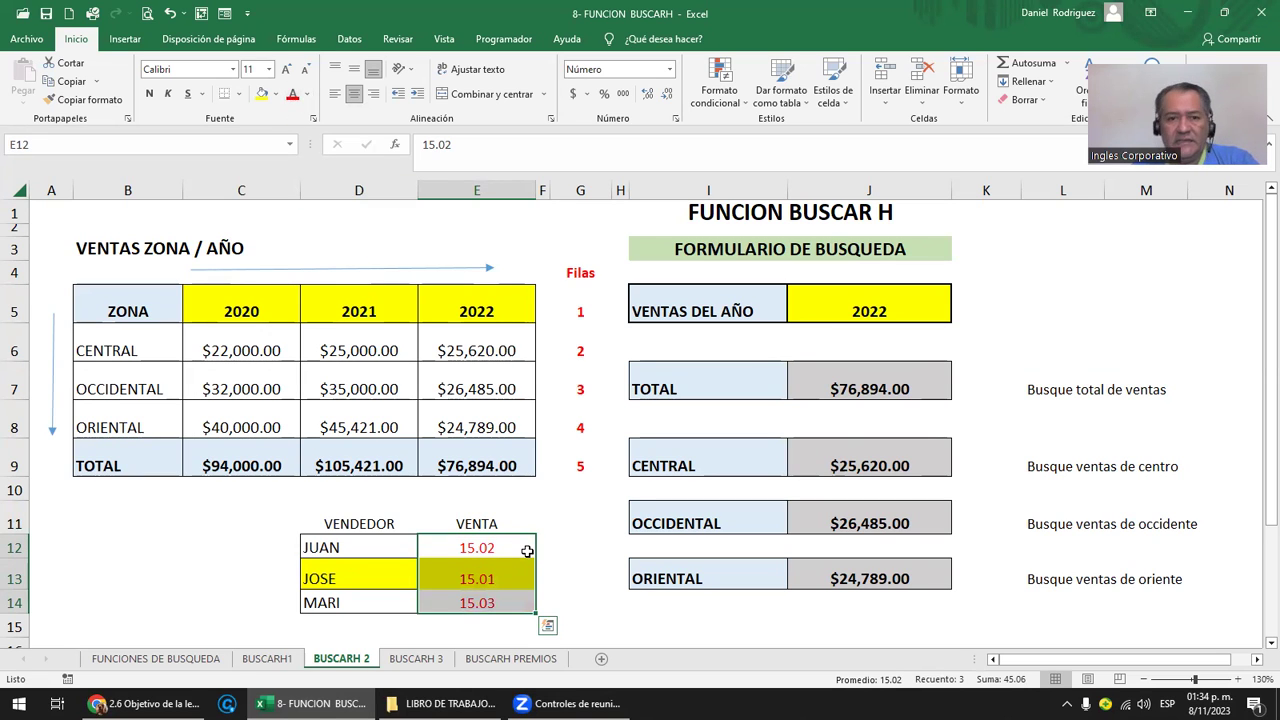
{"action": "left_click", "coordinate": [495, 567]}
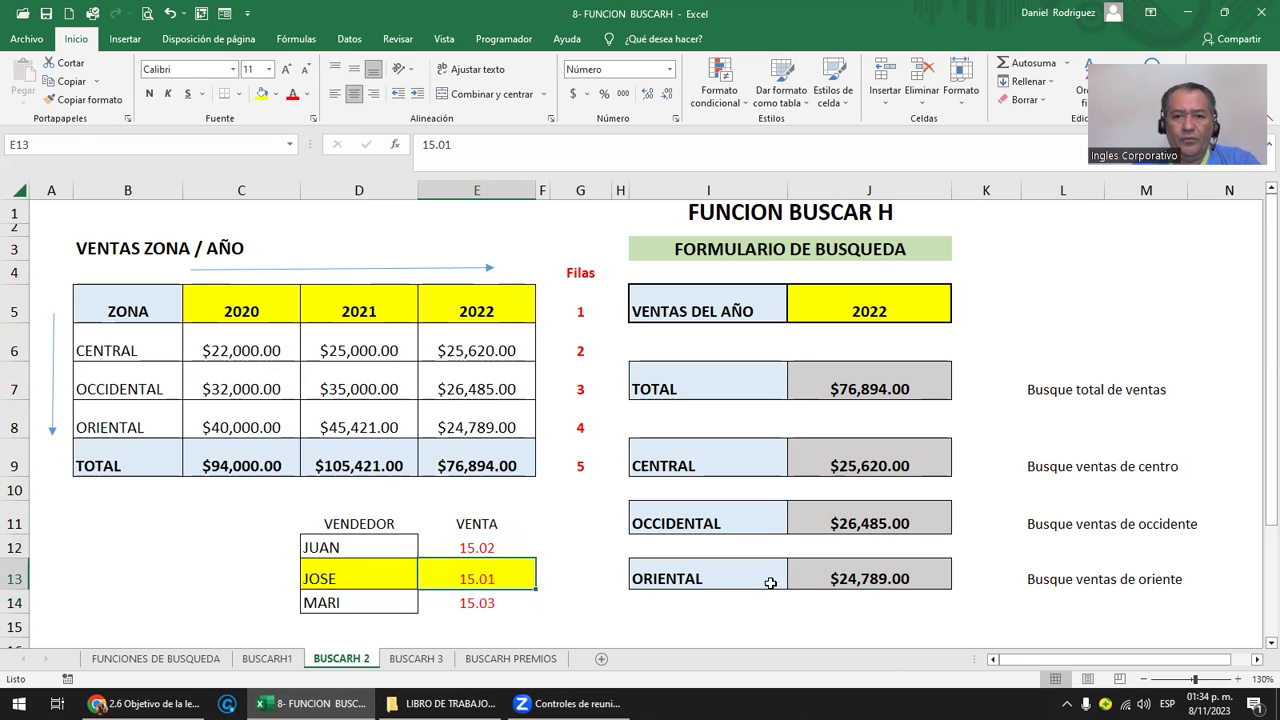
{"action": "left_click", "coordinate": [891, 577]}
{"action": "left_click", "coordinate": [965, 576]}
{"action": "key", "text": "Delete"}
{"action": "key", "text": "Delete"}
{"action": "key", "text": "Delete"}
{"action": "type", "text": "VENTAS;4;VSO)"}
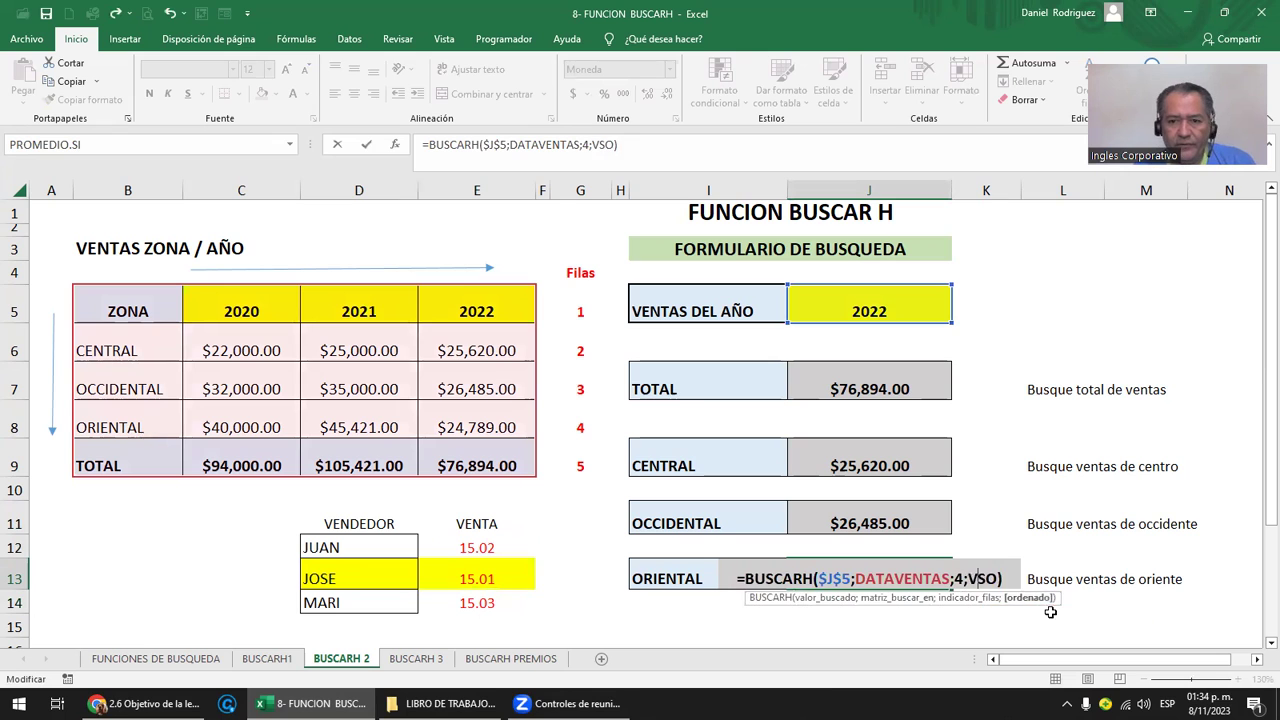
{"action": "key", "text": "BackSpace"}
{"action": "key", "text": "Delete"}
{"action": "key", "text": "Delete"}
{"action": "key", "text": "BackSpace"}
{"action": "type", "text": ";"}
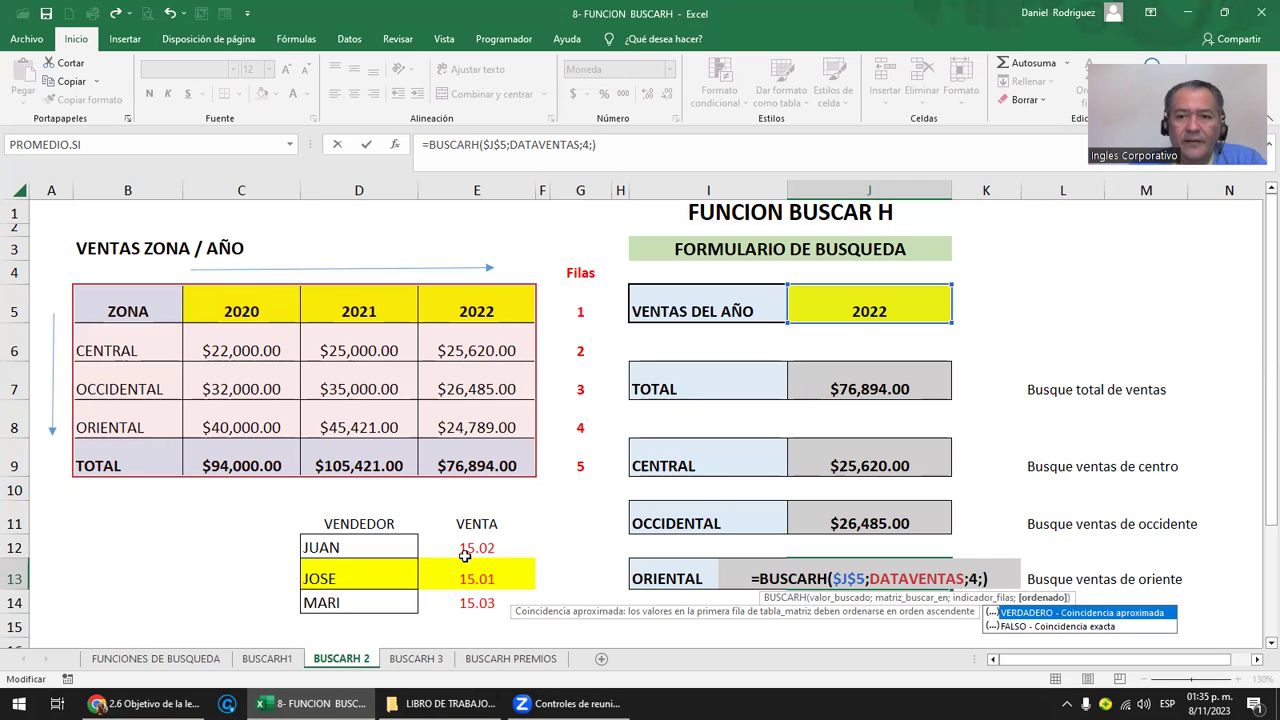
{"action": "left_click", "coordinate": [1017, 633]}
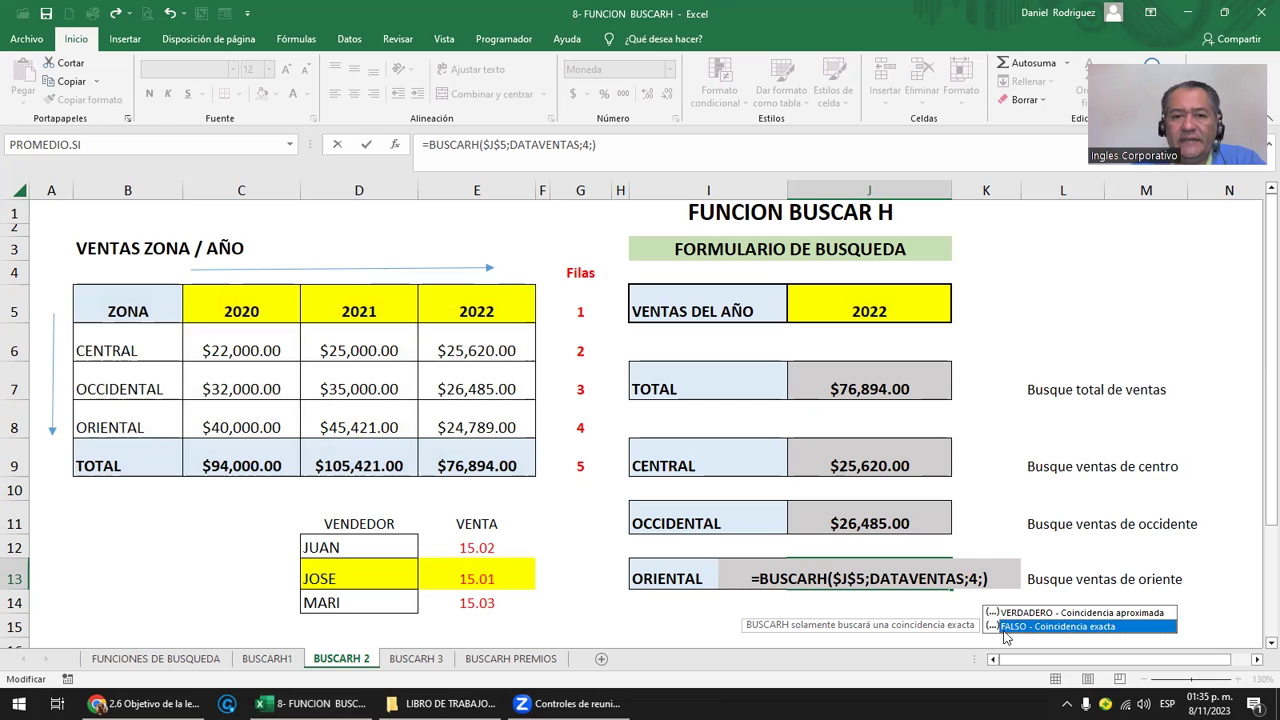
{"action": "left_click", "coordinate": [483, 548]}
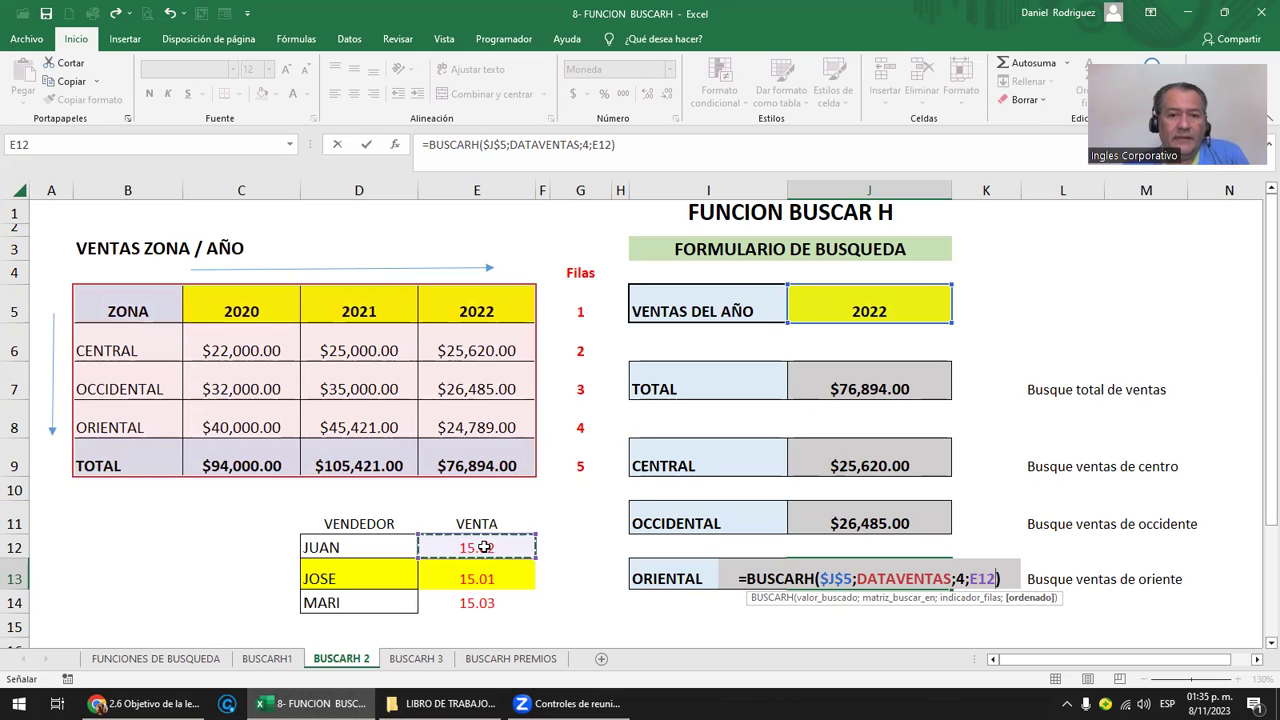
{"action": "left_click", "coordinate": [517, 581]}
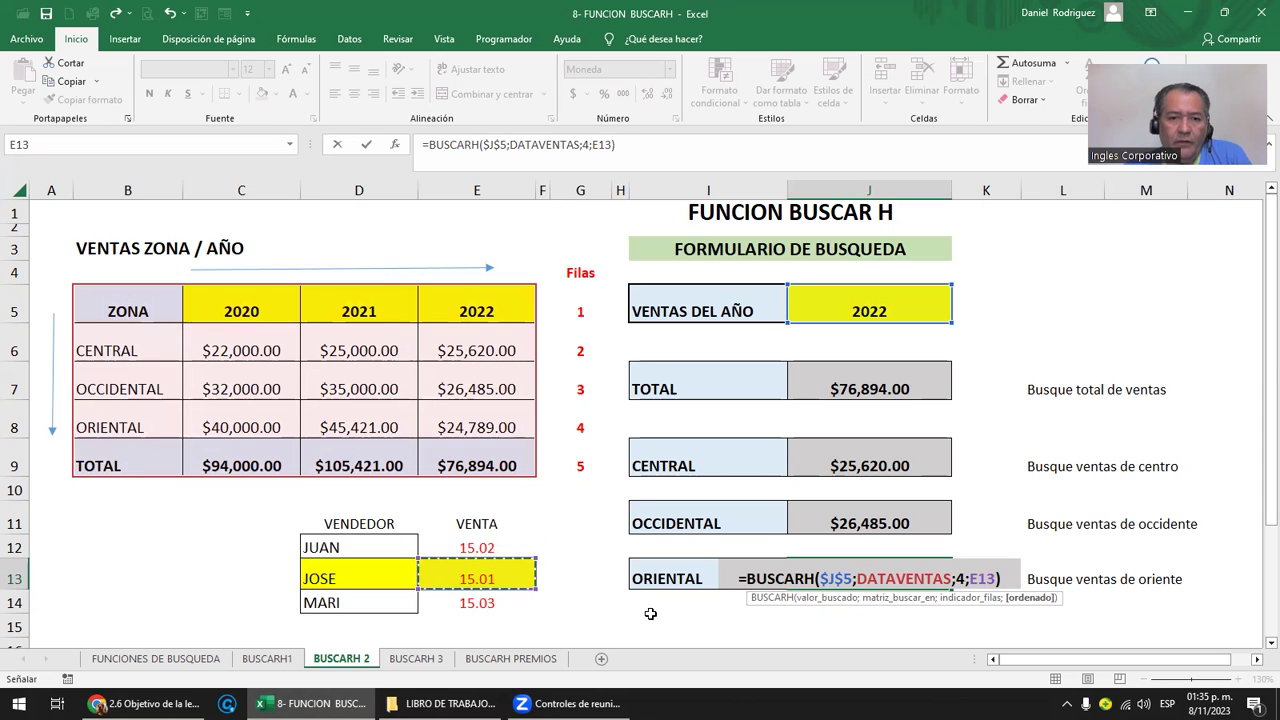
{"action": "key", "text": "Escape"}
{"action": "key", "text": "Left"}
Re-enter E13's value as 15.00, then change it to 14.99.
{"action": "key", "text": "Left"}
{"action": "key", "text": "Left"}
{"action": "key", "text": "Left"}
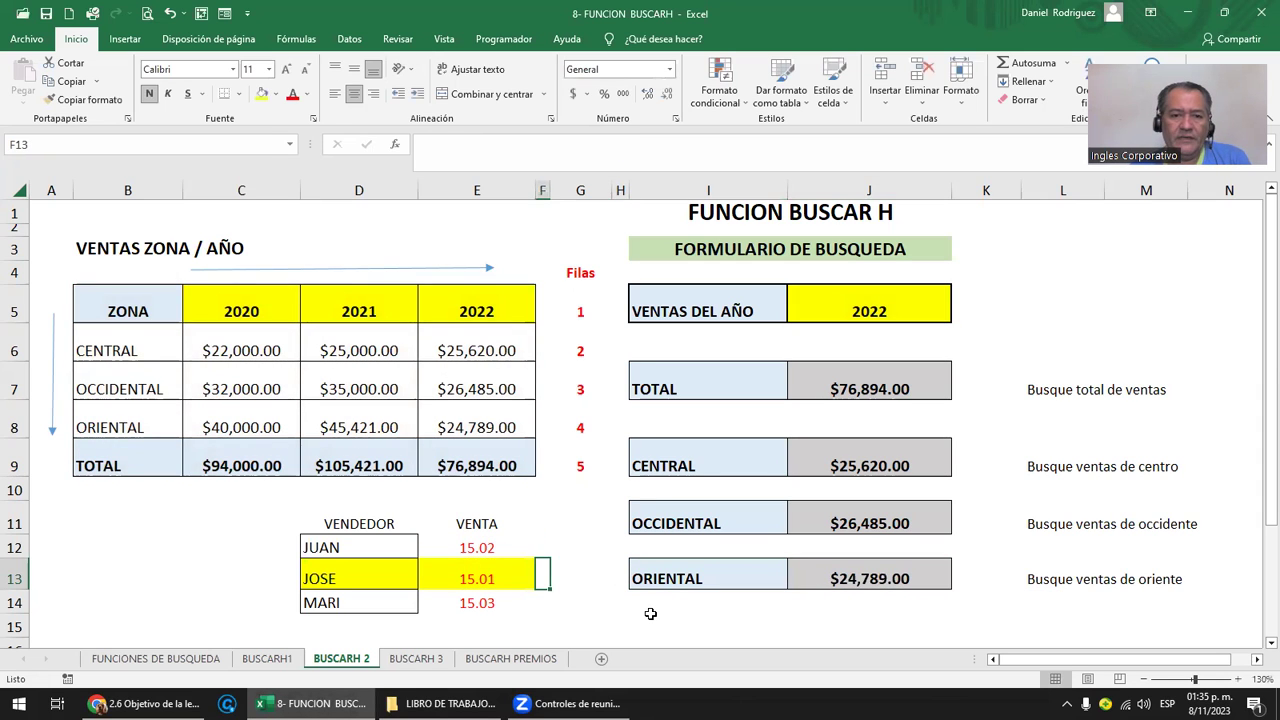
{"action": "key", "text": "Left"}
{"action": "type", "text": "15.00"}
{"action": "key", "text": "Return"}
{"action": "key", "text": "Up"}
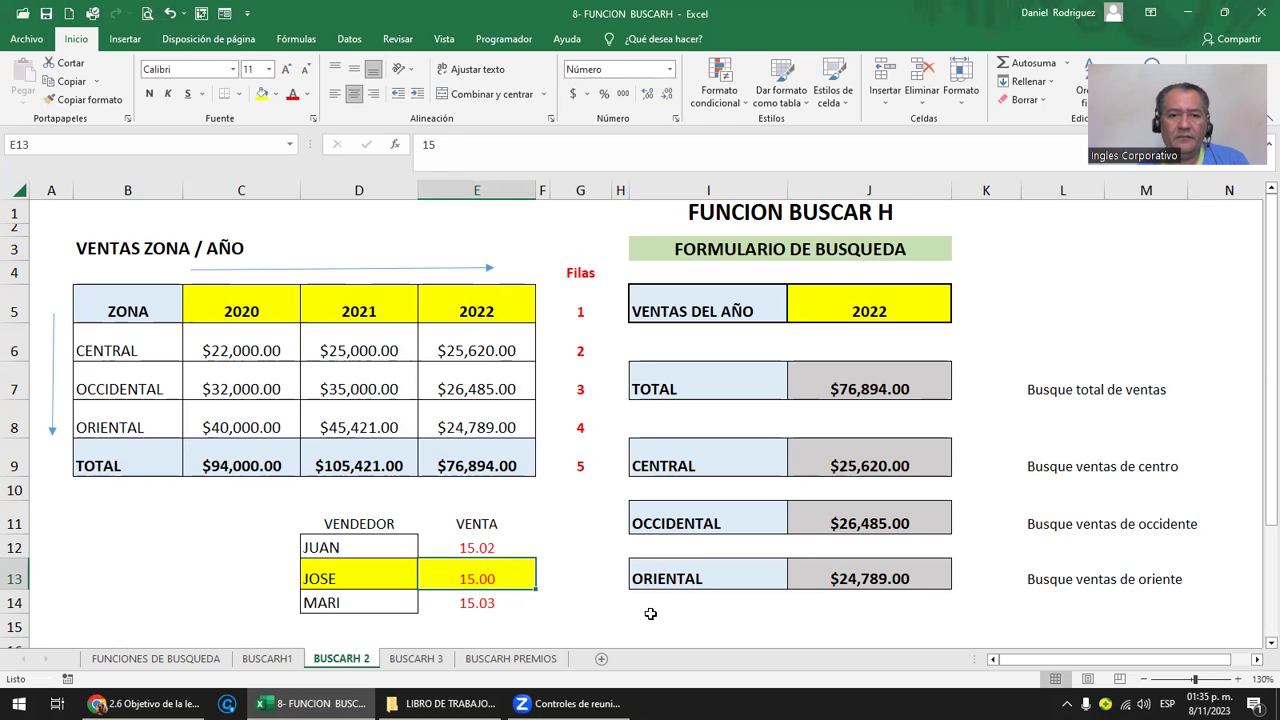
{"action": "key", "text": "Down"}
{"action": "key", "text": "Up"}
{"action": "key", "text": "Up"}
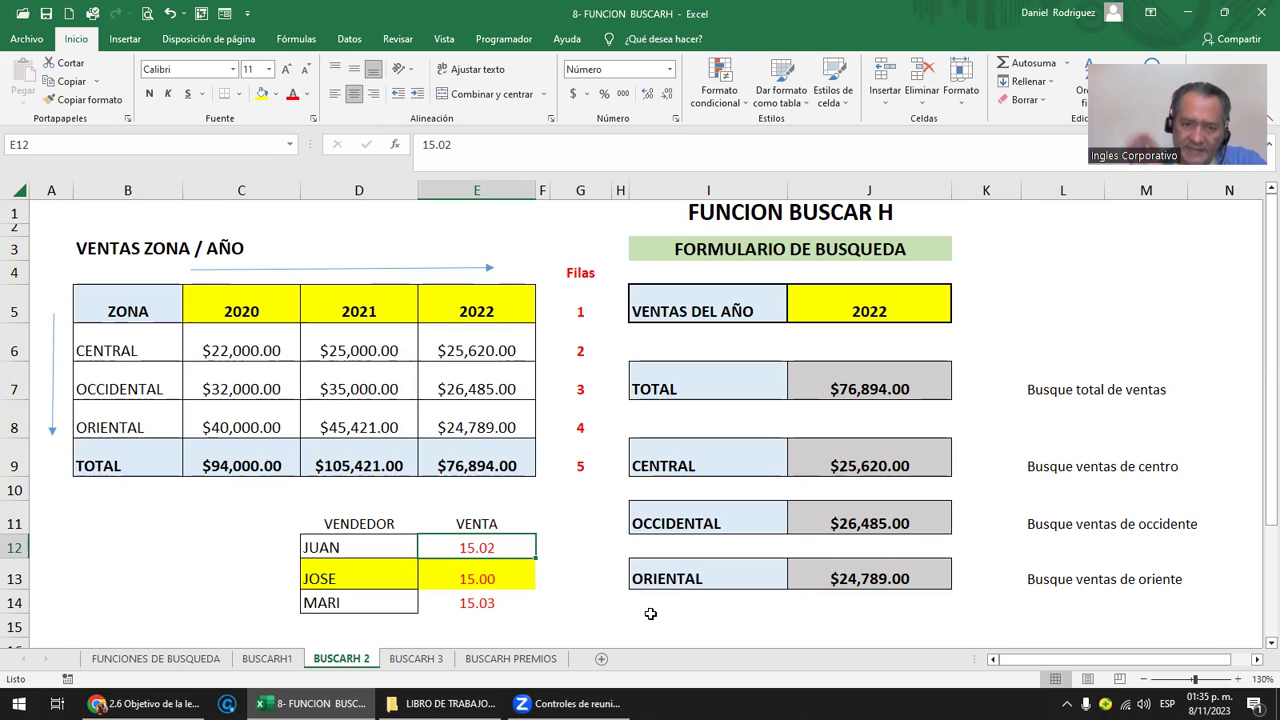
{"action": "left_click", "coordinate": [495, 580]}
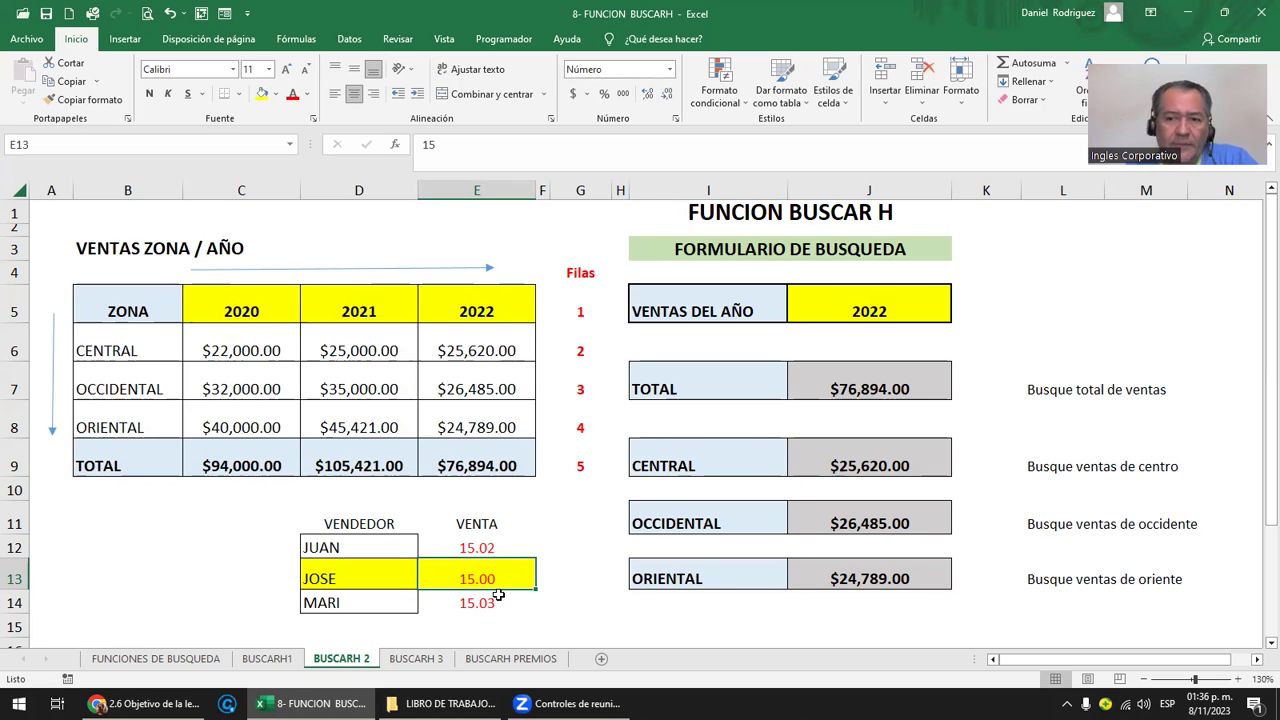
{"action": "left_click", "coordinate": [492, 550]}
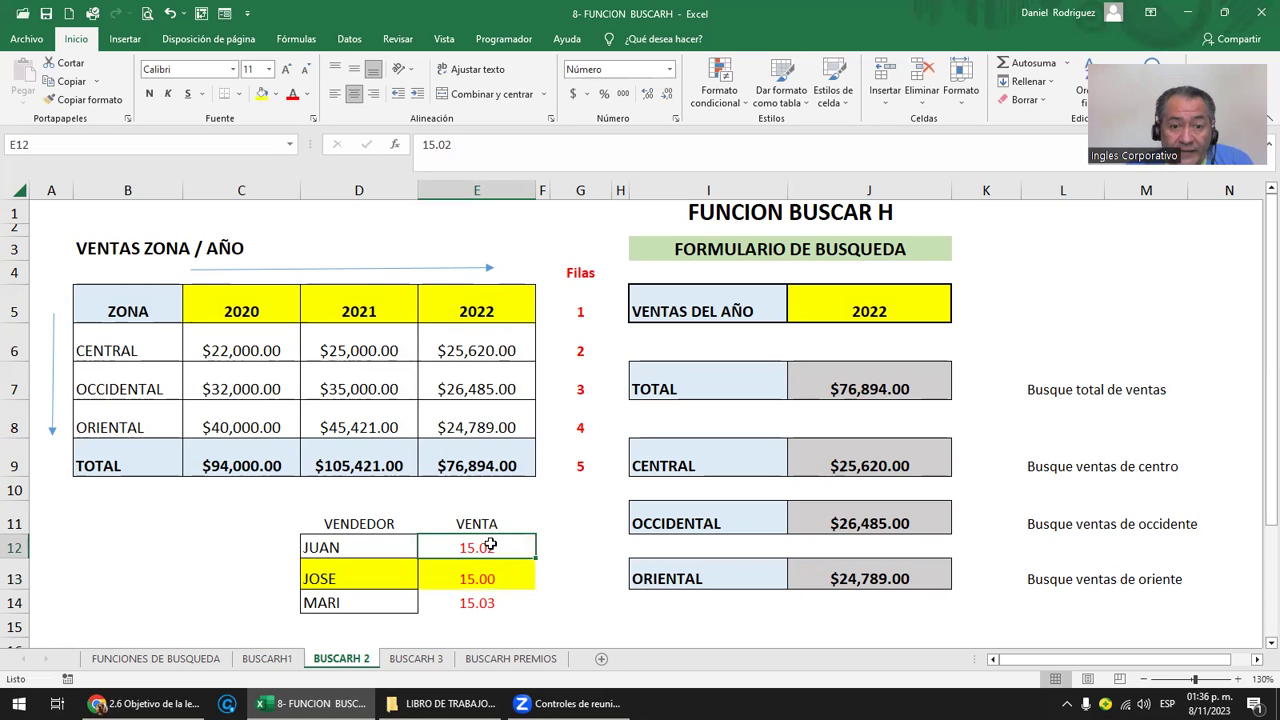
{"action": "left_click", "coordinate": [475, 574]}
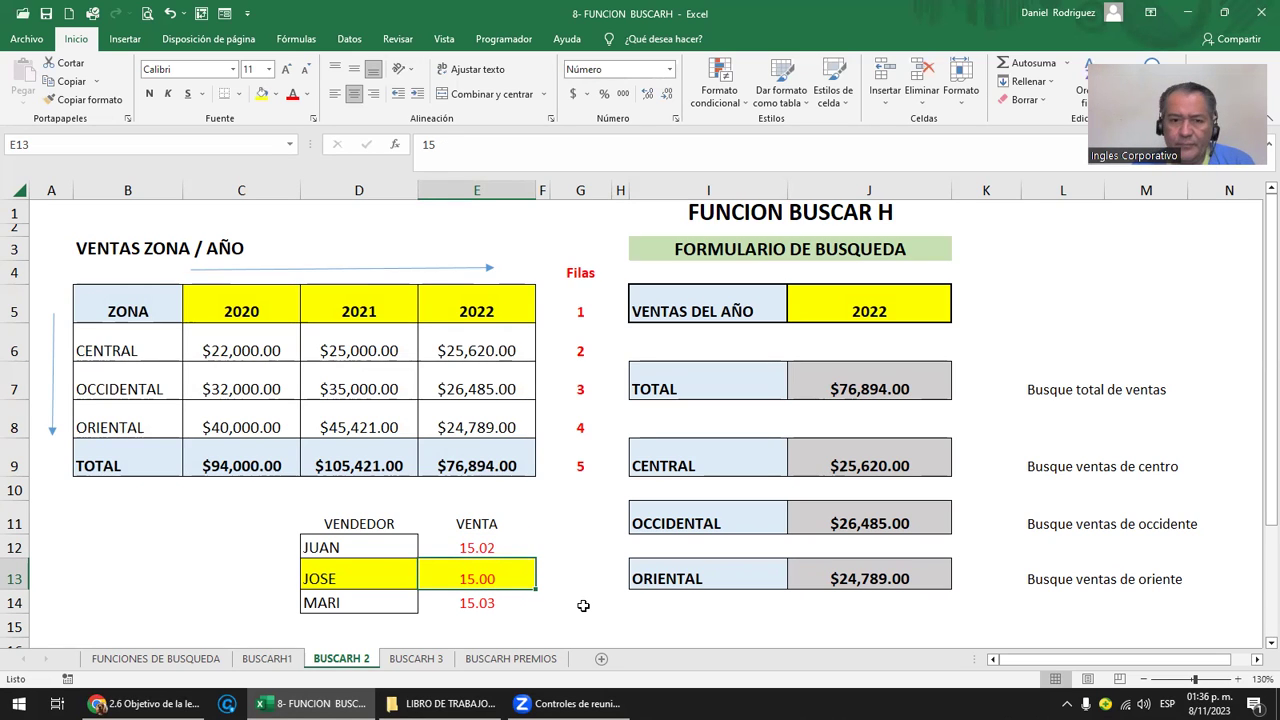
{"action": "type", "text": "1"}
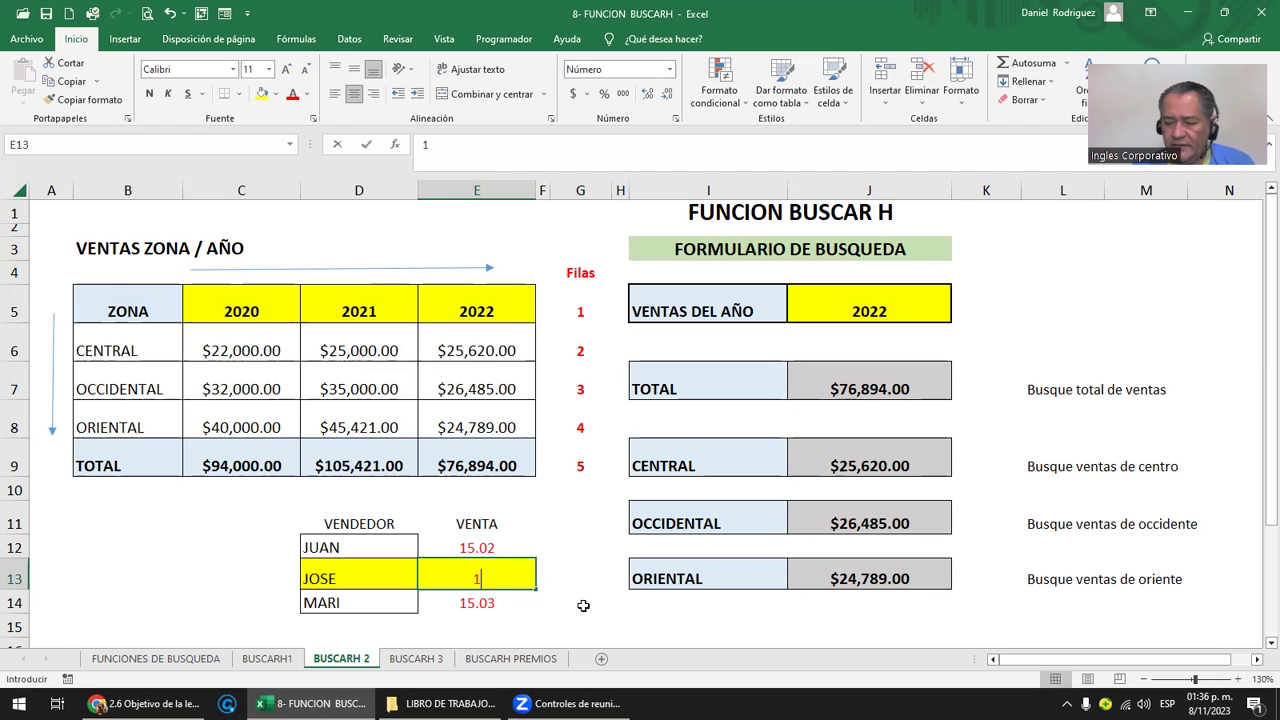
{"action": "type", "text": "4.99"}
{"action": "key", "text": "Return"}
{"action": "key", "text": "Up"}
Try 15.04 as the sales value in E12.
{"action": "key", "text": "Up"}
{"action": "key", "text": "Down"}
{"action": "key", "text": "Down"}
{"action": "key", "text": "Up"}
{"action": "key", "text": "Up"}
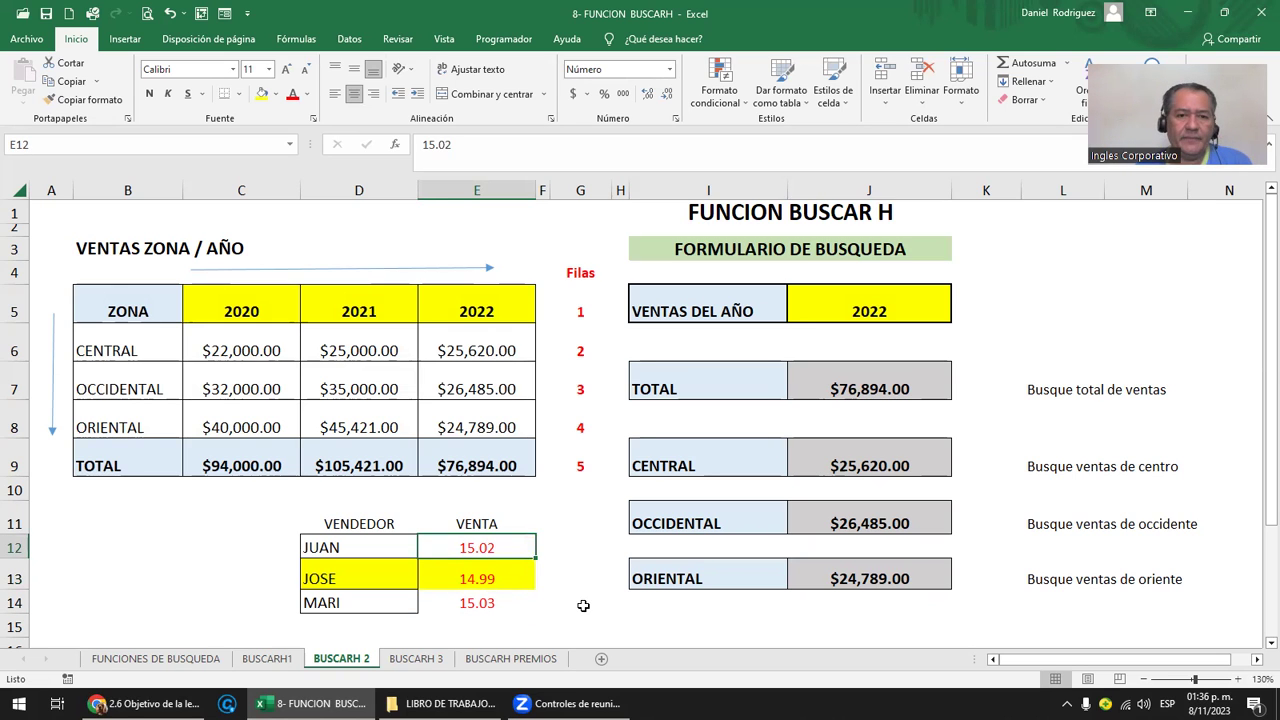
{"action": "key", "text": "Down"}
Set E12 to 16.00 and E14 to 17.00.
{"action": "key", "text": "Up"}
{"action": "type", "text": "15.04"}
{"action": "key", "text": "Return"}
{"action": "key", "text": "Down"}
{"action": "key", "text": "Up"}
{"action": "key", "text": "Up"}
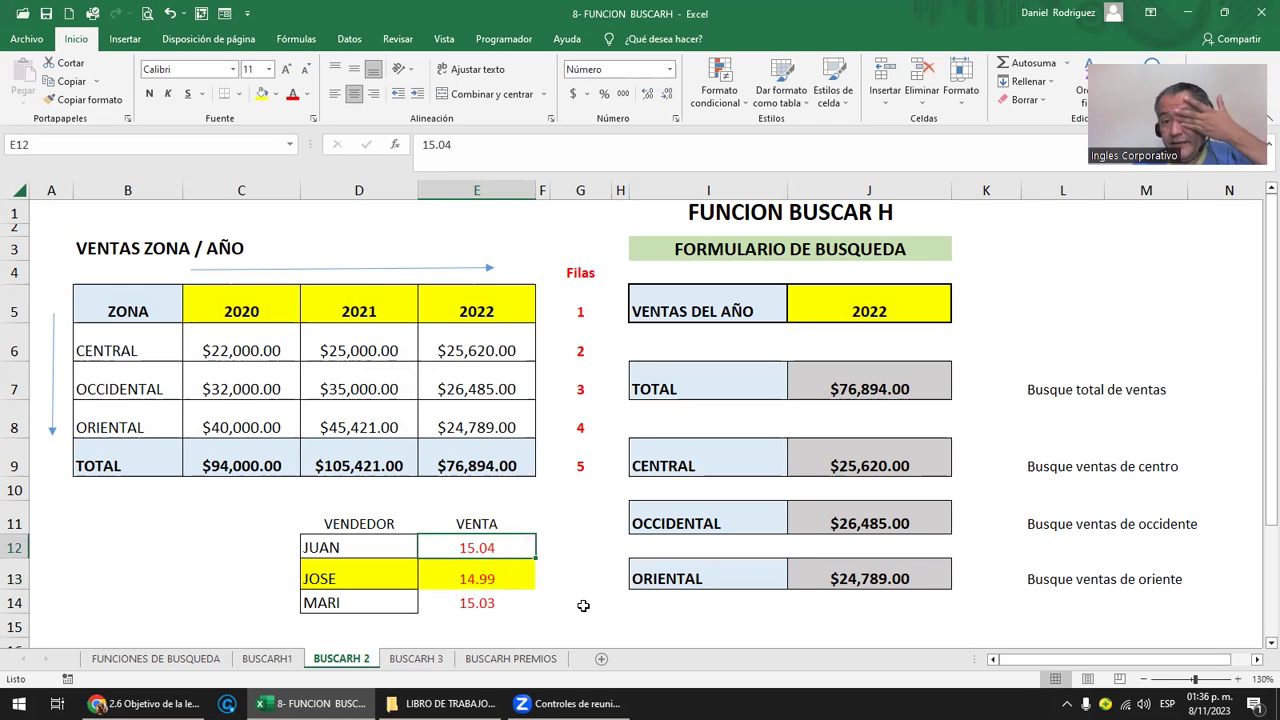
{"action": "type", "text": "16"}
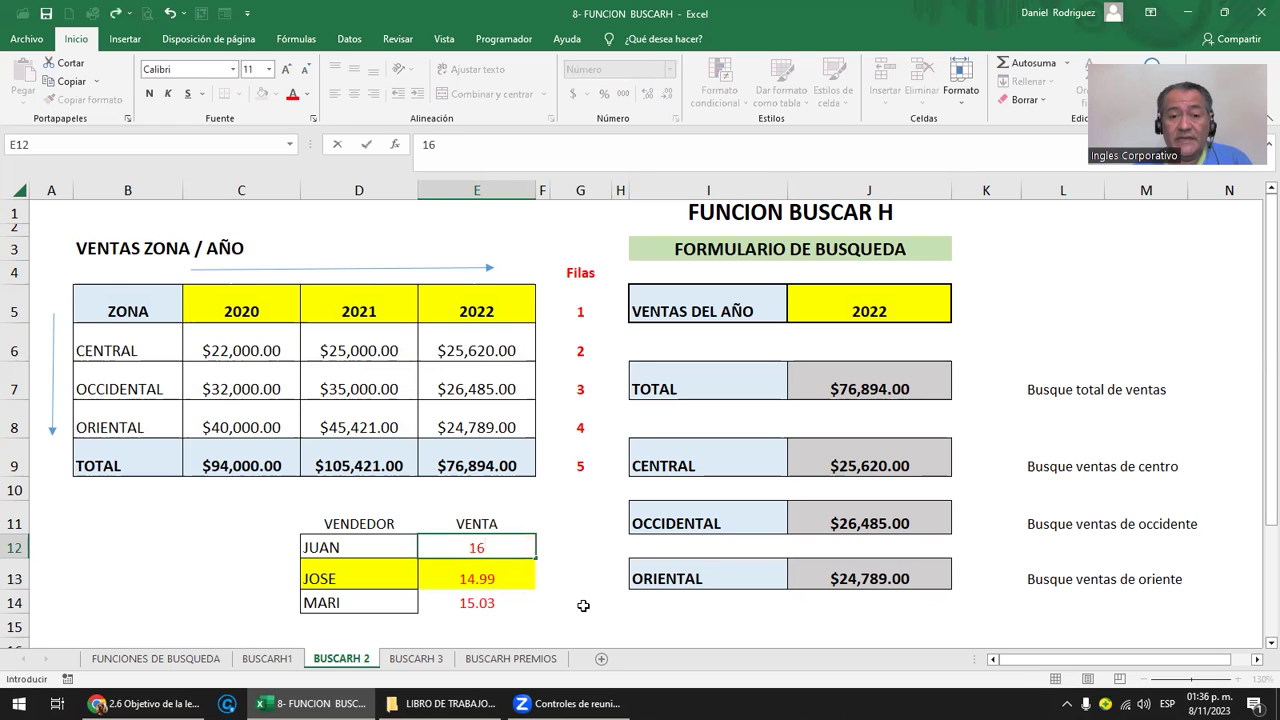
{"action": "type", "text": ".00"}
{"action": "key", "text": "Return"}
{"action": "key", "text": "Down"}
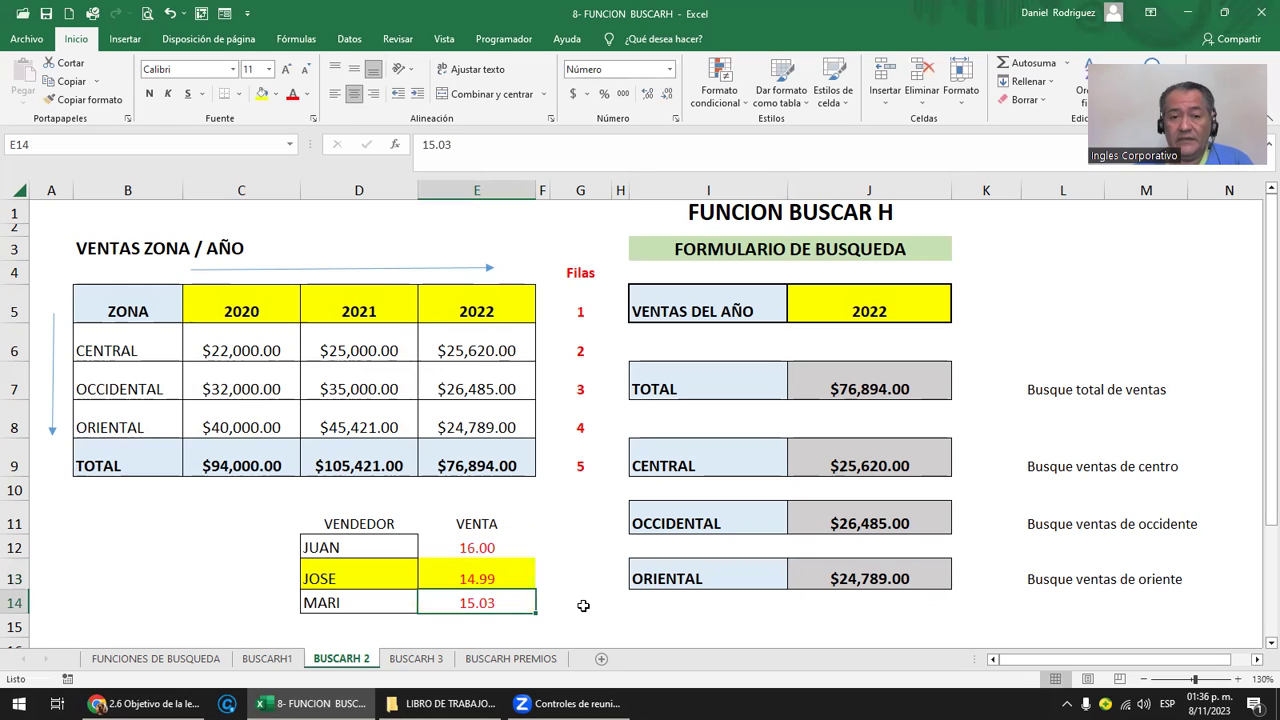
{"action": "type", "text": "17.00"}
{"action": "key", "text": "Return"}
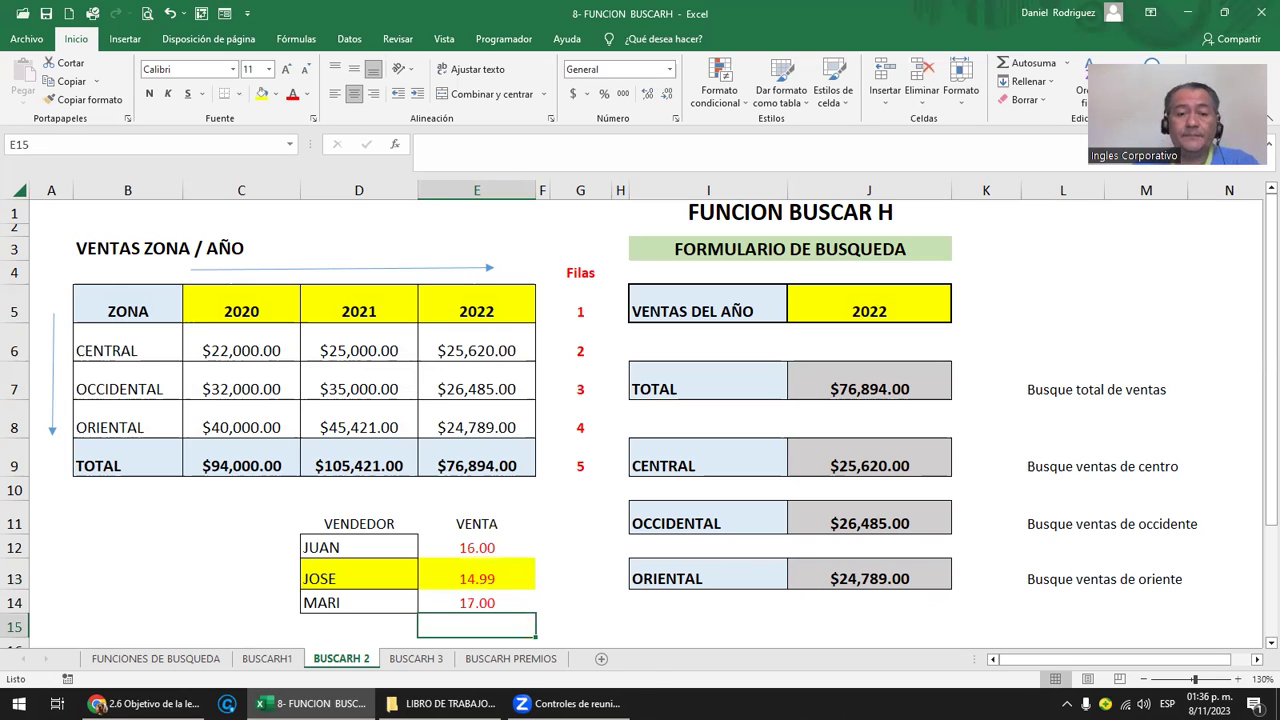
{"action": "left_click", "coordinate": [503, 582]}
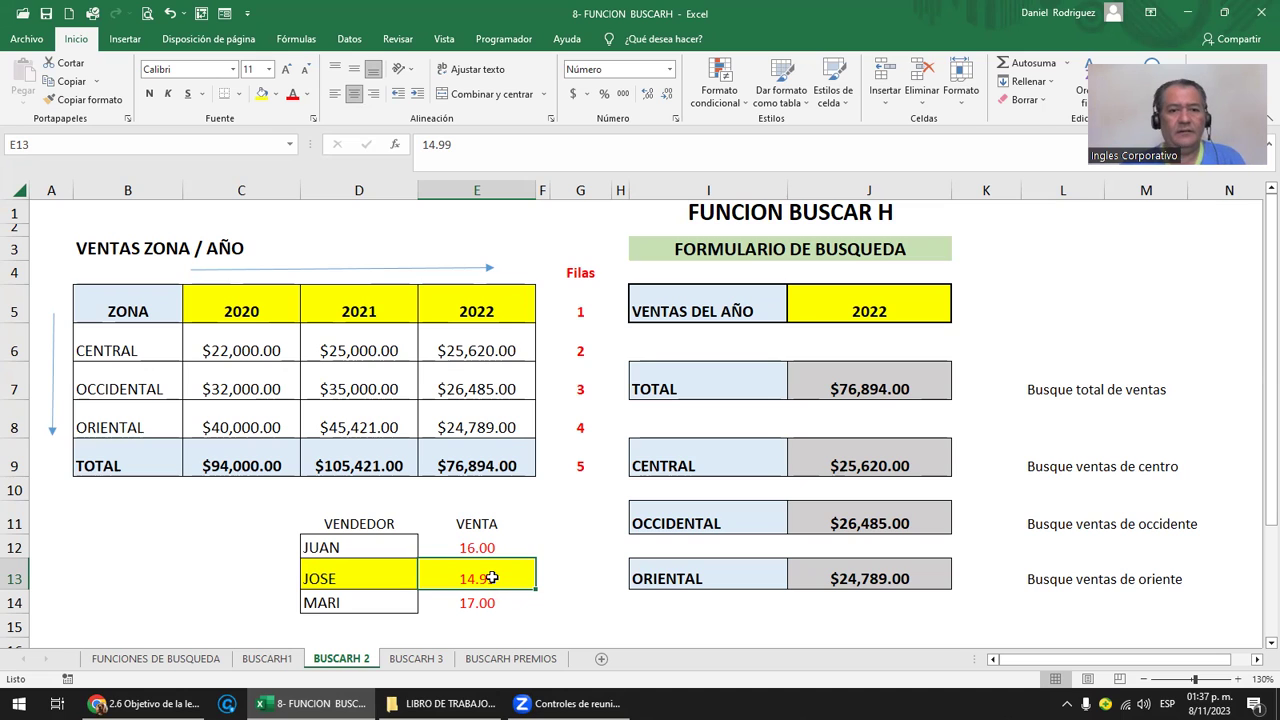
{"action": "left_click", "coordinate": [378, 528]}
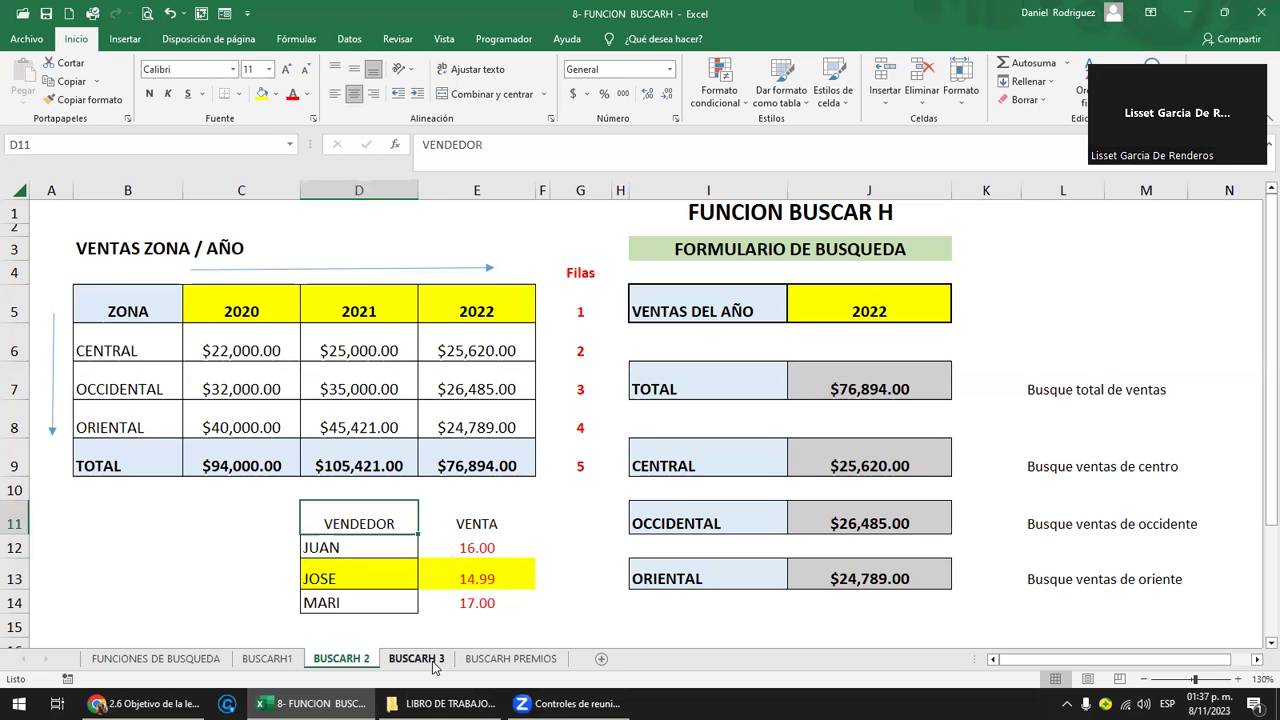
Switch to the BUSCARH 3 sheet and review its sales table and H5's lookup formula.
{"action": "left_click", "coordinate": [434, 662]}
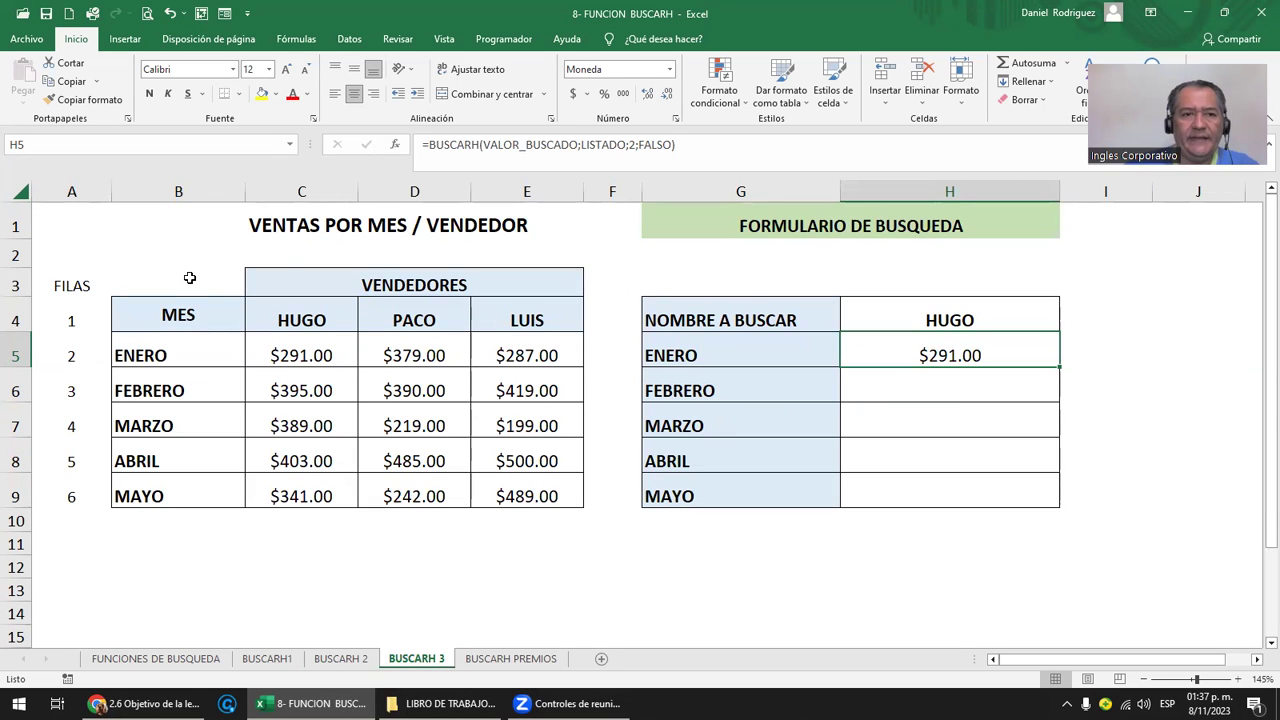
{"action": "left_click", "coordinate": [316, 284]}
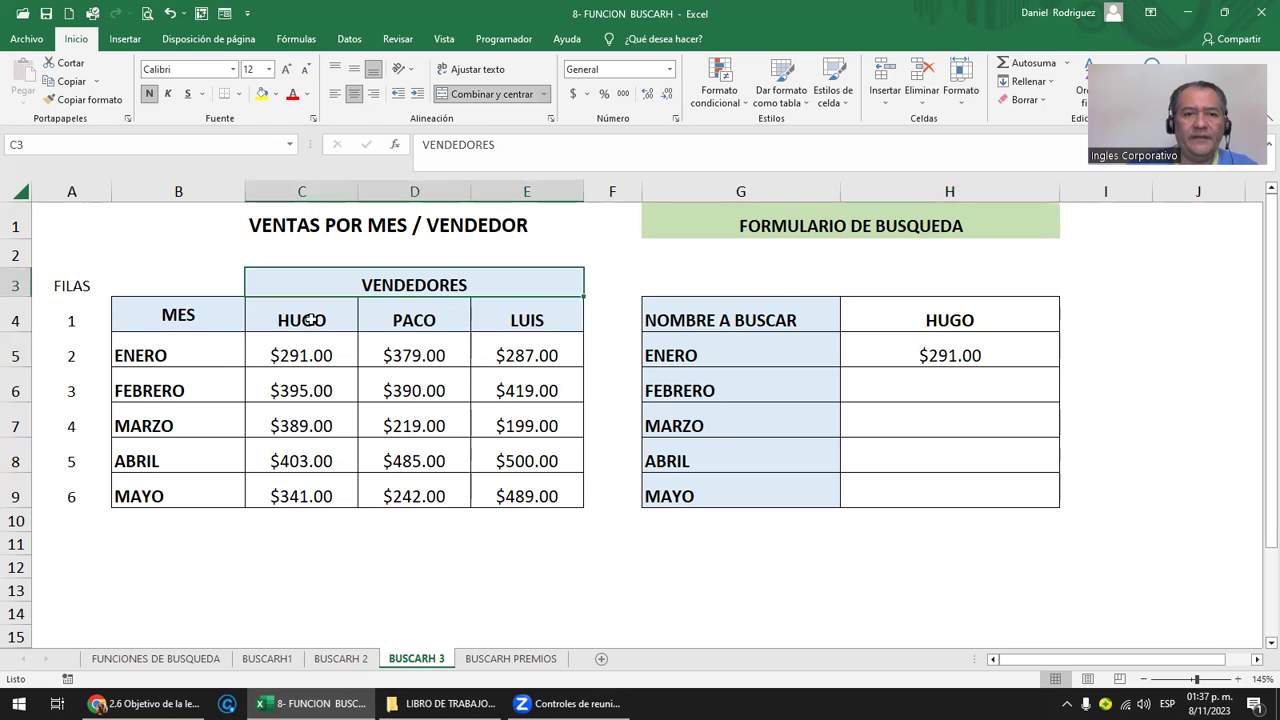
{"action": "left_click_drag", "start_coordinate": [312, 319], "coordinate": [526, 320]}
{"action": "left_click", "coordinate": [190, 367]}
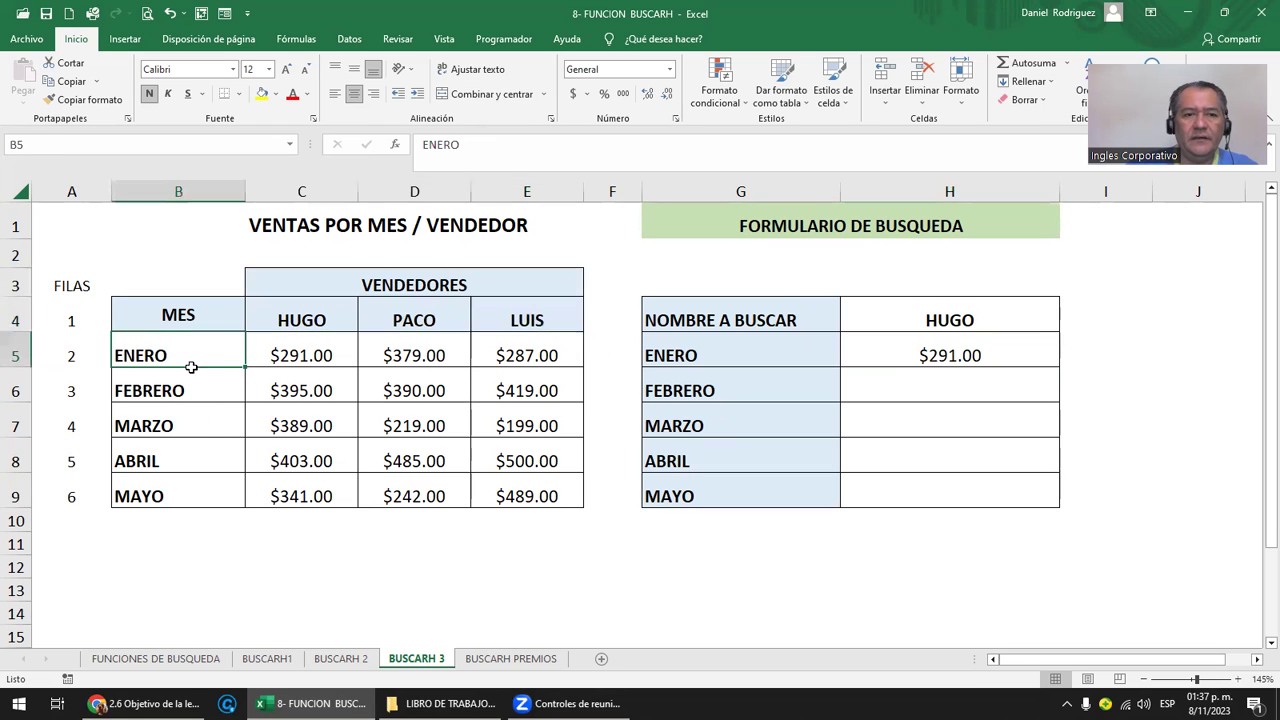
{"action": "left_click_drag", "start_coordinate": [190, 367], "coordinate": [190, 495]}
{"action": "left_click", "coordinate": [933, 368]}
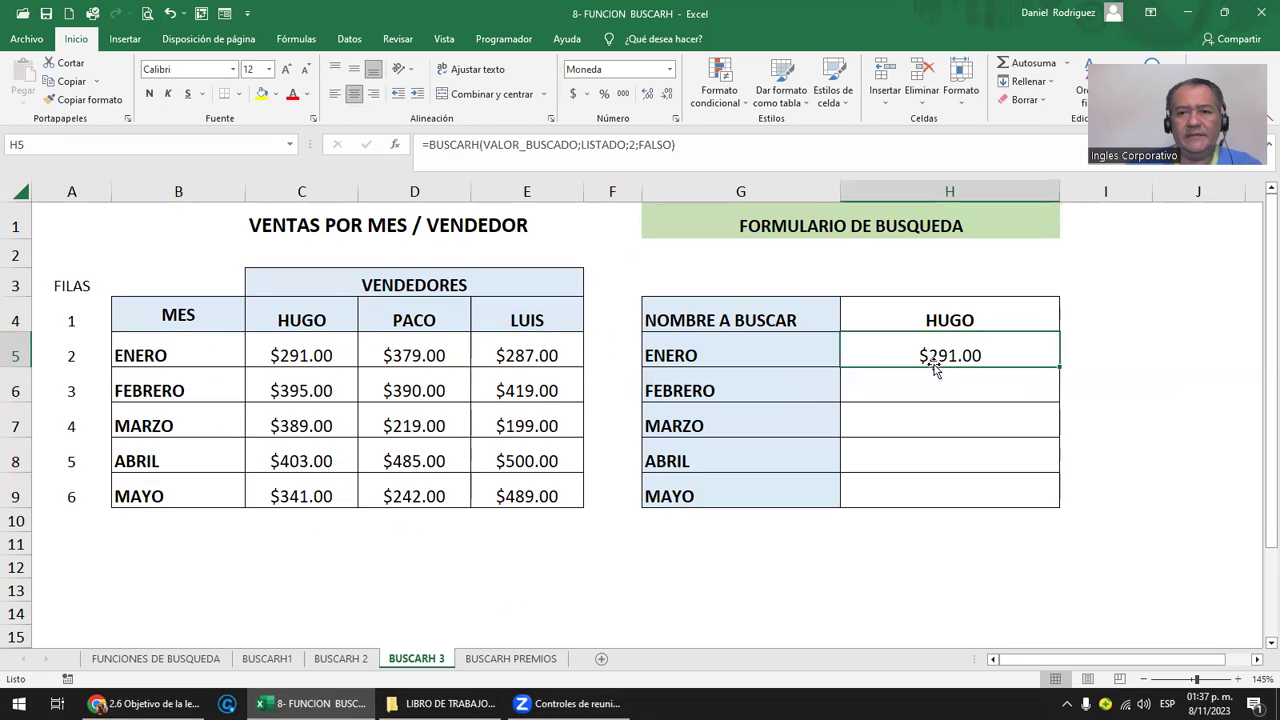
{"action": "double_click", "coordinate": [933, 368]}
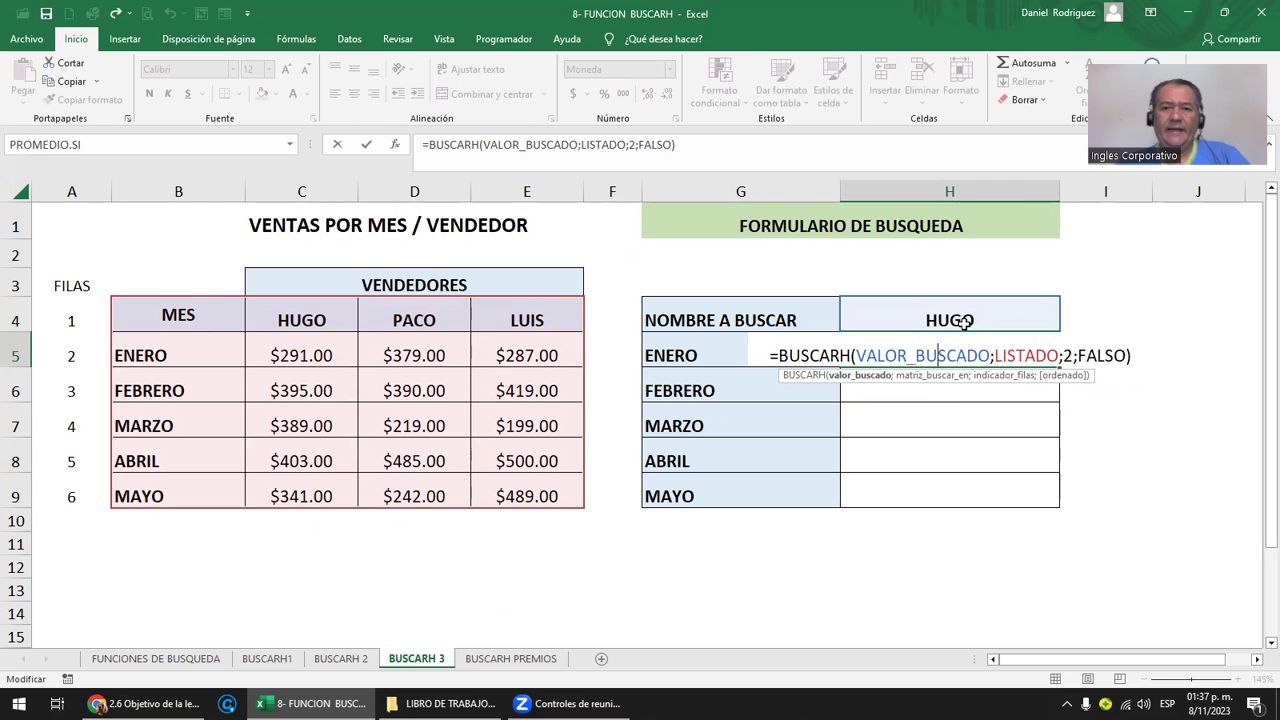
{"action": "key", "text": "ctrl+Return"}
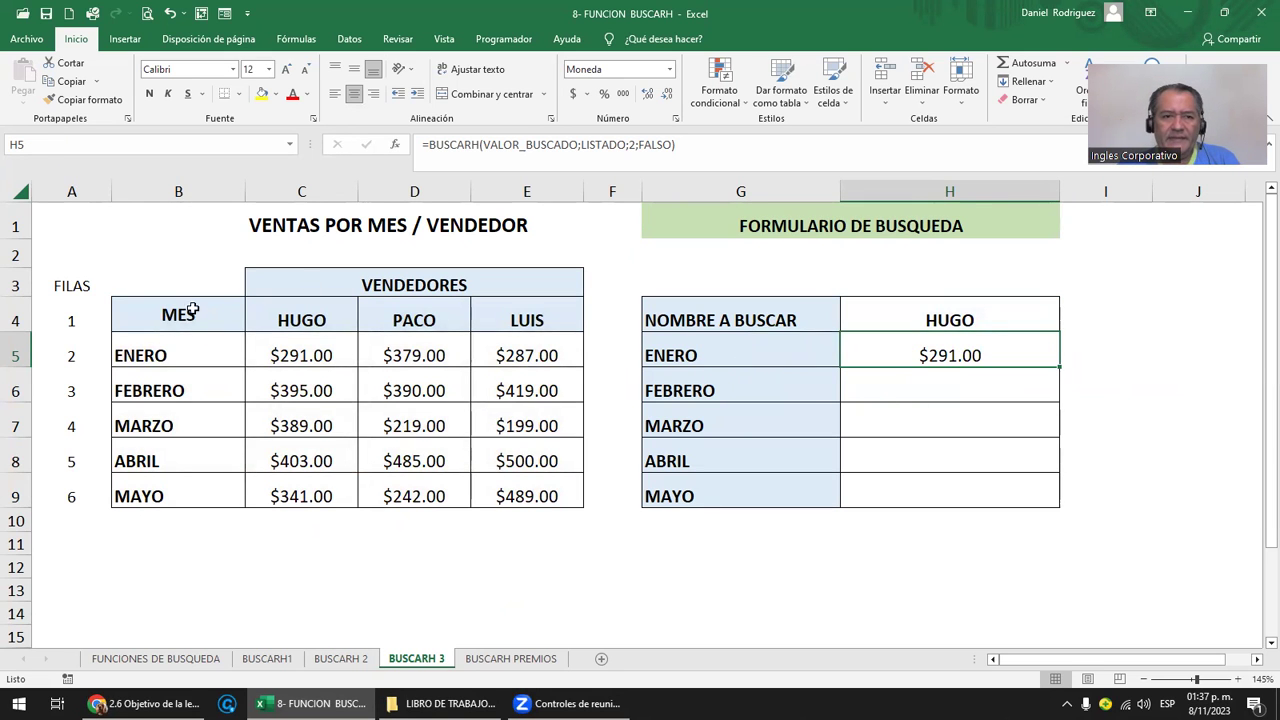
{"action": "left_click_drag", "start_coordinate": [191, 310], "coordinate": [517, 499]}
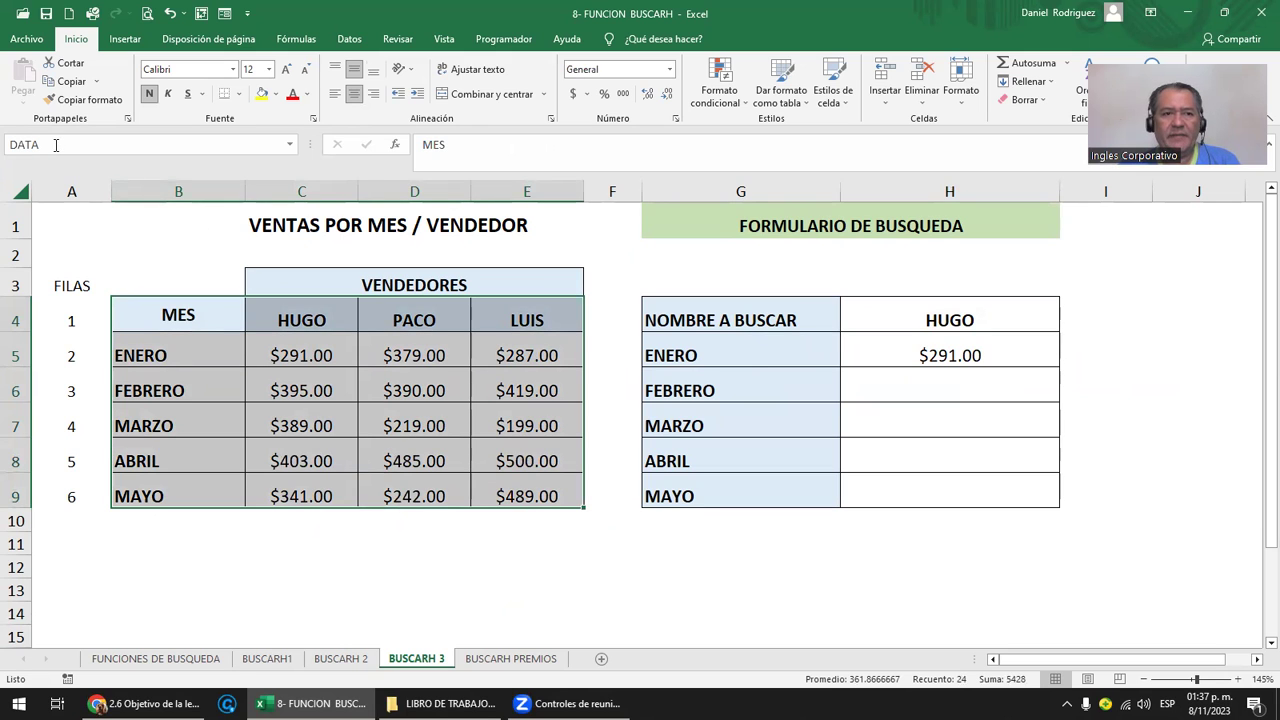
Clear the existing formula from H5.
{"action": "left_click", "coordinate": [951, 320]}
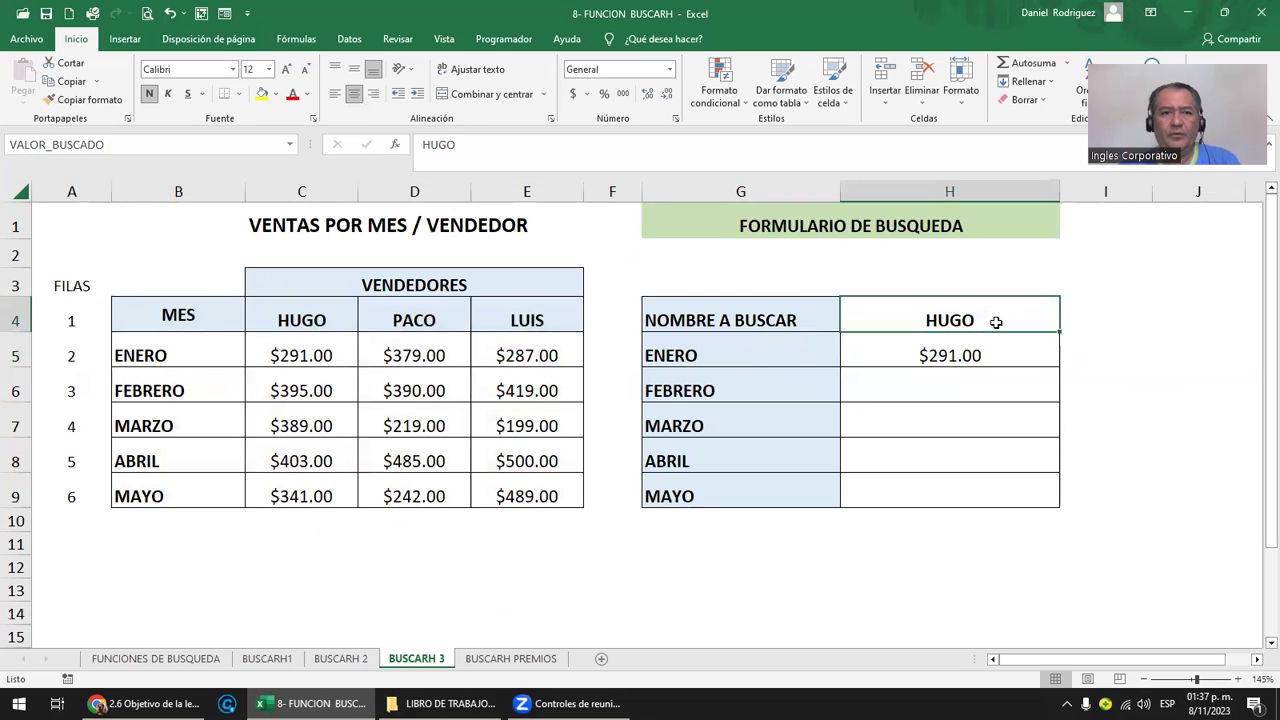
{"action": "left_click", "coordinate": [953, 360]}
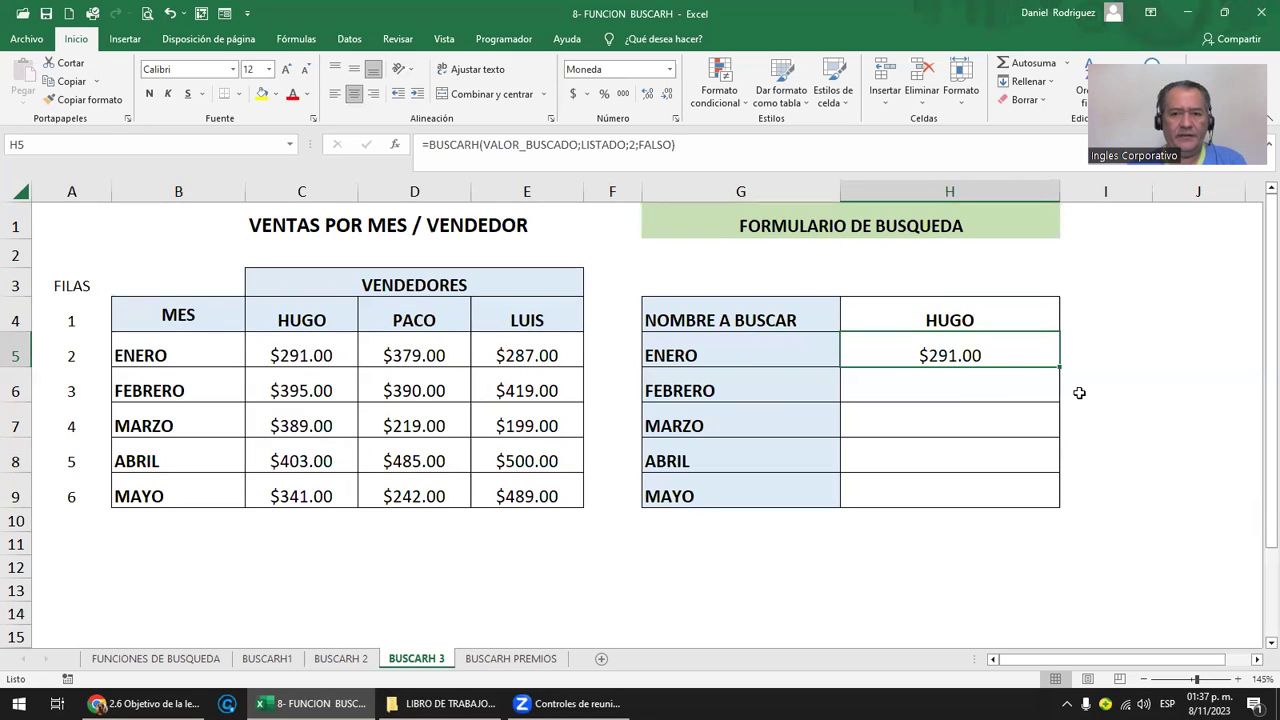
{"action": "key", "text": "Delete"}
Build a BUSCARH formula in H5 looking up H4 in DATA, with A5 as row and FALSO.
{"action": "type", "text": "="}
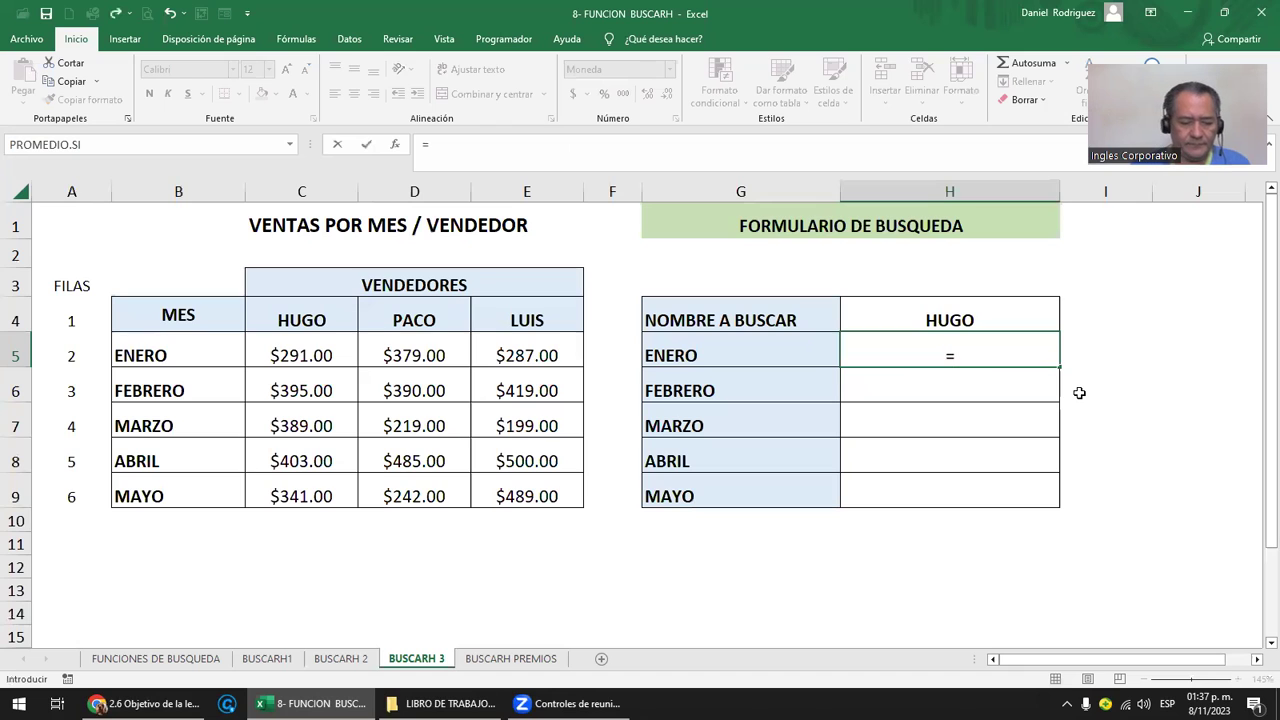
{"action": "type", "text": "BUSCAR"}
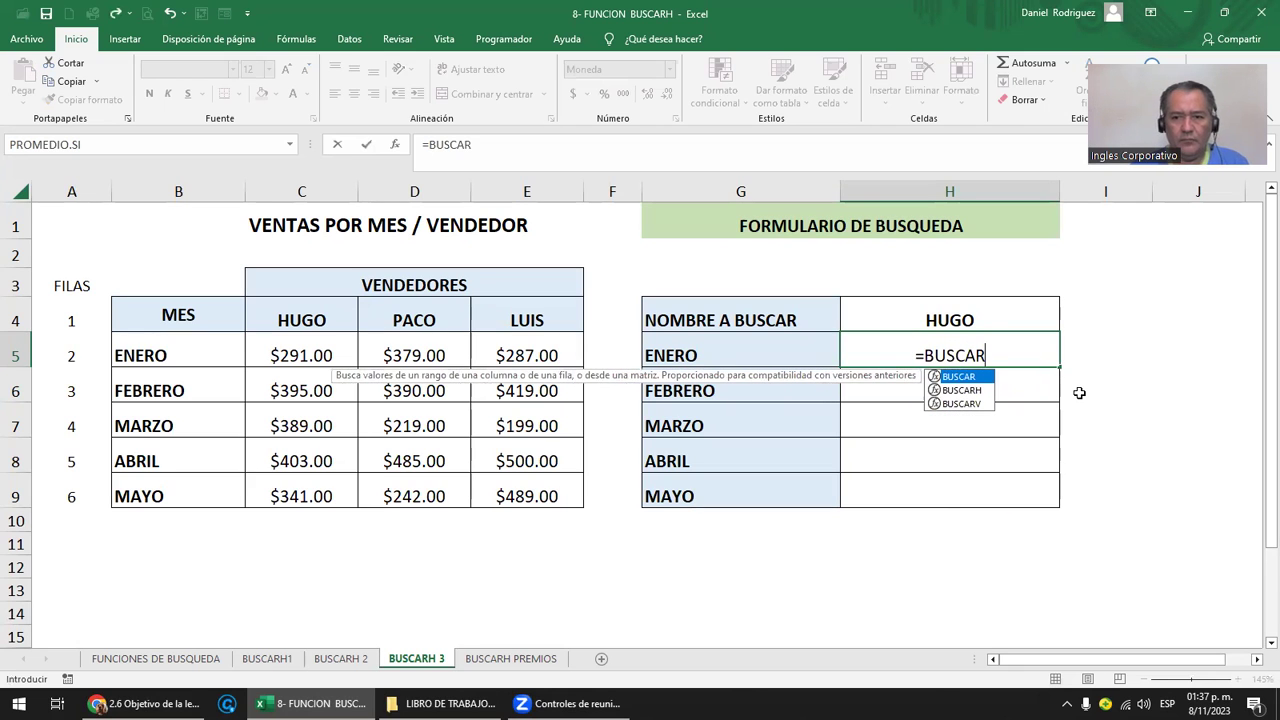
{"action": "key", "text": "Down"}
{"action": "key", "text": "Tab"}
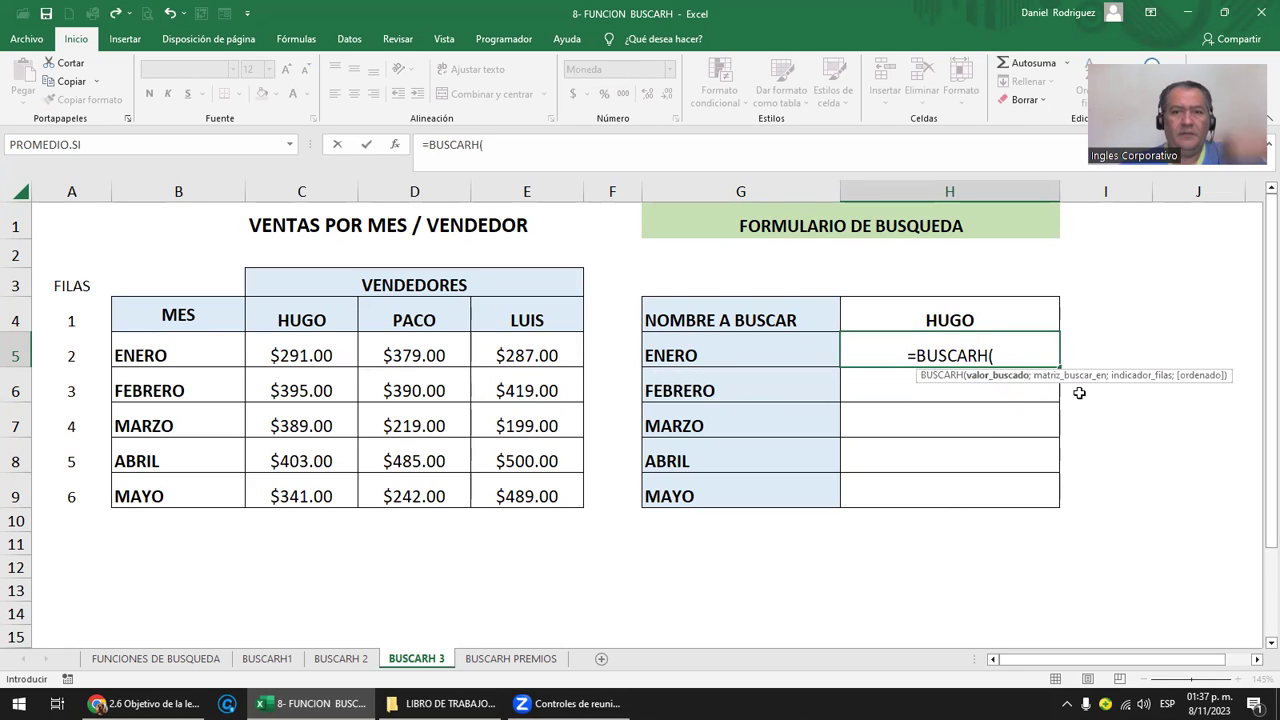
{"action": "left_click", "coordinate": [930, 316]}
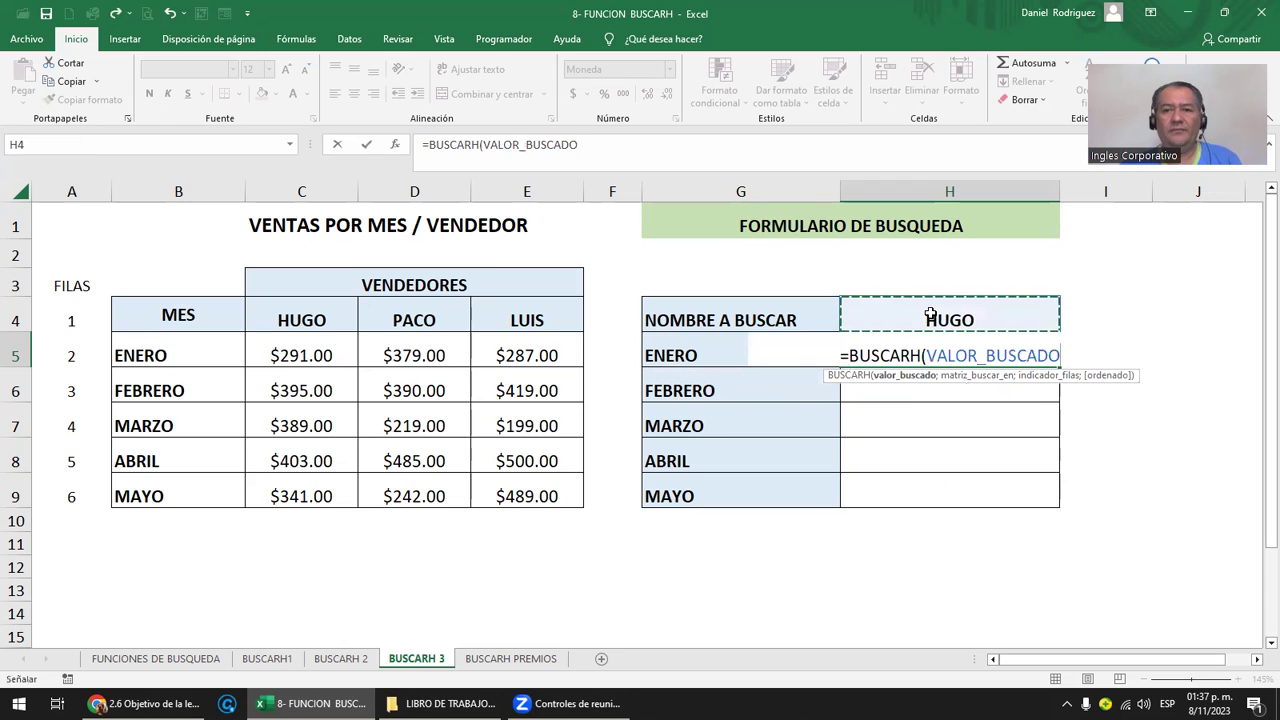
{"action": "type", "text": ";"}
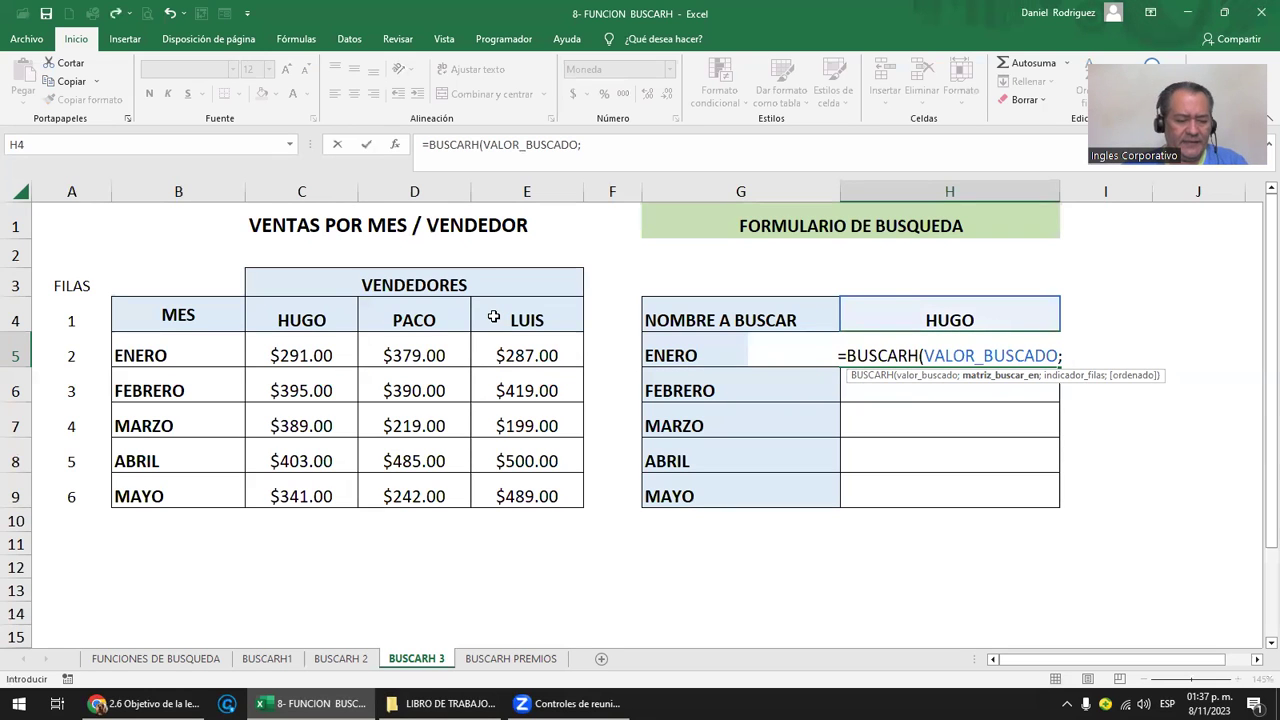
{"action": "type", "text": "DATA"}
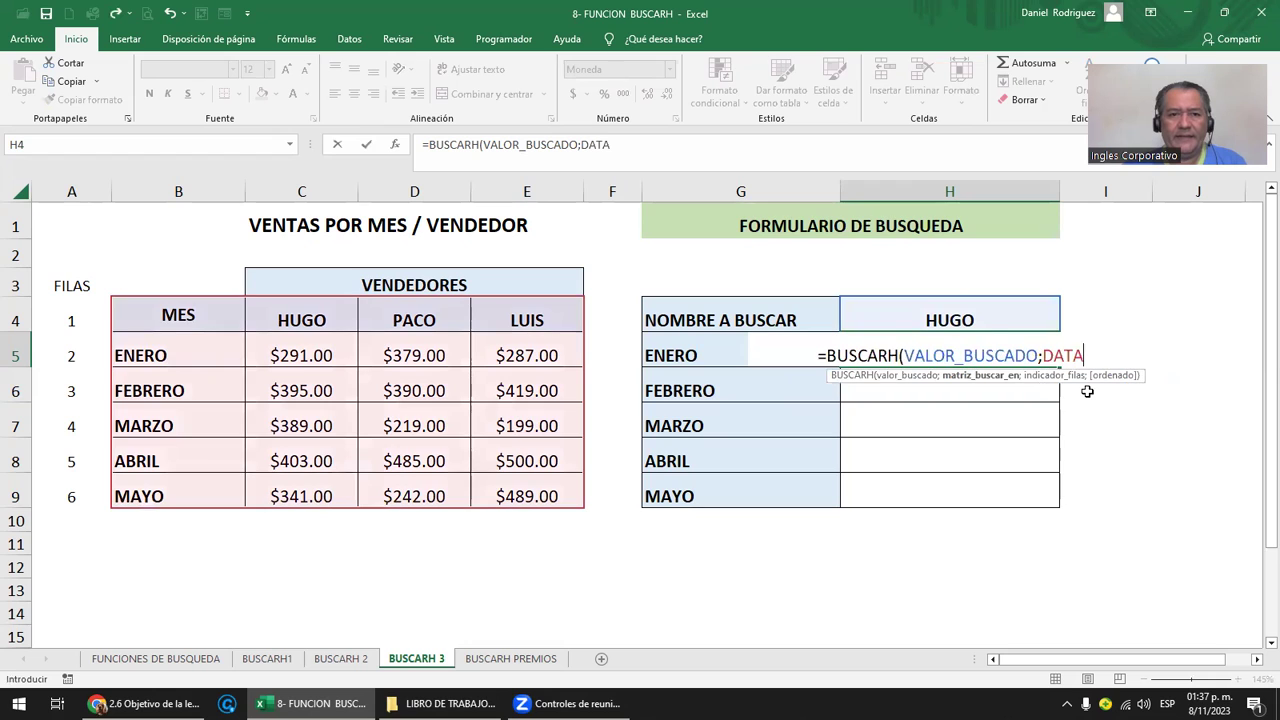
{"action": "double_click", "coordinate": [1083, 390]}
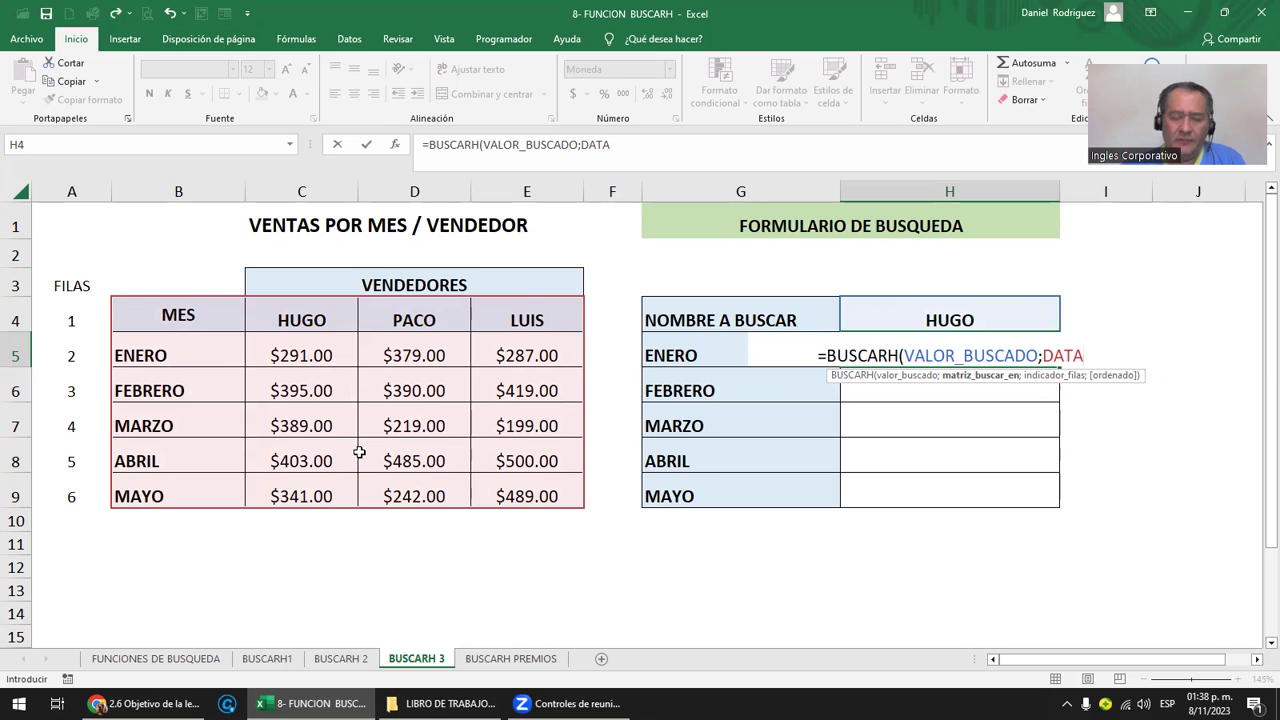
{"action": "type", "text": ";"}
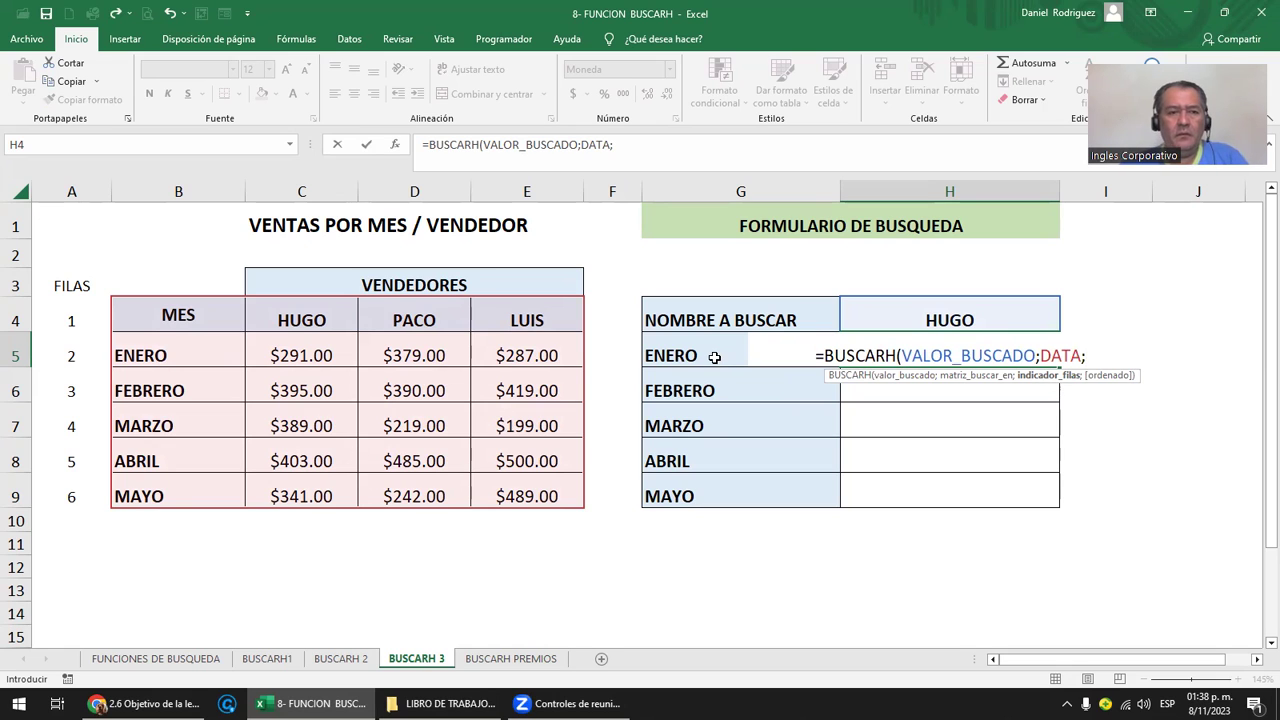
{"action": "left_click", "coordinate": [77, 358]}
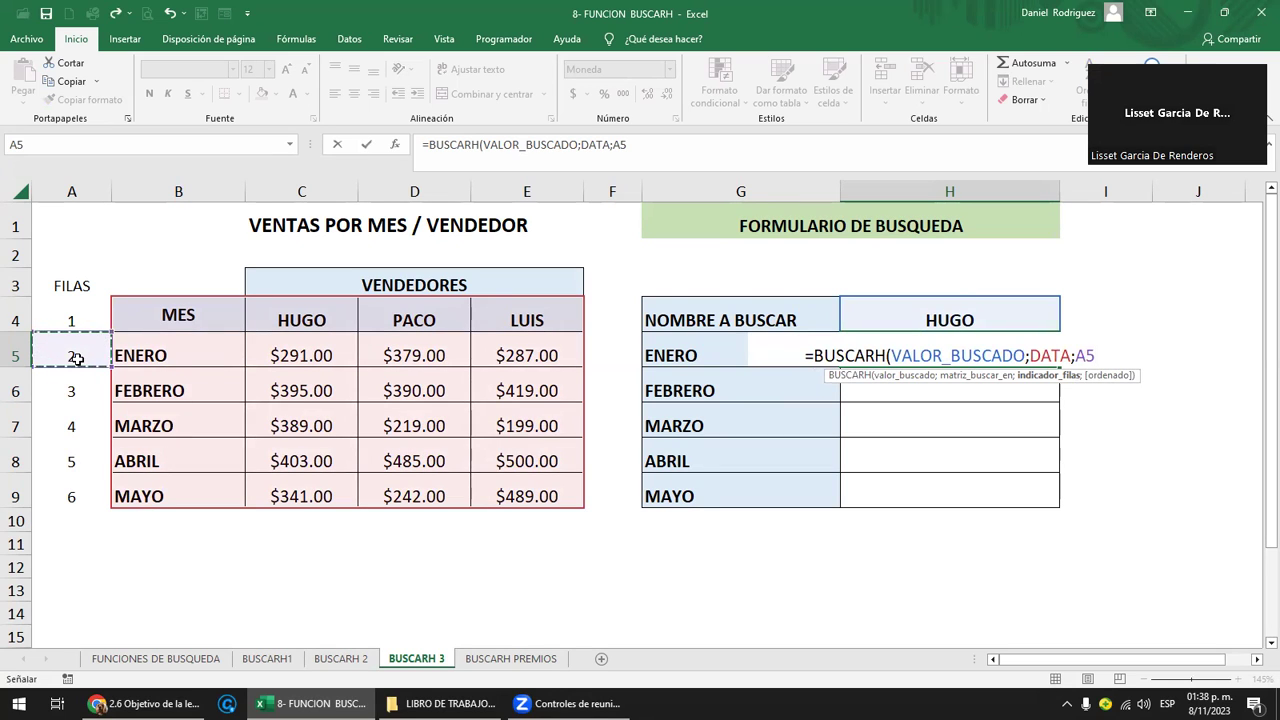
{"action": "type", "text": ";"}
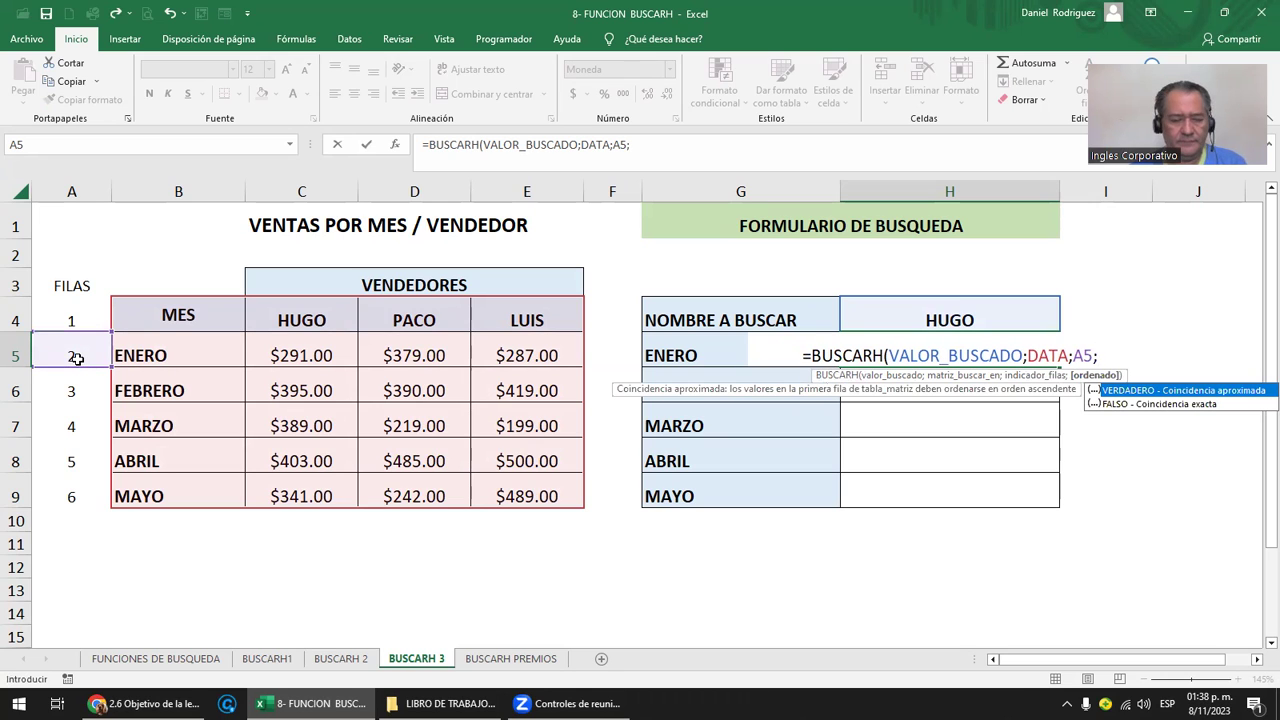
{"action": "key", "text": "Down"}
{"action": "key", "text": "Tab"}
{"action": "type", "text": ")"}
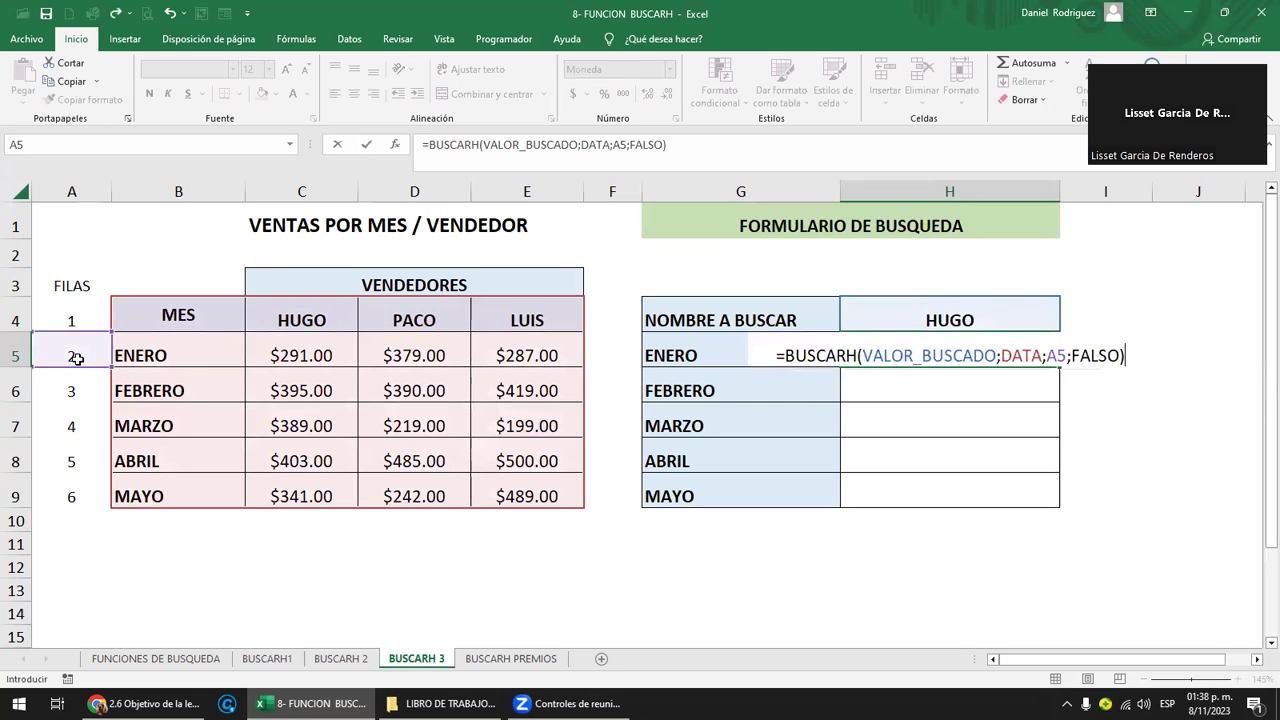
{"action": "key", "text": "Return"}
{"action": "key", "text": "Up"}
Replace the A5 row argument with 2 so H5 returns $291.00.
{"action": "key", "text": "F2"}
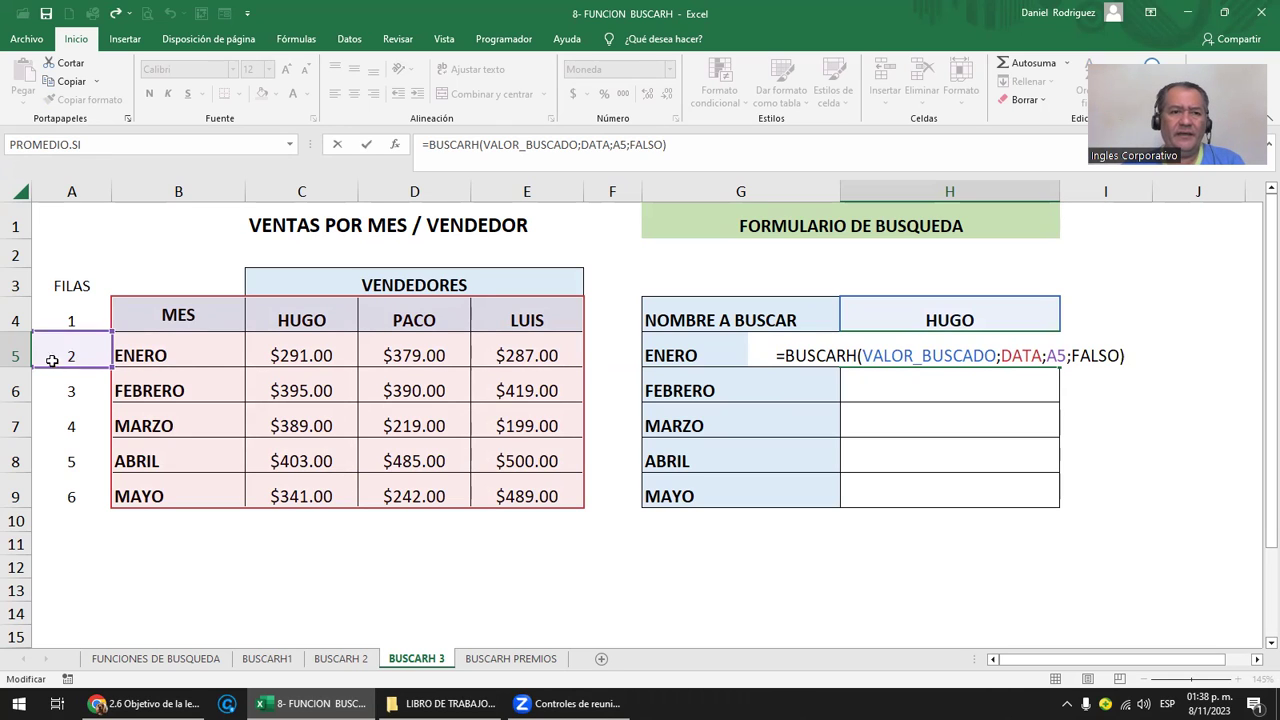
{"action": "left_click", "coordinate": [1047, 356]}
{"action": "type", "text": "2"}
{"action": "key", "text": "Delete"}
{"action": "key", "text": "Delete"}
{"action": "key", "text": "Return"}
{"action": "key", "text": "Up"}
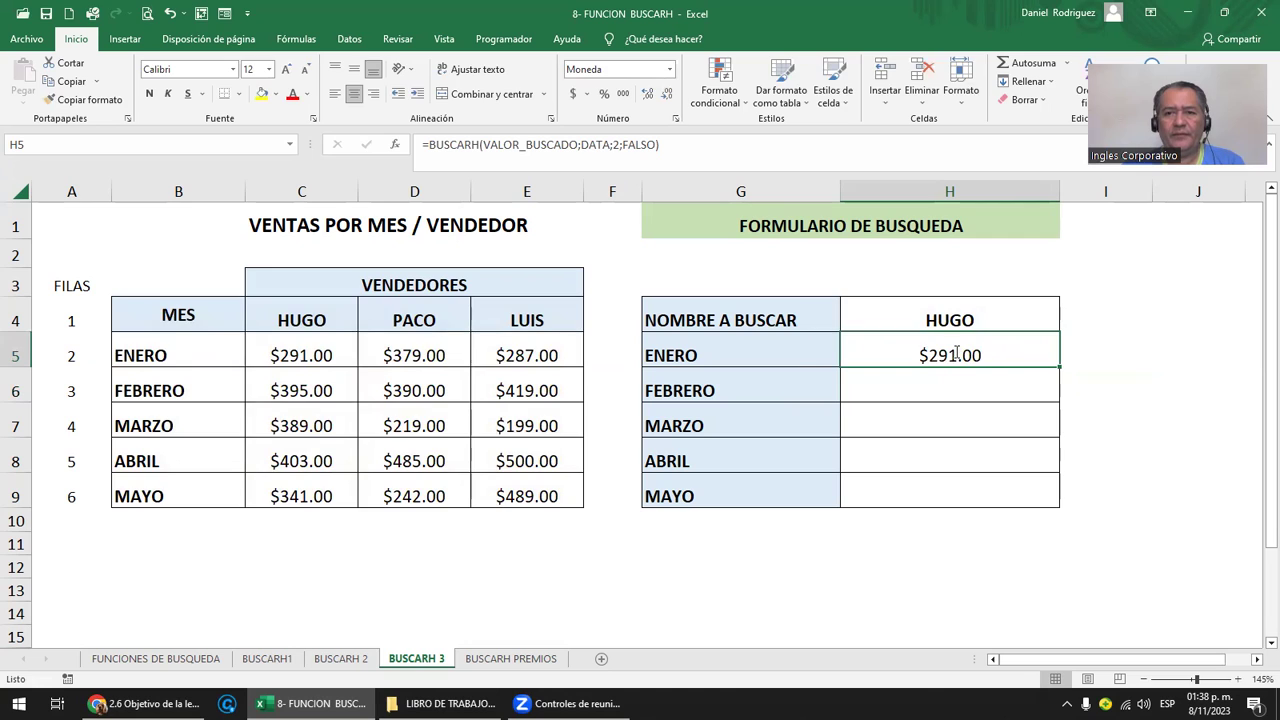
Edit the H5 BUSCARH formula so its row index argument references A5 instead of 2.
{"action": "key", "text": "F2"}
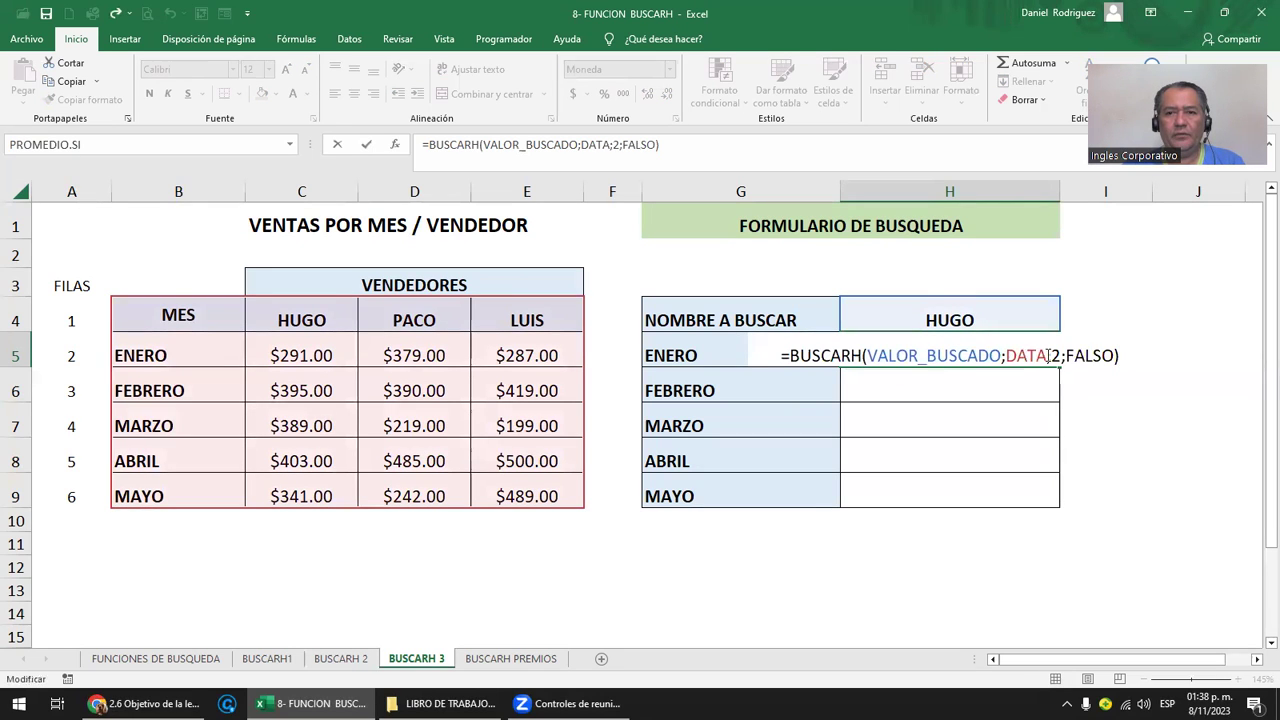
{"action": "left_click", "coordinate": [1058, 355]}
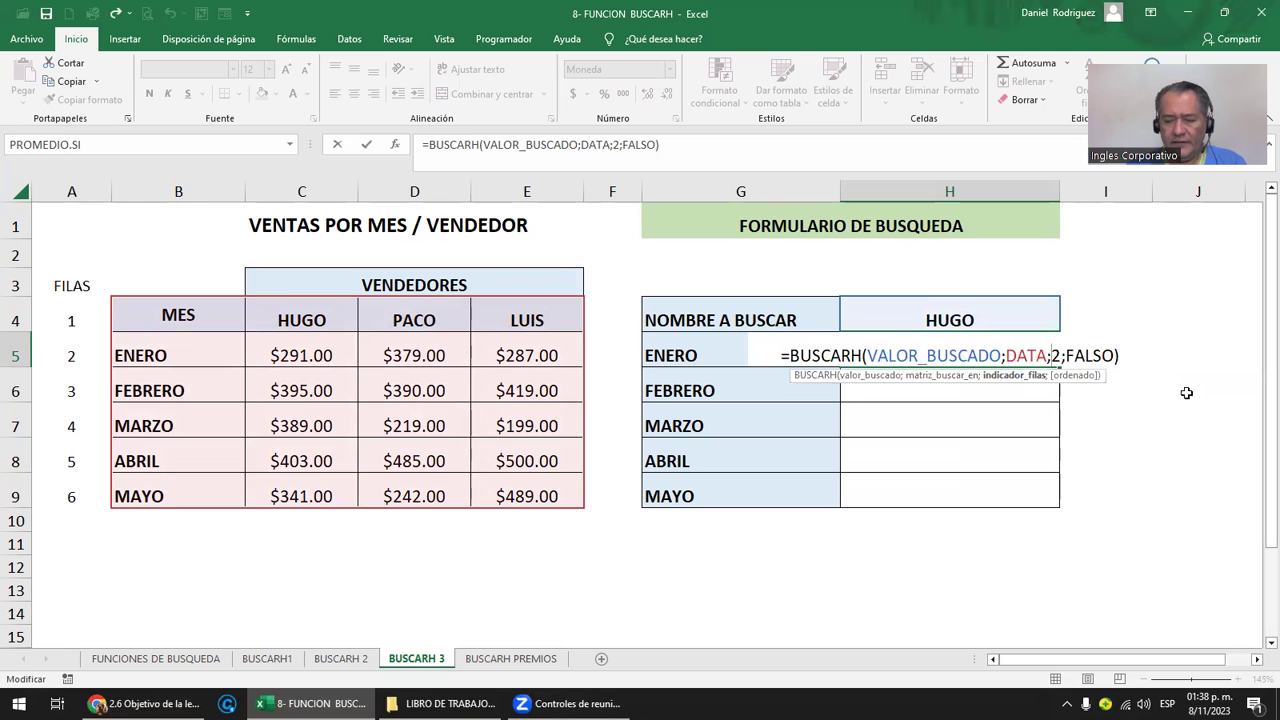
{"action": "key", "text": "BackSpace"}
{"action": "left_click", "coordinate": [70, 352]}
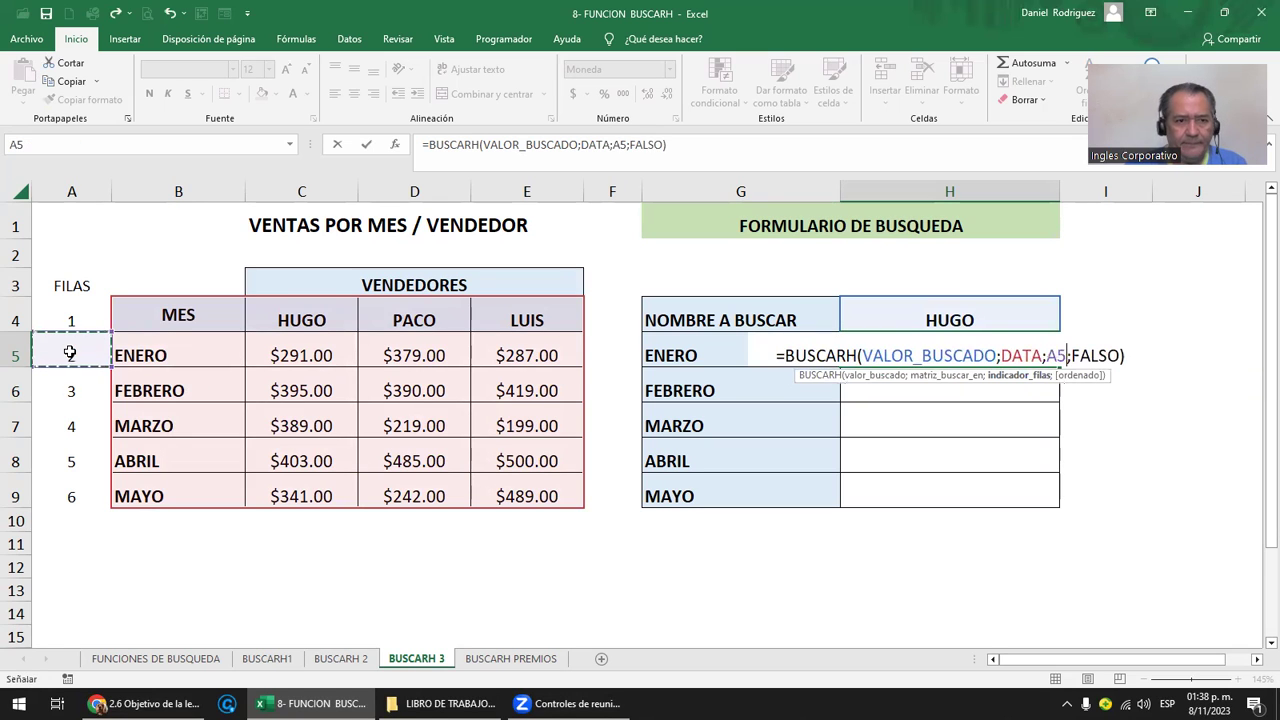
{"action": "key", "text": "ctrl+Return"}
Copy the H5 lookup formula down into H6:H9 for the remaining months.
{"action": "key", "text": "ctrl+c"}
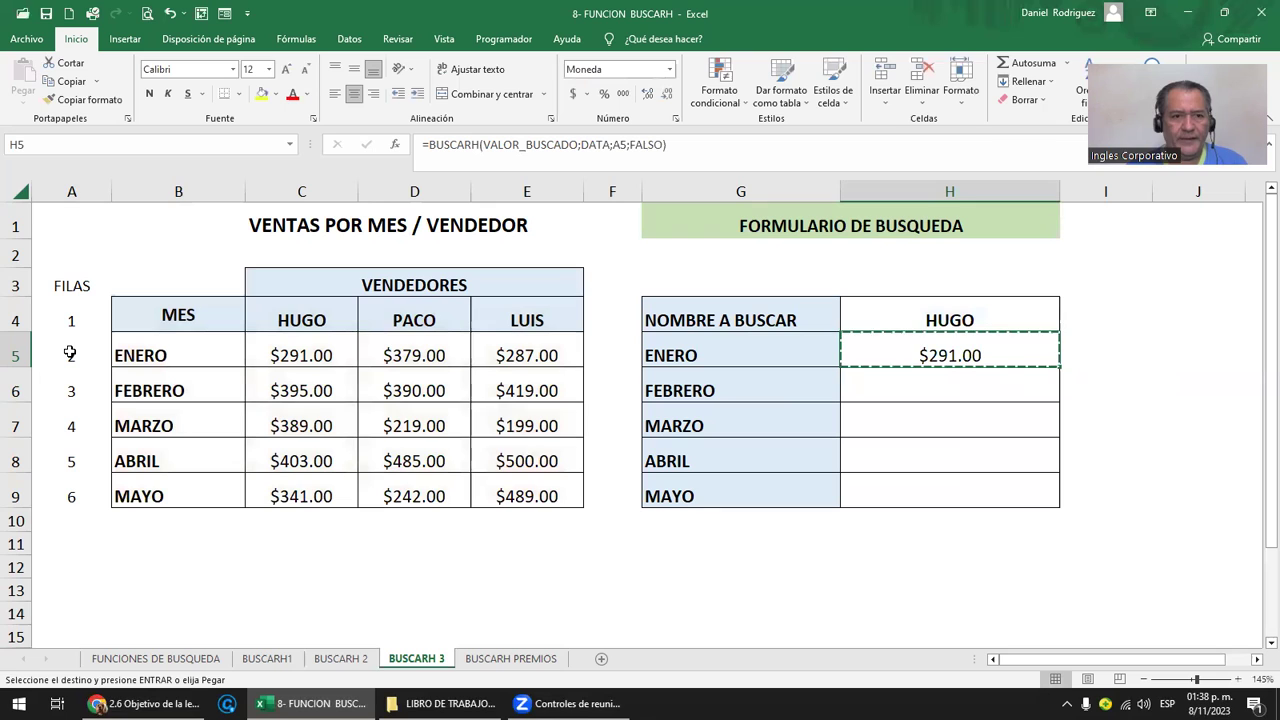
{"action": "left_click_drag", "start_coordinate": [768, 342], "coordinate": [766, 491]}
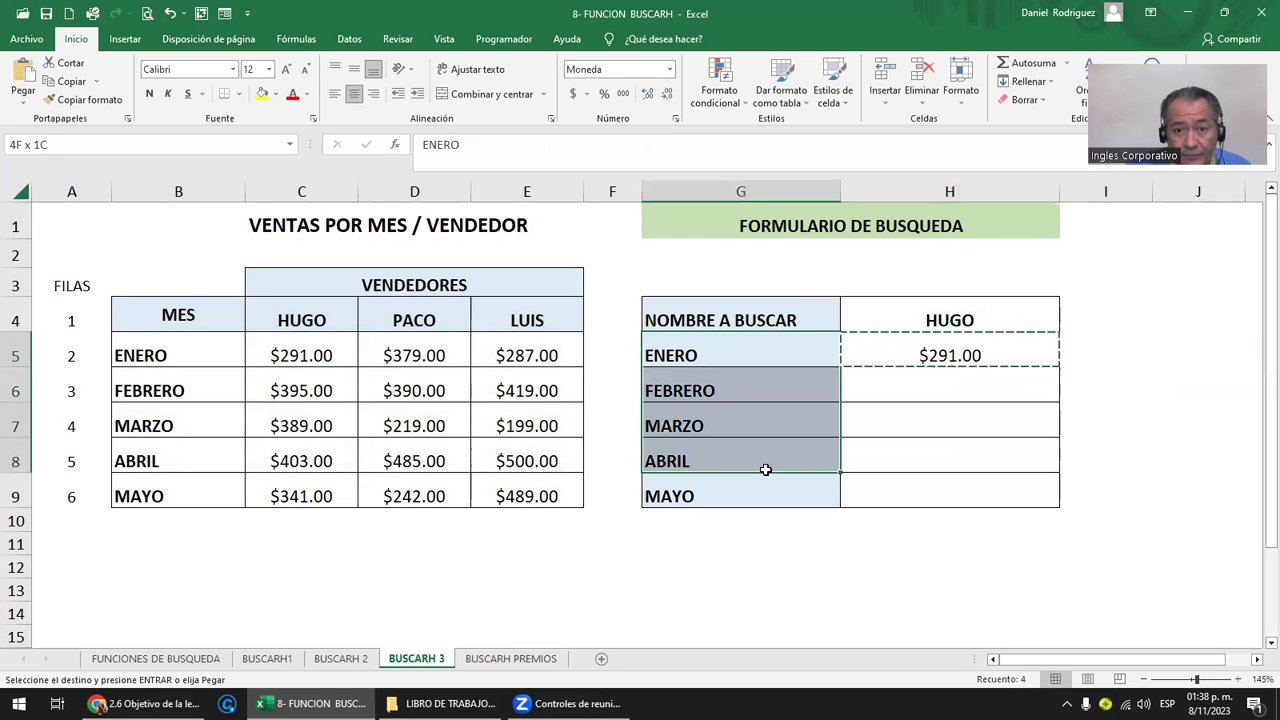
{"action": "left_click_drag", "start_coordinate": [149, 348], "coordinate": [150, 496]}
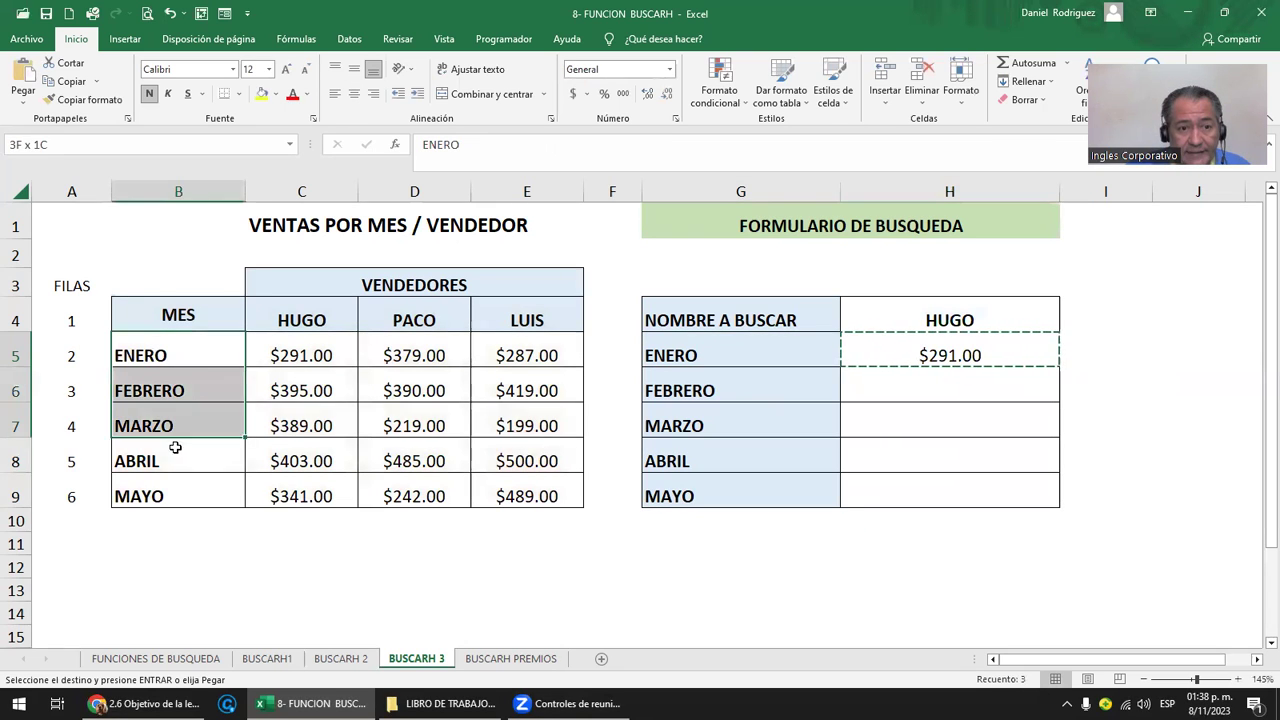
{"action": "left_click", "coordinate": [955, 355]}
{"action": "key", "text": "Escape"}
{"action": "key", "text": "ctrl+c"}
{"action": "key", "text": "Down"}
{"action": "key", "text": "shift+Down"}
{"action": "key", "text": "shift+Down"}
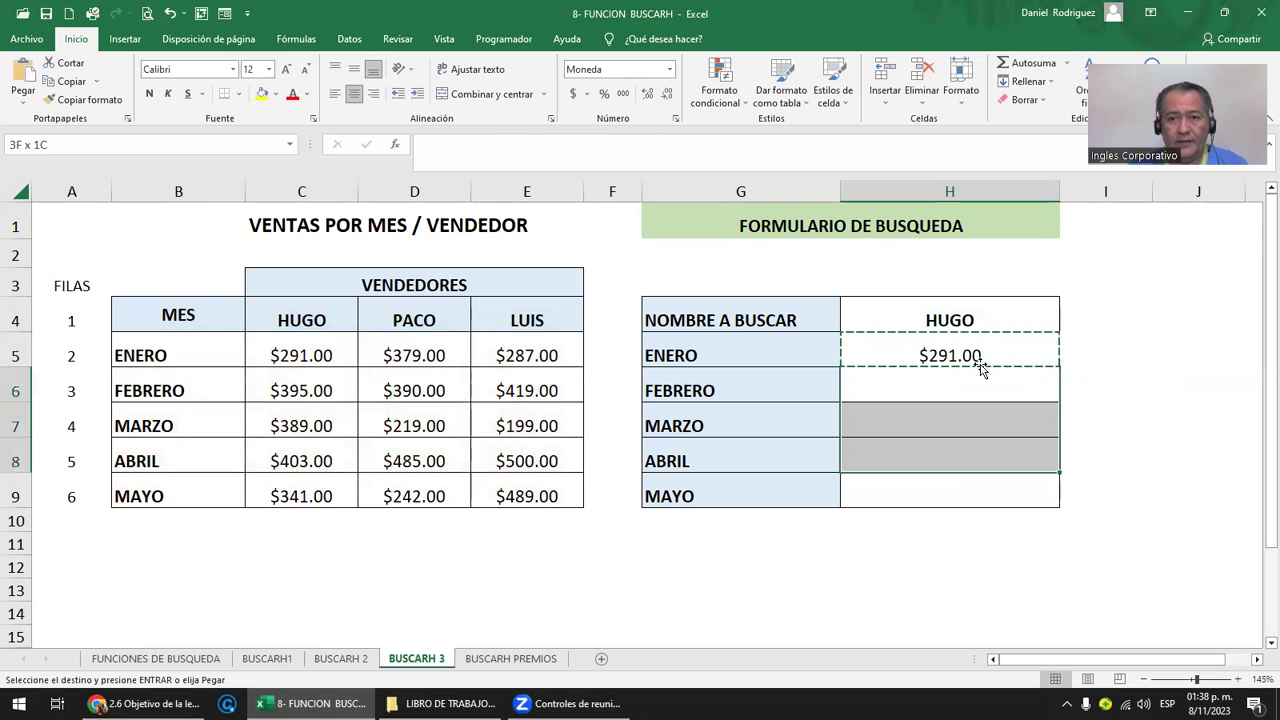
{"action": "key", "text": "shift+Down"}
{"action": "key", "text": "ctrl+v"}
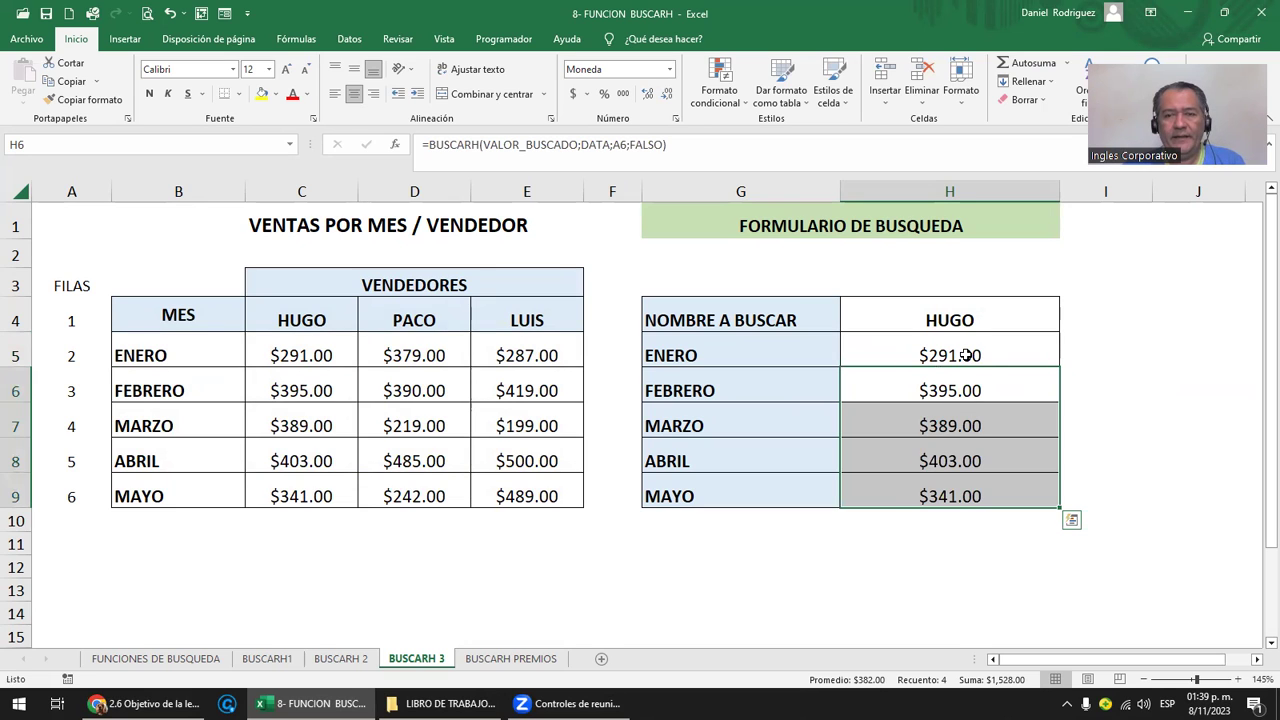
Review the H5 formula, then change the H4 seller to PACO, correcting a PACA typo.
{"action": "double_click", "coordinate": [967, 355]}
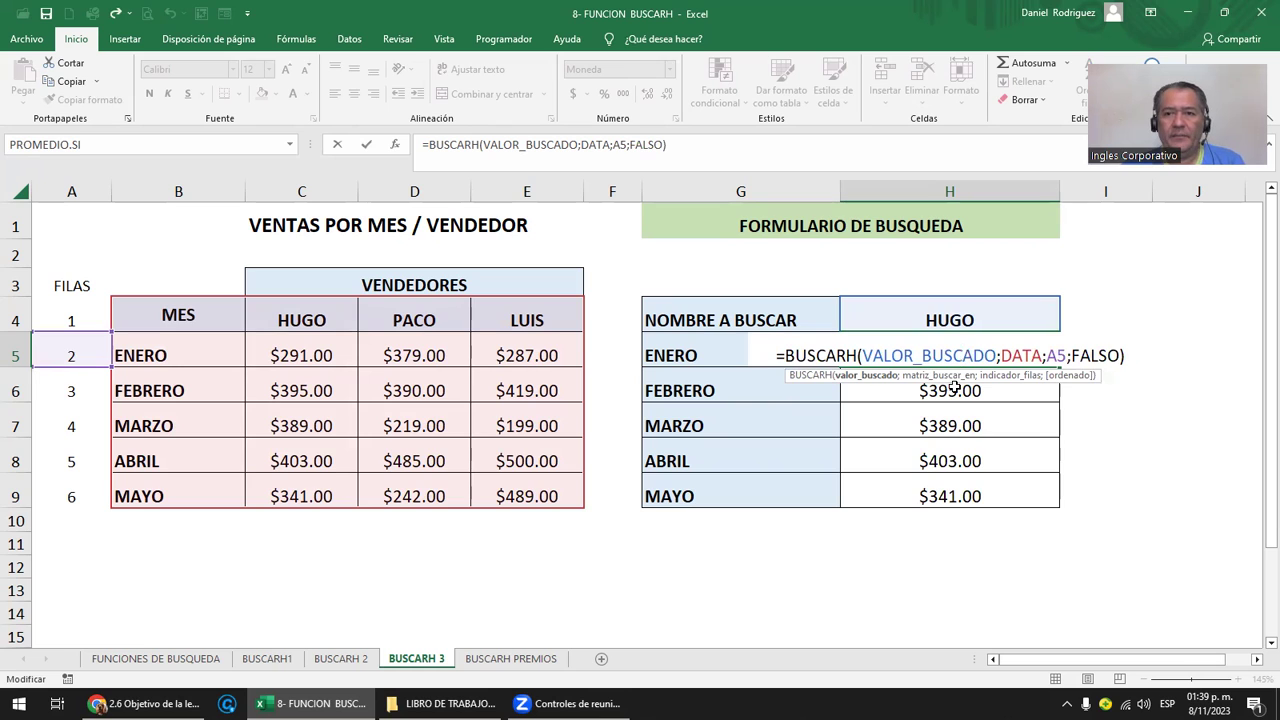
{"action": "key", "text": "Return"}
{"action": "left_click", "coordinate": [979, 319]}
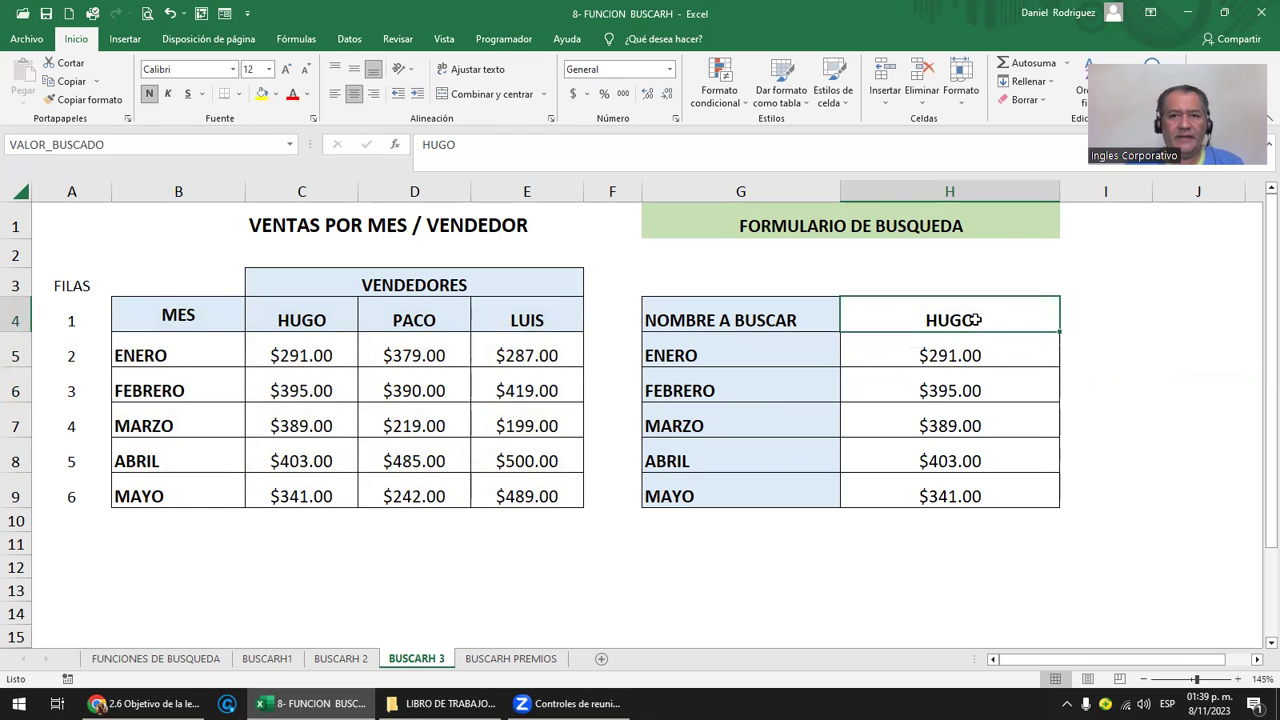
{"action": "type", "text": "PACA"}
{"action": "key", "text": "Return"}
{"action": "left_click", "coordinate": [975, 320]}
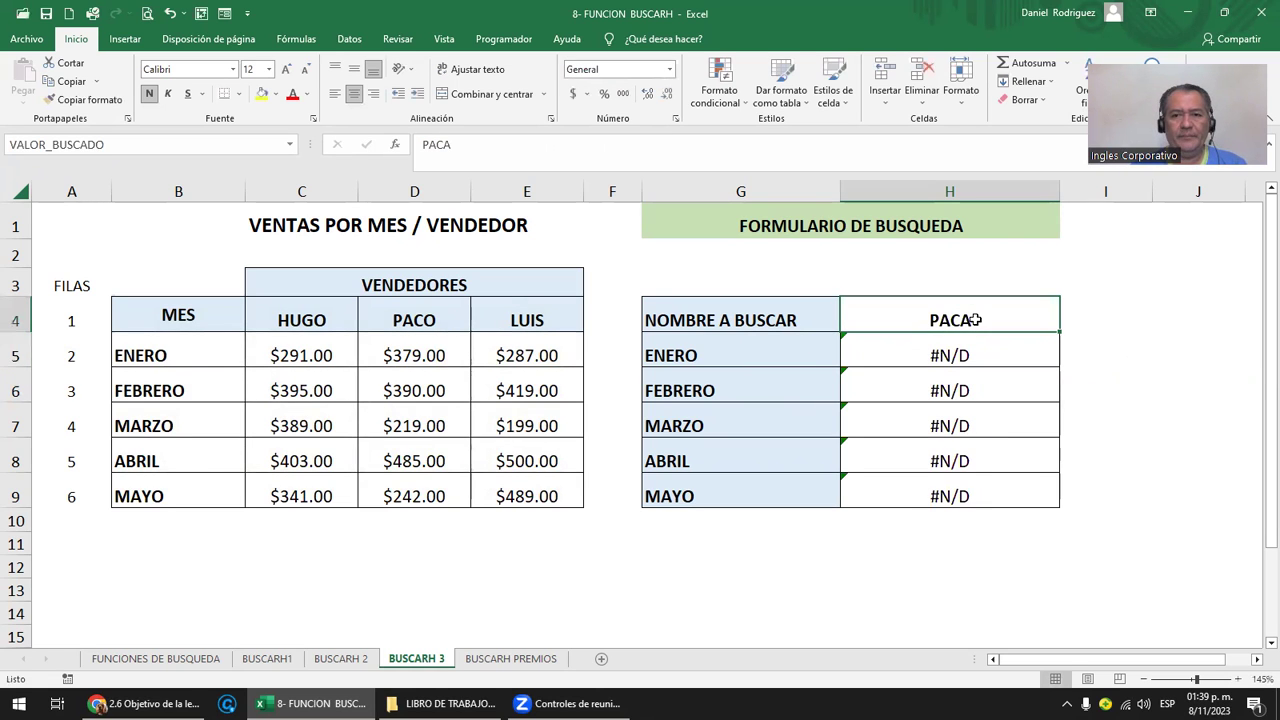
{"action": "type", "text": "PACO"}
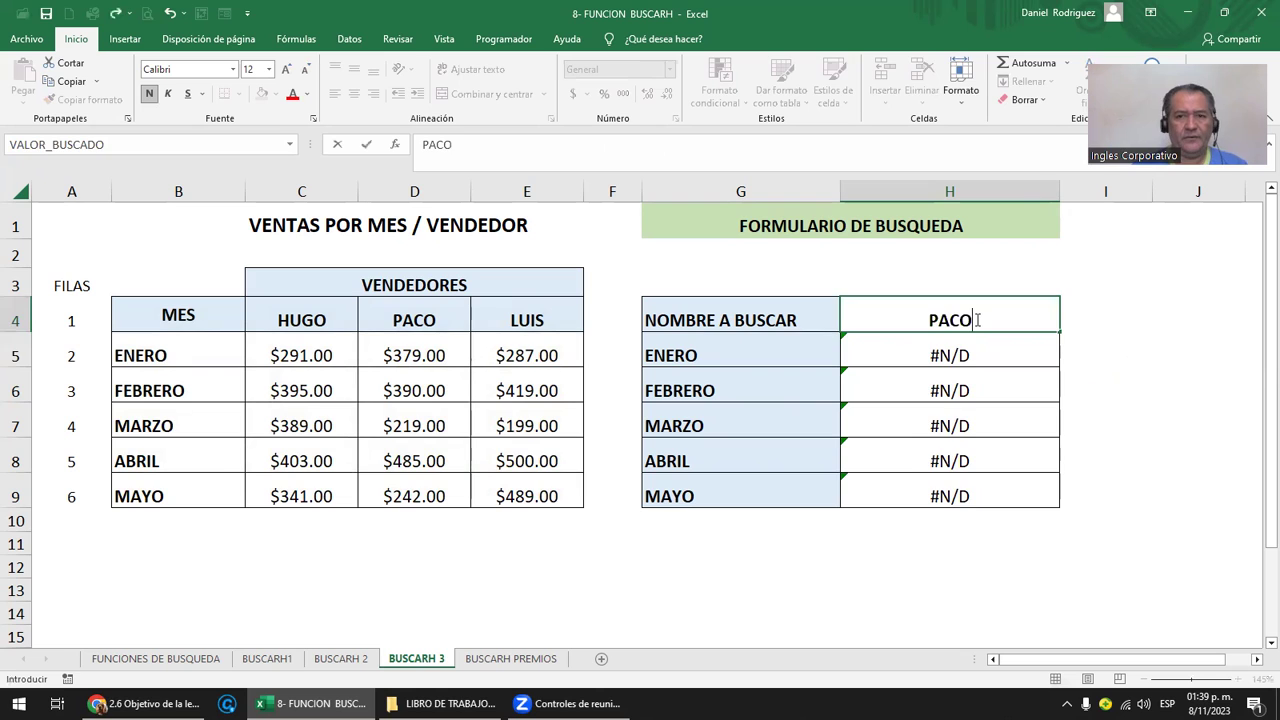
{"action": "key", "text": "Return"}
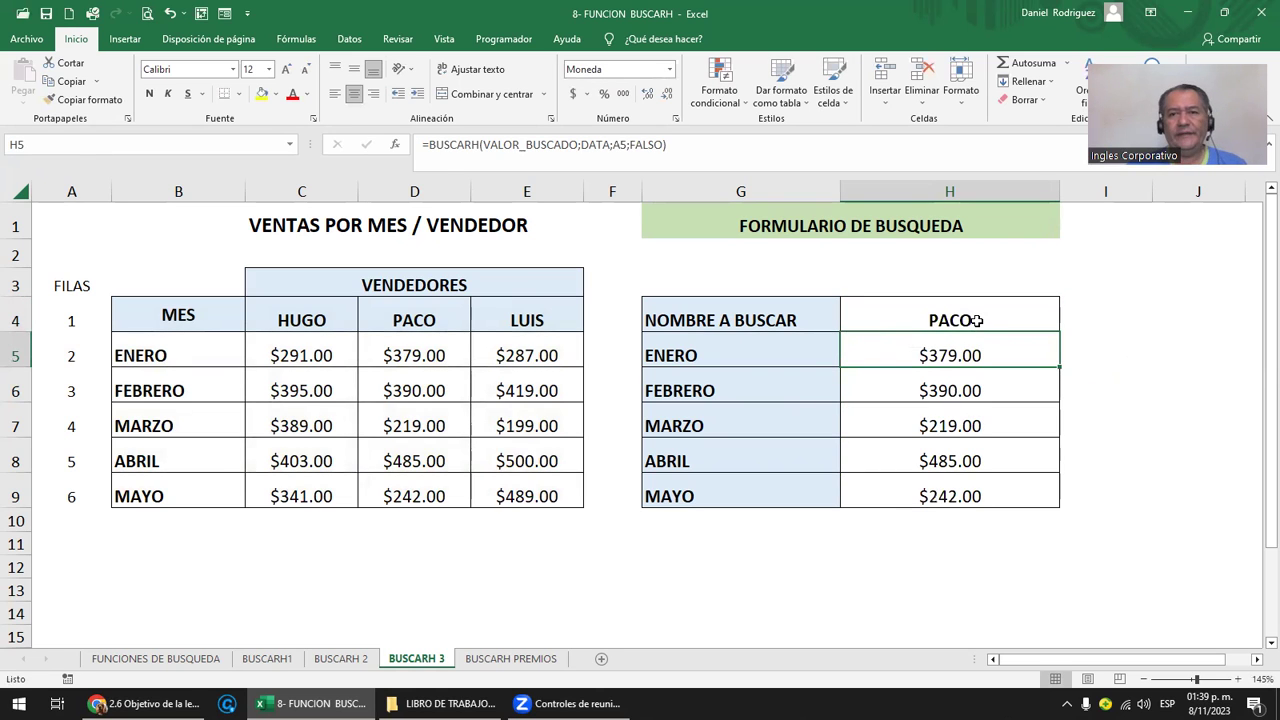
{"action": "left_click", "coordinate": [975, 320]}
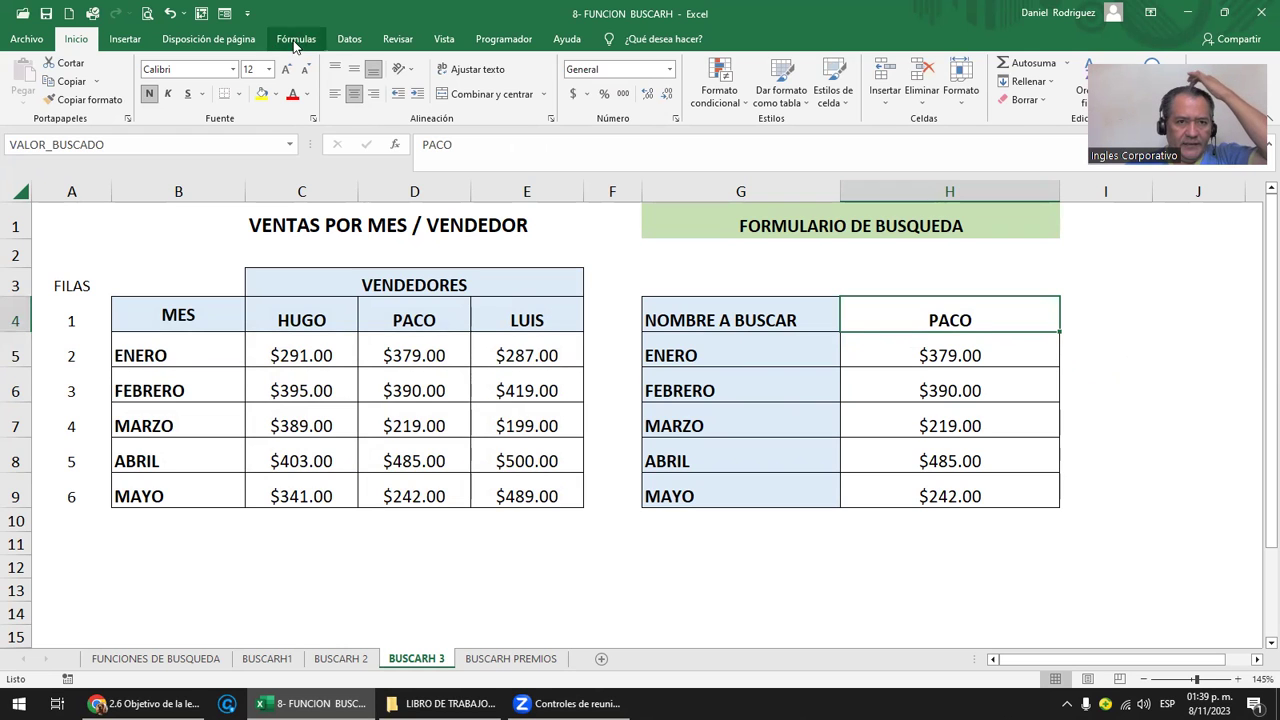
Add data validation to H4 as a List sourced from the seller names C4:E4.
{"action": "left_click", "coordinate": [349, 40]}
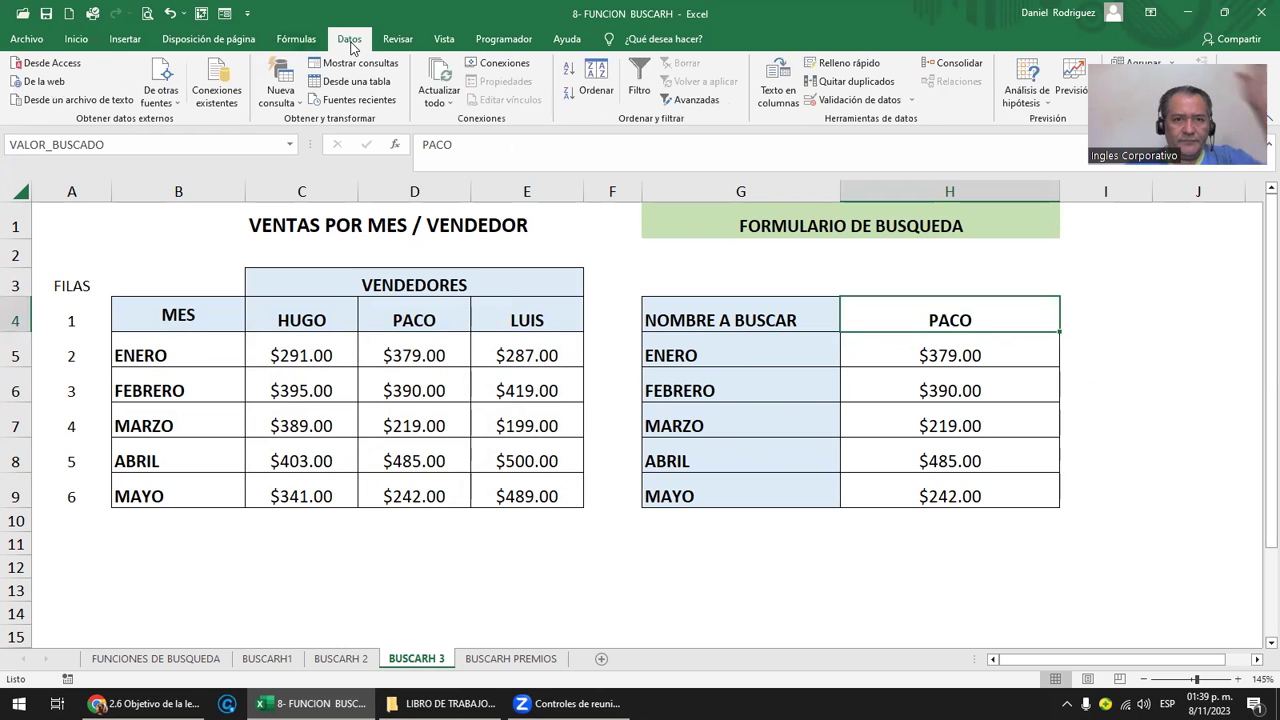
{"action": "left_click", "coordinate": [866, 100]}
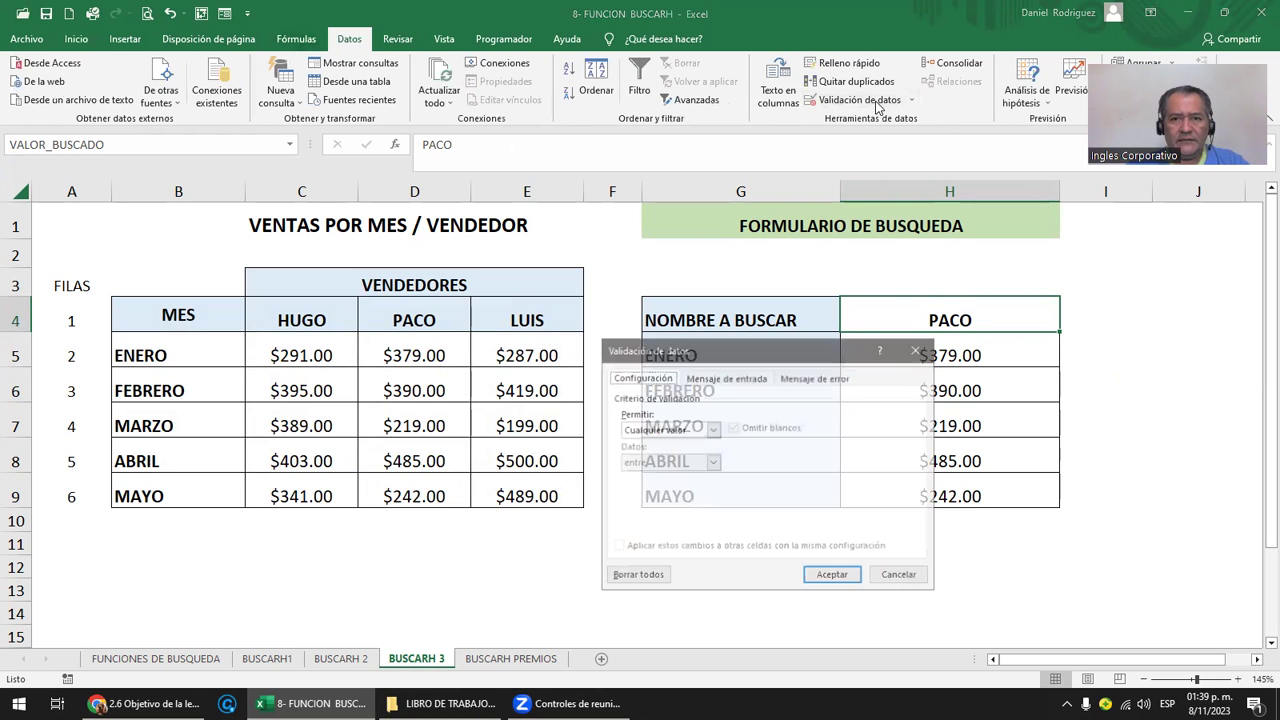
{"action": "left_click", "coordinate": [678, 430]}
{"action": "left_click", "coordinate": [651, 476]}
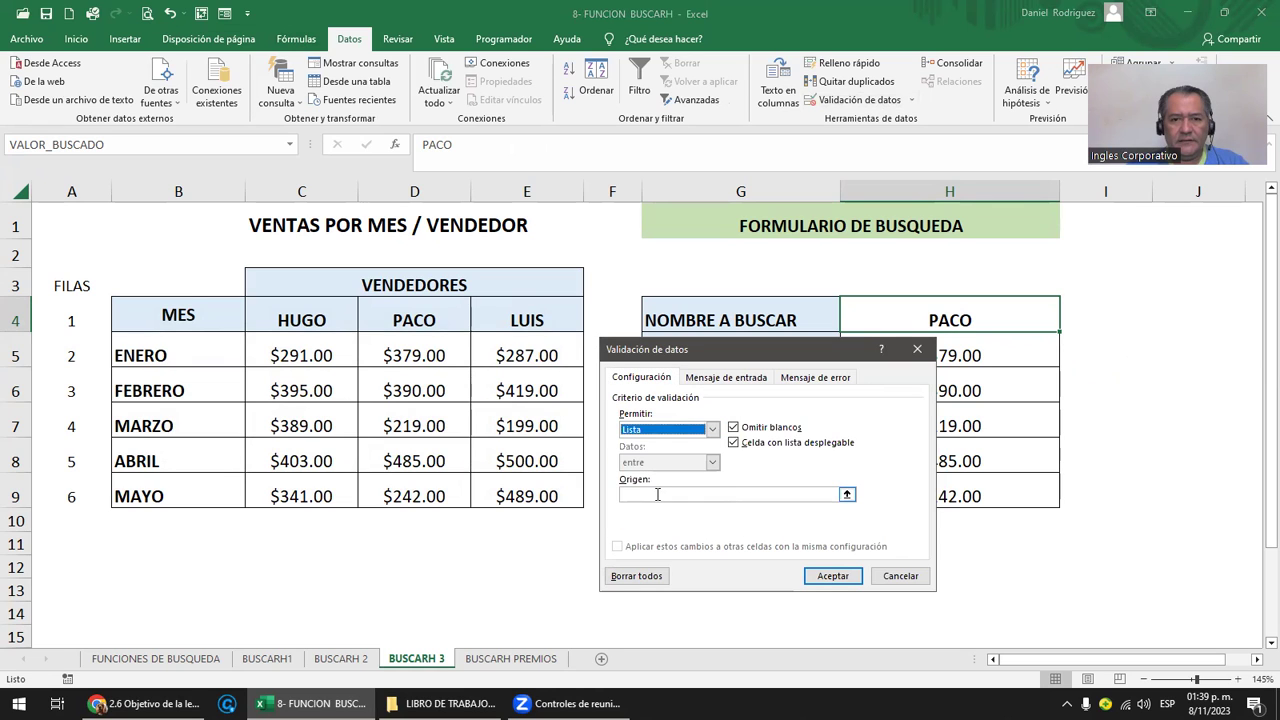
{"action": "left_click", "coordinate": [655, 494]}
{"action": "left_click_drag", "start_coordinate": [318, 323], "coordinate": [548, 323]}
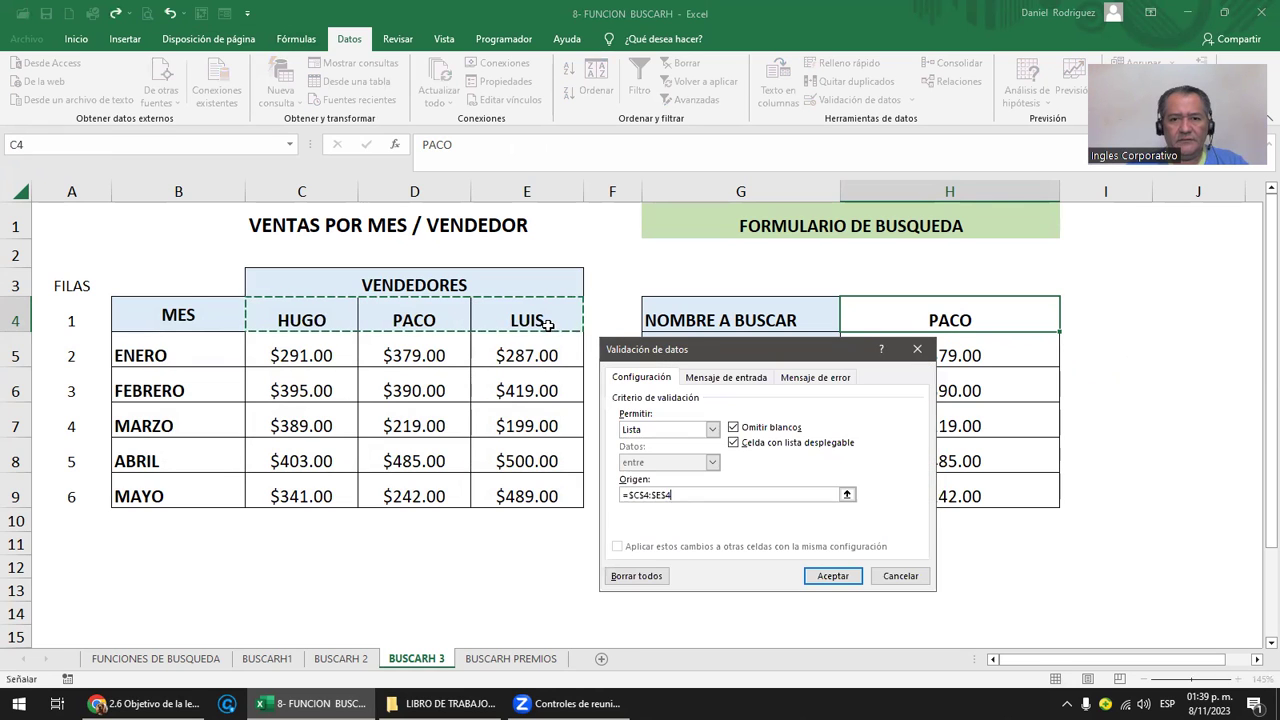
{"action": "left_click", "coordinate": [840, 584]}
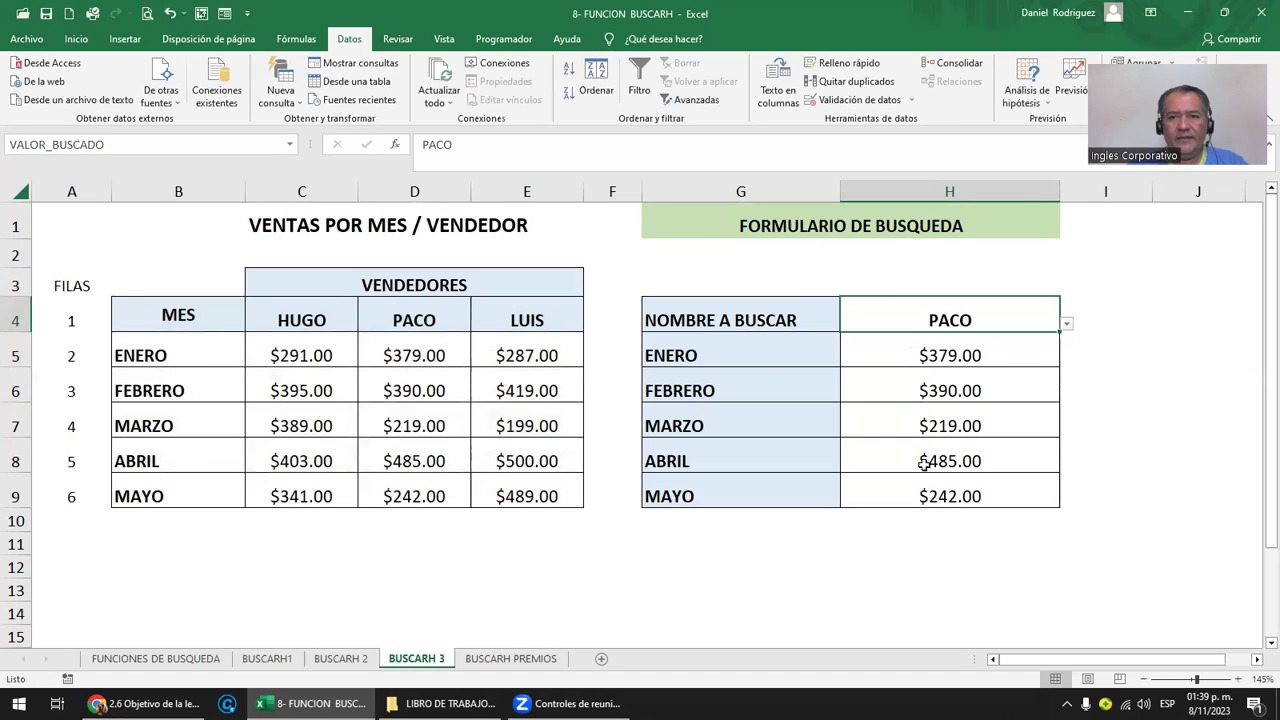
Pick HUGO, then LUIS, from H4's seller drop-down.
{"action": "left_click", "coordinate": [1067, 323]}
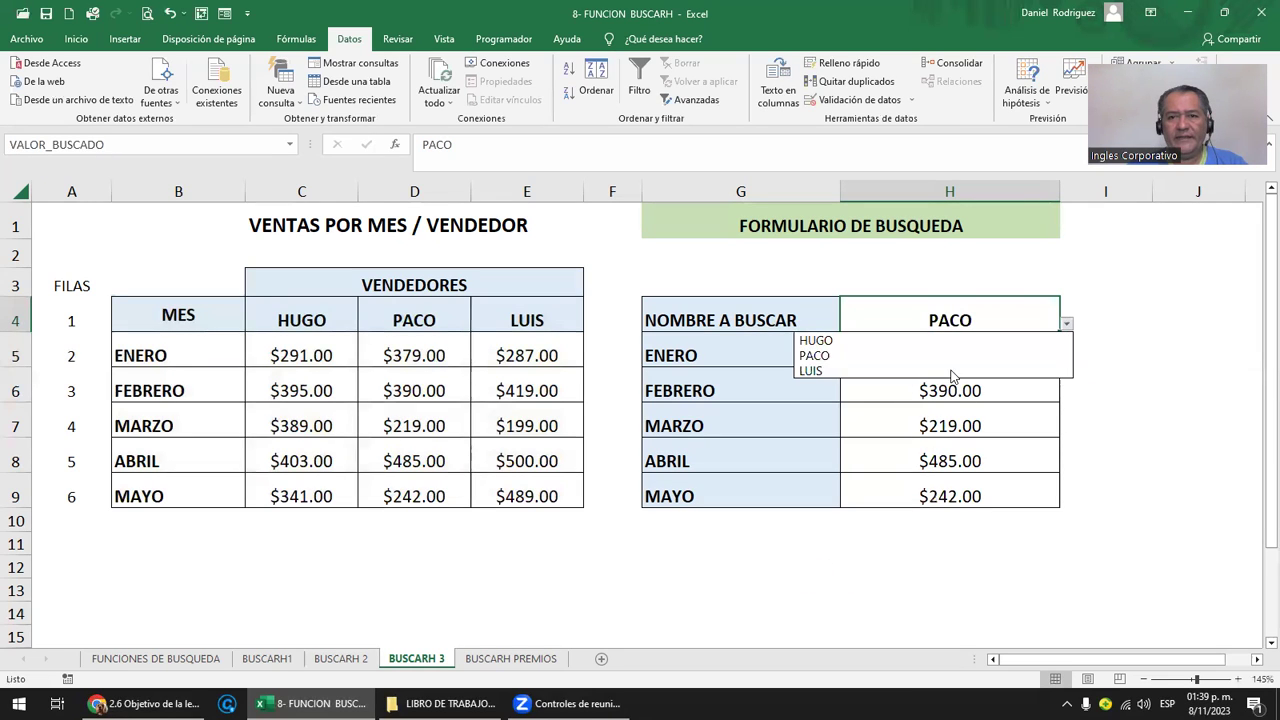
{"action": "left_click", "coordinate": [826, 340]}
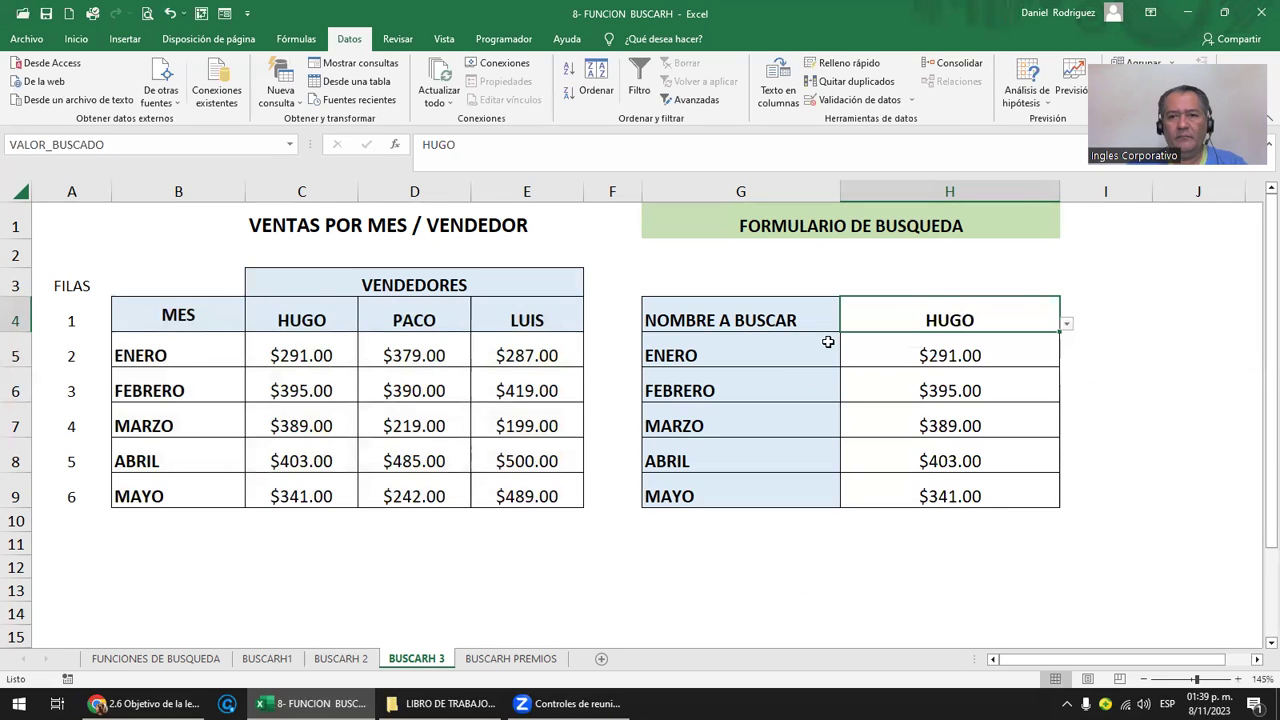
{"action": "left_click", "coordinate": [1067, 323]}
{"action": "left_click", "coordinate": [885, 372]}
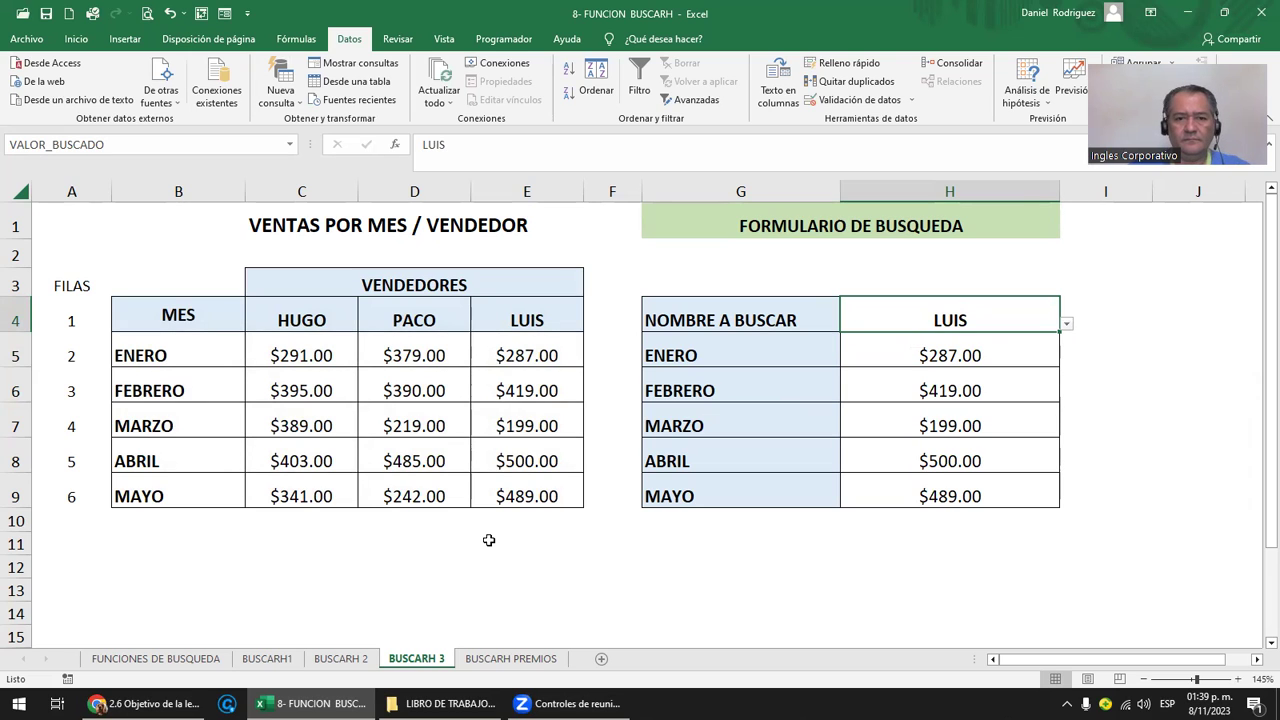
{"action": "left_click", "coordinate": [614, 537]}
{"action": "left_click", "coordinate": [940, 353]}
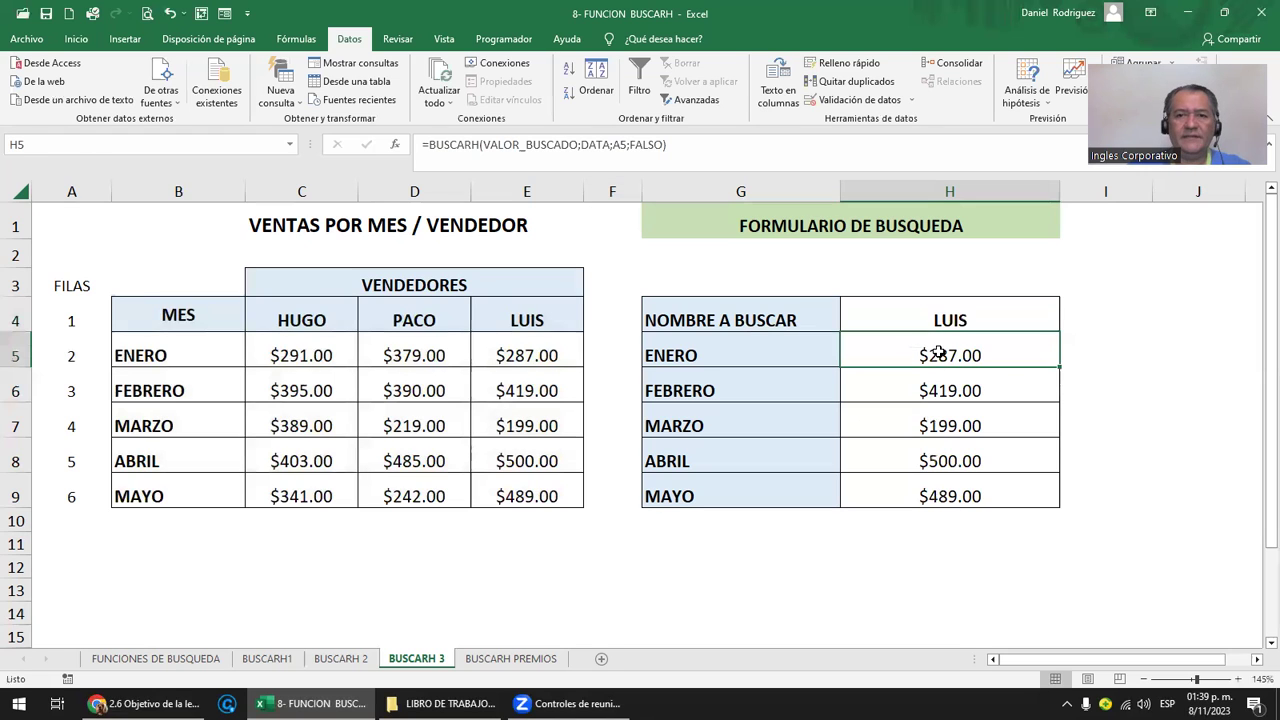
{"action": "double_click", "coordinate": [955, 345]}
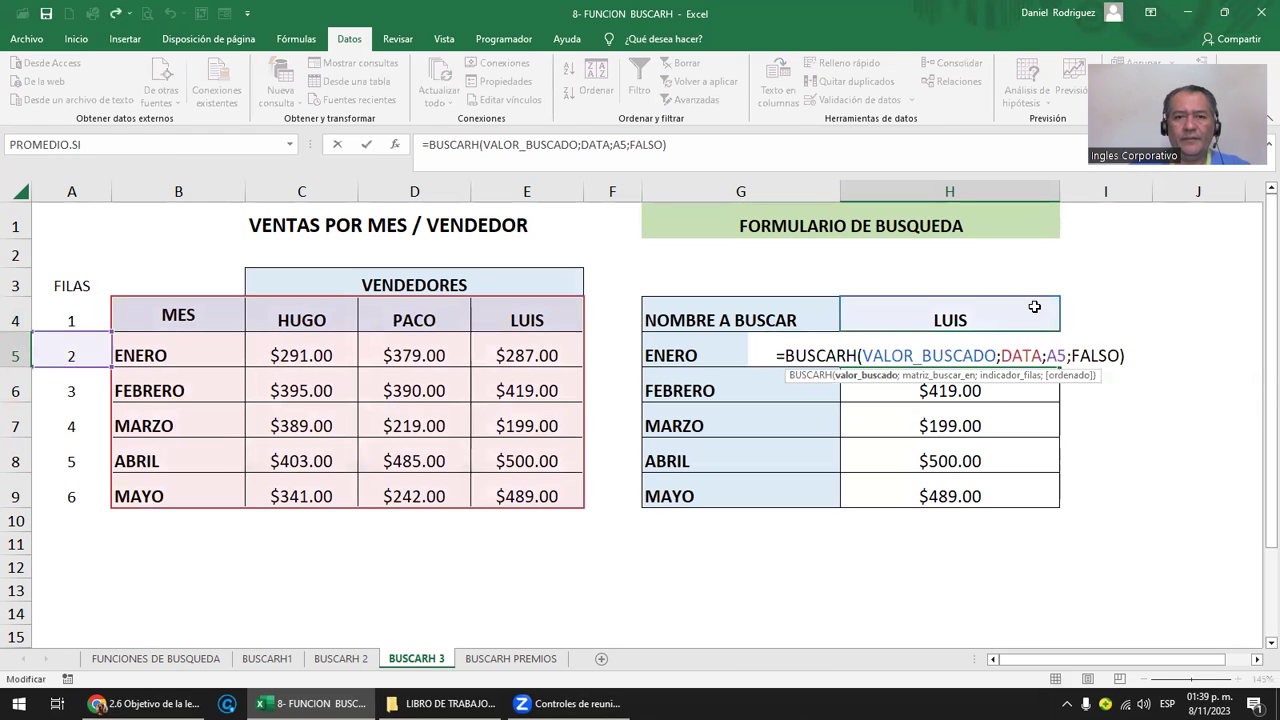
{"action": "left_click", "coordinate": [592, 563]}
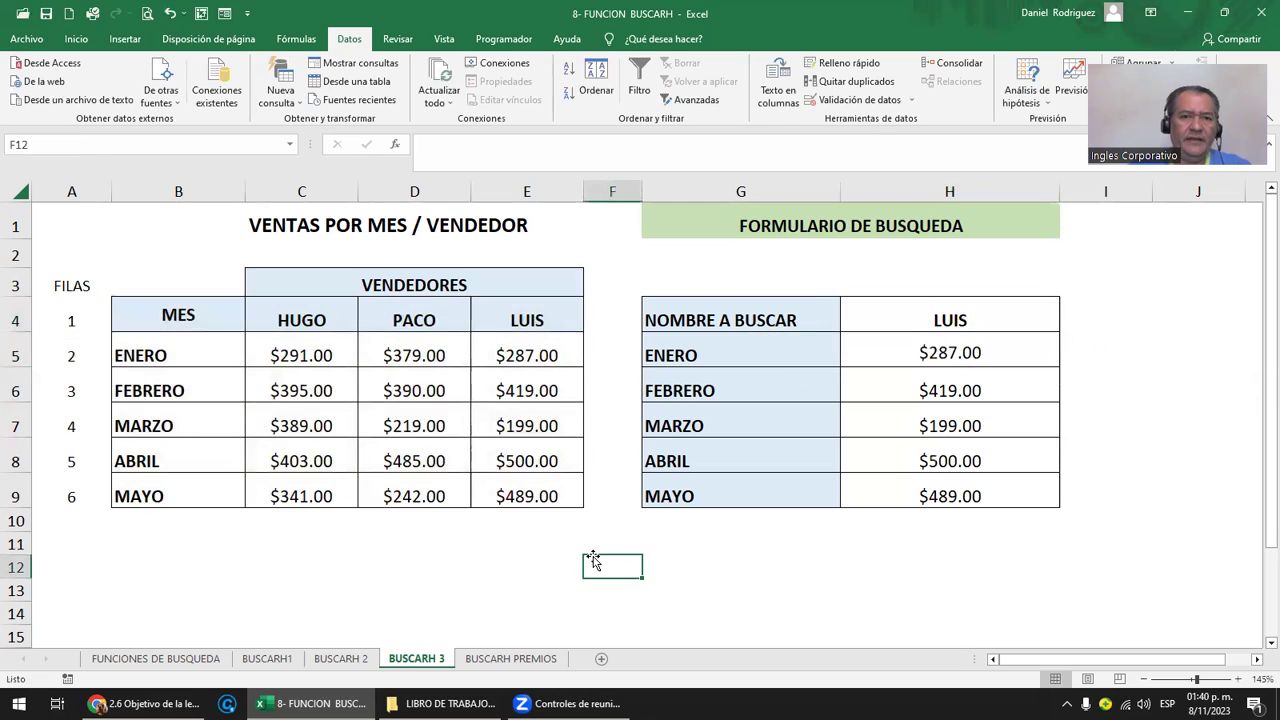
{"action": "left_click", "coordinate": [999, 322]}
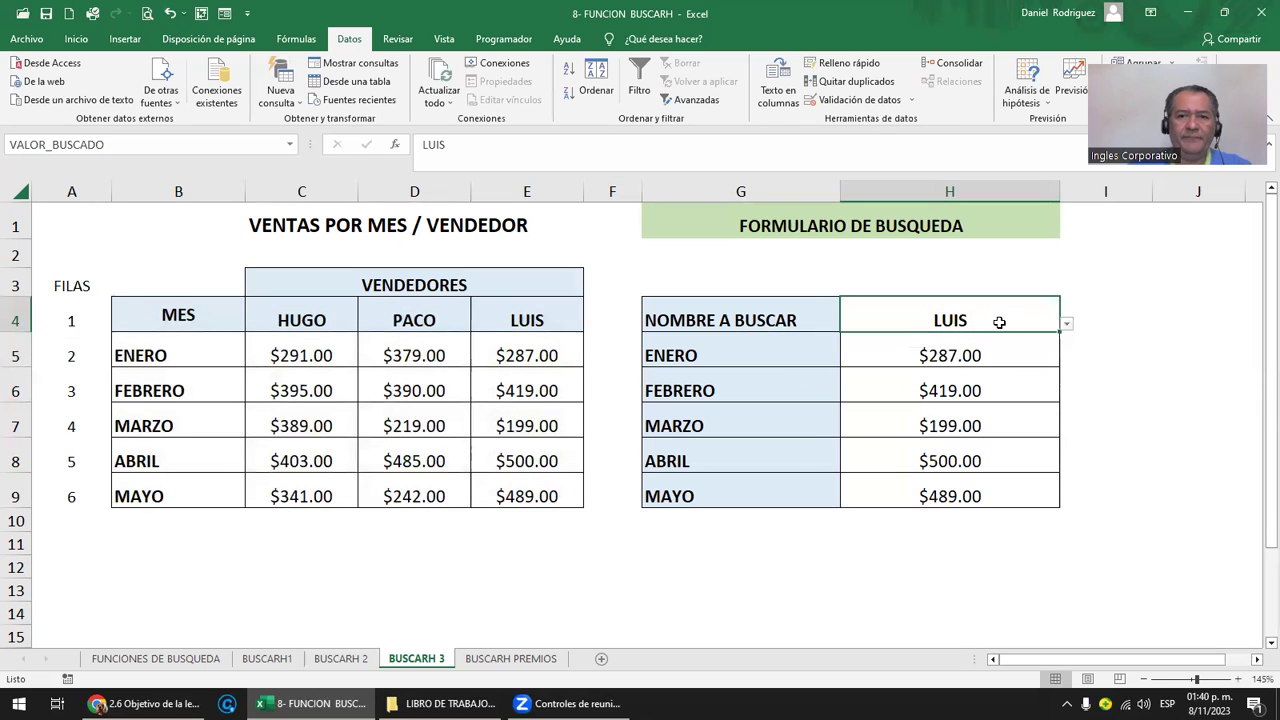
{"action": "left_click", "coordinate": [1090, 316]}
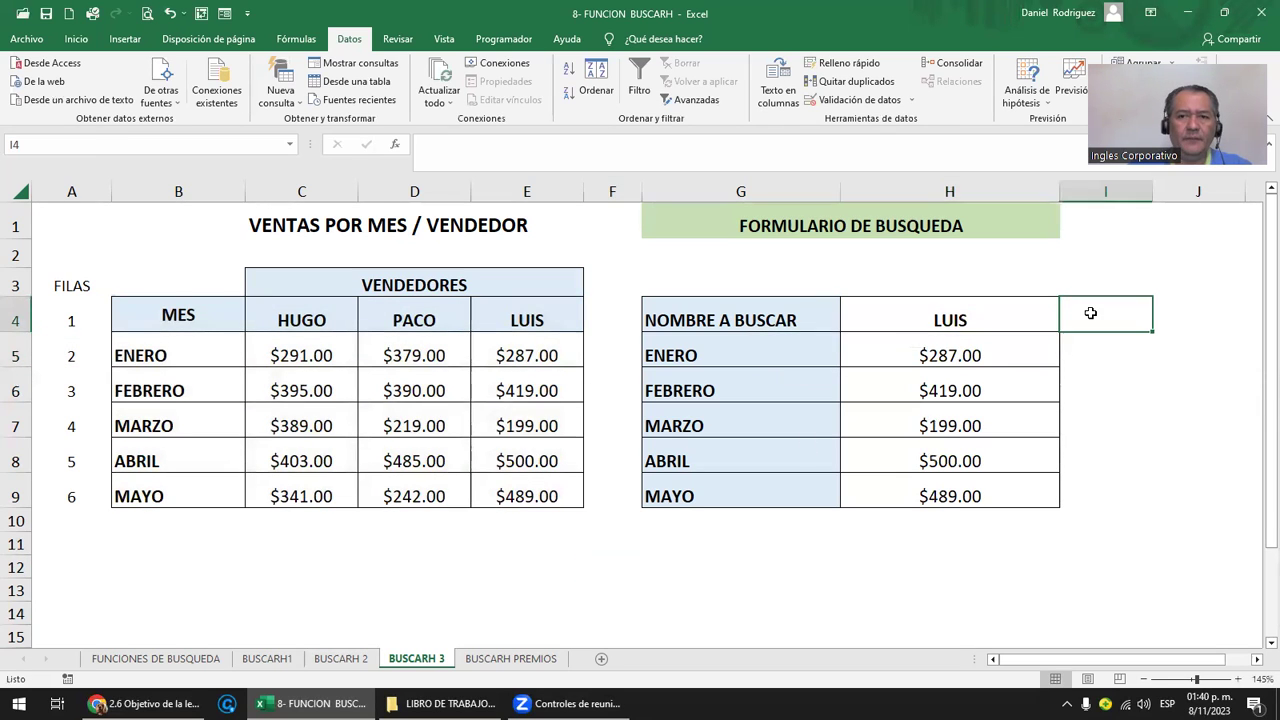
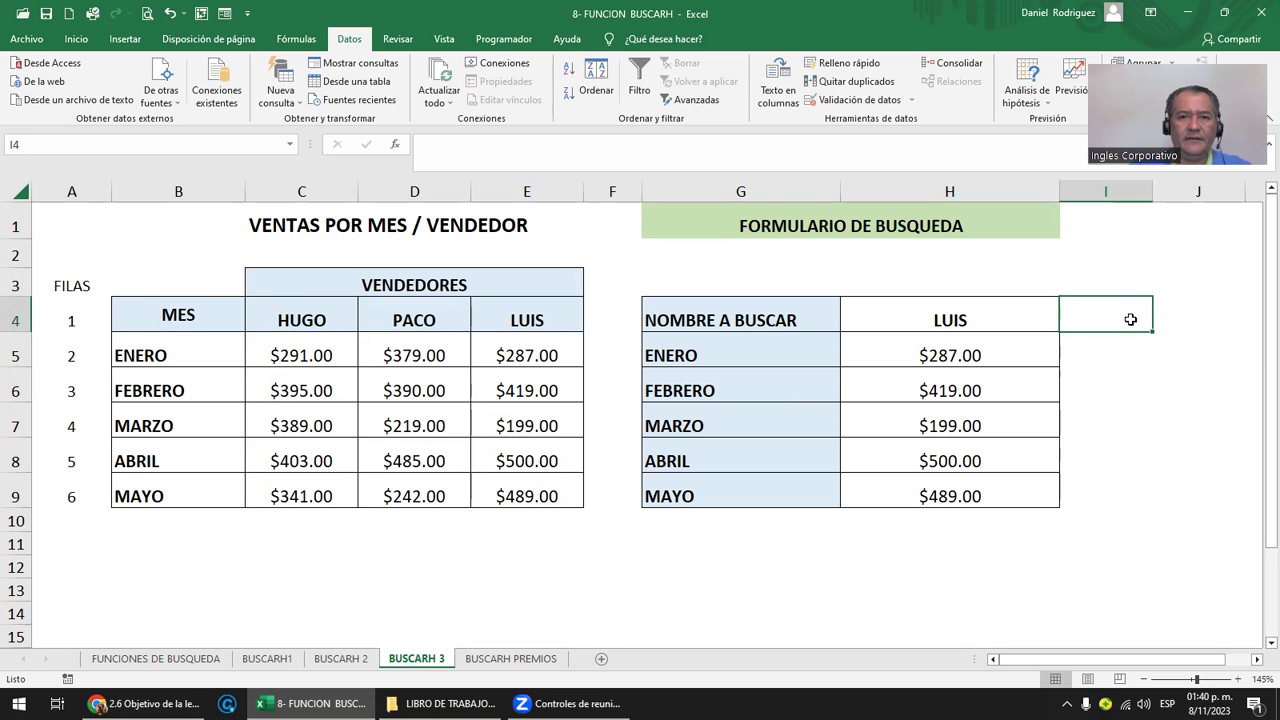
Inspect the BUSCARH formula in H5 and the ENERO to ABRIL month cells in column B.
{"action": "left_click", "coordinate": [973, 355]}
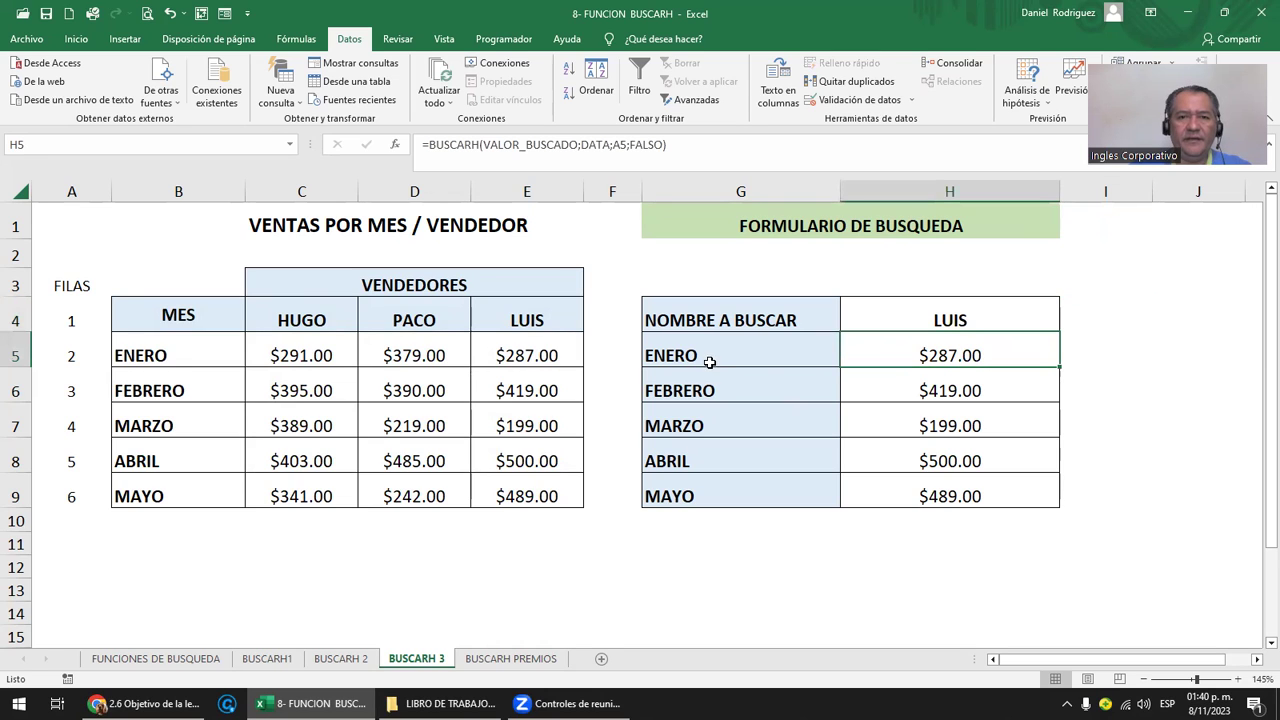
{"action": "left_click", "coordinate": [176, 349]}
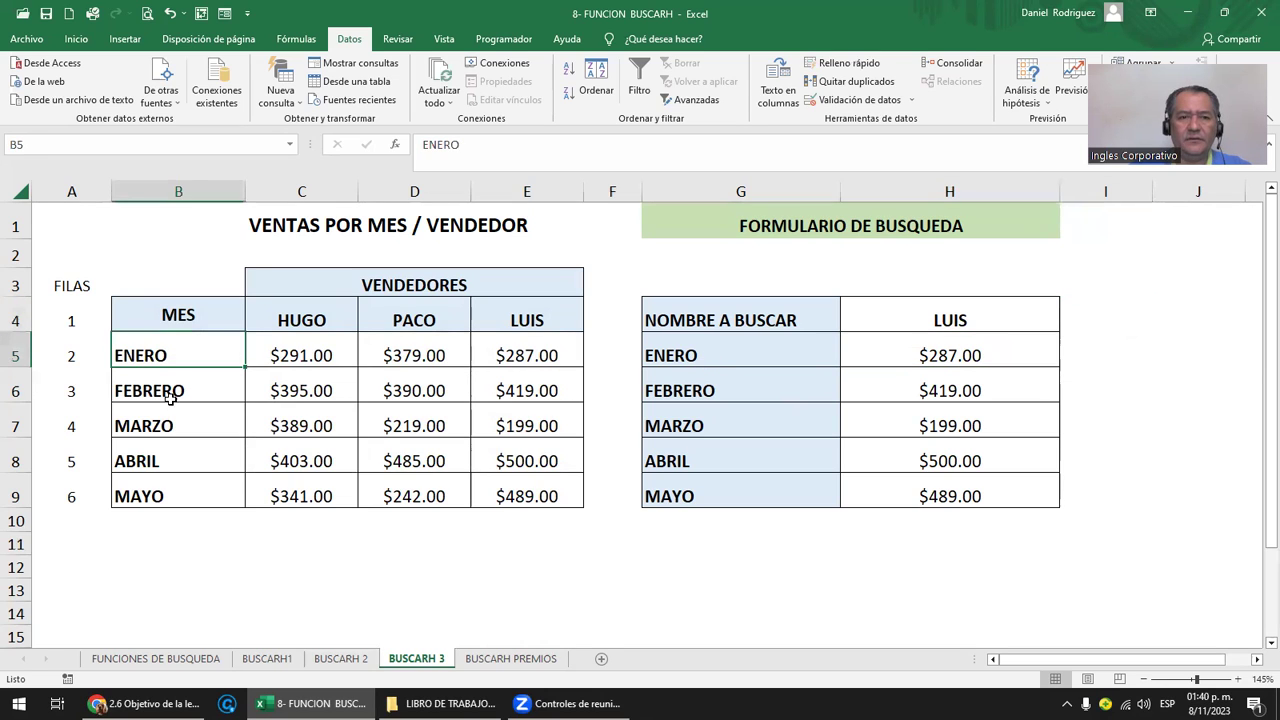
{"action": "left_click", "coordinate": [171, 397]}
{"action": "left_click", "coordinate": [178, 418]}
{"action": "left_click", "coordinate": [197, 455]}
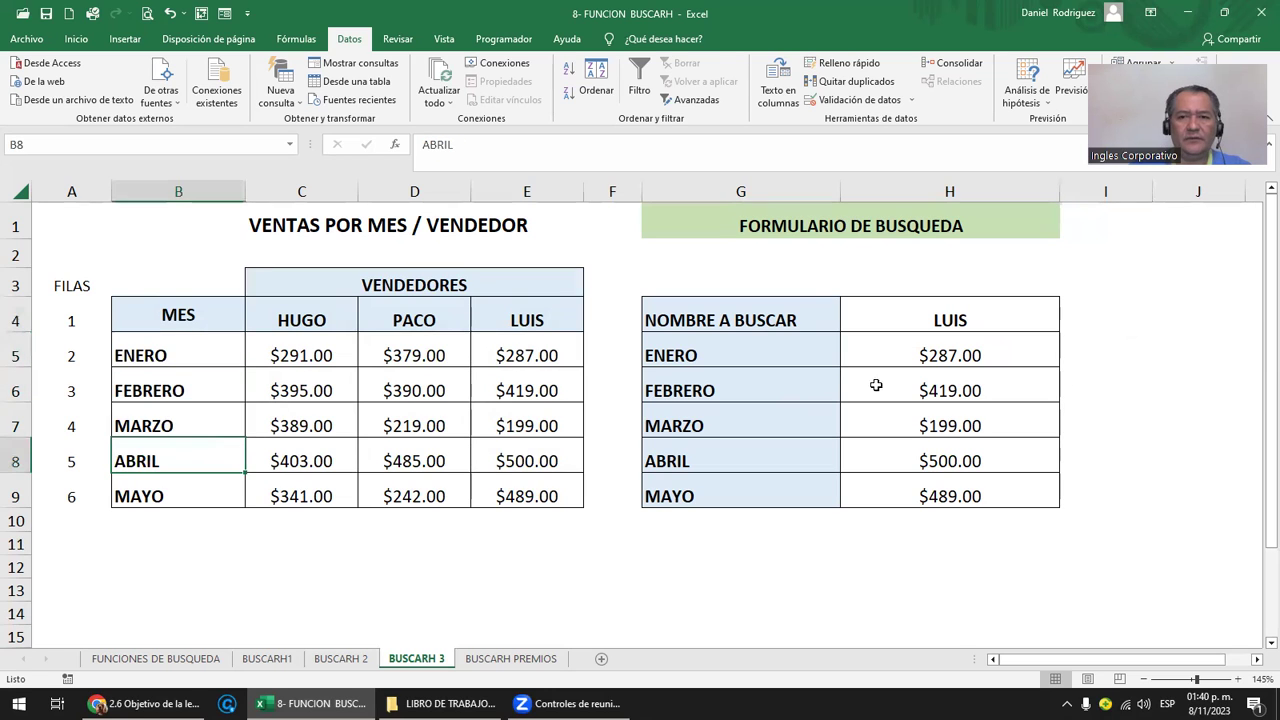
Copy the blue NOMBRE A BUSCAR header from G4 into I4 and retitle it FILA.
{"action": "left_click", "coordinate": [761, 308]}
{"action": "key", "text": "ctrl+c"}
{"action": "key", "text": "Up"}
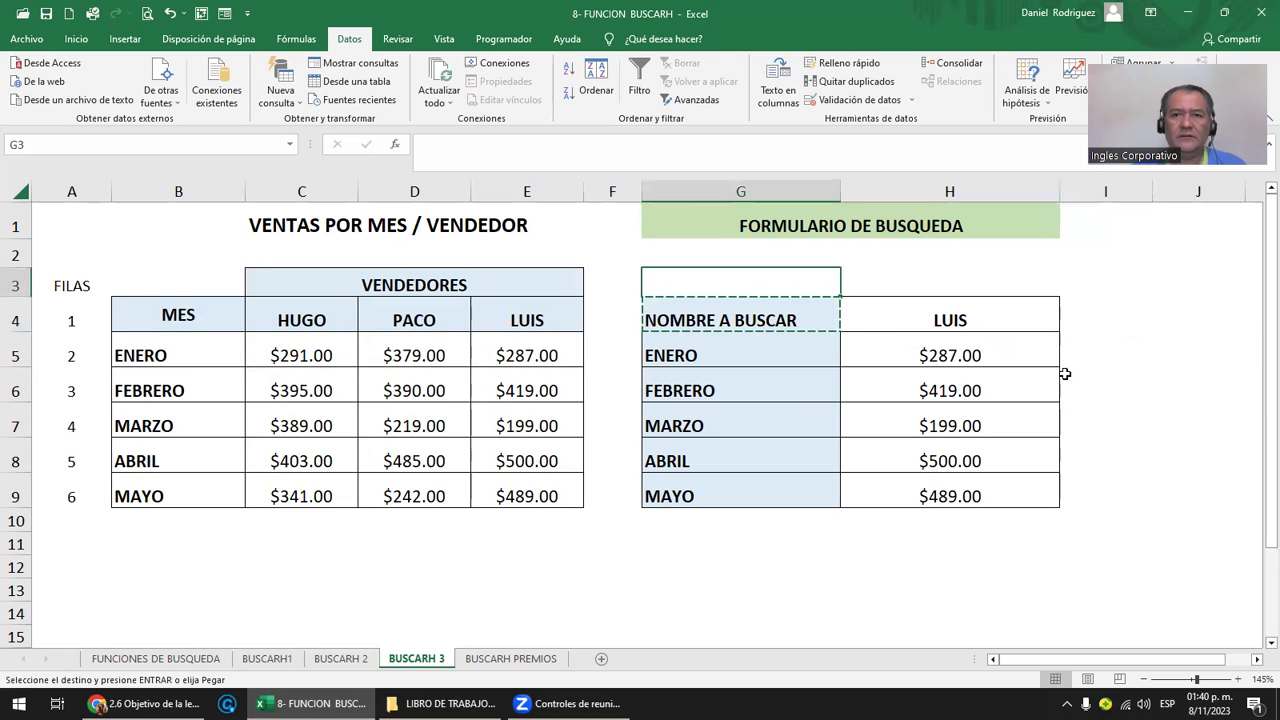
{"action": "key", "text": "Right"}
{"action": "key", "text": "Right"}
{"action": "key", "text": "Down"}
{"action": "key", "text": "ctrl+v"}
{"action": "key", "text": "F2"}
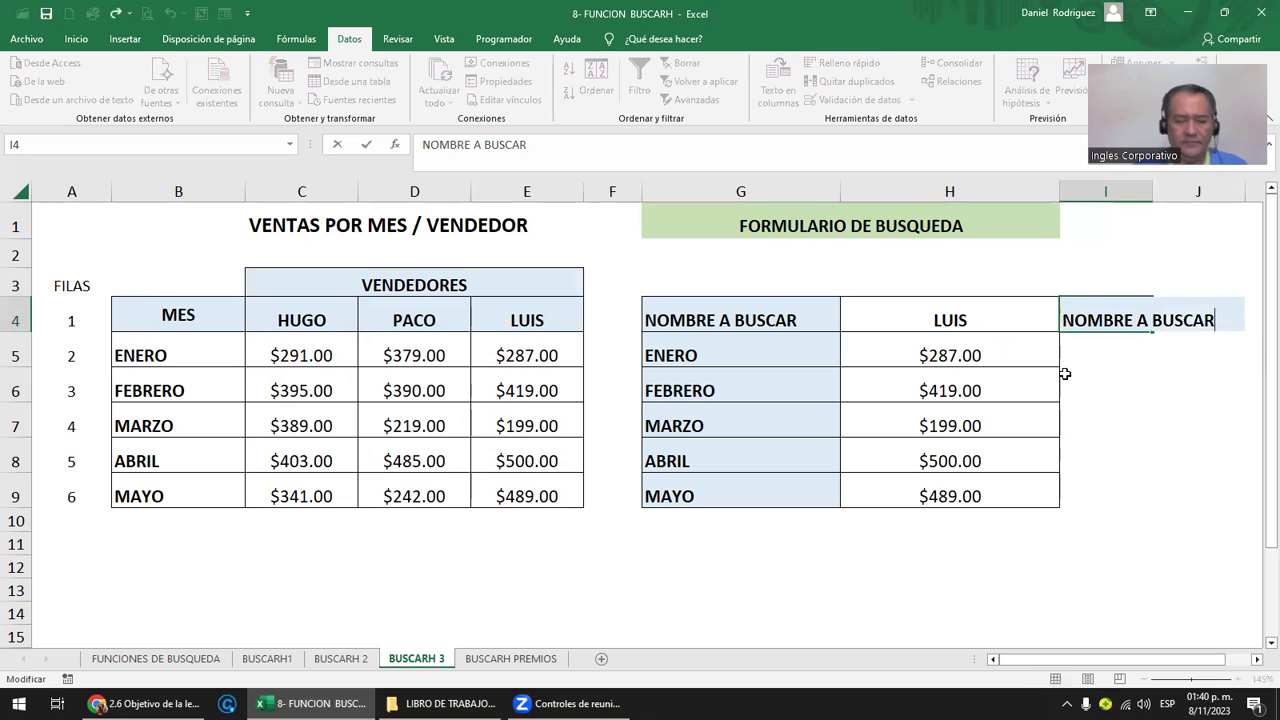
{"action": "key", "text": "BackSpace"}
{"action": "key", "text": "BackSpace"}
{"action": "key", "text": "BackSpace"}
{"action": "key", "text": "BackSpace"}
{"action": "key", "text": "BackSpace"}
{"action": "key", "text": "BackSpace"}
{"action": "key", "text": "BackSpace"}
{"action": "type", "text": "FILA"}
{"action": "key", "text": "Return"}
Copy the FILA header cell up into I3.
{"action": "key", "text": "Up"}
{"action": "key", "text": "ctrl+c"}
{"action": "key", "text": "Up"}
{"action": "key", "text": "Return"}
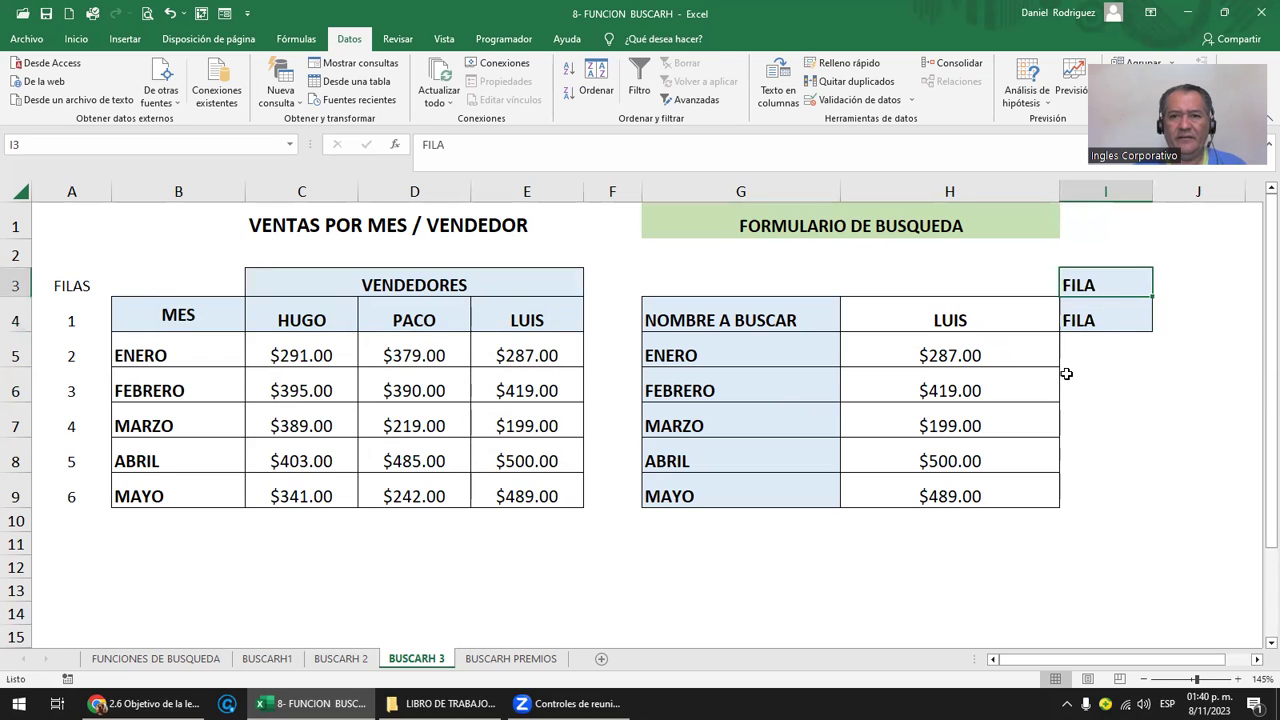
{"action": "key", "text": "shift+Down"}
{"action": "key", "text": "ctrl+c"}
{"action": "key", "text": "Left"}
{"action": "key", "text": "Left"}
{"action": "key", "text": "Right"}
{"action": "key", "text": "Right"}
{"action": "key", "text": "Right"}
{"action": "key", "text": "Down"}
{"action": "key", "text": "Escape"}
Try copying H5's lookup formula into I5, undo the #¡REF! result, and clear I4.
{"action": "key", "text": "Left"}
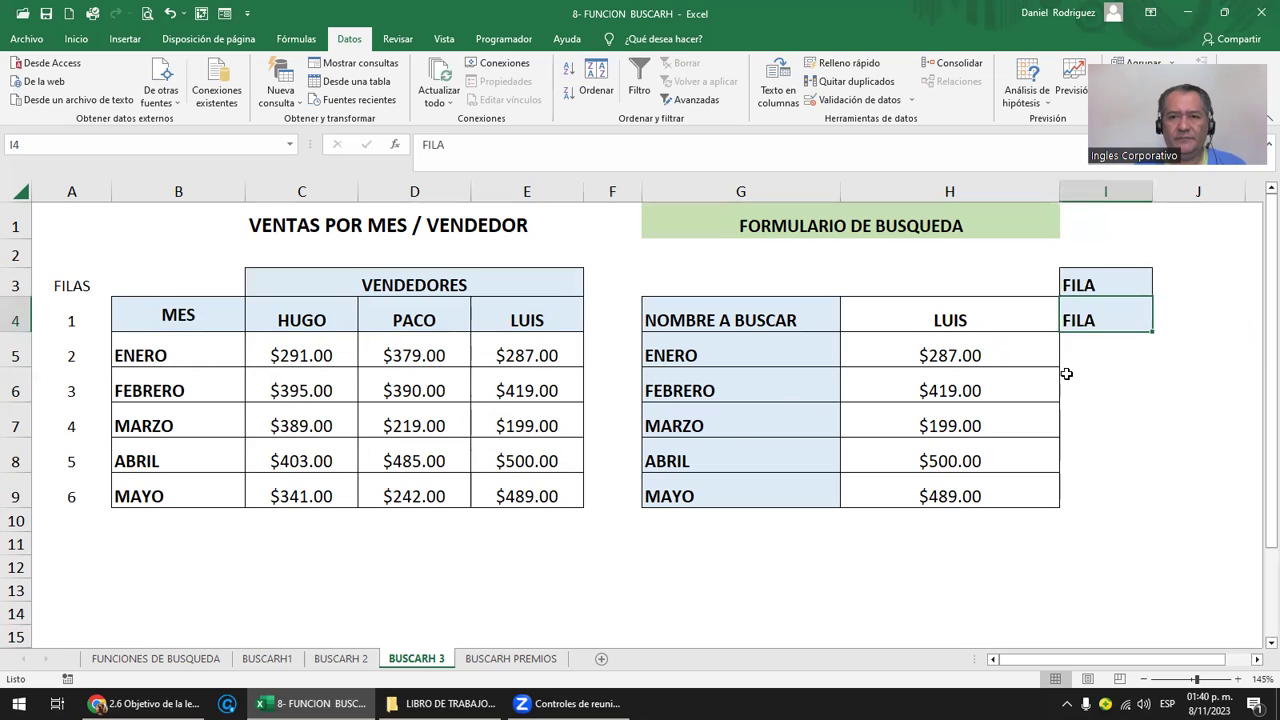
{"action": "key", "text": "Left"}
{"action": "key", "text": "Down"}
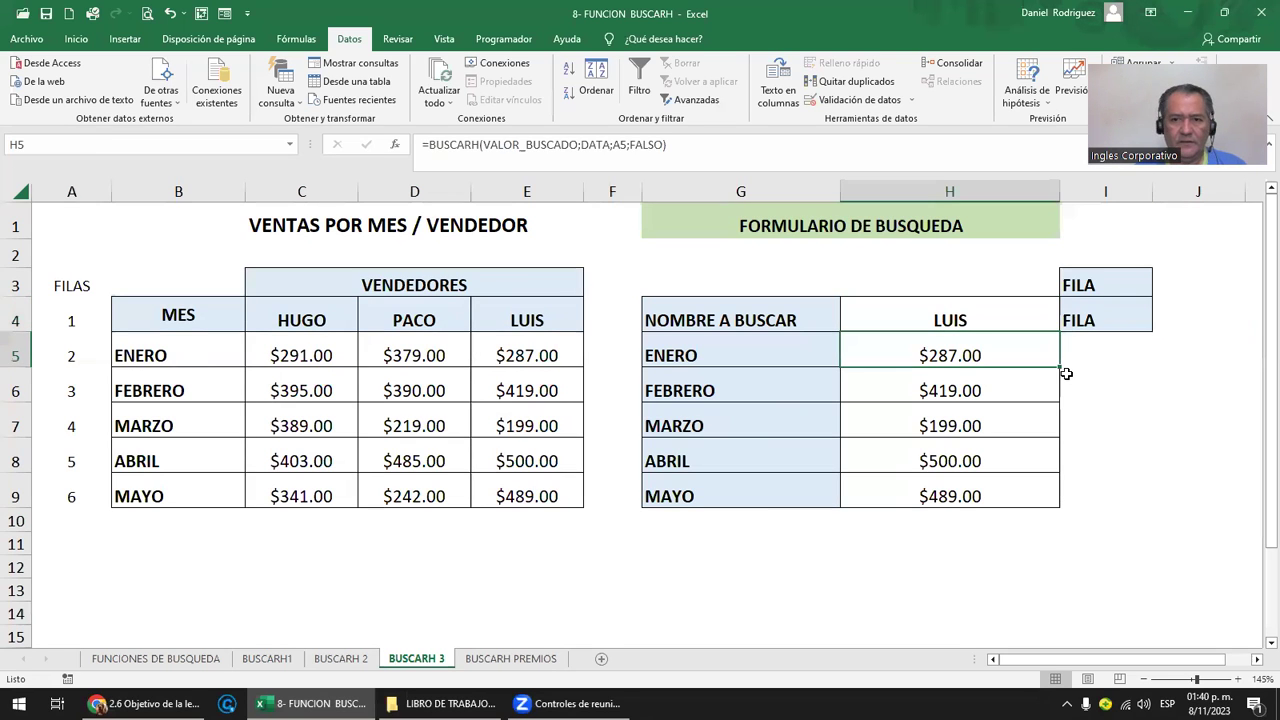
{"action": "key", "text": "ctrl+c"}
{"action": "key", "text": "Right"}
{"action": "key", "text": "Return"}
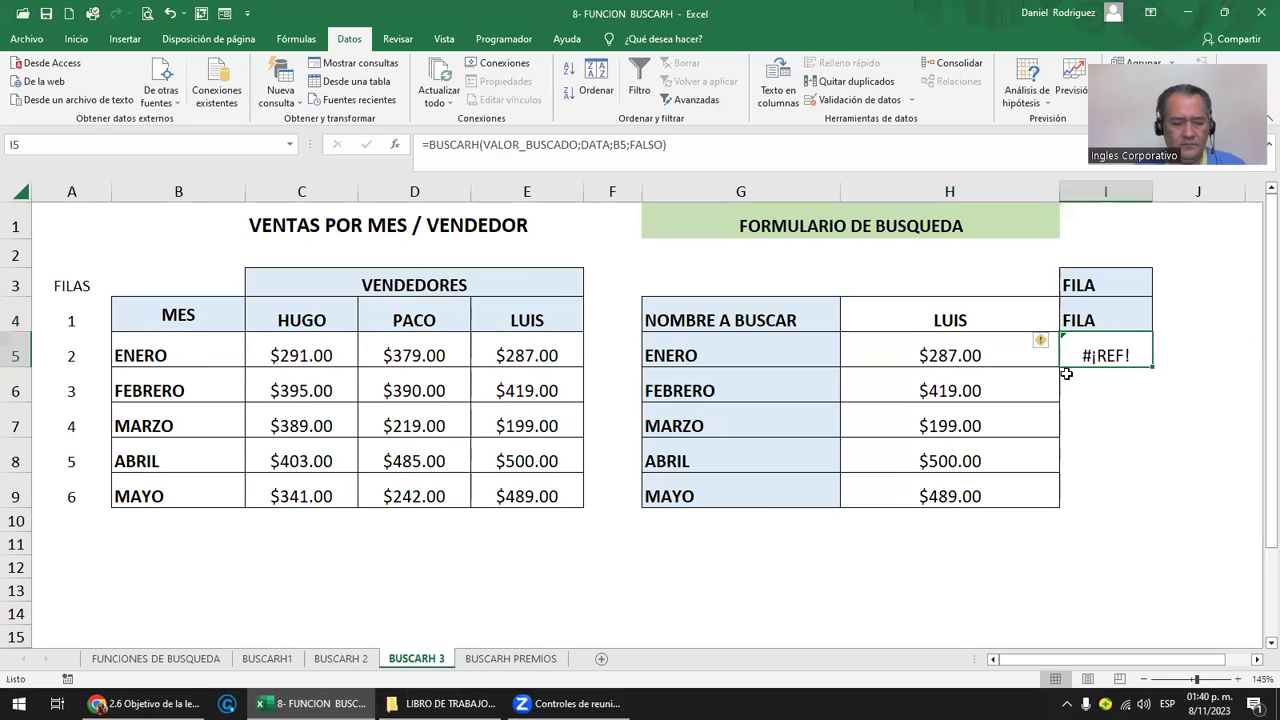
{"action": "key", "text": "ctrl+z"}
{"action": "key", "text": "Up"}
{"action": "key", "text": "Right"}
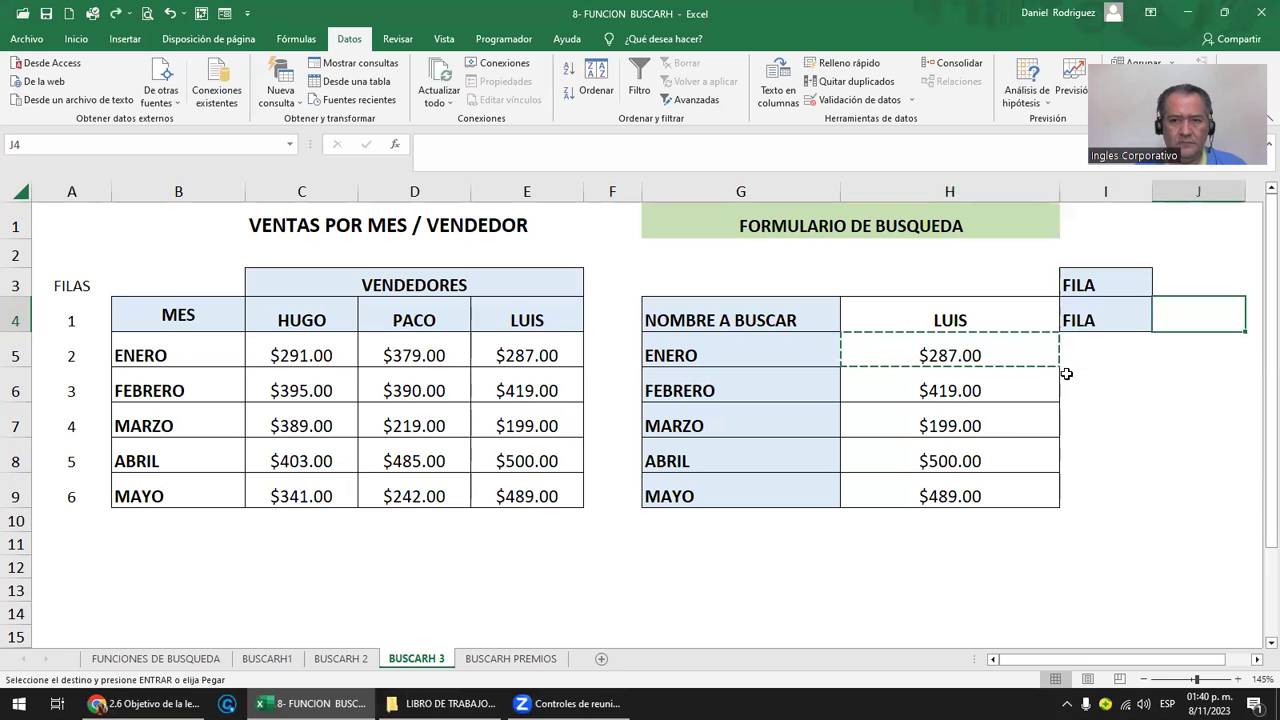
{"action": "key", "text": "Left"}
{"action": "key", "text": "Delete"}
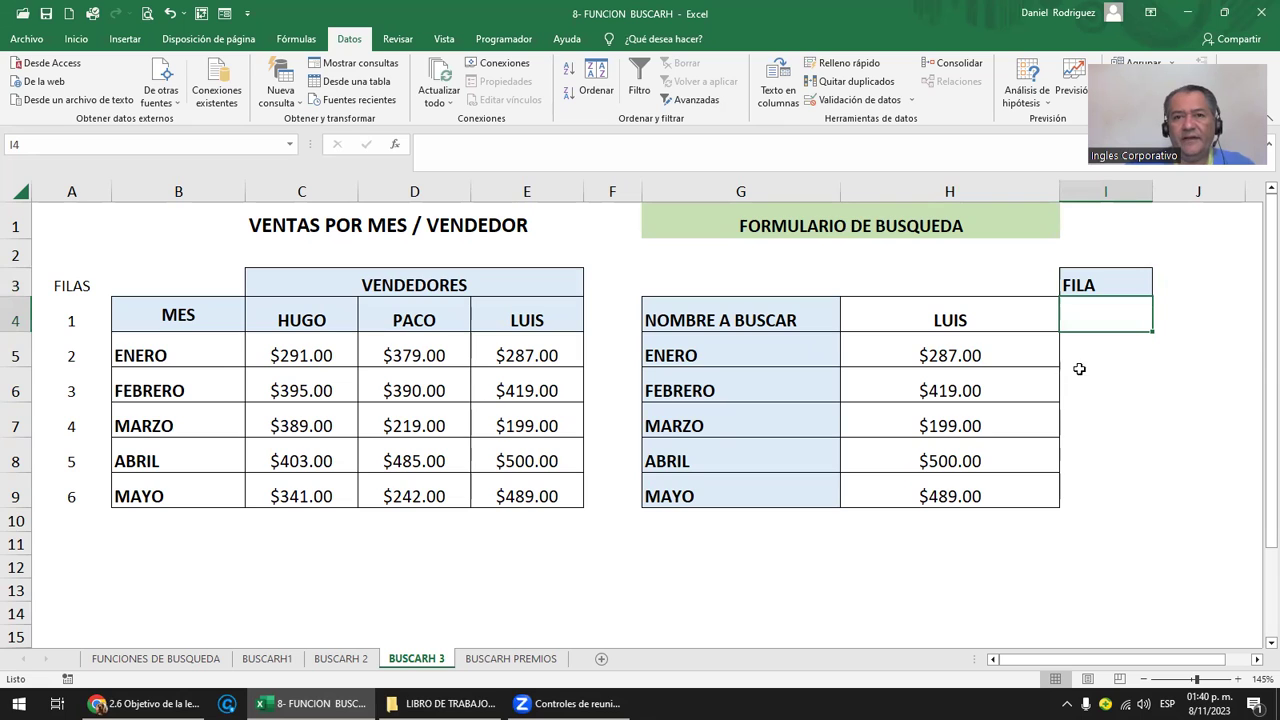
Restrict I4 to a 1;2;3;4;5;6 list with Data Validation and check its dropdown.
{"action": "left_click", "coordinate": [850, 100]}
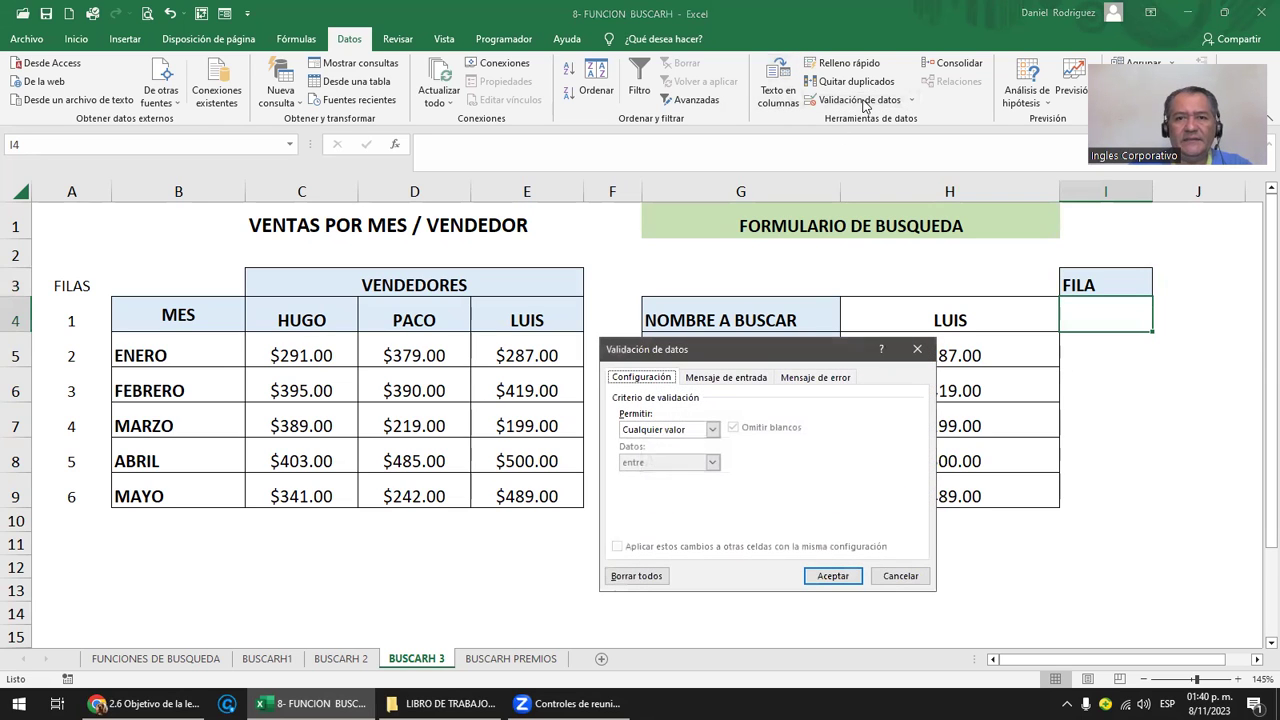
{"action": "left_click", "coordinate": [713, 430]}
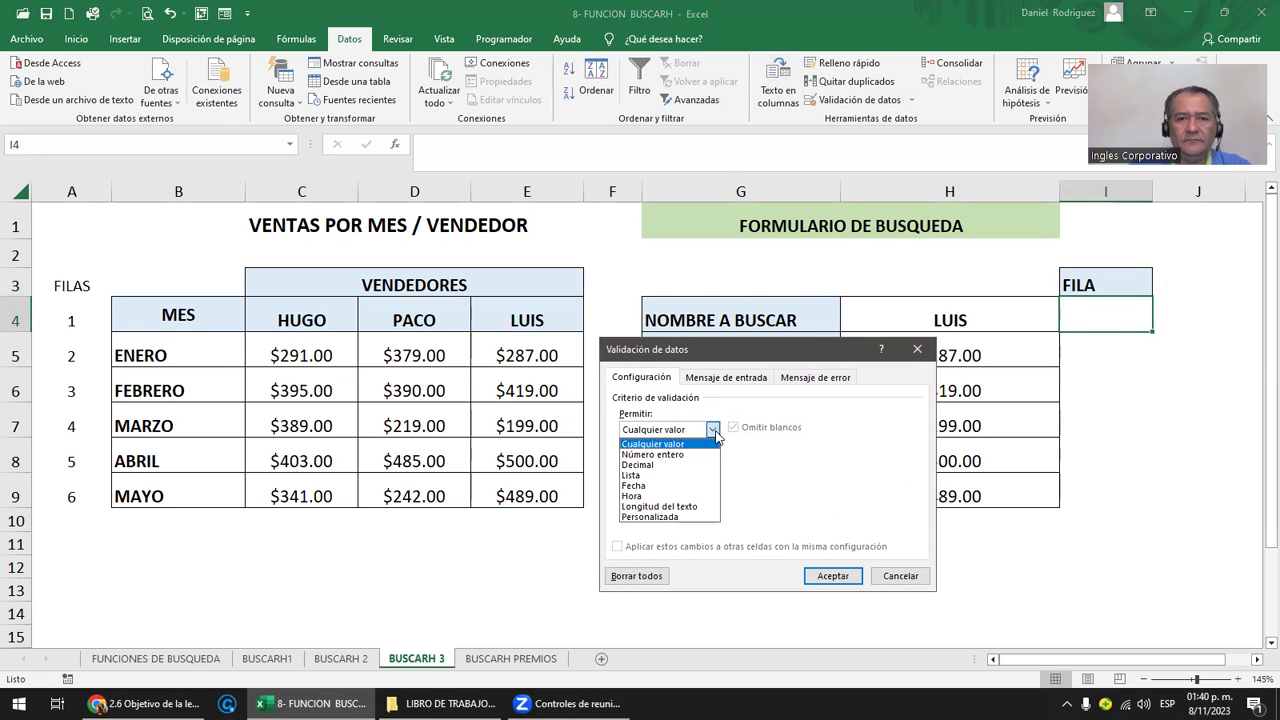
{"action": "left_click", "coordinate": [660, 475]}
{"action": "left_click", "coordinate": [651, 493]}
{"action": "type", "text": "1"}
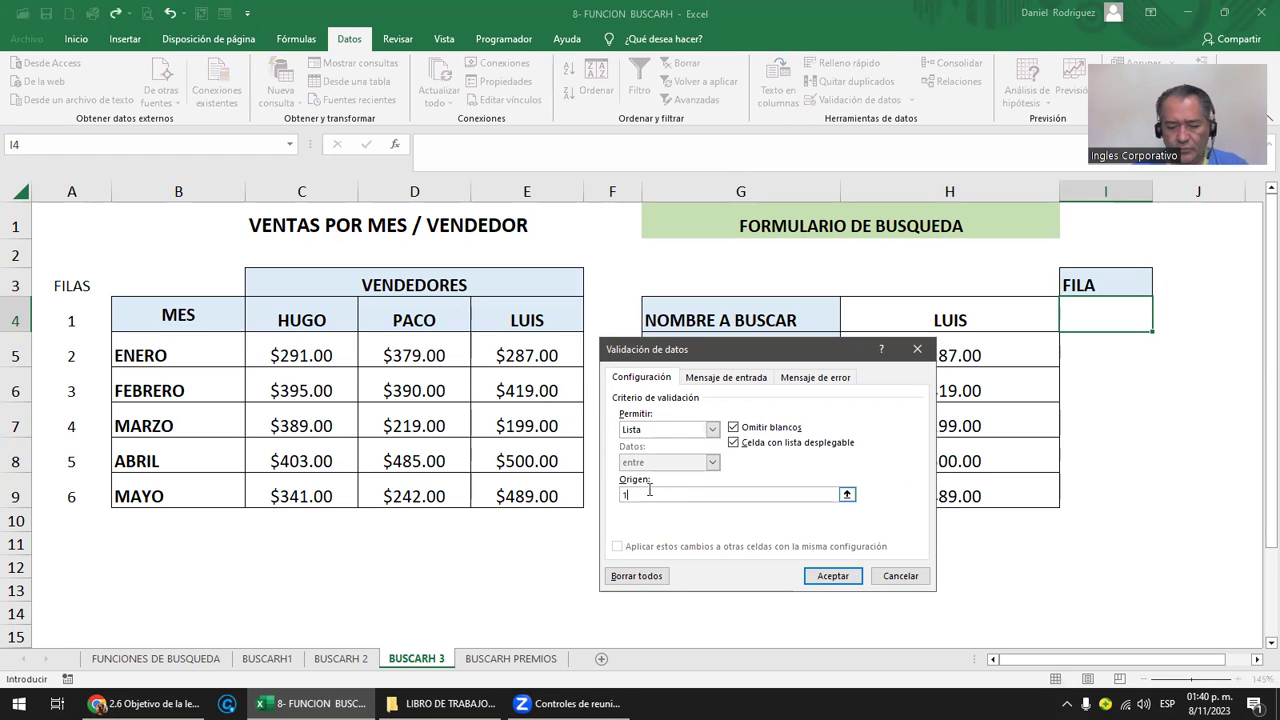
{"action": "type", "text": ";2;3;4;5;6"}
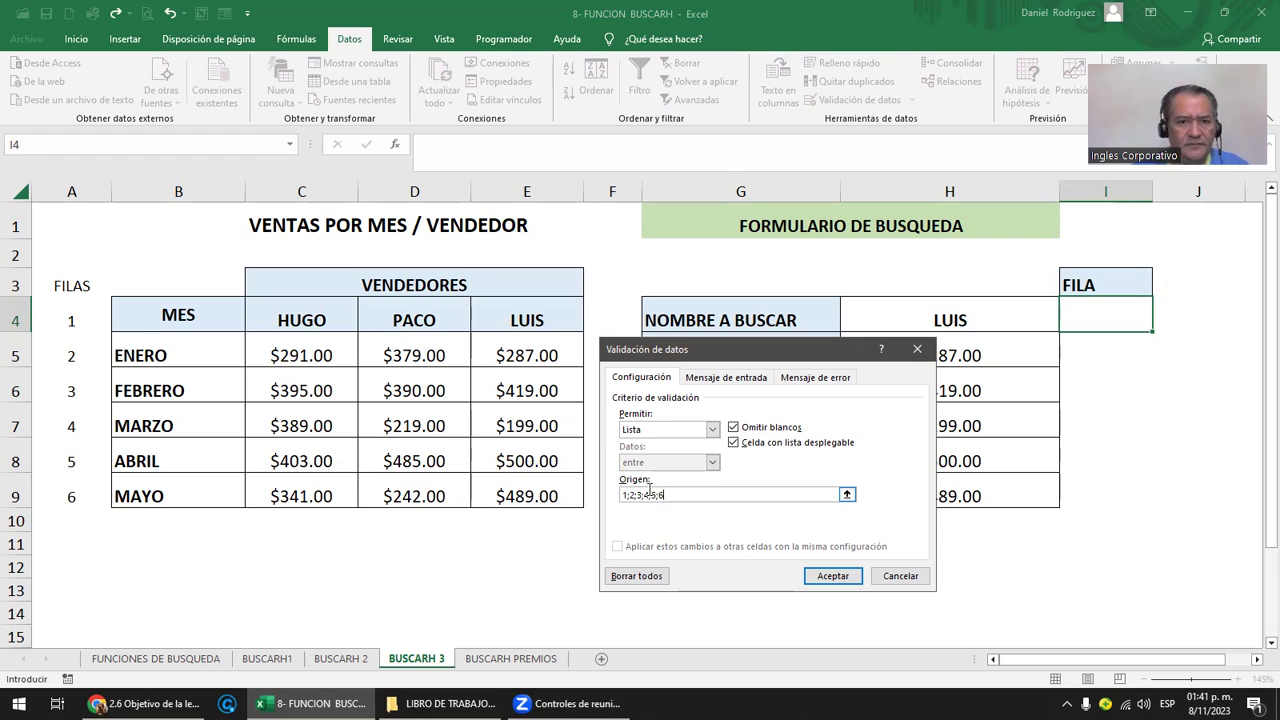
{"action": "left_click", "coordinate": [832, 576]}
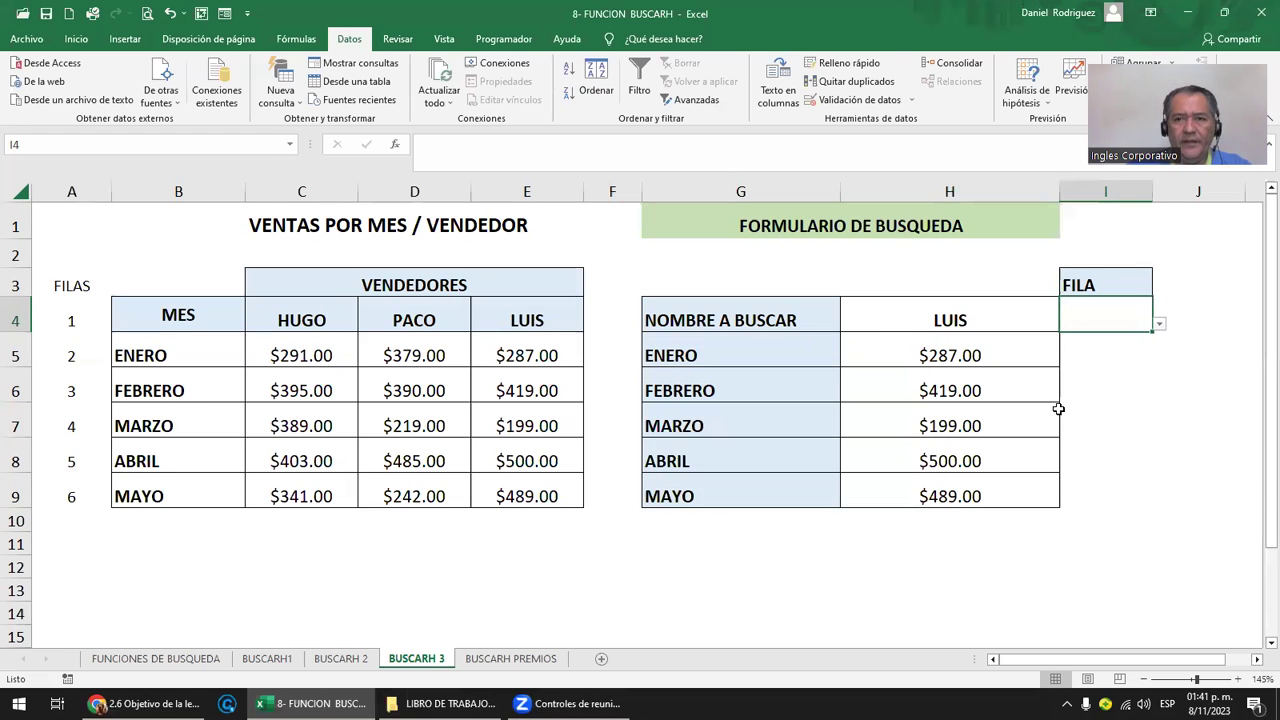
{"action": "left_click", "coordinate": [960, 316]}
{"action": "left_click", "coordinate": [1105, 310]}
{"action": "left_click", "coordinate": [959, 319]}
{"action": "left_click", "coordinate": [1090, 316]}
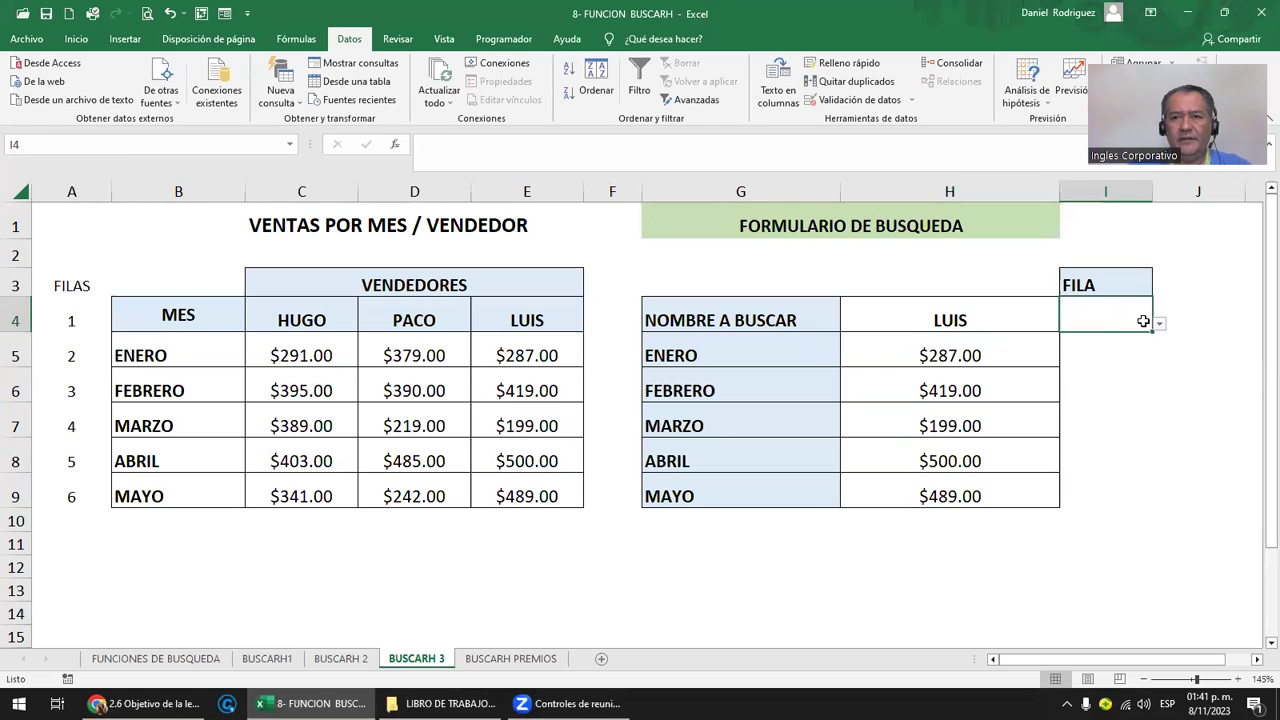
{"action": "left_click", "coordinate": [1159, 324]}
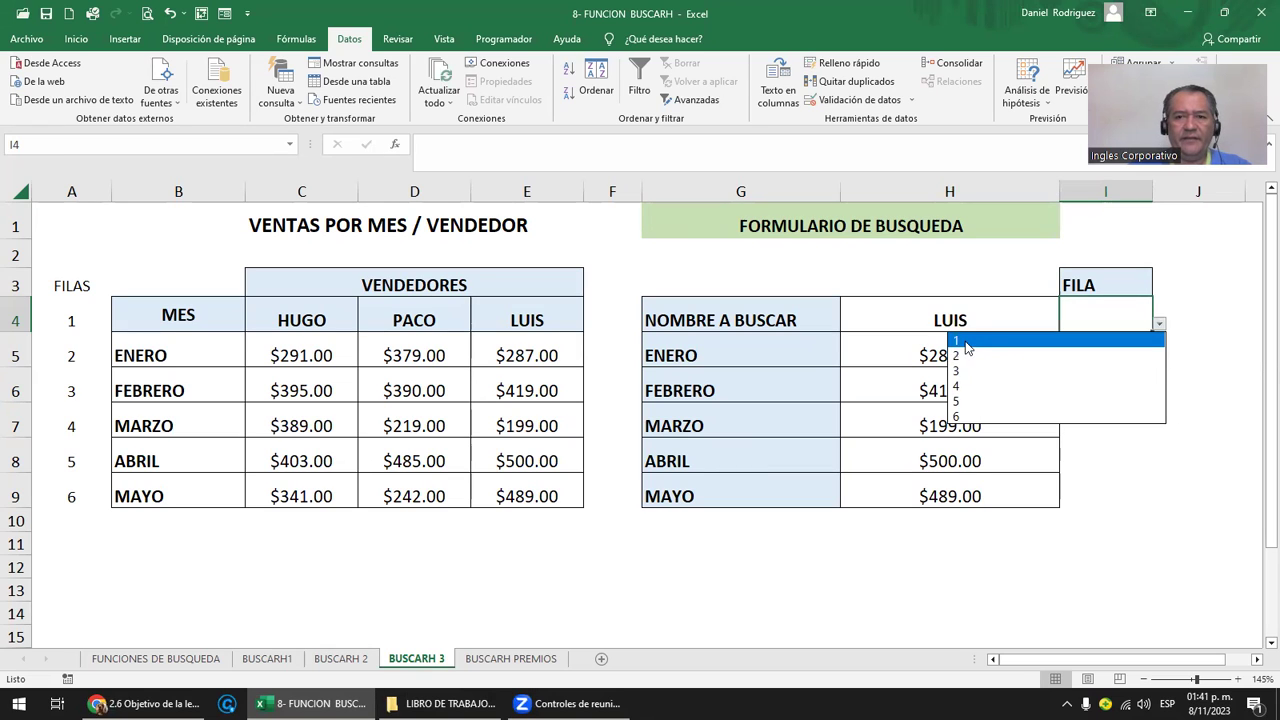
{"action": "key", "text": "Escape"}
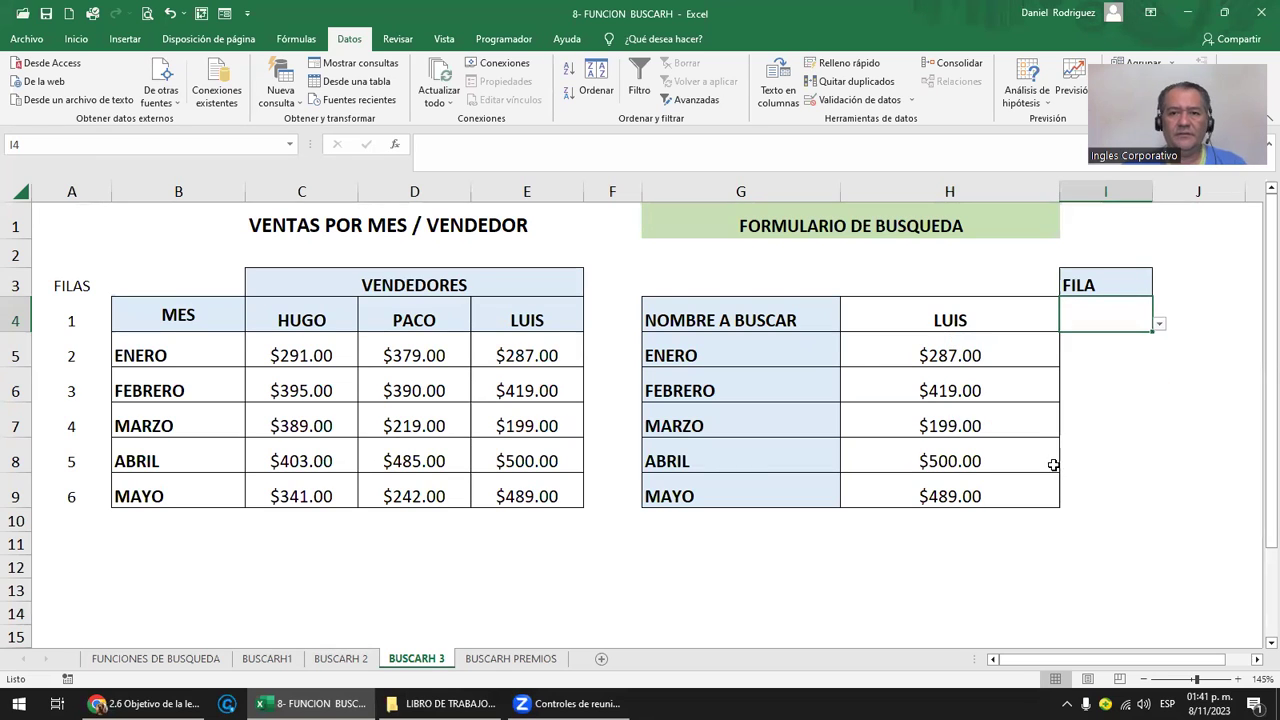
Replace A5 with I4 as the row argument of H5's BUSCARH formula.
{"action": "double_click", "coordinate": [962, 358]}
{"action": "left_click", "coordinate": [1047, 356]}
{"action": "key", "text": "Delete"}
{"action": "key", "text": "Delete"}
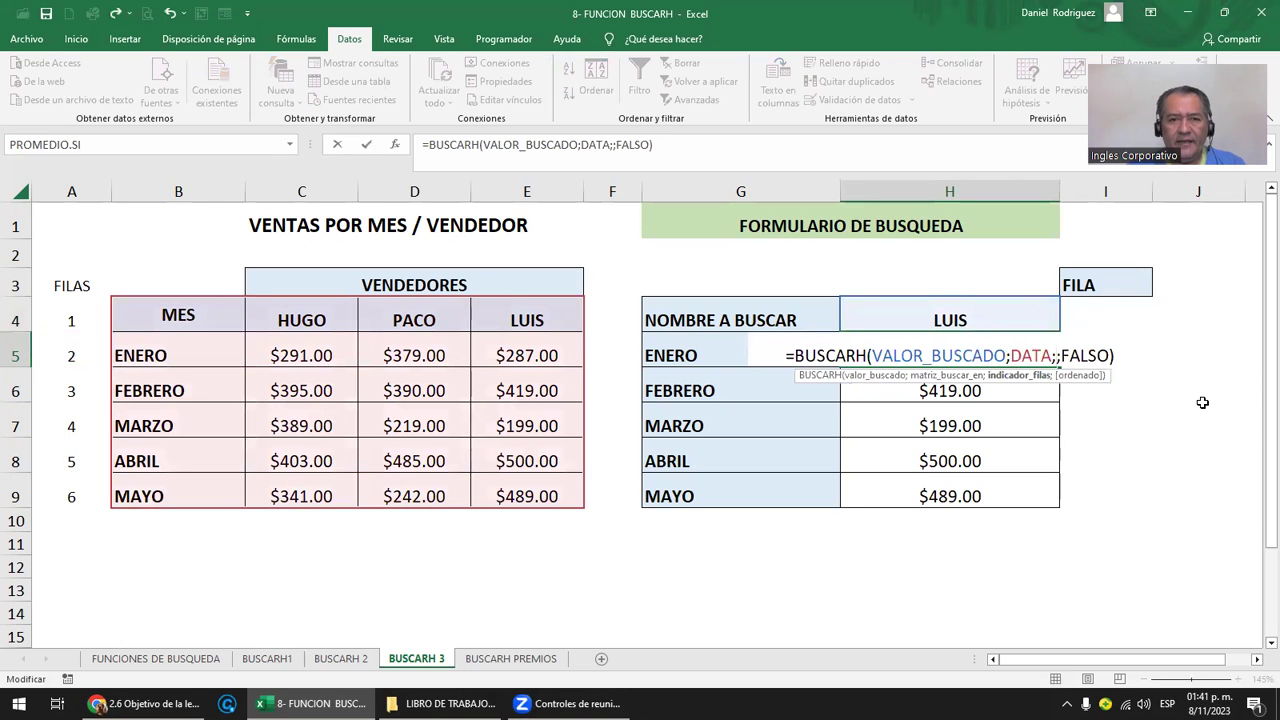
{"action": "left_click", "coordinate": [1103, 319]}
{"action": "key", "text": "Return"}
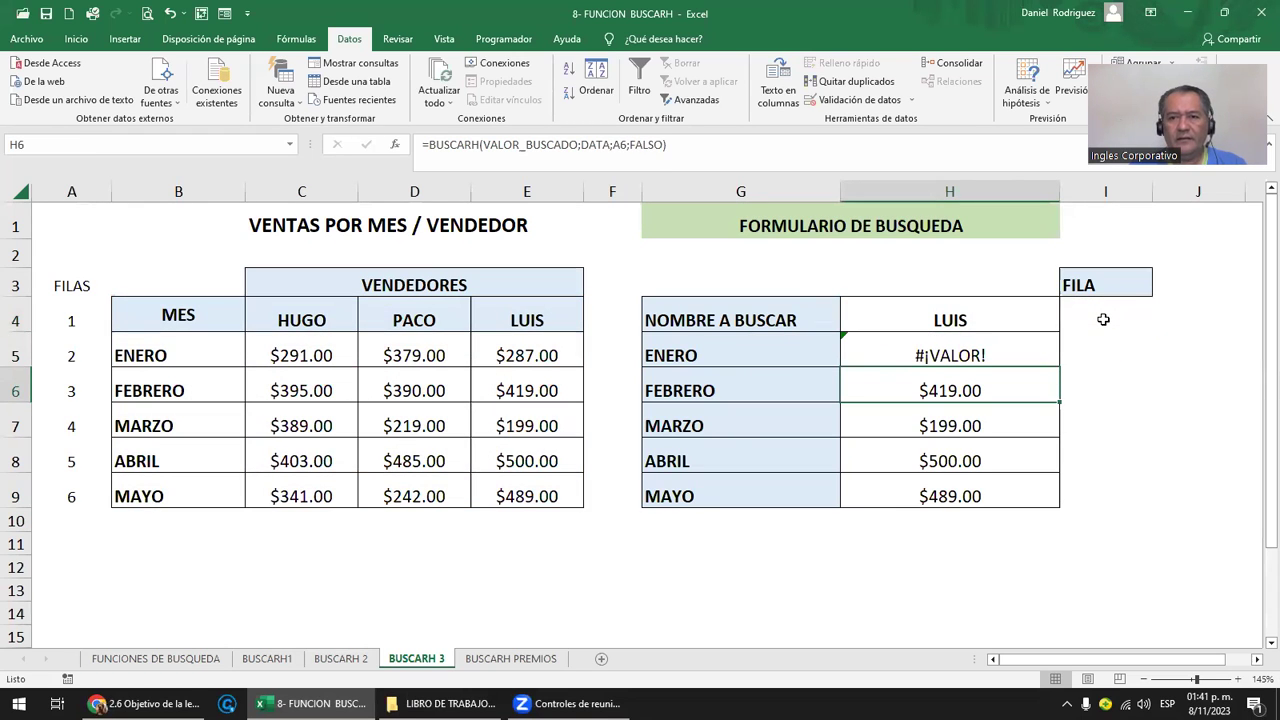
Choose row 2 from I4's dropdown.
{"action": "left_click", "coordinate": [1117, 313]}
{"action": "left_click", "coordinate": [1159, 324]}
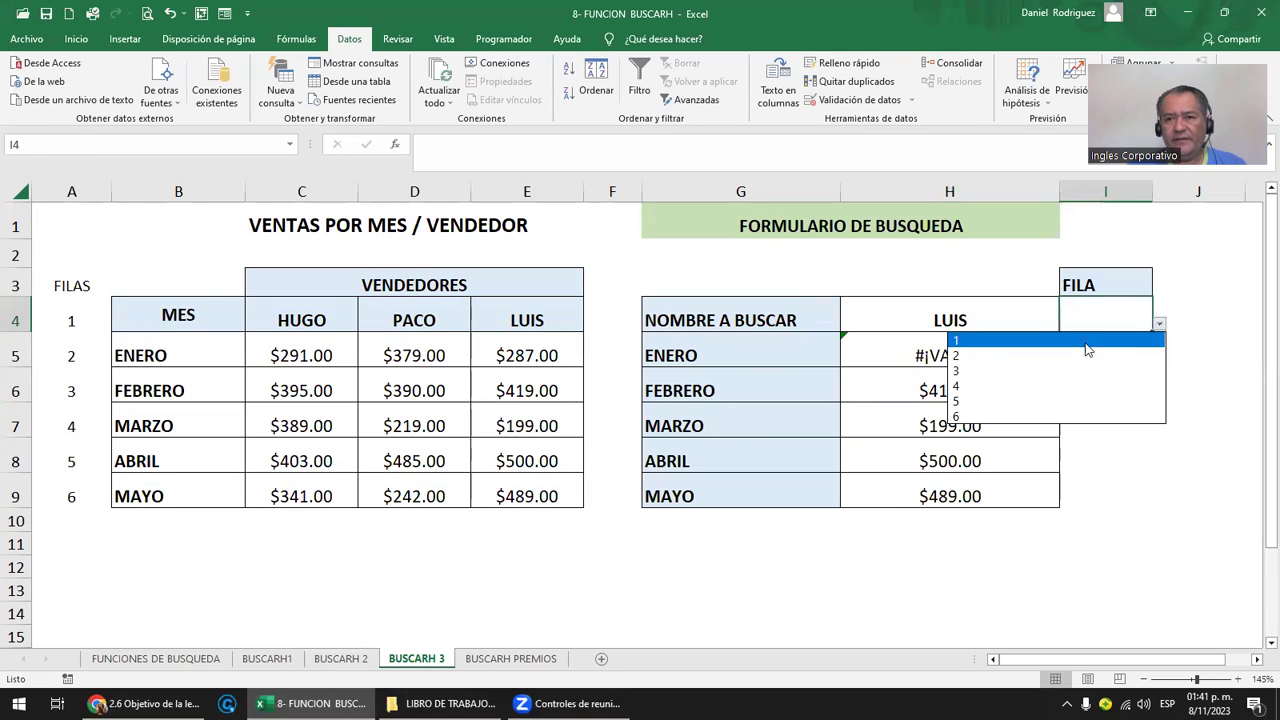
{"action": "left_click", "coordinate": [992, 355]}
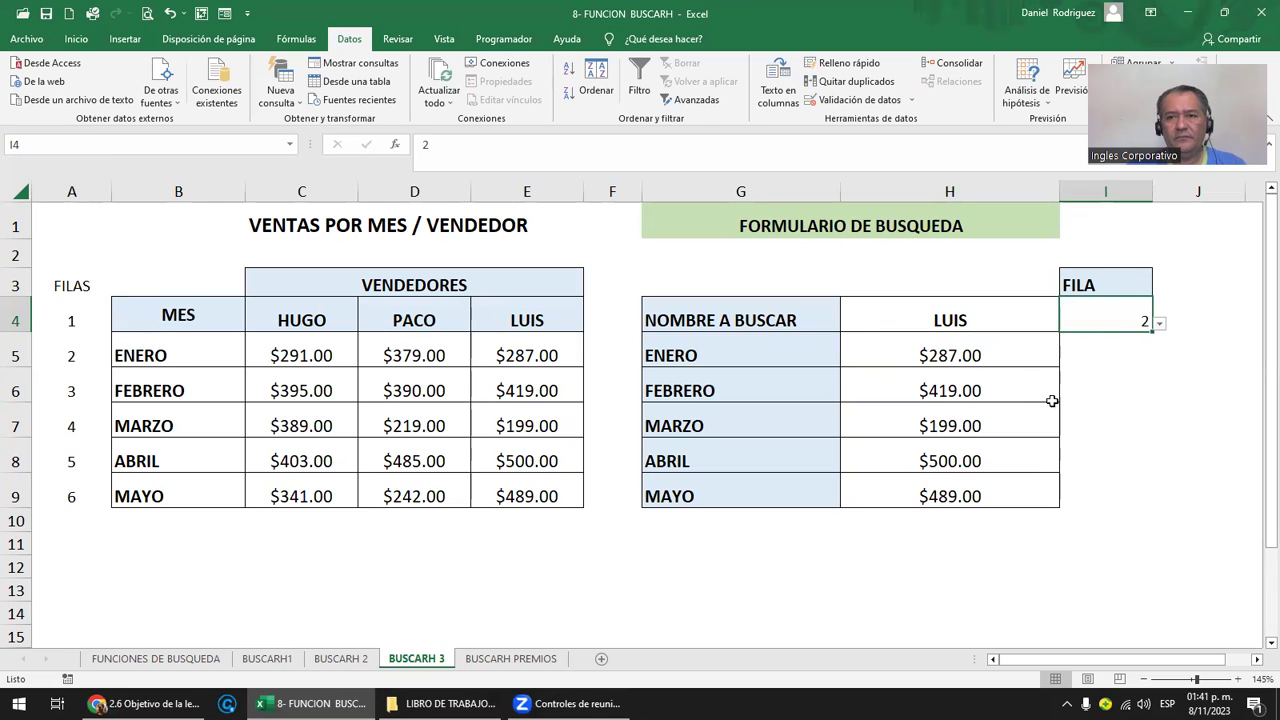
Start an SI formula in J4 testing I4=1 for ENERO and I4=2 for FEBRERO.
{"action": "left_click", "coordinate": [1200, 322]}
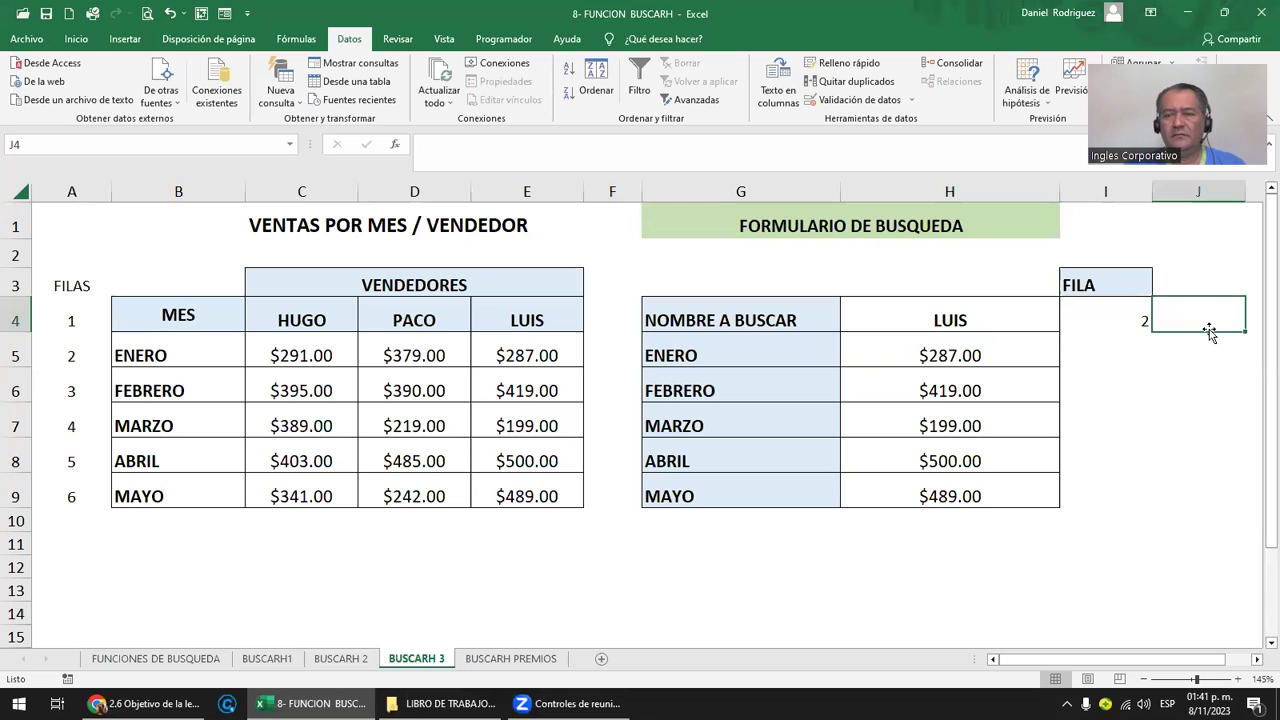
{"action": "scroll", "coordinate": [1209, 332], "scroll_direction": "right", "scroll_amount": 1}
{"action": "key", "text": "Left"}
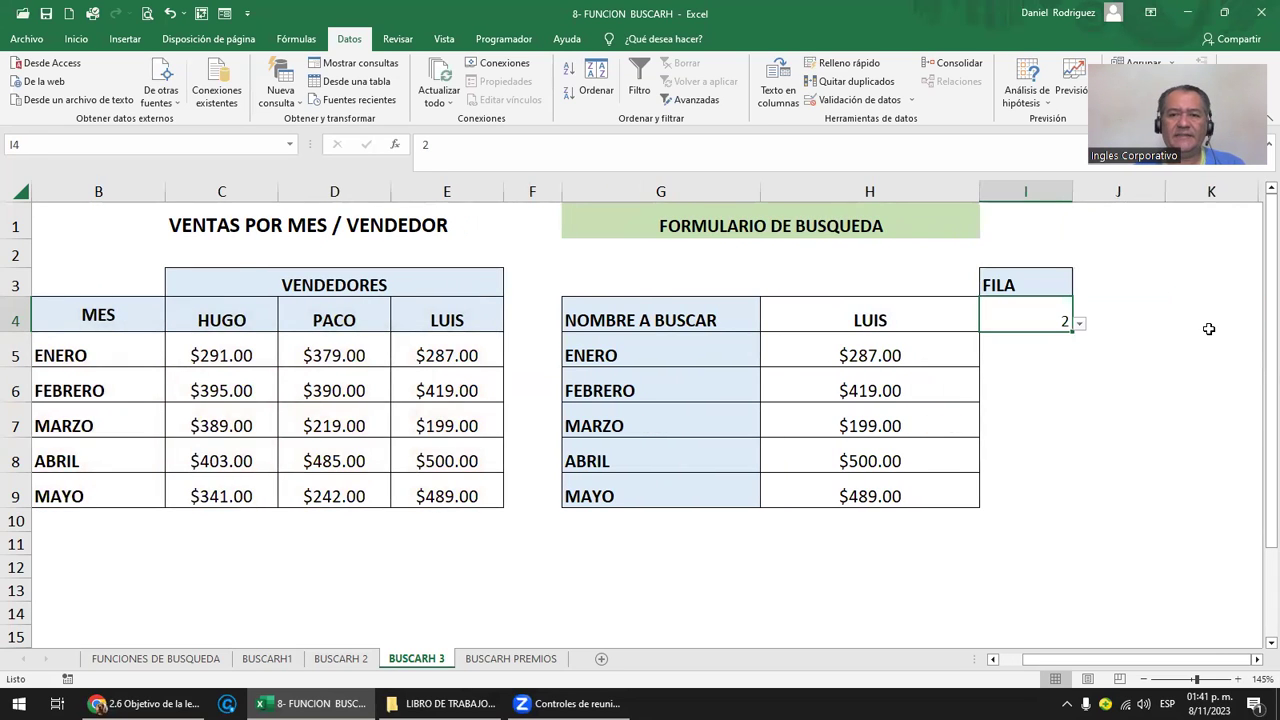
{"action": "key", "text": "Right"}
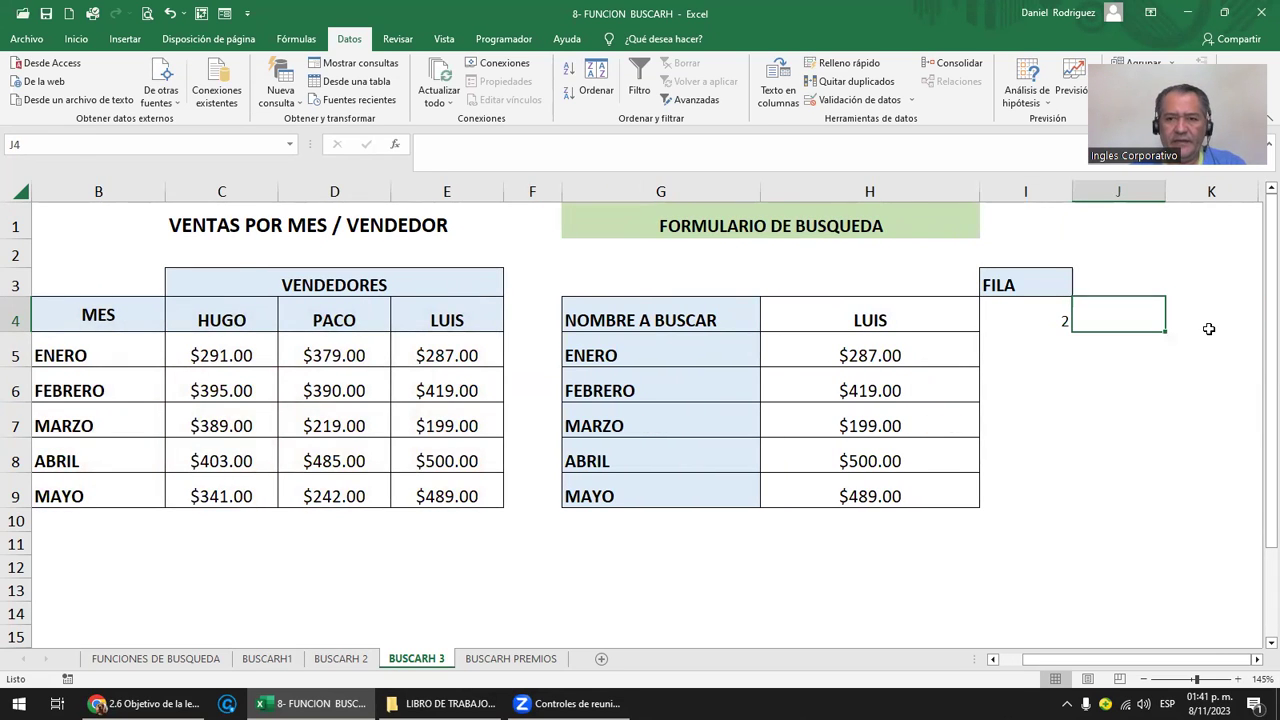
{"action": "type", "text": "="}
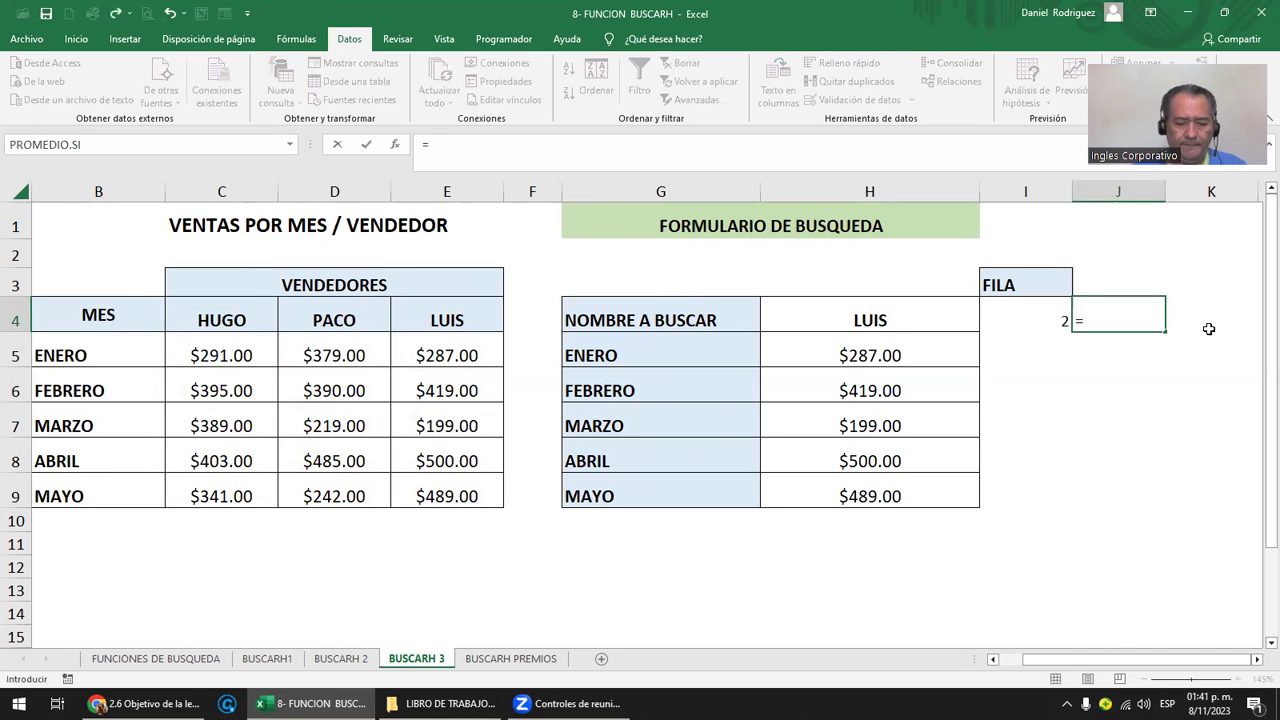
{"action": "type", "text": "SI("}
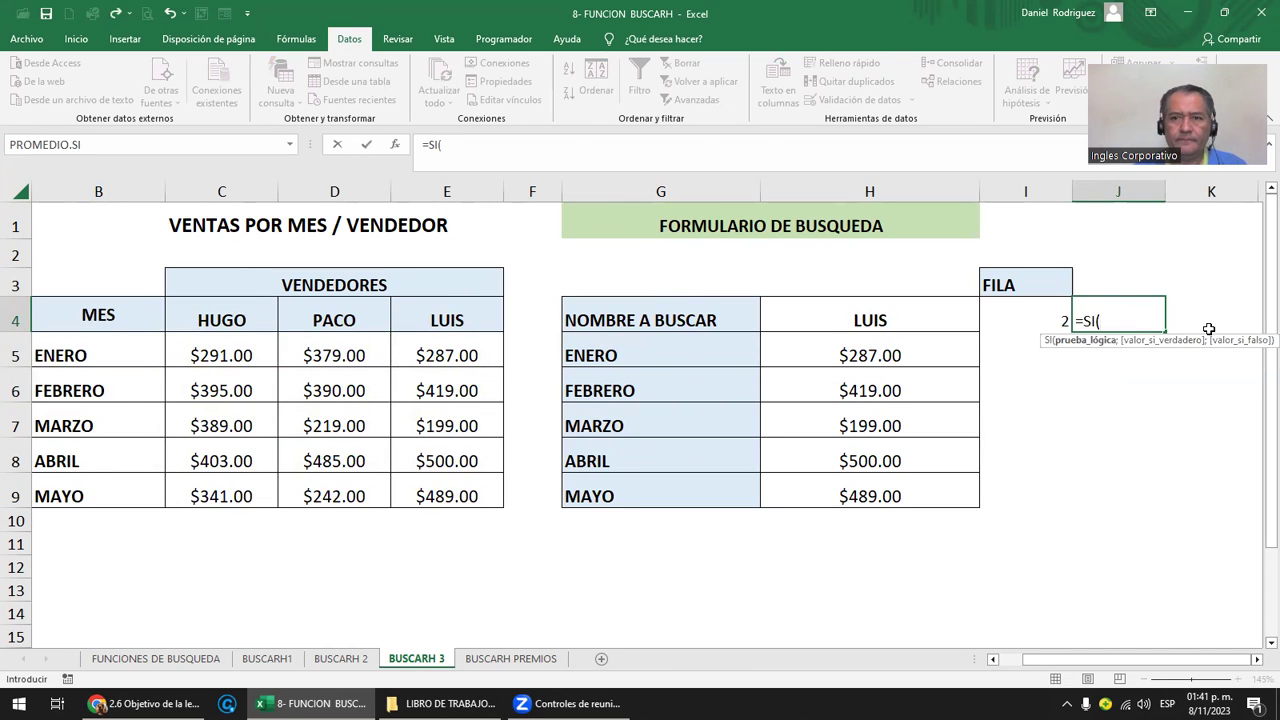
{"action": "key", "text": "Left"}
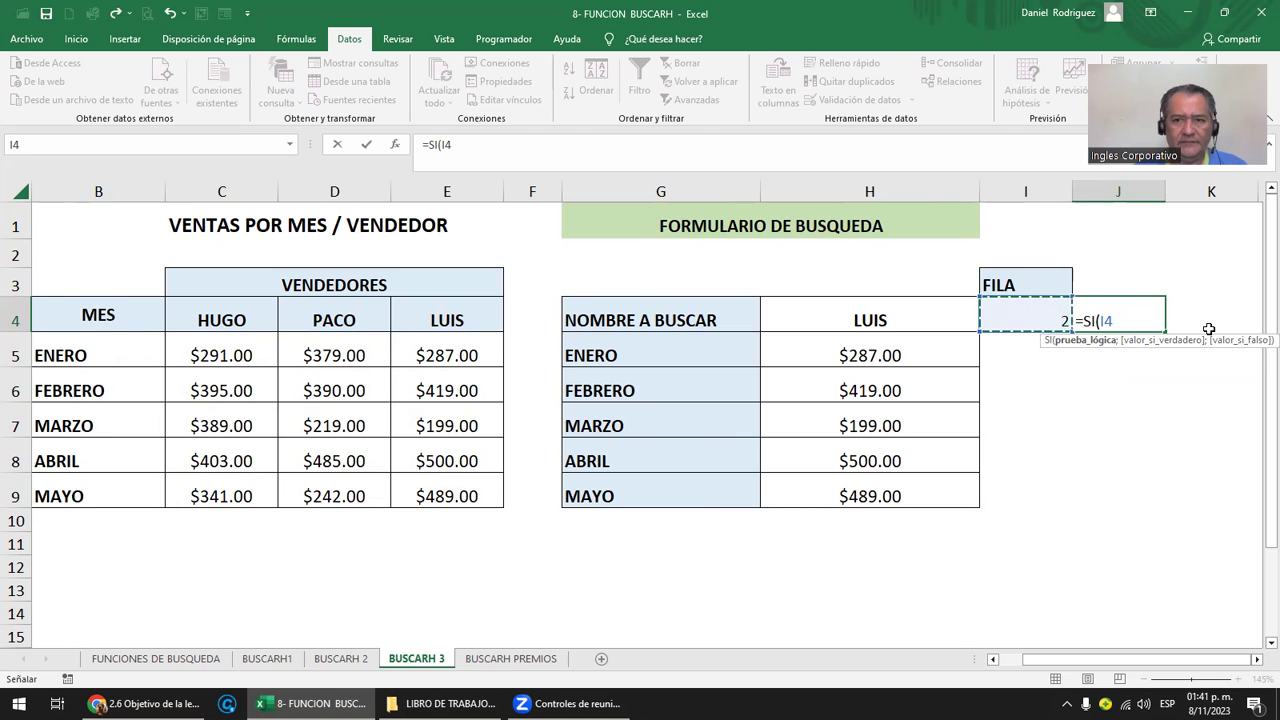
{"action": "type", "text": "=1;"}
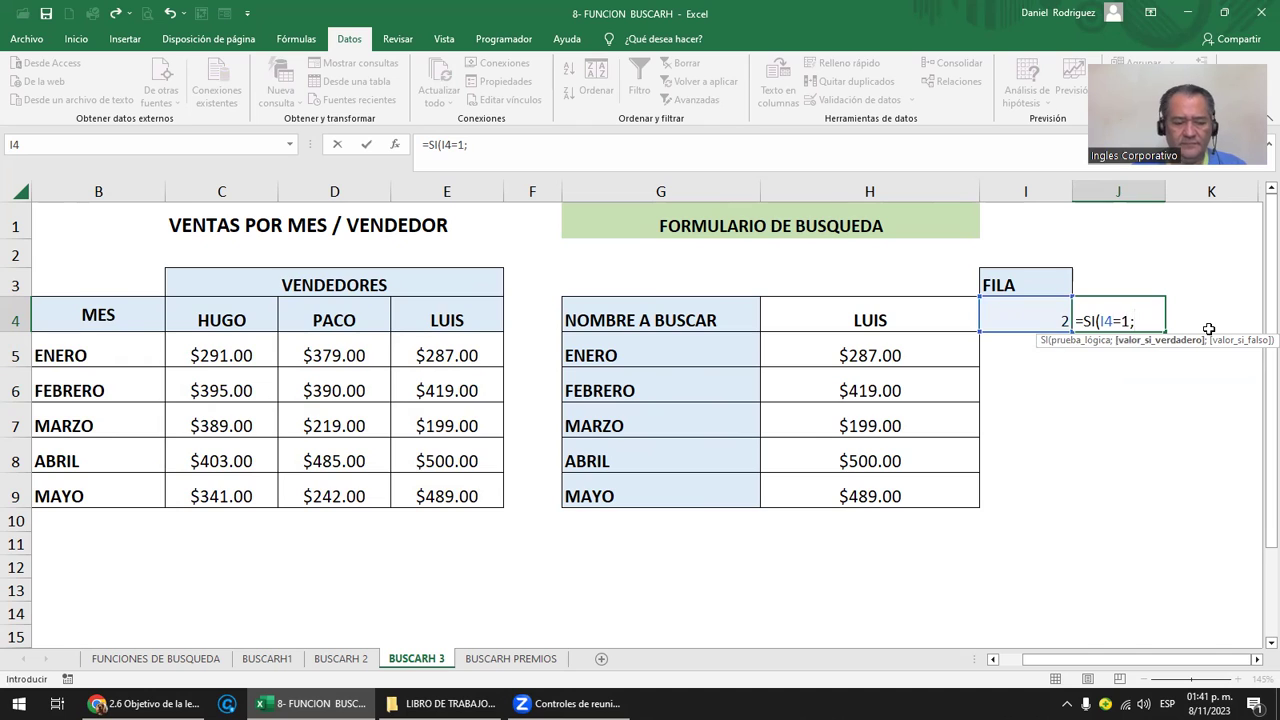
{"action": "type", "text": "ENERO"}
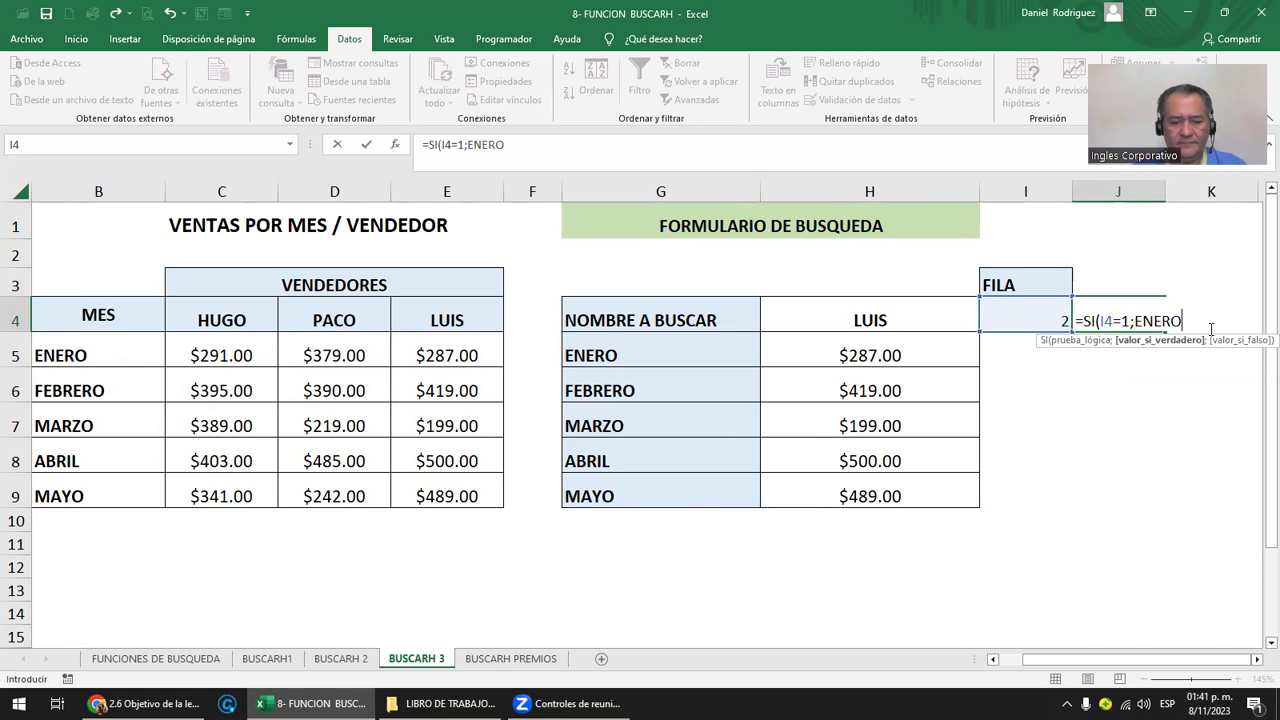
{"action": "type", "text": ";"}
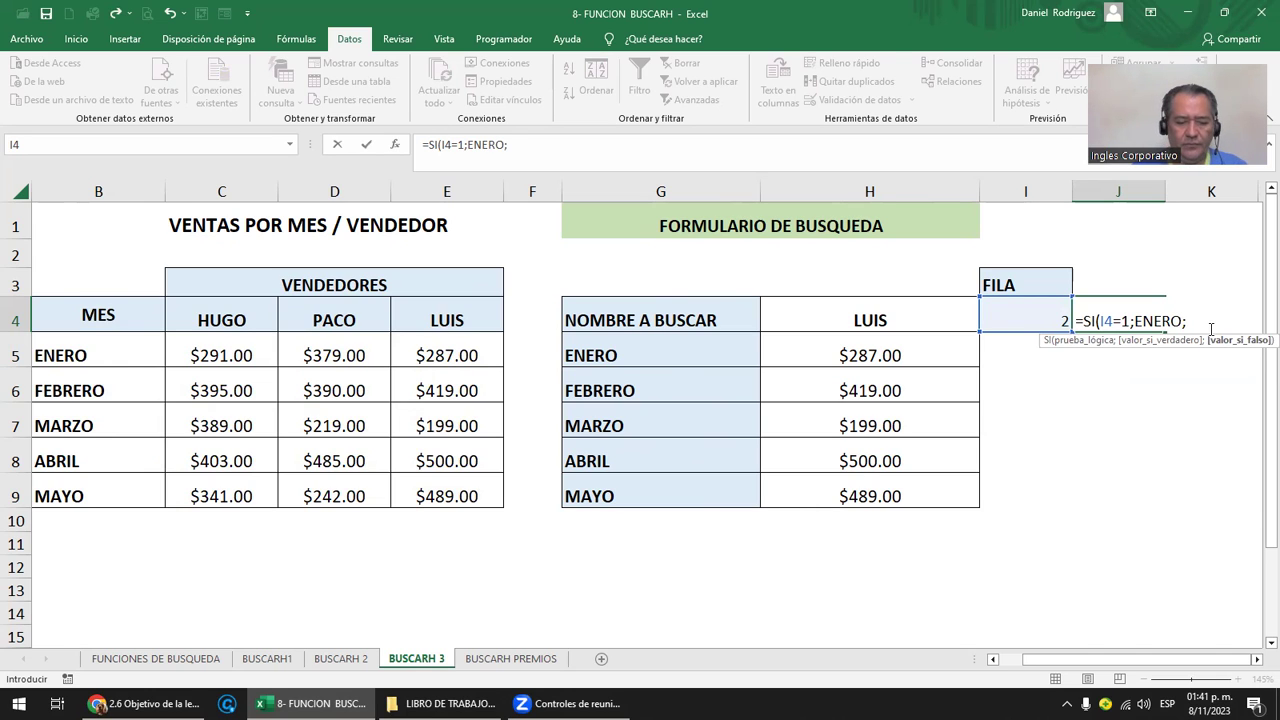
{"action": "type", "text": "SI"}
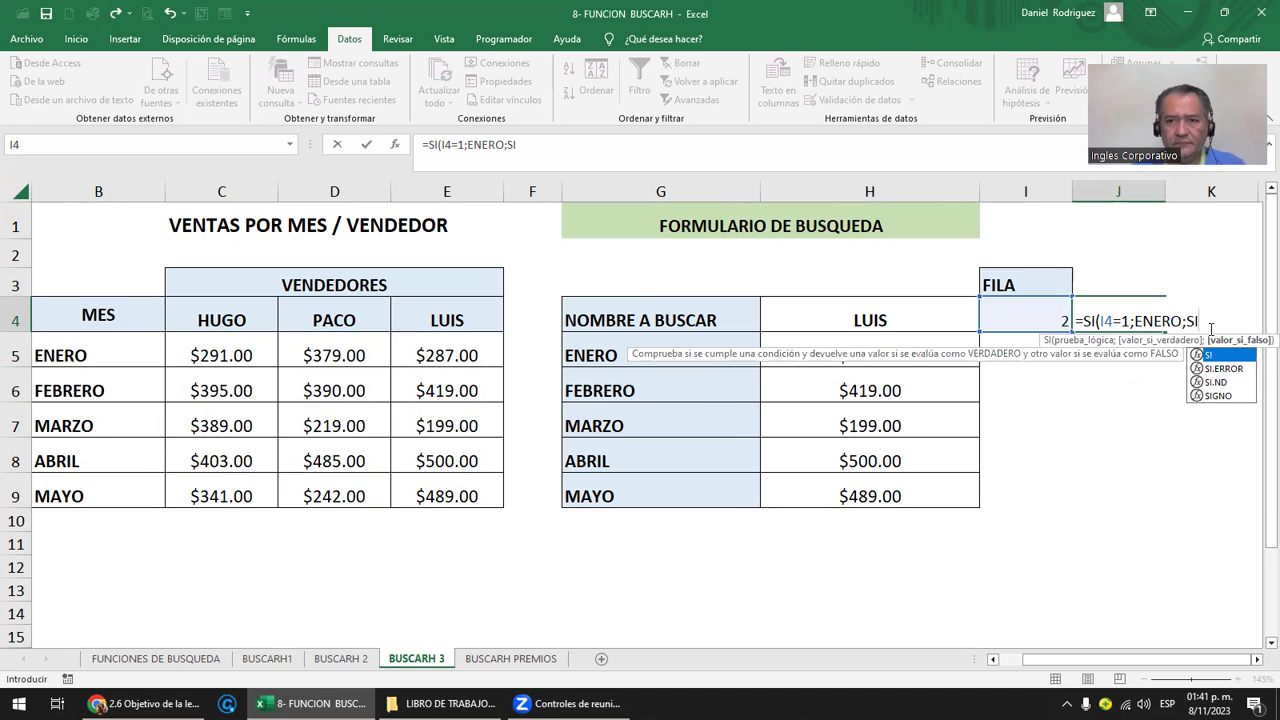
{"action": "type", "text": "("}
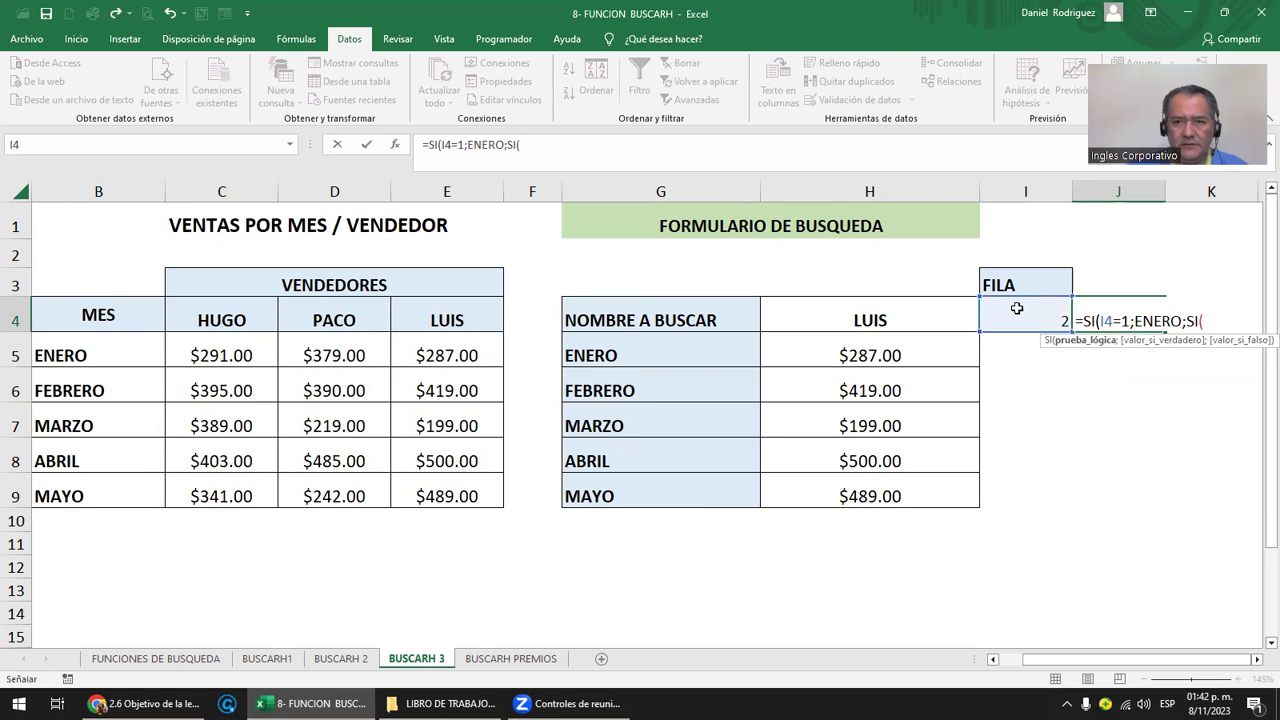
{"action": "left_click", "coordinate": [1016, 309]}
{"action": "type", "text": "=2;"}
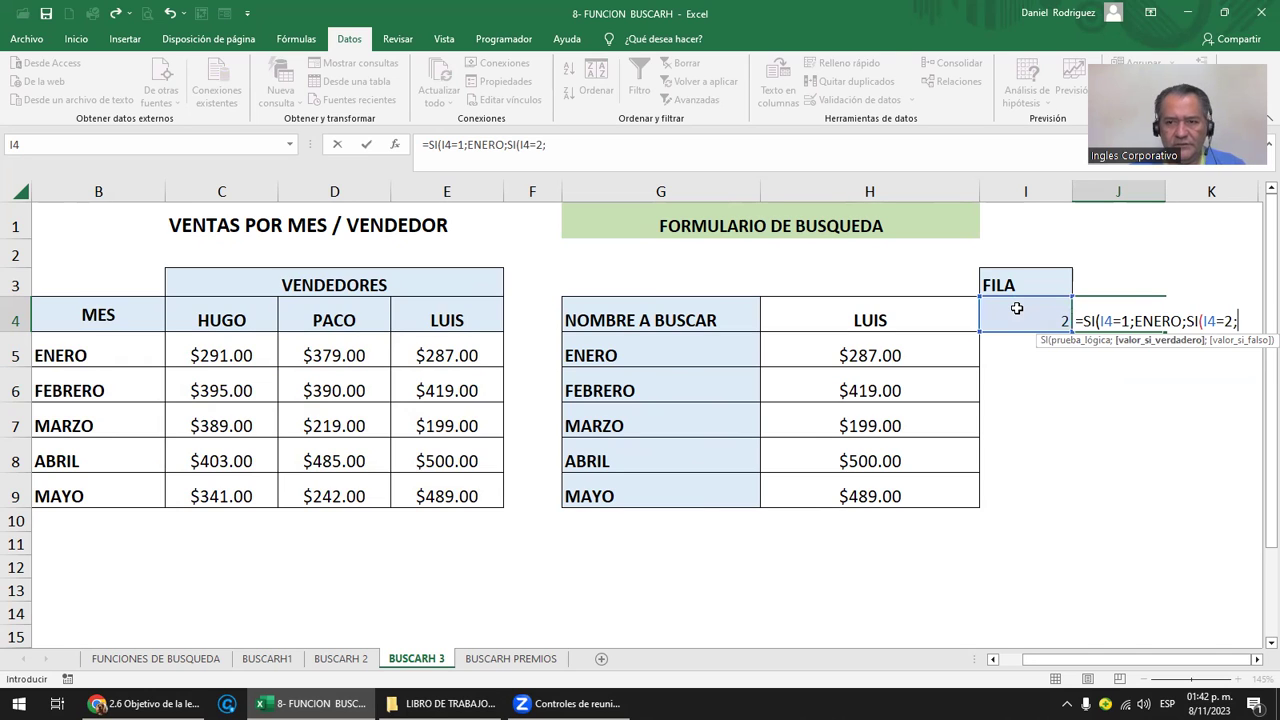
{"action": "type", "text": "FEBRESO"}
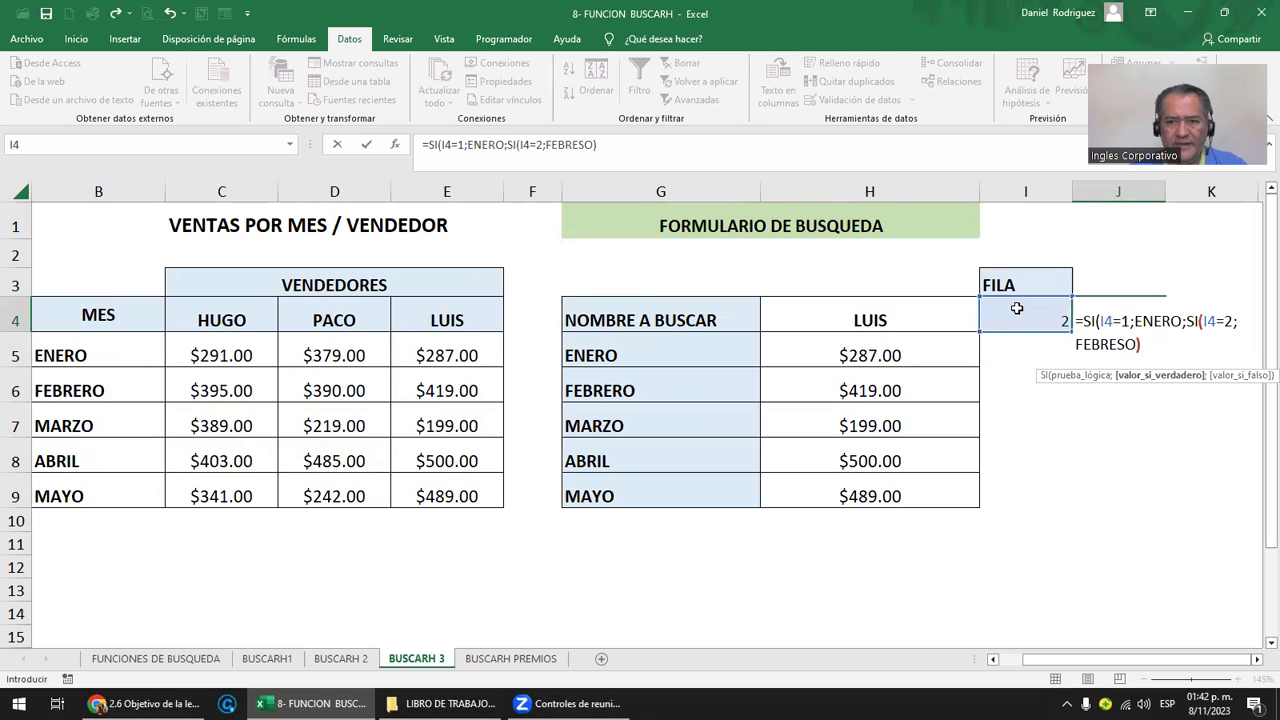
{"action": "key", "text": "Return"}
{"action": "key", "text": "Return"}
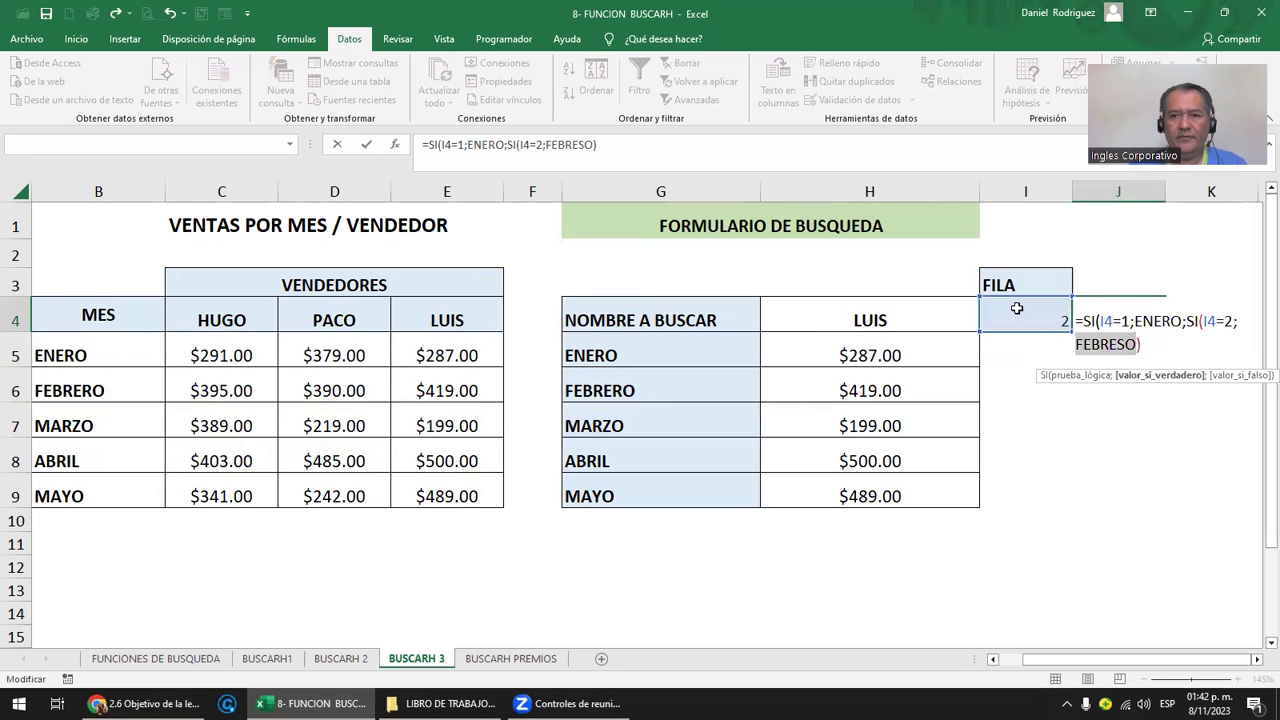
Correct FEBRESO with a '--' fallback, then delete the nested condition after ENERO.
{"action": "key", "text": "End"}
{"action": "key", "text": "BackSpace"}
{"action": "key", "text": "BackSpace"}
{"action": "key", "text": "BackSpace"}
{"action": "type", "text": "RO"}
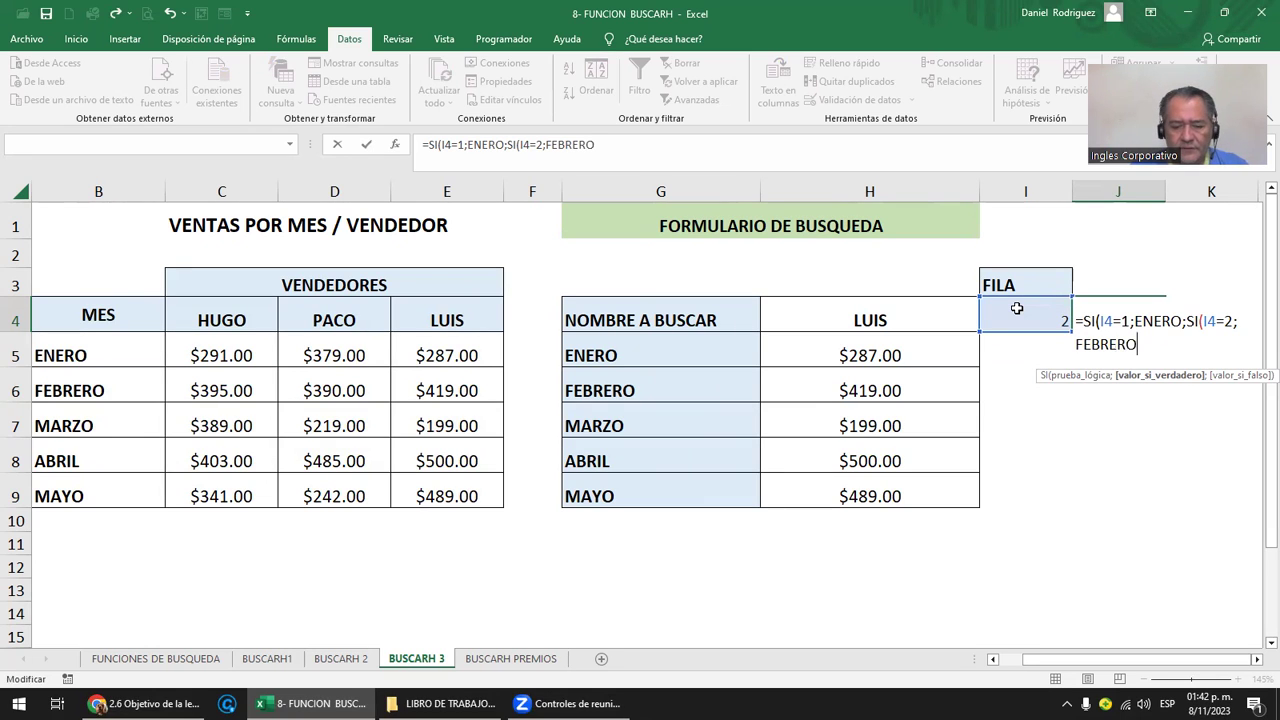
{"action": "type", "text": ";"}
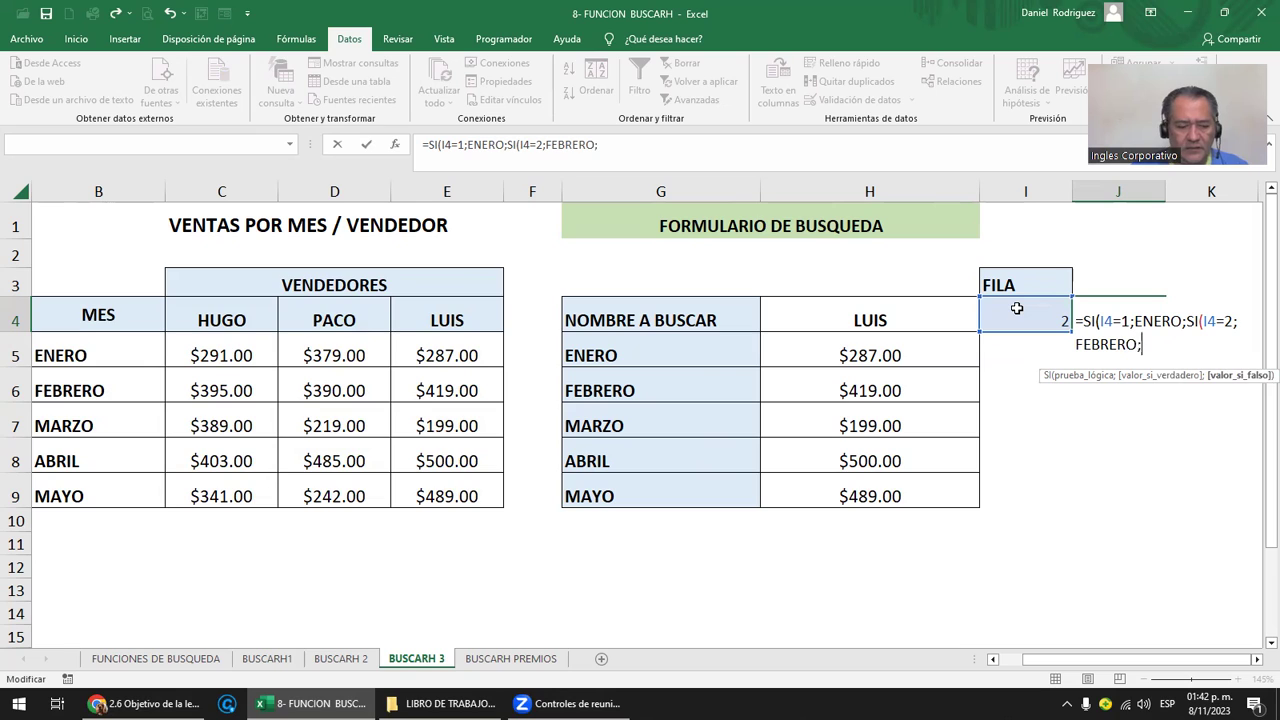
{"action": "type", "text": "\"--\""}
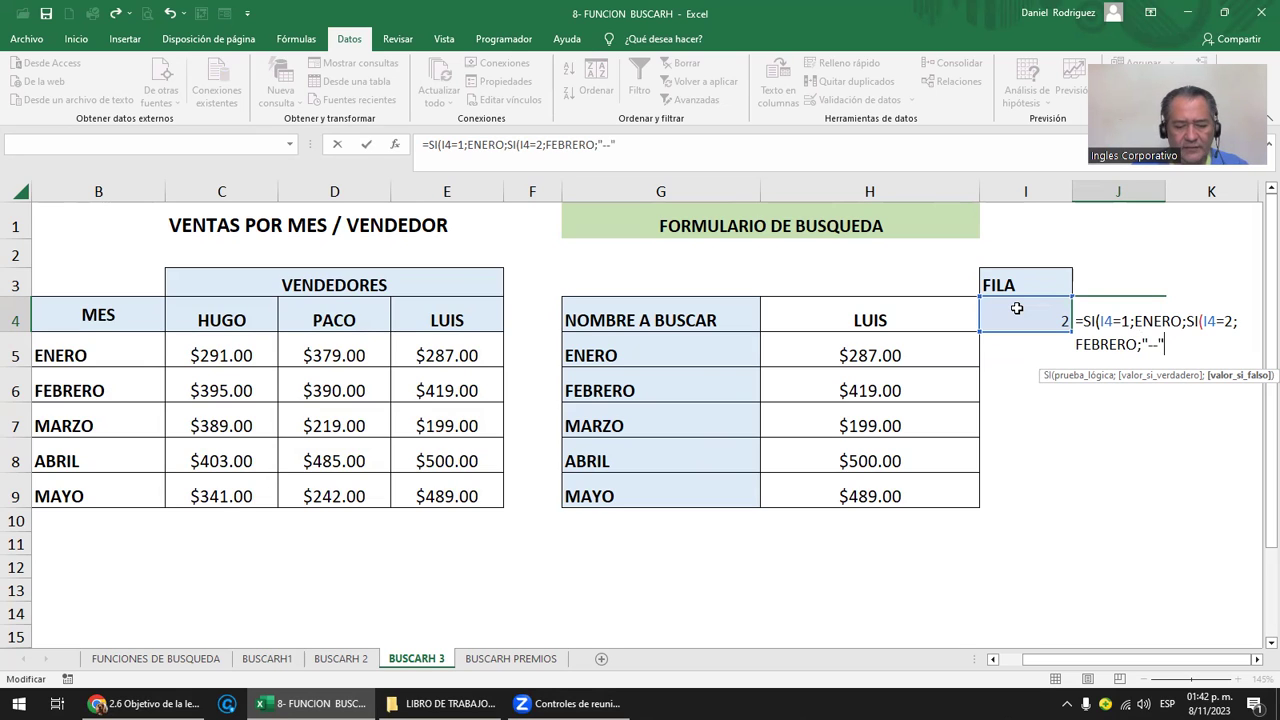
{"action": "type", "text": ";"}
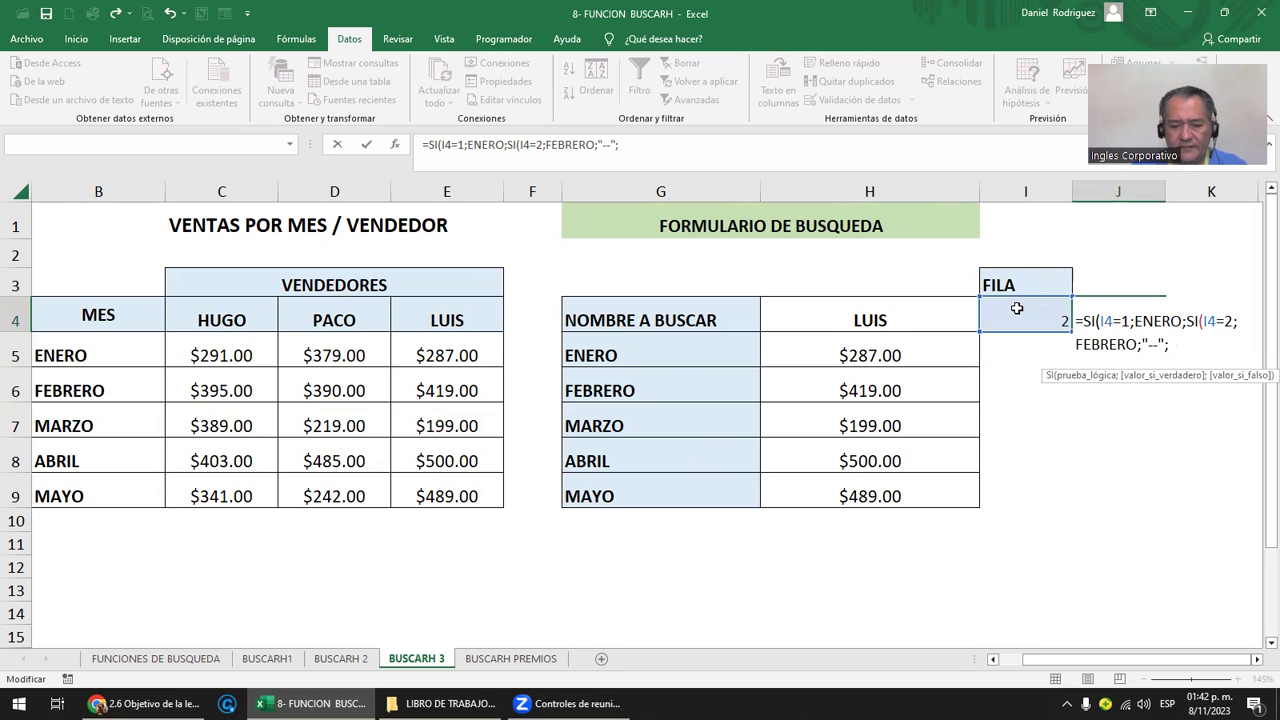
{"action": "type", "text": ")"}
{"action": "key", "text": "Return"}
{"action": "key", "text": "Return"}
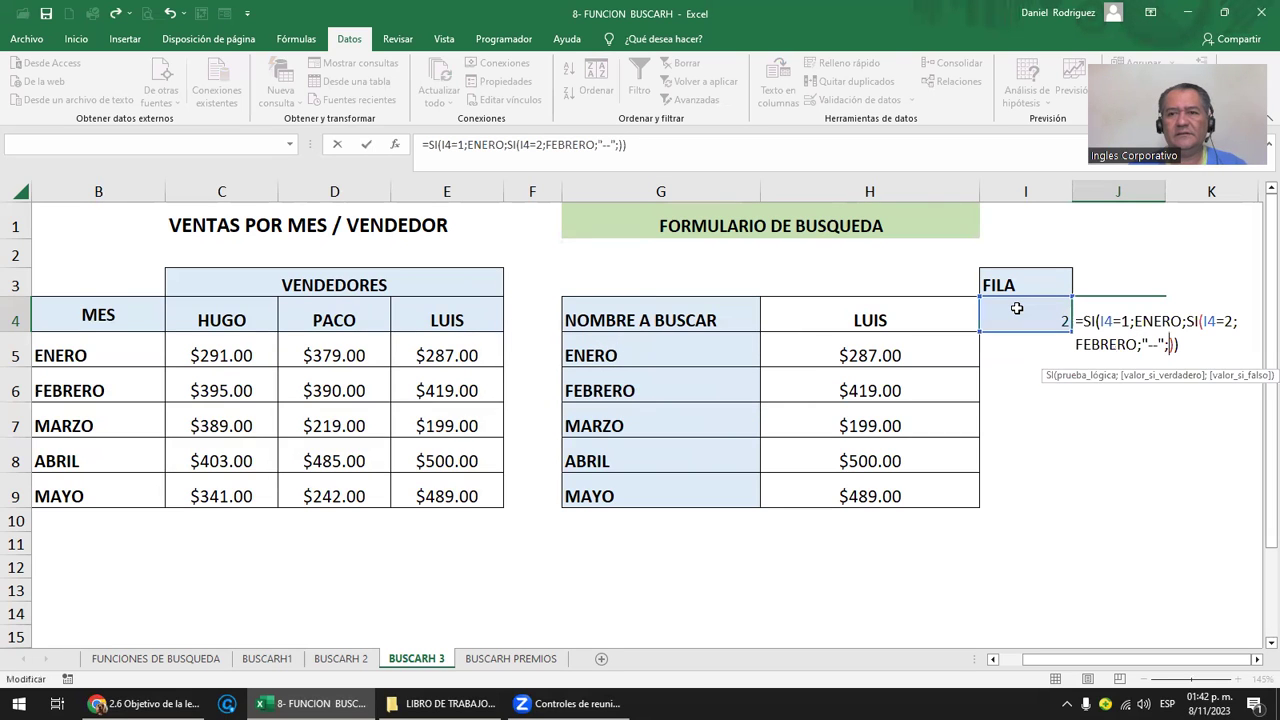
{"action": "key", "text": "Right"}
{"action": "key", "text": "Right"}
{"action": "key", "text": "Delete"}
{"action": "key", "text": "Delete"}
{"action": "key", "text": "Delete"}
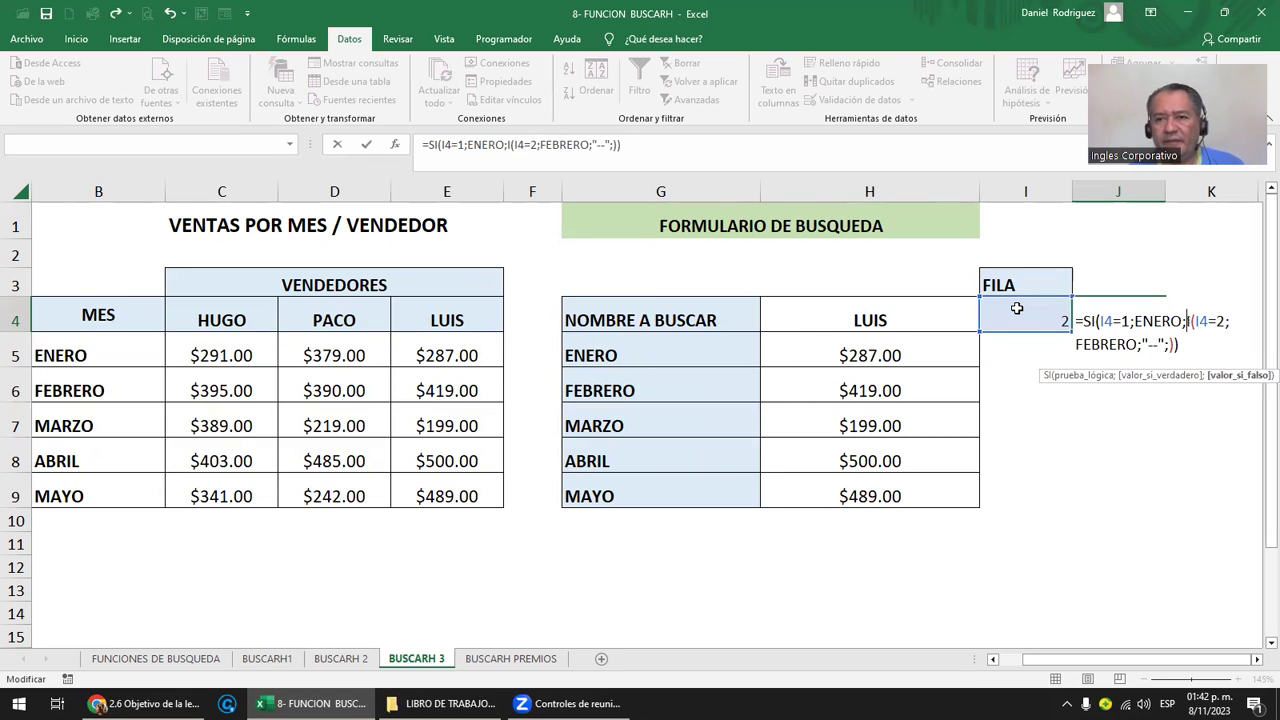
{"action": "key", "text": "Delete"}
{"action": "key", "text": "Delete"}
{"action": "key", "text": "Delete"}
{"action": "key", "text": "Delete"}
{"action": "key", "text": "Delete"}
{"action": "key", "text": "Delete"}
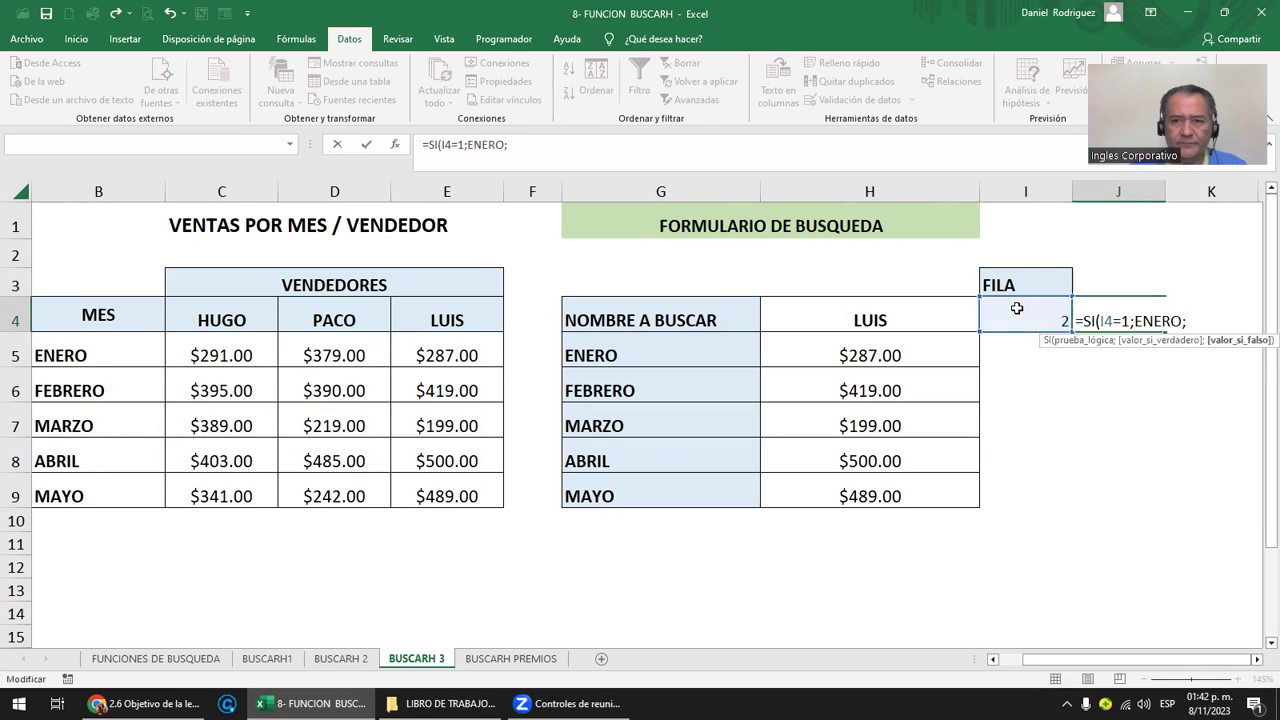
Finish J4 as =SI(I4=1;"ENERO";"FEBRERO") with quoted text and check it shows FEBRERO.
{"action": "type", "text": "f"}
{"action": "key", "text": "BackSpace"}
{"action": "type", "text": "FEBRERO"}
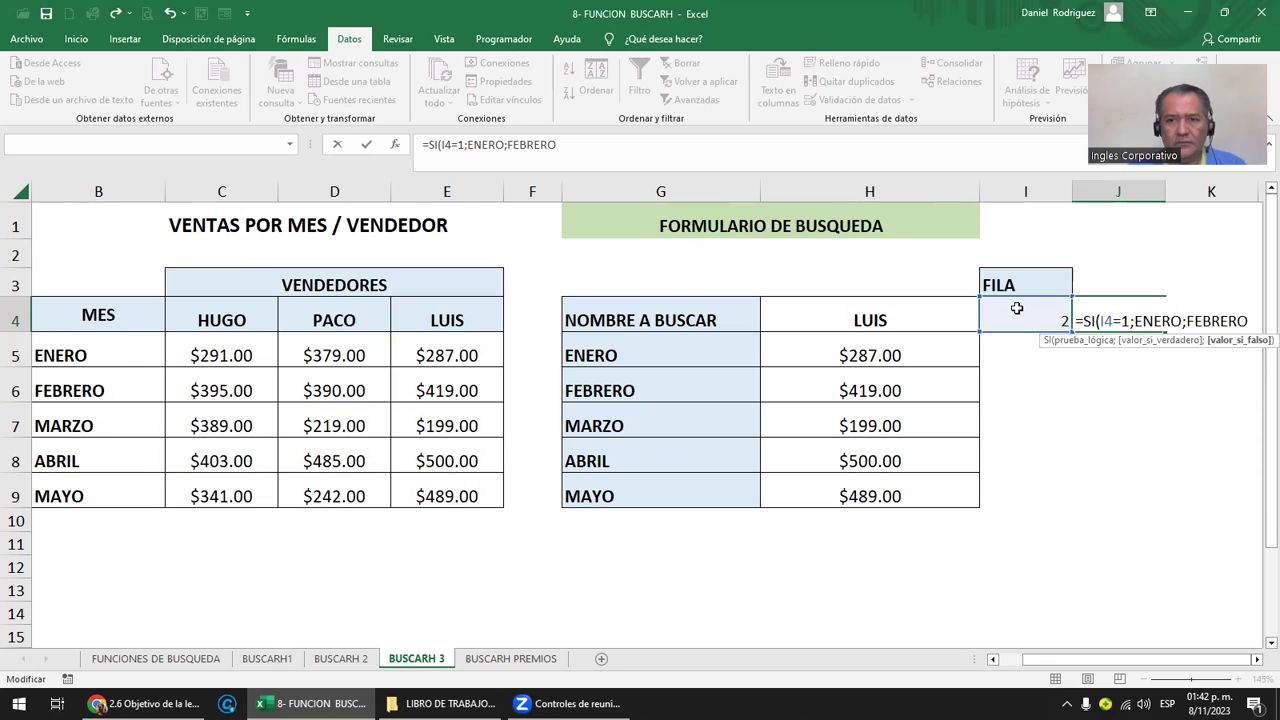
{"action": "left_click", "coordinate": [1133, 321]}
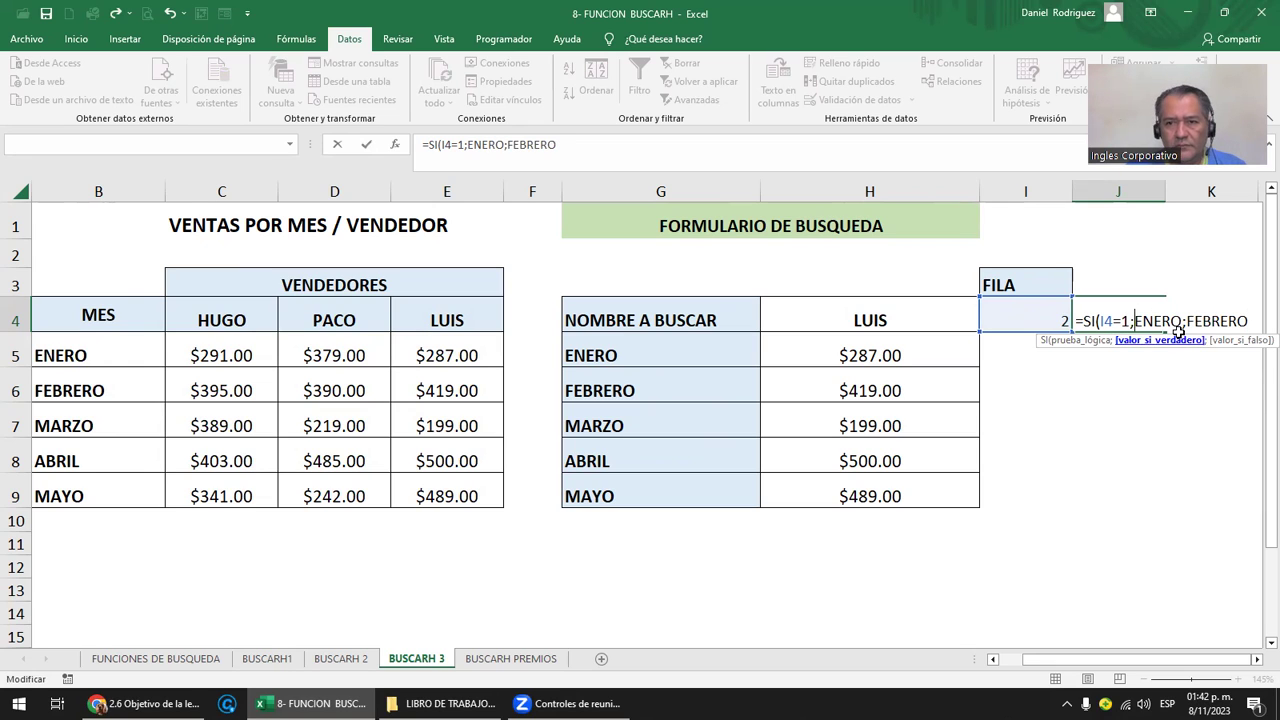
{"action": "type", "text": "\""}
{"action": "type", "text": "\""}
{"action": "key", "text": "Right"}
{"action": "key", "text": "Right"}
{"action": "key", "text": "Right"}
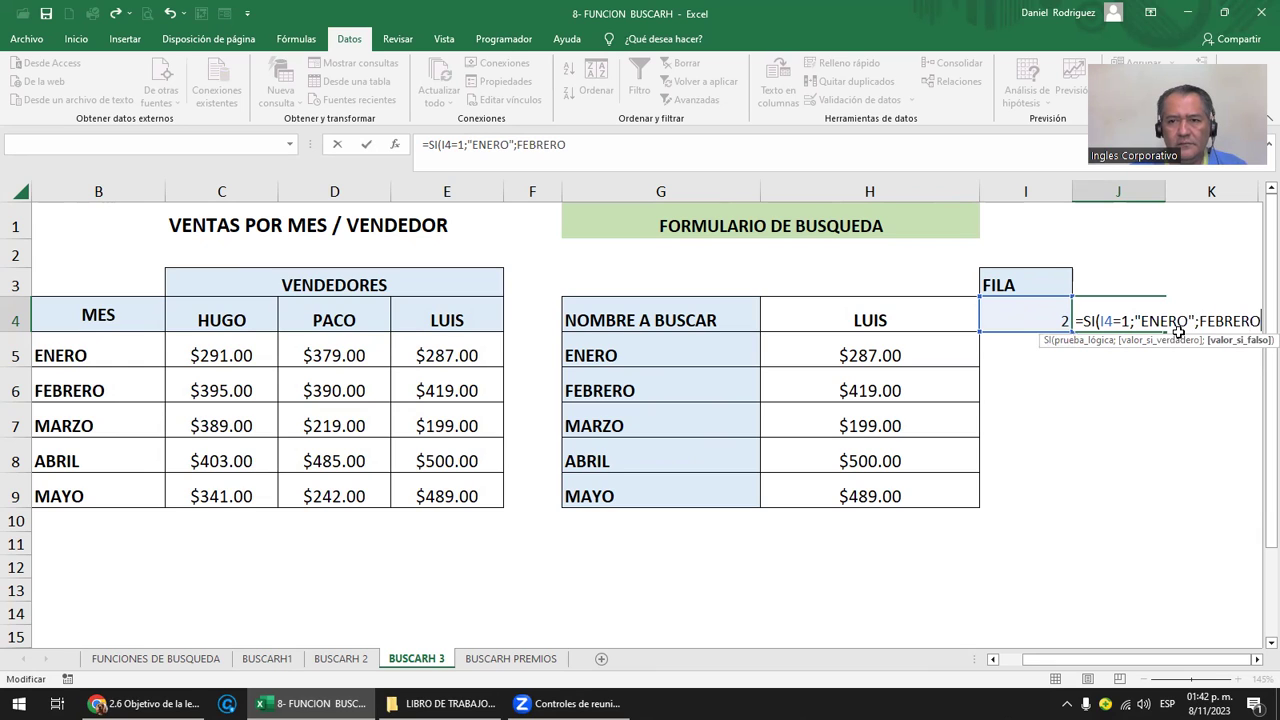
{"action": "key", "text": "Left"}
{"action": "key", "text": "Left"}
{"action": "key", "text": "Left"}
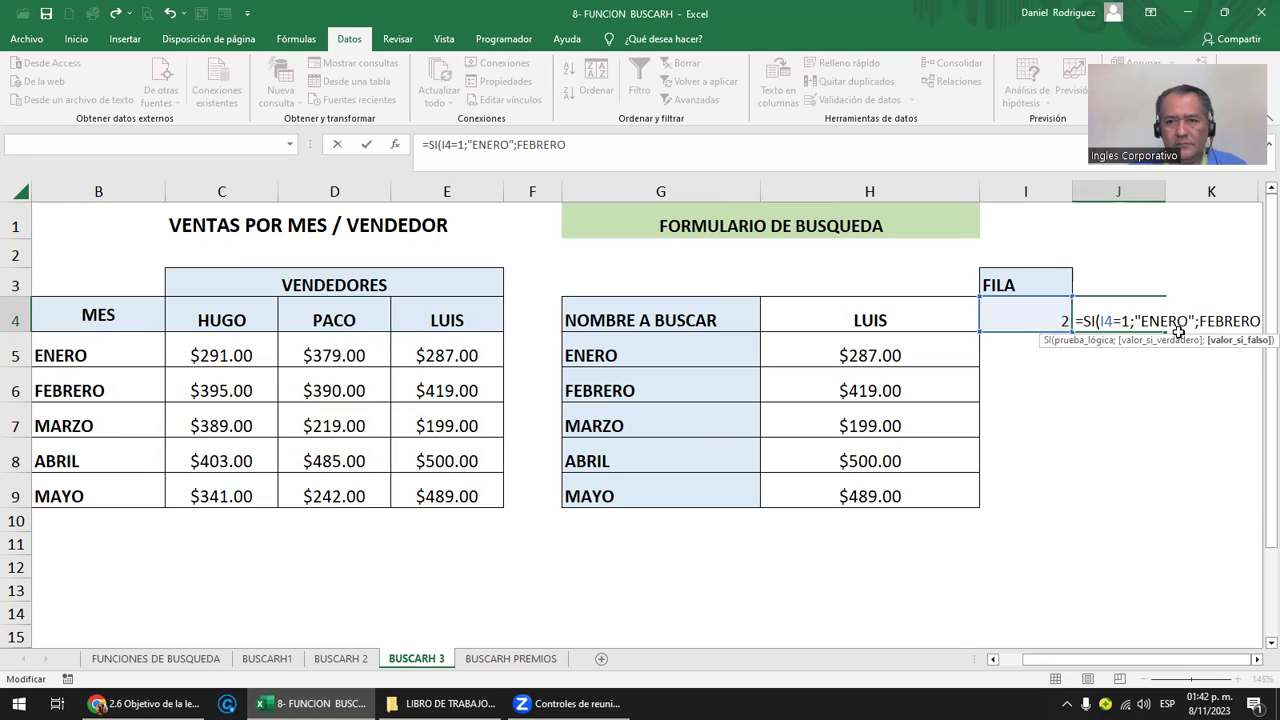
{"action": "type", "text": "\""}
{"action": "type", "text": "\""}
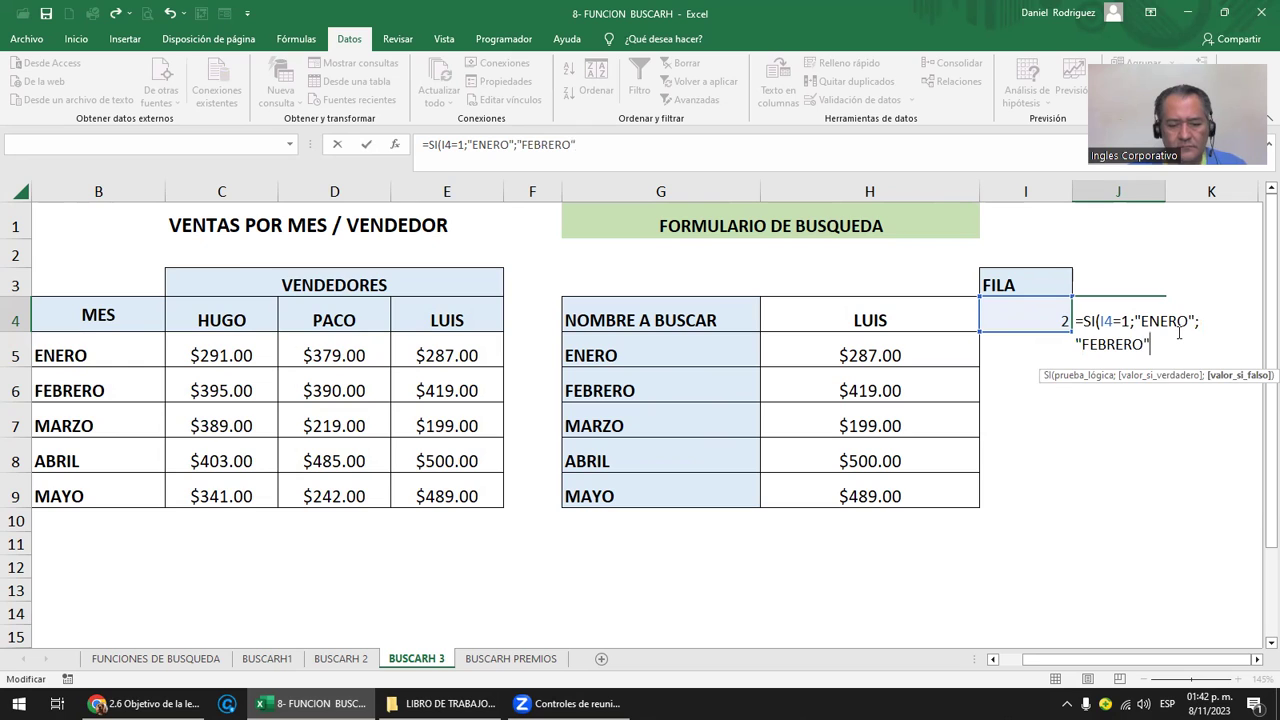
{"action": "type", "text": "))"}
{"action": "key", "text": "Return"}
{"action": "left_click", "coordinate": [1178, 330]}
{"action": "left_click", "coordinate": [1045, 318]}
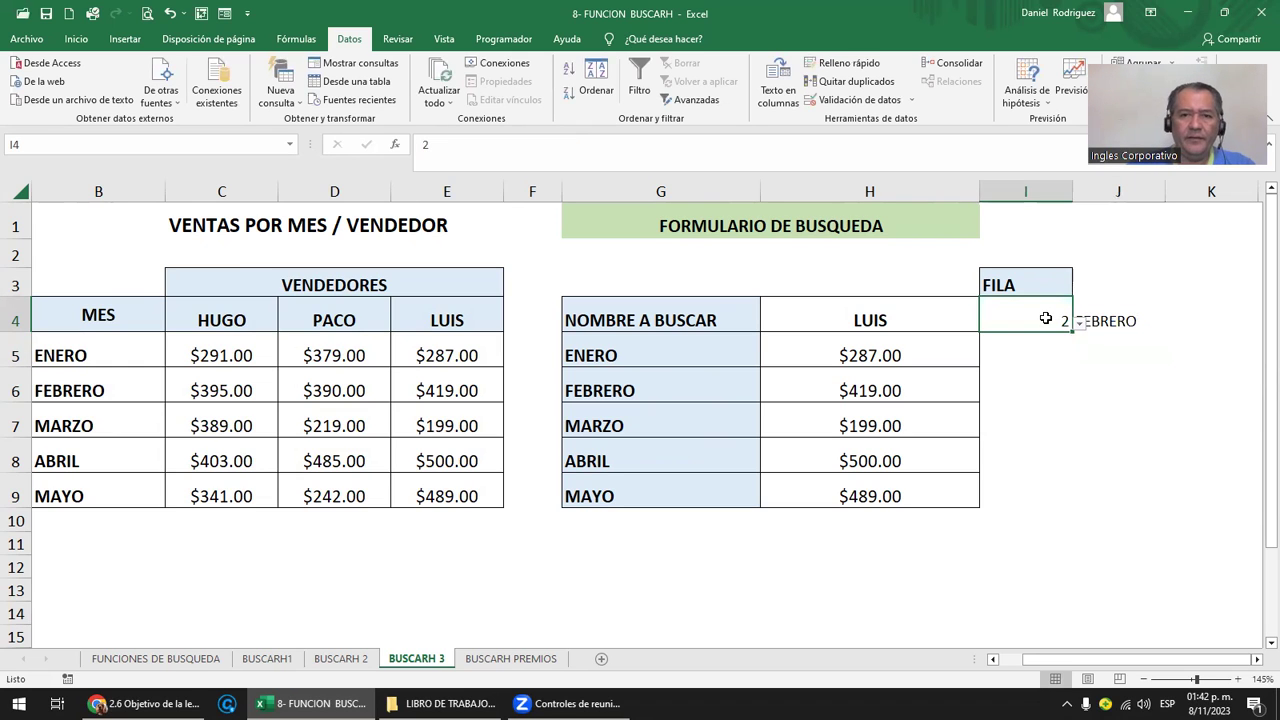
Set I4 to row 1, widen column J and right-align ENERO in J4.
{"action": "left_click", "coordinate": [1088, 368]}
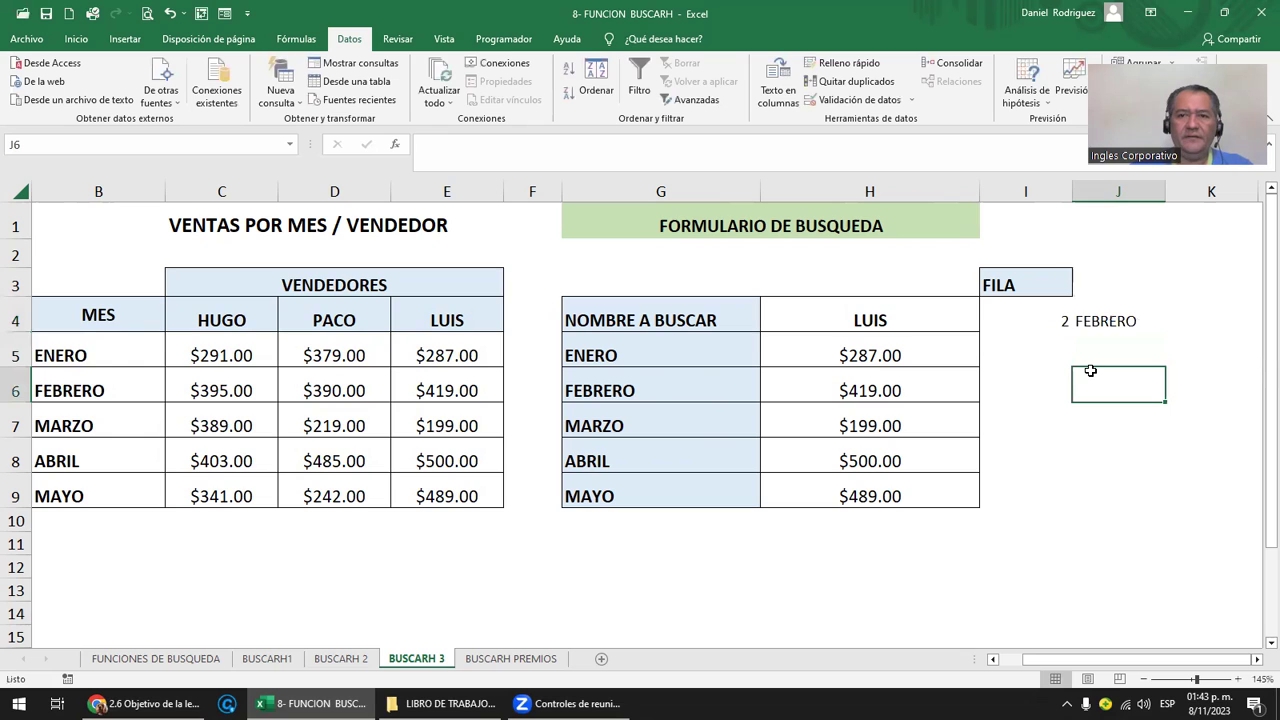
{"action": "left_click", "coordinate": [1030, 316]}
{"action": "left_click", "coordinate": [1078, 324]}
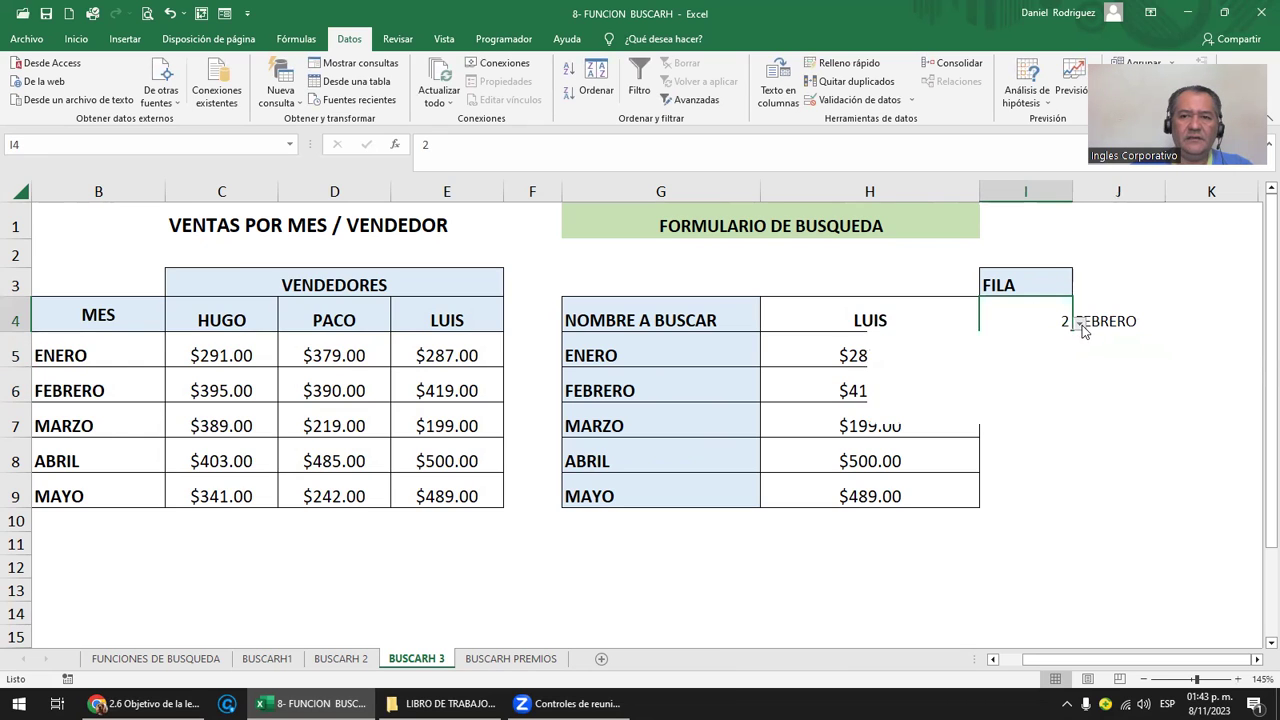
{"action": "left_click", "coordinate": [897, 343]}
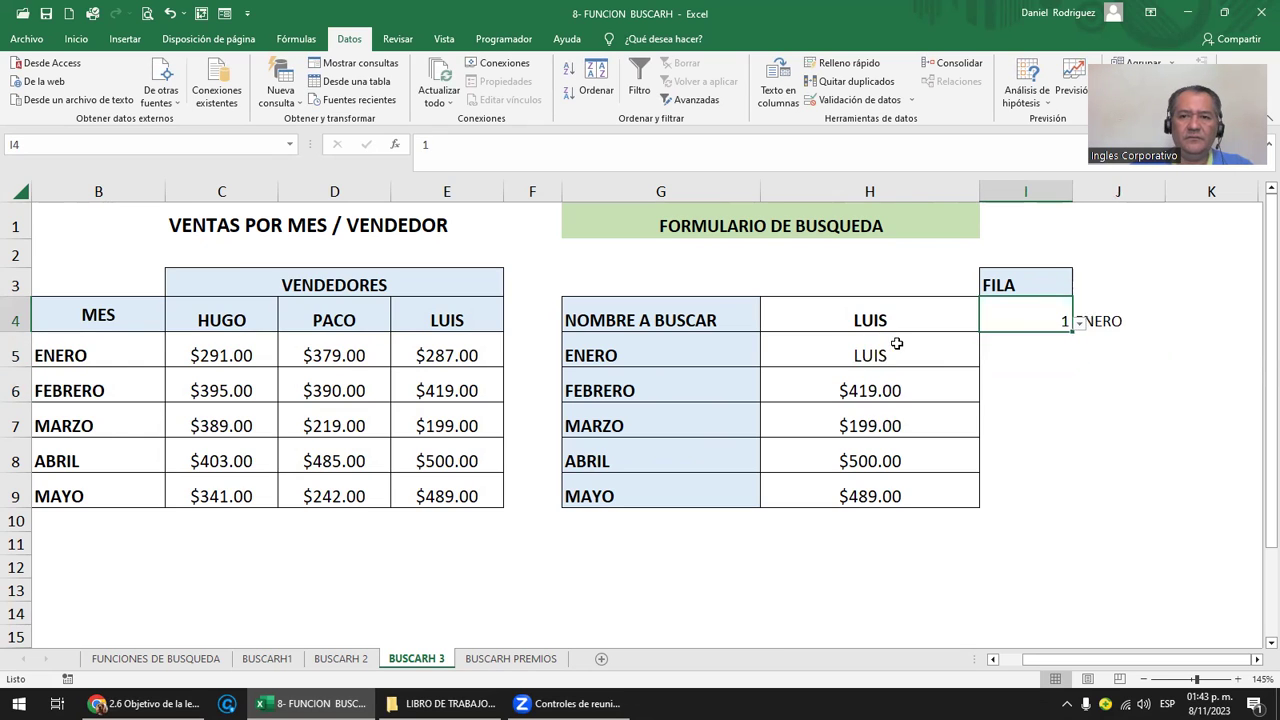
{"action": "left_click", "coordinate": [1134, 319]}
{"action": "left_click_drag", "start_coordinate": [1157, 212], "coordinate": [1210, 191]}
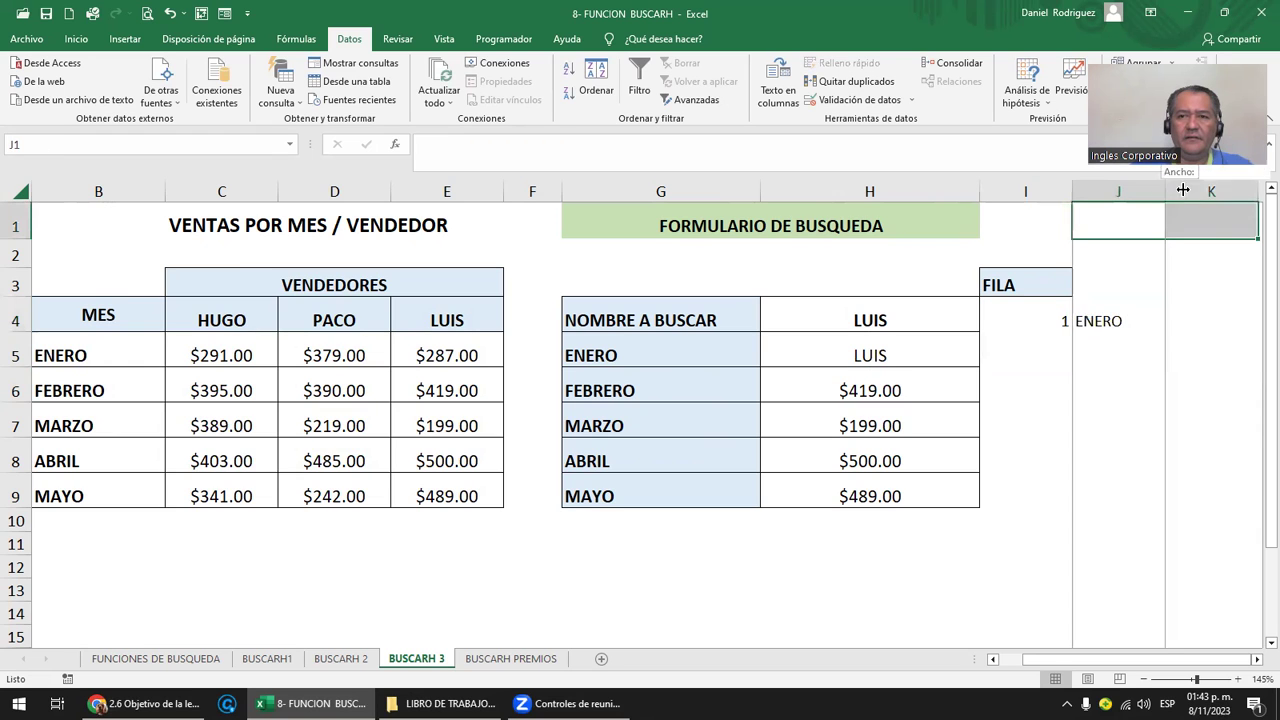
{"action": "left_click", "coordinate": [1137, 325]}
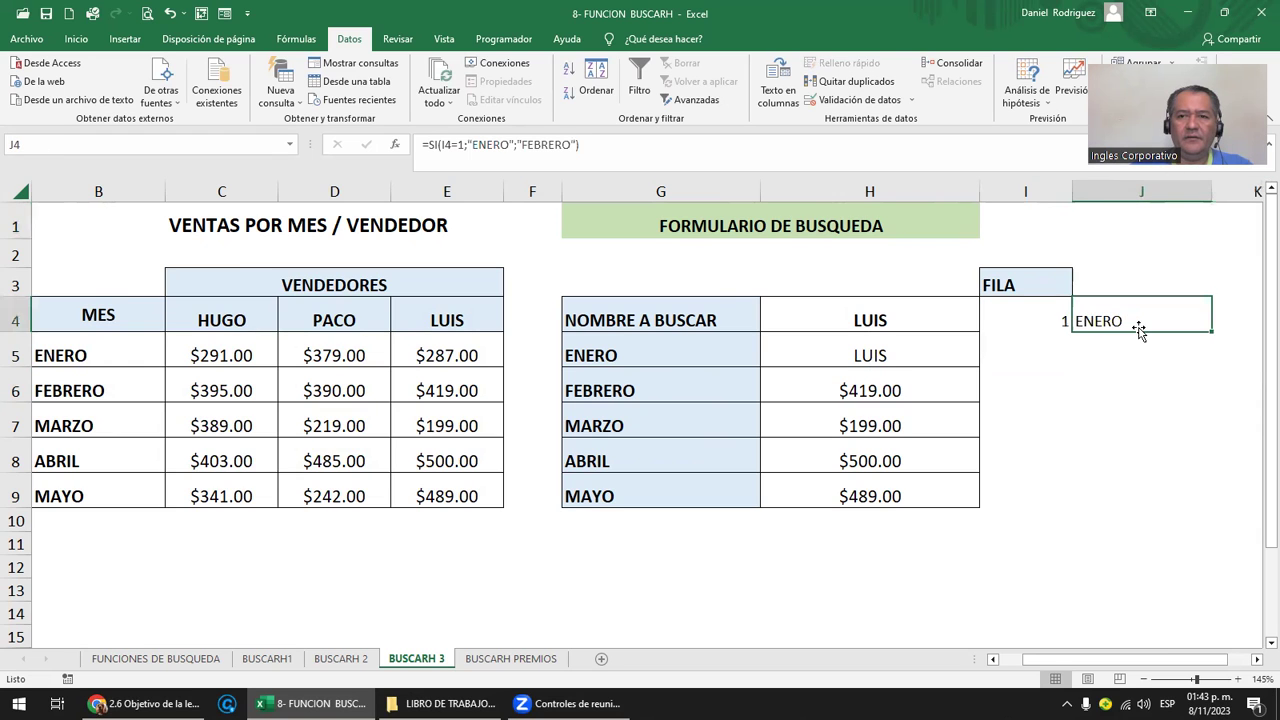
{"action": "left_click", "coordinate": [76, 39]}
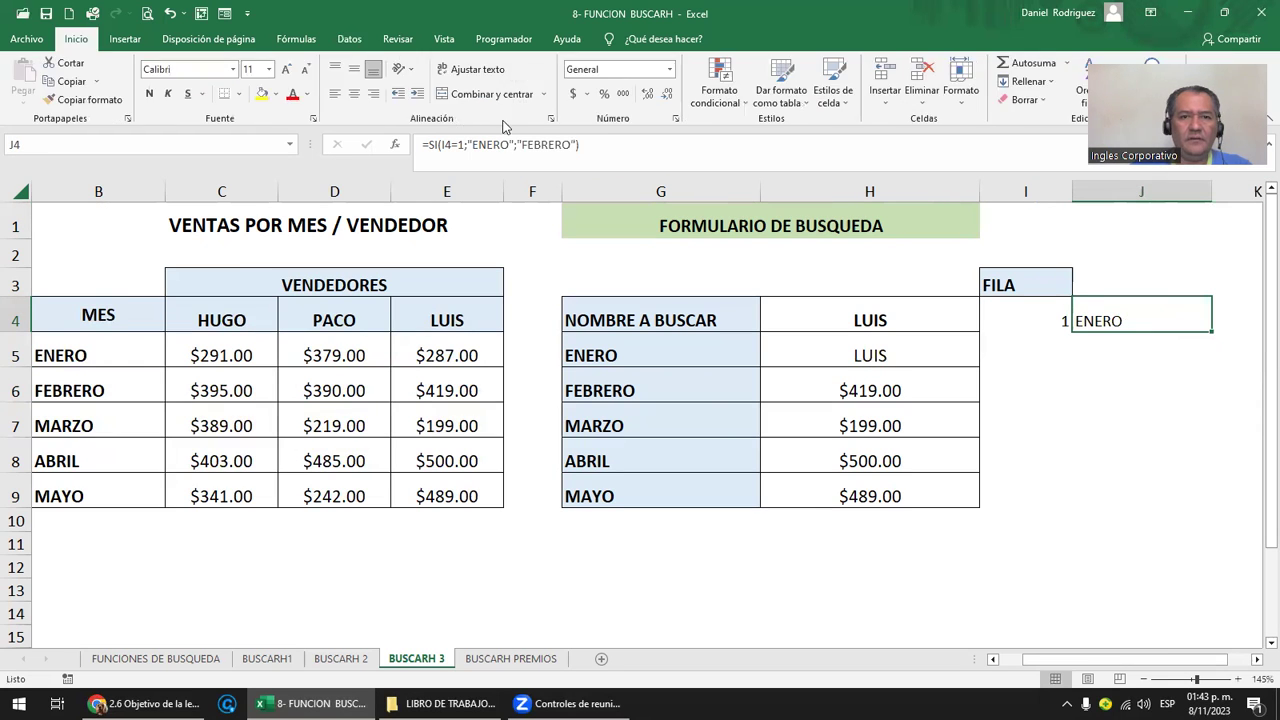
{"action": "left_click", "coordinate": [373, 93]}
{"action": "left_click", "coordinate": [1027, 366]}
Pick HUGO as the name in H4 and row 2 in I4.
{"action": "left_click", "coordinate": [1034, 311]}
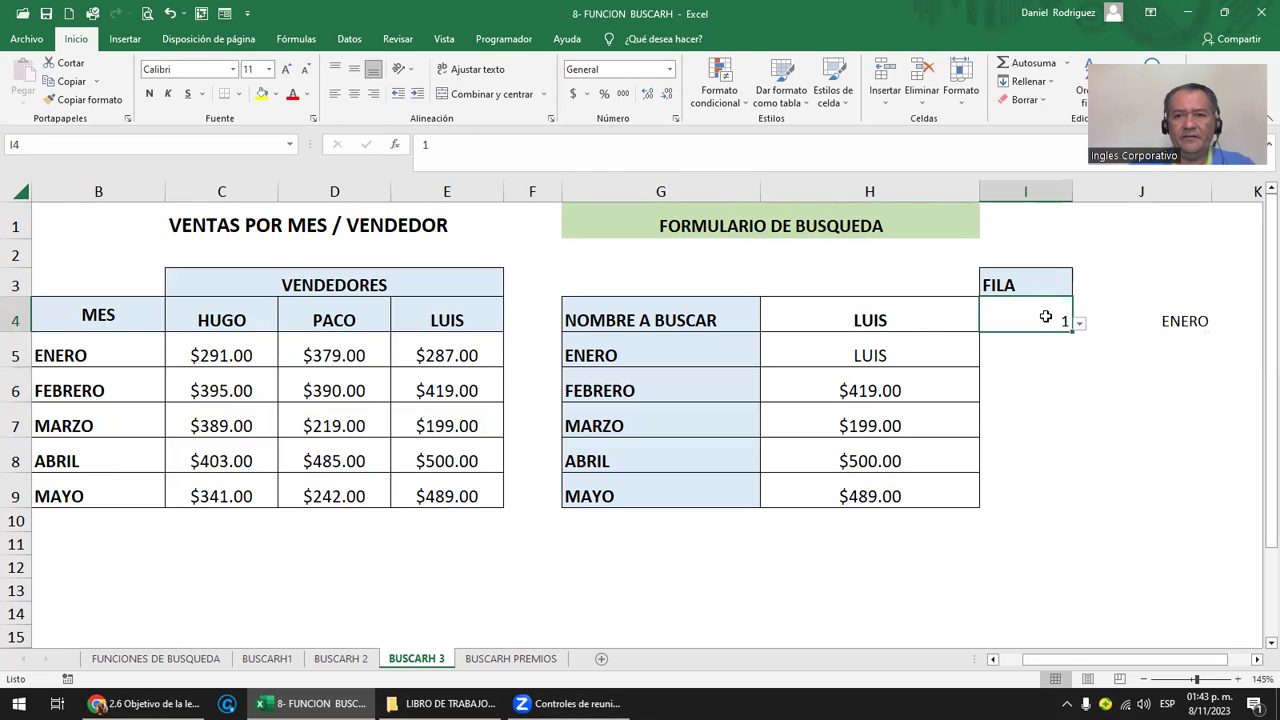
{"action": "left_click", "coordinate": [866, 320]}
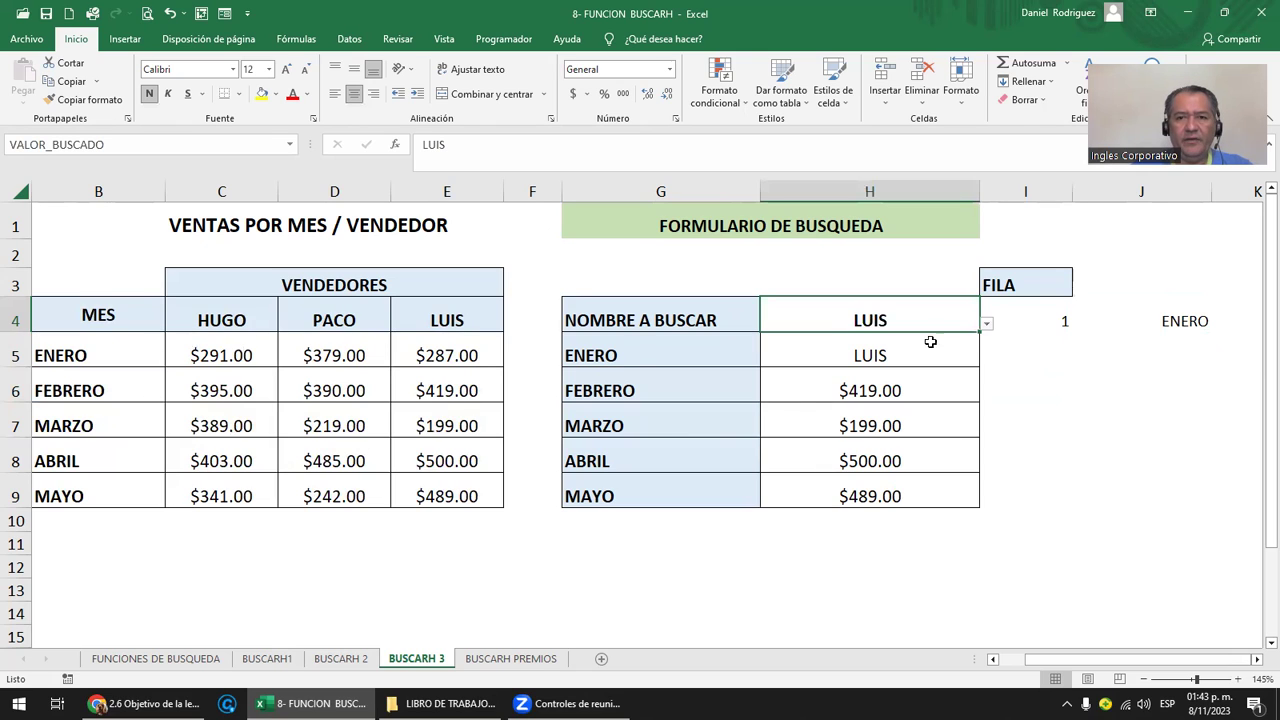
{"action": "left_click", "coordinate": [986, 323]}
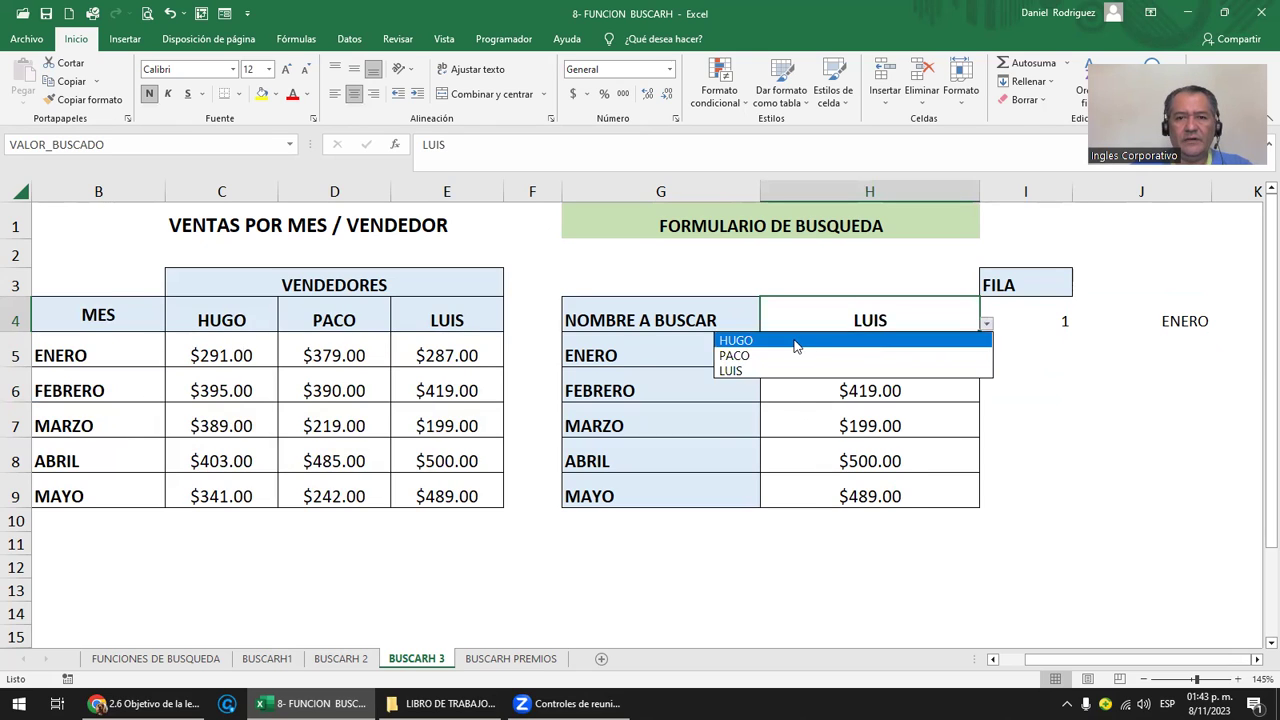
{"action": "left_click", "coordinate": [795, 340]}
{"action": "left_click", "coordinate": [1051, 322]}
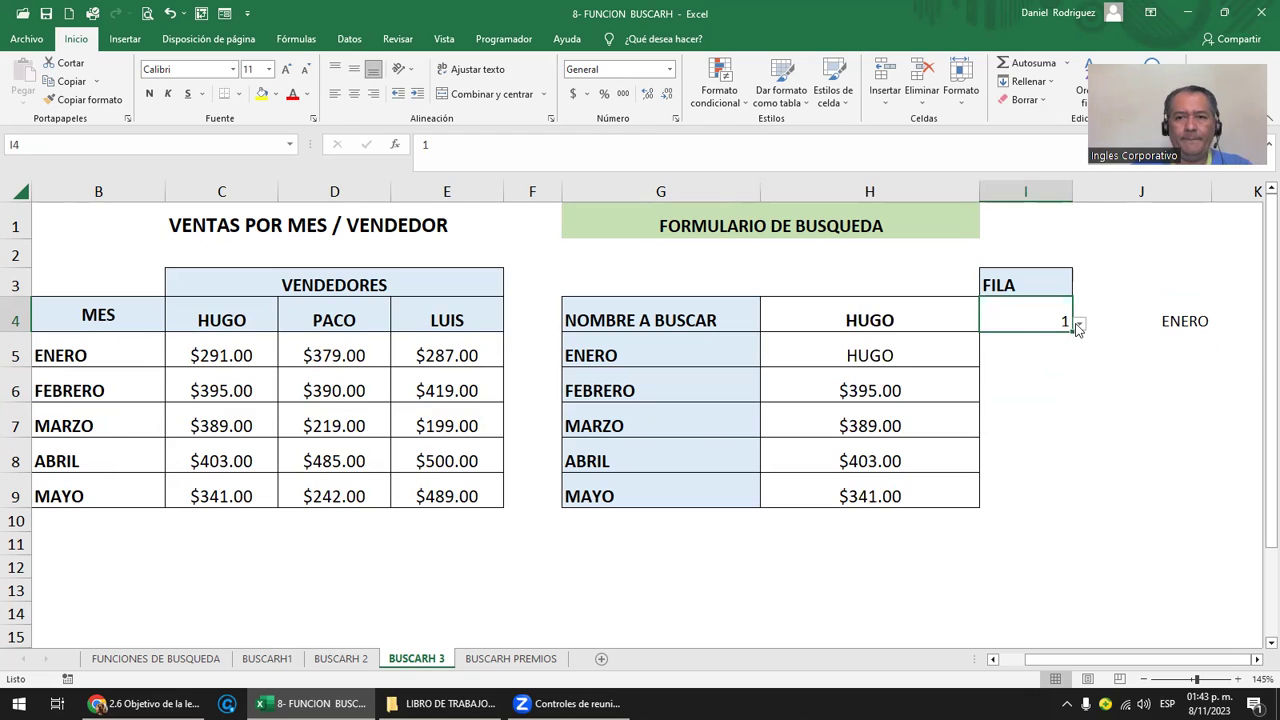
{"action": "left_click", "coordinate": [1078, 324]}
{"action": "left_click", "coordinate": [994, 356]}
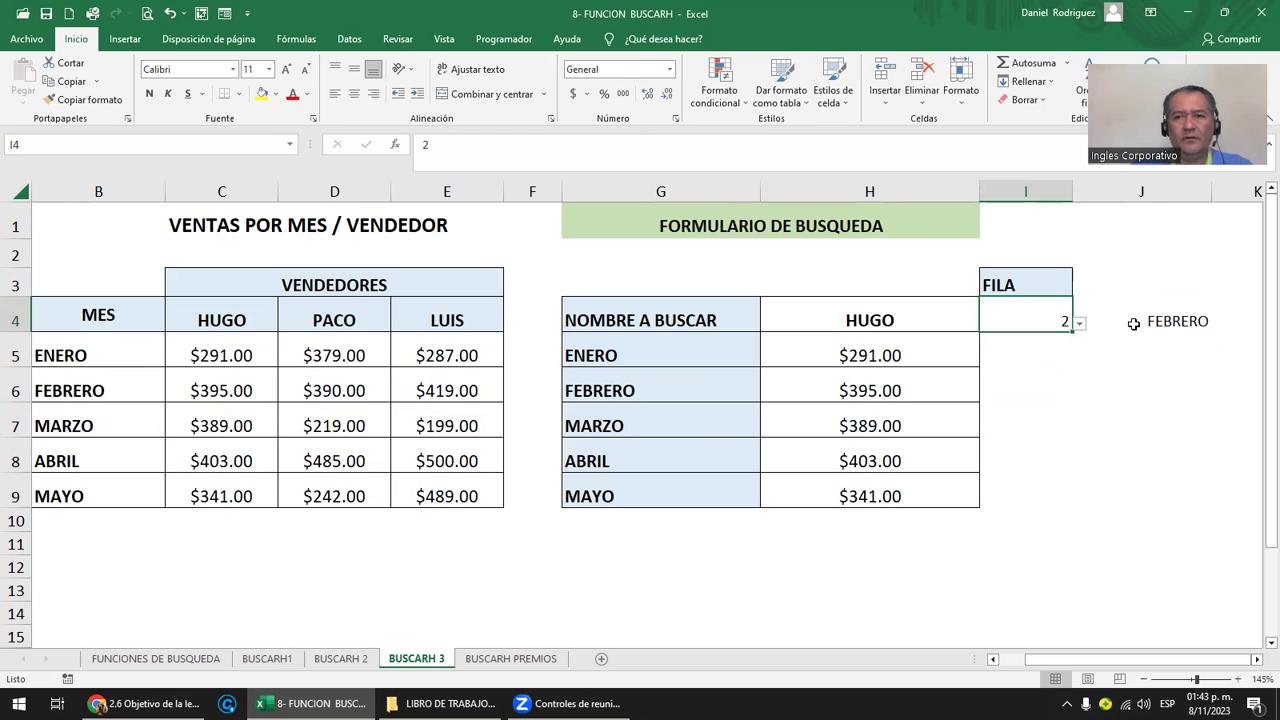
Review the FILA cells and J4's month formula, then switch to the BUSCARH PREMIOS sheet.
{"action": "left_click", "coordinate": [1016, 292]}
{"action": "left_click_drag", "start_coordinate": [1016, 296], "coordinate": [1022, 318]}
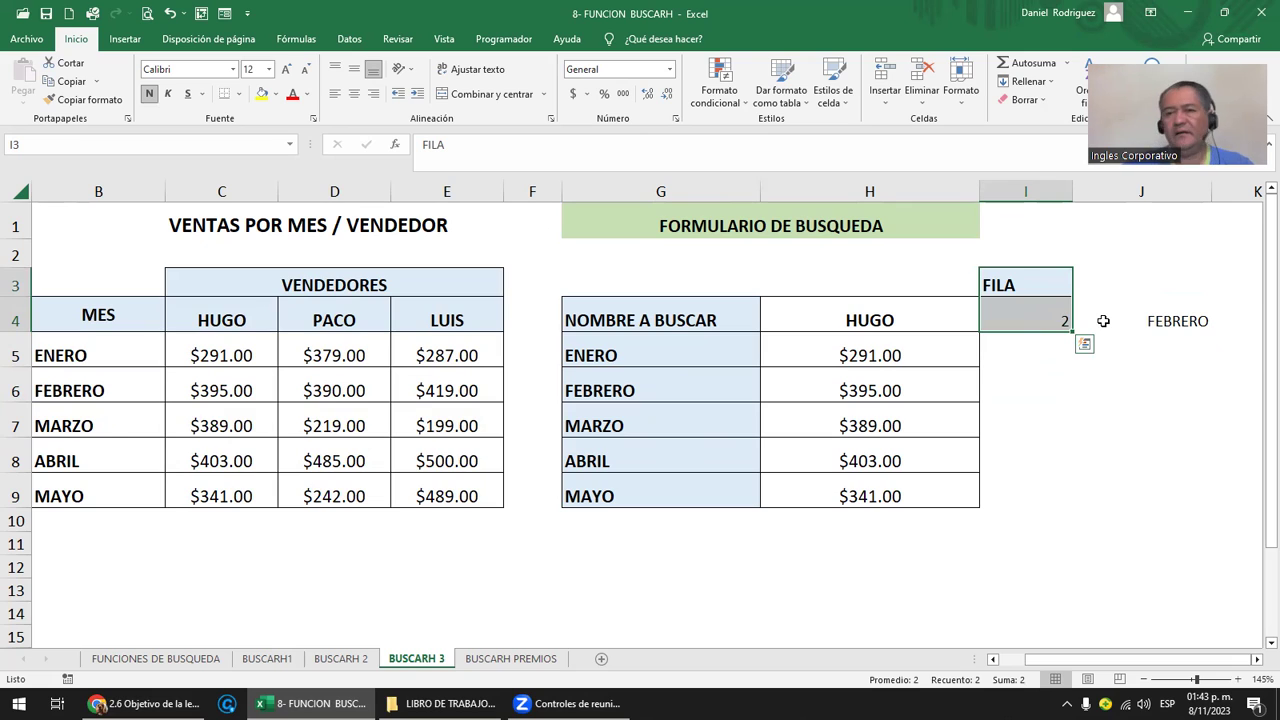
{"action": "left_click", "coordinate": [1103, 321]}
{"action": "left_click_drag", "start_coordinate": [1017, 281], "coordinate": [1045, 318]}
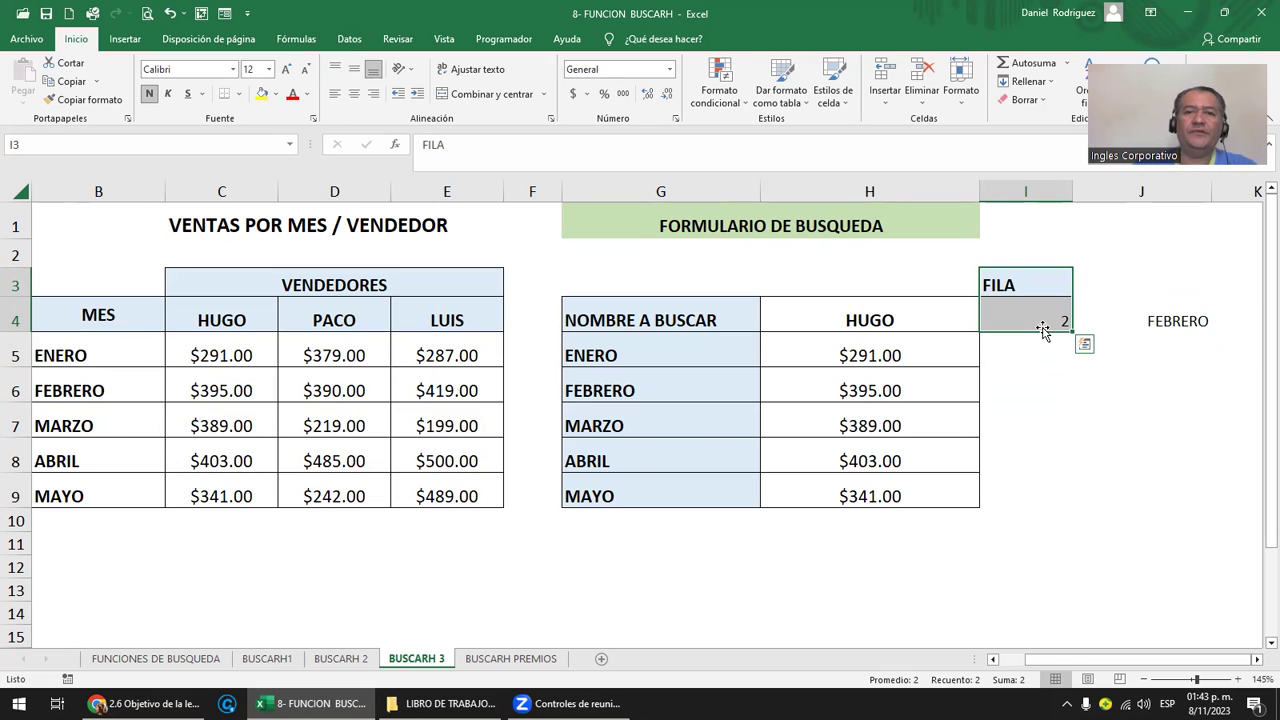
{"action": "left_click", "coordinate": [1078, 412]}
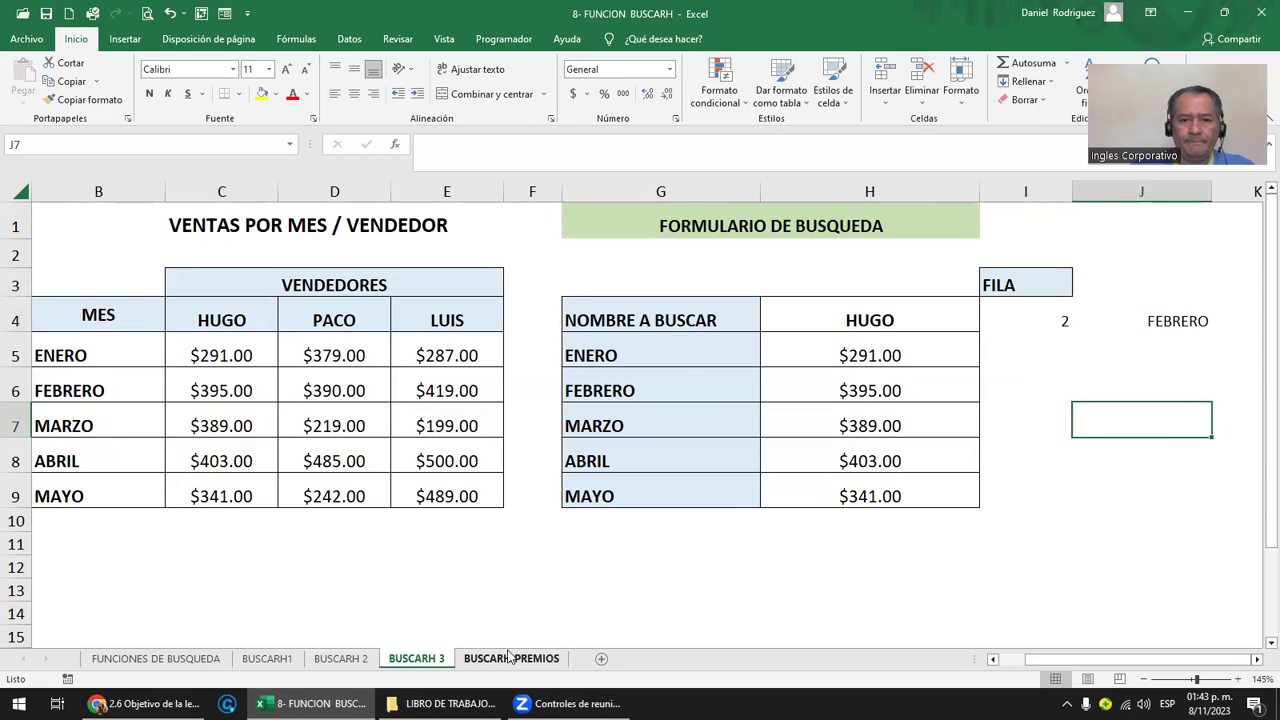
{"action": "left_click_drag", "start_coordinate": [1025, 191], "coordinate": [1150, 195]}
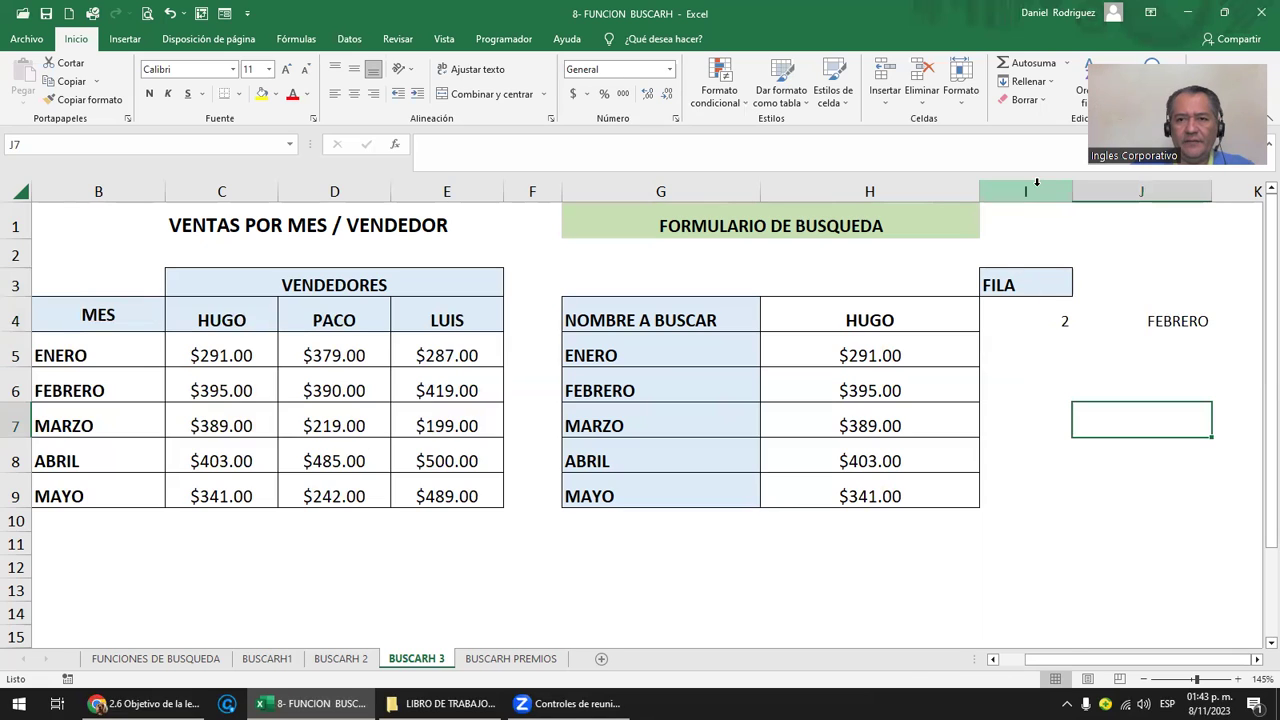
{"action": "left_click", "coordinate": [1046, 308]}
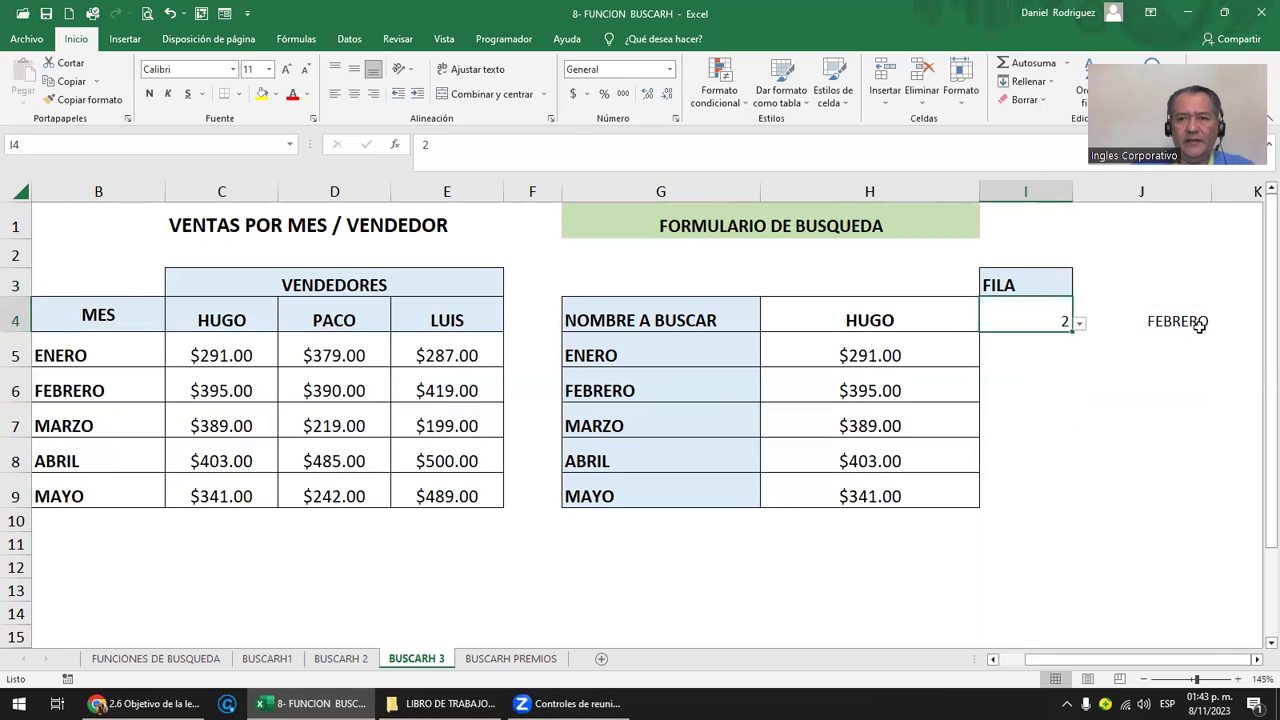
{"action": "left_click", "coordinate": [1196, 326]}
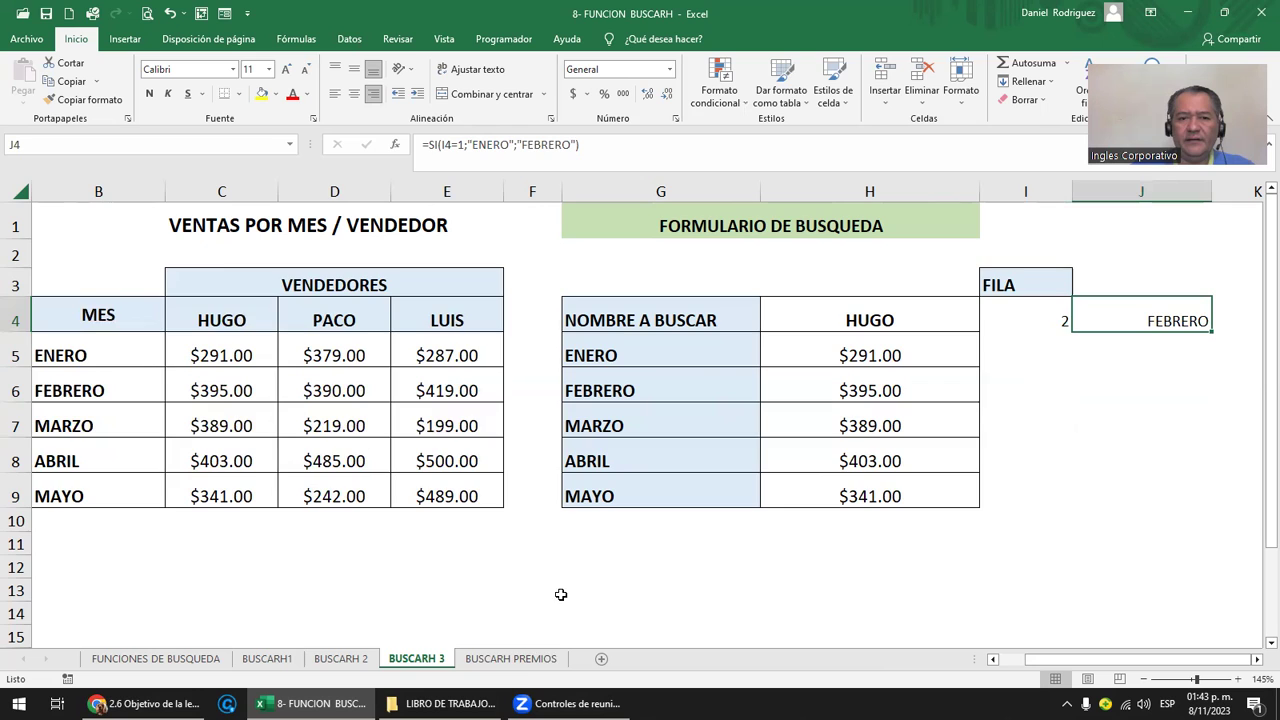
{"action": "left_click", "coordinate": [524, 662]}
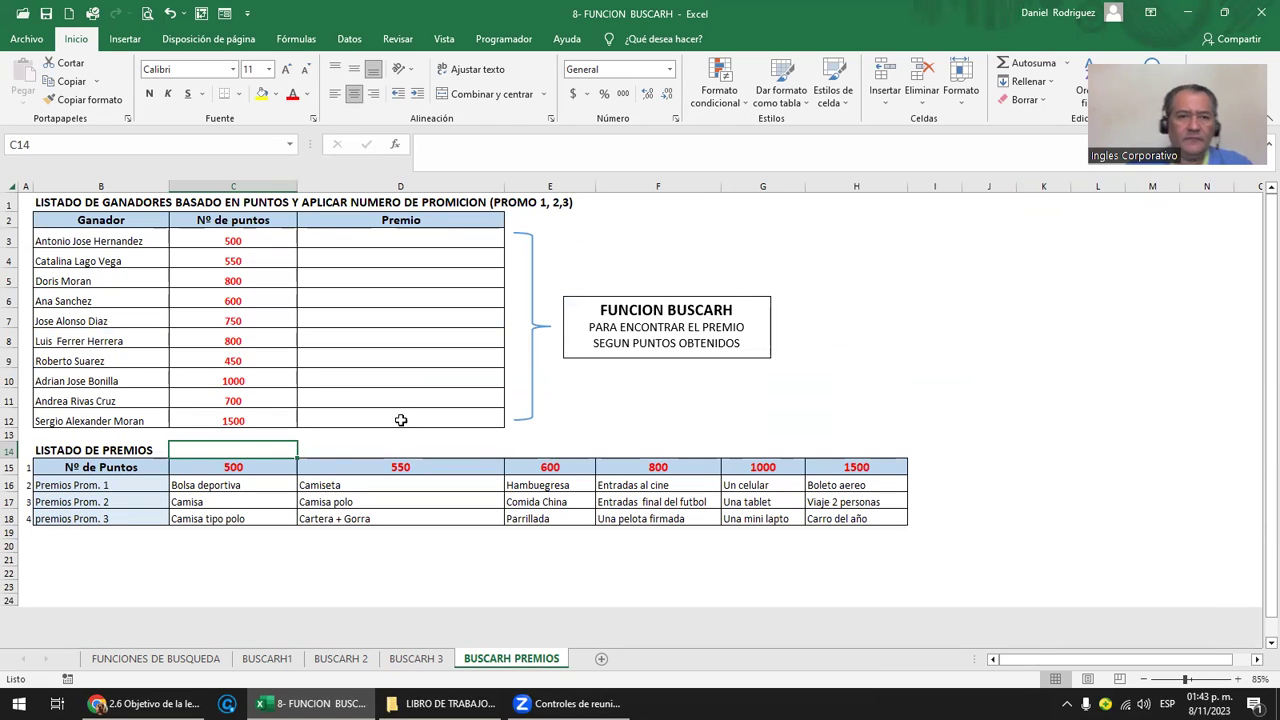
{"action": "scroll", "coordinate": [297, 495], "scroll_direction": "up", "scroll_amount": 3}
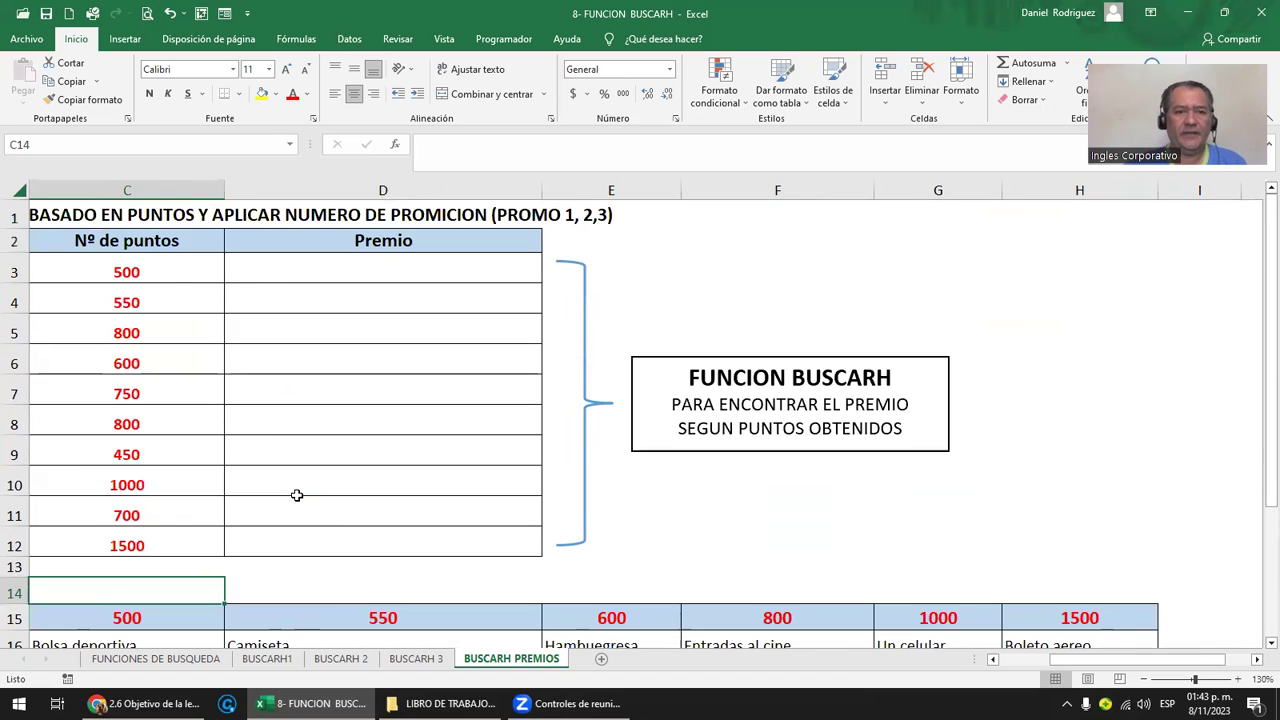
{"action": "key", "text": "Left"}
{"action": "key", "text": "Left"}
{"action": "key", "text": "Up"}
{"action": "key", "text": "Up"}
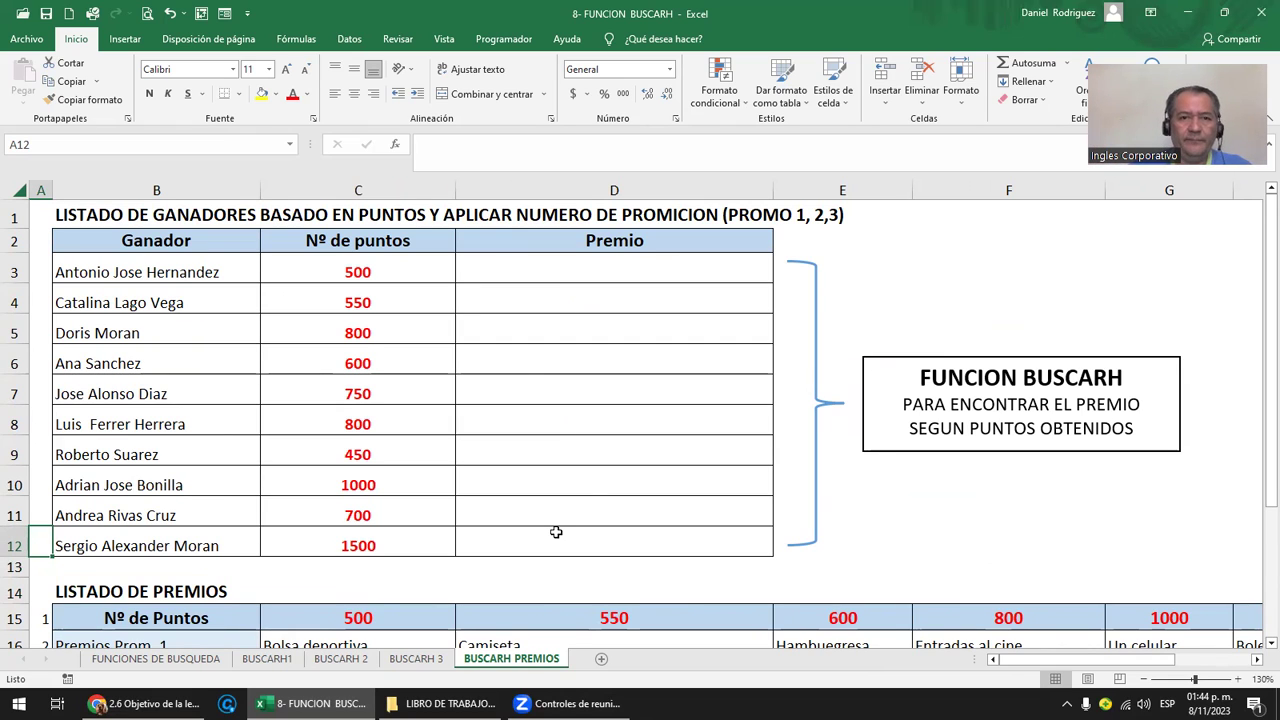
{"action": "left_click", "coordinate": [385, 277]}
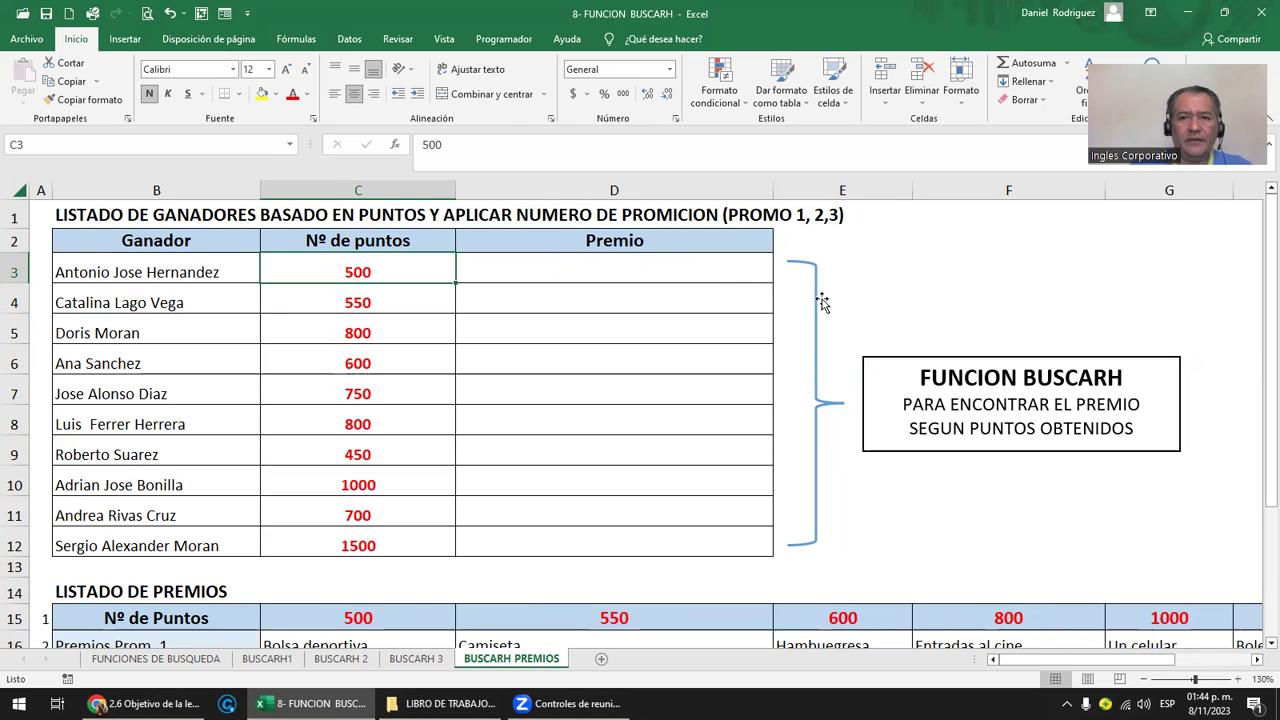
{"action": "left_click_drag", "start_coordinate": [716, 272], "coordinate": [666, 543]}
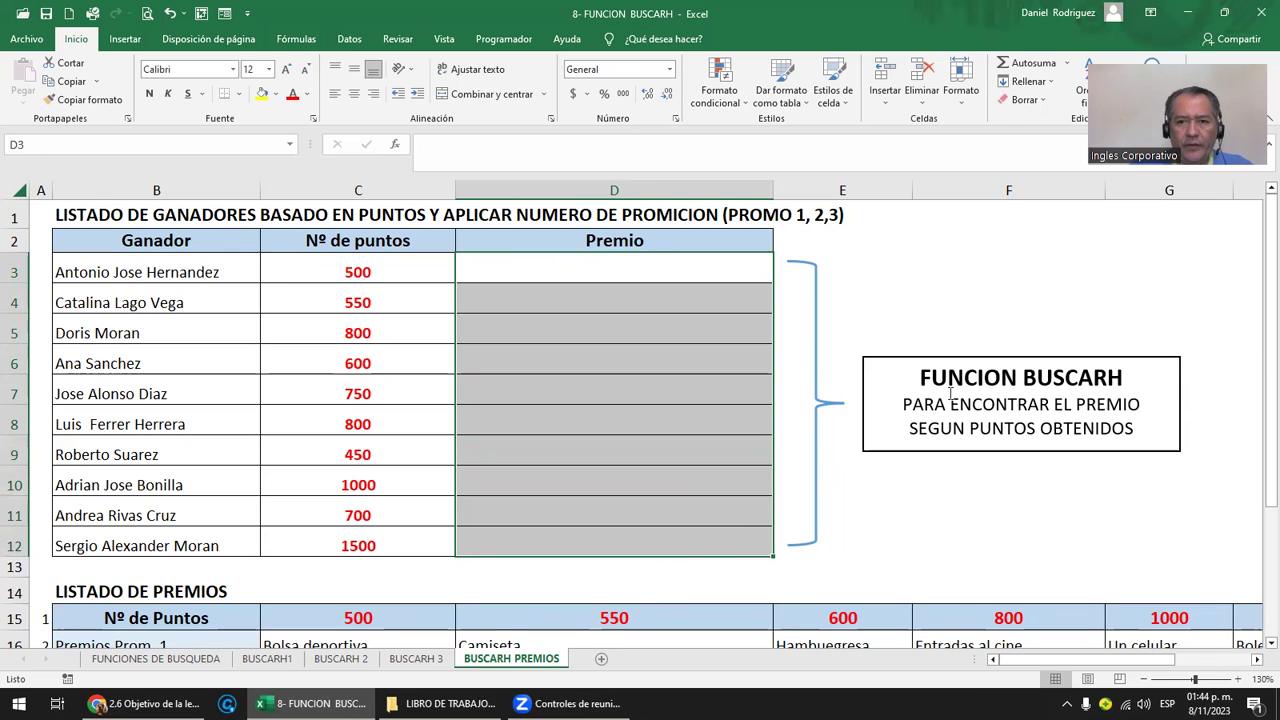
{"action": "left_click", "coordinate": [868, 484]}
{"action": "left_click", "coordinate": [363, 274]}
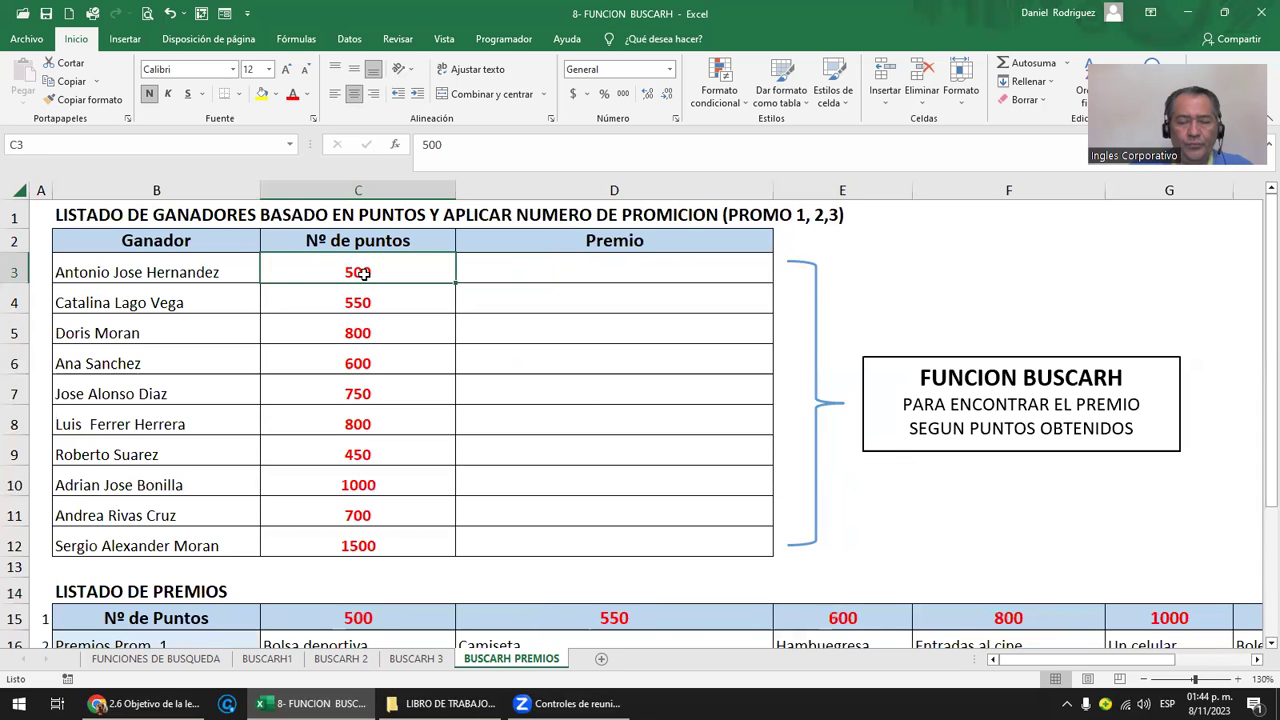
{"action": "scroll", "coordinate": [363, 274], "scroll_direction": "down", "scroll_amount": 1}
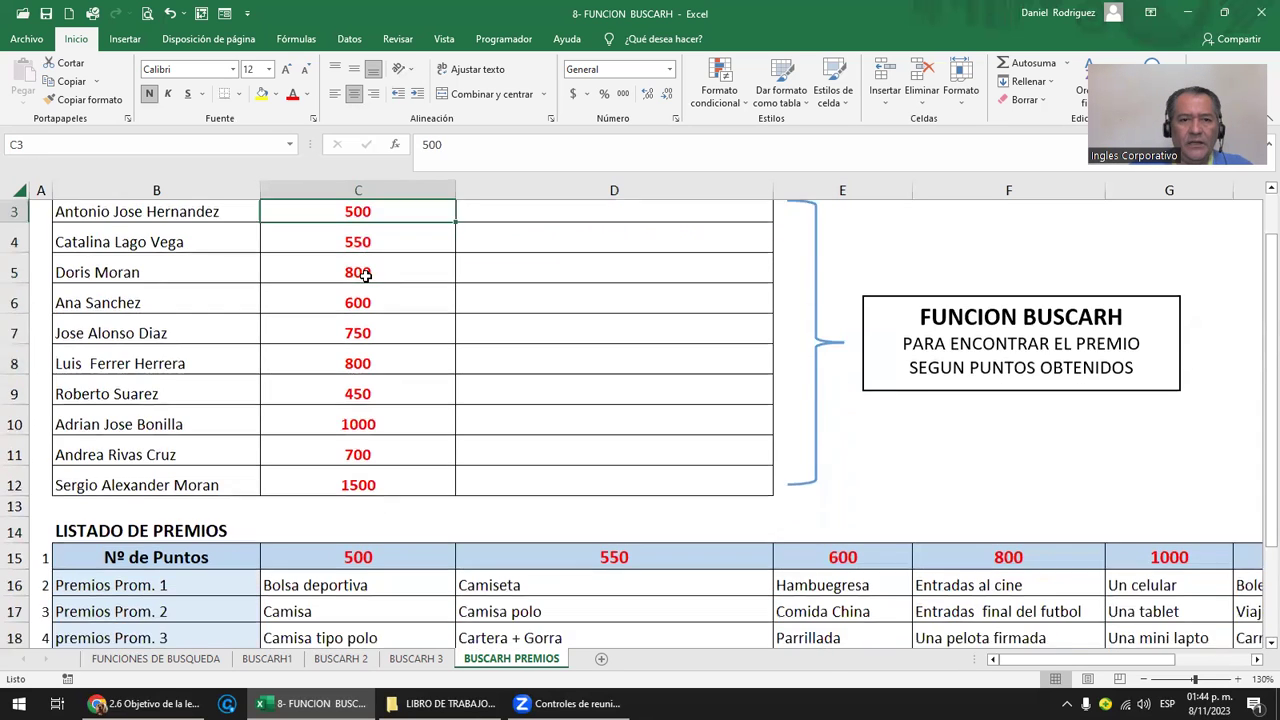
{"action": "scroll", "coordinate": [365, 276], "scroll_direction": "down", "scroll_amount": 1}
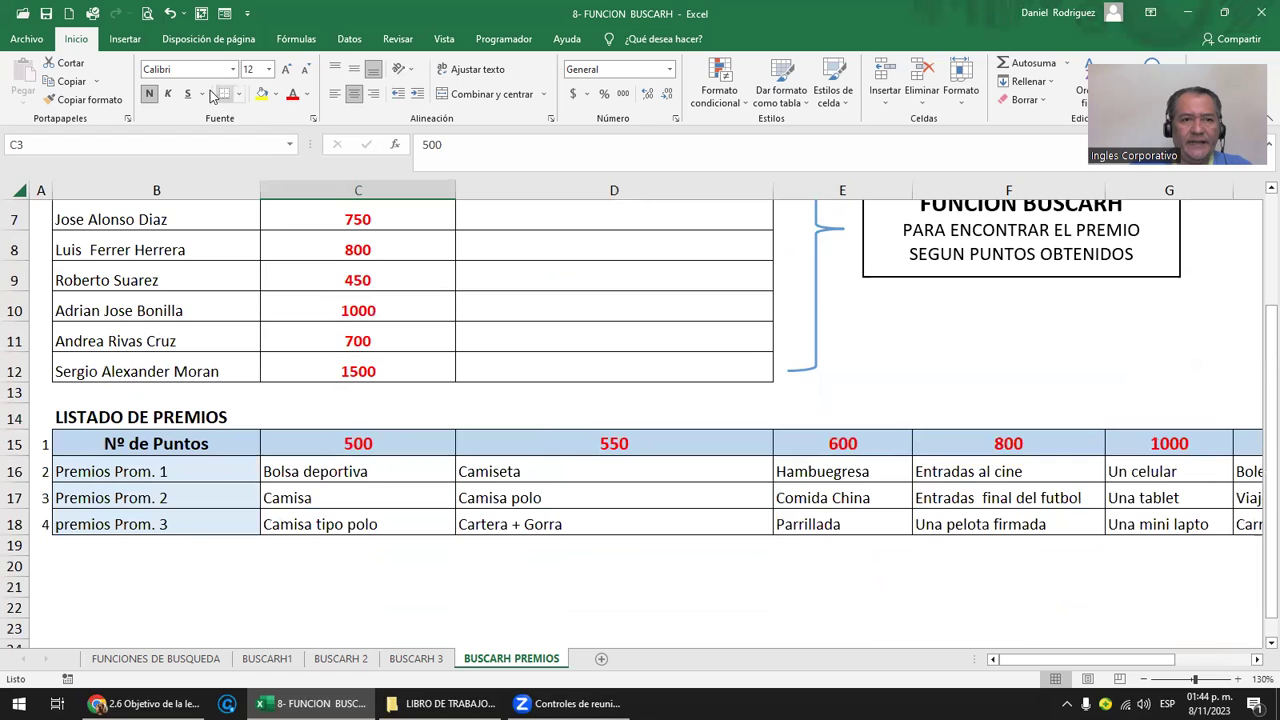
Draw an arrow shape from Insert > Shapes and position it just above the 500 points header.
{"action": "left_click", "coordinate": [125, 40]}
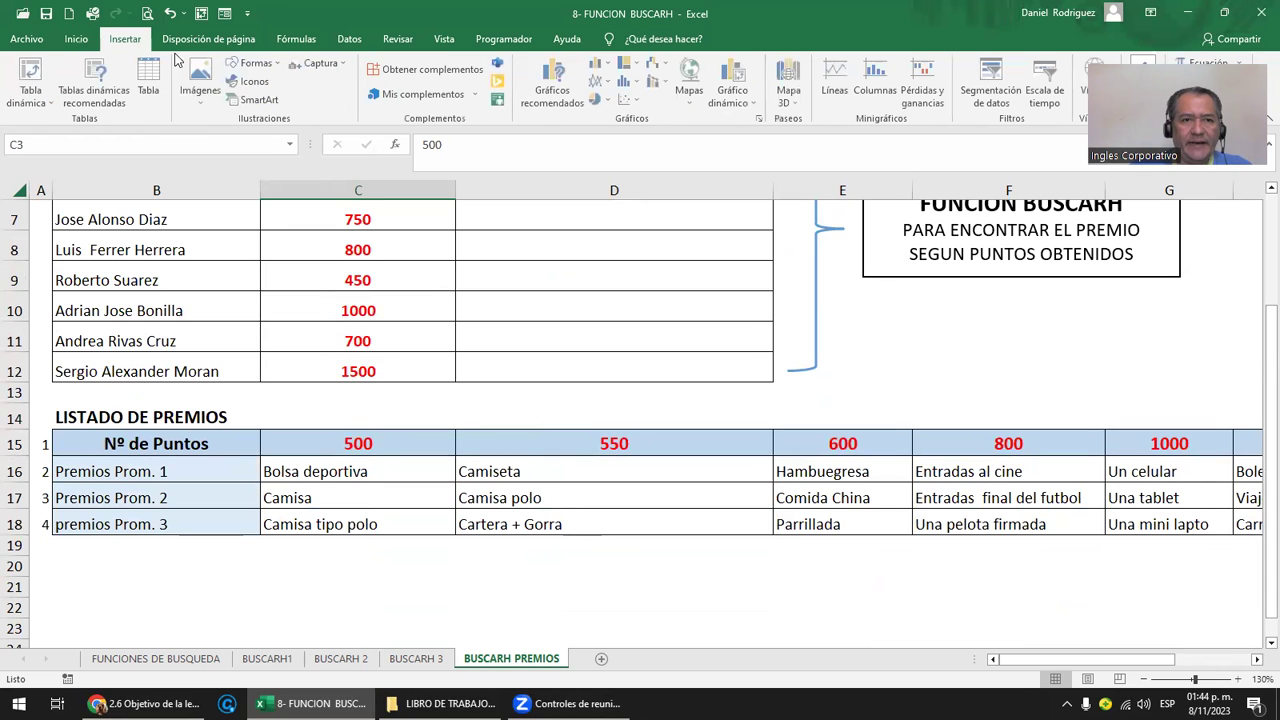
{"action": "left_click", "coordinate": [256, 63]}
{"action": "left_click", "coordinate": [267, 101]}
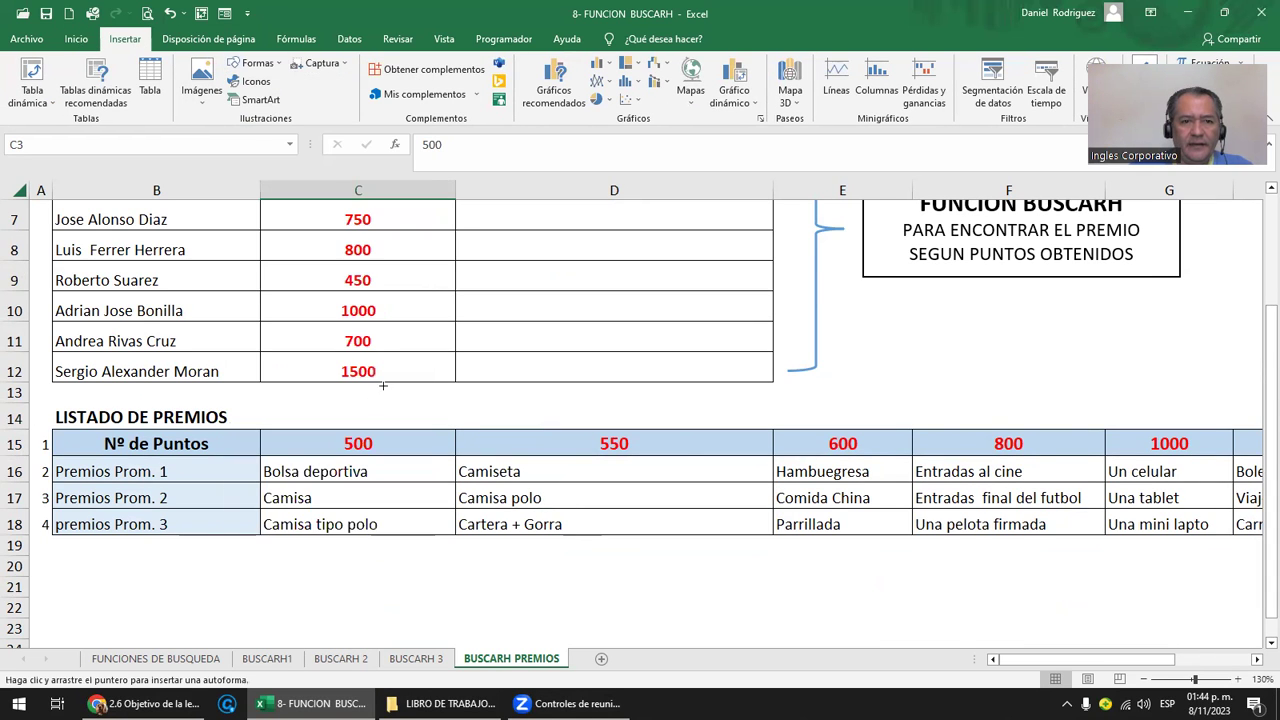
{"action": "mouse_move", "coordinate": [345, 400]}
{"action": "left_mouse_down"}
{"action": "mouse_move", "coordinate": [350, 421]}
{"action": "mouse_move", "coordinate": [365, 390]}
{"action": "left_mouse_up"}
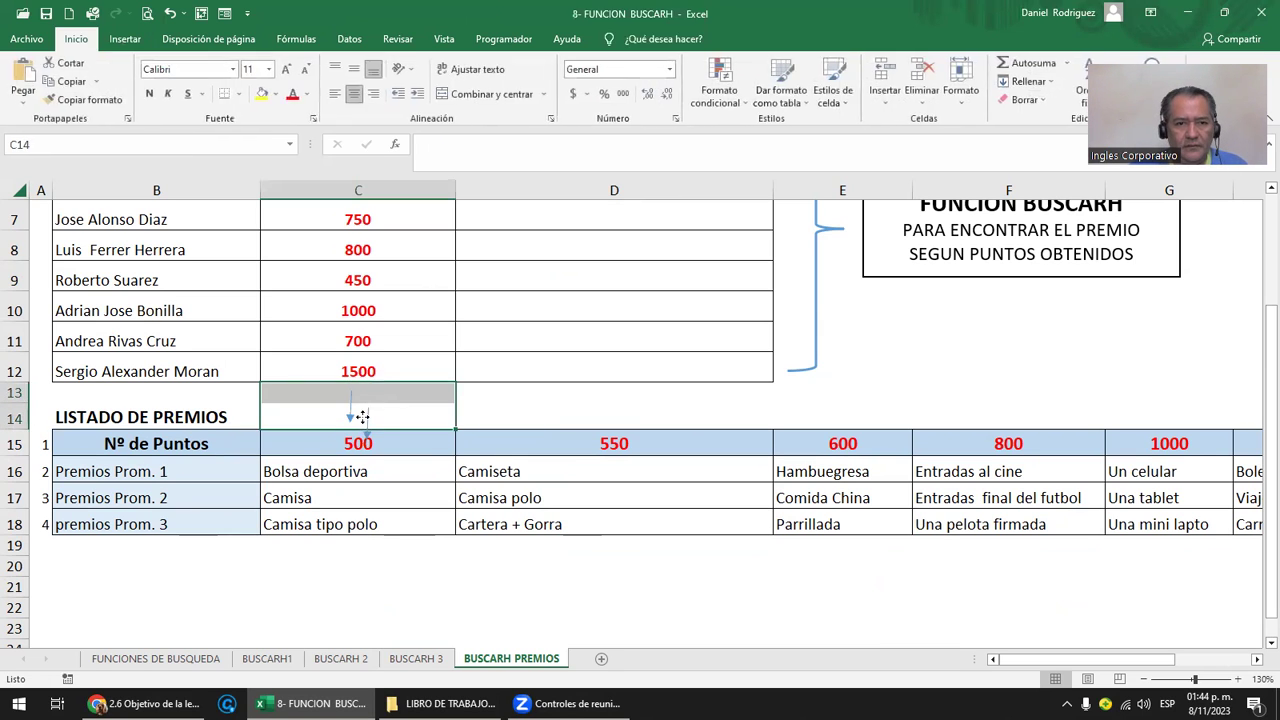
{"action": "left_click", "coordinate": [362, 416]}
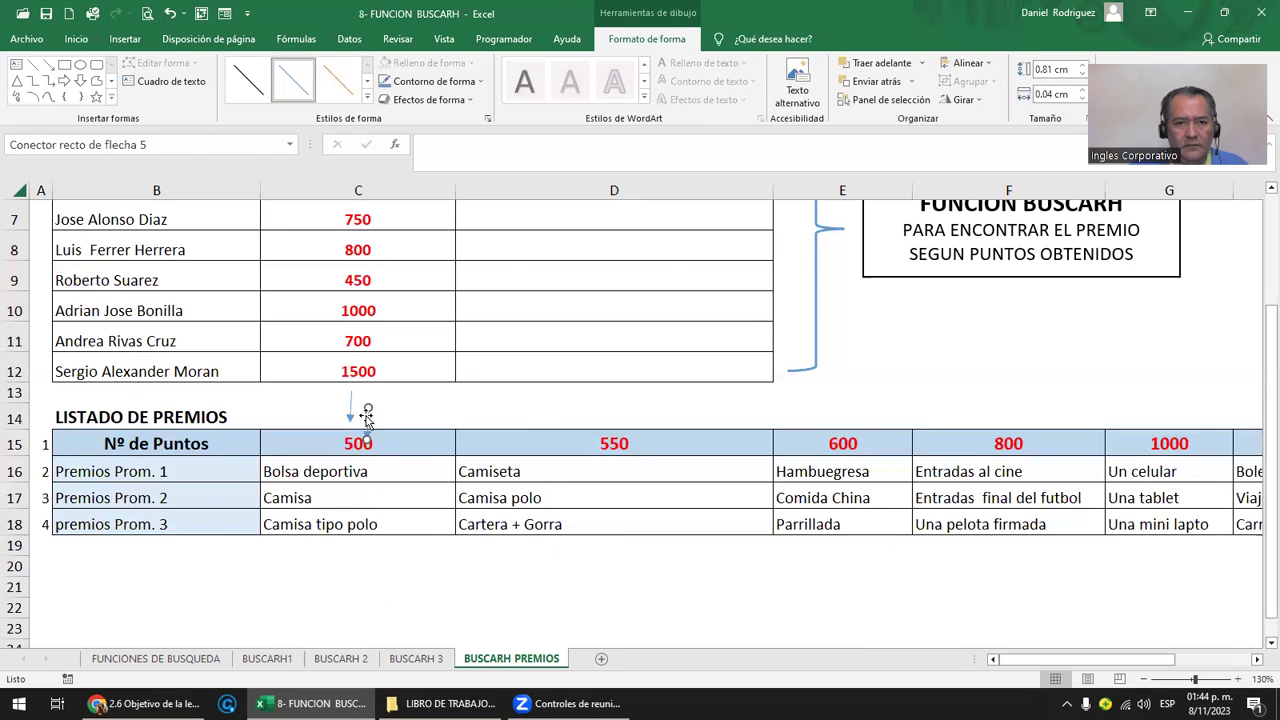
{"action": "mouse_move", "coordinate": [367, 420]}
{"action": "left_mouse_down"}
{"action": "mouse_move", "coordinate": [396, 400]}
{"action": "mouse_move", "coordinate": [572, 426]}
{"action": "left_mouse_up"}
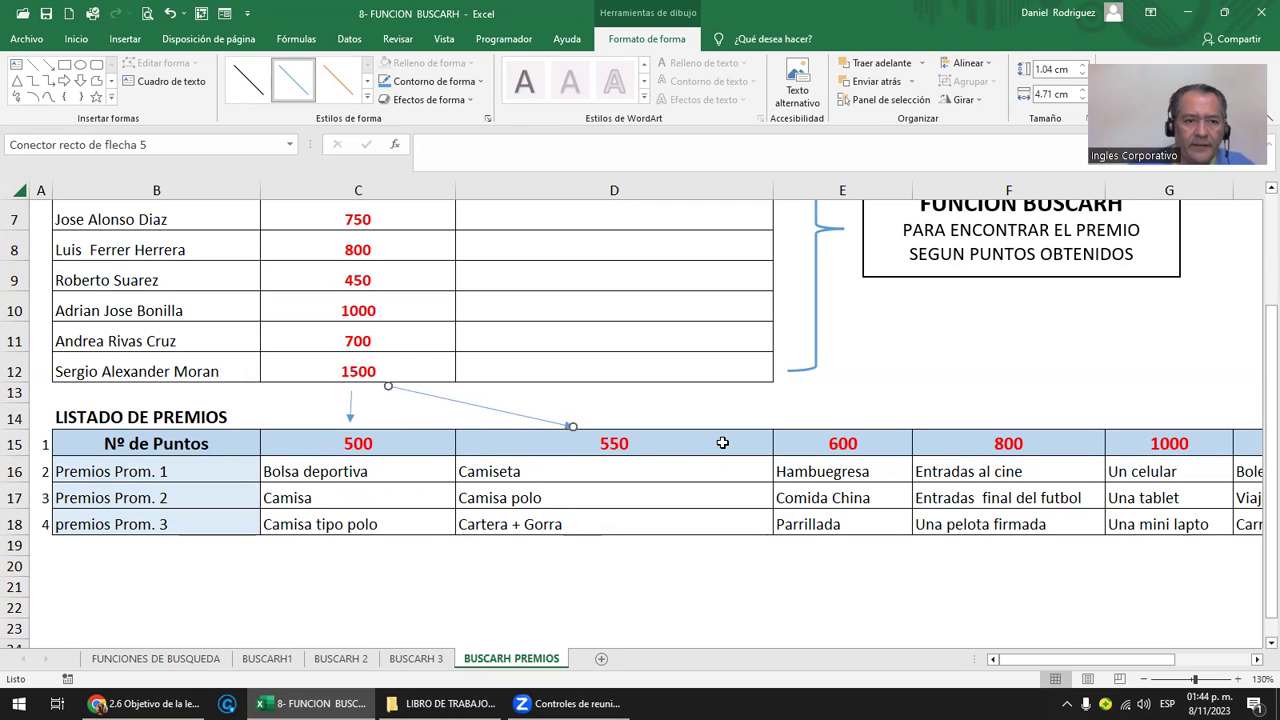
{"action": "left_click", "coordinate": [197, 483]}
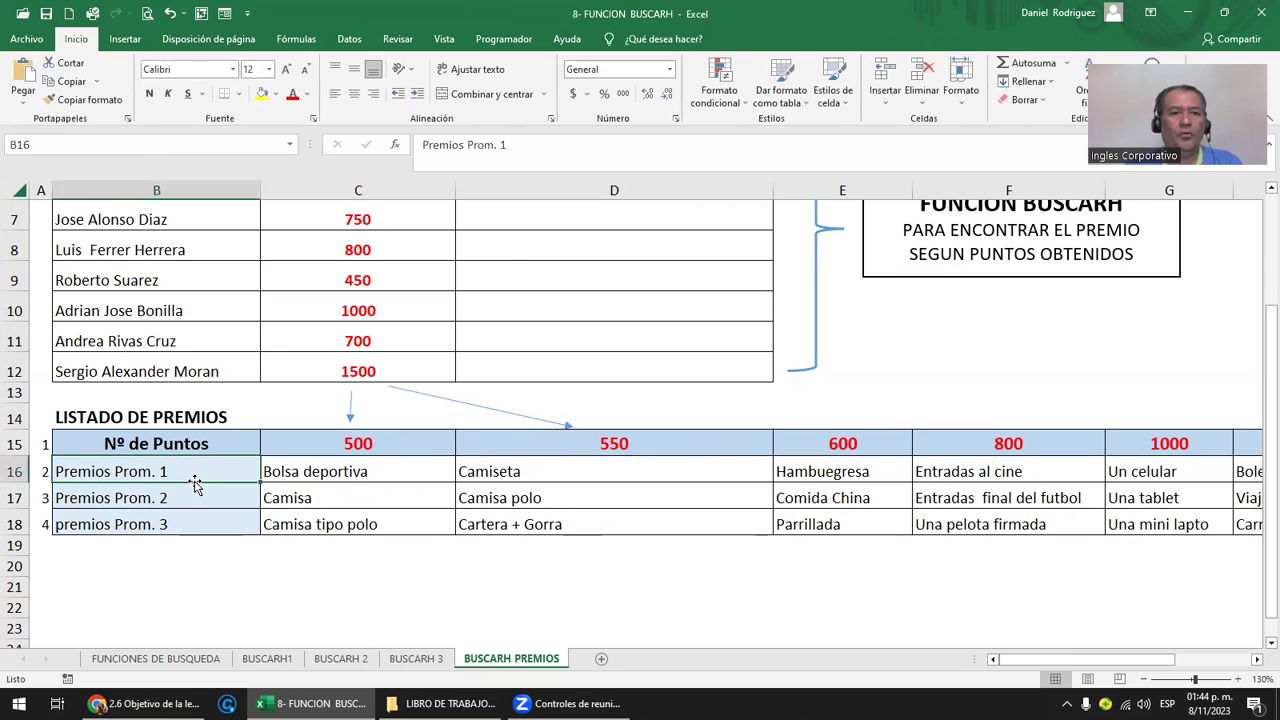
{"action": "left_click_drag", "start_coordinate": [40, 441], "coordinate": [31, 518]}
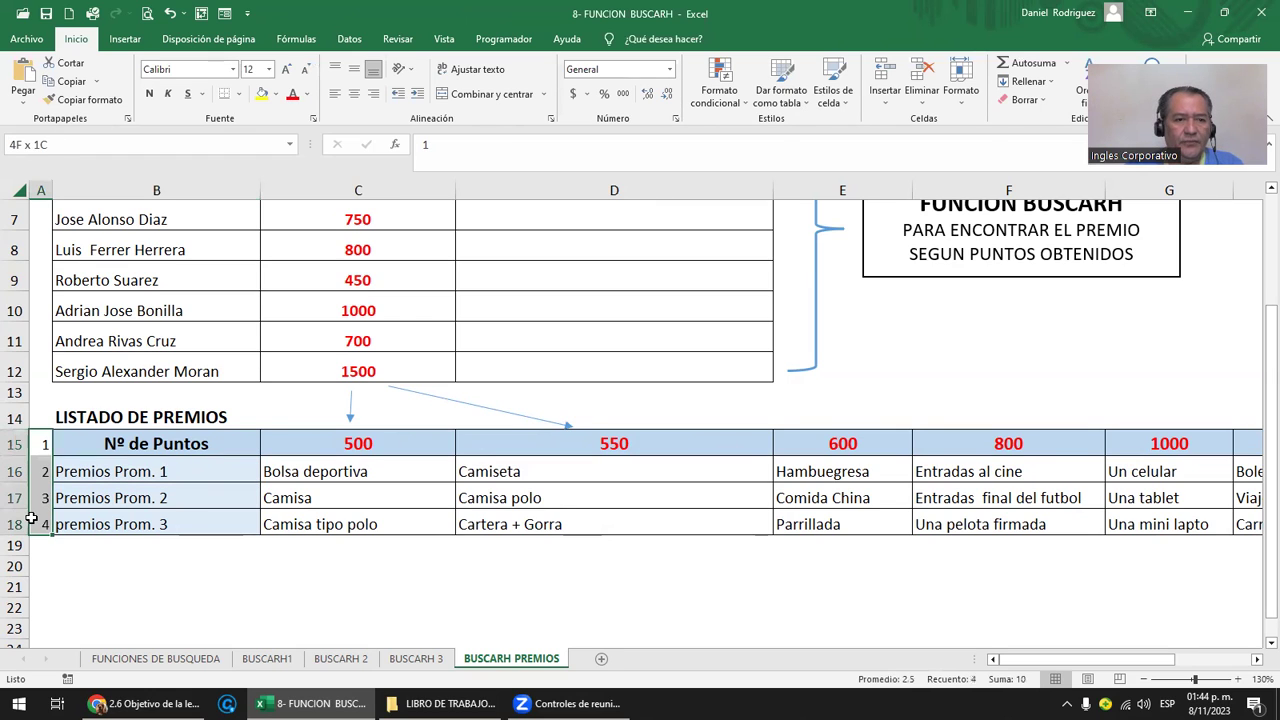
{"action": "left_click", "coordinate": [261, 93]}
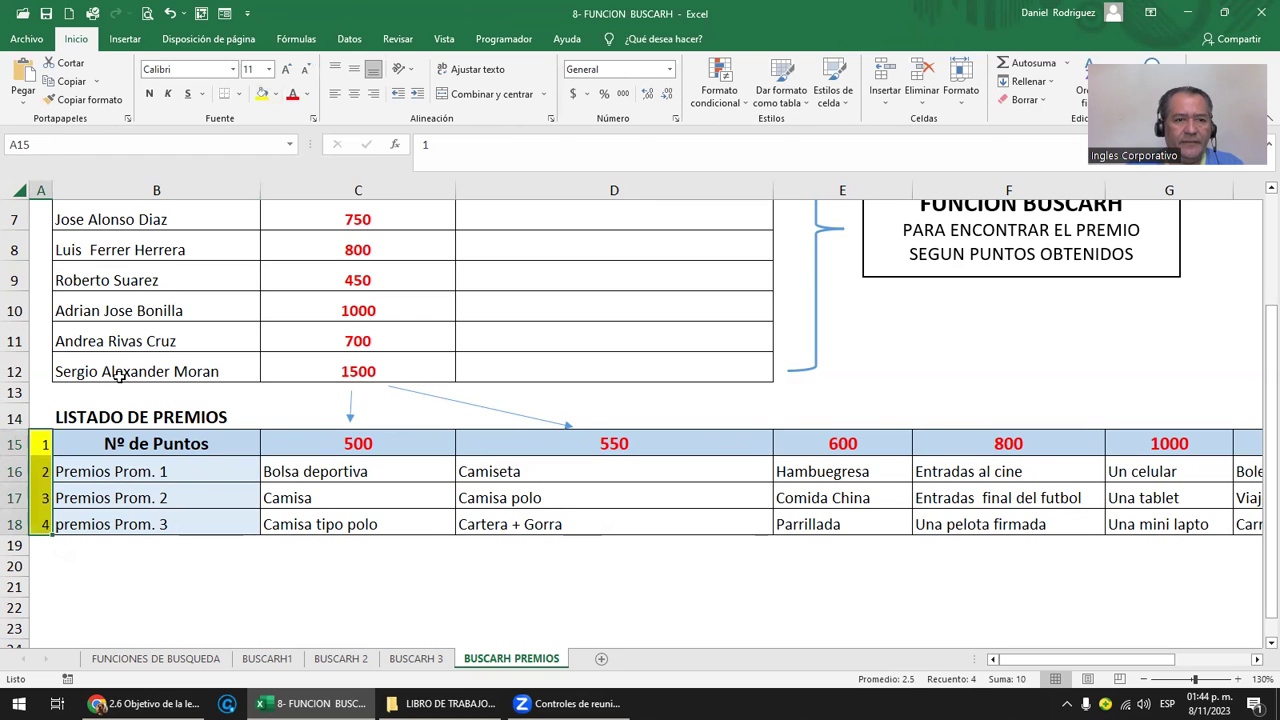
{"action": "left_click", "coordinate": [239, 445]}
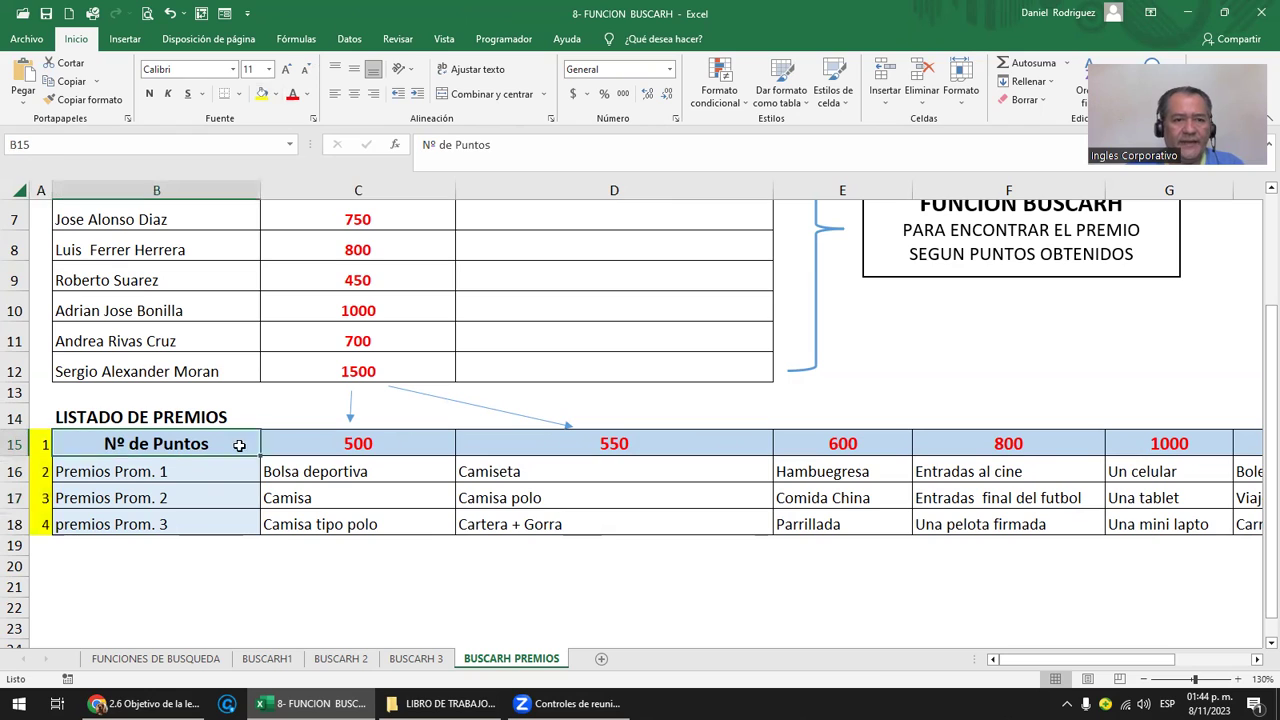
{"action": "left_click_drag", "start_coordinate": [239, 445], "coordinate": [349, 447]}
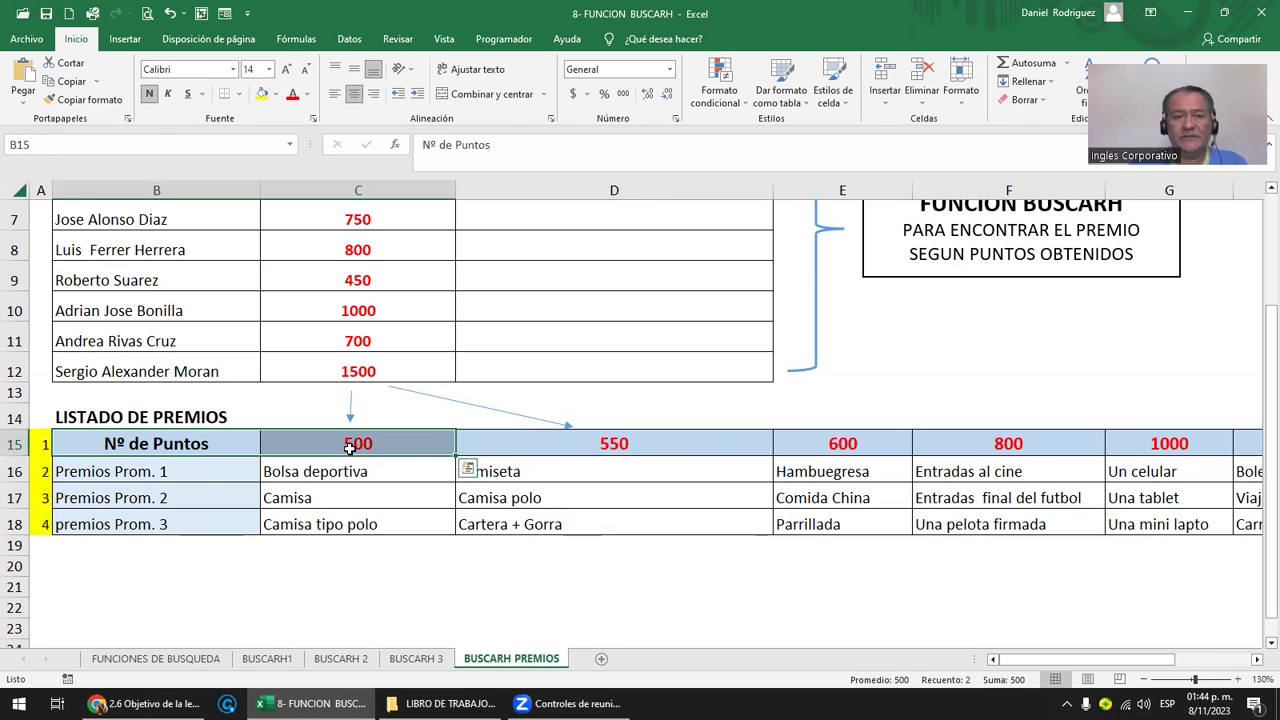
{"action": "left_click", "coordinate": [381, 441]}
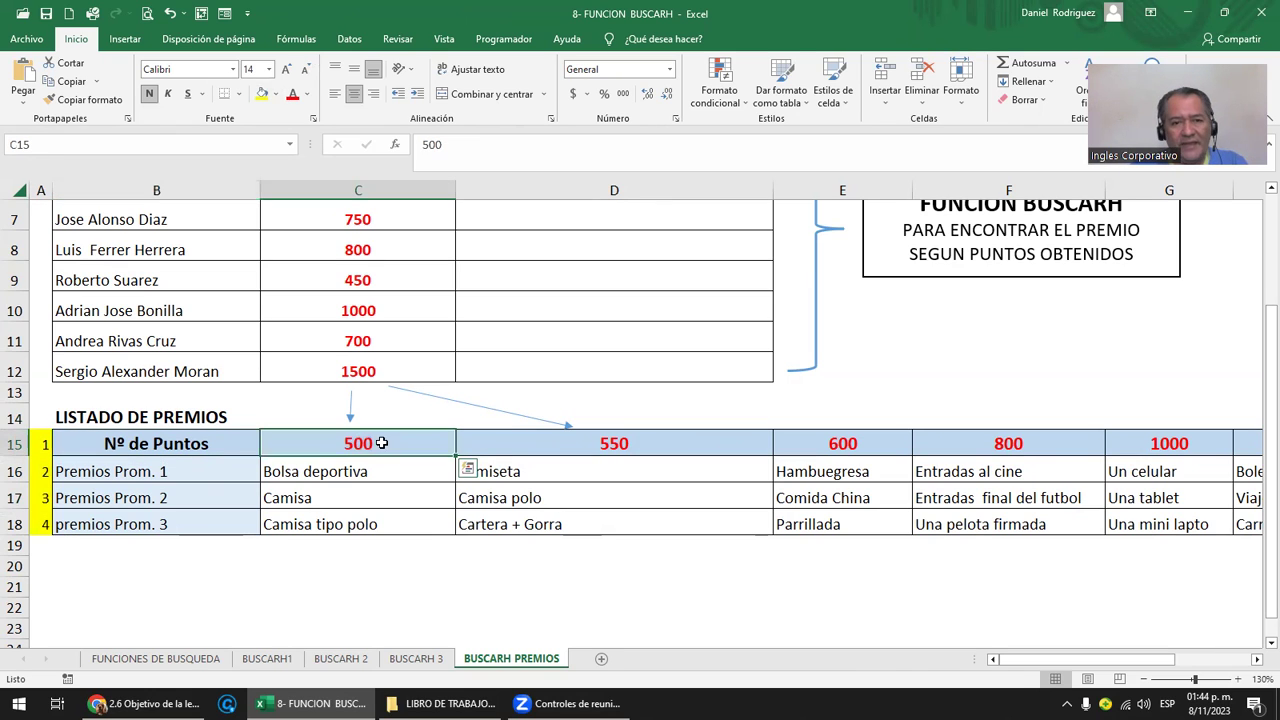
{"action": "left_click", "coordinate": [498, 447]}
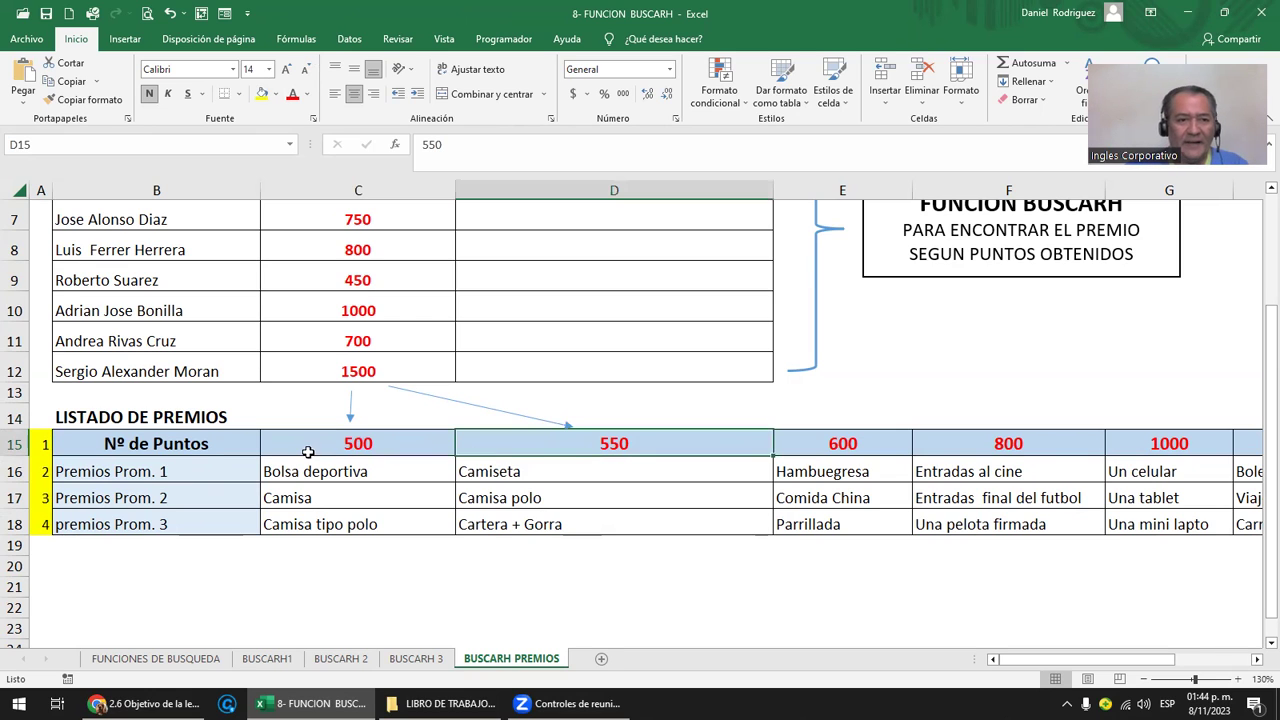
{"action": "left_click", "coordinate": [120, 476]}
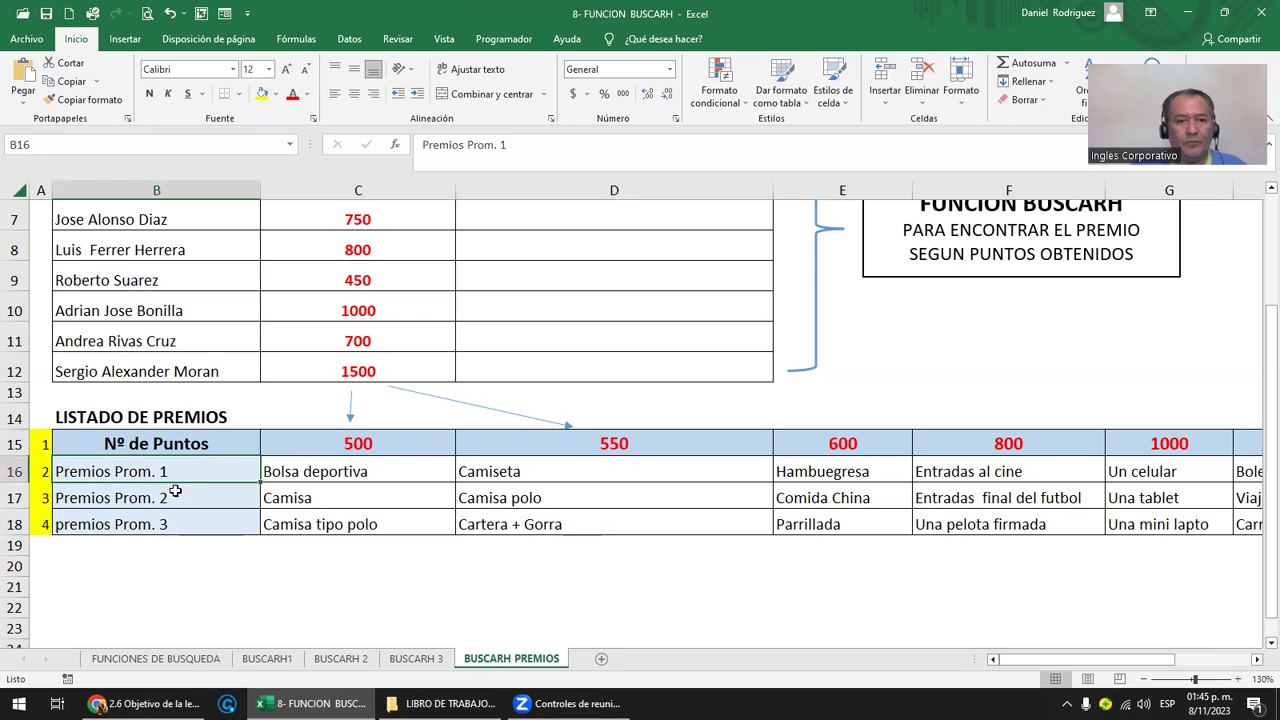
{"action": "left_click", "coordinate": [195, 497]}
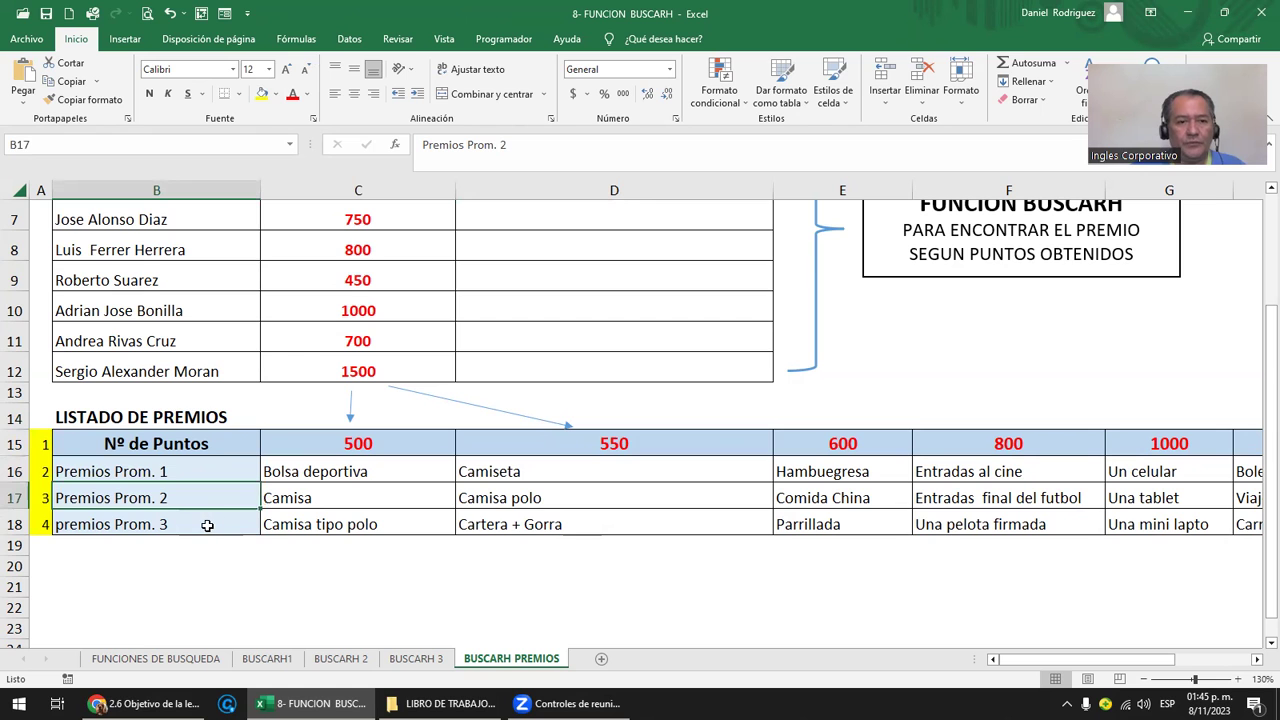
{"action": "left_click", "coordinate": [205, 524]}
{"action": "scroll", "coordinate": [205, 524], "scroll_direction": "up", "scroll_amount": 2}
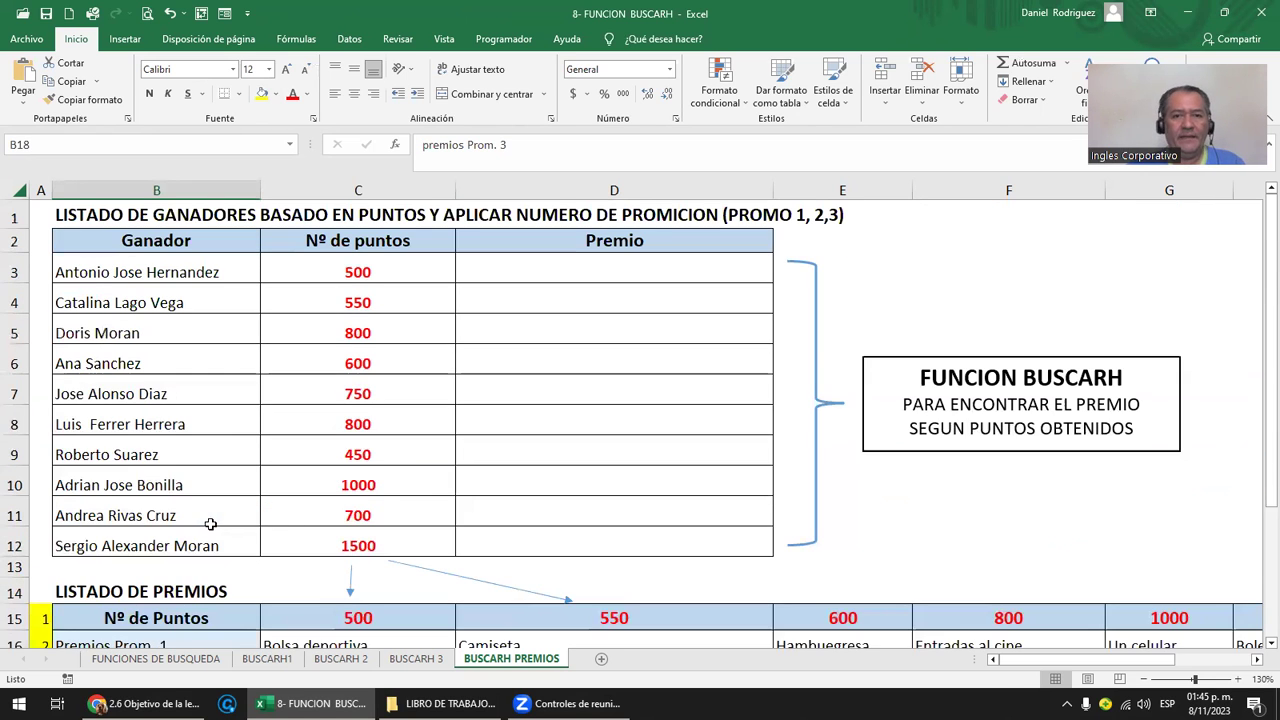
{"action": "scroll", "coordinate": [465, 522], "scroll_direction": "down", "scroll_amount": 3}
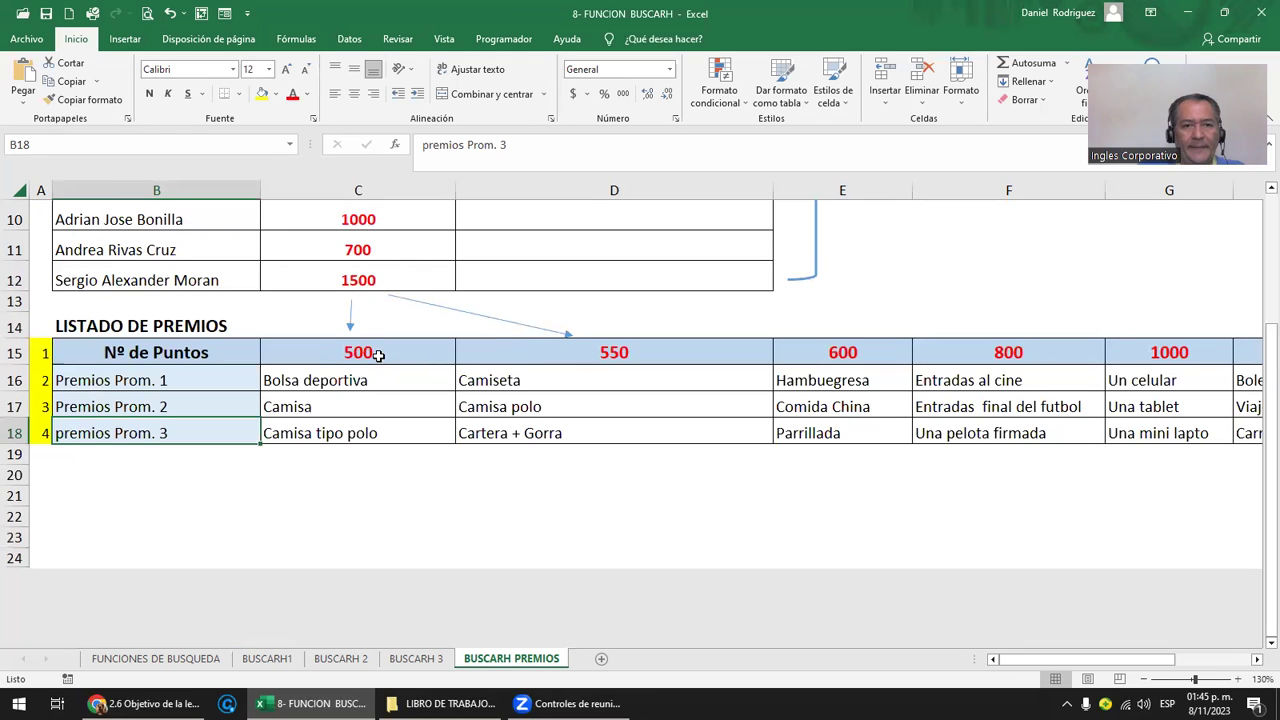
{"action": "left_click", "coordinate": [374, 354]}
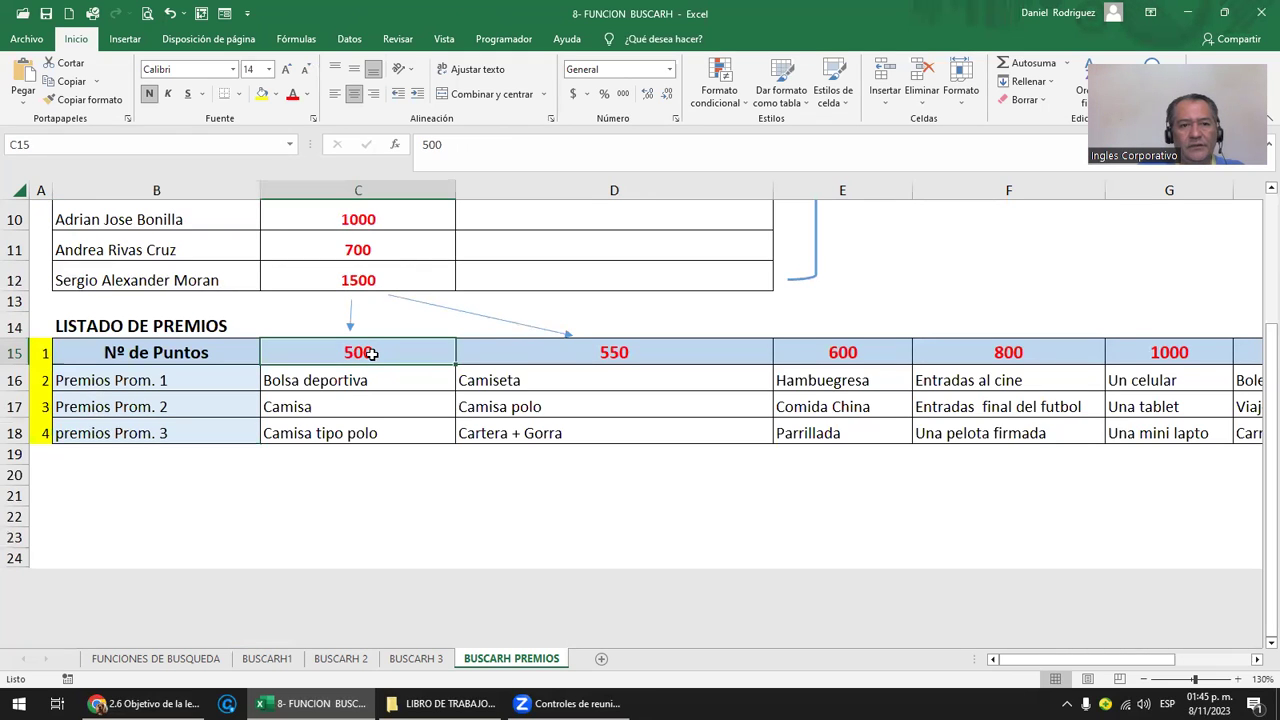
{"action": "left_click_drag", "start_coordinate": [352, 381], "coordinate": [358, 433]}
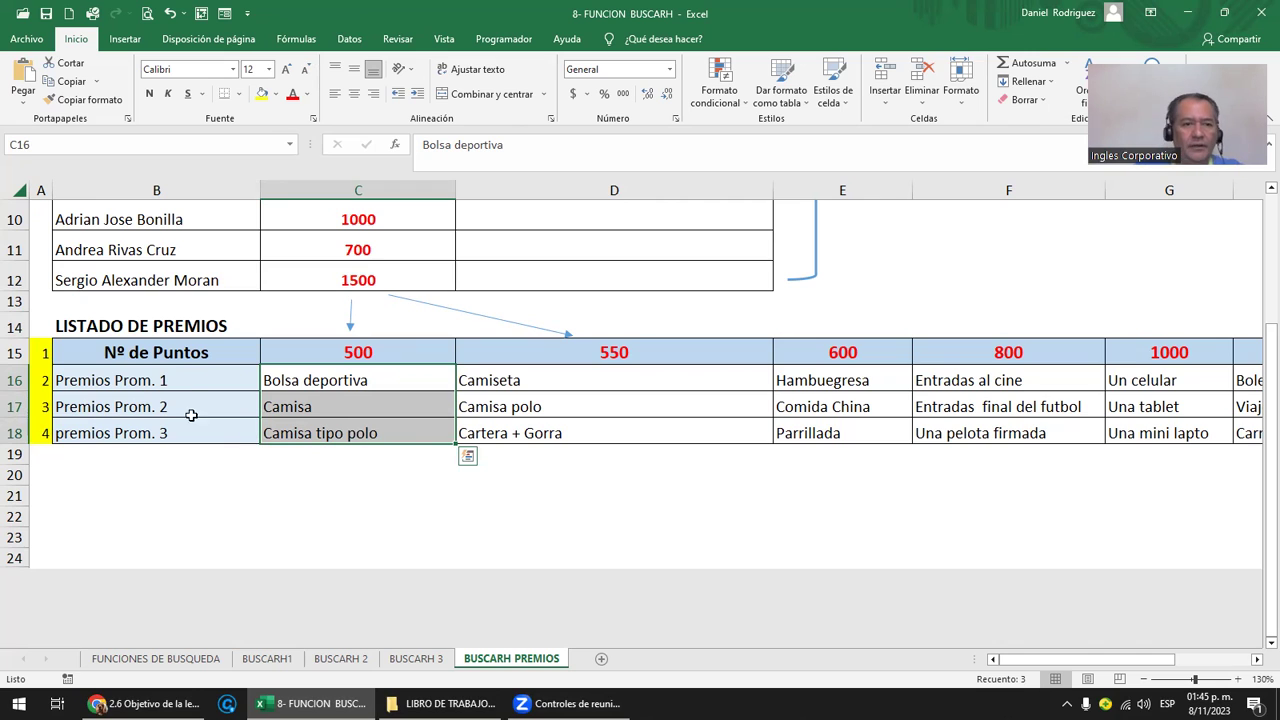
{"action": "left_click", "coordinate": [15, 380]}
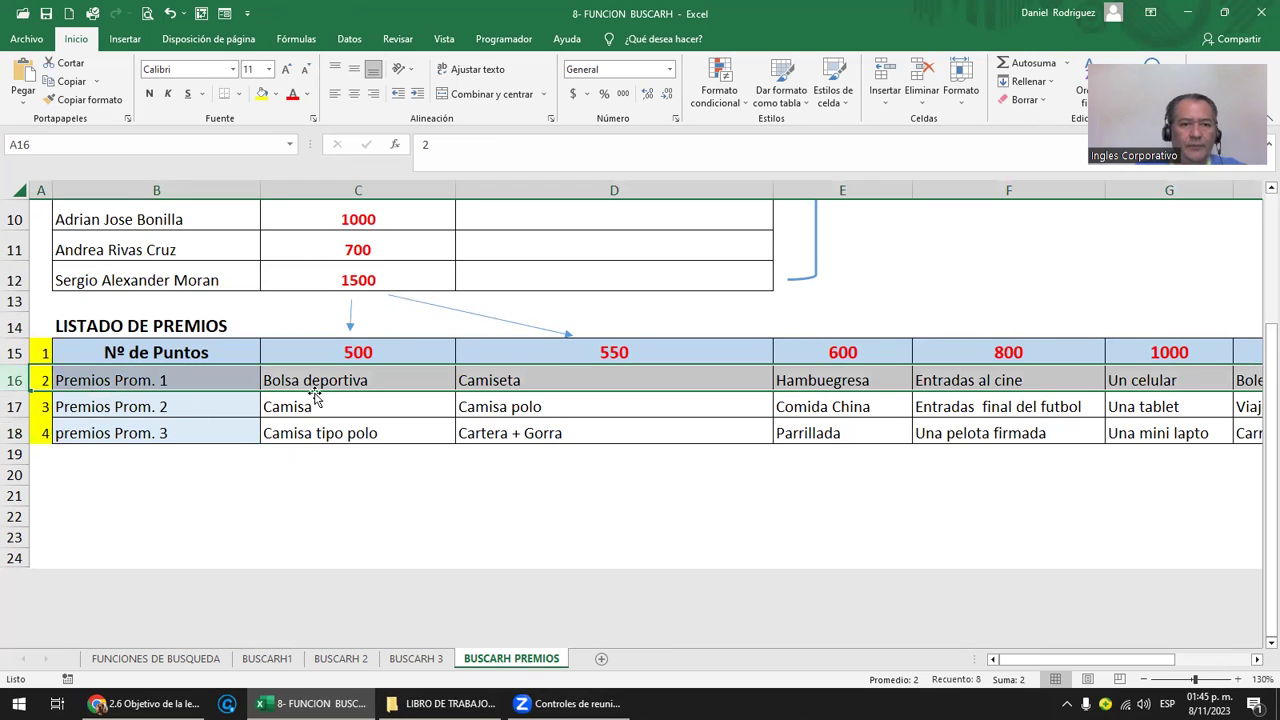
{"action": "left_click", "coordinate": [356, 353]}
{"action": "left_click_drag", "start_coordinate": [337, 378], "coordinate": [473, 447]}
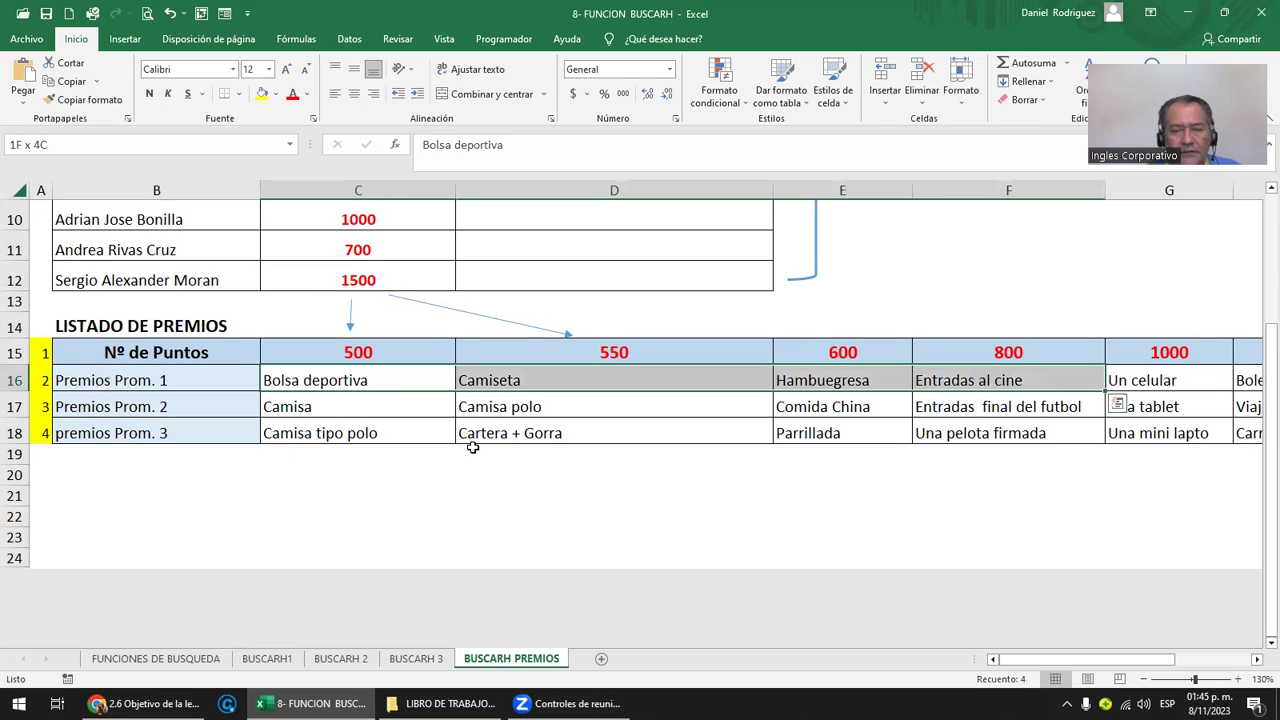
{"action": "key", "text": "shift+Right"}
{"action": "key", "text": "shift+Right"}
{"action": "key", "text": "Home"}
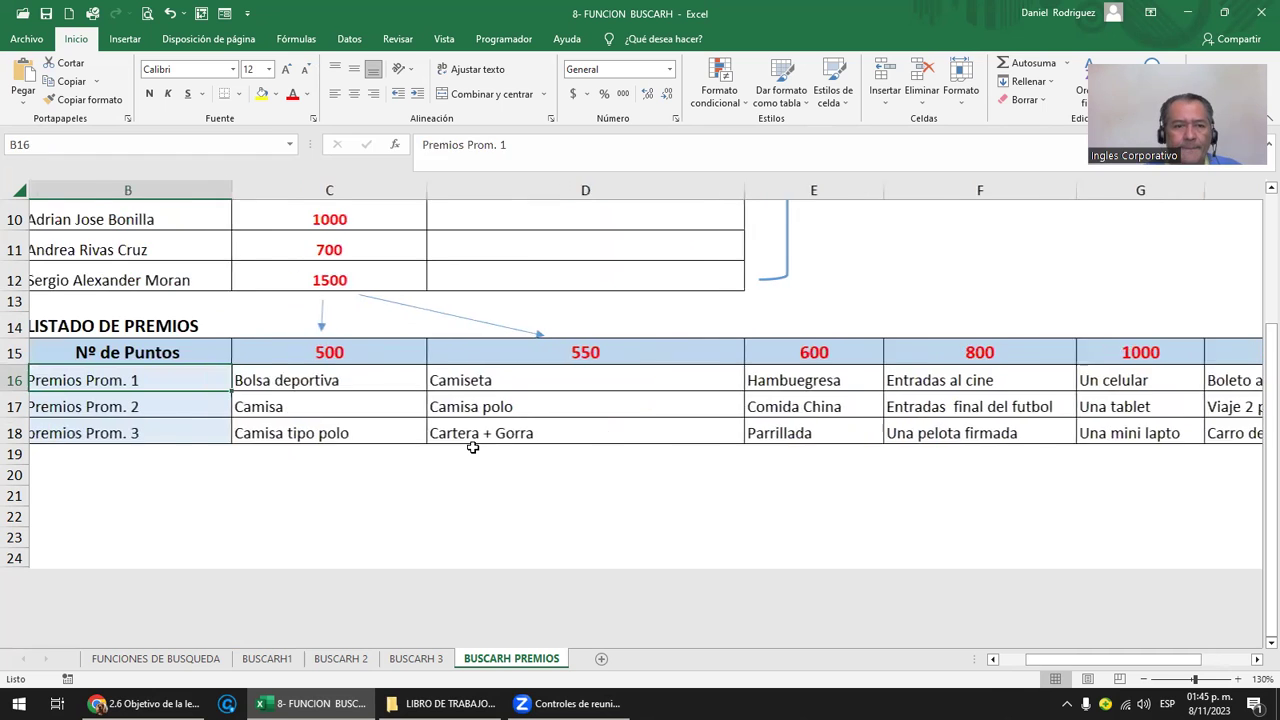
{"action": "key", "text": "Down"}
{"action": "key", "text": "Right"}
{"action": "key", "text": "Right"}
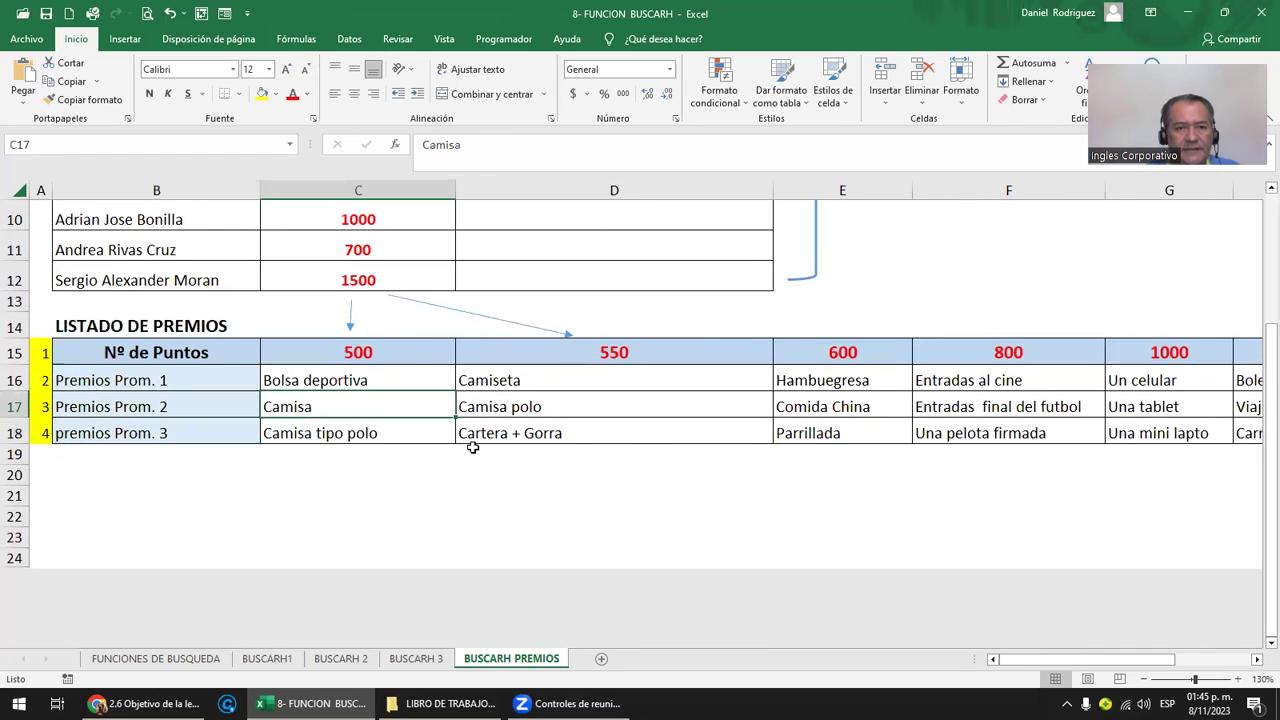
{"action": "key", "text": "shift+Right"}
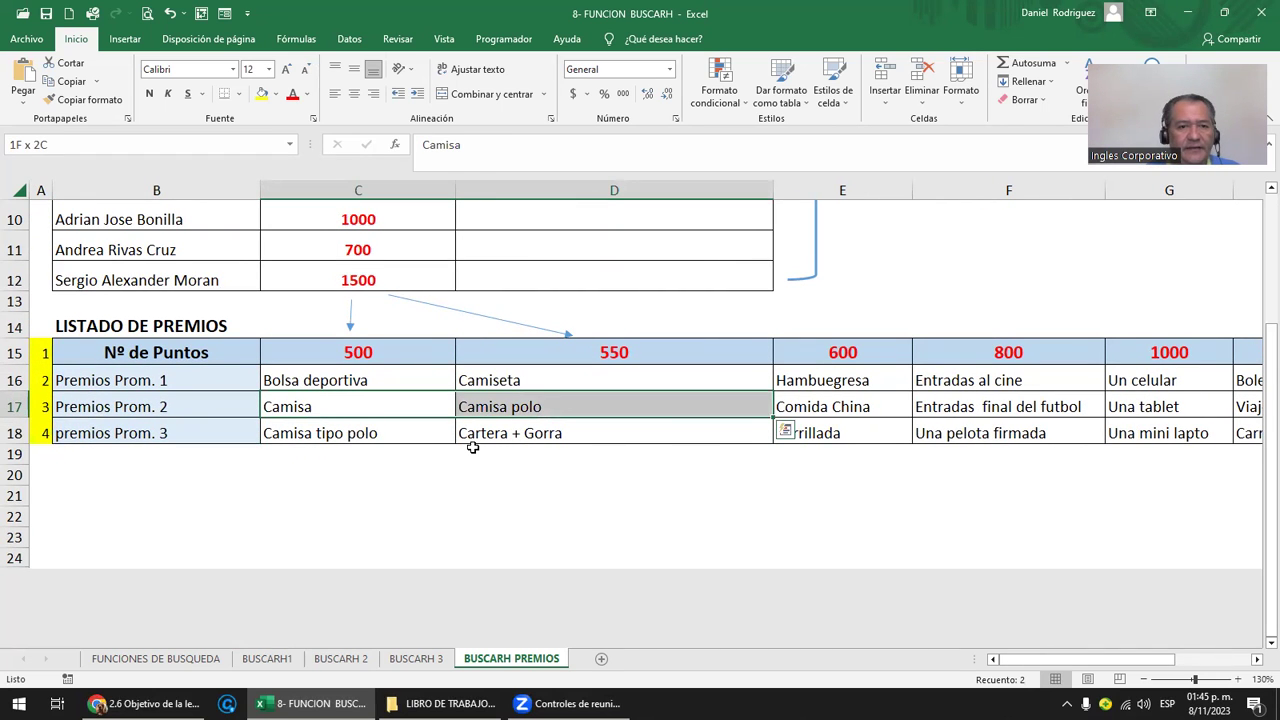
{"action": "key", "text": "Down"}
{"action": "key", "text": "shift+Right"}
{"action": "key", "text": "shift+Right"}
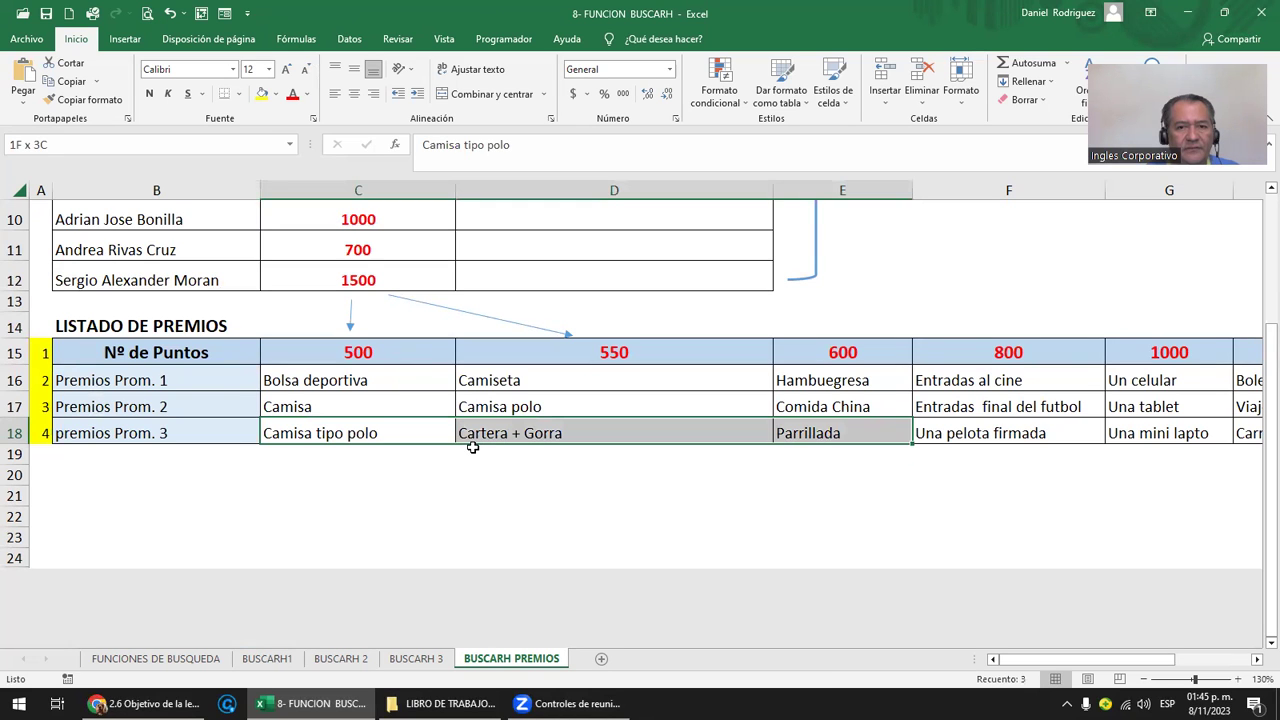
{"action": "key", "text": "Left"}
{"action": "key", "text": "Up"}
{"action": "scroll", "coordinate": [472, 447], "scroll_direction": "up", "scroll_amount": 2}
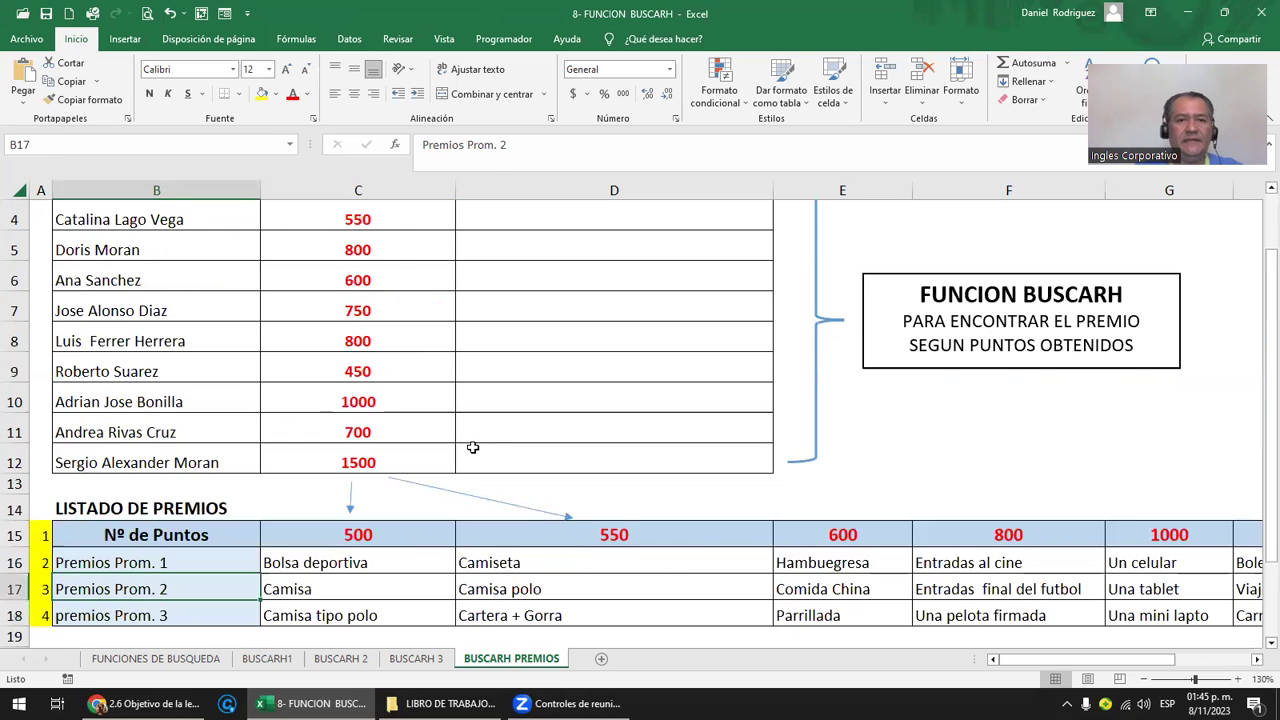
{"action": "scroll", "coordinate": [415, 357], "scroll_direction": "up", "scroll_amount": 1}
{"action": "scroll", "coordinate": [415, 357], "scroll_direction": "down", "scroll_amount": 1}
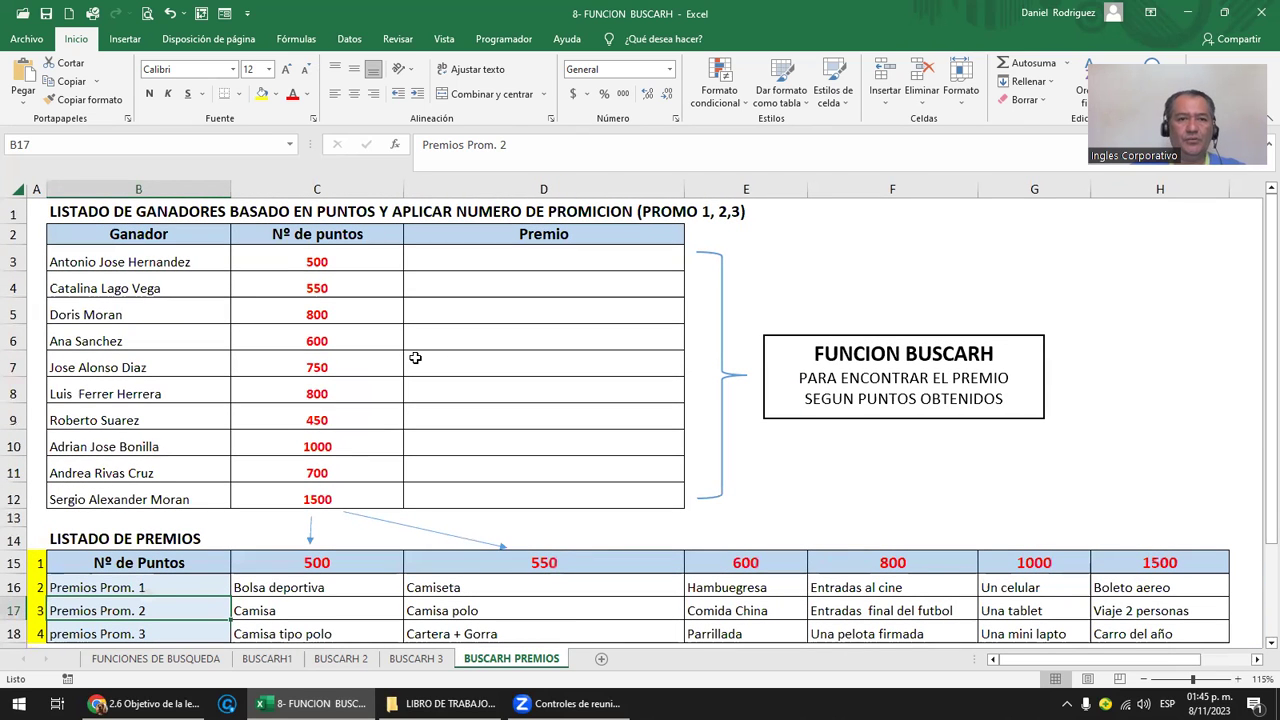
Enter PROMOCION 3 in cell F3, then select the Premios Prom. 3 row.
{"action": "left_click", "coordinate": [908, 256]}
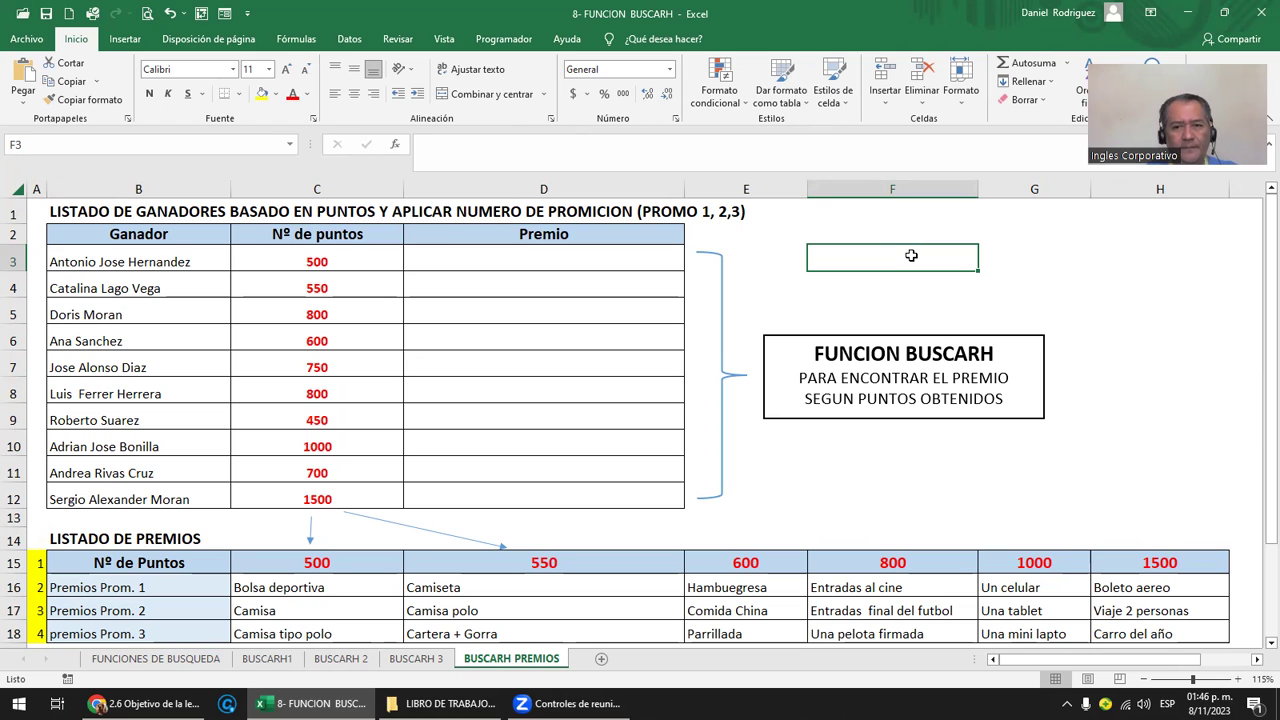
{"action": "type", "text": "P"}
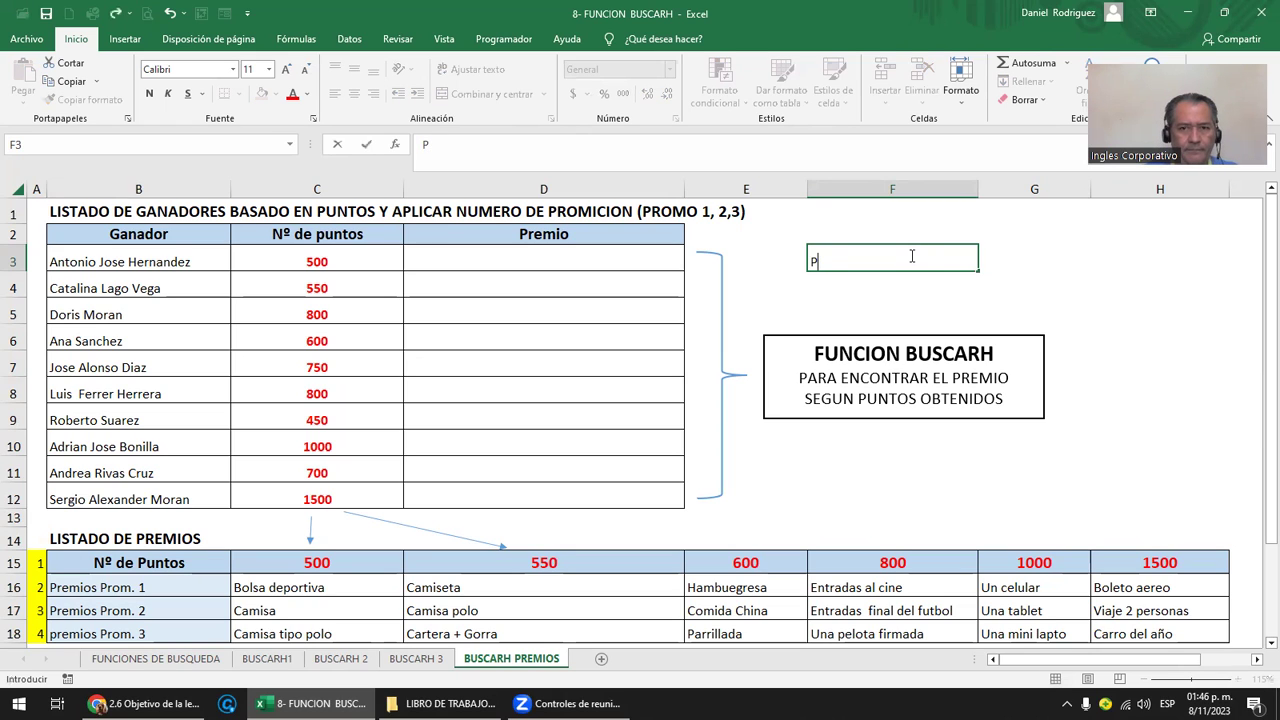
{"action": "type", "text": "RROMOCION 3"}
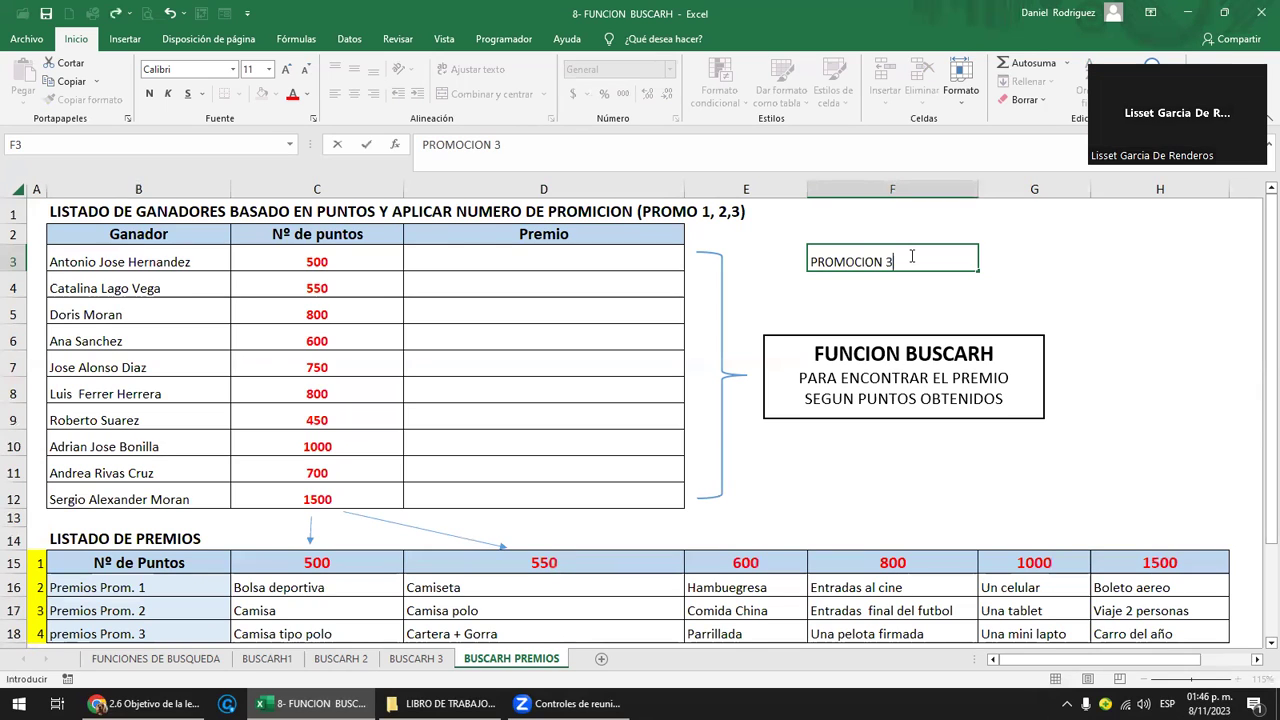
{"action": "key", "text": "Return"}
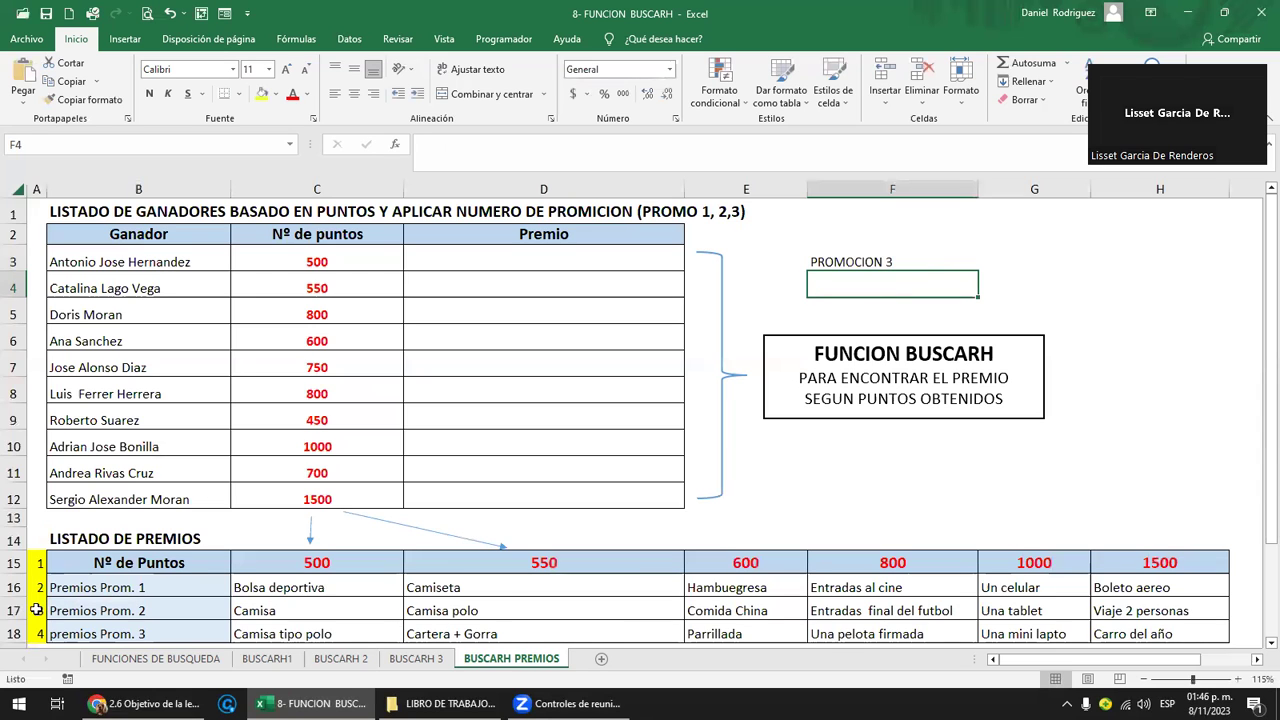
{"action": "left_click", "coordinate": [14, 633]}
{"action": "left_click", "coordinate": [139, 633]}
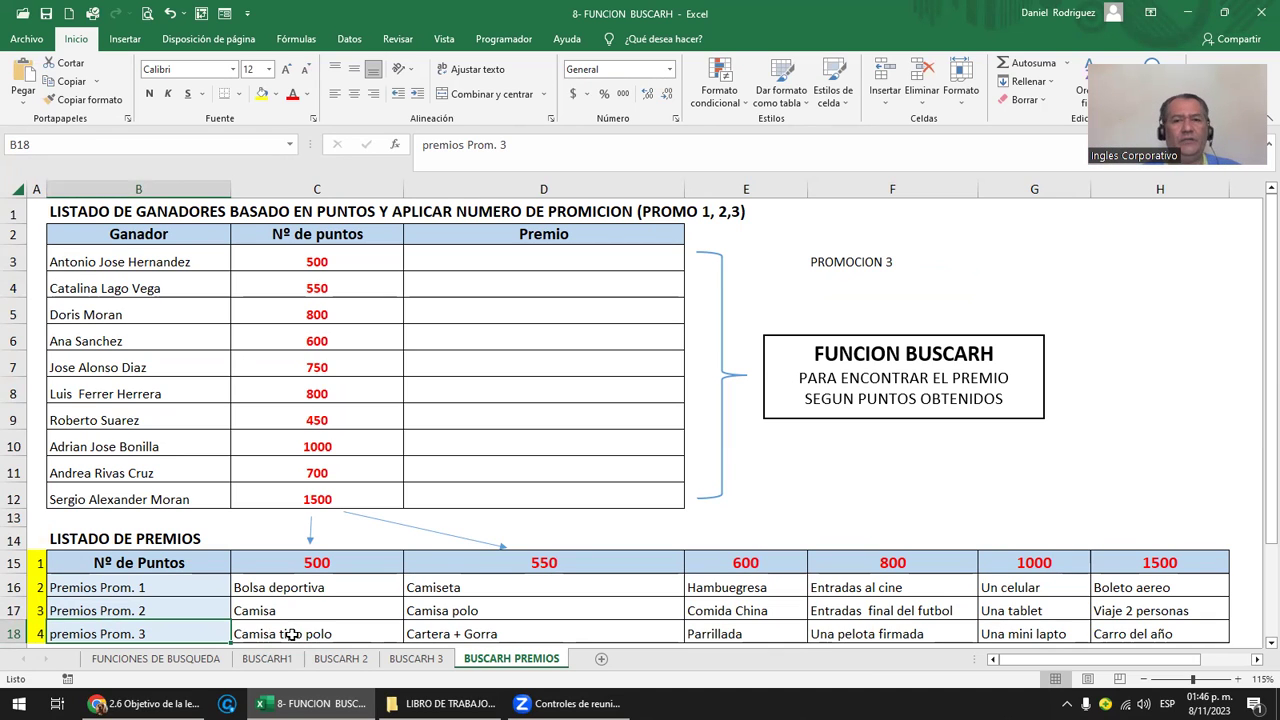
Point out D3, the winner's 500 points and the matching promotion 3 prize in the table.
{"action": "left_click", "coordinate": [461, 264]}
{"action": "left_click_drag", "start_coordinate": [300, 257], "coordinate": [317, 498]}
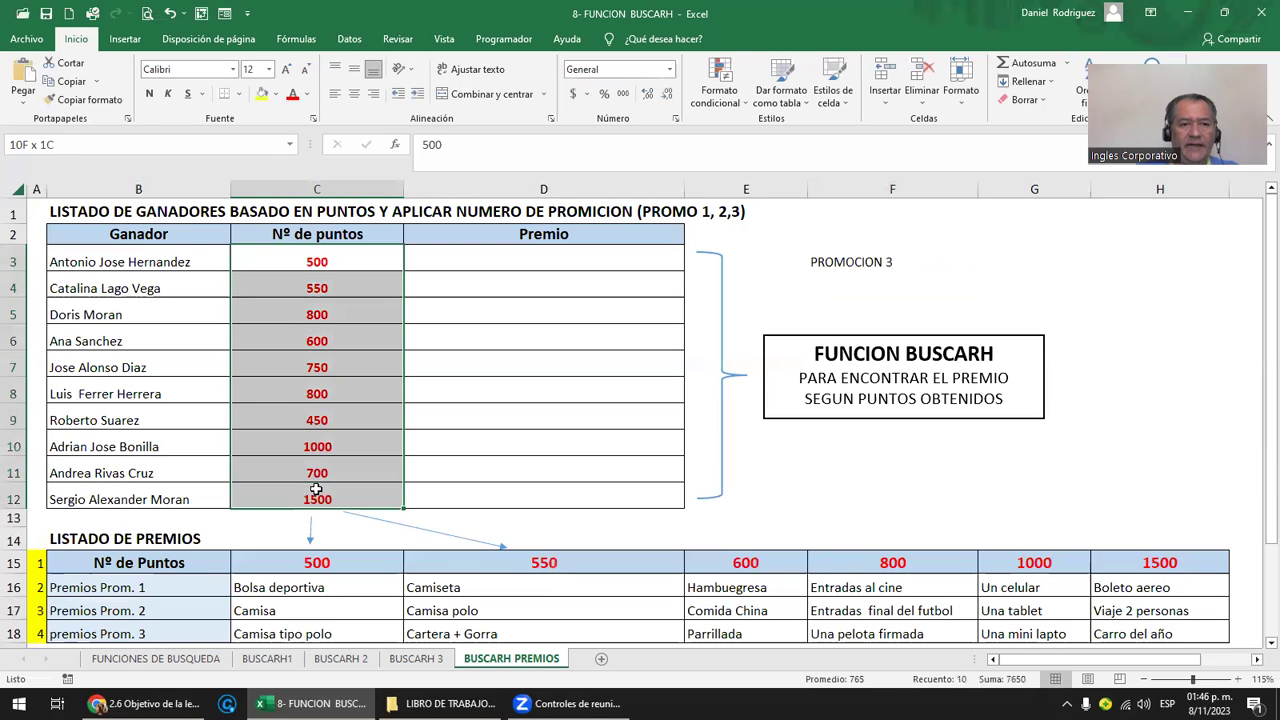
{"action": "left_click", "coordinate": [474, 266]}
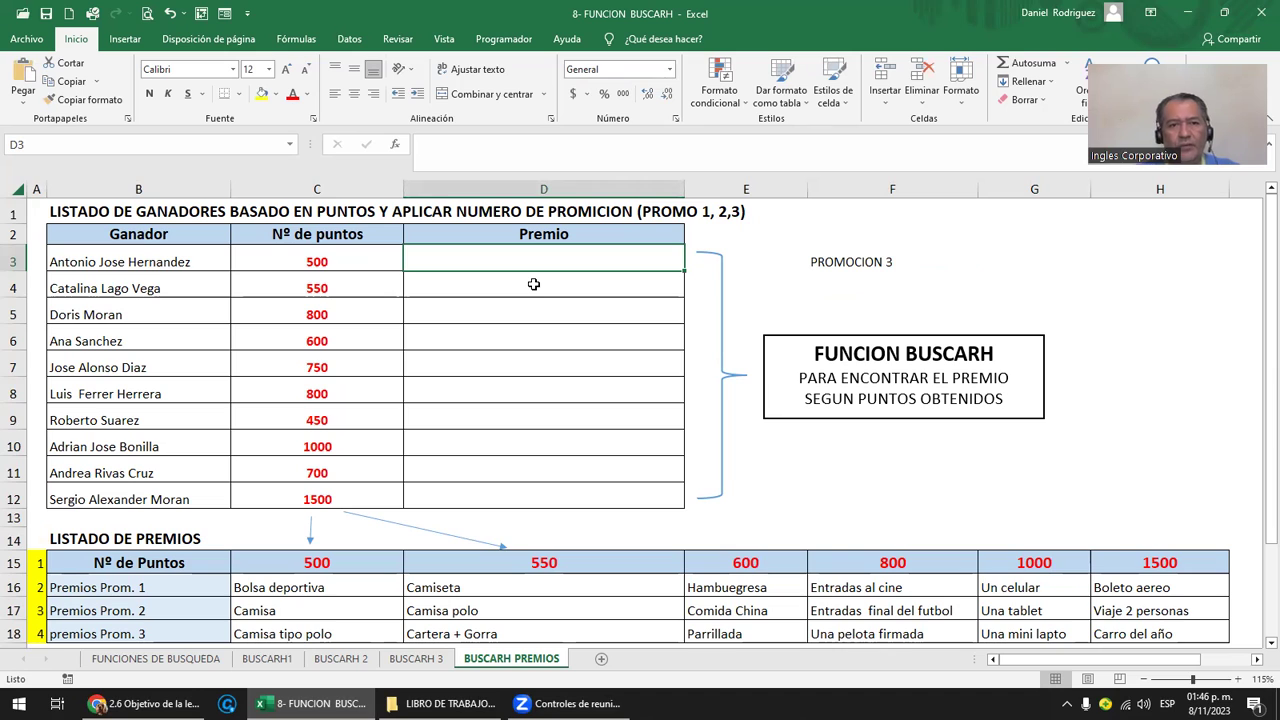
{"action": "left_click", "coordinate": [368, 264]}
{"action": "left_click", "coordinate": [326, 562]}
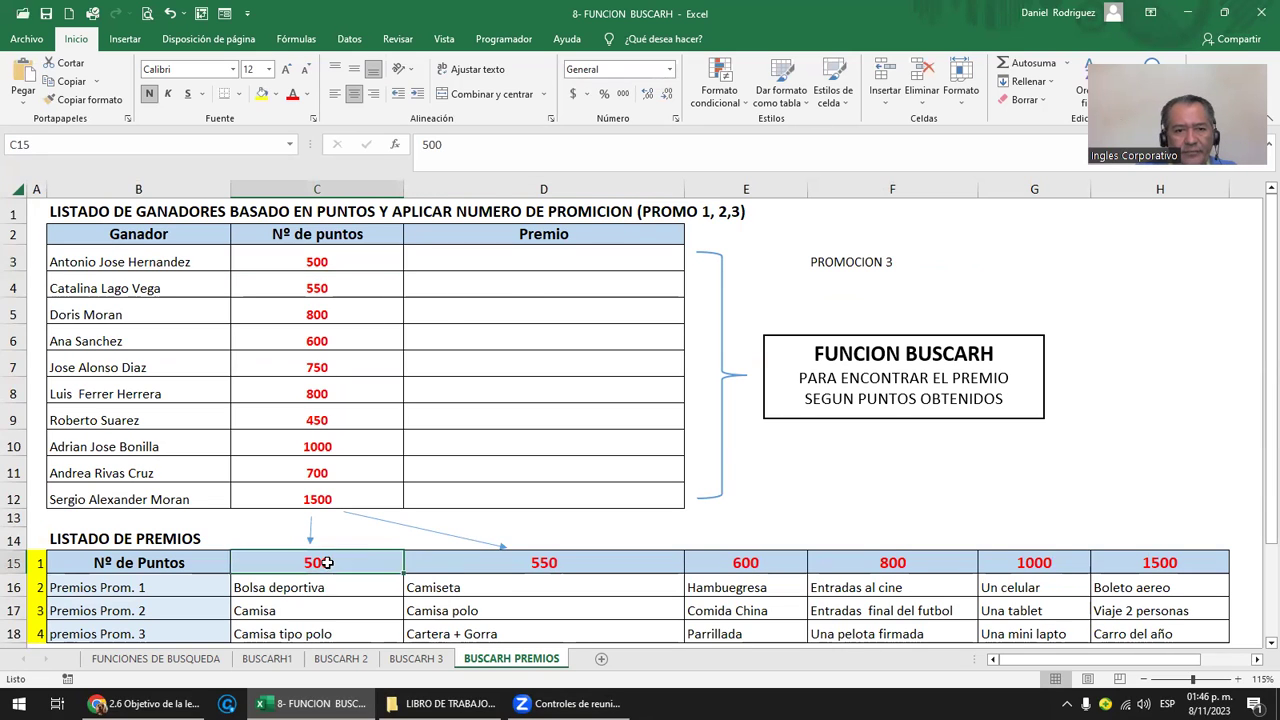
{"action": "left_click", "coordinate": [303, 635]}
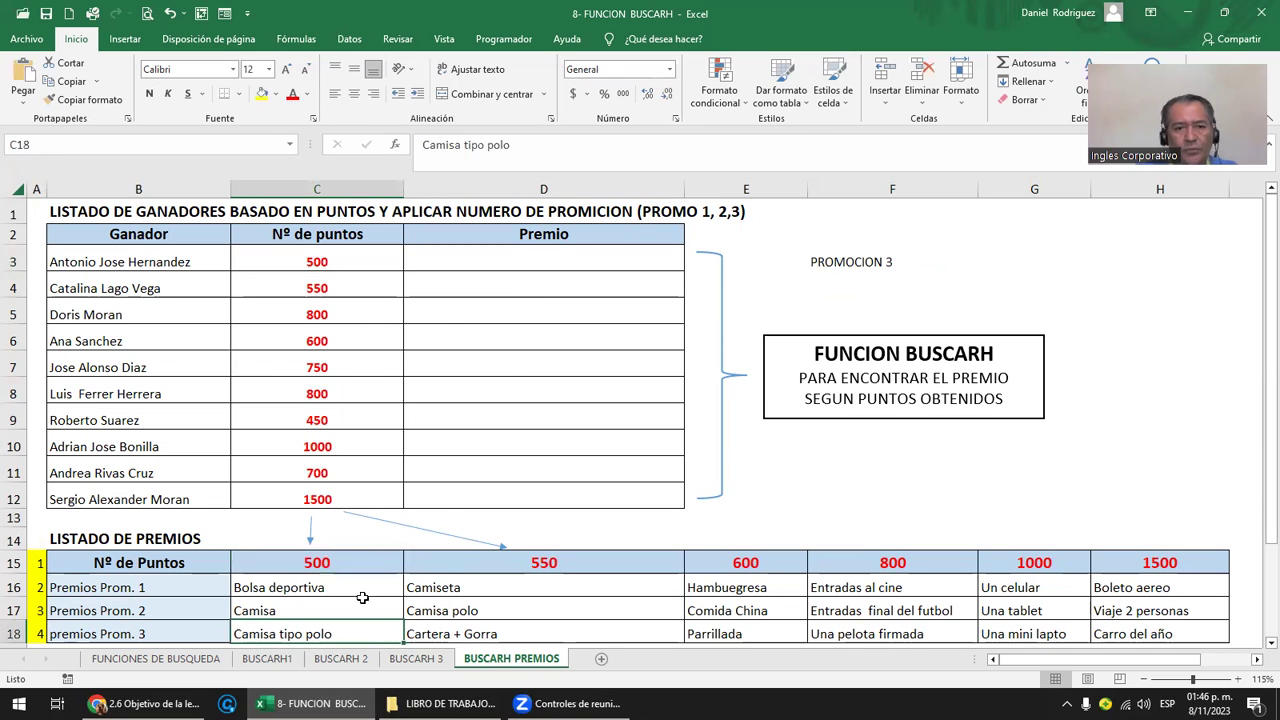
{"action": "left_click", "coordinate": [549, 260]}
Start a BUSCARH in D3 looking up C3 in the prize table B15:H18.
{"action": "type", "text": "="}
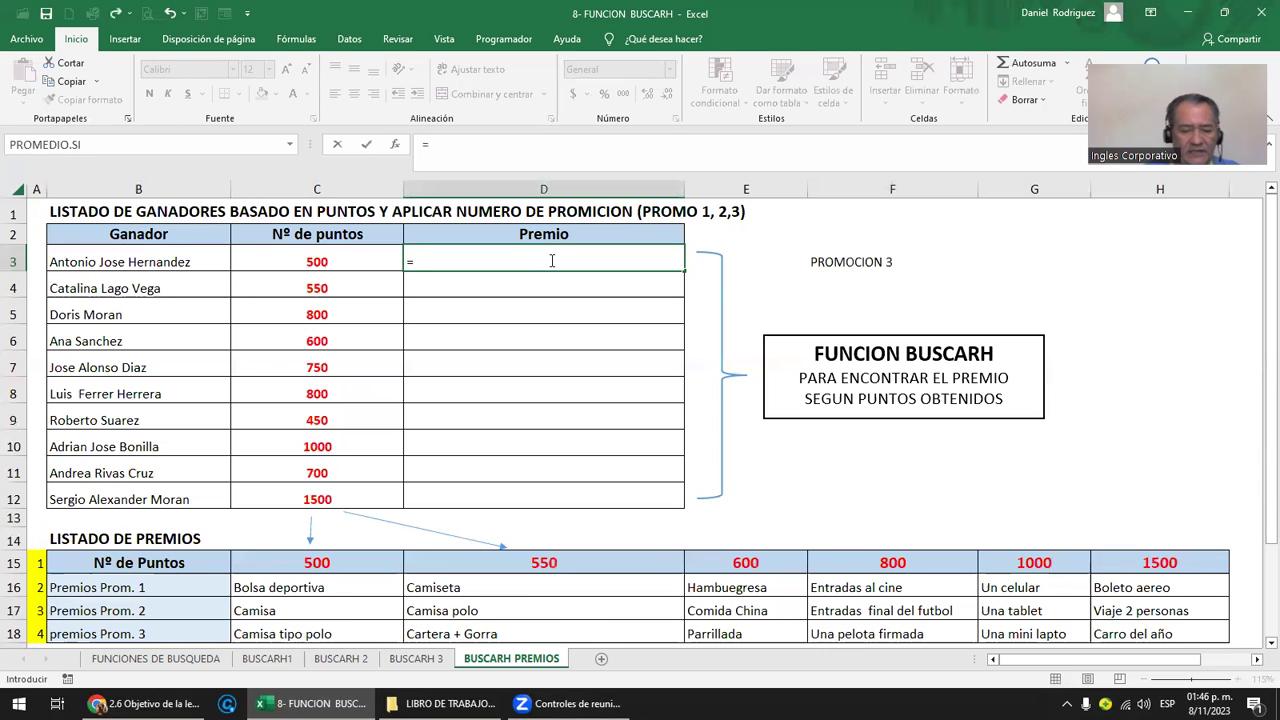
{"action": "type", "text": "BUSCA"}
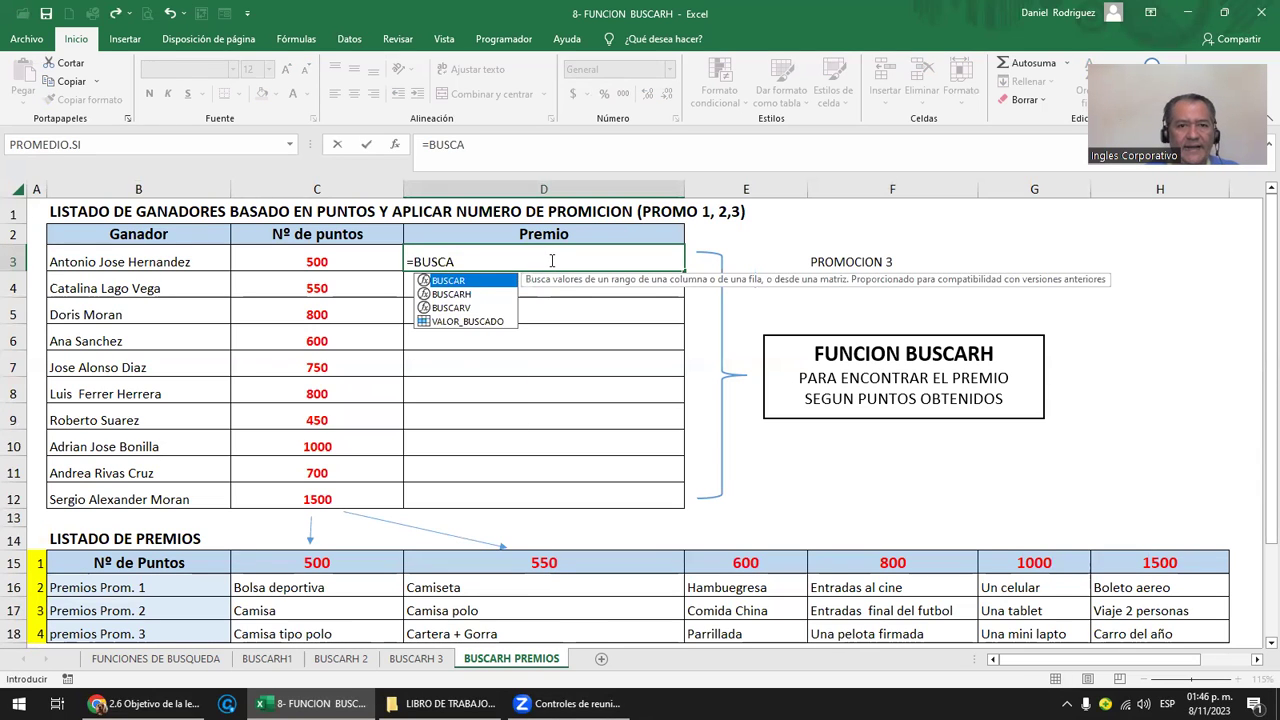
{"action": "key", "text": "Down"}
{"action": "key", "text": "Tab"}
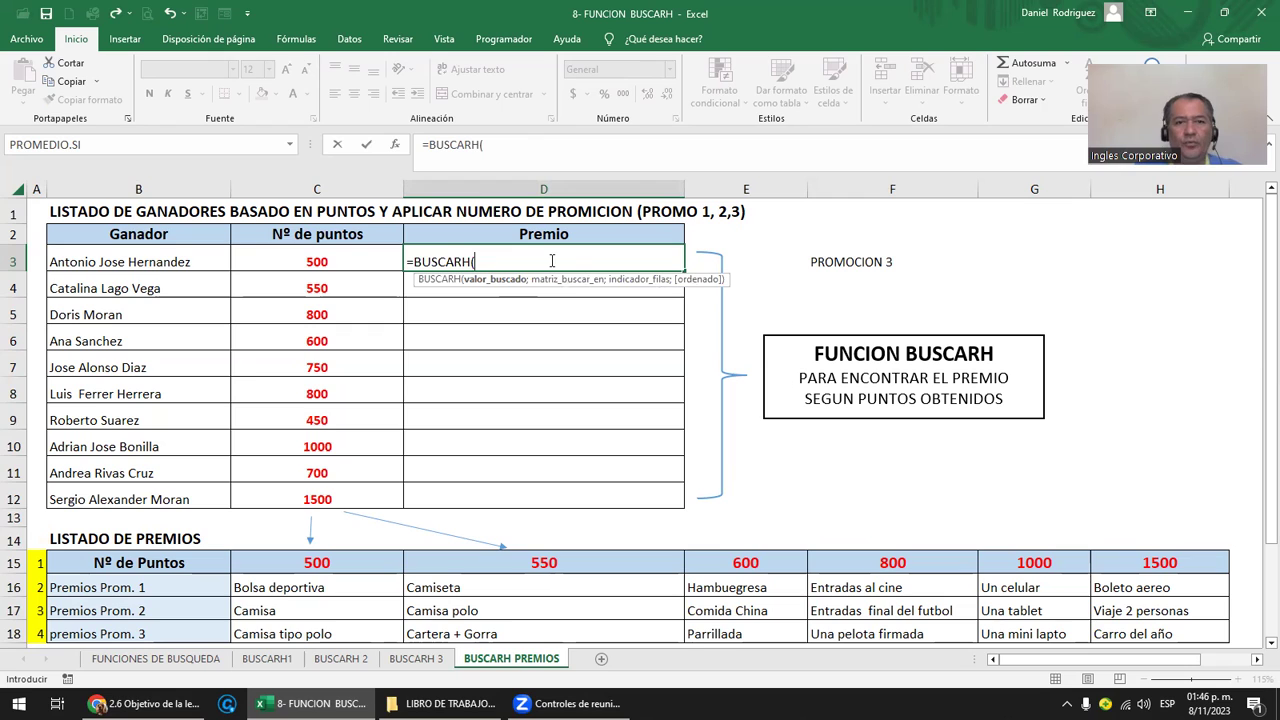
{"action": "left_click", "coordinate": [300, 261]}
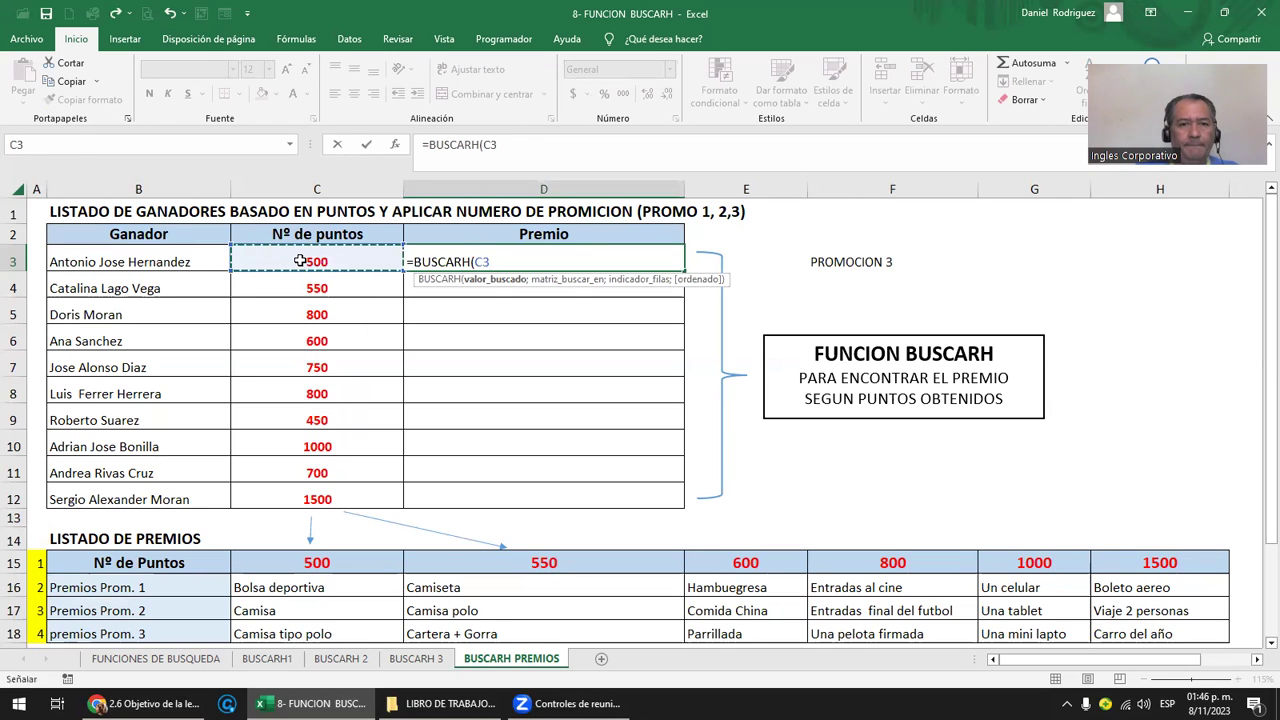
{"action": "type", "text": ";"}
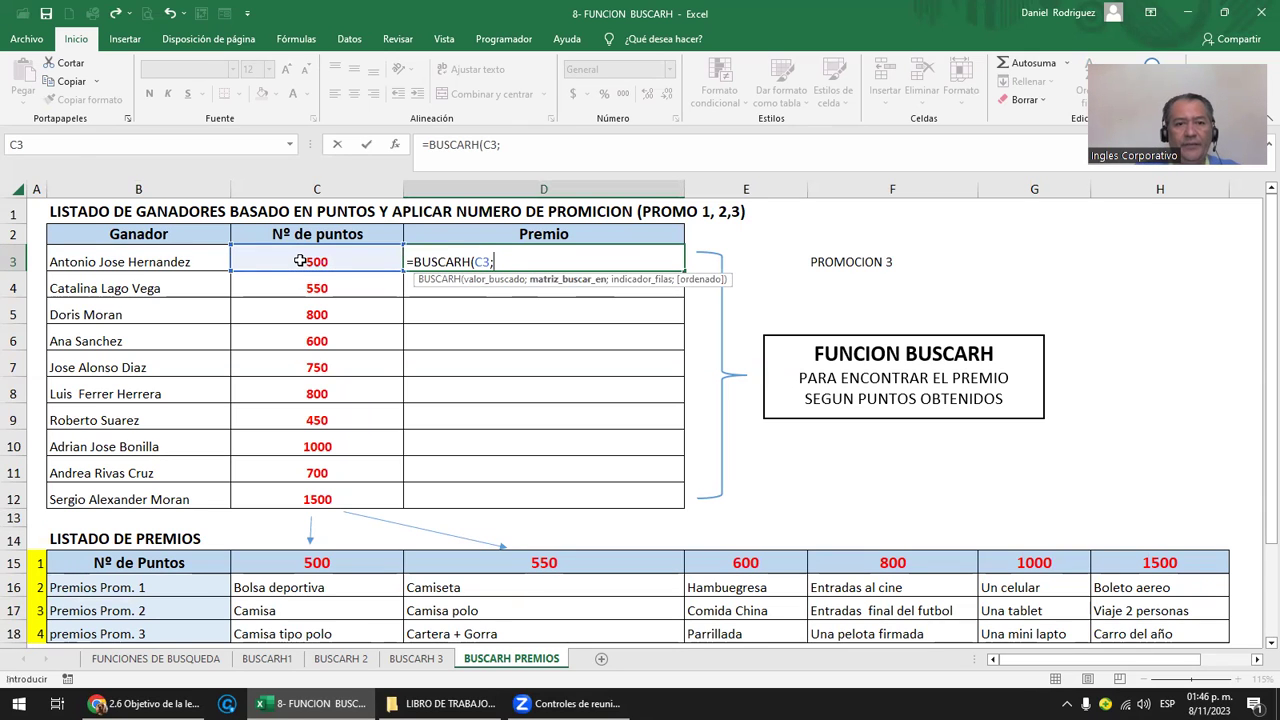
{"action": "left_click", "coordinate": [124, 562]}
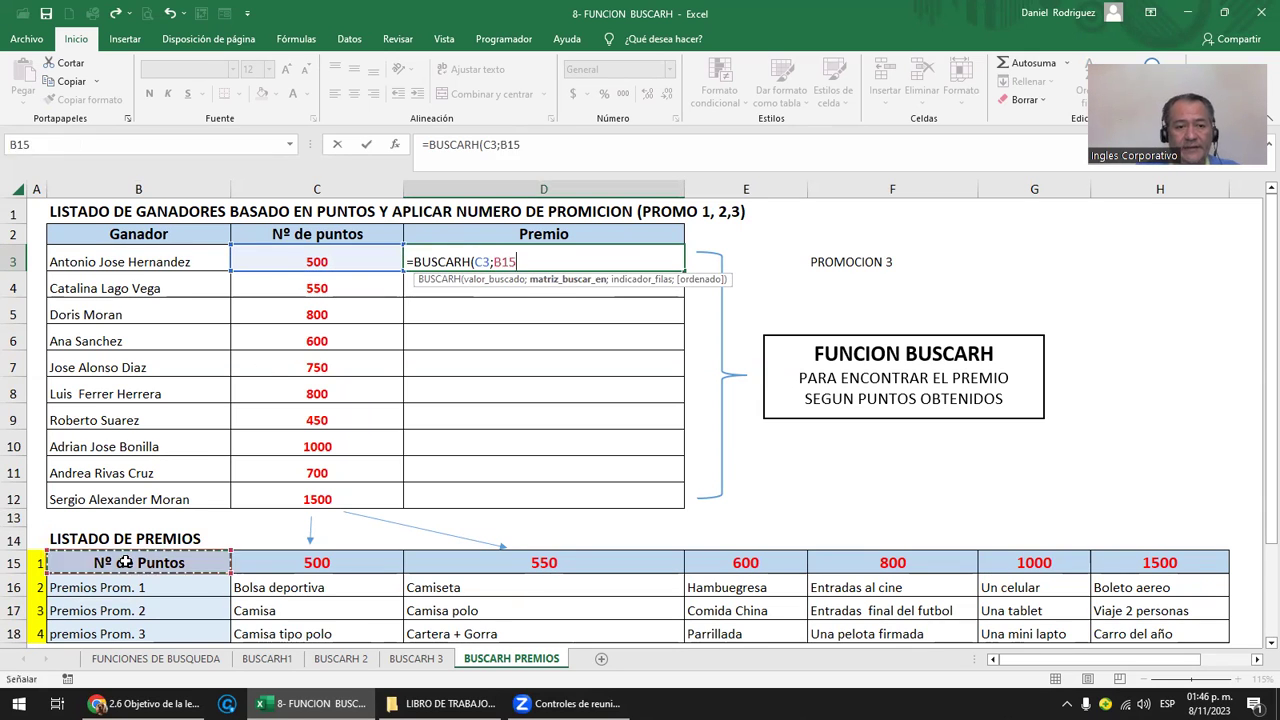
{"action": "key", "text": "shift+Down"}
{"action": "key", "text": "shift+Down"}
{"action": "key", "text": "shift+Down"}
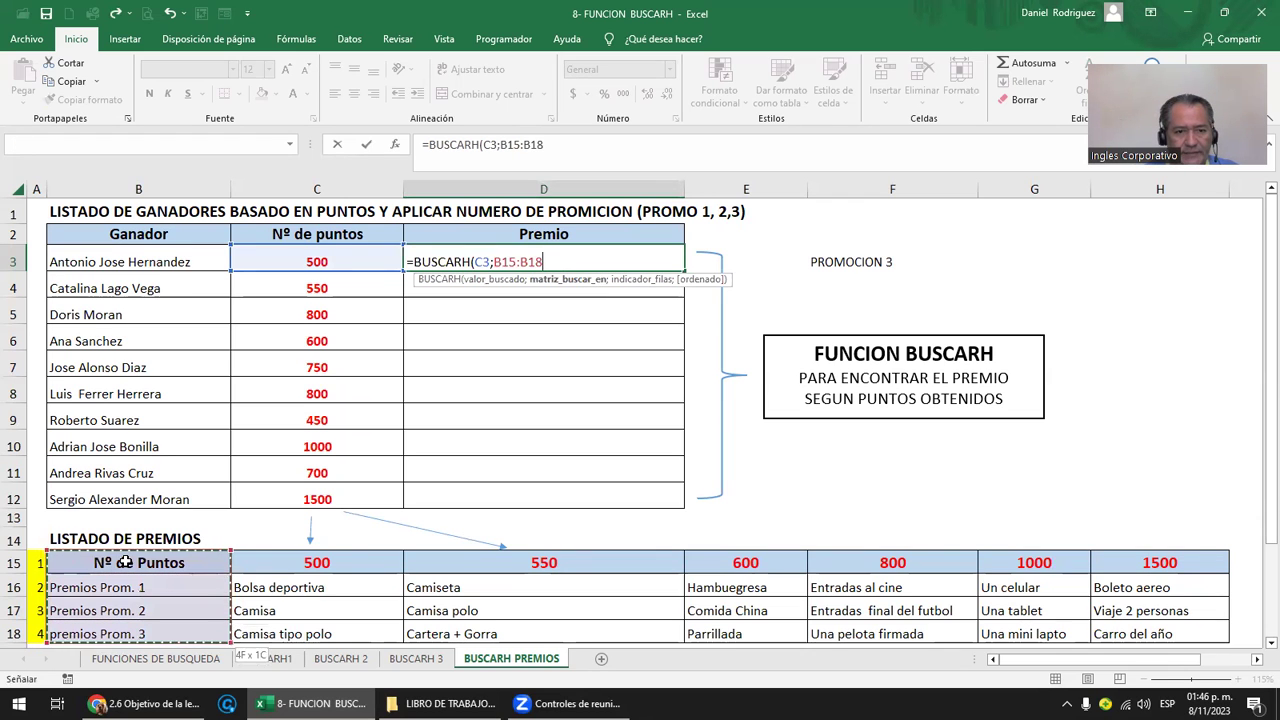
{"action": "key", "text": "shift+Right"}
{"action": "key", "text": "shift+Right"}
{"action": "key", "text": "shift+Right"}
{"action": "key", "text": "shift+Right"}
{"action": "key", "text": "shift+Right"}
{"action": "key", "text": "shift+Right"}
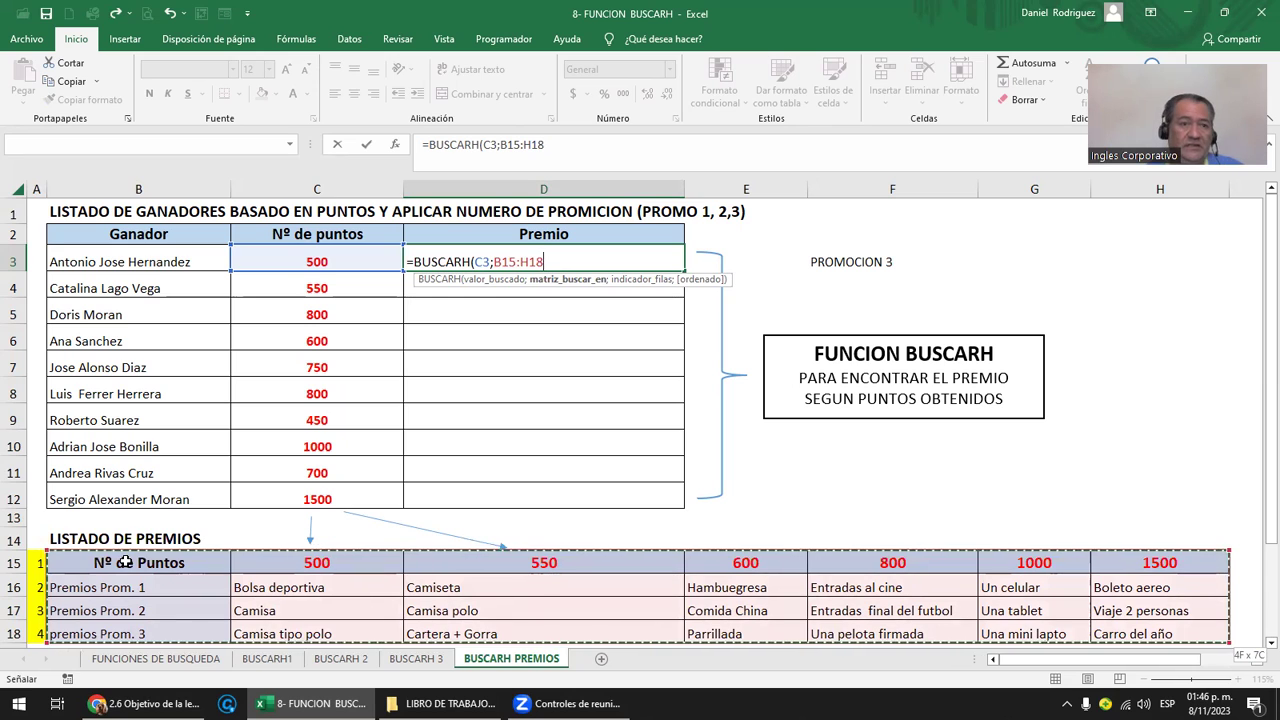
Finish D3's lookup with row index 4 and FALSO, so it returns Camisa tipo polo.
{"action": "type", "text": ";"}
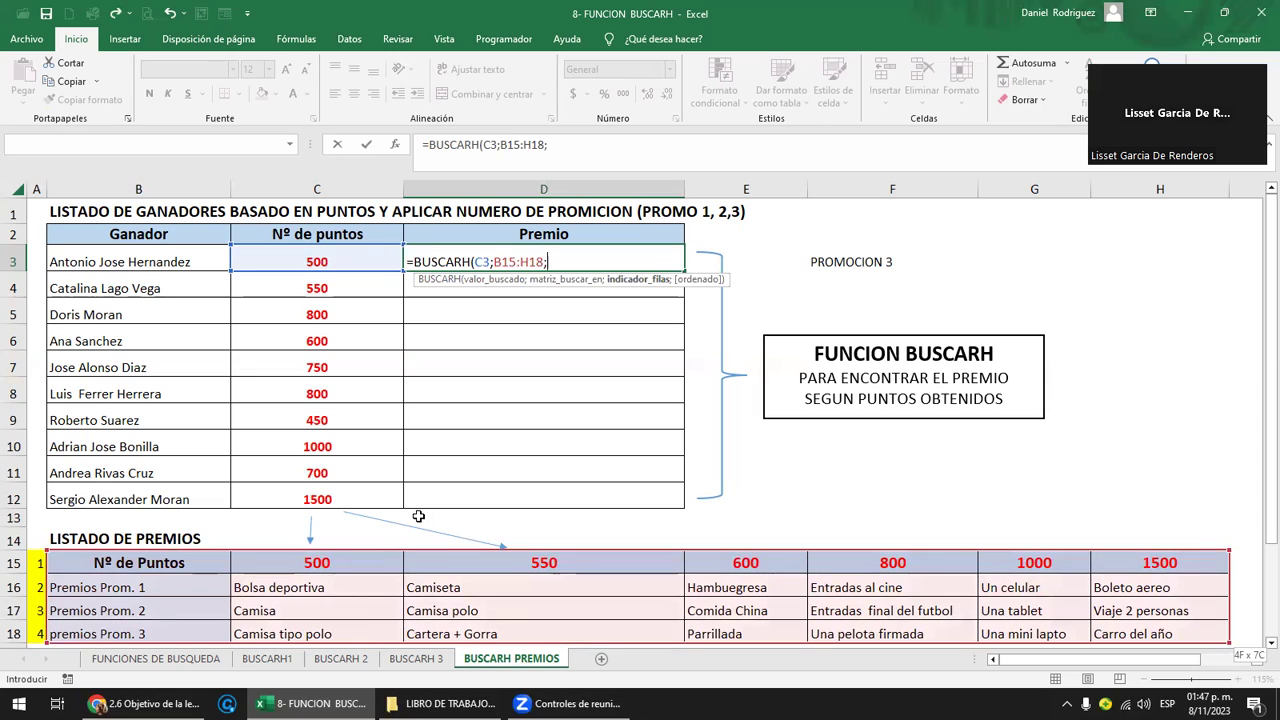
{"action": "type", "text": "4"}
{"action": "type", "text": ";"}
{"action": "key", "text": "Down"}
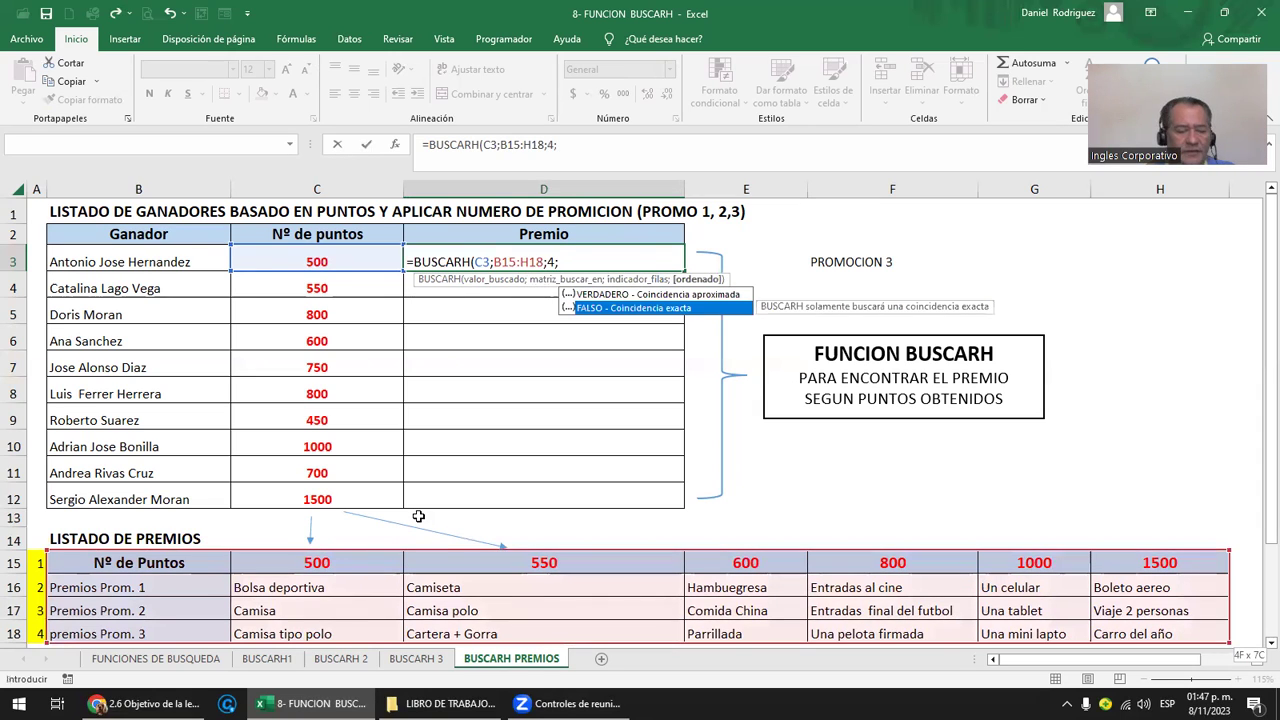
{"action": "key", "text": "Tab"}
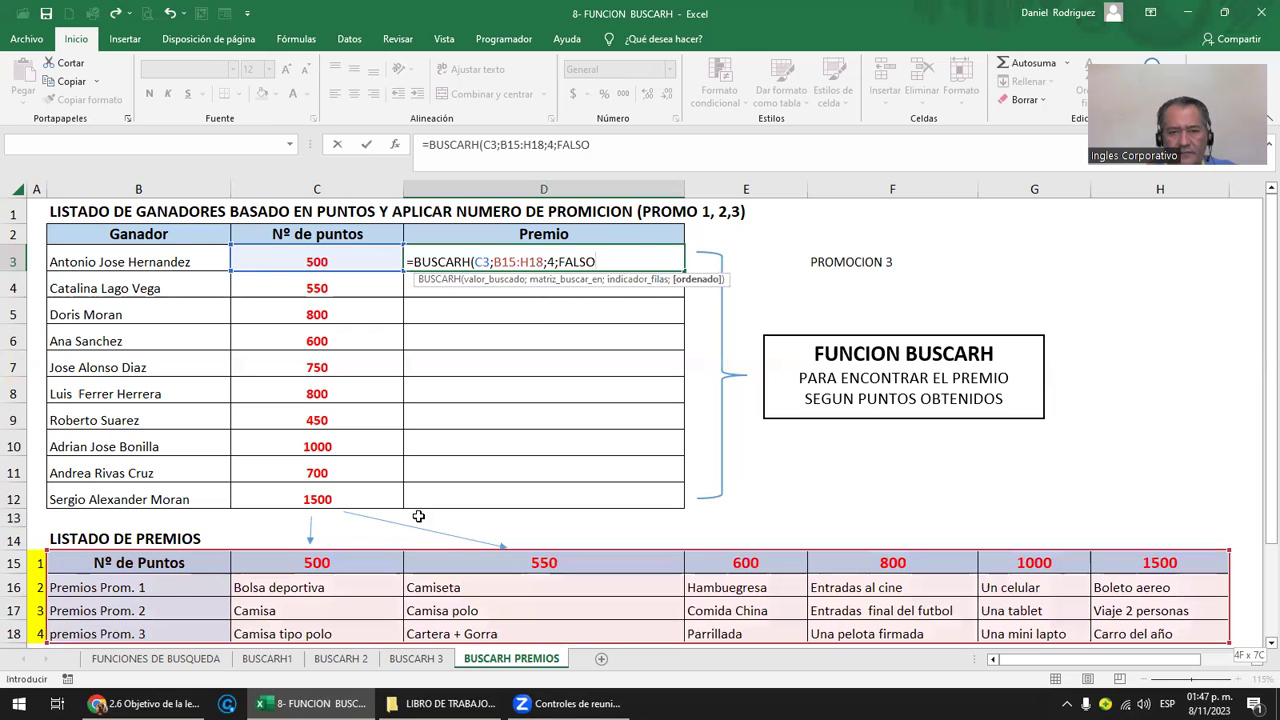
{"action": "type", "text": ")"}
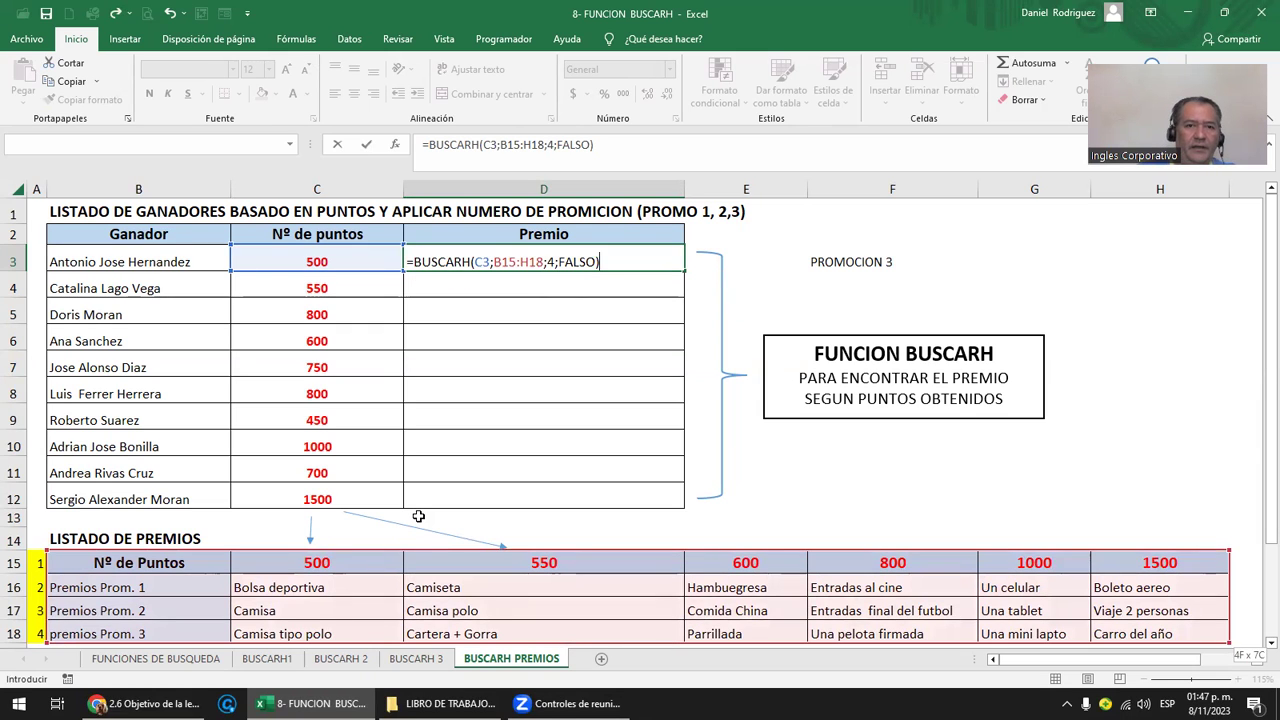
{"action": "key", "text": "Return"}
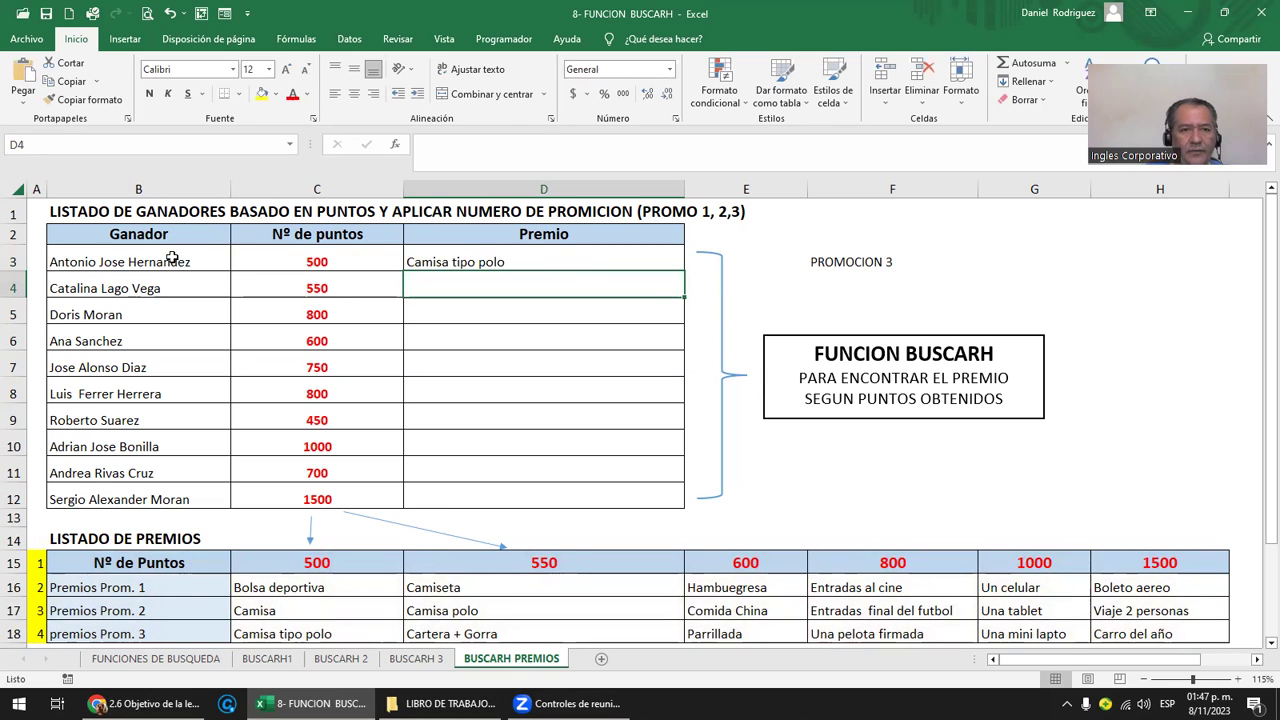
Test D3 with row index 2, giving Bolsa deportiva, then undo back to row 4.
{"action": "left_click", "coordinate": [172, 258]}
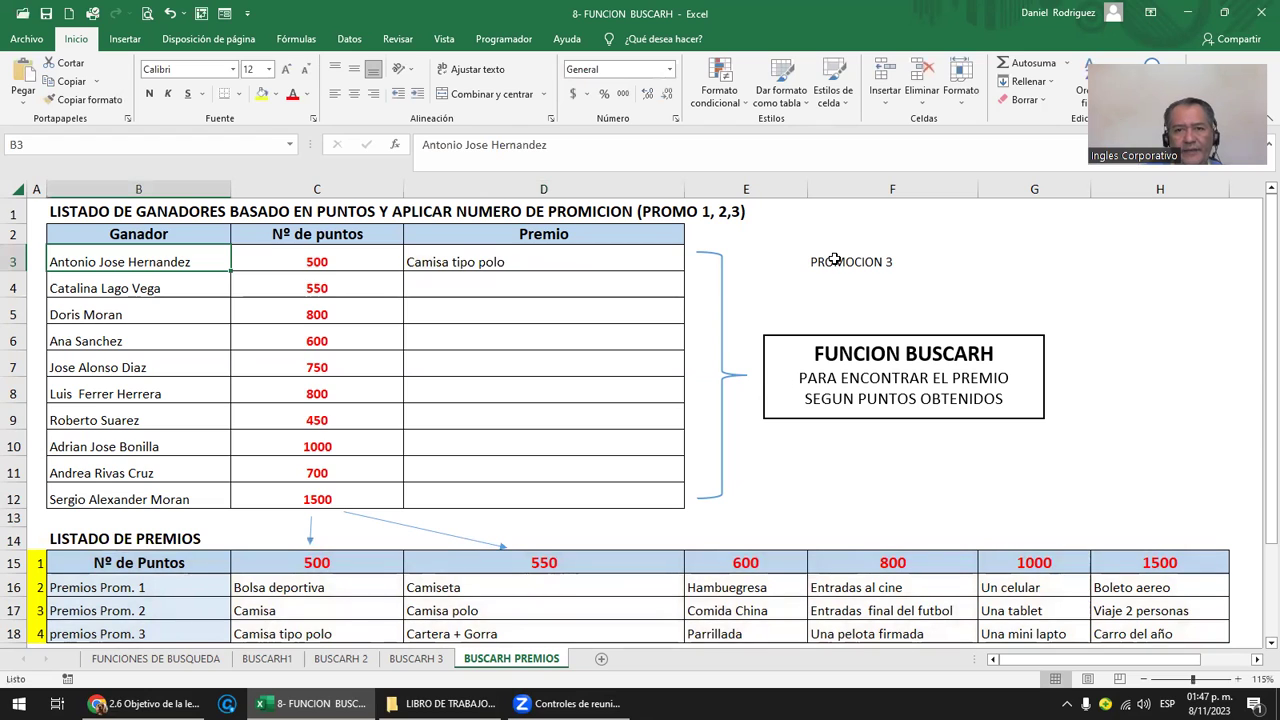
{"action": "left_click", "coordinate": [18, 634]}
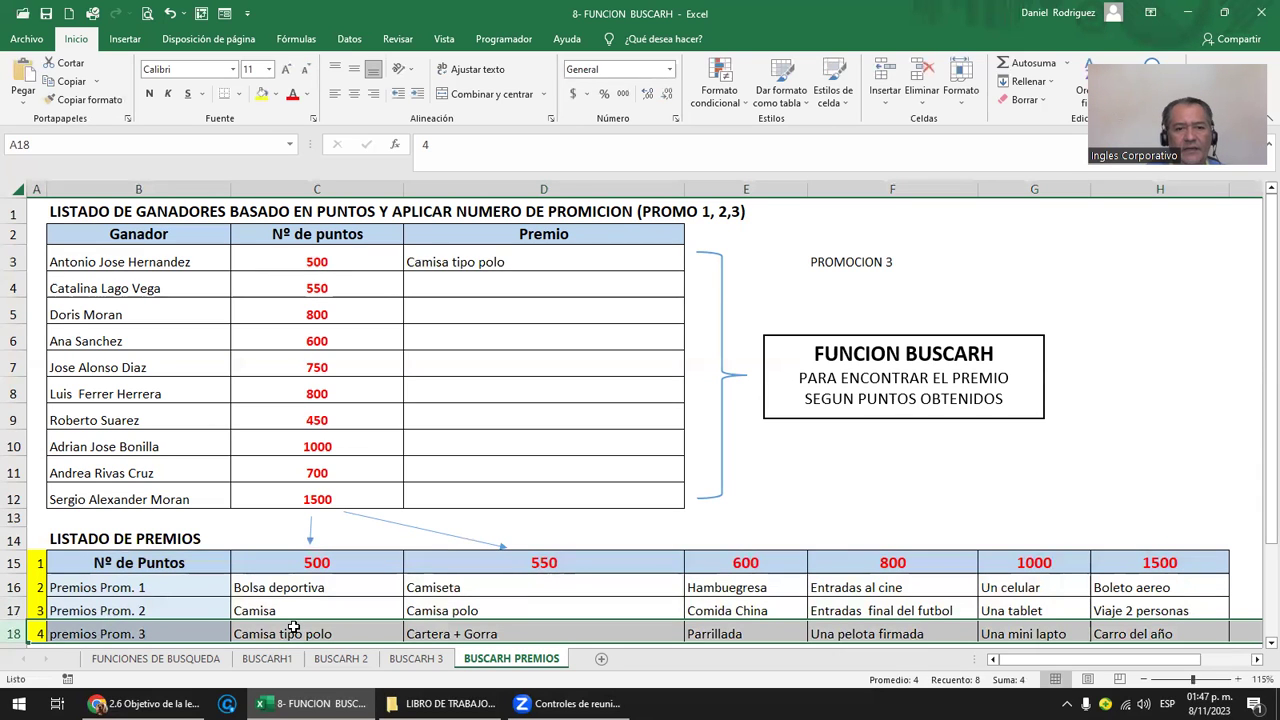
{"action": "left_click", "coordinate": [467, 262]}
{"action": "key", "text": "F2"}
{"action": "key", "text": "Left"}
{"action": "key", "text": "Left"}
{"action": "key", "text": "Left"}
{"action": "key", "text": "Left"}
{"action": "key", "text": "Left"}
{"action": "key", "text": "Left"}
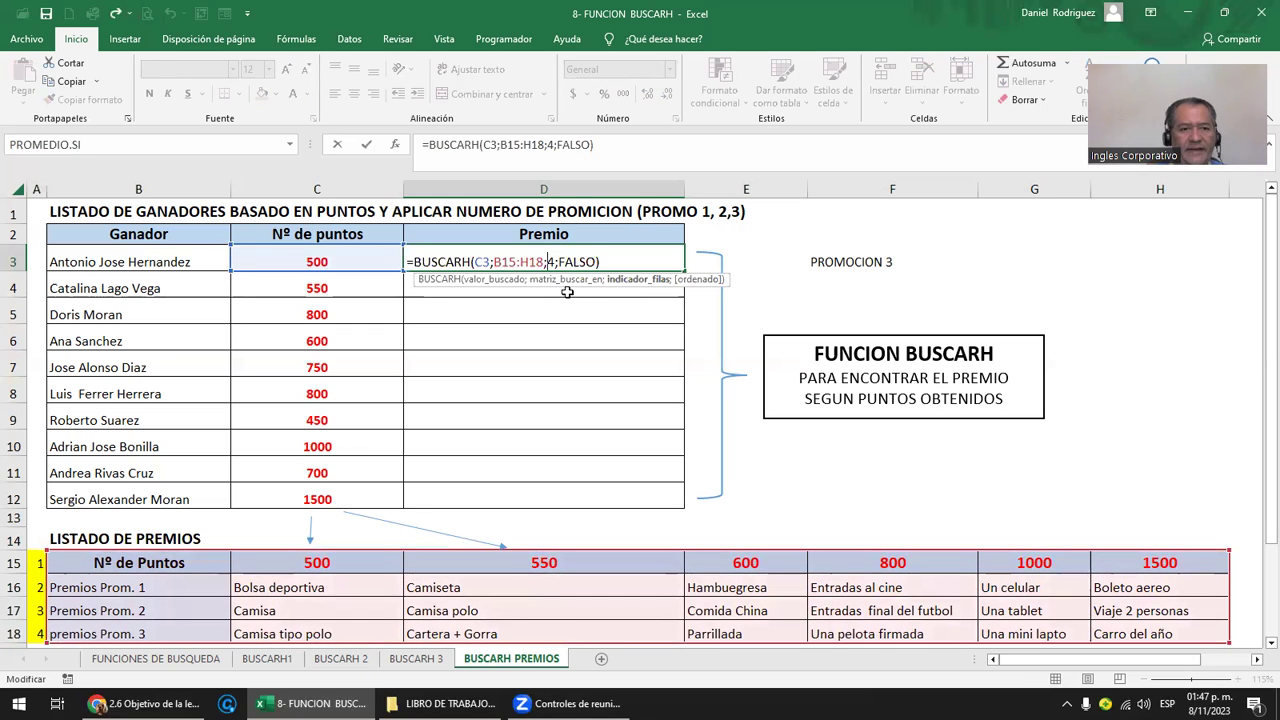
{"action": "type", "text": "2"}
{"action": "key", "text": "Delete"}
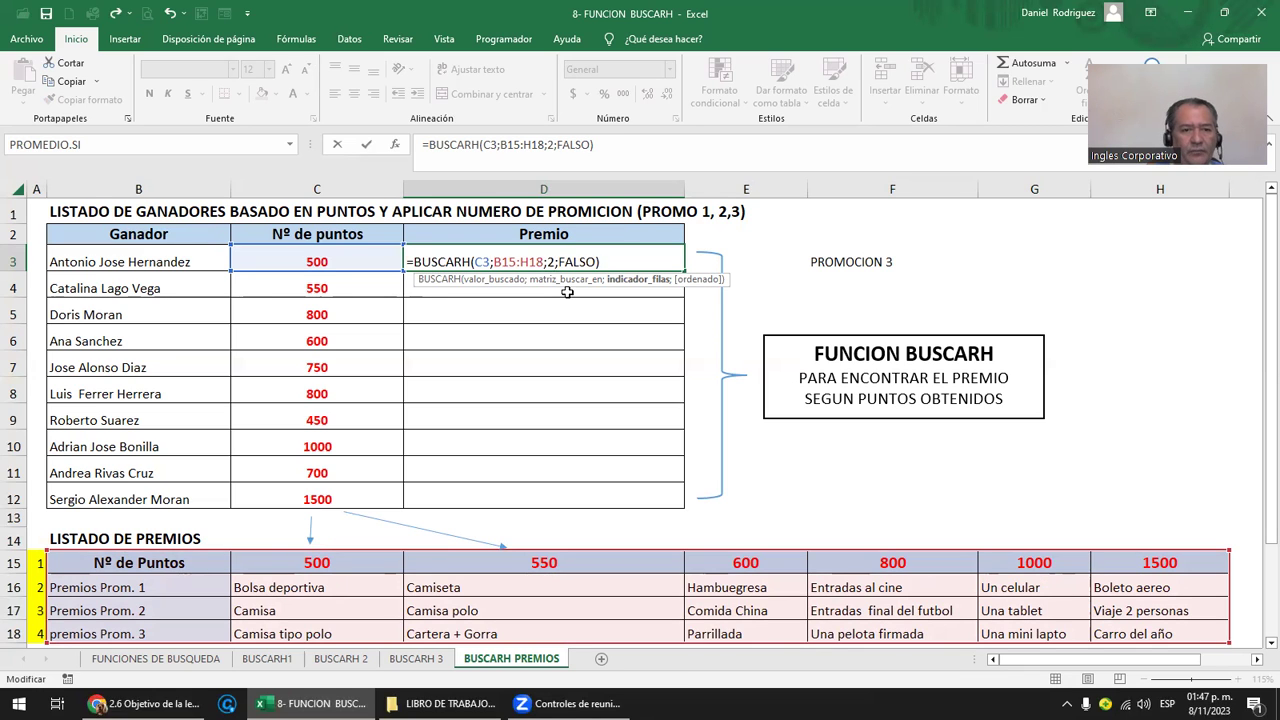
{"action": "key", "text": "Return"}
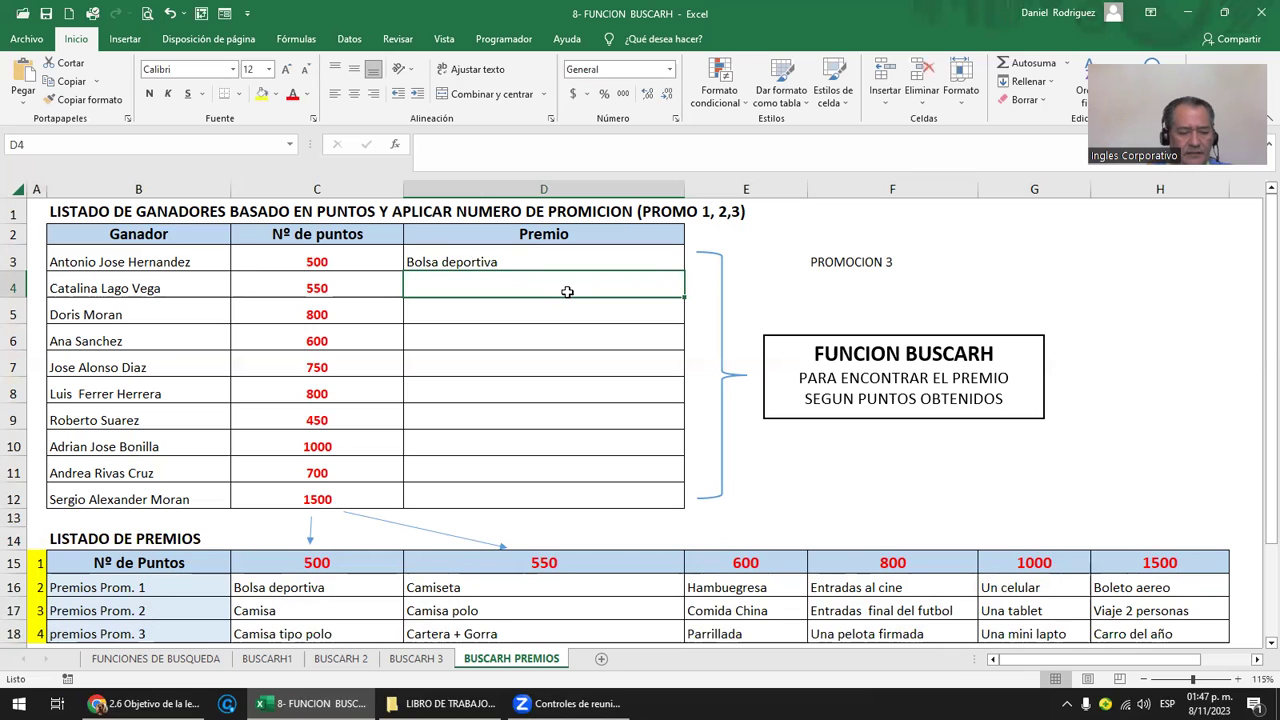
{"action": "key", "text": "ctrl+z"}
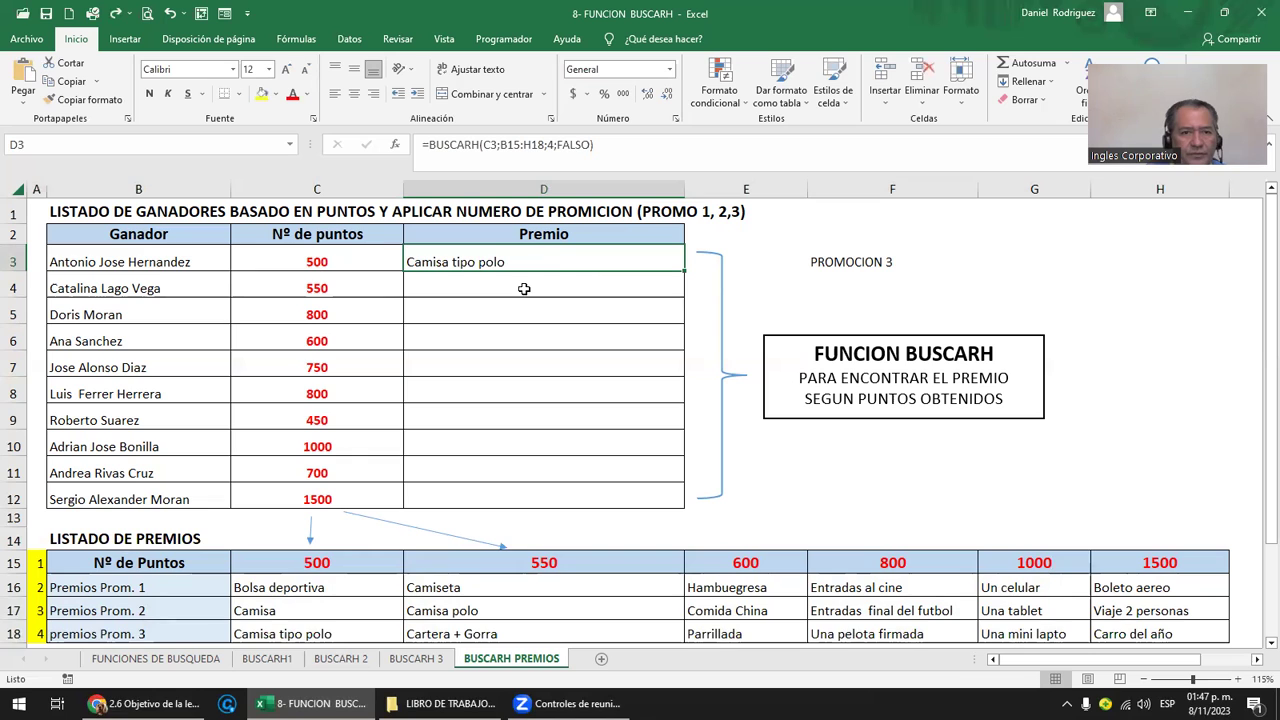
{"action": "key", "text": "F2"}
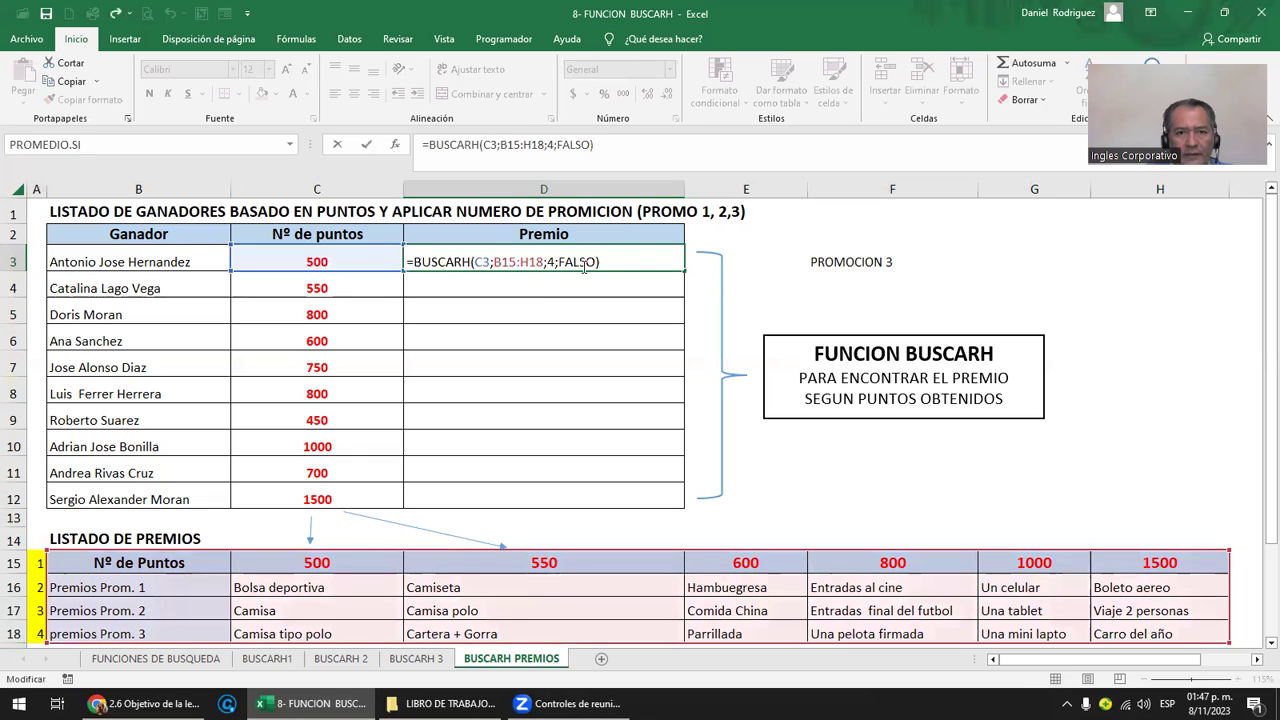
Fill the PROMOCION 3 label in F3 with yellow and reselect D3.
{"action": "left_click", "coordinate": [822, 270]}
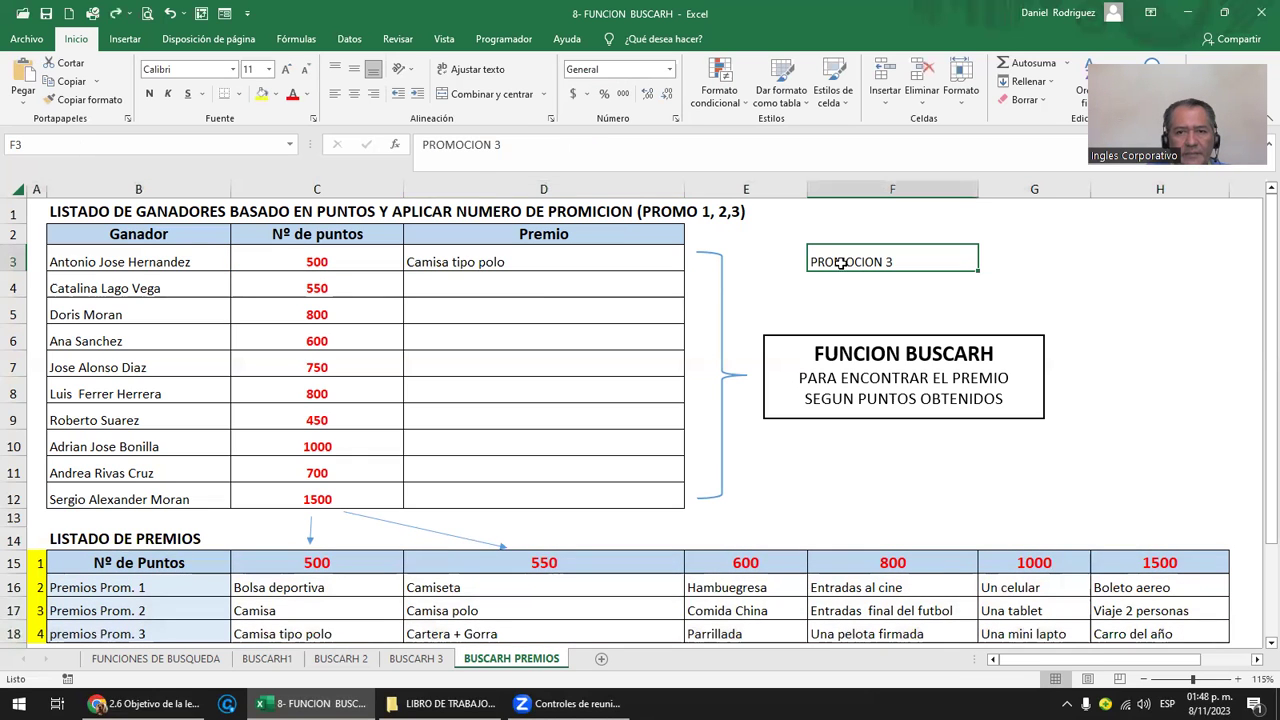
{"action": "left_click", "coordinate": [262, 93]}
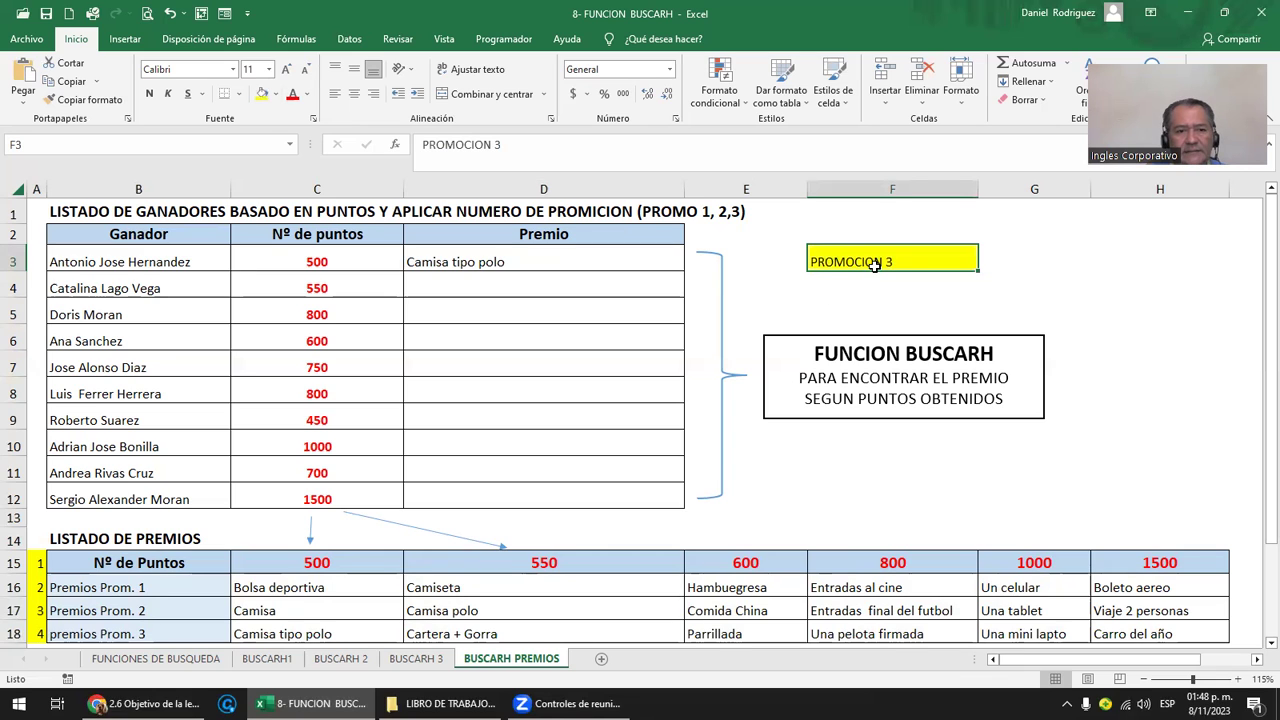
{"action": "left_click", "coordinate": [361, 288]}
{"action": "left_click", "coordinate": [445, 262]}
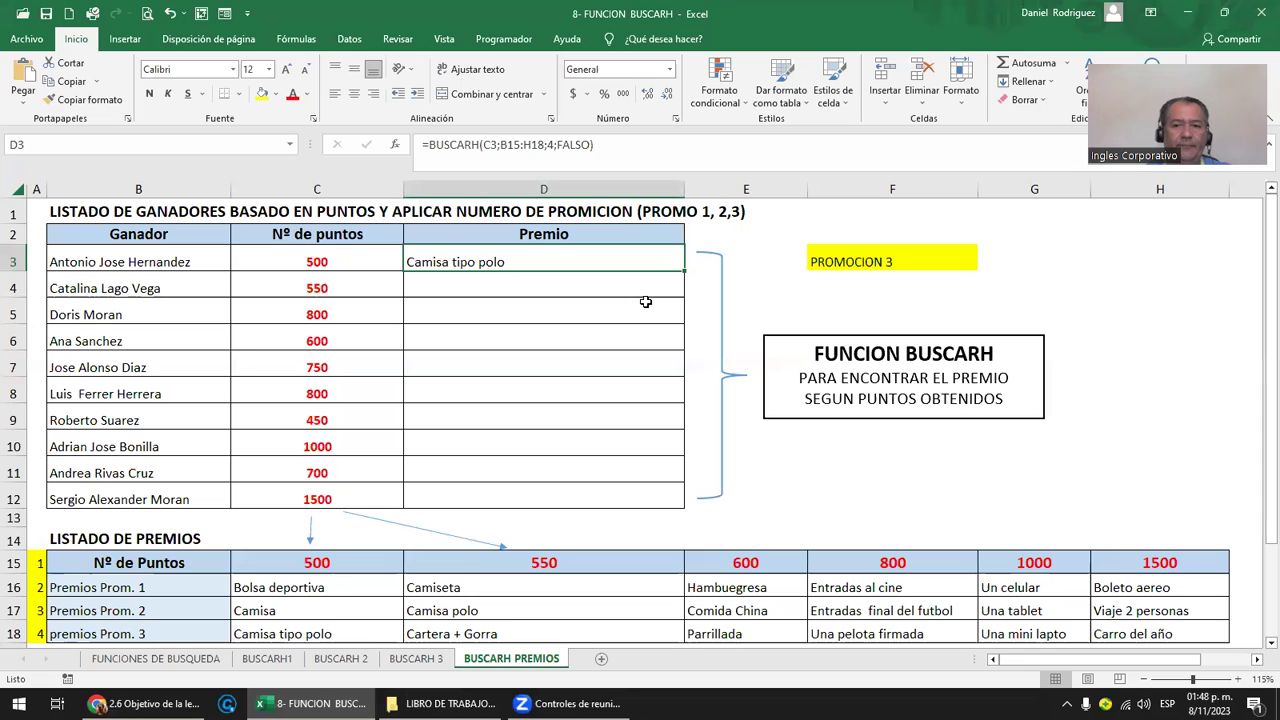
Start a BUSCARH in D4 looking up C4's 550 points in B15:H18.
{"action": "left_click", "coordinate": [645, 299]}
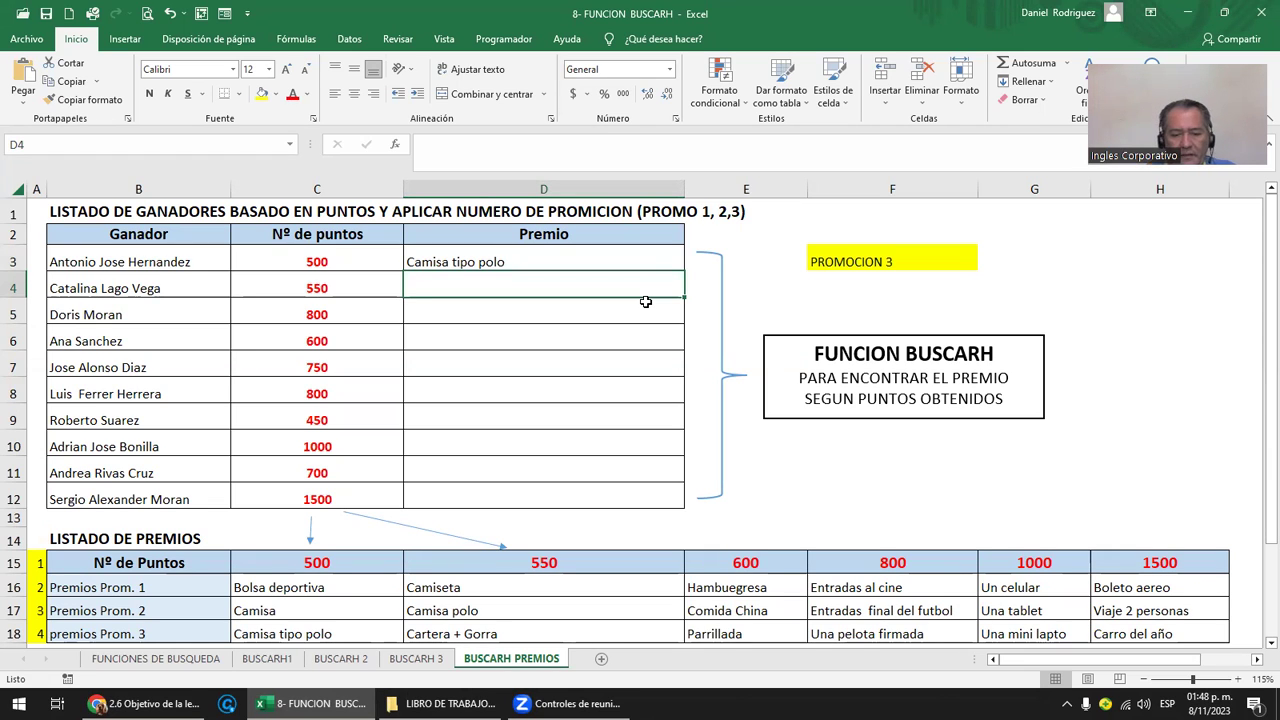
{"action": "type", "text": "="}
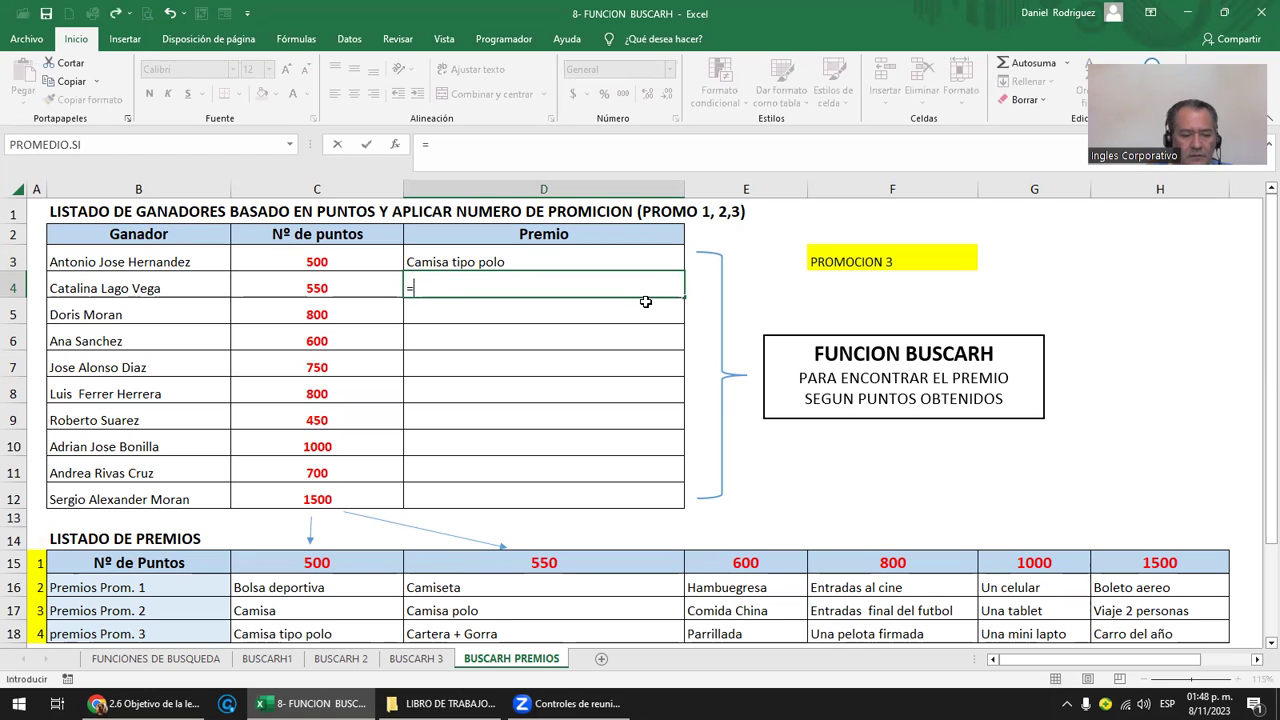
{"action": "type", "text": "BUSCA"}
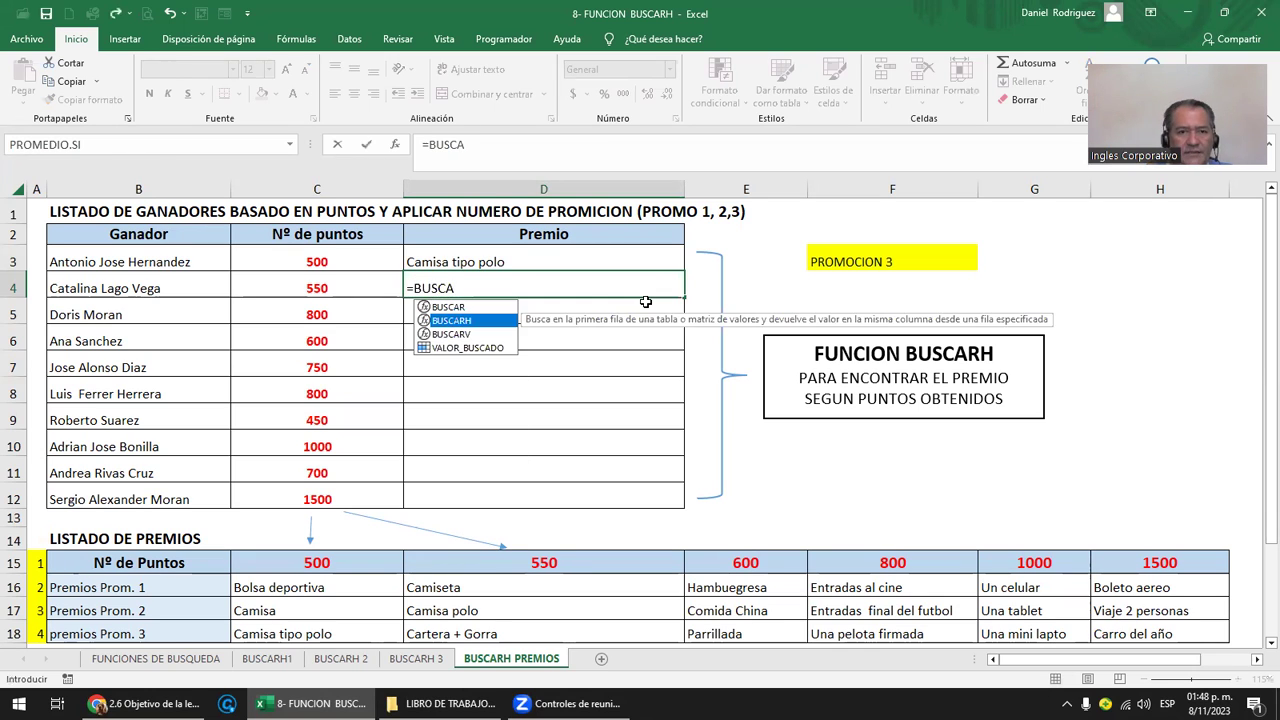
{"action": "key", "text": "Tab"}
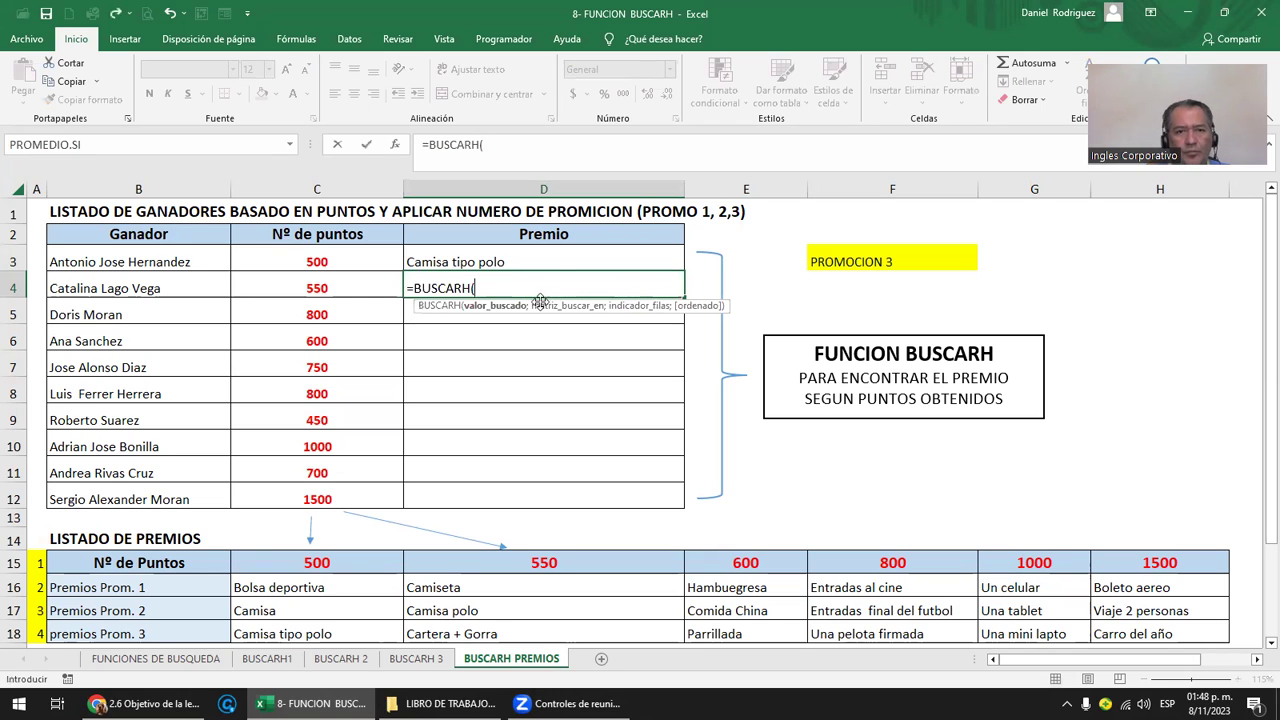
{"action": "left_click", "coordinate": [333, 282]}
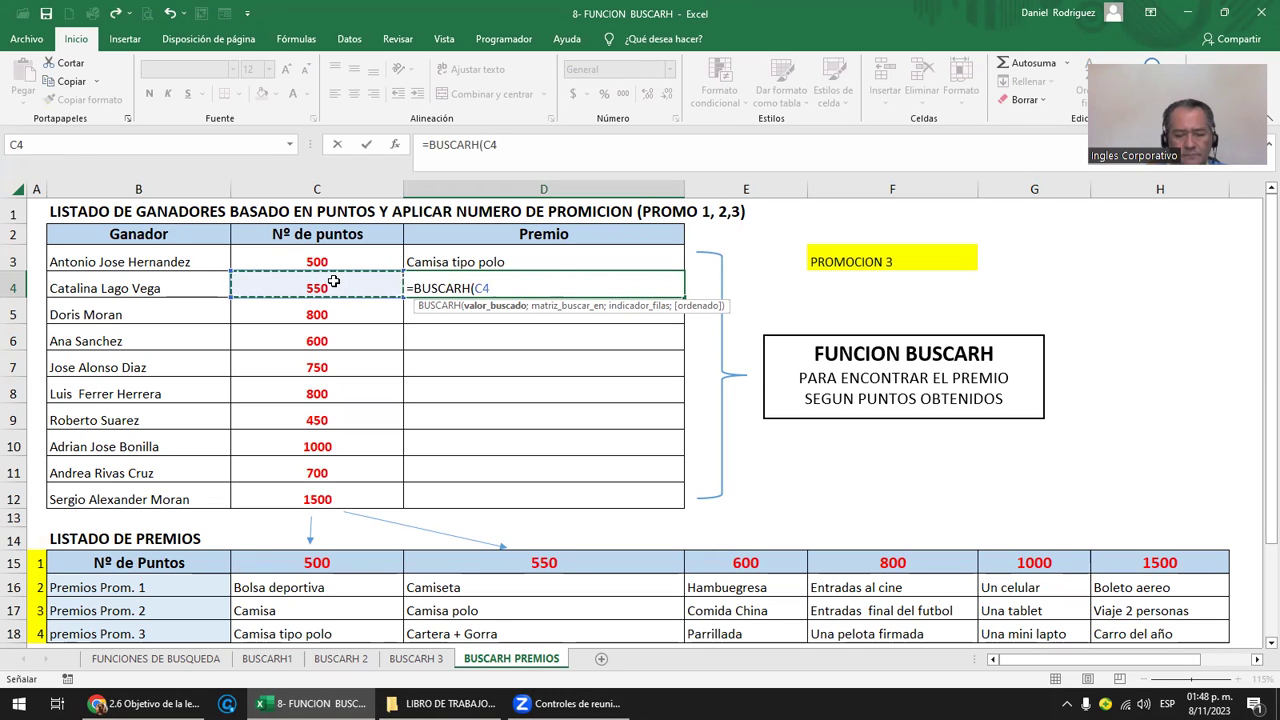
{"action": "type", "text": ";"}
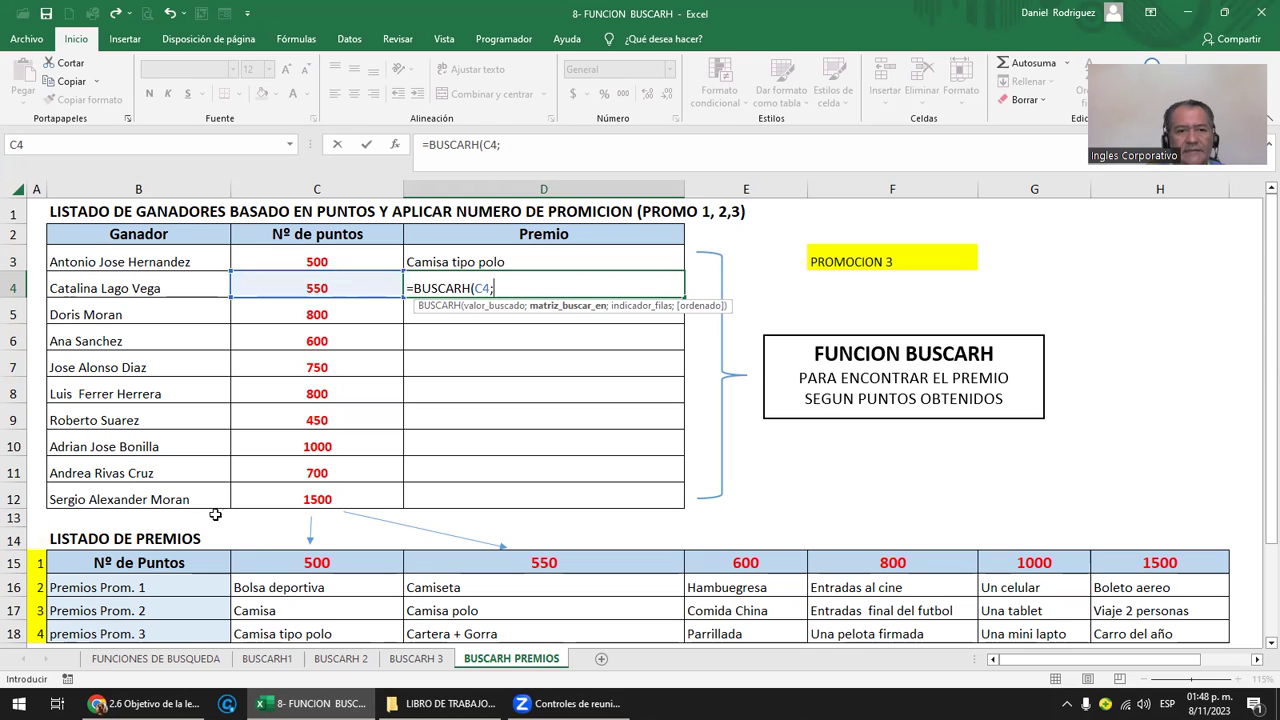
{"action": "left_click", "coordinate": [140, 565]}
{"action": "key", "text": "shift+Down"}
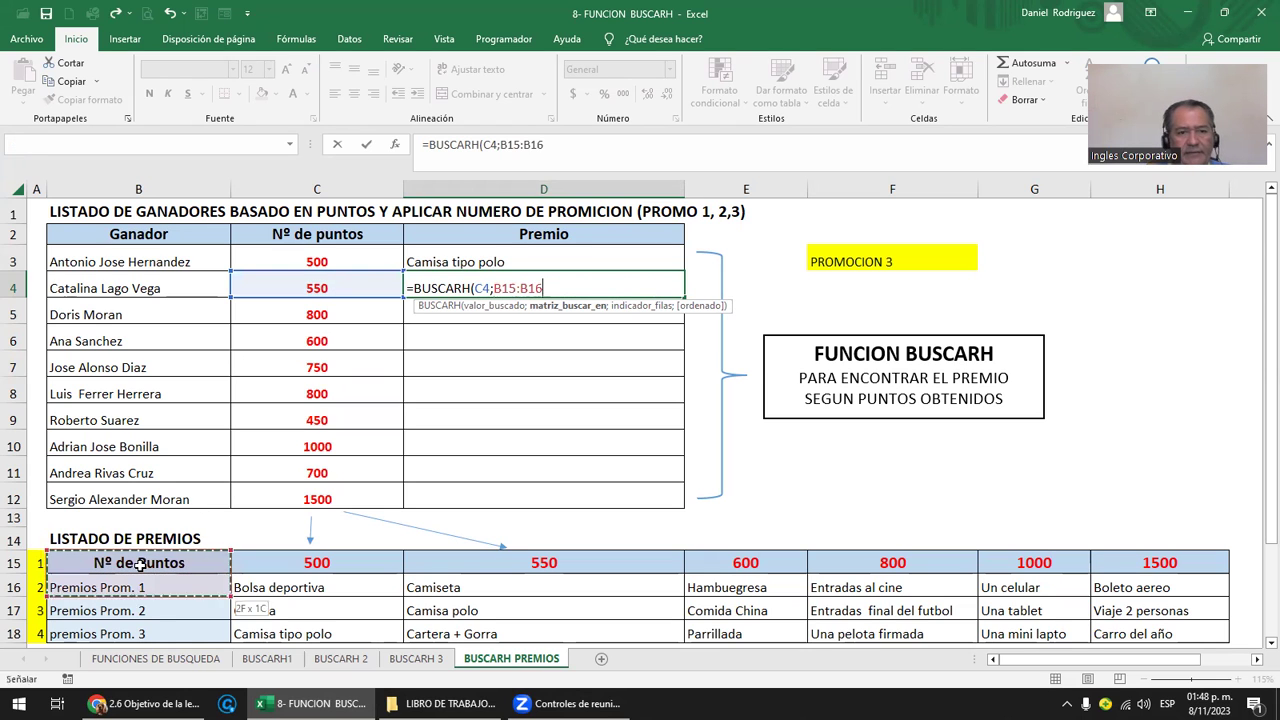
{"action": "key", "text": "shift+Down"}
{"action": "key", "text": "shift+Down"}
{"action": "key", "text": "shift+Right"}
{"action": "key", "text": "shift+Right"}
{"action": "key", "text": "shift+Right"}
{"action": "key", "text": "shift+Right"}
{"action": "key", "text": "shift+Right"}
{"action": "key", "text": "shift+Right"}
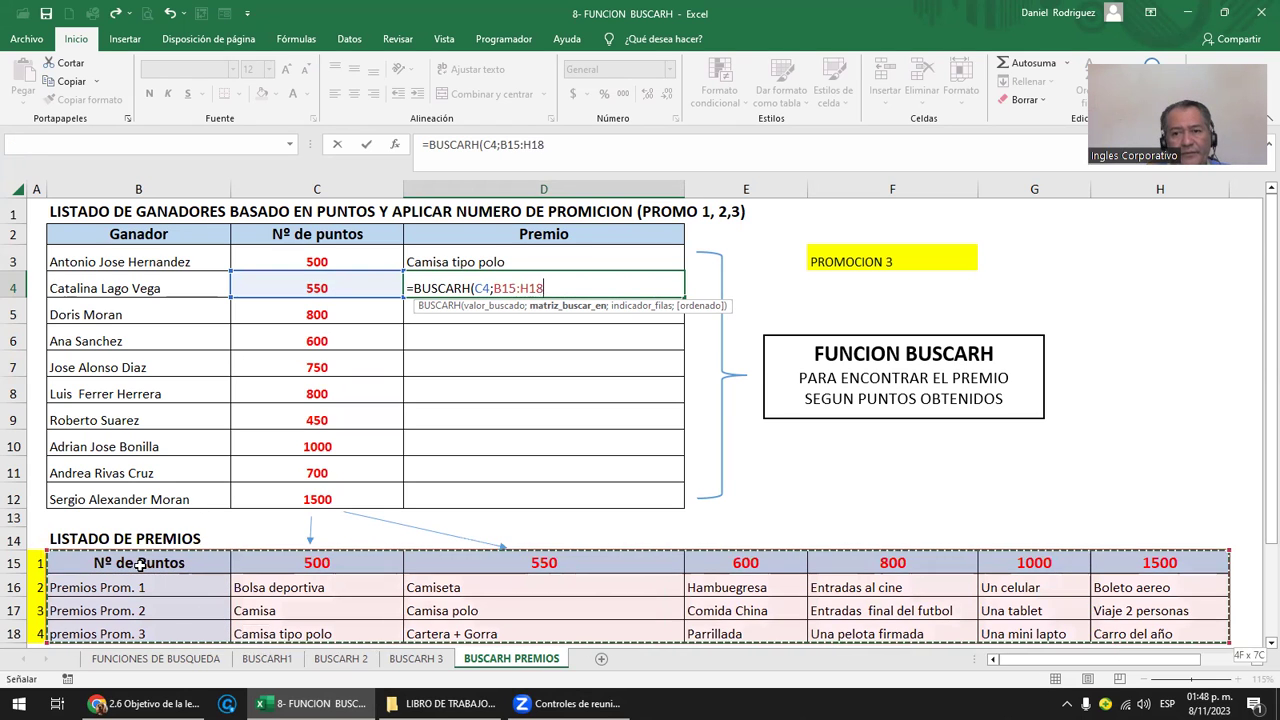
Complete D4 with row 4 and FALSO, returning Cartera + Gorra.
{"action": "key", "text": "F2"}
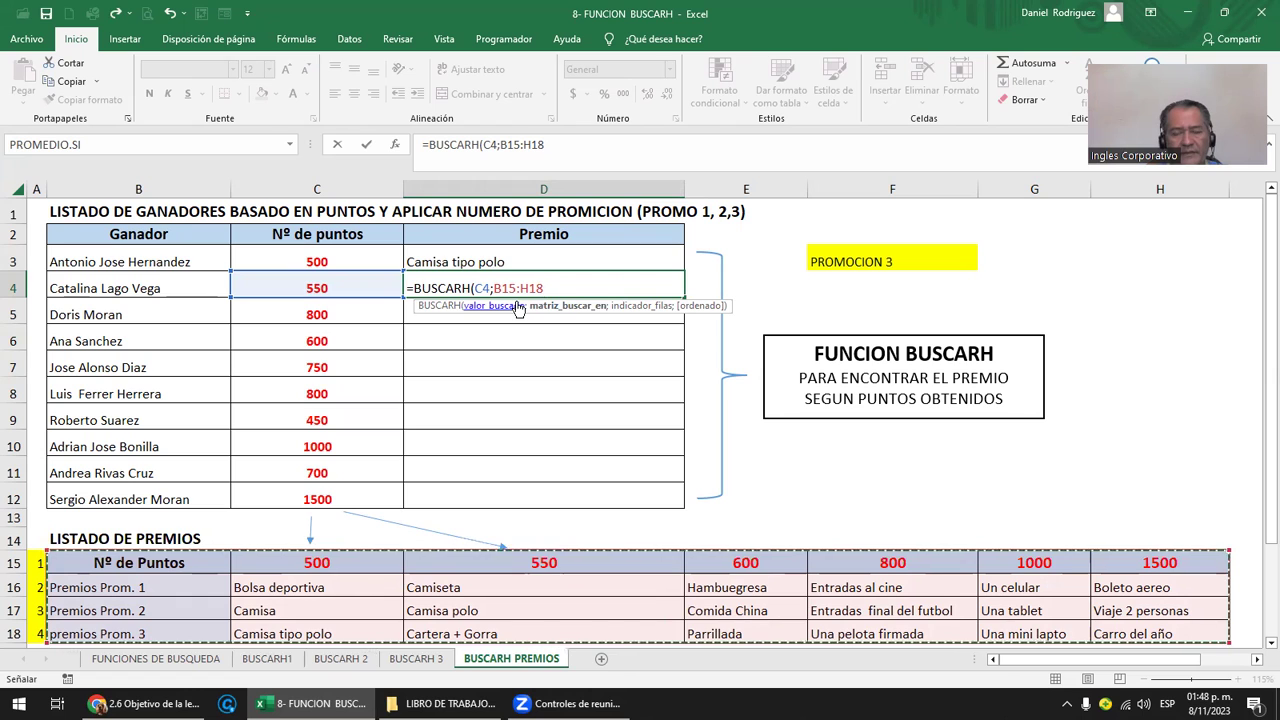
{"action": "type", "text": ";"}
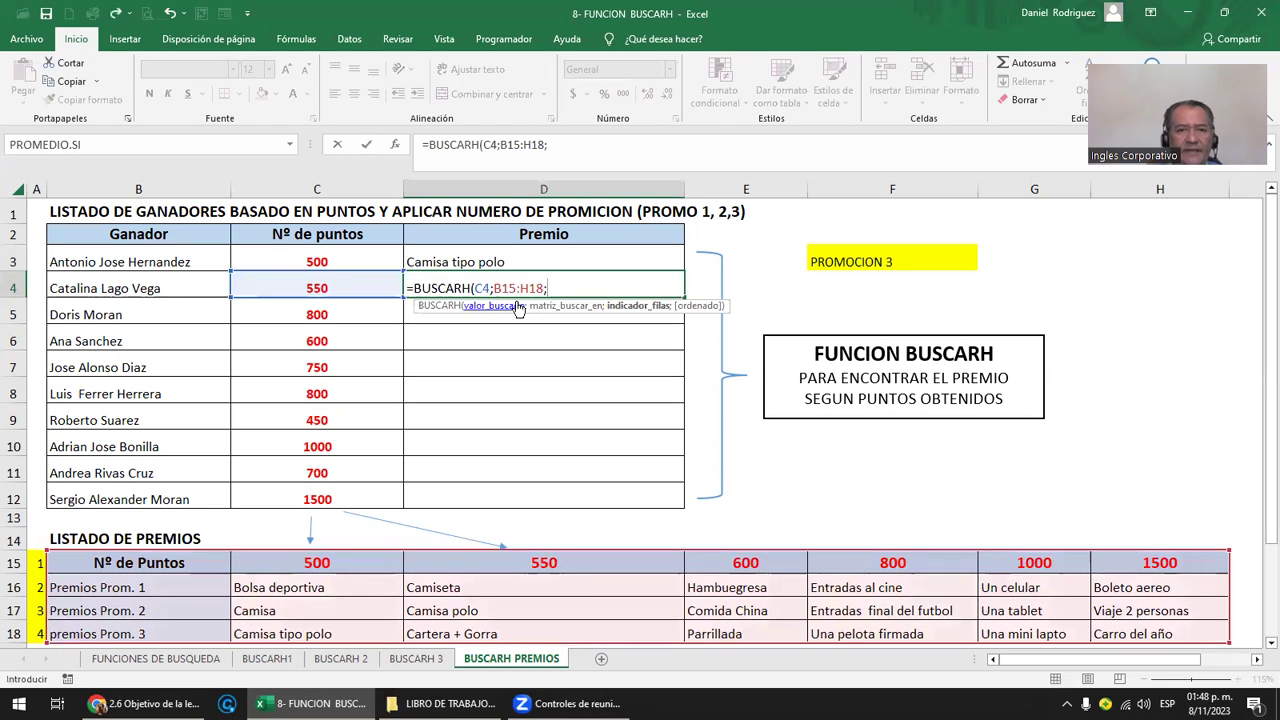
{"action": "type", "text": "4"}
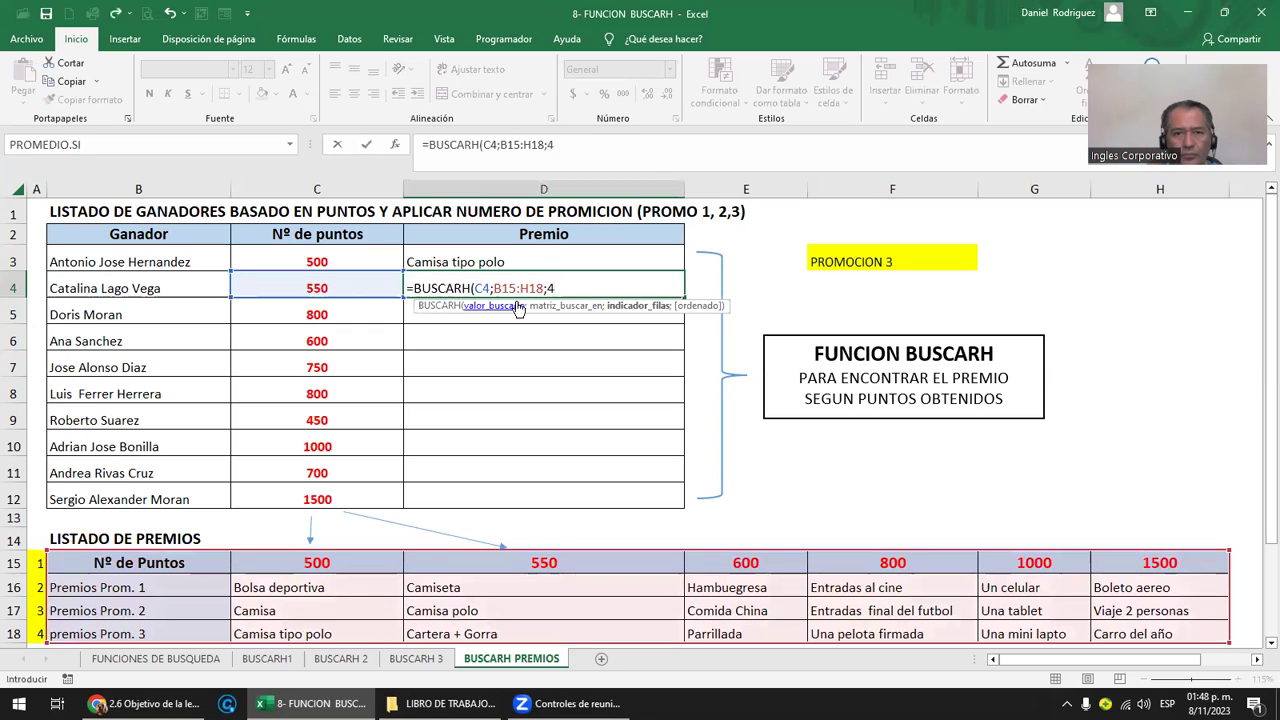
{"action": "type", "text": ";"}
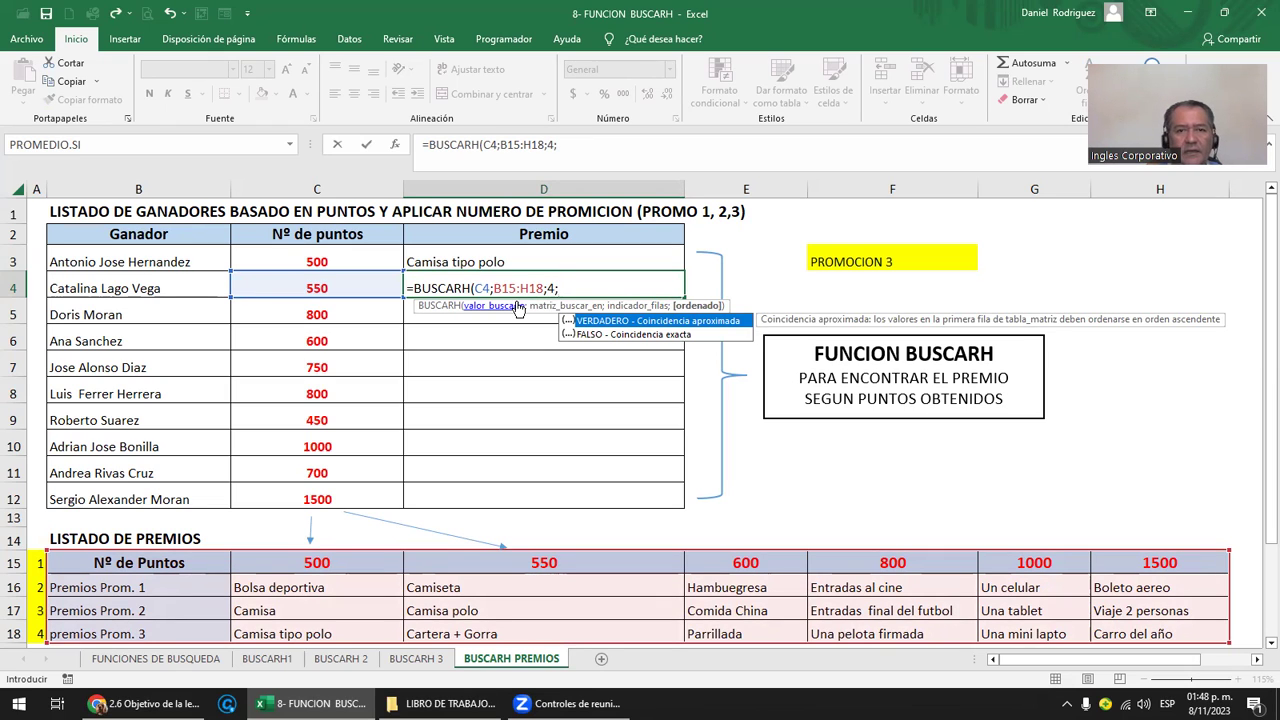
{"action": "key", "text": "Down"}
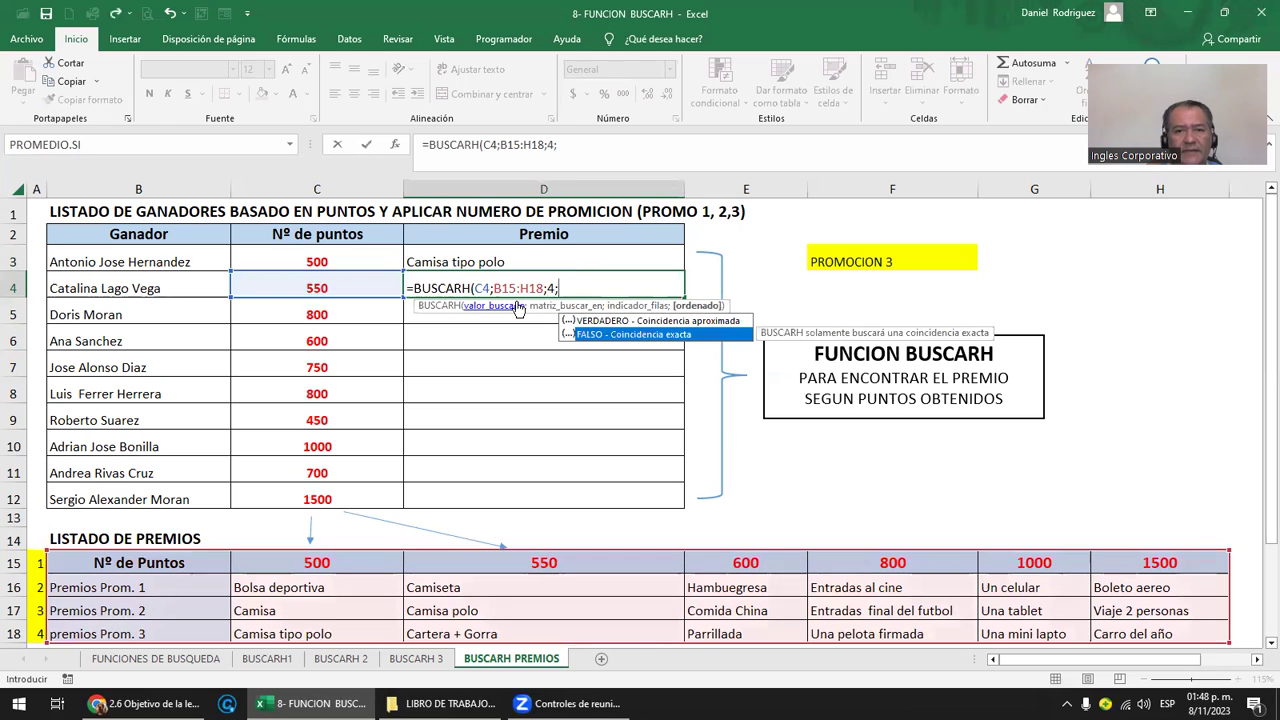
{"action": "key", "text": "Tab"}
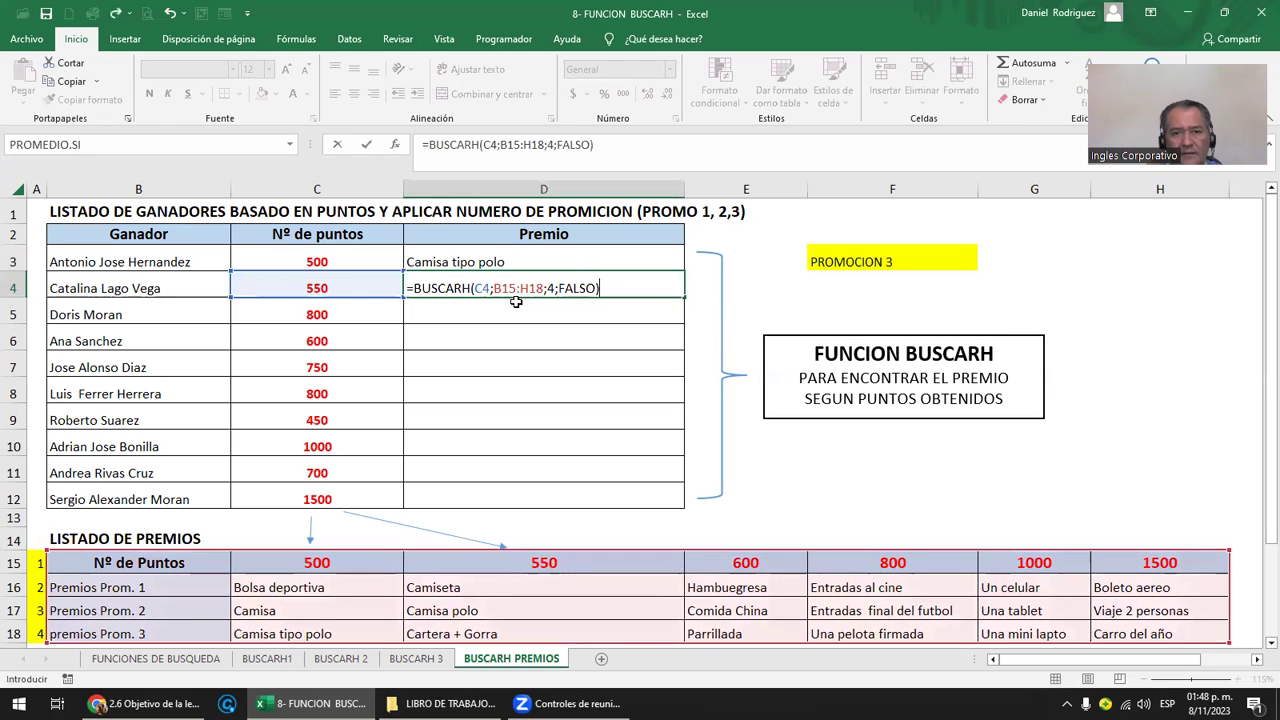
{"action": "key", "text": "Return"}
{"action": "left_click", "coordinate": [516, 298]}
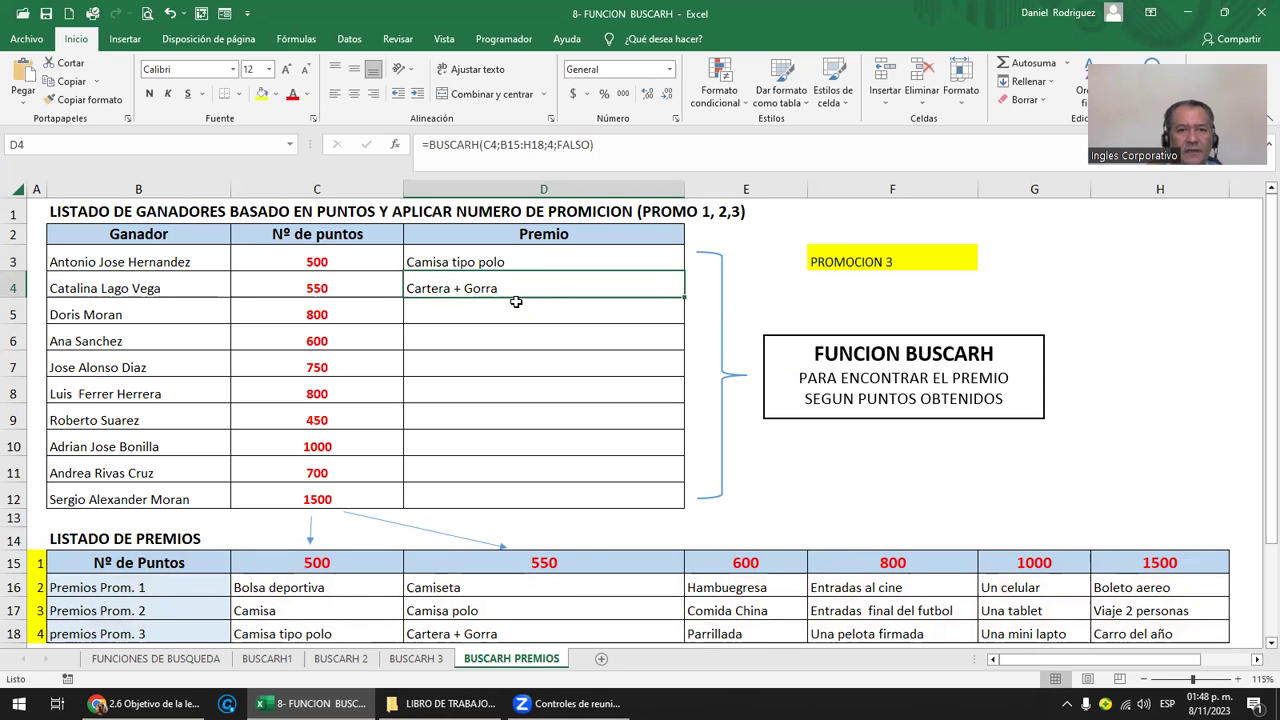
Change D3's references to $C3 and $B$15:$H$18 with F4.
{"action": "left_click", "coordinate": [509, 634]}
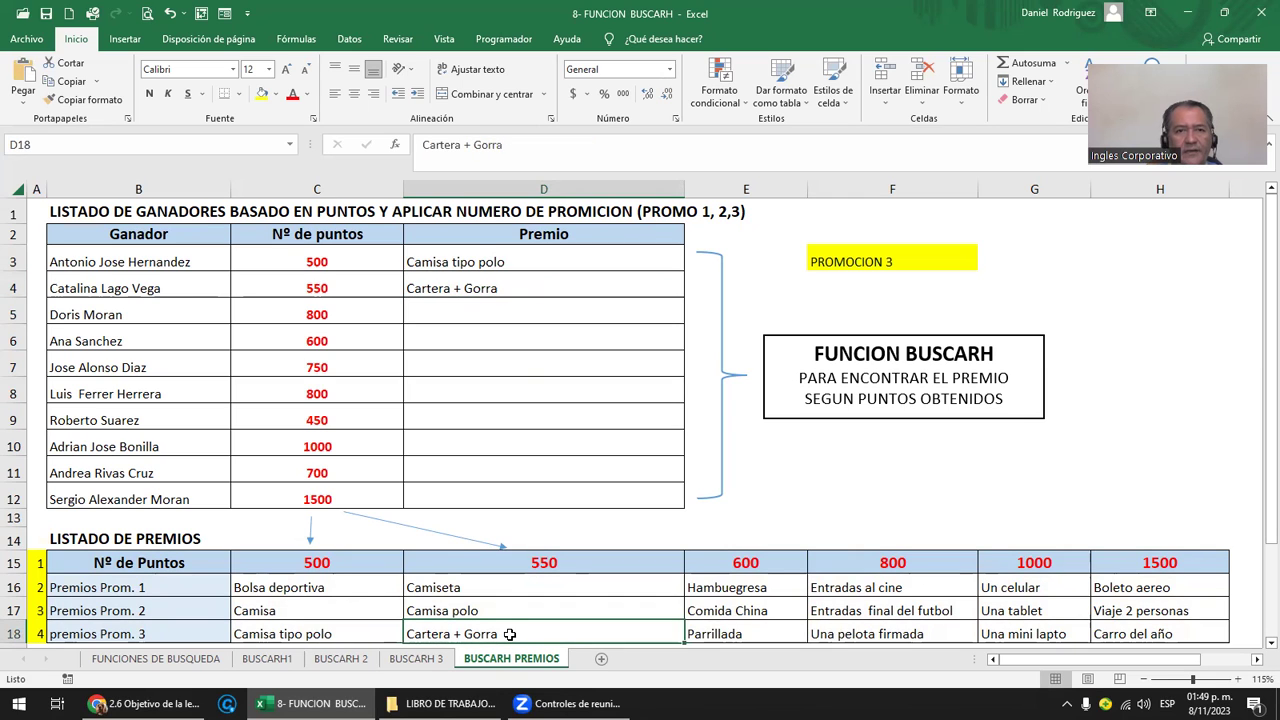
{"action": "left_click", "coordinate": [477, 252]}
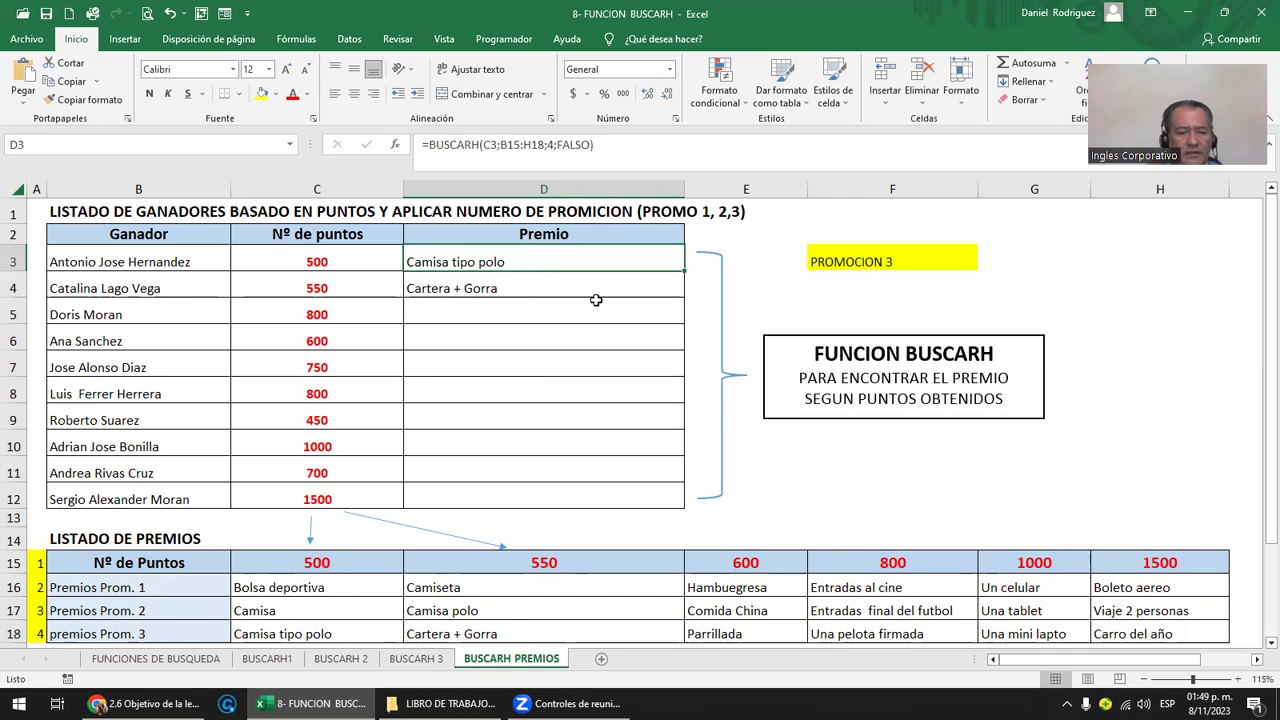
{"action": "key", "text": "F2"}
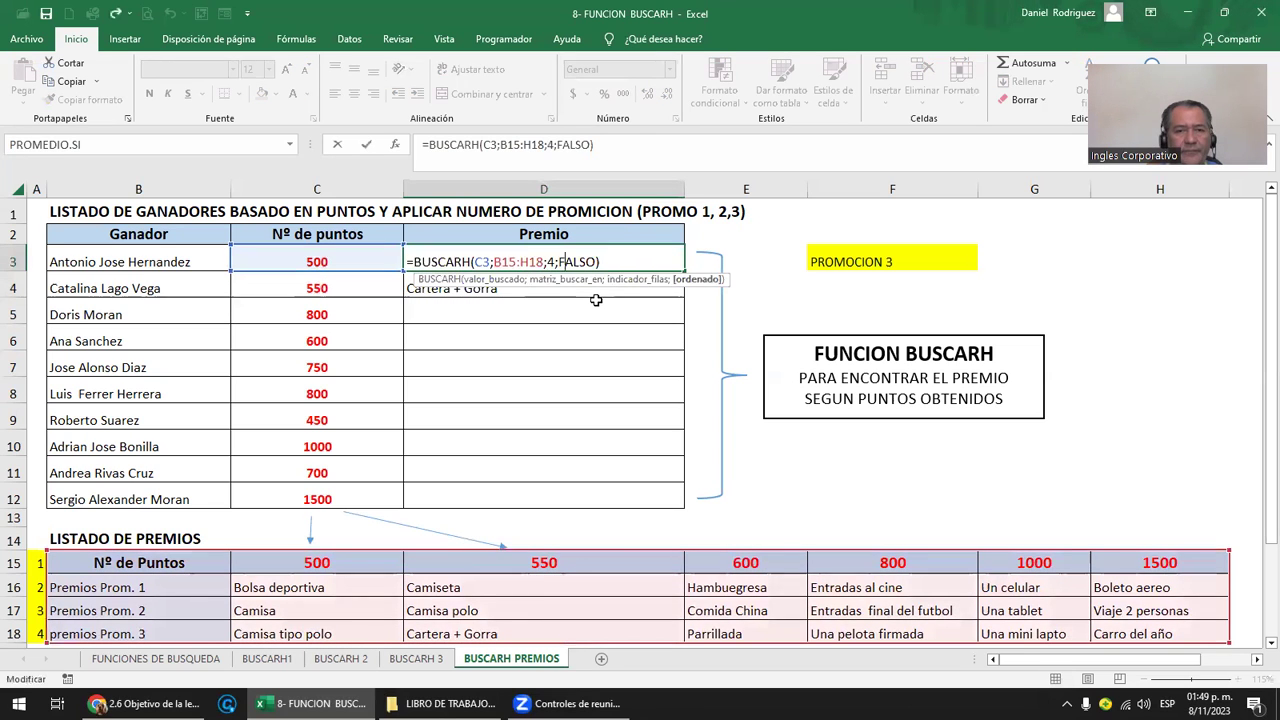
{"action": "key", "text": "Left"}
{"action": "key", "text": "Left"}
{"action": "key", "text": "Left"}
{"action": "key", "text": "Left"}
{"action": "key", "text": "Left"}
{"action": "key", "text": "Left"}
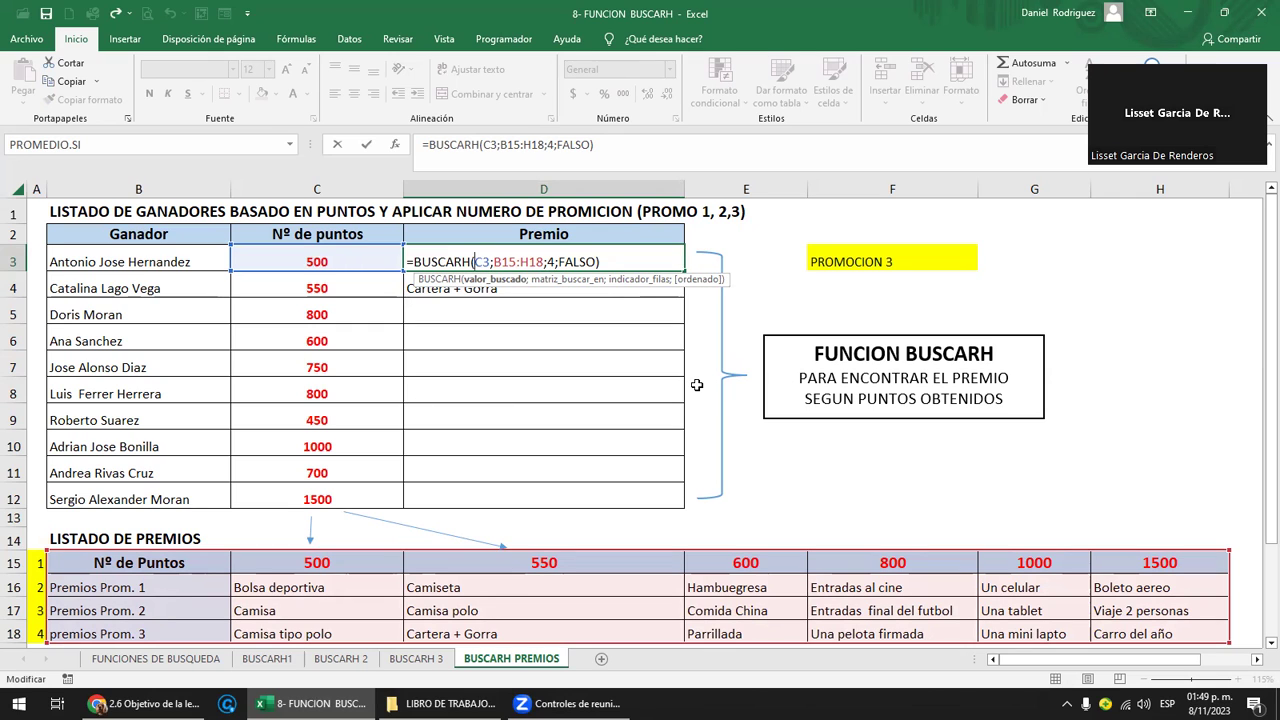
{"action": "key", "text": "F4"}
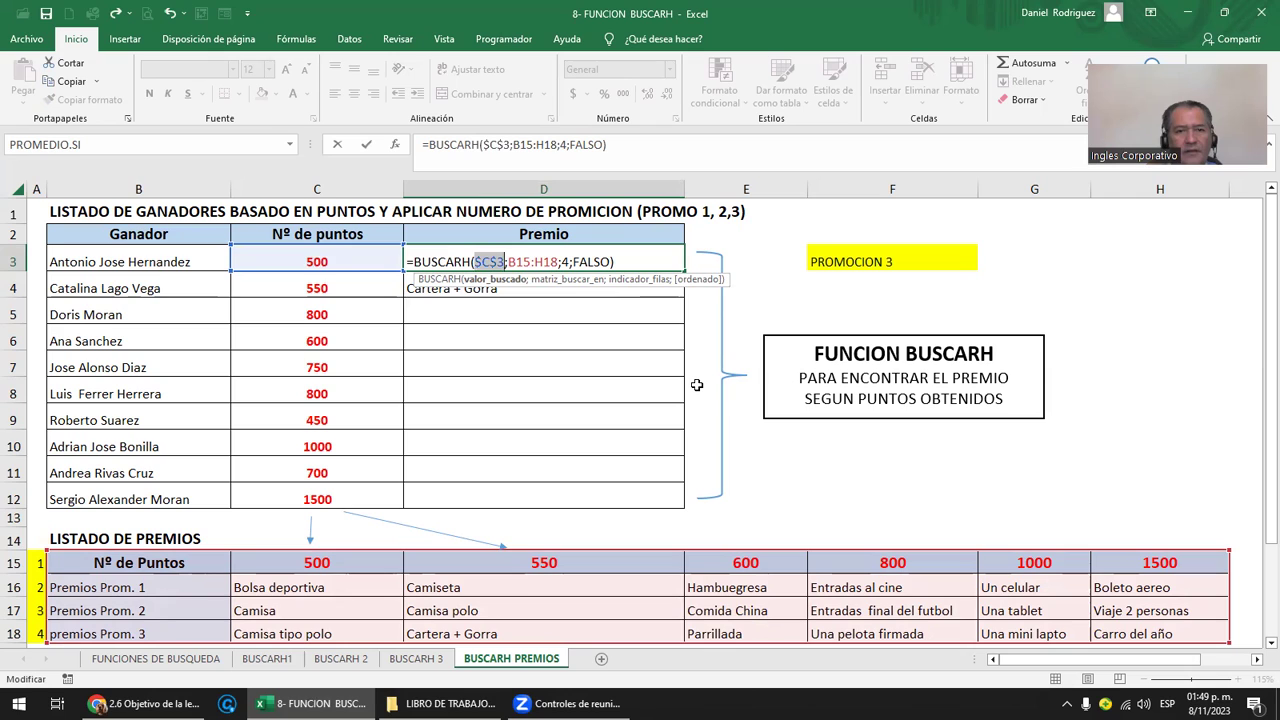
{"action": "key", "text": "F4"}
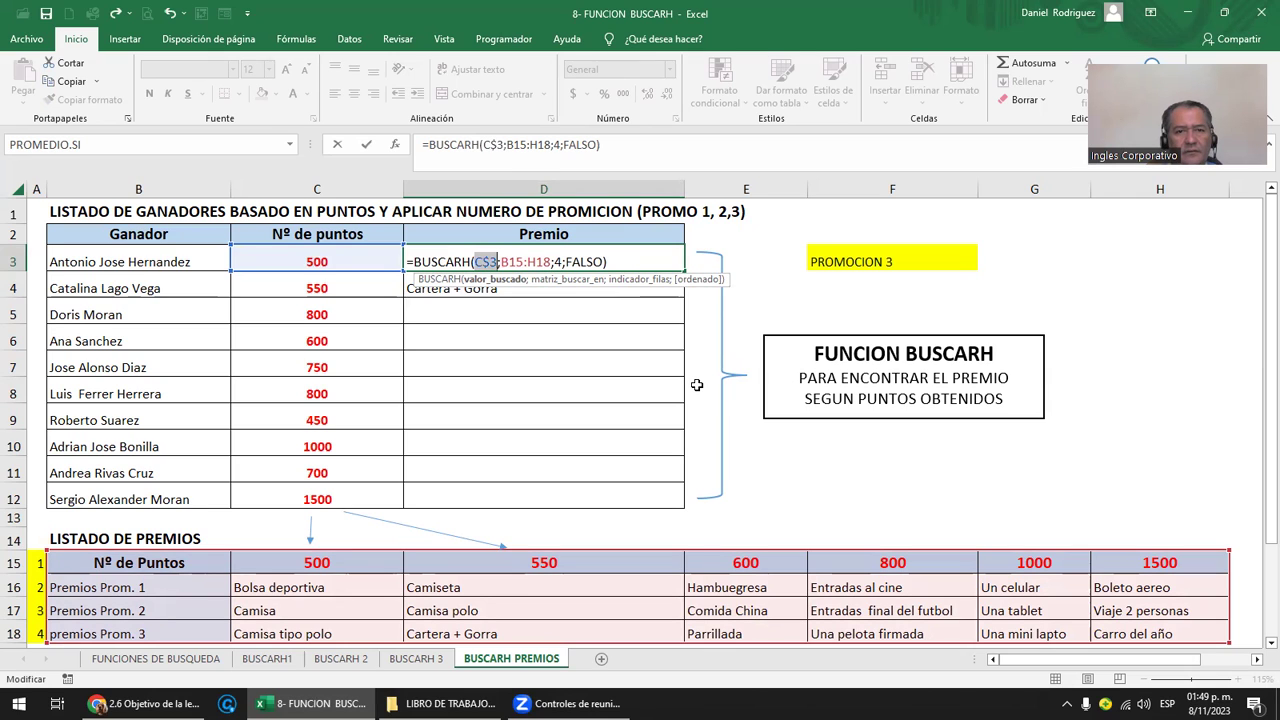
{"action": "key", "text": "F4"}
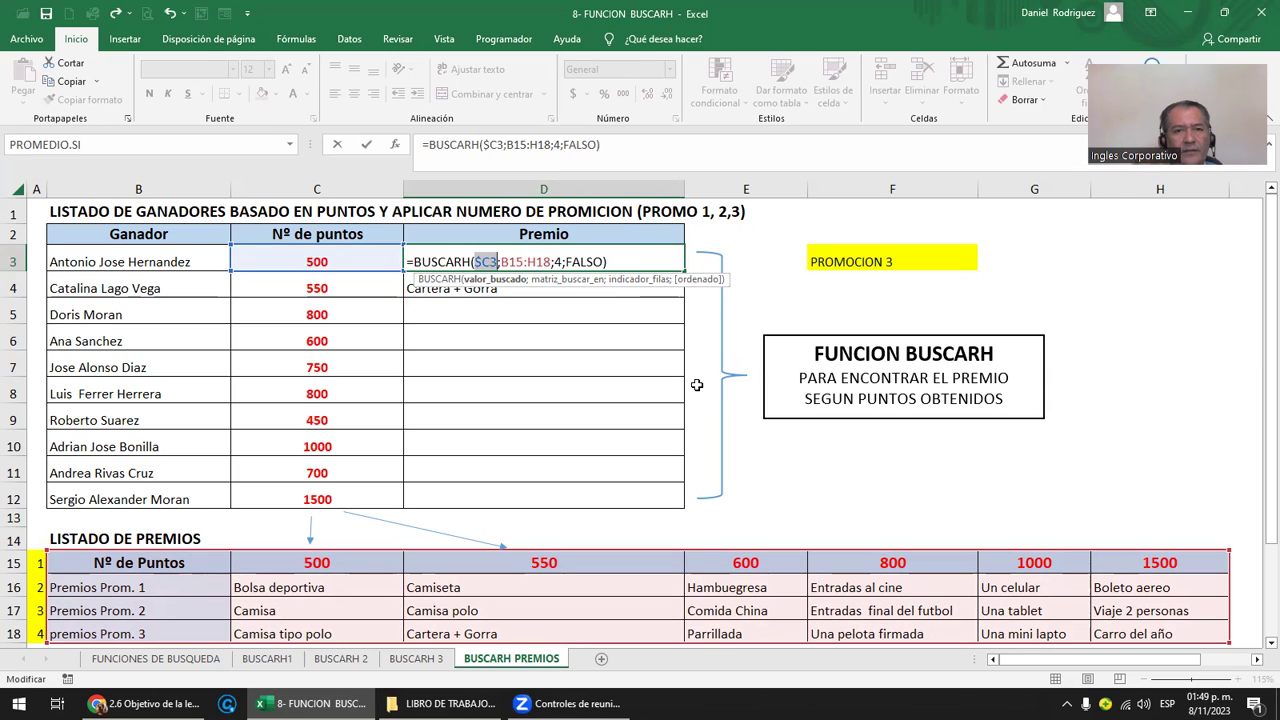
{"action": "key", "text": "Right"}
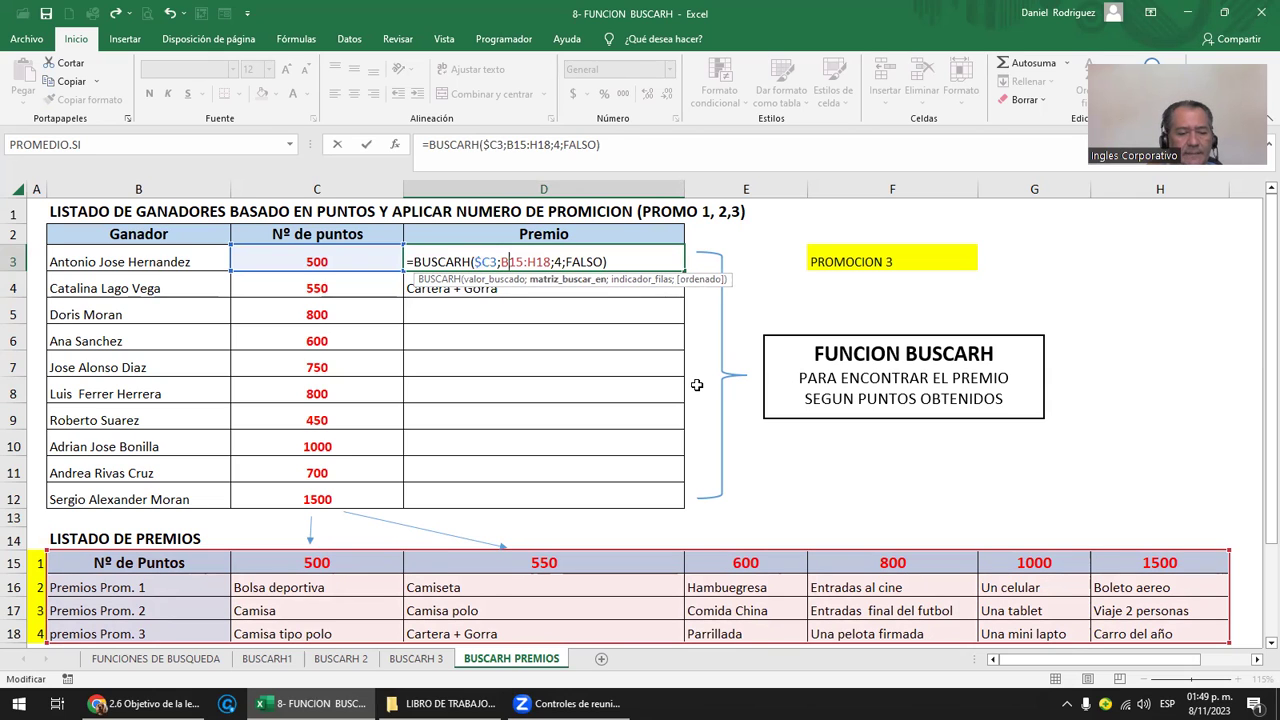
{"action": "key", "text": "F4"}
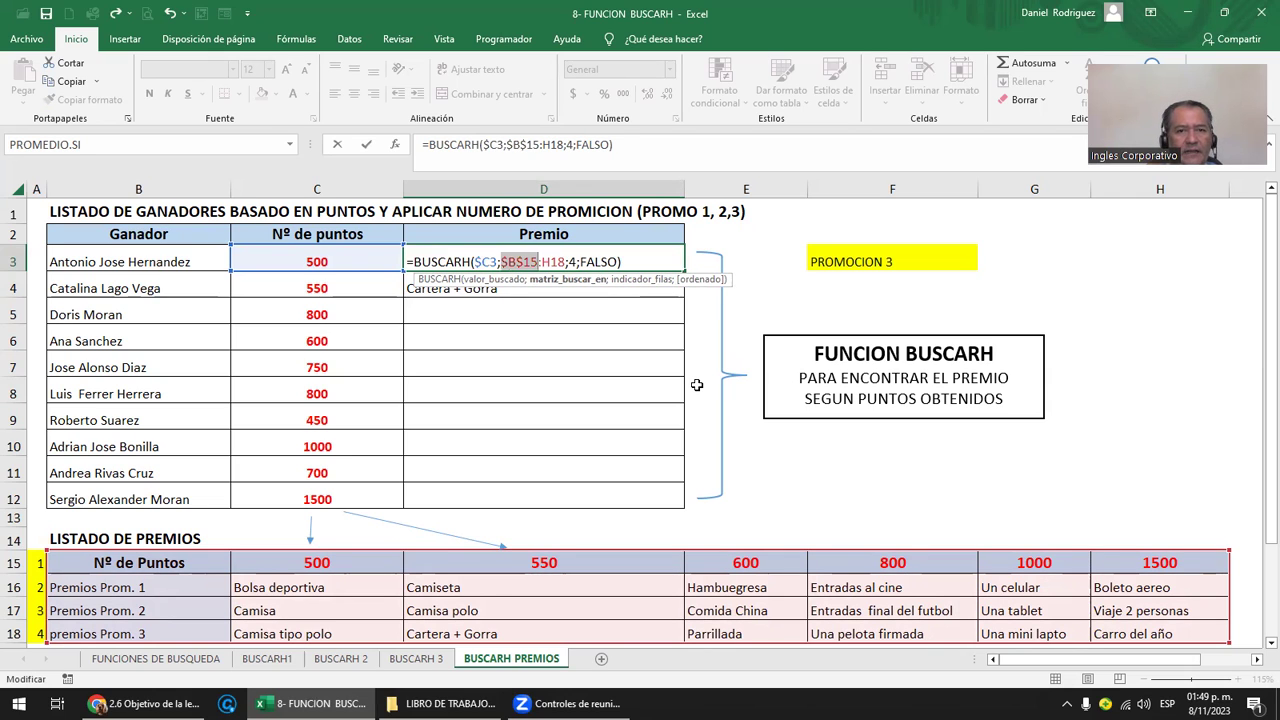
{"action": "key", "text": "Right"}
{"action": "key", "text": "Right"}
{"action": "key", "text": "Right"}
{"action": "key", "text": "F4"}
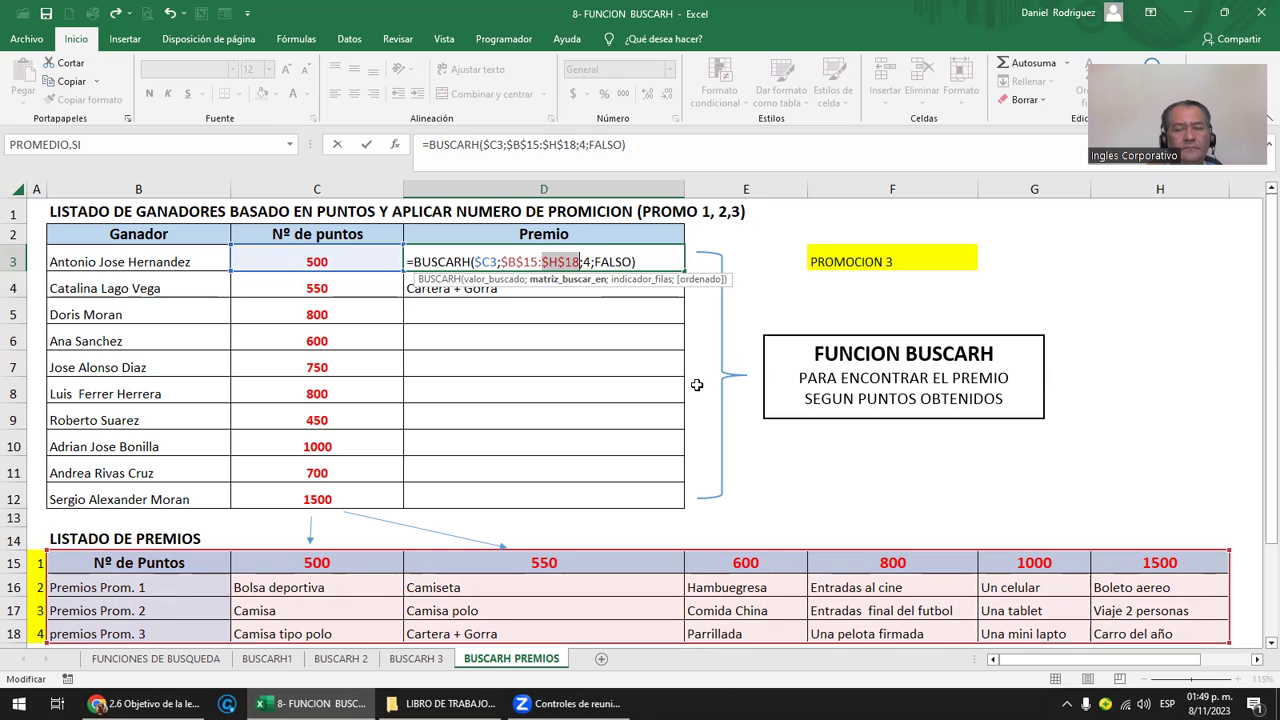
{"action": "key", "text": "Return"}
Move around the PROMOCION 3 label to G2, then review and confirm D3's locked formula.
{"action": "key", "text": "Up"}
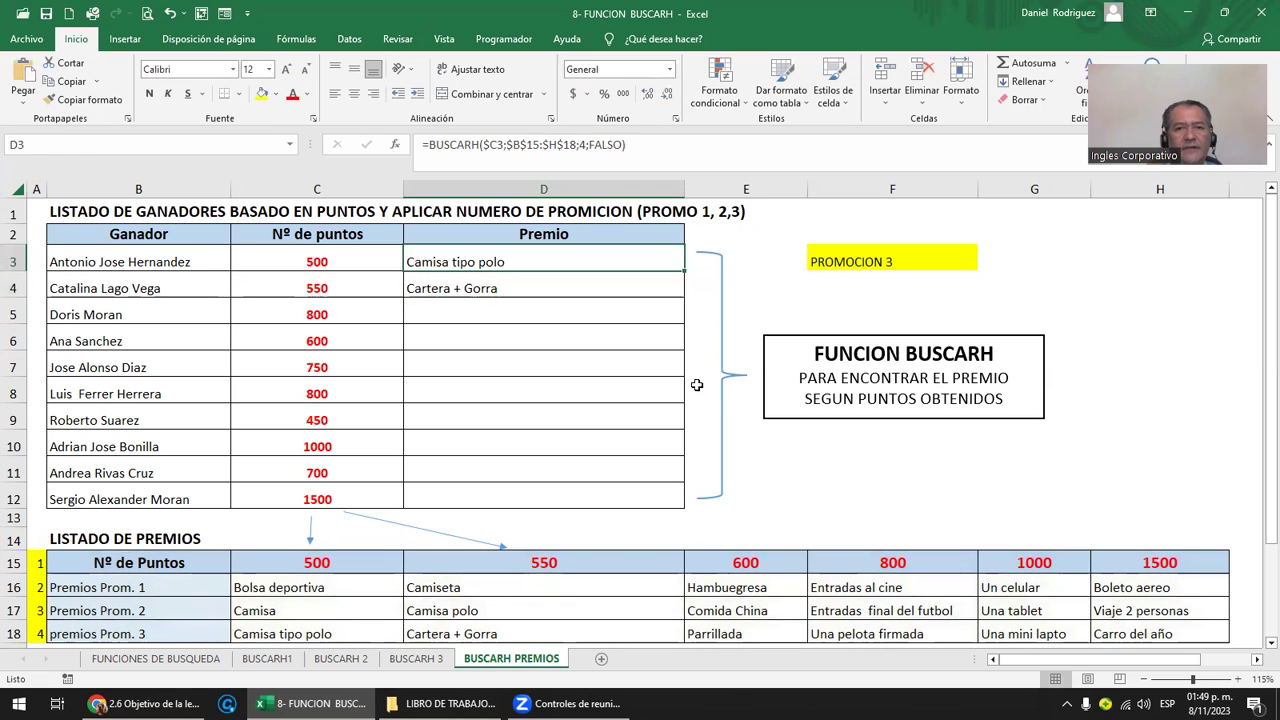
{"action": "key", "text": "Right"}
{"action": "key", "text": "Right"}
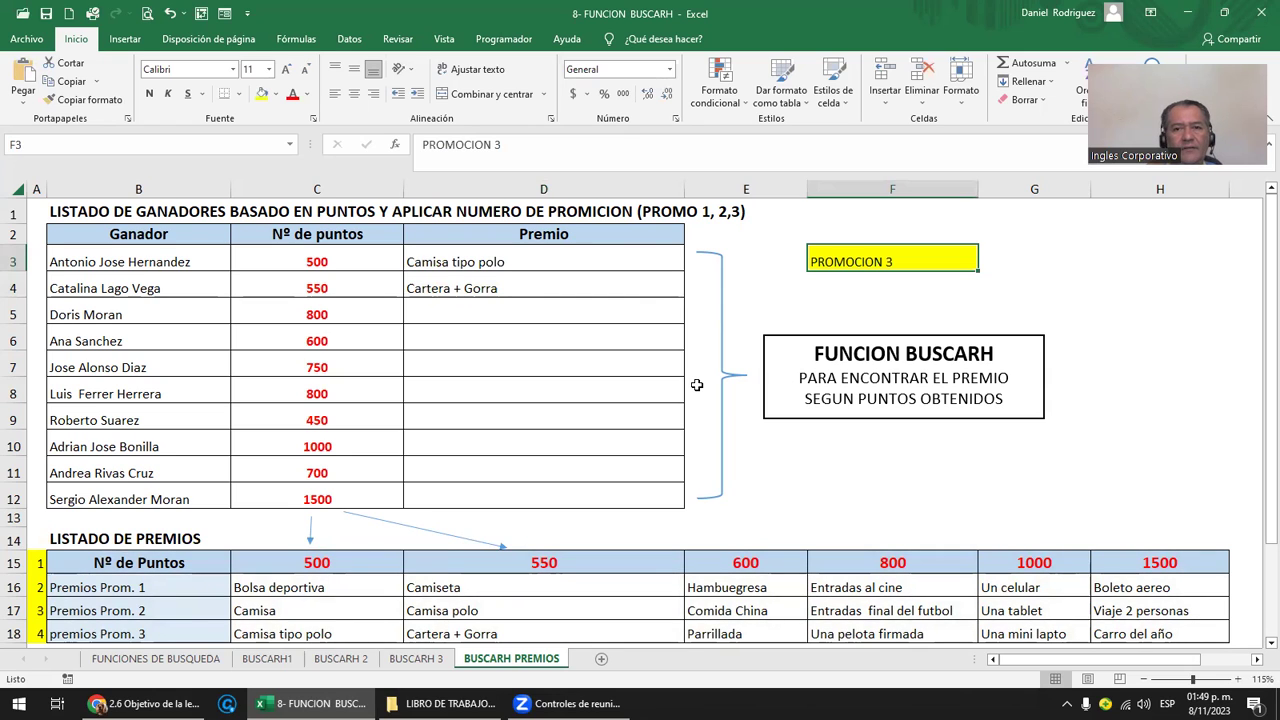
{"action": "key", "text": "Up"}
{"action": "key", "text": "Down"}
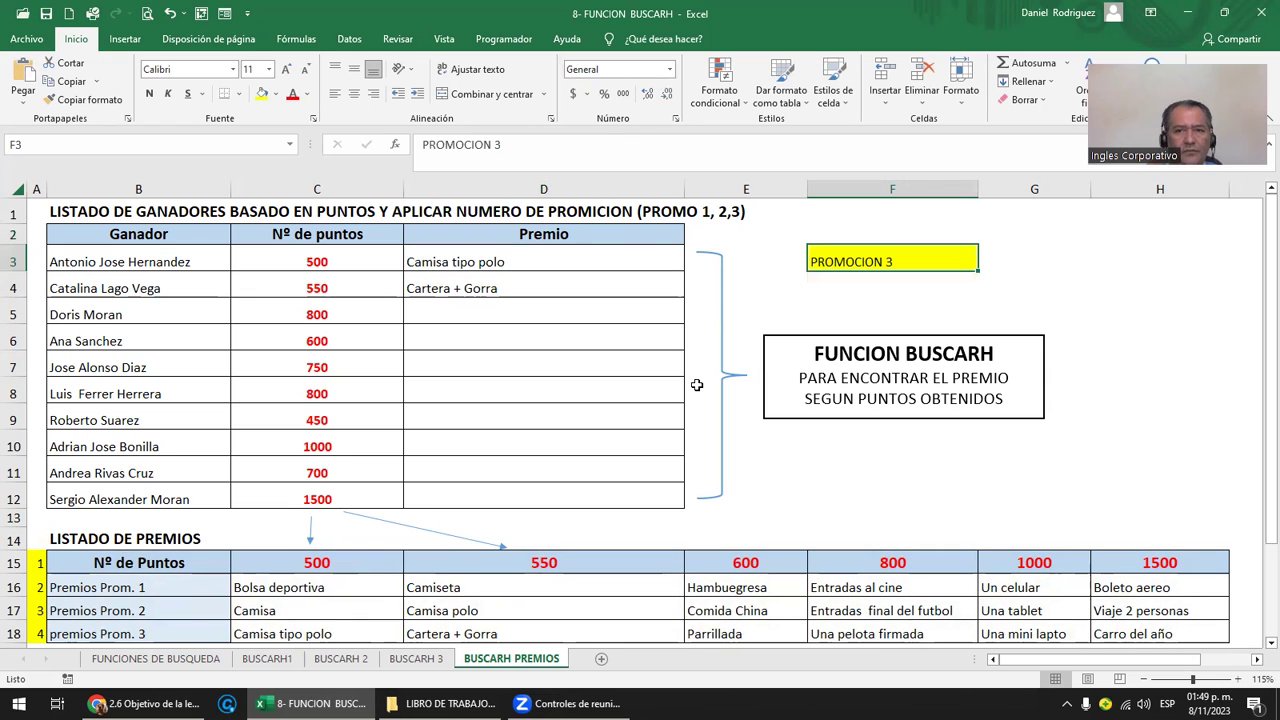
{"action": "key", "text": "Right"}
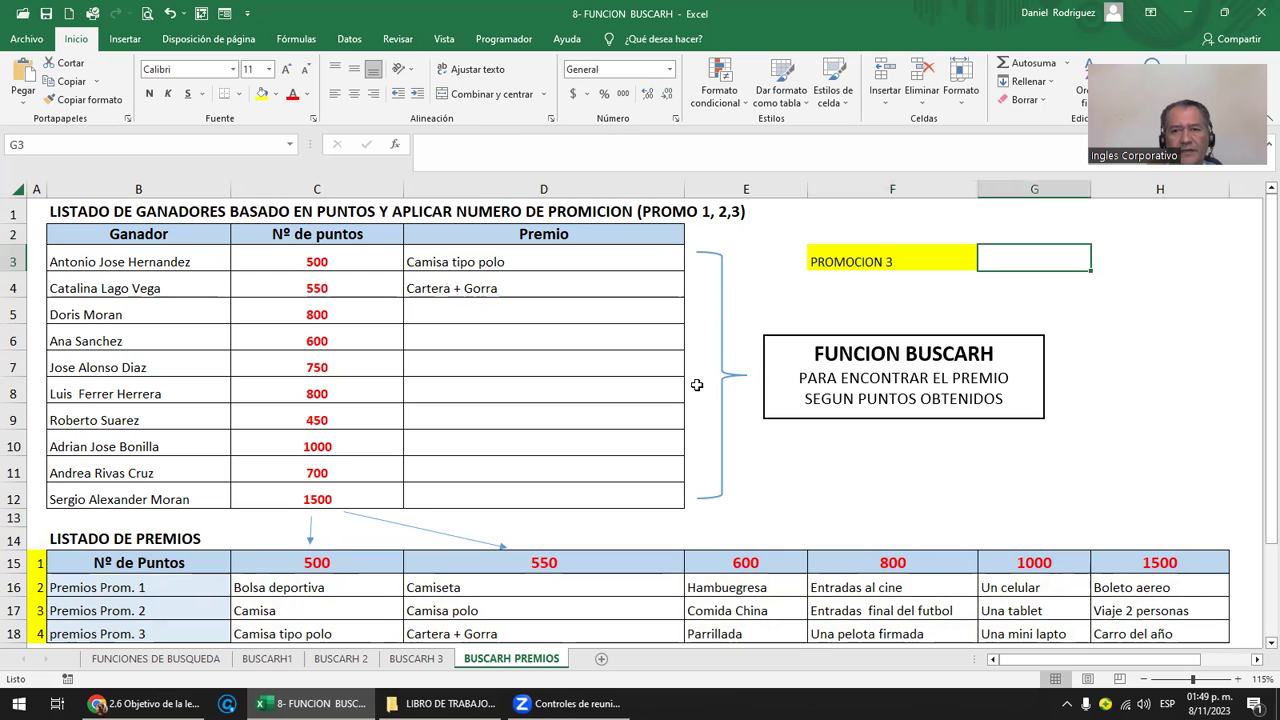
{"action": "left_click", "coordinate": [1023, 230]}
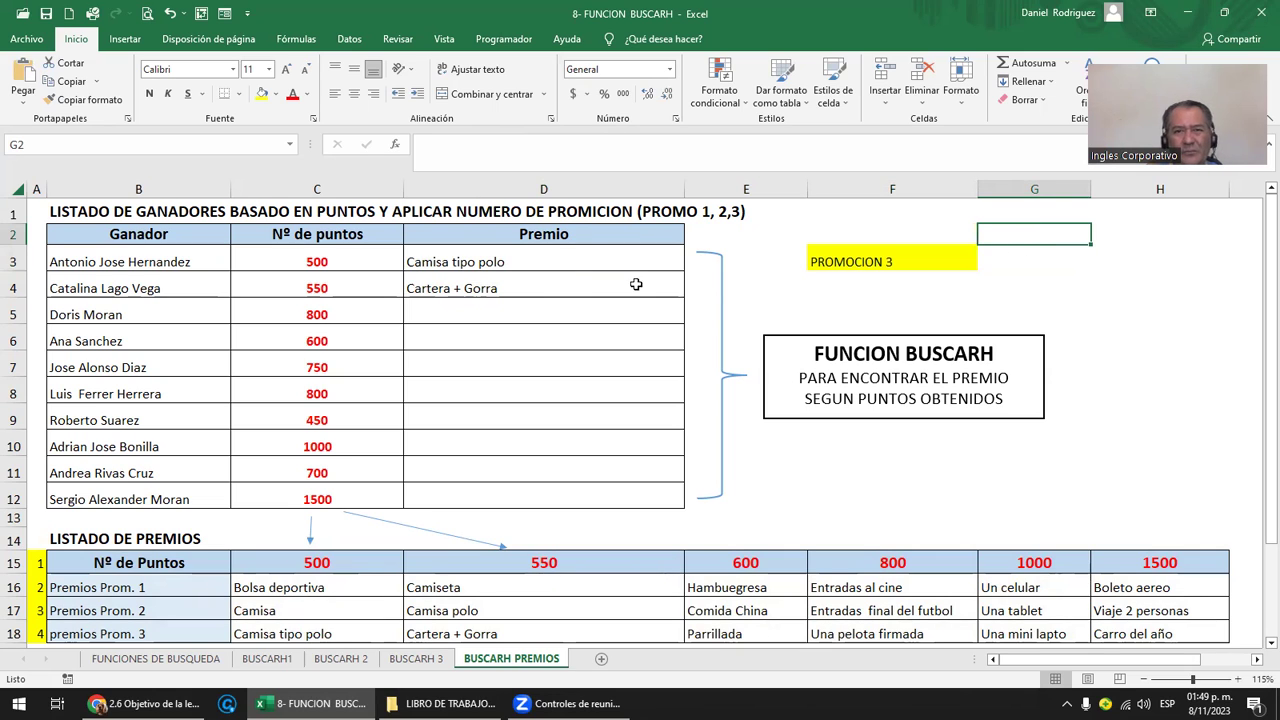
{"action": "double_click", "coordinate": [515, 255]}
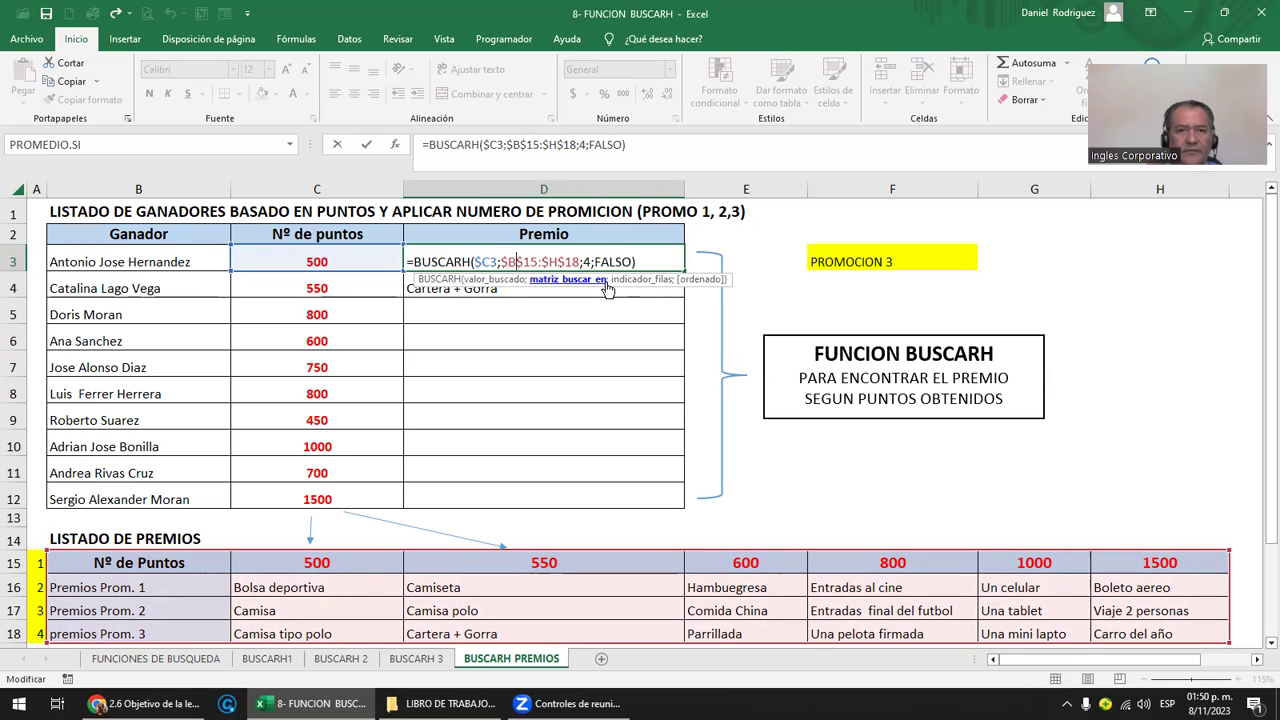
{"action": "key", "text": "Left"}
{"action": "key", "text": "Left"}
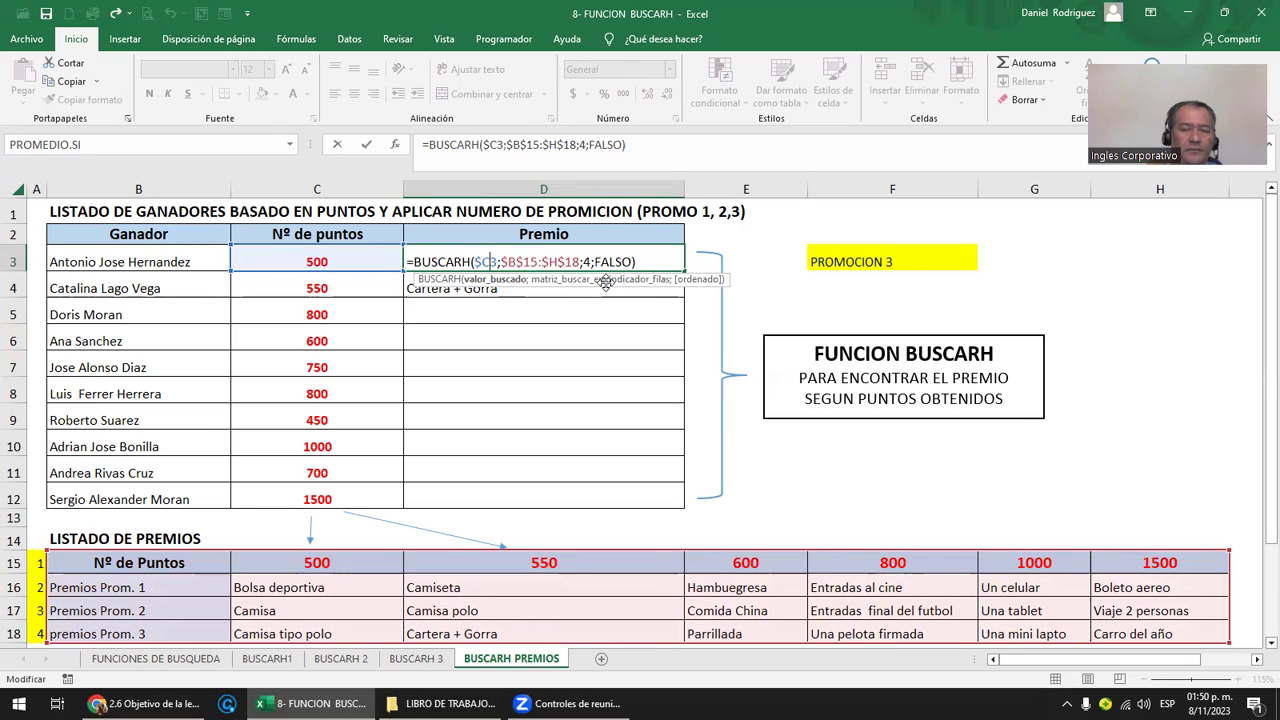
{"action": "key", "text": "Right"}
{"action": "key", "text": "Right"}
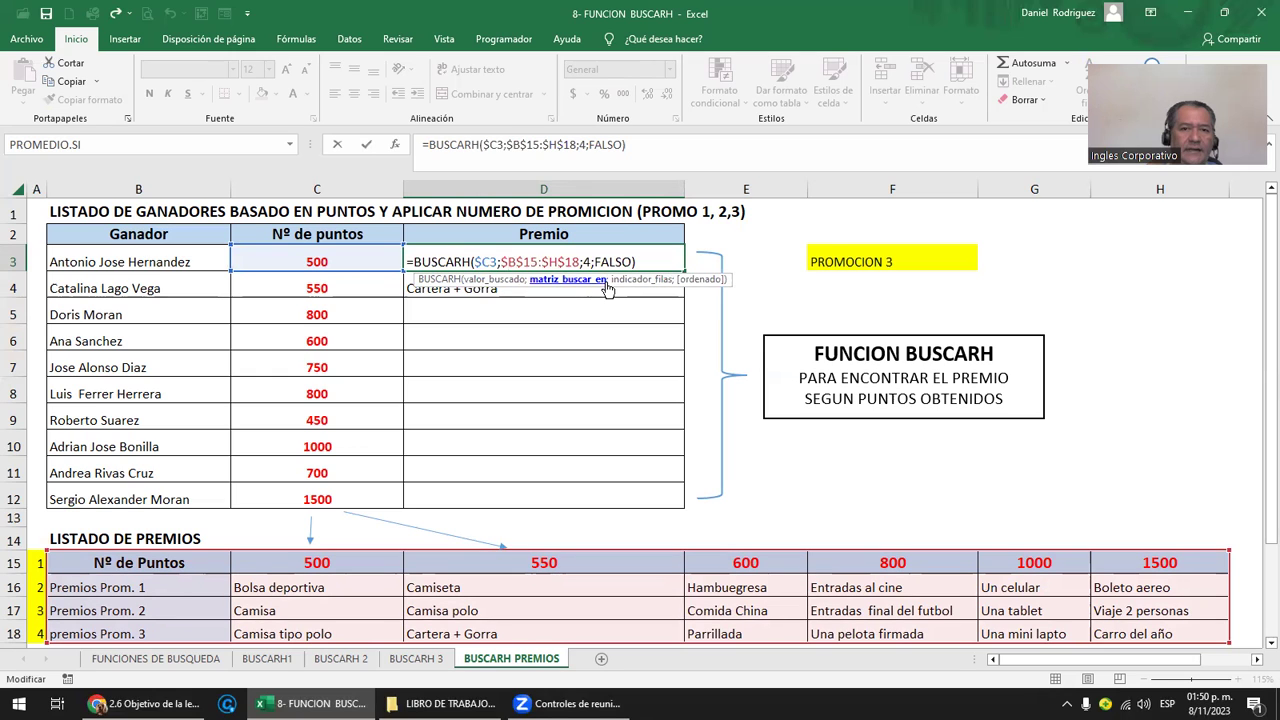
{"action": "key", "text": "Right"}
{"action": "key", "text": "Right"}
{"action": "key", "text": "Right"}
{"action": "key", "text": "Right"}
{"action": "key", "text": "Right"}
{"action": "key", "text": "Right"}
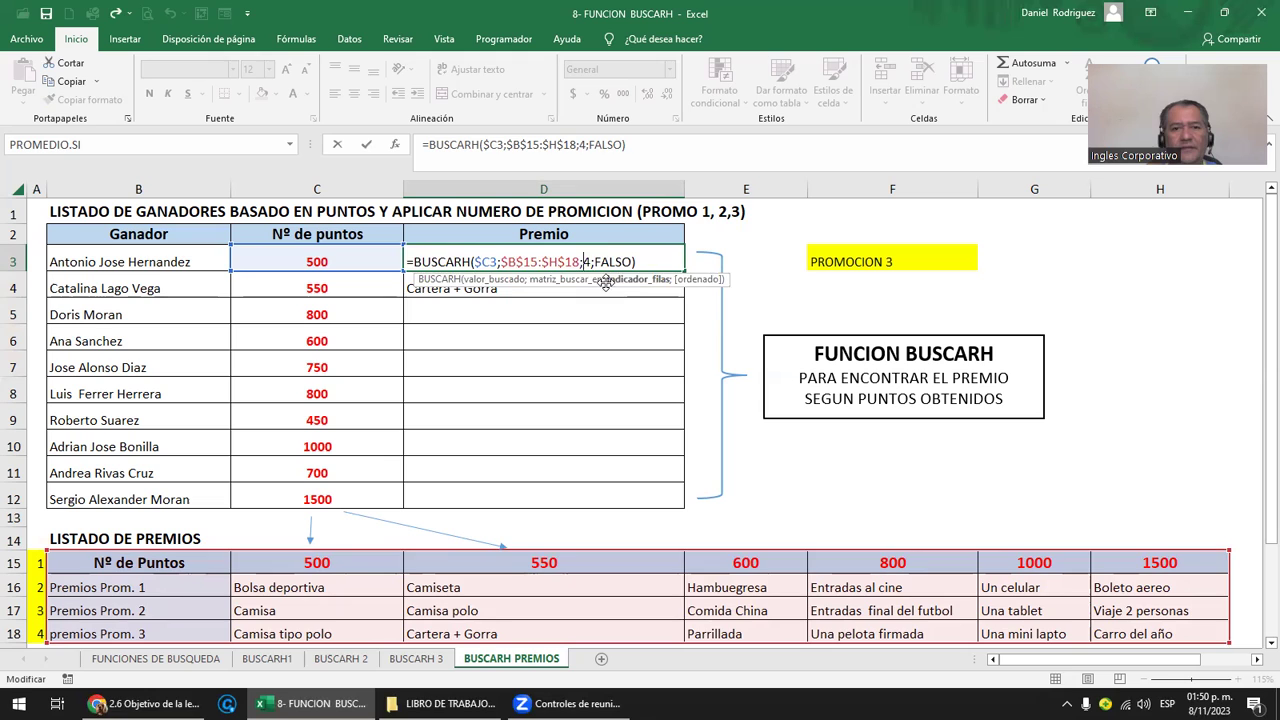
{"action": "key", "text": "ctrl+Return"}
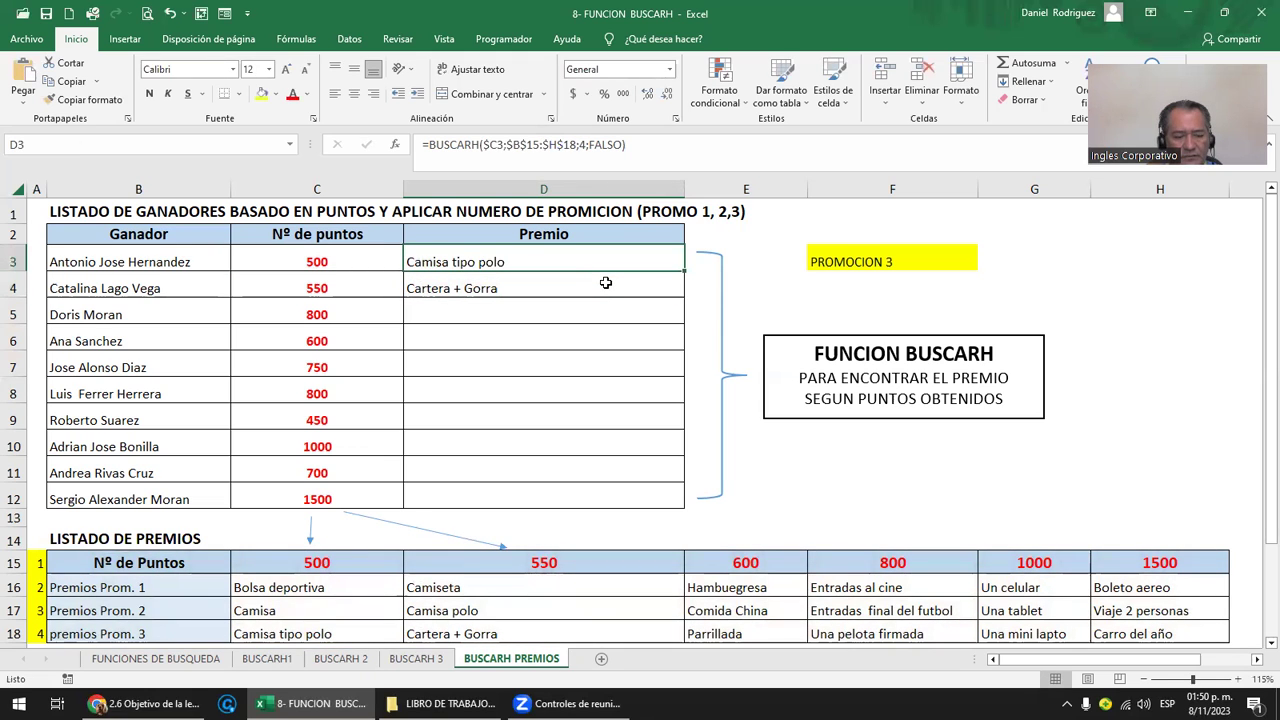
Copy D3's locked lookup formula down into D4:D12.
{"action": "key", "text": "ctrl+c"}
{"action": "key", "text": "Down"}
{"action": "key", "text": "shift+Down"}
{"action": "key", "text": "shift+Down"}
{"action": "key", "text": "shift+Down"}
{"action": "key", "text": "shift+Down"}
{"action": "key", "text": "shift+Down"}
{"action": "key", "text": "shift+Down"}
{"action": "key", "text": "shift+Down"}
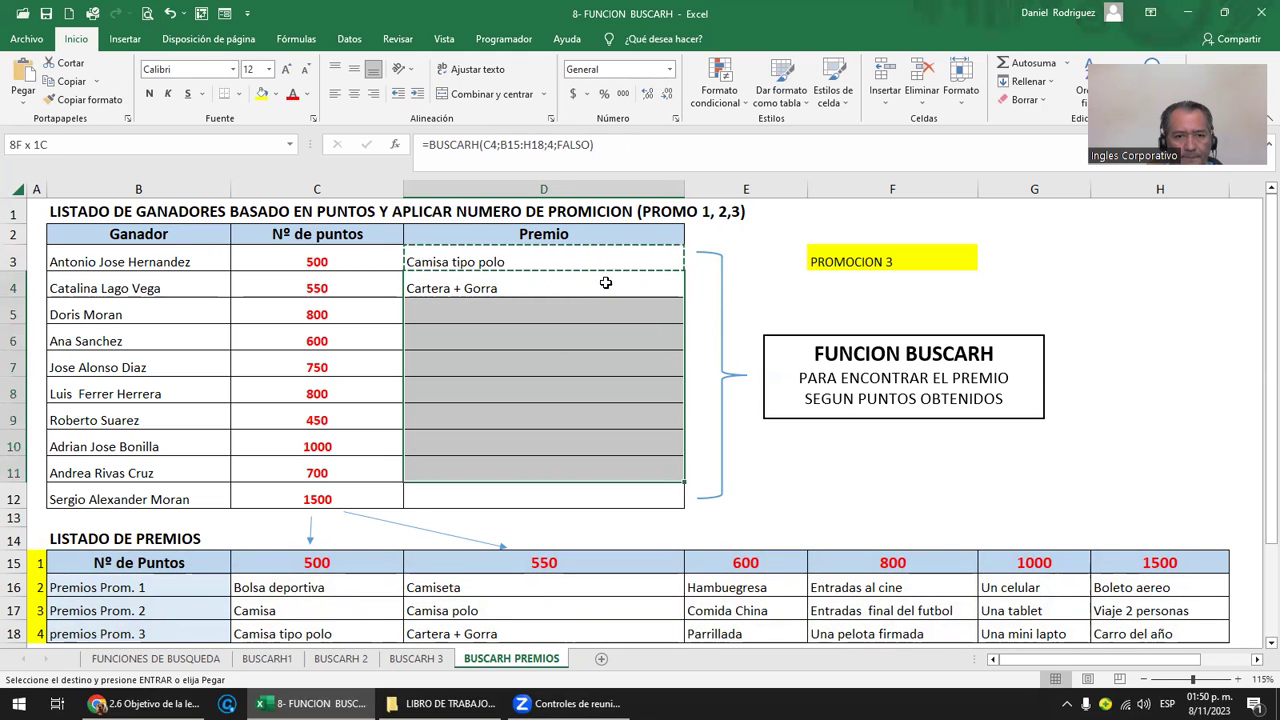
{"action": "key", "text": "shift+Down"}
{"action": "key", "text": "Return"}
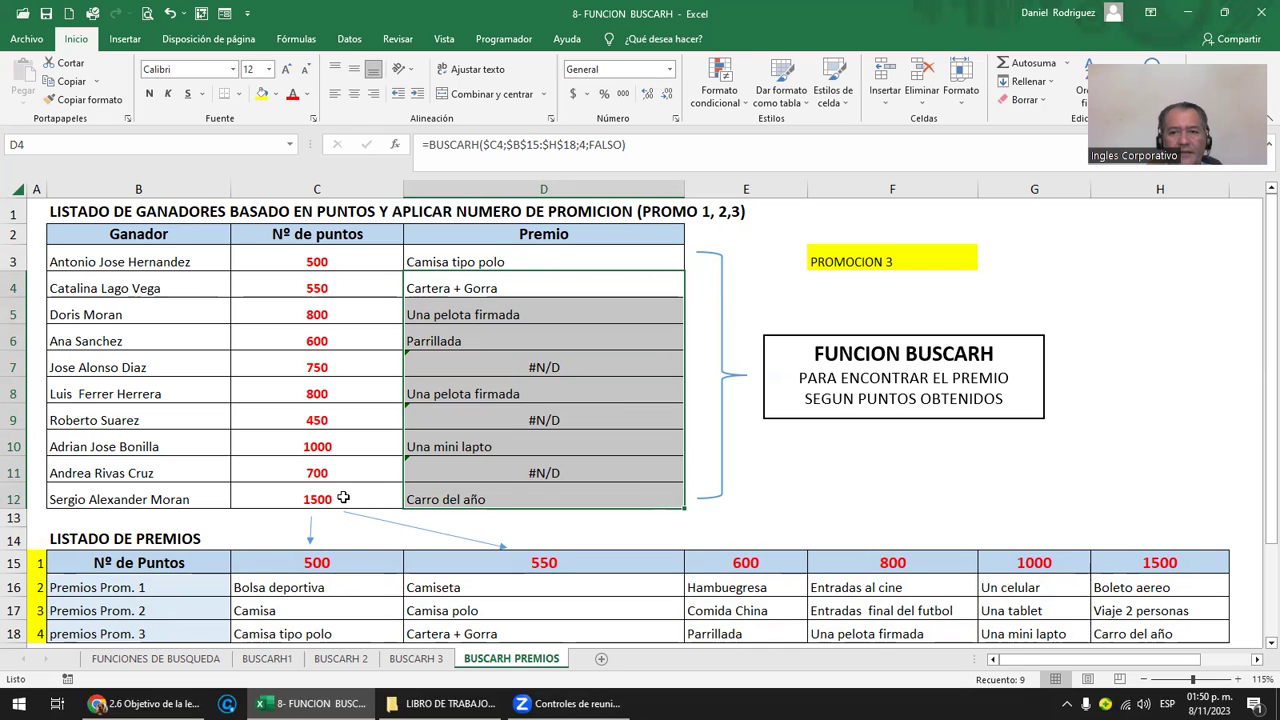
Check the #N/D results for unmatched points like 750, then reopen D3's formula.
{"action": "left_click_drag", "start_coordinate": [352, 563], "coordinate": [1215, 563]}
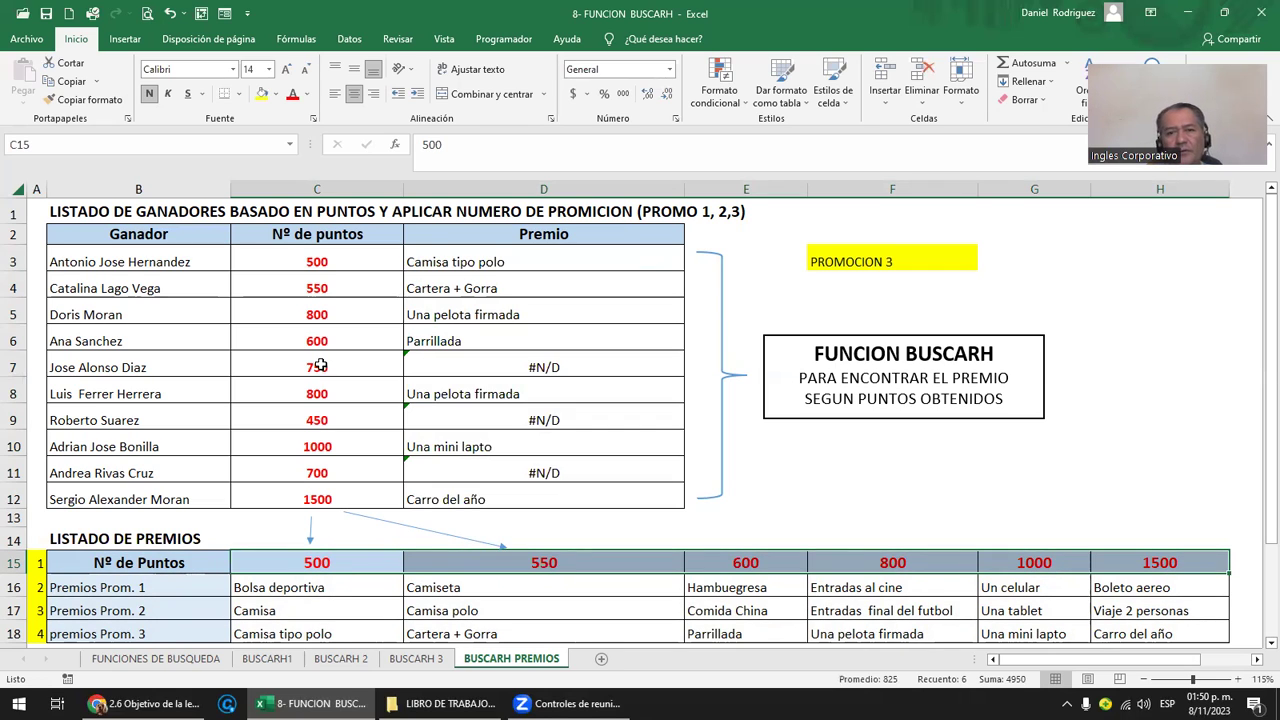
{"action": "left_click", "coordinate": [461, 370]}
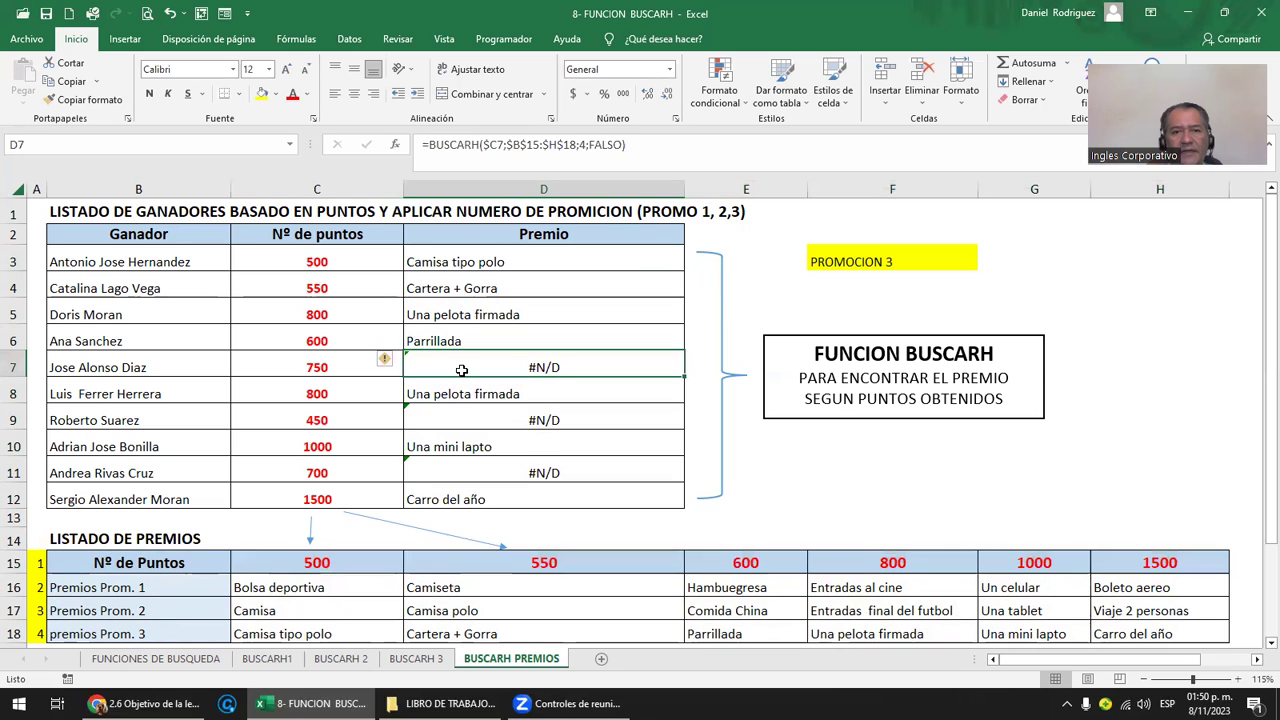
{"action": "left_click", "coordinate": [306, 368]}
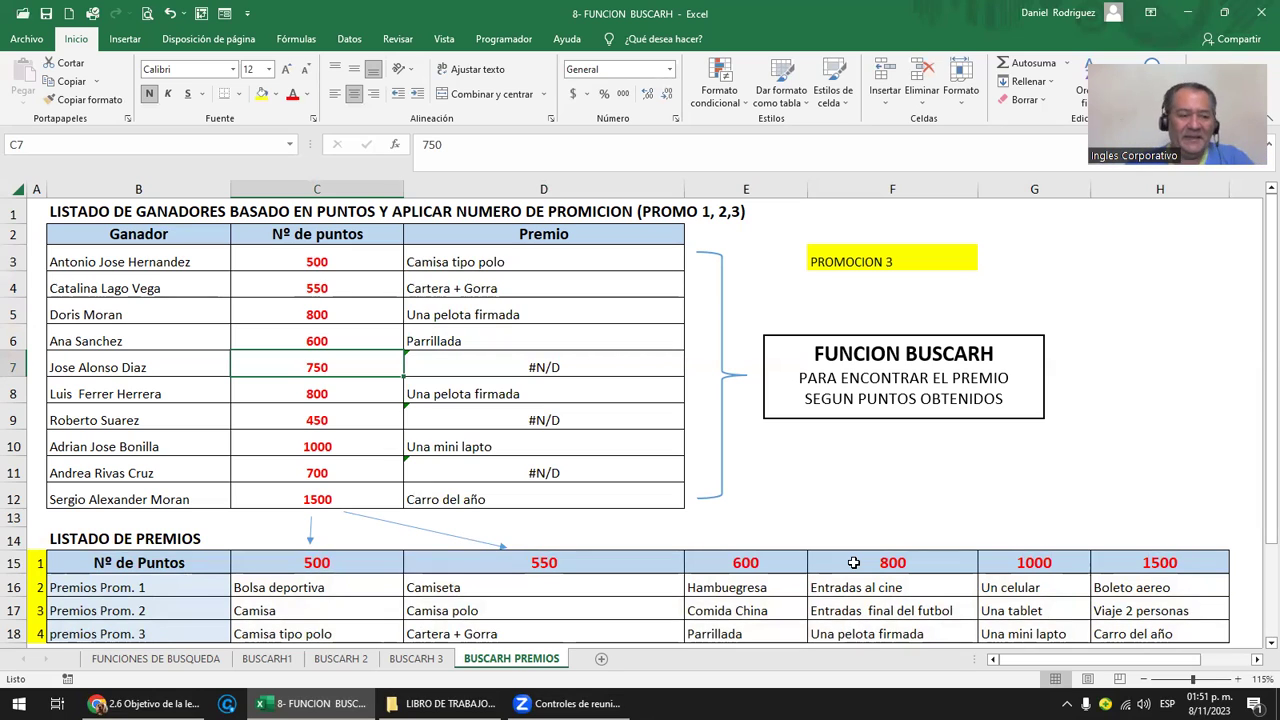
{"action": "left_click_drag", "start_coordinate": [310, 264], "coordinate": [314, 489]}
{"action": "left_click", "coordinate": [416, 520]}
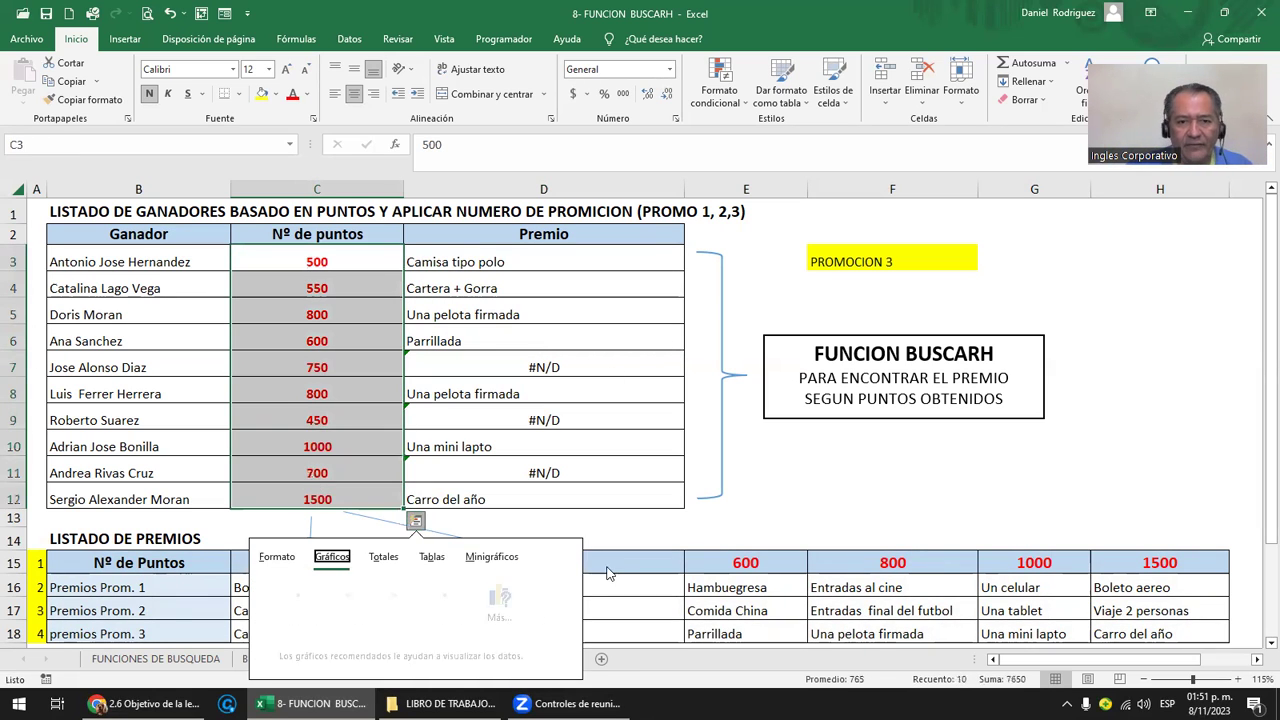
{"action": "left_click", "coordinate": [541, 379]}
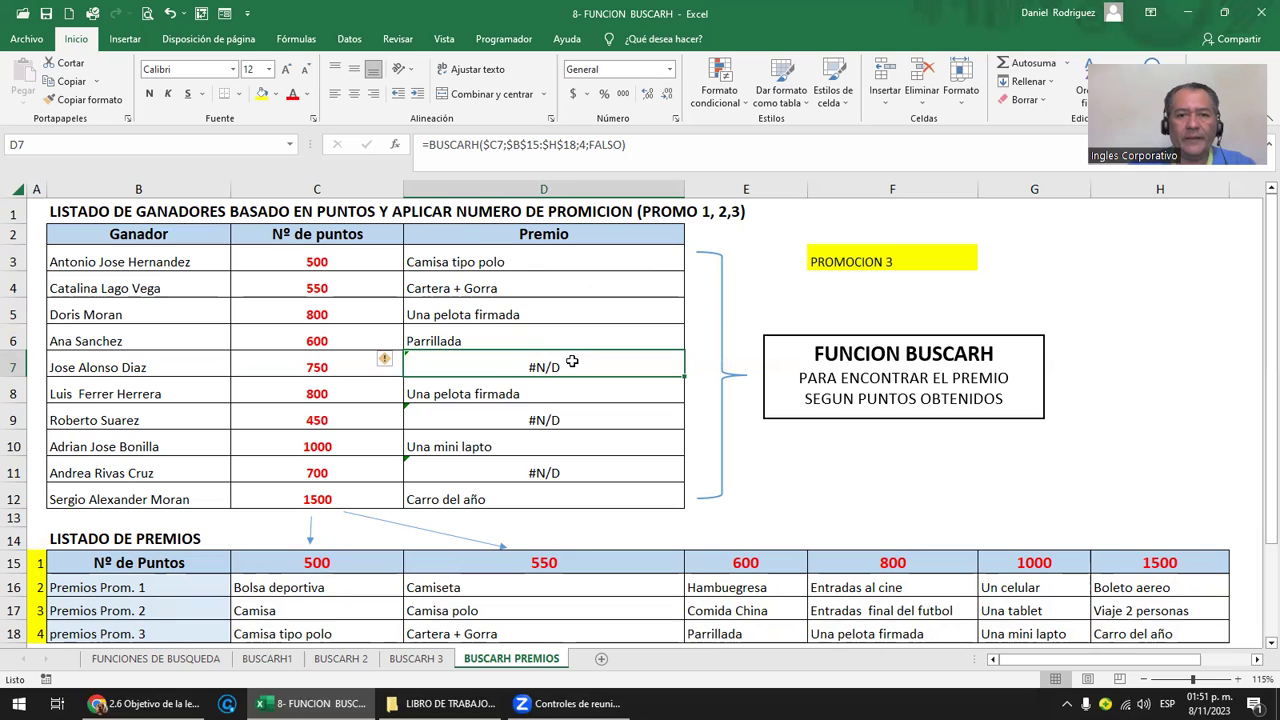
{"action": "left_click", "coordinate": [518, 416]}
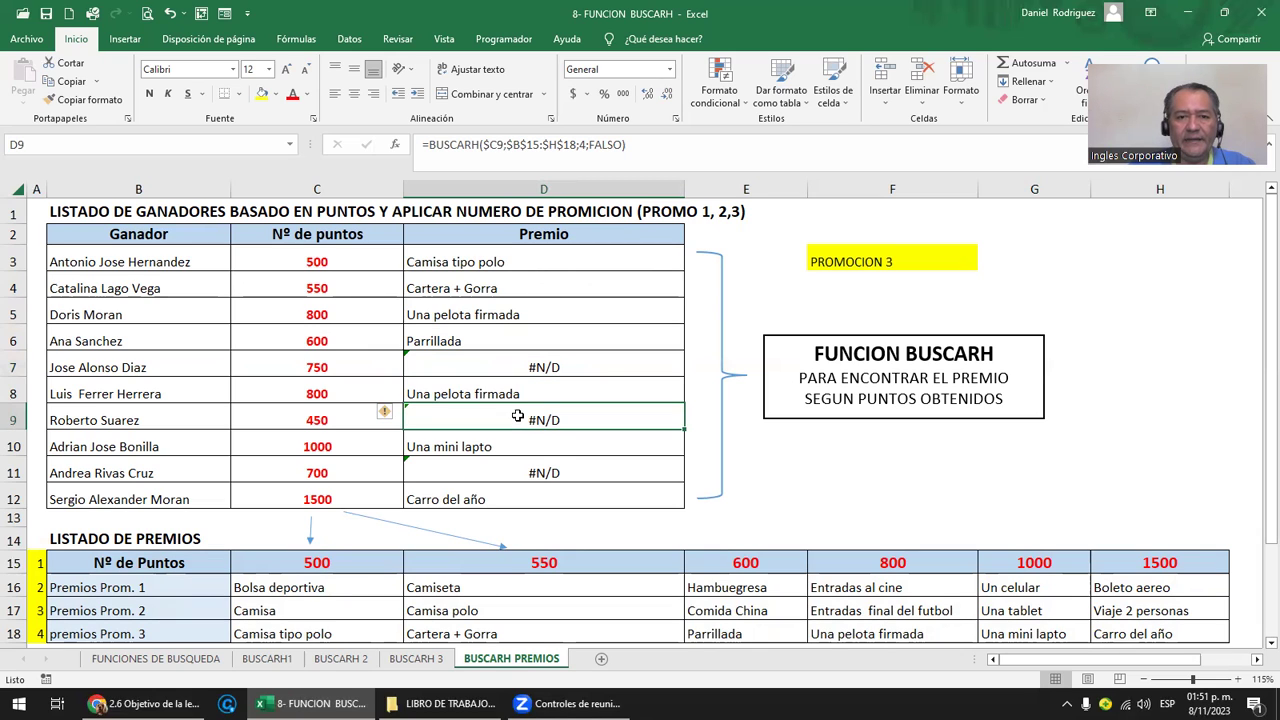
{"action": "left_click", "coordinate": [543, 468]}
{"action": "key", "text": "Down"}
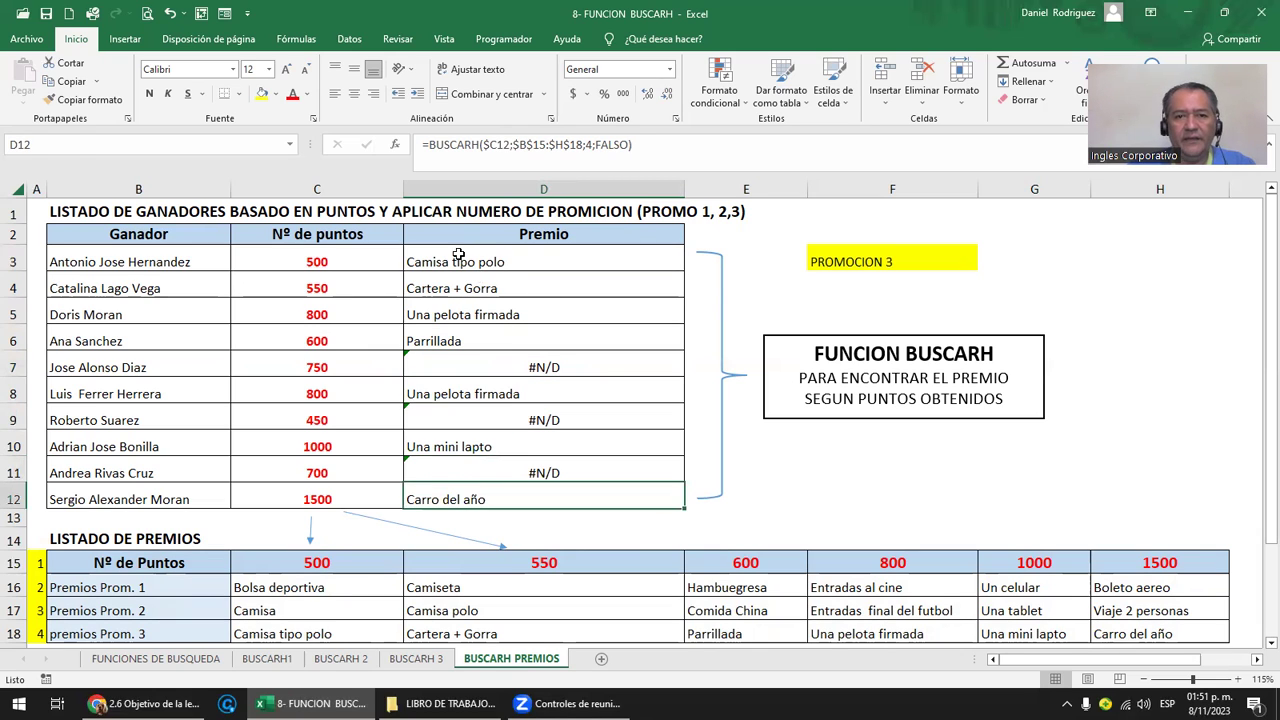
{"action": "double_click", "coordinate": [459, 258]}
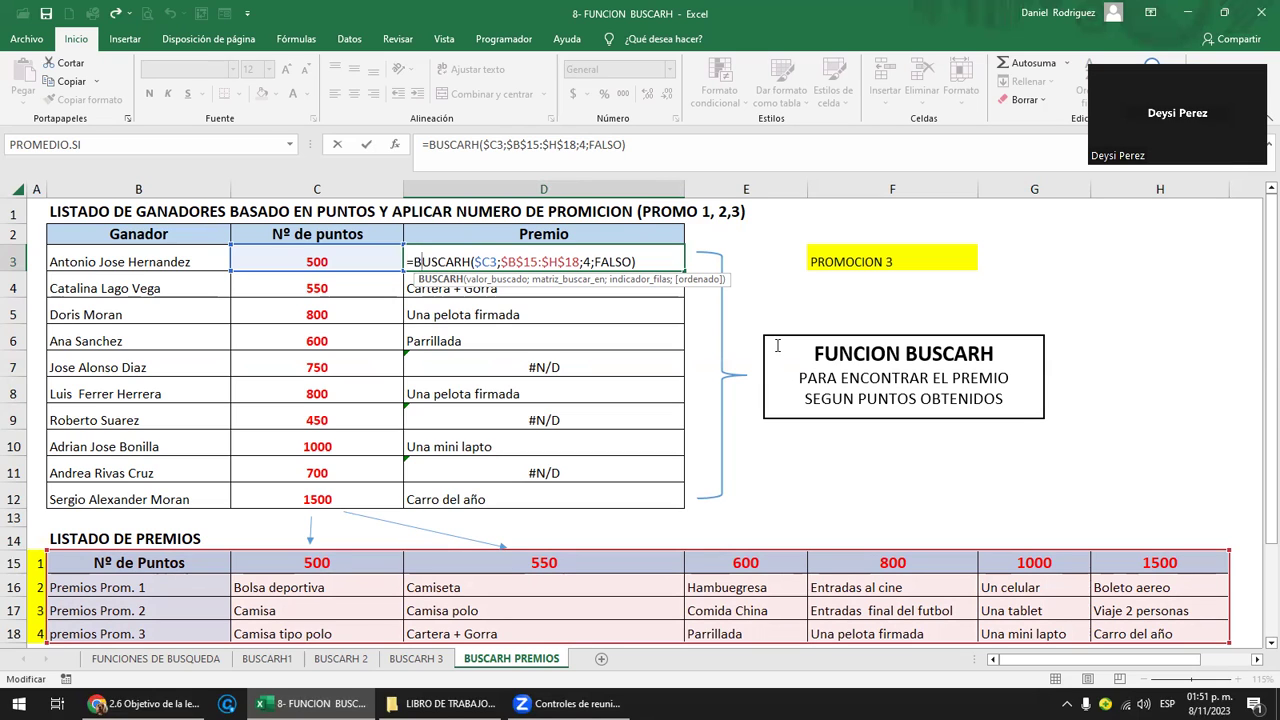
Wrap D3's BUSCARH in SI.ERROR with a " " fallback.
{"action": "key", "text": "End"}
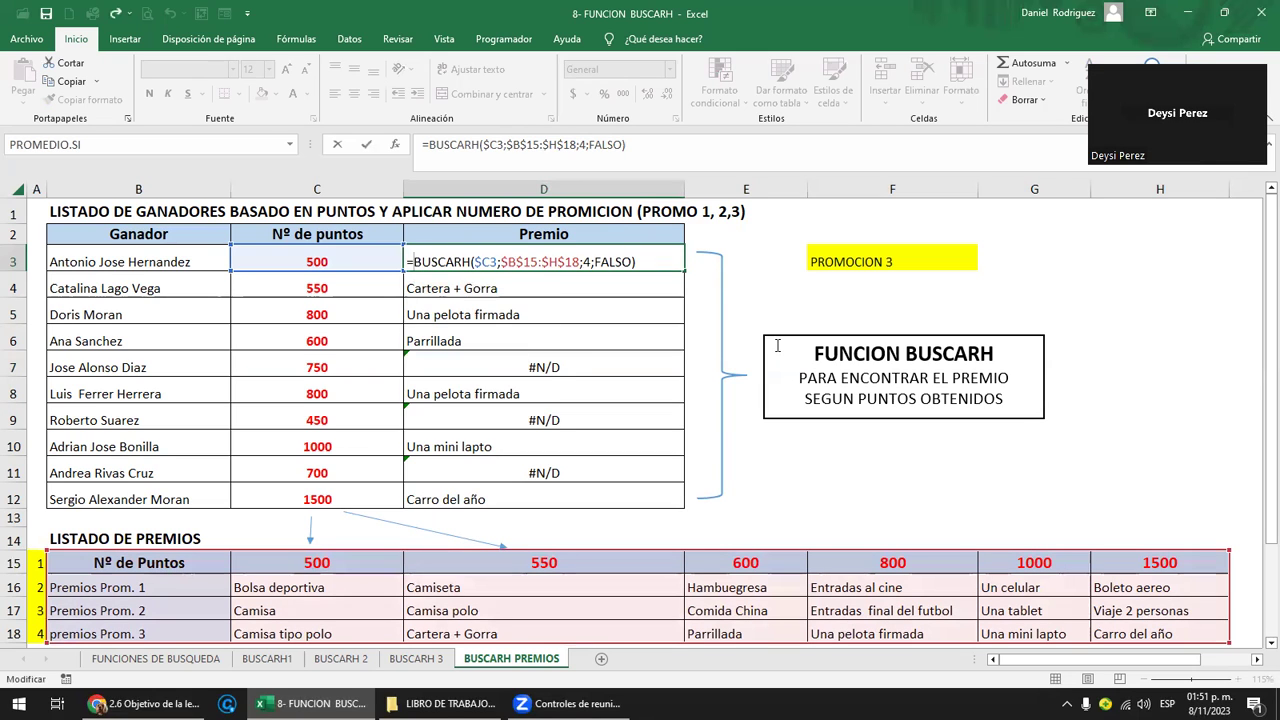
{"action": "type", "text": "SI.ERROR"}
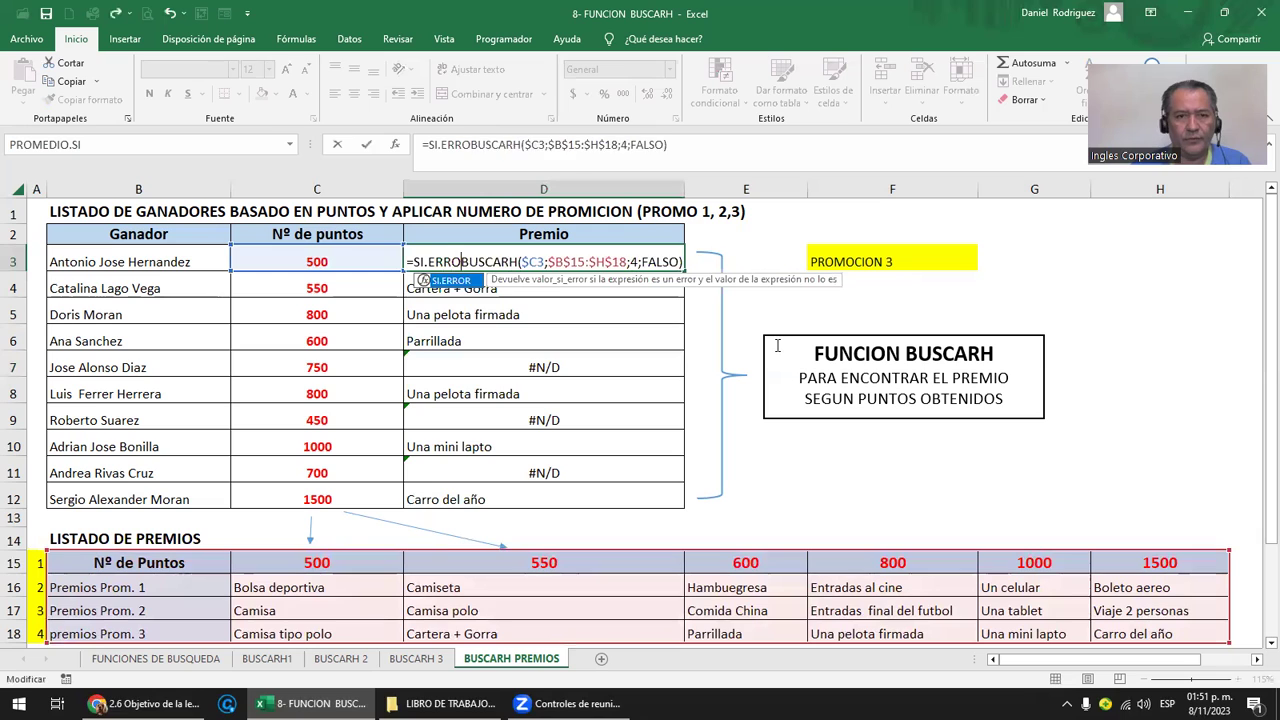
{"action": "type", "text": "("}
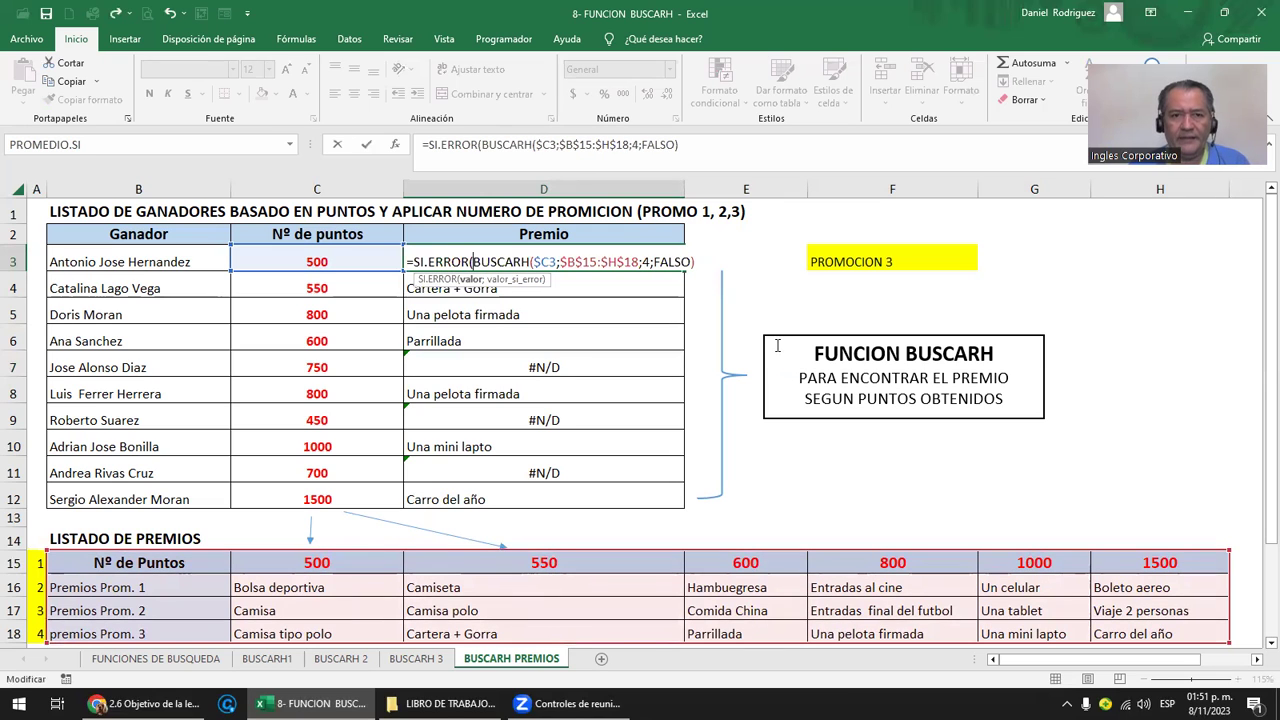
{"action": "key", "text": "Right"}
{"action": "key", "text": "Right"}
{"action": "key", "text": "Right"}
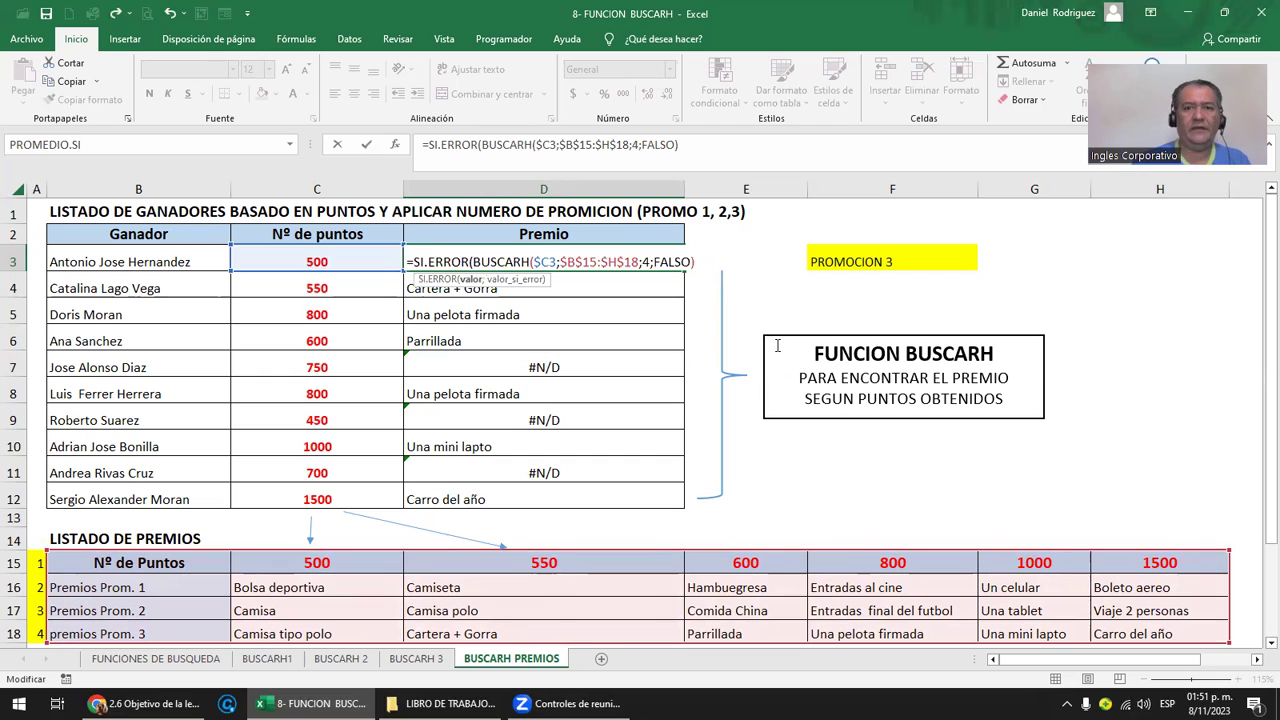
{"action": "type", "text": ";"}
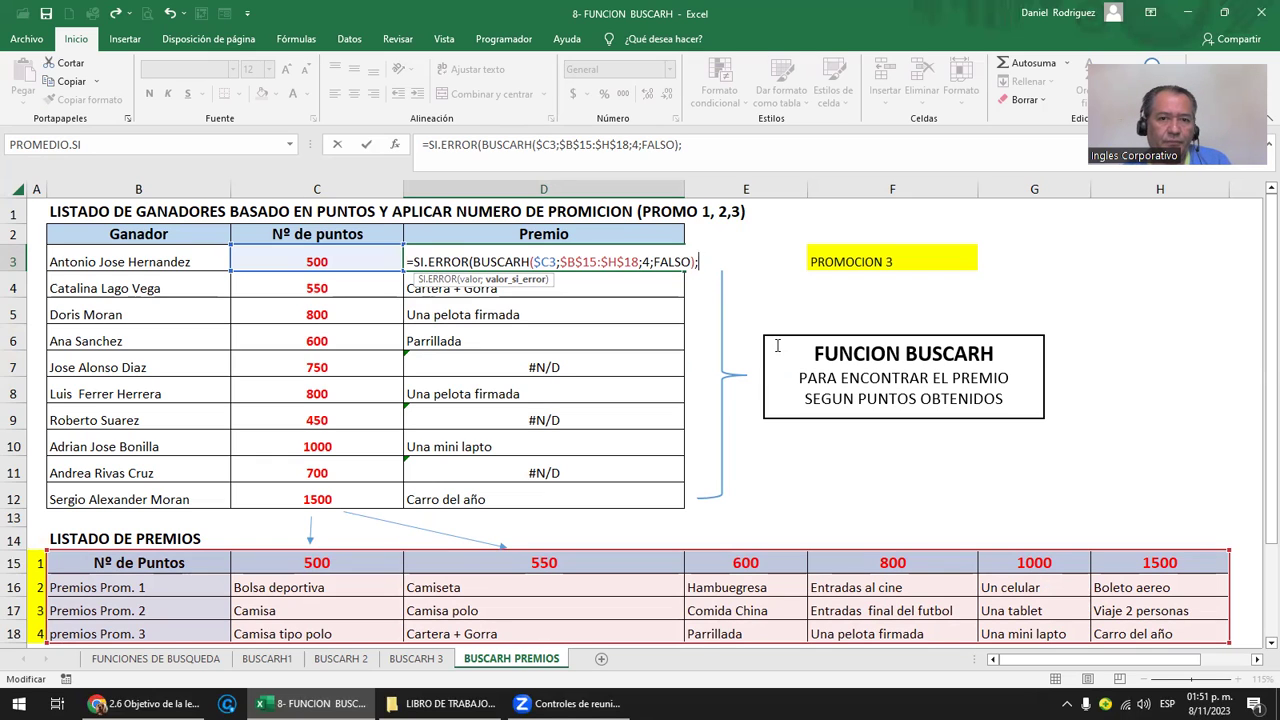
{"action": "key", "text": "Left"}
{"action": "key", "text": "Right"}
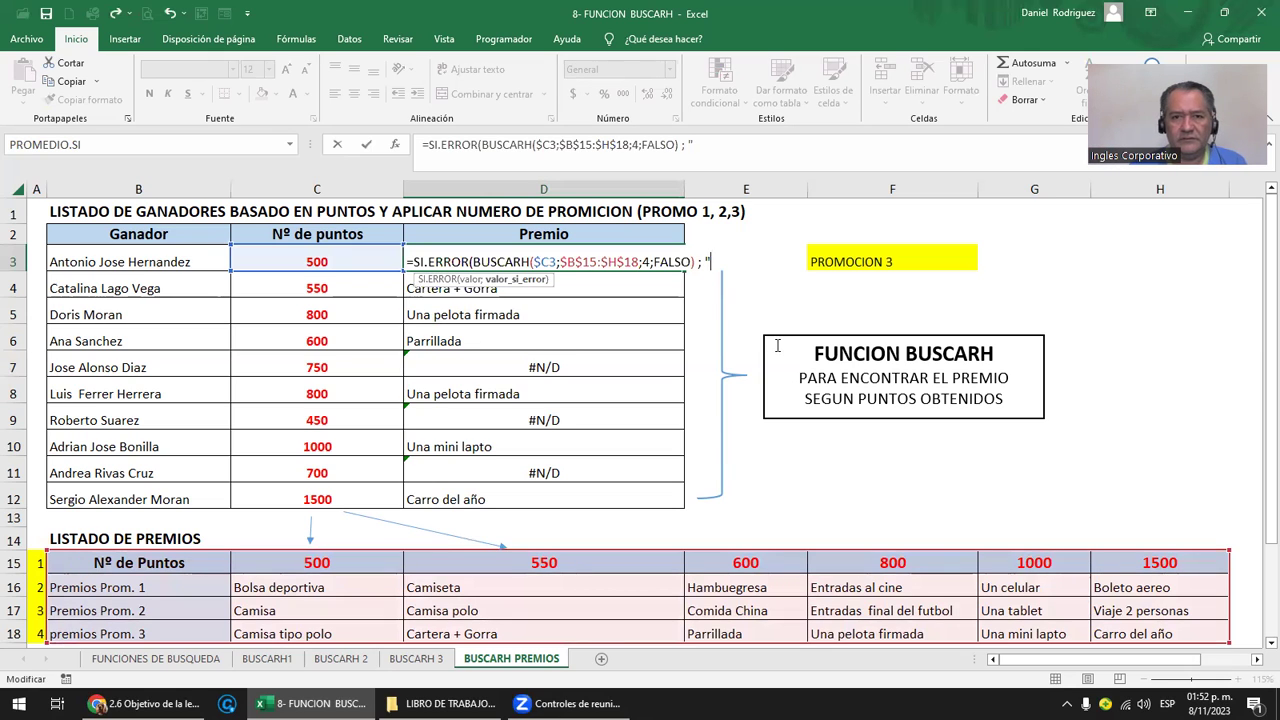
{"action": "type", "text": "\""}
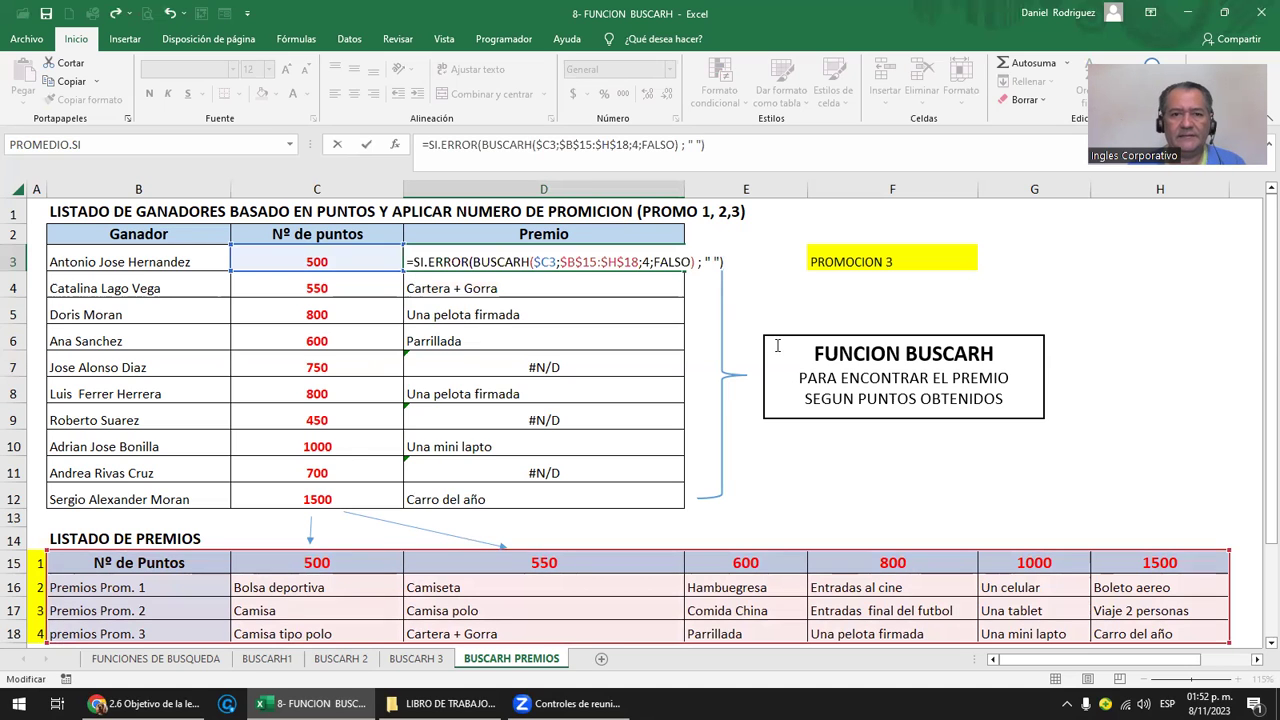
{"action": "type", "text": ")"}
{"action": "key", "text": "ctrl+Return"}
Copy the SI.ERROR formula into D4:D12 and confirm D7 and D11 are blank.
{"action": "key", "text": "ctrl+c"}
{"action": "key", "text": "Down"}
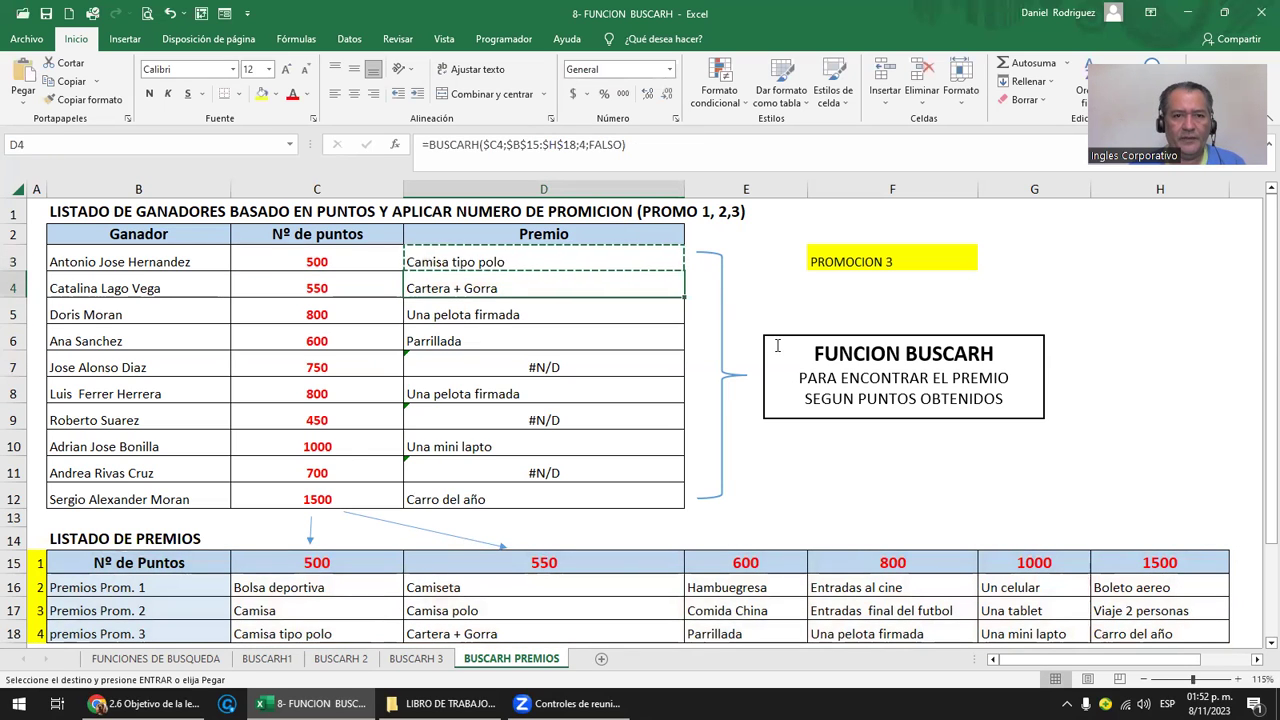
{"action": "key", "text": "shift+Down"}
{"action": "key", "text": "shift+Down"}
{"action": "key", "text": "shift+Down"}
{"action": "key", "text": "shift+Down"}
{"action": "key", "text": "shift+Down"}
{"action": "key", "text": "shift+Down"}
{"action": "key", "text": "shift+Down"}
{"action": "key", "text": "shift+Down"}
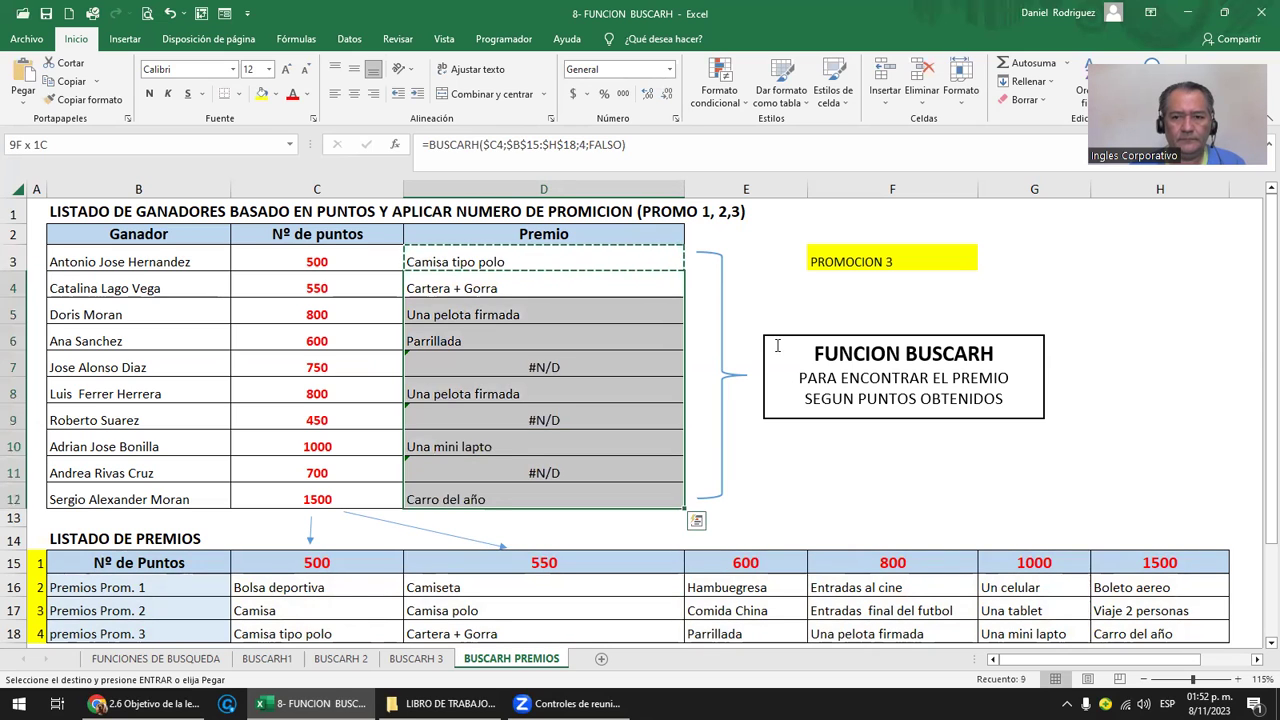
{"action": "key", "text": "ctrl+v"}
{"action": "key", "text": "Down"}
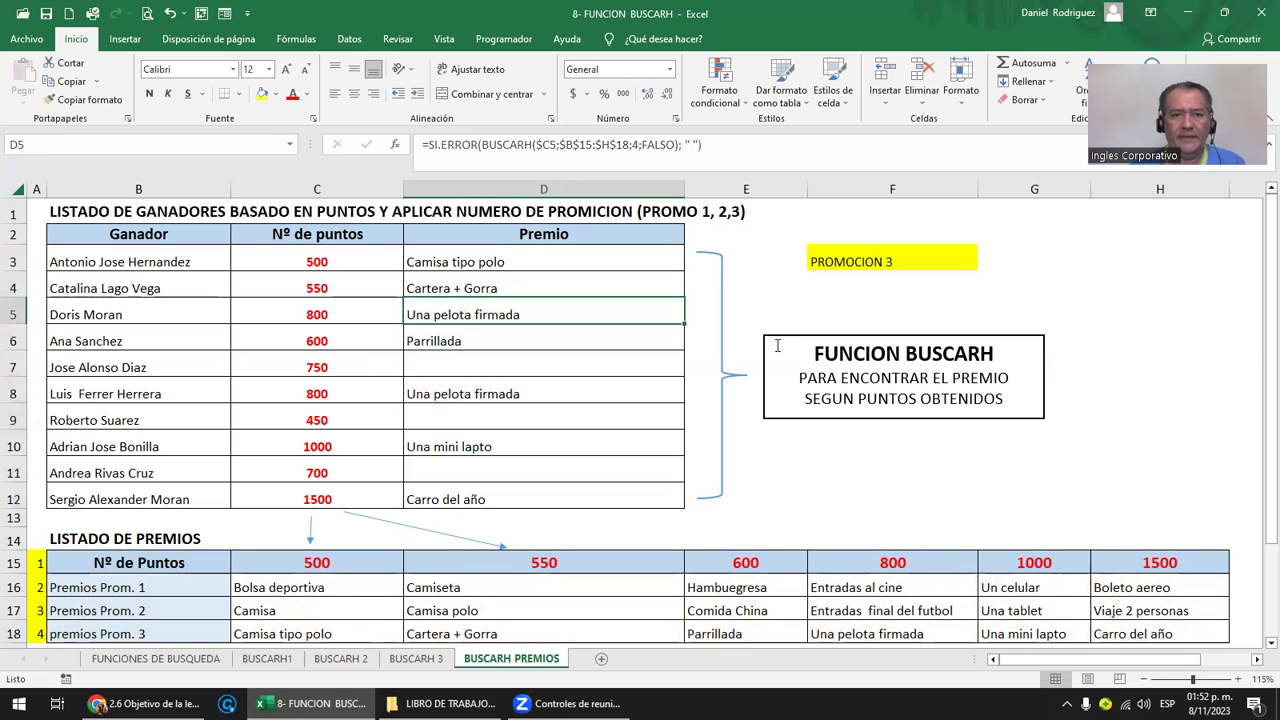
{"action": "left_click", "coordinate": [488, 373]}
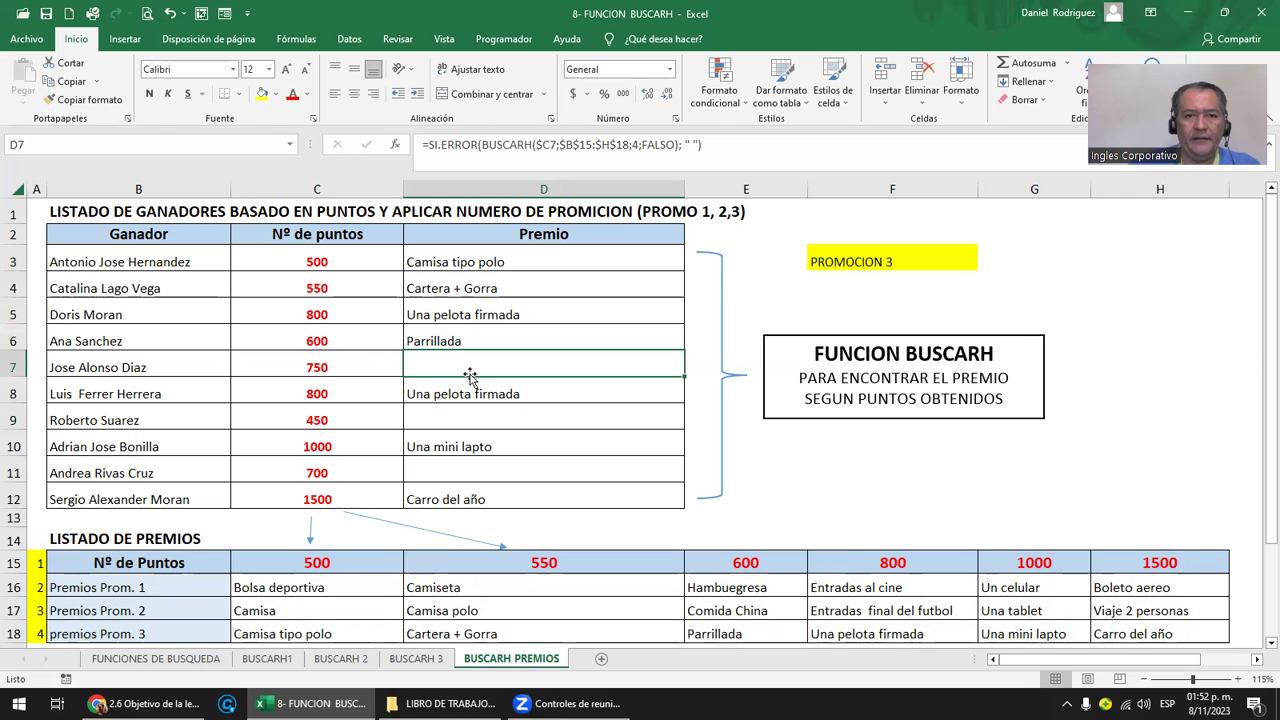
{"action": "left_click", "coordinate": [434, 472]}
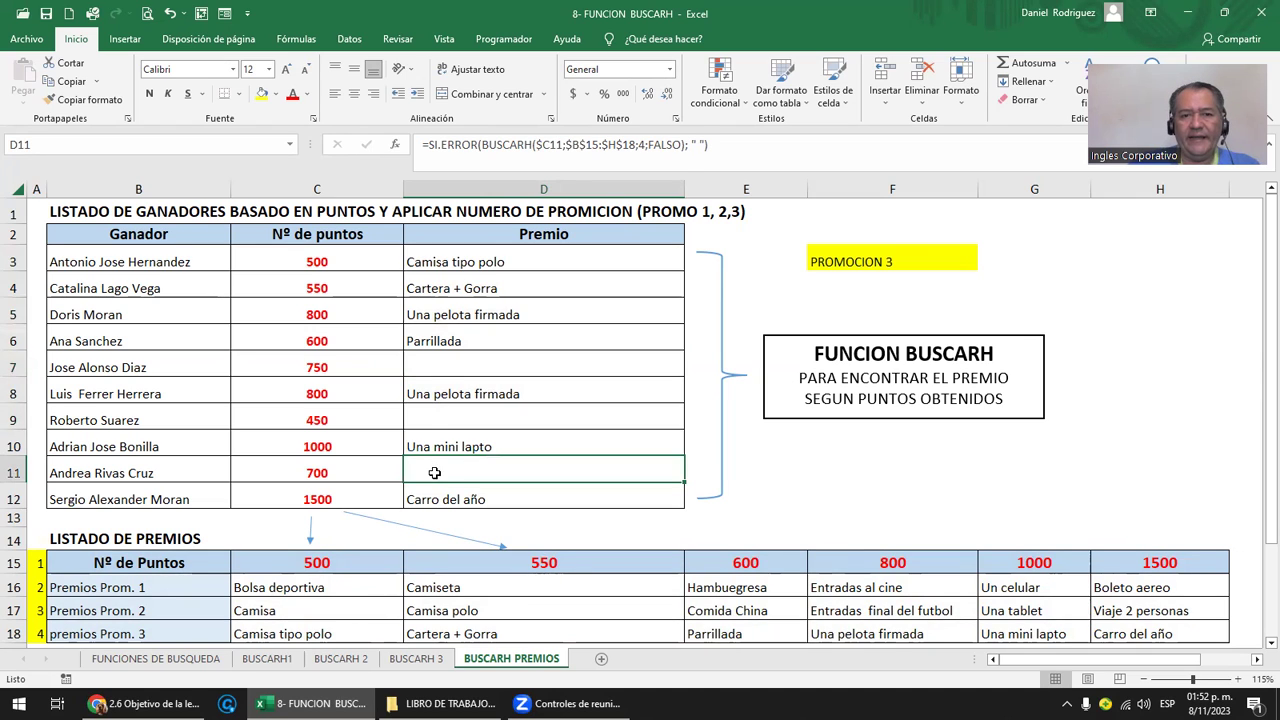
{"action": "left_click", "coordinate": [421, 363]}
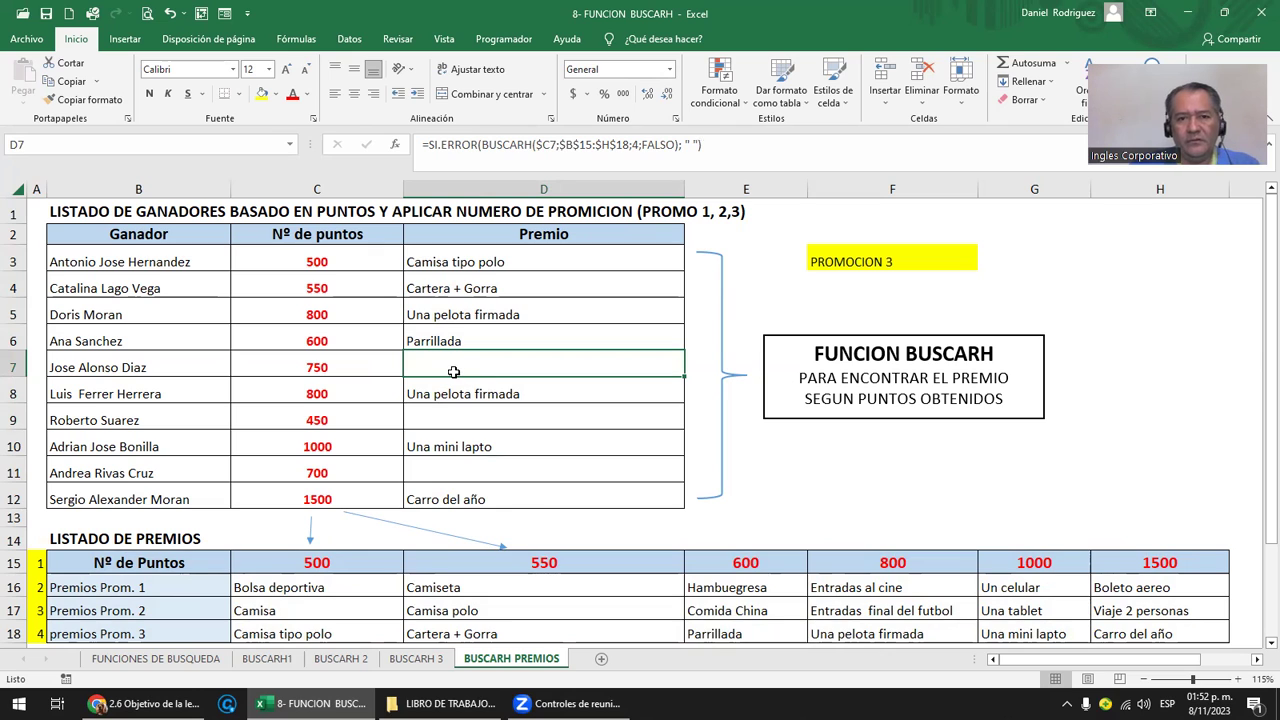
Change D3's SI.ERROR fallback text to "--".
{"action": "double_click", "coordinate": [454, 262]}
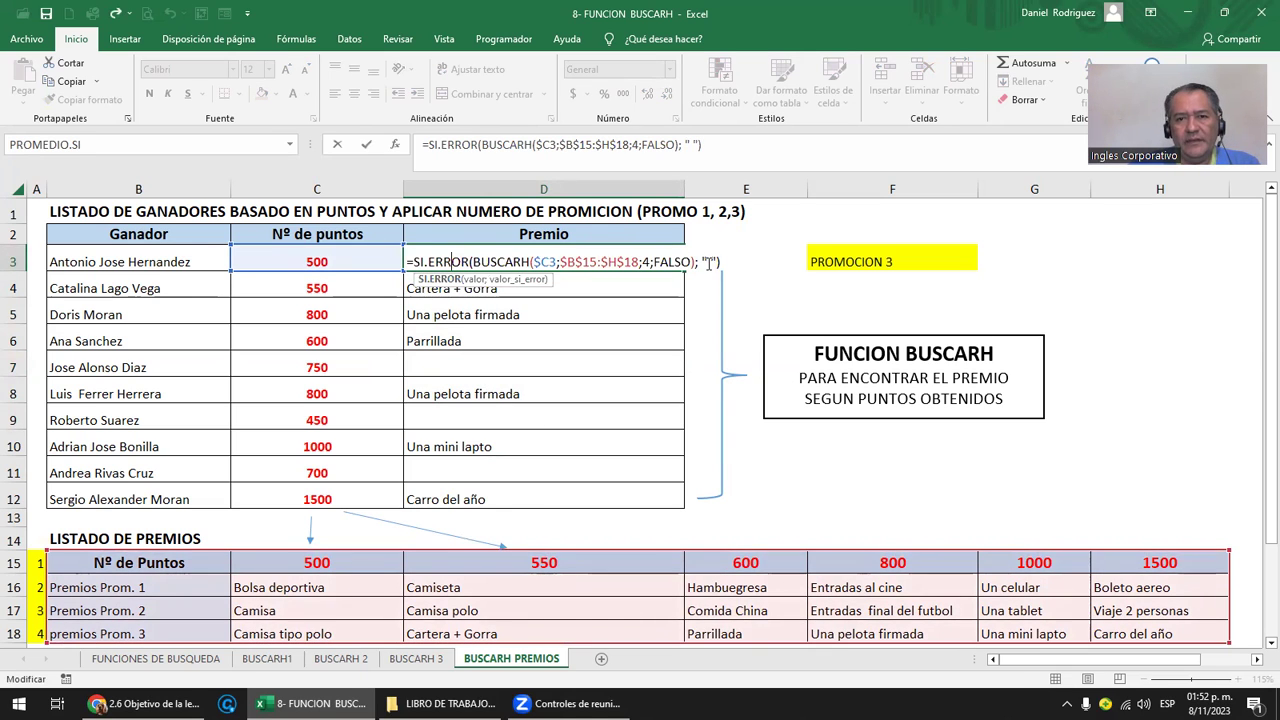
{"action": "type", "text": "--"}
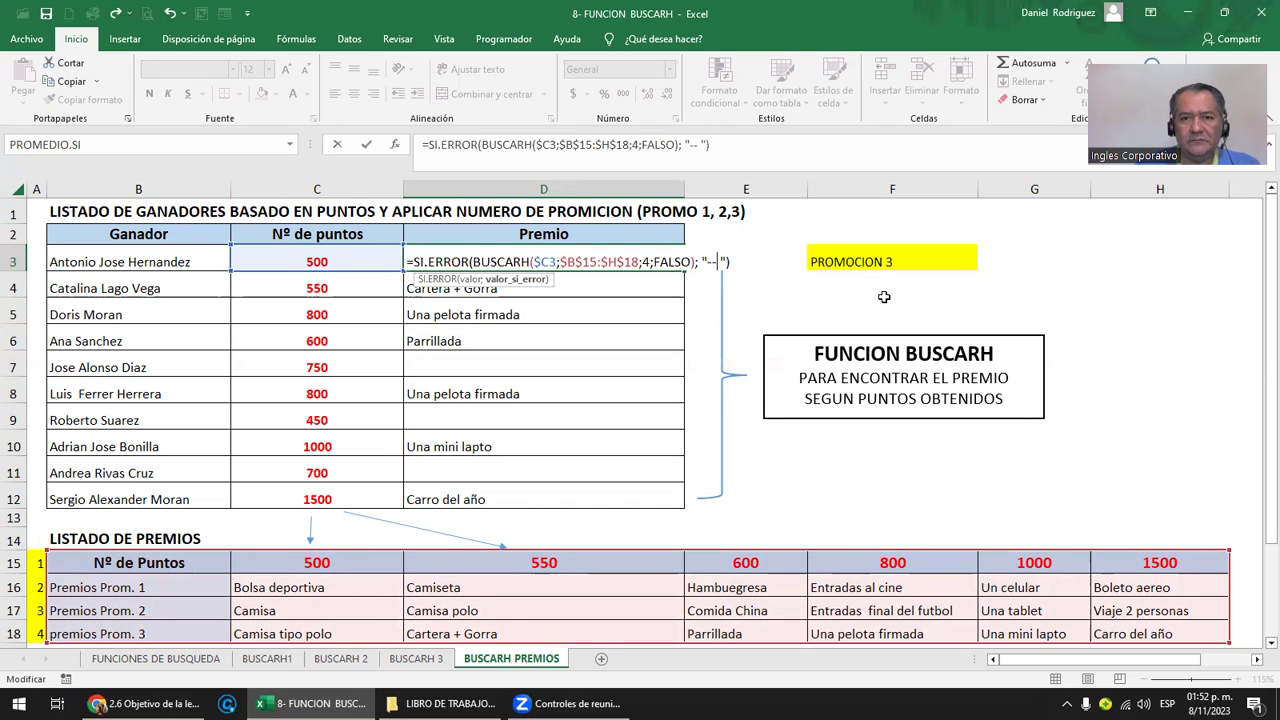
{"action": "key", "text": "Return"}
{"action": "key", "text": "Up"}
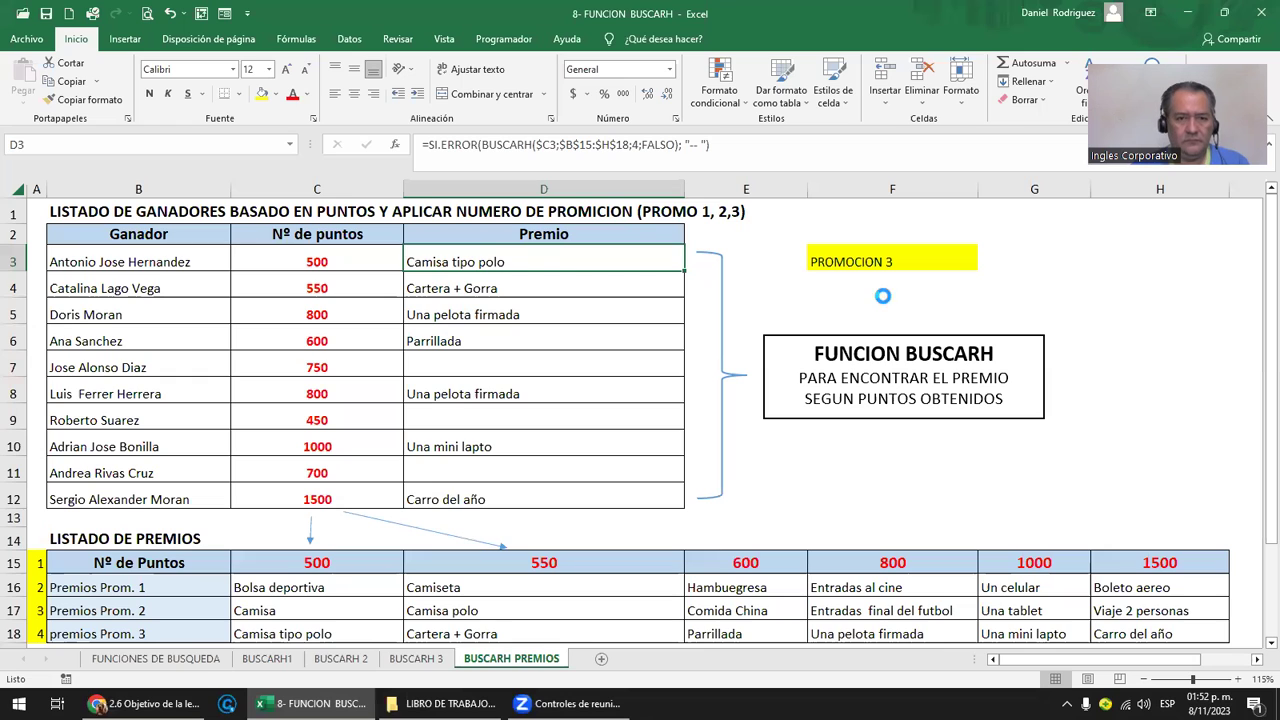
Copy the updated D3 formula into D4:D12 and confirm D7 shows --.
{"action": "key", "text": "ctrl+c"}
{"action": "key", "text": "Down"}
{"action": "key", "text": "shift+Down"}
{"action": "key", "text": "shift+Down"}
{"action": "key", "text": "shift+Down"}
{"action": "key", "text": "shift+Down"}
{"action": "key", "text": "shift+Down"}
{"action": "key", "text": "shift+Down"}
{"action": "key", "text": "shift+Down"}
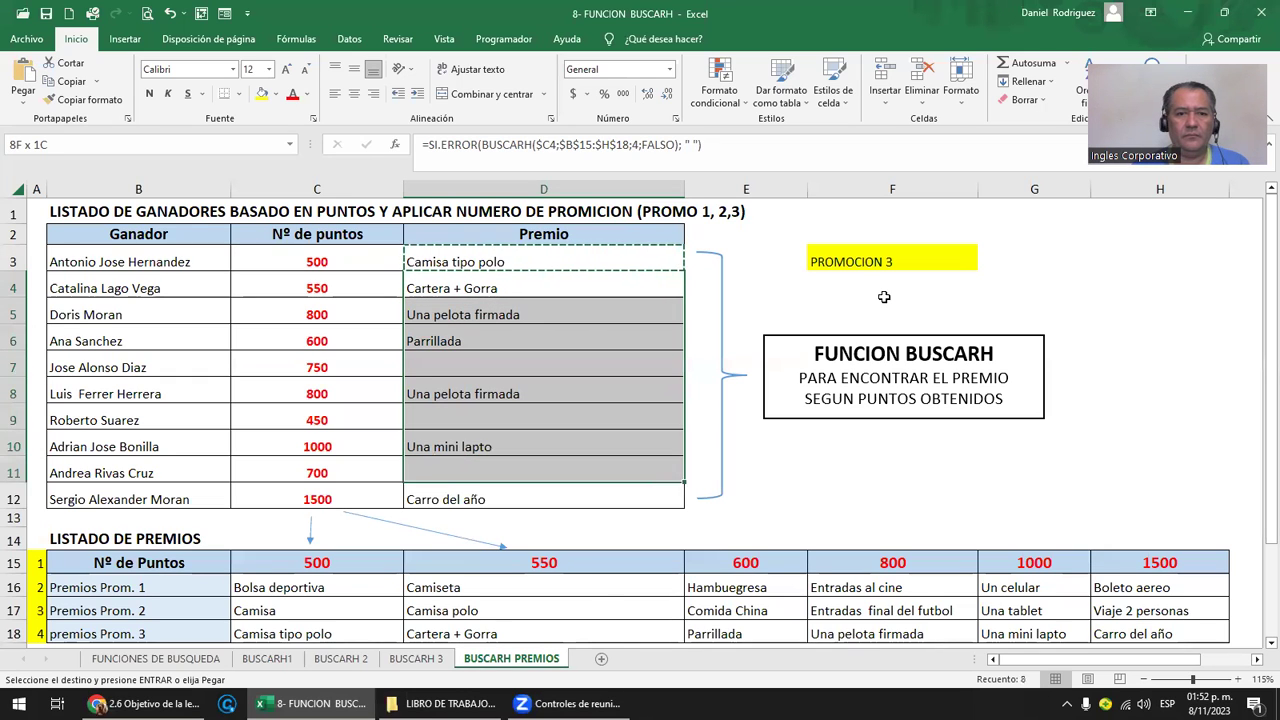
{"action": "key", "text": "shift+Down"}
{"action": "key", "text": "ctrl+v"}
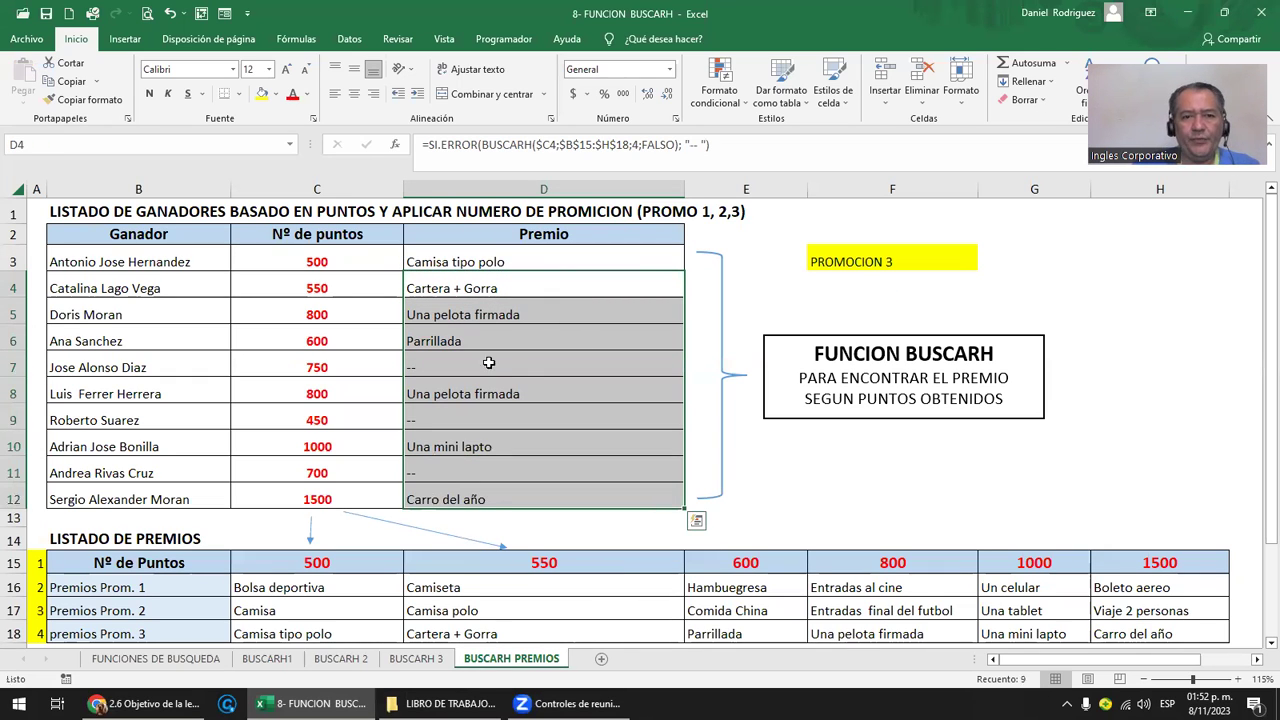
{"action": "left_click", "coordinate": [488, 364]}
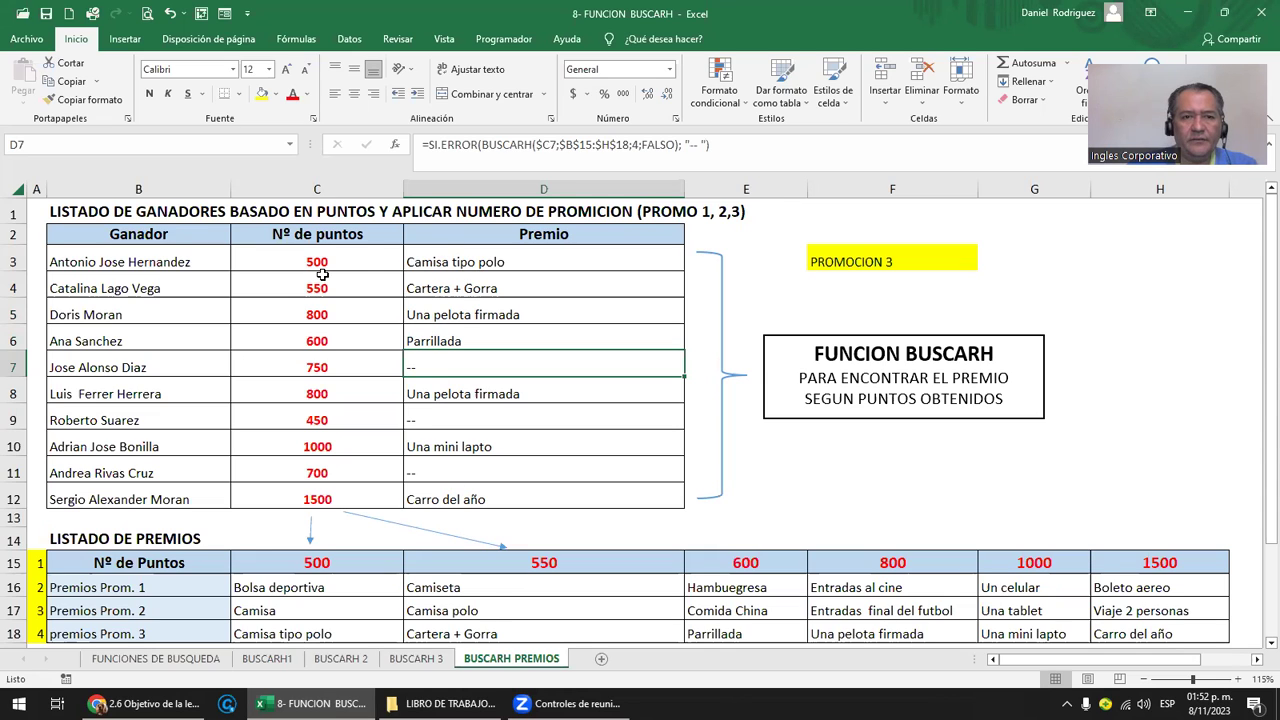
Review the points, Premio results and point labels, and glance at the BUSCARH1 sheet.
{"action": "left_click_drag", "start_coordinate": [316, 259], "coordinate": [305, 501]}
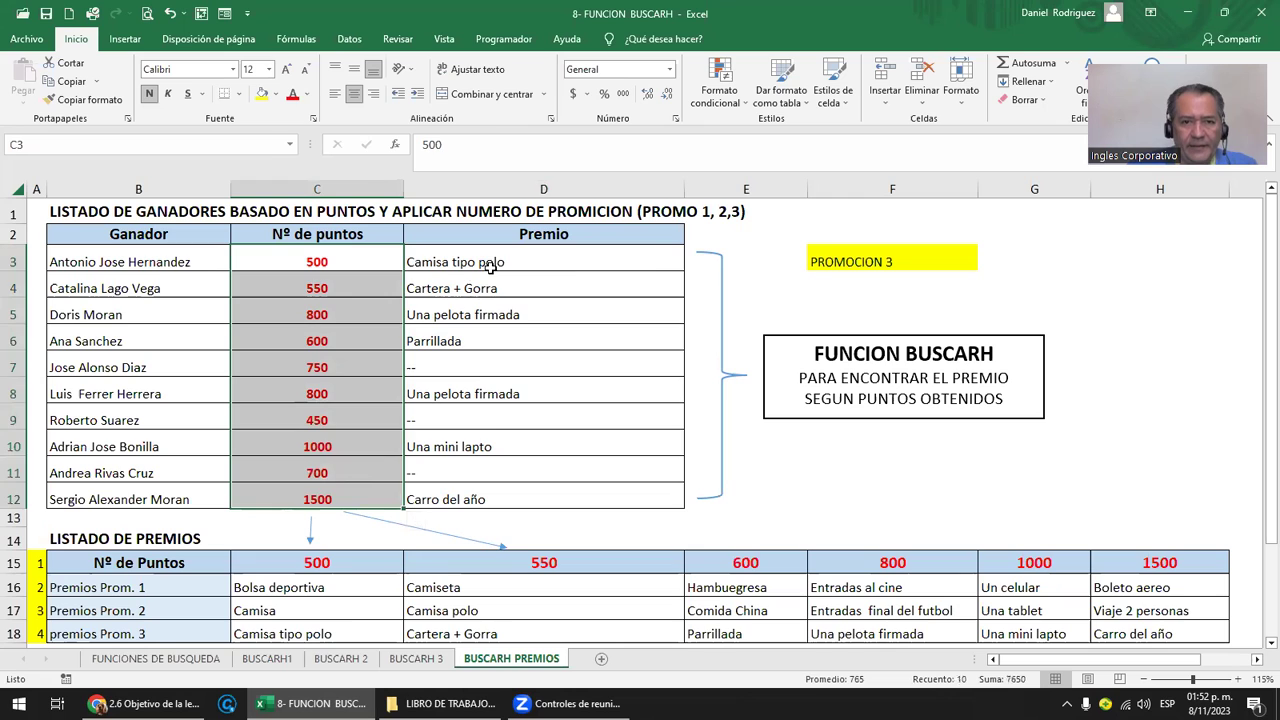
{"action": "left_click_drag", "start_coordinate": [486, 262], "coordinate": [488, 489]}
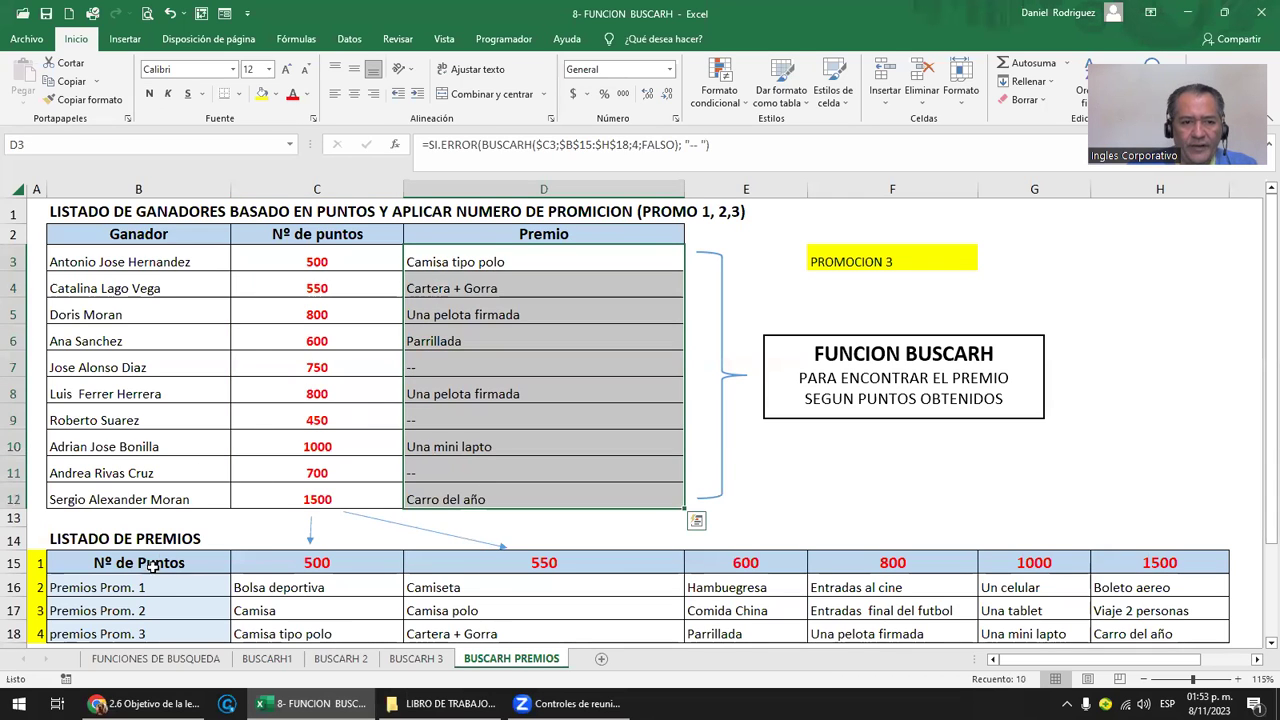
{"action": "mouse_move", "coordinate": [138, 570]}
{"action": "left_mouse_down"}
{"action": "mouse_move", "coordinate": [146, 608]}
{"action": "mouse_move", "coordinate": [1187, 615]}
{"action": "left_mouse_up"}
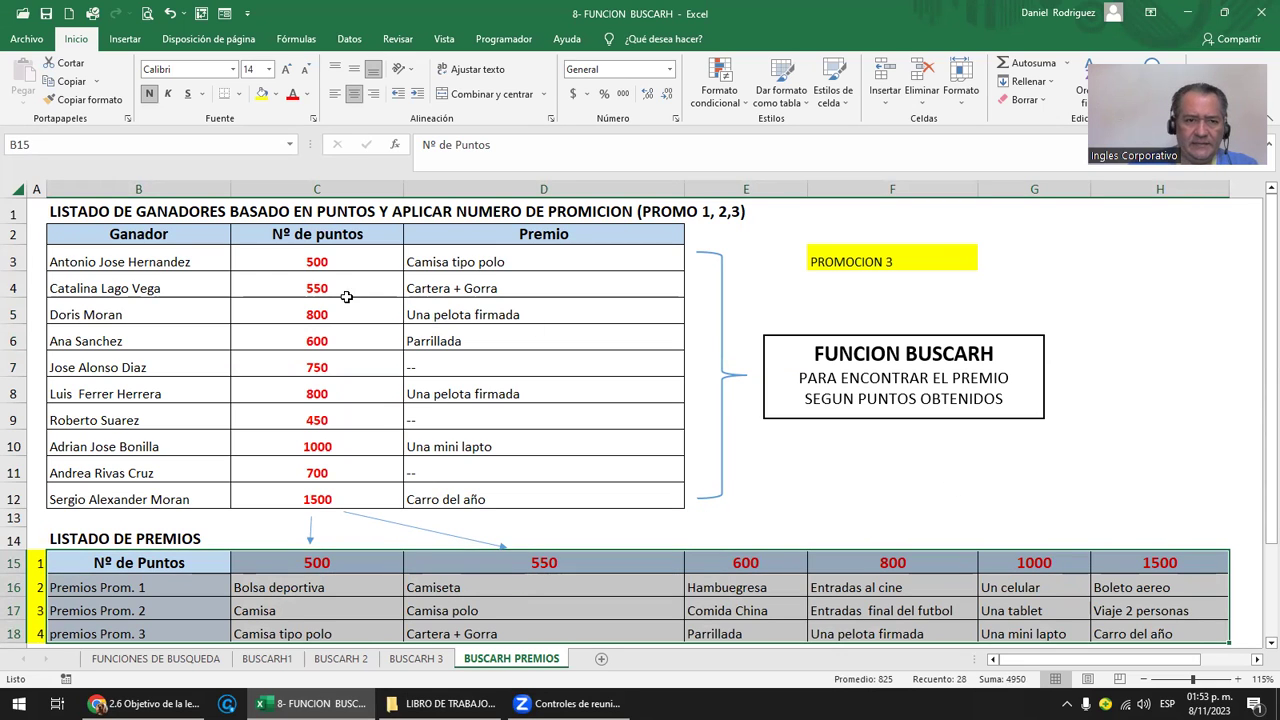
{"action": "left_click", "coordinate": [270, 659]}
{"action": "scroll", "coordinate": [254, 589], "scroll_direction": "down", "scroll_amount": 1}
{"action": "scroll", "coordinate": [254, 589], "scroll_direction": "down", "scroll_amount": 2}
{"action": "scroll", "coordinate": [254, 589], "scroll_direction": "down", "scroll_amount": 1}
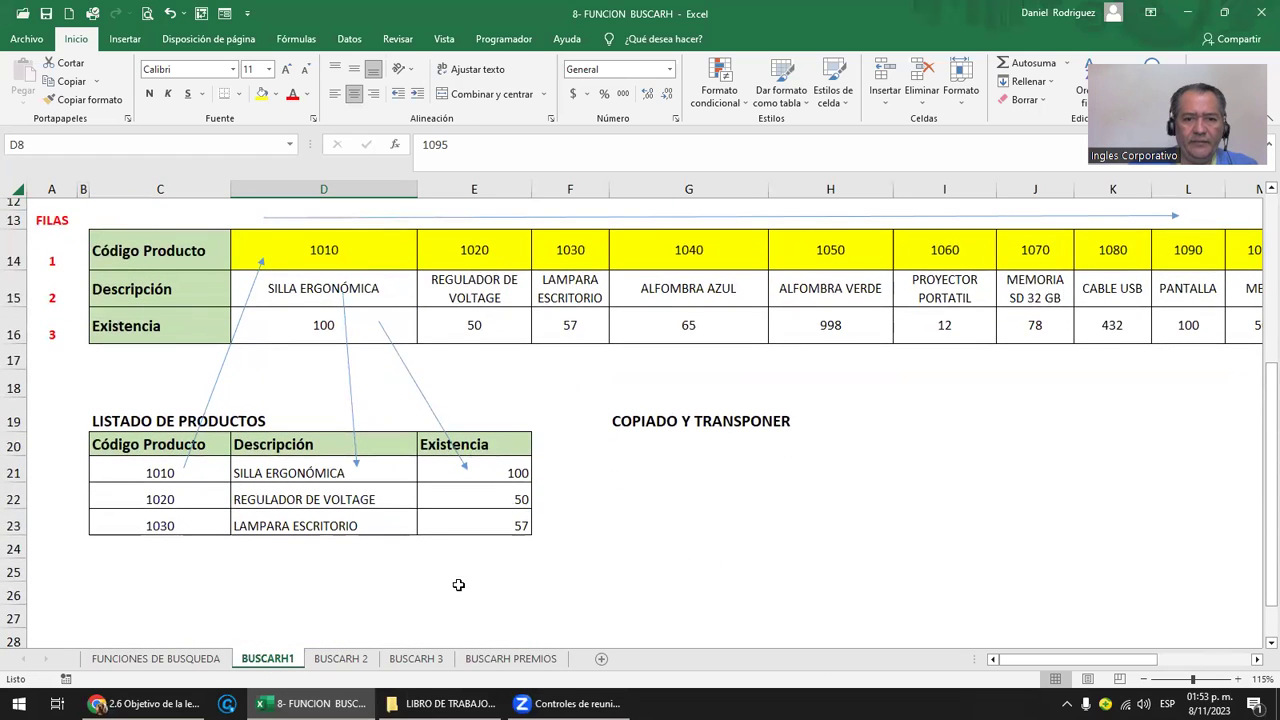
{"action": "left_click", "coordinate": [511, 659]}
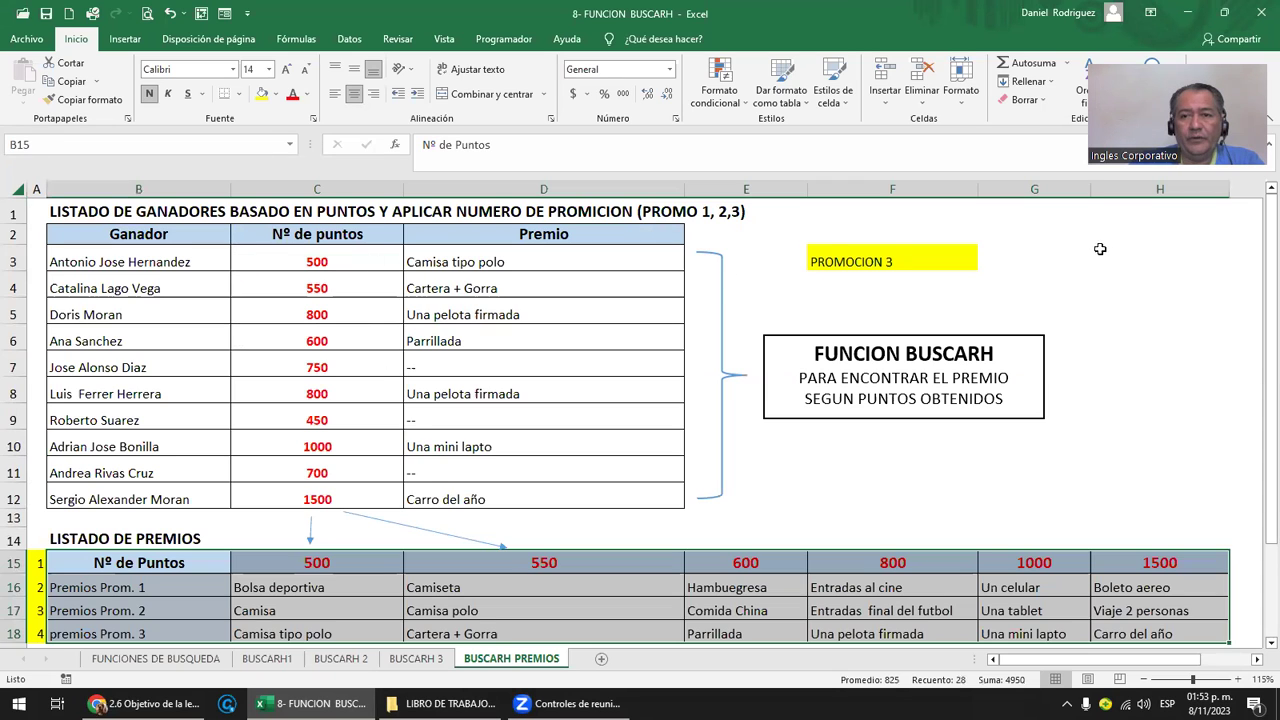
Select the prize table B15:H18 and copy it.
{"action": "left_click_drag", "start_coordinate": [1100, 250], "coordinate": [1135, 420]}
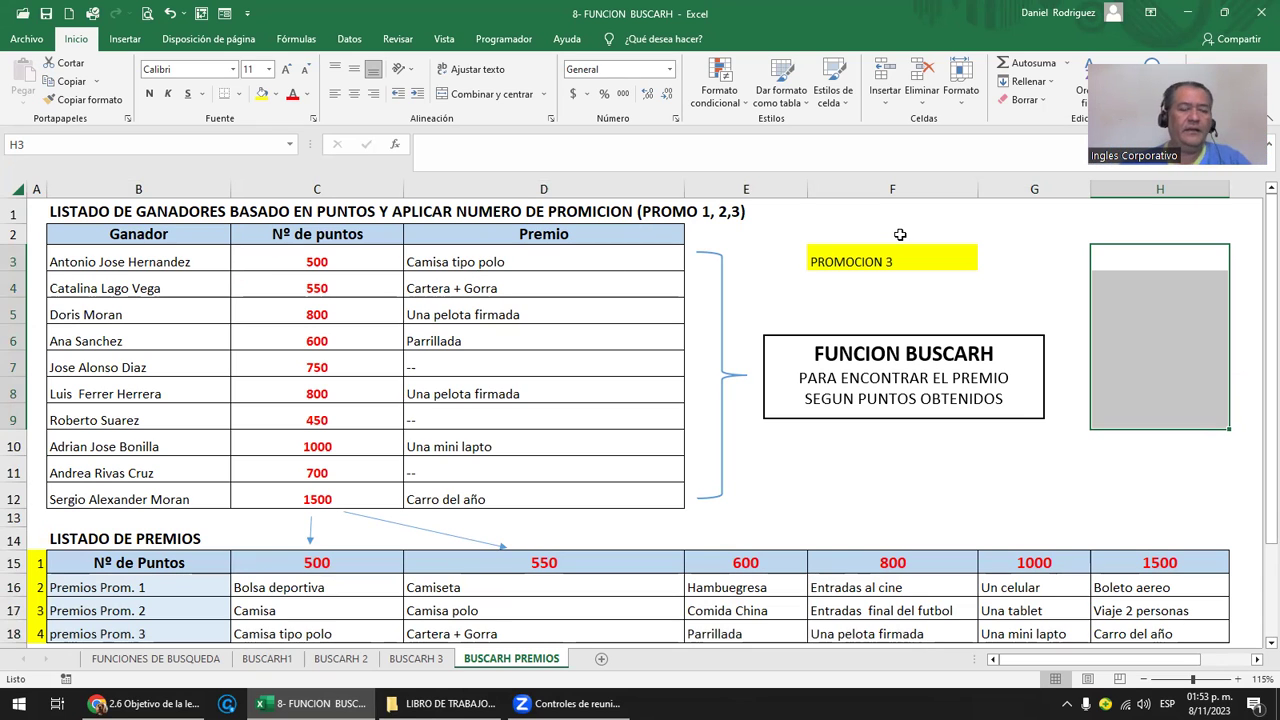
{"action": "mouse_move", "coordinate": [85, 563]}
{"action": "left_mouse_down"}
{"action": "mouse_move", "coordinate": [428, 610]}
{"action": "mouse_move", "coordinate": [1188, 632]}
{"action": "left_mouse_up"}
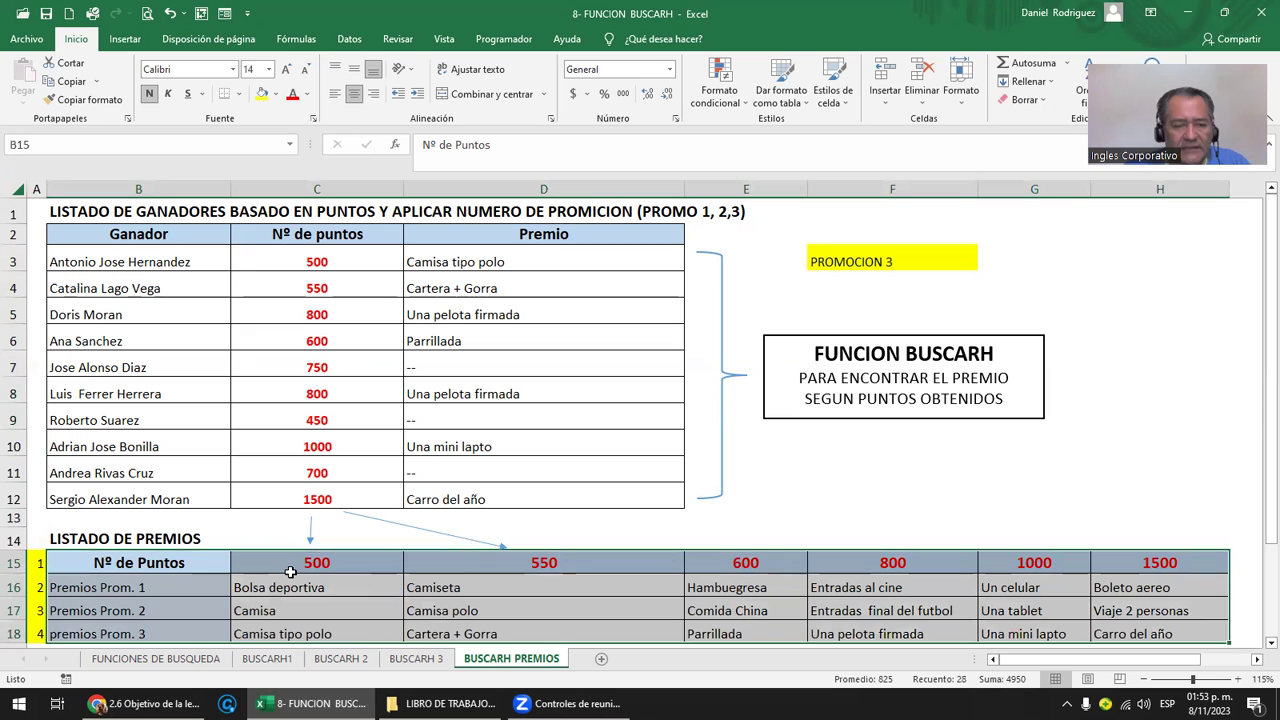
{"action": "key", "text": "ctrl+c"}
{"action": "scroll", "coordinate": [290, 572], "scroll_direction": "down", "scroll_amount": 3}
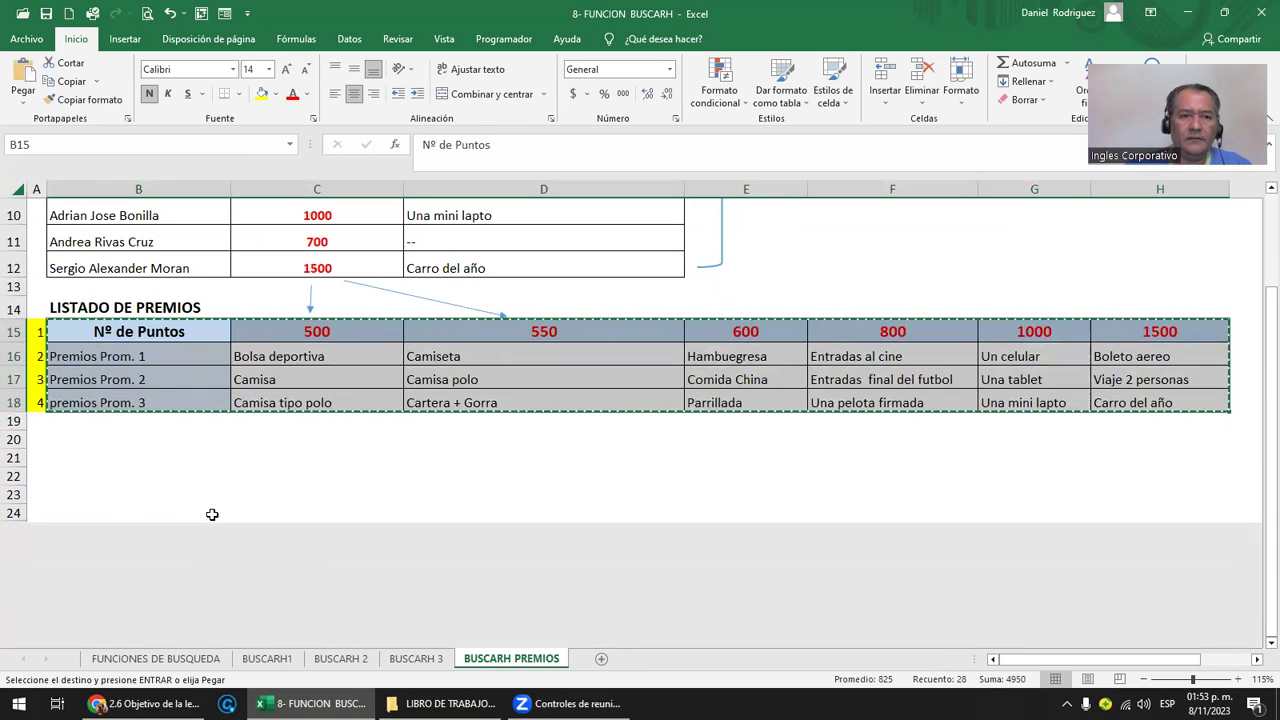
Paste a transposed copy of the prize table at B21 using Pegado especial with Transponer.
{"action": "right_click", "coordinate": [73, 452]}
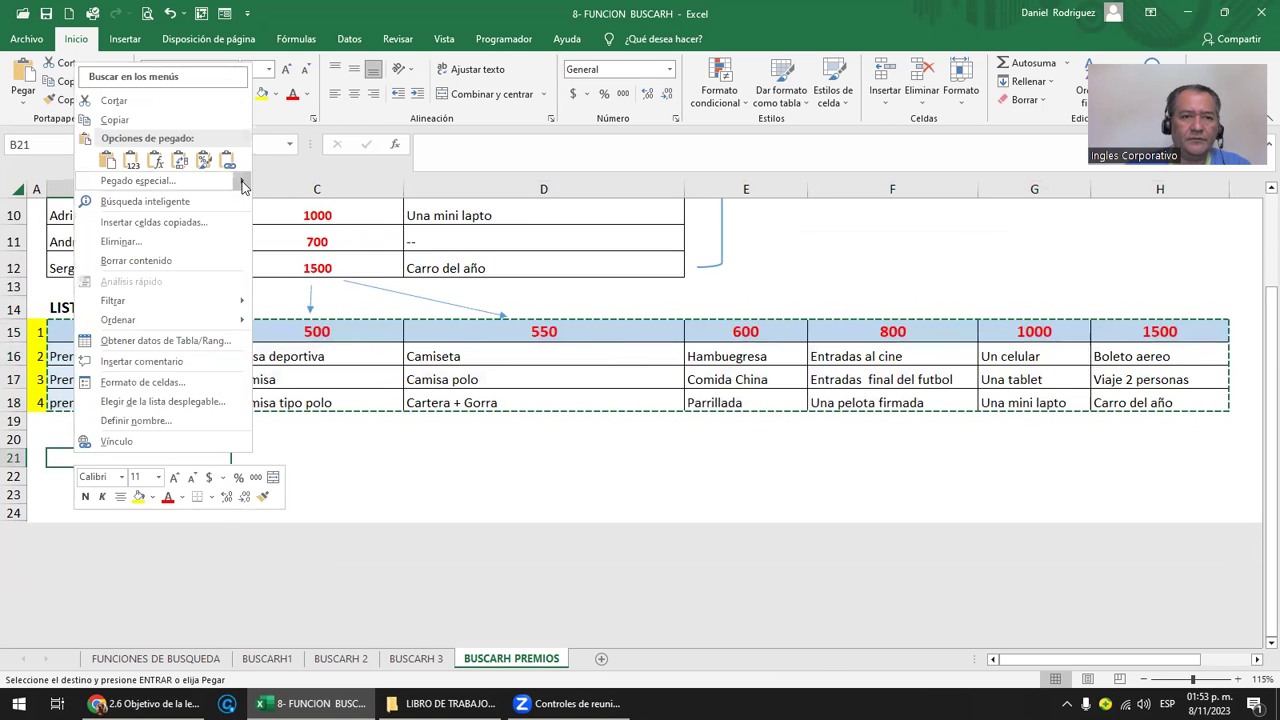
{"action": "mouse_move", "coordinate": [242, 186]}
{"action": "left_click", "coordinate": [340, 333]}
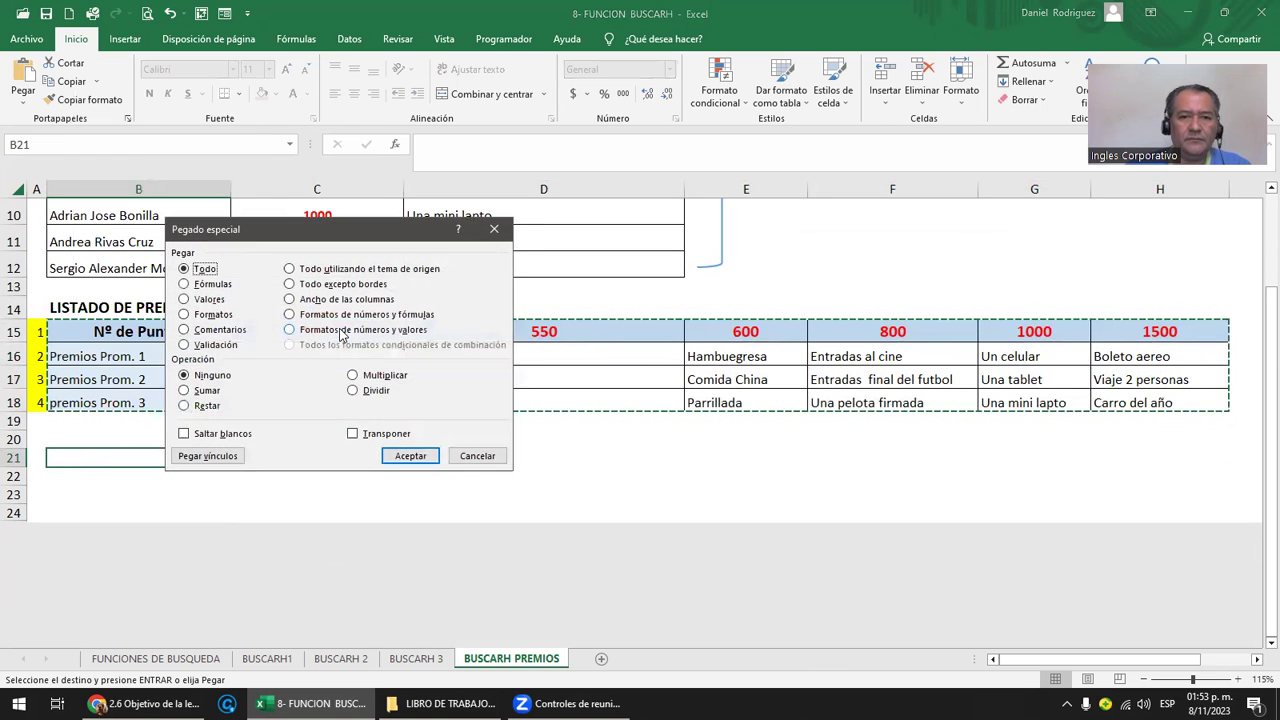
{"action": "left_click", "coordinate": [384, 433]}
{"action": "left_click", "coordinate": [400, 456]}
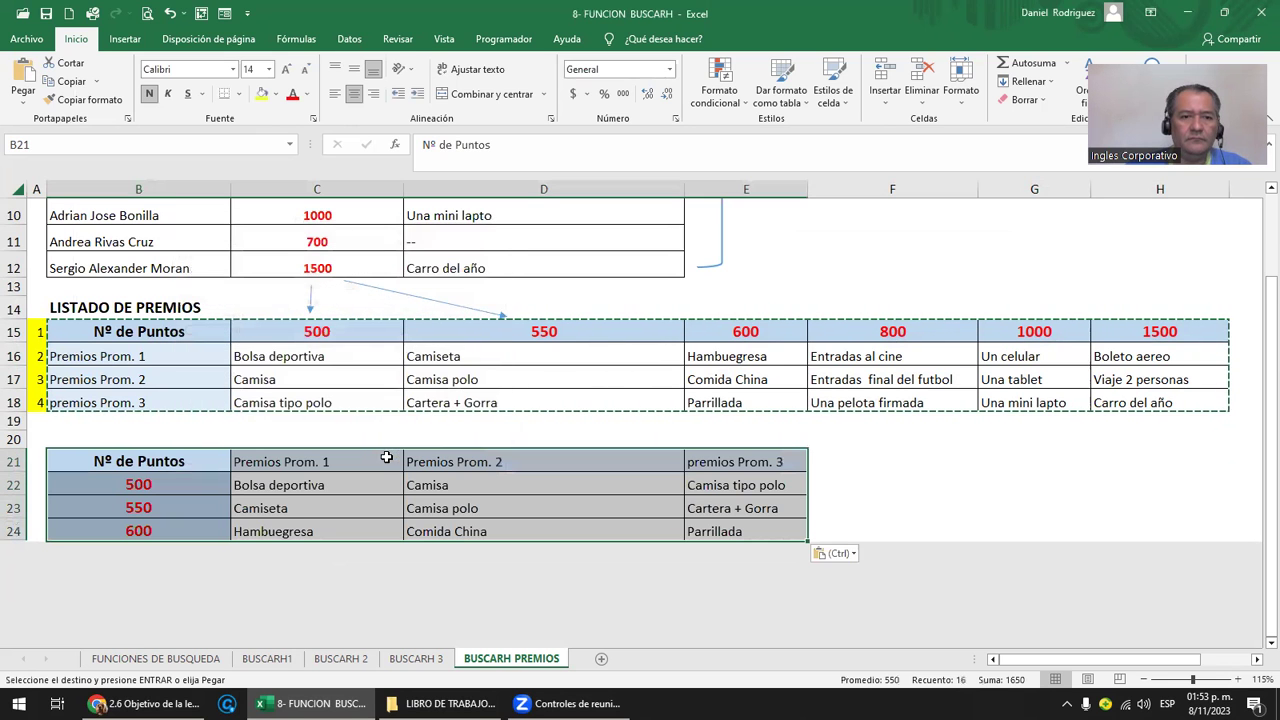
Inspect the pasted 500, 550 and 600 points and the Premios Prom. 1 and 2 columns.
{"action": "left_click", "coordinate": [137, 465]}
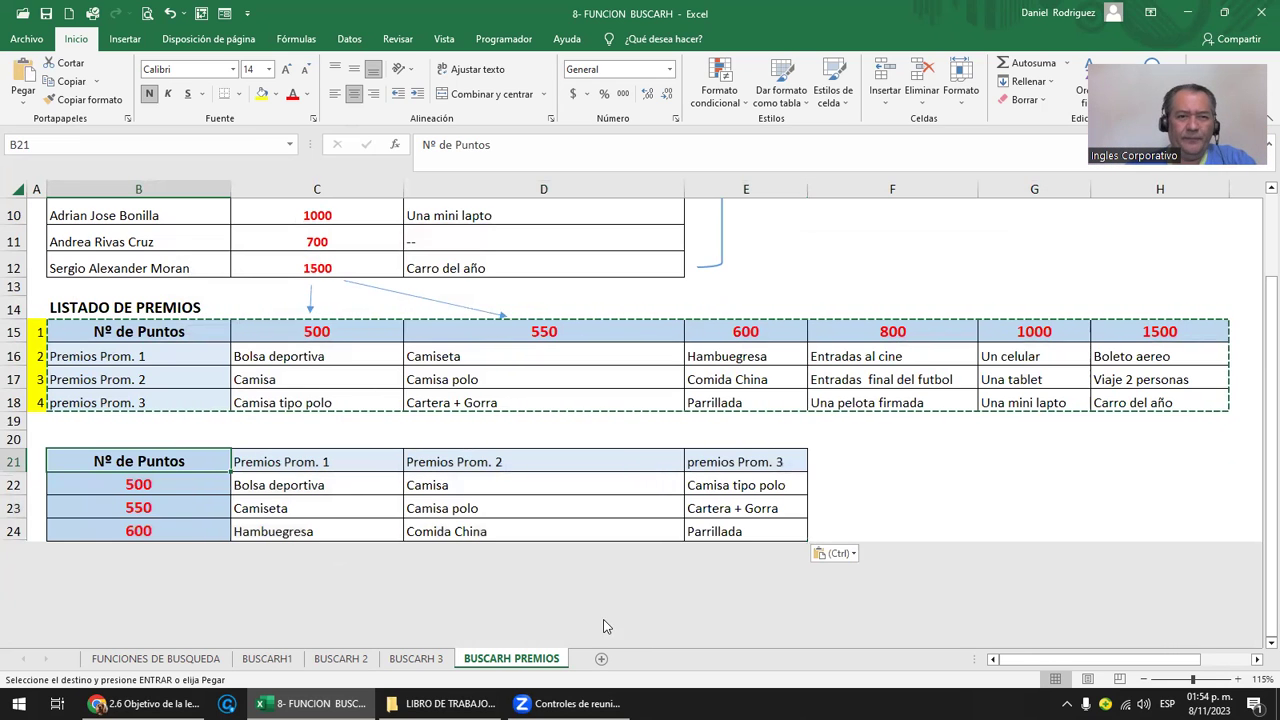
{"action": "left_click", "coordinate": [150, 486]}
{"action": "left_click", "coordinate": [148, 507]}
{"action": "left_click", "coordinate": [147, 530]}
{"action": "left_click_drag", "start_coordinate": [334, 458], "coordinate": [341, 532]}
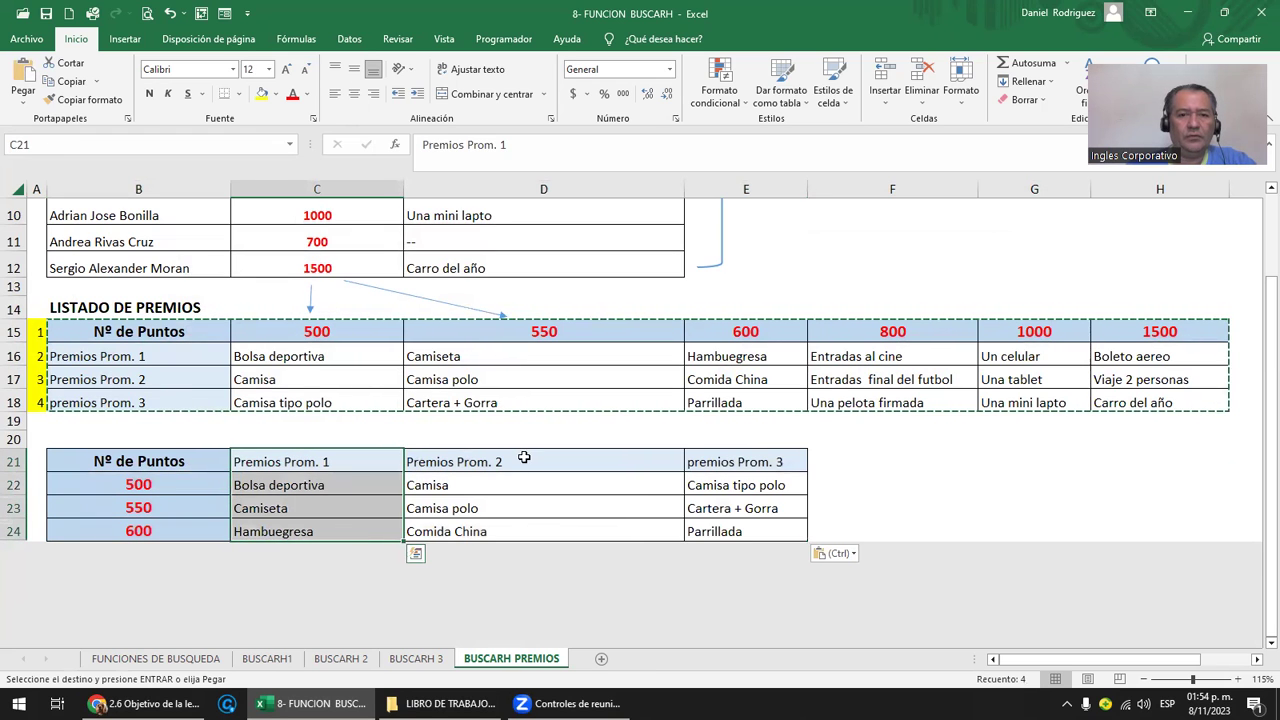
{"action": "left_click_drag", "start_coordinate": [524, 458], "coordinate": [530, 530]}
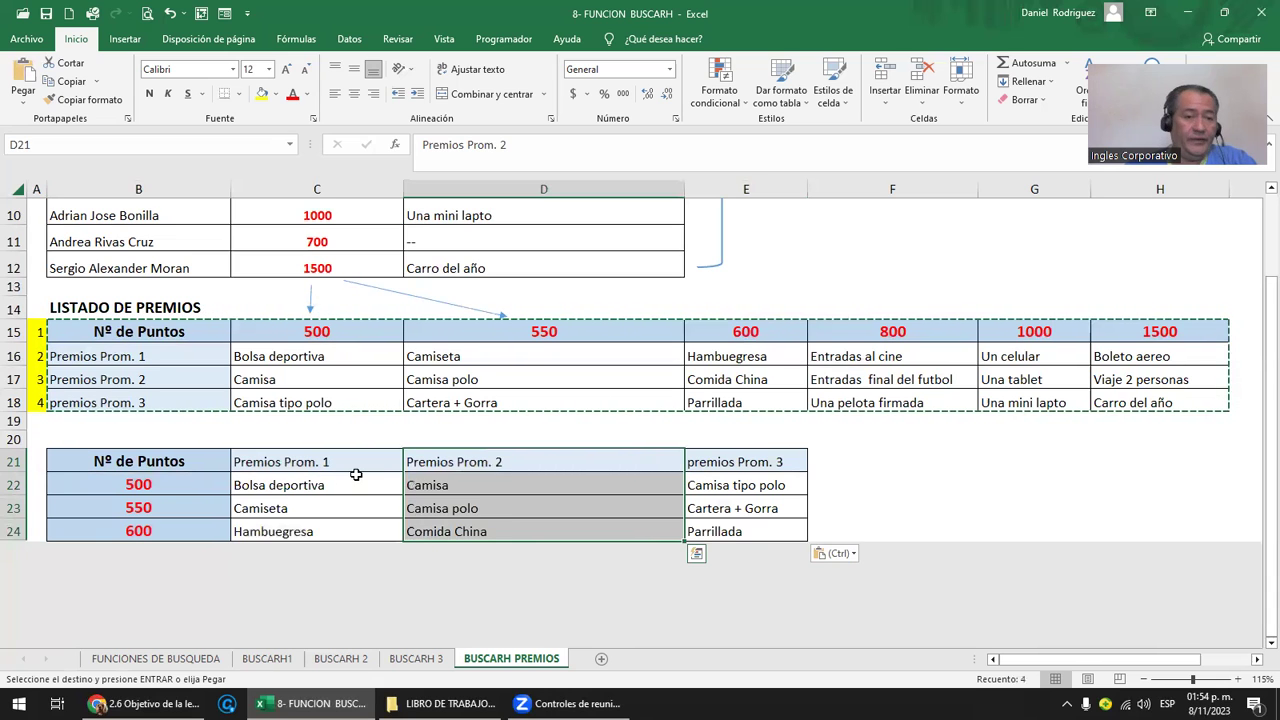
Paste again over the Premios Prom. 2, Nº de Puntos and Prom. 1 columns, then the whole copy.
{"action": "left_click", "coordinate": [473, 461]}
{"action": "left_click_drag", "start_coordinate": [473, 461], "coordinate": [472, 522]}
{"action": "key", "text": "ctrl+v"}
{"action": "left_click_drag", "start_coordinate": [166, 462], "coordinate": [168, 528]}
{"action": "key", "text": "ctrl+v"}
{"action": "left_click_drag", "start_coordinate": [326, 464], "coordinate": [330, 530]}
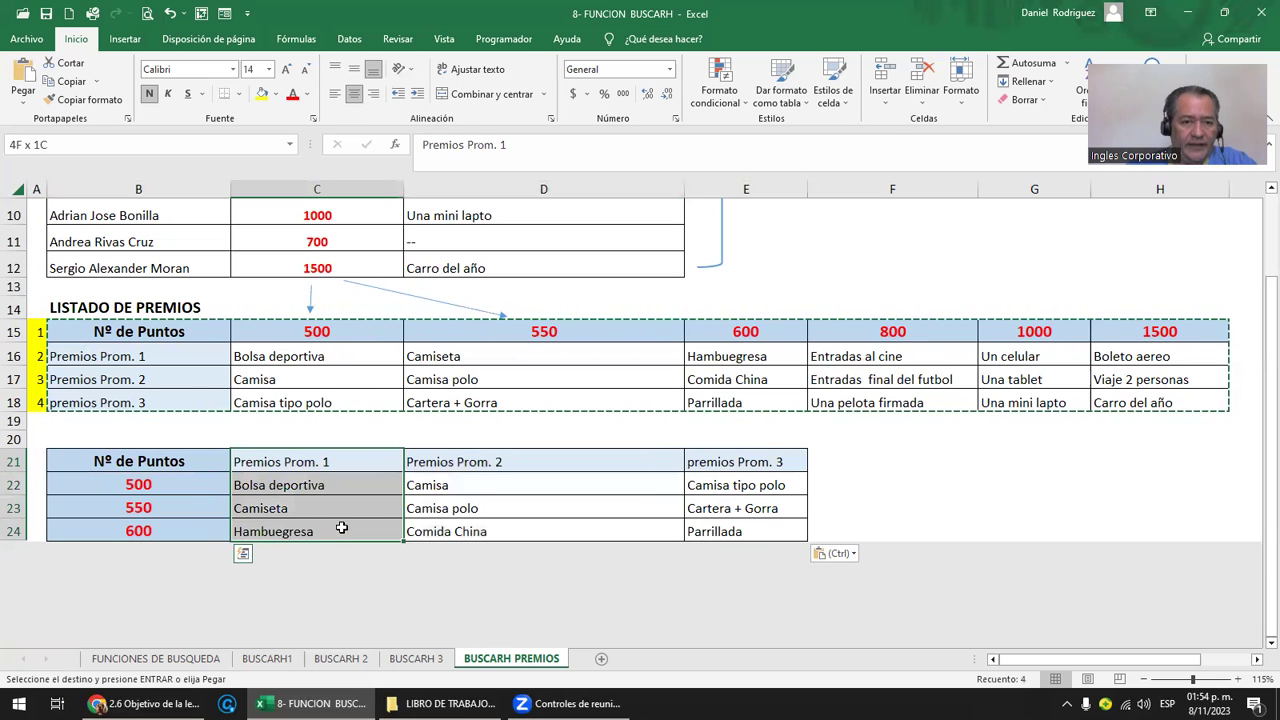
{"action": "key", "text": "ctrl+v"}
{"action": "left_click_drag", "start_coordinate": [117, 467], "coordinate": [745, 531]}
{"action": "key", "text": "ctrl+v"}
Review the D3 Premio lookup formula's ranges and leave it unchanged.
{"action": "scroll", "coordinate": [586, 283], "scroll_direction": "up", "scroll_amount": 2}
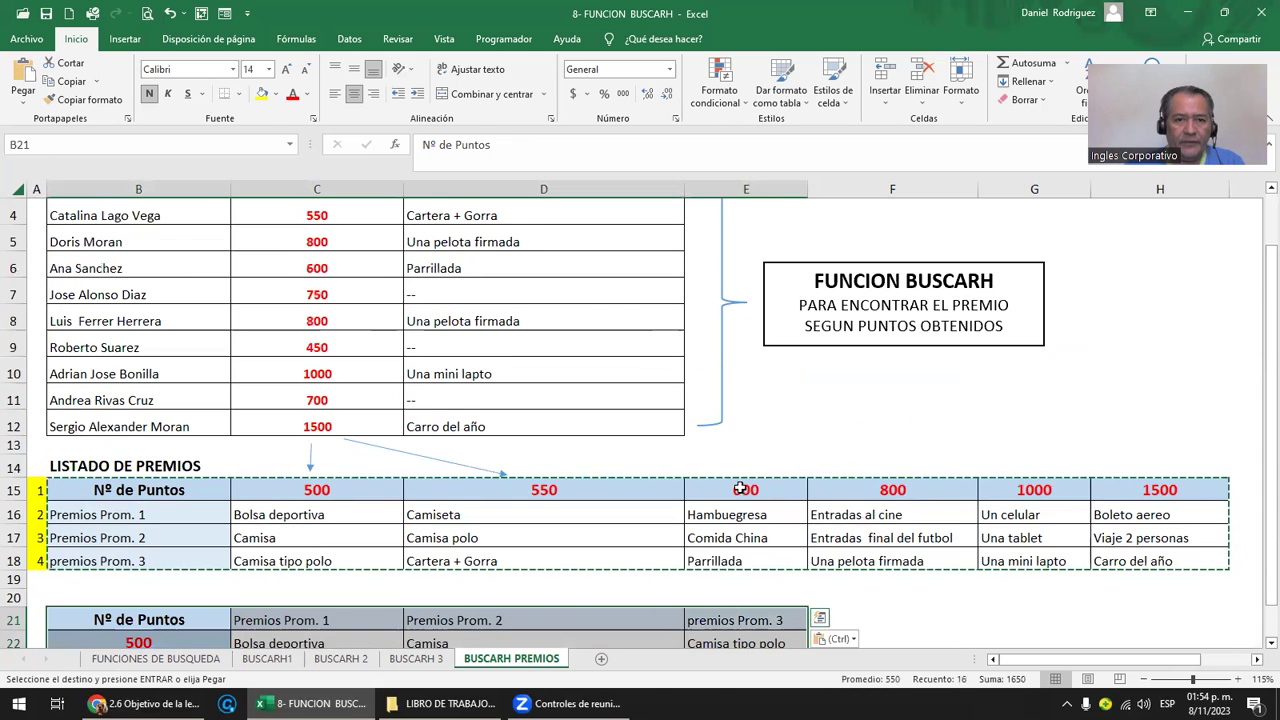
{"action": "scroll", "coordinate": [586, 283], "scroll_direction": "up", "scroll_amount": 1}
{"action": "scroll", "coordinate": [586, 283], "scroll_direction": "up", "scroll_amount": 1}
{"action": "left_click", "coordinate": [592, 268]}
{"action": "double_click", "coordinate": [592, 268]}
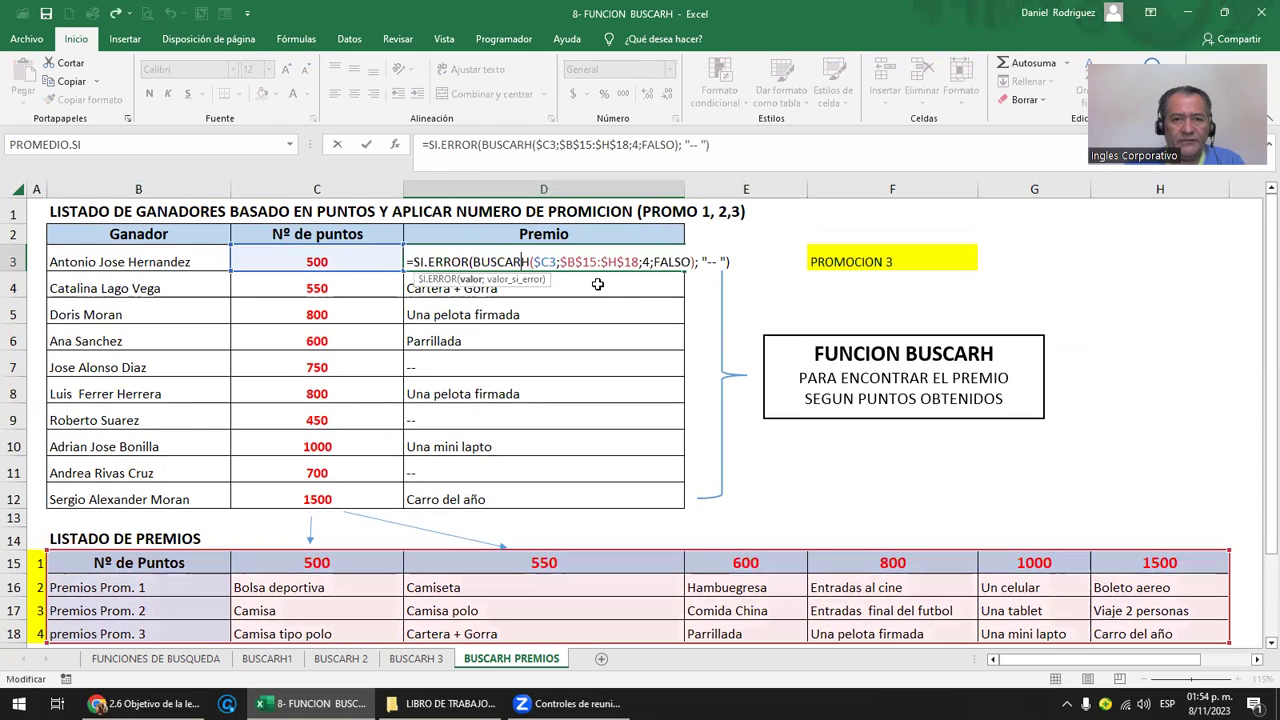
{"action": "scroll", "coordinate": [660, 277], "scroll_direction": "down", "scroll_amount": 2}
{"action": "scroll", "coordinate": [660, 277], "scroll_direction": "down", "scroll_amount": 2}
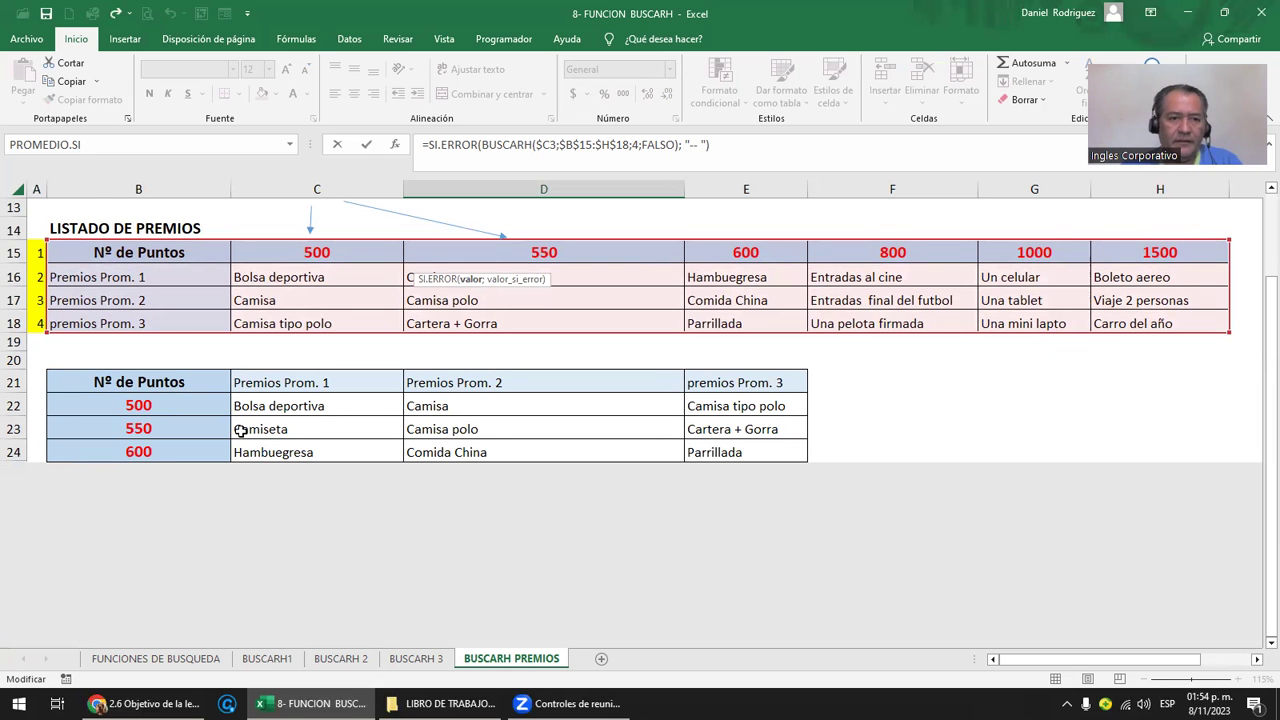
{"action": "key", "text": "Return"}
{"action": "scroll", "coordinate": [240, 430], "scroll_direction": "up", "scroll_amount": 3}
{"action": "scroll", "coordinate": [180, 600], "scroll_direction": "down", "scroll_amount": 3}
{"action": "scroll", "coordinate": [178, 600], "scroll_direction": "down", "scroll_amount": 1}
Undo the transposed paste to remove the prize-table copy.
{"action": "left_click", "coordinate": [130, 304]}
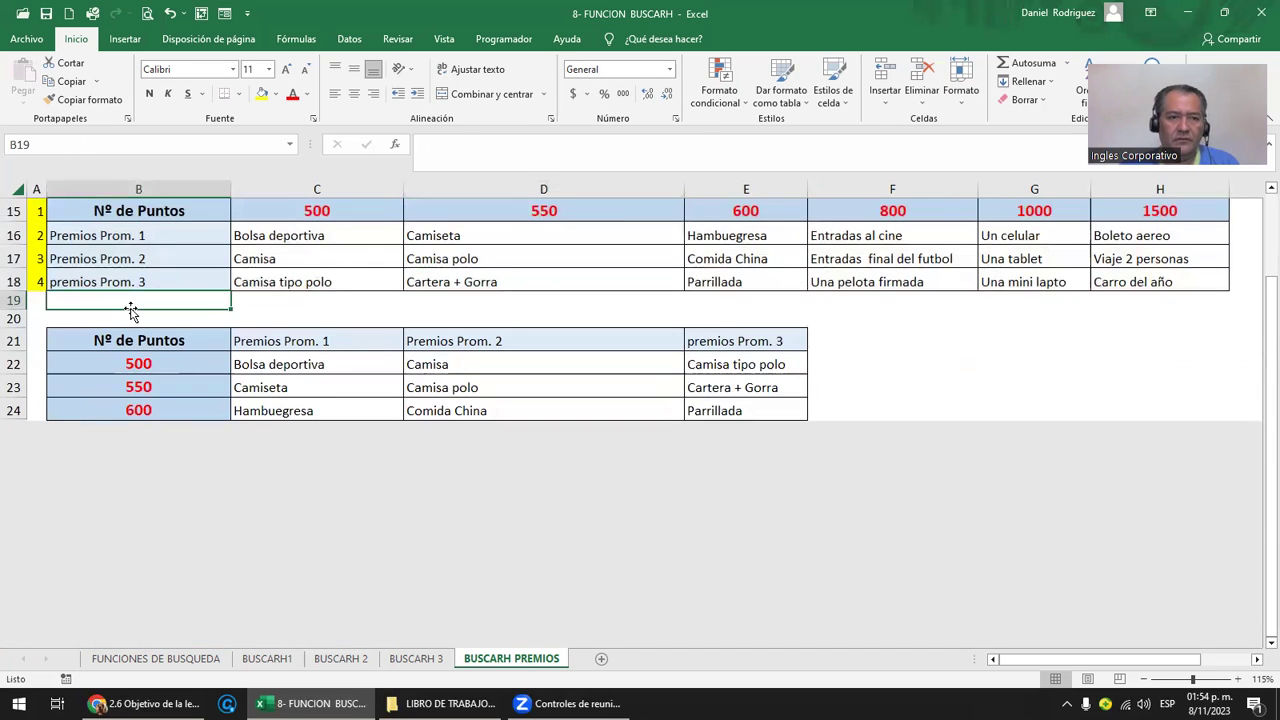
{"action": "key", "text": "ctrl+z"}
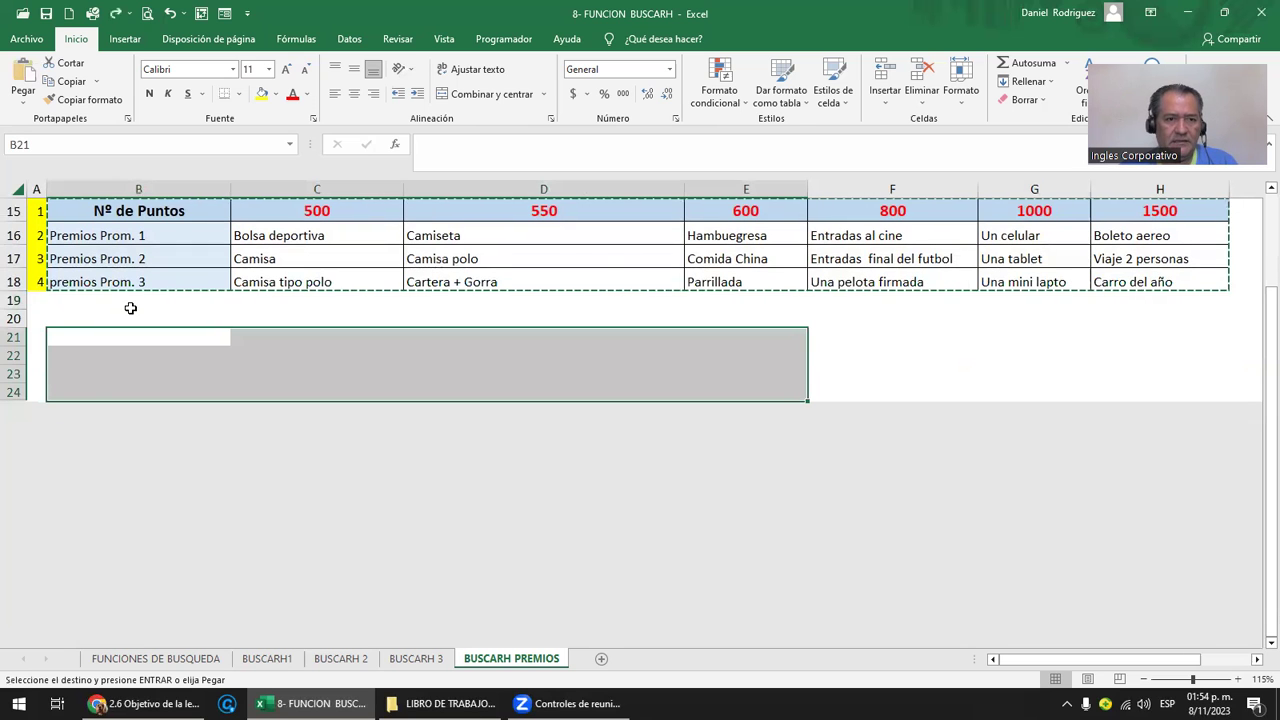
{"action": "scroll", "coordinate": [130, 308], "scroll_direction": "up", "scroll_amount": 3}
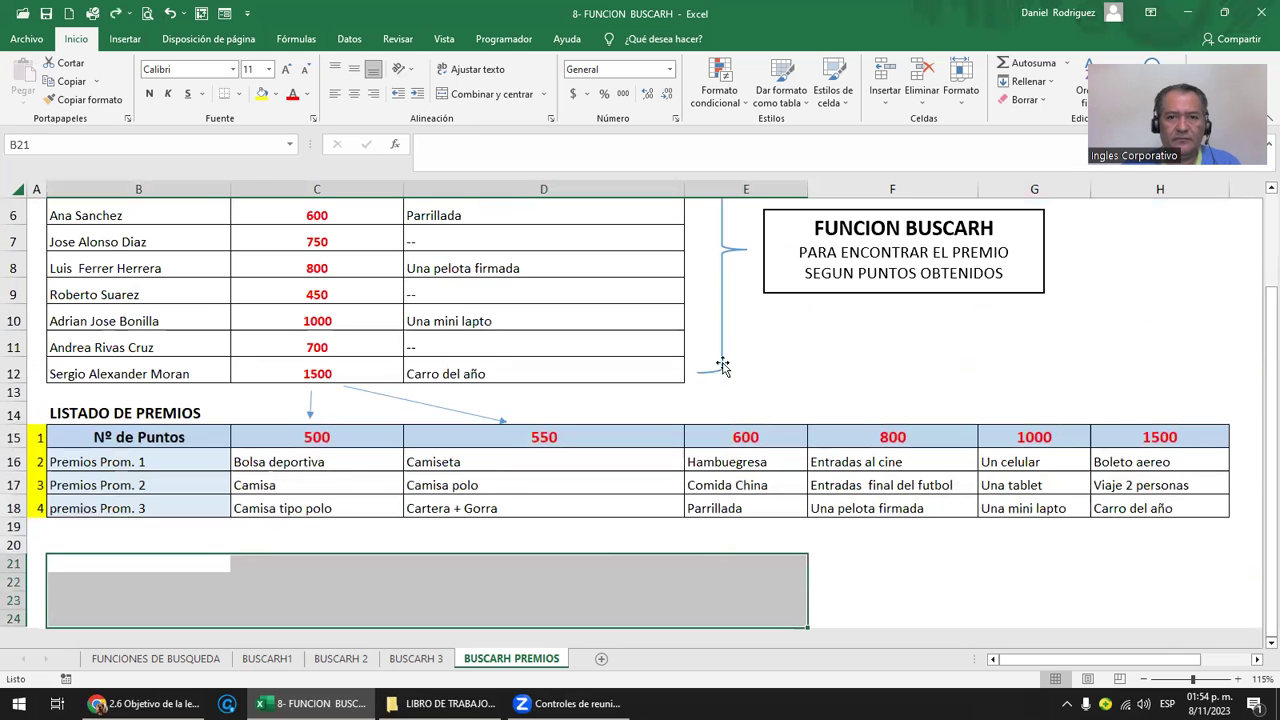
{"action": "left_click", "coordinate": [817, 343]}
{"action": "scroll", "coordinate": [817, 348], "scroll_direction": "up", "scroll_amount": 1}
{"action": "scroll", "coordinate": [817, 348], "scroll_direction": "up", "scroll_amount": 2}
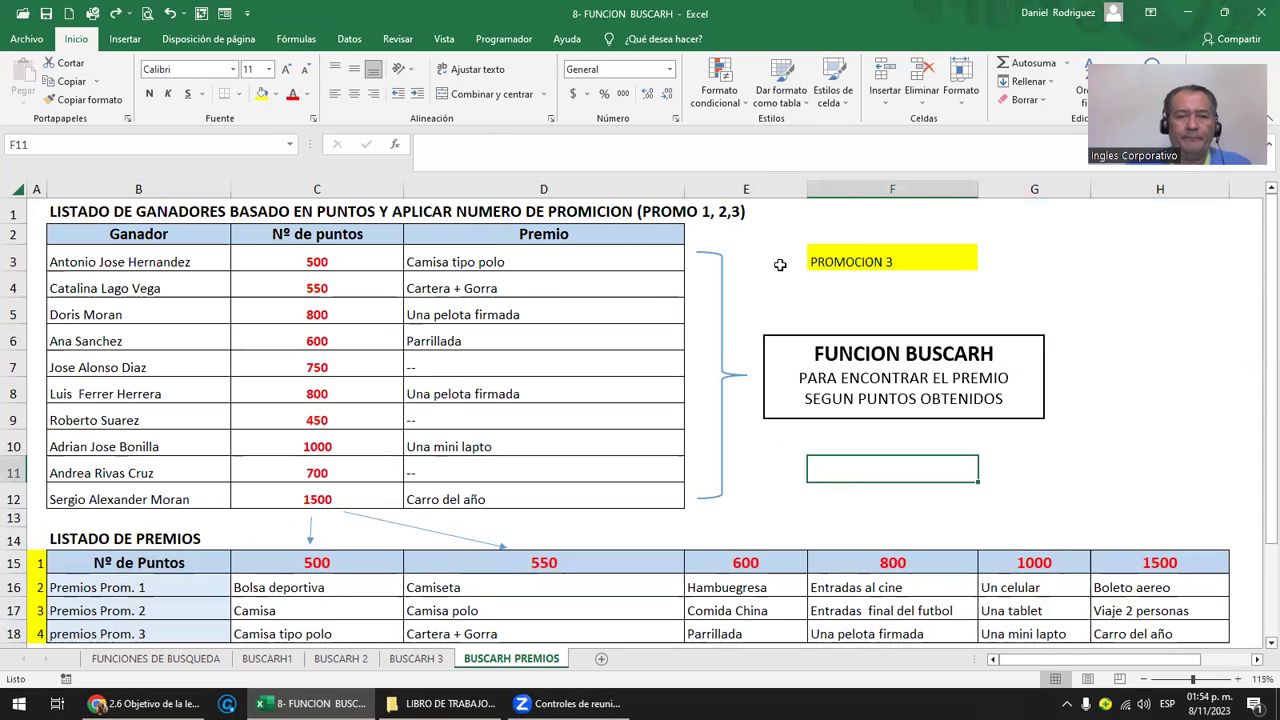
Change the F3 label from PROMOCION 3 to PROMOCION 1.
{"action": "left_click", "coordinate": [829, 260]}
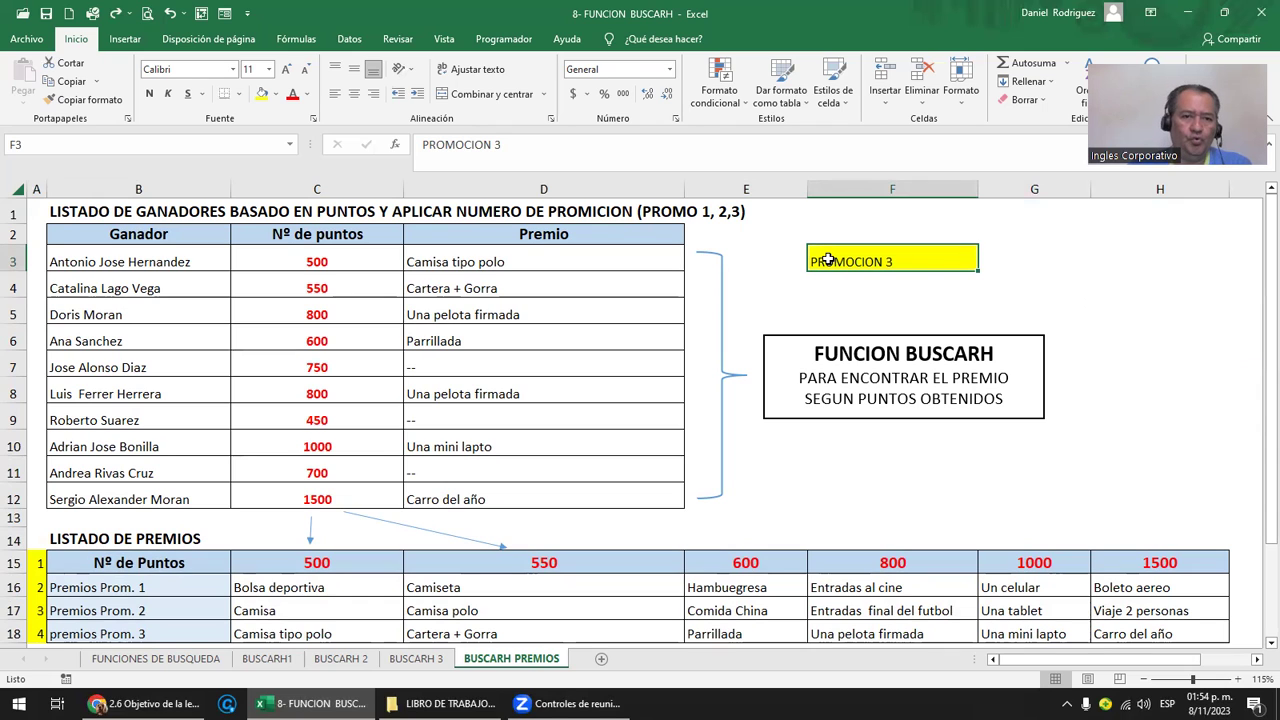
{"action": "double_click", "coordinate": [911, 261]}
{"action": "key", "text": "BackSpace"}
{"action": "type", "text": "1"}
{"action": "key", "text": "Return"}
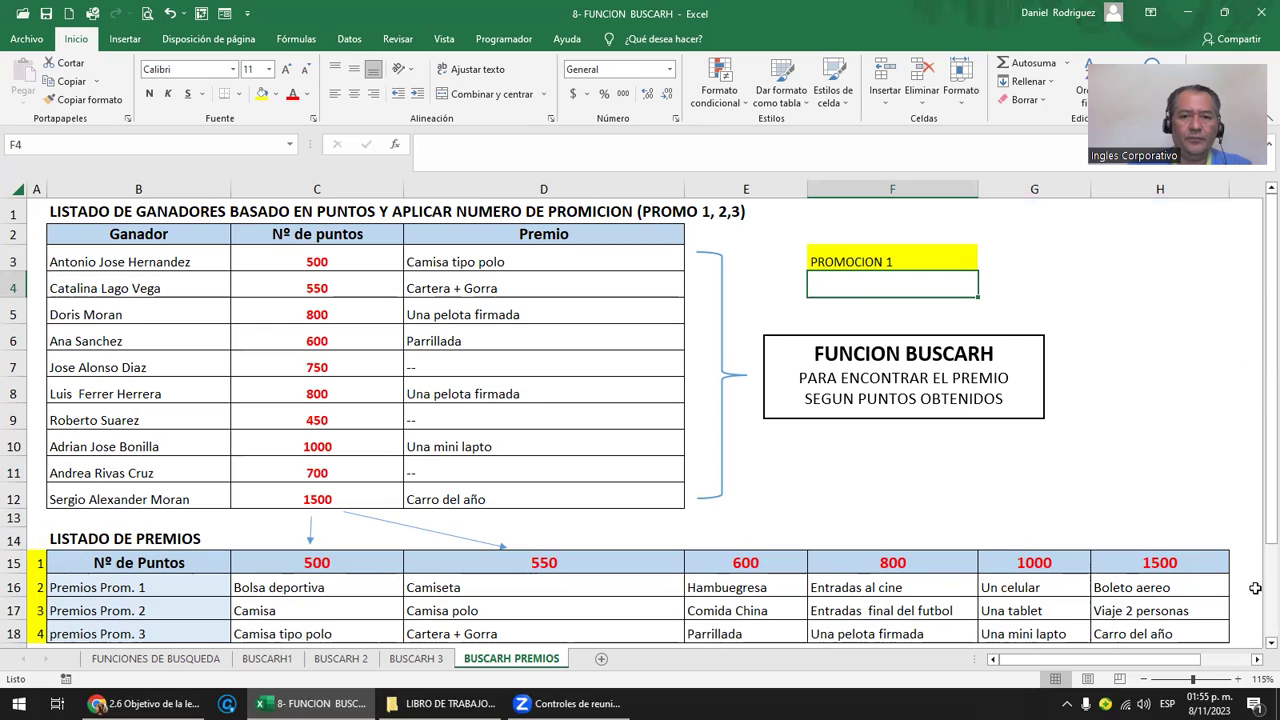
Replace the 550 and 600 point levels with 600 and 700 in the prize table.
{"action": "left_click", "coordinate": [317, 566]}
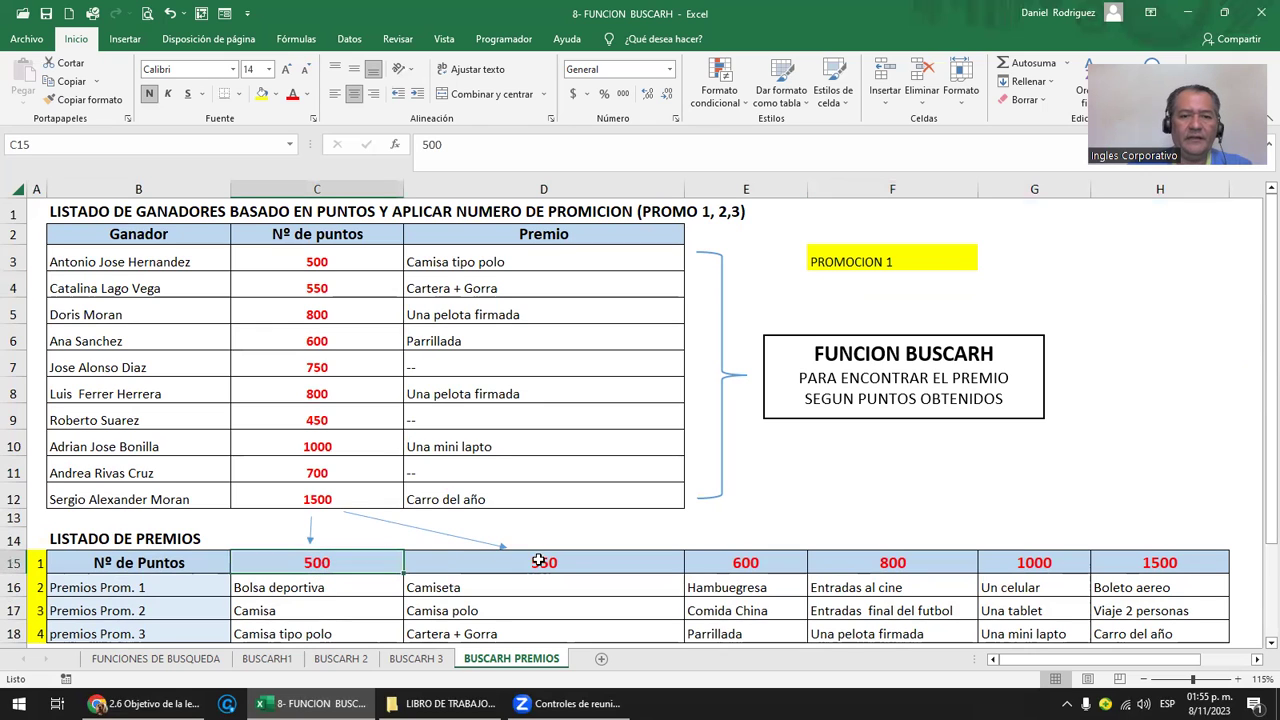
{"action": "left_click", "coordinate": [543, 562]}
{"action": "type", "text": "600"}
{"action": "key", "text": "Tab"}
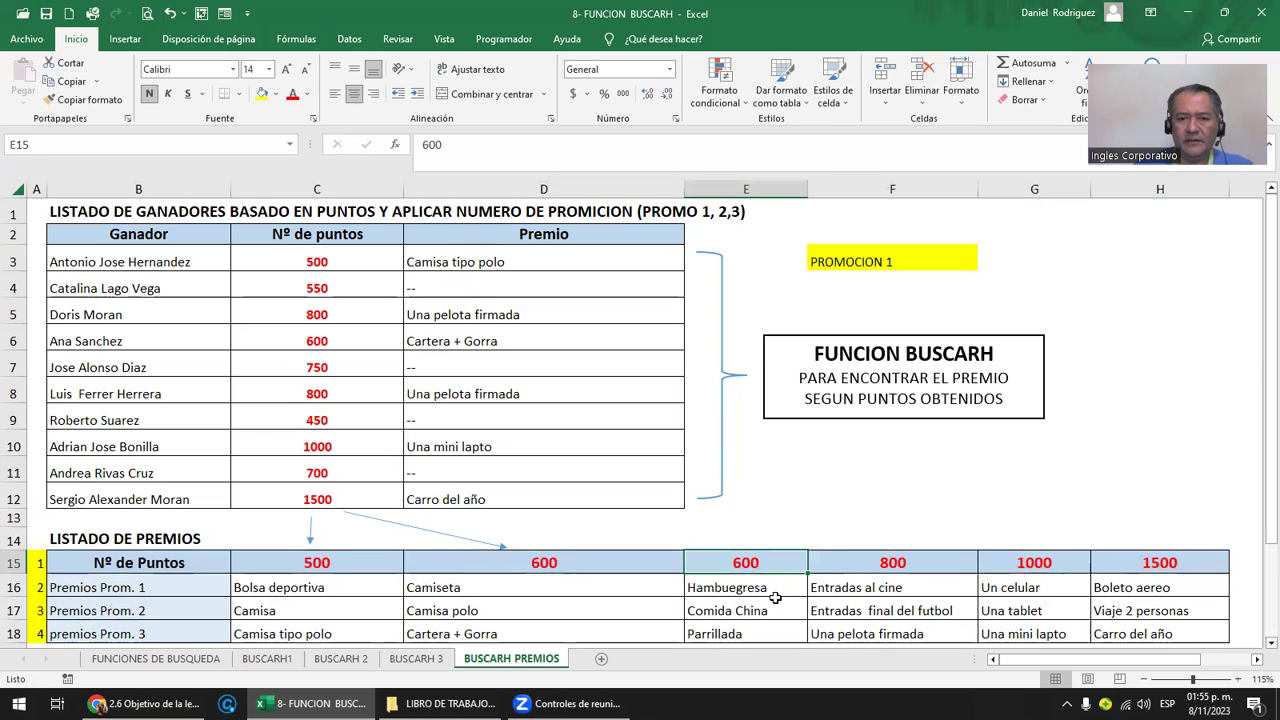
{"action": "type", "text": "700"}
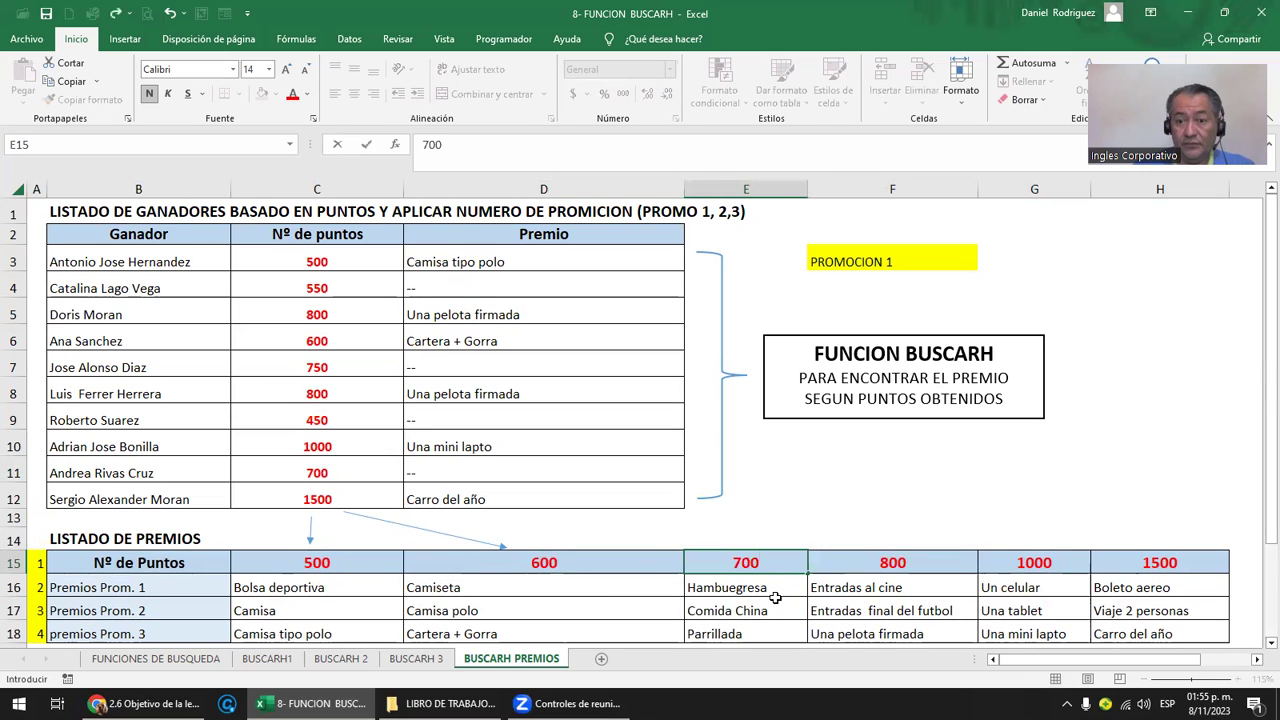
{"action": "key", "text": "Tab"}
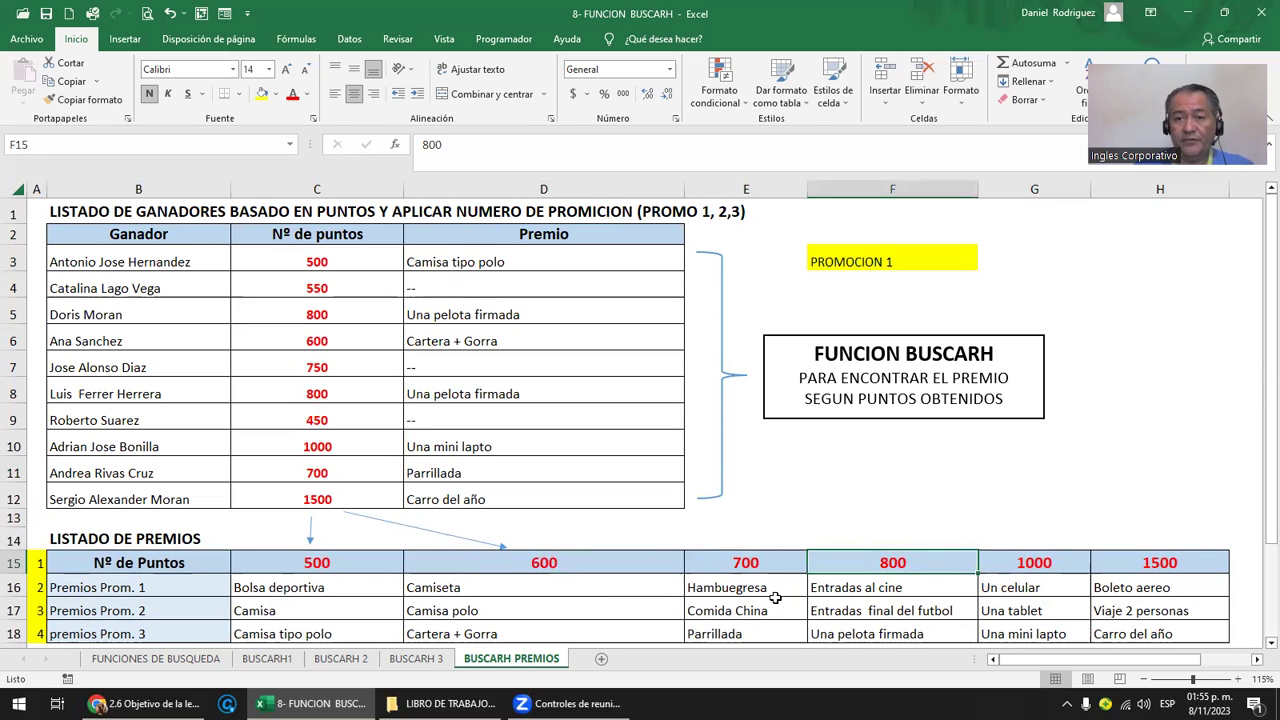
{"action": "key", "text": "Right"}
{"action": "key", "text": "Right"}
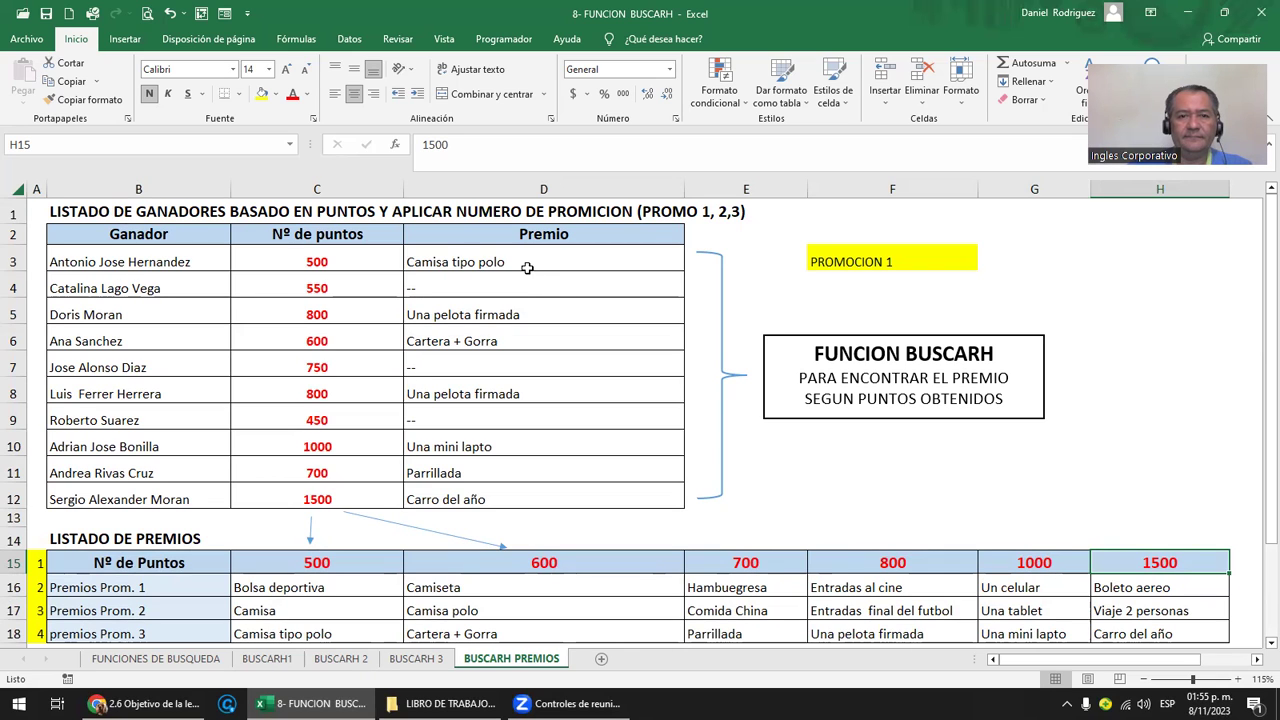
Review the SI.ERROR(BUSCARH) formula in D3 after the recalculation.
{"action": "left_click_drag", "start_coordinate": [446, 261], "coordinate": [490, 516]}
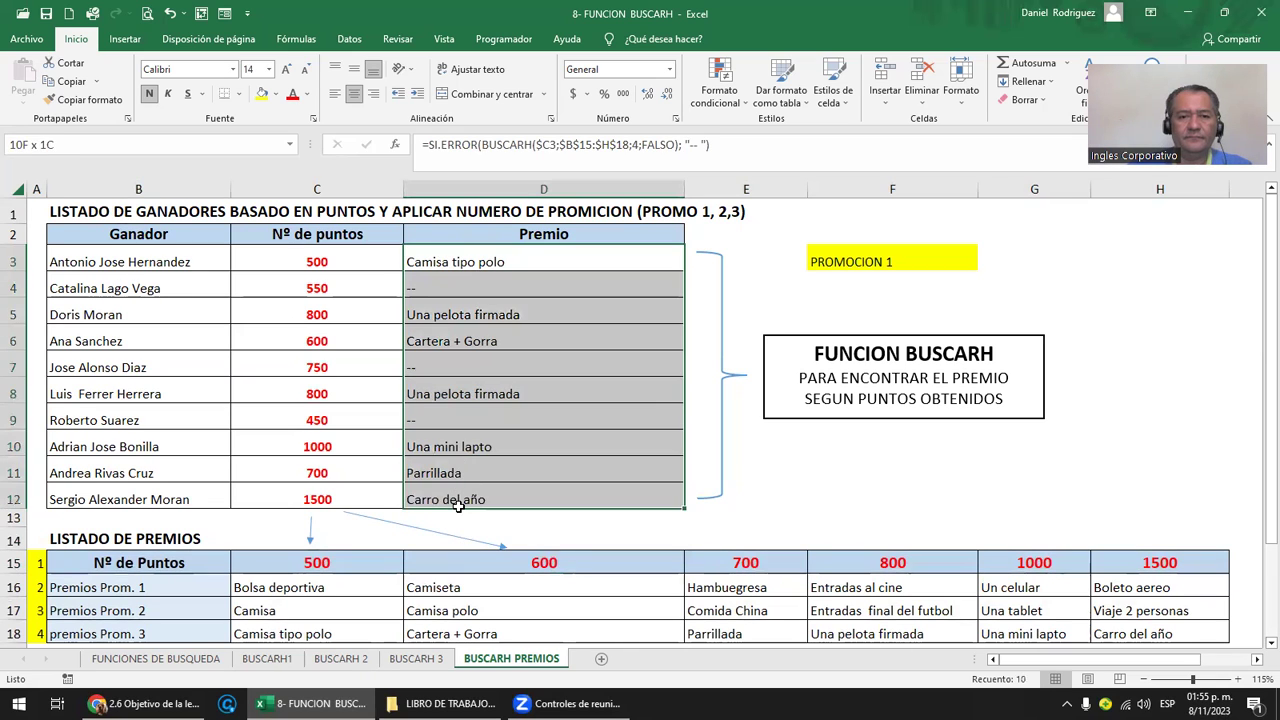
{"action": "left_click", "coordinate": [490, 261]}
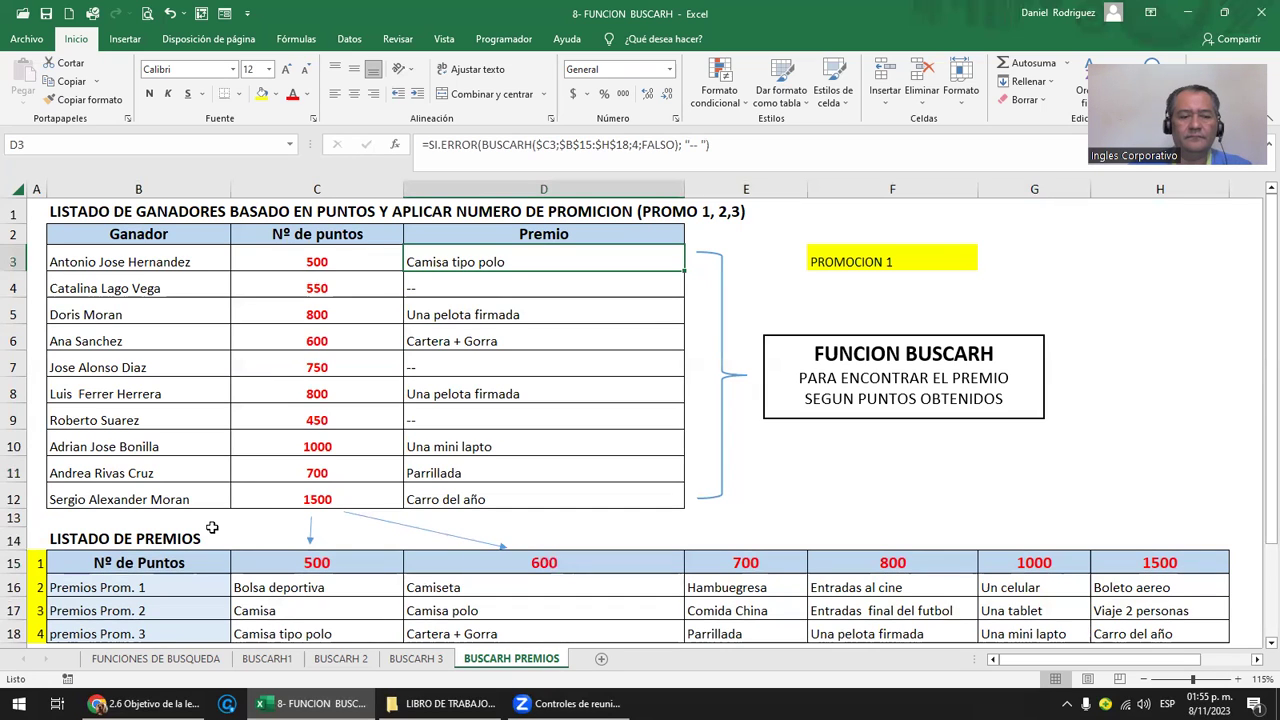
{"action": "double_click", "coordinate": [520, 263]}
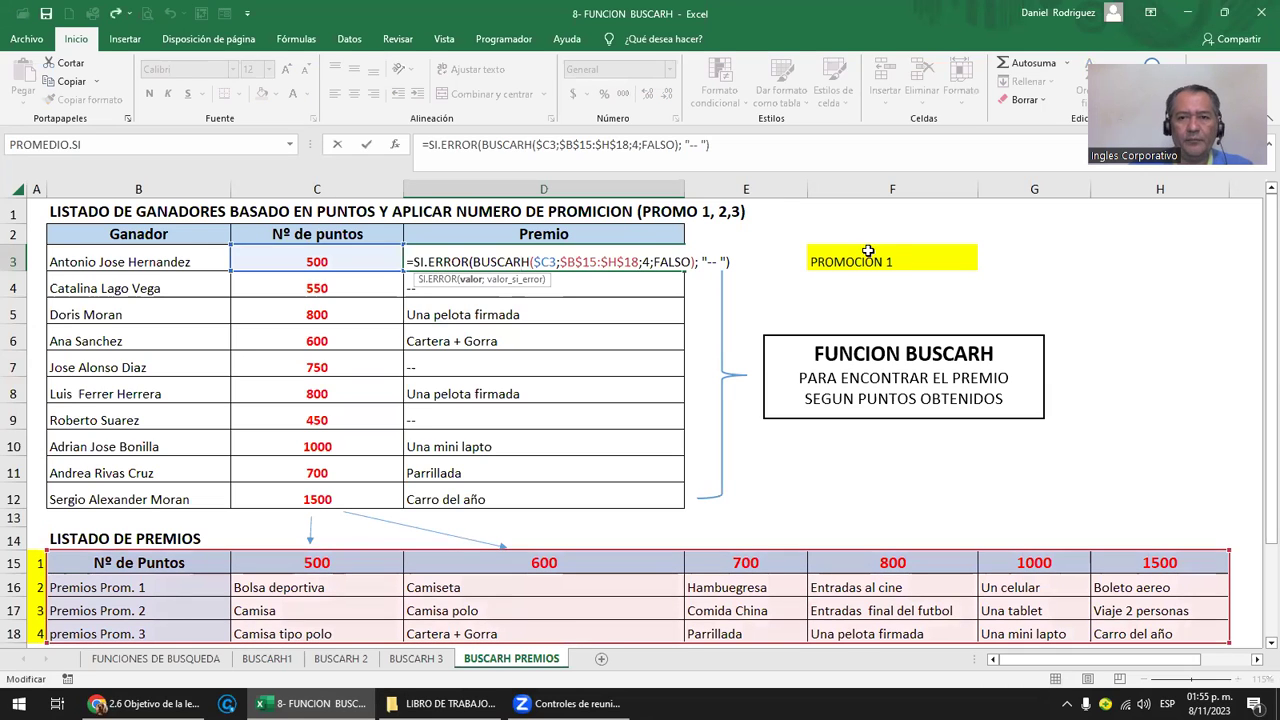
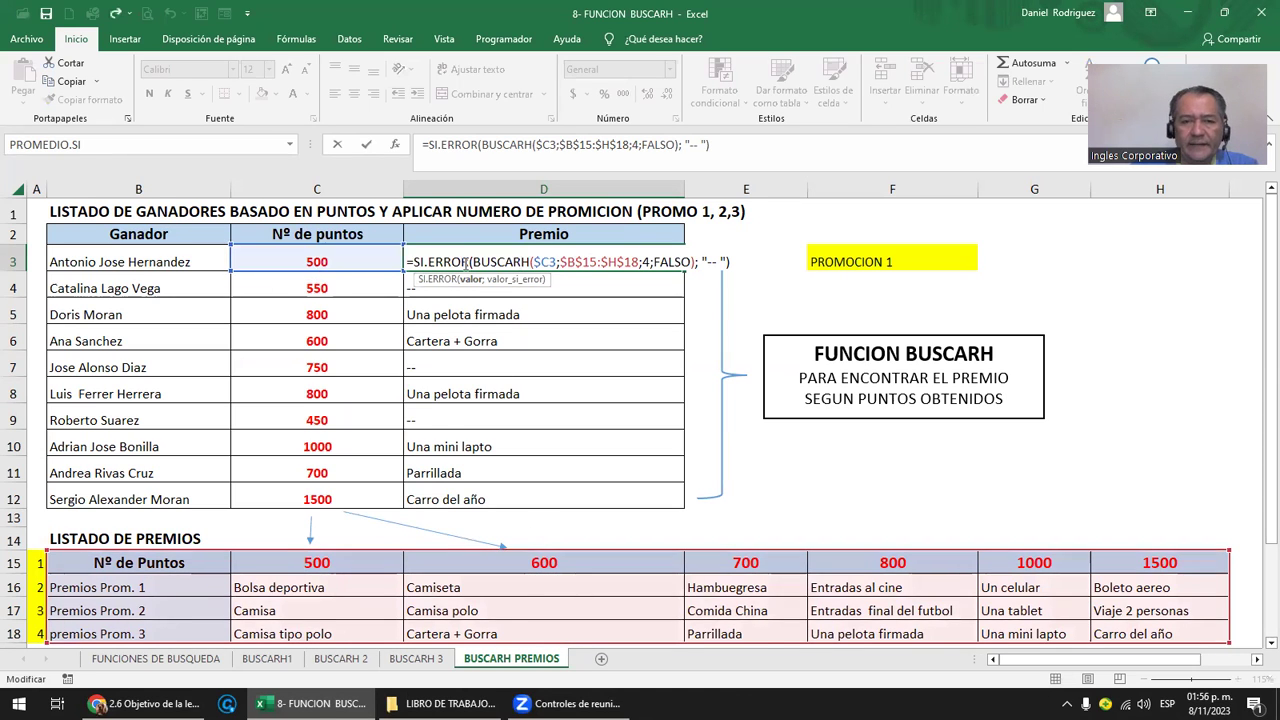
Change the row index in D3's BUSCARH formula from 4 to 2.
{"action": "left_click", "coordinate": [643, 262]}
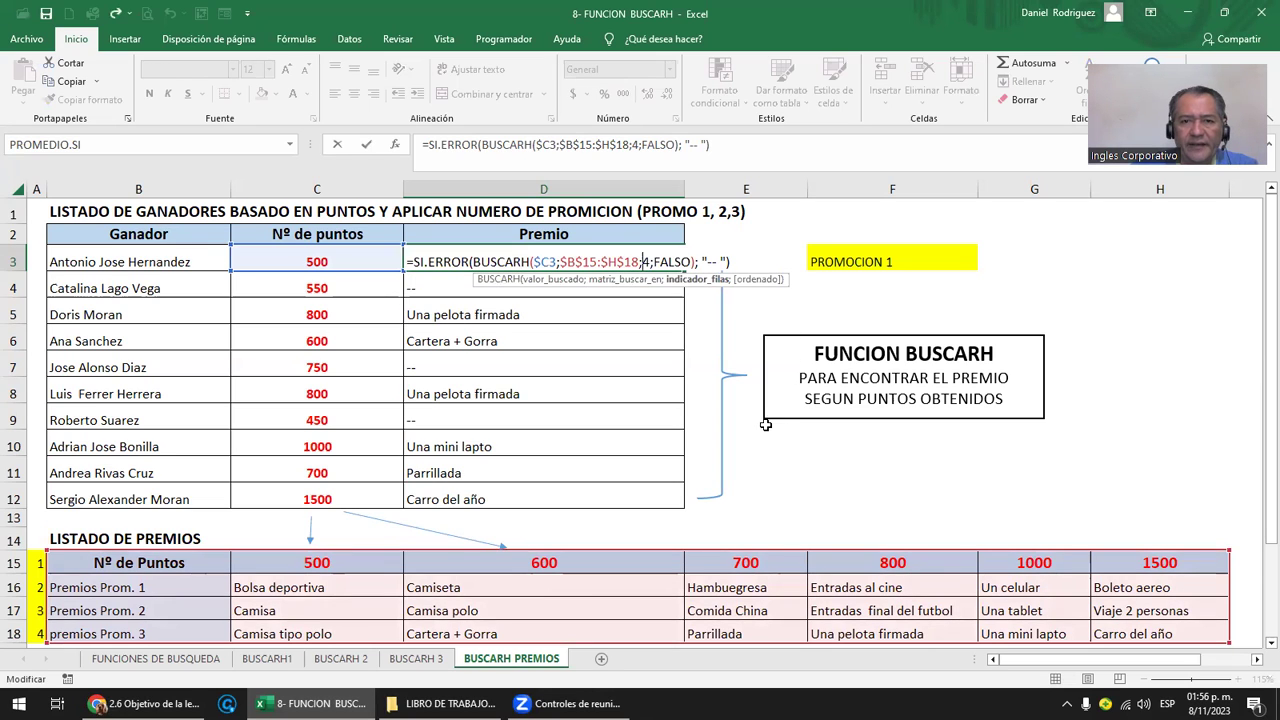
{"action": "type", "text": "2"}
{"action": "key", "text": "Delete"}
{"action": "key", "text": "Return"}
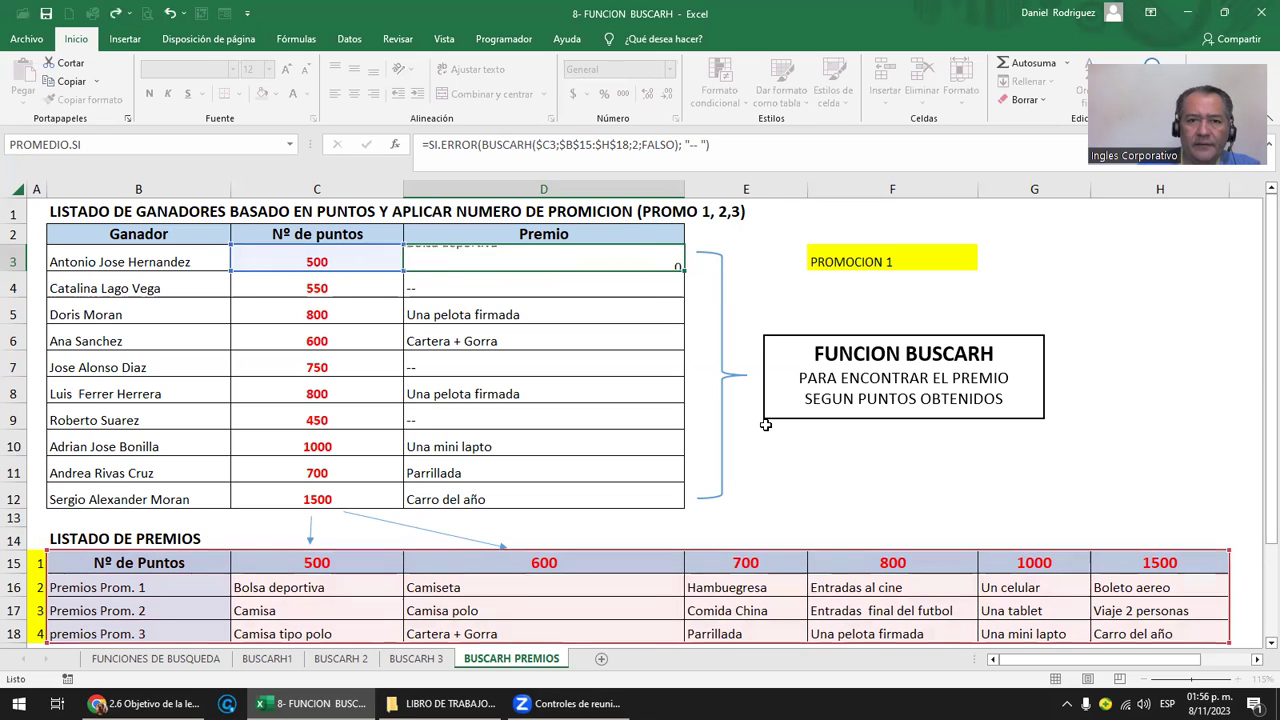
Copy D3's formula into D4:D12.
{"action": "left_click", "coordinate": [600, 260]}
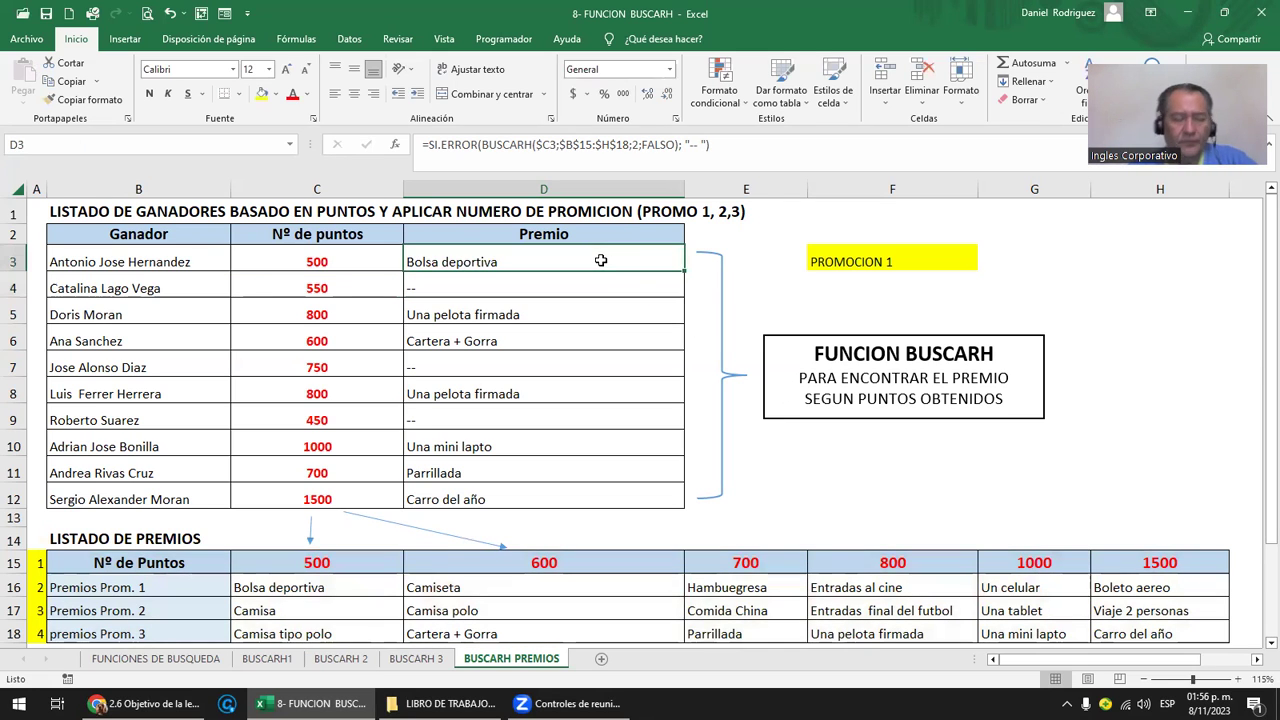
{"action": "key", "text": "ctrl+c"}
{"action": "key", "text": "Down"}
{"action": "key", "text": "shift+Down"}
{"action": "key", "text": "shift+Down"}
{"action": "key", "text": "shift+Down"}
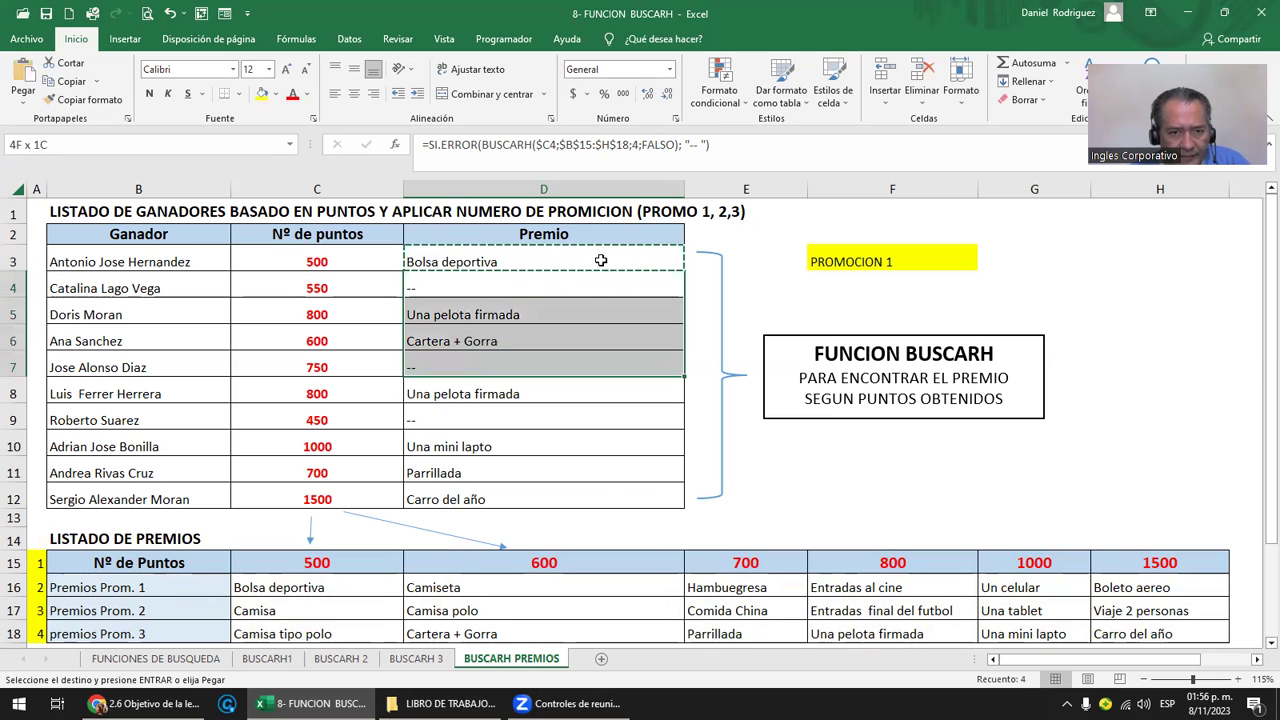
{"action": "key", "text": "shift+Down"}
{"action": "key", "text": "shift+Down"}
{"action": "key", "text": "shift+Down"}
{"action": "key", "text": "shift+Down"}
{"action": "key", "text": "shift+Down"}
{"action": "key", "text": "Return"}
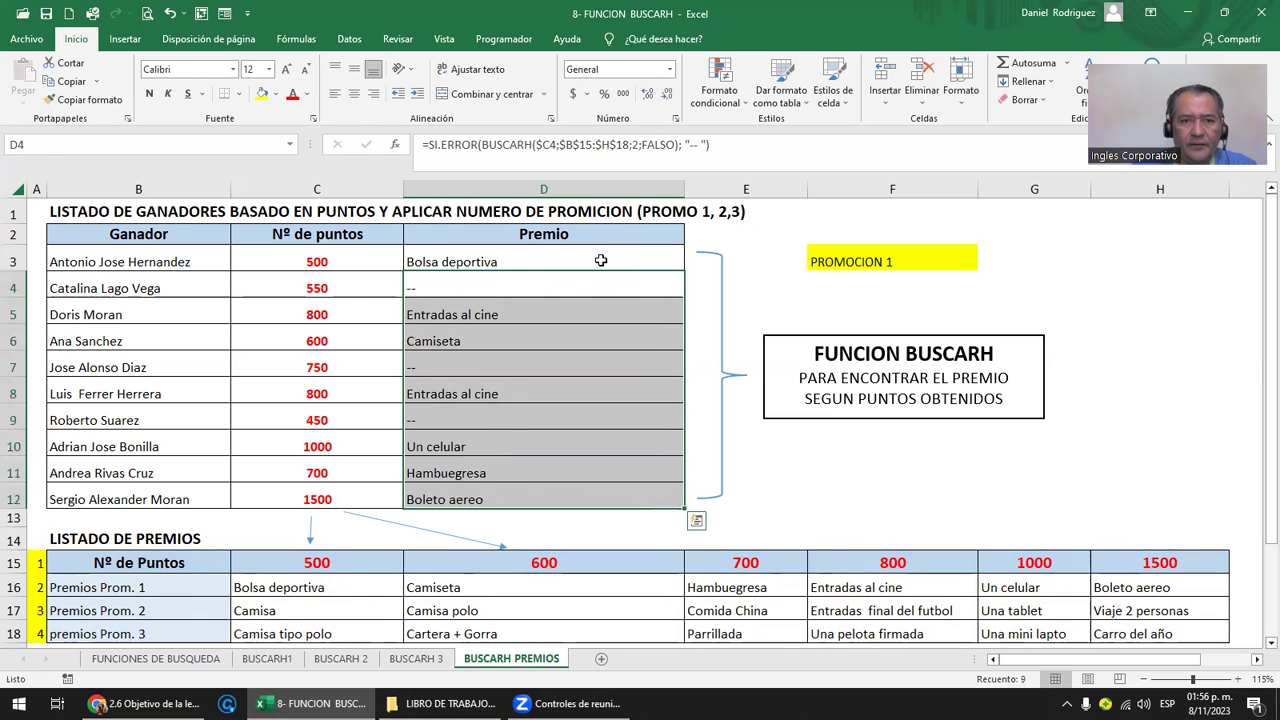
Check the 800, 750, 700, 450 and 500 point prizes against the Promotion 1 prize table.
{"action": "left_click", "coordinate": [359, 313]}
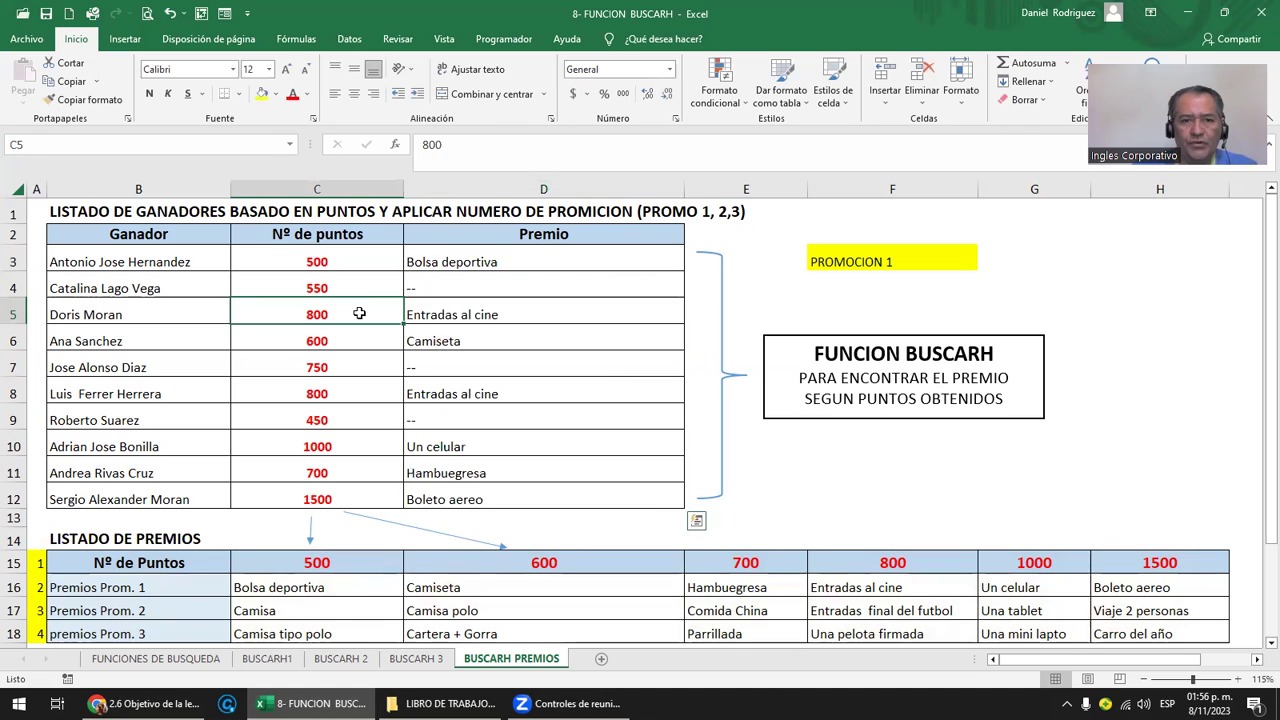
{"action": "left_click", "coordinate": [878, 562]}
{"action": "left_click", "coordinate": [323, 367]}
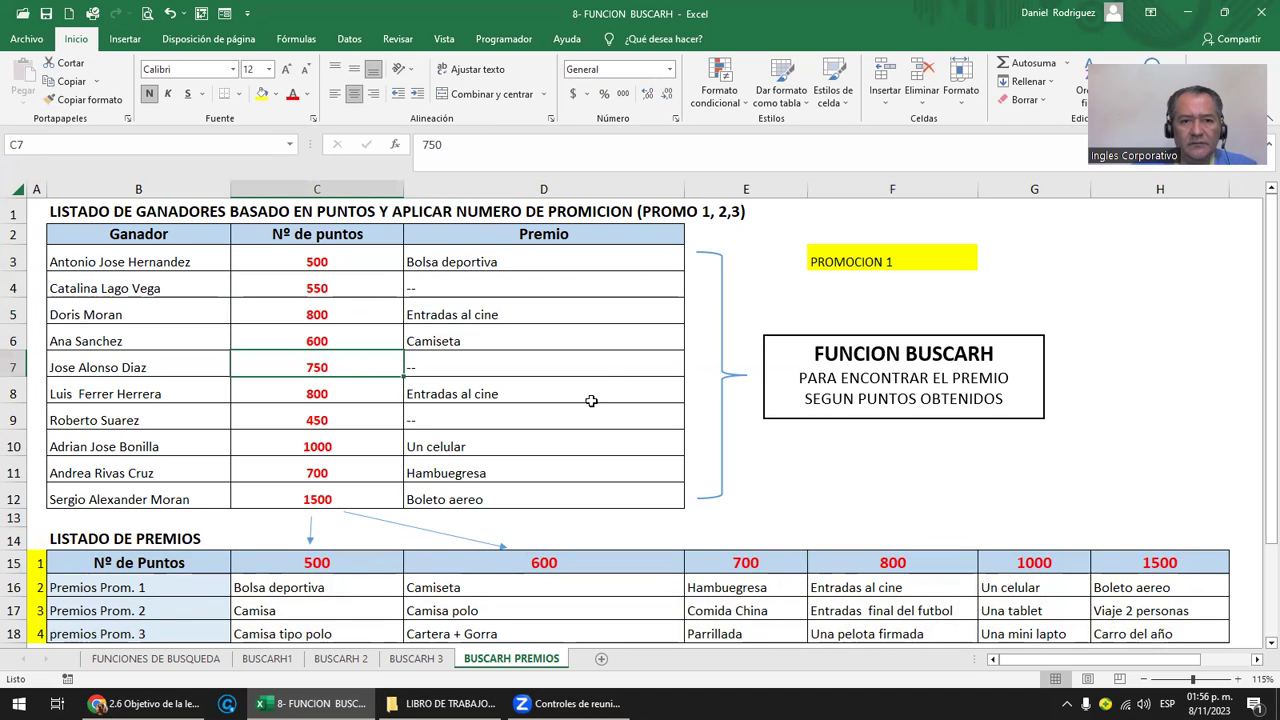
{"action": "left_click_drag", "start_coordinate": [454, 471], "coordinate": [346, 481]}
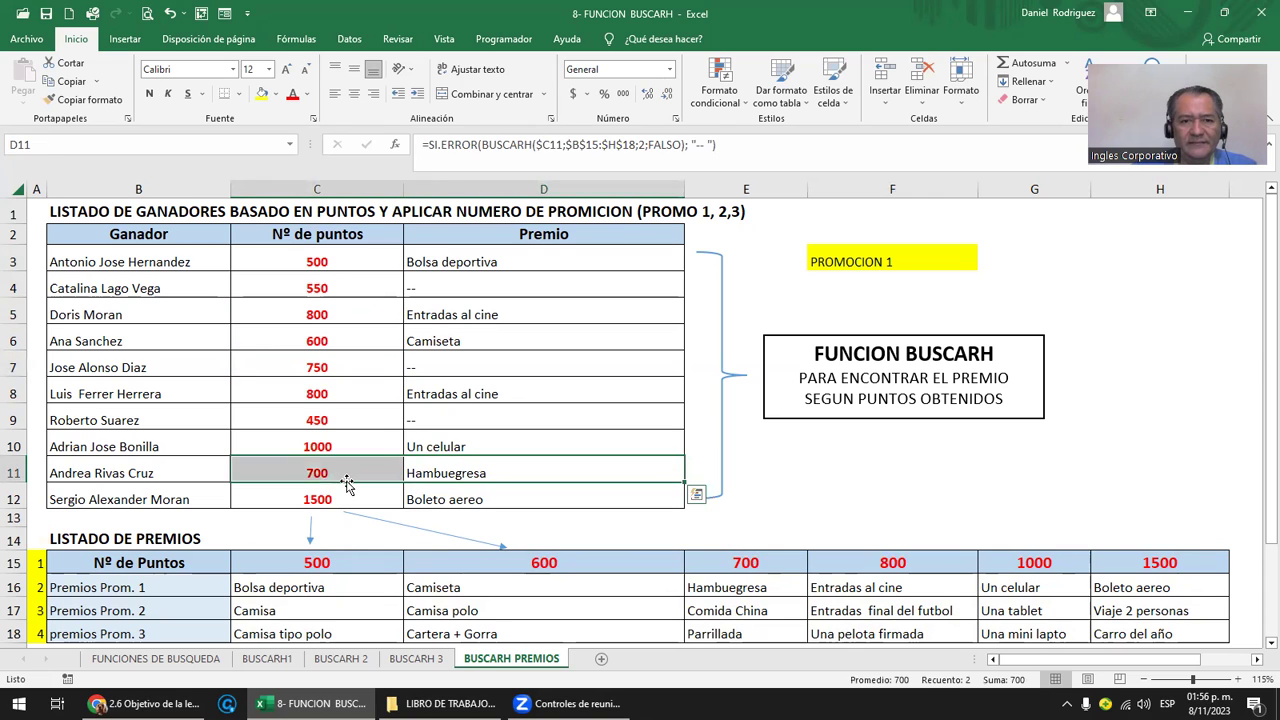
{"action": "left_click", "coordinate": [322, 400]}
{"action": "left_click_drag", "start_coordinate": [322, 420], "coordinate": [414, 412]}
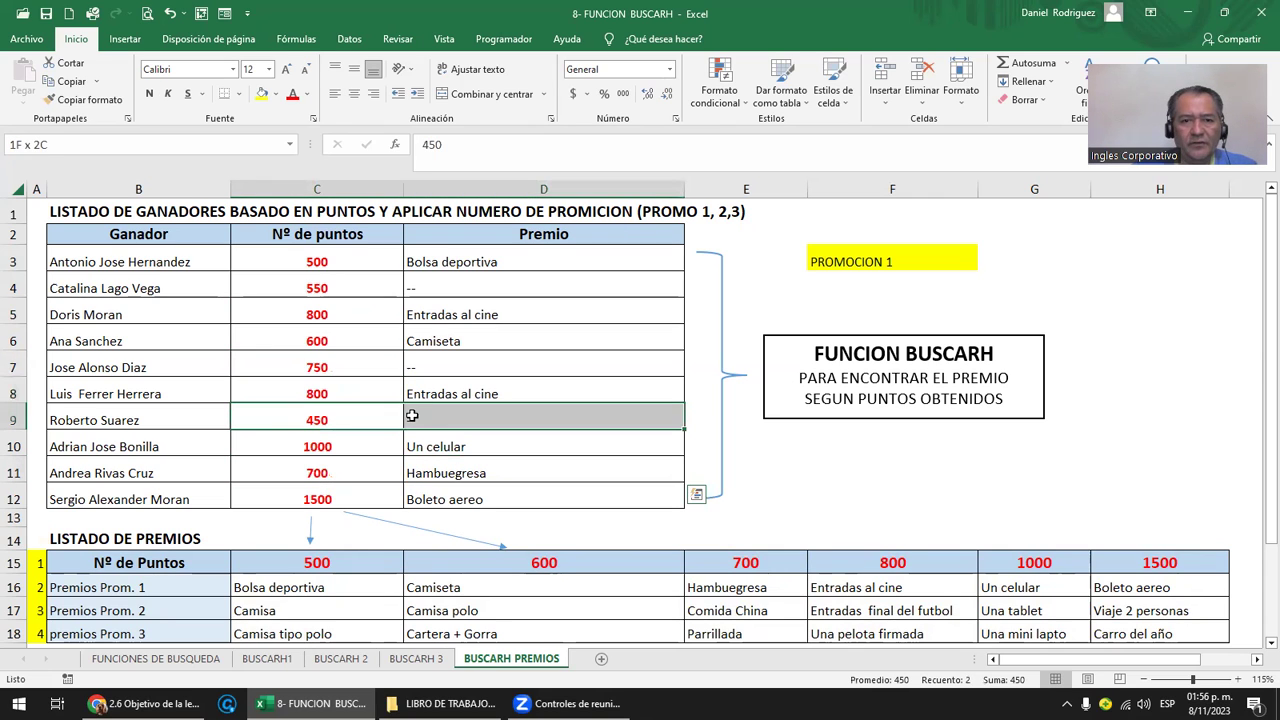
{"action": "left_click", "coordinate": [325, 258]}
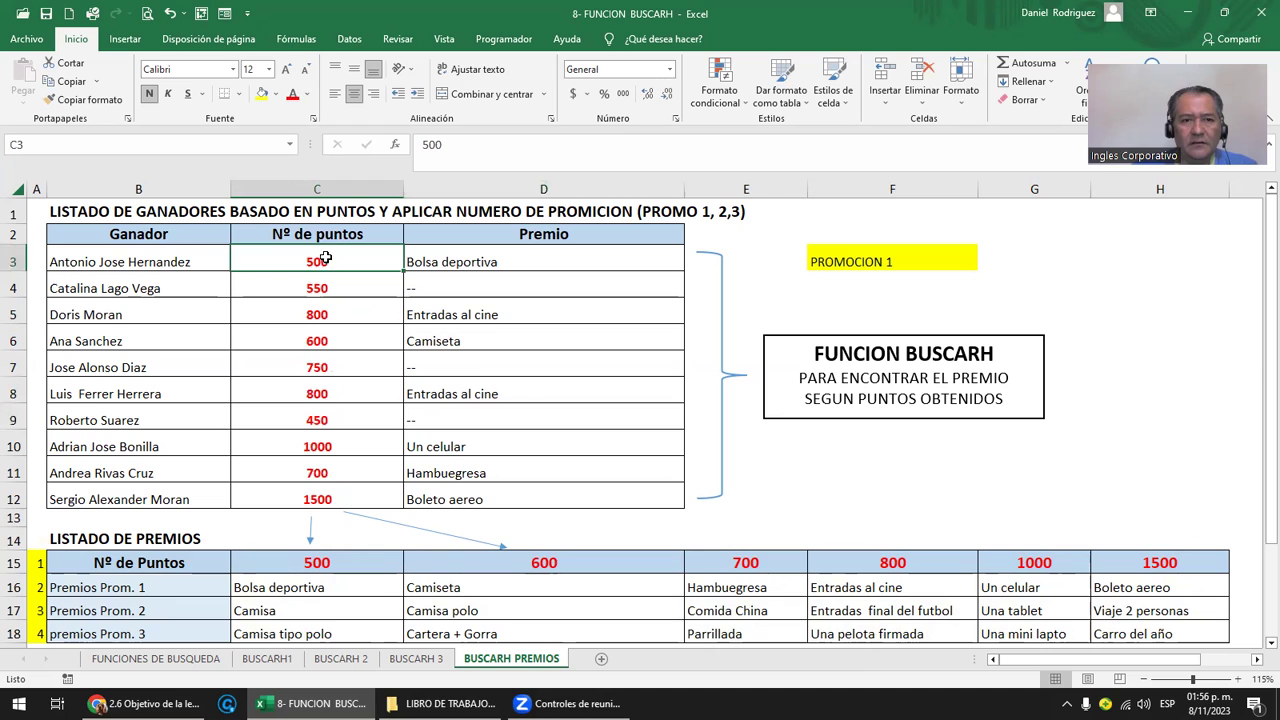
{"action": "left_click", "coordinate": [306, 563]}
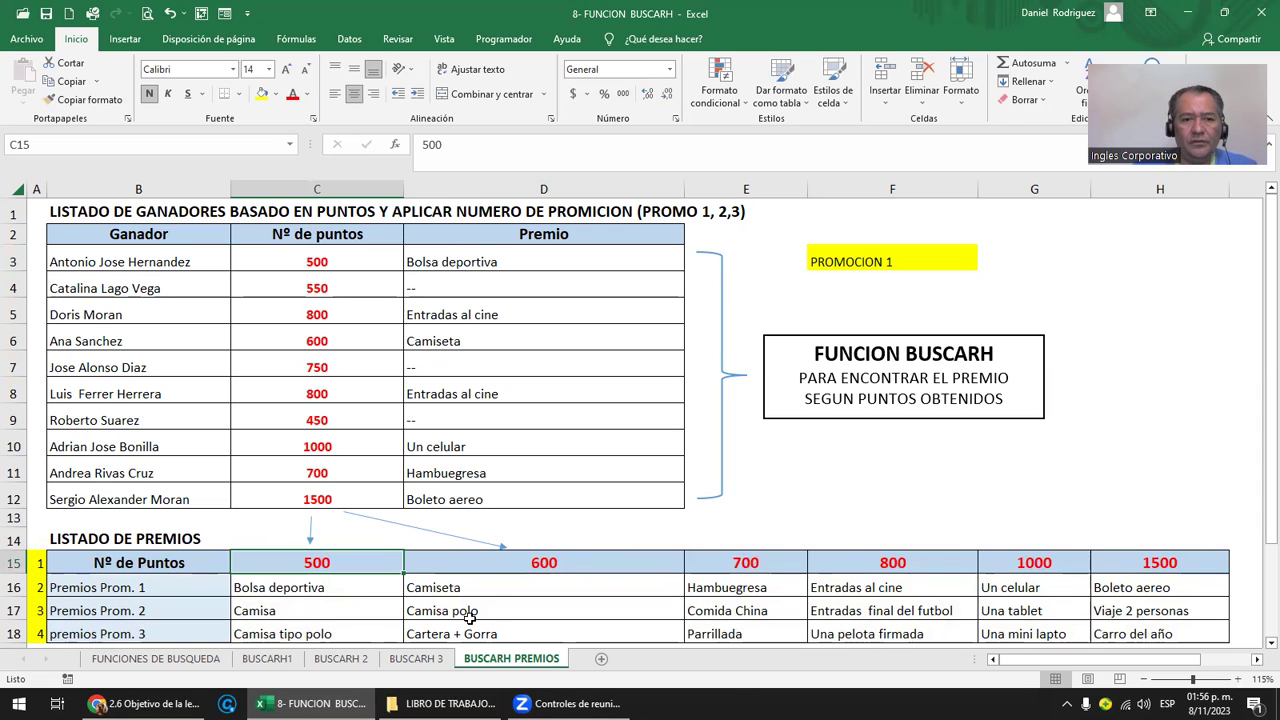
Look at the FILA example cells on the BUSCARH 3 sheet, then return to BUSCARH PREMIOS.
{"action": "left_click", "coordinate": [419, 660]}
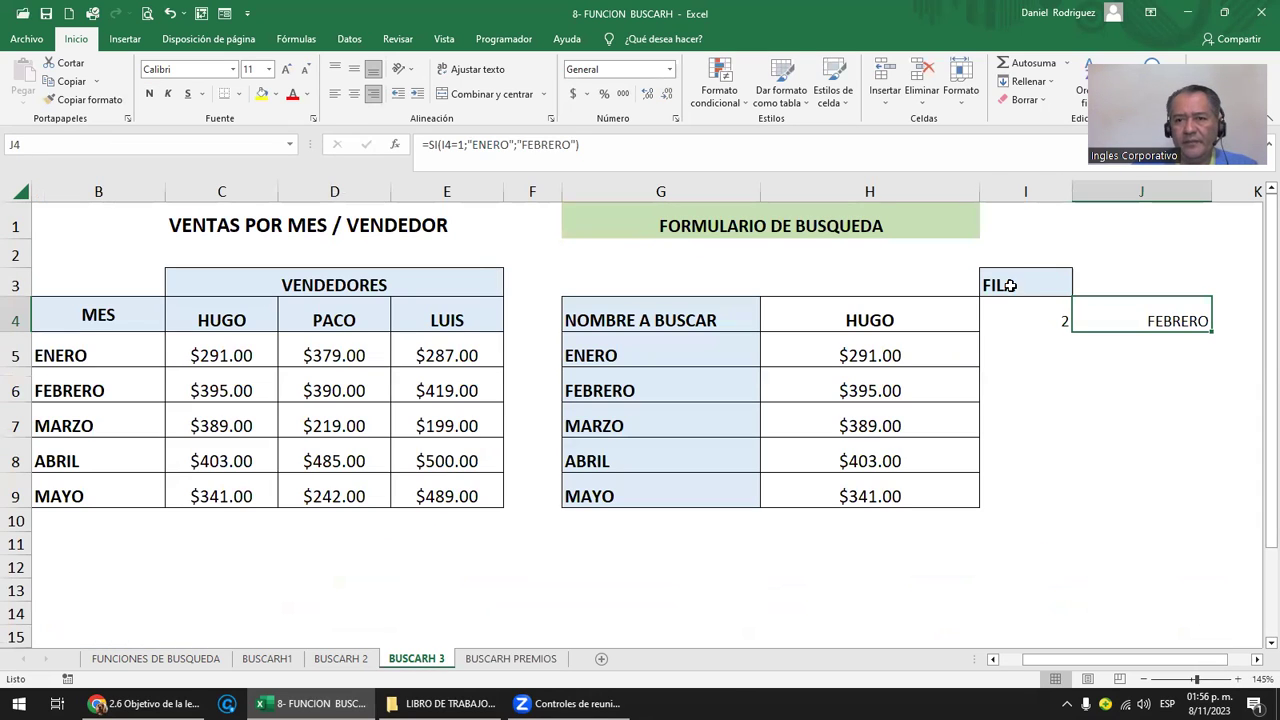
{"action": "left_click_drag", "start_coordinate": [1010, 286], "coordinate": [1141, 315]}
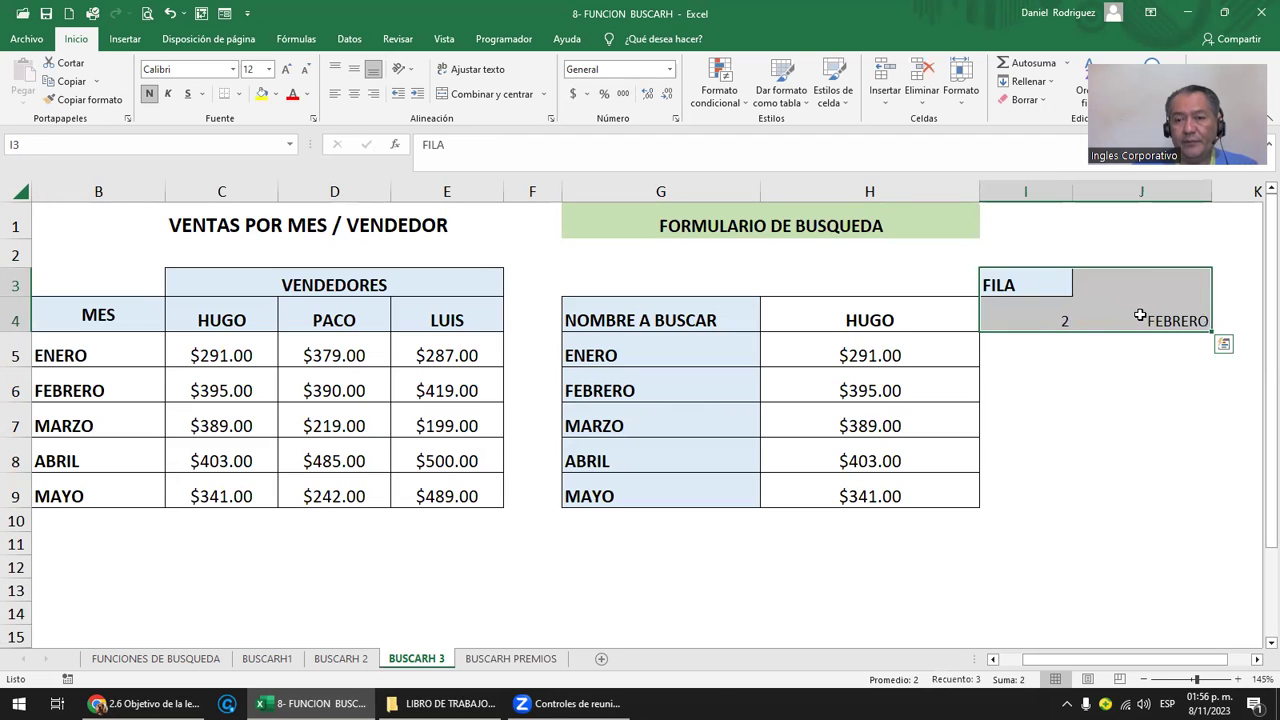
{"action": "left_click", "coordinate": [517, 660]}
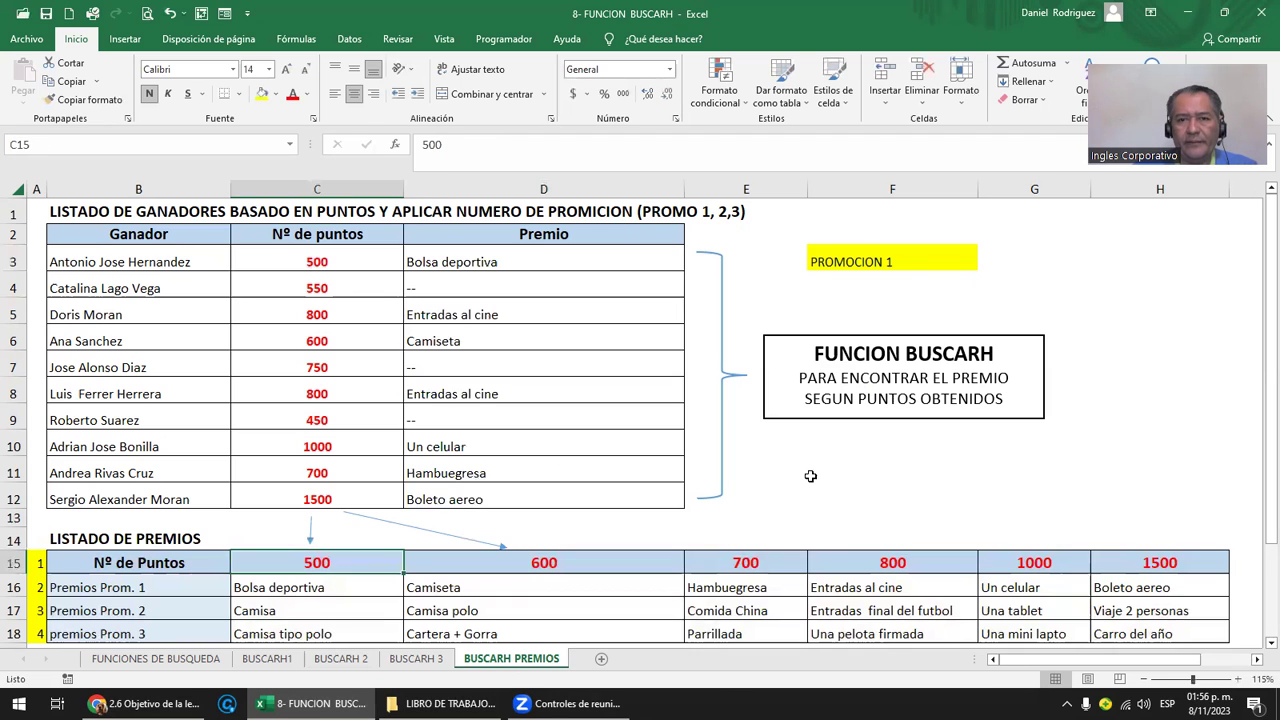
Label G2 'FILA' and enter row number 2 in G3 beside PROMOCION 1.
{"action": "left_click", "coordinate": [894, 261]}
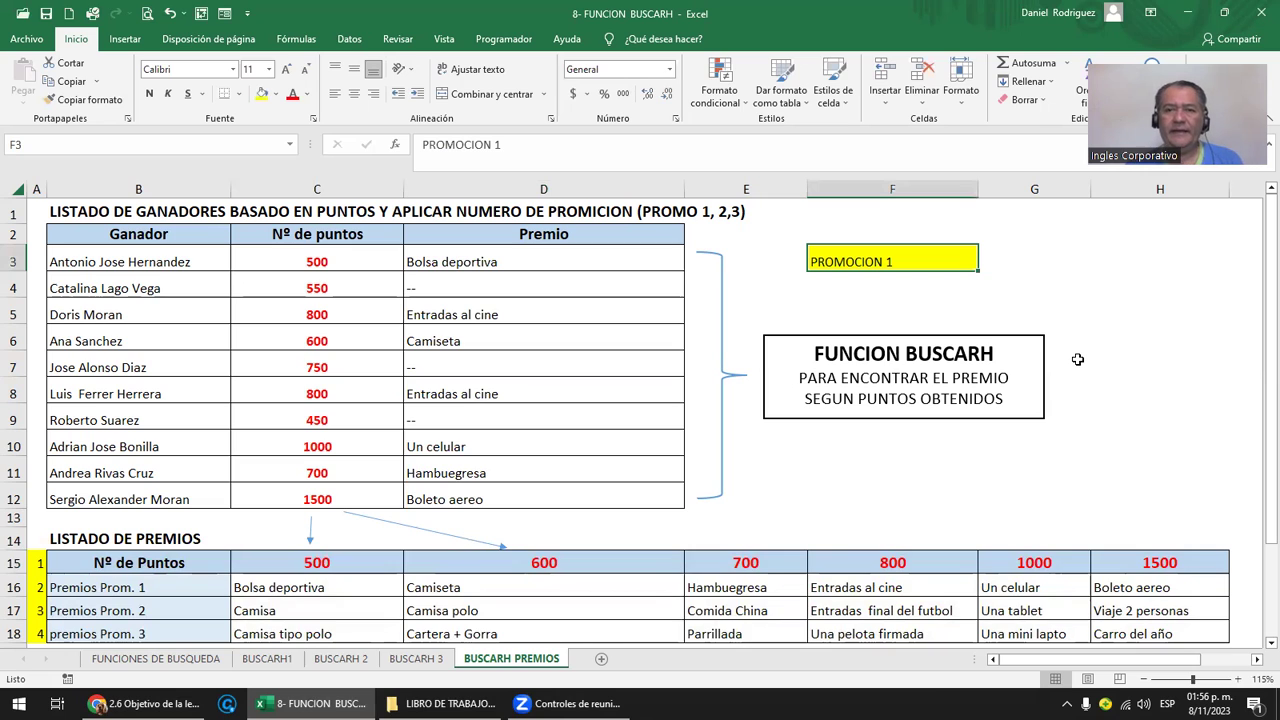
{"action": "key", "text": "Right"}
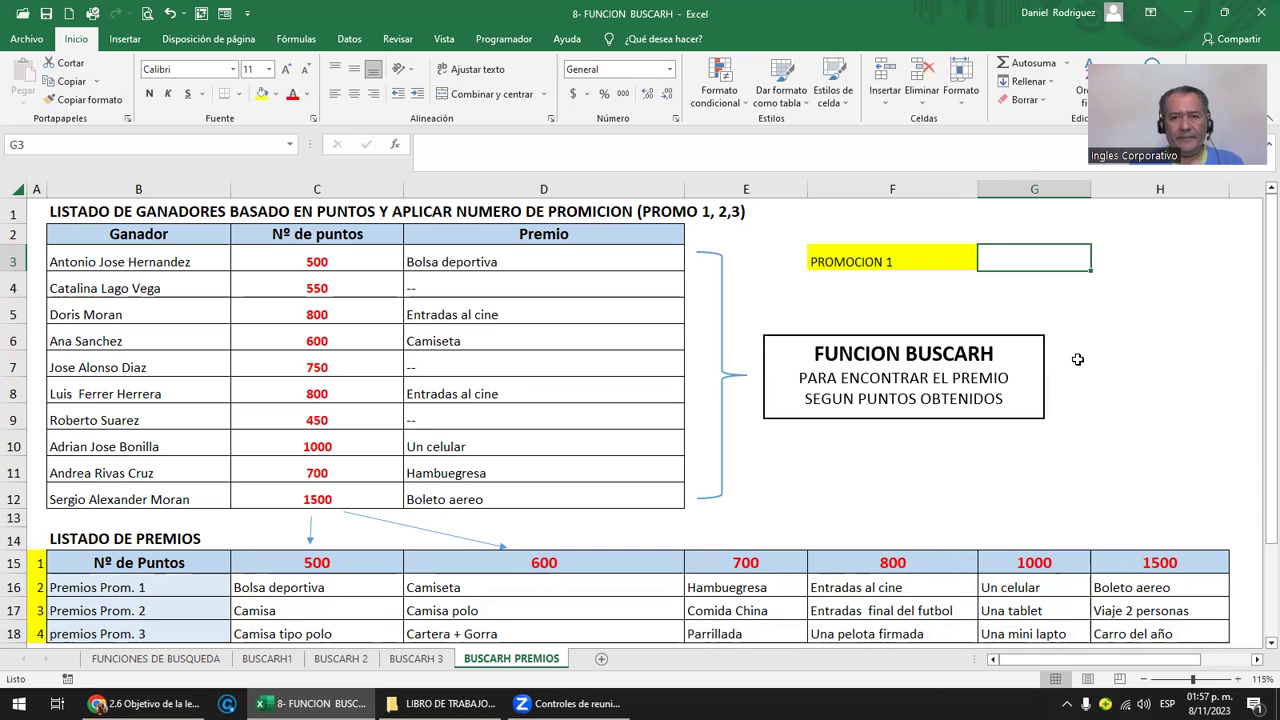
{"action": "key", "text": "Up"}
{"action": "type", "text": "FIL"}
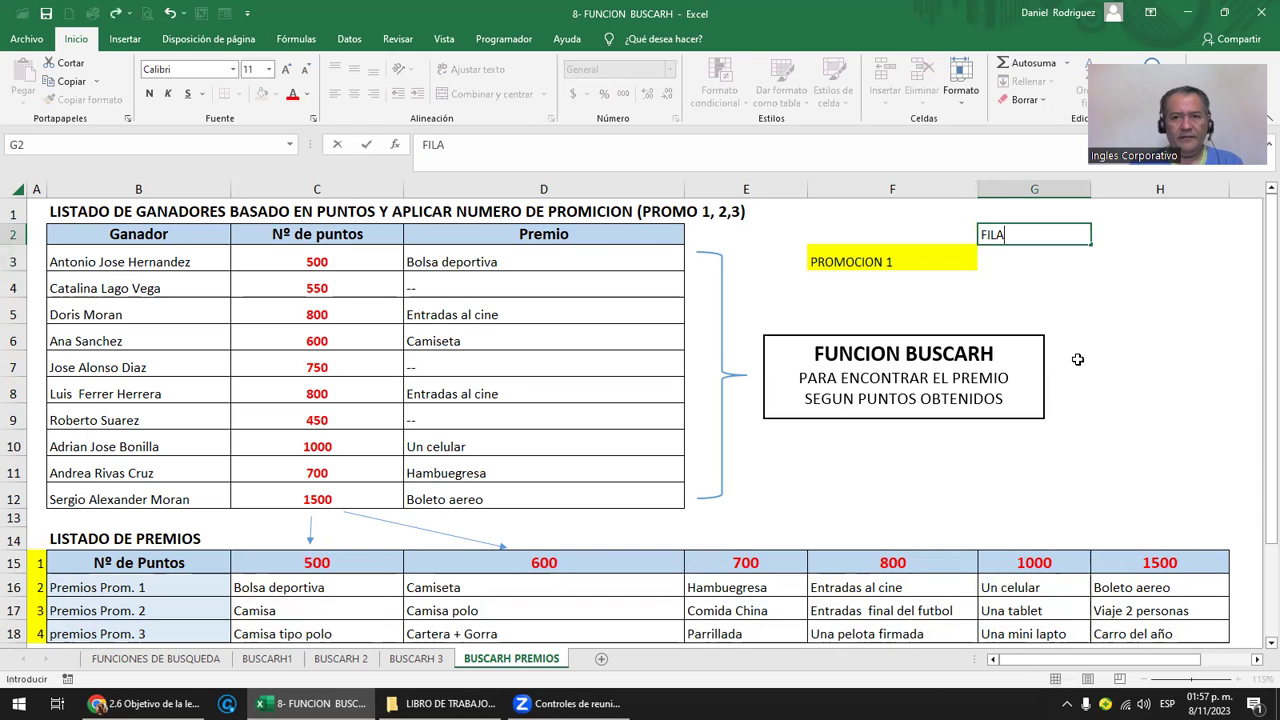
{"action": "key", "text": "Return"}
{"action": "key", "text": "Left"}
{"action": "key", "text": "Left"}
{"action": "key", "text": "Right"}
{"action": "key", "text": "Right"}
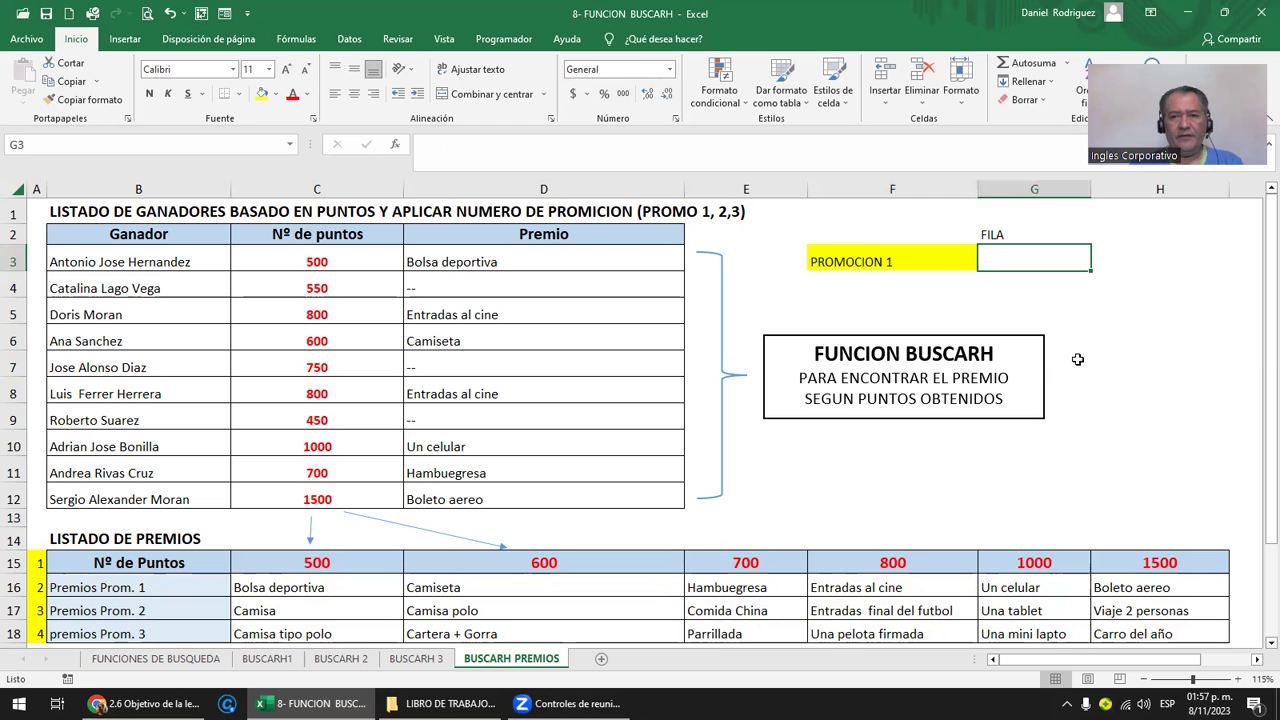
{"action": "type", "text": "1"}
{"action": "key", "text": "BackSpace"}
{"action": "type", "text": "2"}
{"action": "key", "text": "Return"}
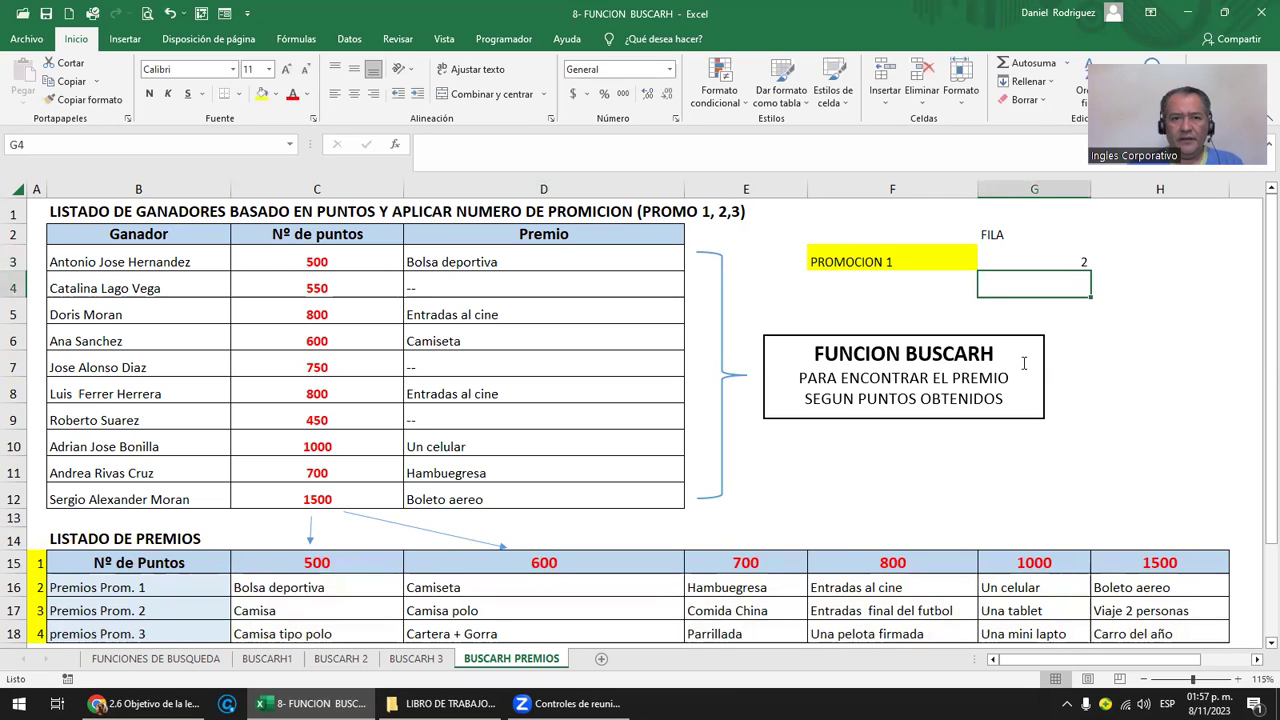
Replace the fixed row index 2 in D3's formula with a reference to G3.
{"action": "double_click", "coordinate": [488, 262]}
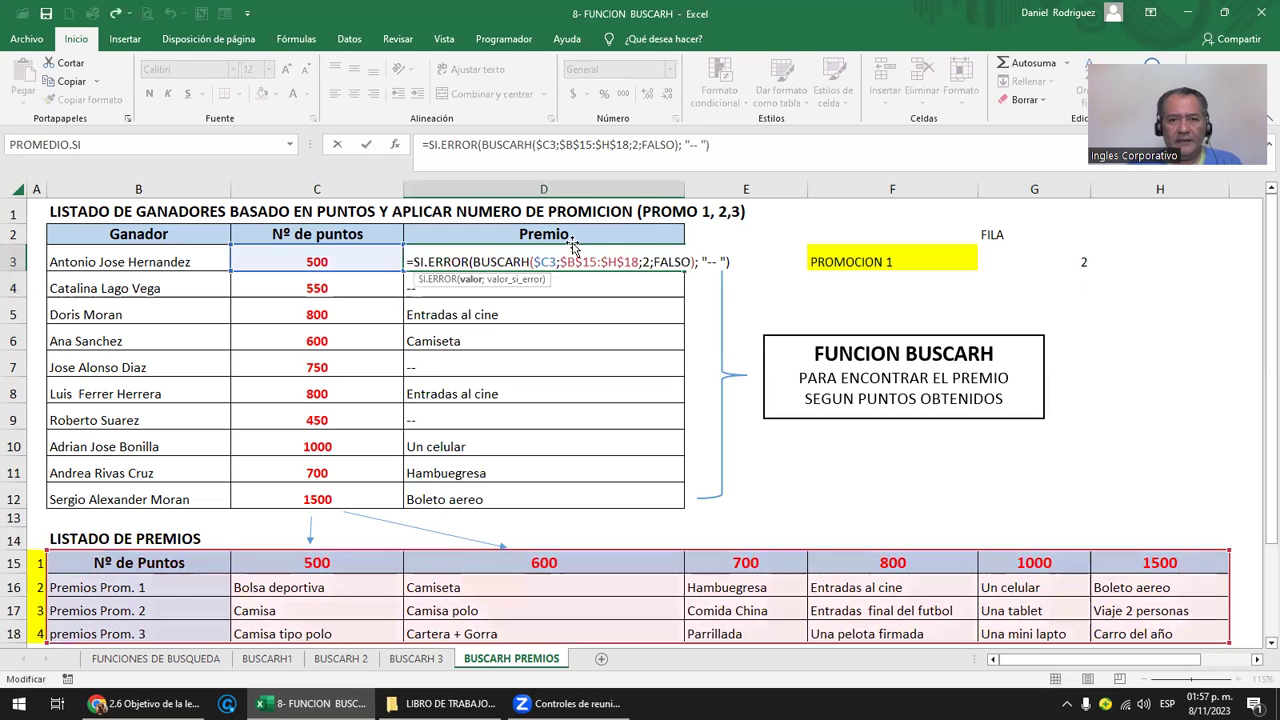
{"action": "key", "text": "BackSpace"}
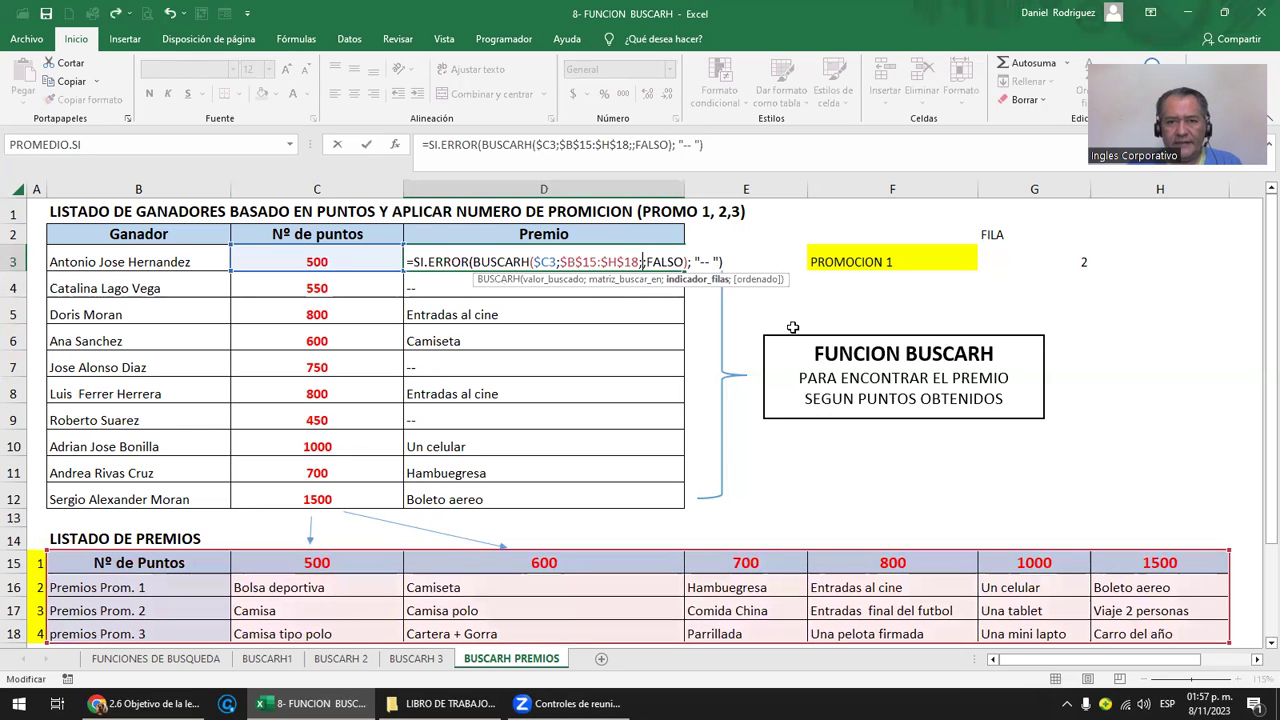
{"action": "left_click", "coordinate": [1081, 264]}
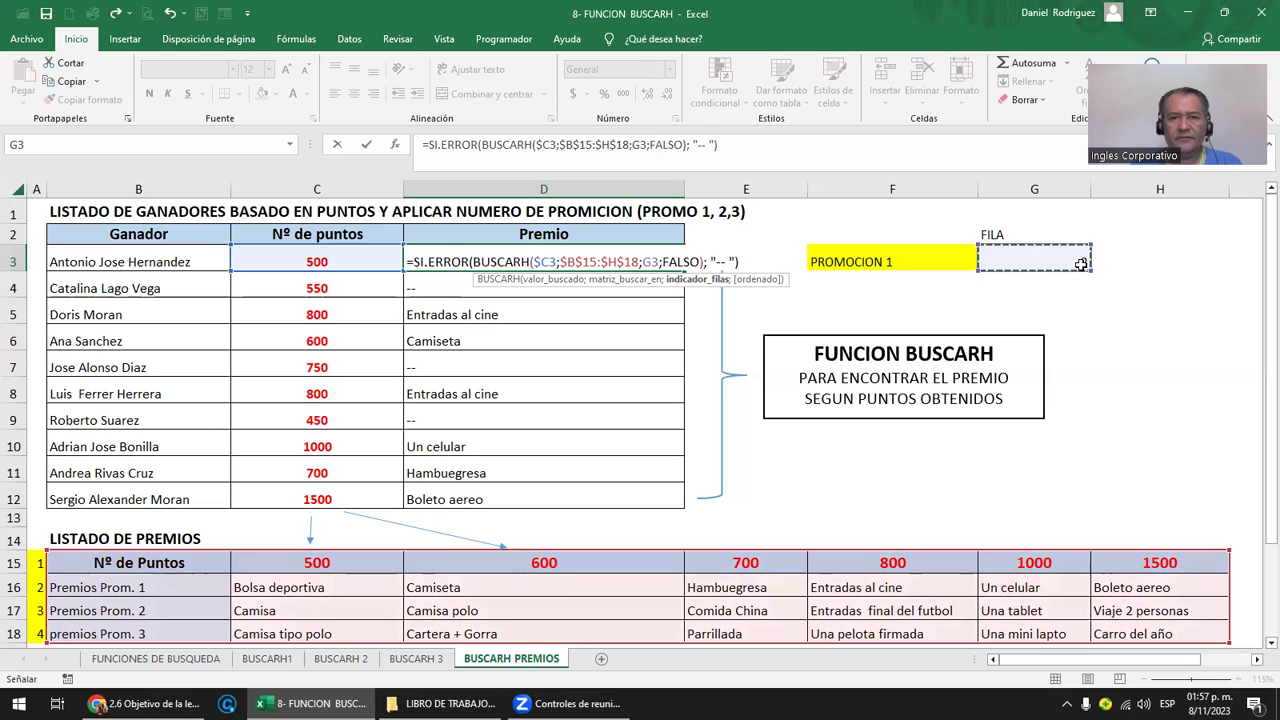
{"action": "key", "text": "Return"}
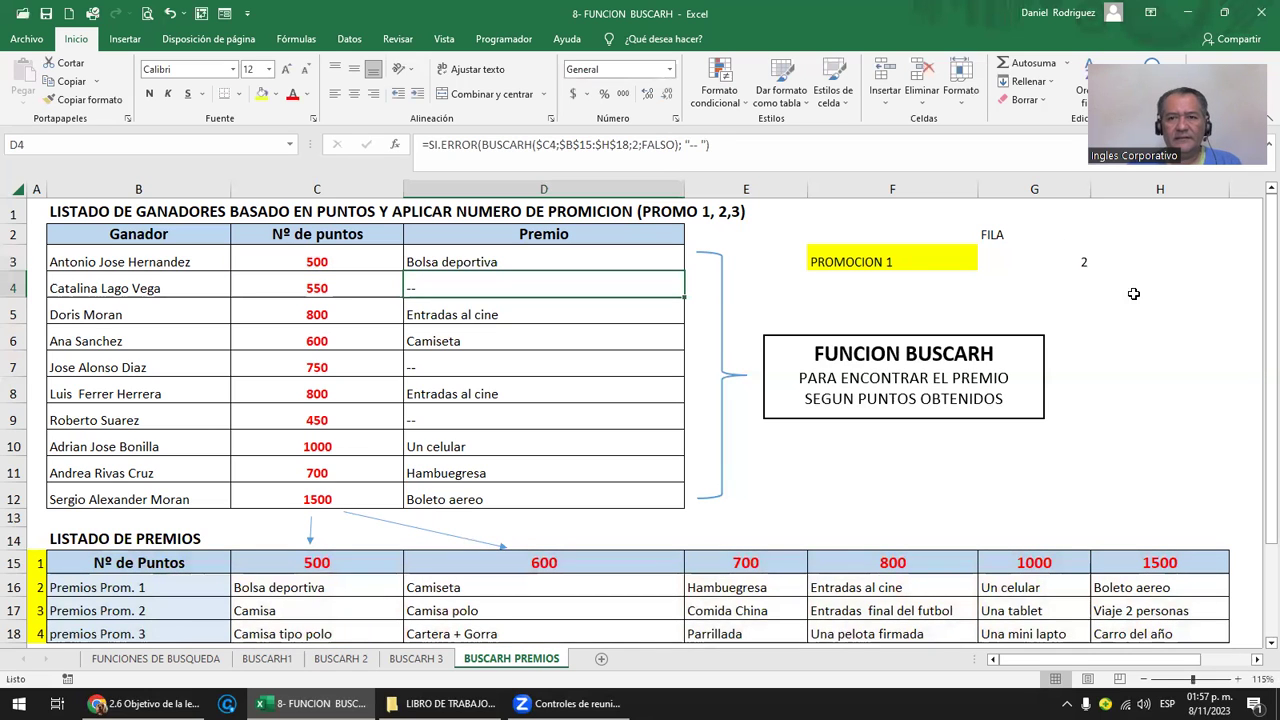
{"action": "left_click", "coordinate": [1082, 265]}
{"action": "left_click", "coordinate": [315, 265]}
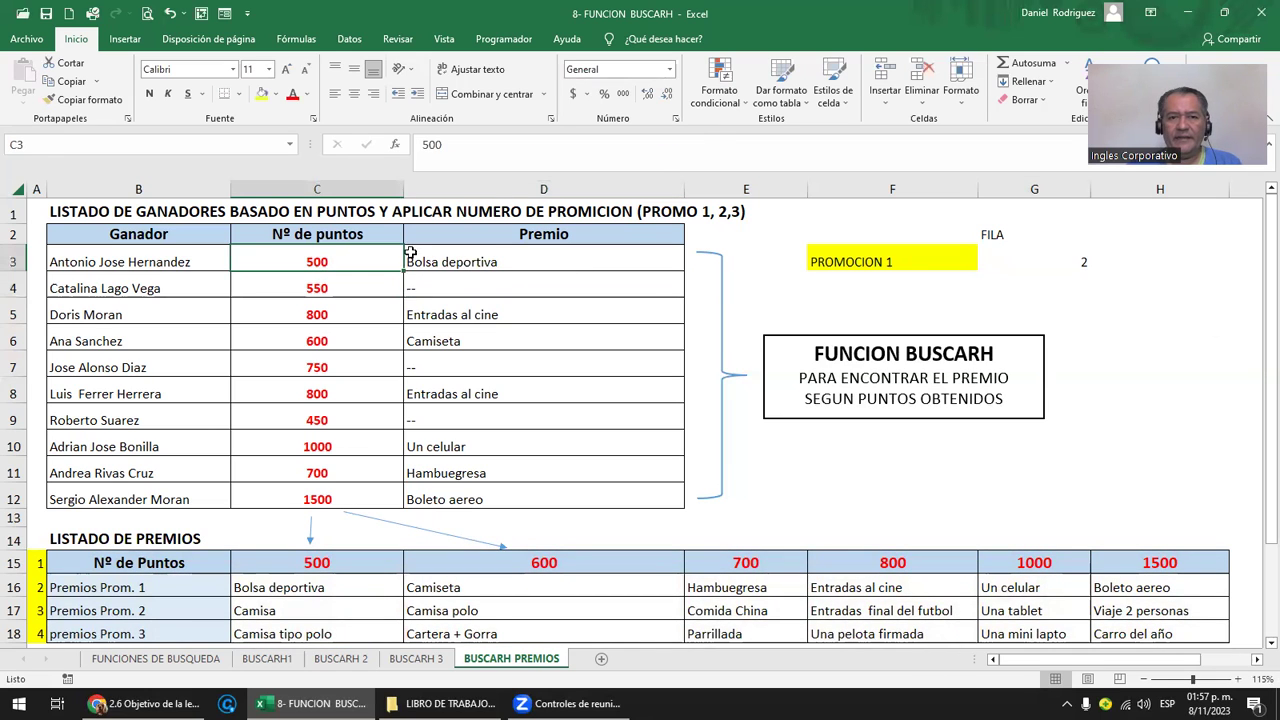
{"action": "left_click", "coordinate": [1075, 260]}
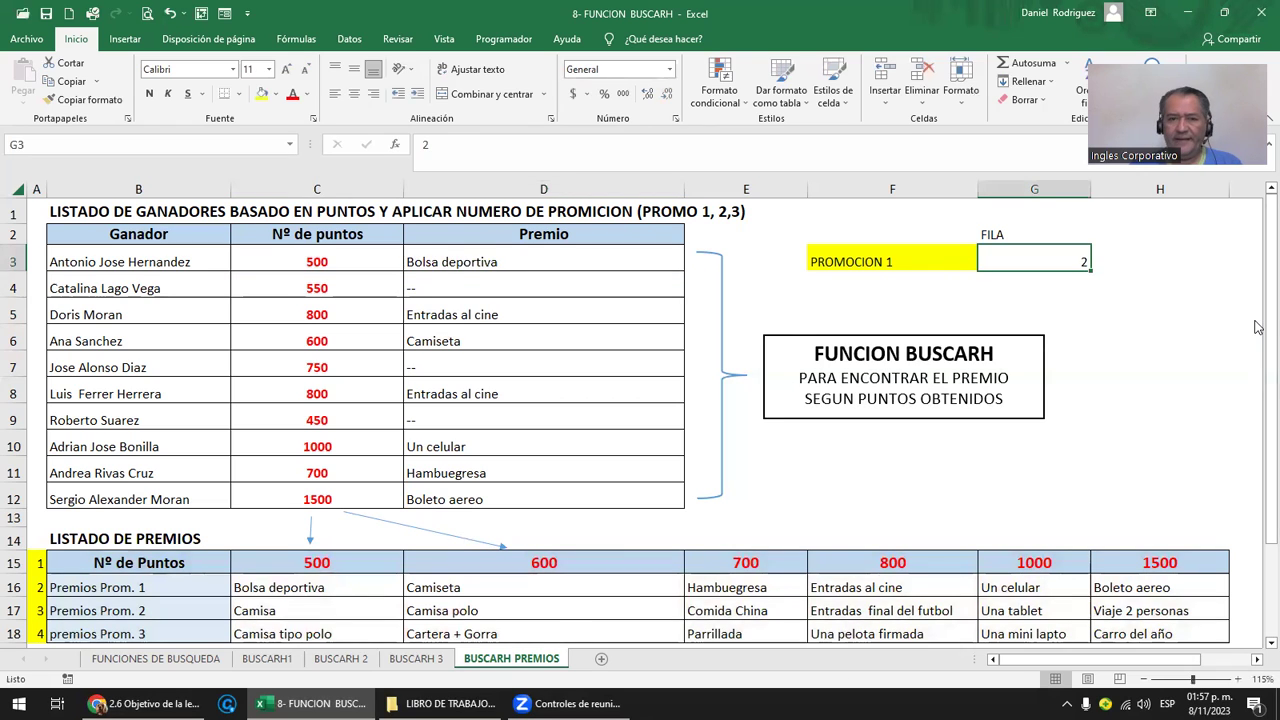
Try row numbers 3 and 4 in G3, comparing D3 with the prize table entries.
{"action": "type", "text": "3"}
{"action": "key", "text": "Return"}
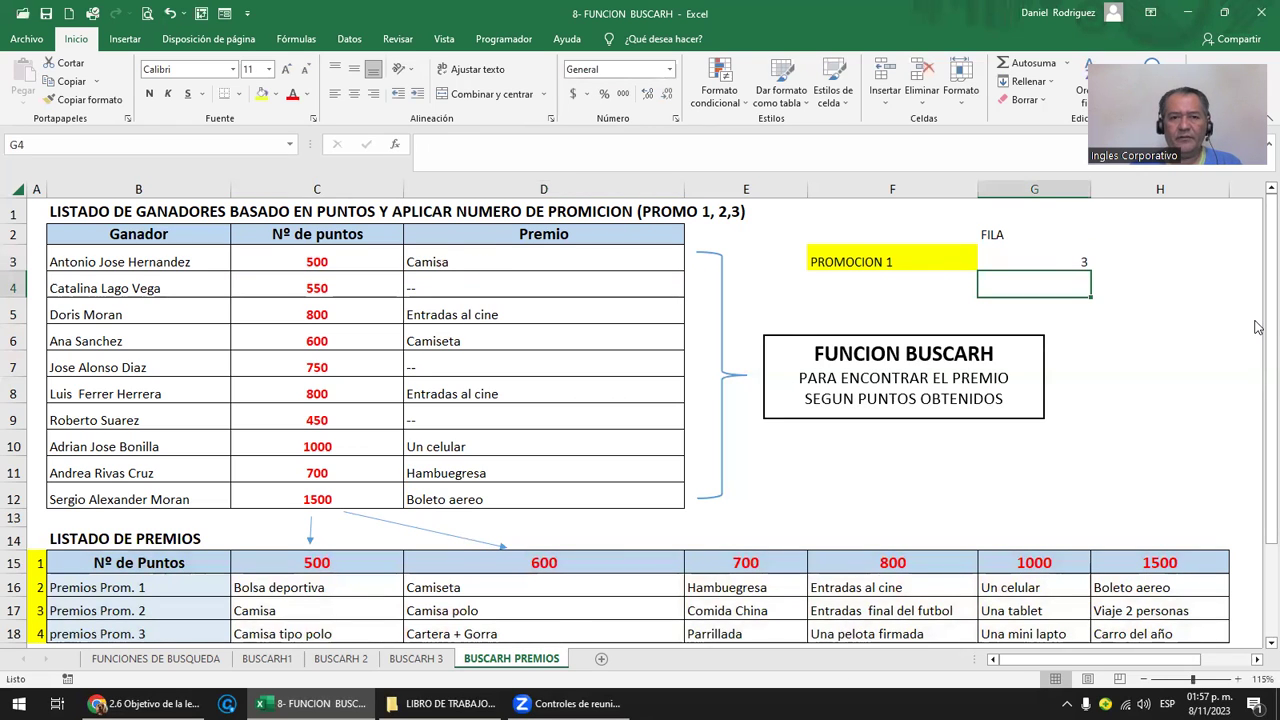
{"action": "left_click", "coordinate": [309, 592]}
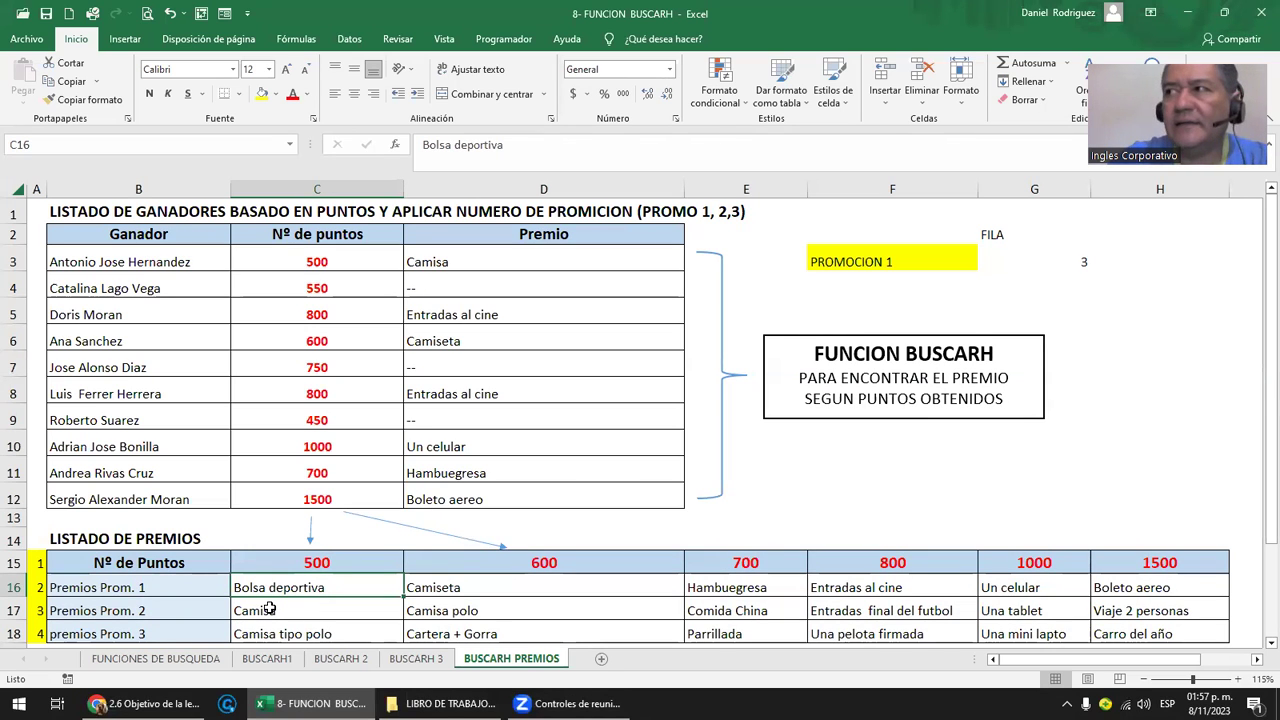
{"action": "left_click", "coordinate": [1074, 268]}
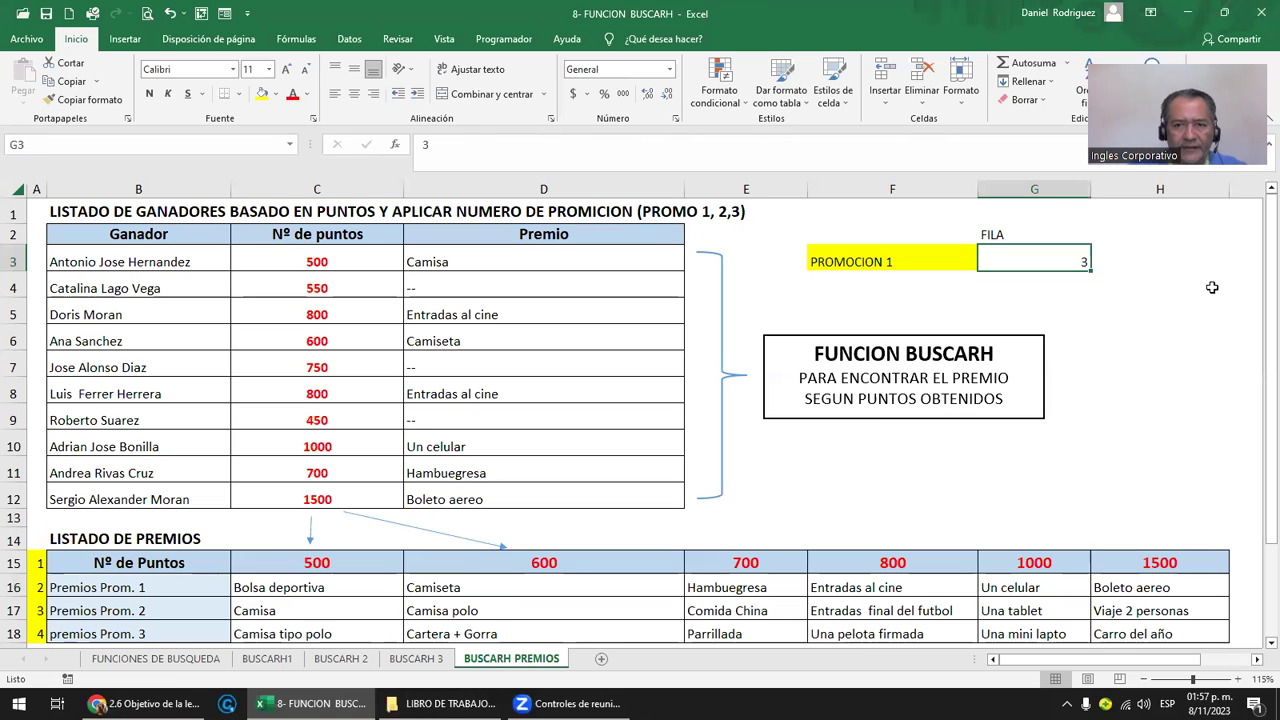
{"action": "type", "text": "4"}
{"action": "key", "text": "Return"}
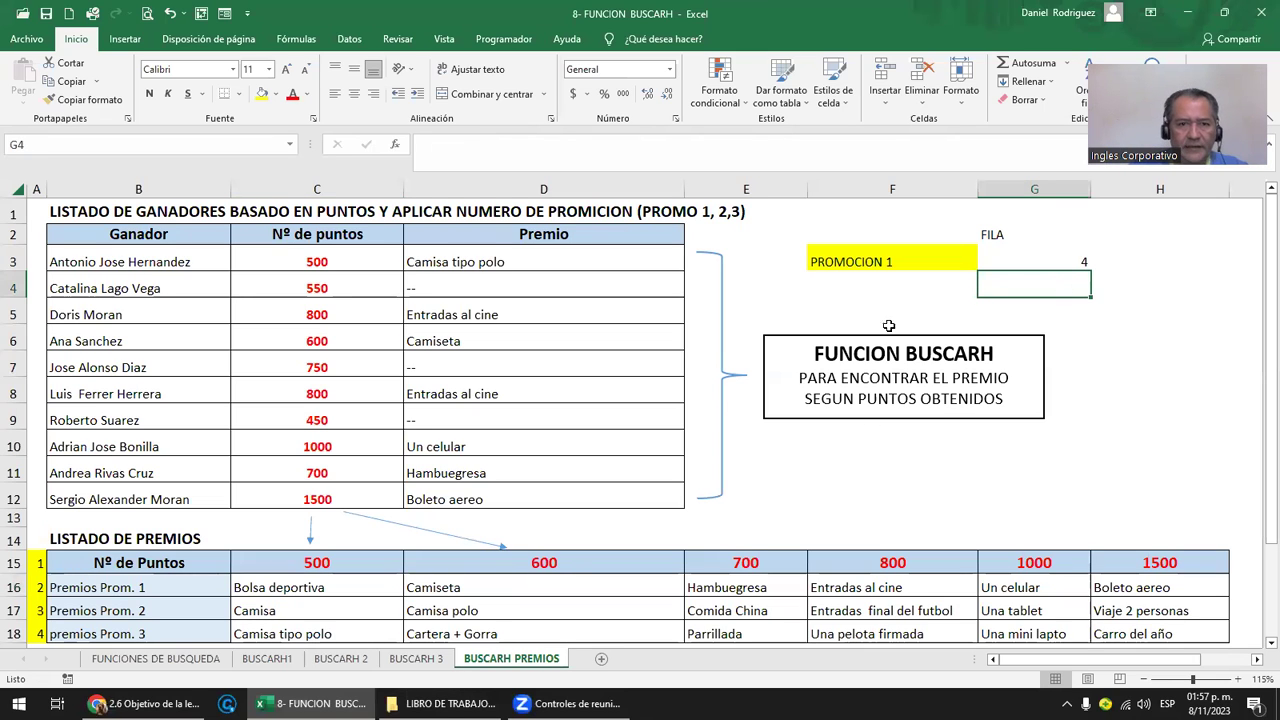
{"action": "left_click", "coordinate": [296, 590]}
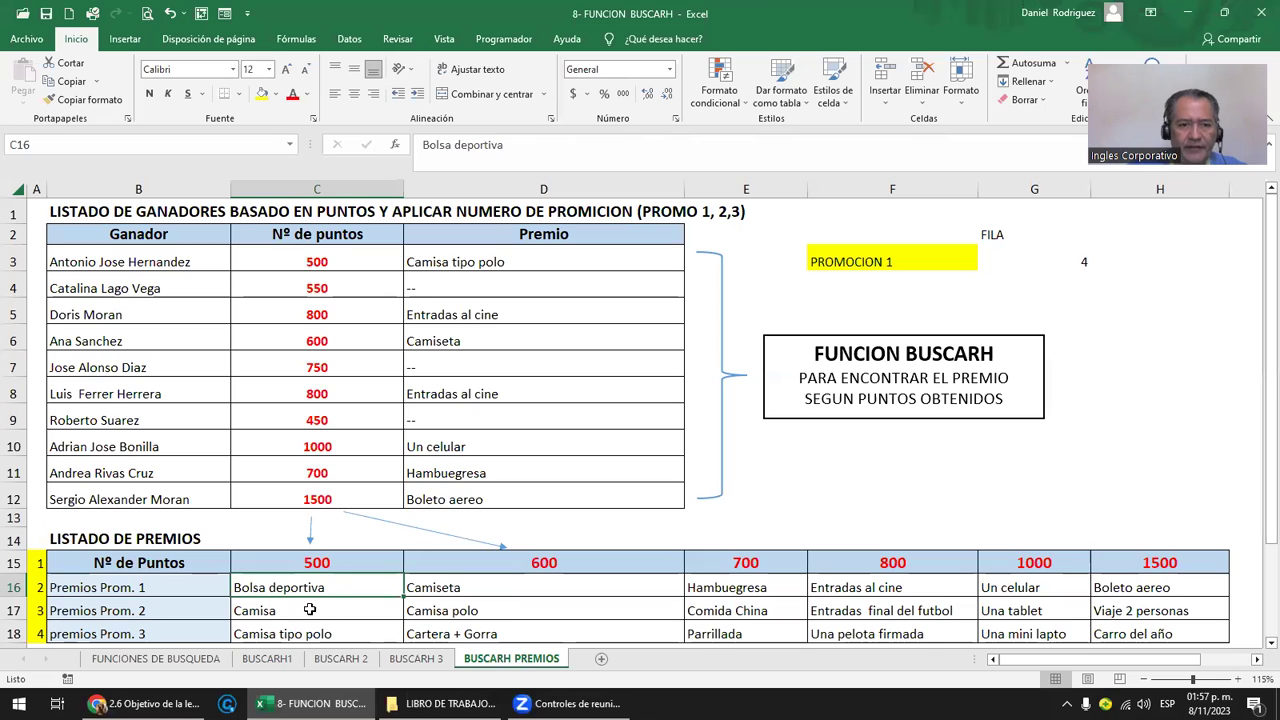
{"action": "left_click", "coordinate": [310, 610]}
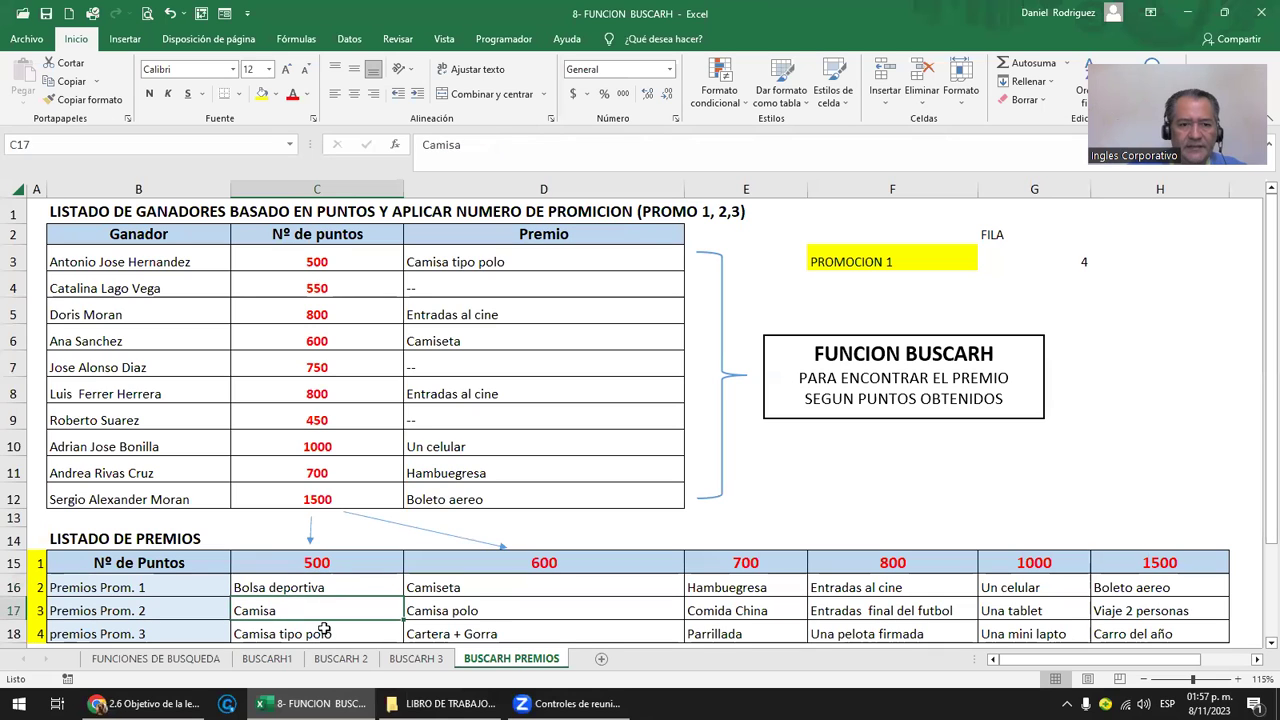
Set G3 back to row 1 so D3 shows 500.
{"action": "left_click", "coordinate": [1085, 262]}
{"action": "type", "text": "1"}
{"action": "key", "text": "Return"}
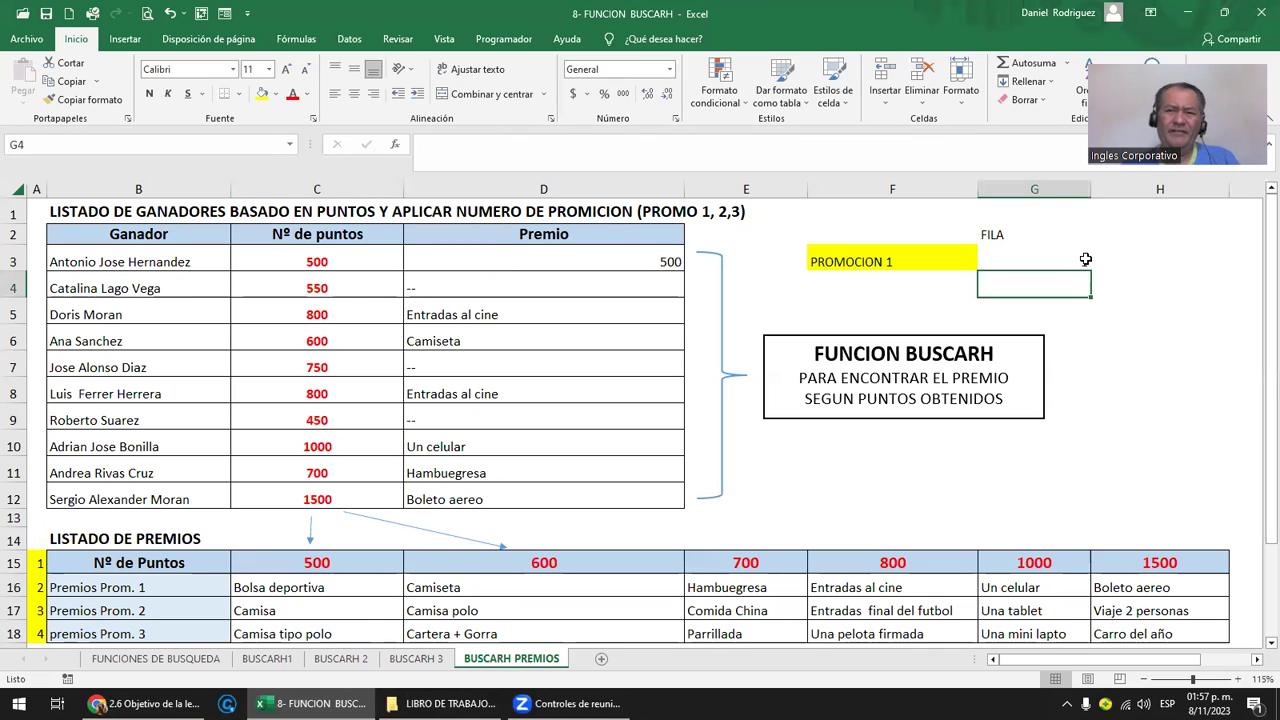
In G4, start the formula =SI(F3=PROMO1;2 for the first condition.
{"action": "left_click", "coordinate": [1085, 259]}
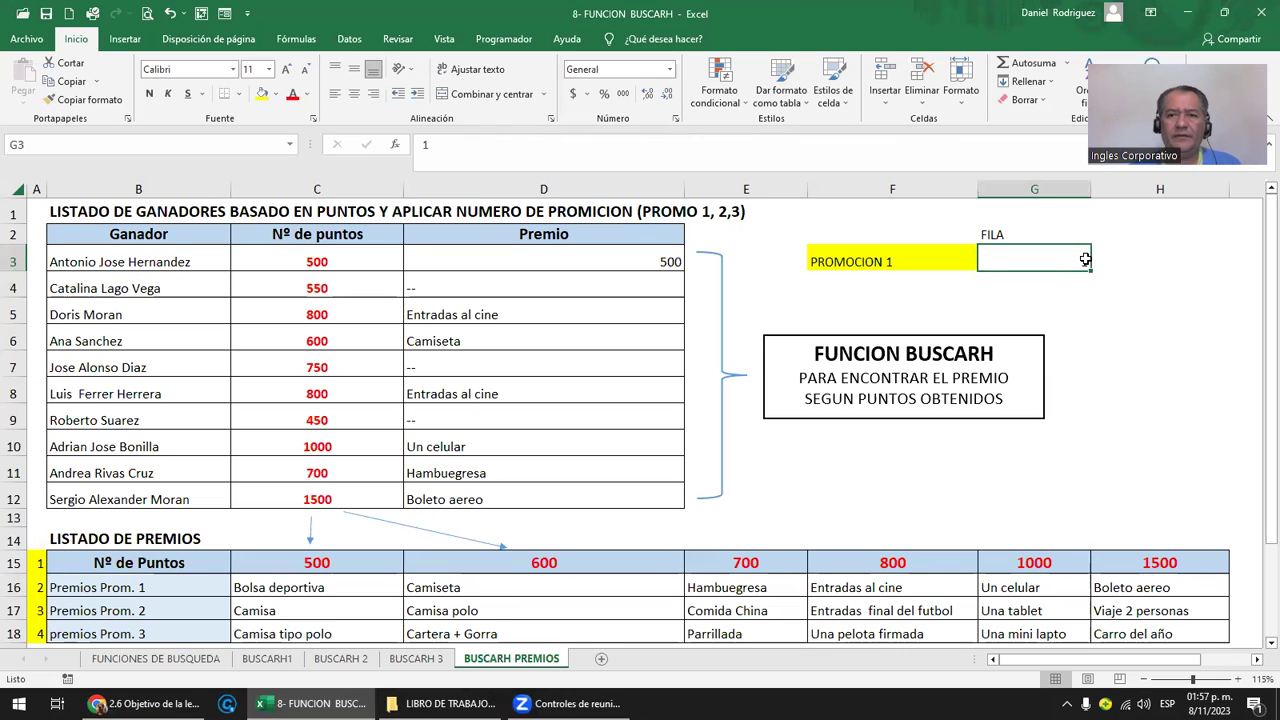
{"action": "key", "text": "Return"}
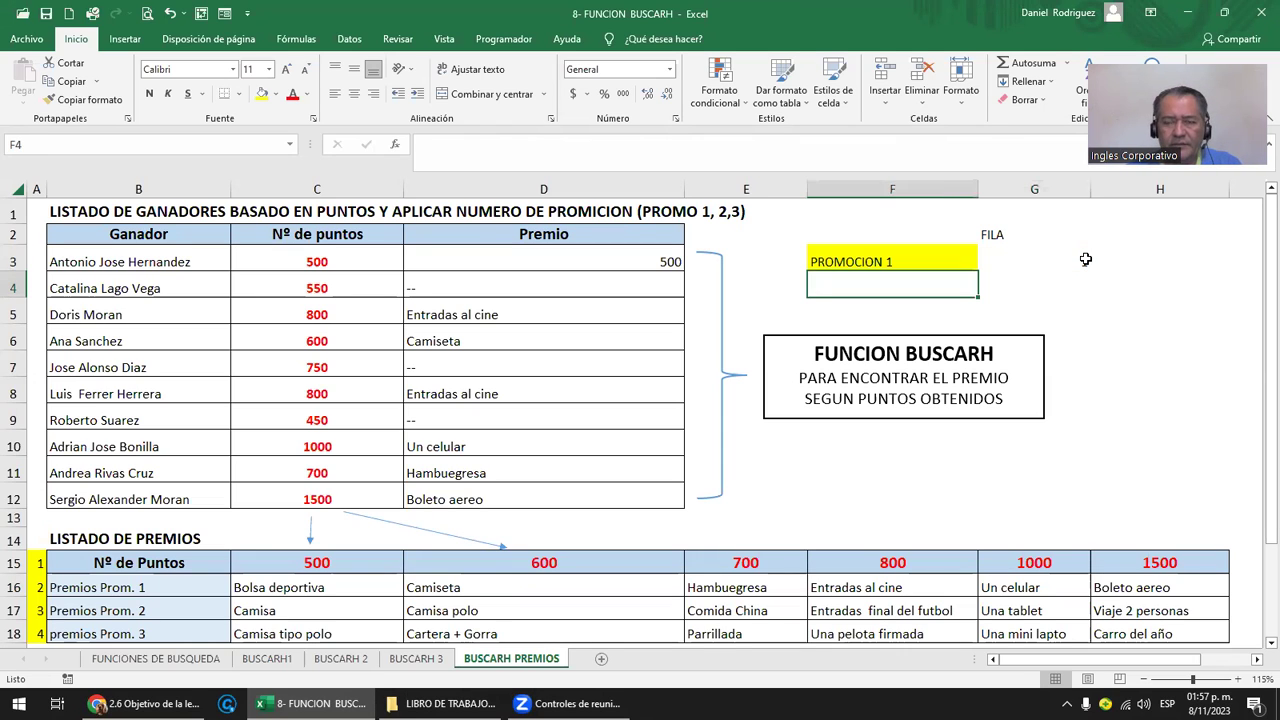
{"action": "type", "text": "="}
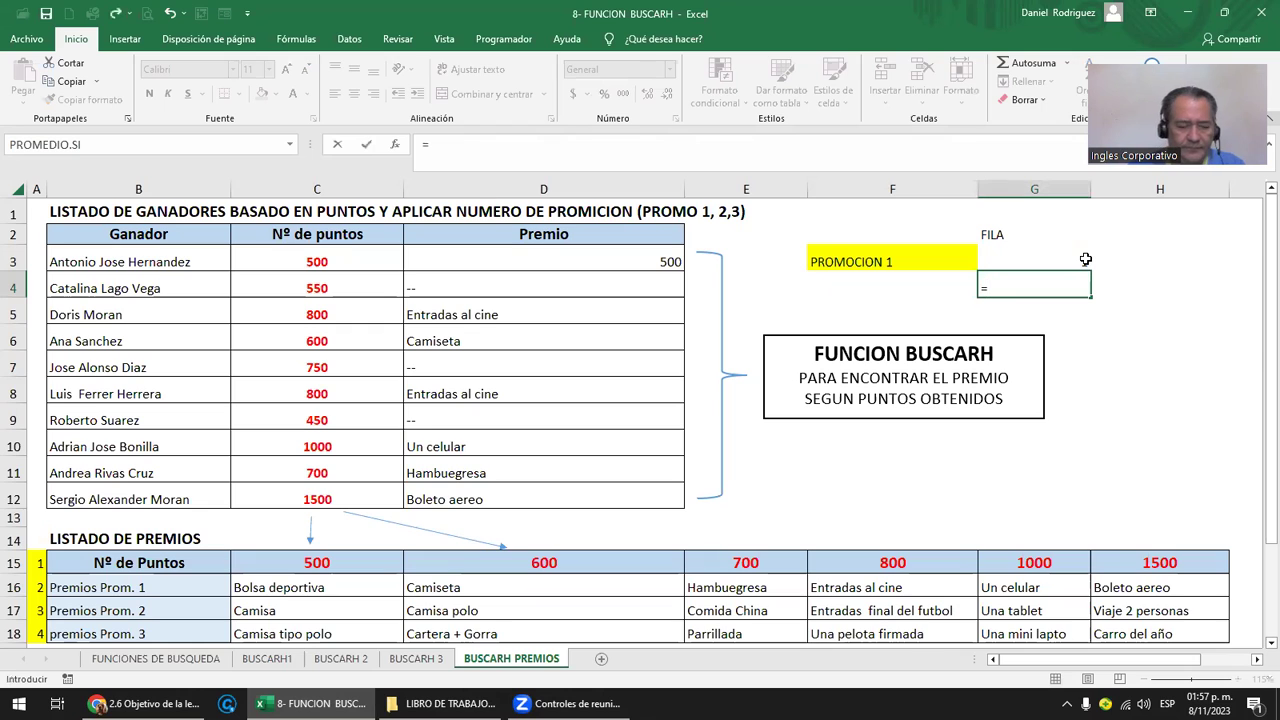
{"action": "type", "text": "S"}
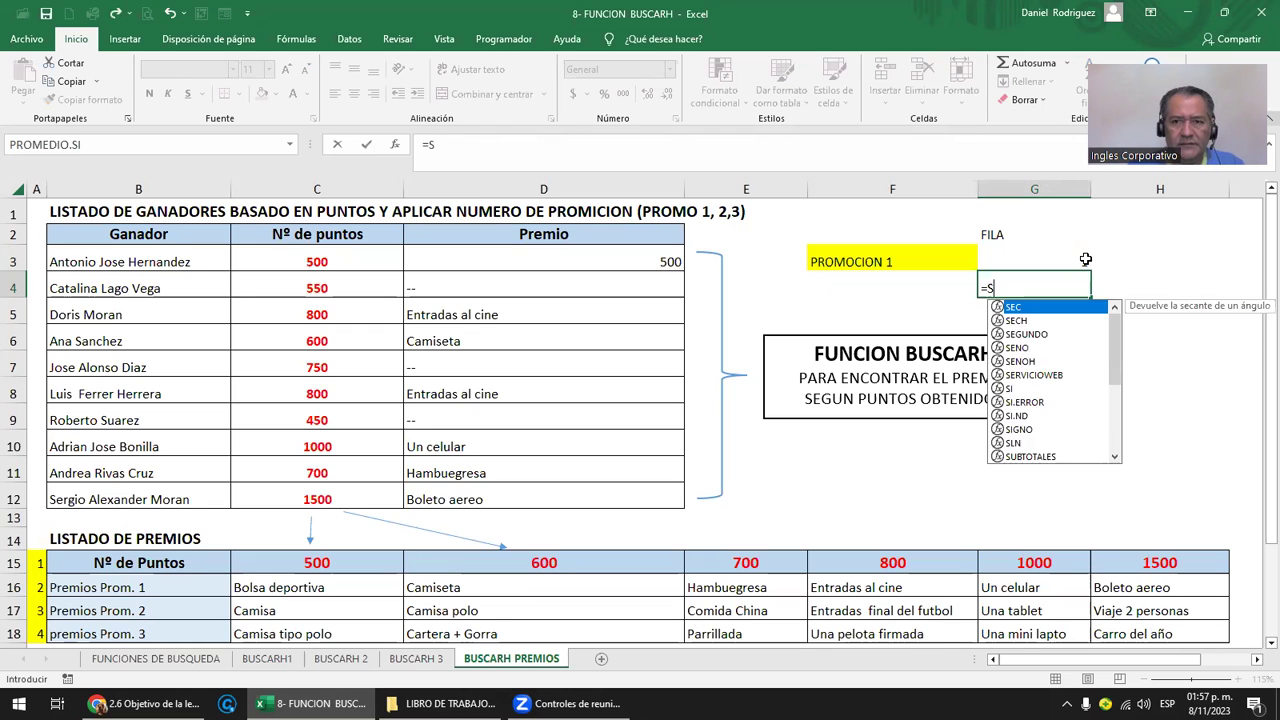
{"action": "type", "text": "I"}
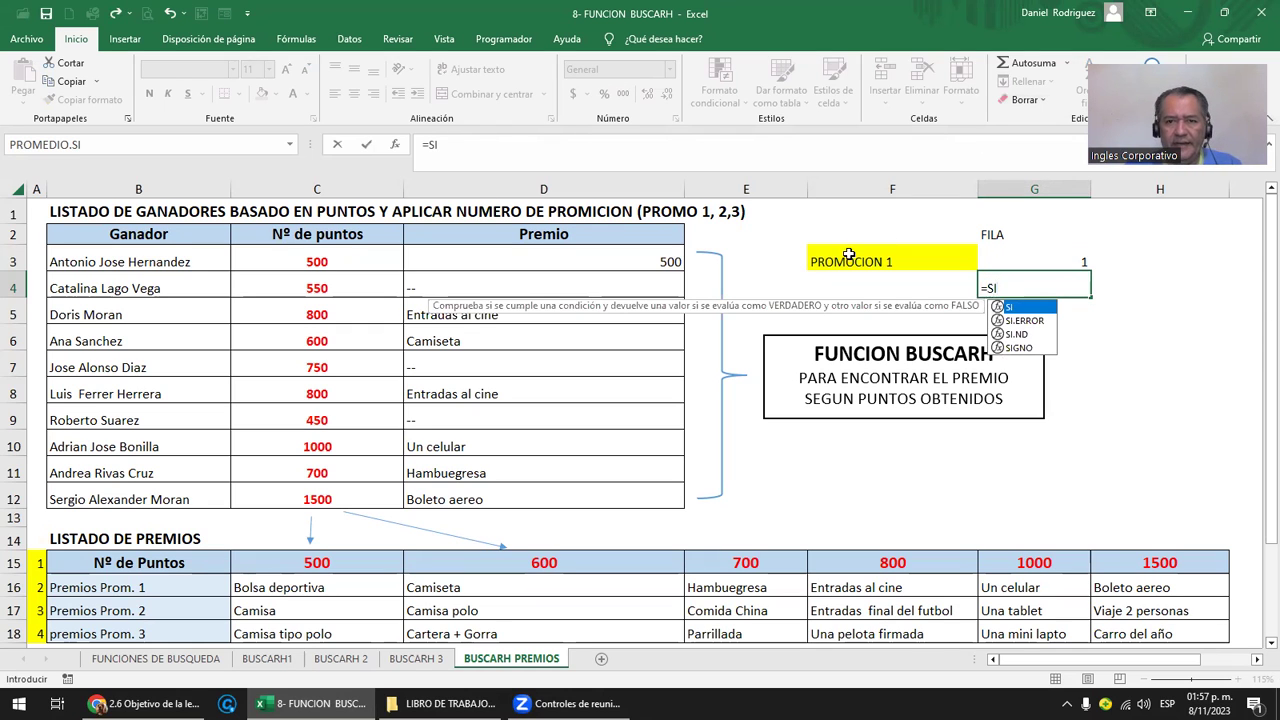
{"action": "left_click", "coordinate": [848, 255]}
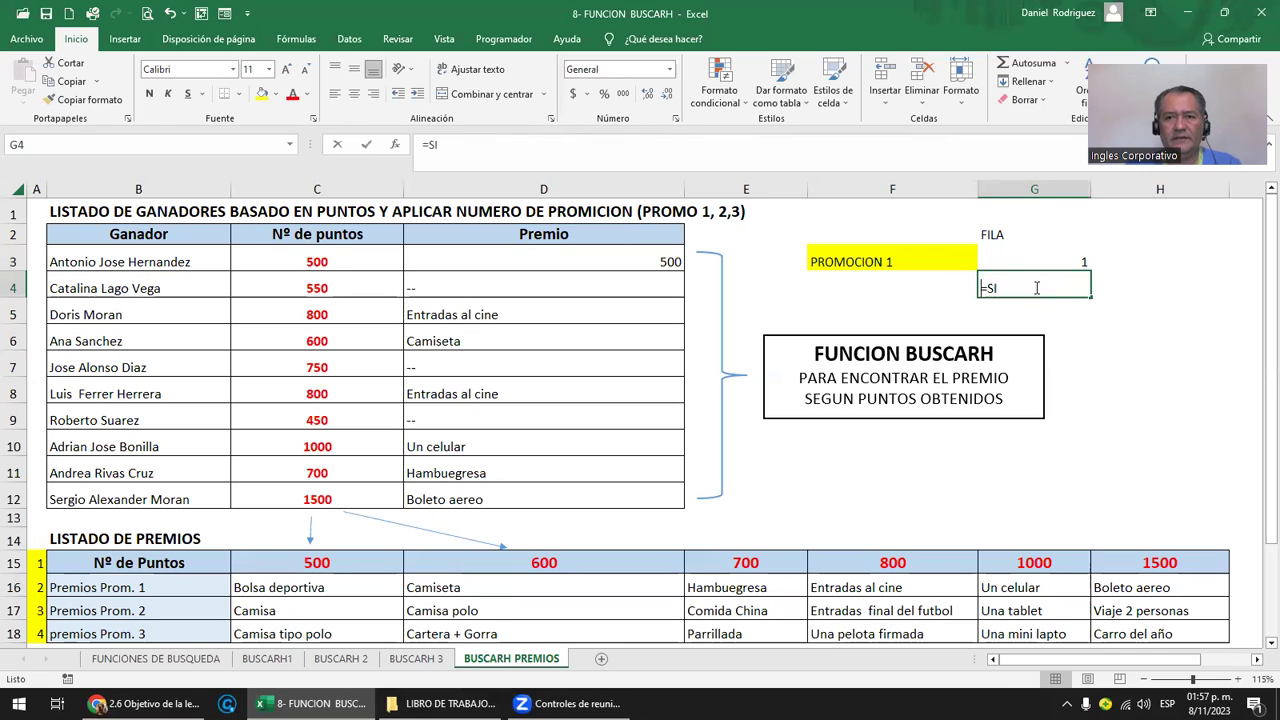
{"action": "double_click", "coordinate": [998, 288]}
{"action": "type", "text": "("}
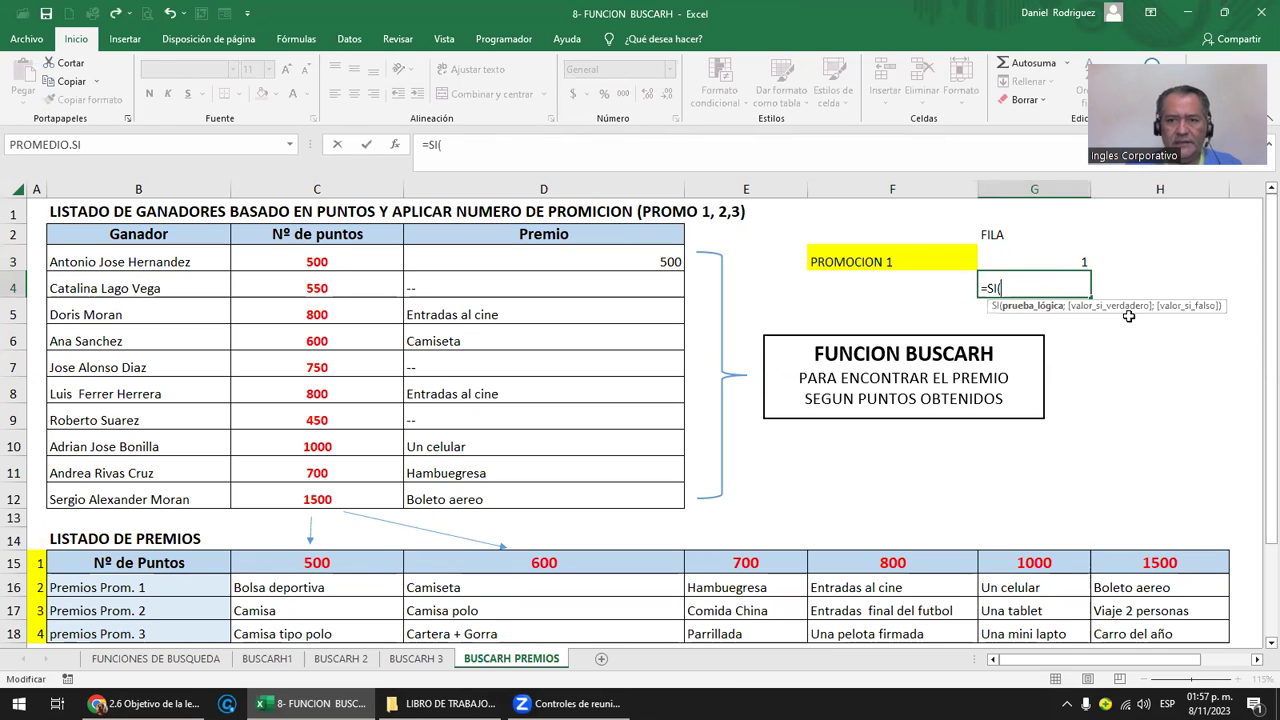
{"action": "left_click", "coordinate": [851, 262]}
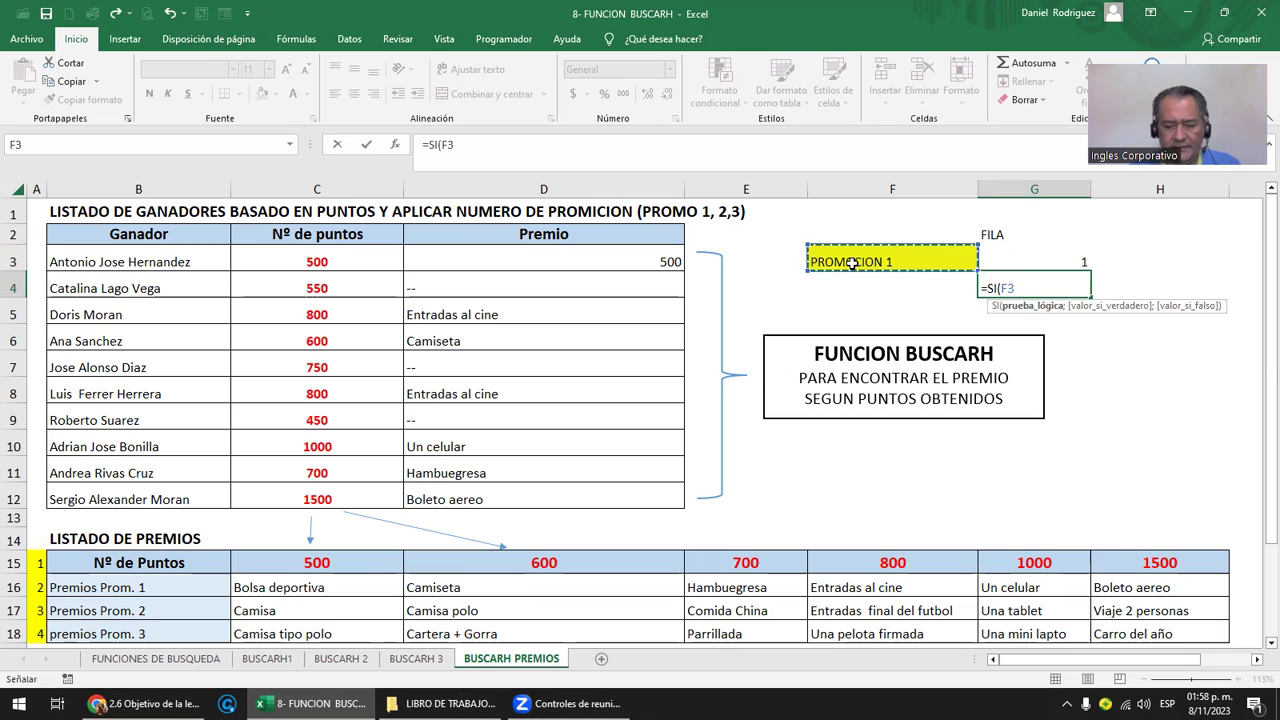
{"action": "type", "text": "="}
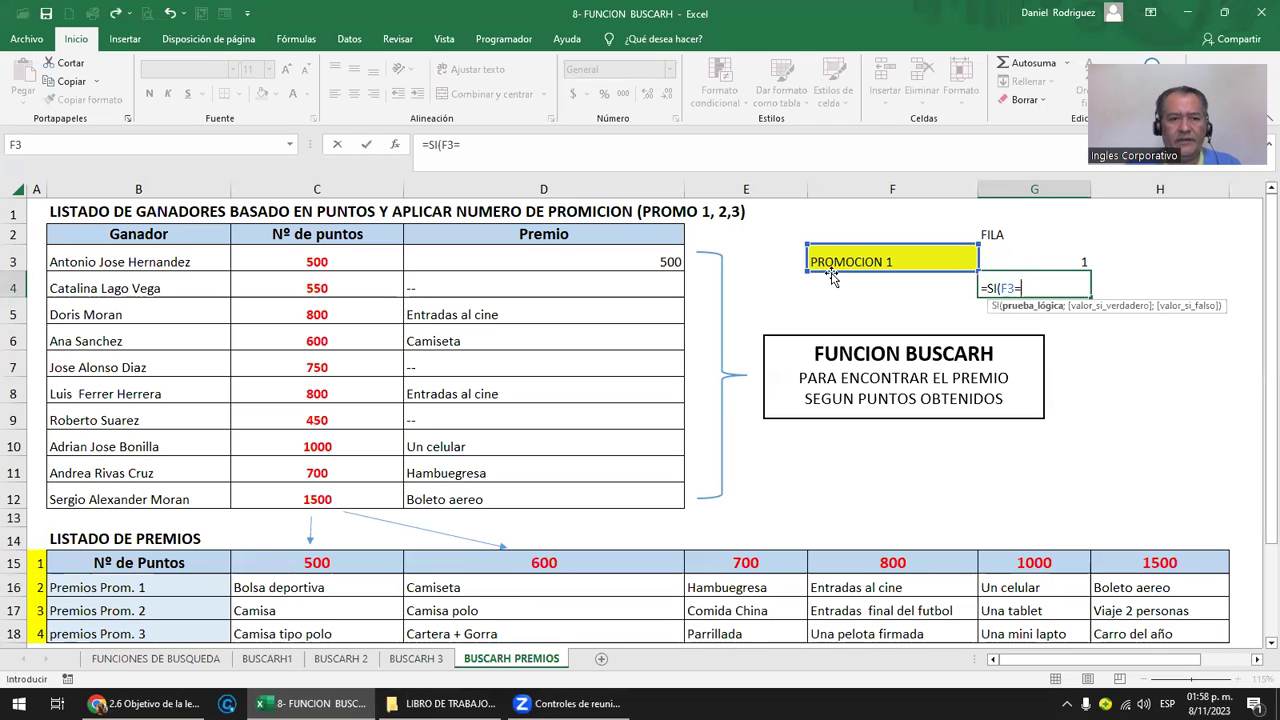
{"action": "type", "text": "PROMO1"}
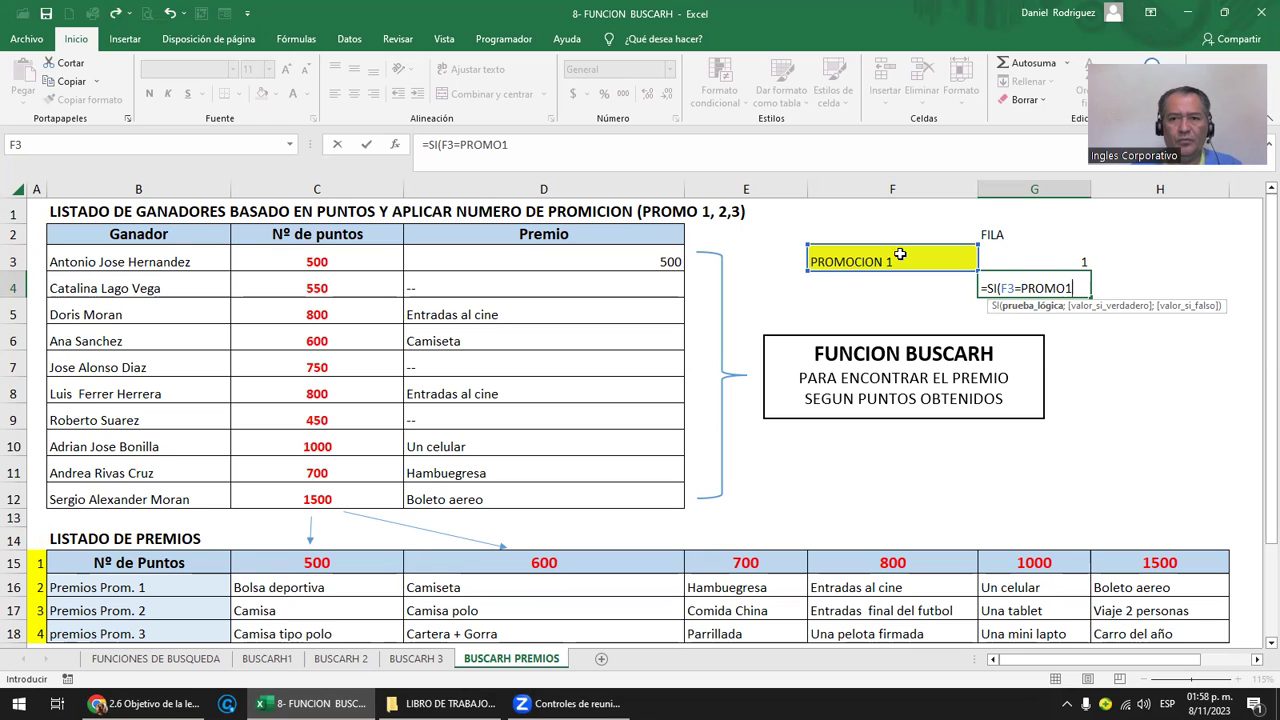
{"action": "type", "text": ";2"}
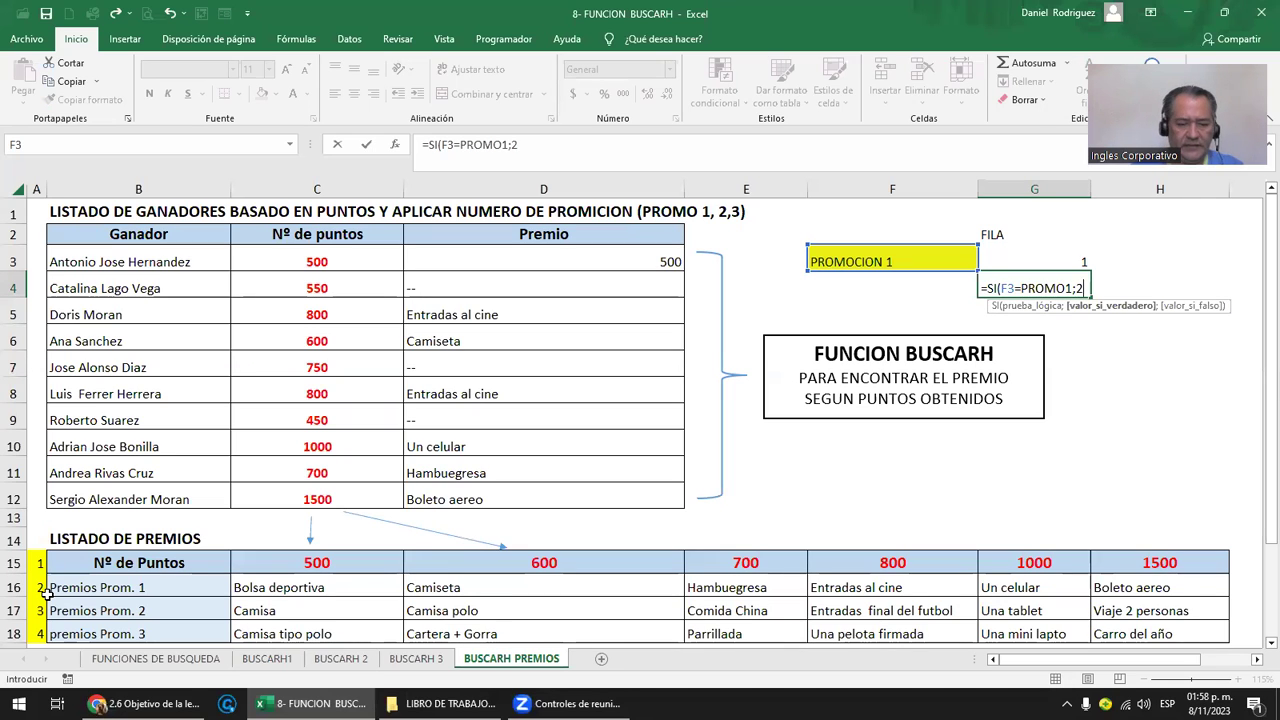
Add the nested SI(F3=PROMO2;3;4) and close the parentheses.
{"action": "type", "text": "SI"}
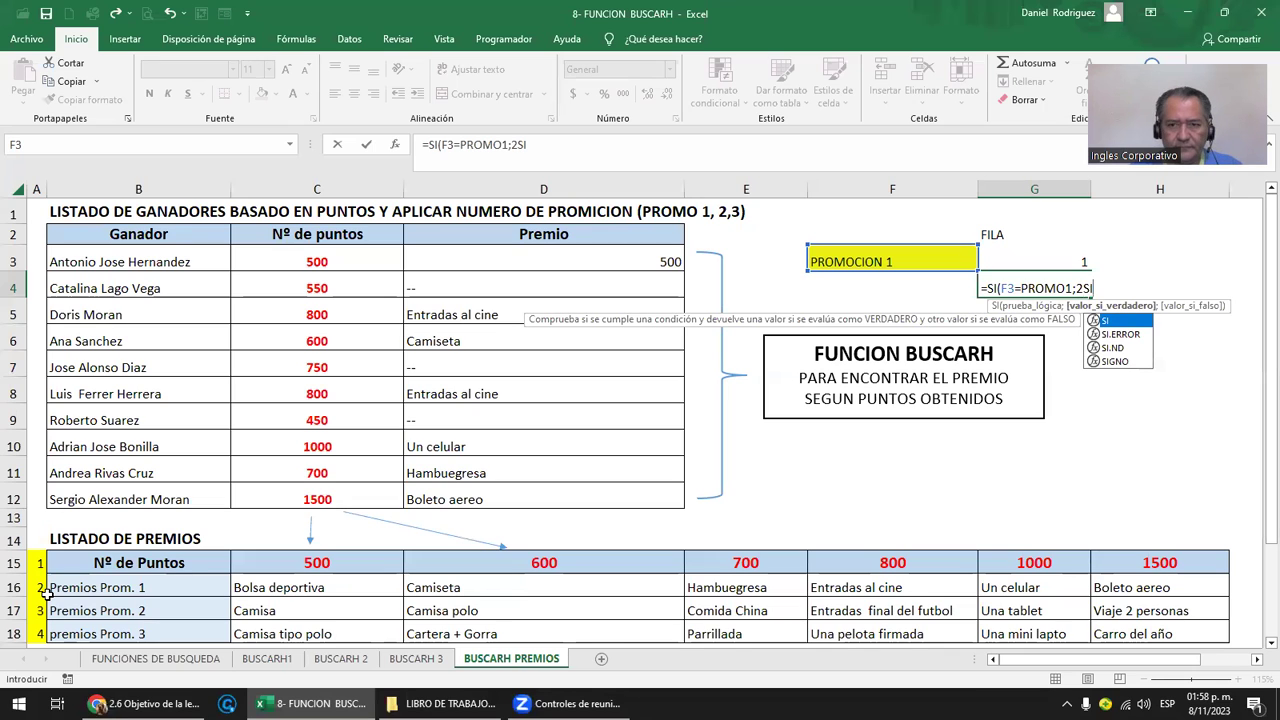
{"action": "key", "text": "BackSpace"}
{"action": "key", "text": "BackSpace"}
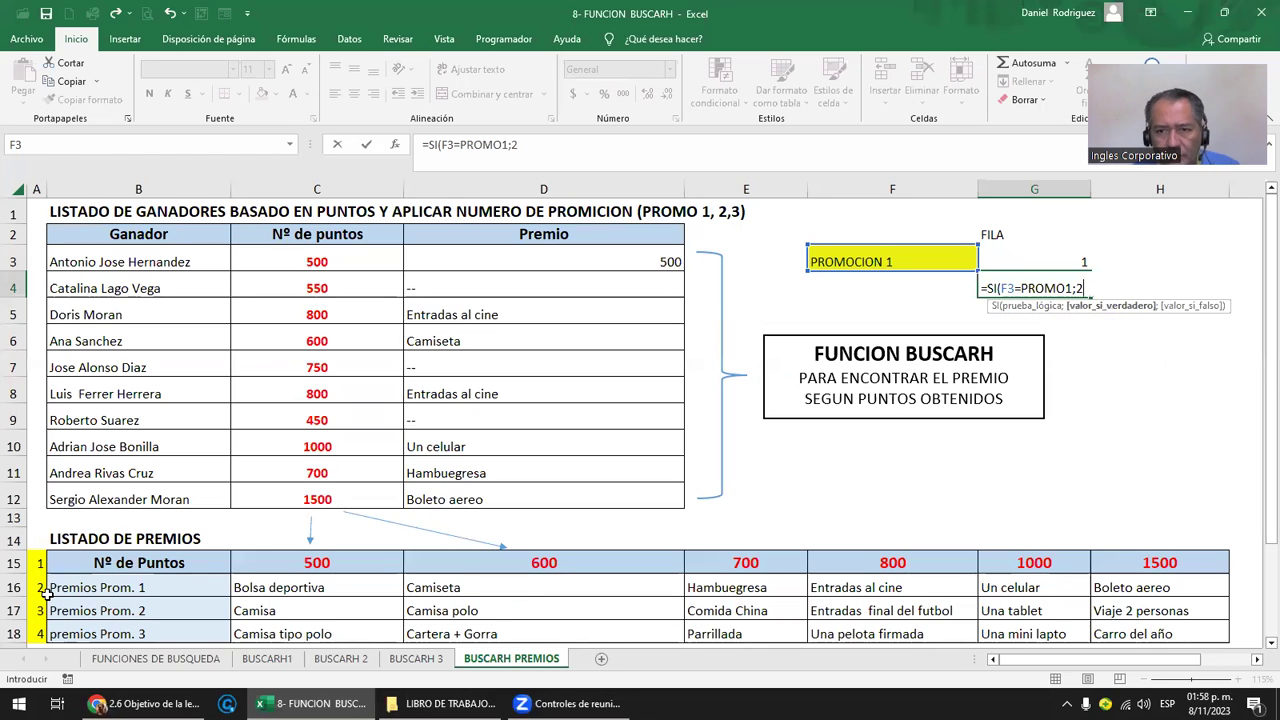
{"action": "type", "text": ";"}
{"action": "type", "text": "SI"}
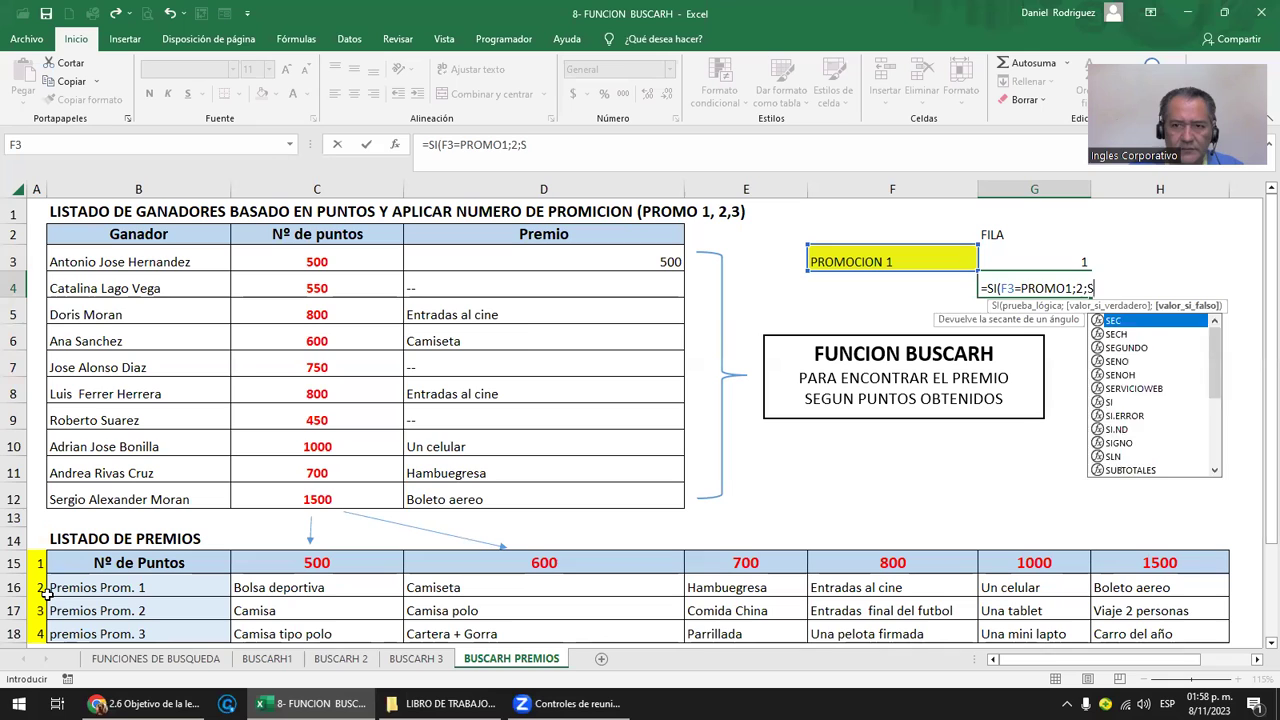
{"action": "type", "text": "("}
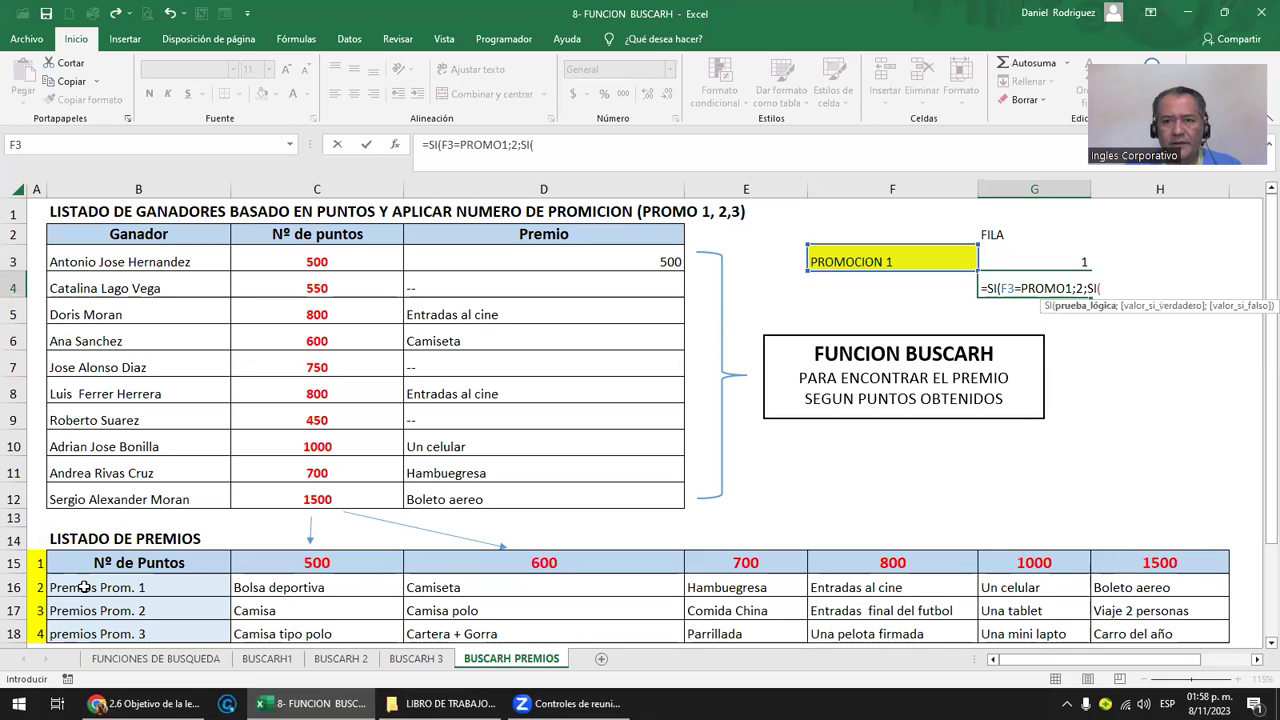
{"action": "left_click", "coordinate": [857, 259]}
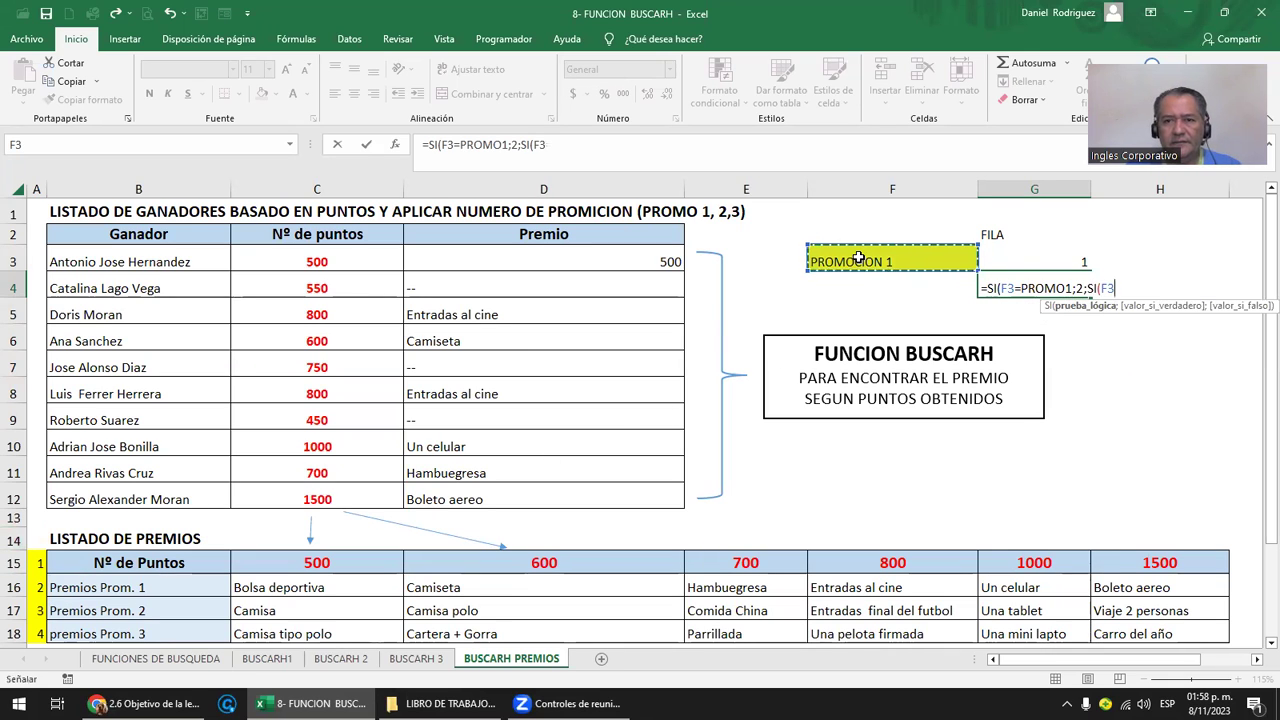
{"action": "type", "text": "=PROMO2"}
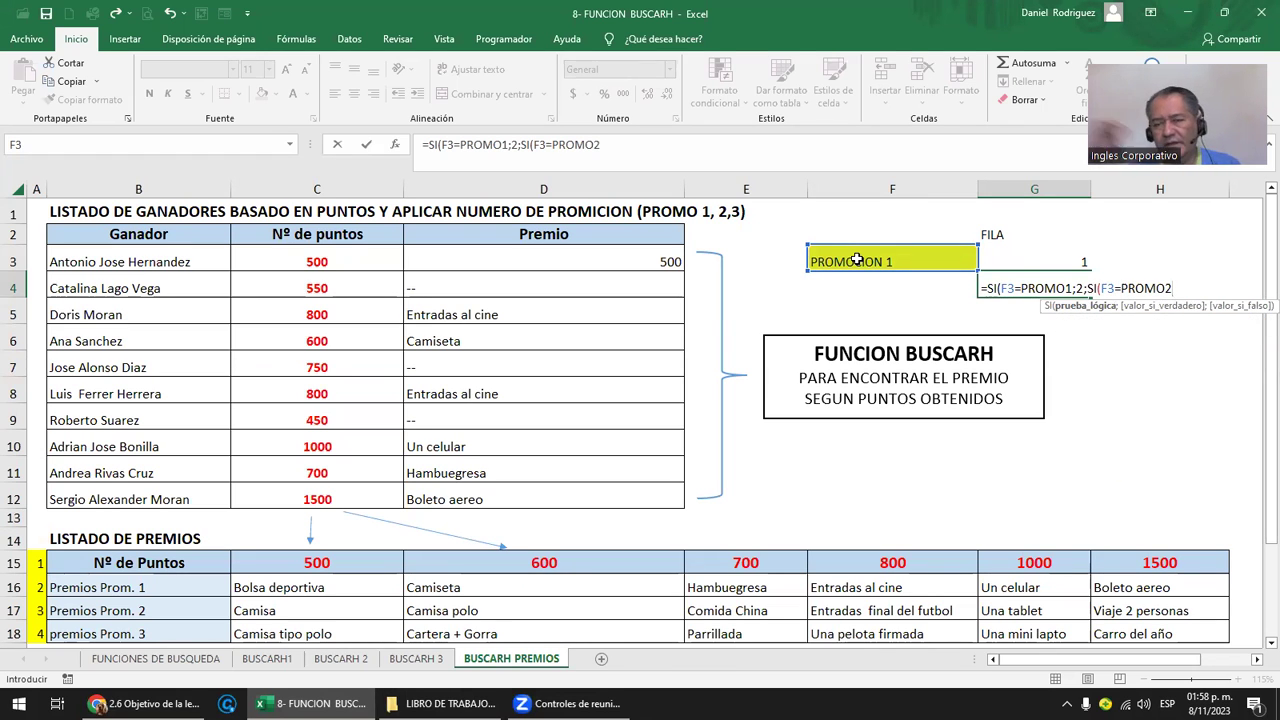
{"action": "type", "text": ";"}
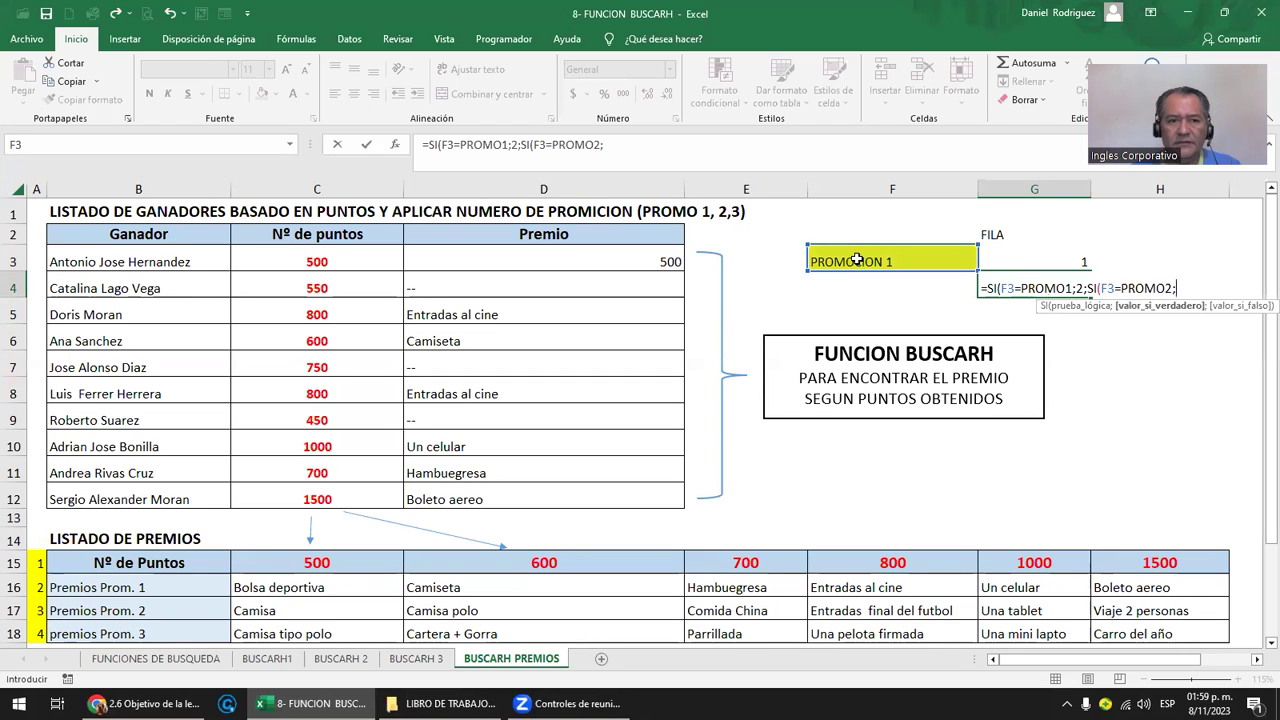
{"action": "type", "text": "3;"}
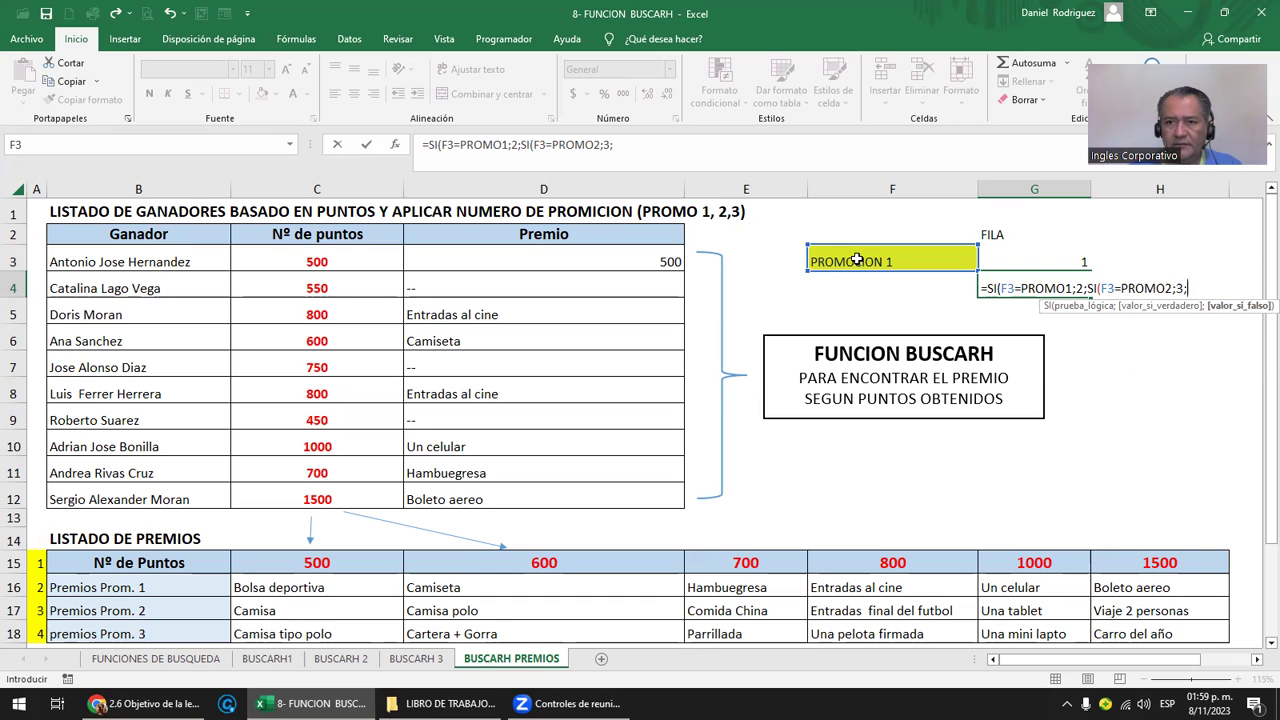
{"action": "type", "text": ")"}
{"action": "key", "text": "Return"}
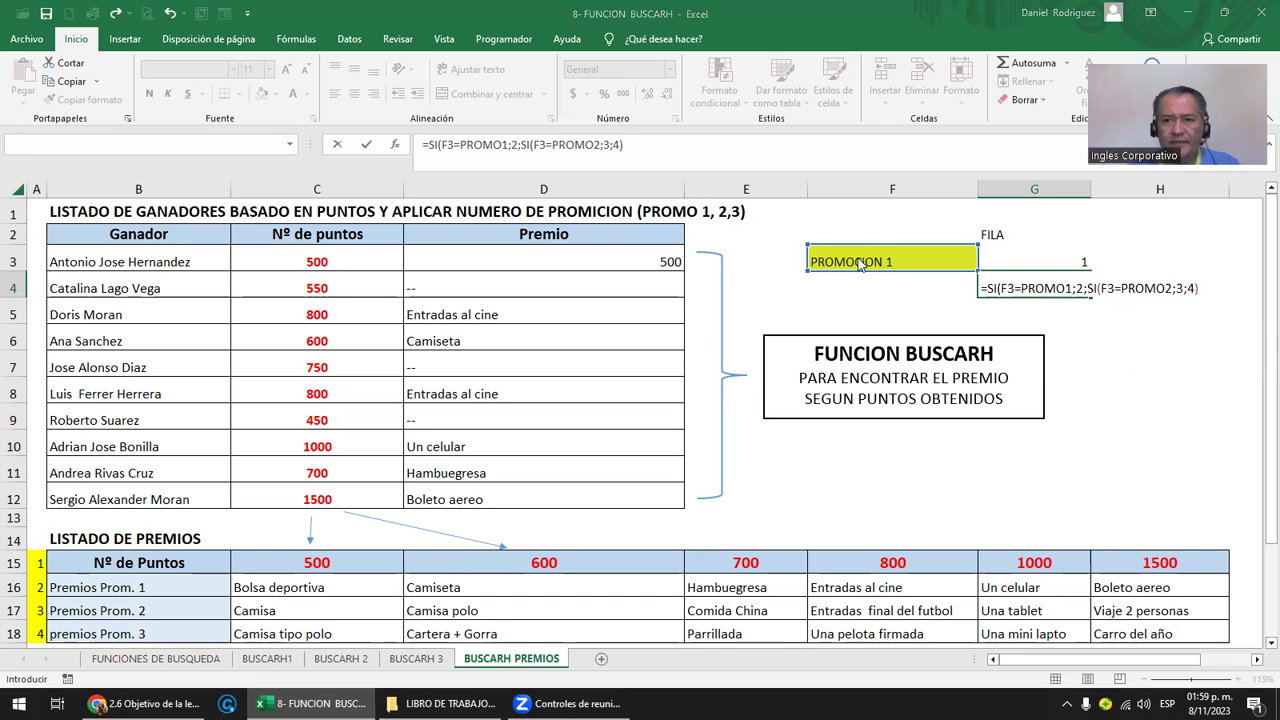
{"action": "key", "text": "Return"}
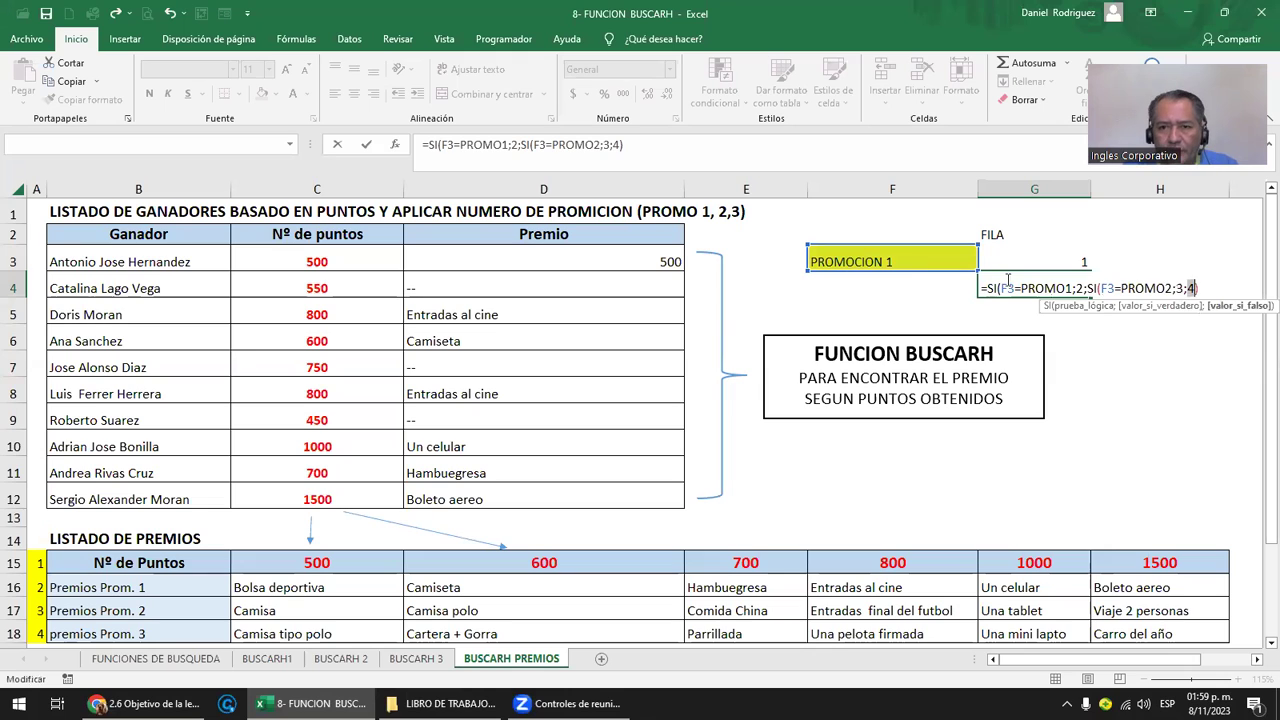
Wrap PROMO1 and PROMO2 in quotes in the SI formula and accept Excel's correction.
{"action": "left_click", "coordinate": [1020, 288]}
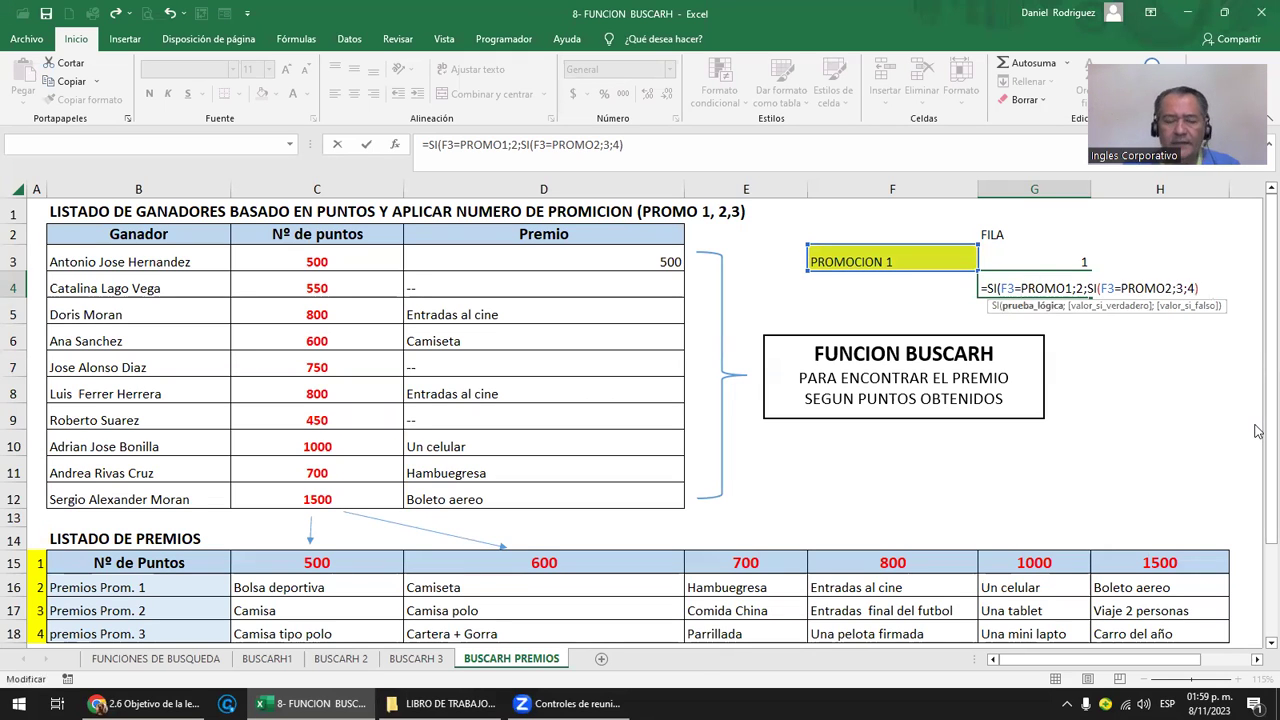
{"action": "type", "text": "\""}
{"action": "key", "text": "Right"}
{"action": "key", "text": "Right"}
{"action": "key", "text": "Right"}
{"action": "type", "text": "\""}
{"action": "key", "text": "Right"}
{"action": "key", "text": "Right"}
{"action": "key", "text": "Right"}
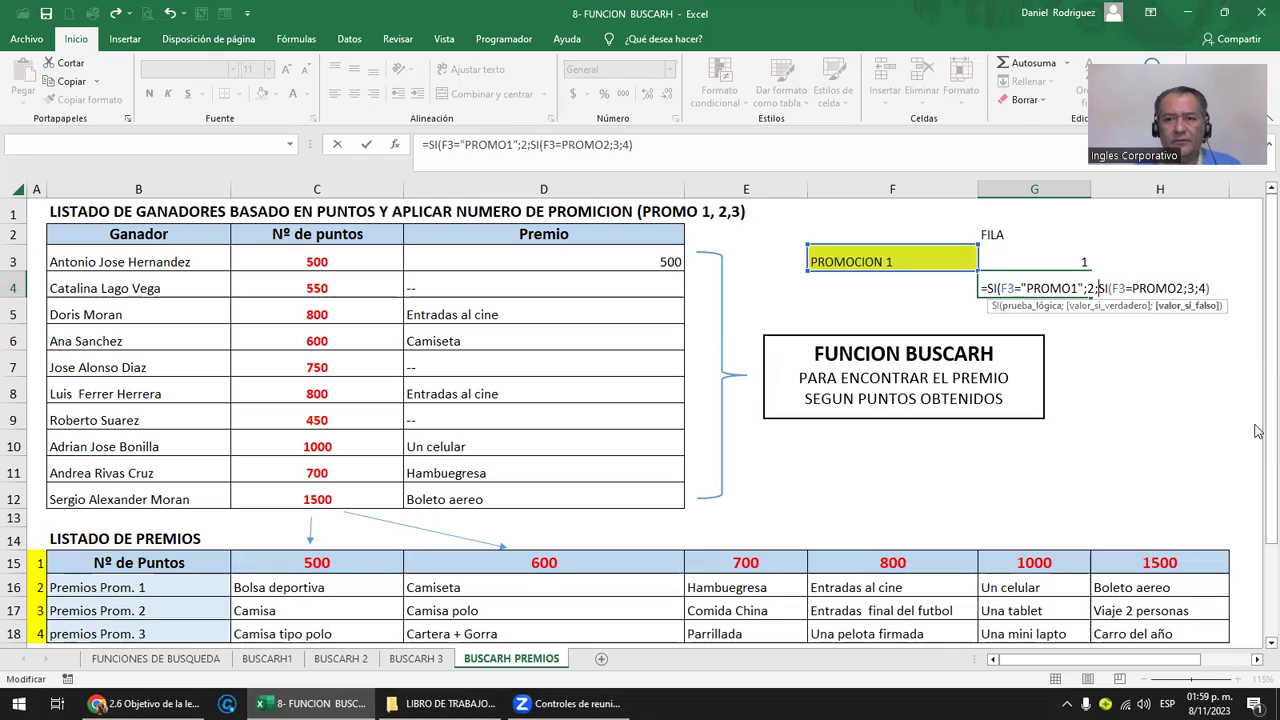
{"action": "key", "text": "Right"}
{"action": "key", "text": "Right"}
{"action": "key", "text": "Right"}
{"action": "key", "text": "Right"}
{"action": "type", "text": "\""}
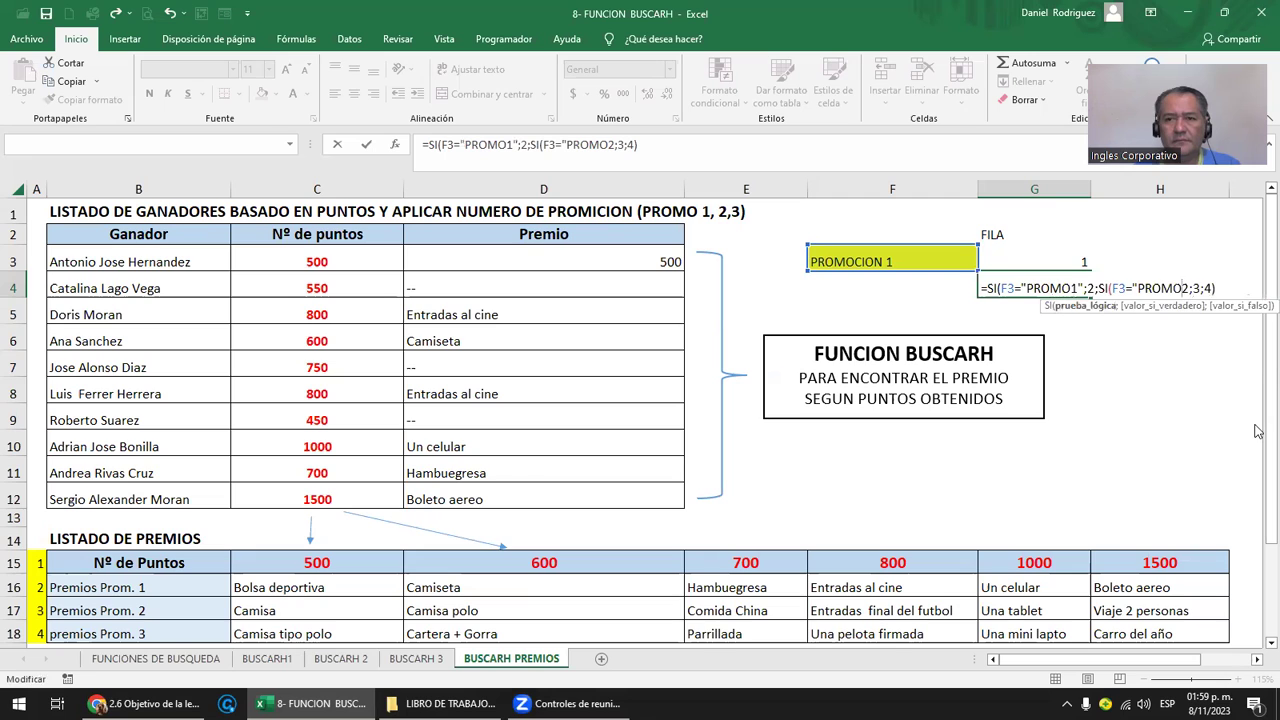
{"action": "type", "text": "\""}
{"action": "key", "text": "Return"}
{"action": "key", "text": "Return"}
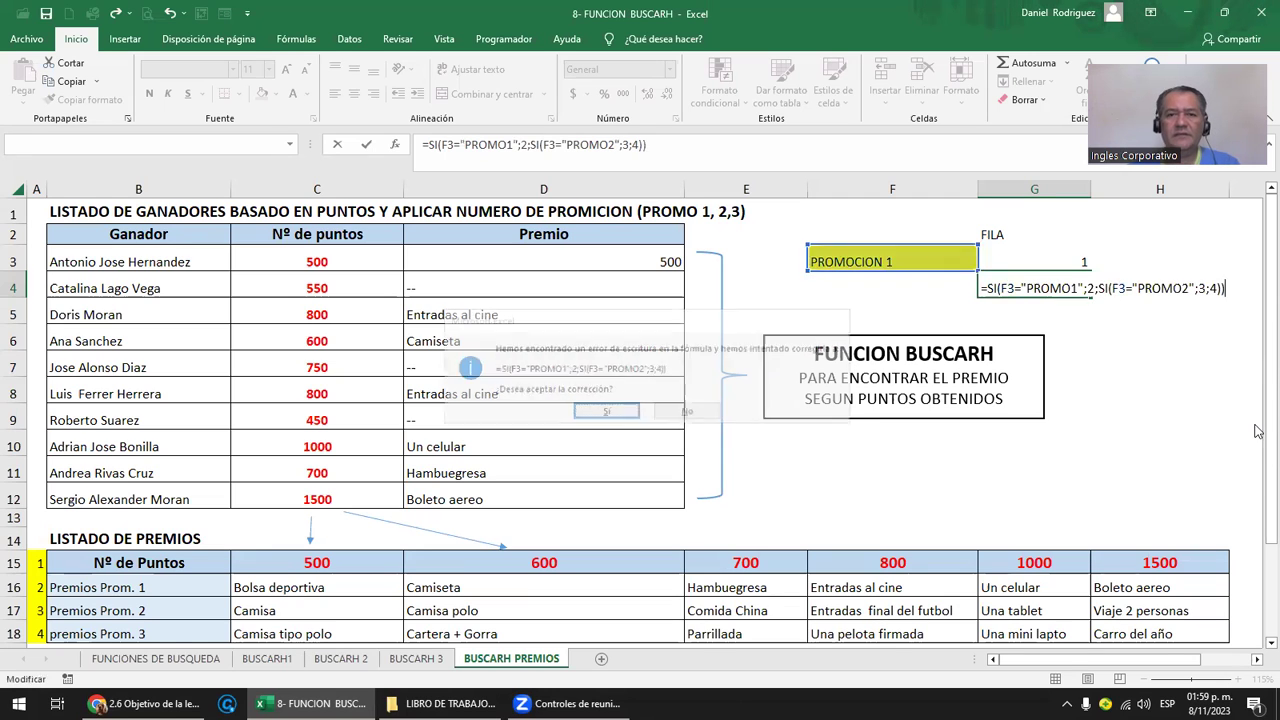
Enter PROMO1 in the promotion cell F3.
{"action": "key", "text": "Left"}
{"action": "key", "text": "Up"}
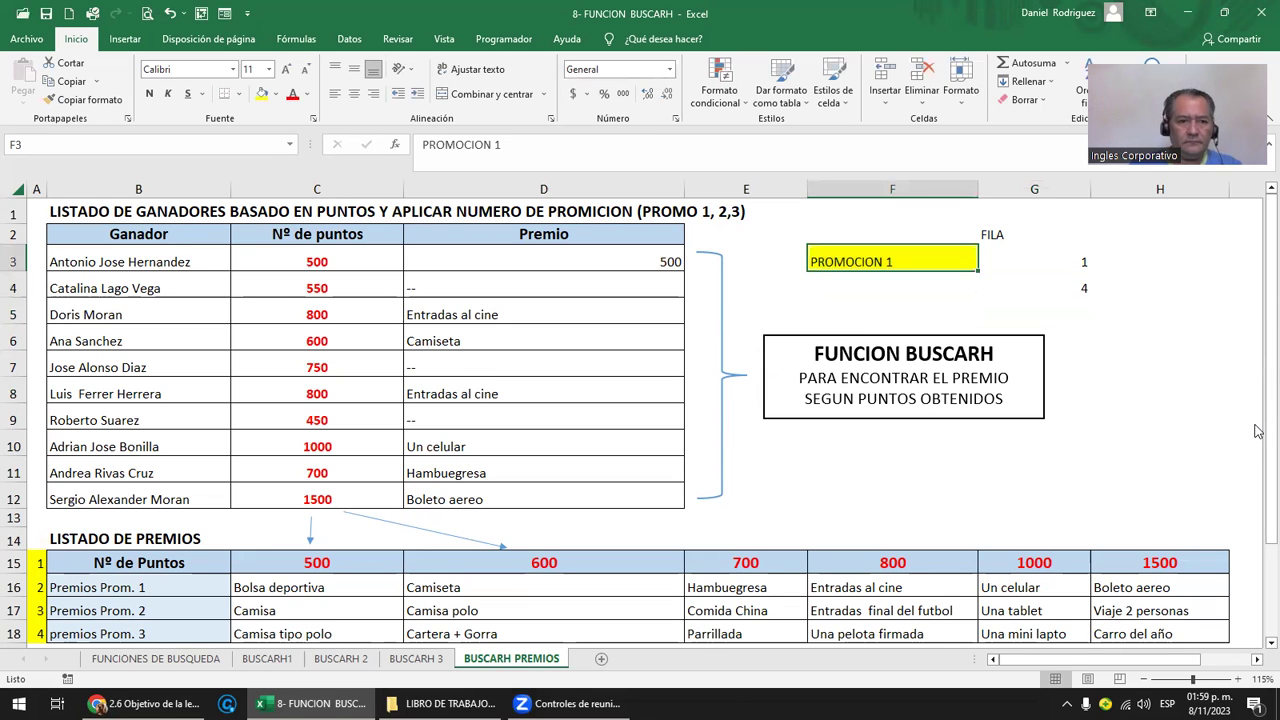
{"action": "type", "text": "PROMO1"}
{"action": "key", "text": "Return"}
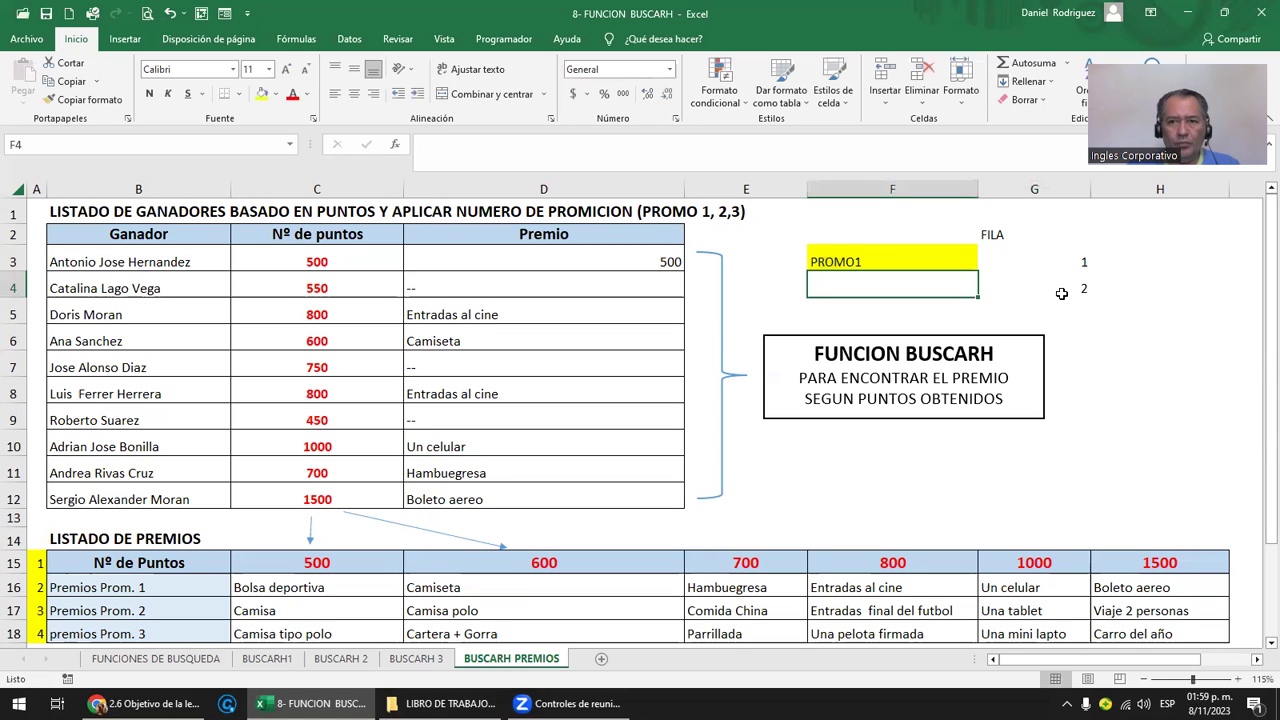
Place the row-number formula in G3, undoing an accidental edit to D3.
{"action": "left_click", "coordinate": [1068, 290]}
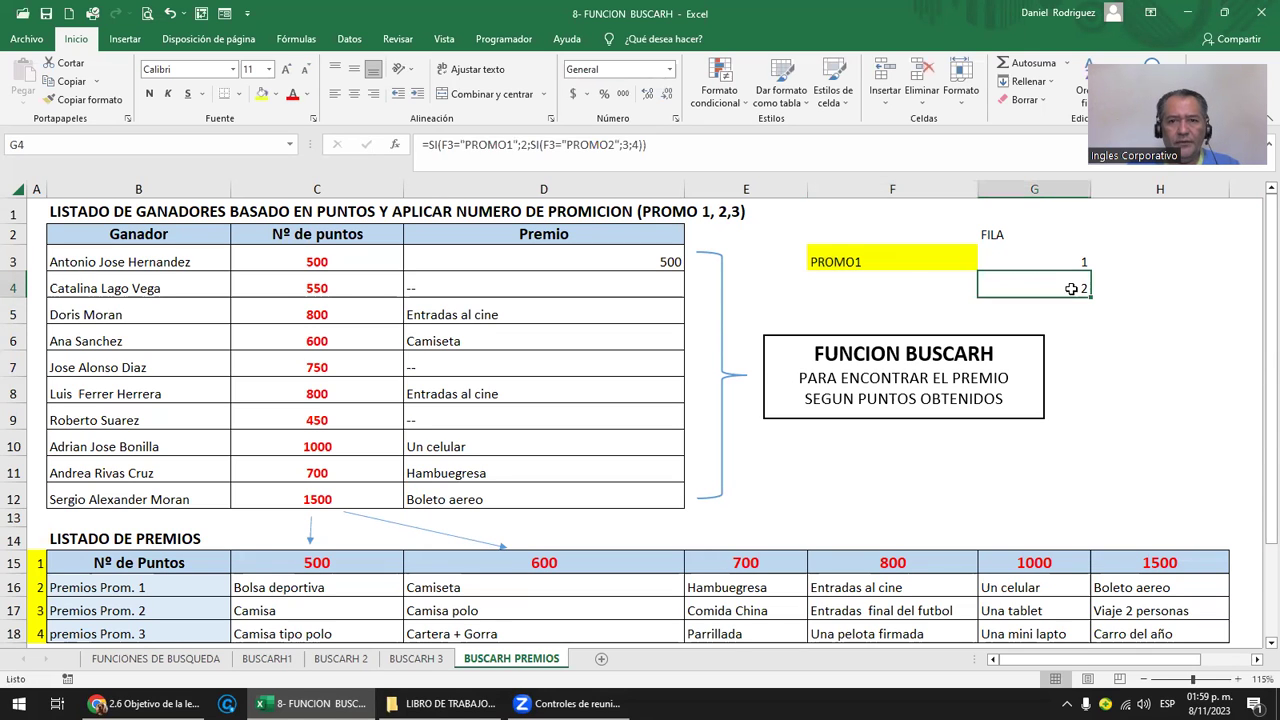
{"action": "double_click", "coordinate": [566, 262]}
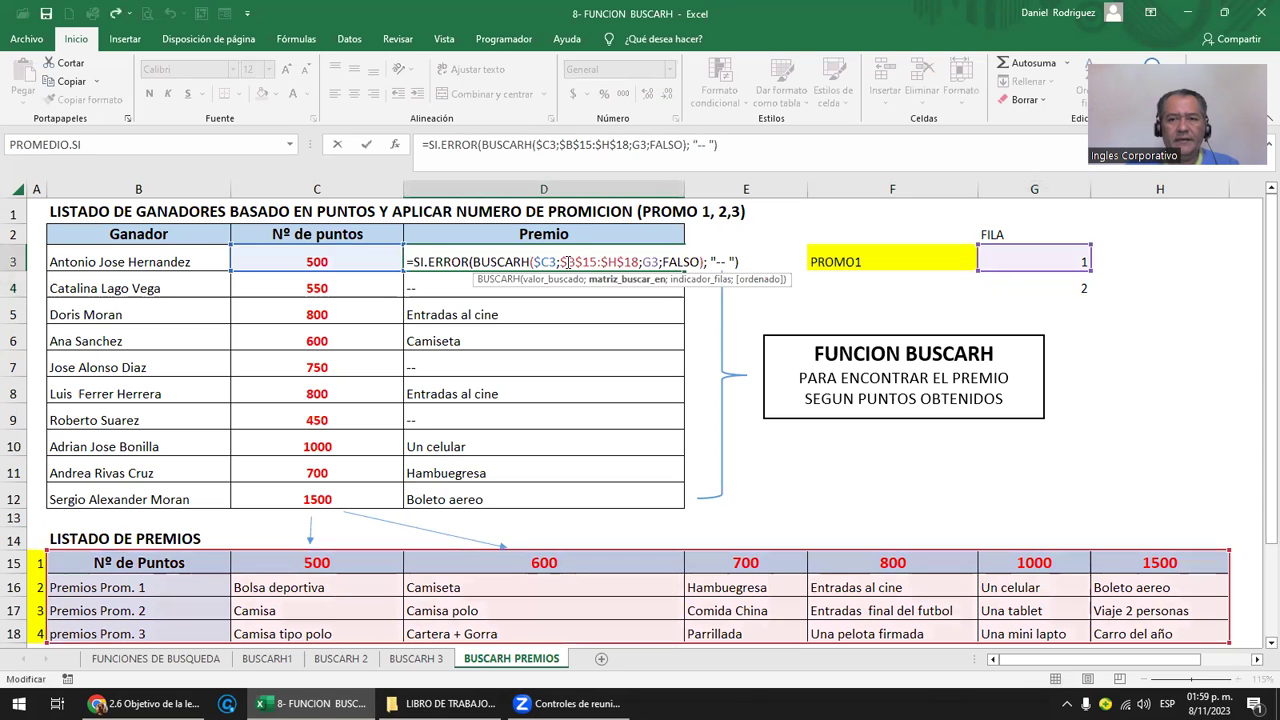
{"action": "left_click", "coordinate": [1065, 290]}
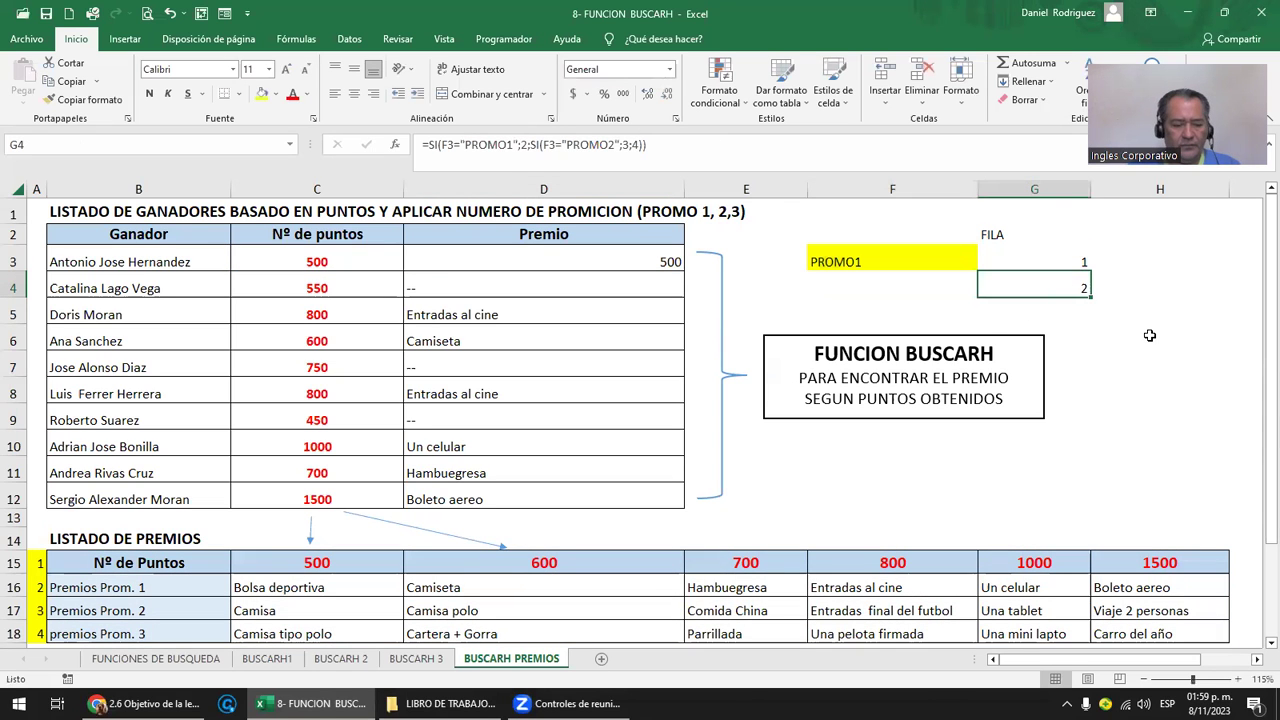
{"action": "key", "text": "ctrl+z"}
{"action": "key", "text": "F2"}
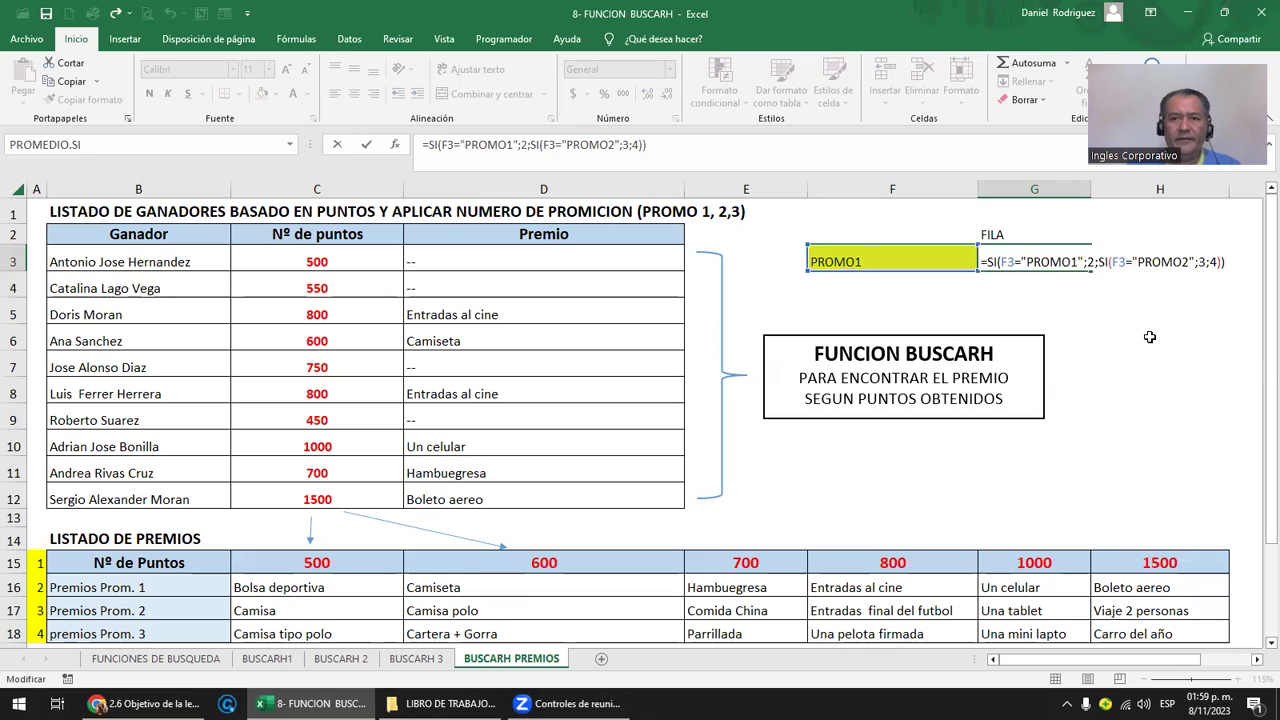
{"action": "key", "text": "Escape"}
{"action": "left_click", "coordinate": [557, 261]}
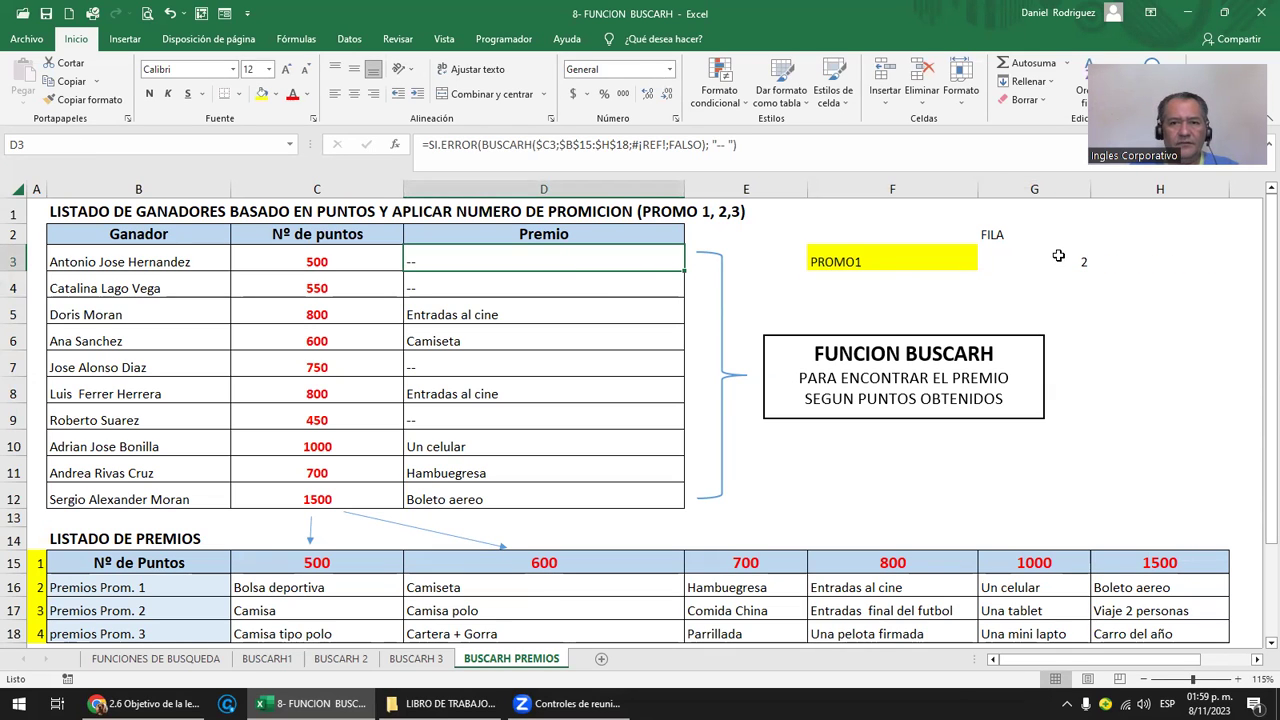
Replace the #¡REF! row argument in D3's formula with G3.
{"action": "double_click", "coordinate": [443, 257]}
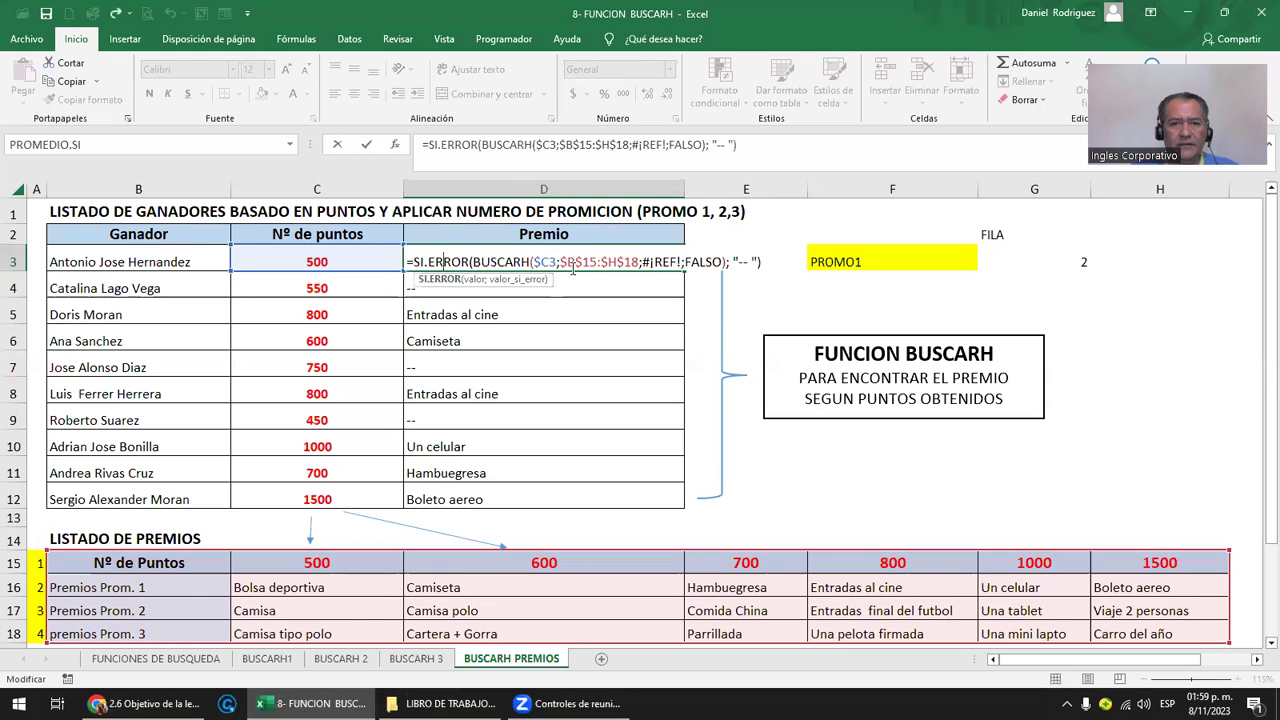
{"action": "left_click", "coordinate": [645, 262]}
{"action": "key", "text": "Delete"}
{"action": "key", "text": "Delete"}
{"action": "key", "text": "Delete"}
{"action": "key", "text": "Delete"}
{"action": "key", "text": "Delete"}
{"action": "key", "text": "Delete"}
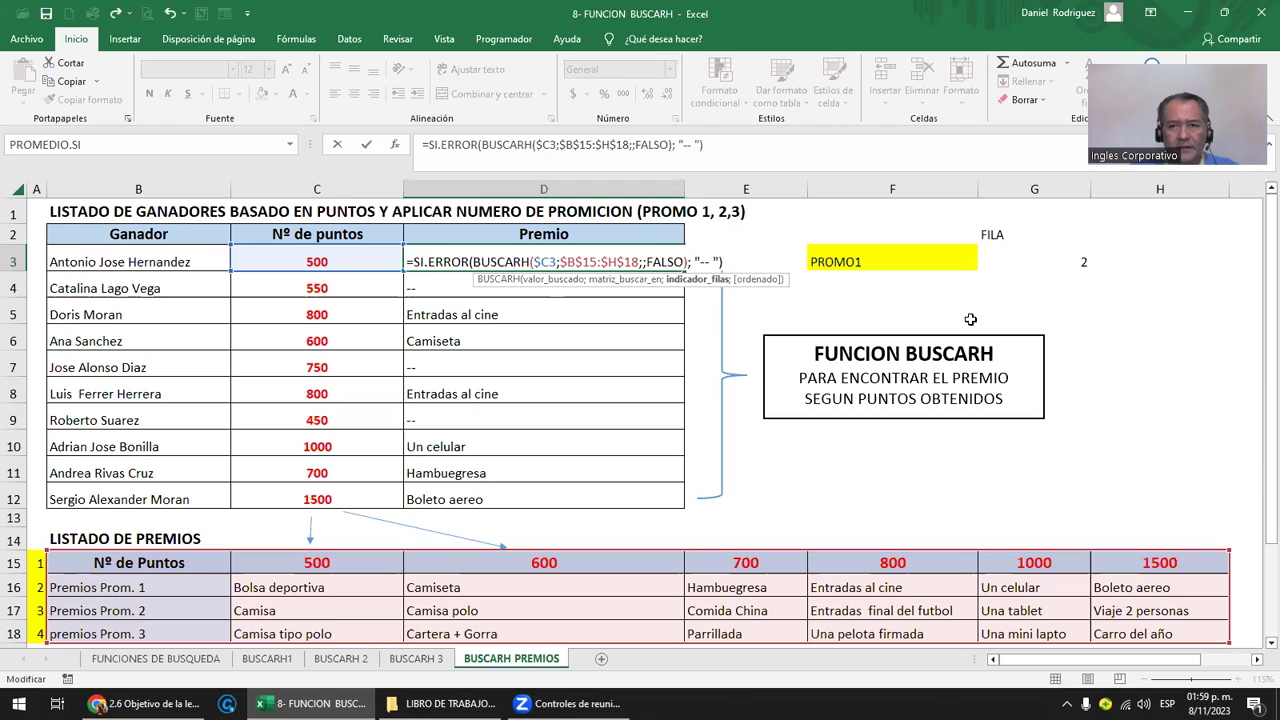
{"action": "left_click", "coordinate": [1083, 262]}
{"action": "key", "text": "Return"}
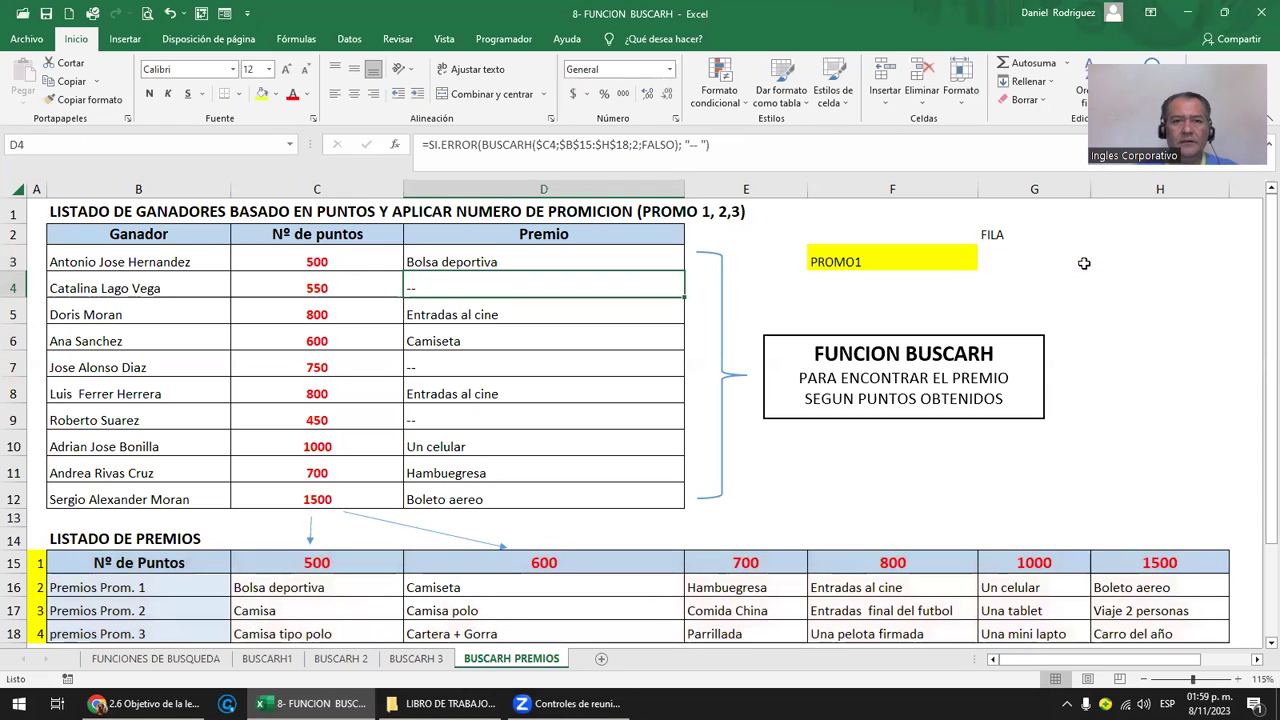
{"action": "left_click", "coordinate": [262, 591]}
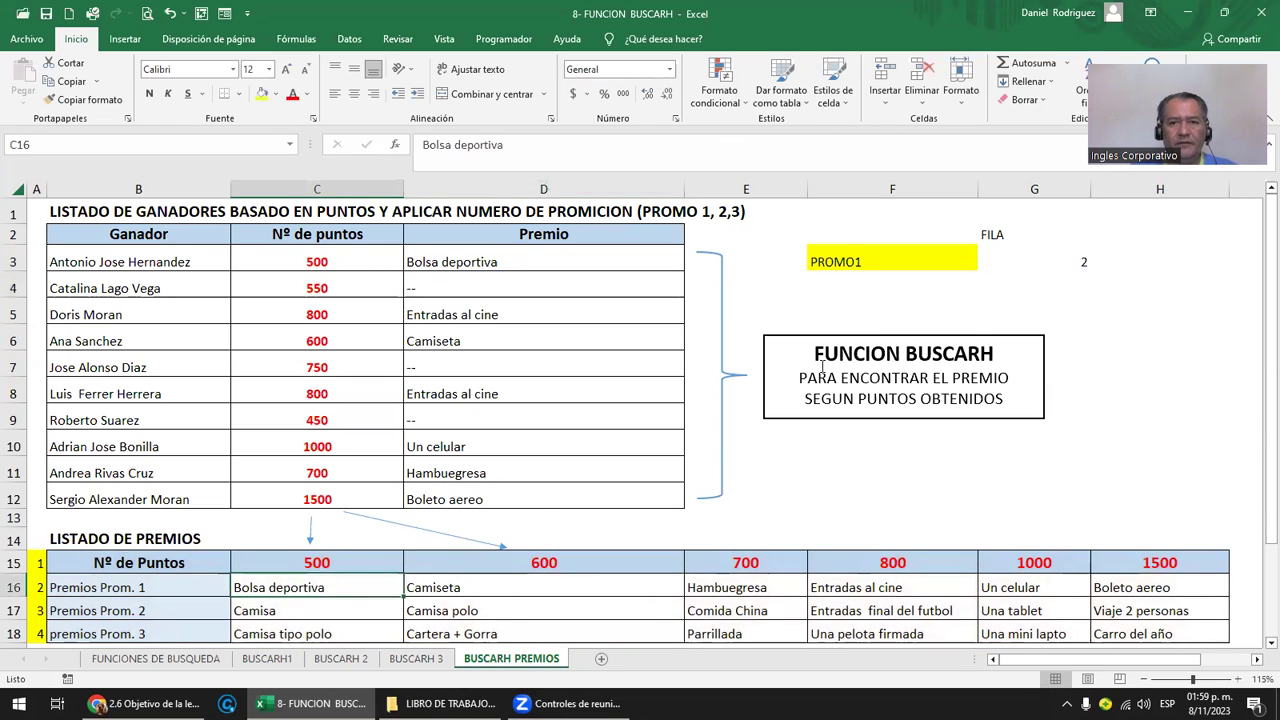
Change the promotion in F3 from PROMO1 to PROMO2.
{"action": "left_click", "coordinate": [845, 261]}
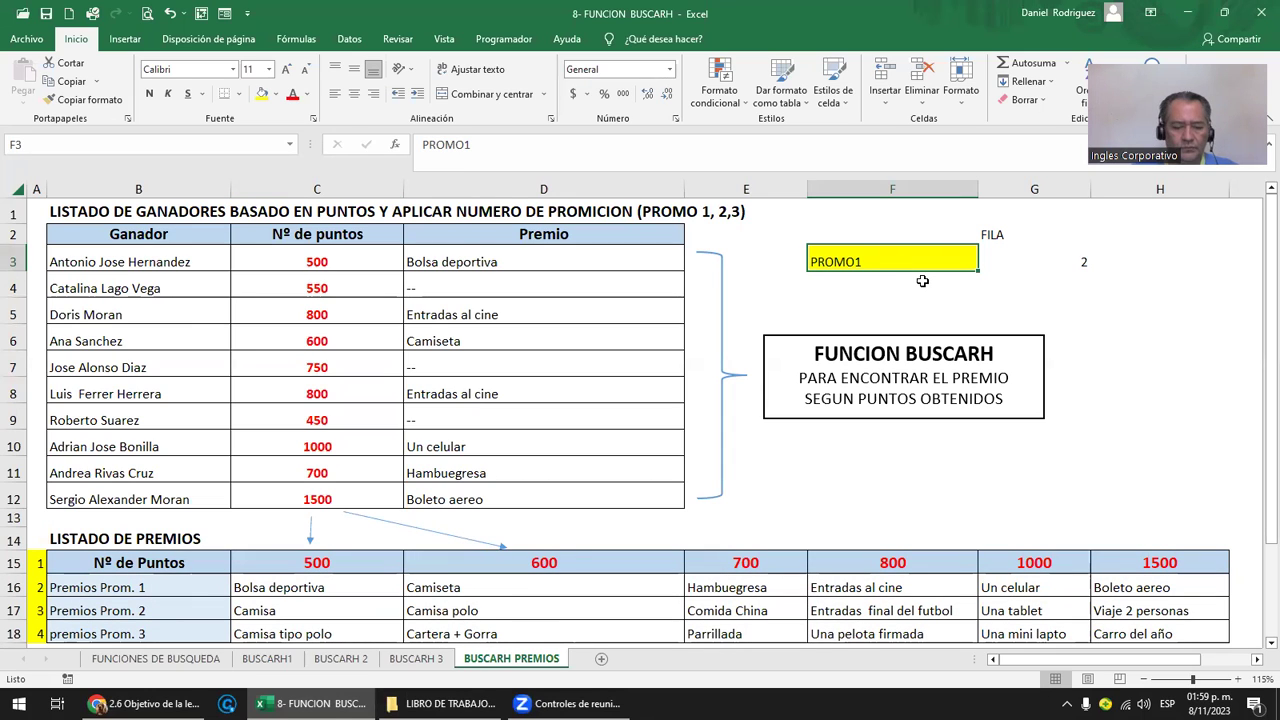
{"action": "key", "text": "F2"}
{"action": "key", "text": "BackSpace"}
{"action": "type", "text": "2"}
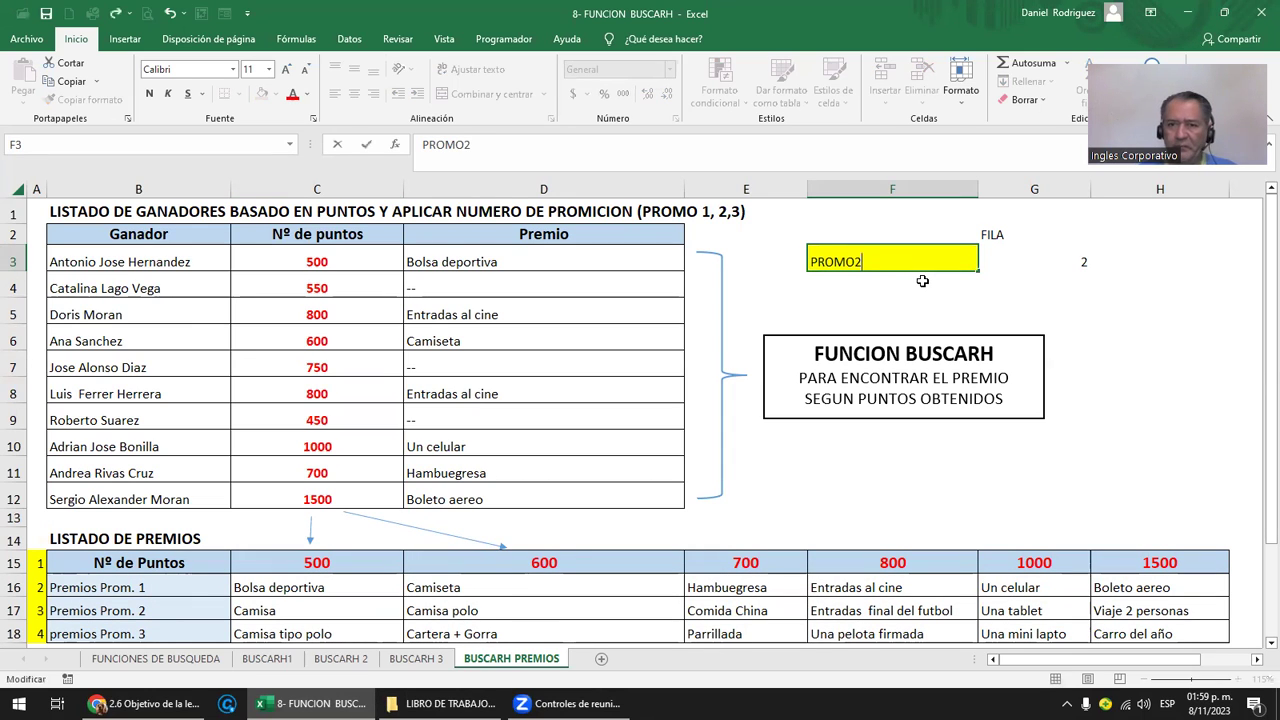
{"action": "key", "text": "Return"}
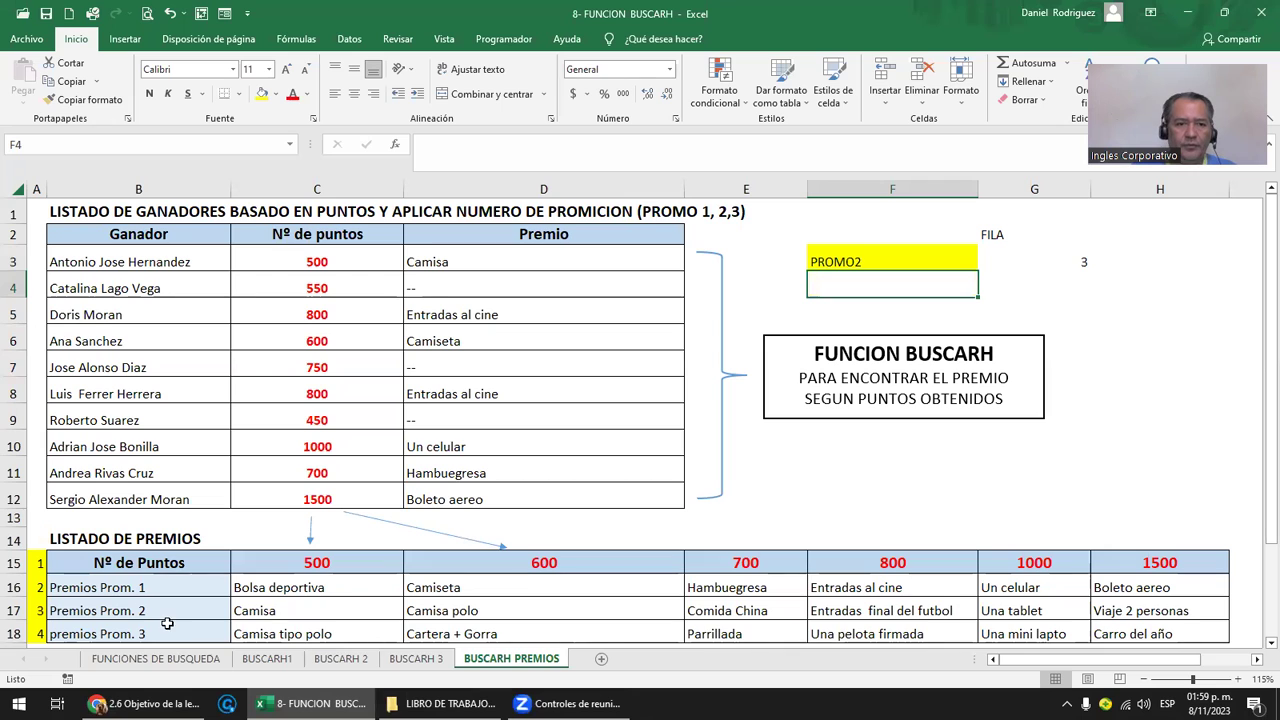
Copy D3's prize formula into D4:D12.
{"action": "left_click", "coordinate": [449, 262]}
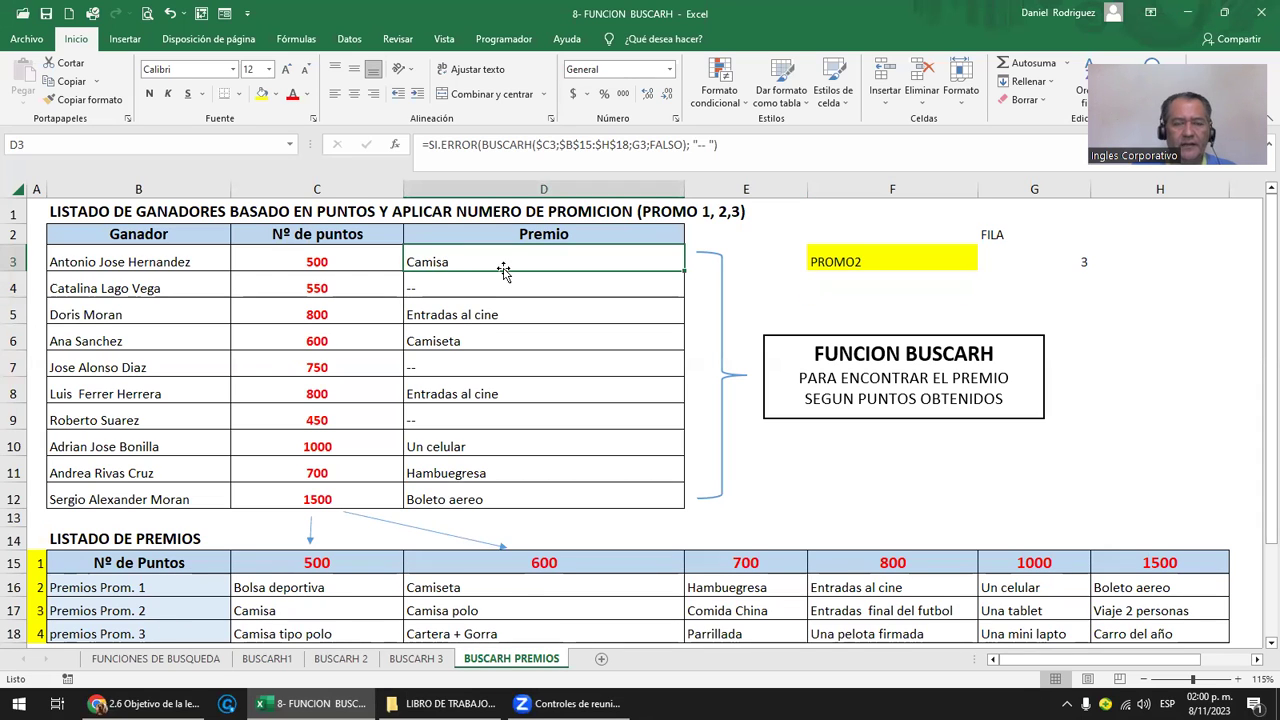
{"action": "key", "text": "ctrl+c"}
{"action": "key", "text": "Down"}
{"action": "key", "text": "shift+Down"}
{"action": "key", "text": "shift+Down"}
{"action": "key", "text": "shift+Down"}
{"action": "key", "text": "shift+Down"}
{"action": "key", "text": "shift+Down"}
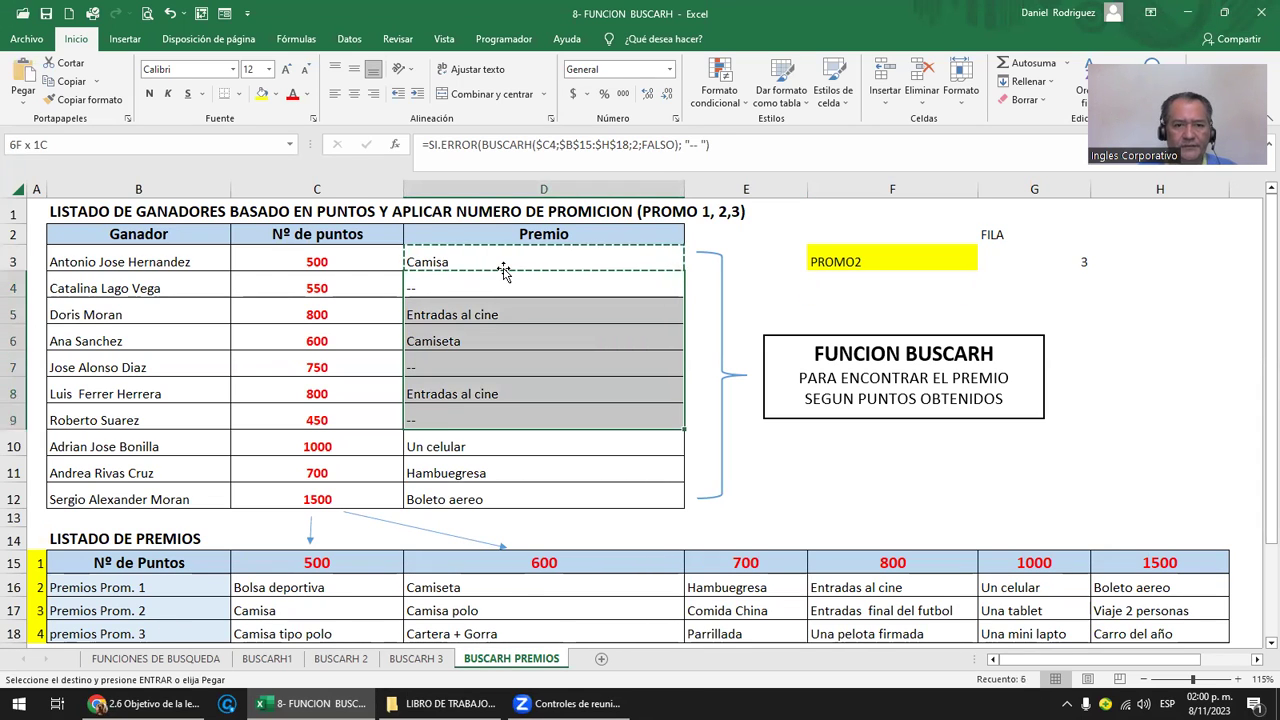
{"action": "key", "text": "shift+Down"}
{"action": "key", "text": "shift+Down"}
{"action": "key", "text": "shift+Down"}
{"action": "key", "text": "shift+Up"}
{"action": "key", "text": "Return"}
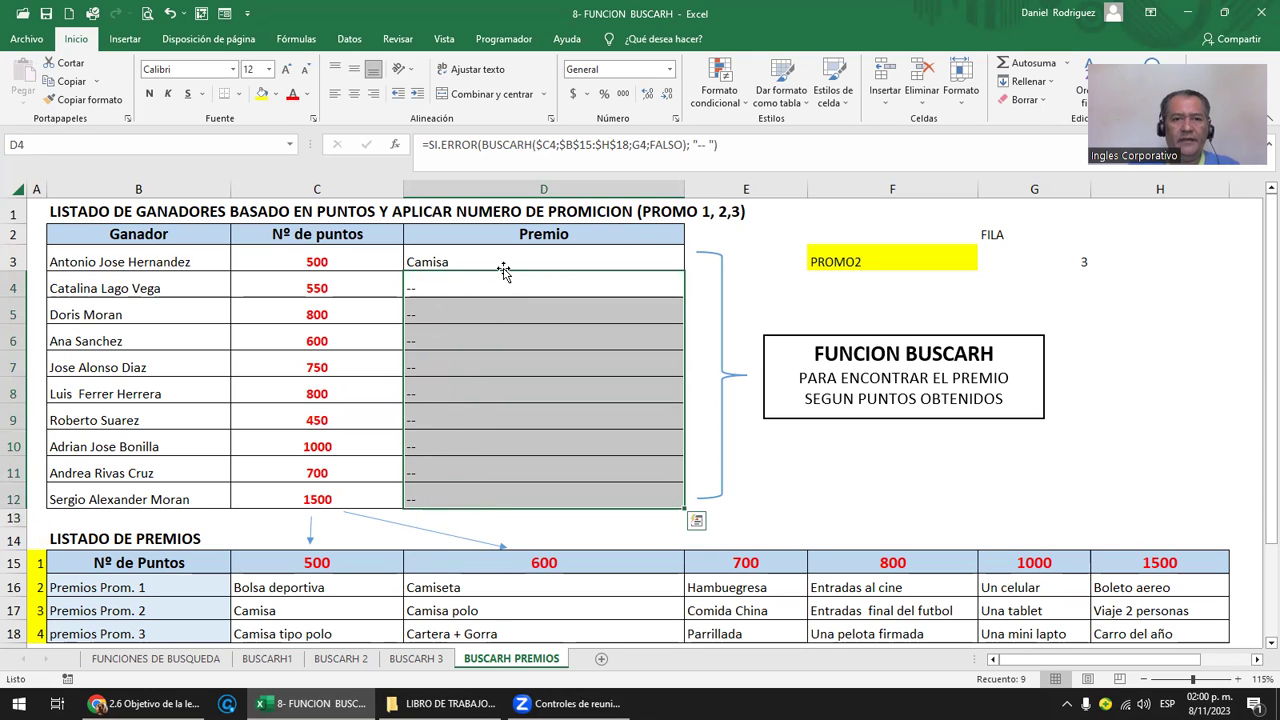
Make D3's row reference absolute ($G$3) and recopy it into D4:D12.
{"action": "left_click", "coordinate": [441, 266]}
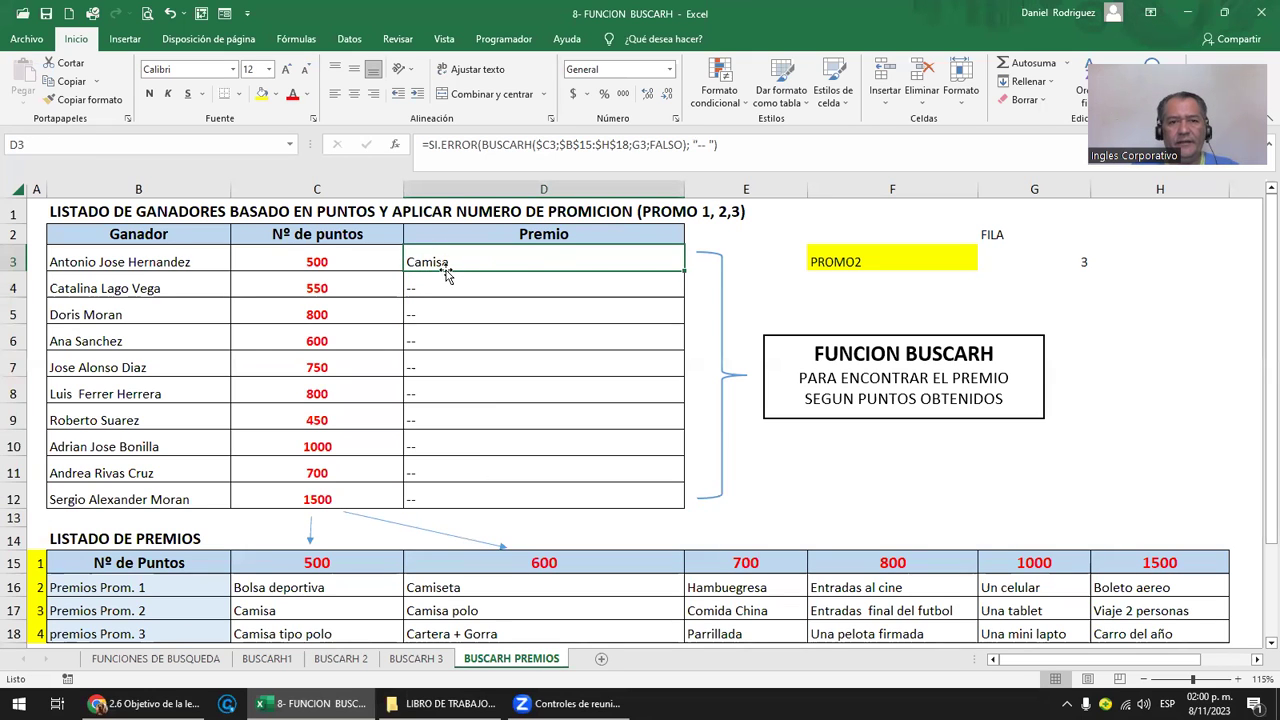
{"action": "double_click", "coordinate": [648, 262]}
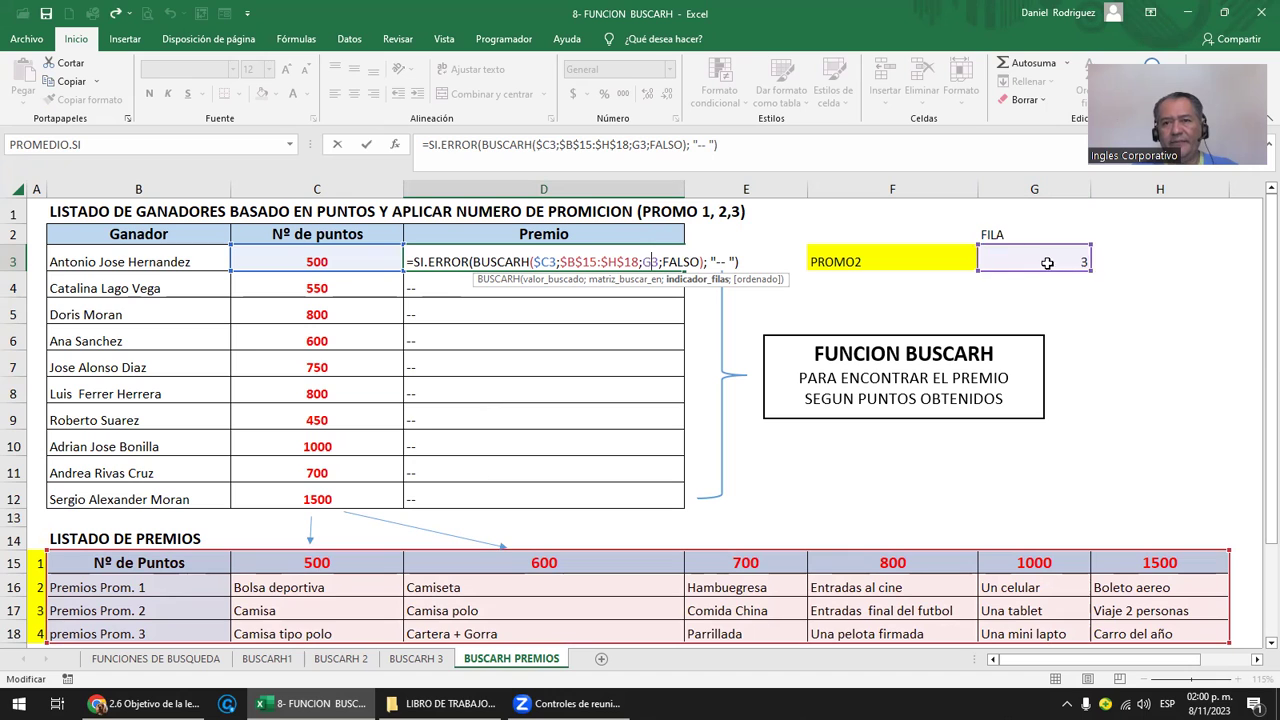
{"action": "key", "text": "F4"}
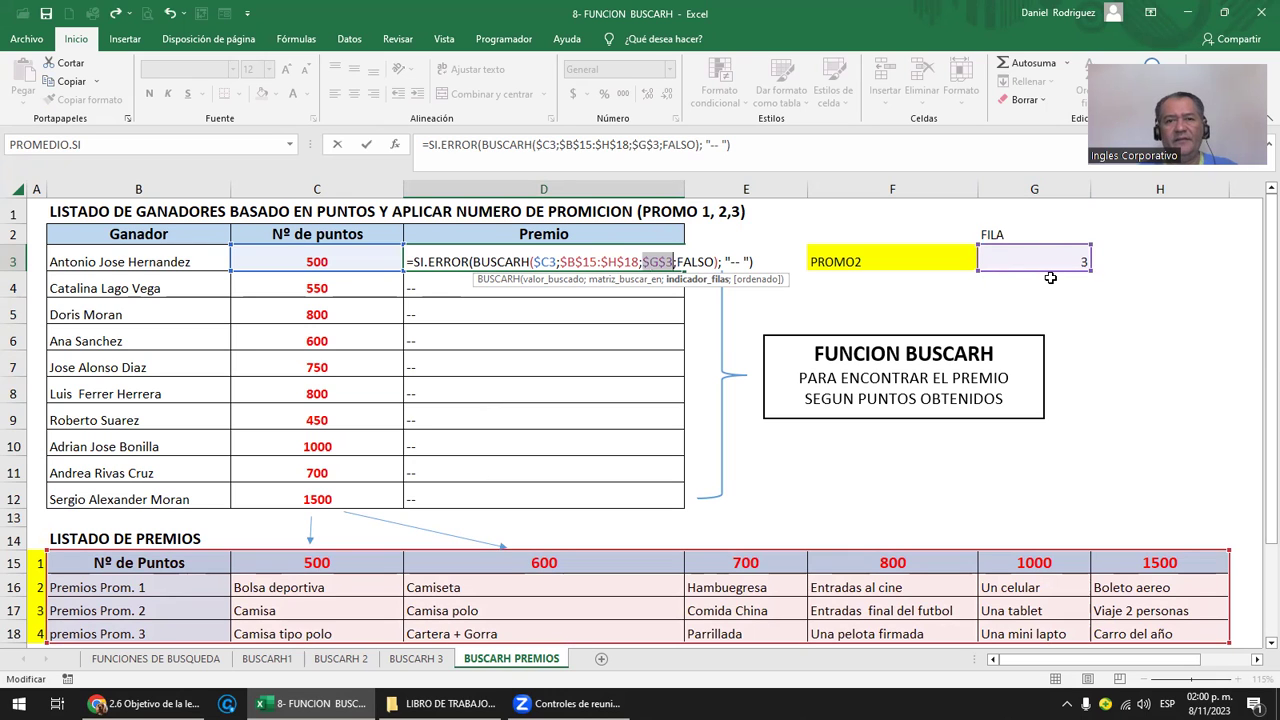
{"action": "key", "text": "ctrl+Return"}
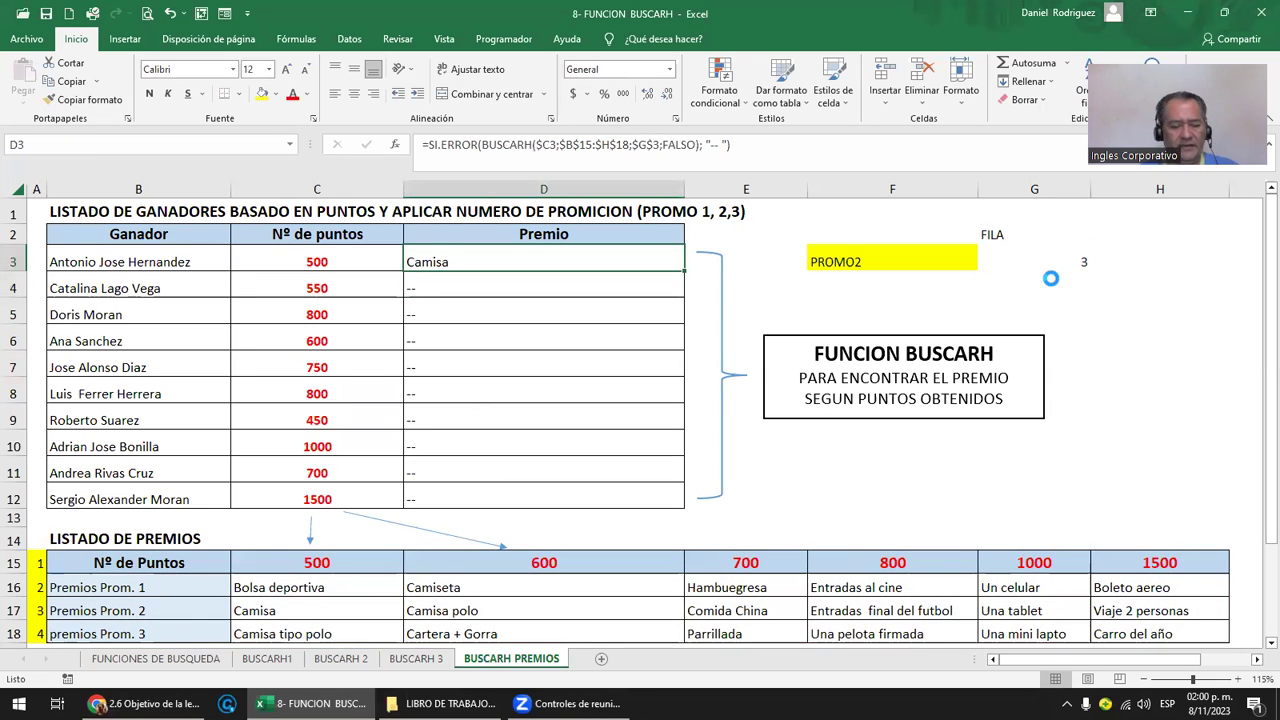
{"action": "key", "text": "ctrl+c"}
{"action": "key", "text": "Down"}
{"action": "key", "text": "shift+Down"}
{"action": "key", "text": "shift+Down"}
{"action": "key", "text": "shift+Down"}
{"action": "key", "text": "shift+Down"}
{"action": "key", "text": "shift+Down"}
{"action": "key", "text": "shift+Down"}
{"action": "key", "text": "shift+Down"}
{"action": "key", "text": "shift+Down"}
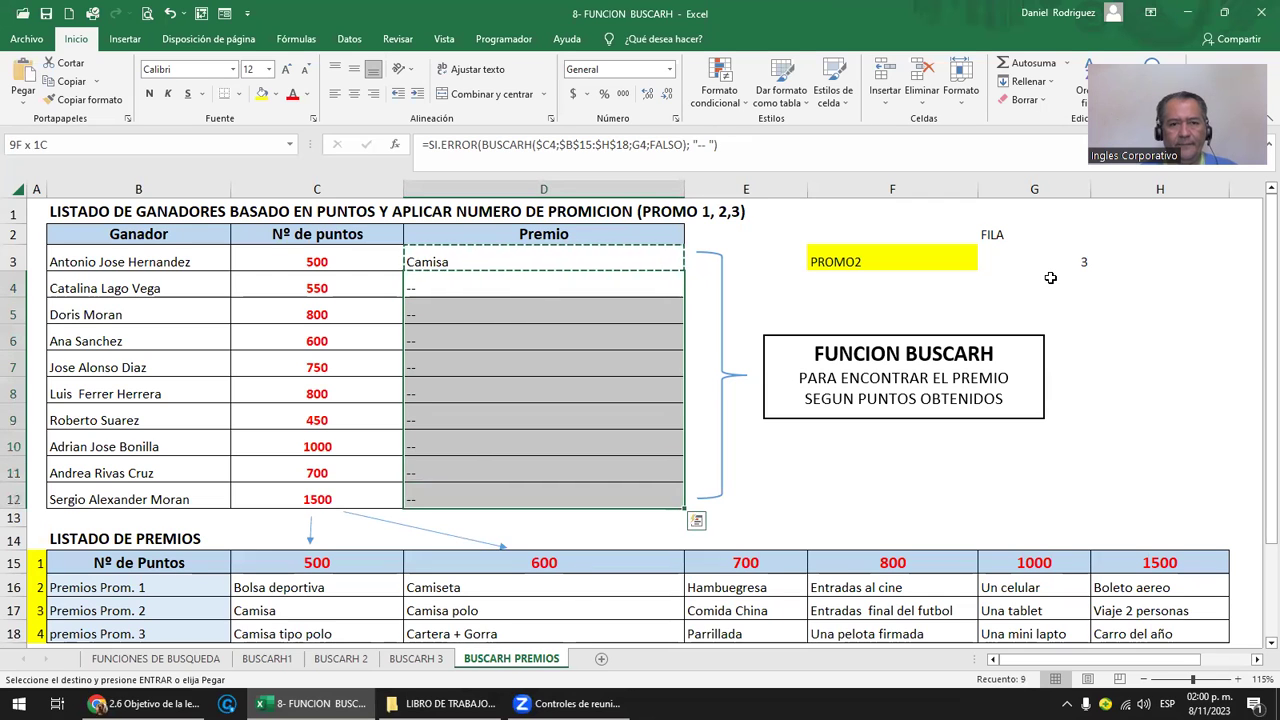
{"action": "key", "text": "Return"}
{"action": "left_click", "coordinate": [856, 261]}
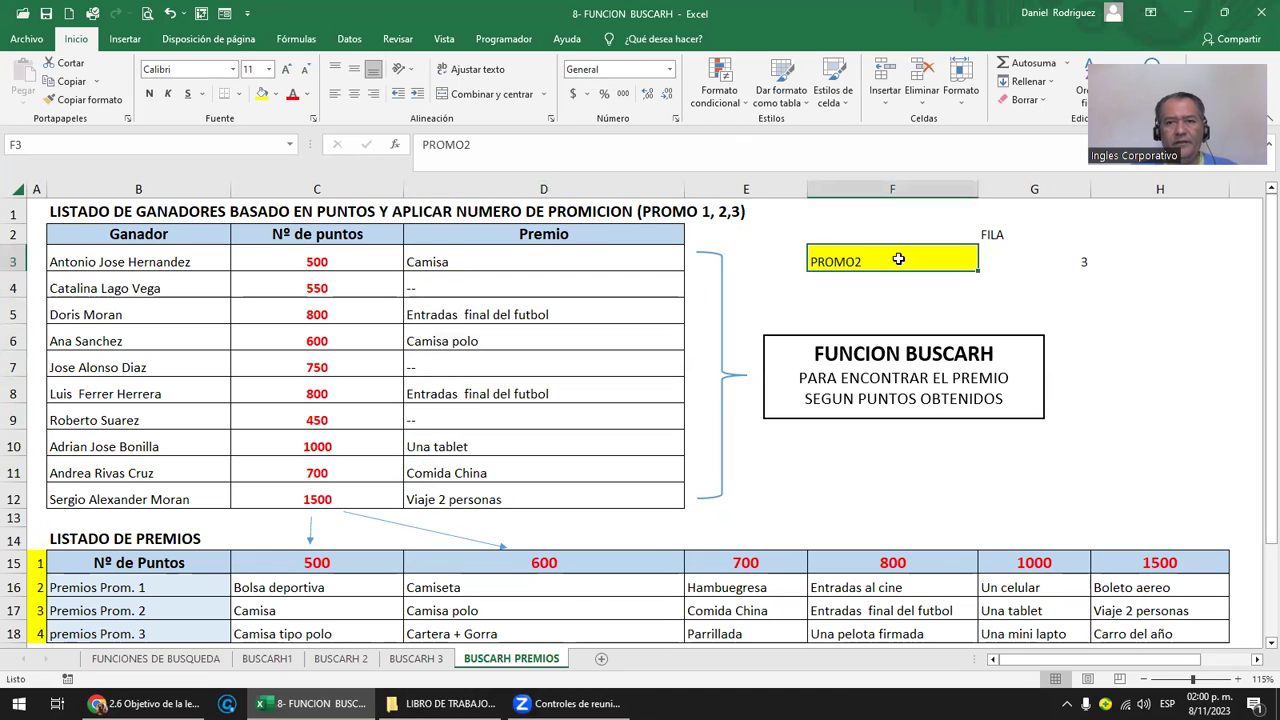
Change the promotion in F3 from PROMO2 to PROMO3.
{"action": "double_click", "coordinate": [861, 262]}
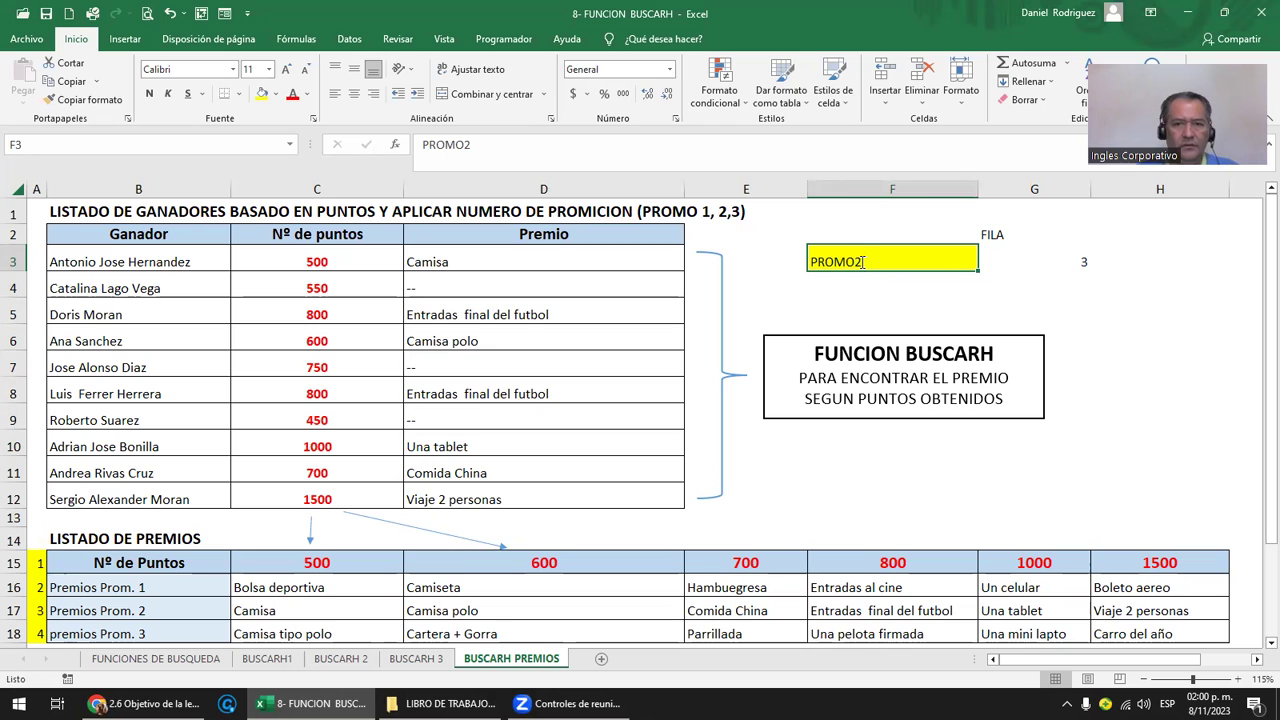
{"action": "key", "text": "Return"}
{"action": "double_click", "coordinate": [860, 262]}
{"action": "key", "text": "BackSpace"}
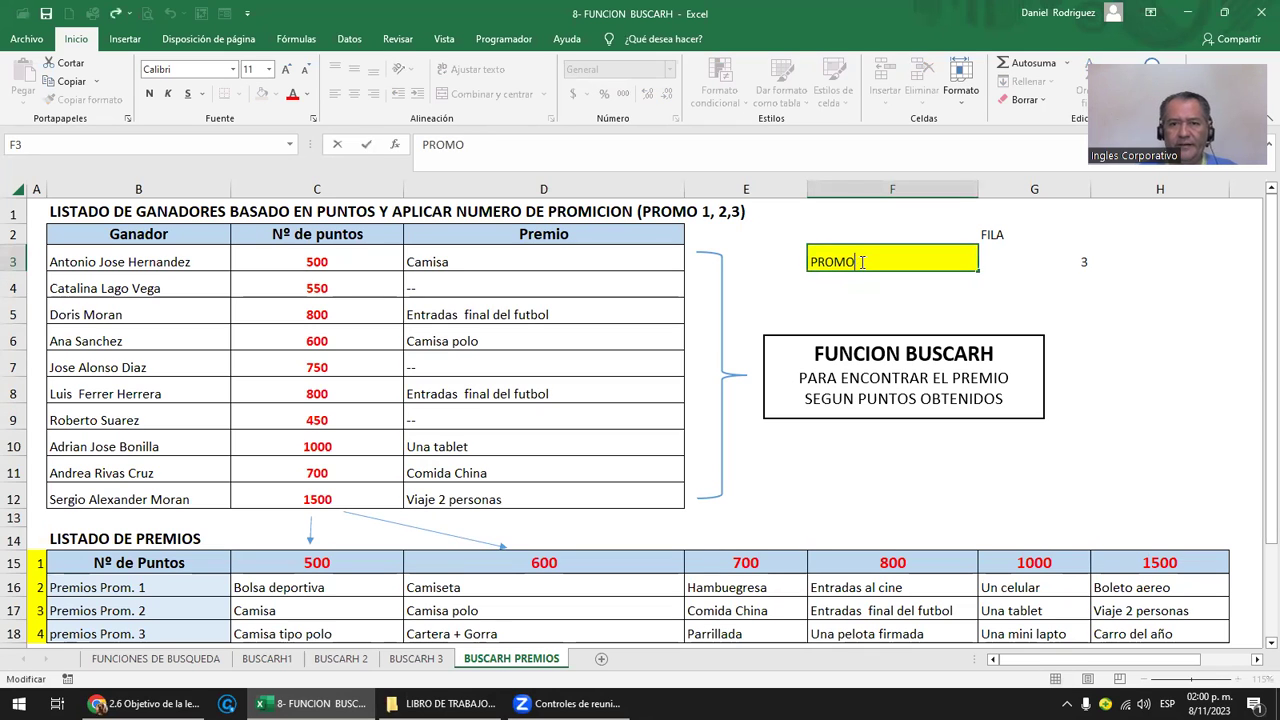
{"action": "type", "text": "3"}
{"action": "key", "text": "Return"}
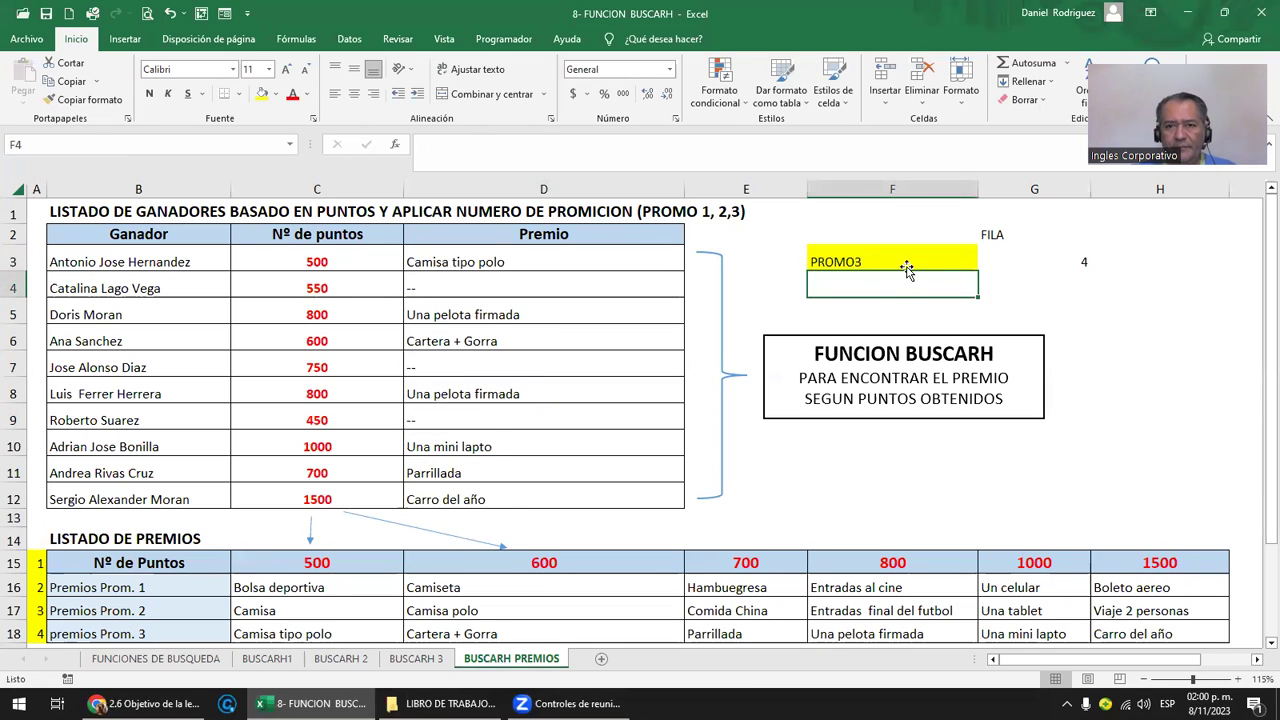
Review G3's SI formula (now returning 4) and D3's BUSCARH formula without changes.
{"action": "left_click", "coordinate": [901, 264]}
{"action": "left_click", "coordinate": [1069, 262]}
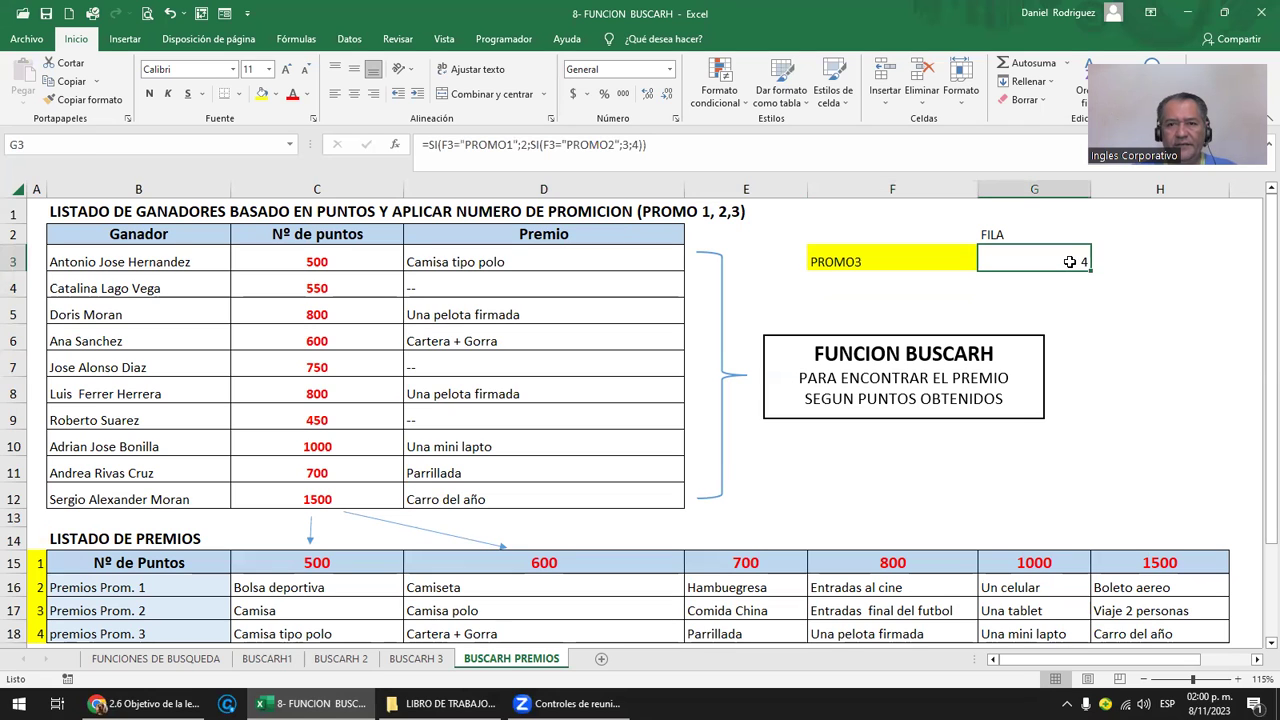
{"action": "double_click", "coordinate": [1050, 262]}
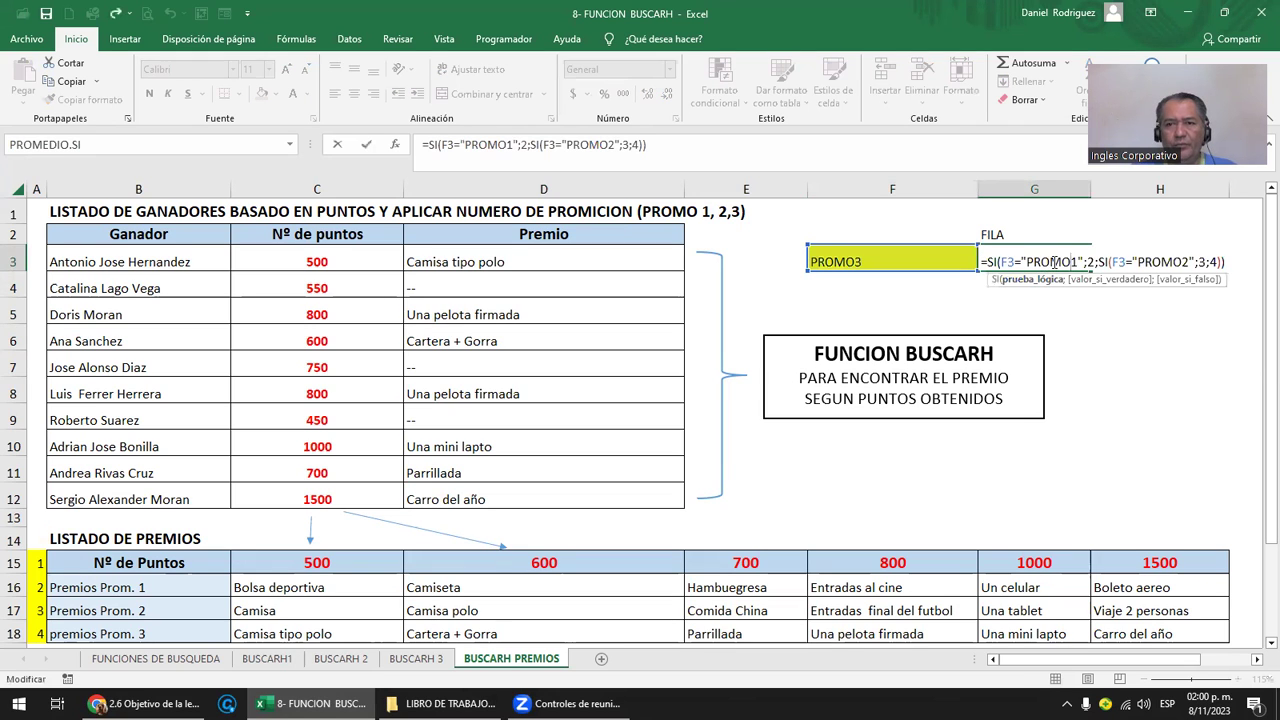
{"action": "key", "text": "Escape"}
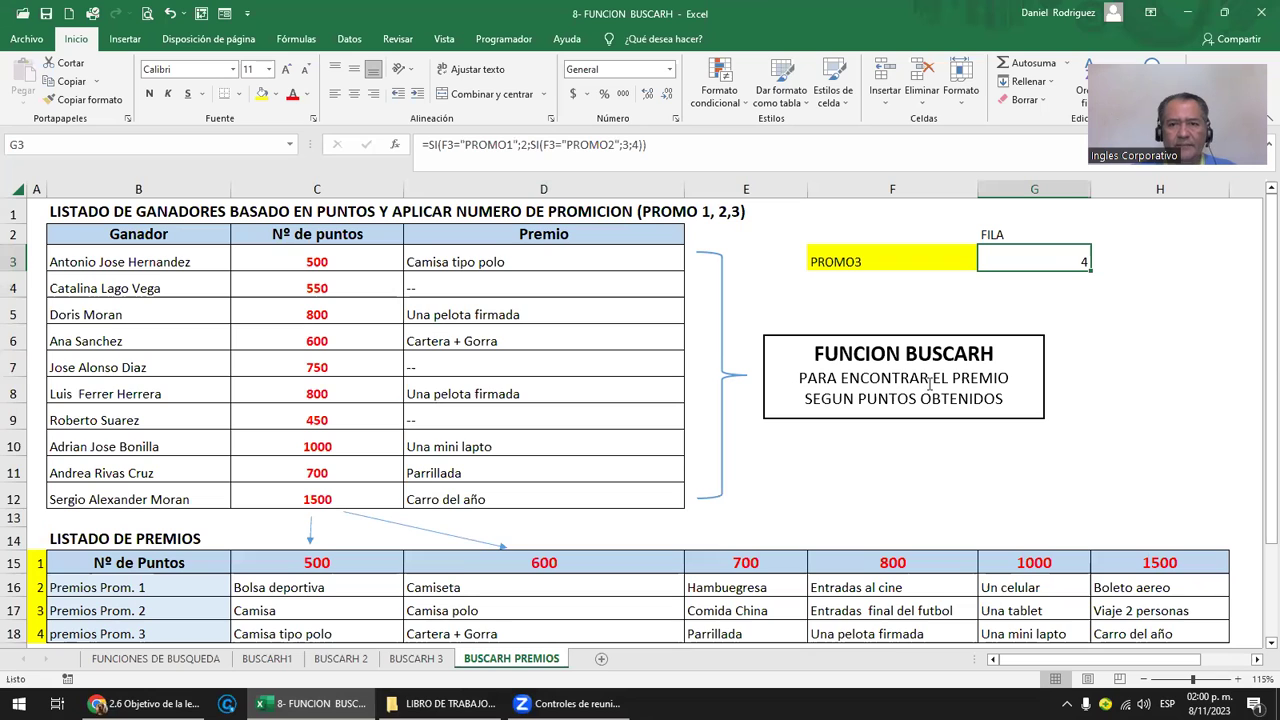
{"action": "double_click", "coordinate": [520, 263]}
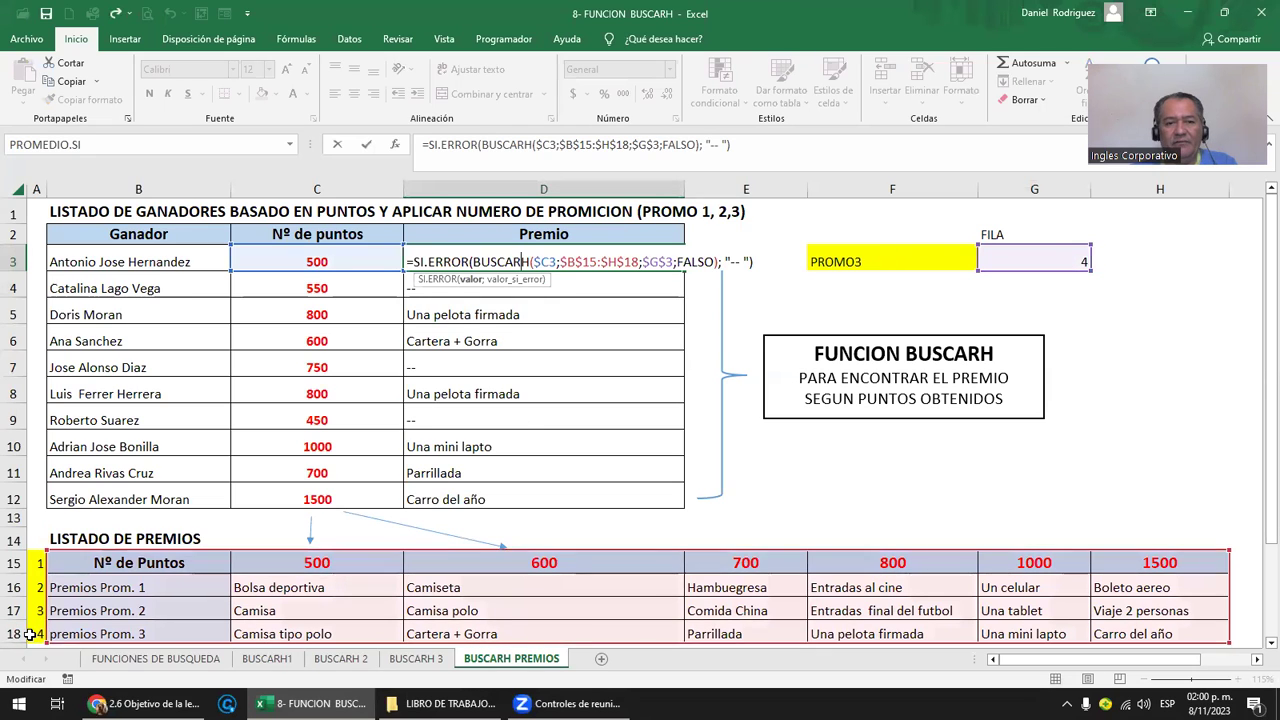
{"action": "left_click", "coordinate": [1110, 288]}
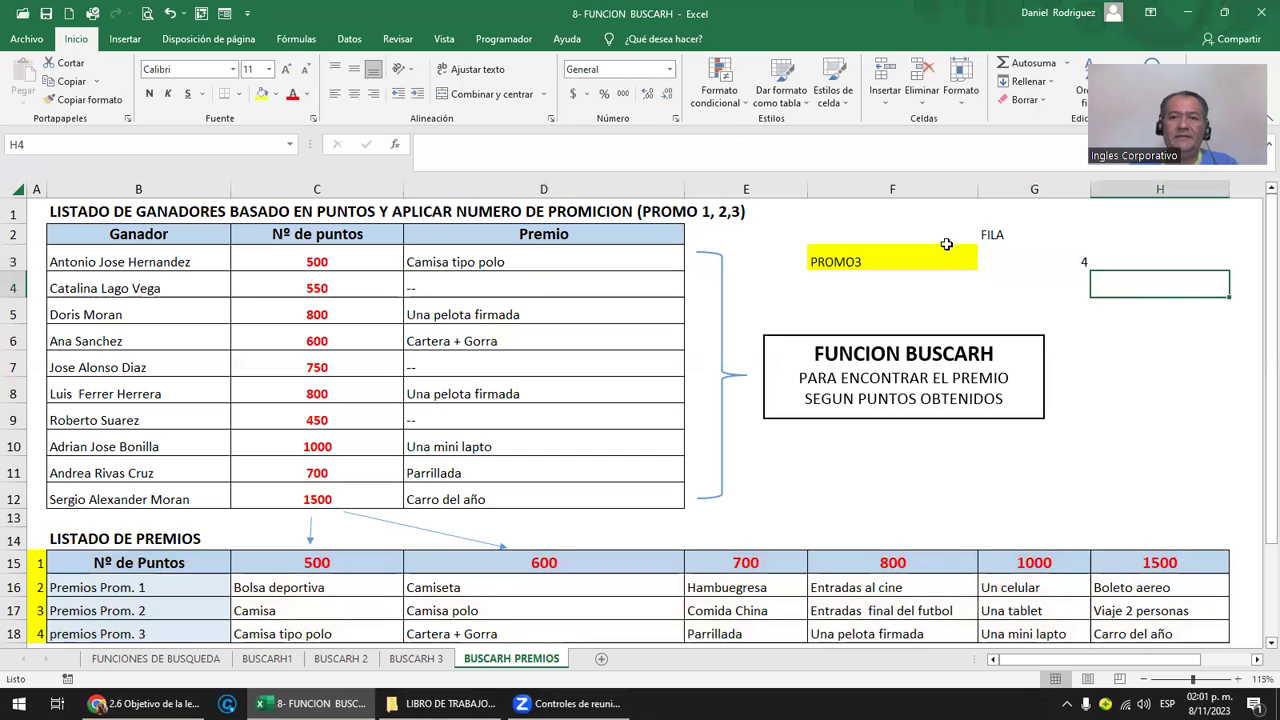
{"action": "left_click", "coordinate": [1063, 255]}
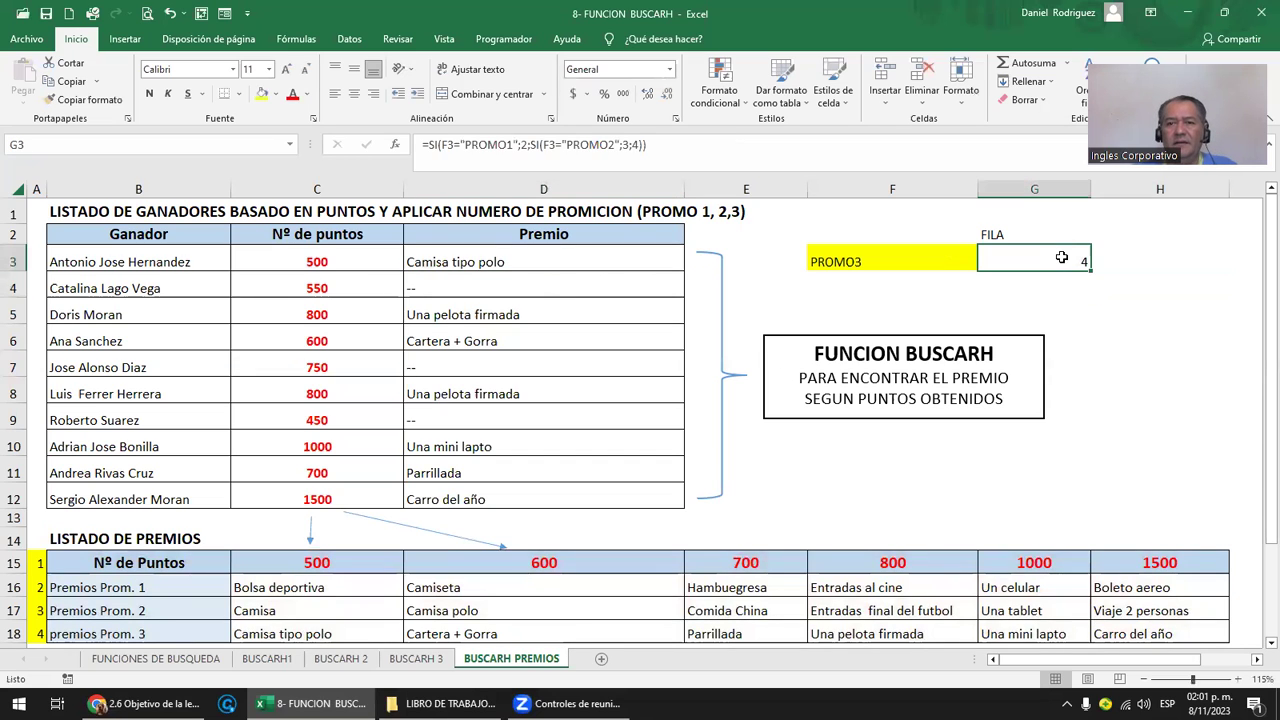
Delete the FILA label from G2 and hide G3's row number with a plain fill and white font.
{"action": "left_click", "coordinate": [995, 236]}
{"action": "key", "text": "Delete"}
{"action": "key", "text": "Down"}
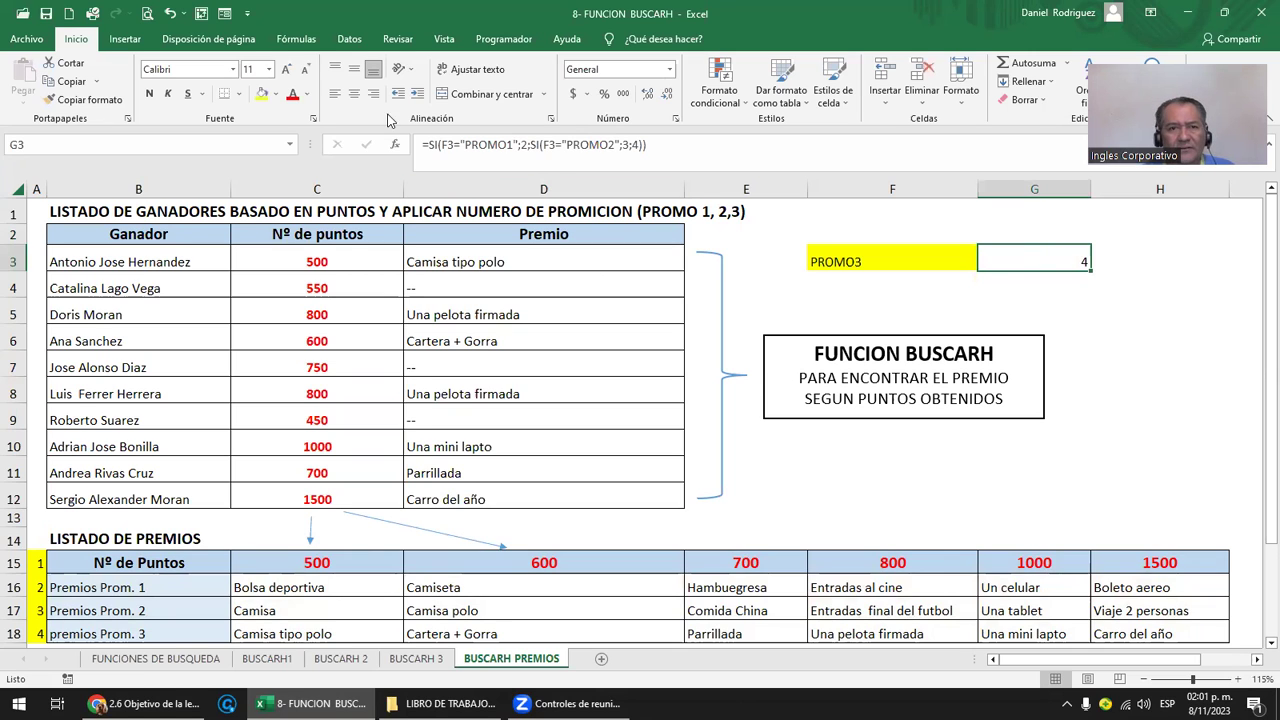
{"action": "left_click", "coordinate": [278, 94]}
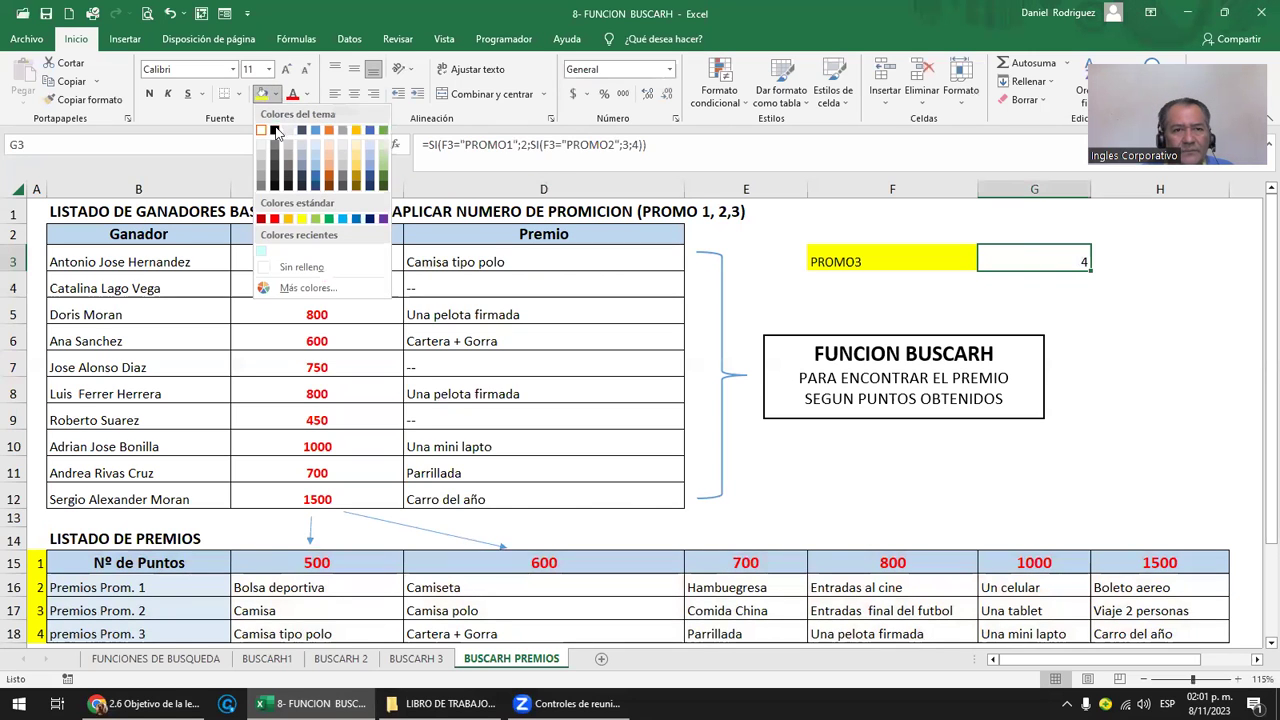
{"action": "left_click", "coordinate": [263, 133]}
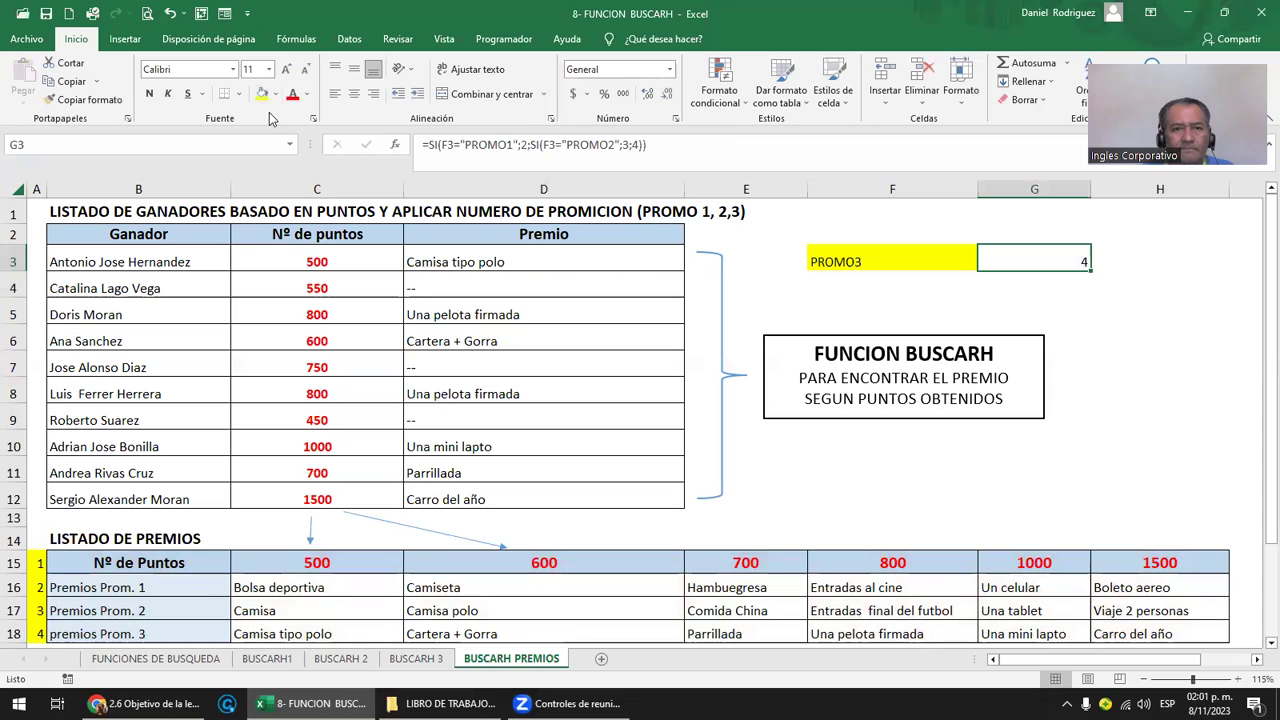
{"action": "left_click", "coordinate": [306, 94]}
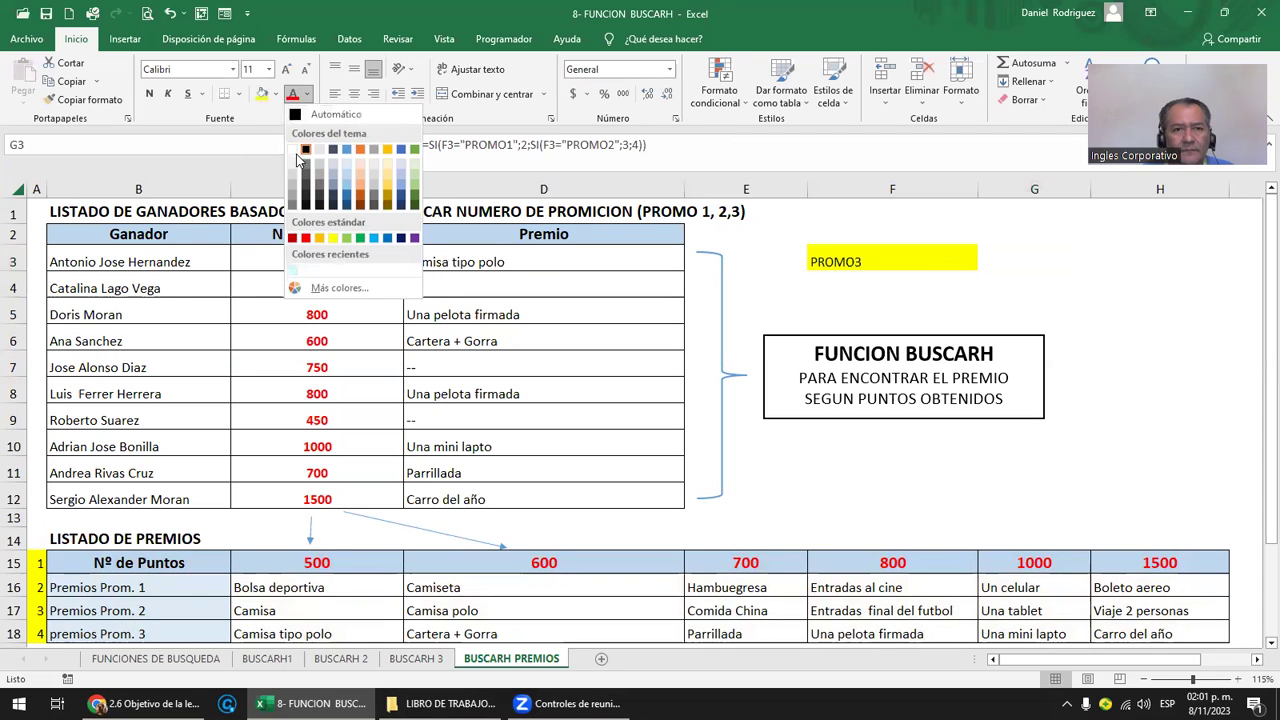
{"action": "left_click", "coordinate": [292, 149]}
Label cell F2 'PROMOCION DE TEMPORADA' above the promotion cell.
{"action": "left_click", "coordinate": [932, 264]}
{"action": "left_click_drag", "start_coordinate": [1050, 240], "coordinate": [1057, 272]}
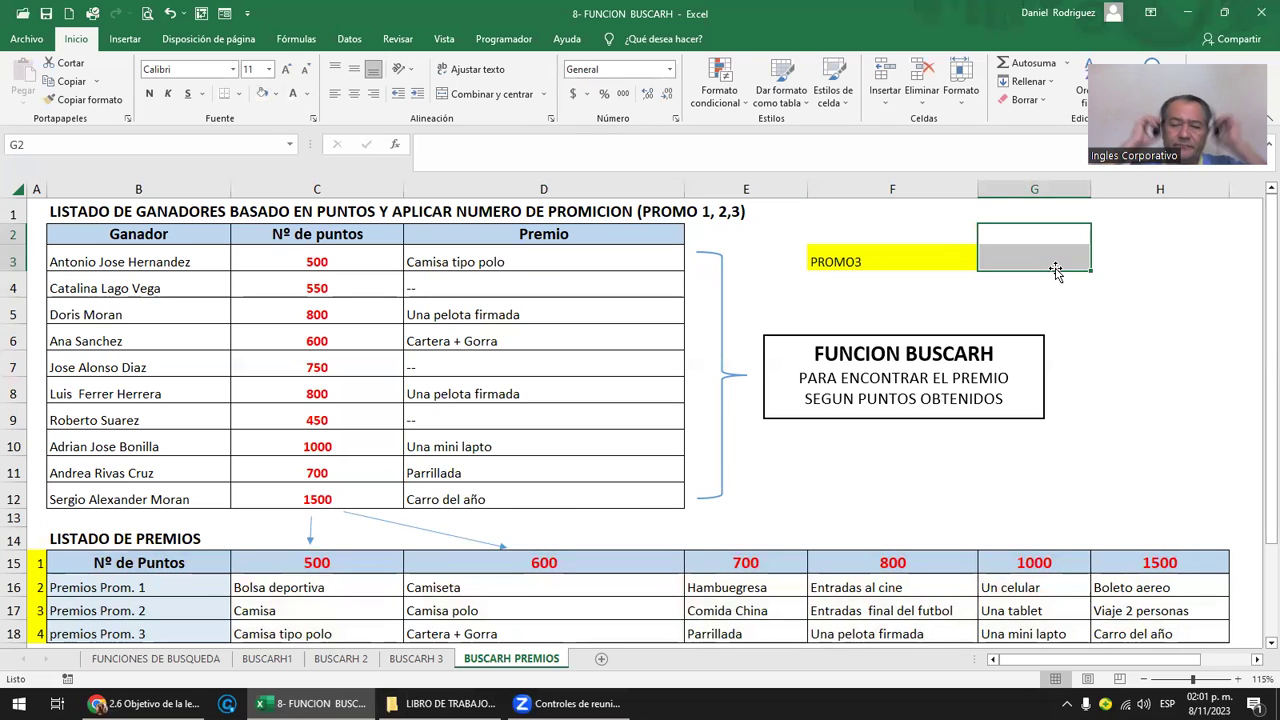
{"action": "left_click", "coordinate": [929, 258]}
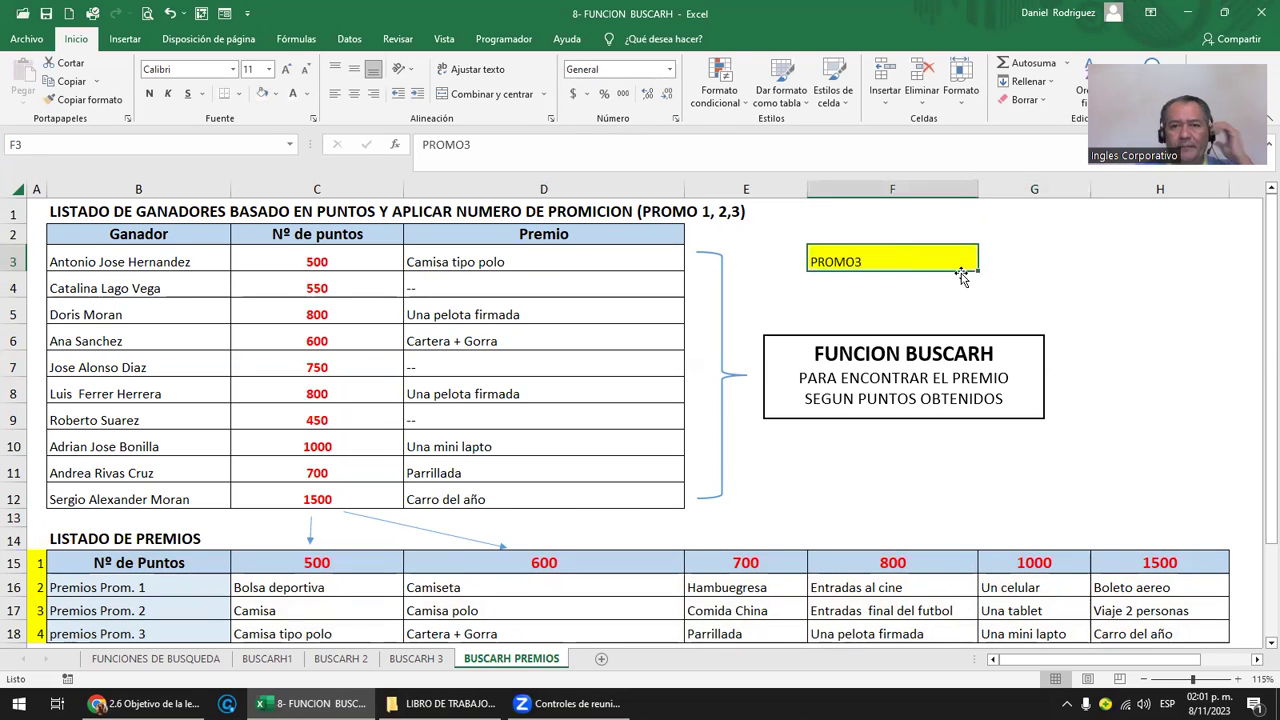
{"action": "key", "text": "Up"}
{"action": "type", "text": "PROMO"}
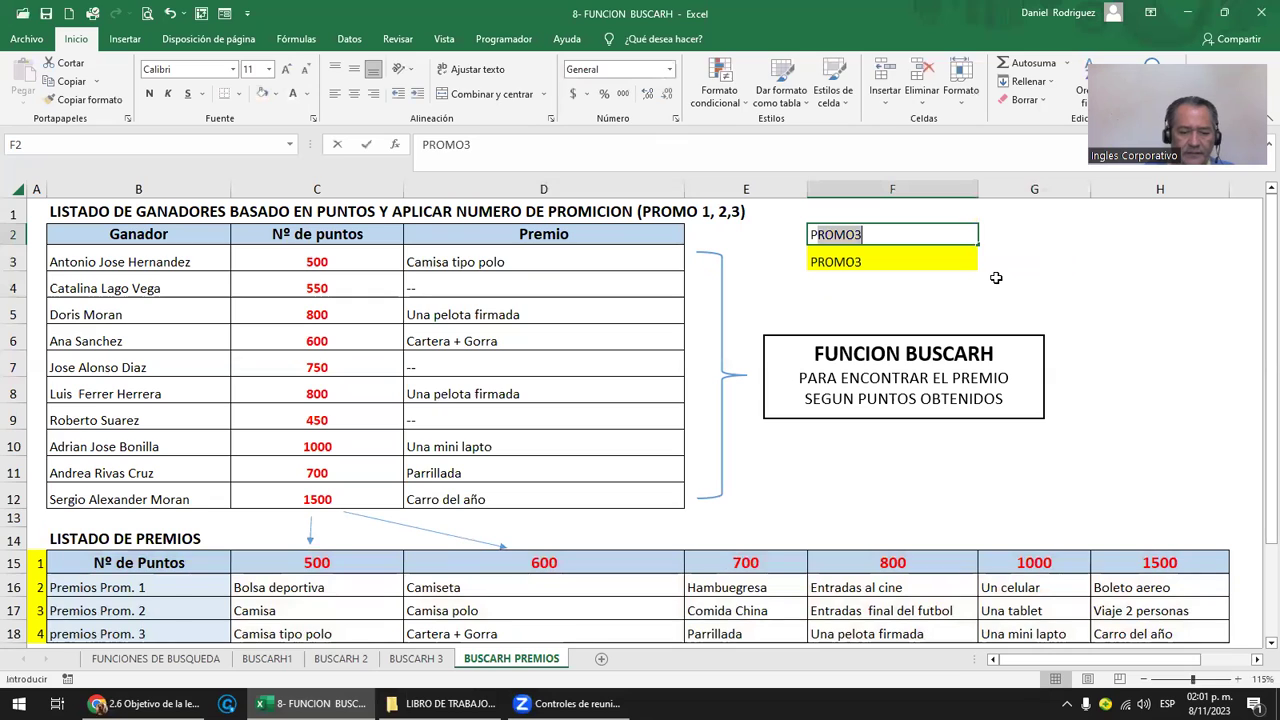
{"action": "type", "text": "CION DE TENO"}
{"action": "key", "text": "BackSpace"}
Change the promotion in F3 to PROMO1.
{"action": "key", "text": "BackSpace"}
{"action": "type", "text": "MPORADA"}
{"action": "key", "text": "Return"}
{"action": "key", "text": "F2"}
{"action": "key", "text": "BackSpace"}
{"action": "type", "text": "1"}
{"action": "key", "text": "Return"}
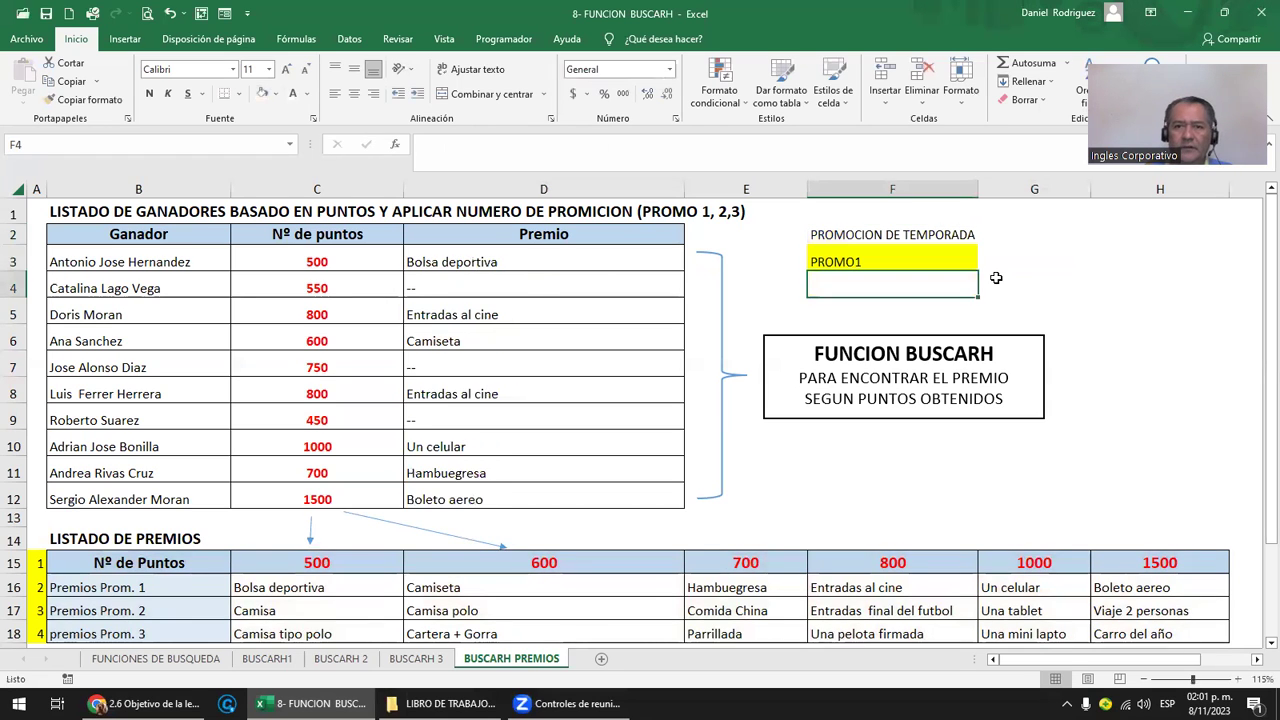
Switch the promotion in F3 to PROMO2, then to PROMO3.
{"action": "left_click", "coordinate": [296, 586]}
{"action": "left_click", "coordinate": [863, 256]}
{"action": "double_click", "coordinate": [863, 256]}
{"action": "key", "text": "BackSpace"}
{"action": "type", "text": "2"}
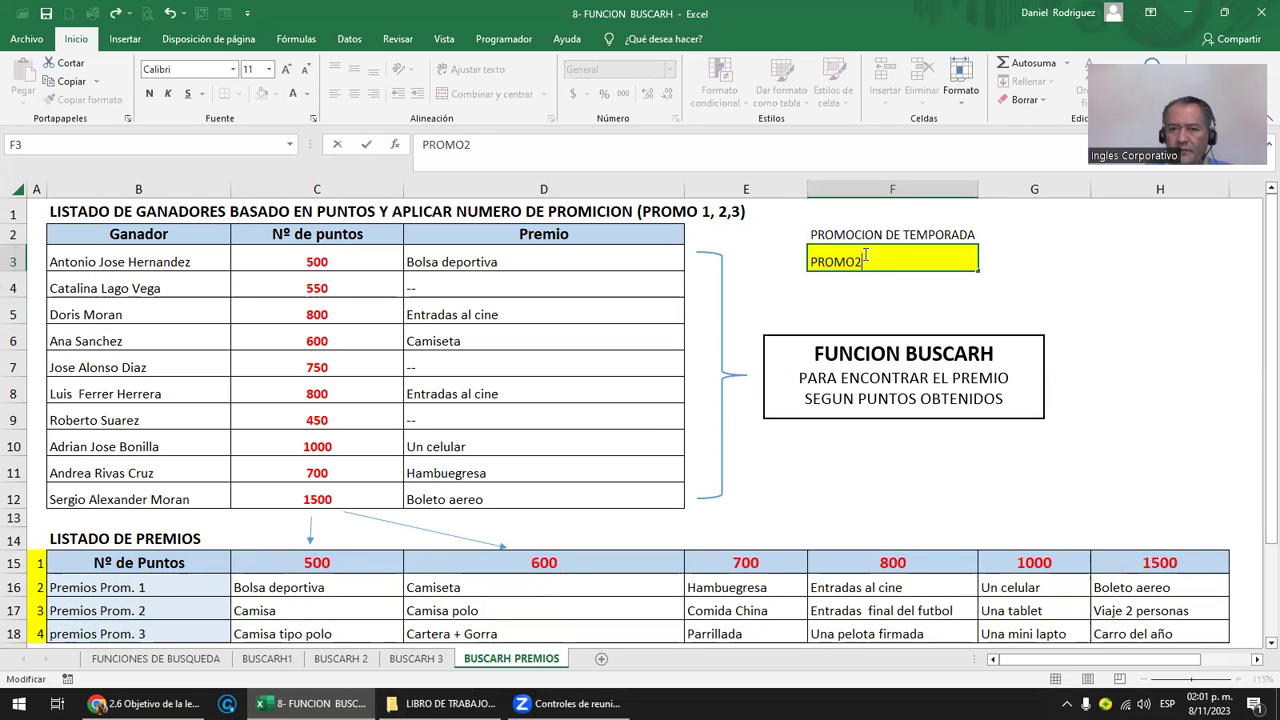
{"action": "key", "text": "Return"}
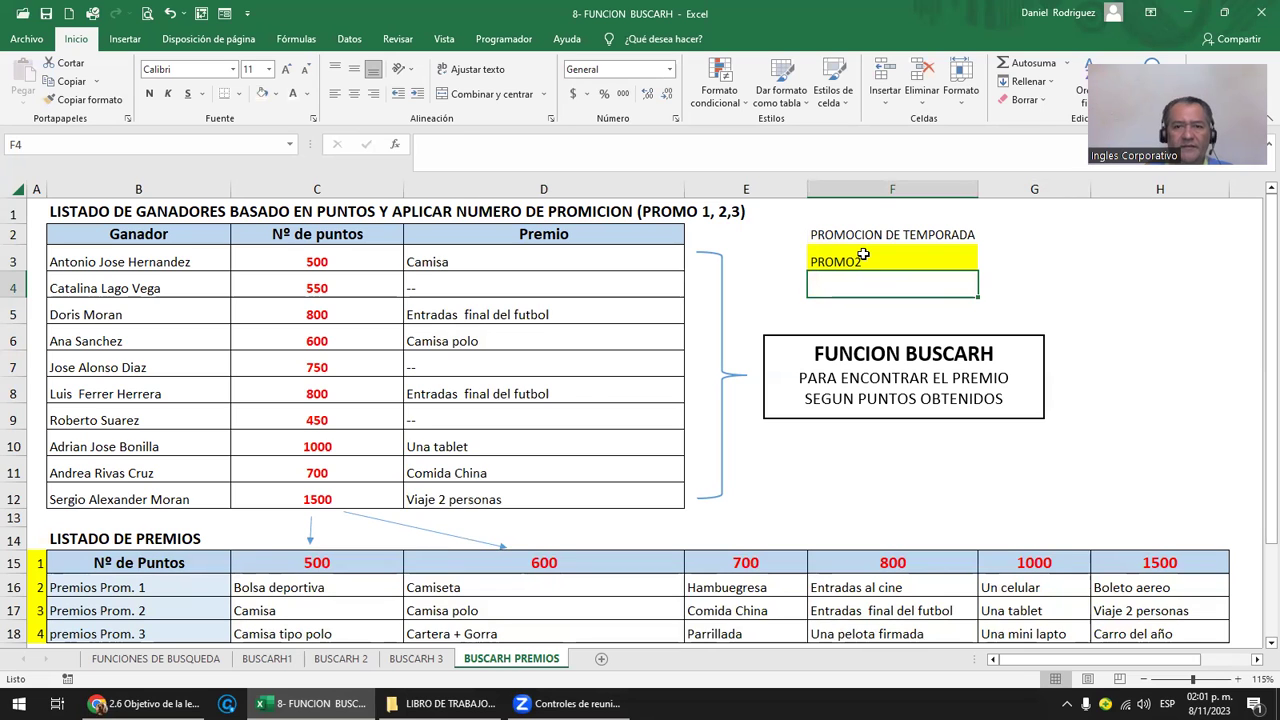
{"action": "double_click", "coordinate": [863, 256]}
{"action": "key", "text": "BackSpace"}
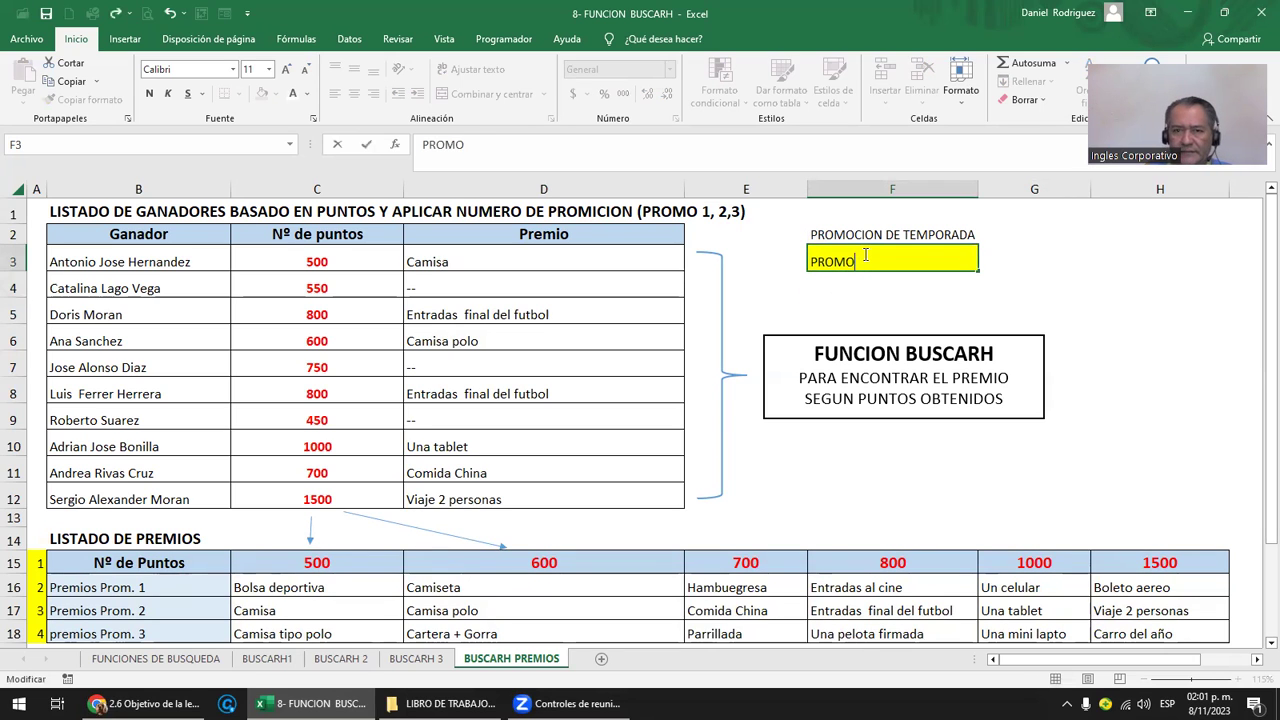
{"action": "type", "text": "3"}
{"action": "key", "text": "Return"}
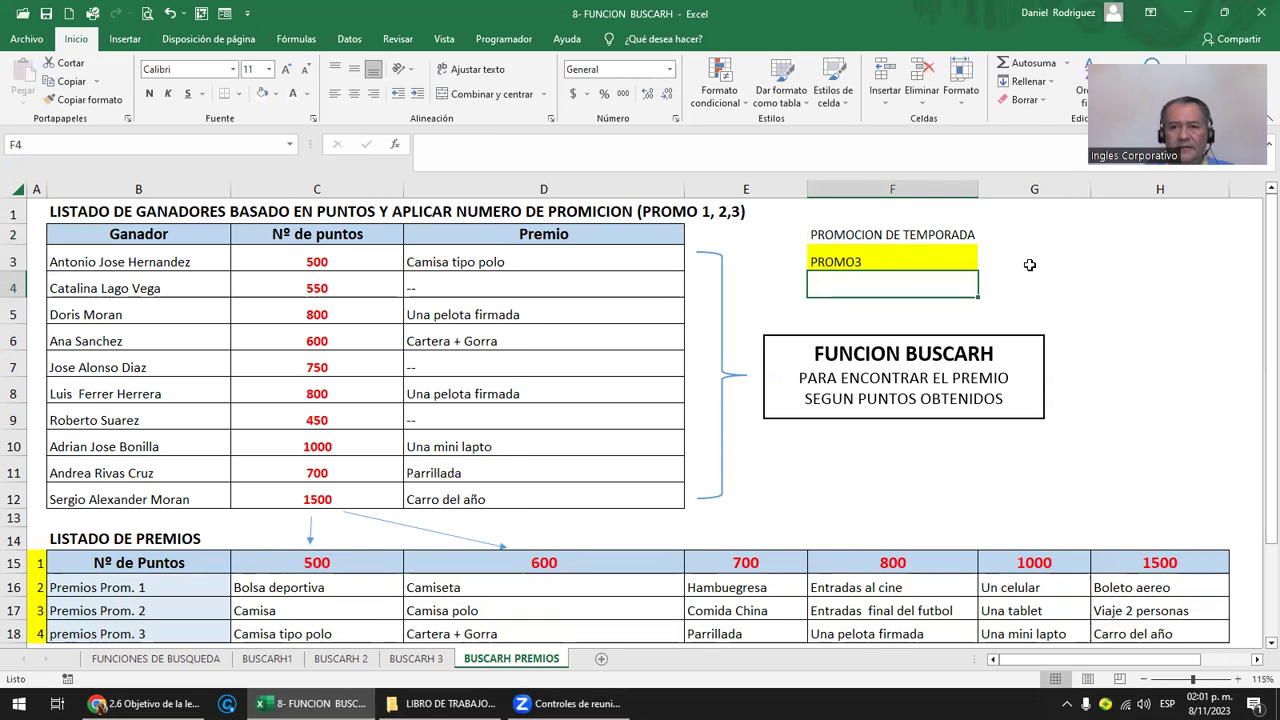
Give cells G2:G4 a dark font colour so the number 4 in G3 shows again.
{"action": "left_click", "coordinate": [1045, 247]}
{"action": "left_click_drag", "start_coordinate": [1045, 247], "coordinate": [1040, 290]}
{"action": "left_click", "coordinate": [306, 94]}
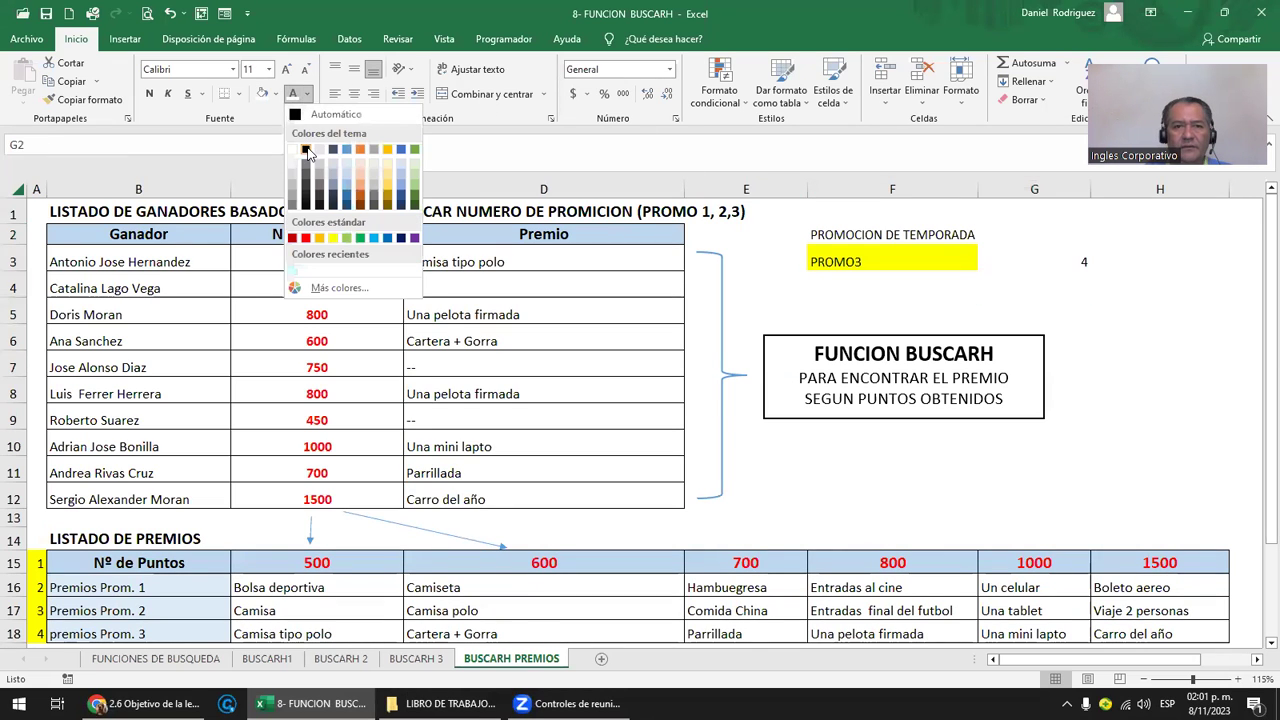
{"action": "left_click", "coordinate": [307, 142]}
Review the BUSCARH formula in D3 without changing it, then check the table B2:H18.
{"action": "left_click", "coordinate": [1015, 259]}
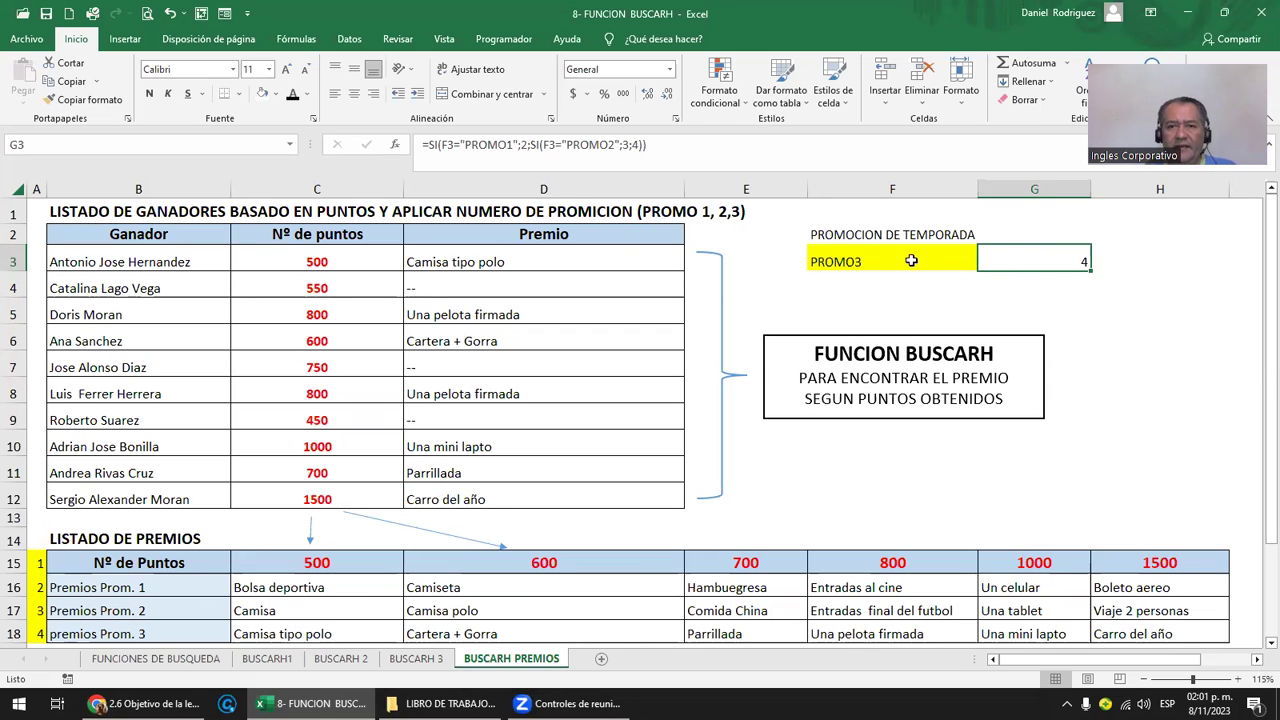
{"action": "left_click", "coordinate": [890, 261]}
{"action": "double_click", "coordinate": [541, 259]}
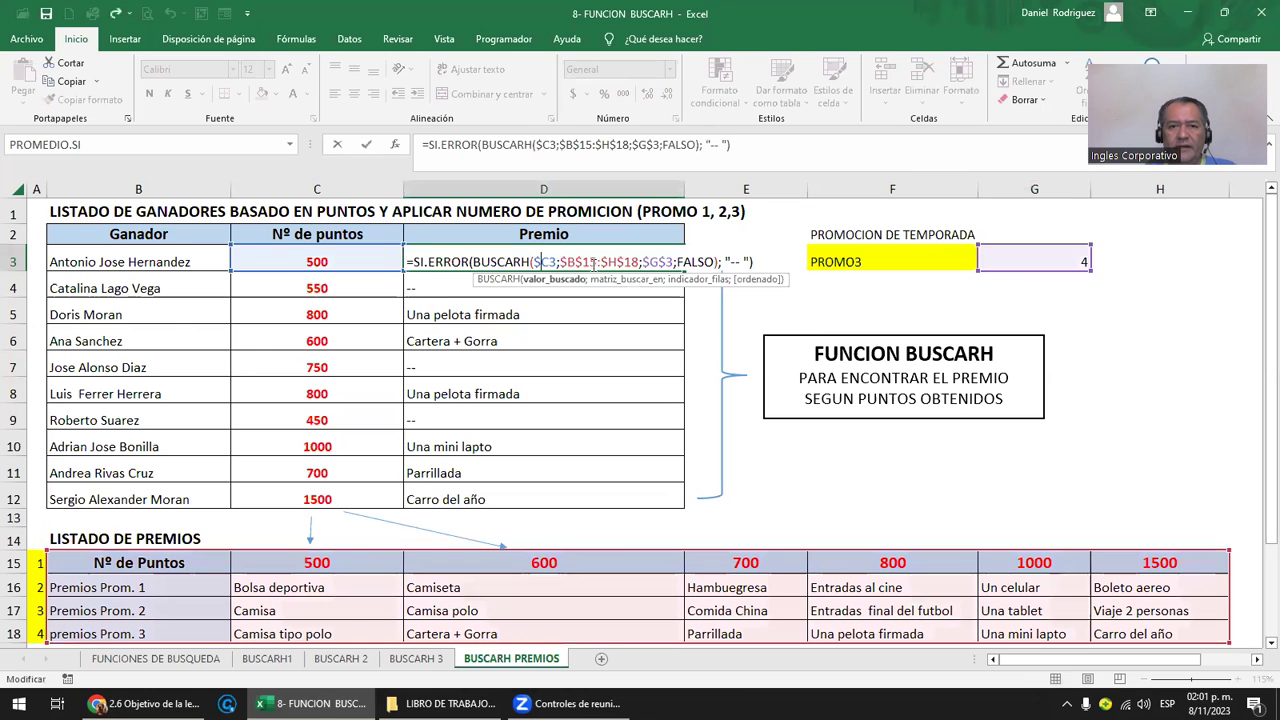
{"action": "key", "text": "Escape"}
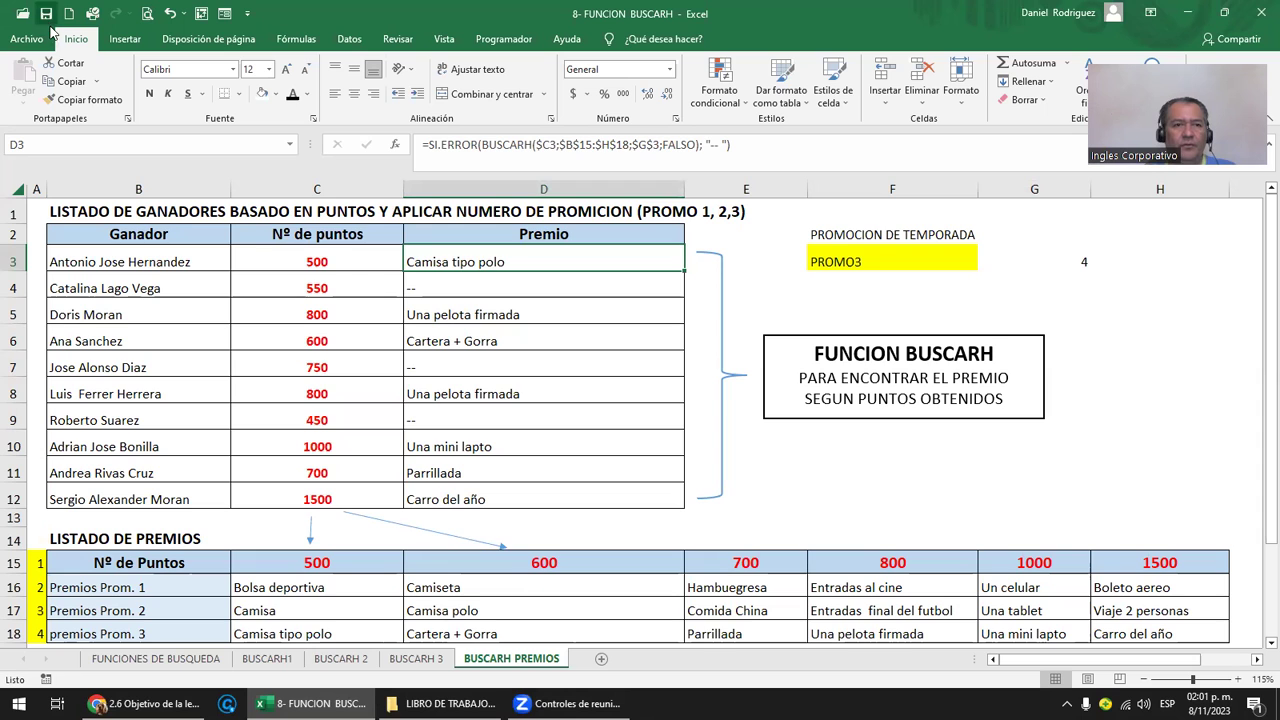
{"action": "left_click_drag", "start_coordinate": [172, 242], "coordinate": [1168, 610]}
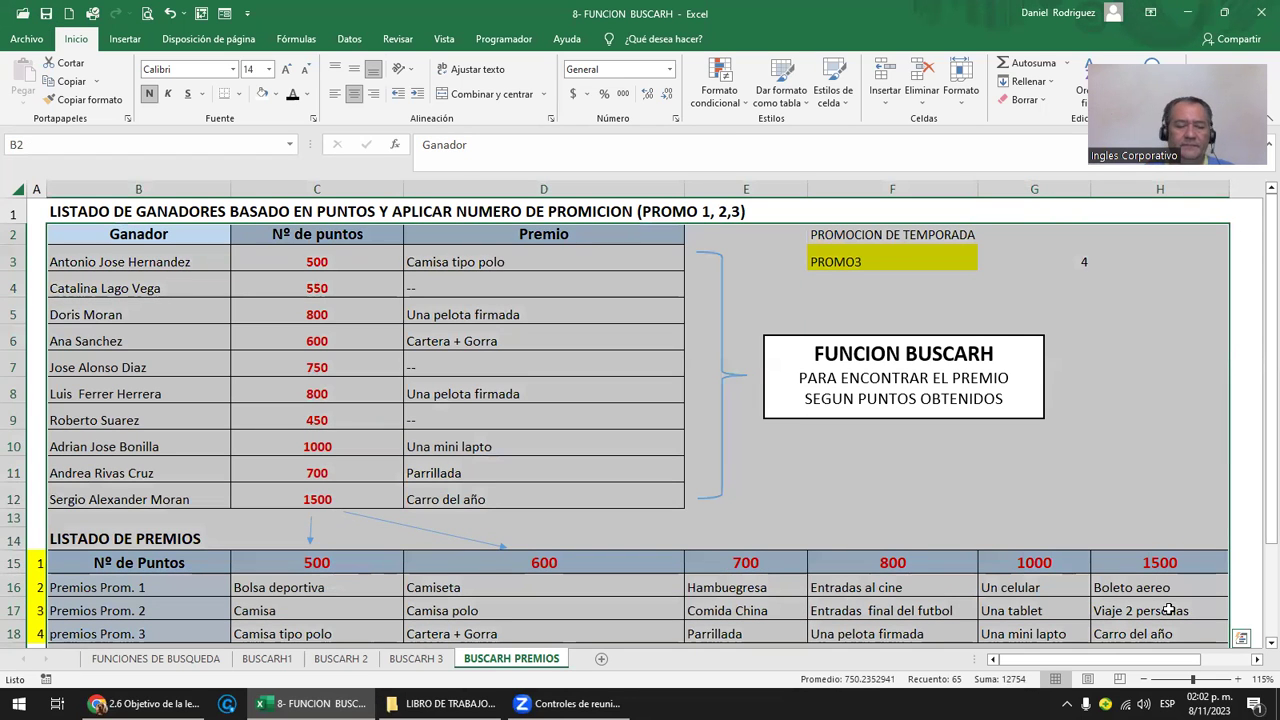
{"action": "left_click", "coordinate": [849, 445]}
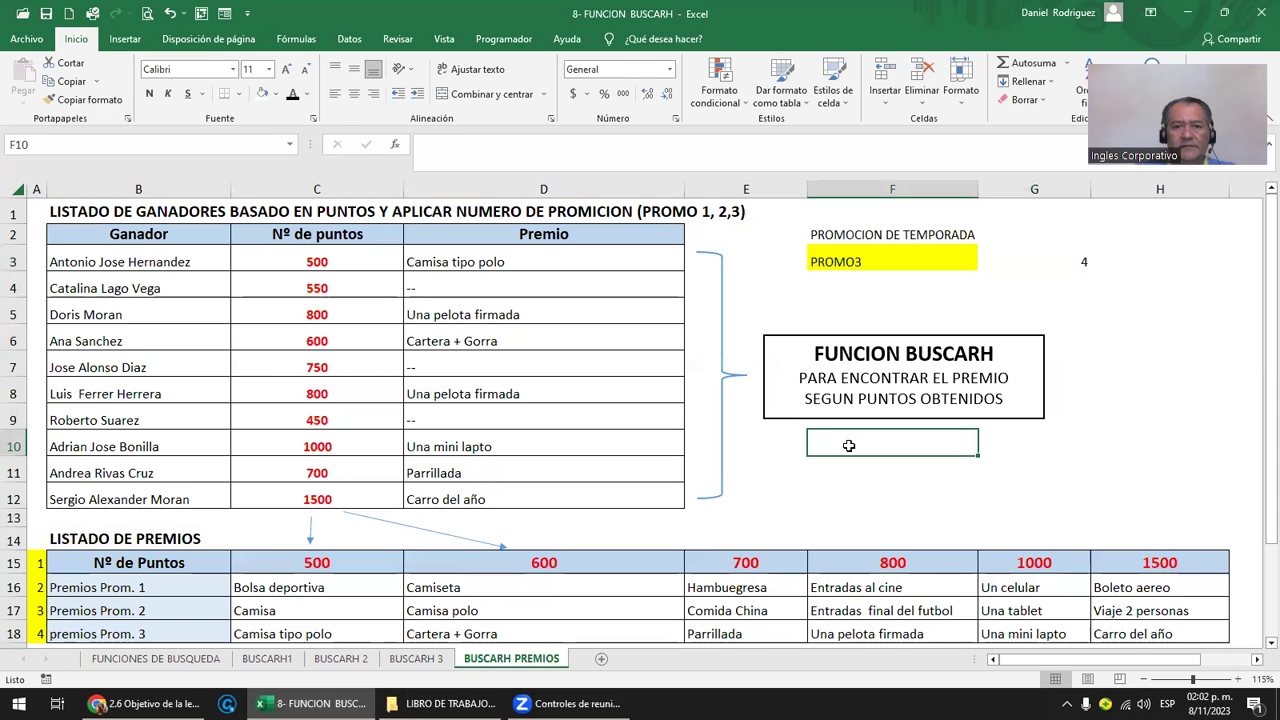